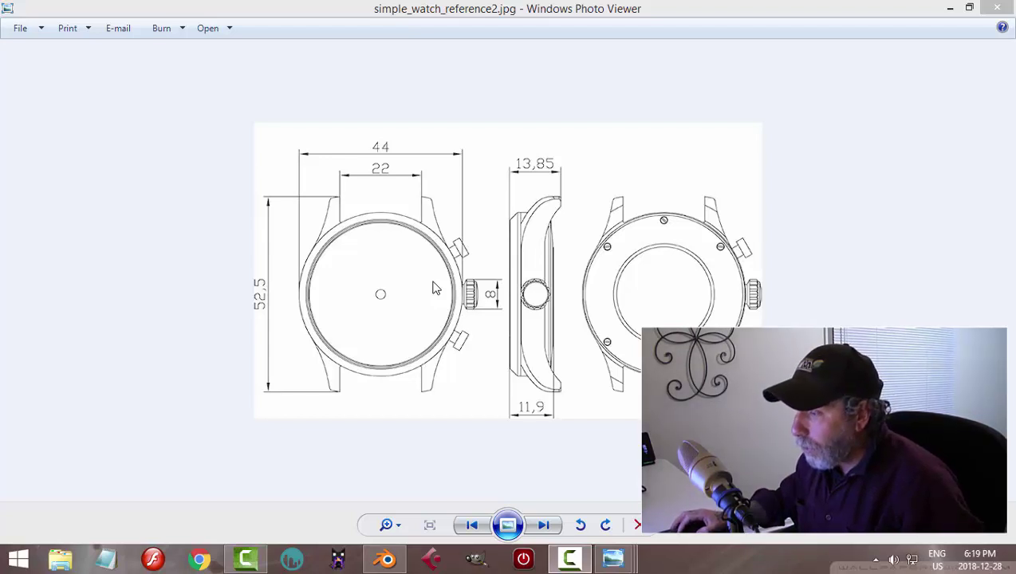
Review the watch drawing and the two background-settings reference images in Windows Photo Viewer
{"action": "mouse_move", "coordinate": [614, 558]}
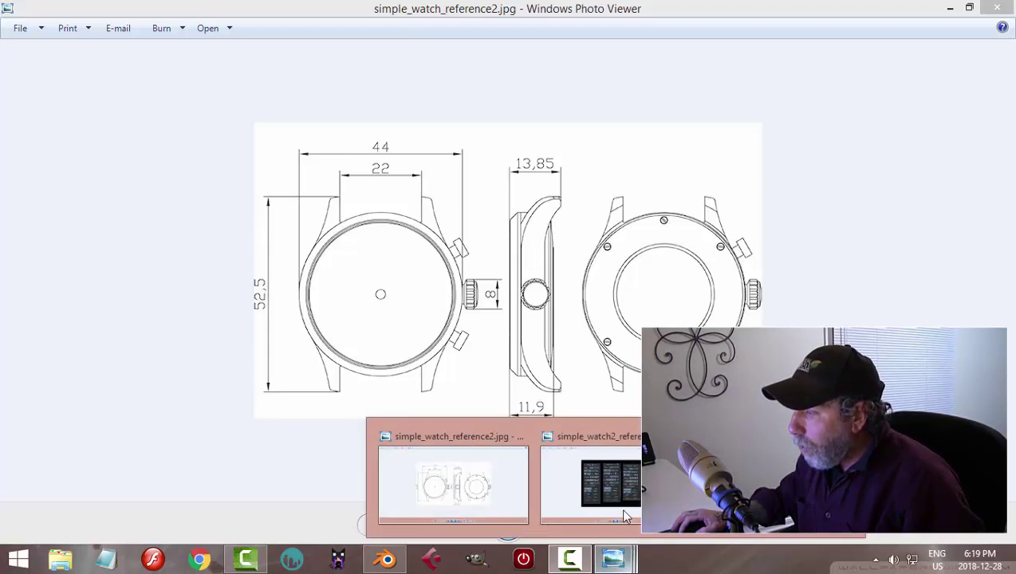
{"action": "left_click", "coordinate": [624, 514]}
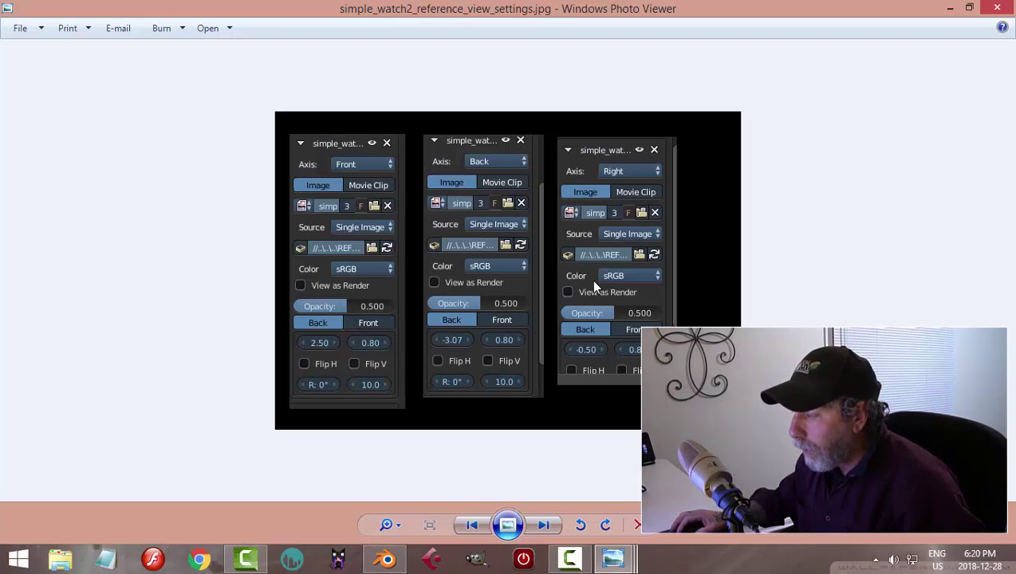
{"action": "mouse_move", "coordinate": [624, 562]}
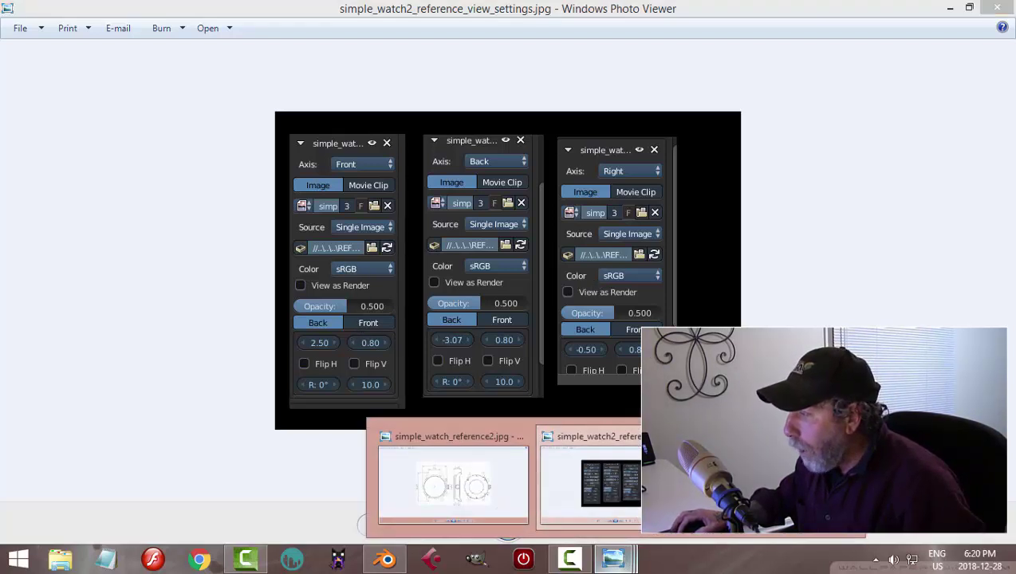
{"action": "left_click", "coordinate": [613, 479]}
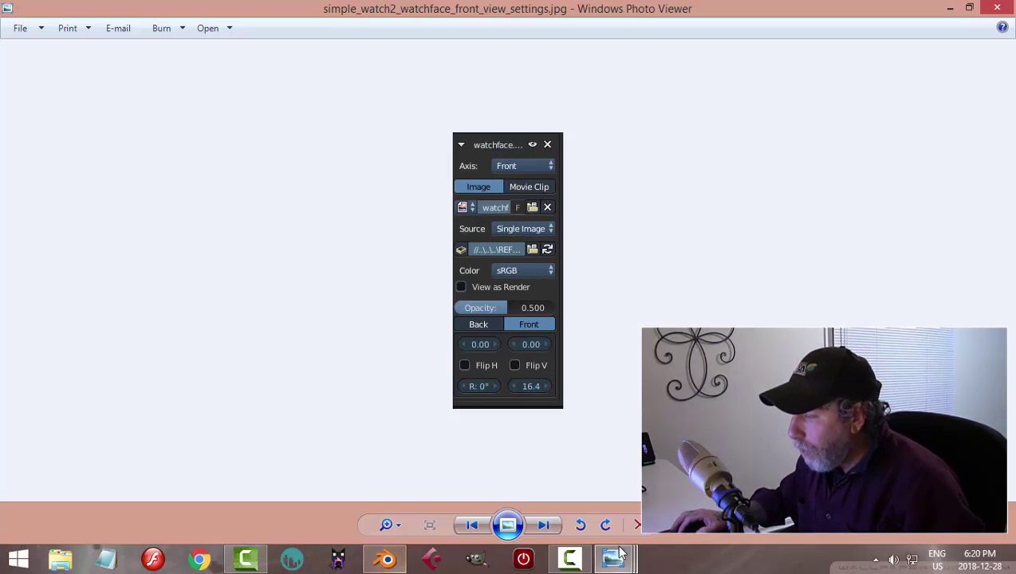
{"action": "mouse_move", "coordinate": [621, 553]}
{"action": "left_click", "coordinate": [453, 498]}
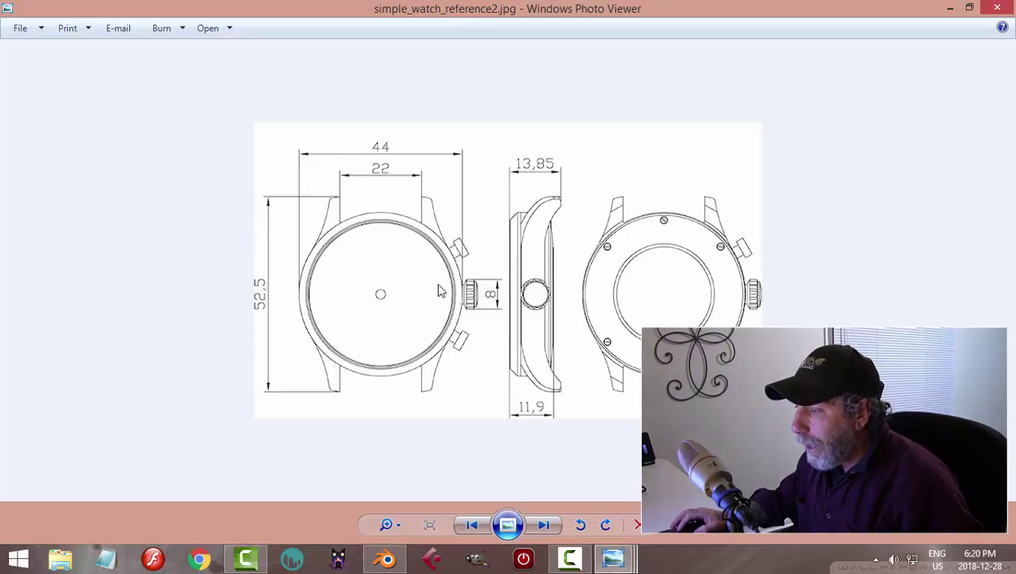
Switch to Blender and set the render engine to Cycles Render with GPU Compute as the device
{"action": "left_click", "coordinate": [386, 558]}
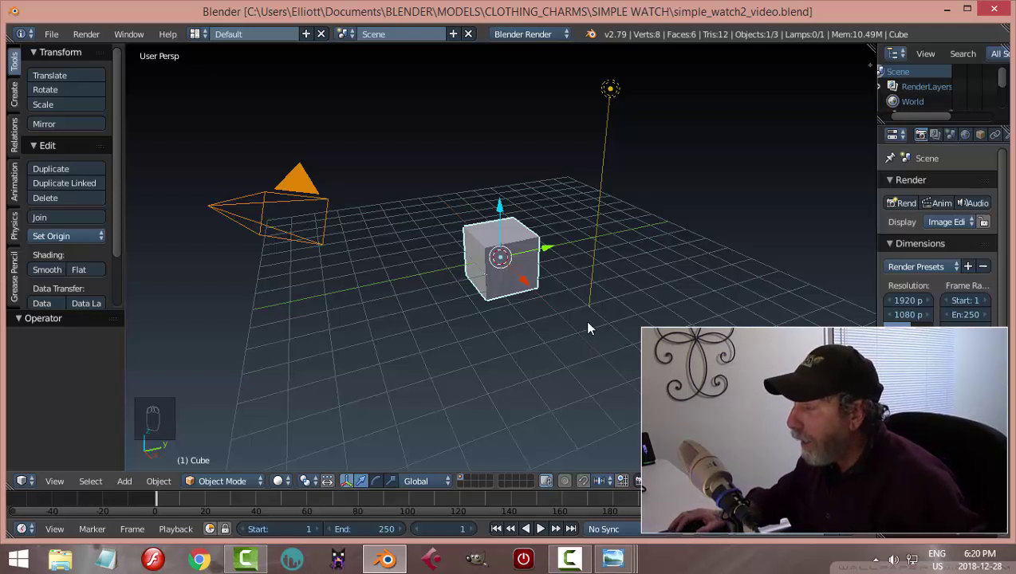
{"action": "left_click", "coordinate": [528, 35]}
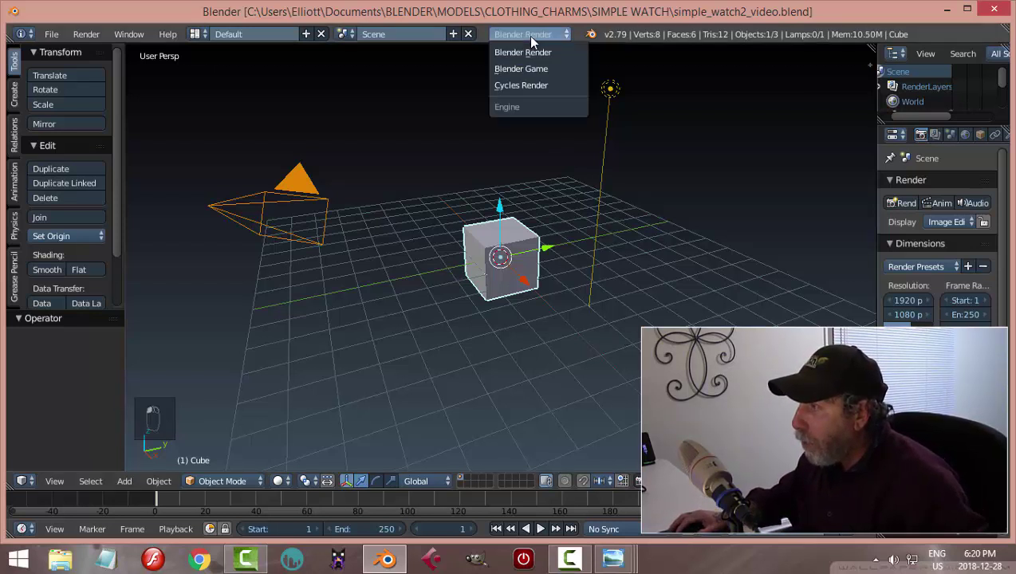
{"action": "left_click", "coordinate": [533, 83]}
{"action": "left_click", "coordinate": [934, 257]}
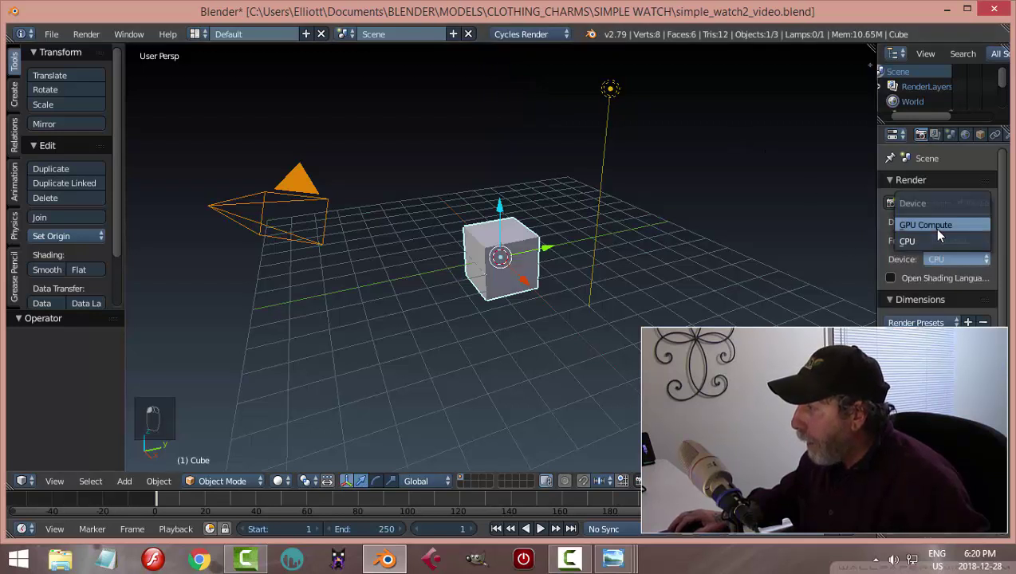
{"action": "left_click", "coordinate": [931, 228]}
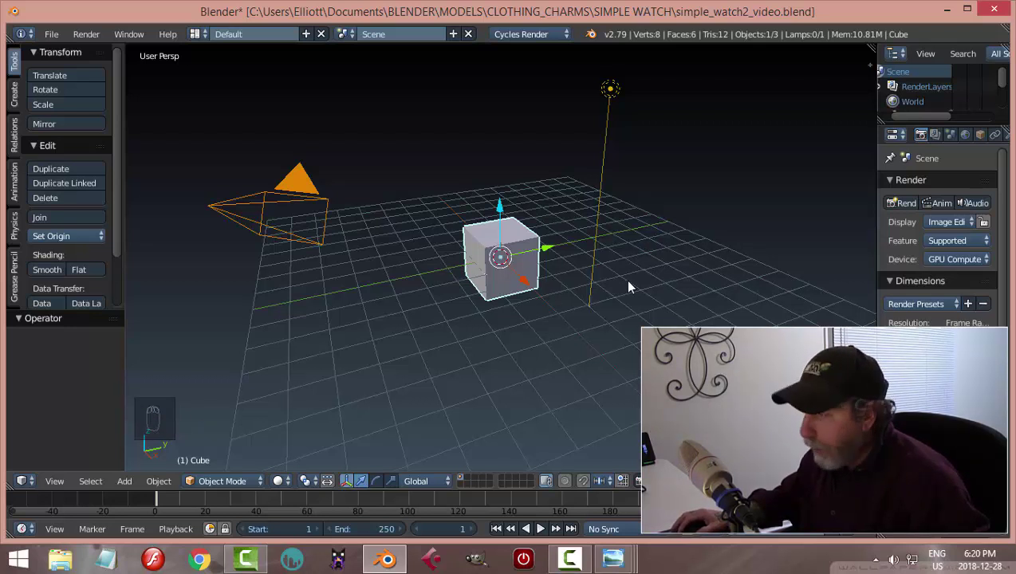
Delete all the default objects from the scene, including the cube, camera and lamp
{"action": "key", "text": "a"}
{"action": "key", "text": "a"}
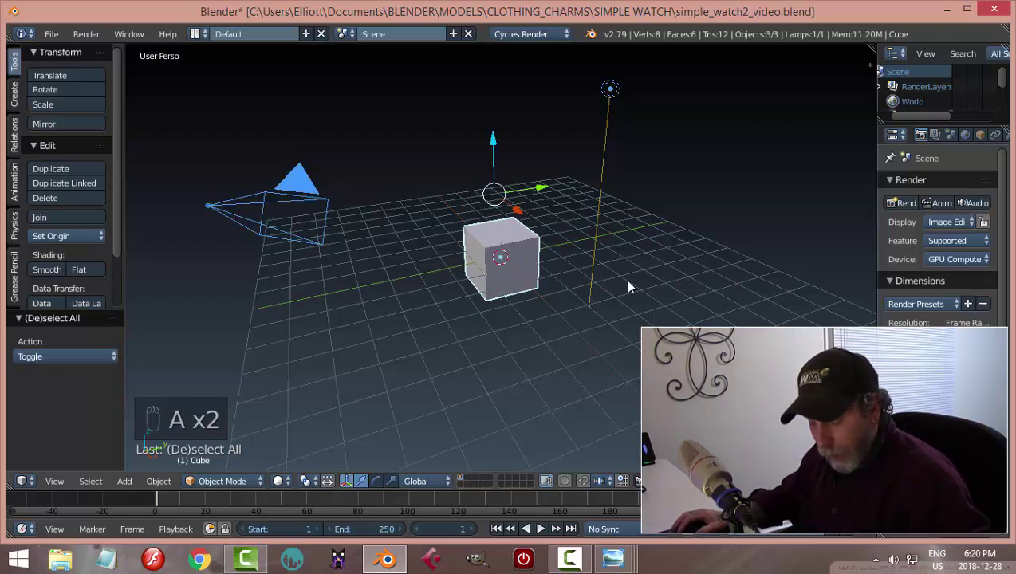
{"action": "key", "text": "x"}
{"action": "left_click", "coordinate": [630, 284]}
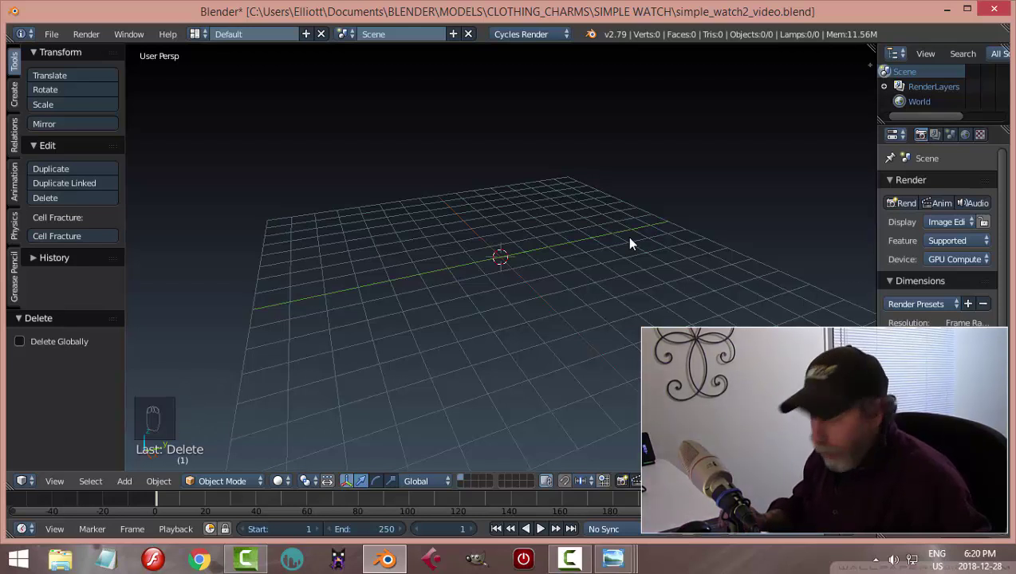
Set the viewport to the front orthographic view
{"action": "key", "text": "KP_1"}
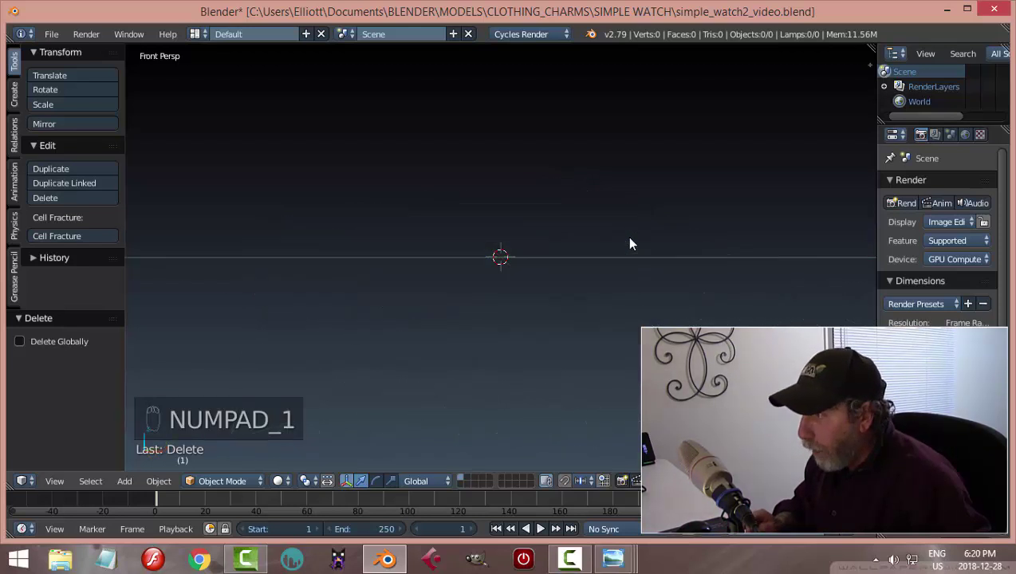
{"action": "key", "text": "KP_5"}
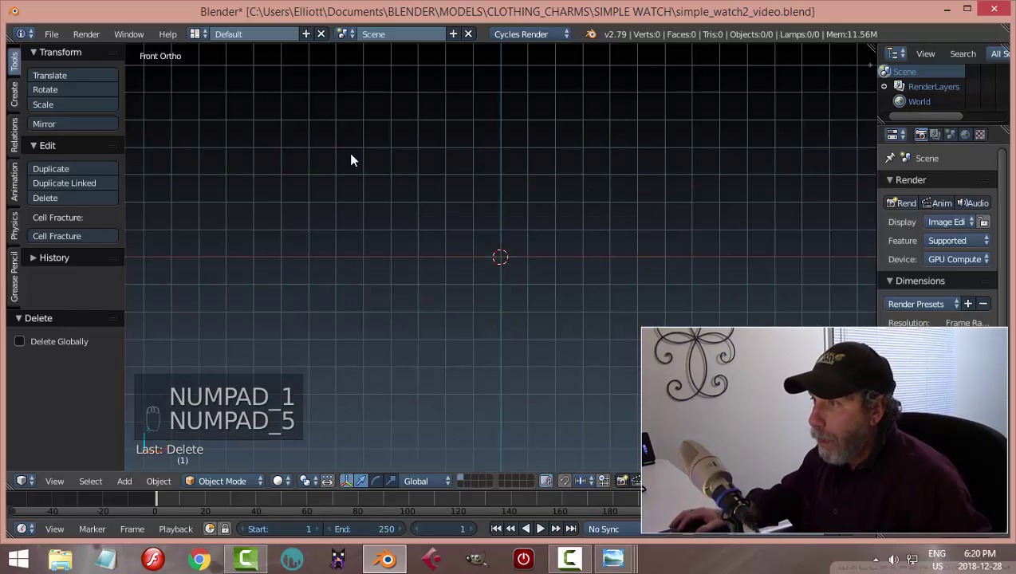
{"action": "left_click", "coordinate": [56, 481]}
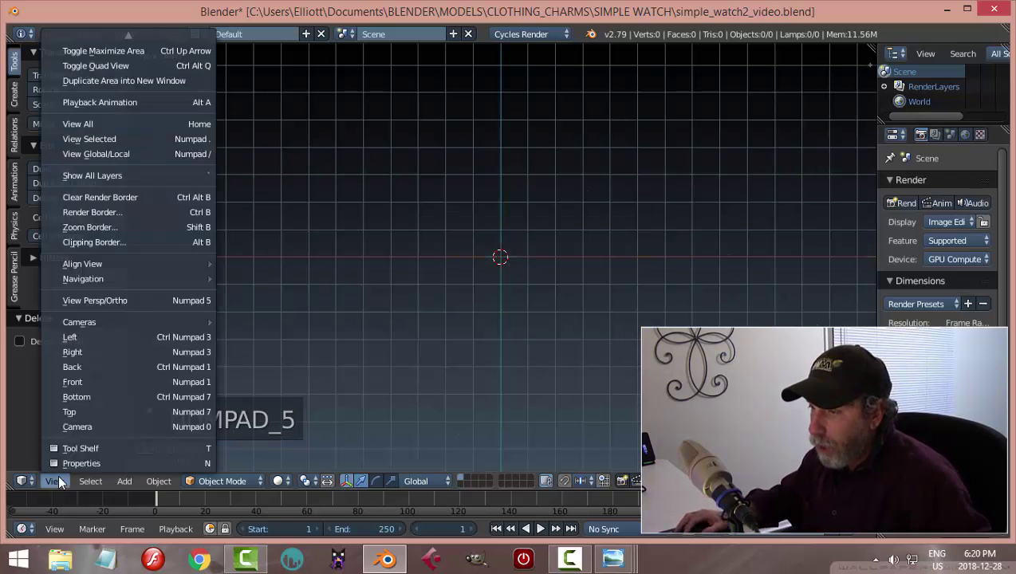
{"action": "left_click", "coordinate": [87, 381]}
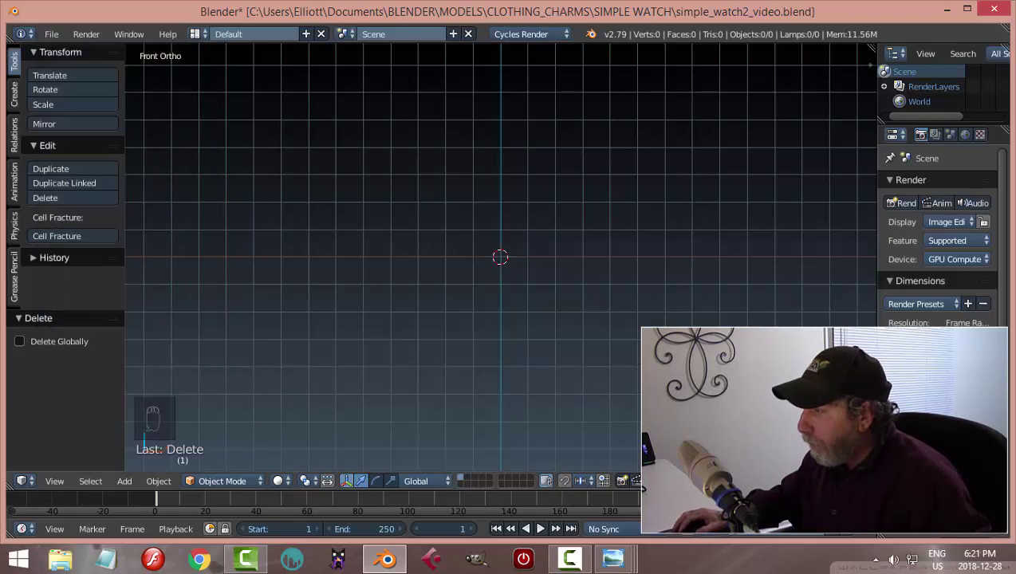
Add a background image entry to the 3D view and set its axis to Front
{"action": "key", "text": "n"}
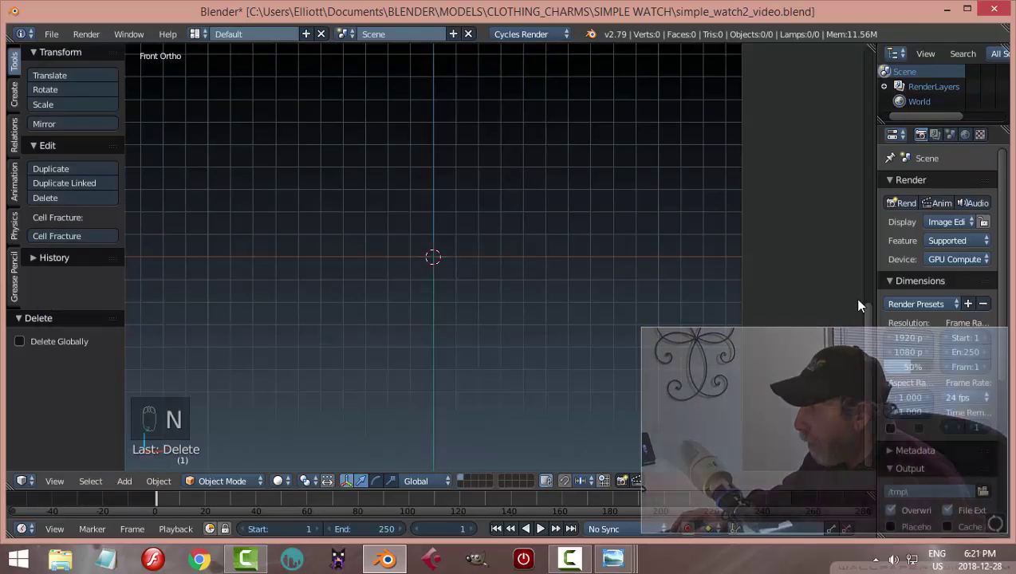
{"action": "scroll", "coordinate": [858, 265], "scroll_direction": "up", "scroll_amount": 8}
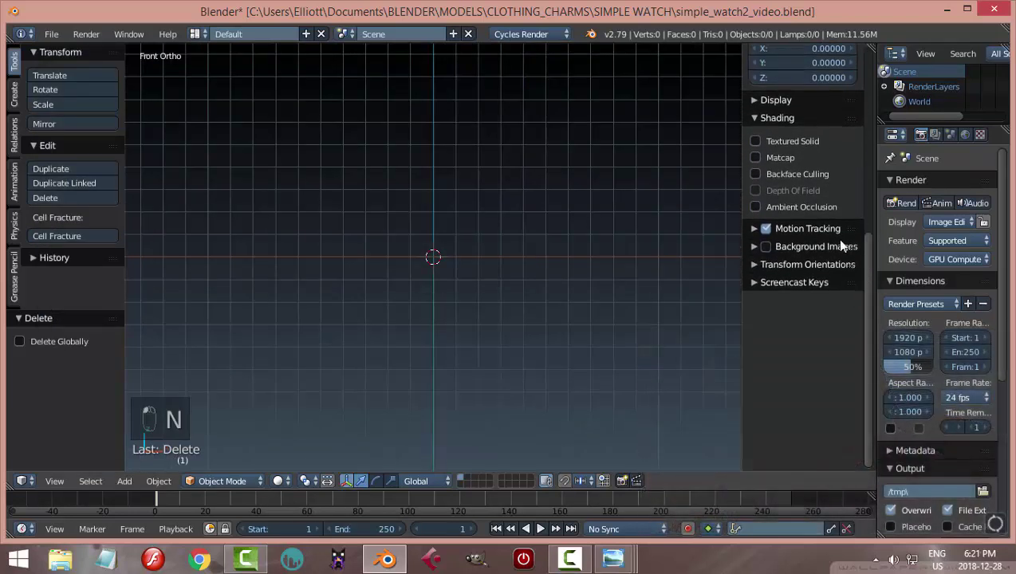
{"action": "left_click", "coordinate": [752, 245]}
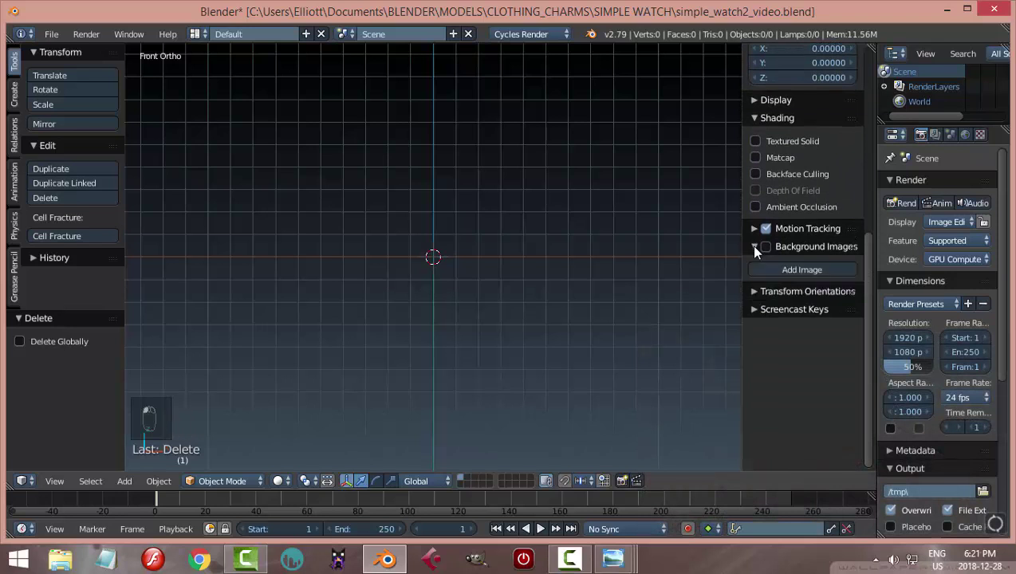
{"action": "left_click", "coordinate": [802, 270]}
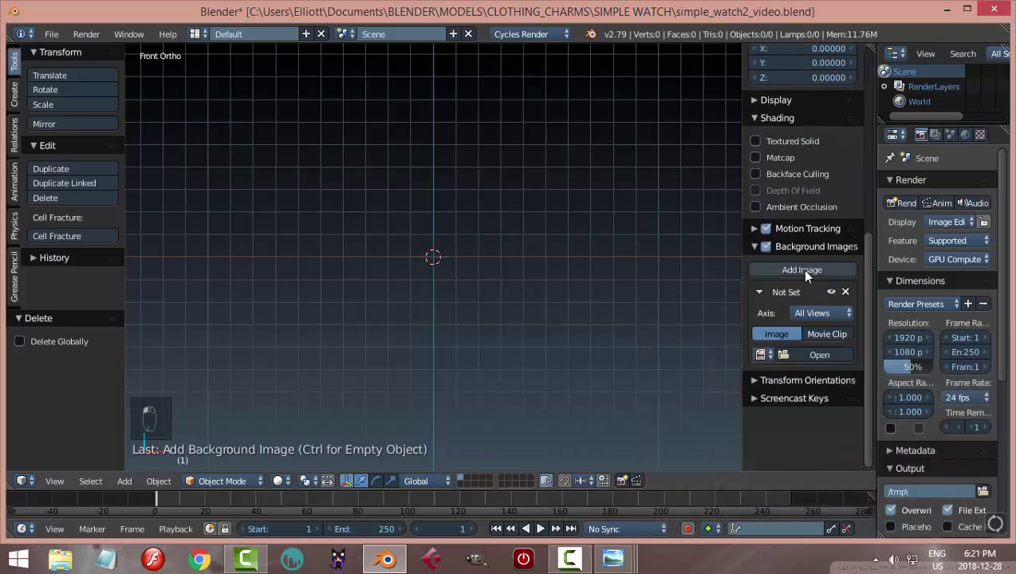
{"action": "left_click", "coordinate": [802, 314]}
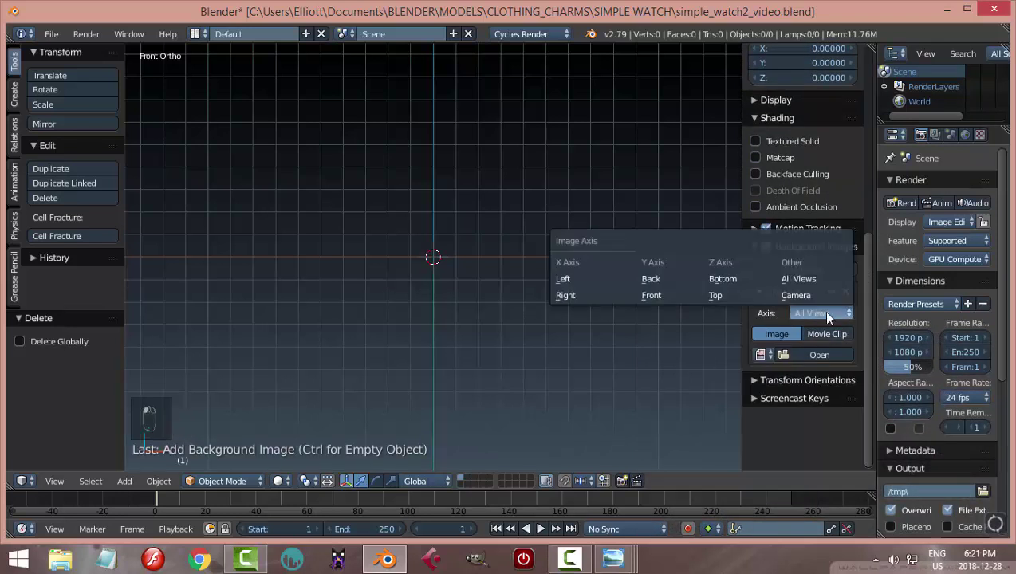
{"action": "left_click", "coordinate": [671, 296]}
Load simple_watch_reference2.jpg from the BLENDER\REFERENCE IMAGES\SIMPLE WATCH folder in Documents as the front background image
{"action": "left_click", "coordinate": [817, 355]}
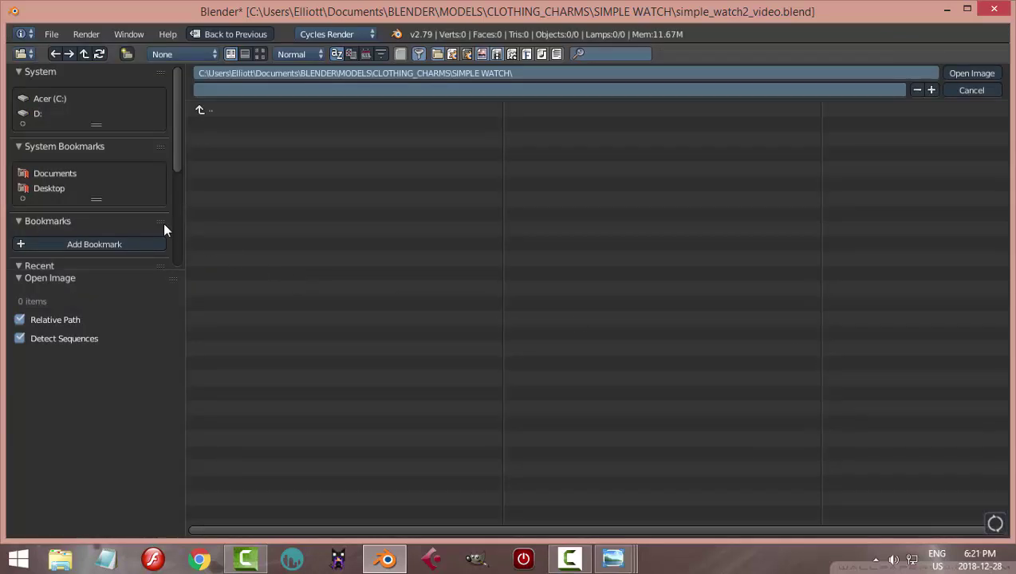
{"action": "left_click", "coordinate": [63, 175]}
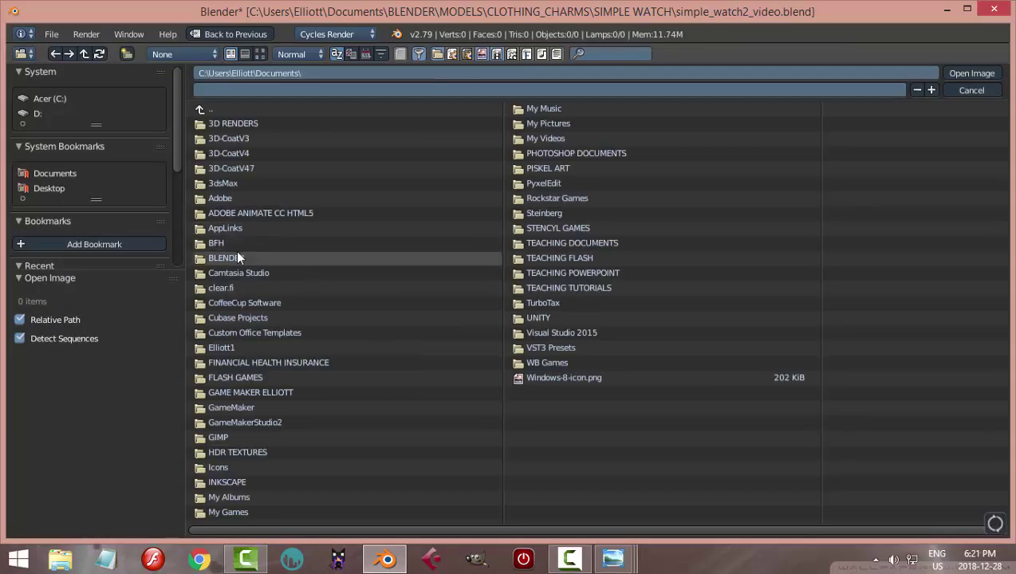
{"action": "left_click", "coordinate": [237, 254]}
{"action": "left_click", "coordinate": [241, 183]}
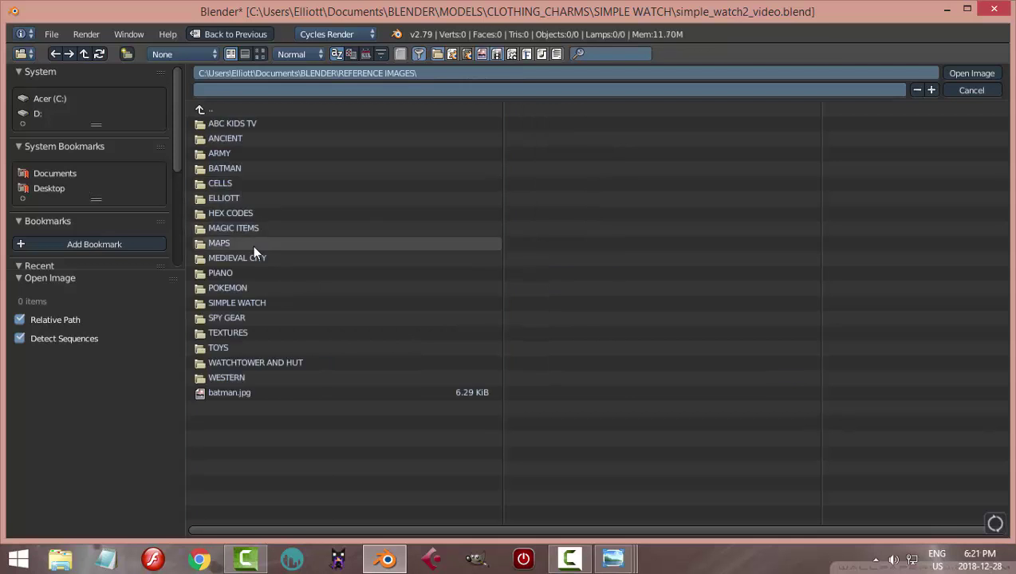
{"action": "left_click", "coordinate": [245, 302]}
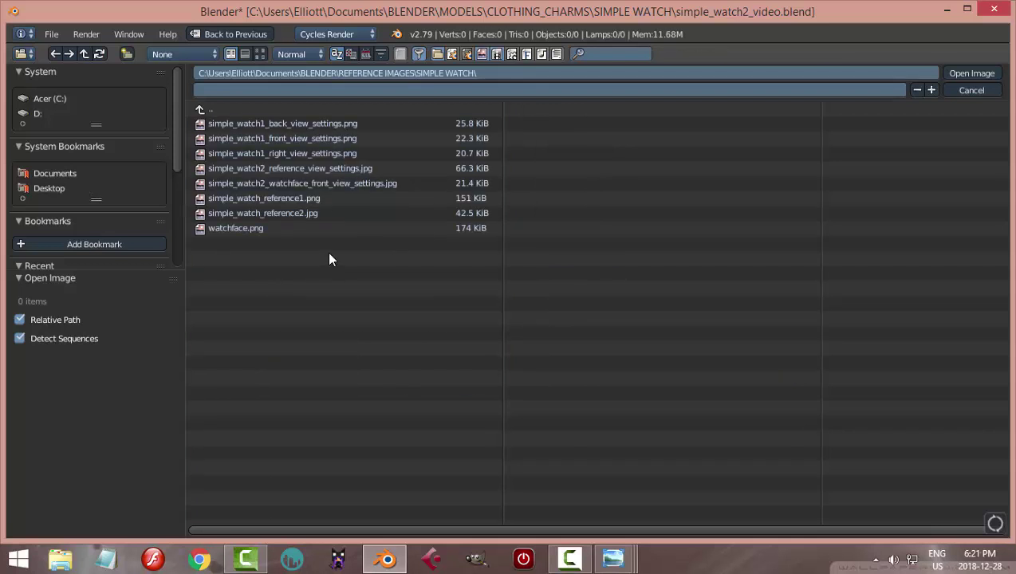
{"action": "left_click", "coordinate": [260, 54]}
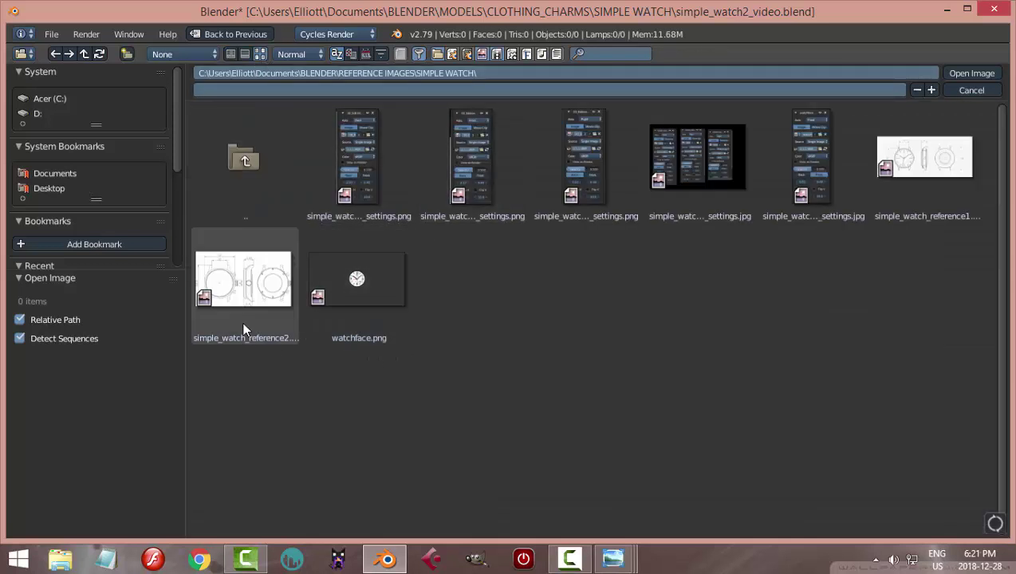
{"action": "left_click", "coordinate": [243, 297]}
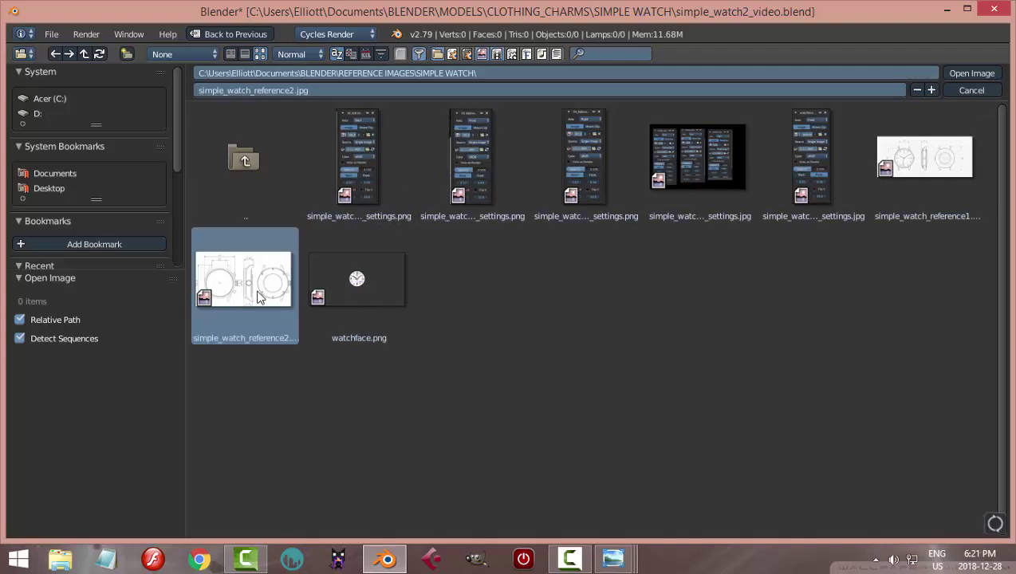
{"action": "left_click", "coordinate": [961, 74]}
{"action": "scroll", "coordinate": [571, 310], "scroll_direction": "up", "scroll_amount": 8}
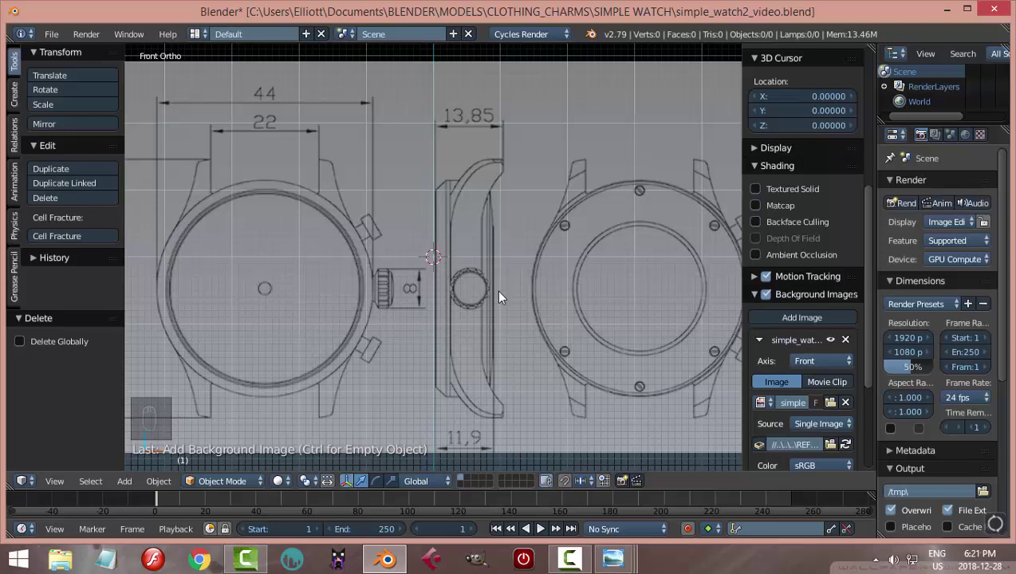
Check the front-axis offsets in simple_watch2_reference_view_settings.jpg in Windows Photo Viewer, and return to Blender
{"action": "mouse_move", "coordinate": [624, 562]}
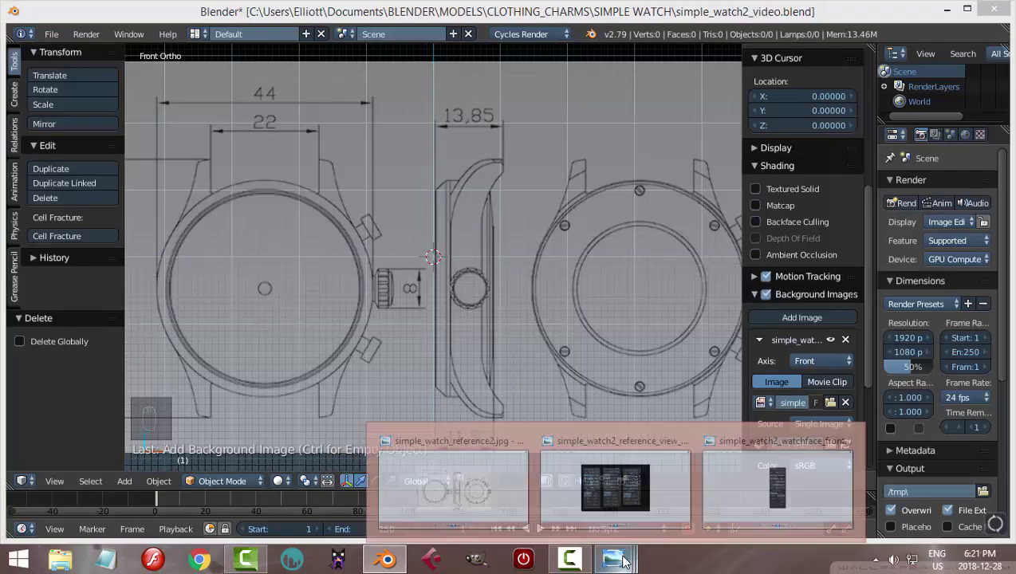
{"action": "left_click", "coordinate": [650, 493]}
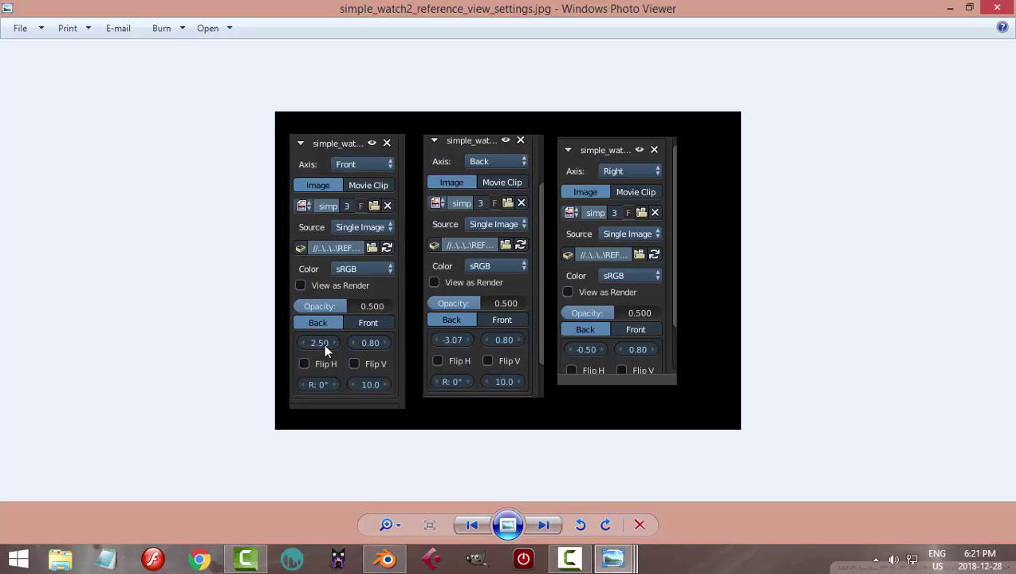
{"action": "left_click", "coordinate": [383, 562]}
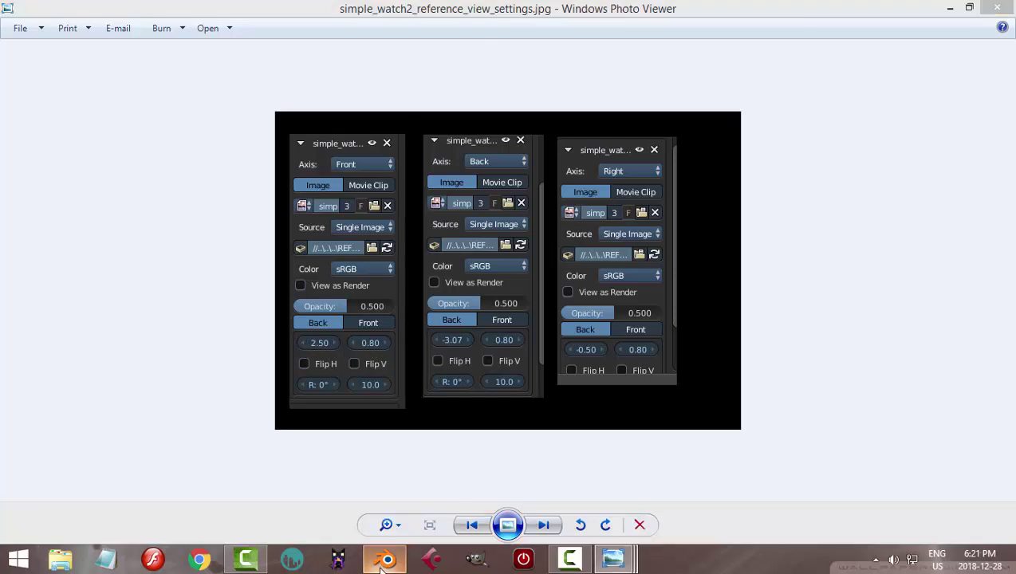
Set the front background image's horizontal offset to 2.50 and its vertical offset to 0.80
{"action": "scroll", "coordinate": [861, 391], "scroll_direction": "down", "scroll_amount": 5}
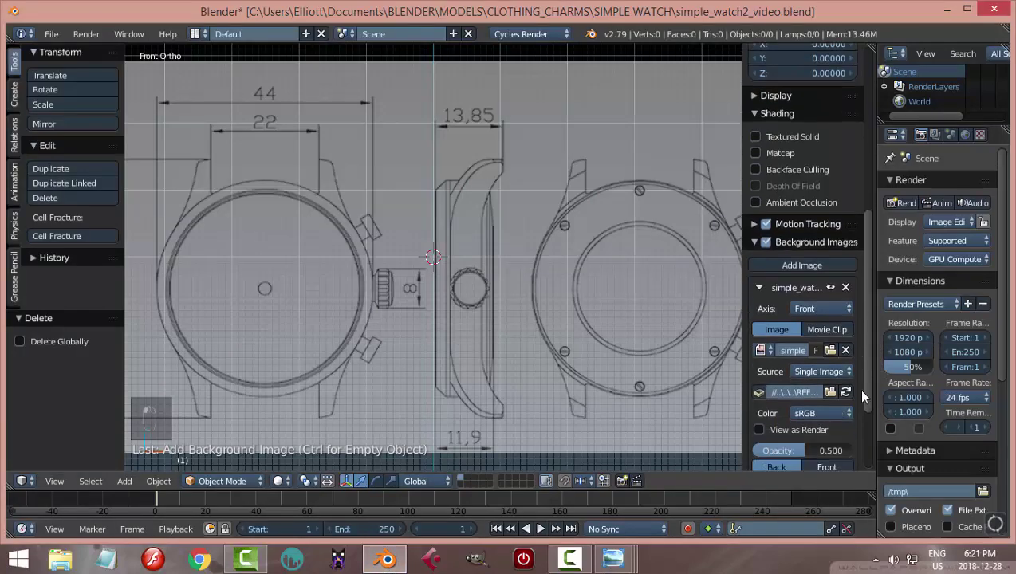
{"action": "scroll", "coordinate": [861, 396], "scroll_direction": "down", "scroll_amount": 3}
{"action": "left_click", "coordinate": [780, 373]}
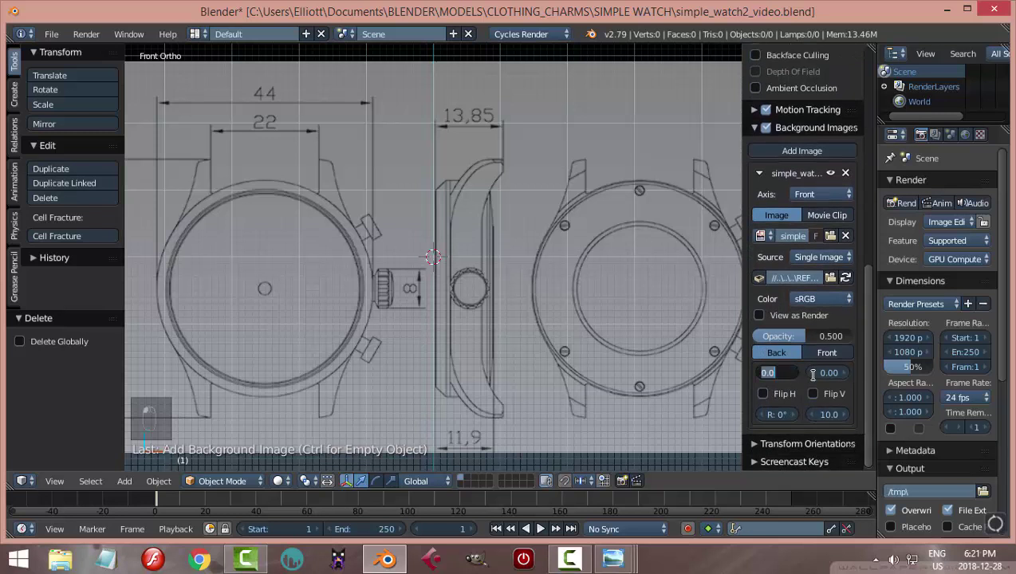
{"action": "type", "text": "2.50"}
{"action": "key", "text": "Return"}
{"action": "left_click", "coordinate": [813, 374]}
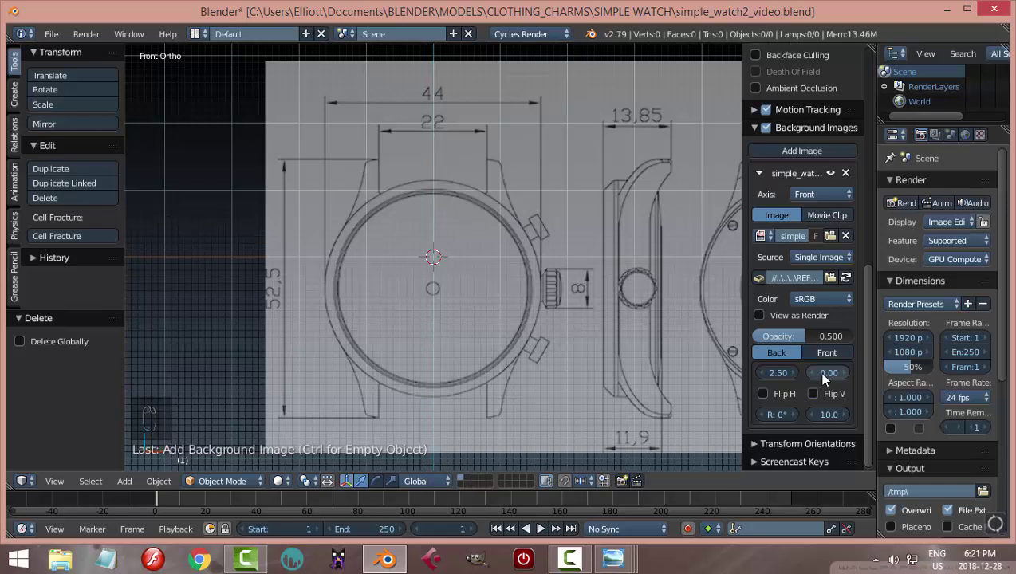
{"action": "type", "text": "0.1"}
{"action": "key", "text": "Return"}
{"action": "left_click", "coordinate": [819, 370]}
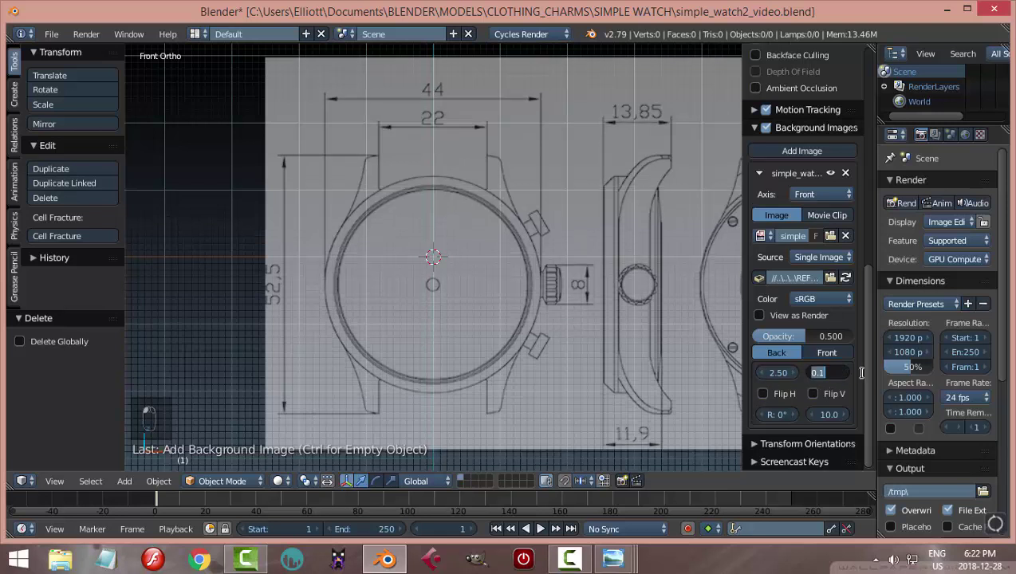
{"action": "type", "text": "0.8"}
{"action": "key", "text": "Return"}
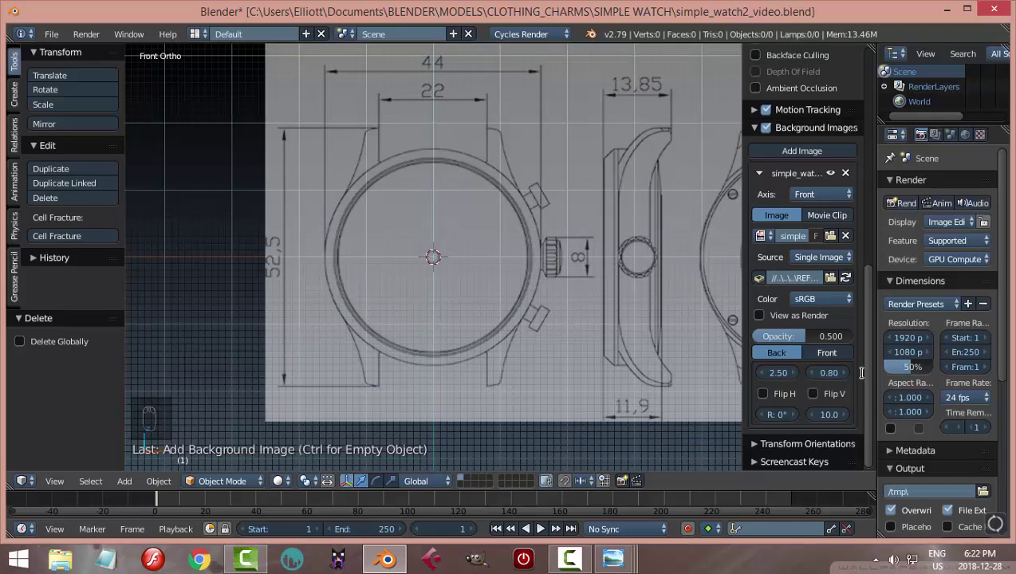
Collapse the front image entry and add a second background image on the Back axis using the already loaded simple_watch_reference2.jpg
{"action": "scroll", "coordinate": [549, 340], "scroll_direction": "up", "scroll_amount": 4}
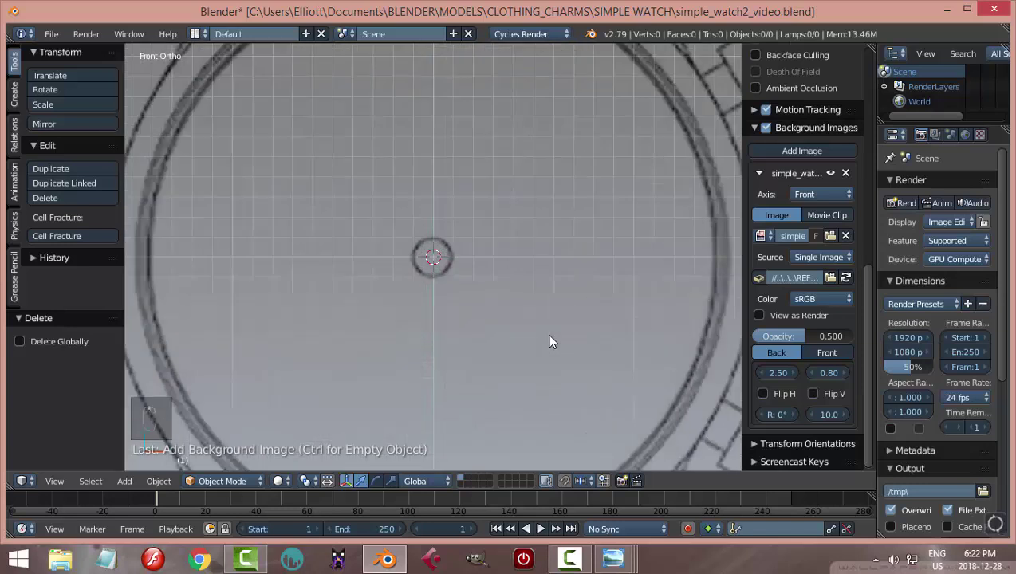
{"action": "scroll", "coordinate": [549, 340], "scroll_direction": "down", "scroll_amount": 3}
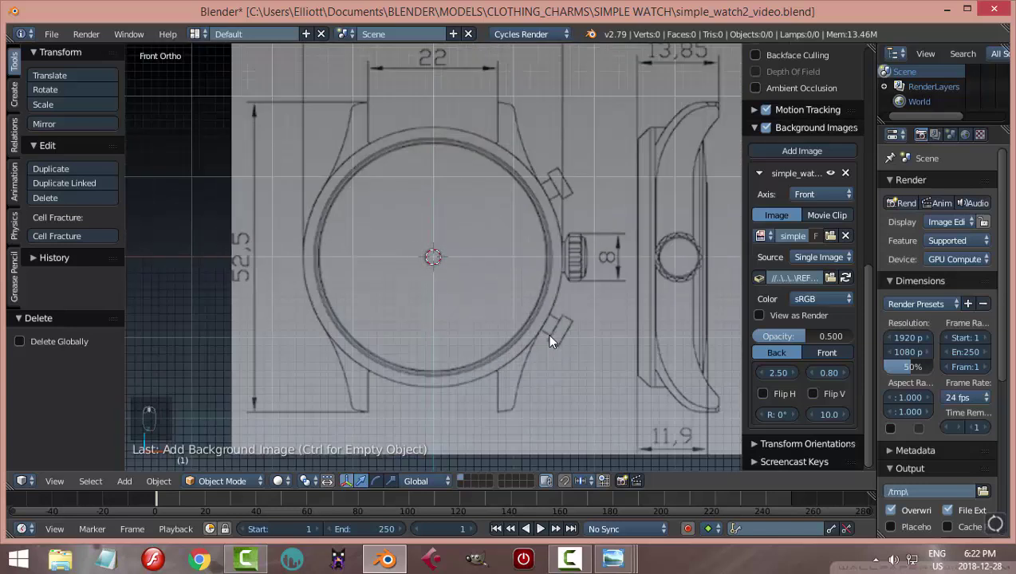
{"action": "left_click", "coordinate": [758, 174]}
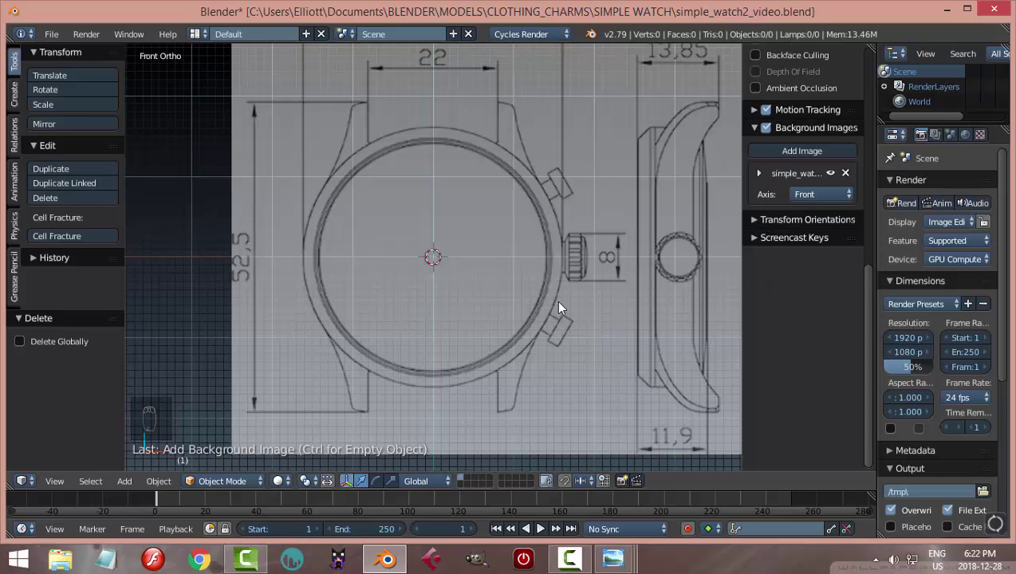
{"action": "left_click", "coordinate": [802, 150]}
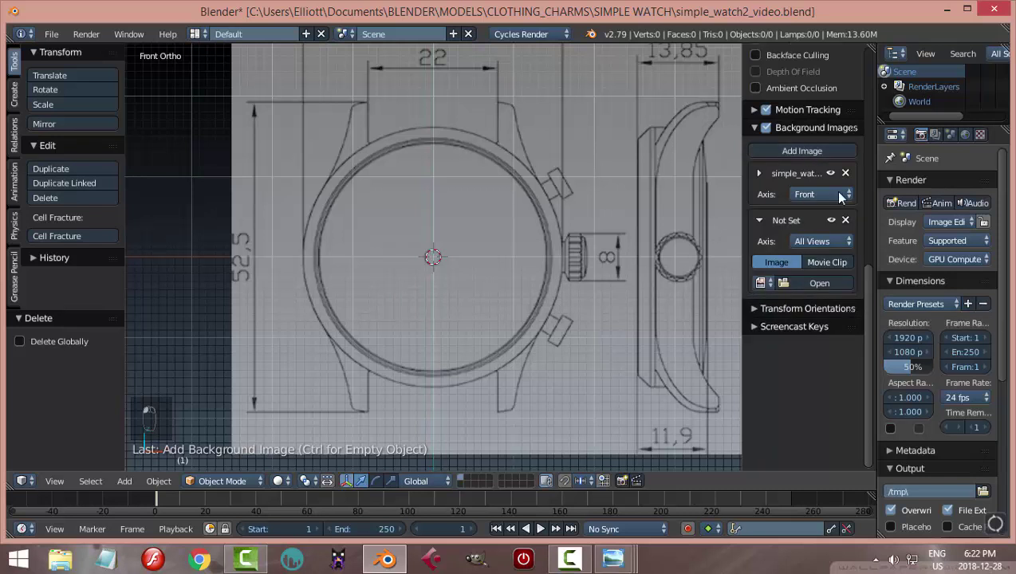
{"action": "left_click", "coordinate": [821, 243]}
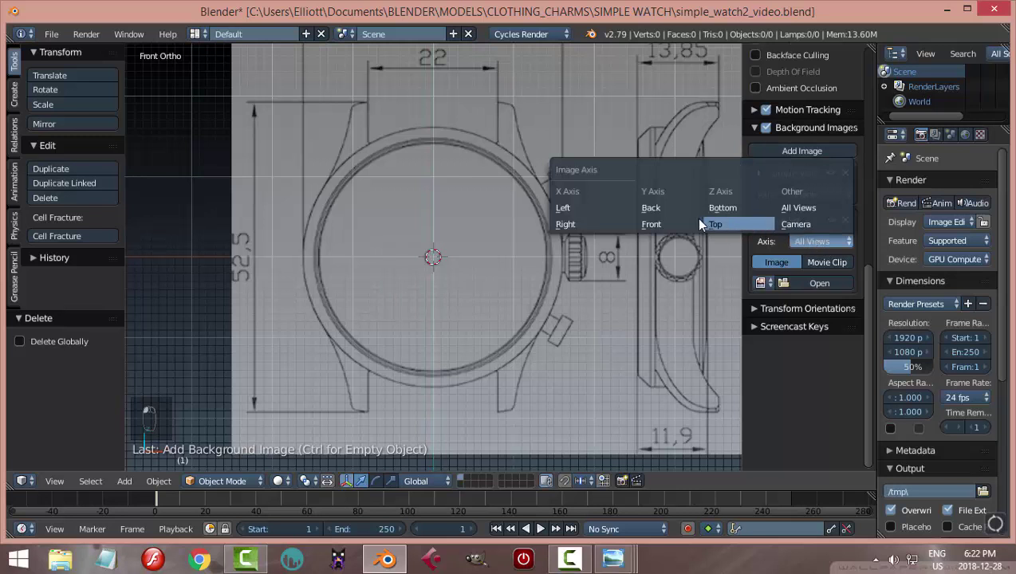
{"action": "left_click", "coordinate": [652, 208]}
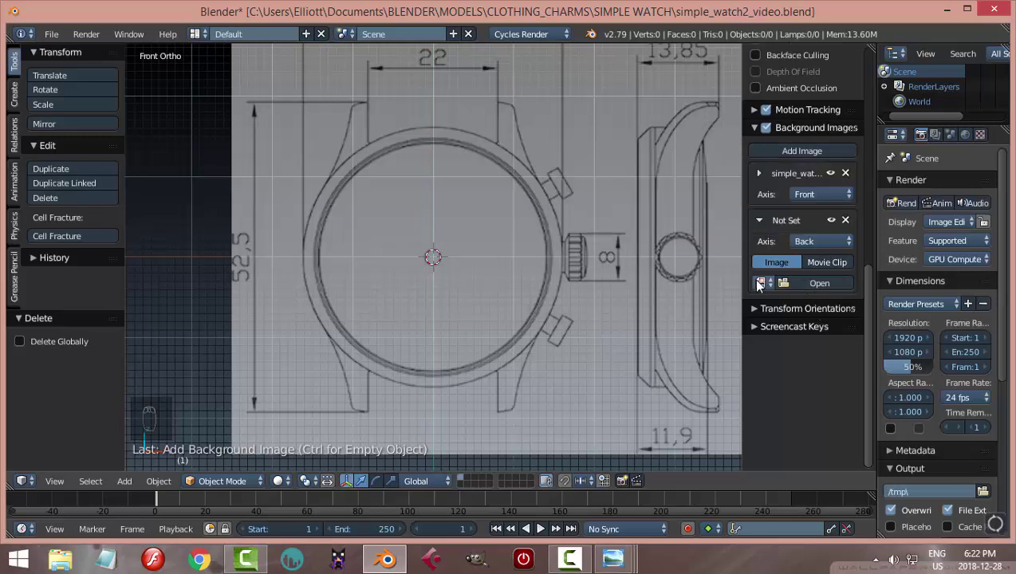
{"action": "left_click", "coordinate": [759, 282]}
{"action": "left_click", "coordinate": [780, 308]}
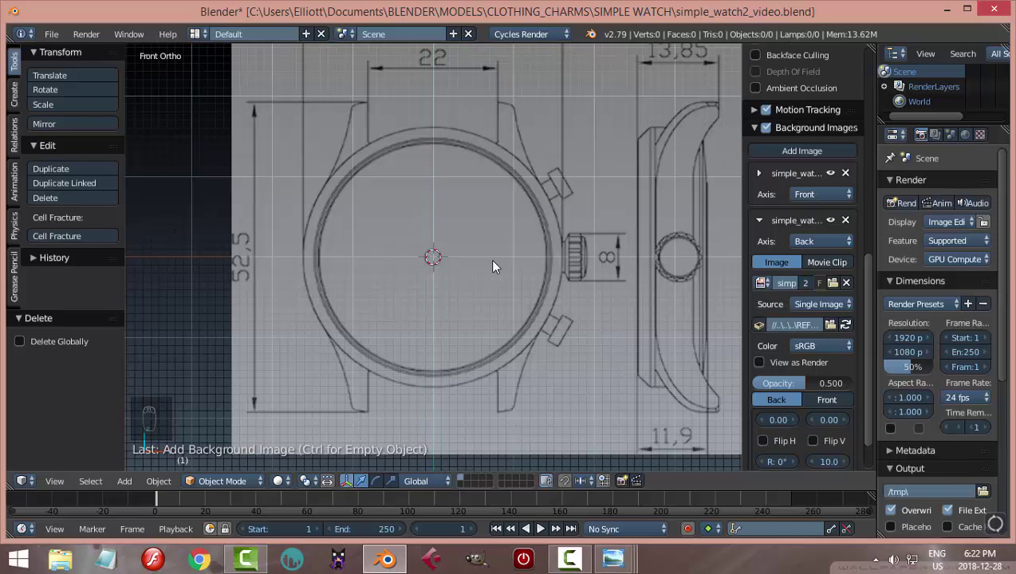
Switch to the back view, check the back-axis offsets in simple_watch2_reference_view_settings.jpg in Windows Photo Viewer, and return to Blender
{"action": "key", "text": "ctrl+KP_1"}
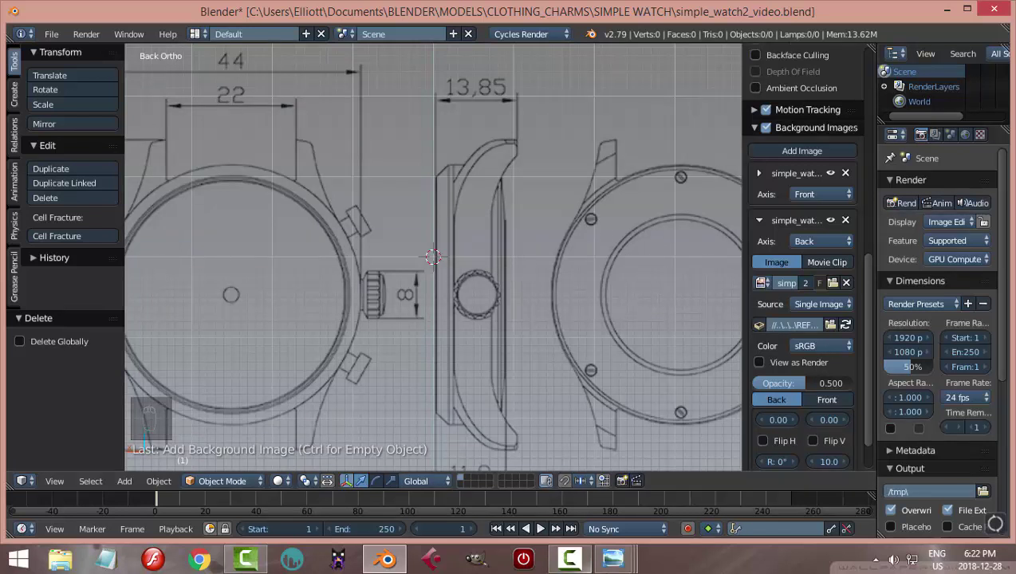
{"action": "mouse_move", "coordinate": [613, 558]}
{"action": "left_click", "coordinate": [613, 472]}
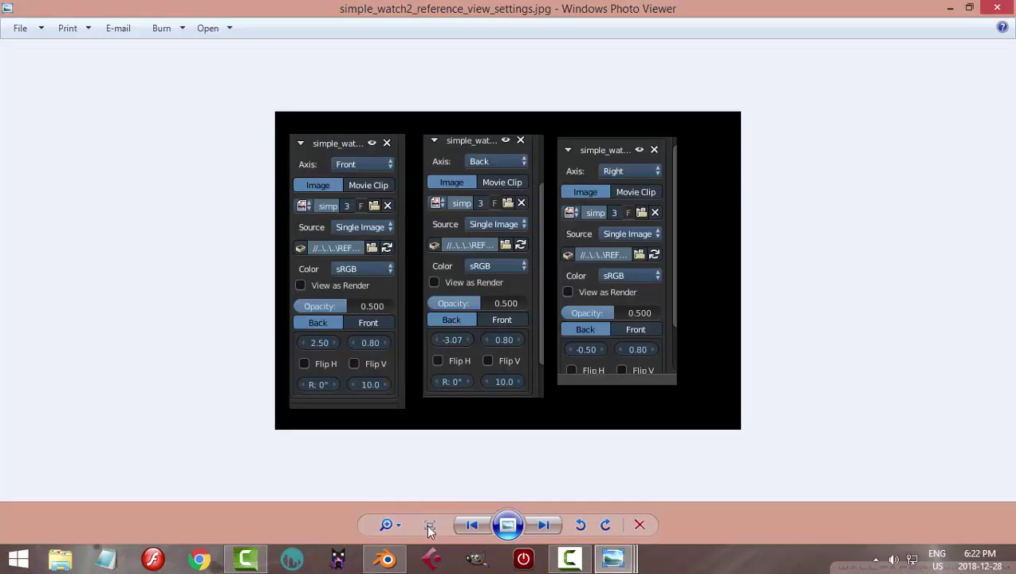
{"action": "key", "text": "alt+Tab"}
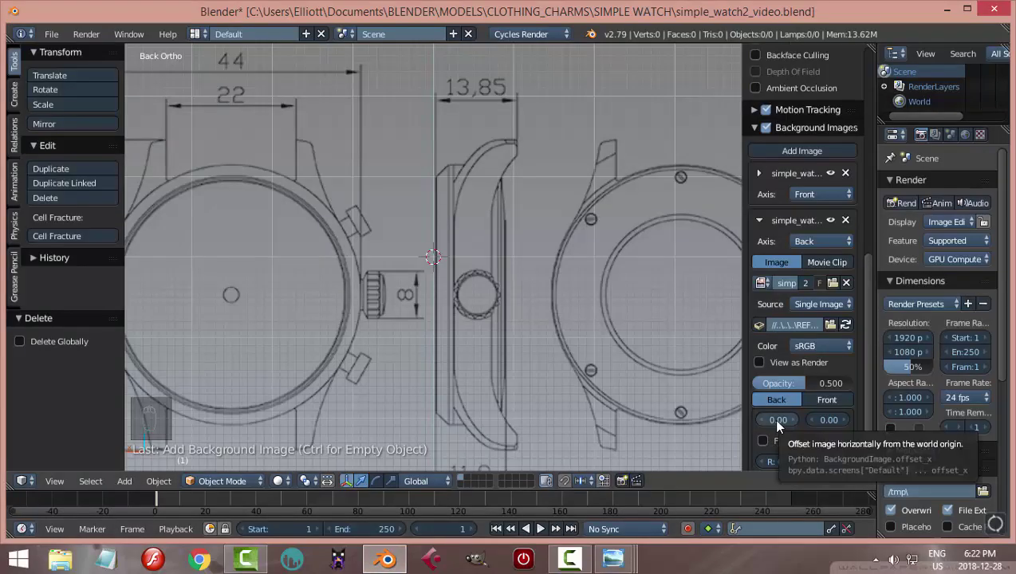
Set the back background image's horizontal offset to -3.07 and its vertical offset to 0.80
{"action": "left_click", "coordinate": [778, 420]}
{"action": "type", "text": "-3"}
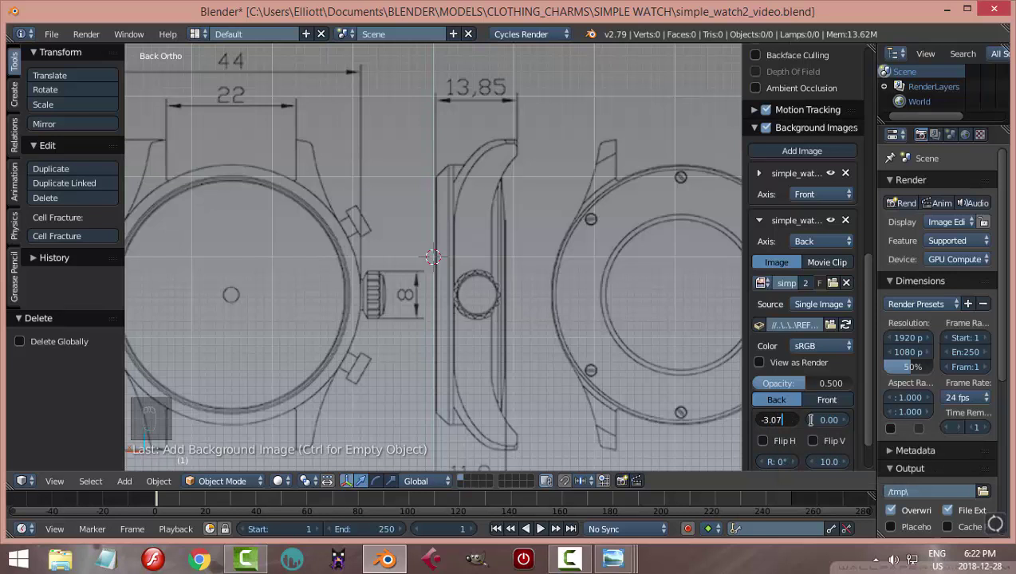
{"action": "type", "text": ".07"}
{"action": "key", "text": "Tab"}
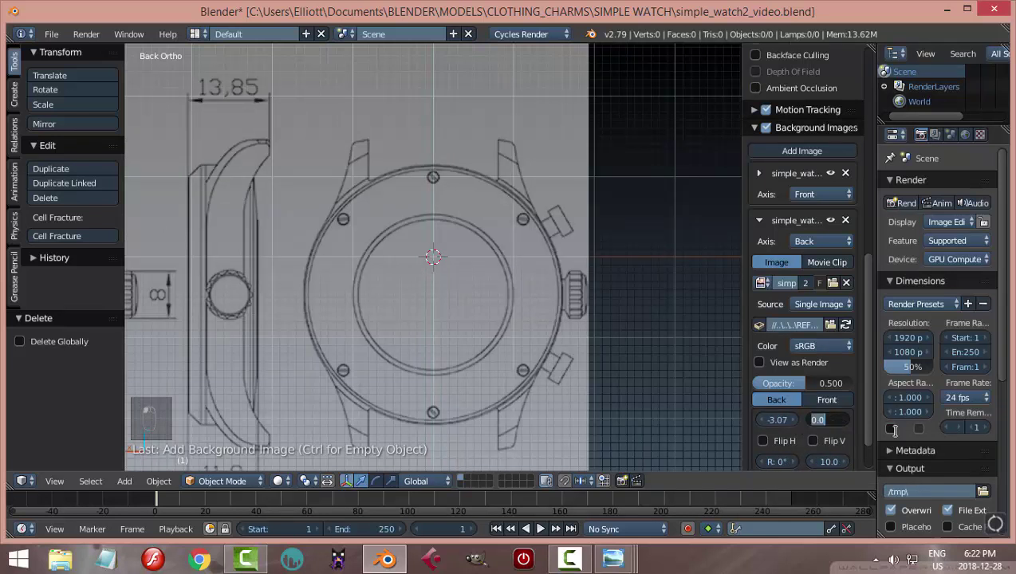
{"action": "type", "text": "0.8"}
{"action": "key", "text": "Return"}
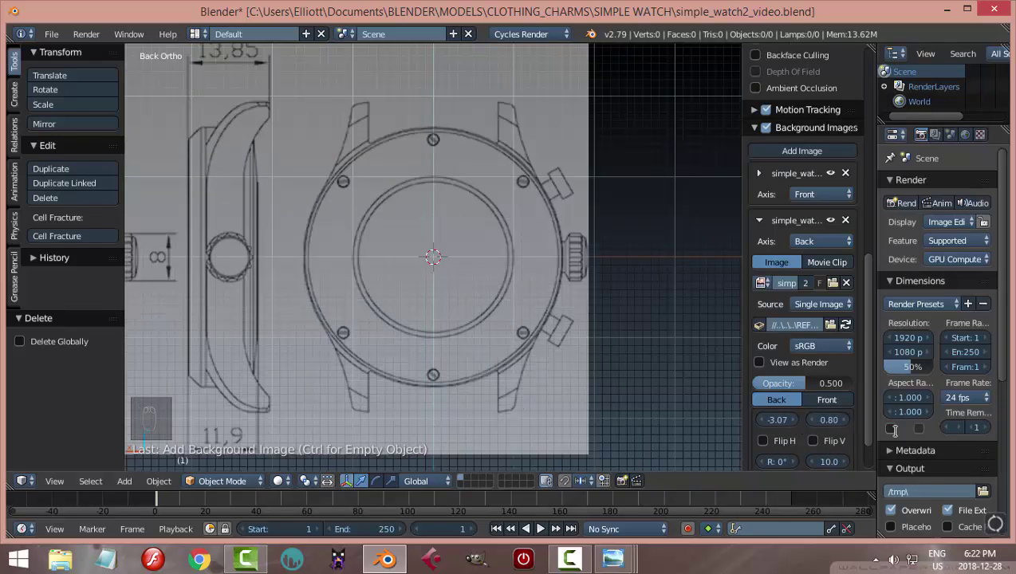
Collapse the back image entry and add a third background image on the Right axis using the loaded simple_watch_reference2.jpg
{"action": "left_click", "coordinate": [757, 220]}
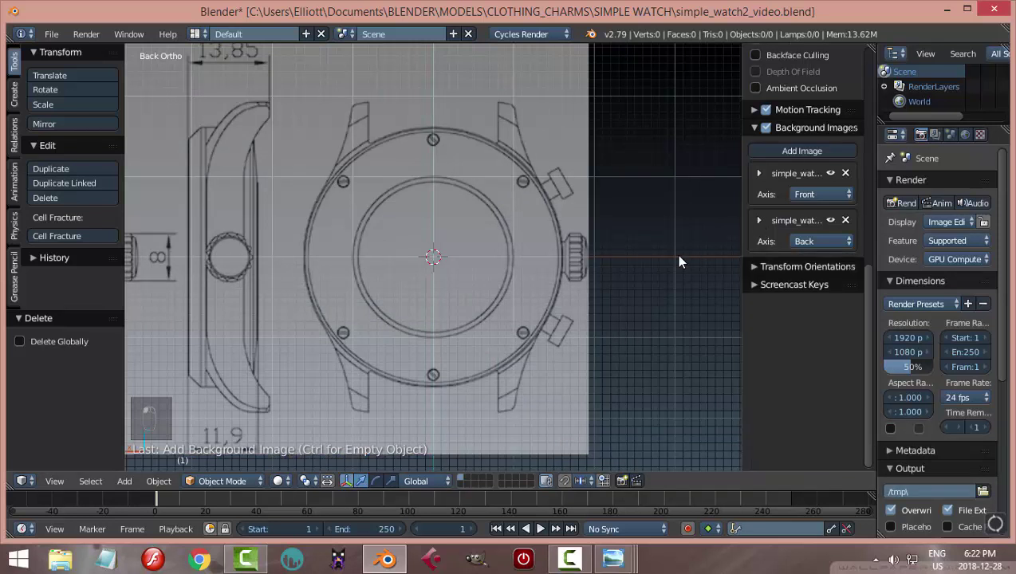
{"action": "left_click", "coordinate": [793, 148]}
{"action": "left_click", "coordinate": [818, 289]}
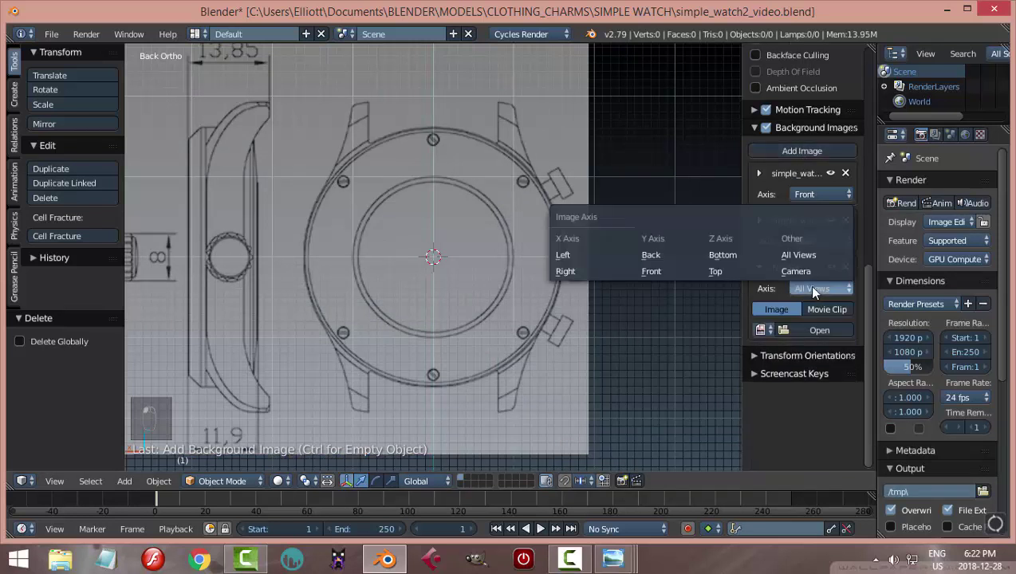
{"action": "left_click", "coordinate": [593, 270]}
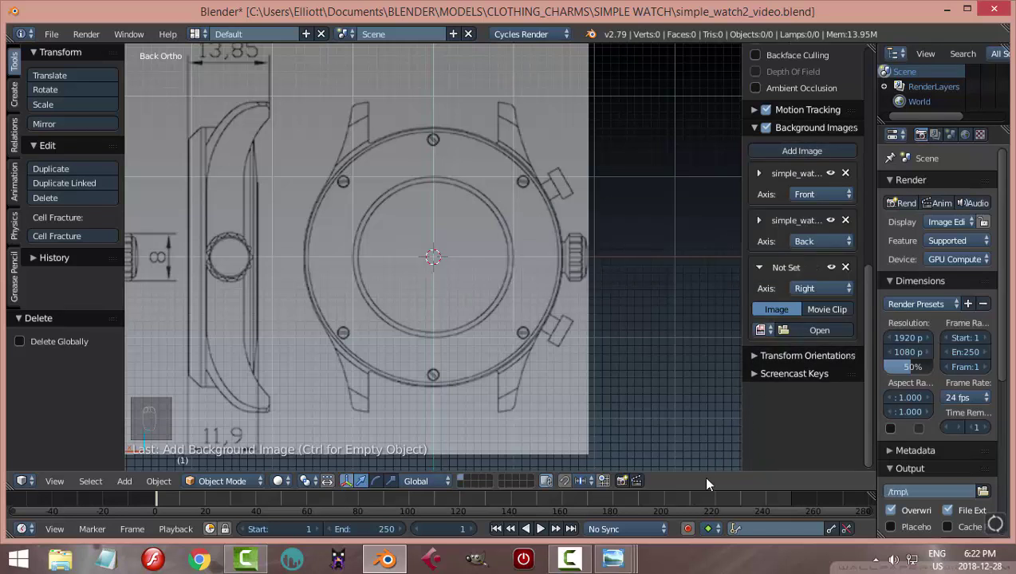
{"action": "left_click", "coordinate": [762, 330]}
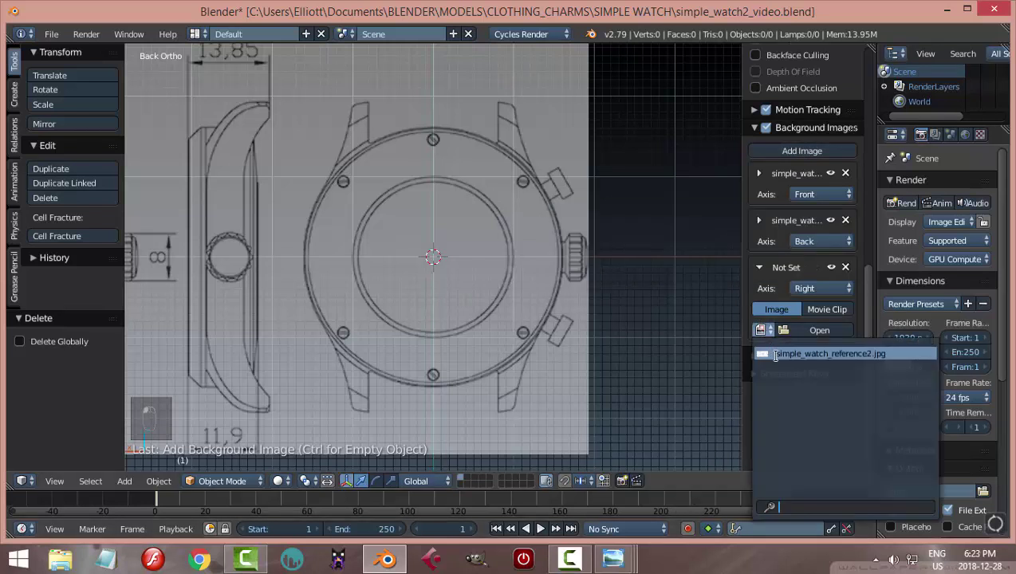
{"action": "left_click", "coordinate": [830, 353]}
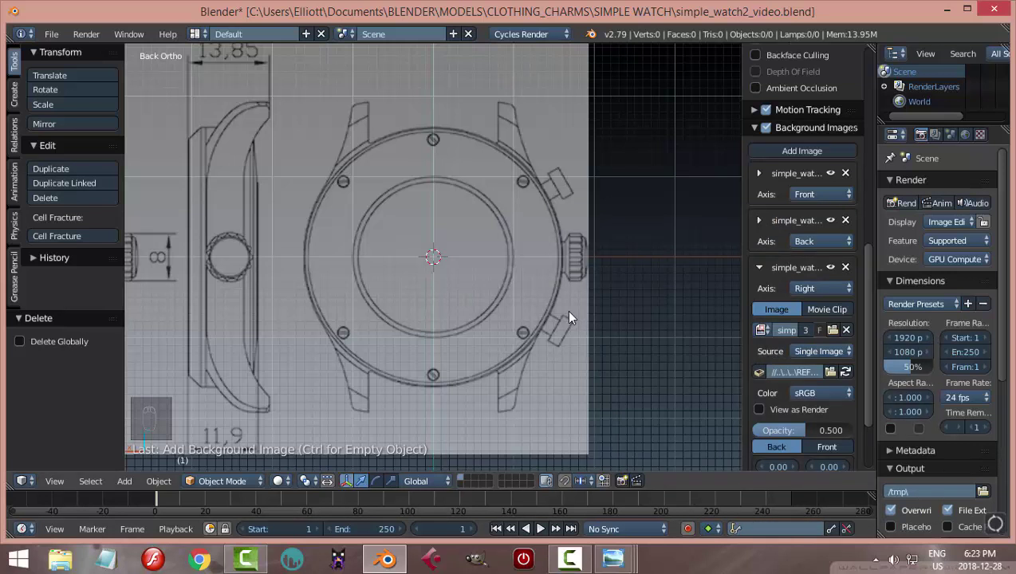
Switch to the right view, check the right-axis offsets in simple_watch2_reference_view_settings.jpg in Windows Photo Viewer, and return to Blender
{"action": "key", "text": "KP_3"}
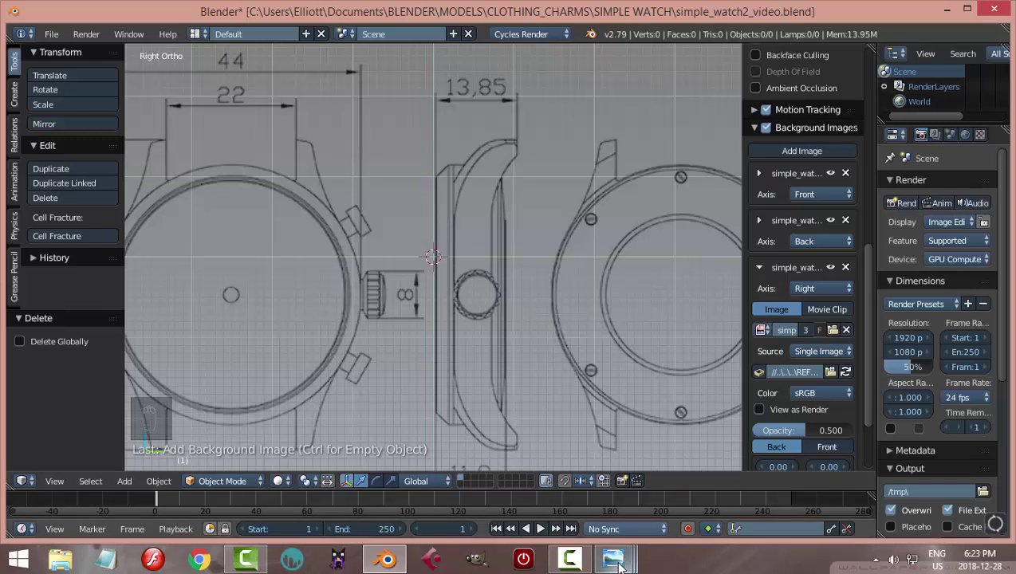
{"action": "mouse_move", "coordinate": [612, 559]}
{"action": "left_click", "coordinate": [630, 516]}
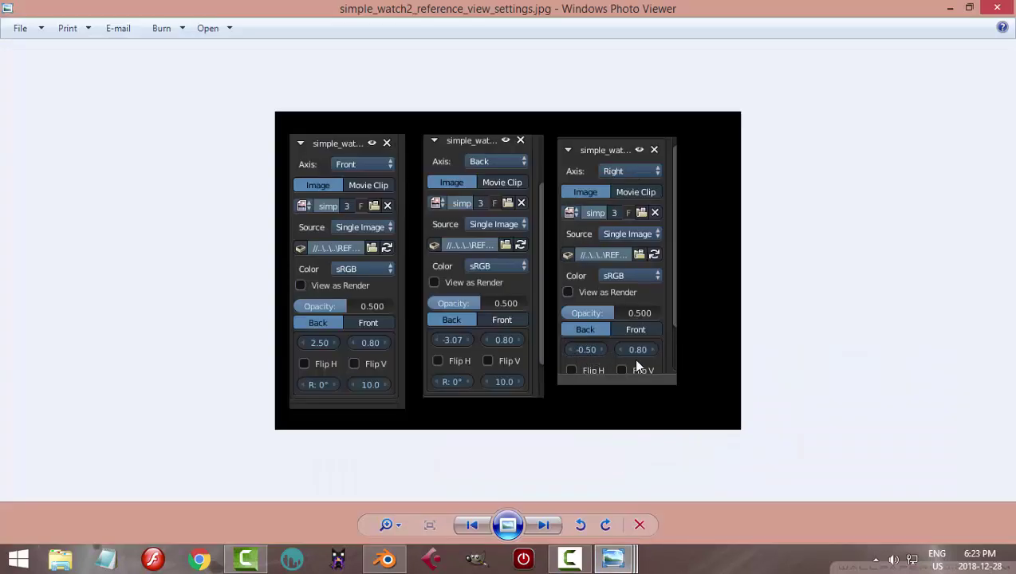
{"action": "left_click", "coordinate": [386, 558]}
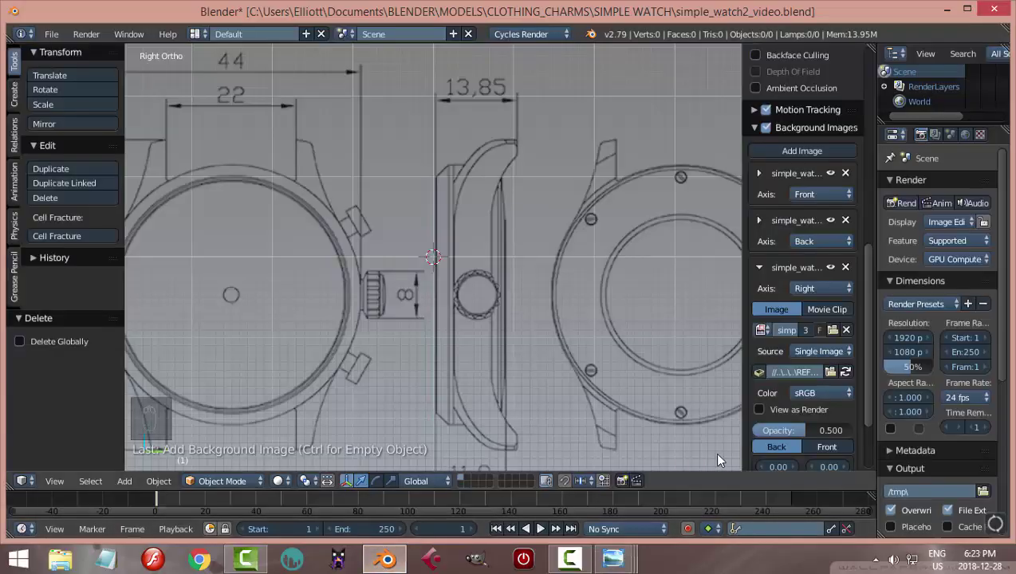
Set the right background image's horizontal offset to -0.50 and its vertical offset to 0.80, and check its alignment with the origin
{"action": "scroll", "coordinate": [821, 432], "scroll_direction": "down", "scroll_amount": 3}
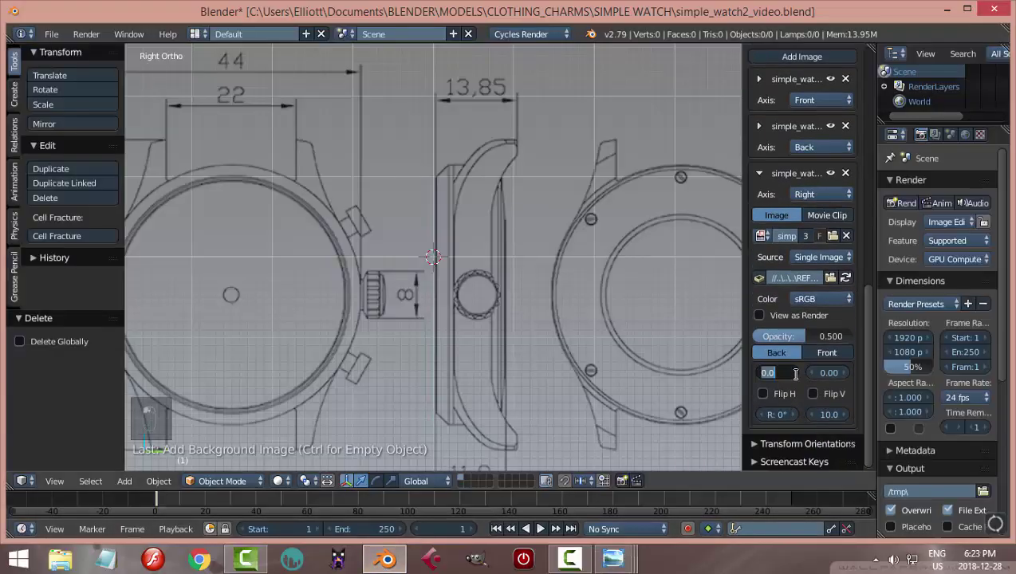
{"action": "type", "text": "-0.5"}
{"action": "key", "text": "Return"}
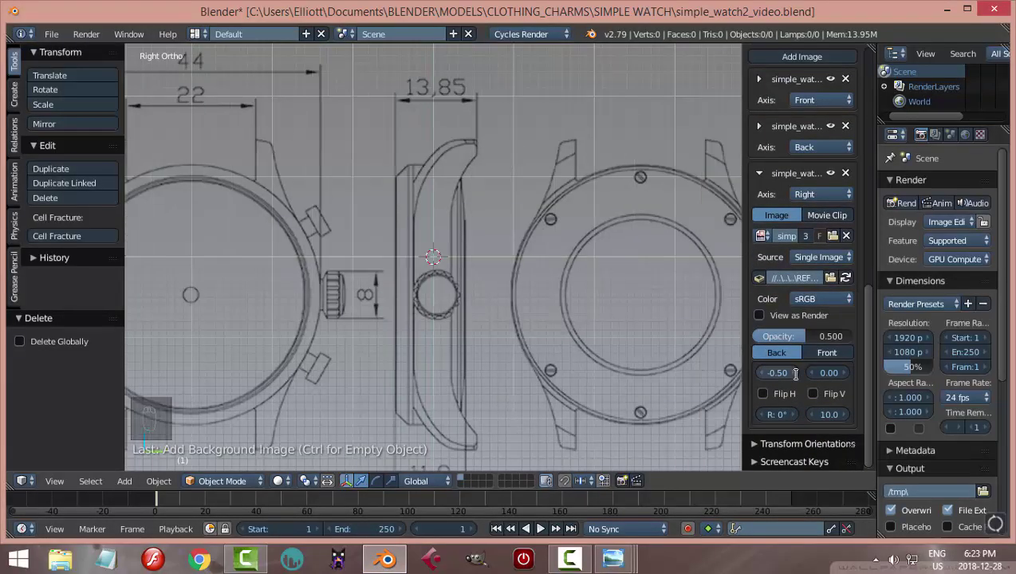
{"action": "left_click", "coordinate": [828, 373]}
{"action": "type", "text": "0.1"}
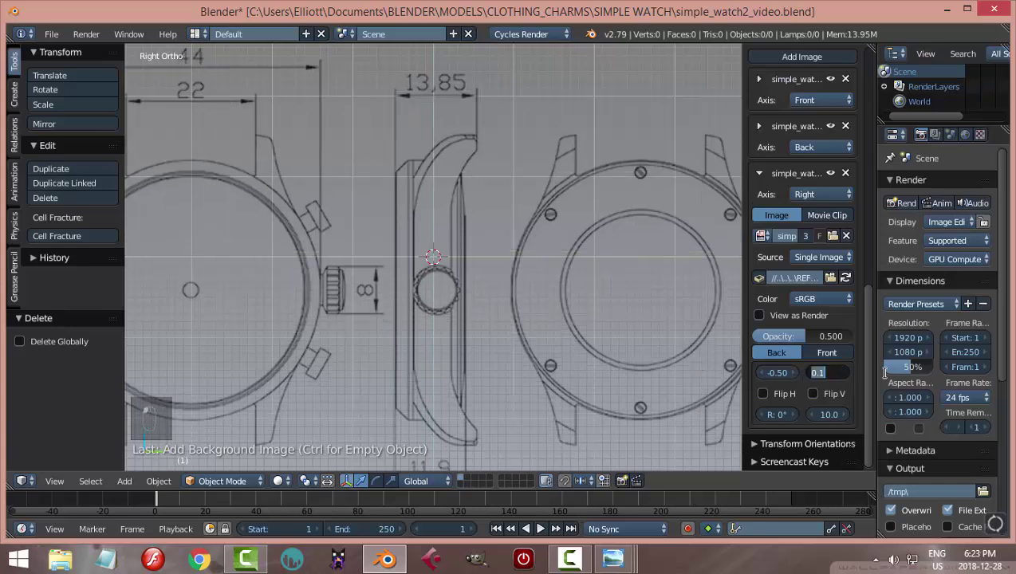
{"action": "type", "text": "0."}
{"action": "key", "text": "Return"}
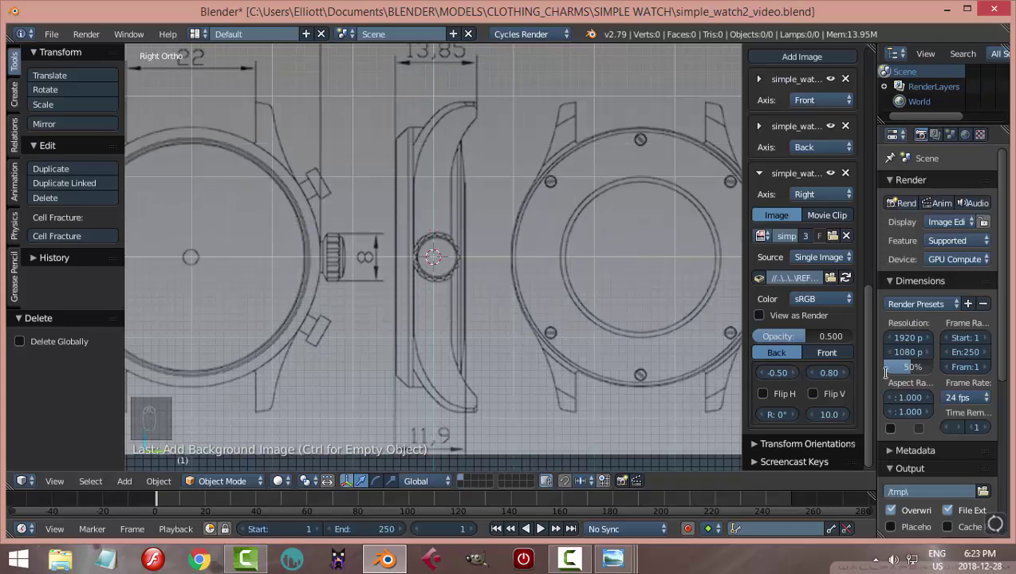
{"action": "scroll", "coordinate": [576, 316], "scroll_direction": "up", "scroll_amount": 1}
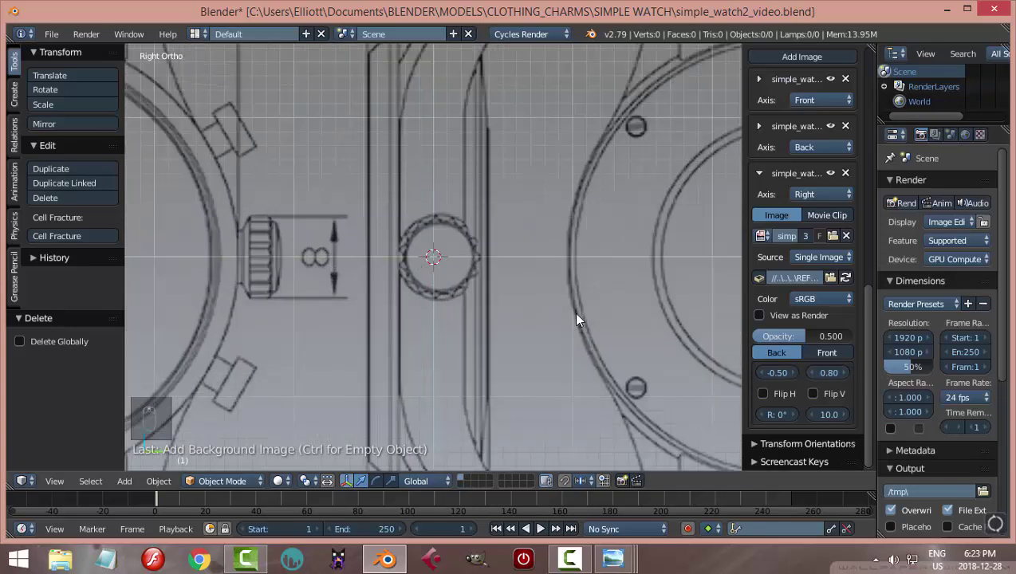
{"action": "scroll", "coordinate": [576, 317], "scroll_direction": "up", "scroll_amount": 1}
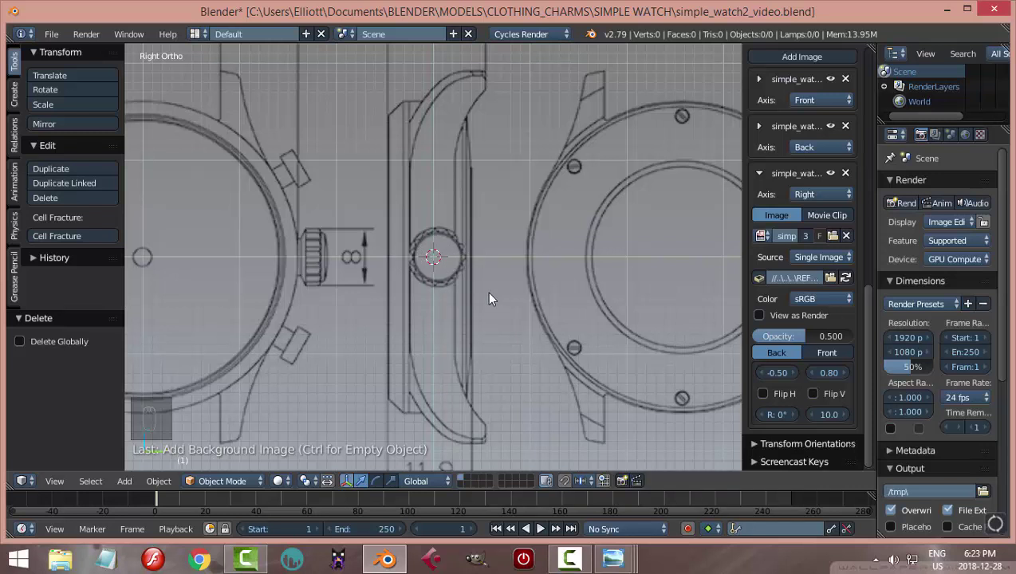
Close the right image's settings and the properties sidebar, and save over simple_watch2_video.blend
{"action": "left_click", "coordinate": [759, 173]}
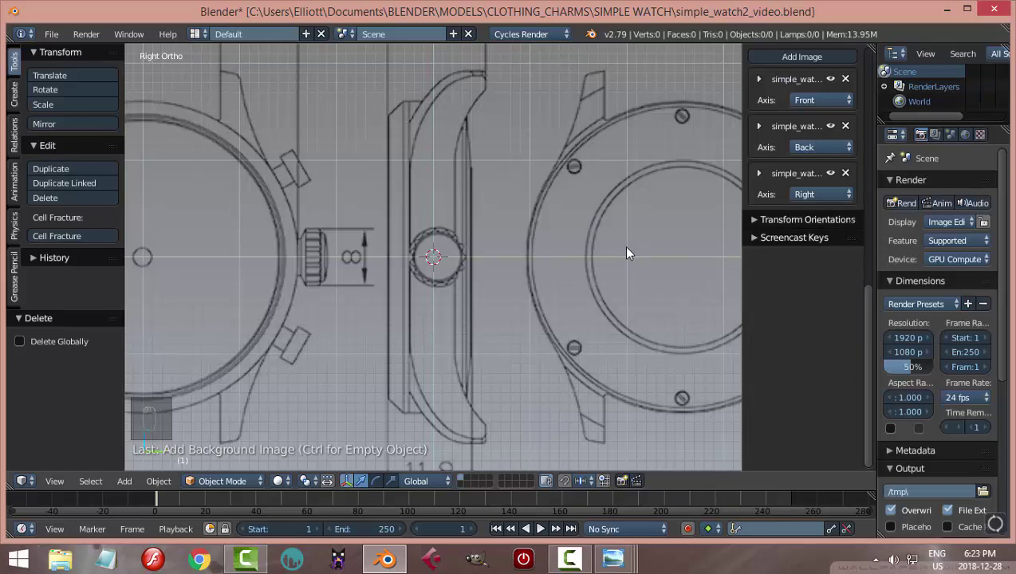
{"action": "key", "text": "ctrl+s"}
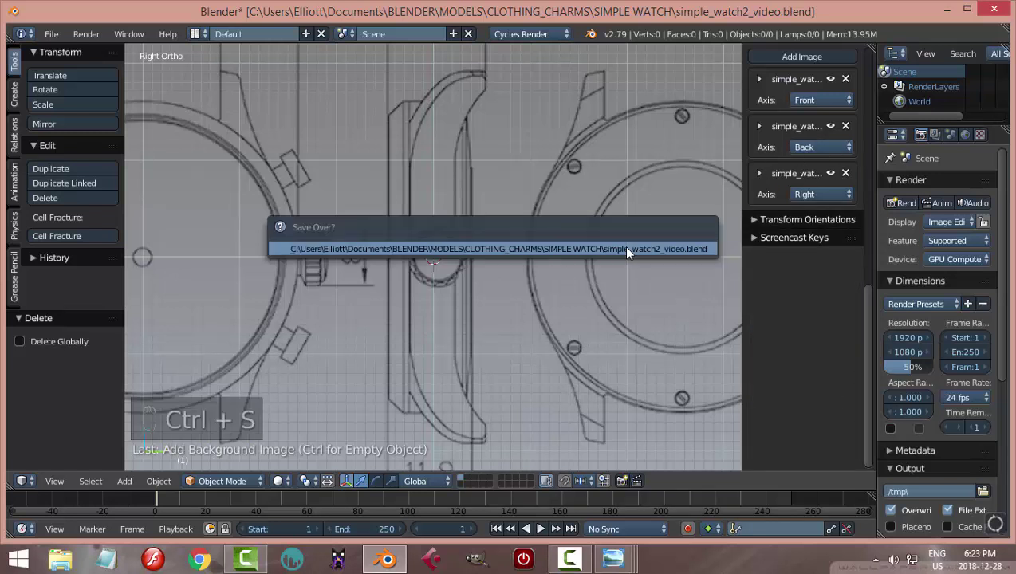
{"action": "key", "text": "n"}
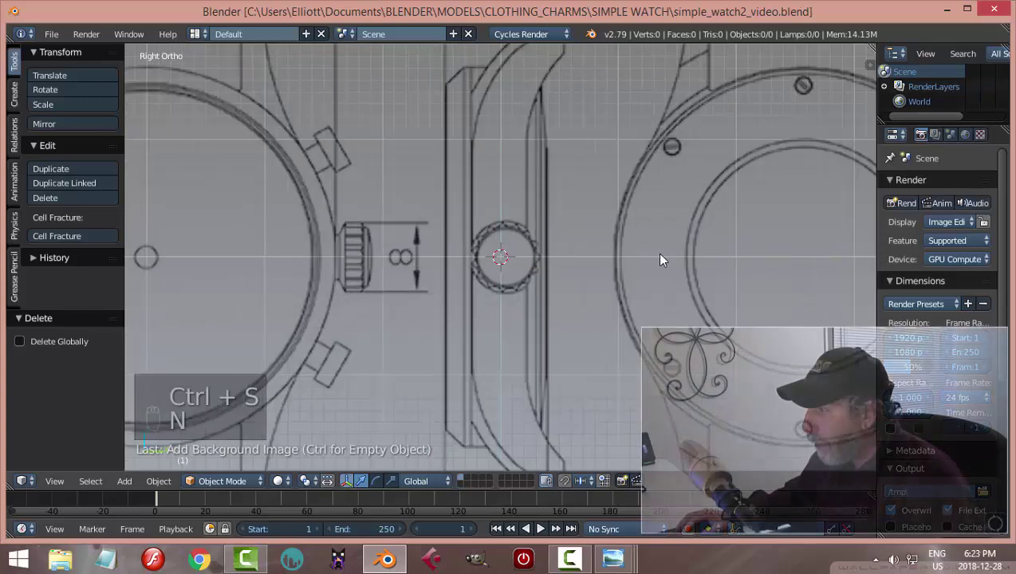
Add a 32-vertex mesh circle of radius 1.000 at the centre of the front watch drawing and view it from the top
{"action": "key", "text": "KP_1"}
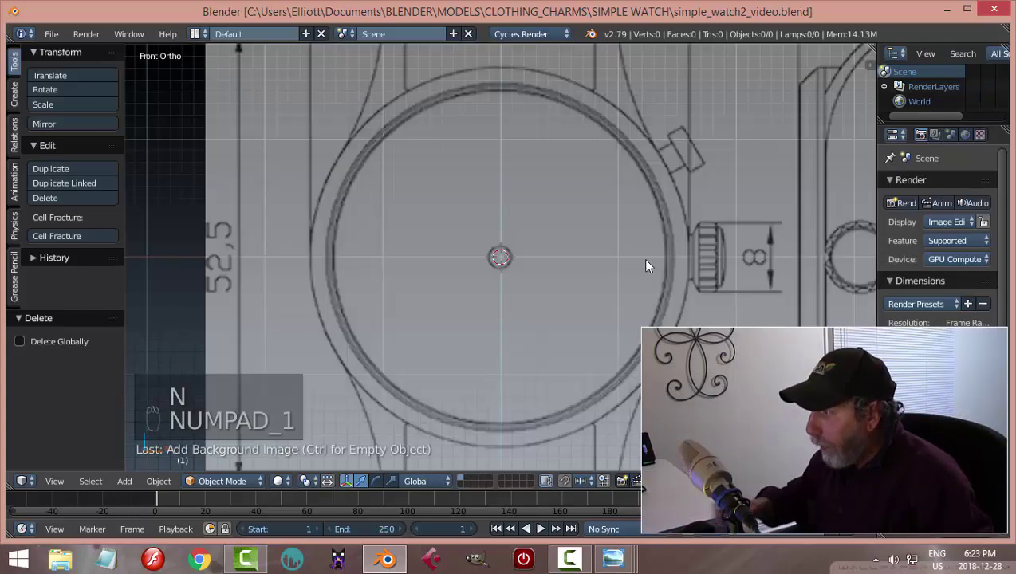
{"action": "scroll", "coordinate": [646, 267], "scroll_direction": "down", "scroll_amount": 3}
{"action": "middle_click_drag", "start_coordinate": [602, 287], "coordinate": [512, 282], "text": "shift"}
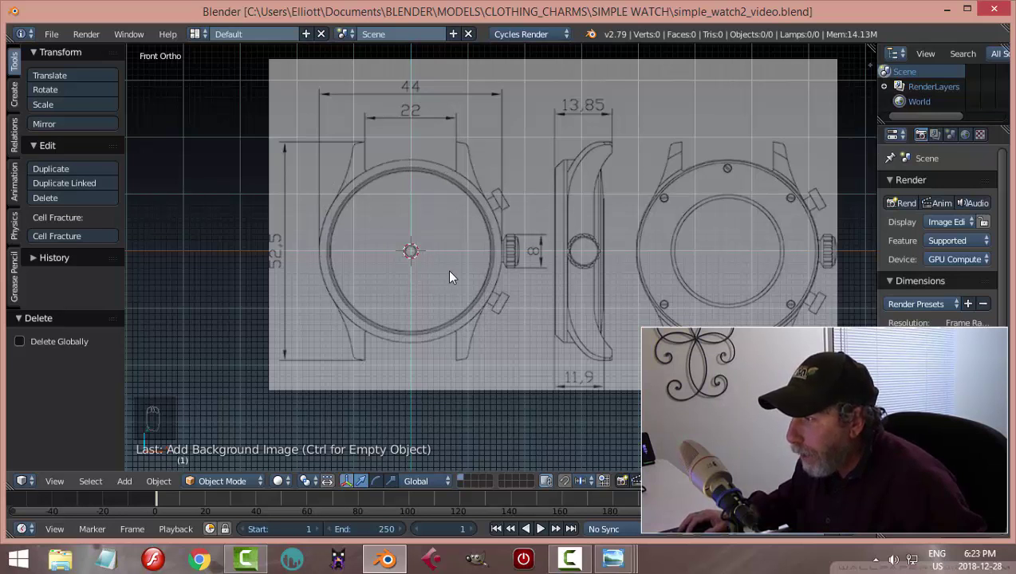
{"action": "key", "text": "shift+a"}
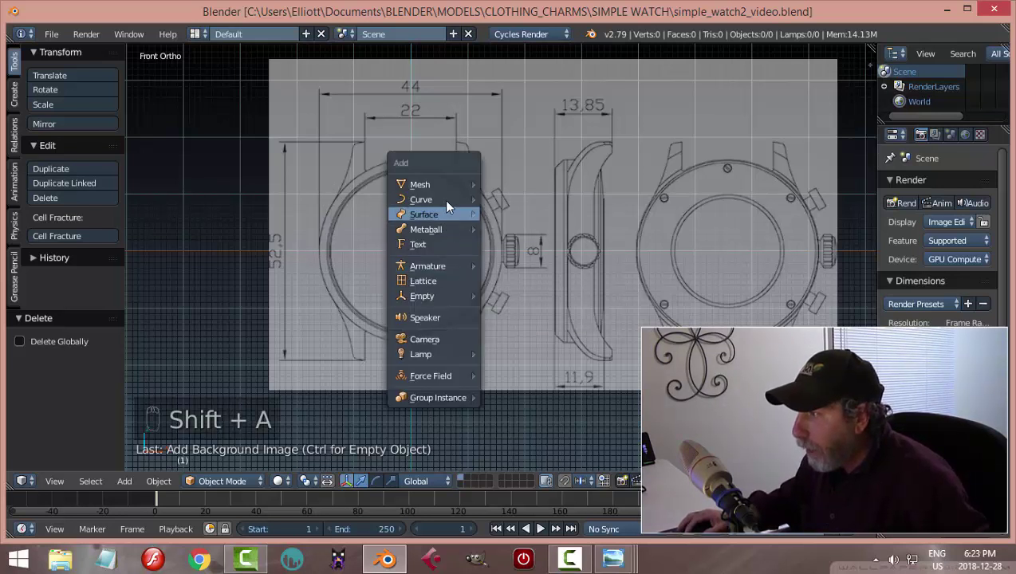
{"action": "mouse_move", "coordinate": [445, 184]}
{"action": "left_click", "coordinate": [528, 214]}
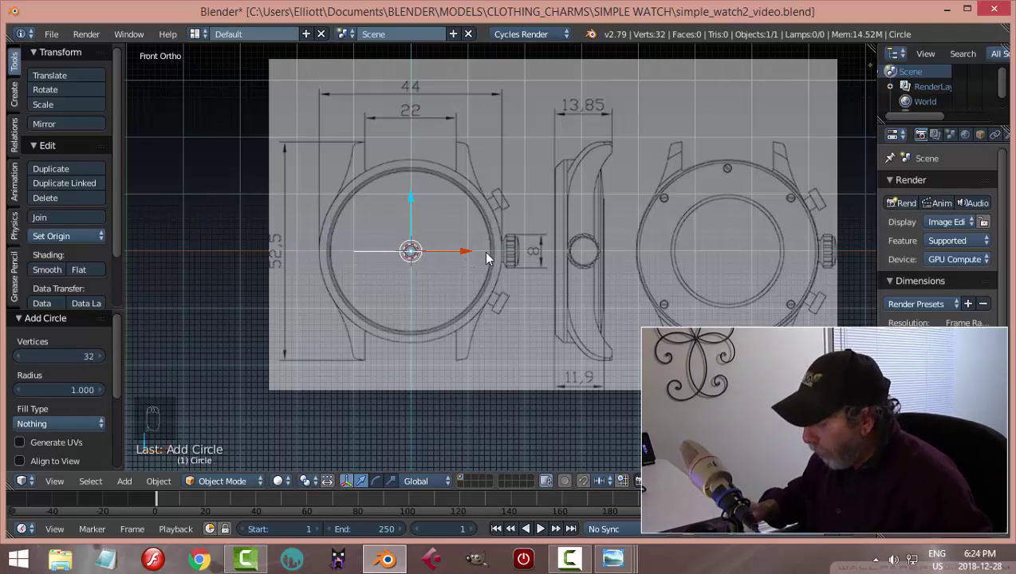
{"action": "key", "text": "KP_7"}
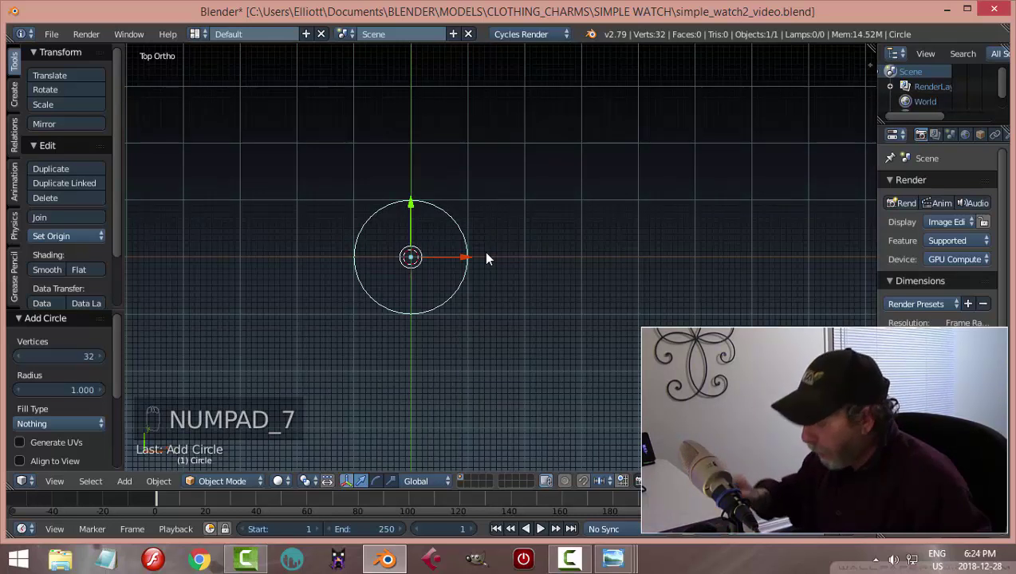
Rotate the circle 90° about the X axis so it lies flat against the front watch drawing
{"action": "key", "text": "KP_1"}
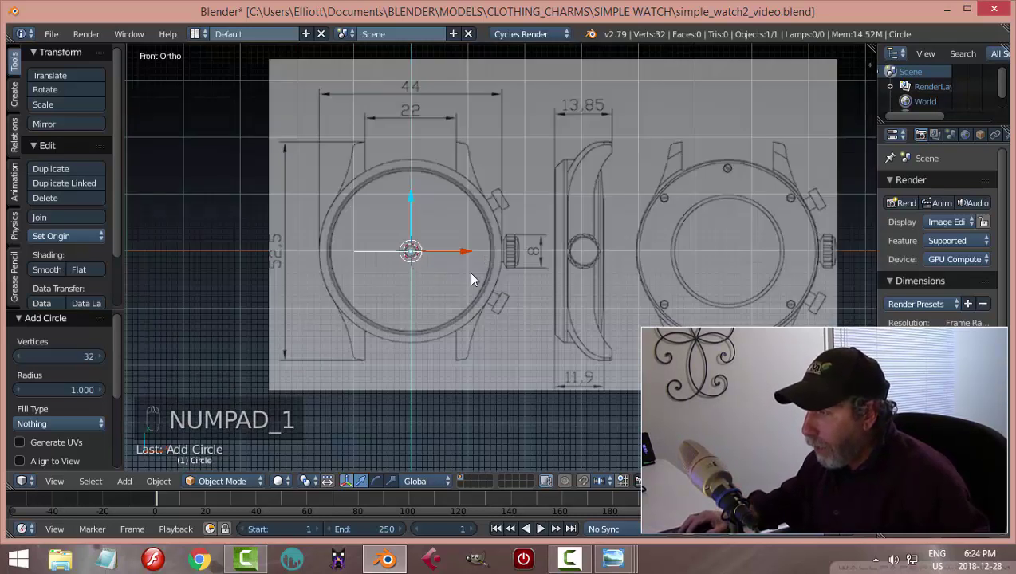
{"action": "key", "text": "r"}
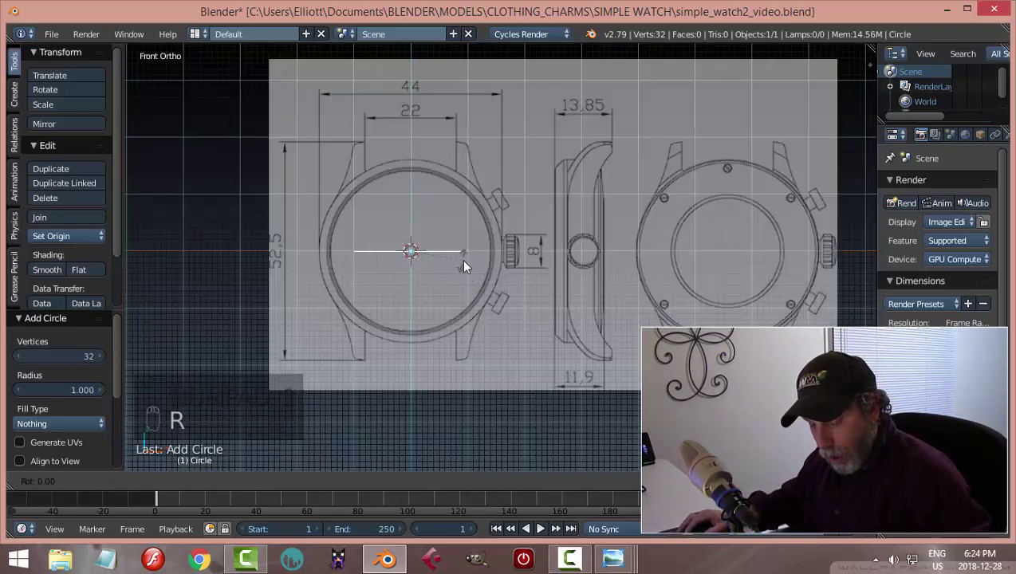
{"action": "key", "text": "x"}
{"action": "key", "text": "9"}
{"action": "key", "text": "0"}
{"action": "key", "text": "Return"}
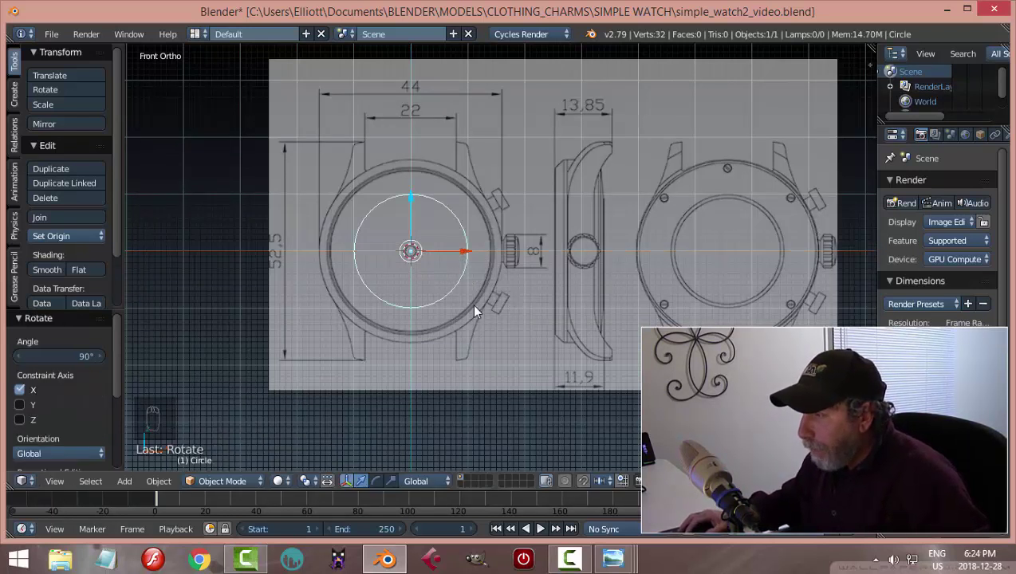
Enter Edit Mode and scale the whole circle by about 1.61 to match the watch's outer case outline in the front view
{"action": "left_click", "coordinate": [222, 478]}
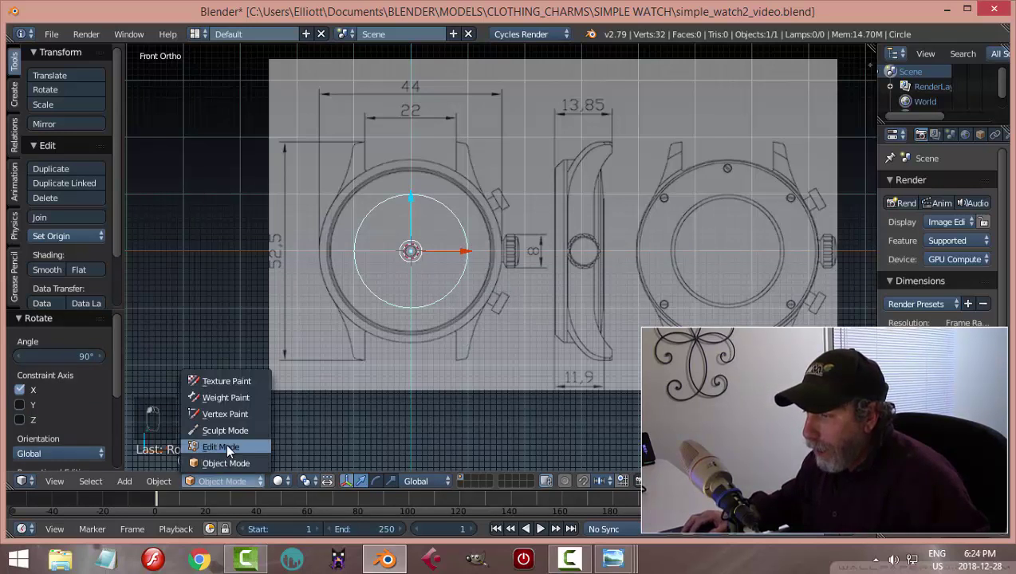
{"action": "left_click", "coordinate": [231, 443]}
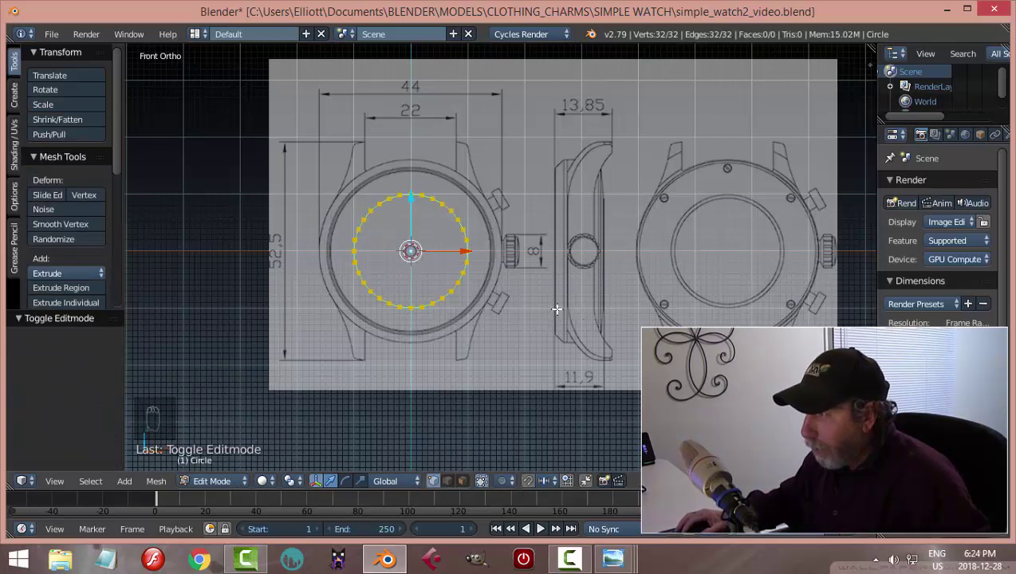
{"action": "scroll", "coordinate": [556, 279], "scroll_direction": "up", "scroll_amount": 1}
{"action": "scroll", "coordinate": [556, 279], "scroll_direction": "up", "scroll_amount": 2}
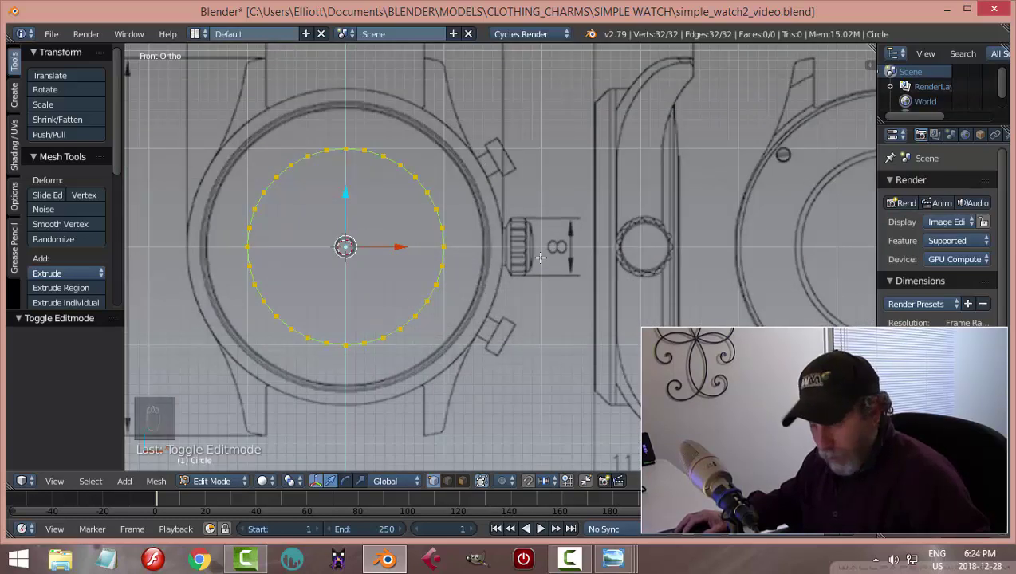
{"action": "key", "text": "s"}
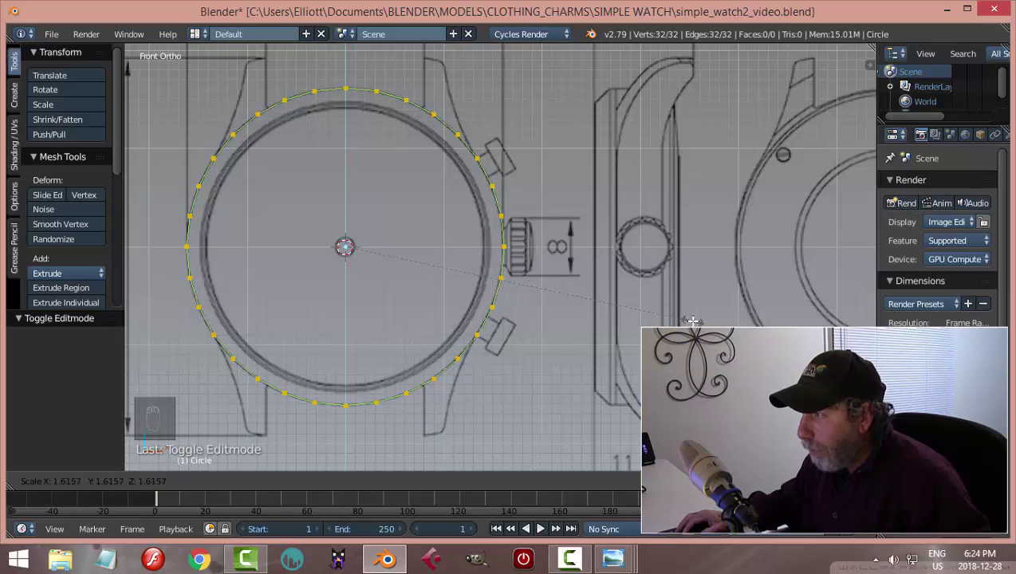
{"action": "left_click", "coordinate": [668, 314]}
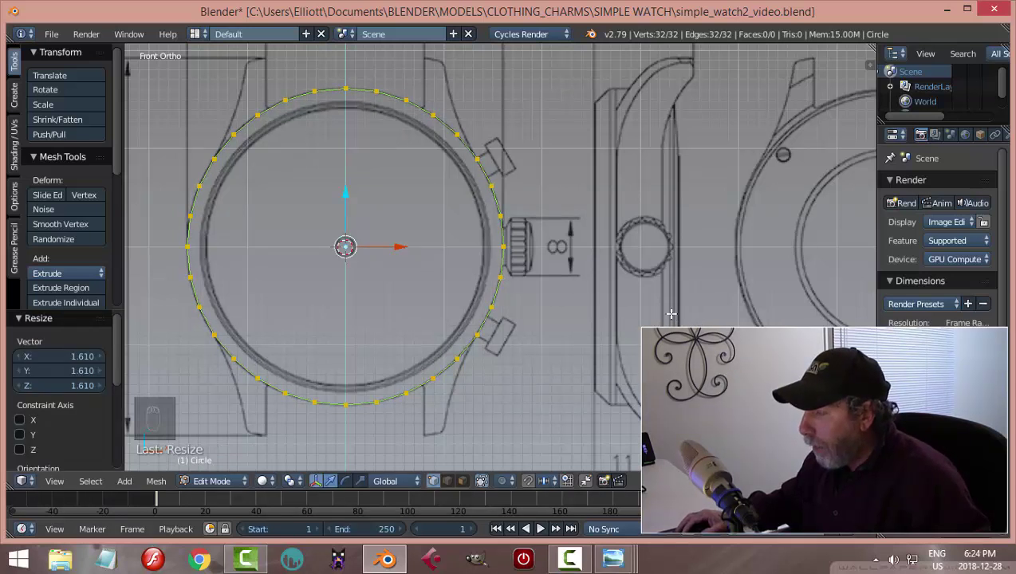
Check the circle against the back drawing, and in the right view move it along Y to the rear line of the bezel
{"action": "scroll", "coordinate": [670, 314], "scroll_direction": "down", "scroll_amount": 1}
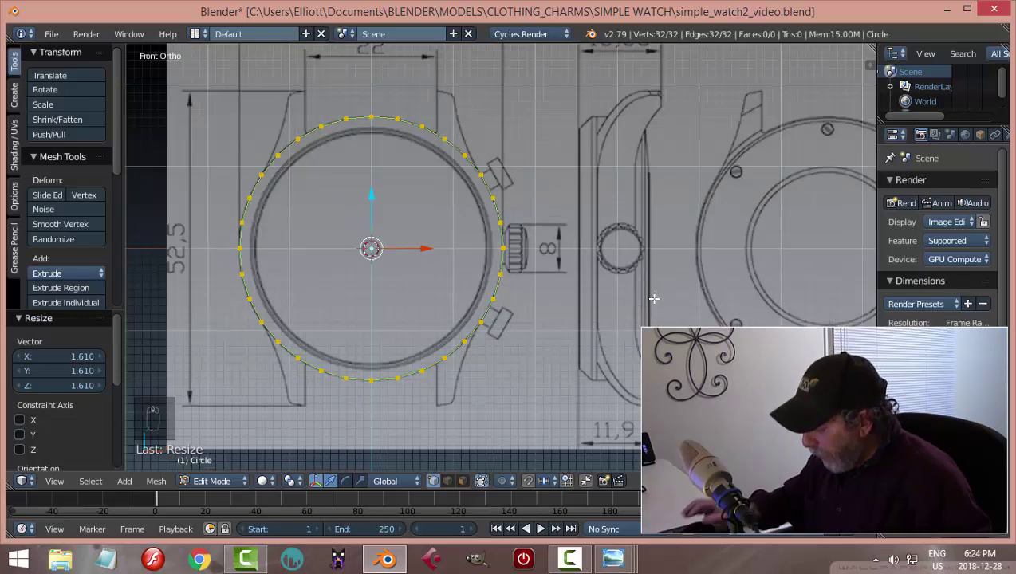
{"action": "key", "text": "ctrl+KP_1"}
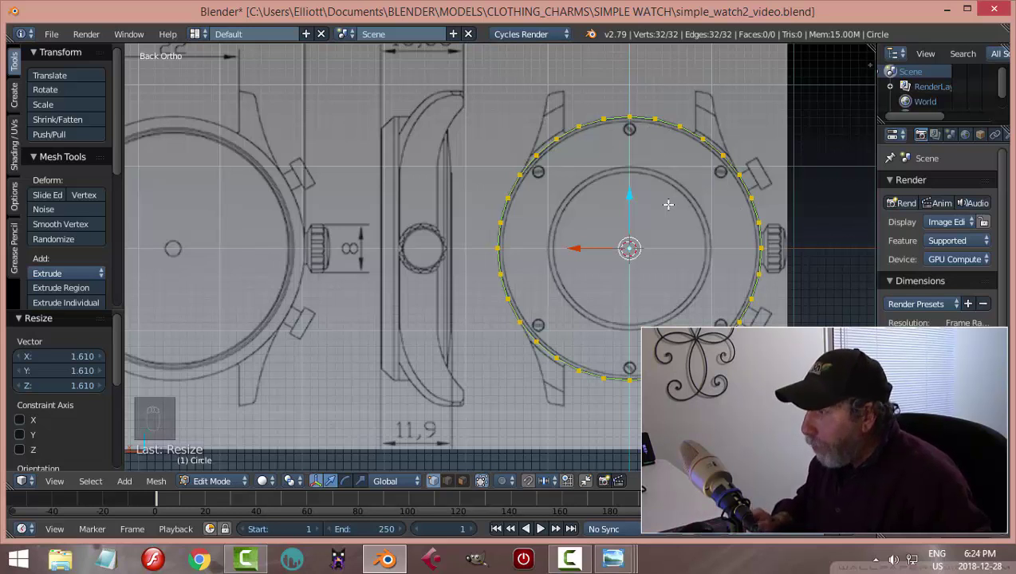
{"action": "key", "text": "KP_3"}
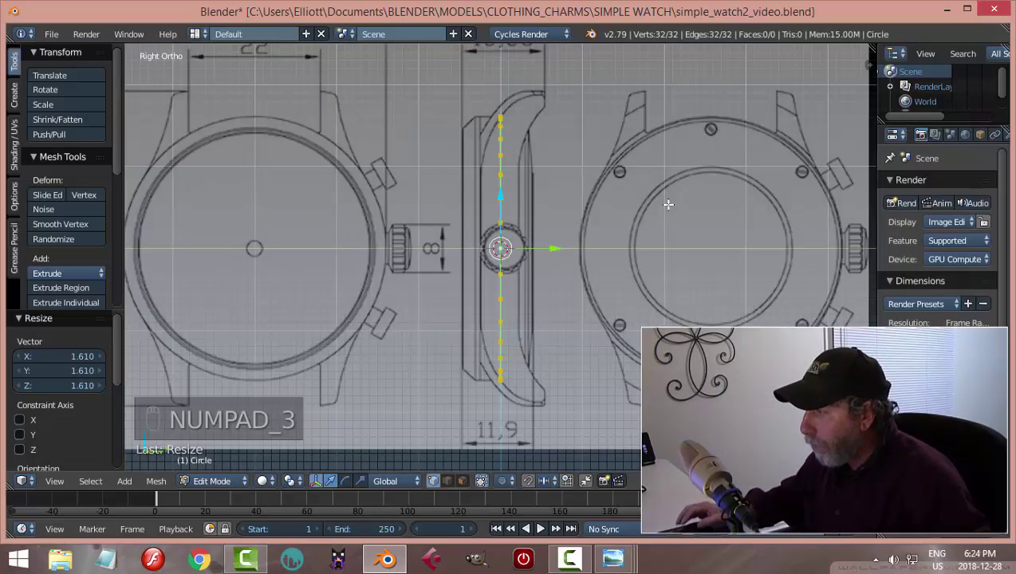
{"action": "scroll", "coordinate": [649, 197], "scroll_direction": "up", "scroll_amount": 1}
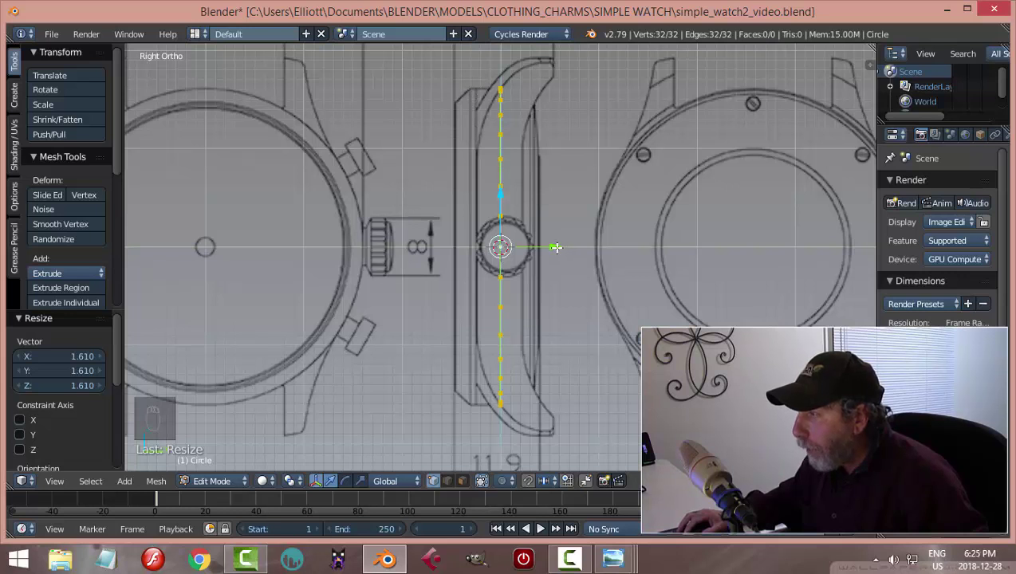
{"action": "mouse_move", "coordinate": [556, 247]}
{"action": "left_mouse_down"}
{"action": "mouse_move", "coordinate": [492, 236]}
{"action": "mouse_move", "coordinate": [520, 239]}
{"action": "left_mouse_up"}
{"action": "scroll", "coordinate": [531, 247], "scroll_direction": "up", "scroll_amount": 3}
{"action": "scroll", "coordinate": [599, 239], "scroll_direction": "down", "scroll_amount": 4}
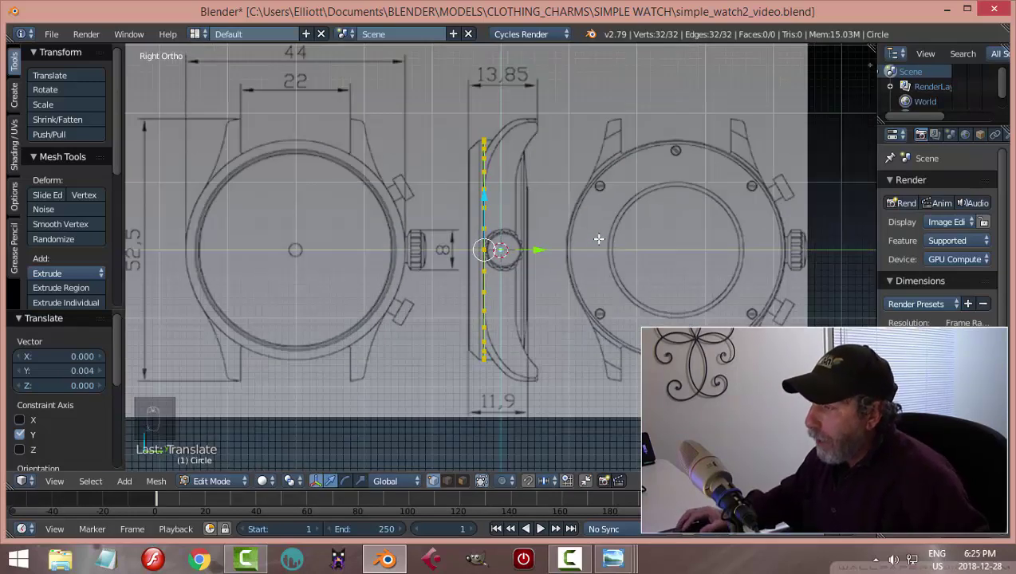
{"action": "scroll", "coordinate": [581, 272], "scroll_direction": "up", "scroll_amount": 2}
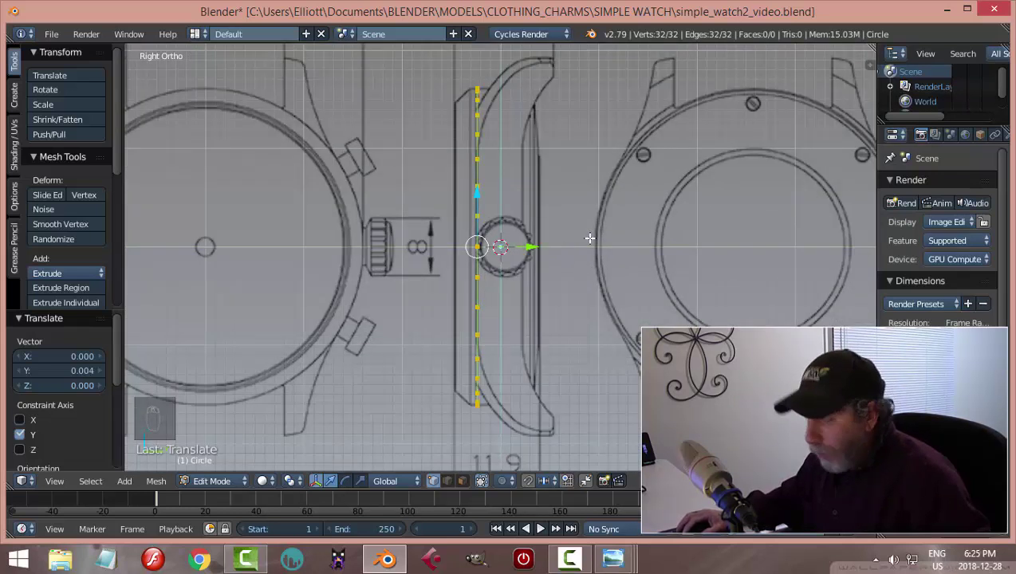
Extrude the circle in place and move the new loop about -0.076 along Y toward the front of the watch
{"action": "key", "text": "e"}
{"action": "right_click", "coordinate": [590, 238]}
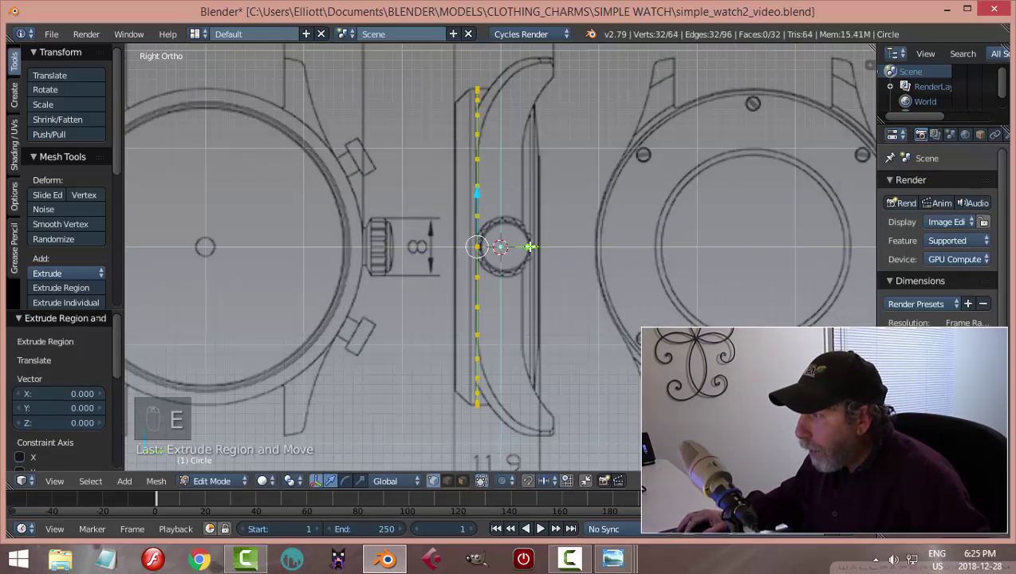
{"action": "key", "text": "g"}
{"action": "key", "text": "y"}
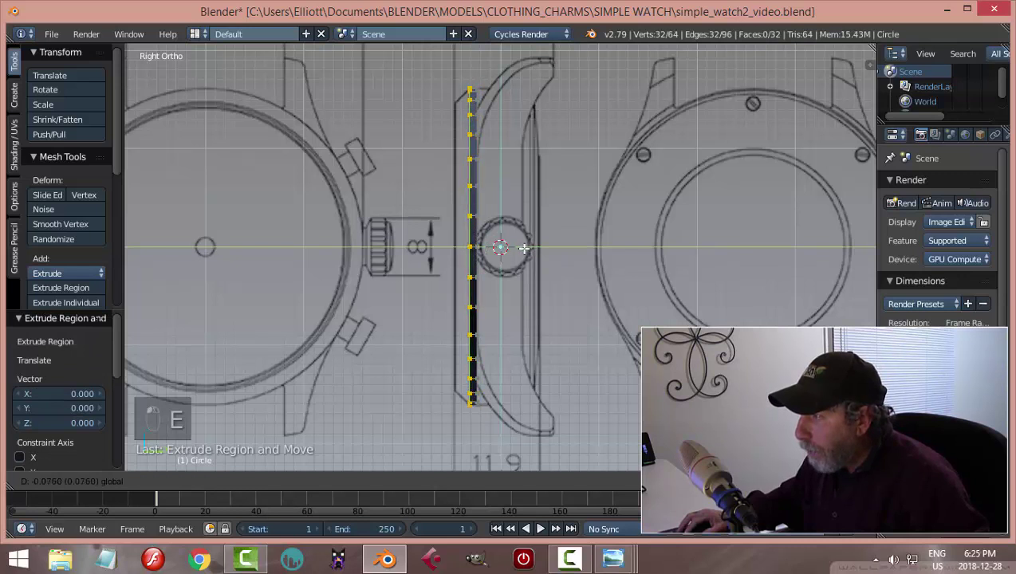
{"action": "left_click", "coordinate": [524, 248]}
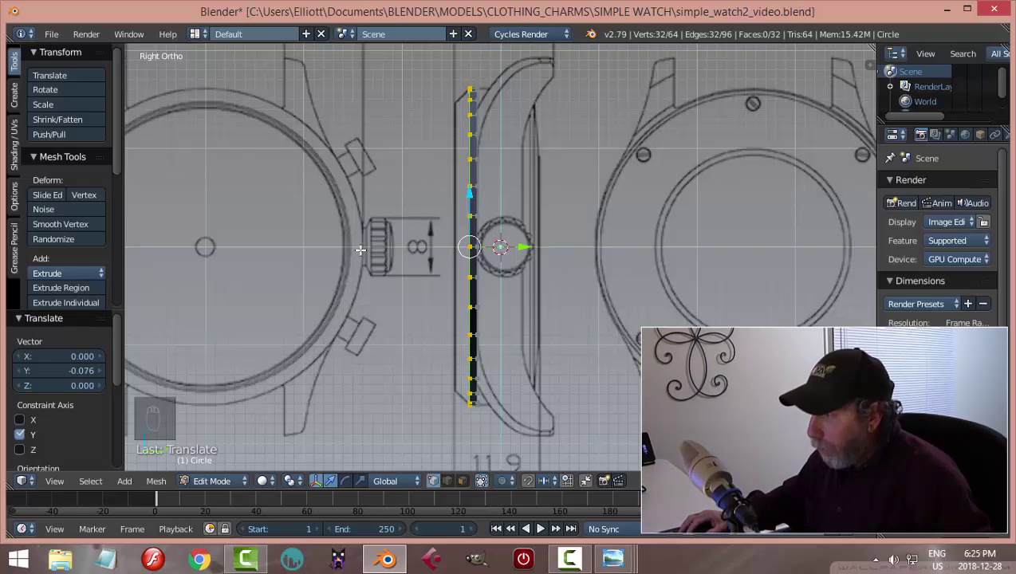
Extrude the front loop again, move it about -0.152 along Y to the bezel's front line, and switch to wireframe shading
{"action": "key", "text": "KP_1"}
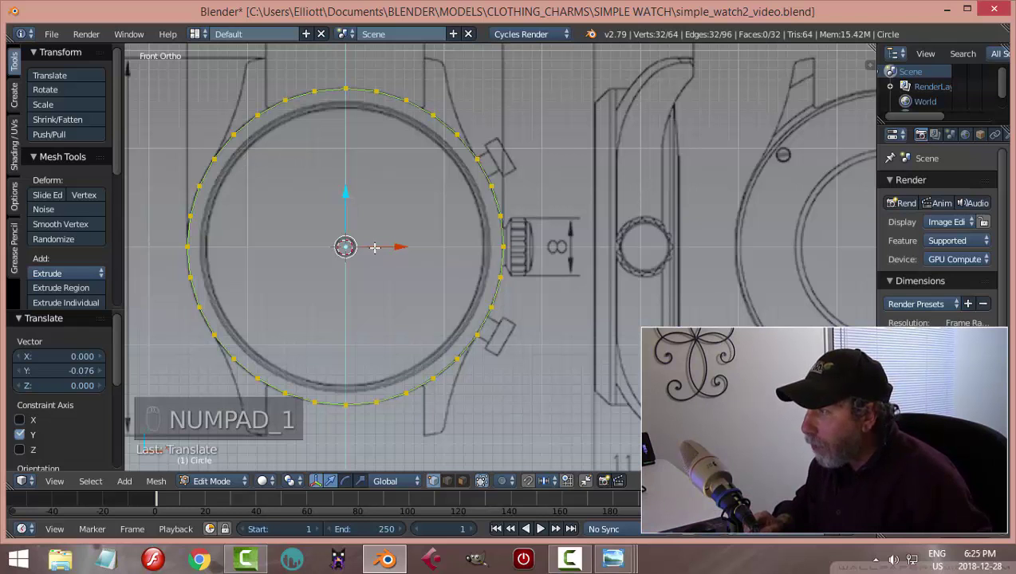
{"action": "key", "text": "KP_3"}
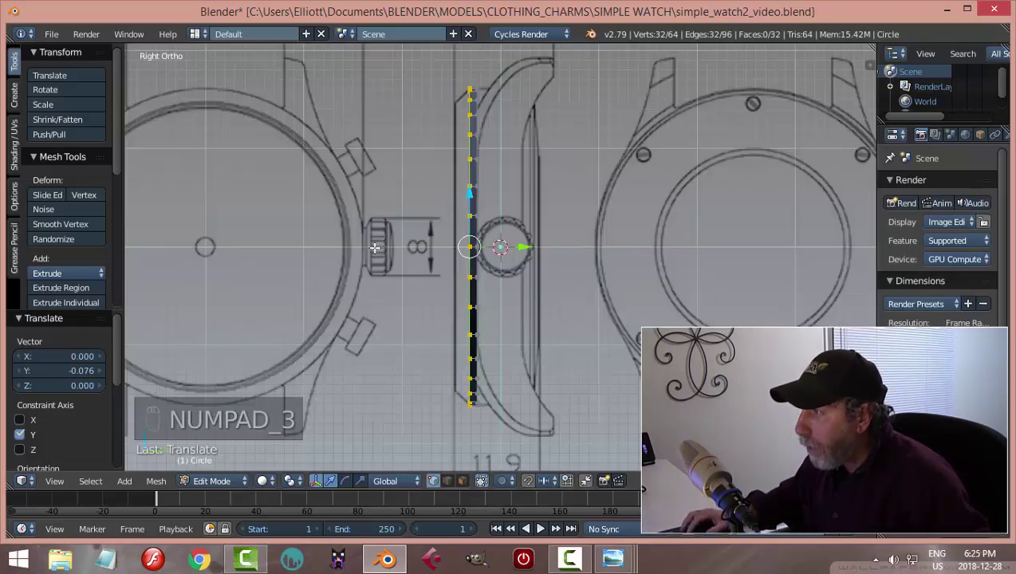
{"action": "key", "text": "e"}
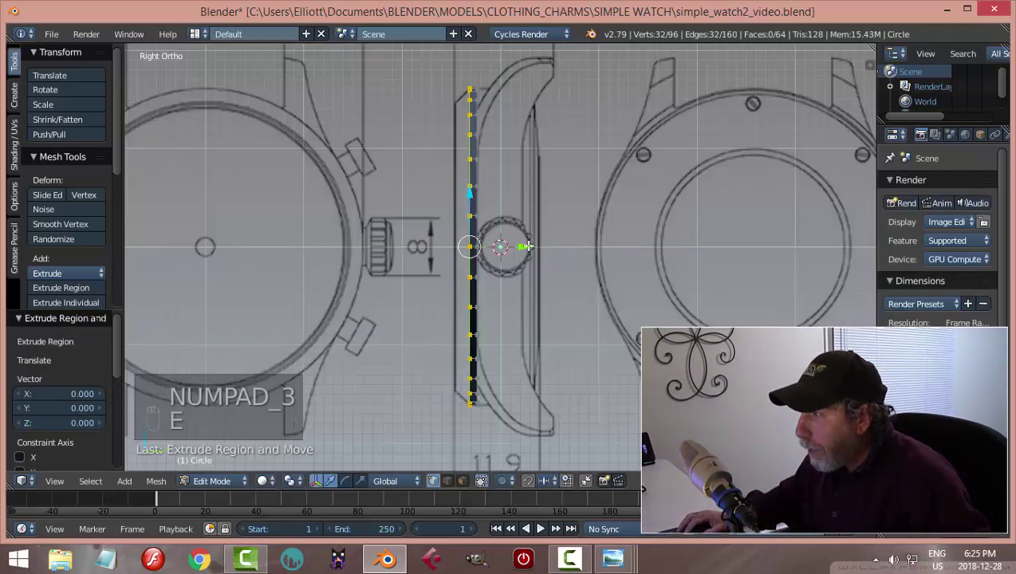
{"action": "mouse_move", "coordinate": [526, 245]}
{"action": "left_mouse_down"}
{"action": "mouse_move", "coordinate": [511, 247]}
{"action": "mouse_move", "coordinate": [529, 248]}
{"action": "left_mouse_up"}
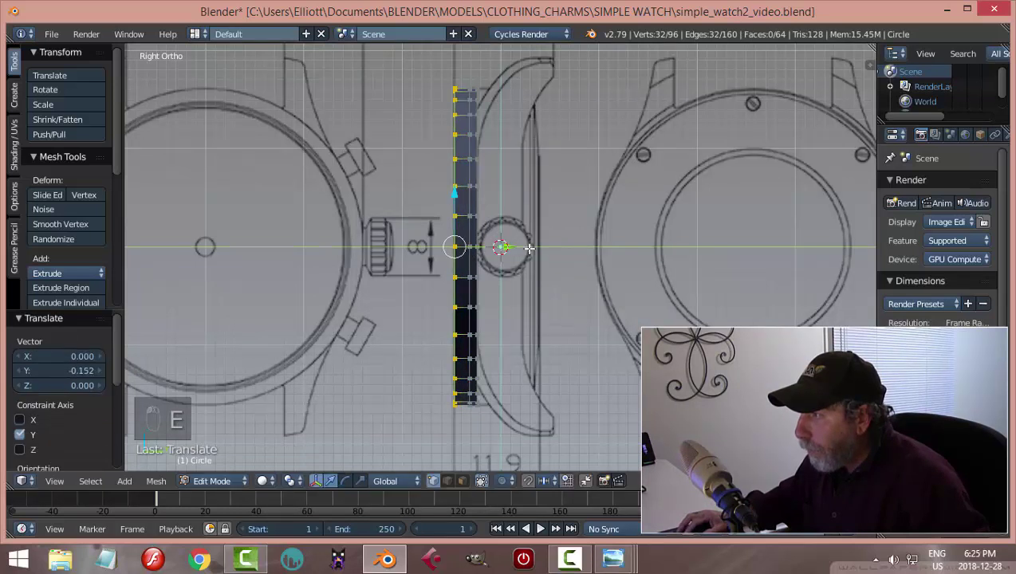
{"action": "key", "text": "z"}
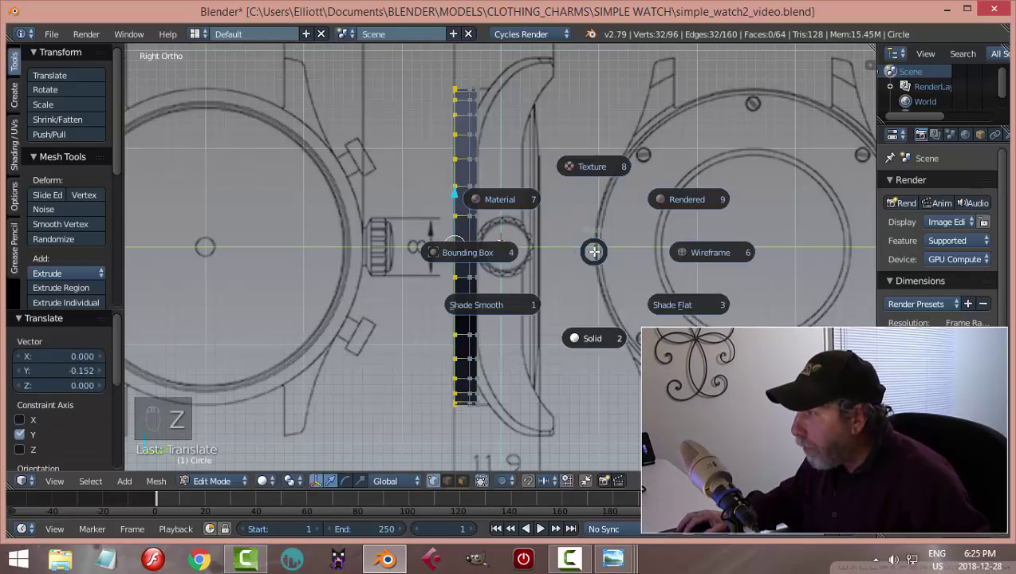
{"action": "left_click", "coordinate": [692, 253]}
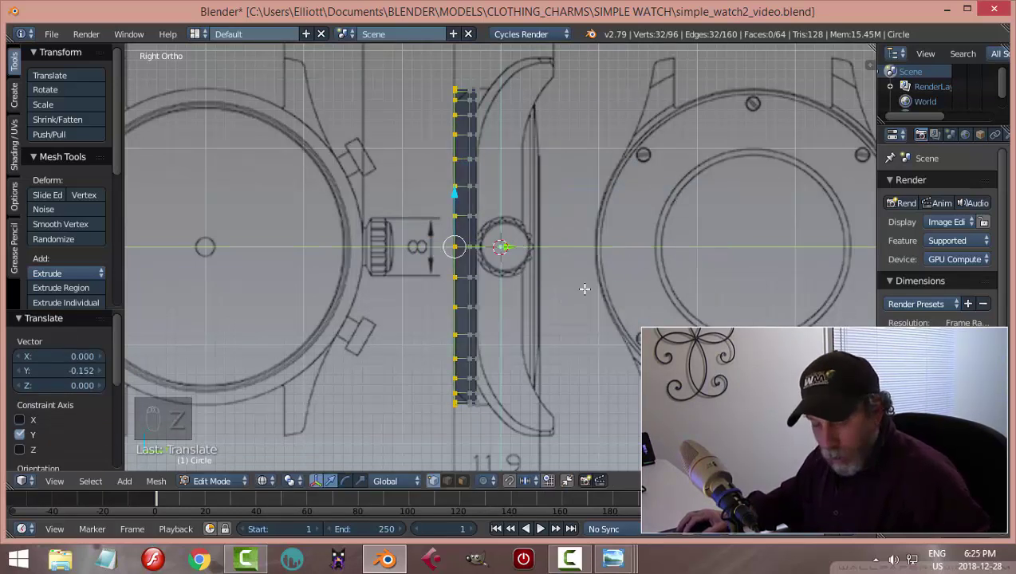
{"action": "key", "text": "Tab"}
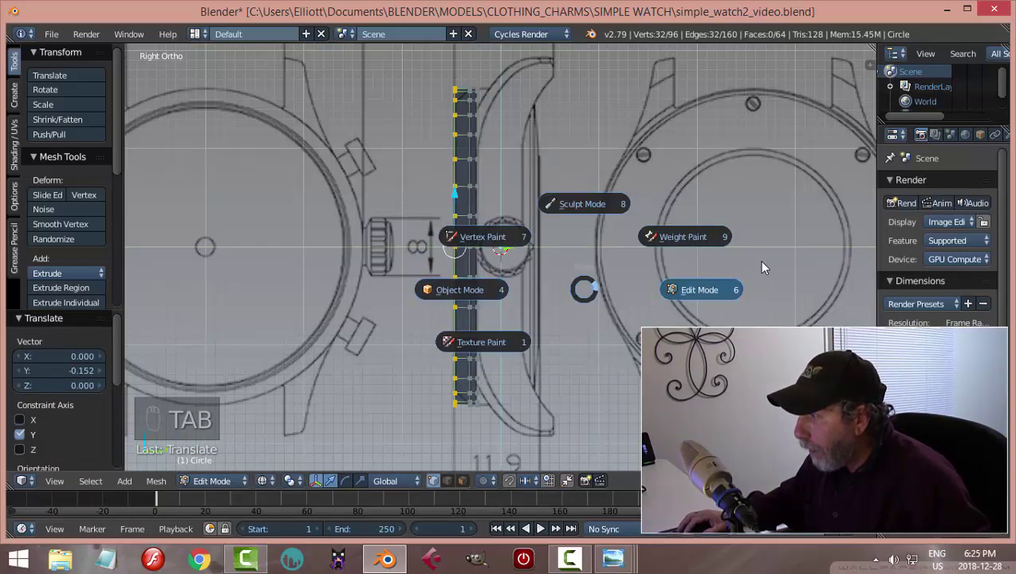
{"action": "left_click", "coordinate": [259, 487]}
{"action": "left_click", "coordinate": [268, 487]}
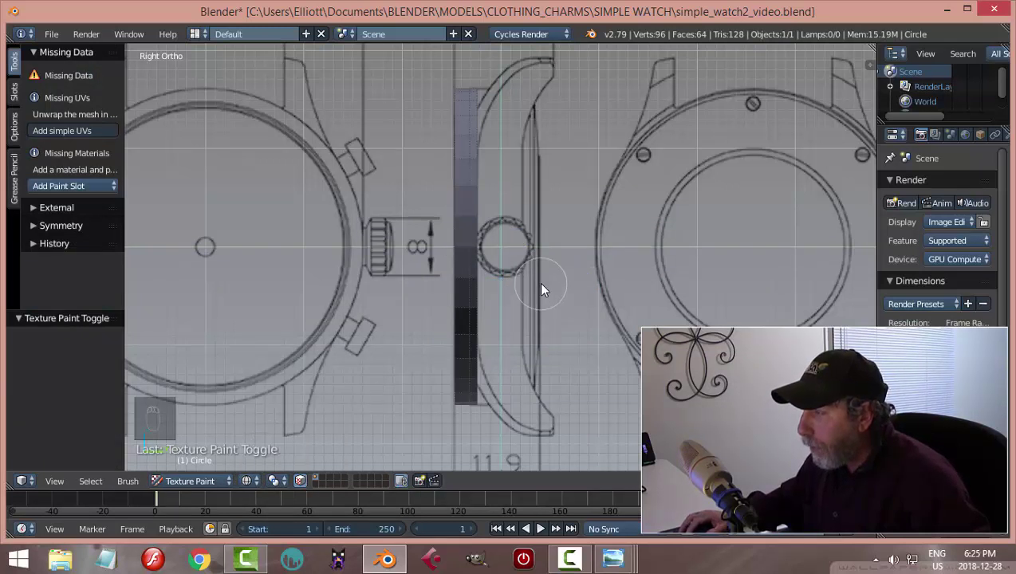
{"action": "key", "text": "Escape"}
{"action": "key", "text": "Tab"}
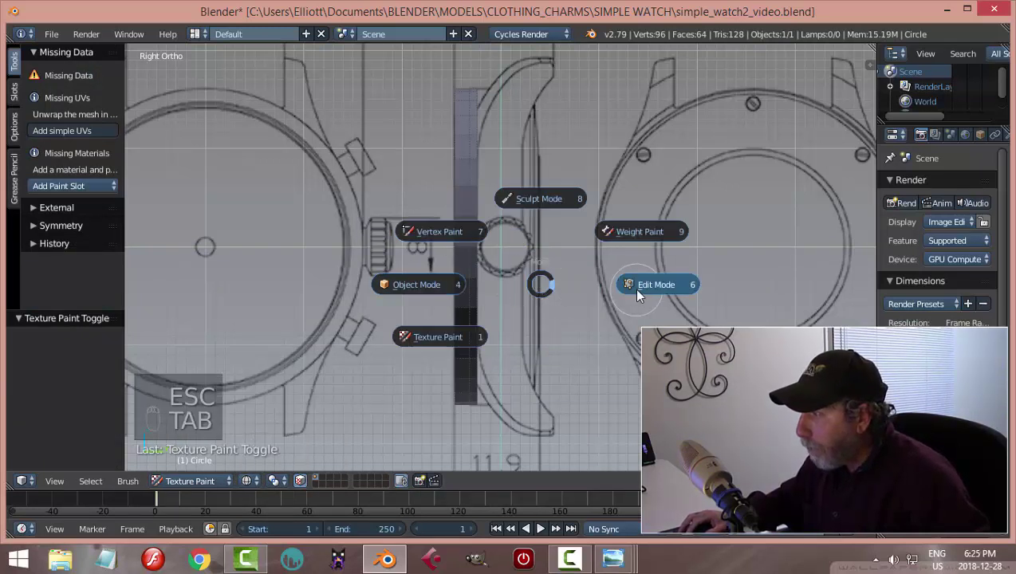
{"action": "left_click", "coordinate": [638, 287]}
{"action": "left_click", "coordinate": [266, 481]}
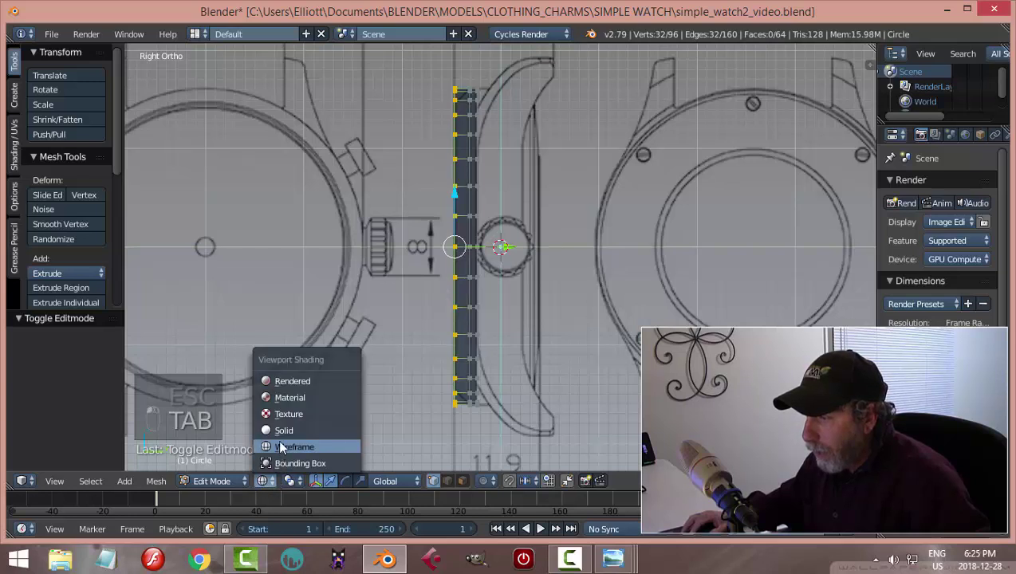
Scale the frontmost loop to about 0.907 to follow the bezel's slope in the side drawing, and check it against the front drawing
{"action": "scroll", "coordinate": [576, 319], "scroll_direction": "up", "scroll_amount": 3}
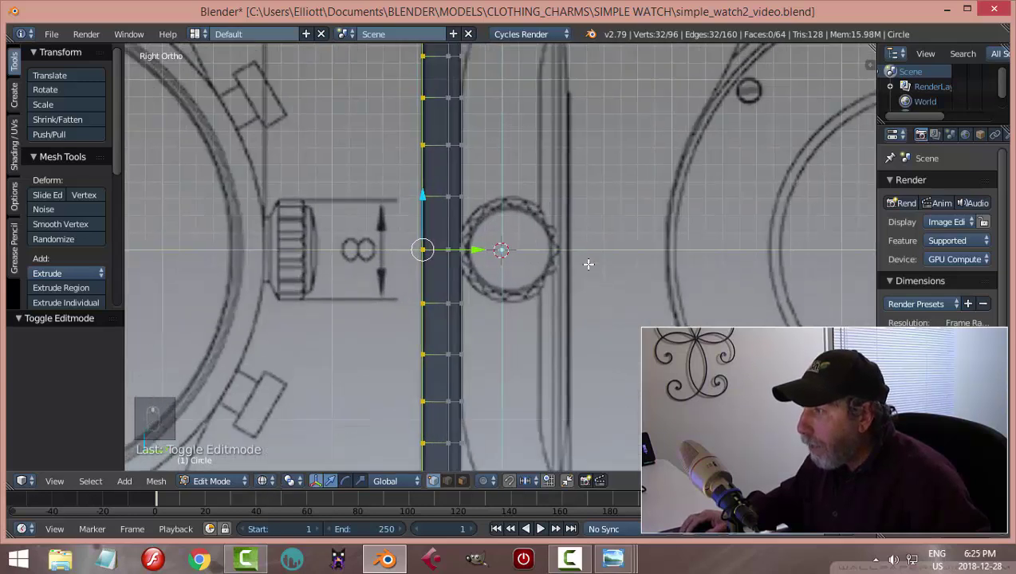
{"action": "scroll", "coordinate": [583, 333], "scroll_direction": "up", "scroll_amount": 1}
{"action": "scroll", "coordinate": [583, 328], "scroll_direction": "down", "scroll_amount": 1}
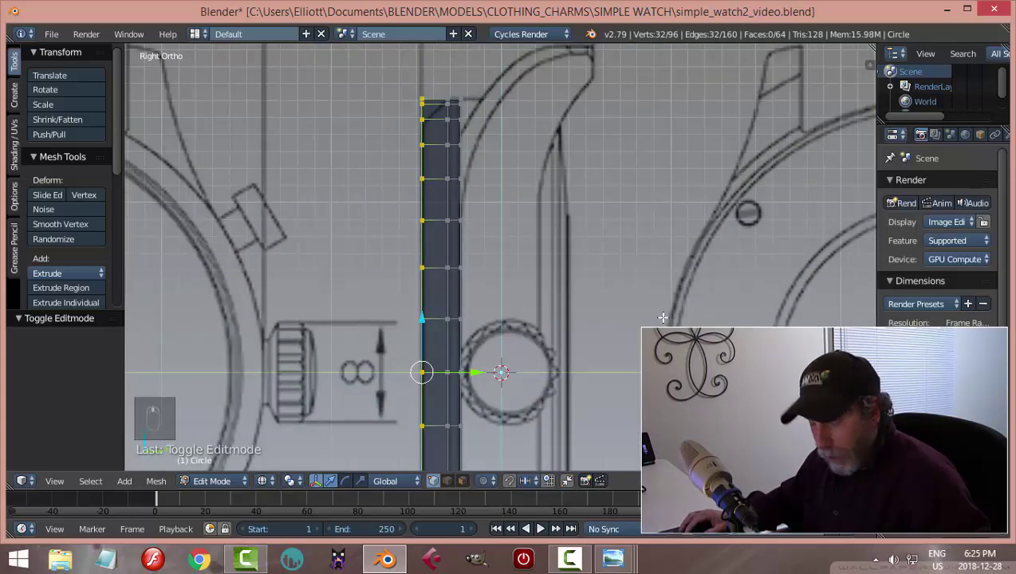
{"action": "key", "text": "s"}
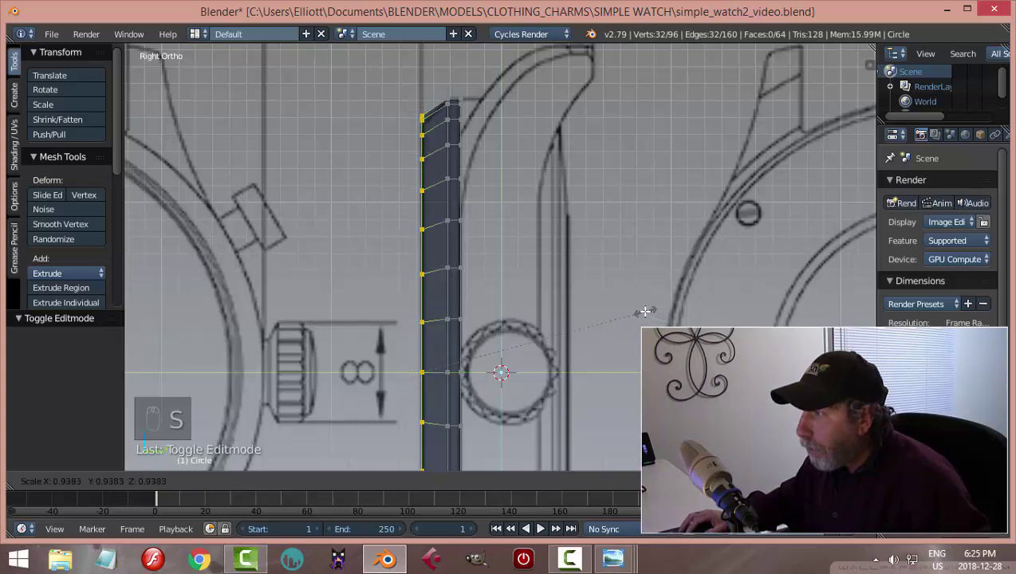
{"action": "left_click", "coordinate": [637, 310]}
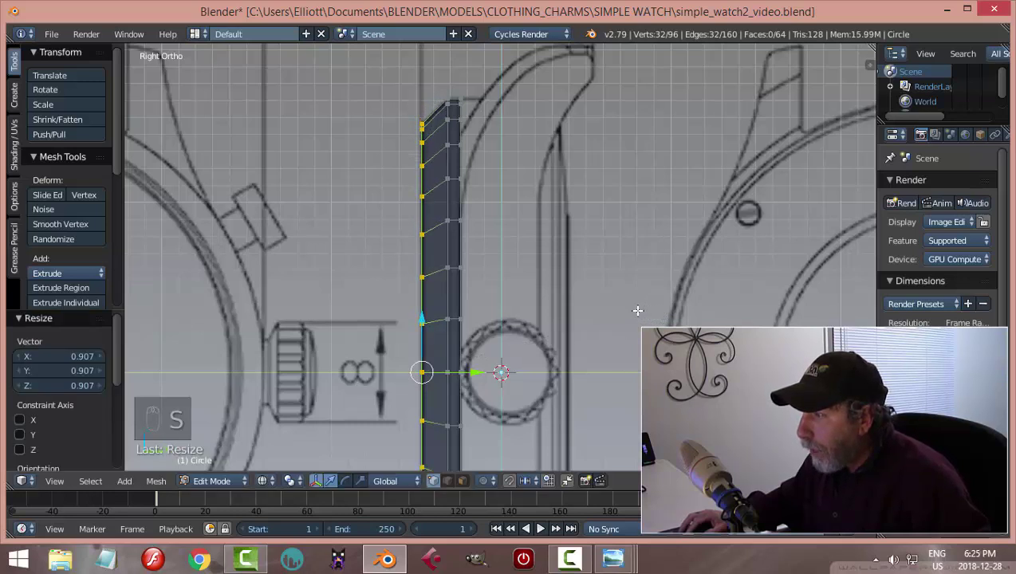
{"action": "scroll", "coordinate": [634, 309], "scroll_direction": "down", "scroll_amount": 2}
{"action": "middle_click_drag", "start_coordinate": [582, 321], "coordinate": [593, 214], "text": "shift"}
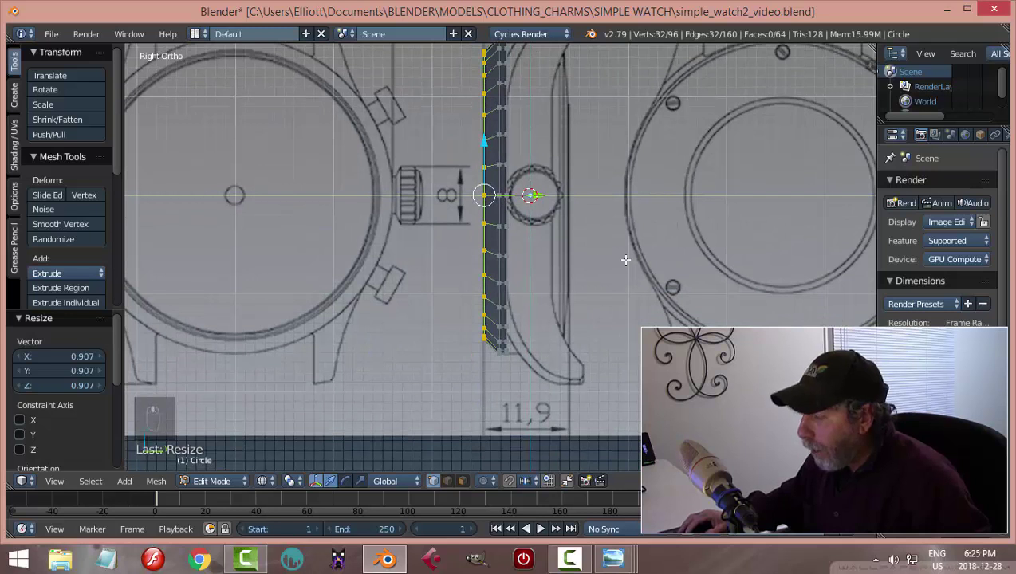
{"action": "key", "text": "KP_1"}
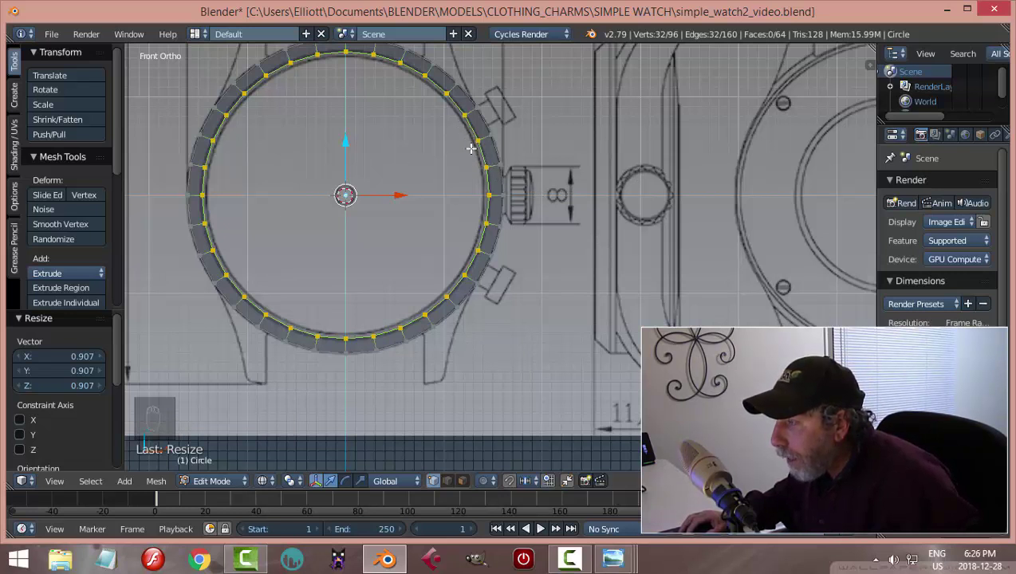
{"action": "scroll", "coordinate": [513, 169], "scroll_direction": "up", "scroll_amount": 3}
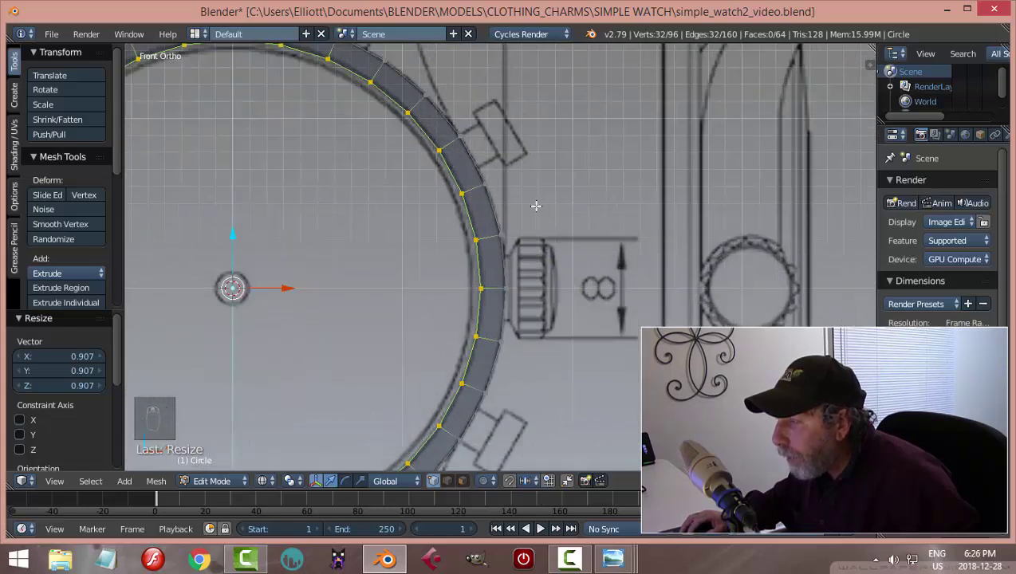
{"action": "scroll", "coordinate": [574, 209], "scroll_direction": "down", "scroll_amount": 6}
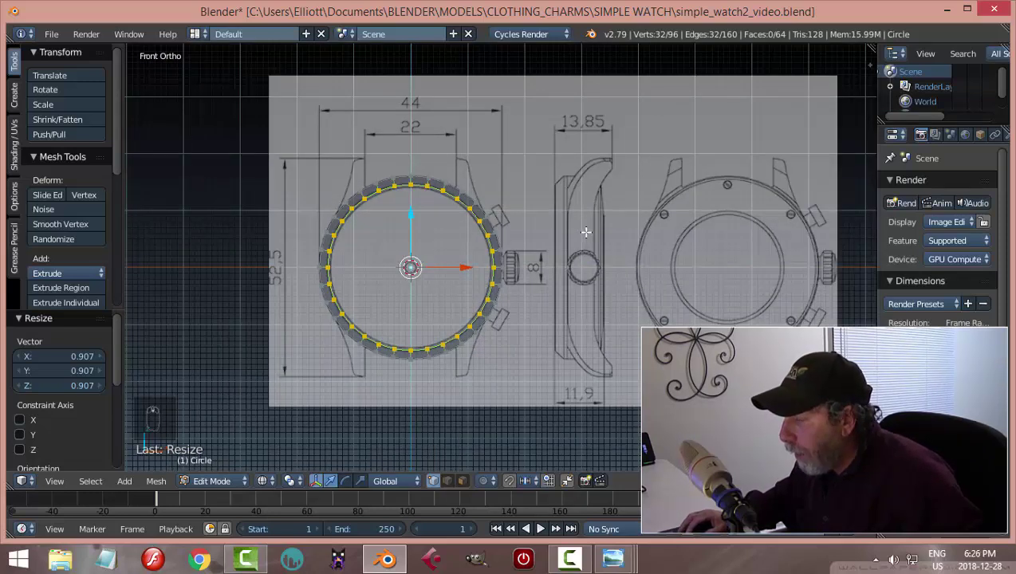
Check the bezel's profile against the front and side drawings, and inspect the ring's surface from several angles in solid shading
{"action": "scroll", "coordinate": [580, 230], "scroll_direction": "up", "scroll_amount": 1}
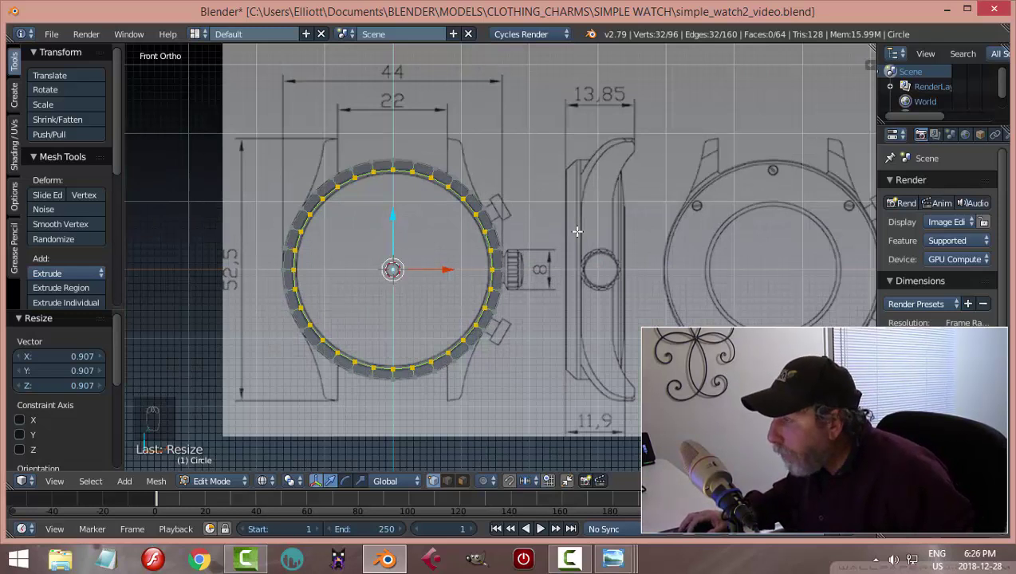
{"action": "key", "text": "a"}
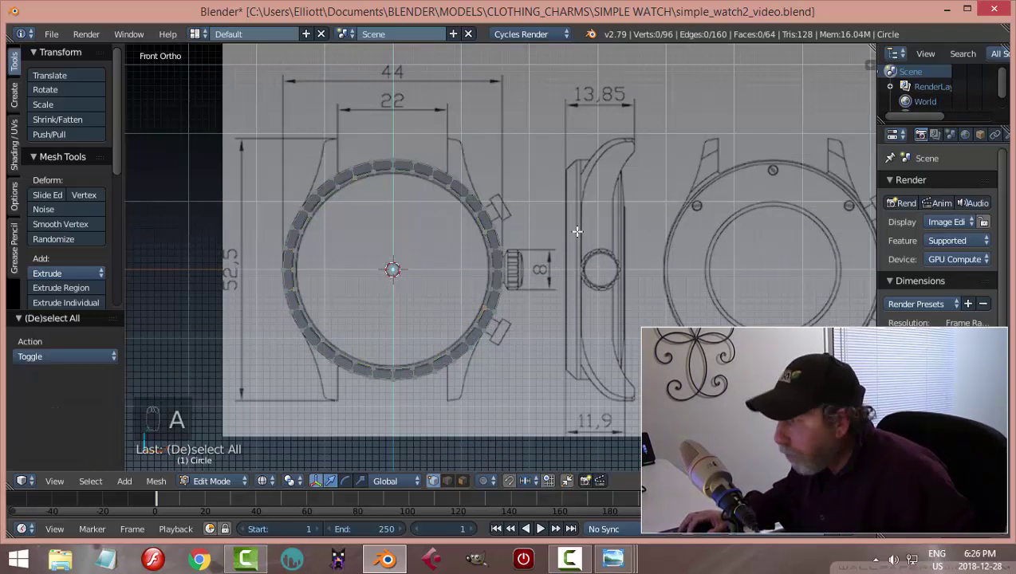
{"action": "key", "text": "KP_3"}
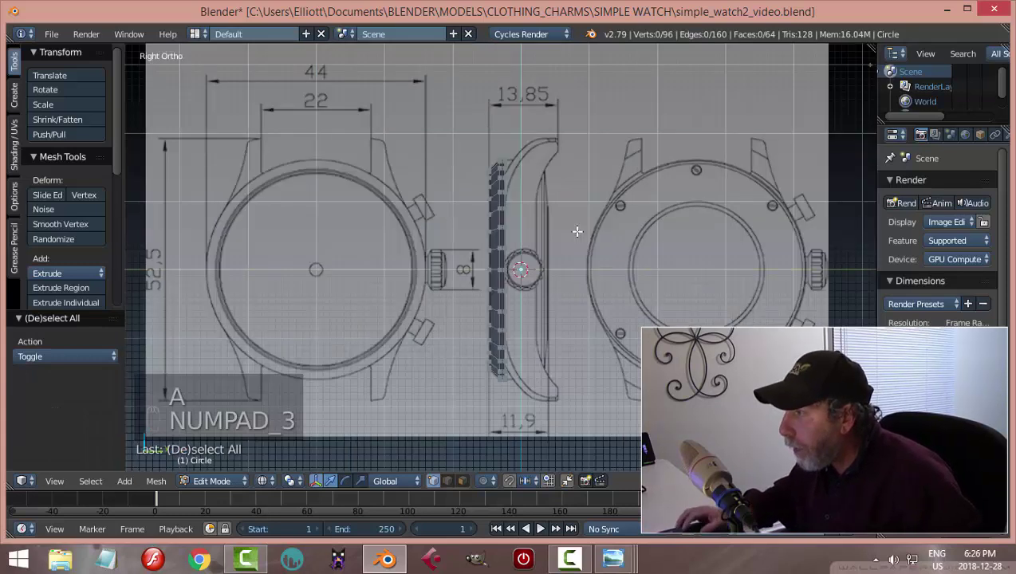
{"action": "scroll", "coordinate": [579, 232], "scroll_direction": "up", "scroll_amount": 4}
{"action": "scroll", "coordinate": [576, 236], "scroll_direction": "down", "scroll_amount": 3}
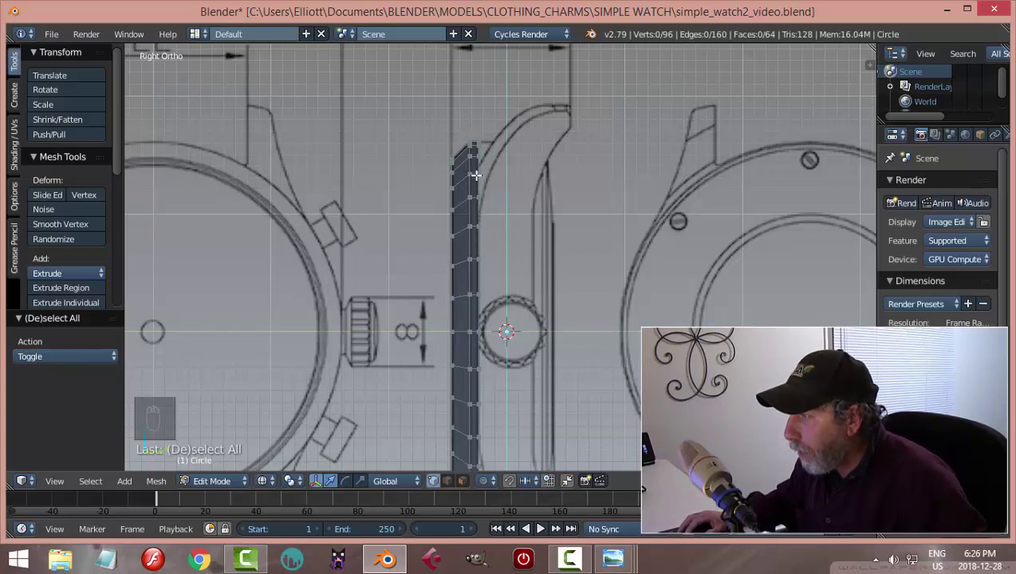
{"action": "mouse_move", "coordinate": [473, 149]}
{"action": "middle_mouse_down"}
{"action": "mouse_move", "coordinate": [526, 241]}
{"action": "mouse_move", "coordinate": [572, 277]}
{"action": "middle_mouse_up"}
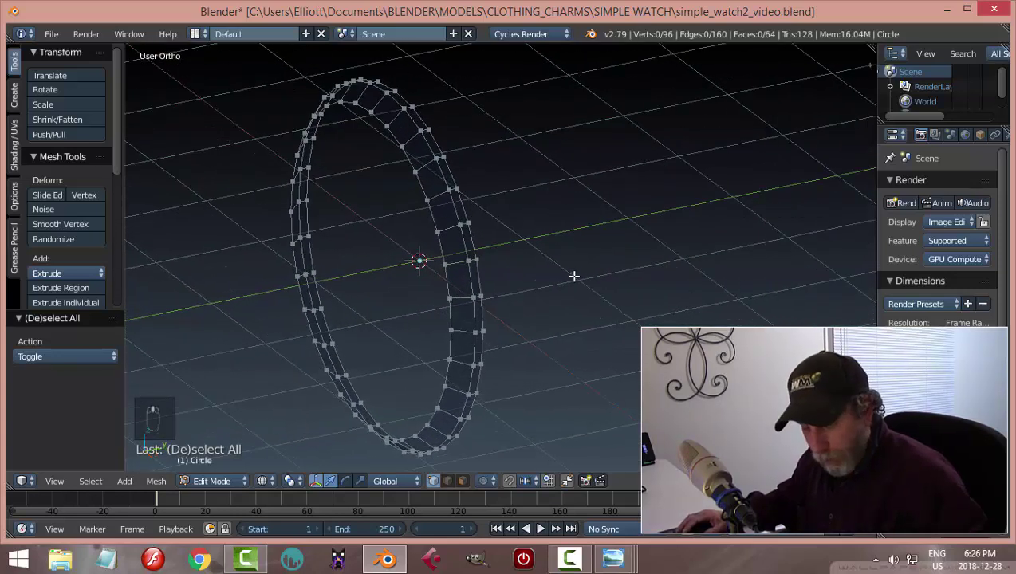
{"action": "key", "text": "z"}
{"action": "left_click", "coordinate": [594, 349]}
{"action": "mouse_move", "coordinate": [589, 352]}
{"action": "middle_mouse_down"}
{"action": "mouse_move", "coordinate": [532, 272]}
{"action": "mouse_move", "coordinate": [579, 226]}
{"action": "mouse_move", "coordinate": [545, 217]}
{"action": "mouse_move", "coordinate": [538, 241]}
{"action": "mouse_move", "coordinate": [560, 234]}
{"action": "mouse_move", "coordinate": [420, 260]}
{"action": "mouse_move", "coordinate": [511, 293]}
{"action": "middle_mouse_up"}
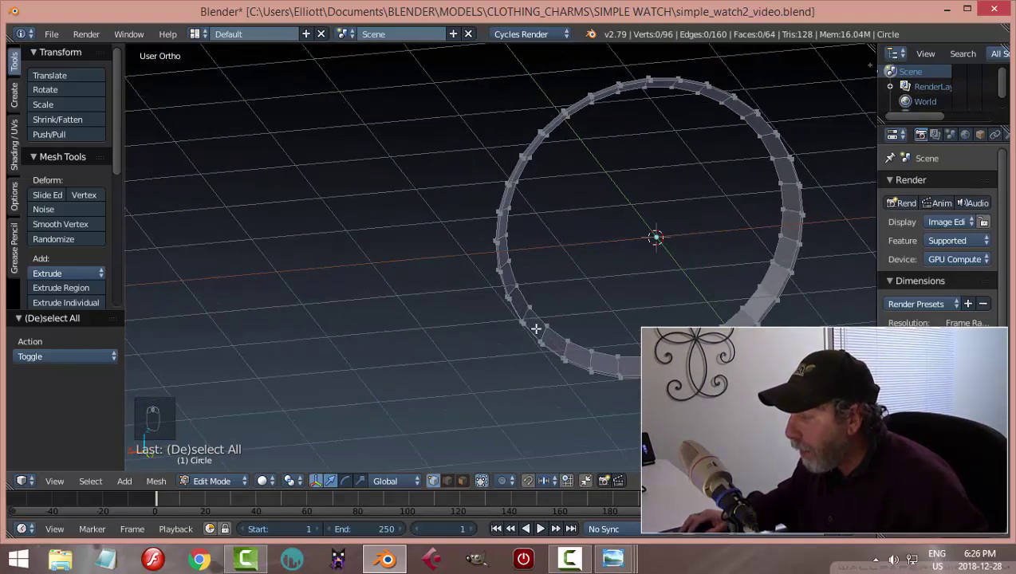
{"action": "middle_click_drag", "start_coordinate": [699, 117], "coordinate": [711, 177]}
{"action": "middle_click_drag", "start_coordinate": [544, 300], "coordinate": [634, 284]}
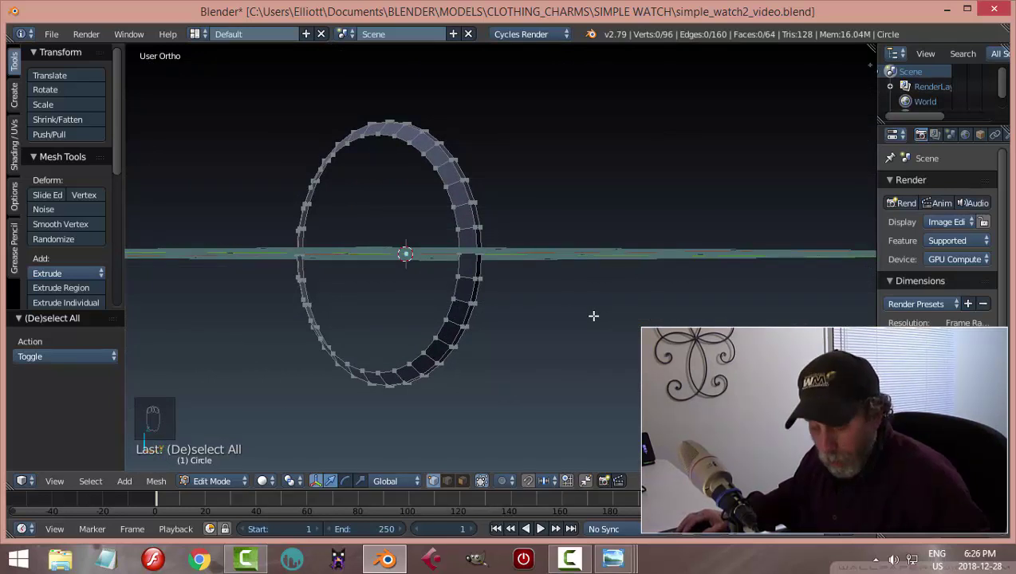
Select the whole ring mesh, recalculate its normals to the outside, and clear the selection
{"action": "key", "text": "a"}
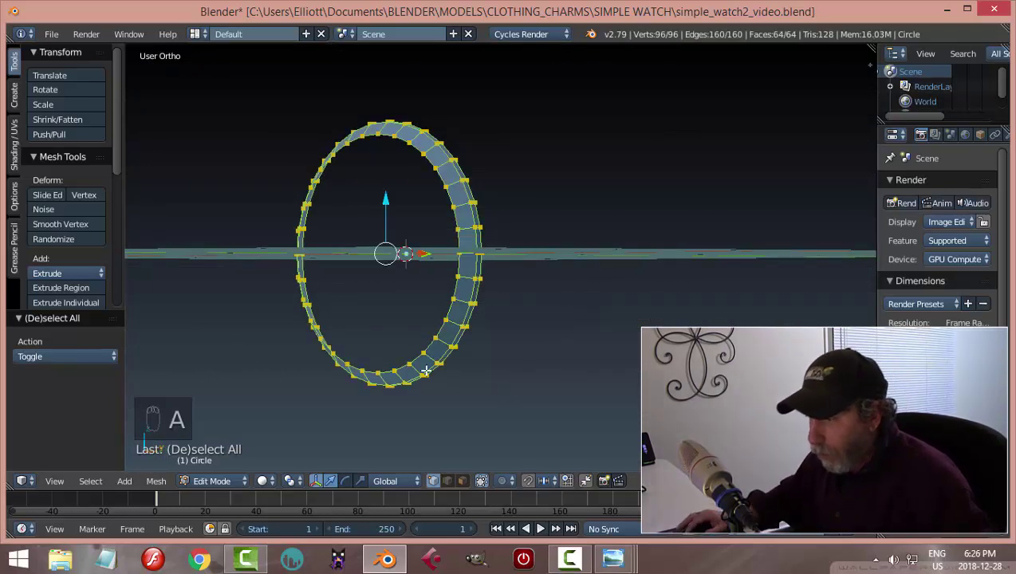
{"action": "left_click", "coordinate": [156, 481]}
{"action": "mouse_move", "coordinate": [200, 242]}
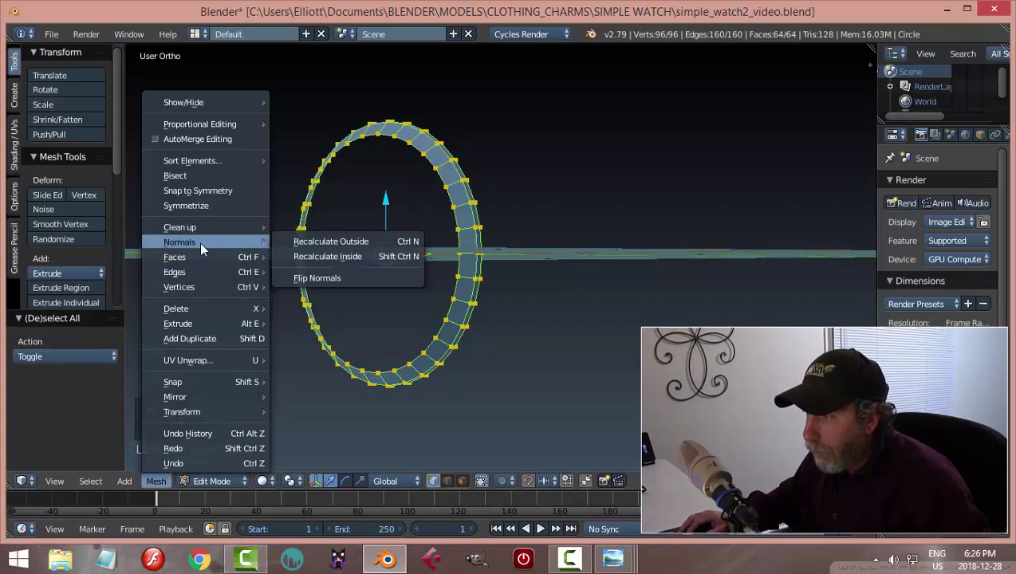
{"action": "left_click", "coordinate": [309, 239]}
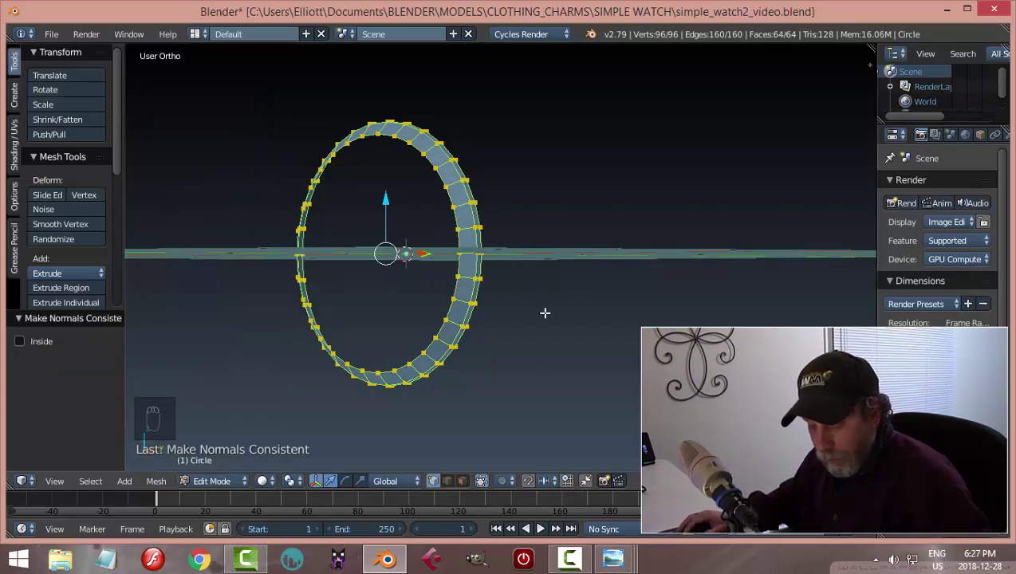
{"action": "key", "text": "a"}
Switch to edge selection mode and select the rear outer edge loop of the bezel ring
{"action": "middle_click_drag", "start_coordinate": [576, 325], "coordinate": [535, 335]}
{"action": "scroll", "coordinate": [546, 320], "scroll_direction": "up", "scroll_amount": 4}
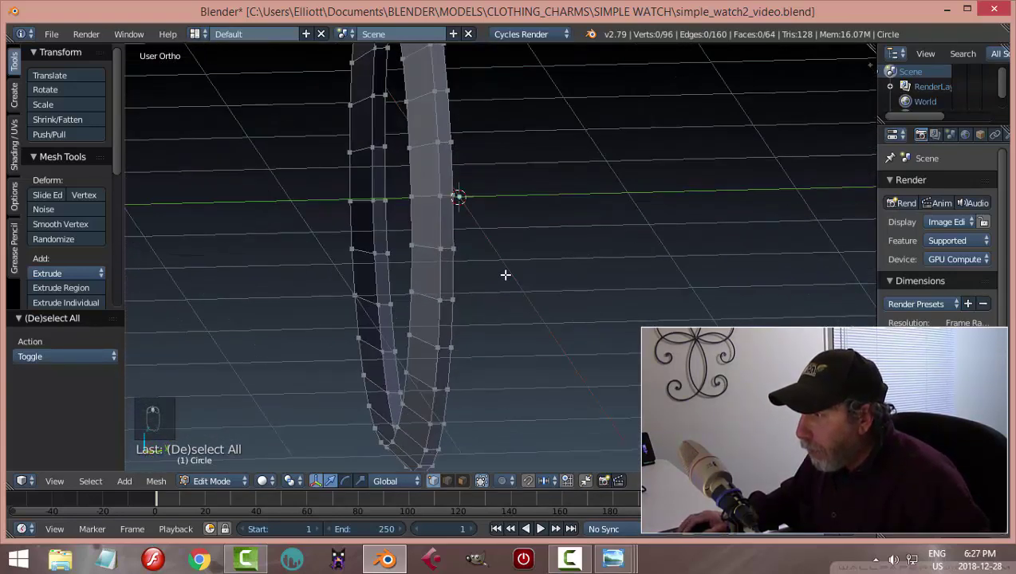
{"action": "middle_click_drag", "start_coordinate": [506, 279], "coordinate": [517, 279]}
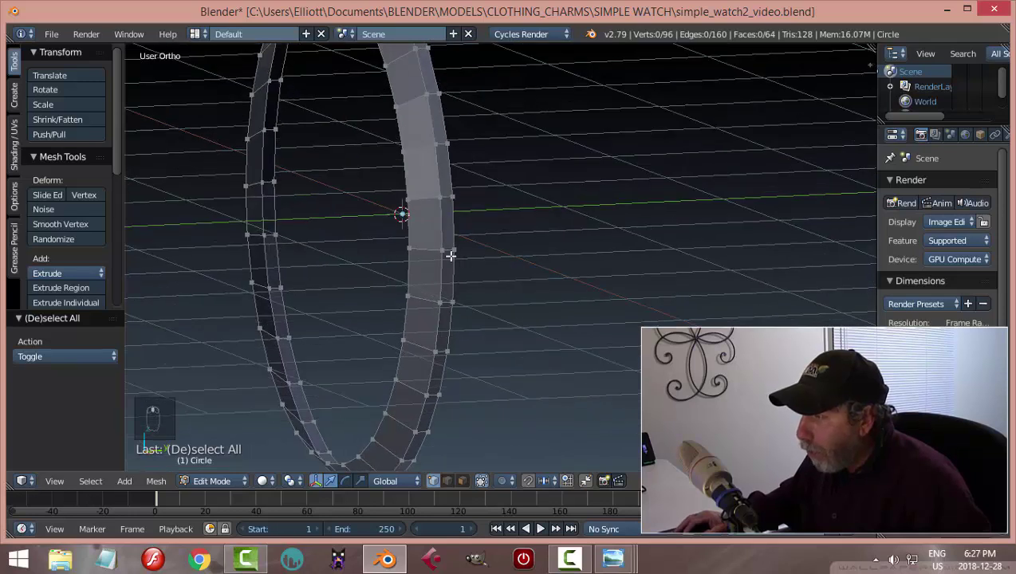
{"action": "right_click", "coordinate": [453, 215], "text": "alt"}
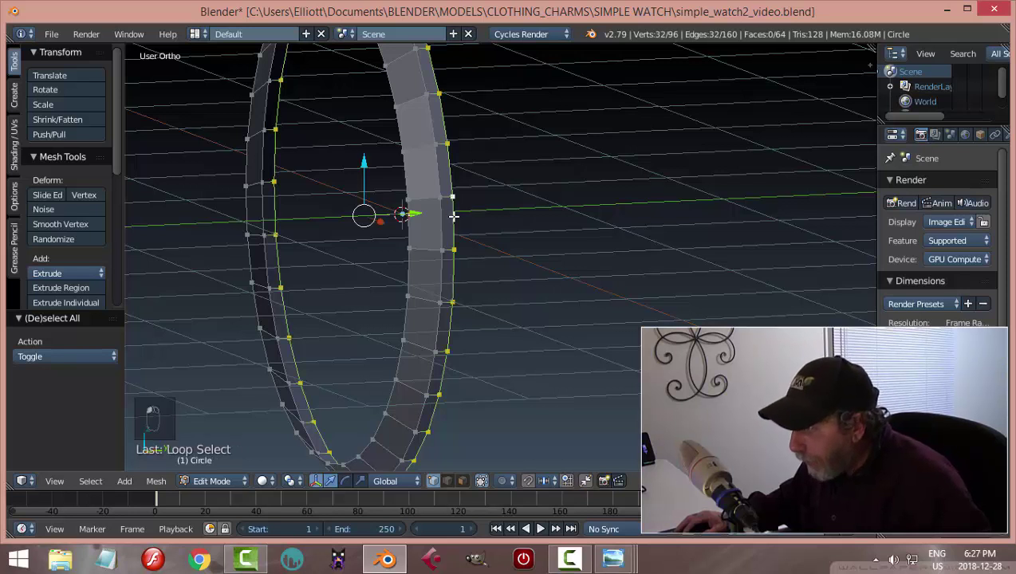
{"action": "key", "text": "a"}
{"action": "key", "text": "ctrl+Tab"}
{"action": "left_click", "coordinate": [495, 217]}
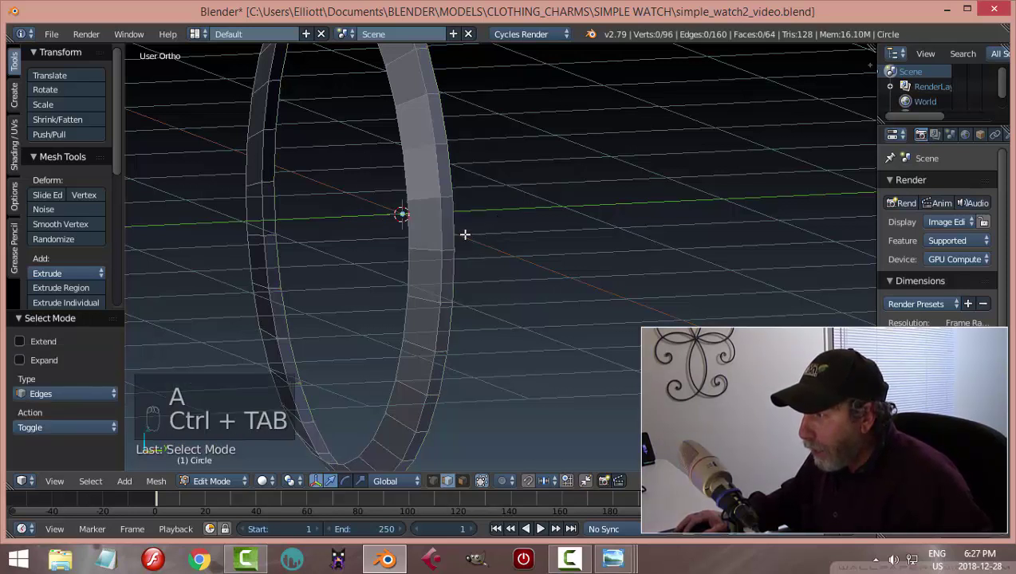
{"action": "key", "text": "ctrl+Tab"}
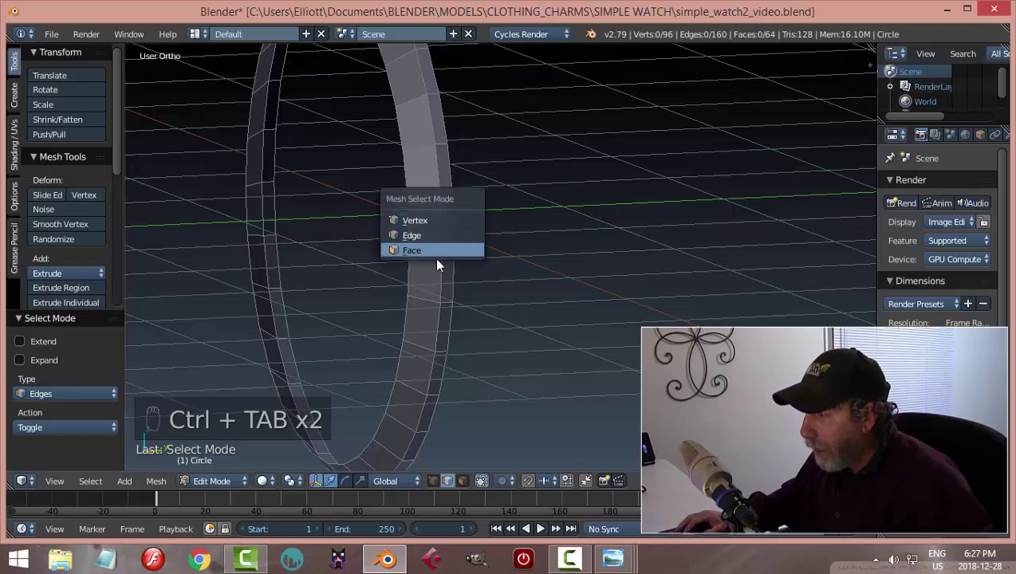
{"action": "left_click", "coordinate": [434, 253]}
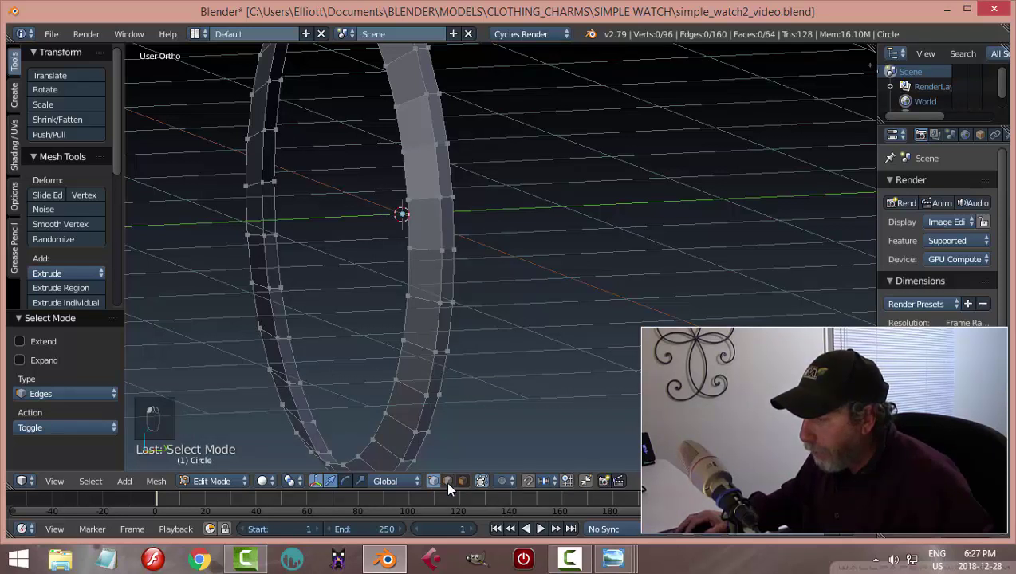
{"action": "left_click", "coordinate": [447, 482]}
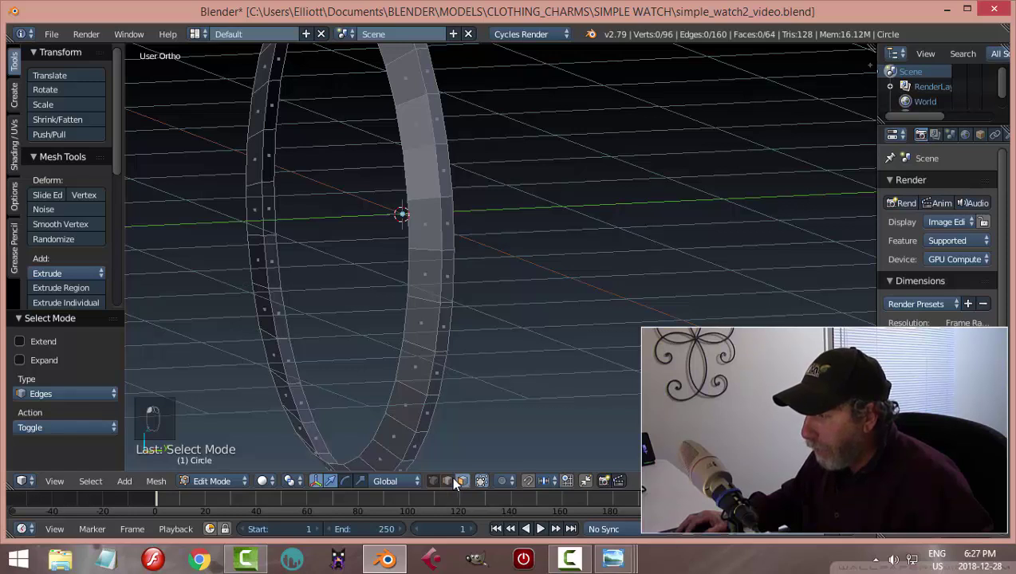
{"action": "left_click", "coordinate": [447, 481]}
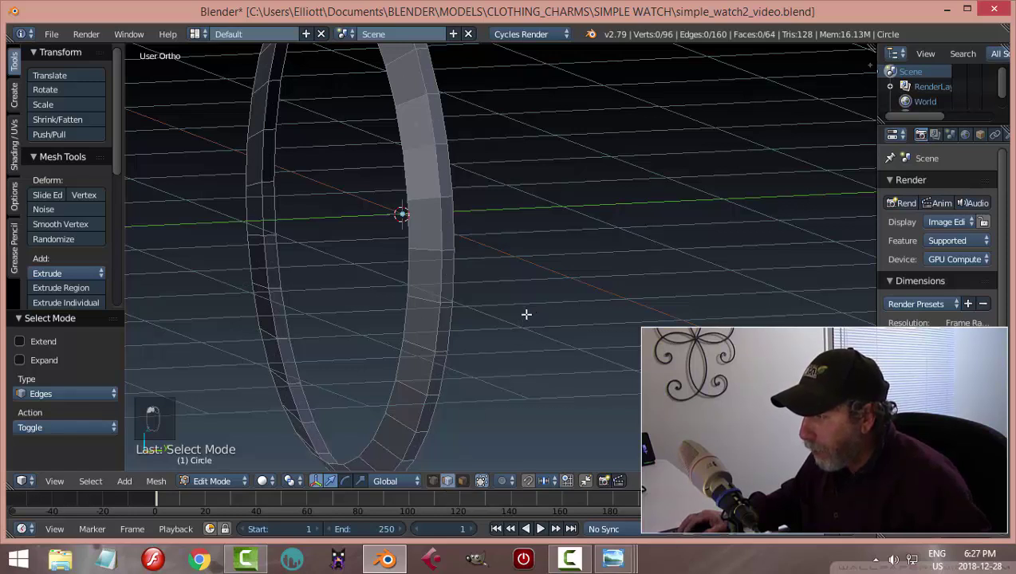
{"action": "middle_click_drag", "start_coordinate": [526, 315], "coordinate": [517, 308]}
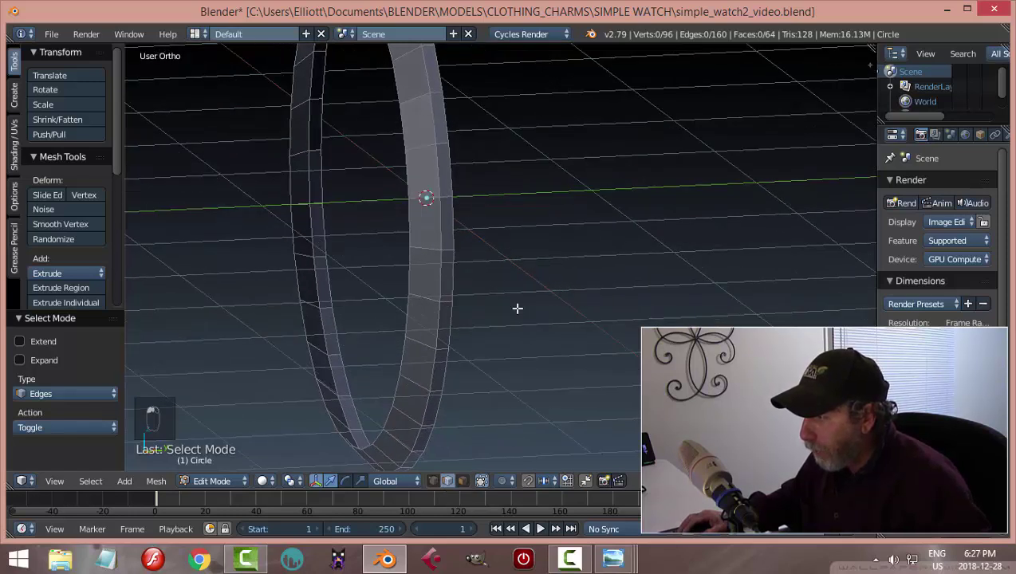
{"action": "right_click", "coordinate": [457, 228], "text": "alt"}
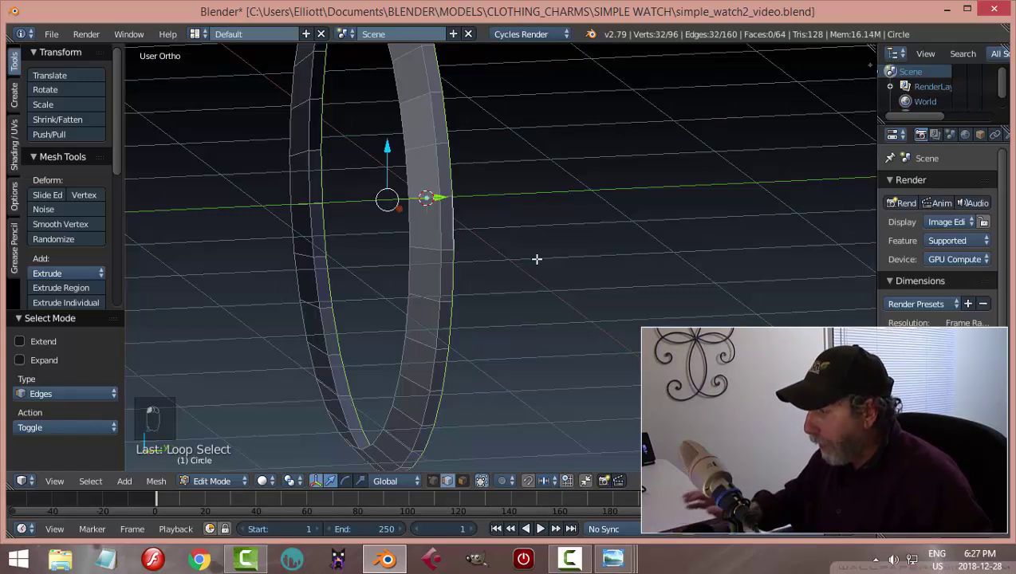
In wireframe shading and right view, extrude the rear loop in place and move it about 0.585 along Y to the back of the case
{"action": "key", "text": "KP_3"}
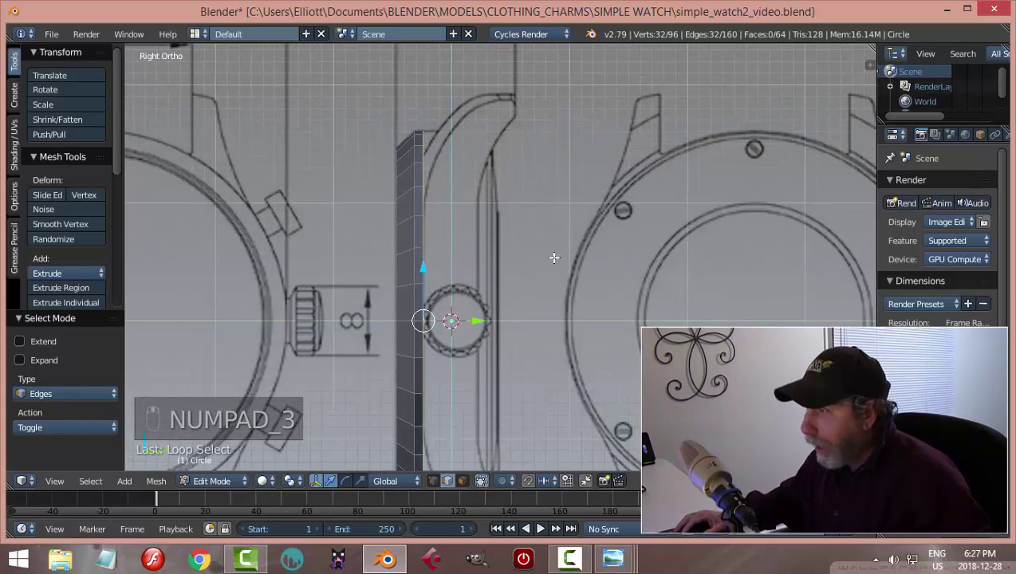
{"action": "left_click", "coordinate": [263, 481]}
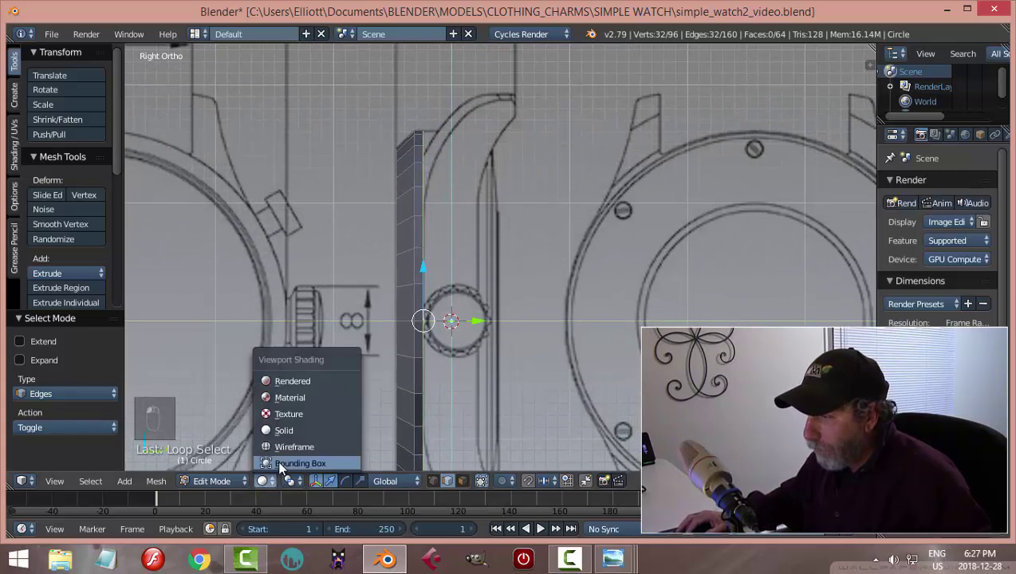
{"action": "left_click", "coordinate": [303, 445]}
{"action": "scroll", "coordinate": [526, 271], "scroll_direction": "up", "scroll_amount": 4}
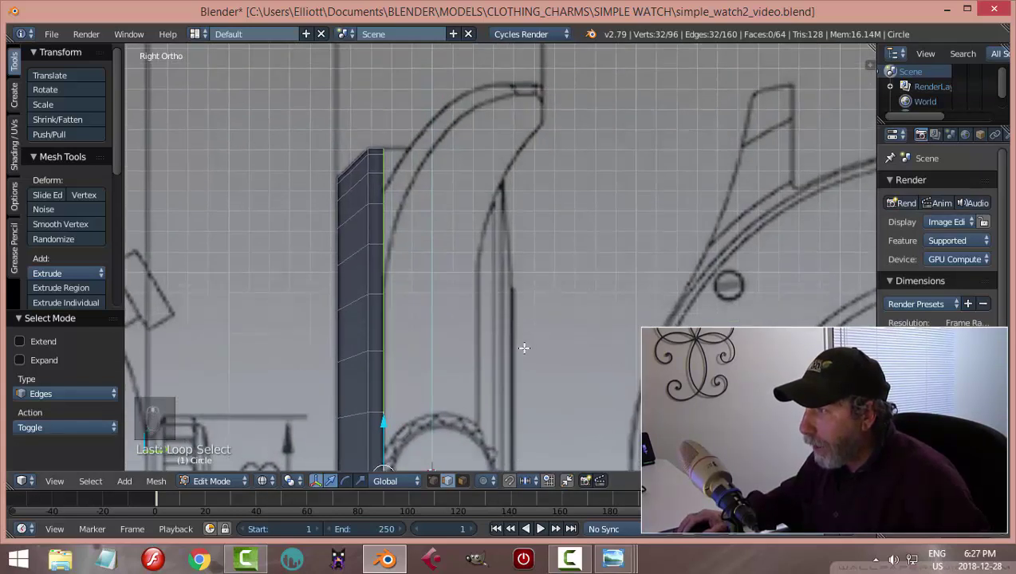
{"action": "middle_click_drag", "start_coordinate": [497, 332], "coordinate": [479, 236], "text": "shift"}
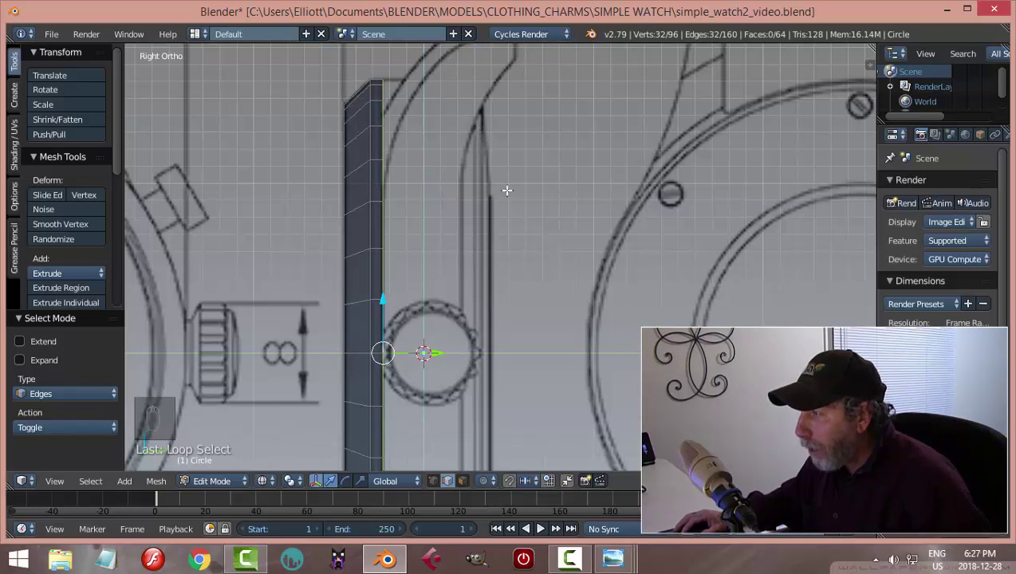
{"action": "key", "text": "e"}
{"action": "right_click", "coordinate": [486, 242]}
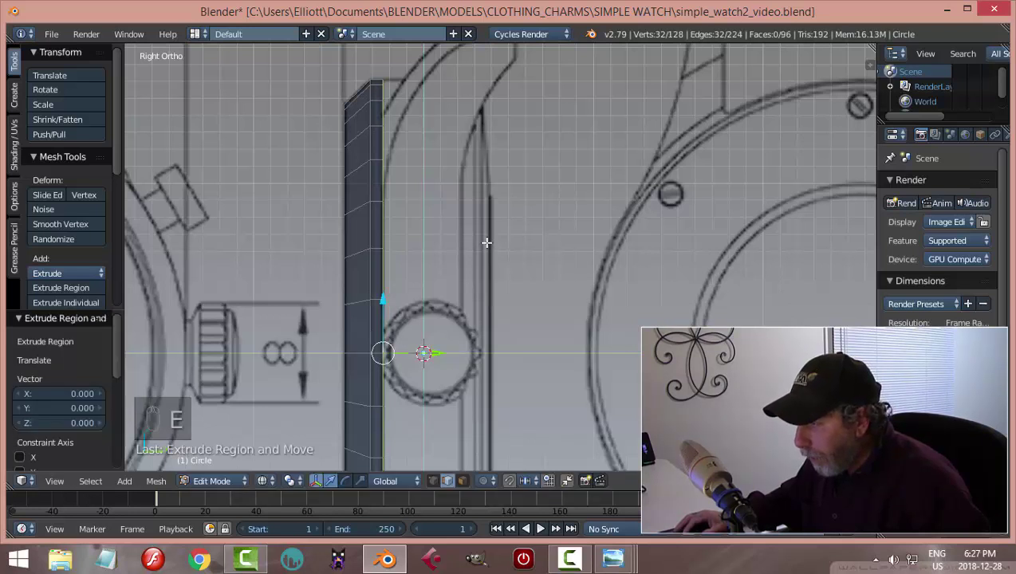
{"action": "left_click_drag", "start_coordinate": [431, 351], "coordinate": [536, 360]}
Check the extended case ring against the front and back drawings, and return to the right view
{"action": "scroll", "coordinate": [586, 333], "scroll_direction": "down", "scroll_amount": 3}
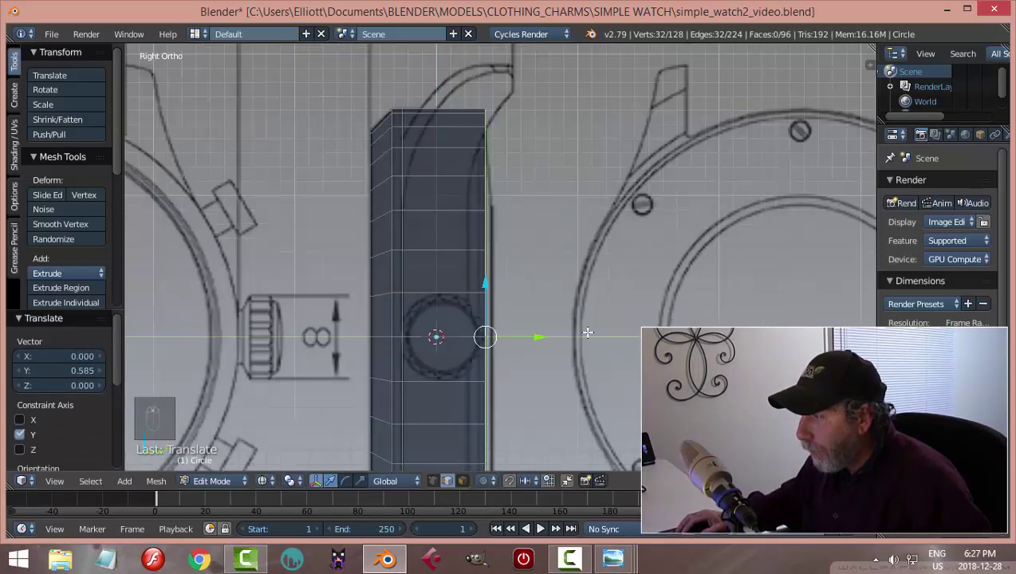
{"action": "key", "text": "KP_1"}
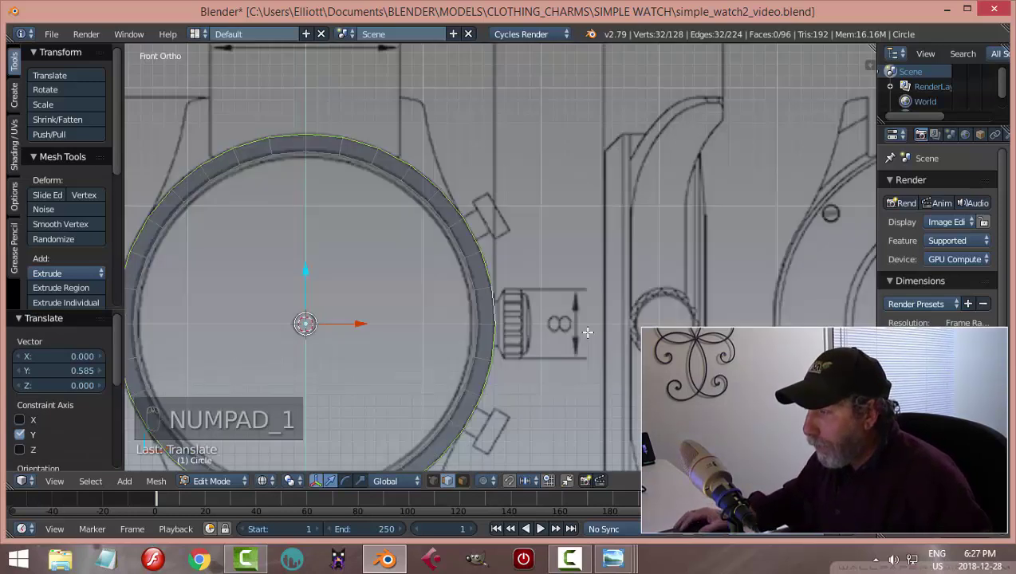
{"action": "key", "text": "ctrl+KP_1"}
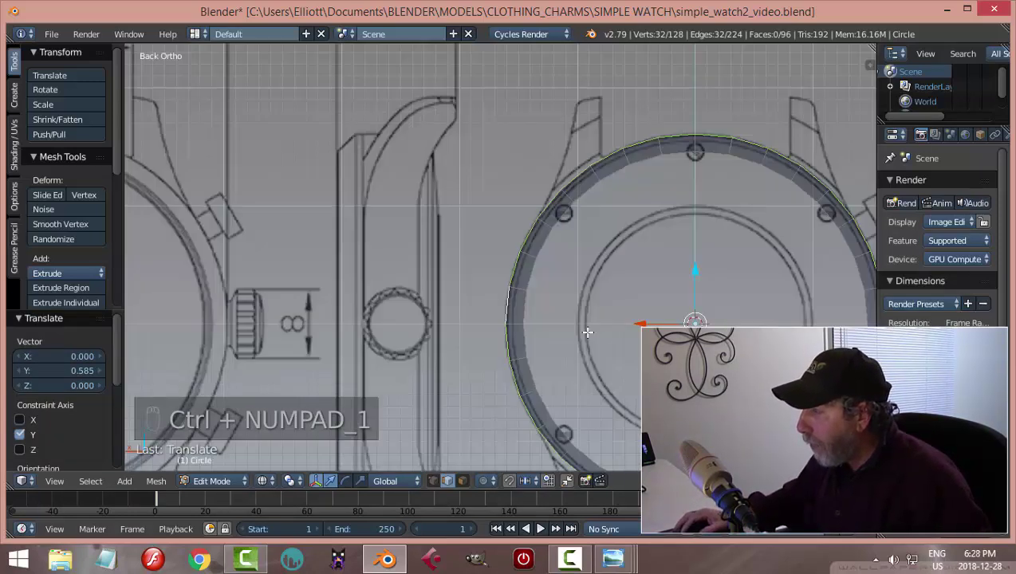
{"action": "key", "text": "KP_3"}
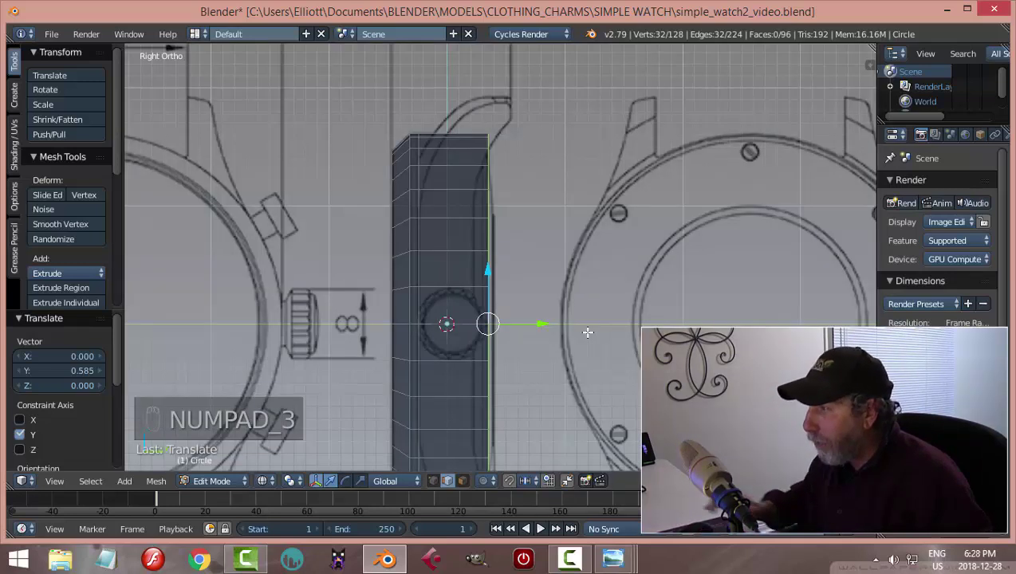
Switch to vertex selection, extrude the rear loop again and move it about 0.057 along Y to the case back's rearmost line
{"action": "scroll", "coordinate": [563, 250], "scroll_direction": "up", "scroll_amount": 3}
{"action": "middle_click_drag", "start_coordinate": [581, 224], "coordinate": [523, 266], "text": "shift"}
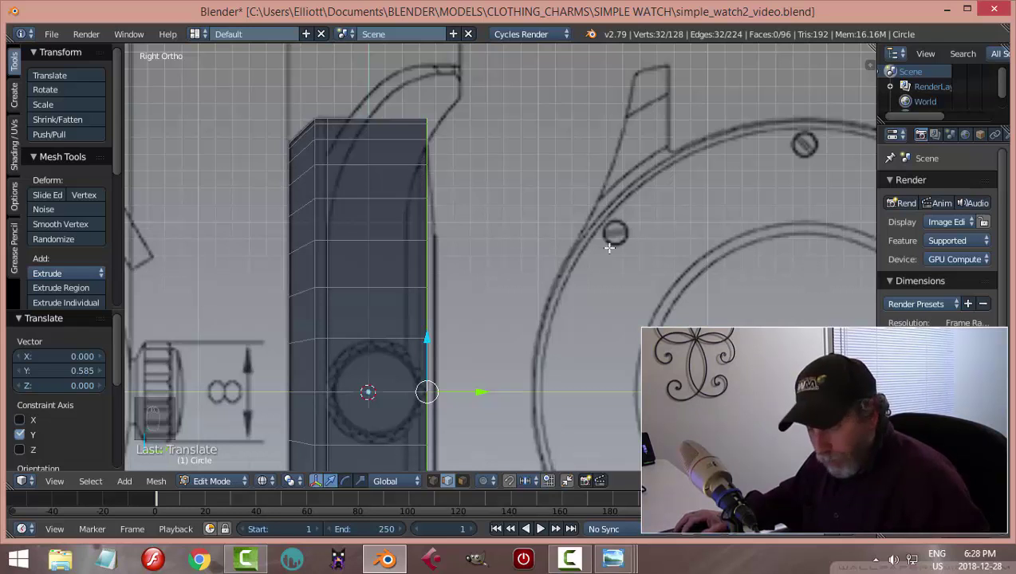
{"action": "key", "text": "ctrl+Tab"}
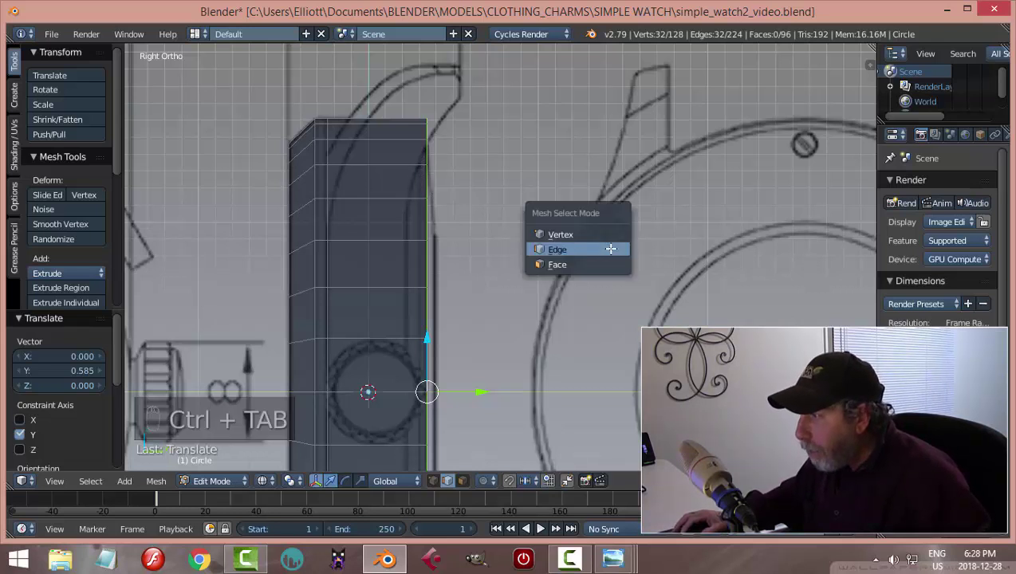
{"action": "left_click", "coordinate": [591, 234]}
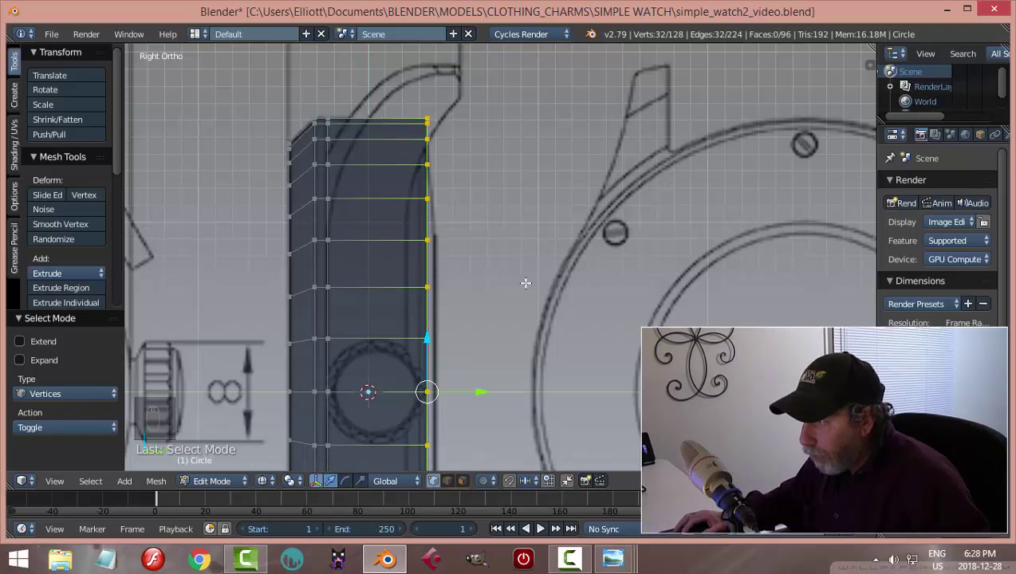
{"action": "key", "text": "e"}
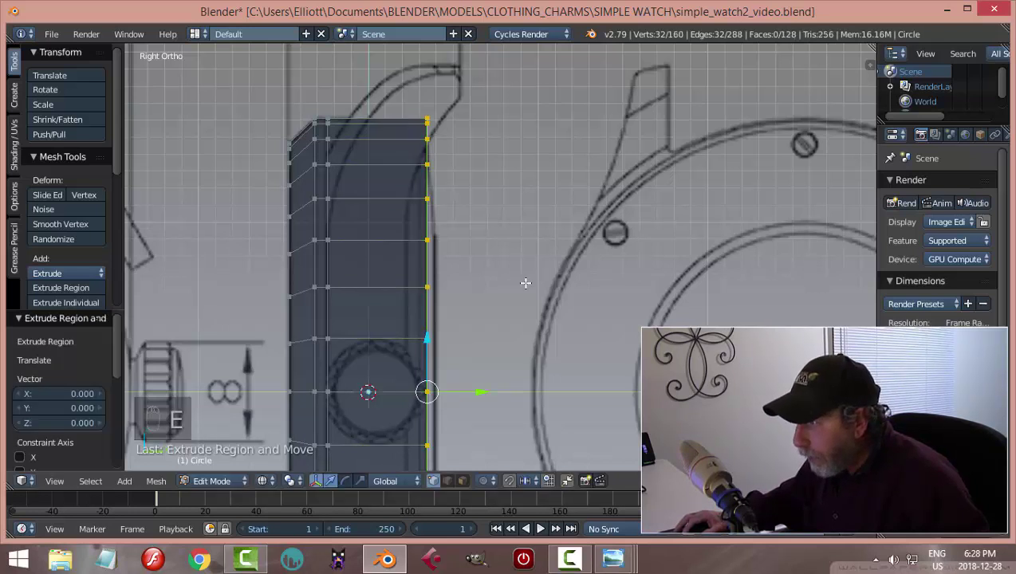
{"action": "key", "text": "y"}
{"action": "left_click", "coordinate": [482, 375]}
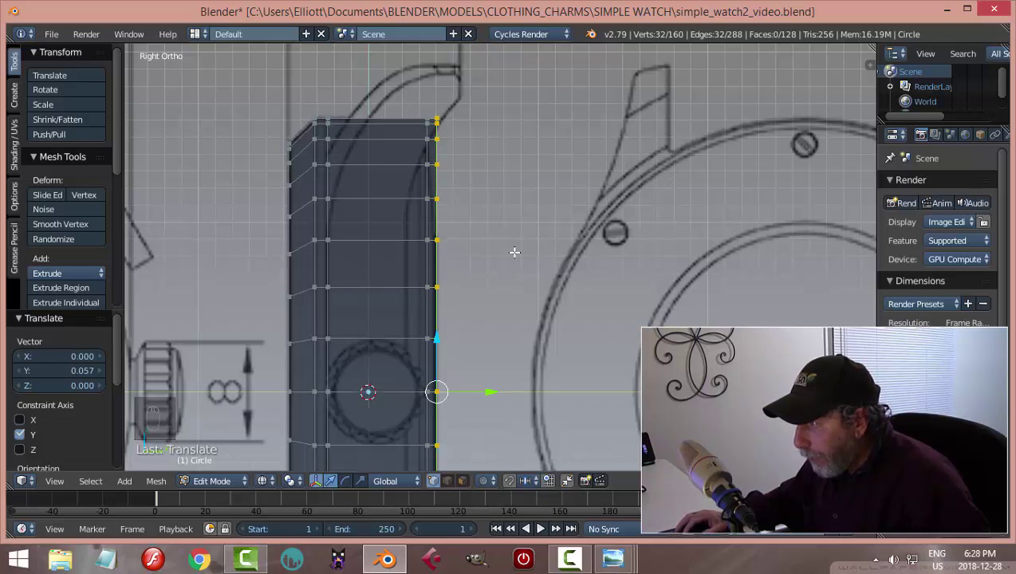
Scale the rear loop inward to about 0.782 and check it against the back-view drawing
{"action": "key", "text": "s"}
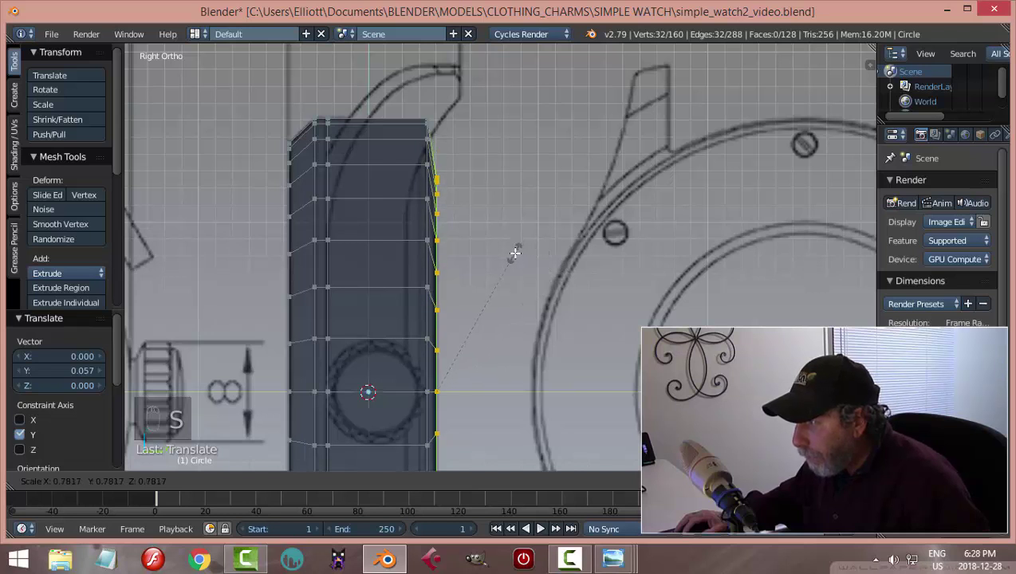
{"action": "left_click", "coordinate": [514, 254]}
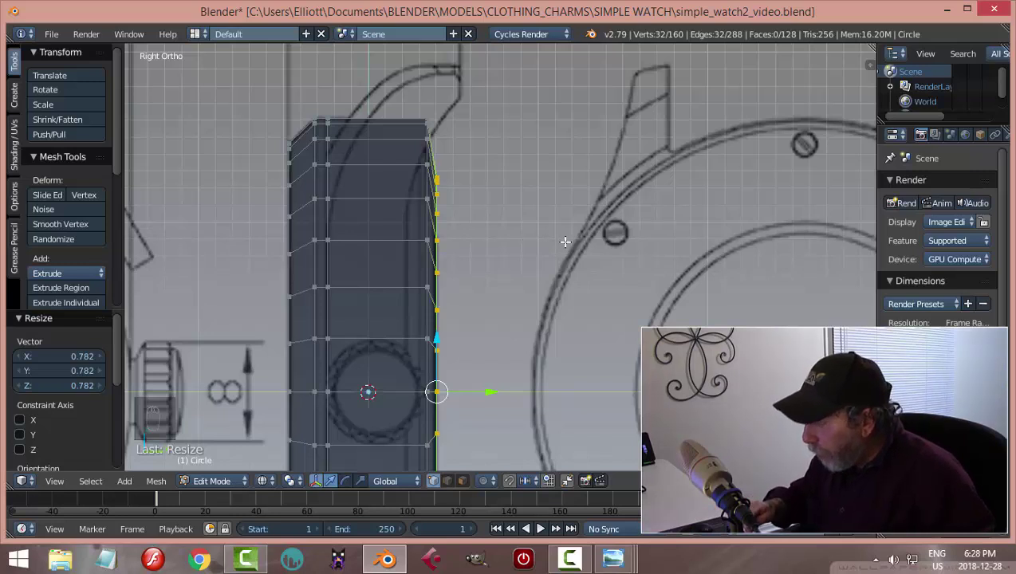
{"action": "key", "text": "ctrl+KP_1"}
{"action": "scroll", "coordinate": [558, 255], "scroll_direction": "down", "scroll_amount": 2}
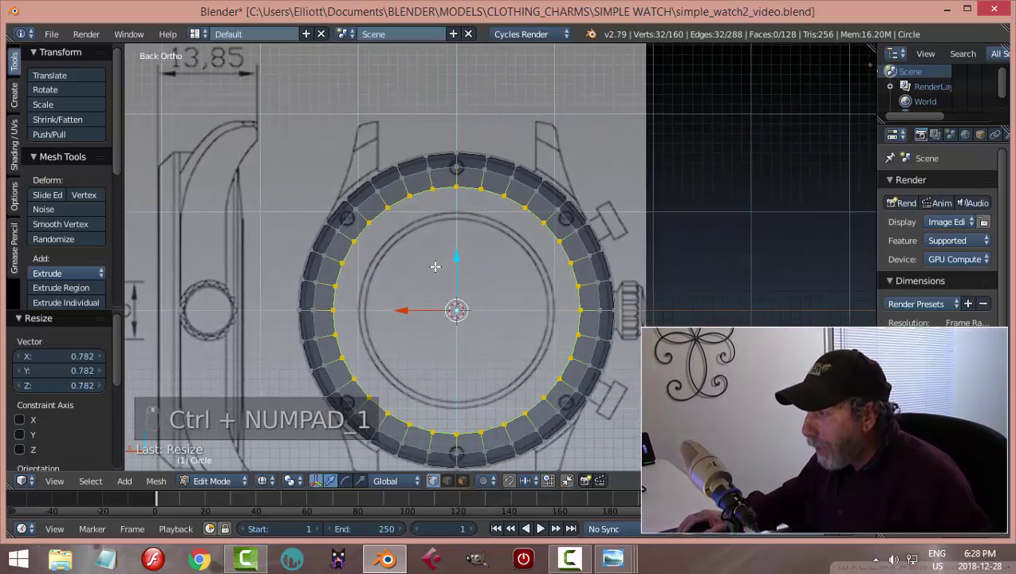
{"action": "scroll", "coordinate": [495, 275], "scroll_direction": "up", "scroll_amount": 3}
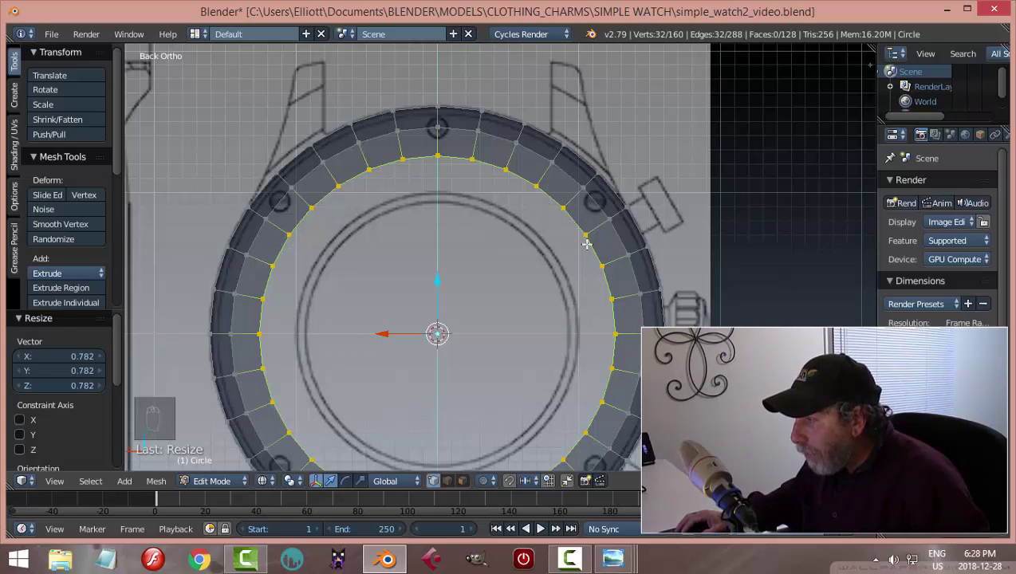
{"action": "mouse_move", "coordinate": [603, 277]}
{"action": "middle_mouse_down"}
{"action": "mouse_move", "coordinate": [572, 296]}
{"action": "mouse_move", "coordinate": [621, 277]}
{"action": "middle_mouse_up"}
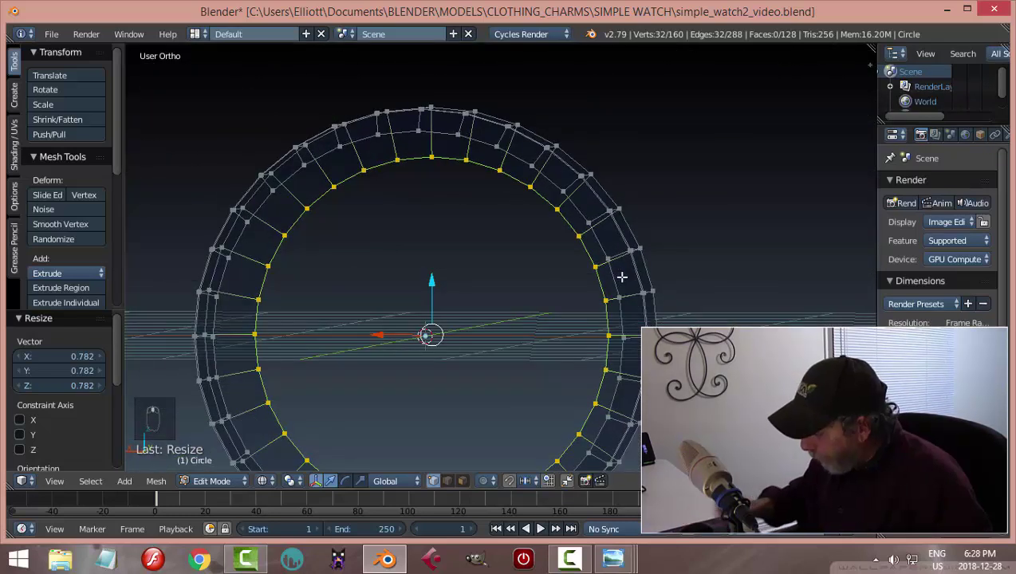
{"action": "key", "text": "ctrl+KP_1"}
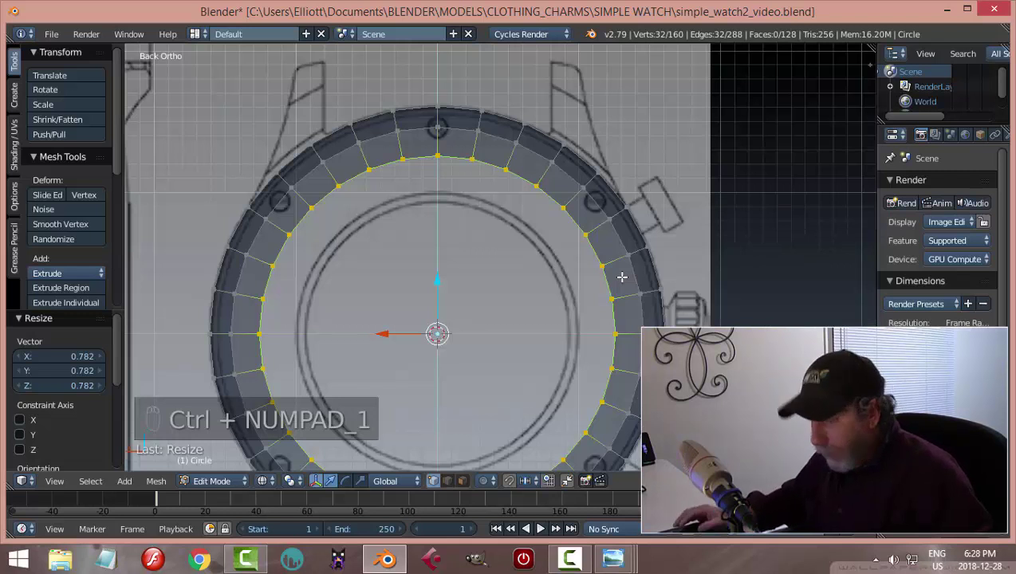
Hide the watch mesh in Object Mode to view the back drawing, then unhide it and reopen it for editing in wireframe
{"action": "key", "text": "a"}
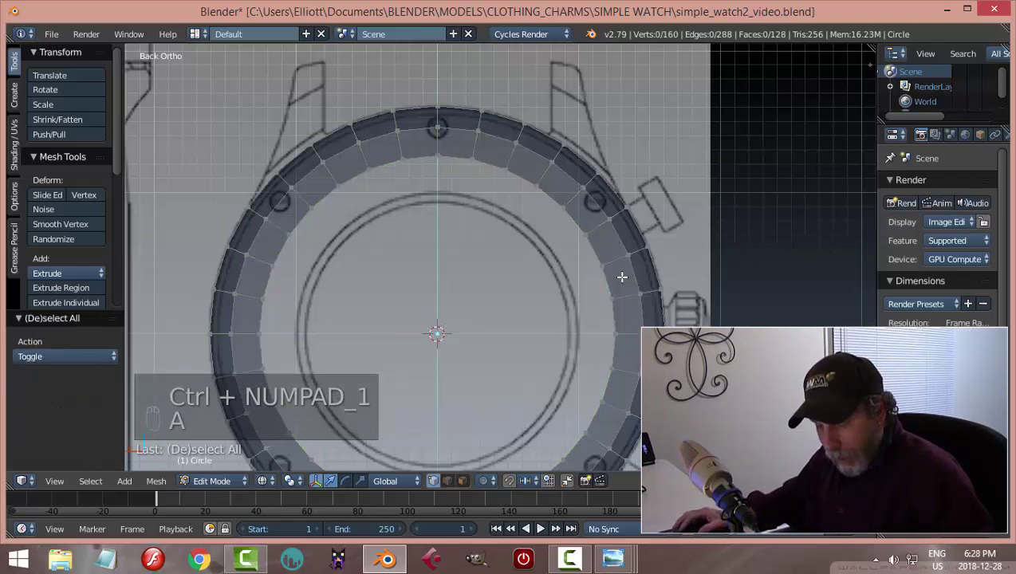
{"action": "key", "text": "Tab"}
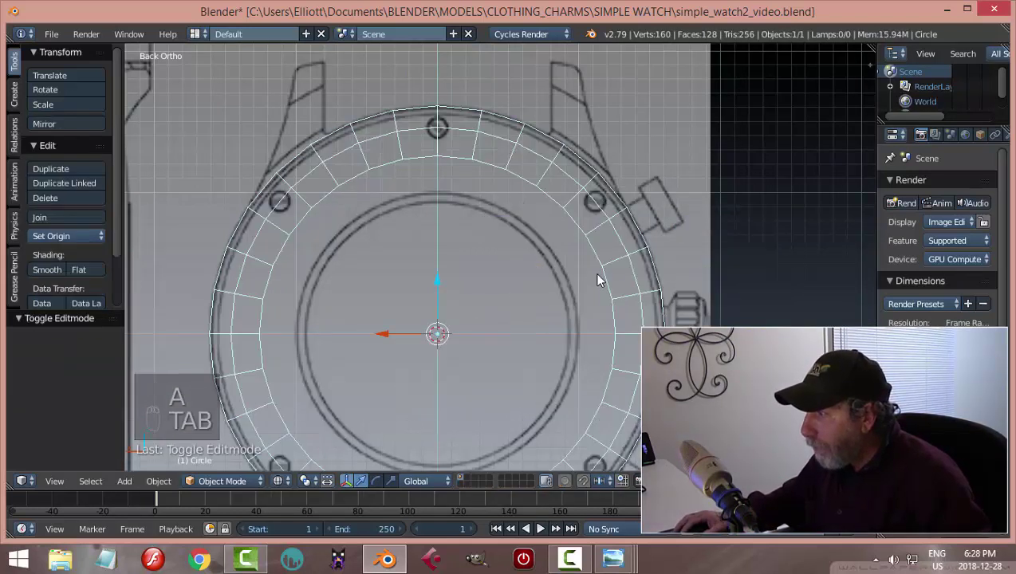
{"action": "key", "text": "h"}
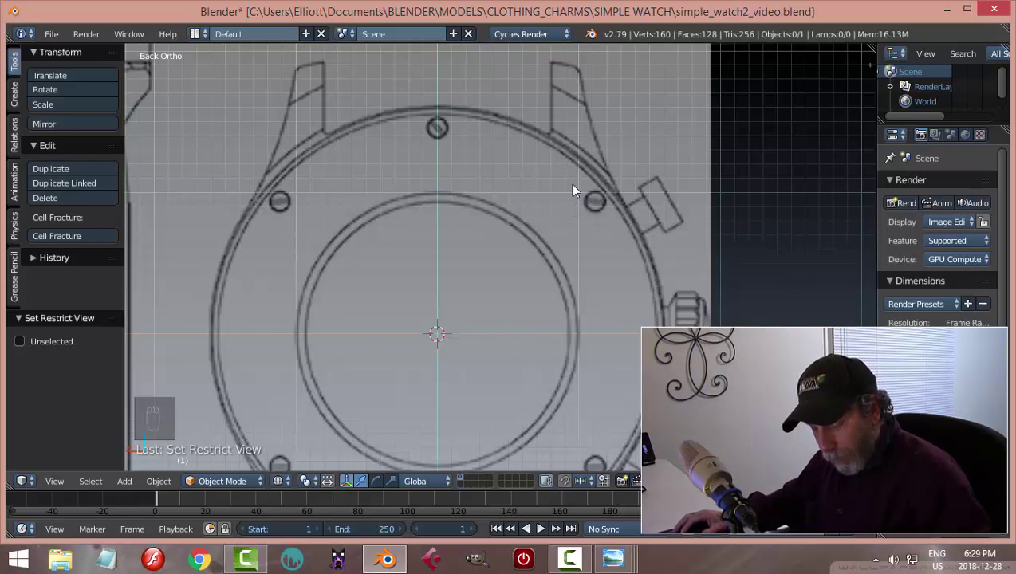
{"action": "key", "text": "alt+h"}
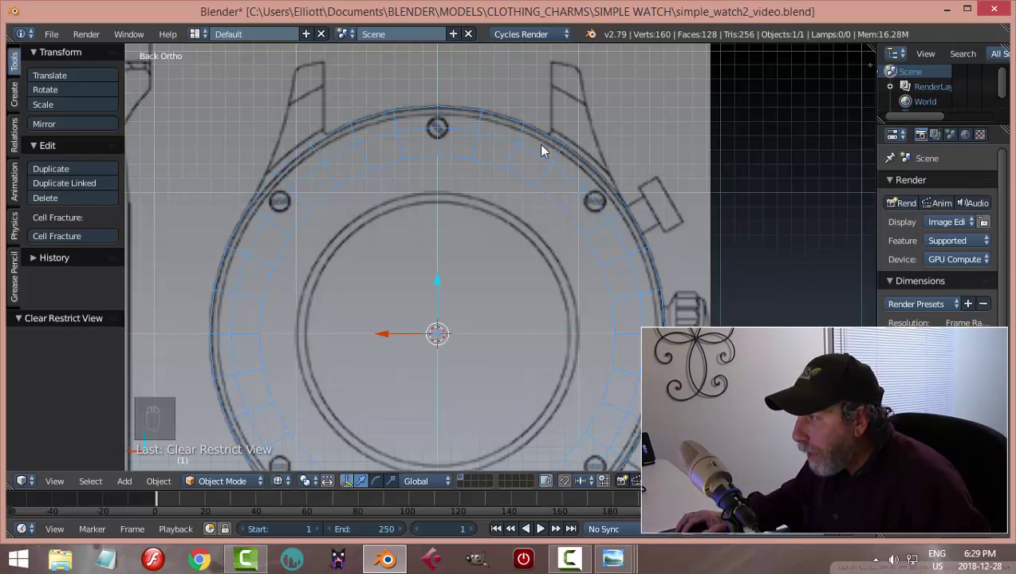
{"action": "right_click", "coordinate": [501, 143]}
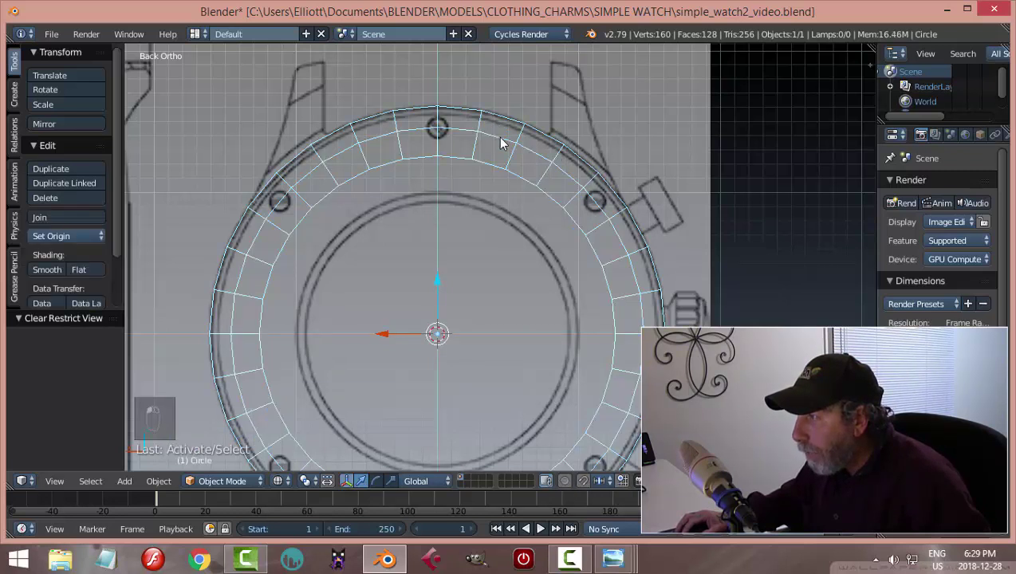
{"action": "key", "text": "Tab"}
{"action": "left_click", "coordinate": [669, 147]}
{"action": "scroll", "coordinate": [584, 166], "scroll_direction": "up", "scroll_amount": 2}
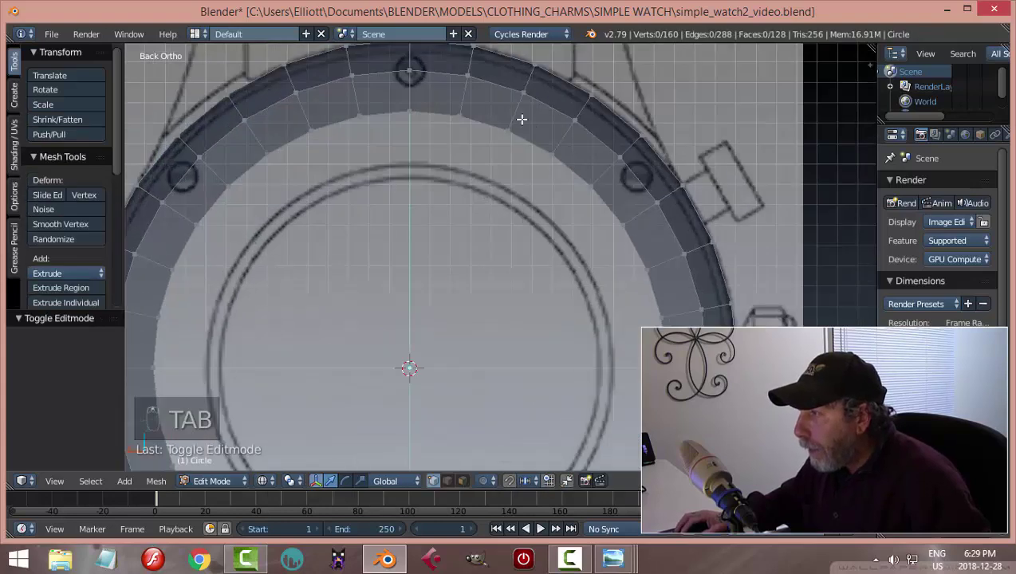
Select the loop just inside the case's rear rim, inspect it from an angle, then clear the selection in back view
{"action": "scroll", "coordinate": [505, 89], "scroll_direction": "down", "scroll_amount": 1}
{"action": "right_click", "coordinate": [500, 102], "text": "alt"}
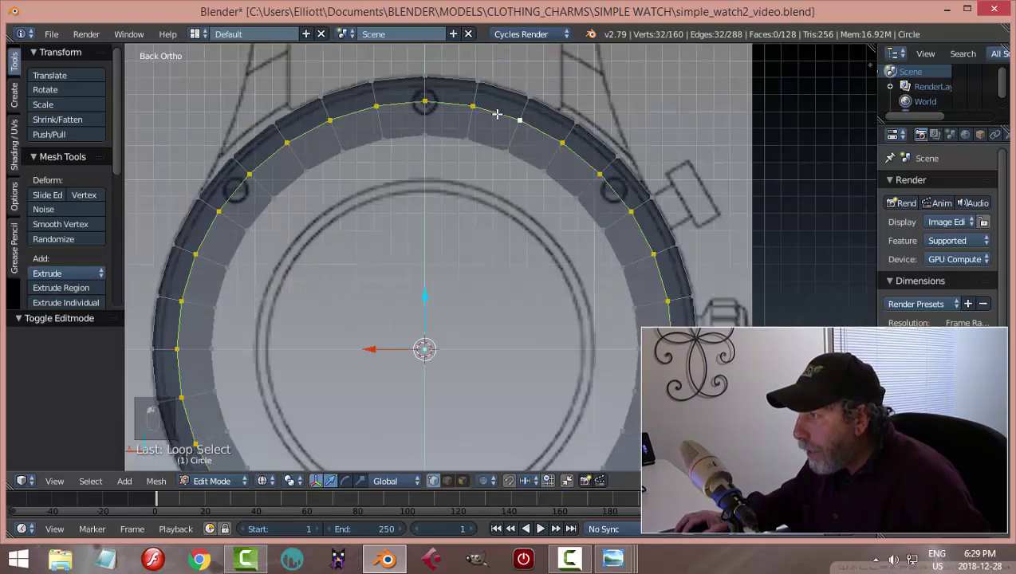
{"action": "scroll", "coordinate": [518, 111], "scroll_direction": "down", "scroll_amount": 3}
{"action": "middle_click_drag", "start_coordinate": [518, 111], "coordinate": [492, 228]}
{"action": "key", "text": "a"}
{"action": "key", "text": "ctrl+KP_1"}
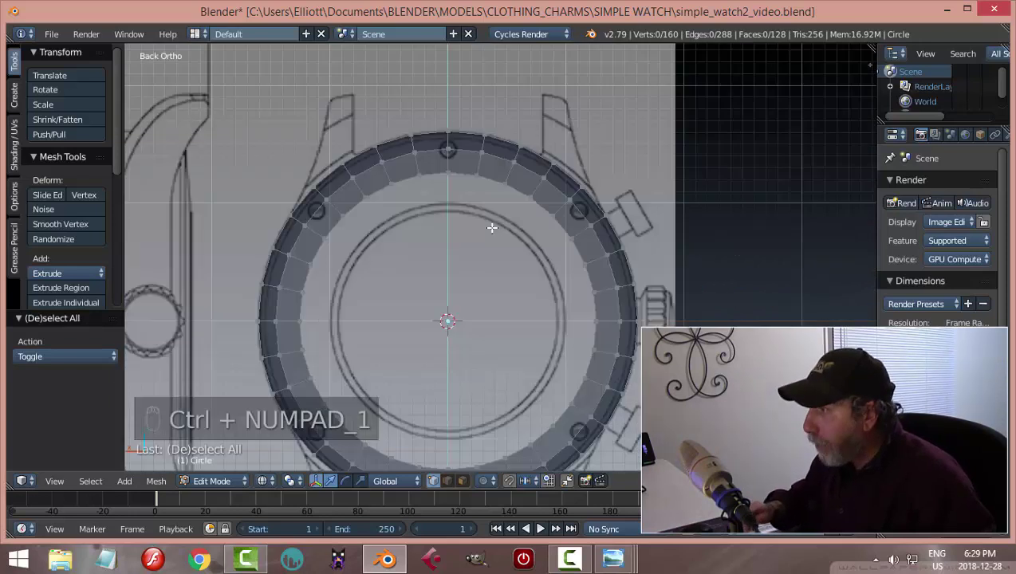
Inspect the case back in solid shading from an angle and compare its outer edge with the back drawing
{"action": "scroll", "coordinate": [542, 236], "scroll_direction": "up", "scroll_amount": 1}
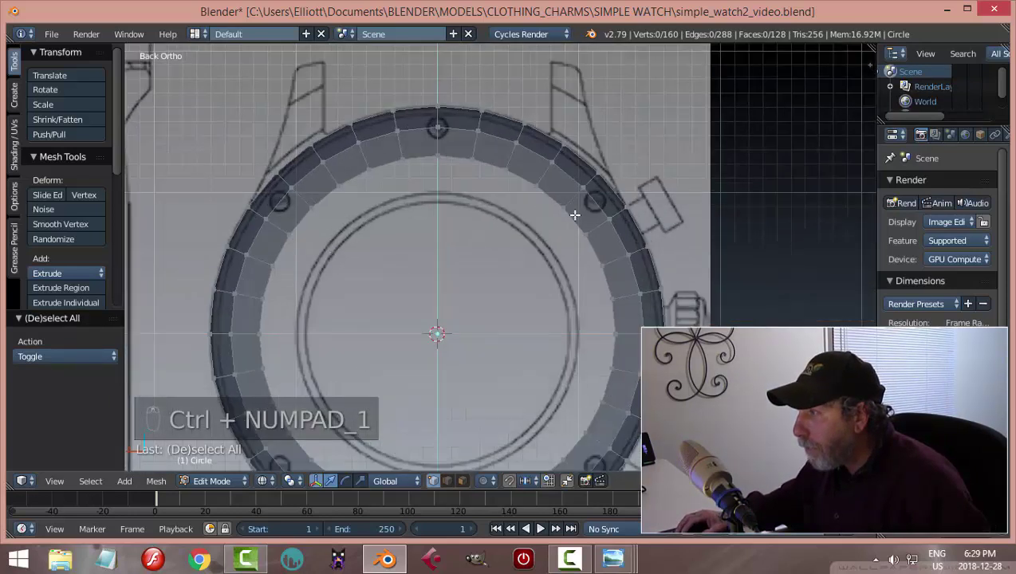
{"action": "middle_click_drag", "start_coordinate": [592, 202], "coordinate": [583, 256]}
{"action": "middle_click_drag", "start_coordinate": [583, 336], "coordinate": [608, 278]}
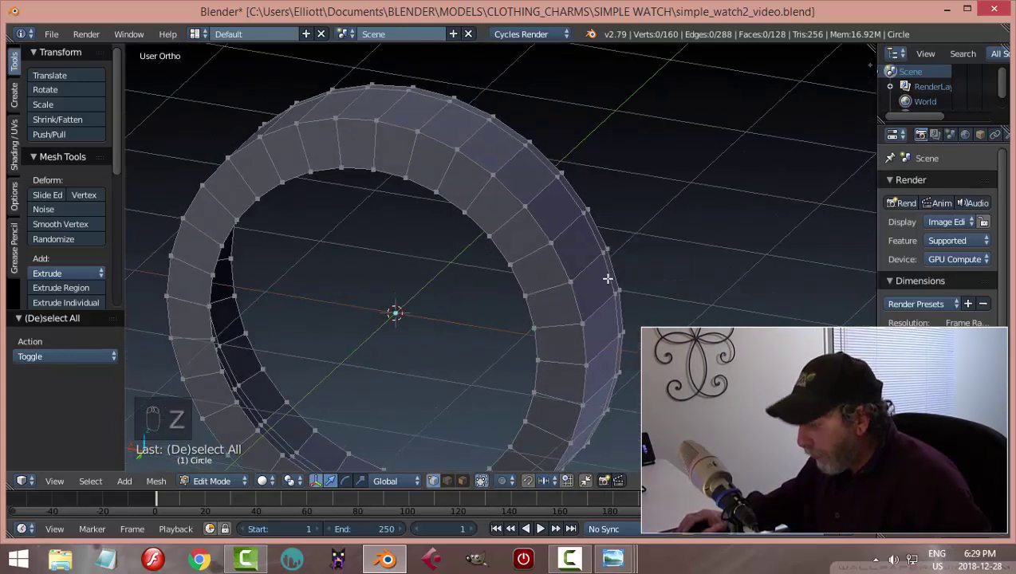
{"action": "key", "text": "ctrl+KP_1"}
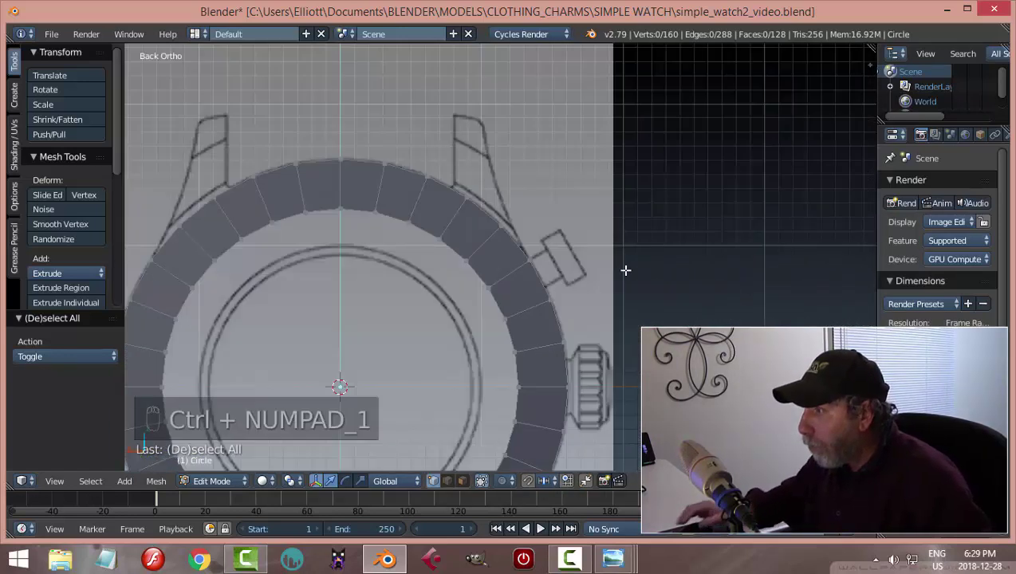
{"action": "scroll", "coordinate": [503, 255], "scroll_direction": "up", "scroll_amount": 2}
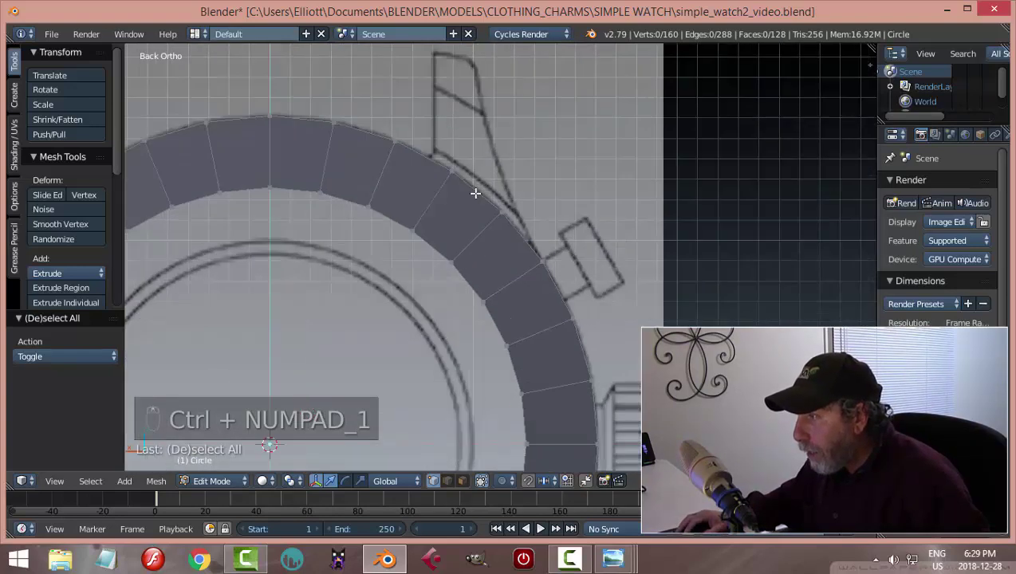
{"action": "right_click", "coordinate": [476, 193], "text": "alt"}
{"action": "mouse_move", "coordinate": [570, 206]}
{"action": "middle_mouse_down"}
{"action": "mouse_move", "coordinate": [531, 229]}
{"action": "mouse_move", "coordinate": [520, 261]}
{"action": "mouse_move", "coordinate": [538, 243]}
{"action": "mouse_move", "coordinate": [496, 230]}
{"action": "mouse_move", "coordinate": [533, 225]}
{"action": "mouse_move", "coordinate": [467, 220]}
{"action": "mouse_move", "coordinate": [429, 169]}
{"action": "mouse_move", "coordinate": [454, 161]}
{"action": "mouse_move", "coordinate": [555, 205]}
{"action": "mouse_move", "coordinate": [581, 195]}
{"action": "middle_mouse_up"}
{"action": "key", "text": "a"}
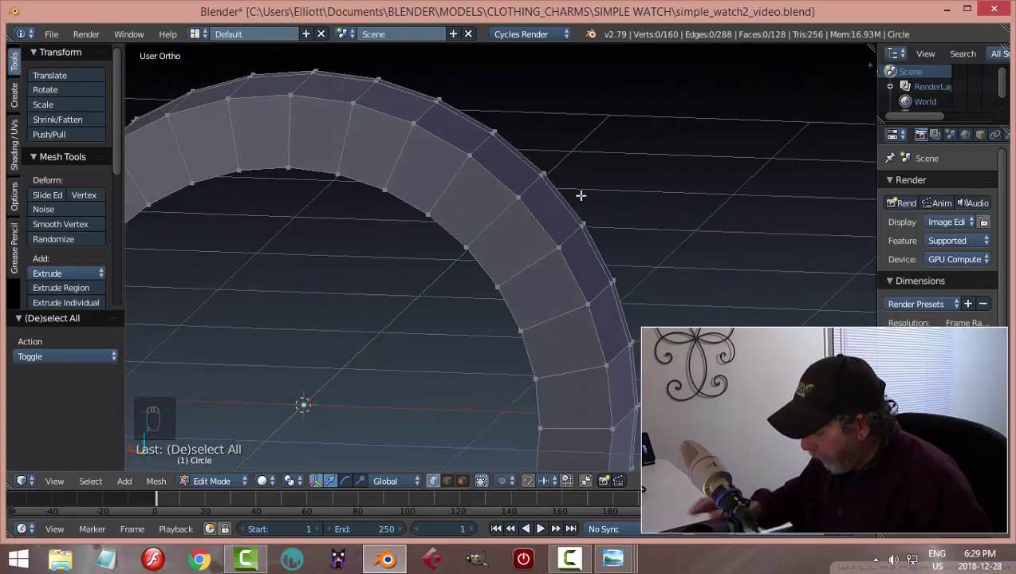
Return to wireframe back view and compare the case rings with the drawing around the lug and screw
{"action": "key", "text": "ctrl+KP_1"}
{"action": "key", "text": "z"}
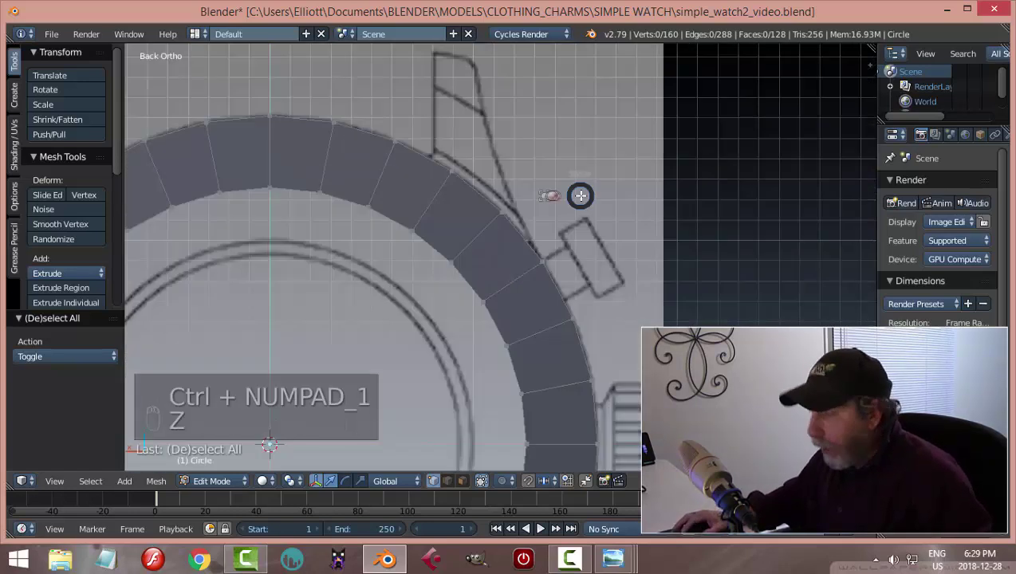
{"action": "left_click", "coordinate": [613, 254]}
{"action": "scroll", "coordinate": [542, 232], "scroll_direction": "up", "scroll_amount": 3}
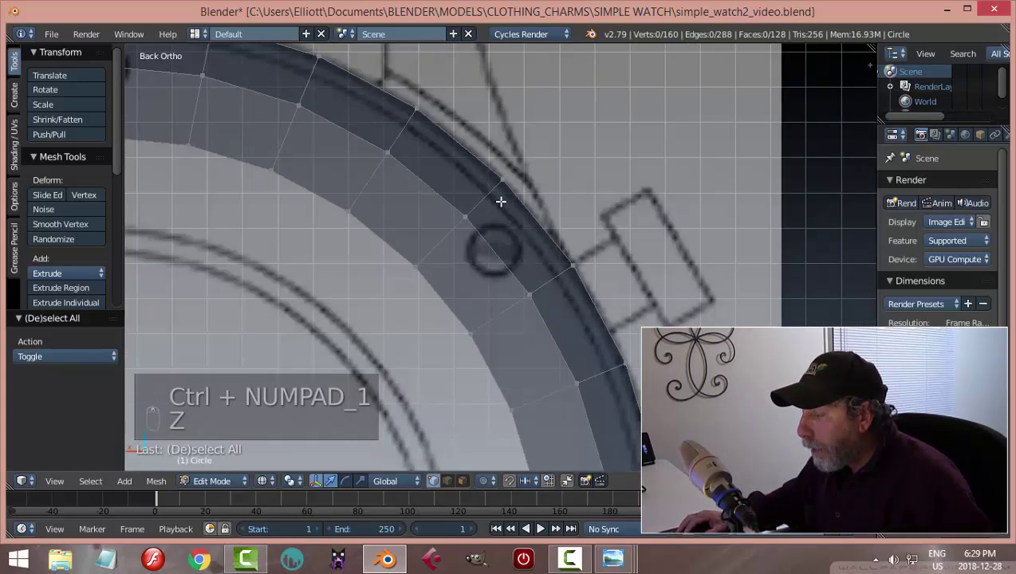
{"action": "scroll", "coordinate": [501, 202], "scroll_direction": "down", "scroll_amount": 1}
{"action": "scroll", "coordinate": [503, 212], "scroll_direction": "down", "scroll_amount": 3}
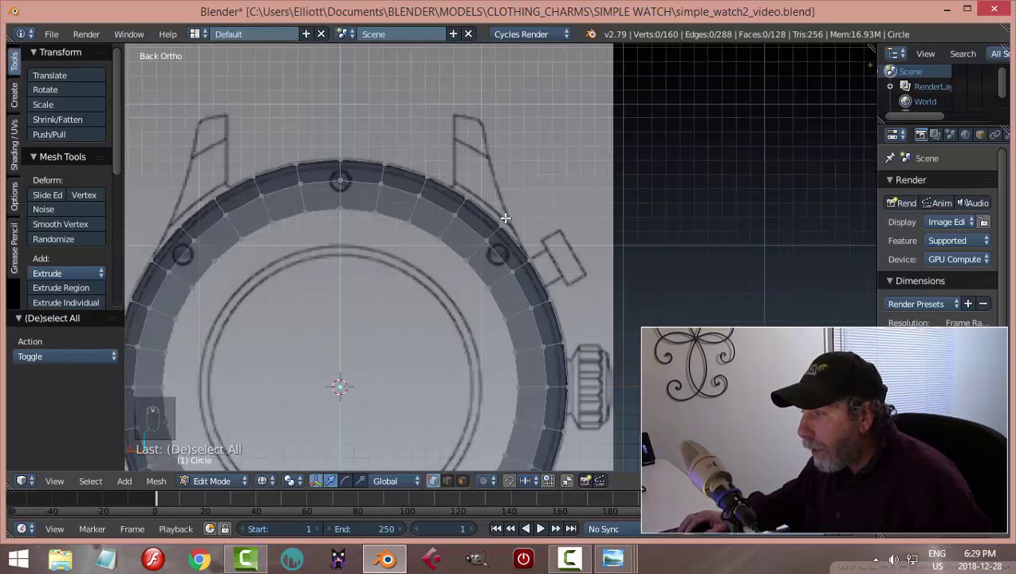
{"action": "middle_click_drag", "start_coordinate": [506, 227], "coordinate": [481, 238]}
{"action": "key", "text": "ctrl+KP_1"}
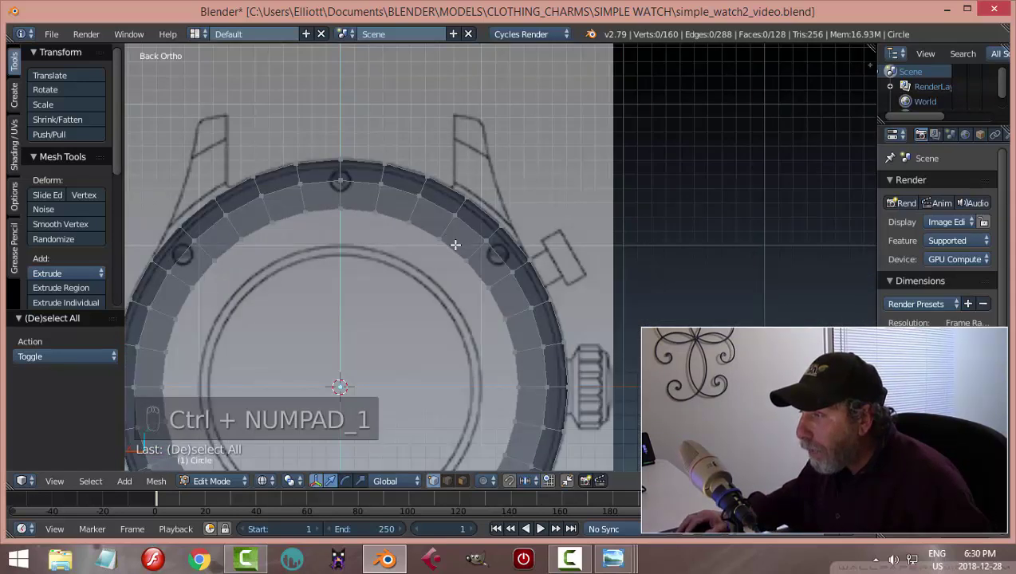
{"action": "scroll", "coordinate": [514, 292], "scroll_direction": "down", "scroll_amount": 1}
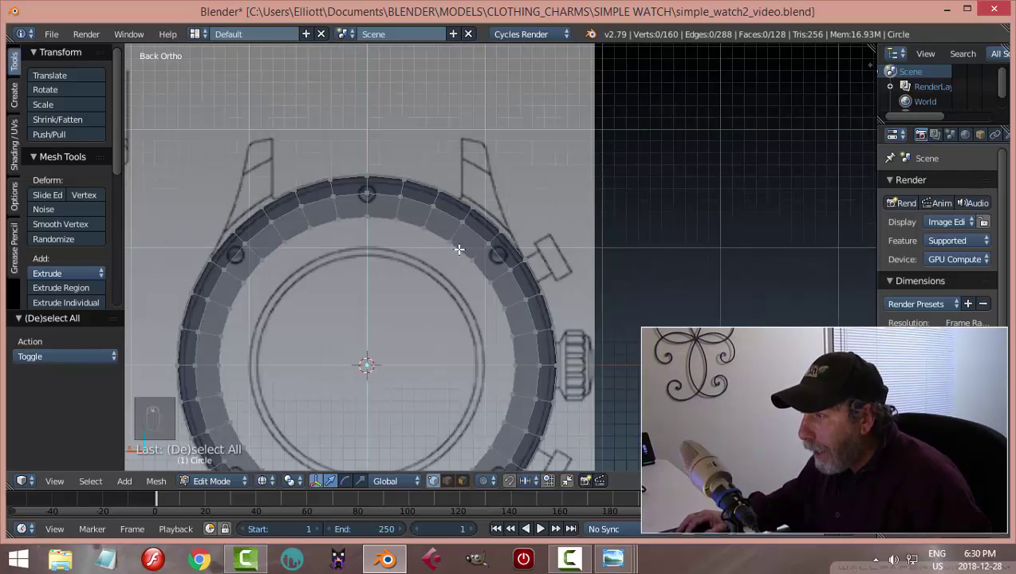
Select the innermost rear loop and scale it to about 0.80, meeting the drawing's central case back circle
{"action": "right_click", "coordinate": [500, 252], "text": "alt"}
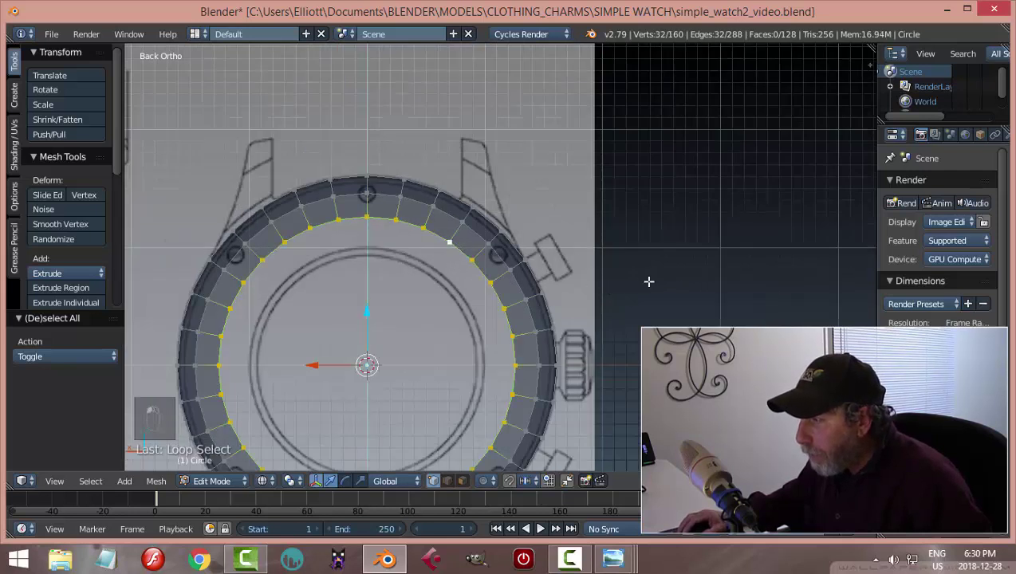
{"action": "key", "text": "s"}
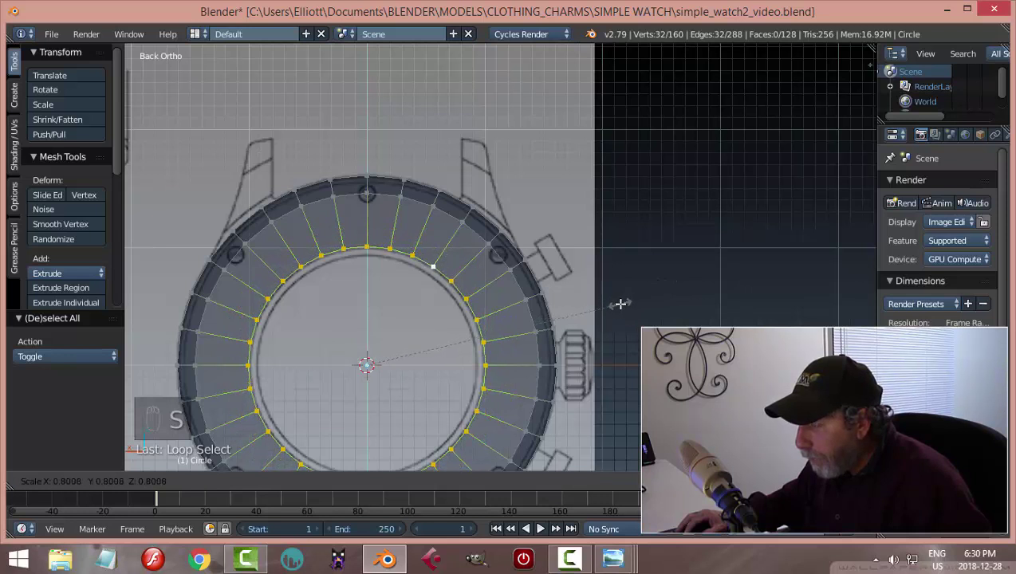
{"action": "left_click", "coordinate": [620, 304]}
{"action": "key", "text": "a"}
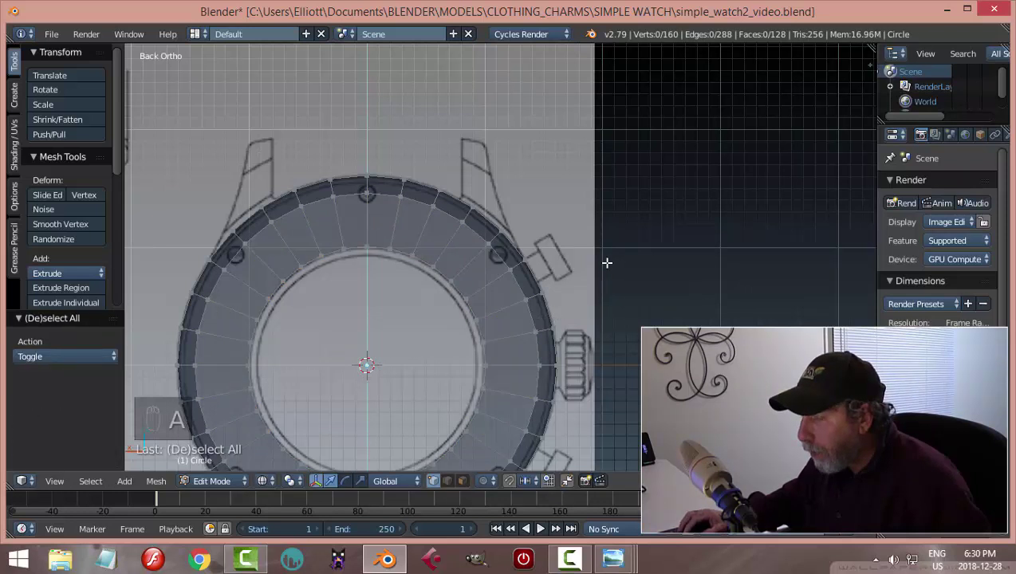
Select the case's outer rear loop and examine its fit against the front-view drawing
{"action": "scroll", "coordinate": [607, 263], "scroll_direction": "up", "scroll_amount": 2}
{"action": "middle_click_drag", "start_coordinate": [607, 261], "coordinate": [621, 244]}
{"action": "left_click", "coordinate": [552, 202], "text": "alt"}
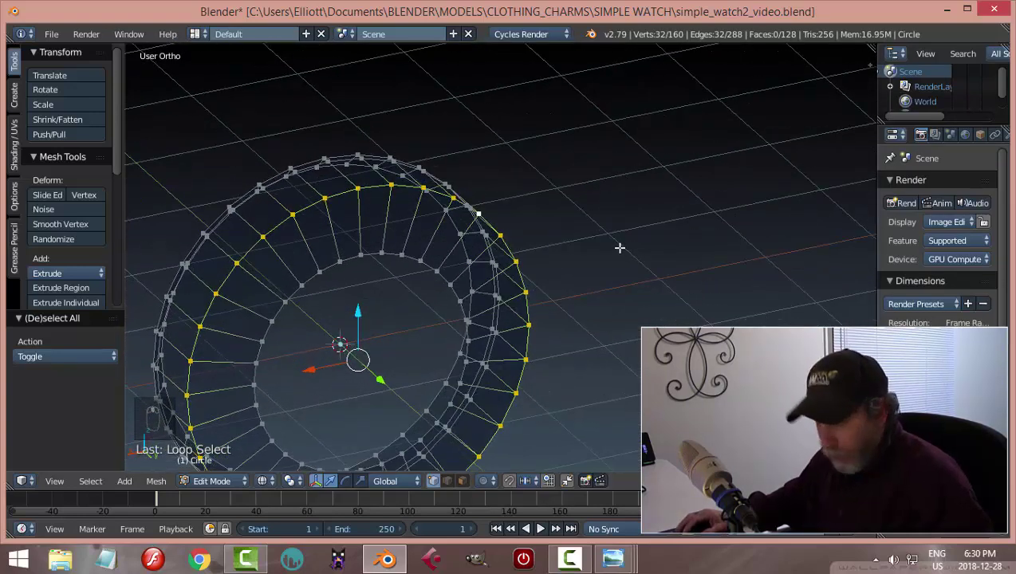
{"action": "key", "text": "KP_1"}
{"action": "scroll", "coordinate": [588, 282], "scroll_direction": "up", "scroll_amount": 2}
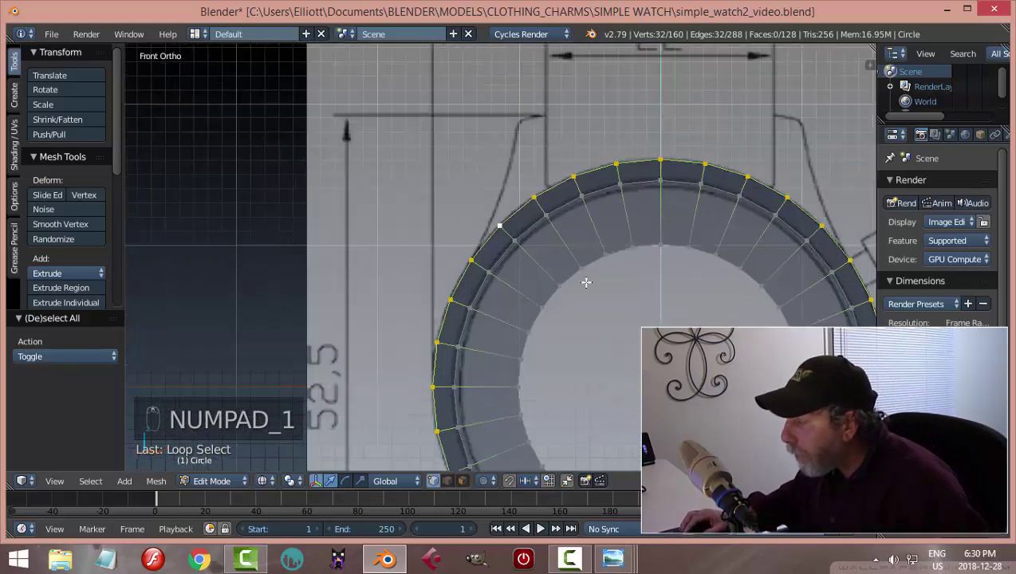
{"action": "middle_click_drag", "start_coordinate": [775, 275], "coordinate": [333, 261], "text": "shift"}
{"action": "scroll", "coordinate": [345, 260], "scroll_direction": "up", "scroll_amount": 2}
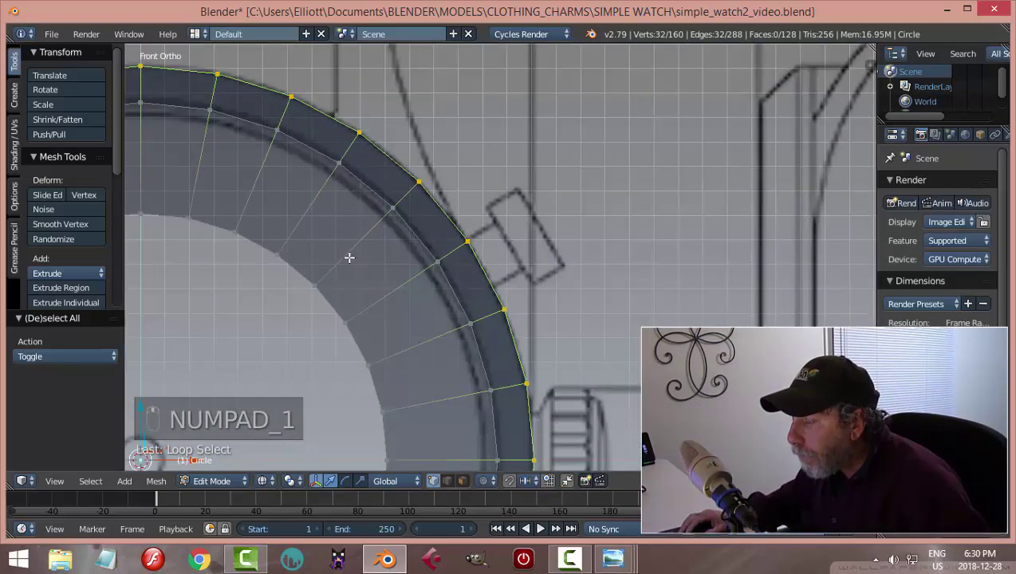
{"action": "scroll", "coordinate": [348, 258], "scroll_direction": "down", "scroll_amount": 1}
{"action": "scroll", "coordinate": [460, 272], "scroll_direction": "down", "scroll_amount": 1}
Select the innermost rear loop of the case back, check it in back view, and switch to right view
{"action": "middle_click_drag", "start_coordinate": [460, 272], "coordinate": [494, 285]}
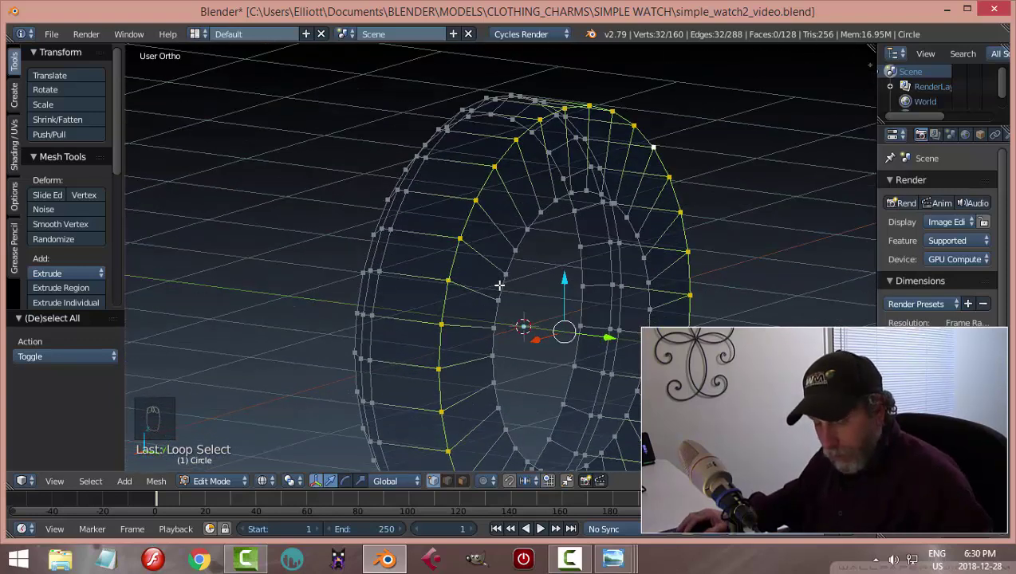
{"action": "key", "text": "a"}
{"action": "right_click", "coordinate": [551, 206], "text": "alt"}
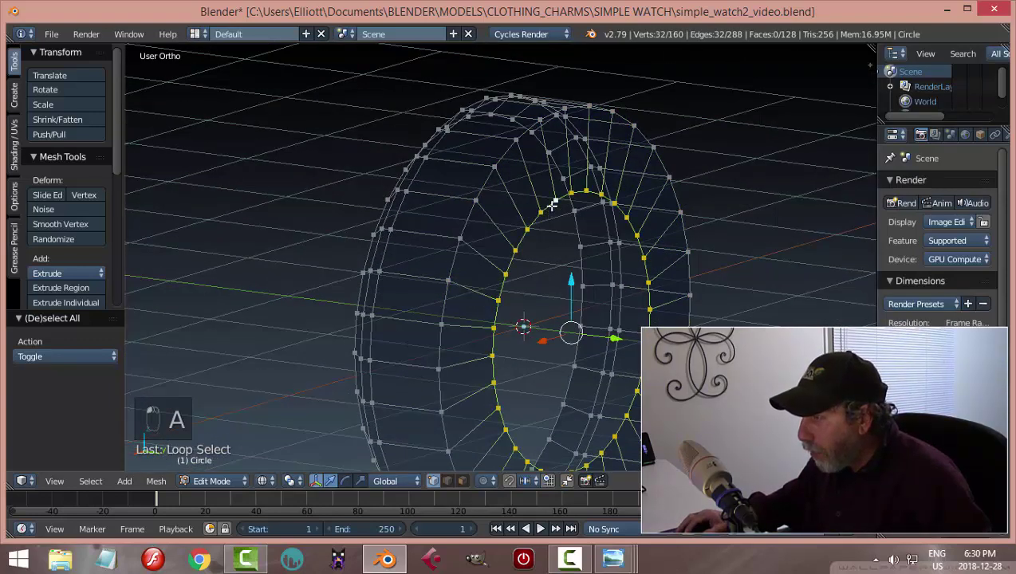
{"action": "key", "text": "ctrl+KP_1"}
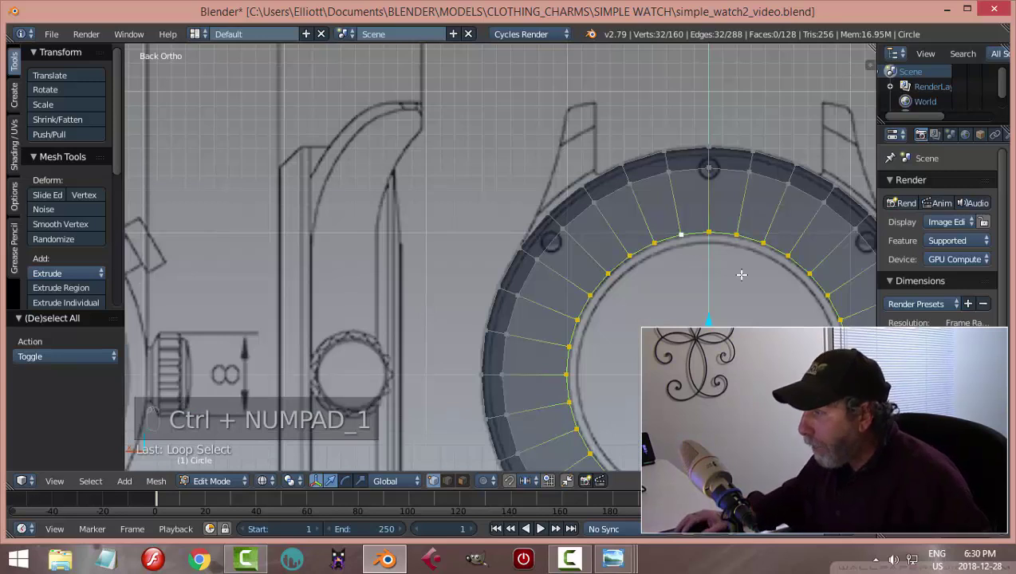
{"action": "scroll", "coordinate": [518, 215], "scroll_direction": "down", "scroll_amount": 2}
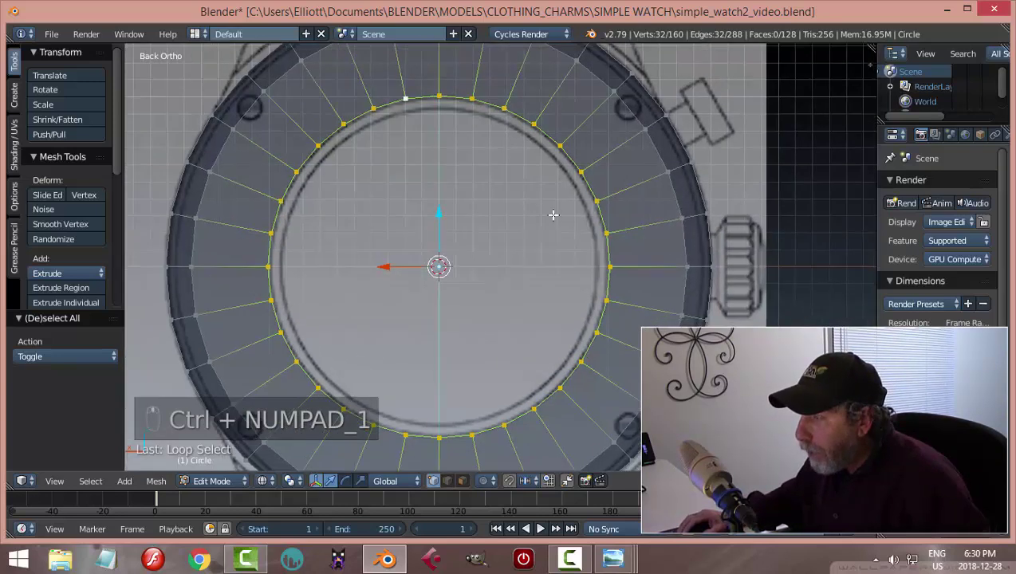
{"action": "scroll", "coordinate": [553, 215], "scroll_direction": "up", "scroll_amount": 3, "text": "ctrl"}
{"action": "key", "text": "KP_3"}
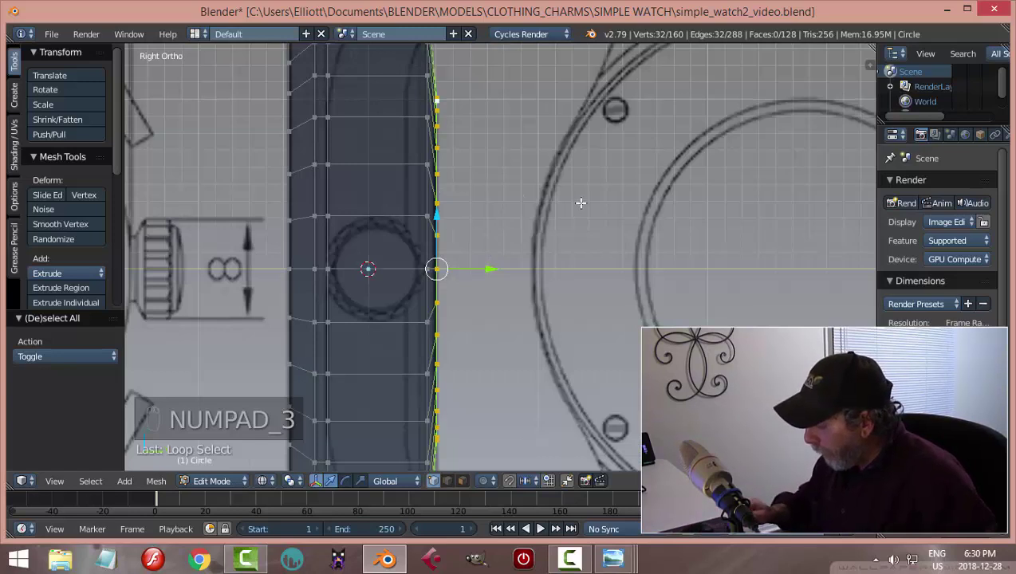
Examine the case back's innermost loop against the back-view drawing and from an angle in both wireframe and solid shading
{"action": "key", "text": "ctrl+KP_1"}
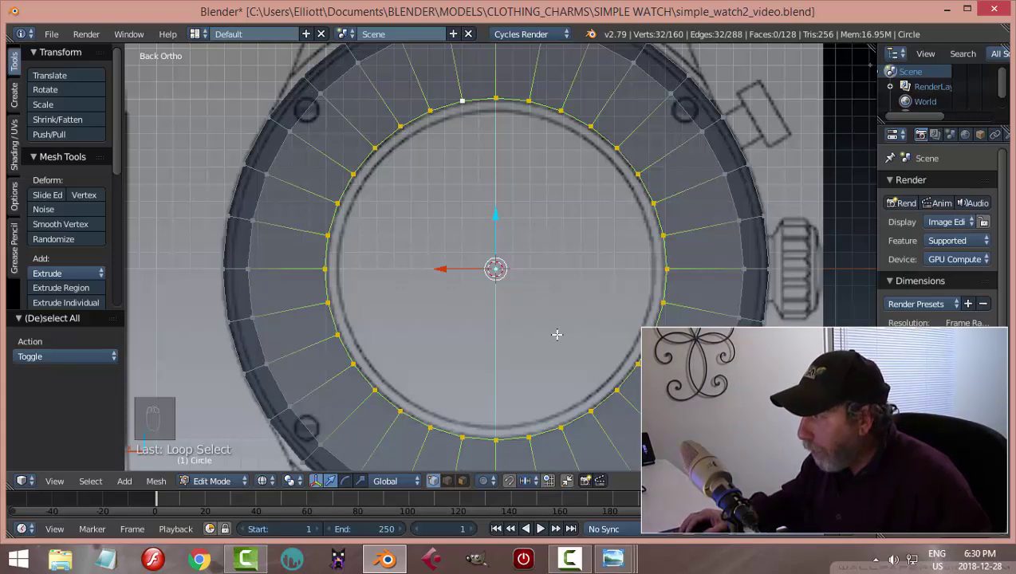
{"action": "key", "text": "z"}
{"action": "mouse_move", "coordinate": [556, 334]}
{"action": "middle_mouse_down"}
{"action": "mouse_move", "coordinate": [542, 296]}
{"action": "mouse_move", "coordinate": [559, 203]}
{"action": "middle_mouse_up"}
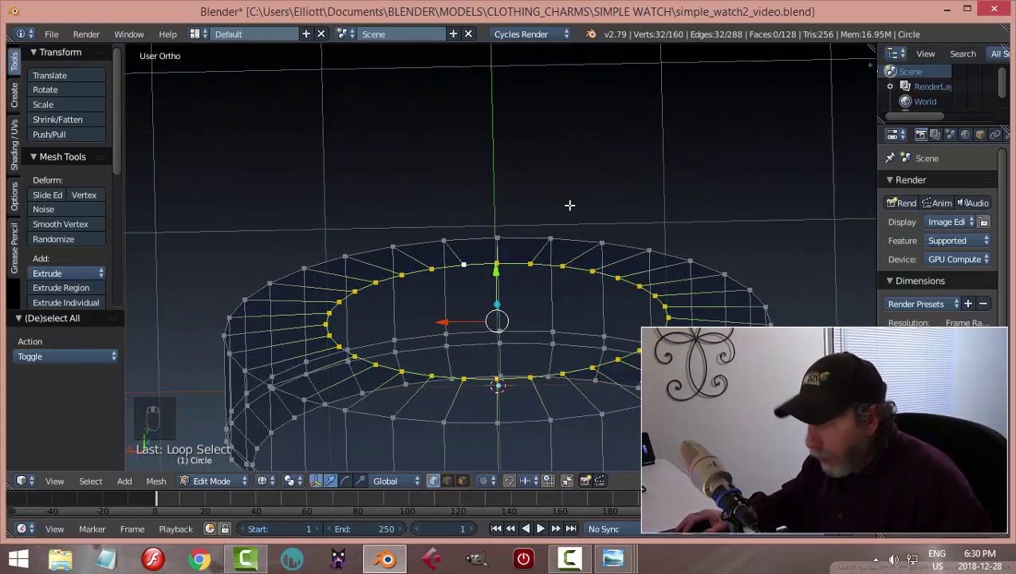
{"action": "key", "text": "z"}
{"action": "left_click", "coordinate": [570, 293]}
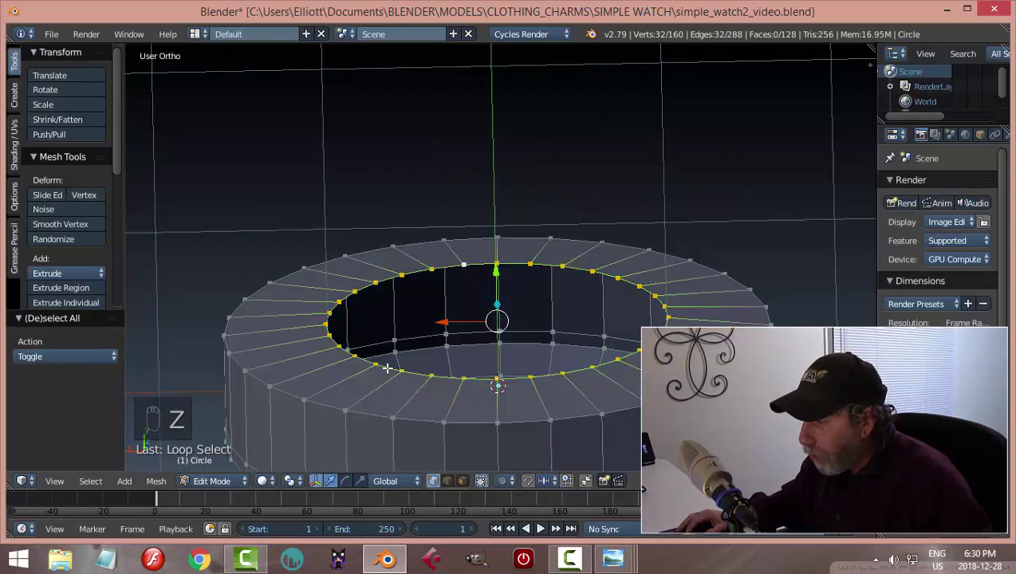
{"action": "left_click", "coordinate": [271, 483]}
{"action": "left_click", "coordinate": [295, 446]}
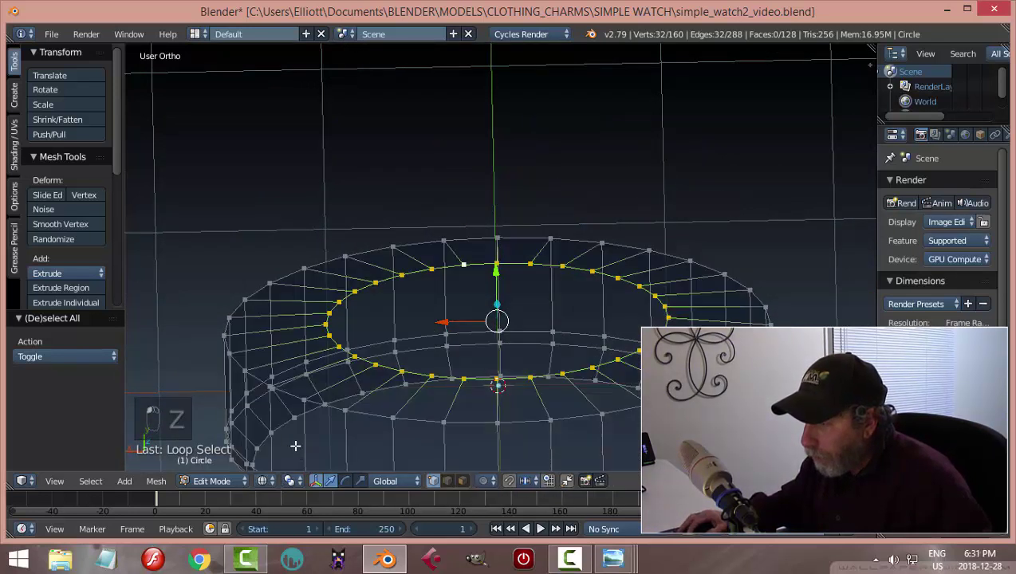
{"action": "left_click", "coordinate": [265, 483]}
{"action": "left_click", "coordinate": [279, 444]}
{"action": "mouse_move", "coordinate": [629, 315]}
{"action": "middle_mouse_down", "text": "shift"}
{"action": "mouse_move", "coordinate": [541, 303]}
{"action": "mouse_move", "coordinate": [529, 334]}
{"action": "mouse_move", "coordinate": [542, 330]}
{"action": "middle_mouse_up", "text": "shift"}
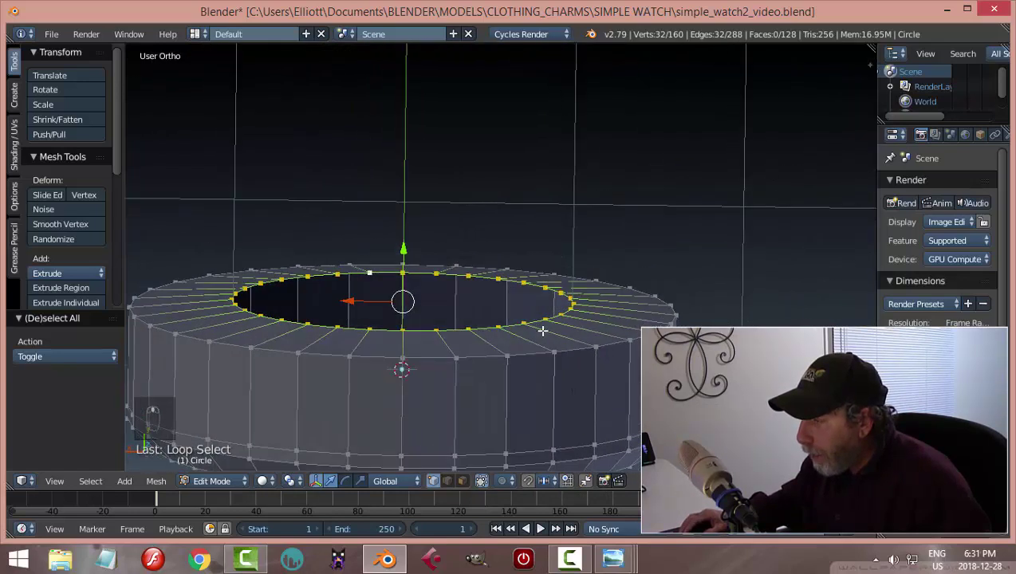
Extrude the innermost rear loop and move it -0.022 along Y, into the case
{"action": "key", "text": "e"}
{"action": "right_click", "coordinate": [443, 326]}
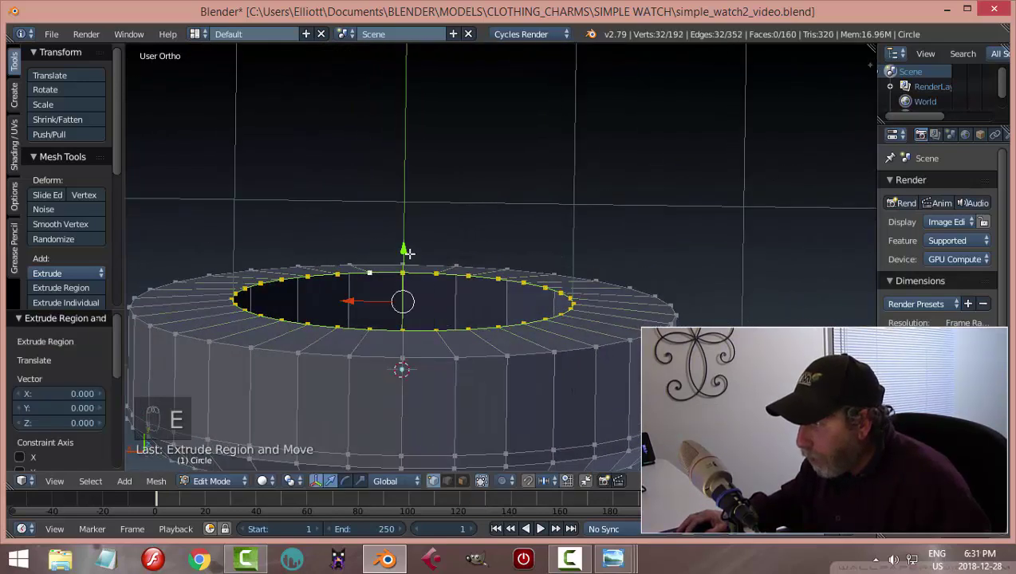
{"action": "left_click_drag", "start_coordinate": [405, 250], "coordinate": [409, 255]}
{"action": "middle_click_drag", "start_coordinate": [599, 316], "coordinate": [595, 320]}
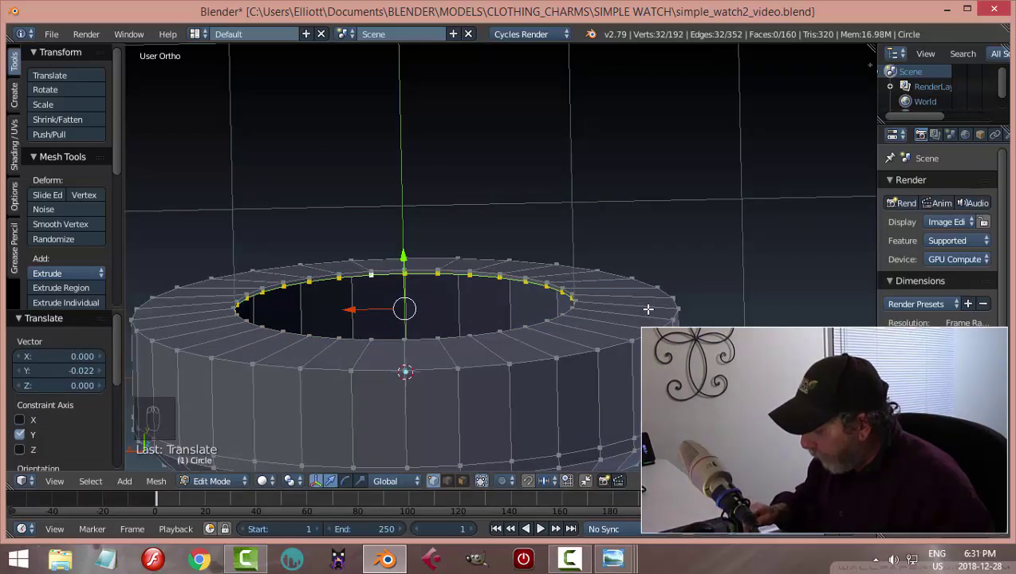
Extrude the recessed loop in back view and scale it to 0.926, matching the inner line of the drawing's central circle
{"action": "key", "text": "ctrl+KP_1"}
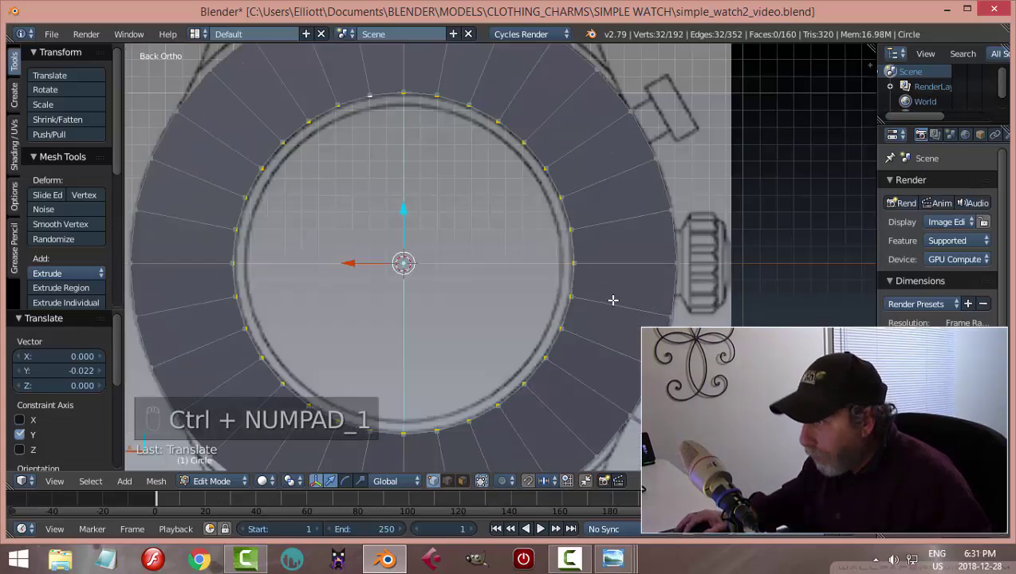
{"action": "key", "text": "e"}
{"action": "key", "text": "s"}
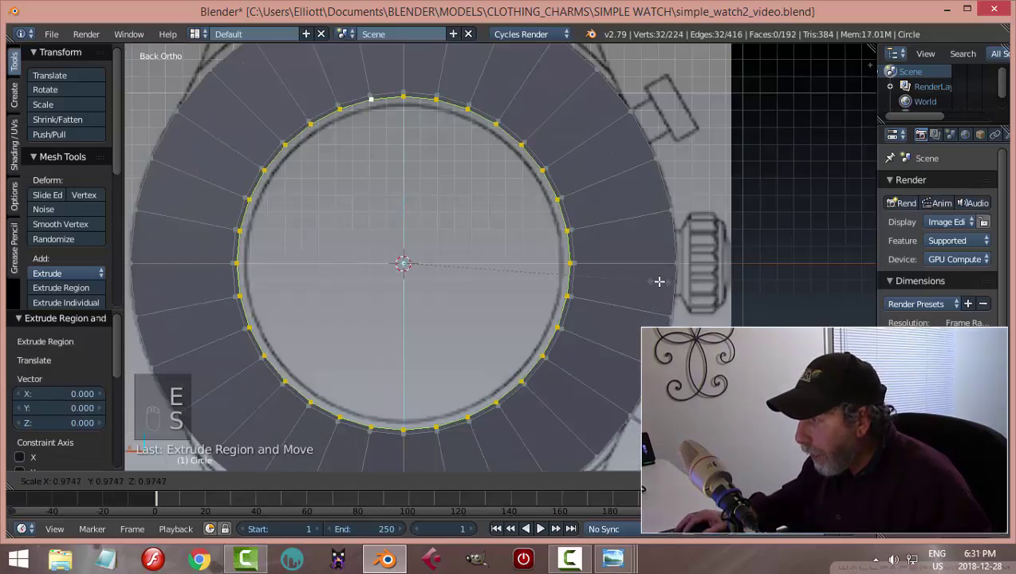
{"action": "left_click", "coordinate": [647, 281]}
{"action": "middle_click_drag", "start_coordinate": [551, 404], "coordinate": [592, 288]}
{"action": "key", "text": "ctrl+KP_1"}
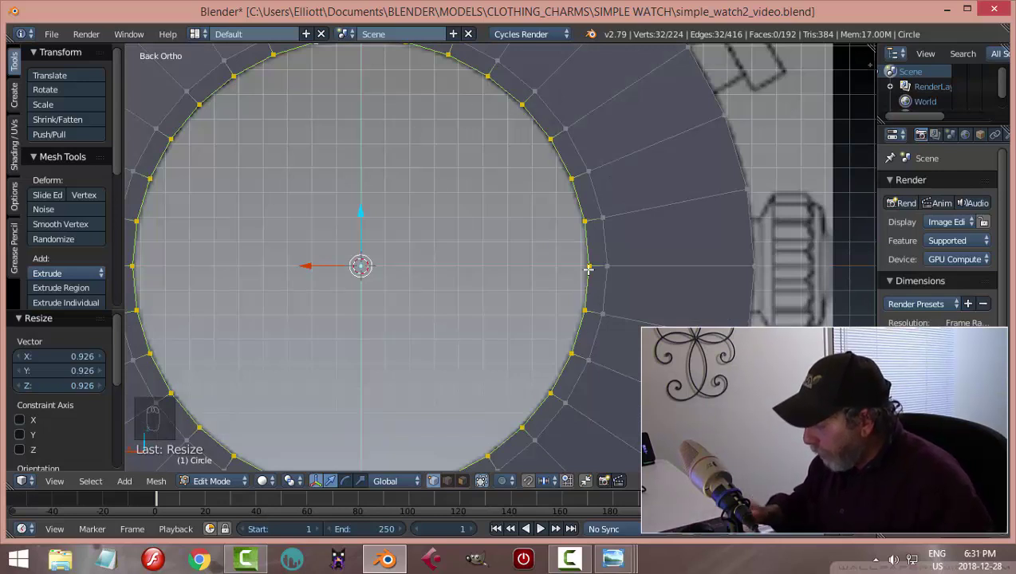
Extrude the inner loop outward from the case back, moving it 0.042 along Y and adjusting it by -0.003
{"action": "middle_click_drag", "start_coordinate": [558, 302], "coordinate": [548, 189]}
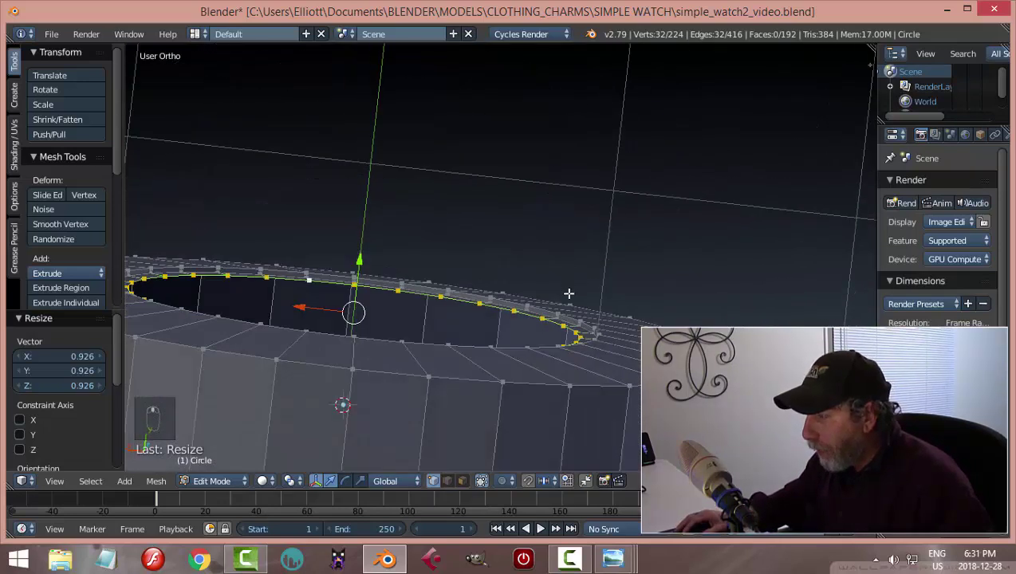
{"action": "key", "text": "e"}
{"action": "right_click", "coordinate": [516, 301]}
{"action": "key", "text": "e"}
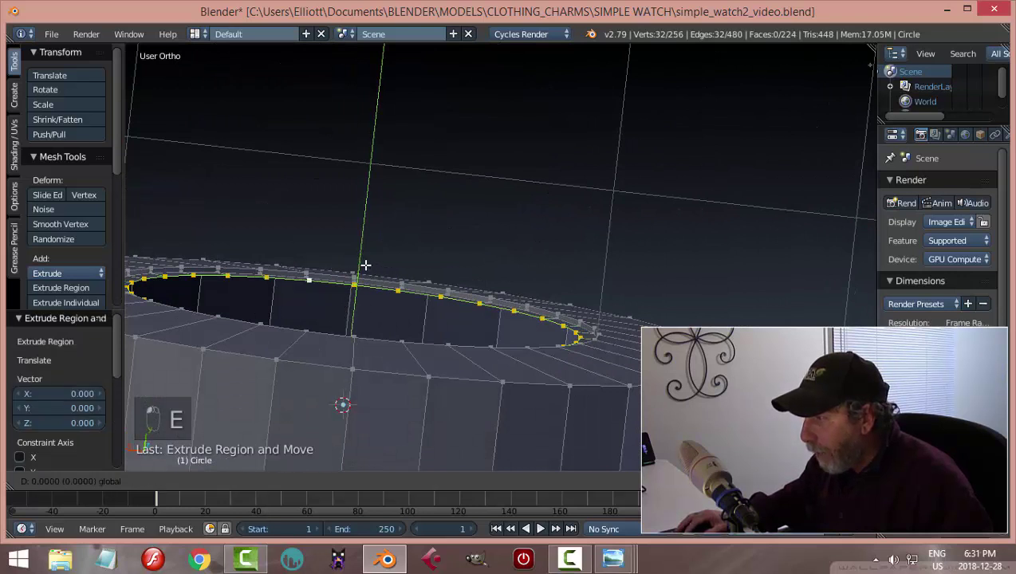
{"action": "left_click_drag", "start_coordinate": [366, 262], "coordinate": [364, 254]}
{"action": "middle_click_drag", "start_coordinate": [563, 348], "coordinate": [555, 336]}
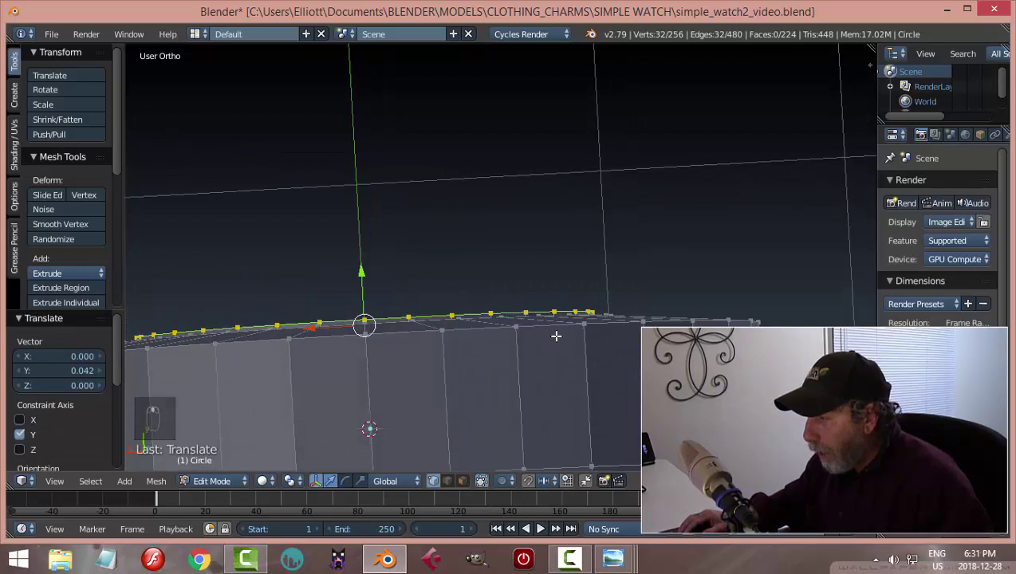
{"action": "left_click_drag", "start_coordinate": [364, 273], "coordinate": [363, 276]}
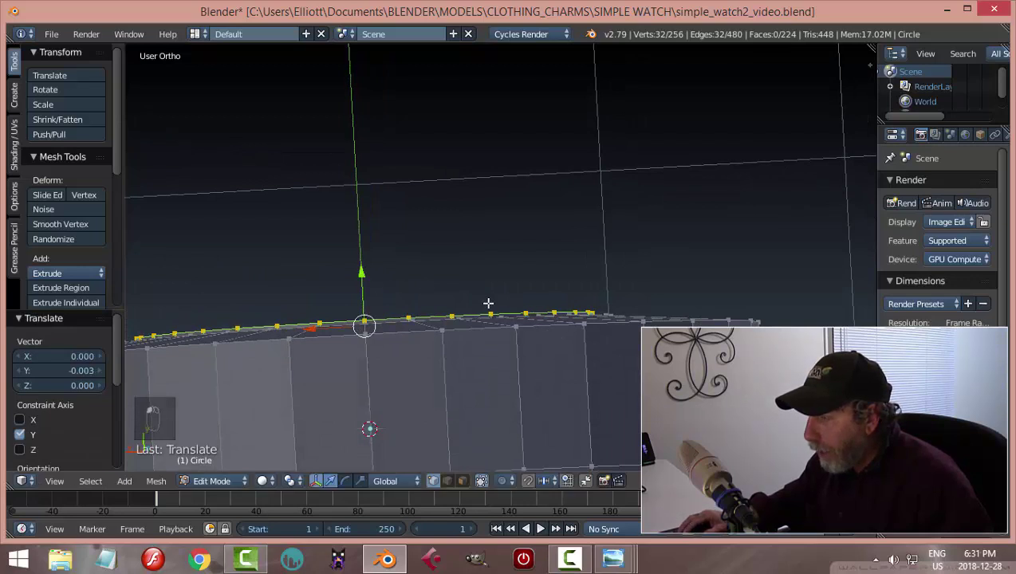
Extrude the raised inner loop of the case back again and scale it inward to 0.968
{"action": "middle_click_drag", "start_coordinate": [487, 302], "coordinate": [587, 295]}
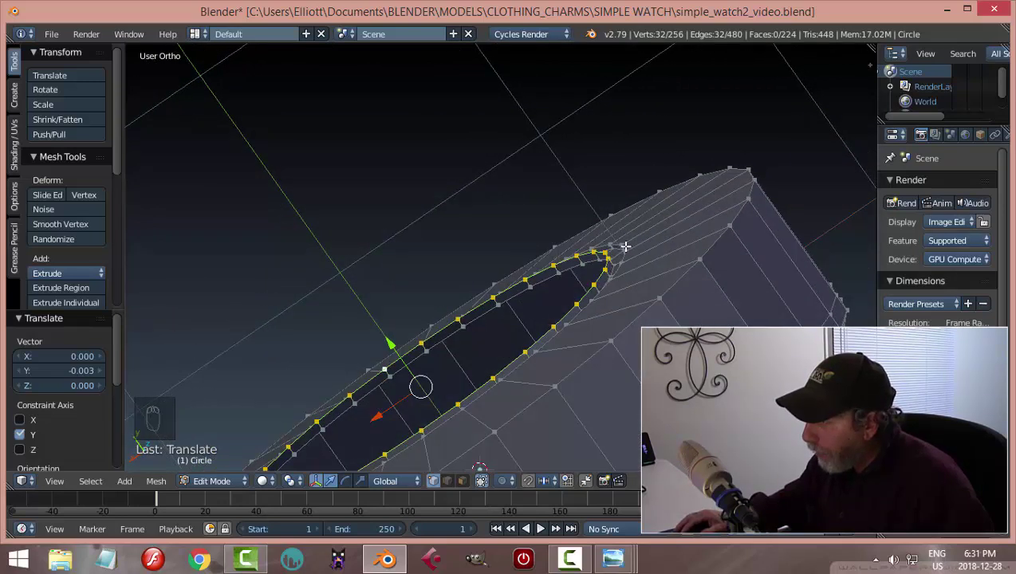
{"action": "middle_click_drag", "start_coordinate": [645, 285], "coordinate": [676, 365]}
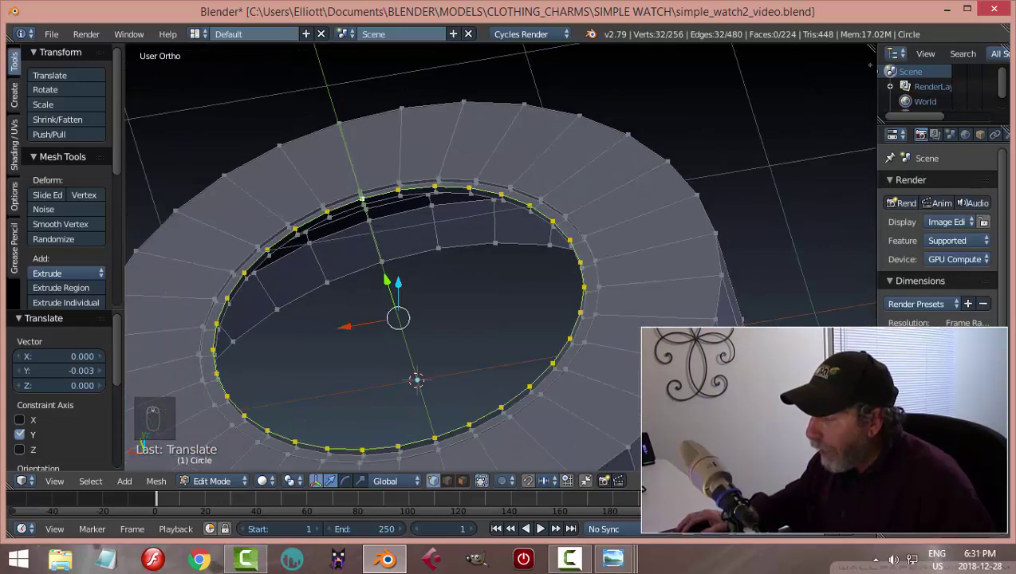
{"action": "key", "text": "e"}
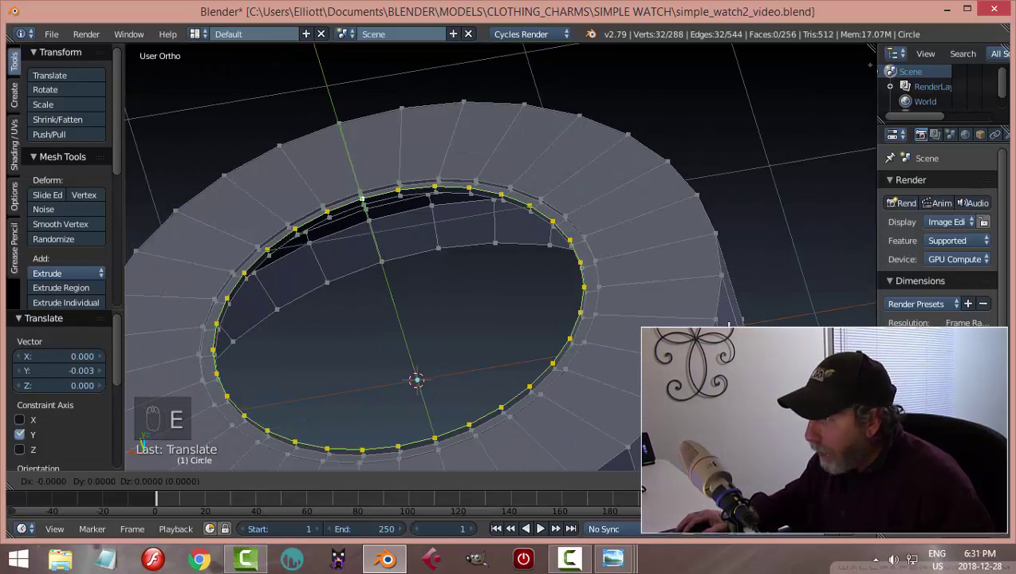
{"action": "key", "text": "s"}
{"action": "key", "text": "Return"}
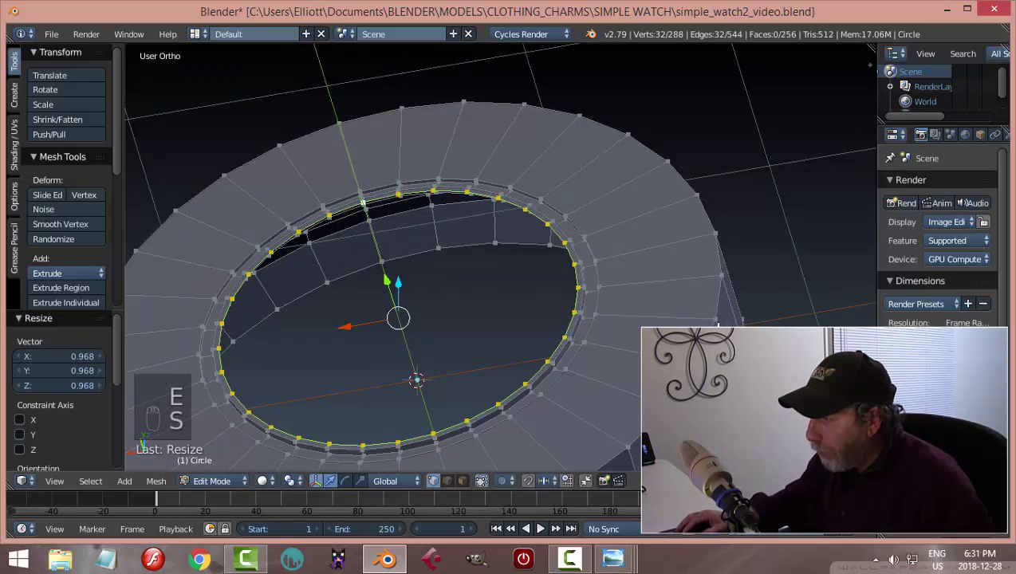
Close the case back by extruding and scaling a small inner ring, extruding that ring again and merging it at center
{"action": "key", "text": "e"}
{"action": "key", "text": "s"}
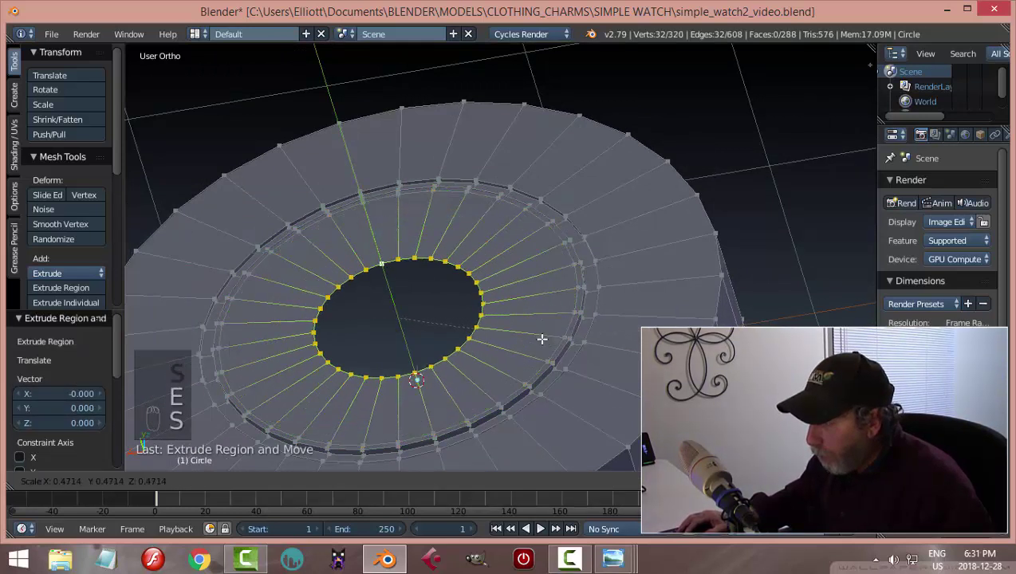
{"action": "left_click", "coordinate": [516, 343]}
{"action": "key", "text": "e"}
{"action": "right_click", "coordinate": [622, 342]}
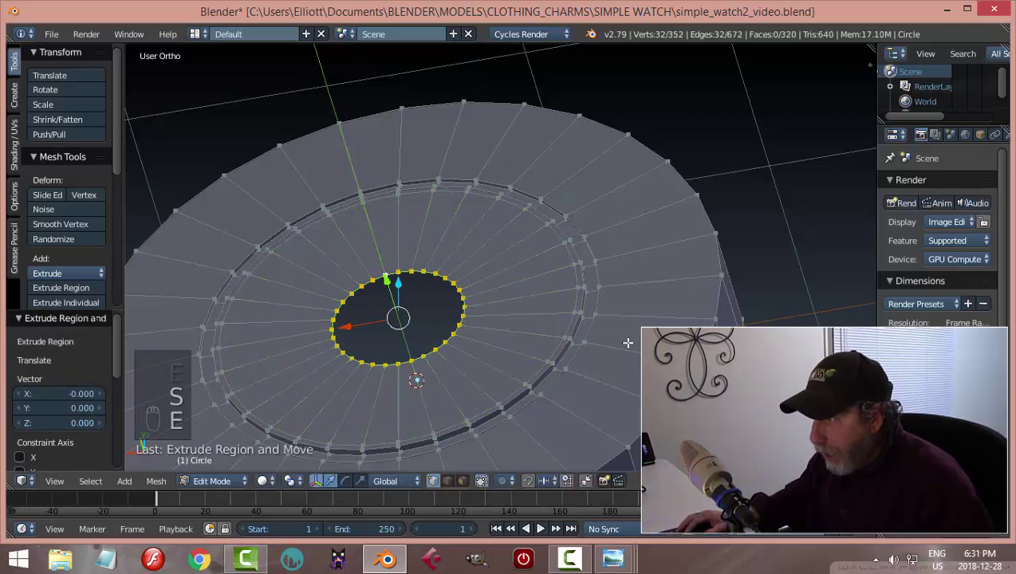
{"action": "key", "text": "alt+m"}
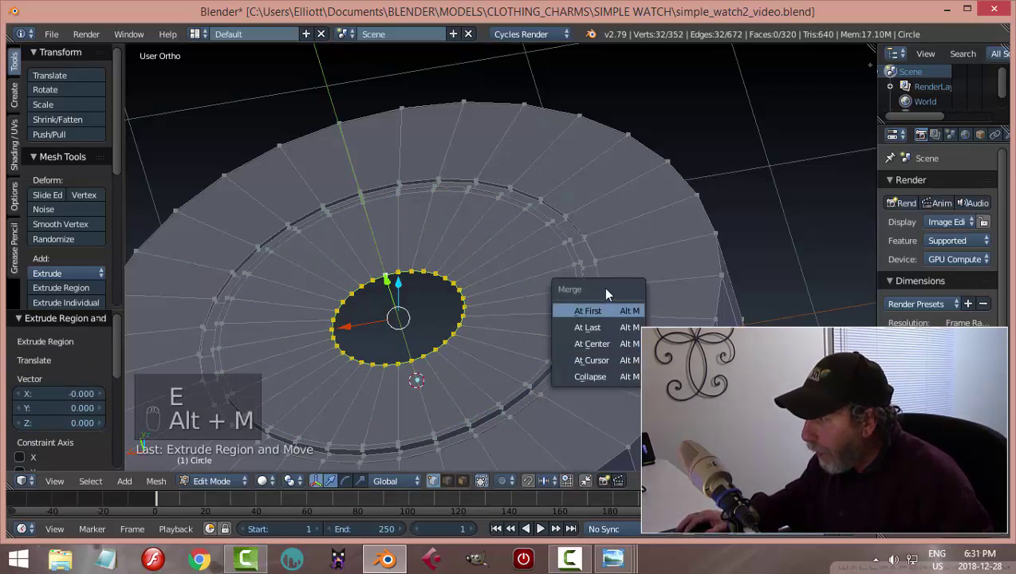
{"action": "left_click", "coordinate": [606, 341]}
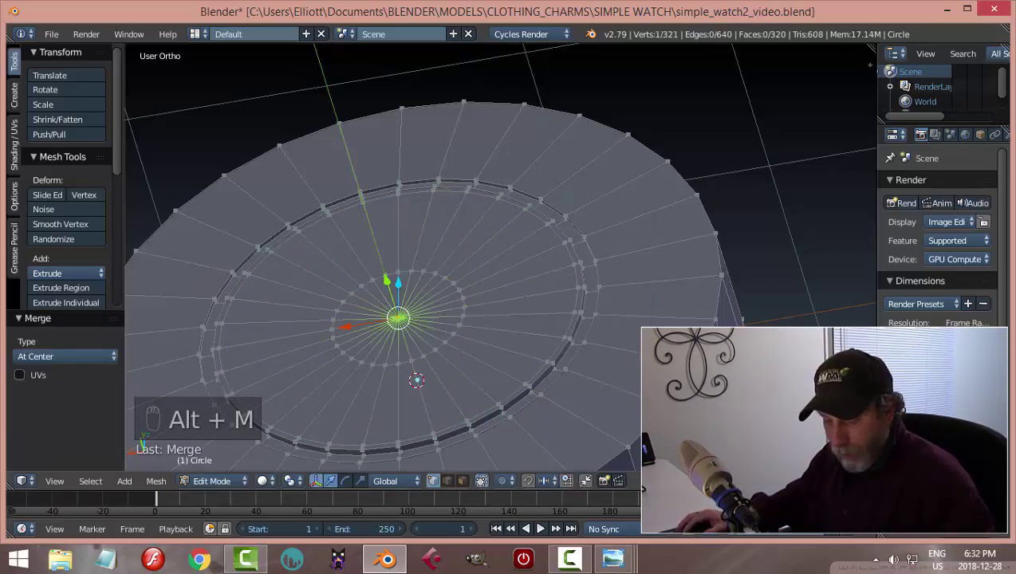
Deselect the mesh, return to Object Mode and enable Ambient Occlusion shading in the viewport to bring out the case back groove
{"action": "key", "text": "a"}
{"action": "key", "text": "Tab"}
{"action": "left_click", "coordinate": [540, 336]}
{"action": "middle_click_drag", "start_coordinate": [605, 263], "coordinate": [580, 295]}
{"action": "scroll", "coordinate": [565, 272], "scroll_direction": "up", "scroll_amount": 5}
{"action": "key", "text": "n"}
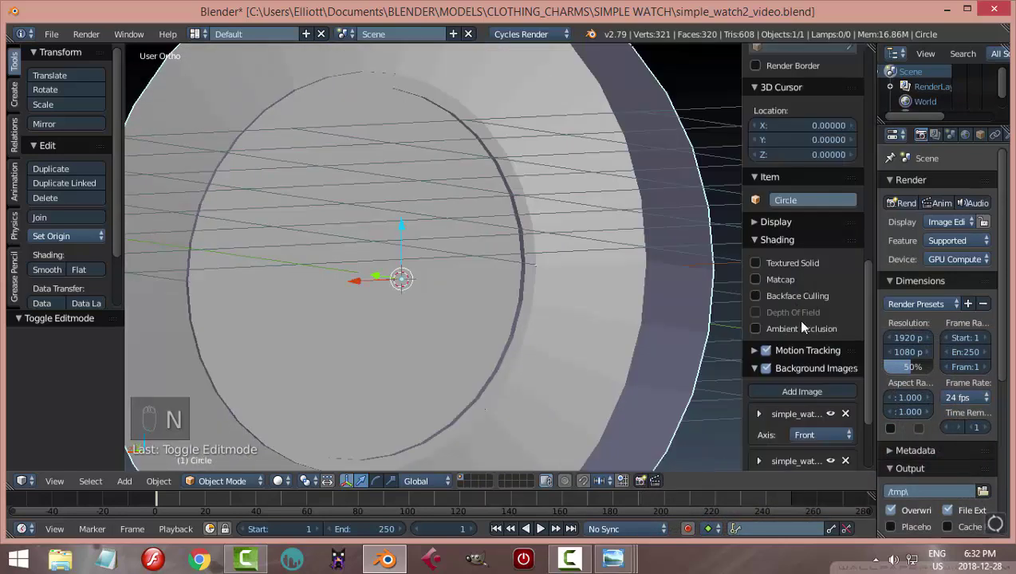
{"action": "left_click", "coordinate": [753, 239]}
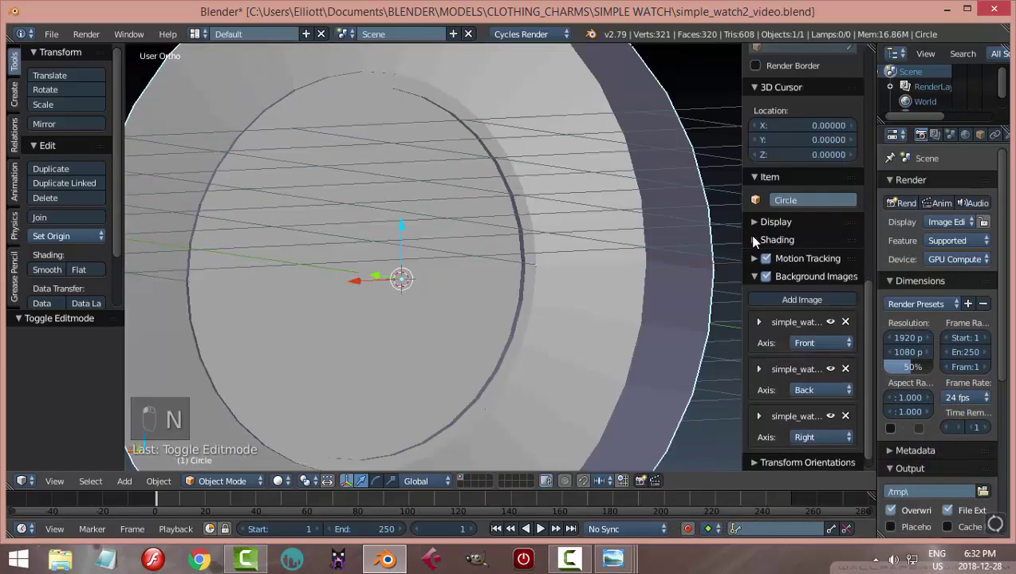
{"action": "left_click", "coordinate": [752, 240]}
{"action": "left_click", "coordinate": [797, 330]}
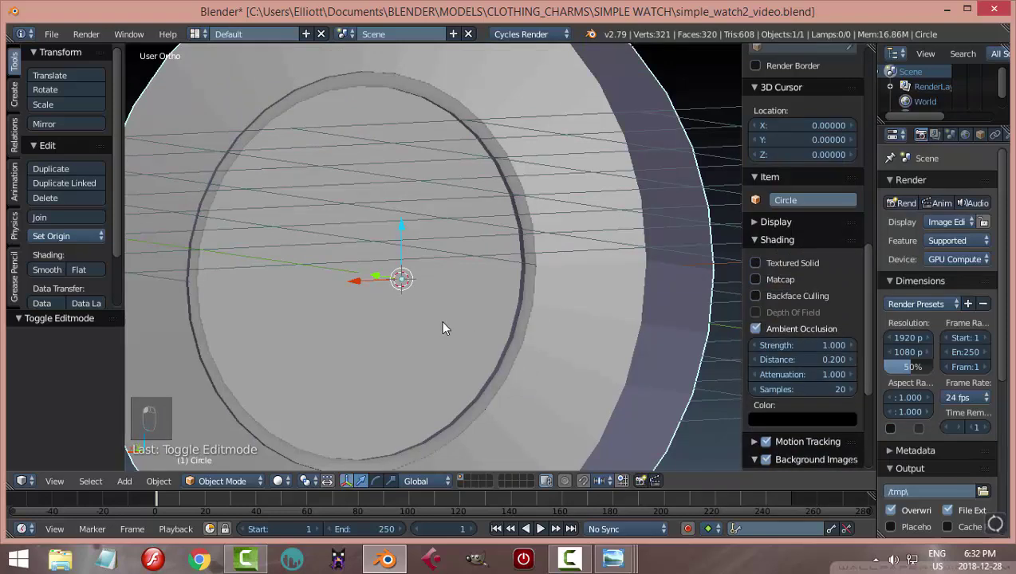
Turn off the viewport's Grid Floor display and hide the view properties sidebar
{"action": "middle_click_drag", "start_coordinate": [444, 329], "coordinate": [535, 314]}
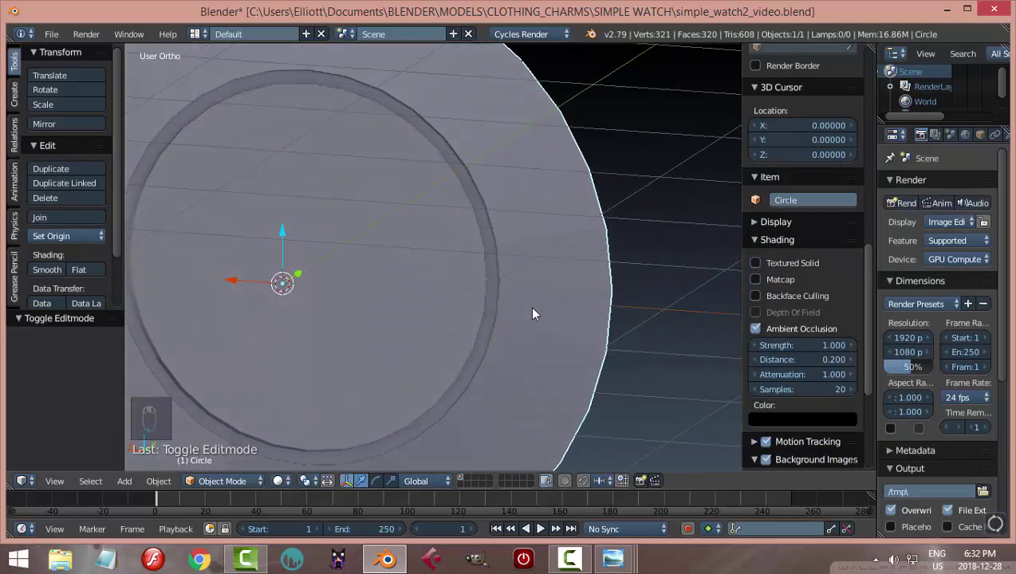
{"action": "scroll", "coordinate": [532, 313], "scroll_direction": "down", "scroll_amount": 4}
{"action": "middle_click_drag", "start_coordinate": [565, 243], "coordinate": [263, 303]}
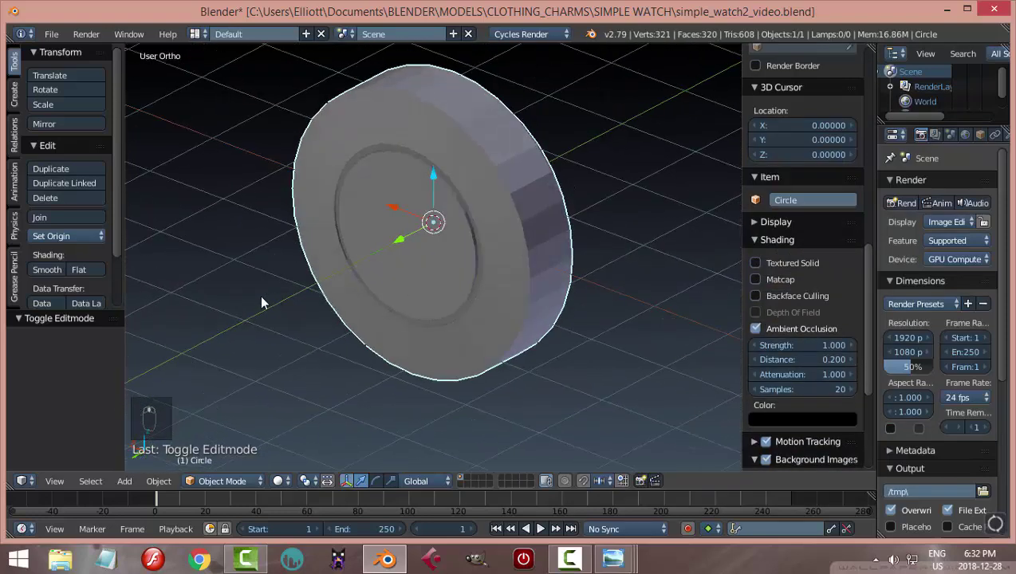
{"action": "left_click", "coordinate": [752, 241]}
{"action": "left_click", "coordinate": [750, 220]}
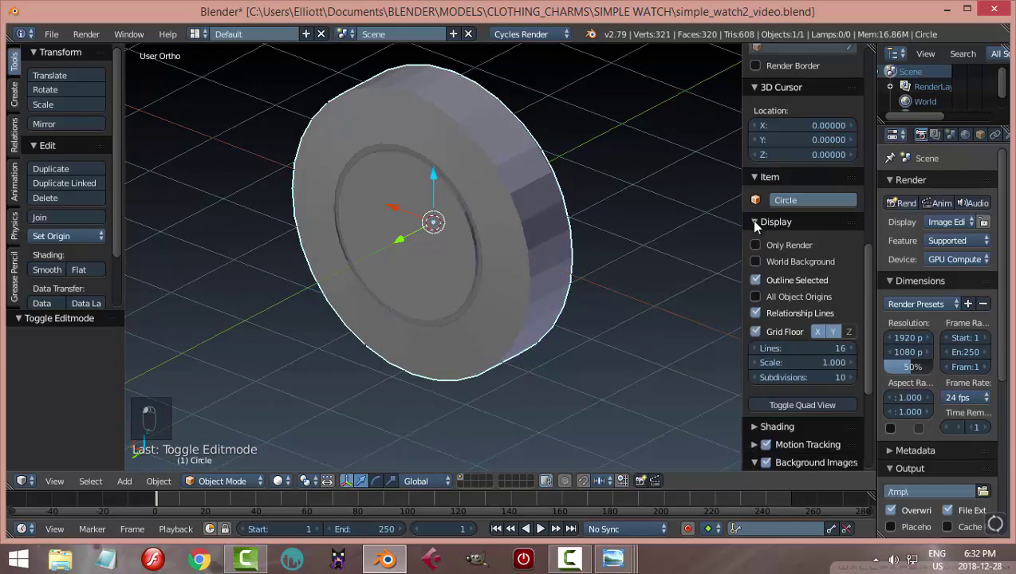
{"action": "left_click", "coordinate": [780, 336]}
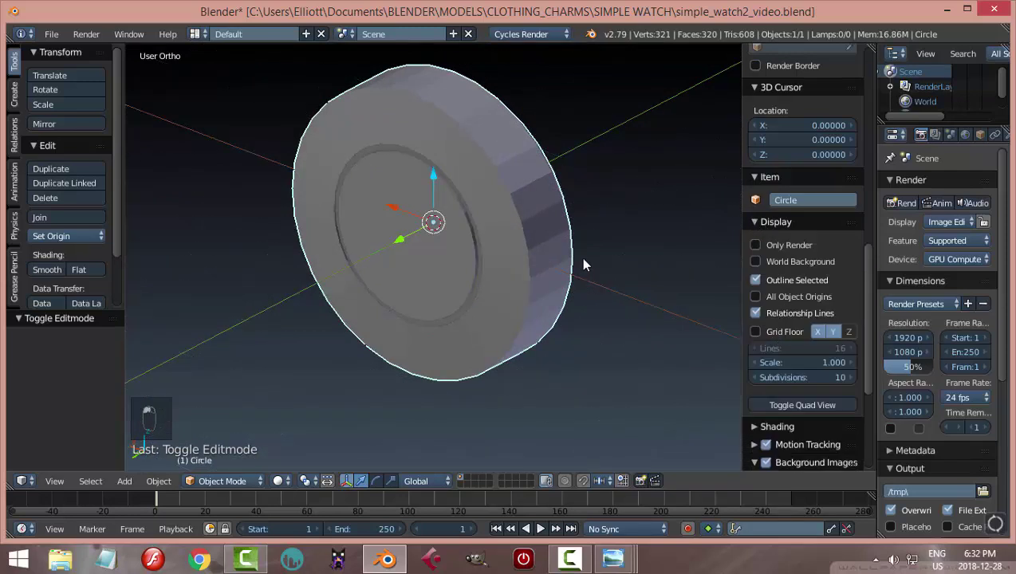
{"action": "middle_click_drag", "start_coordinate": [581, 256], "coordinate": [610, 203]}
{"action": "key", "text": "n"}
Inspect the case from the front side, compare its bezel edges with the front drawing in wireframe, and enter Edit Mode
{"action": "middle_click_drag", "start_coordinate": [589, 266], "coordinate": [556, 283]}
{"action": "scroll", "coordinate": [562, 273], "scroll_direction": "down", "scroll_amount": 3}
{"action": "scroll", "coordinate": [525, 341], "scroll_direction": "up", "scroll_amount": 3}
{"action": "middle_click_drag", "start_coordinate": [524, 342], "coordinate": [539, 229]}
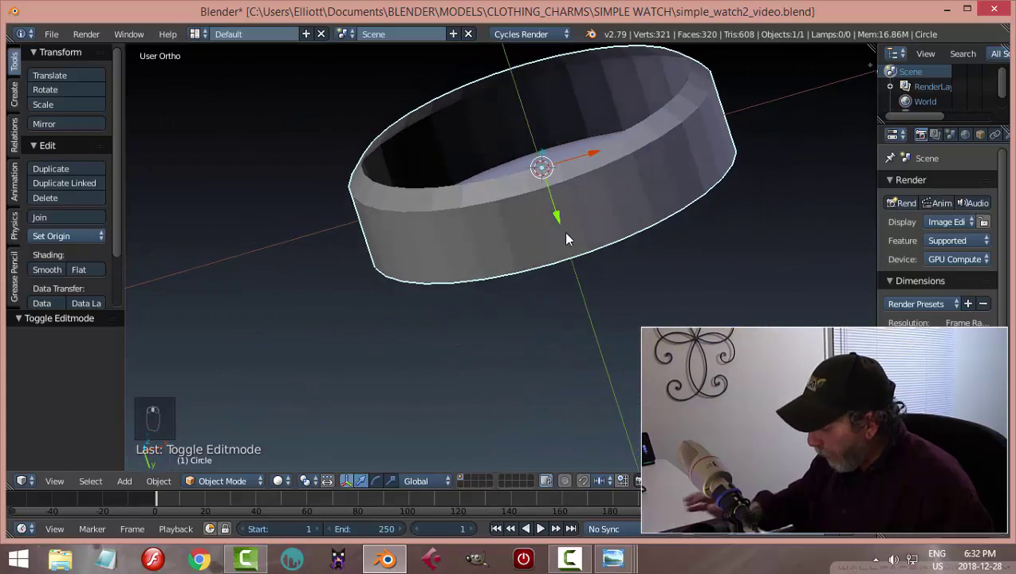
{"action": "key", "text": "KP_1"}
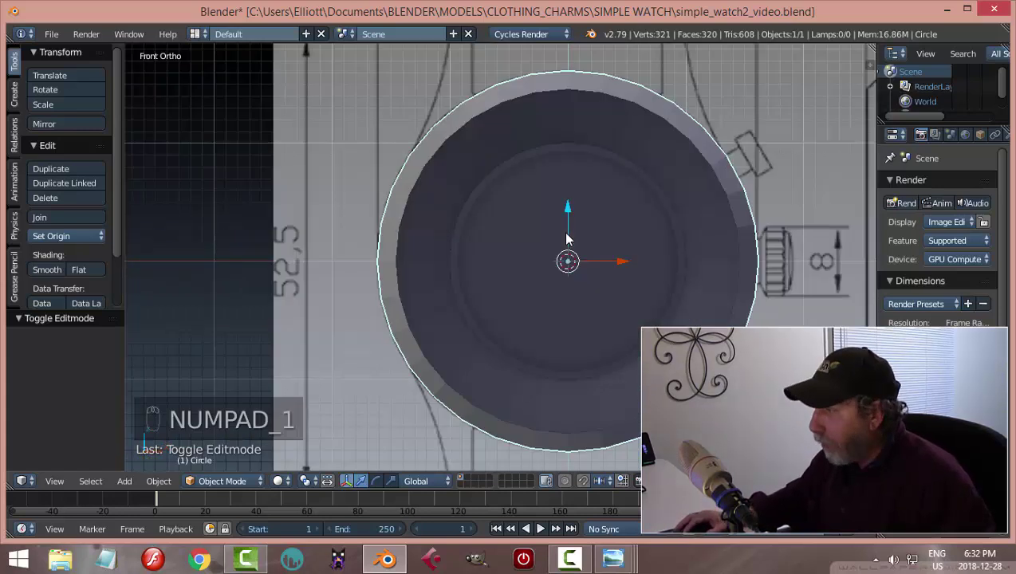
{"action": "key", "text": "z"}
{"action": "left_click", "coordinate": [643, 232]}
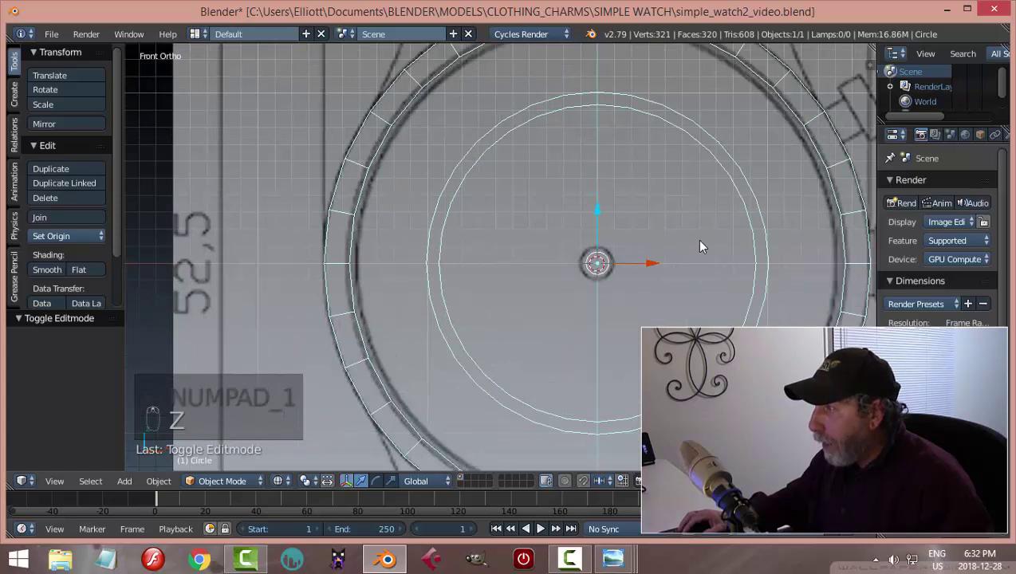
{"action": "scroll", "coordinate": [696, 239], "scroll_direction": "down", "scroll_amount": 3}
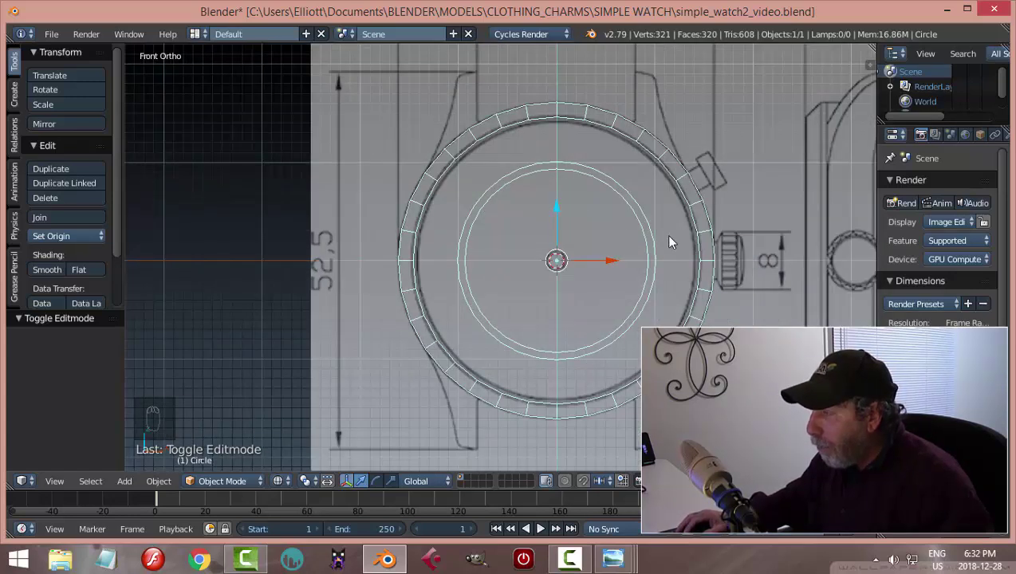
{"action": "scroll", "coordinate": [544, 242], "scroll_direction": "up", "scroll_amount": 6}
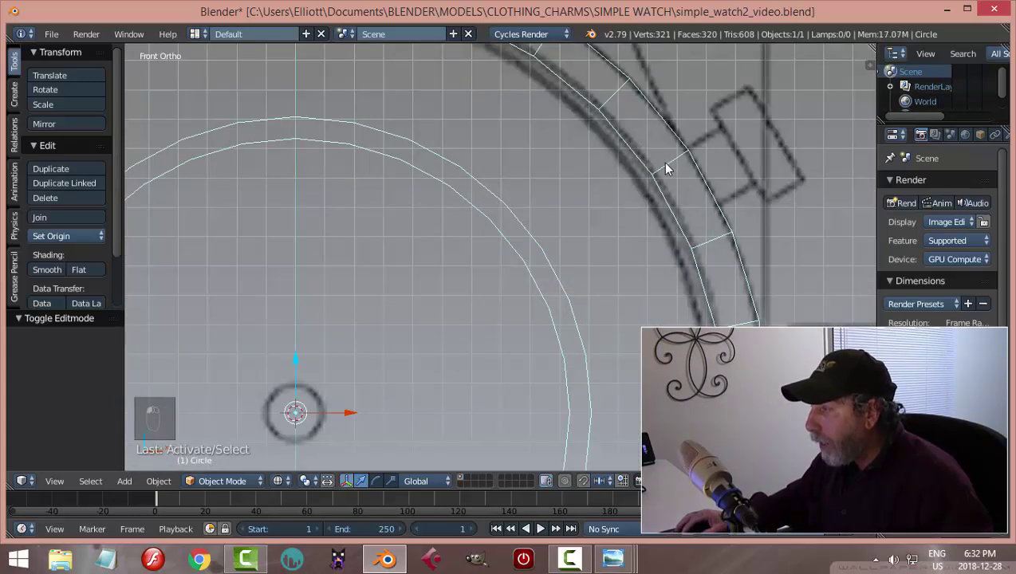
{"action": "key", "text": "Tab"}
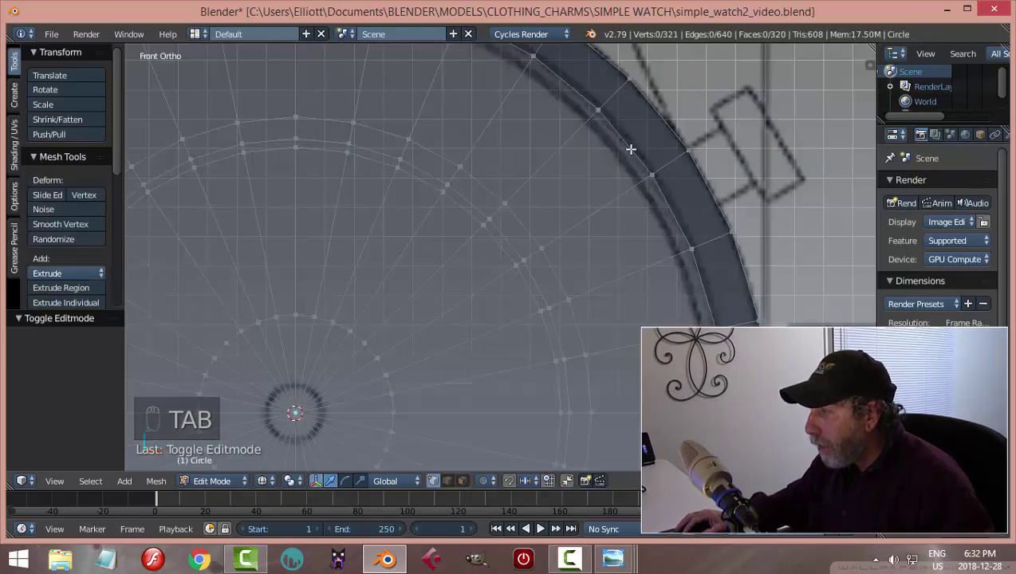
Extrude the bezel's inner edge loop in solid shading and move the new loop 0.030 along the Y axis
{"action": "left_click", "coordinate": [630, 149], "text": "alt"}
{"action": "scroll", "coordinate": [630, 159], "scroll_direction": "down", "scroll_amount": 2}
{"action": "scroll", "coordinate": [622, 193], "scroll_direction": "up", "scroll_amount": 2}
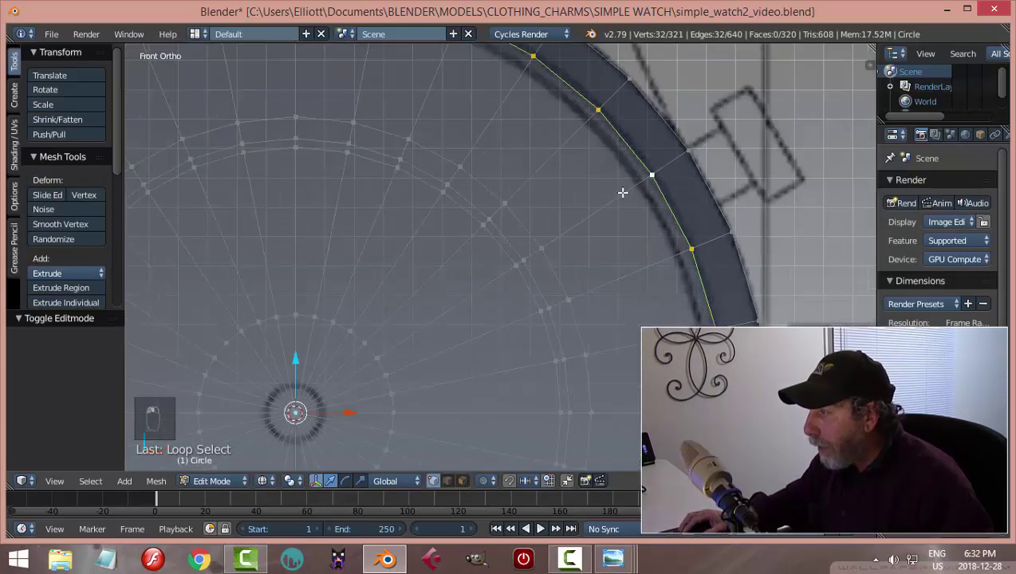
{"action": "scroll", "coordinate": [622, 192], "scroll_direction": "up", "scroll_amount": 1}
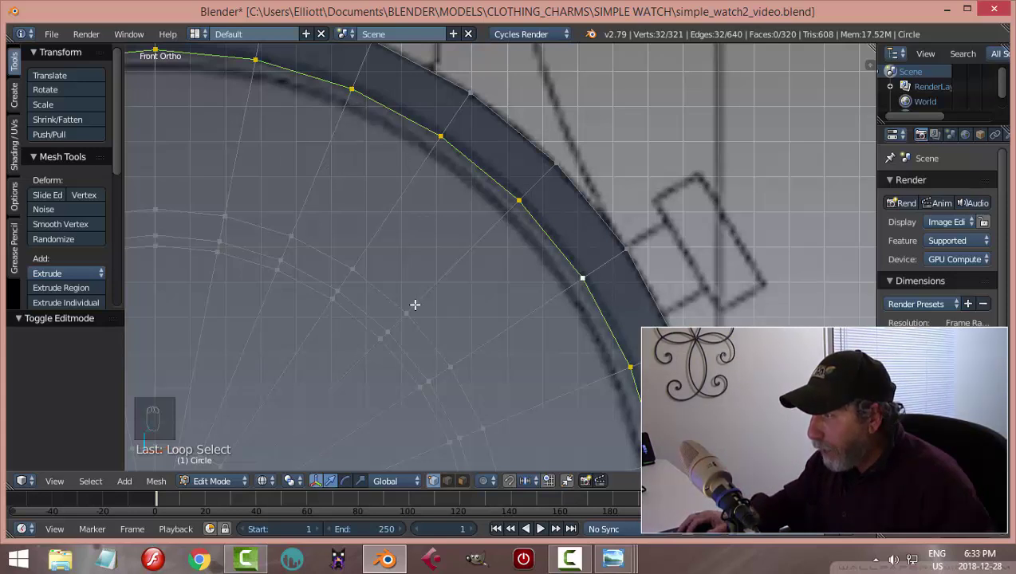
{"action": "scroll", "coordinate": [478, 368], "scroll_direction": "down", "scroll_amount": 5}
{"action": "middle_click_drag", "start_coordinate": [454, 301], "coordinate": [572, 251]}
{"action": "key", "text": "z"}
{"action": "left_click", "coordinate": [638, 305]}
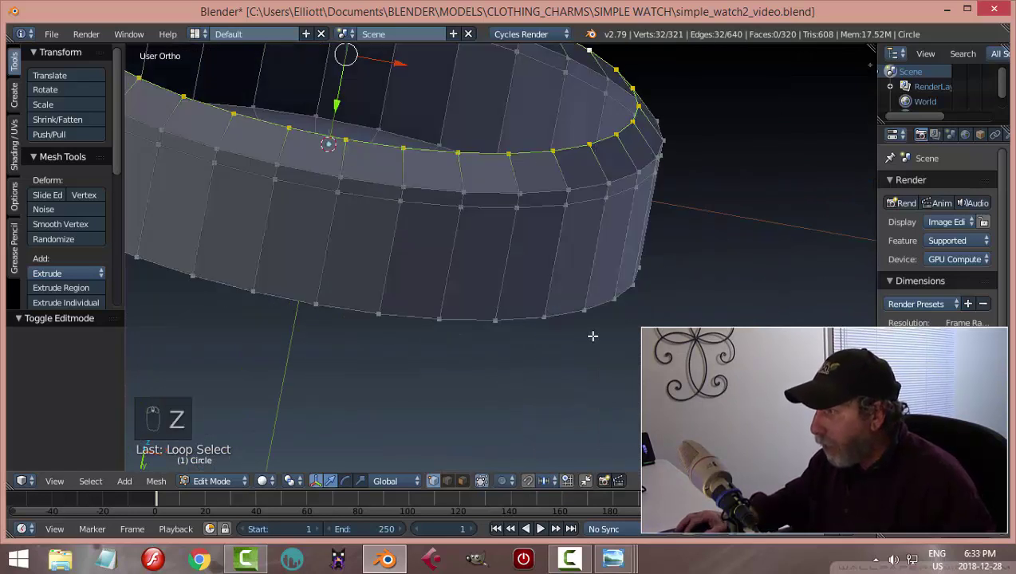
{"action": "mouse_move", "coordinate": [596, 303]}
{"action": "middle_mouse_down"}
{"action": "mouse_move", "coordinate": [602, 325]}
{"action": "mouse_move", "coordinate": [585, 311]}
{"action": "middle_mouse_up"}
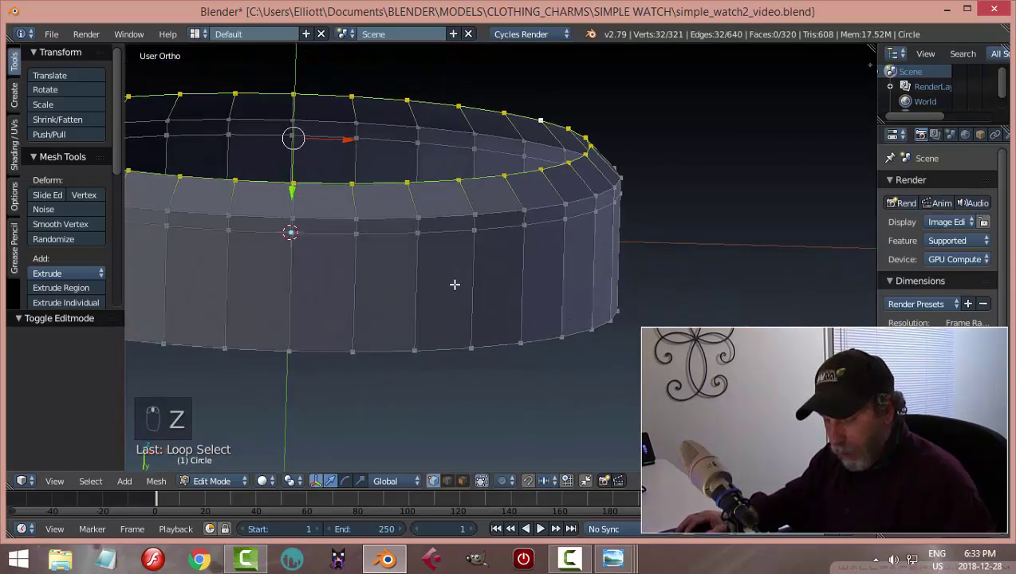
{"action": "key", "text": "e"}
{"action": "right_click", "coordinate": [333, 245]}
{"action": "key", "text": "g"}
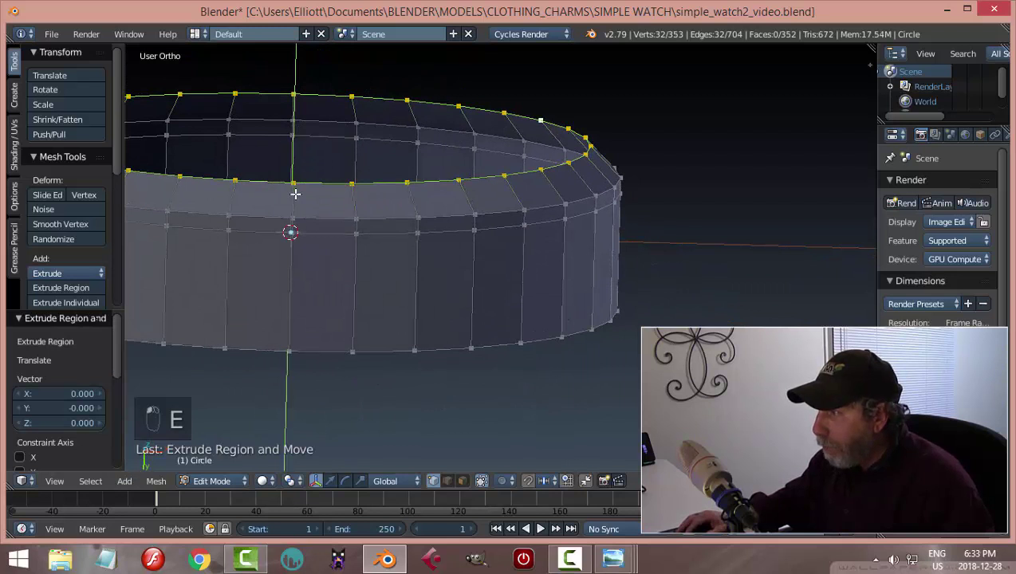
{"action": "key", "text": "z"}
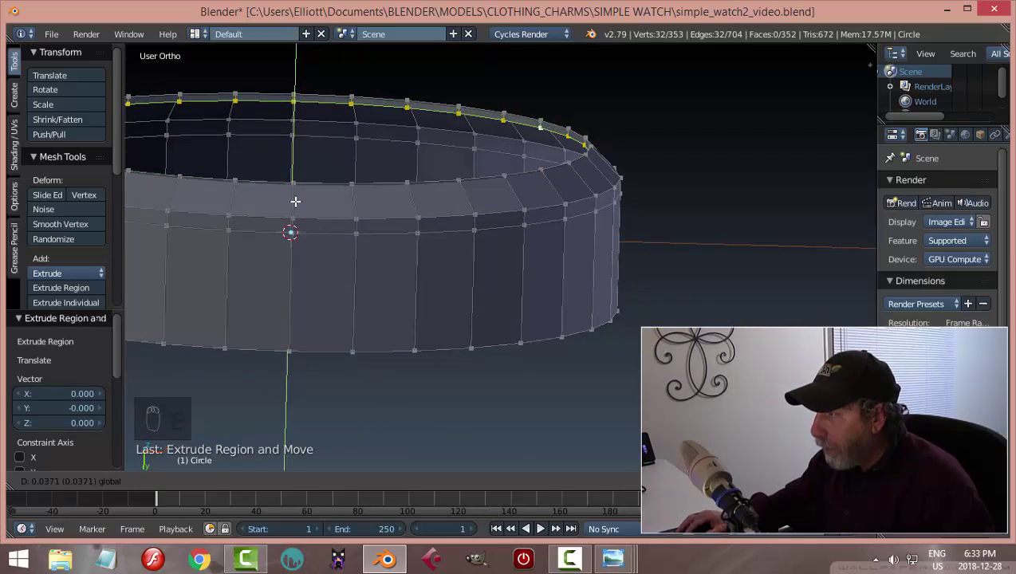
{"action": "key", "text": "y"}
{"action": "left_click", "coordinate": [503, 200]}
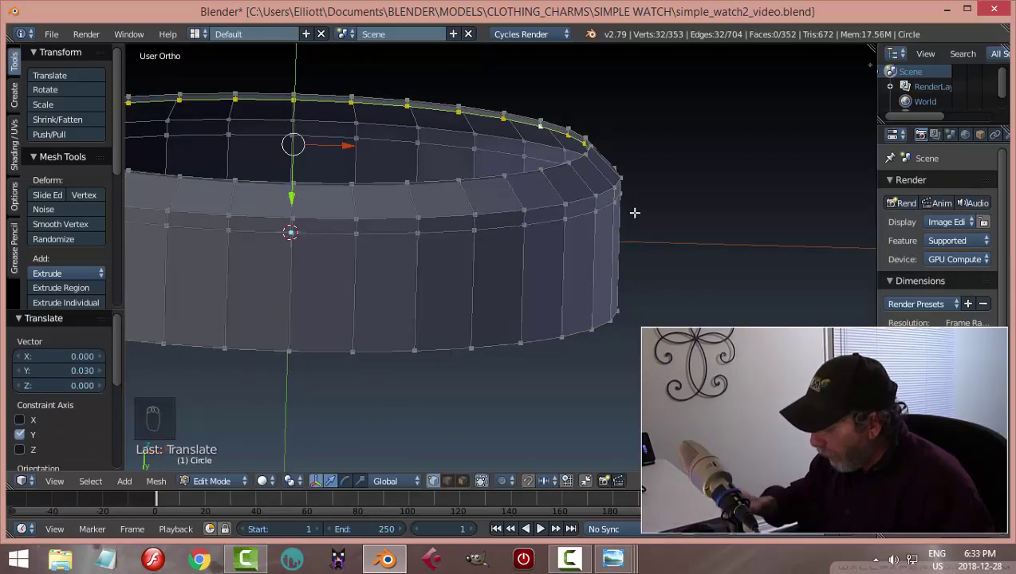
Extrude the selected inner loop again in front wireframe view, scale it to 0.966 to meet the drawing's inner circle, and restore solid shading
{"action": "key", "text": "KP_1"}
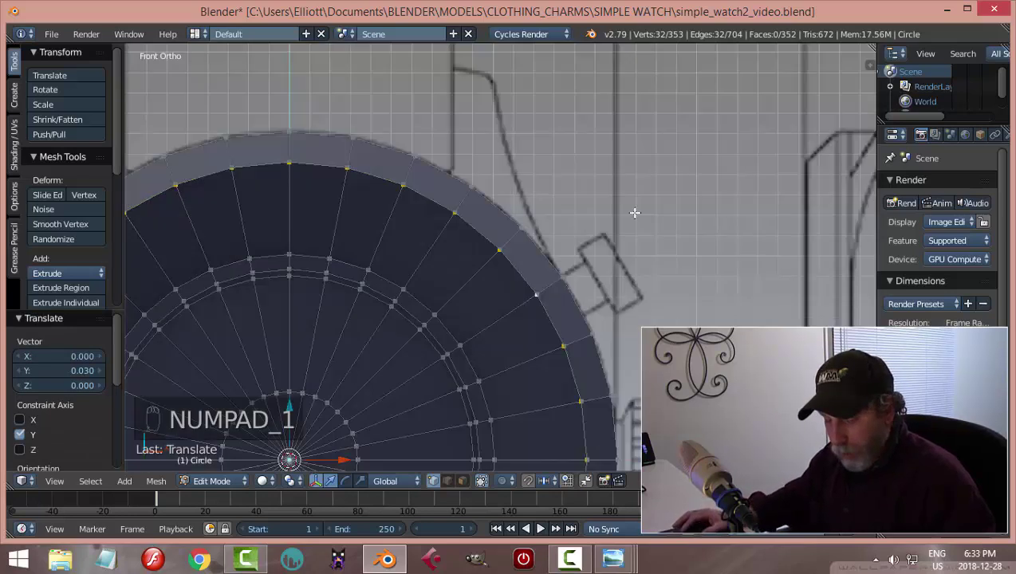
{"action": "key", "text": "z"}
{"action": "left_click", "coordinate": [715, 212]}
{"action": "key", "text": "e"}
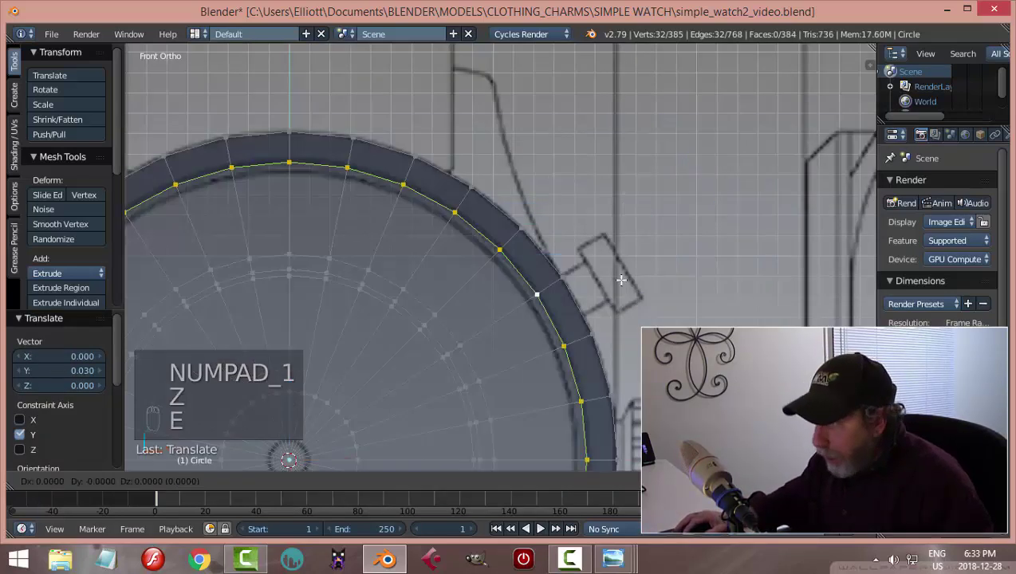
{"action": "key", "text": "s"}
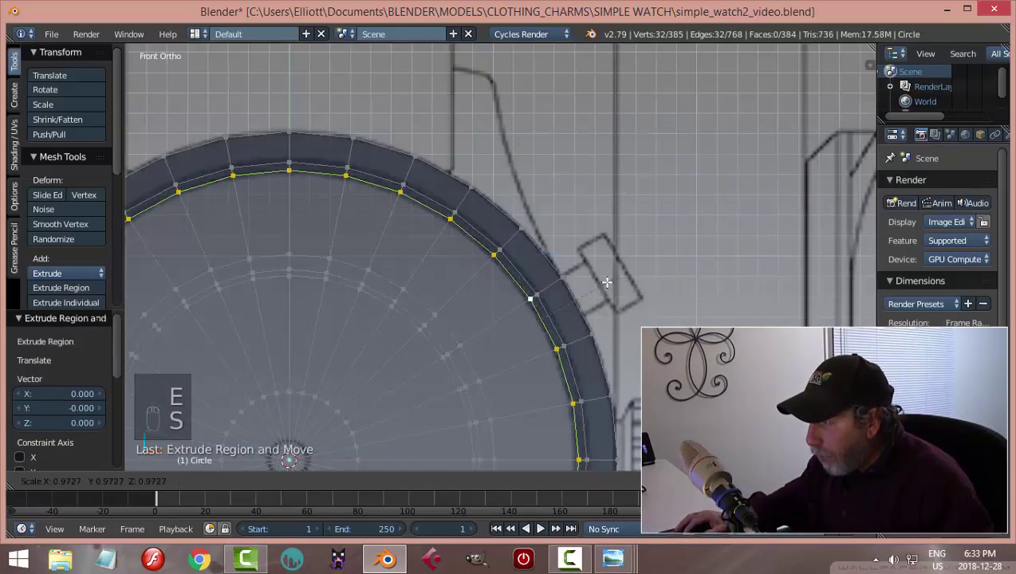
{"action": "left_click", "coordinate": [604, 283]}
{"action": "middle_click_drag", "start_coordinate": [612, 406], "coordinate": [584, 248]}
{"action": "key", "text": "z"}
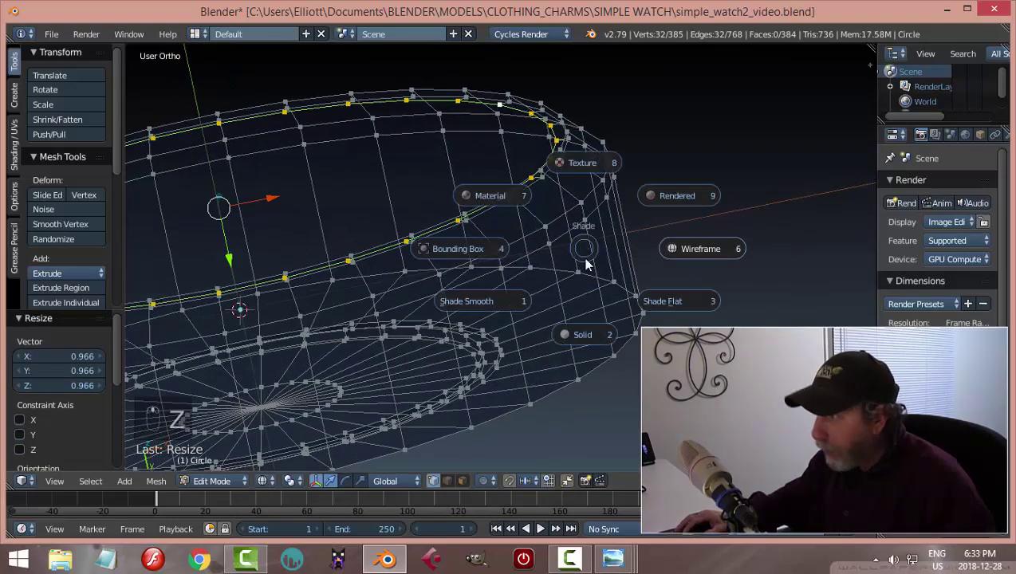
{"action": "left_click", "coordinate": [592, 329]}
{"action": "scroll", "coordinate": [588, 191], "scroll_direction": "up", "scroll_amount": 1}
{"action": "middle_click_drag", "start_coordinate": [585, 177], "coordinate": [612, 200]}
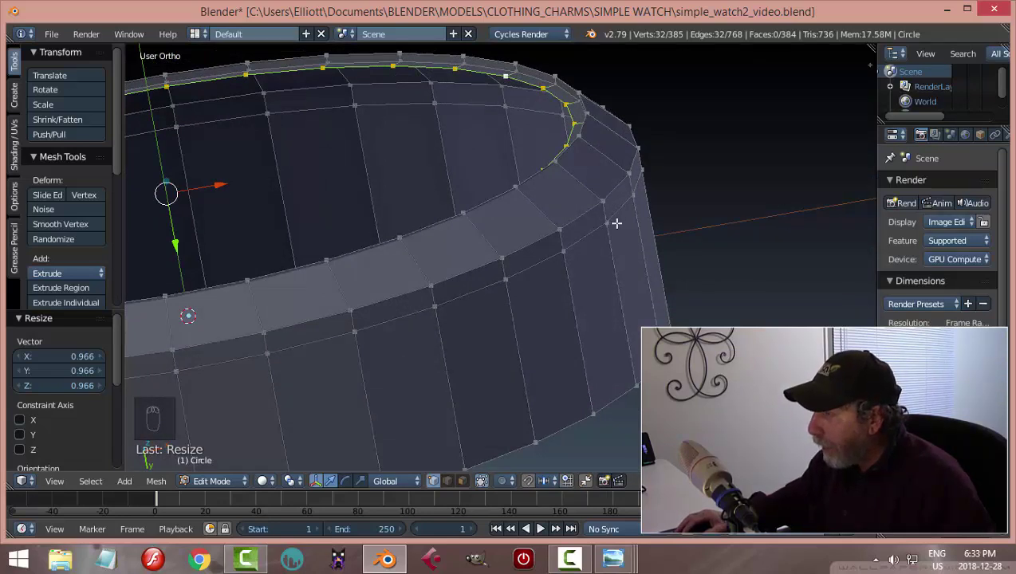
{"action": "middle_click_drag", "start_coordinate": [553, 299], "coordinate": [670, 310]}
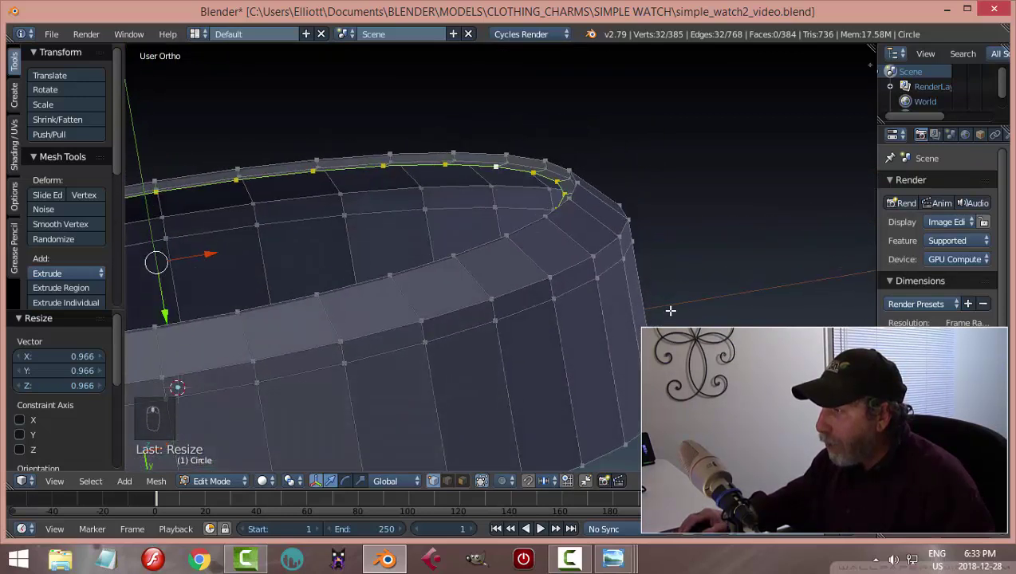
Extrude the inner loop and move it -0.019 along Y, and extrude once more with a slight inward scale
{"action": "key", "text": "e"}
{"action": "right_click", "coordinate": [587, 212]}
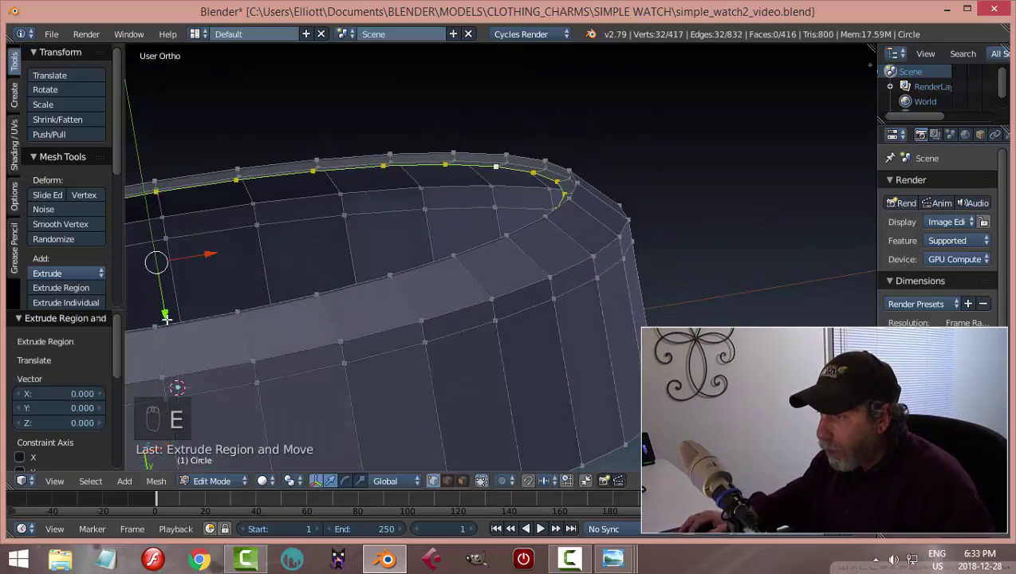
{"action": "left_click_drag", "start_coordinate": [165, 318], "coordinate": [165, 313]}
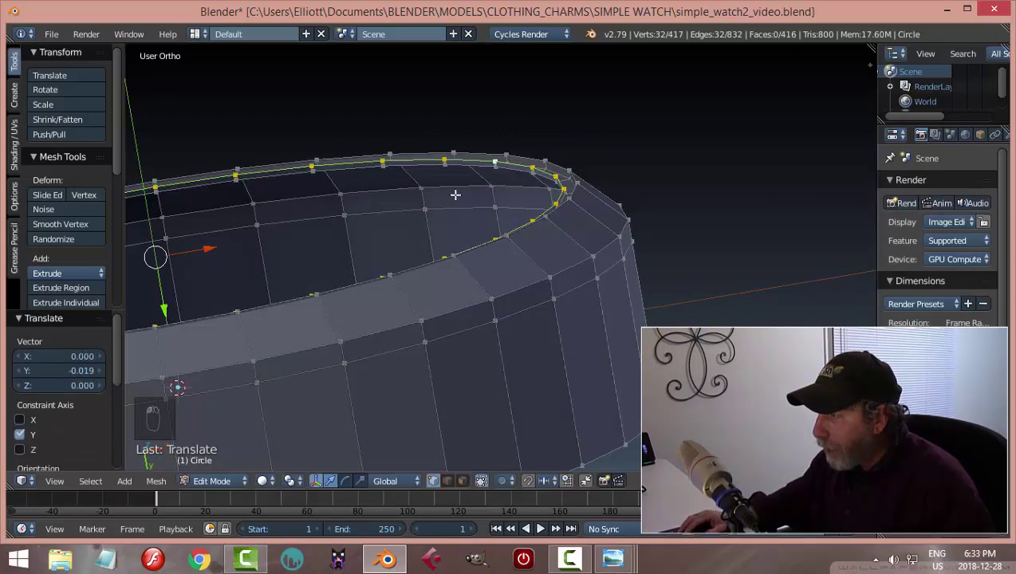
{"action": "middle_click_drag", "start_coordinate": [604, 228], "coordinate": [631, 229]}
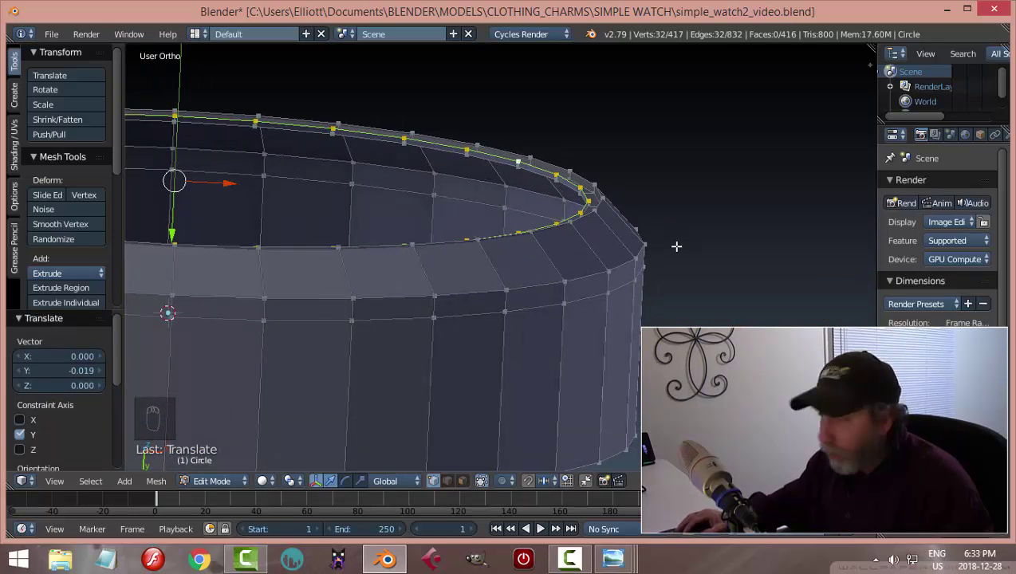
{"action": "key", "text": "e"}
{"action": "key", "text": "s"}
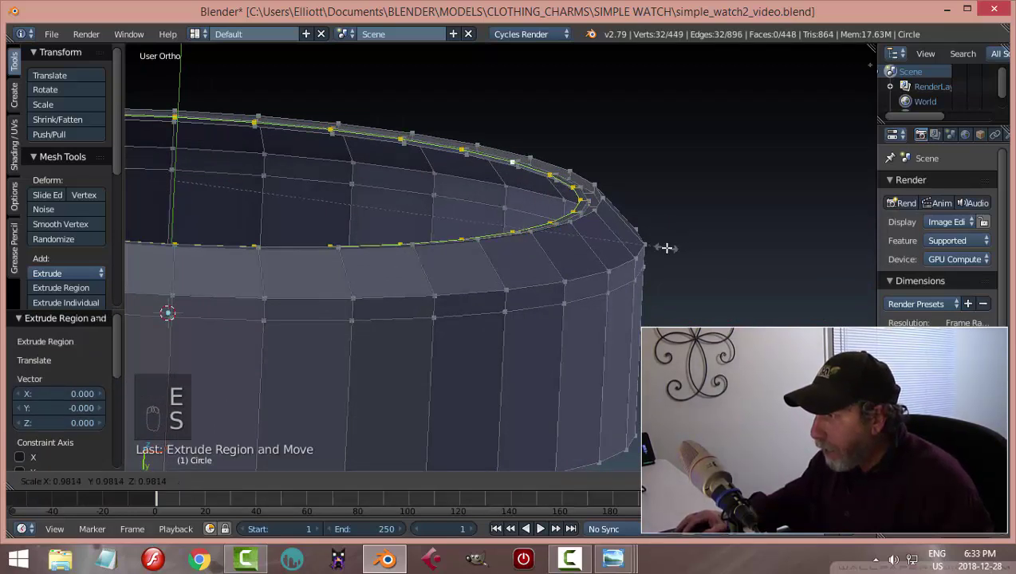
{"action": "left_click", "coordinate": [663, 247]}
{"action": "scroll", "coordinate": [664, 250], "scroll_direction": "down", "scroll_amount": 4}
Close the watch face by extruding the loop scaled to 0.396 and merging another extrusion at center, and return to Object Mode
{"action": "middle_click_drag", "start_coordinate": [635, 284], "coordinate": [642, 286]}
{"action": "key", "text": "e"}
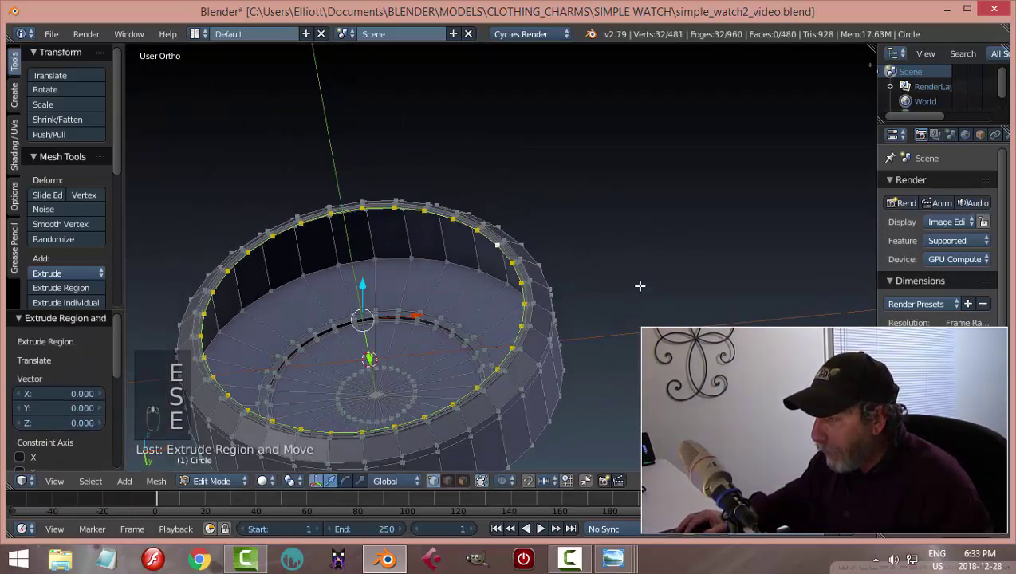
{"action": "key", "text": "s"}
{"action": "left_click", "coordinate": [474, 325]}
{"action": "middle_click_drag", "start_coordinate": [474, 325], "coordinate": [569, 279]}
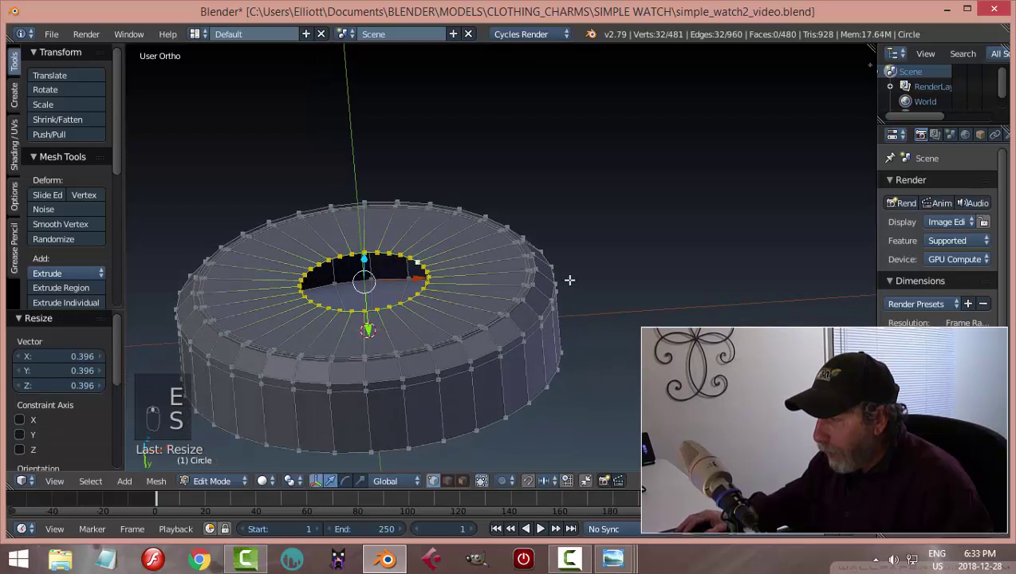
{"action": "key", "text": "e"}
{"action": "key", "text": "alt+m"}
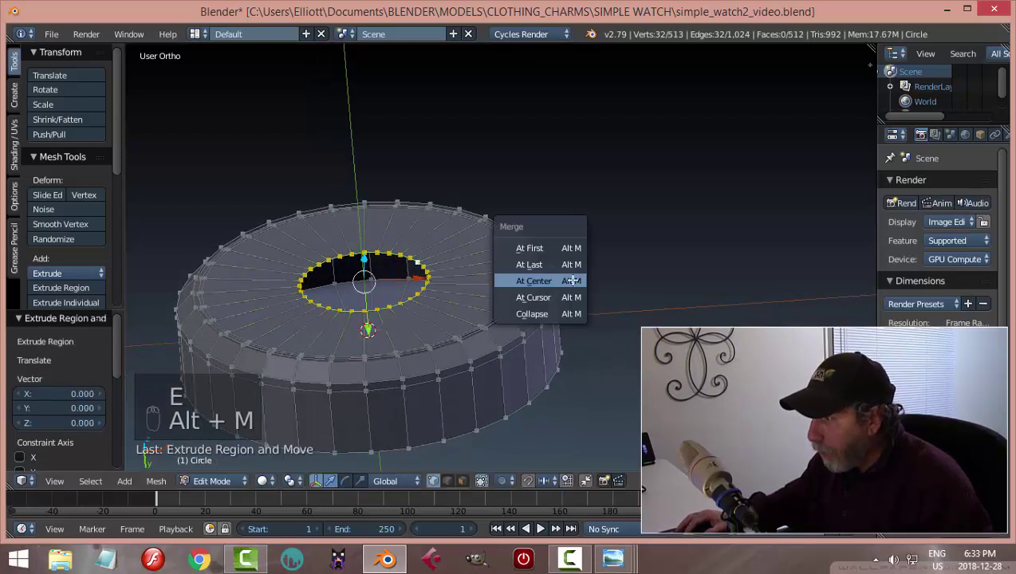
{"action": "left_click", "coordinate": [569, 280]}
{"action": "key", "text": "a"}
{"action": "key", "text": "Tab"}
{"action": "left_click", "coordinate": [511, 291]}
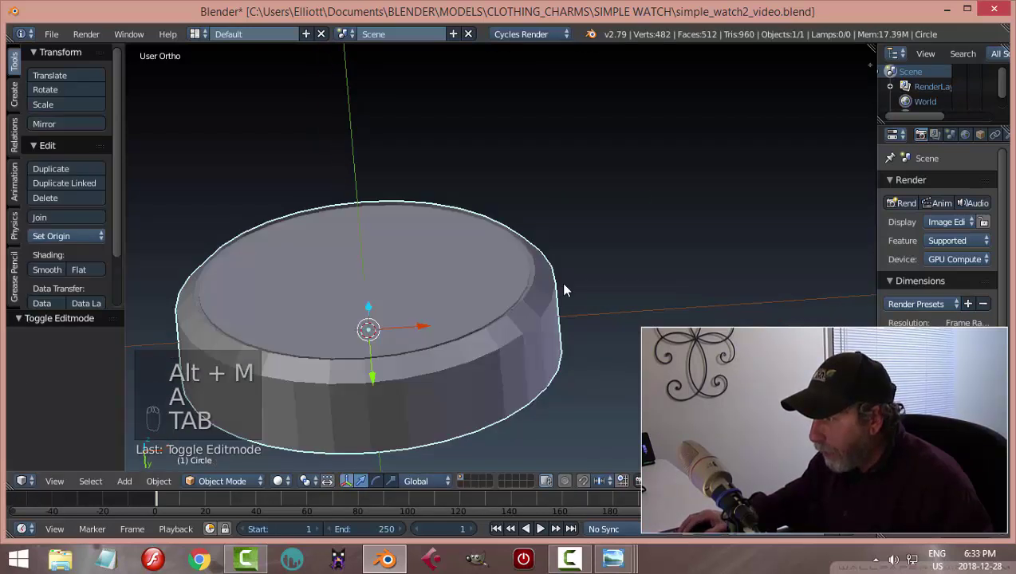
Add a Subdivision Surface modifier to the watch case
{"action": "middle_click_drag", "start_coordinate": [561, 282], "coordinate": [513, 311]}
{"action": "scroll", "coordinate": [513, 311], "scroll_direction": "up", "scroll_amount": 2}
{"action": "middle_click_drag", "start_coordinate": [331, 268], "coordinate": [588, 325], "text": "shift"}
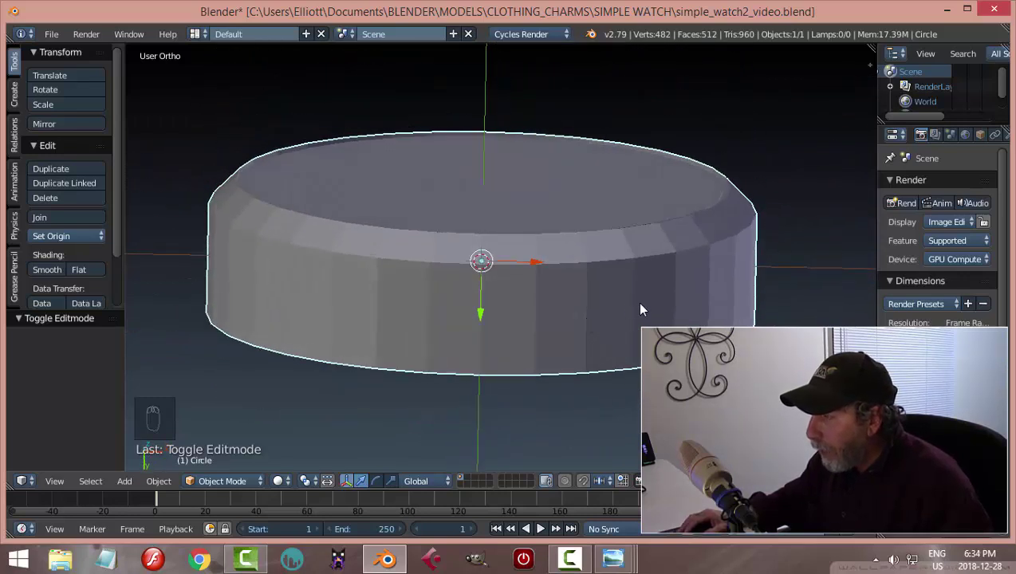
{"action": "middle_click_drag", "start_coordinate": [636, 301], "coordinate": [572, 286]}
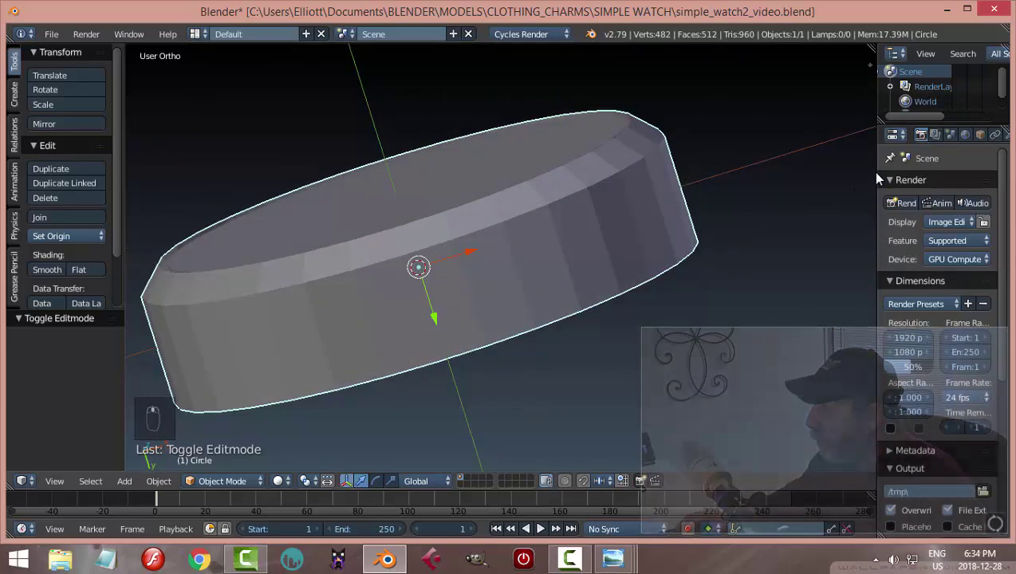
{"action": "scroll", "coordinate": [971, 141], "scroll_direction": "up", "scroll_amount": 2}
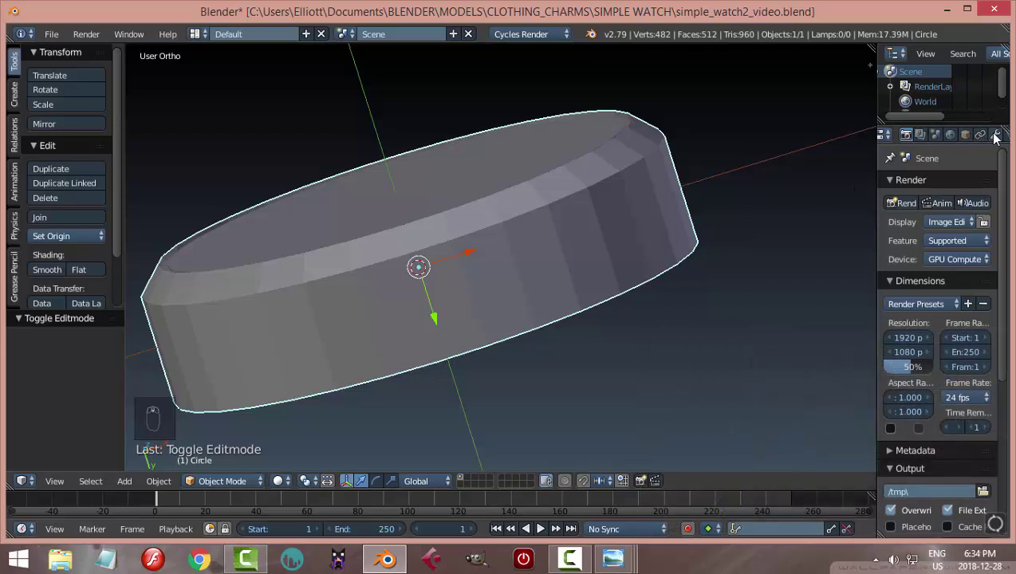
{"action": "scroll", "coordinate": [972, 137], "scroll_direction": "down", "scroll_amount": 1}
{"action": "scroll", "coordinate": [992, 141], "scroll_direction": "down", "scroll_amount": 1}
{"action": "scroll", "coordinate": [981, 141], "scroll_direction": "down", "scroll_amount": 3}
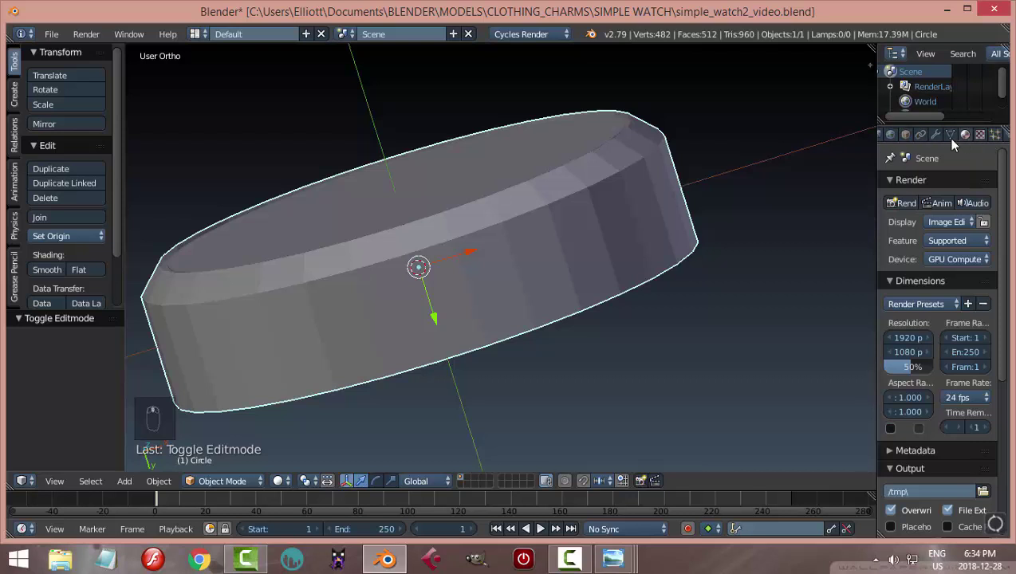
{"action": "left_click", "coordinate": [936, 135]}
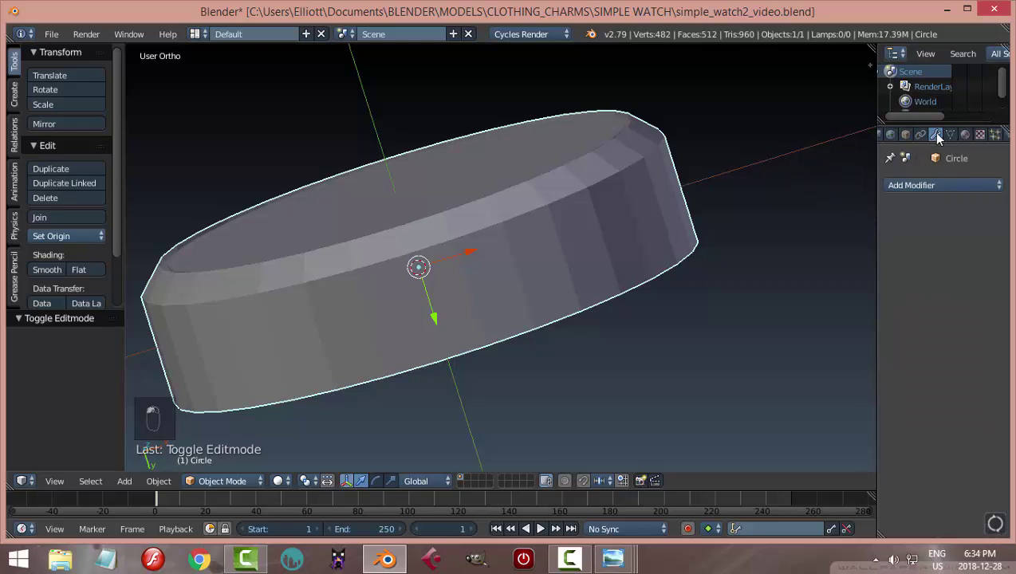
{"action": "left_click", "coordinate": [912, 184]}
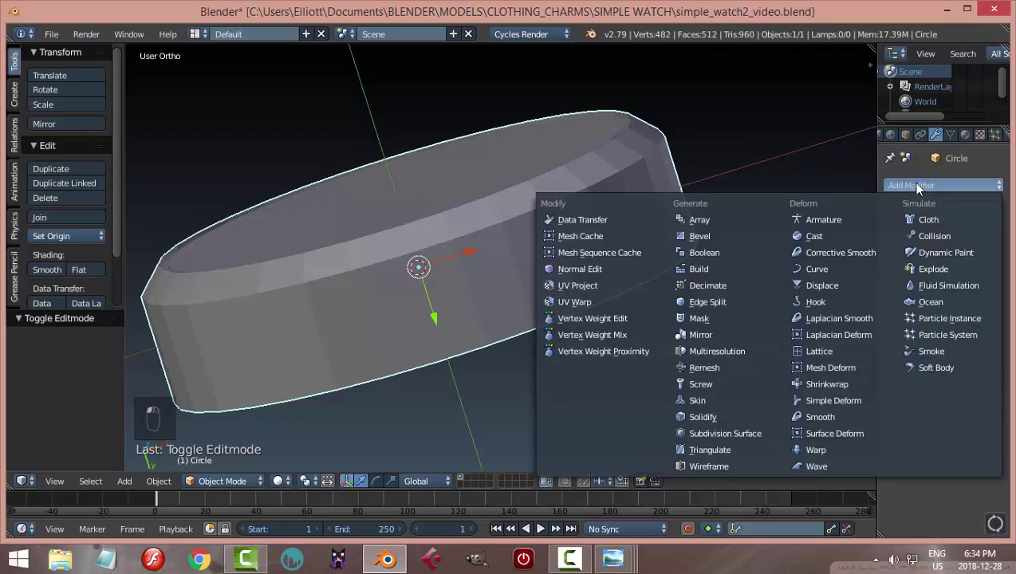
{"action": "left_click", "coordinate": [705, 431]}
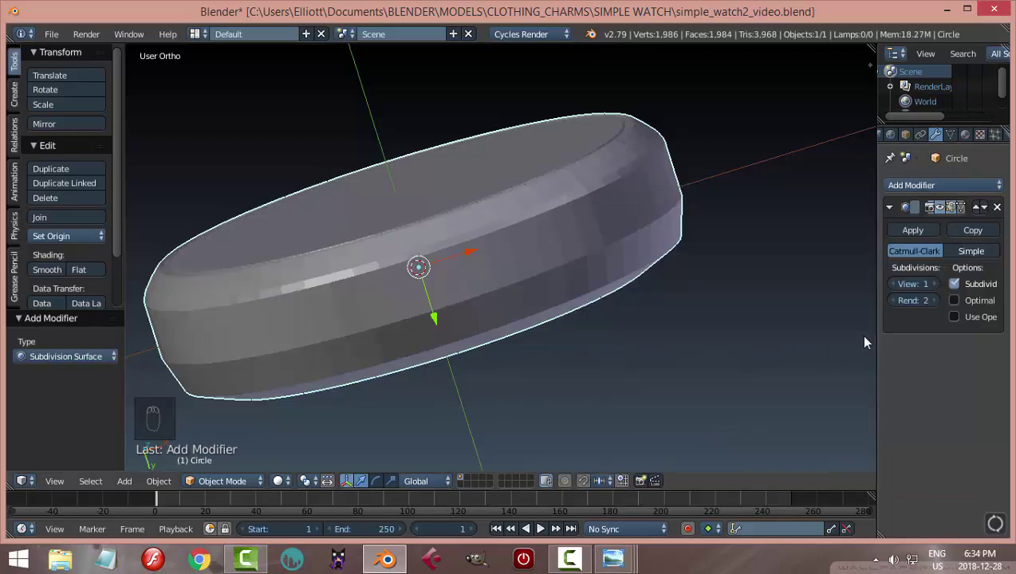
Set the modifier's View subdivisions to 2 and apply smooth shading to the case
{"action": "left_click", "coordinate": [936, 284]}
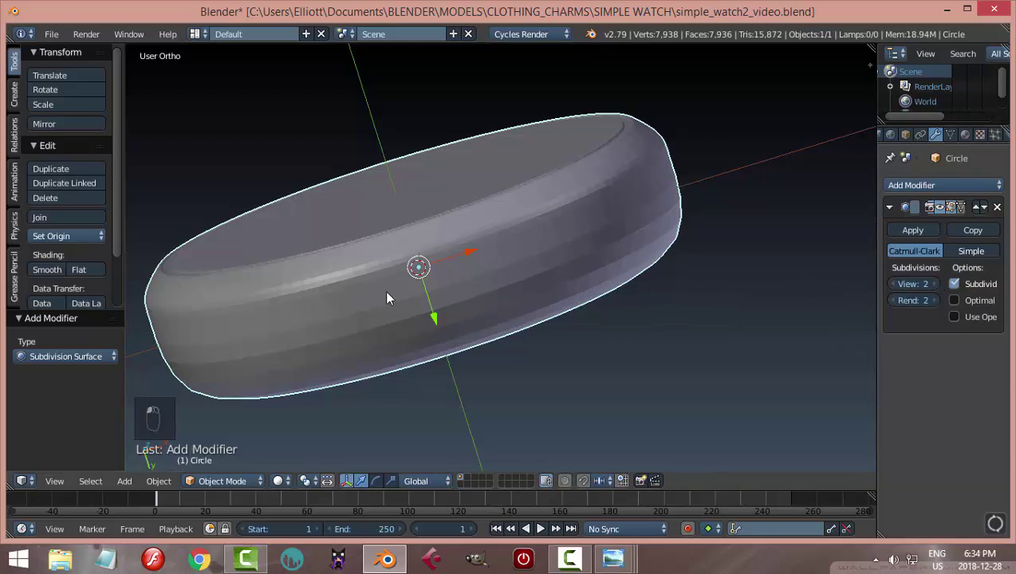
{"action": "left_click", "coordinate": [45, 271]}
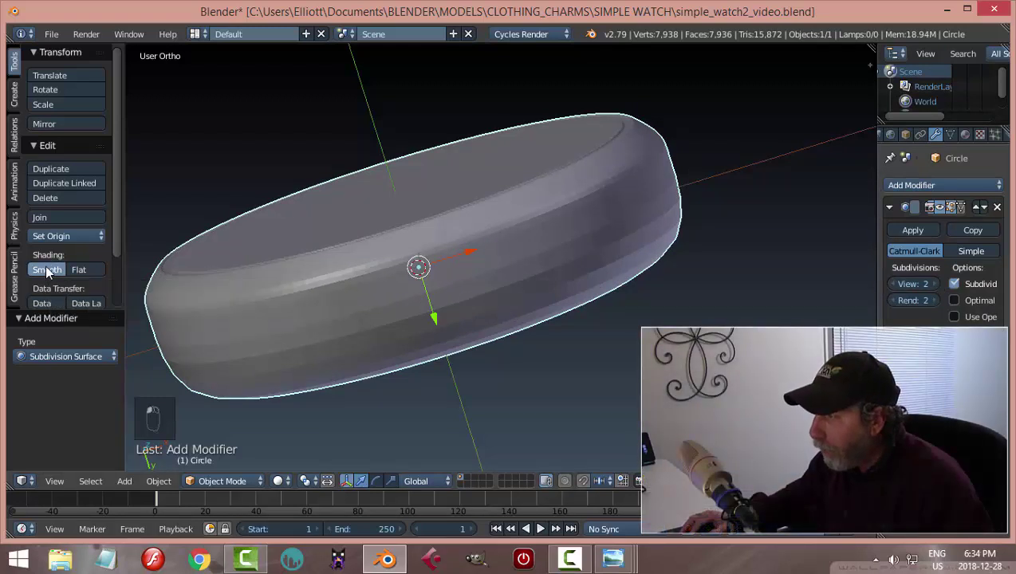
{"action": "mouse_move", "coordinate": [533, 268]}
{"action": "middle_mouse_down"}
{"action": "mouse_move", "coordinate": [612, 240]}
{"action": "mouse_move", "coordinate": [575, 327]}
{"action": "mouse_move", "coordinate": [513, 297]}
{"action": "mouse_move", "coordinate": [520, 254]}
{"action": "mouse_move", "coordinate": [550, 229]}
{"action": "mouse_move", "coordinate": [563, 259]}
{"action": "mouse_move", "coordinate": [543, 300]}
{"action": "mouse_move", "coordinate": [569, 252]}
{"action": "mouse_move", "coordinate": [544, 268]}
{"action": "middle_mouse_up"}
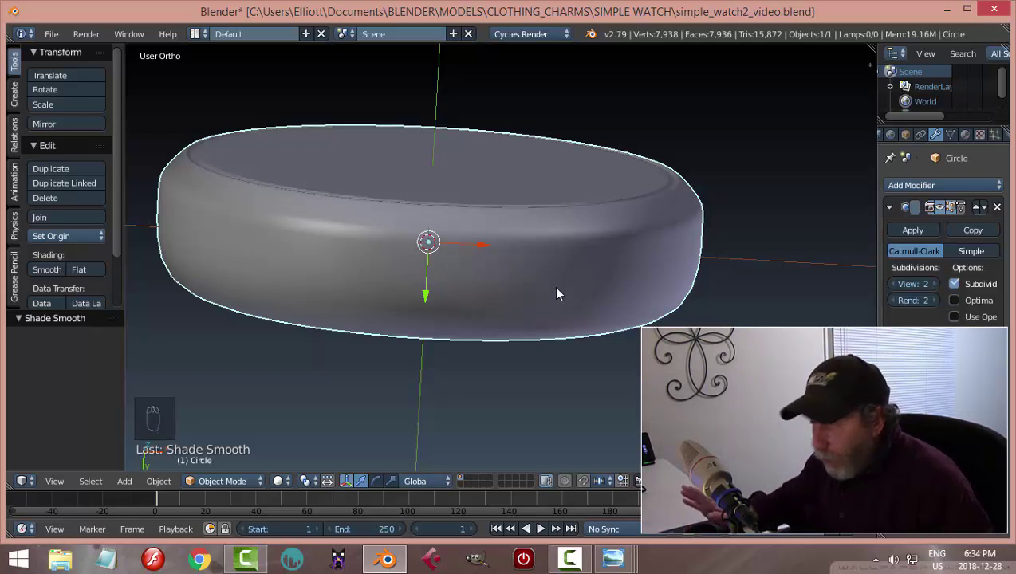
Add an edge loop around the case's side wall, slid up close beneath the front bevel, and return to Object Mode
{"action": "key", "text": "Tab"}
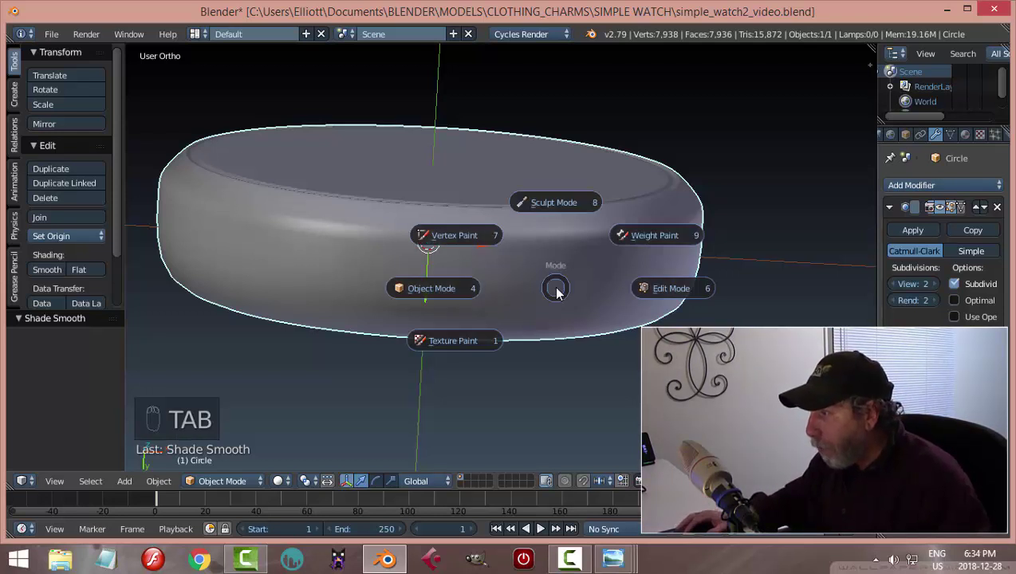
{"action": "left_click", "coordinate": [646, 287]}
{"action": "middle_click_drag", "start_coordinate": [567, 306], "coordinate": [557, 294]}
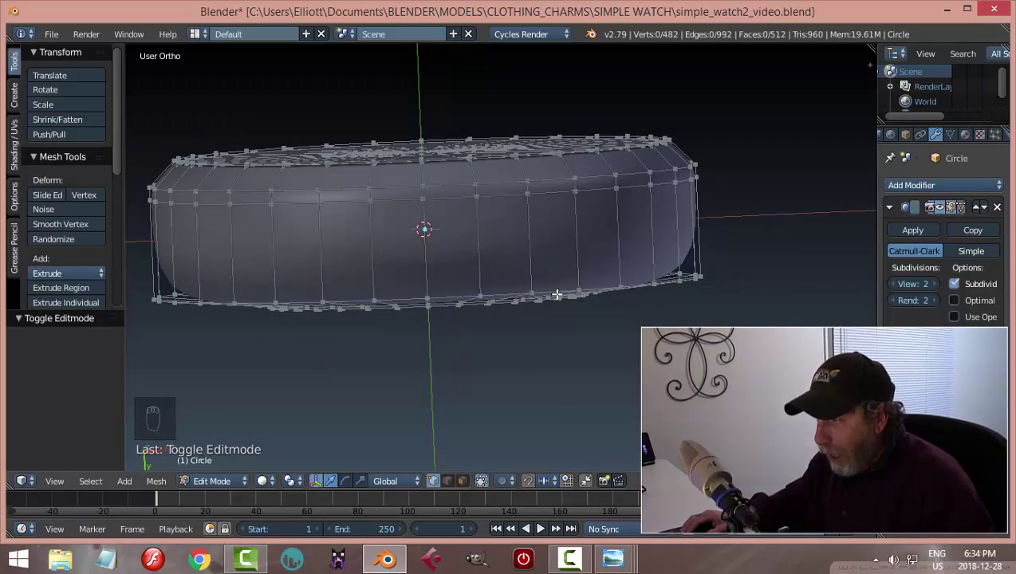
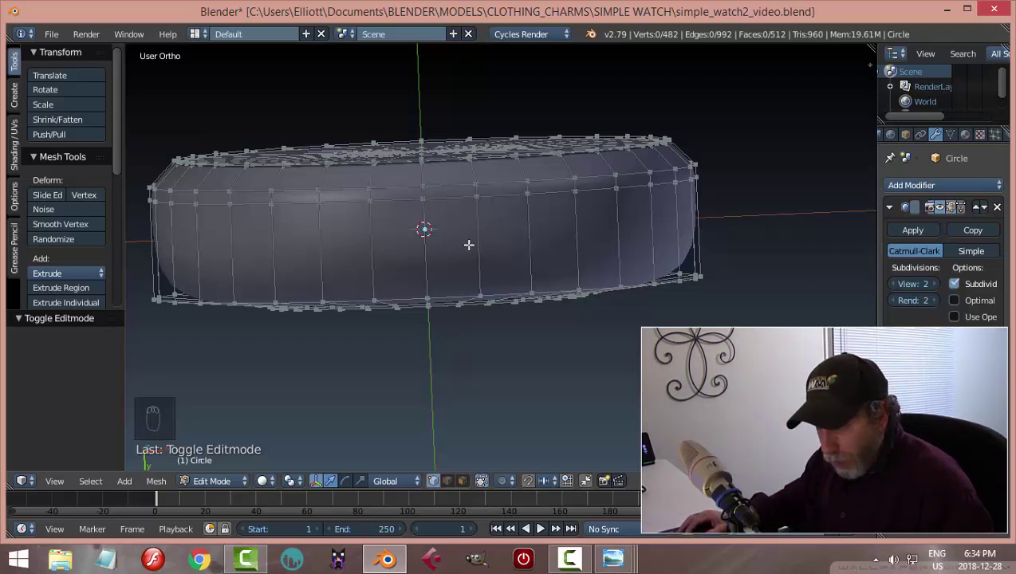
{"action": "key", "text": "ctrl+r"}
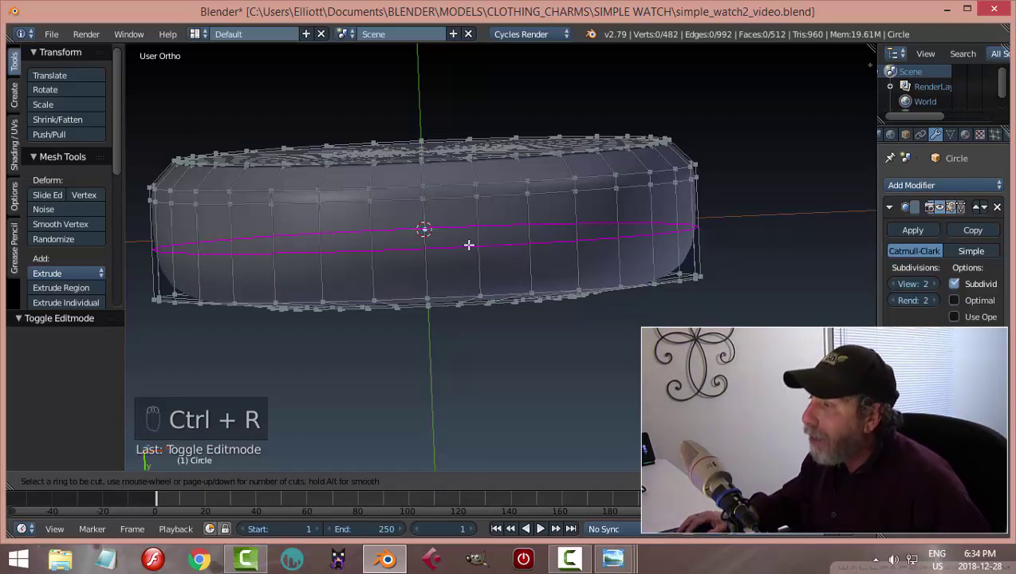
{"action": "left_click", "coordinate": [469, 244]}
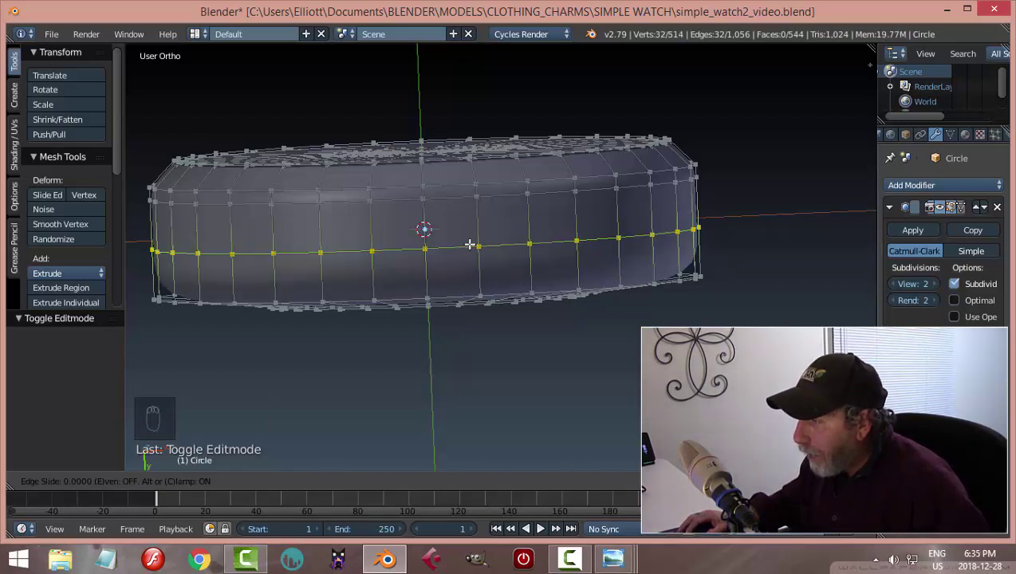
{"action": "left_click", "coordinate": [479, 203]}
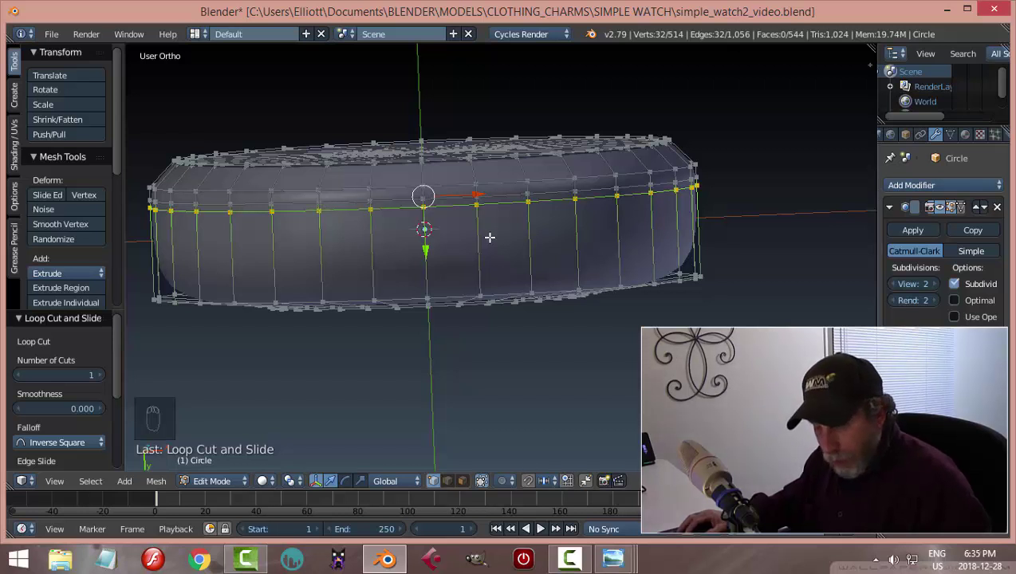
{"action": "key", "text": "Tab"}
{"action": "middle_click_drag", "start_coordinate": [520, 242], "coordinate": [620, 255]}
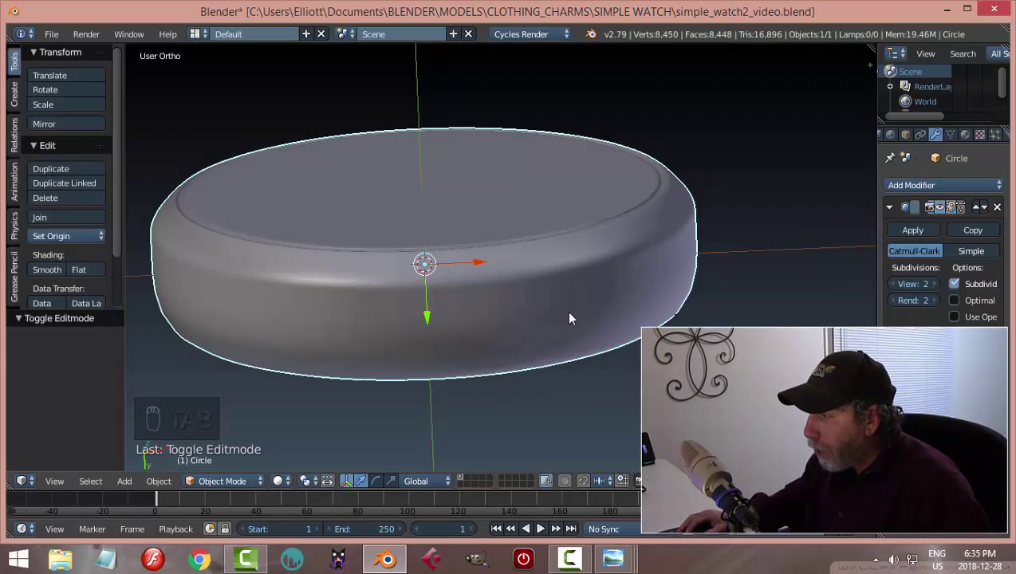
Add an edge loop around the sloped front bevel, slid down close to its outer edge, and return to Object Mode
{"action": "middle_click_drag", "start_coordinate": [551, 335], "coordinate": [580, 293]}
{"action": "key", "text": "Tab"}
{"action": "left_click", "coordinate": [642, 281]}
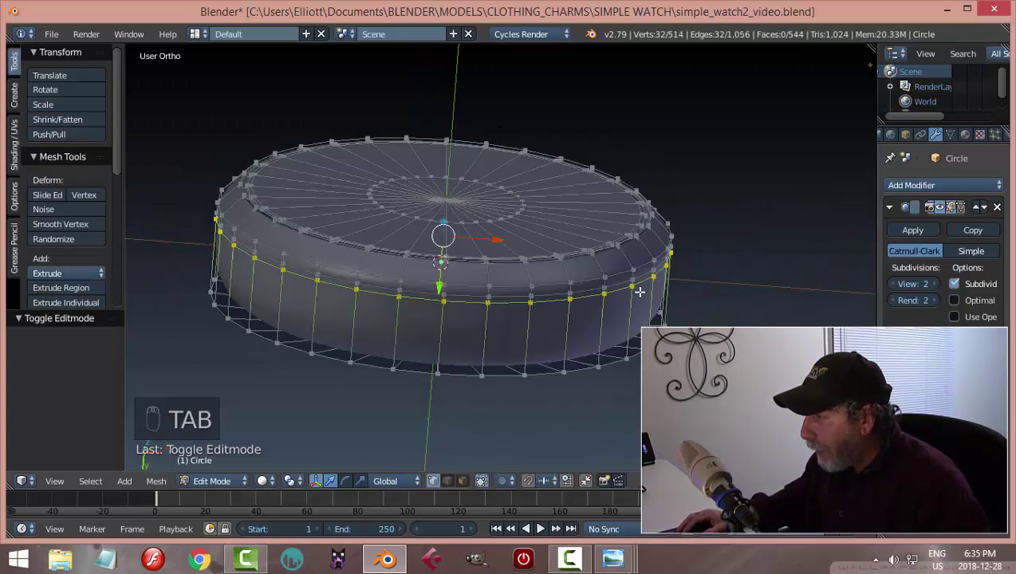
{"action": "middle_click_drag", "start_coordinate": [642, 288], "coordinate": [522, 298]}
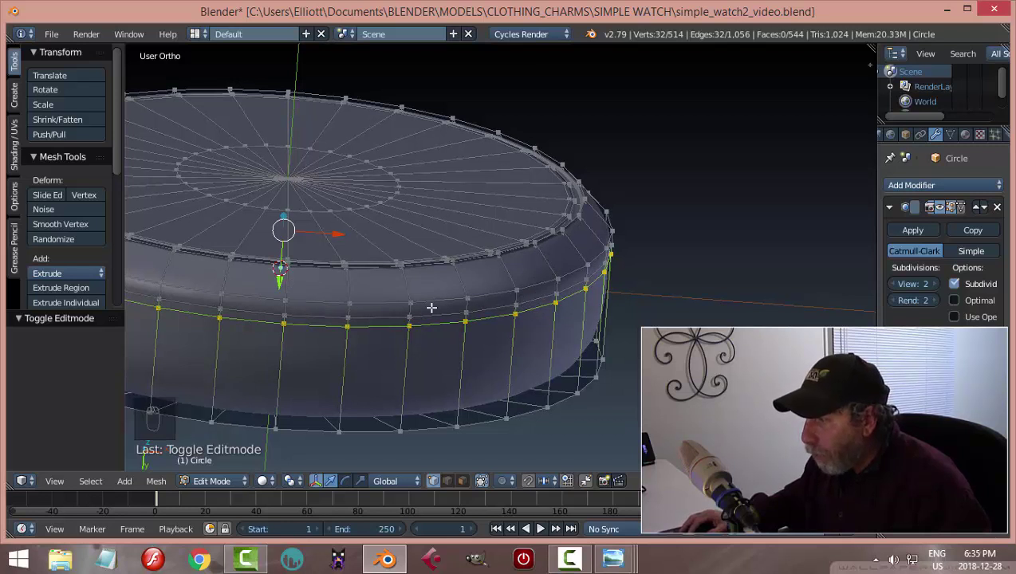
{"action": "key", "text": "ctrl+r"}
{"action": "left_click", "coordinate": [509, 273]}
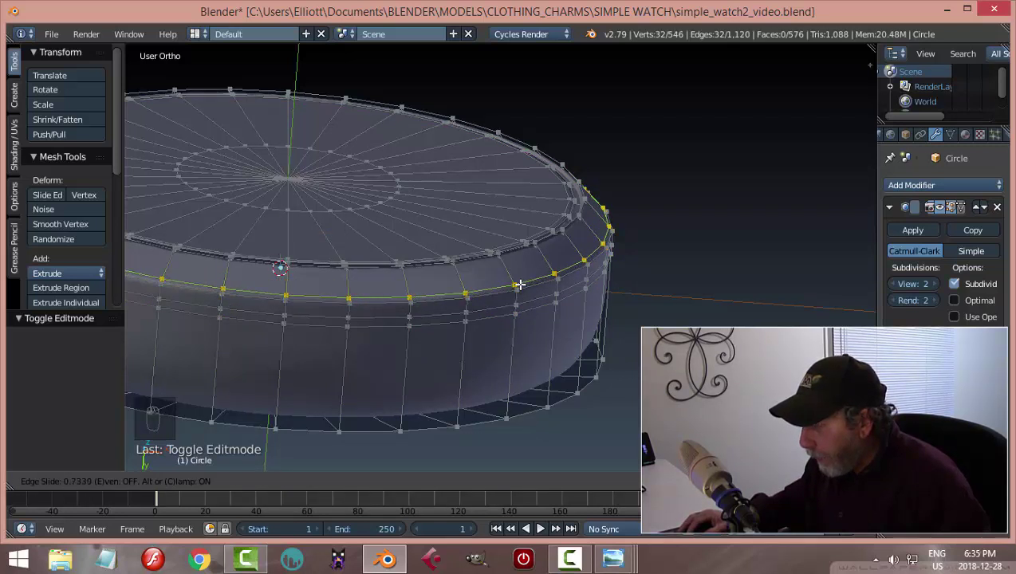
{"action": "left_click", "coordinate": [526, 283]}
{"action": "key", "text": "Tab"}
{"action": "left_click", "coordinate": [451, 310]}
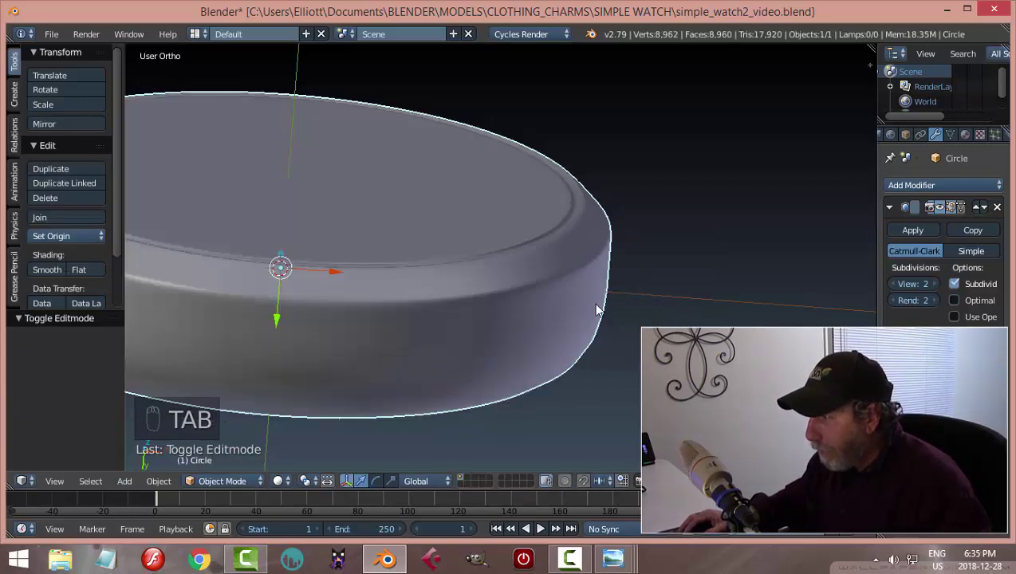
Select the edge loop just below the bevel's outer edge and move it about -0.034 along Y toward the bevel
{"action": "middle_click_drag", "start_coordinate": [596, 306], "coordinate": [602, 284]}
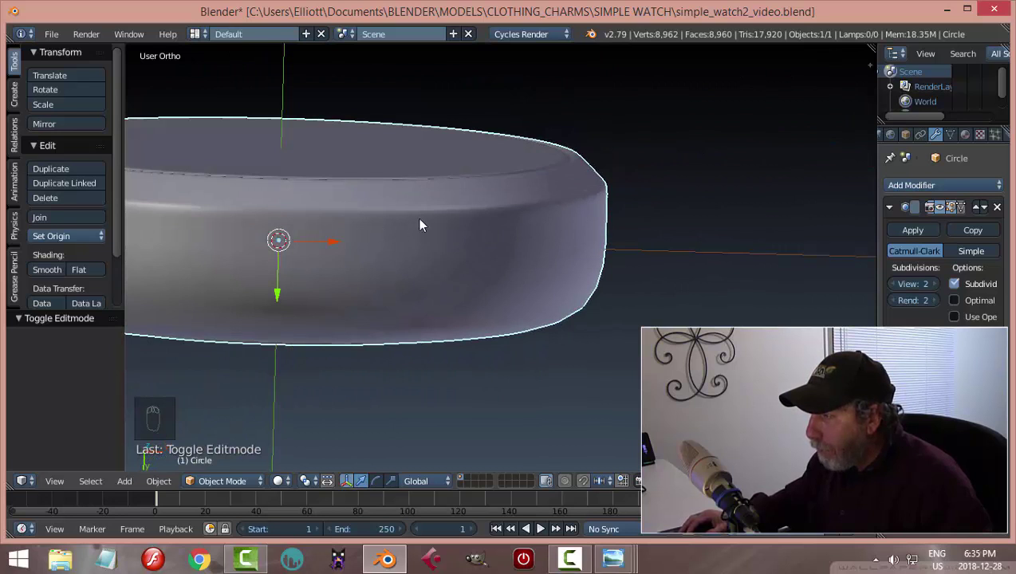
{"action": "key", "text": "Tab"}
{"action": "left_click", "coordinate": [647, 246]}
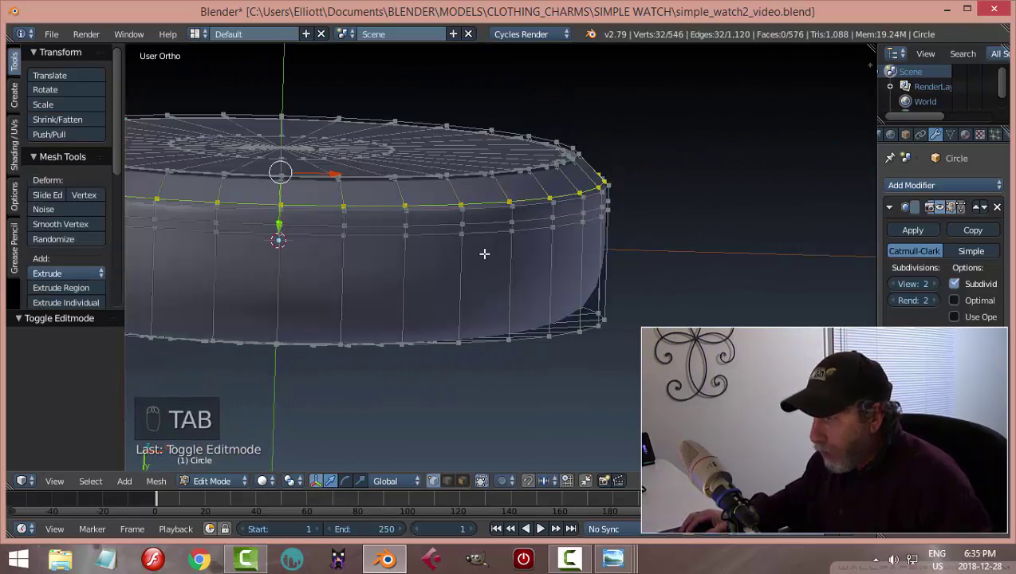
{"action": "key", "text": "a"}
{"action": "key", "text": "a"}
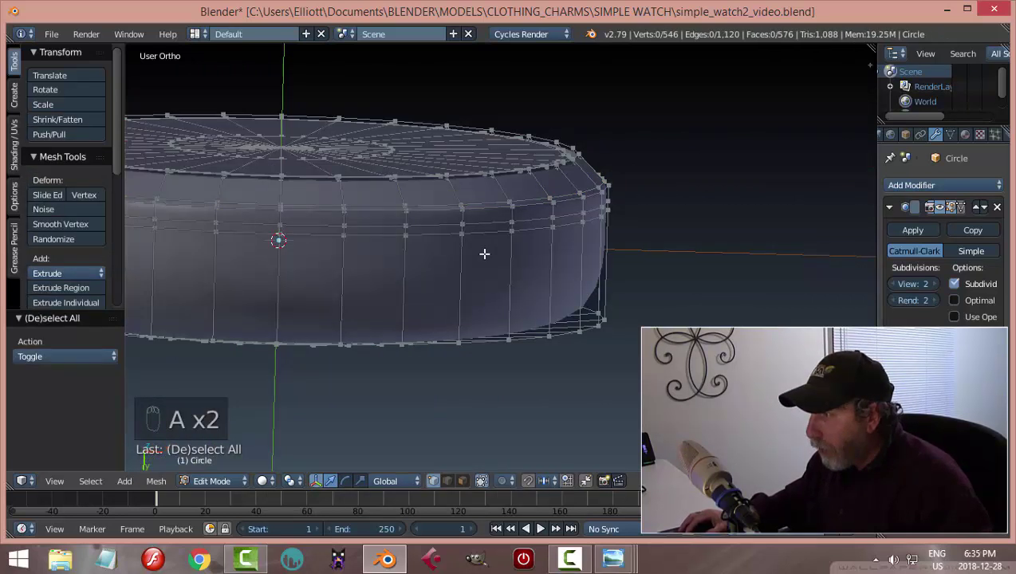
{"action": "right_click", "coordinate": [434, 223], "text": "alt"}
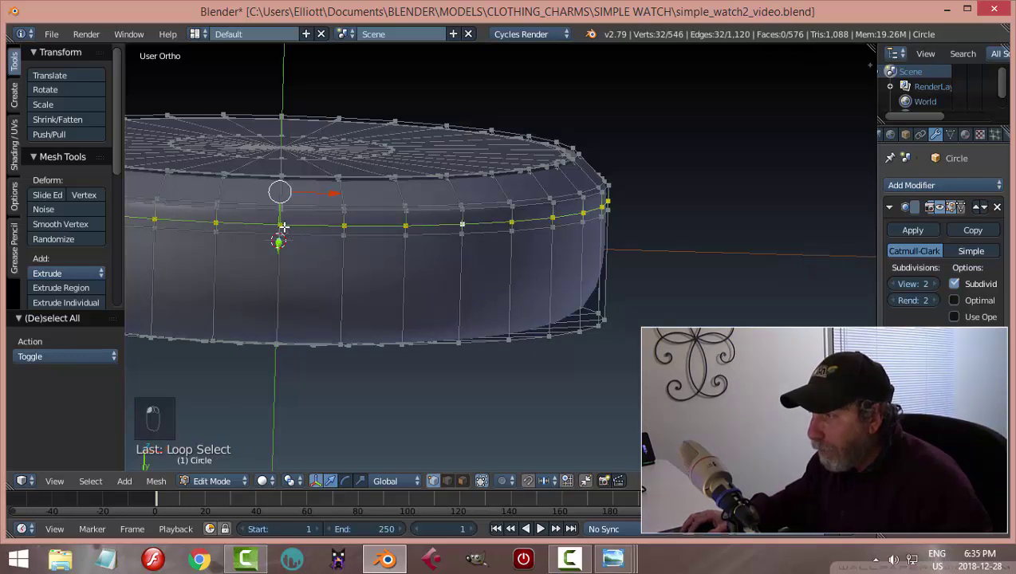
{"action": "key", "text": "g"}
{"action": "key", "text": "z"}
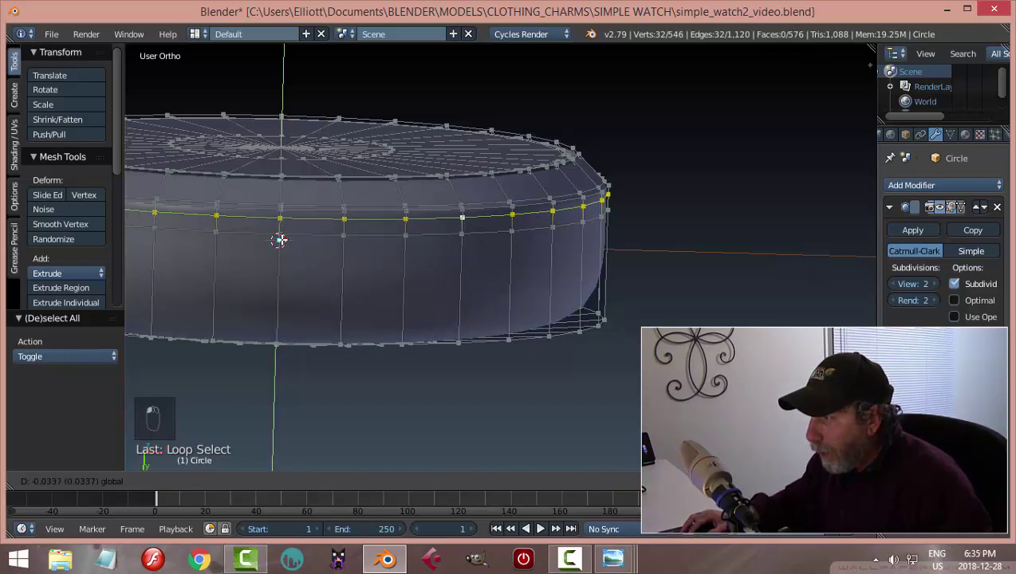
{"action": "left_click", "coordinate": [279, 239]}
{"action": "key", "text": "Tab"}
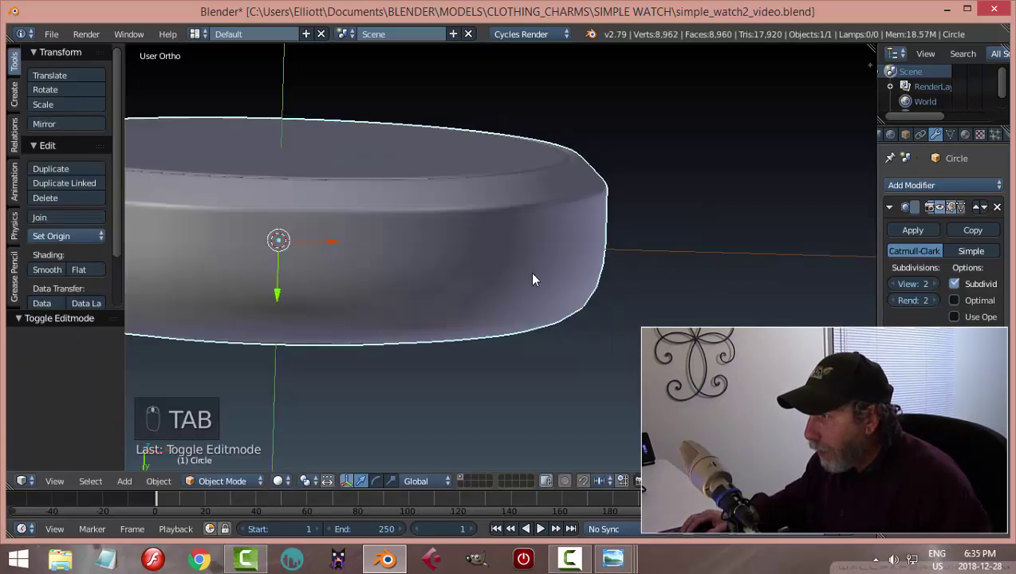
Add an edge loop around the side wall, slid down tight against the back edge, and return to Object Mode
{"action": "middle_click_drag", "start_coordinate": [535, 277], "coordinate": [489, 244]}
{"action": "key", "text": "Tab"}
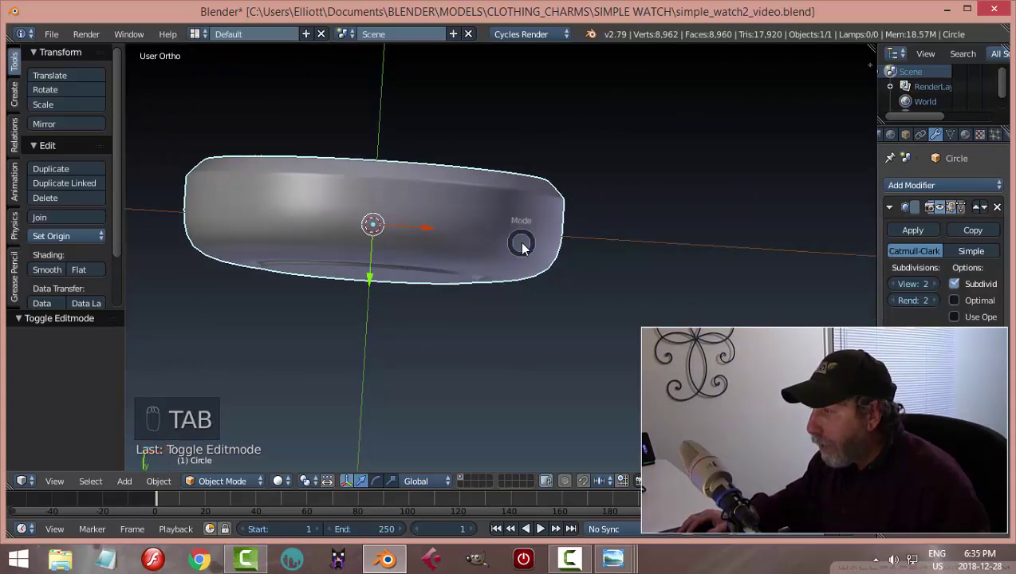
{"action": "left_click", "coordinate": [622, 250]}
{"action": "middle_click_drag", "start_coordinate": [581, 280], "coordinate": [522, 255]}
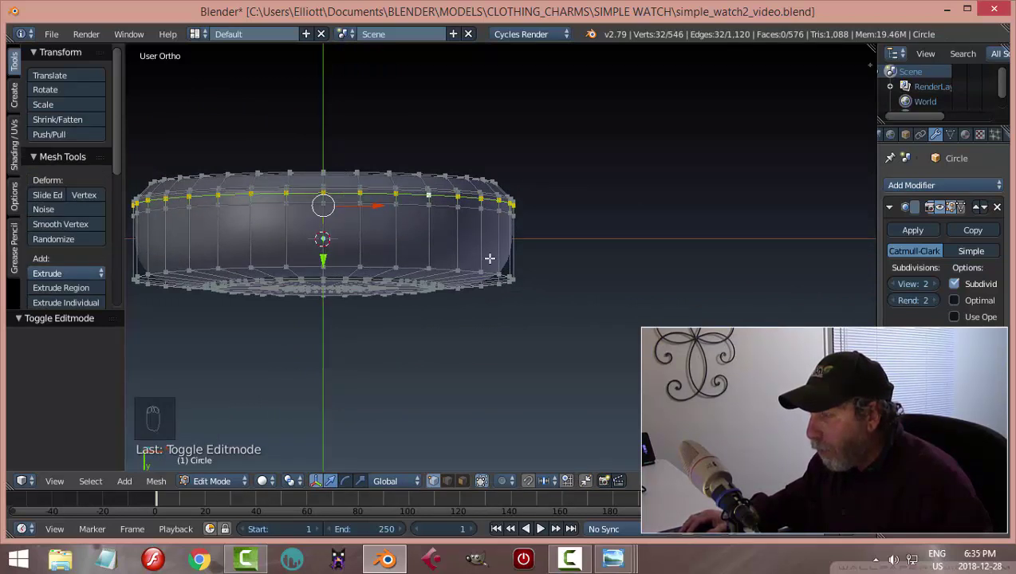
{"action": "scroll", "coordinate": [490, 259], "scroll_direction": "up", "scroll_amount": 3}
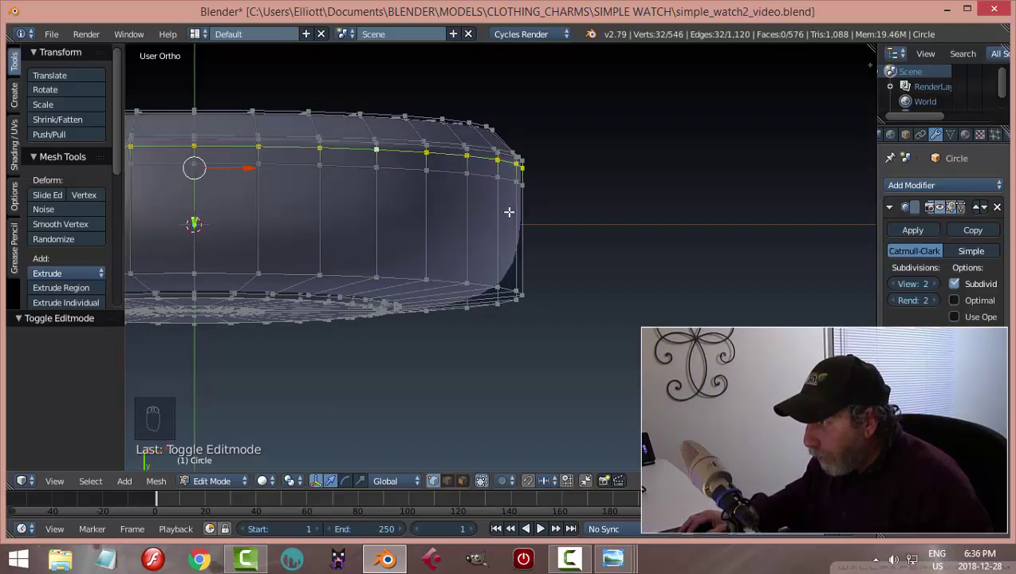
{"action": "key", "text": "a"}
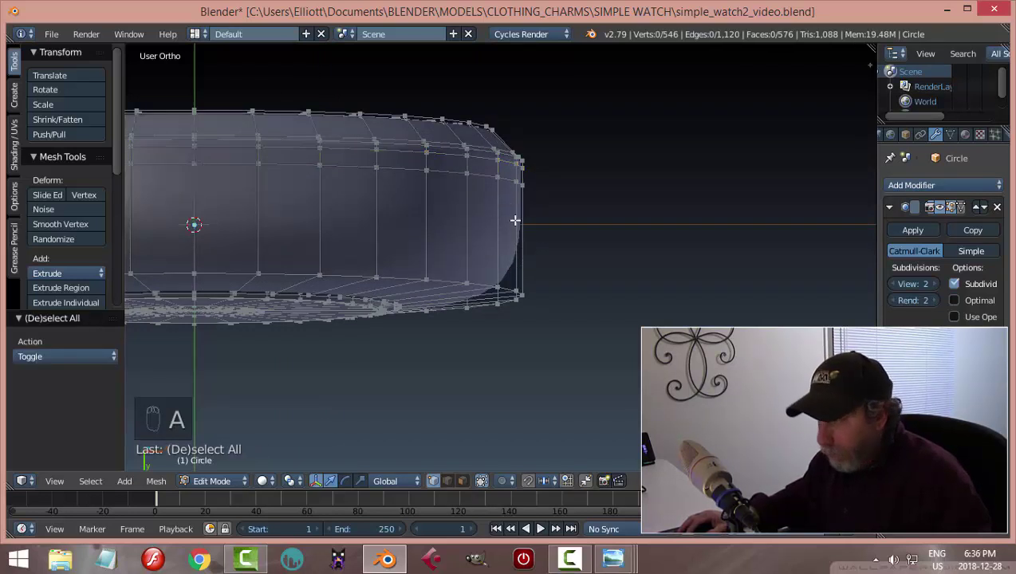
{"action": "key", "text": "ctrl+r"}
{"action": "left_click", "coordinate": [516, 223]}
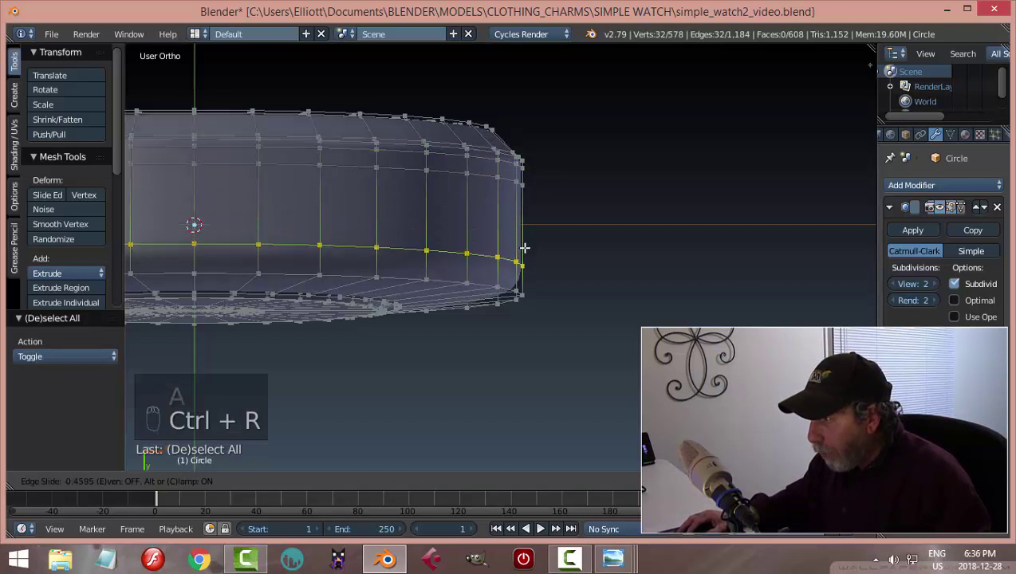
{"action": "left_click", "coordinate": [610, 284]}
{"action": "key", "text": "Tab"}
{"action": "middle_click_drag", "start_coordinate": [601, 293], "coordinate": [635, 273]}
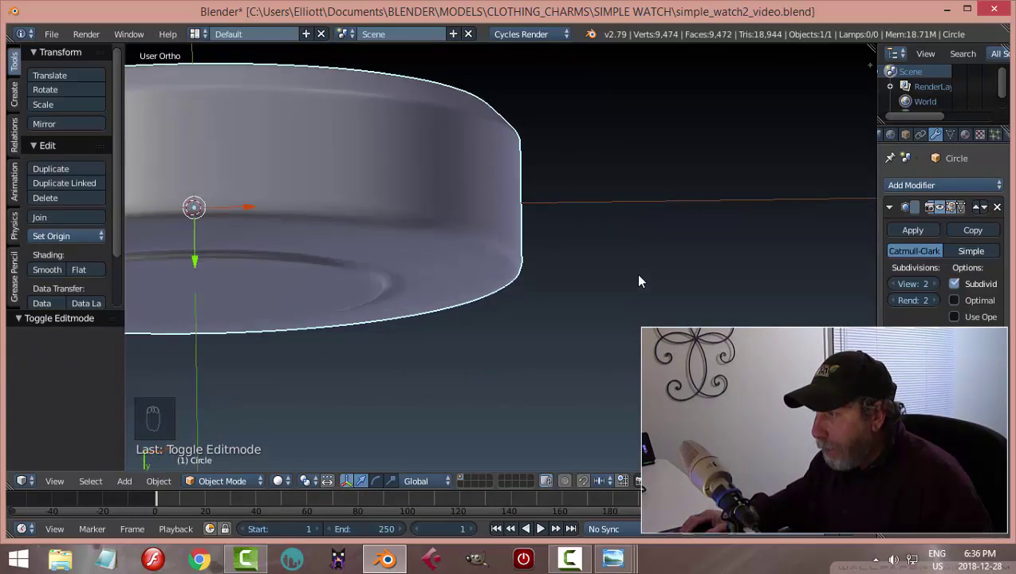
Add another edge loop around the side wall, slid close above the loop at the back edge, and return to Object Mode
{"action": "middle_click_drag", "start_coordinate": [526, 304], "coordinate": [484, 204]}
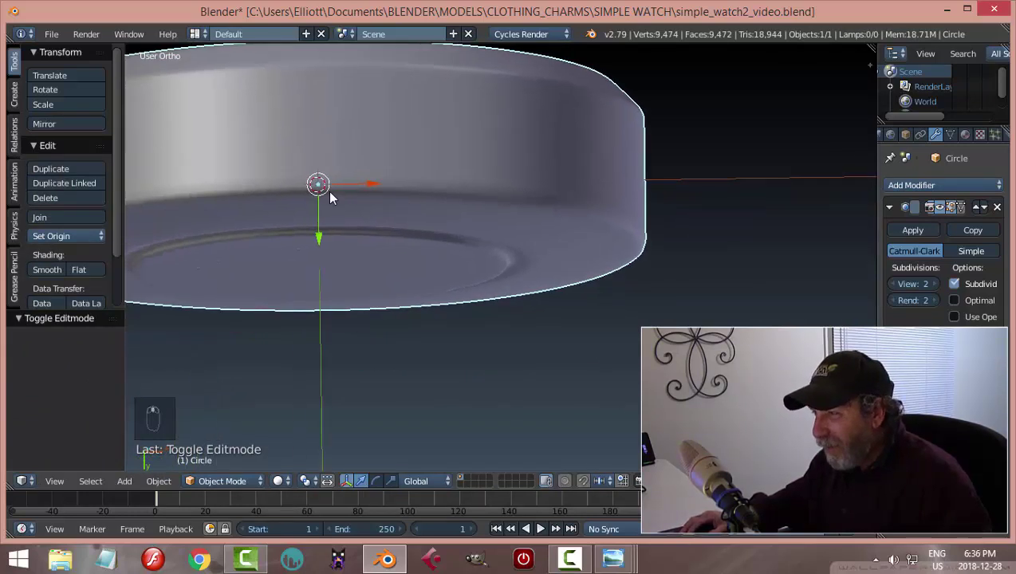
{"action": "middle_click_drag", "start_coordinate": [378, 195], "coordinate": [348, 244]}
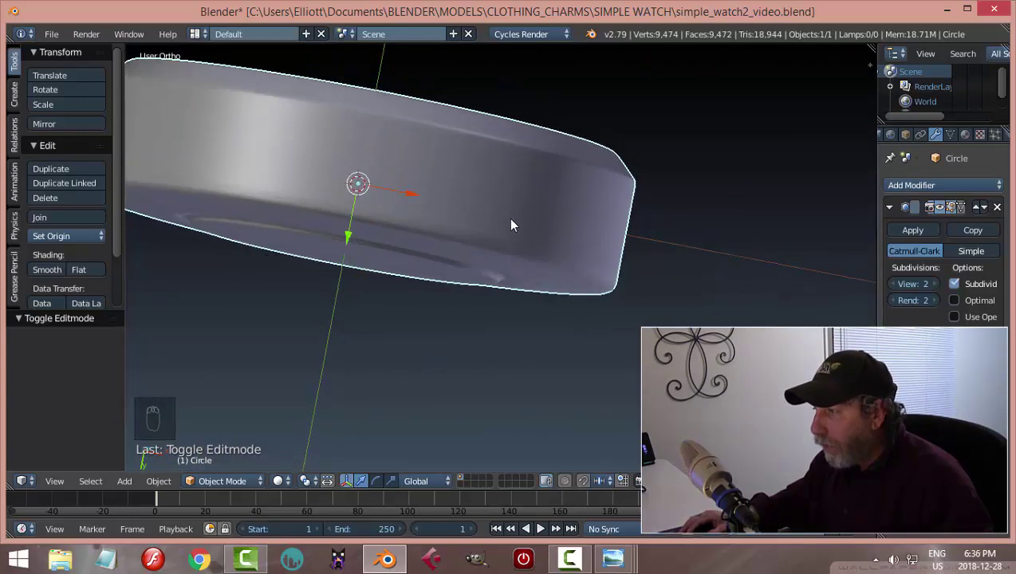
{"action": "key", "text": "Tab"}
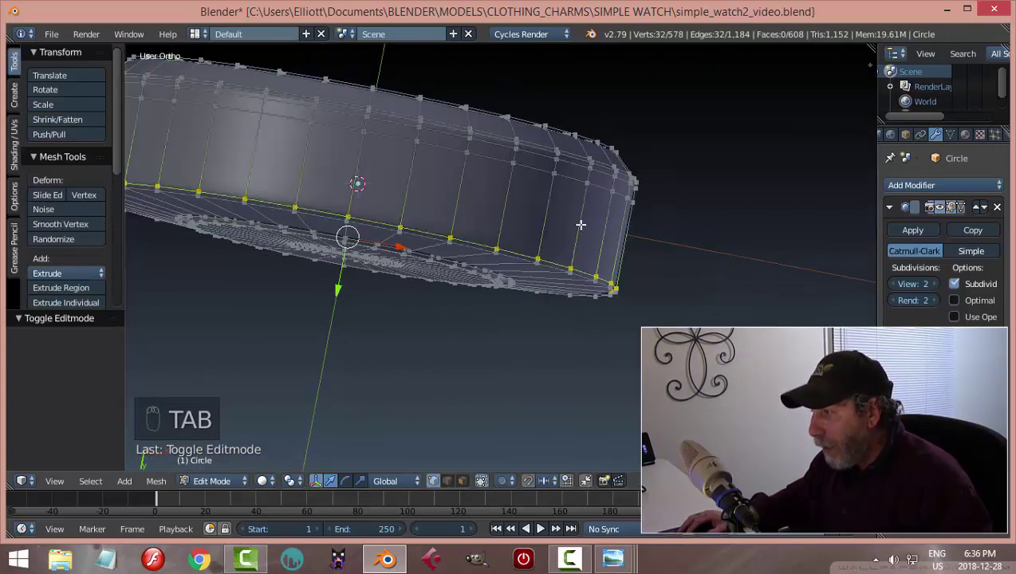
{"action": "key", "text": "ctrl+r"}
{"action": "left_click", "coordinate": [583, 227]}
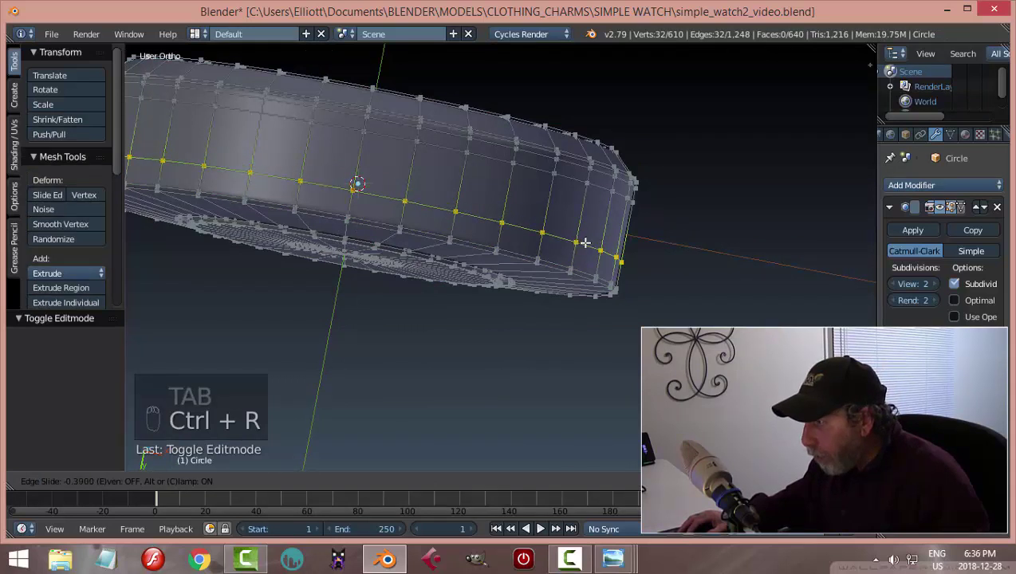
{"action": "left_click", "coordinate": [627, 262]}
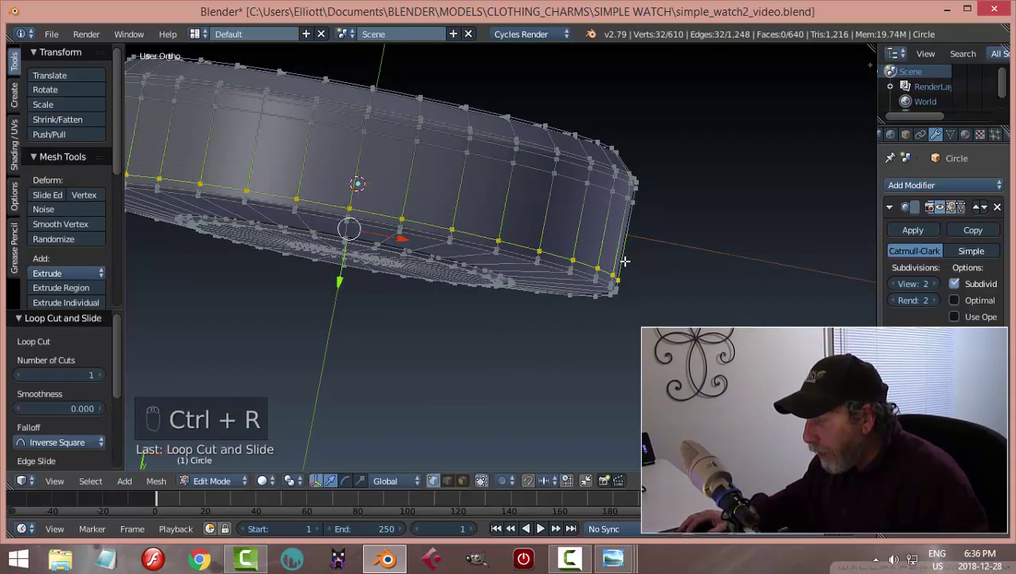
{"action": "key", "text": "Tab"}
Add an edge loop on the case back's outer ring, slid outward close to the rim, and return to Object Mode
{"action": "middle_click_drag", "start_coordinate": [566, 298], "coordinate": [554, 238]}
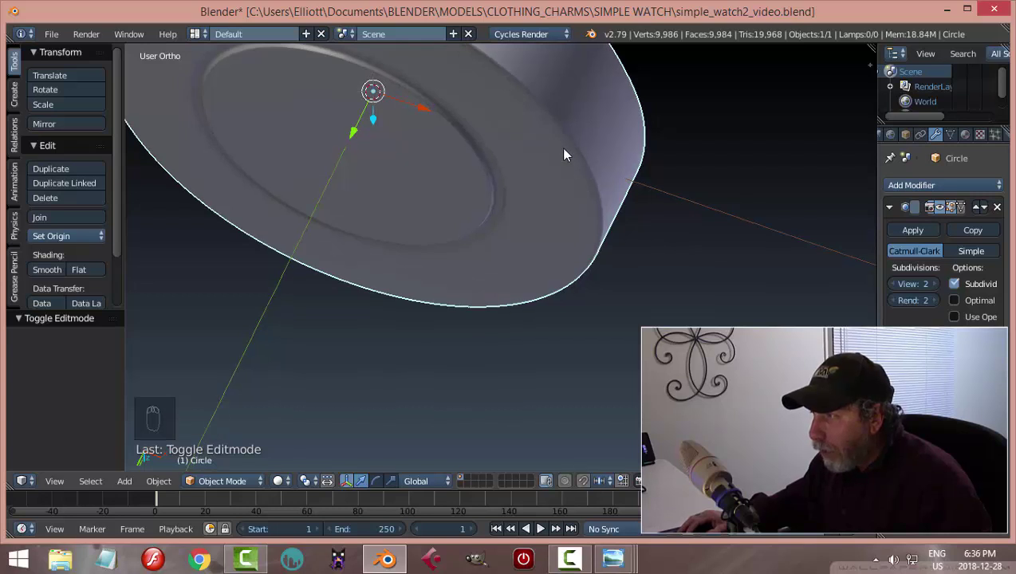
{"action": "middle_click_drag", "start_coordinate": [578, 202], "coordinate": [371, 159]}
{"action": "key", "text": "Tab"}
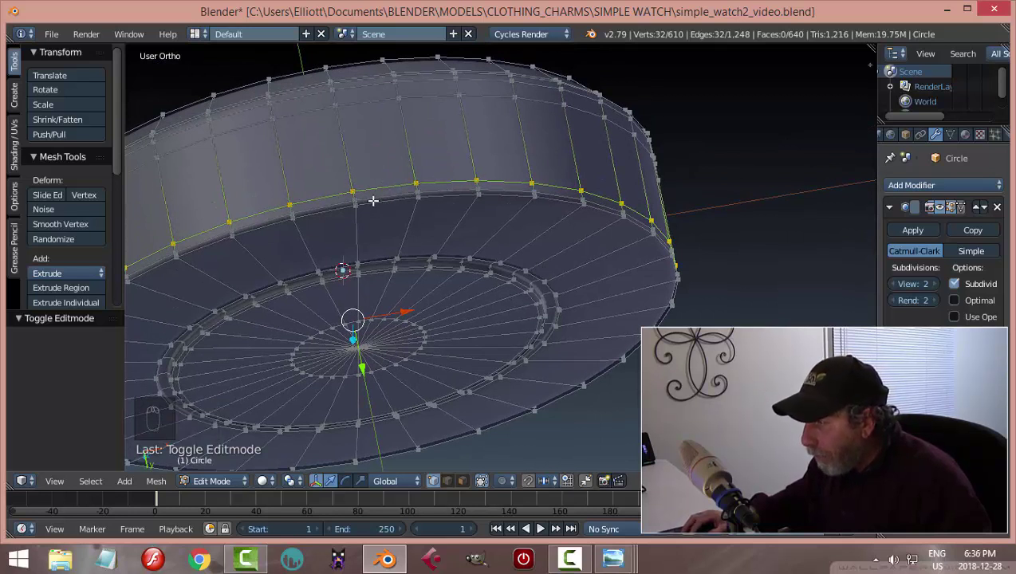
{"action": "key", "text": "a"}
{"action": "scroll", "coordinate": [446, 203], "scroll_direction": "up", "scroll_amount": 3}
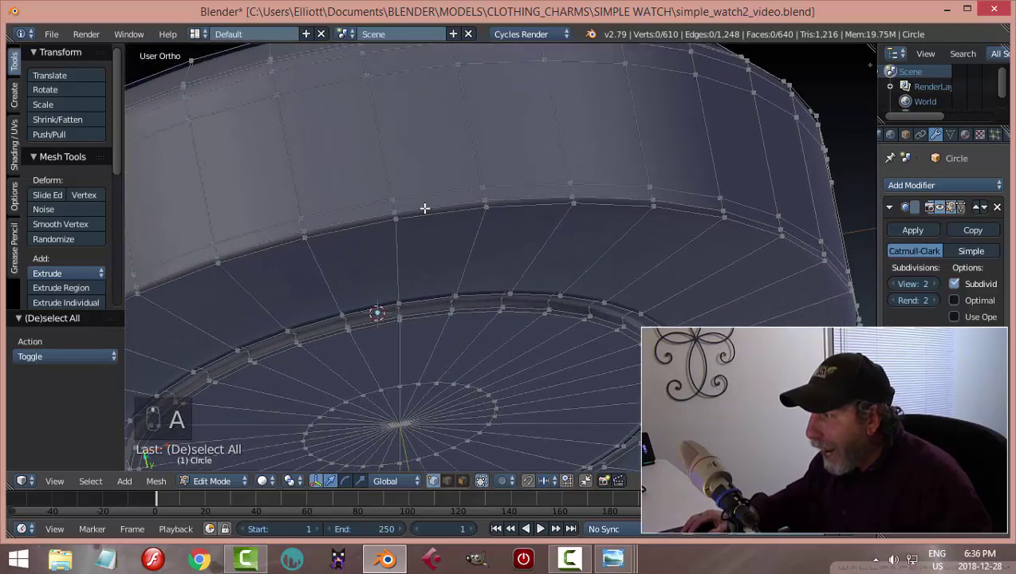
{"action": "key", "text": "ctrl+r"}
{"action": "left_click", "coordinate": [466, 245]}
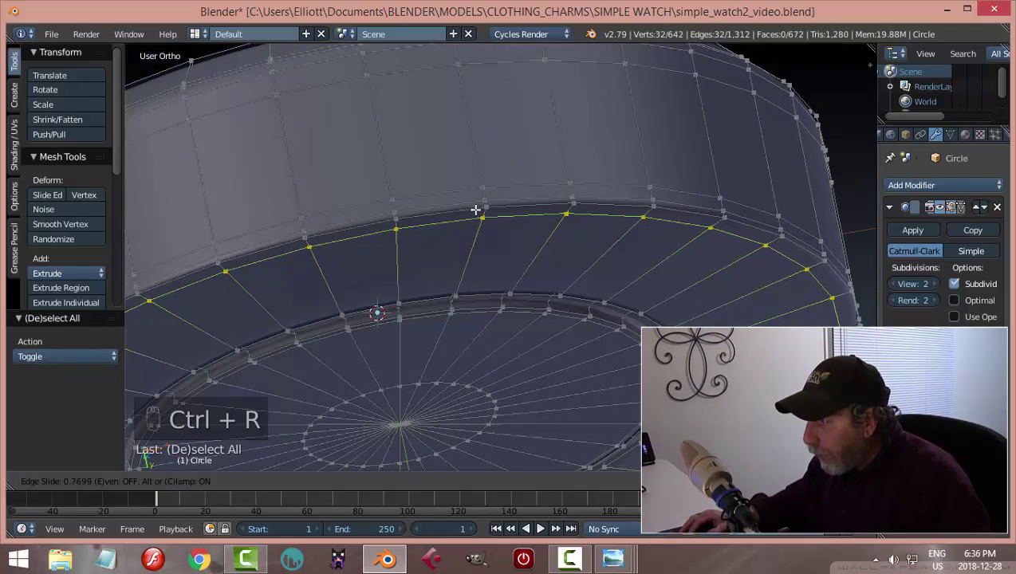
{"action": "left_click", "coordinate": [481, 210]}
{"action": "key", "text": "Tab"}
{"action": "left_click", "coordinate": [467, 242]}
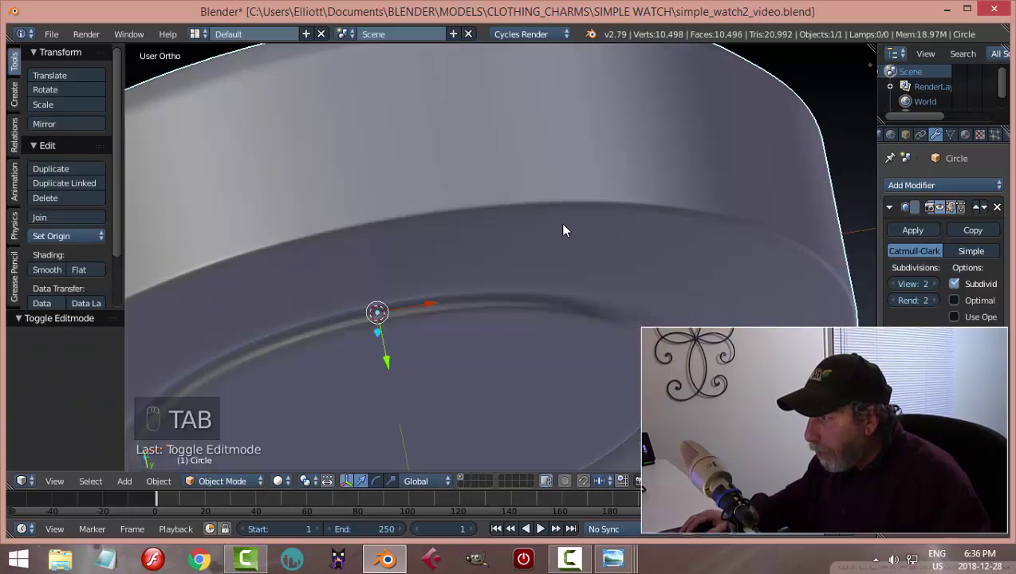
Examine the smoothed case back and the edges of its circular groove
{"action": "scroll", "coordinate": [560, 222], "scroll_direction": "down", "scroll_amount": 5}
{"action": "middle_click_drag", "start_coordinate": [631, 235], "coordinate": [606, 238]}
{"action": "scroll", "coordinate": [543, 164], "scroll_direction": "up", "scroll_amount": 3}
{"action": "scroll", "coordinate": [542, 169], "scroll_direction": "up", "scroll_amount": 2}
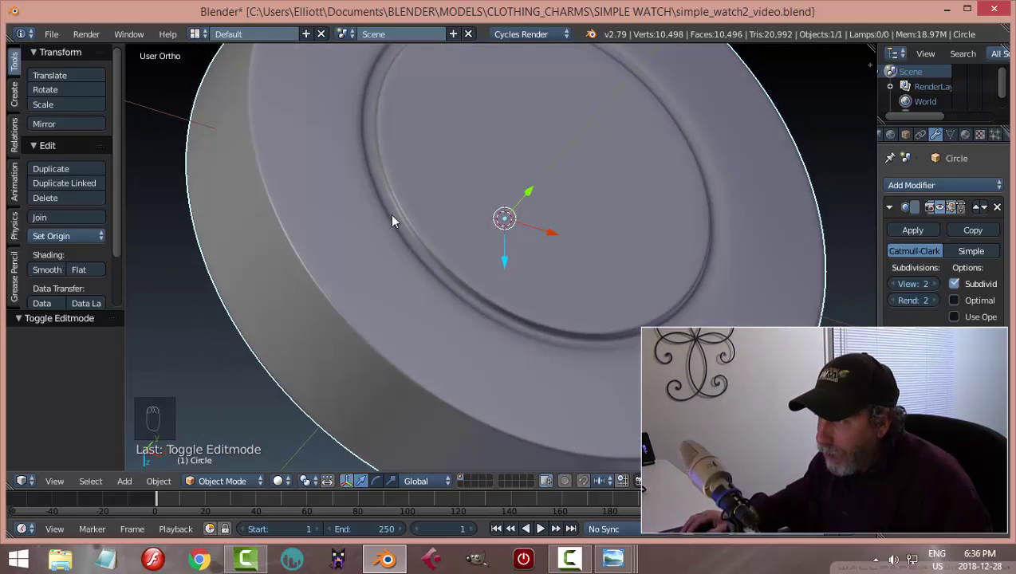
{"action": "middle_click_drag", "start_coordinate": [366, 176], "coordinate": [359, 213]}
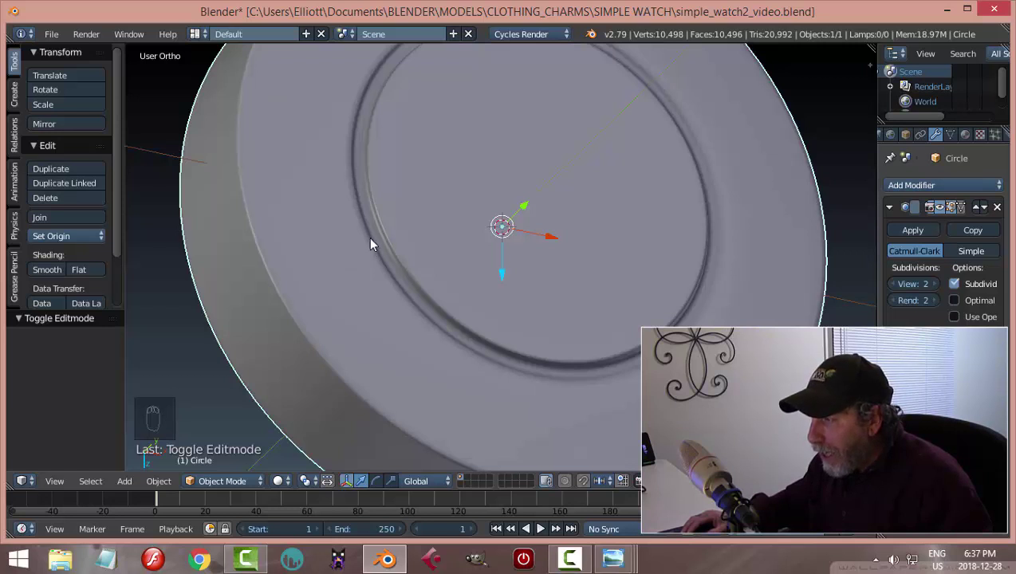
Add an edge loop on the case back's outer ring, slid inward close to the circular groove, and return to Object Mode
{"action": "key", "text": "Tab"}
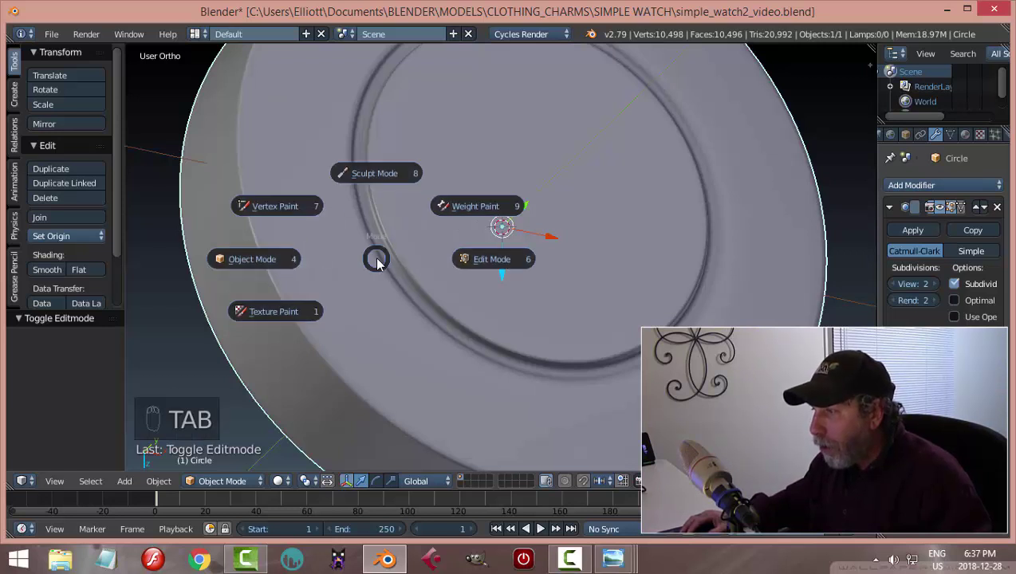
{"action": "left_click", "coordinate": [448, 259]}
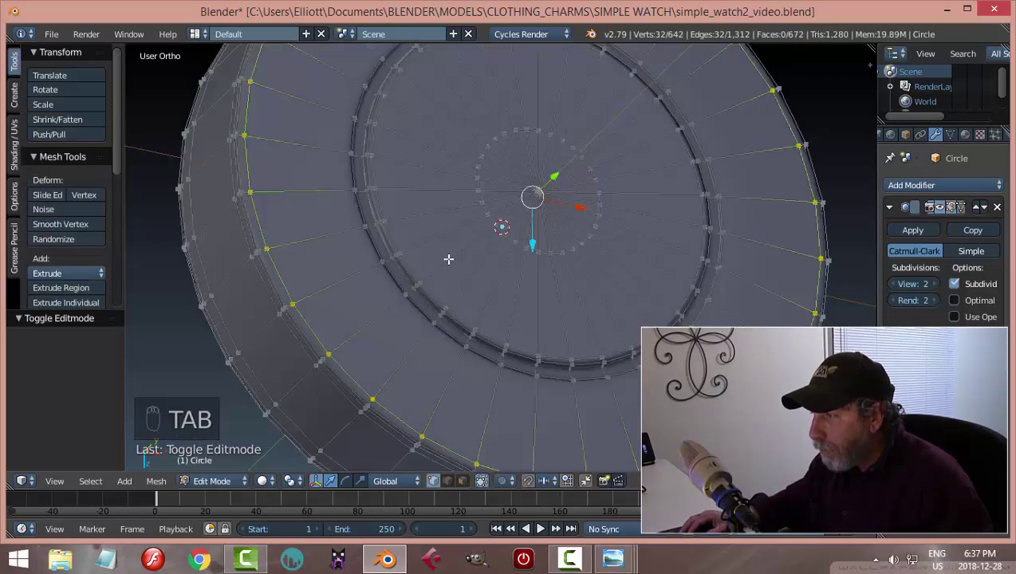
{"action": "key", "text": "ctrl+r"}
{"action": "left_click", "coordinate": [361, 277]}
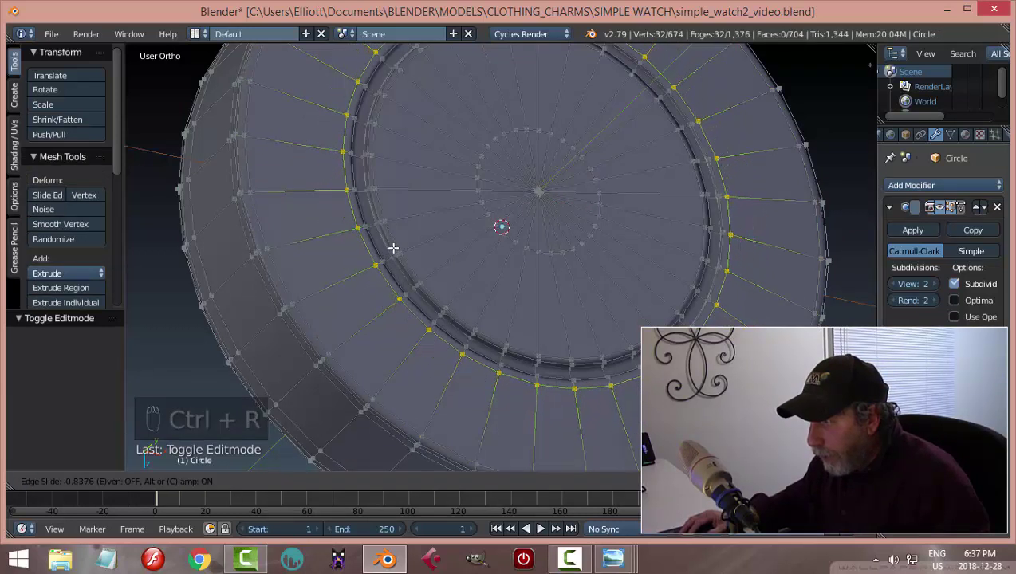
{"action": "left_click", "coordinate": [393, 248]}
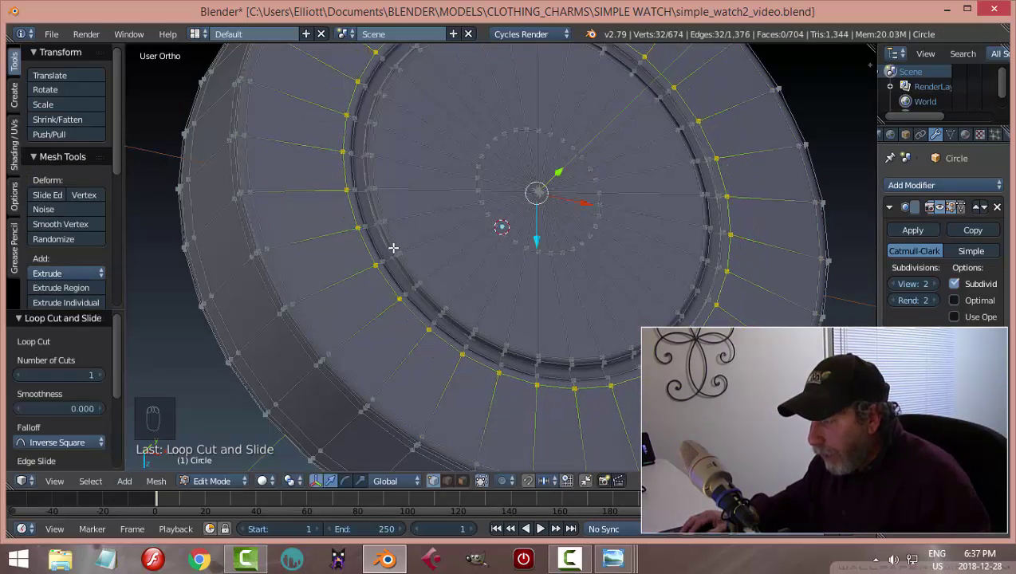
{"action": "key", "text": "Tab"}
{"action": "left_click", "coordinate": [447, 254]}
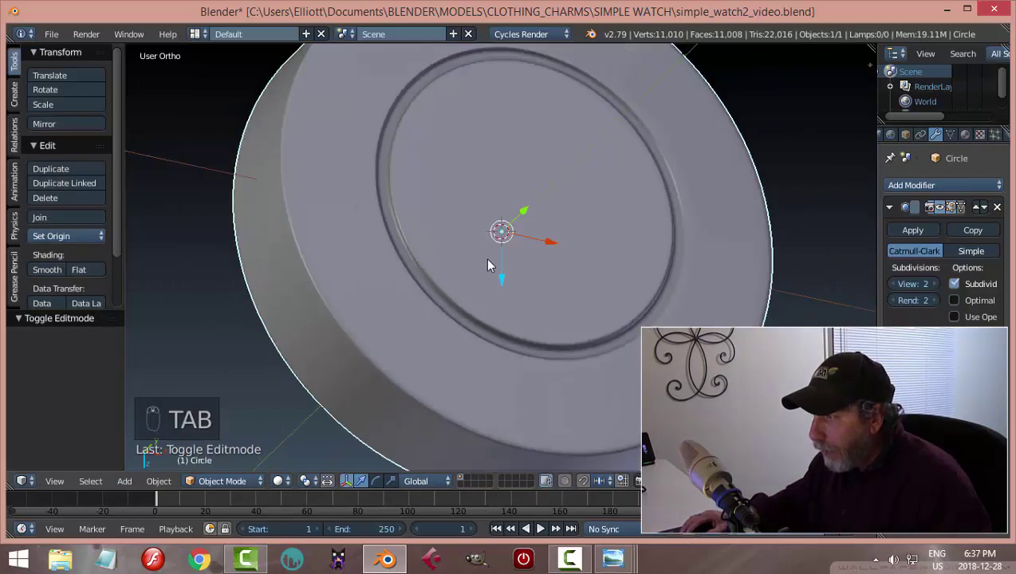
{"action": "middle_click_drag", "start_coordinate": [493, 267], "coordinate": [456, 207]}
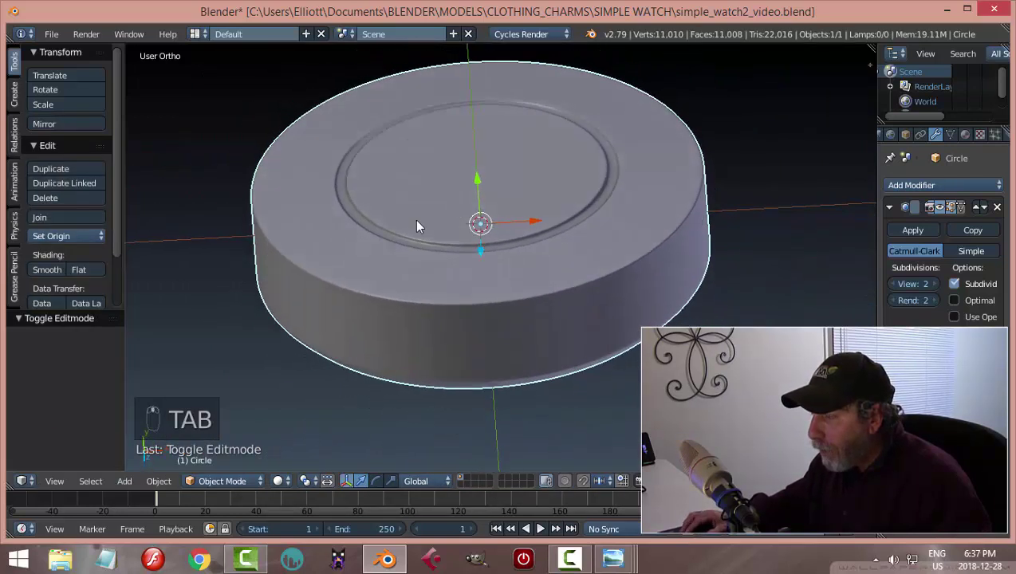
{"action": "scroll", "coordinate": [417, 227], "scroll_direction": "up", "scroll_amount": 5}
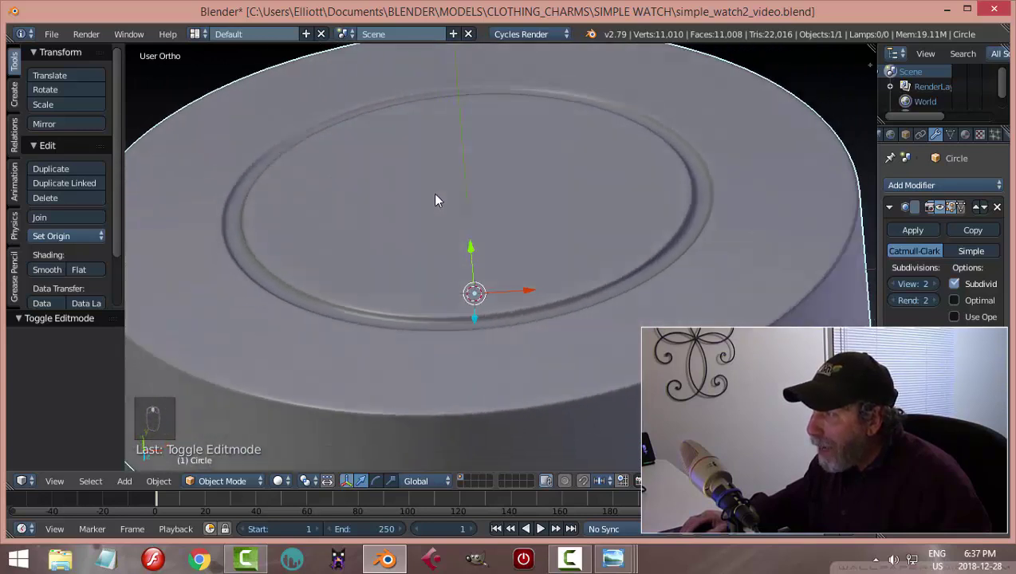
{"action": "middle_click_drag", "start_coordinate": [434, 200], "coordinate": [434, 230]}
In Edit Mode, clear the selection and toggle the modifier's Edit Mode display off and on to inspect the circular groove's mesh
{"action": "key", "text": "Tab"}
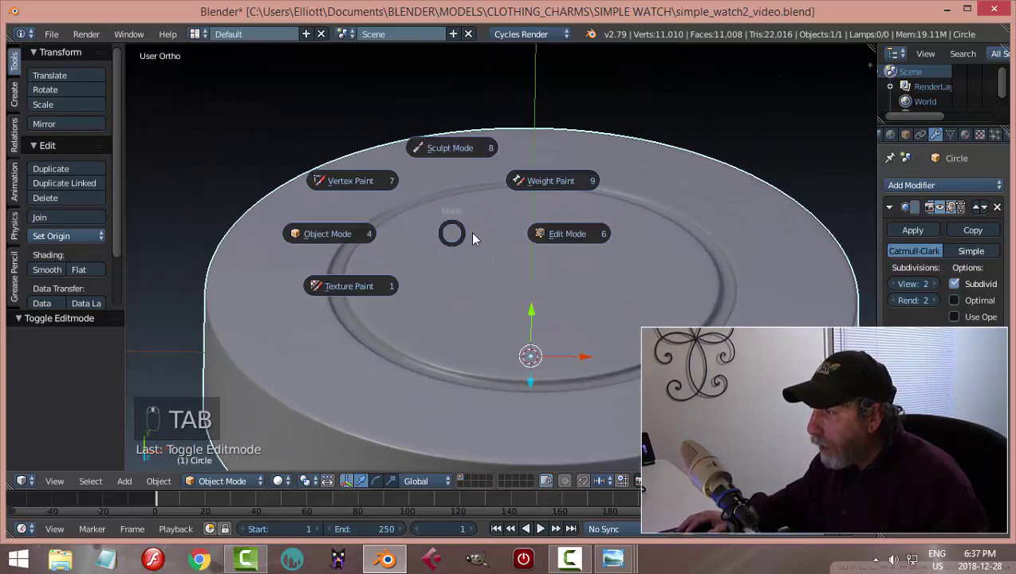
{"action": "left_click", "coordinate": [472, 238]}
{"action": "scroll", "coordinate": [494, 242], "scroll_direction": "up", "scroll_amount": 2}
{"action": "scroll", "coordinate": [356, 192], "scroll_direction": "up", "scroll_amount": 1}
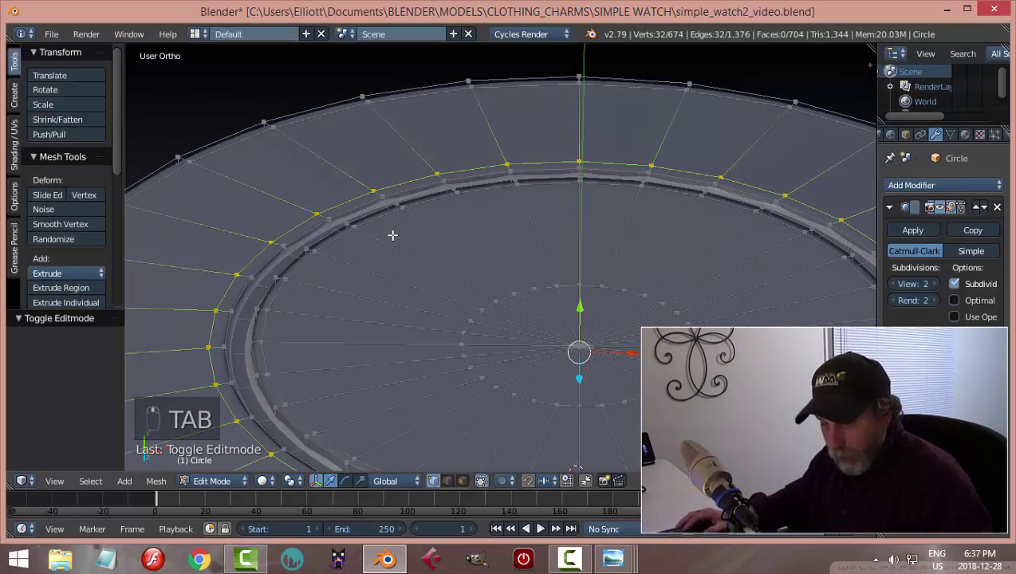
{"action": "key", "text": "a"}
{"action": "key", "text": "a"}
{"action": "scroll", "coordinate": [392, 234], "scroll_direction": "up", "scroll_amount": 2}
{"action": "middle_click_drag", "start_coordinate": [392, 234], "coordinate": [331, 256]}
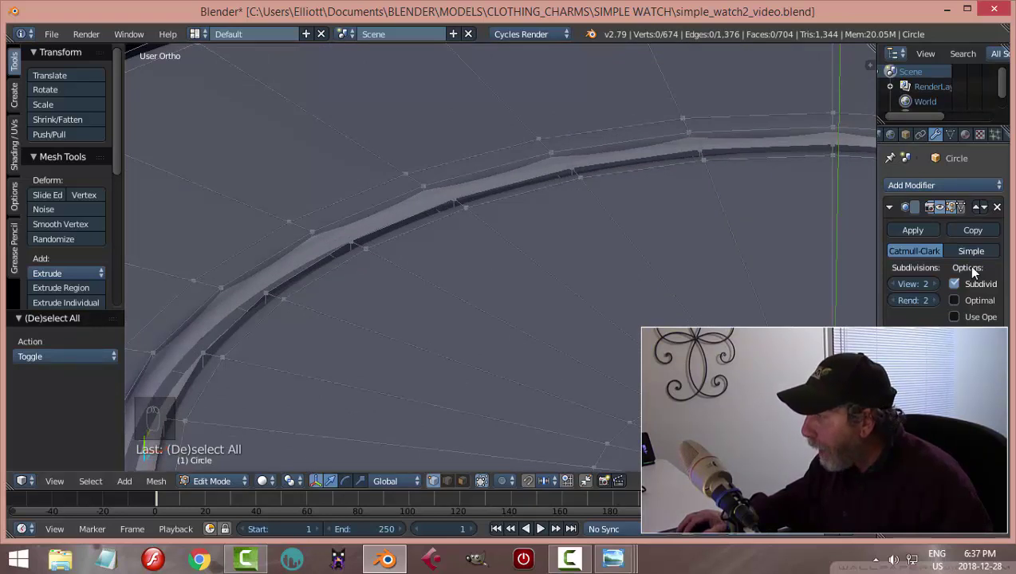
{"action": "left_click", "coordinate": [941, 211]}
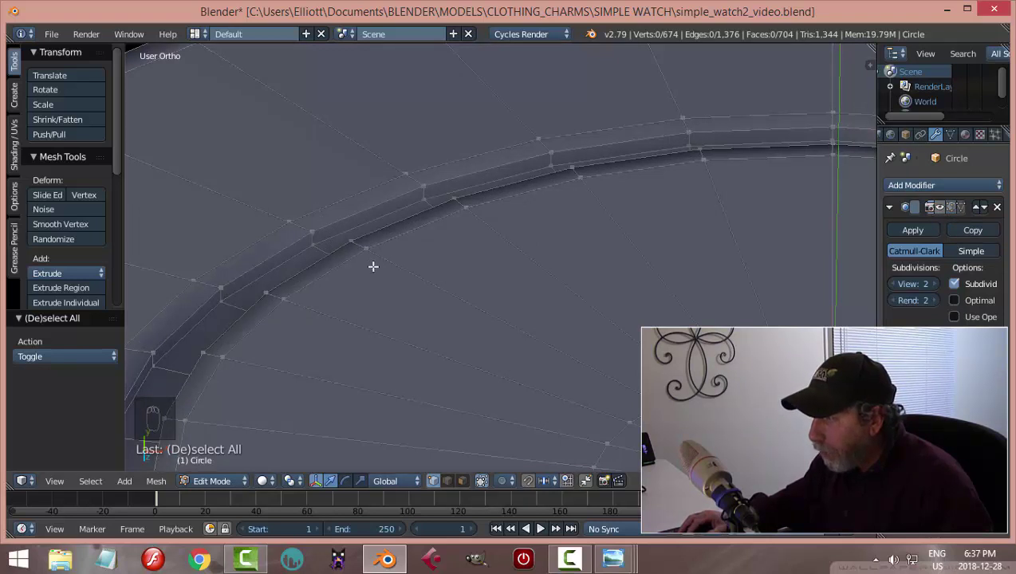
{"action": "middle_click_drag", "start_coordinate": [372, 266], "coordinate": [254, 286]}
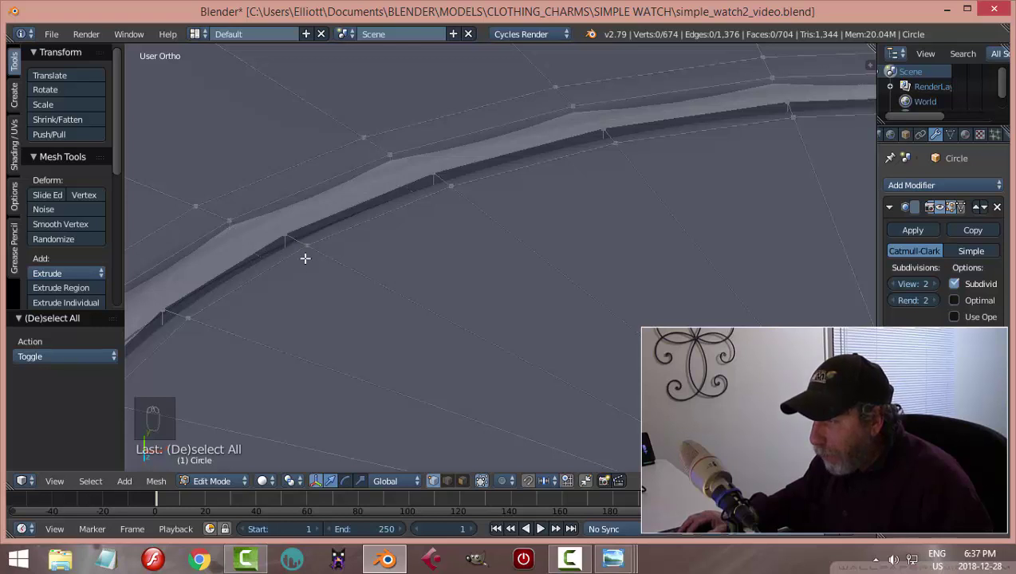
{"action": "middle_click_drag", "start_coordinate": [268, 272], "coordinate": [350, 255], "text": "shift"}
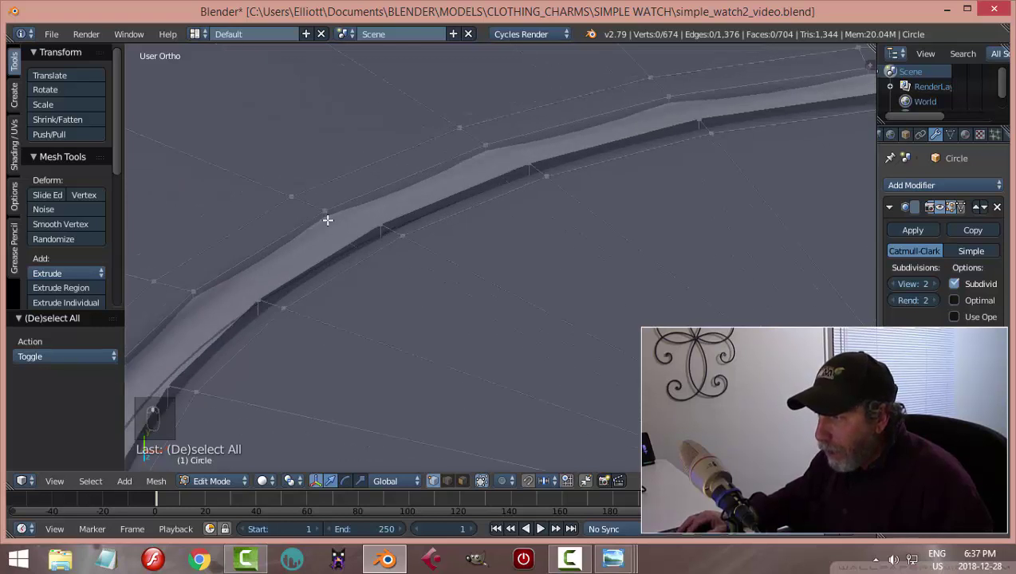
Add an edge loop around the groove's outer wall, slid slightly toward the groove floor, and return to Object Mode
{"action": "key", "text": "ctrl+r"}
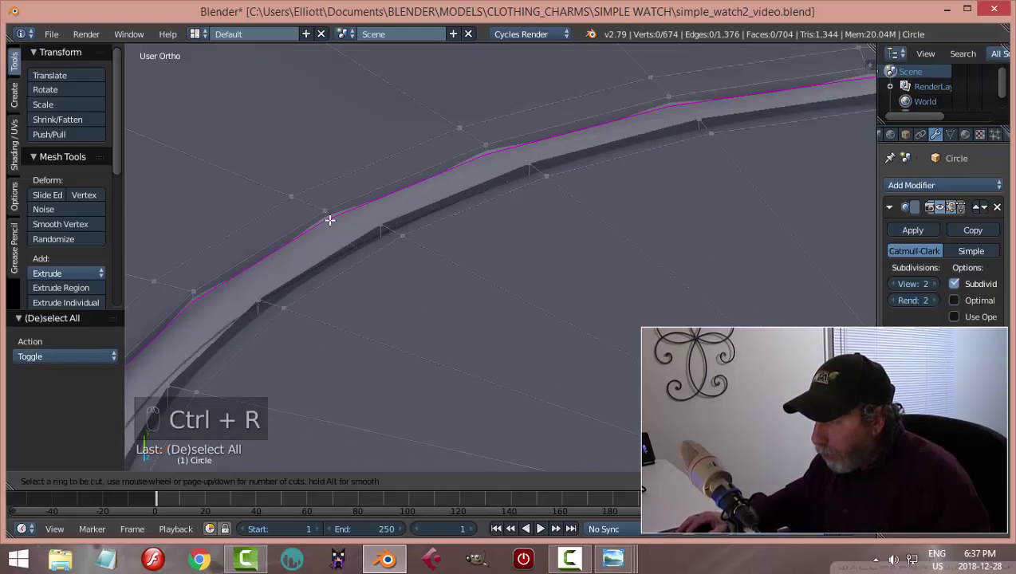
{"action": "left_click", "coordinate": [330, 220]}
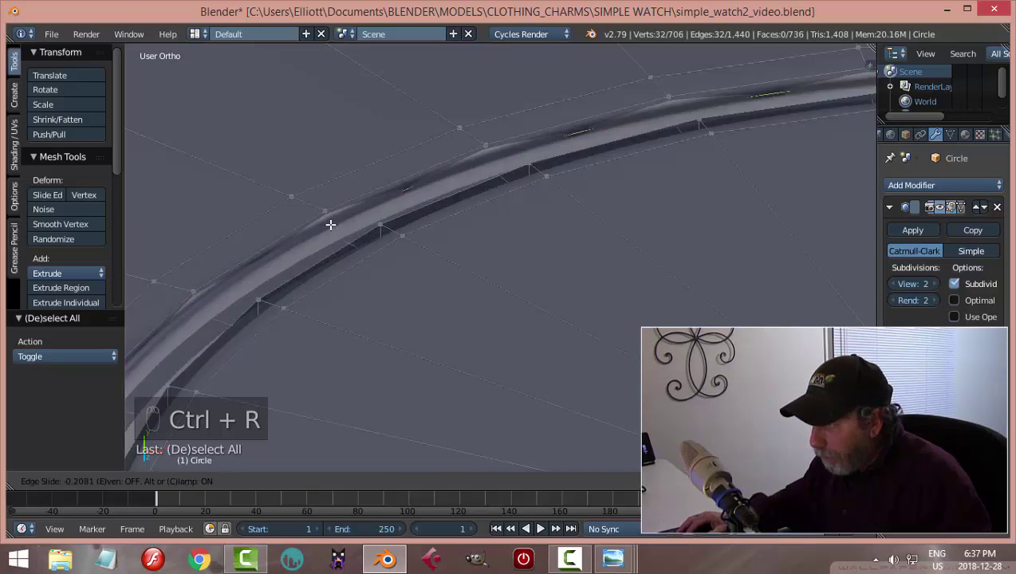
{"action": "left_click", "coordinate": [331, 229]}
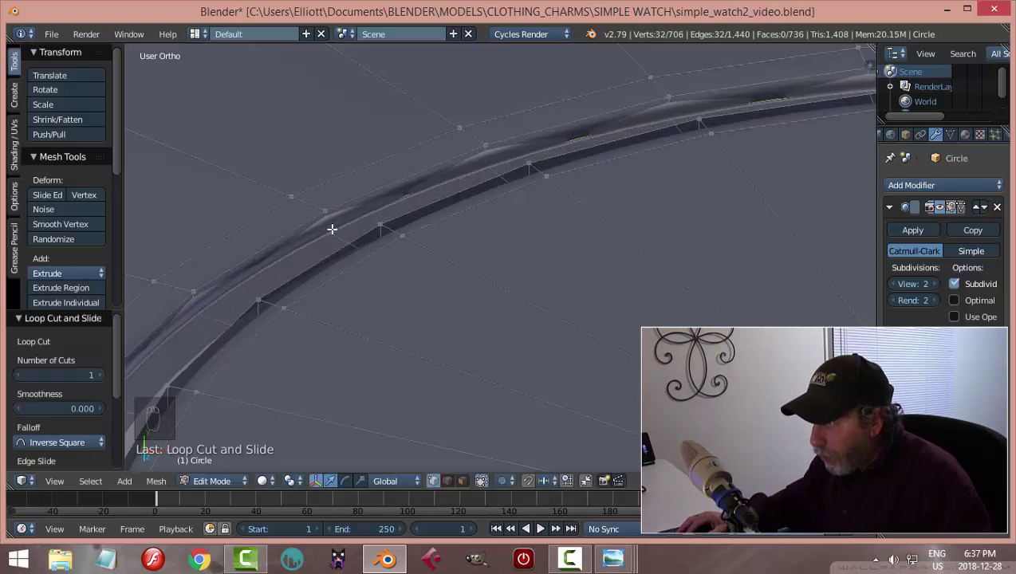
{"action": "key", "text": "Tab"}
{"action": "scroll", "coordinate": [423, 231], "scroll_direction": "down", "scroll_amount": 5}
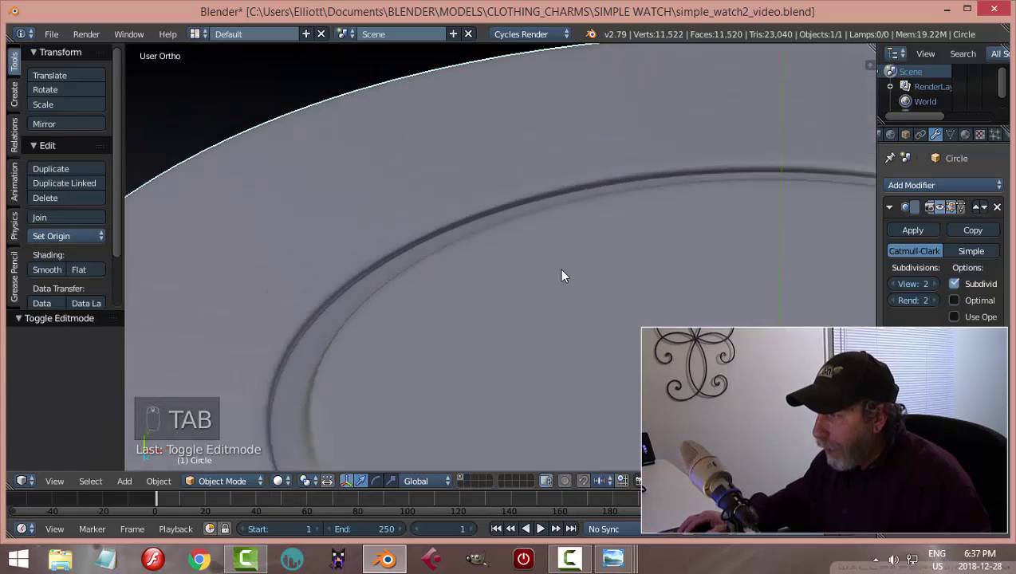
{"action": "middle_click_drag", "start_coordinate": [586, 314], "coordinate": [500, 283]}
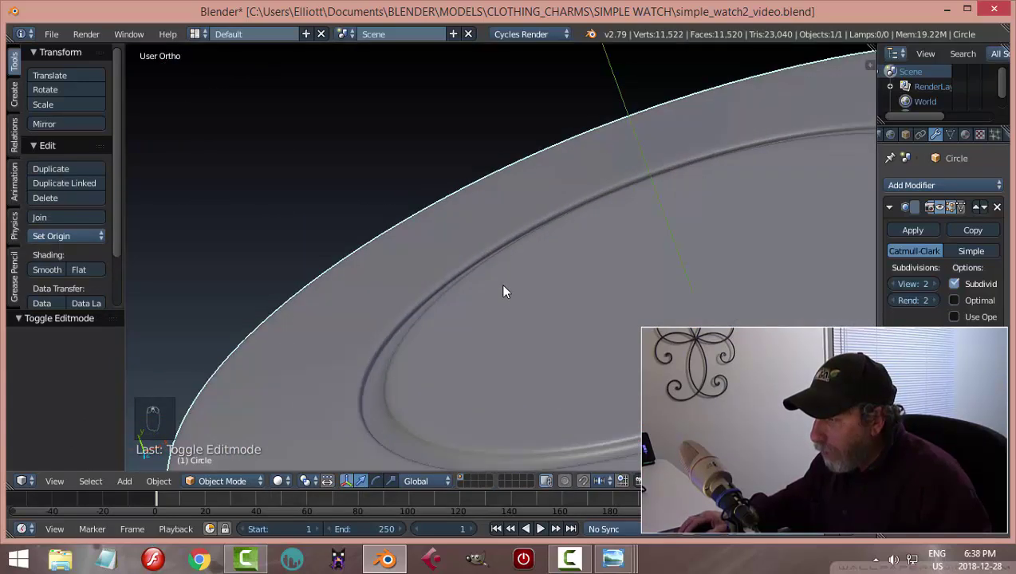
Try a second edge loop around the groove's outer wall, slid toward the wall's upper edge, viewing the result in Object Mode
{"action": "key", "text": "Tab"}
{"action": "left_click", "coordinate": [600, 289]}
{"action": "scroll", "coordinate": [470, 229], "scroll_direction": "up", "scroll_amount": 3}
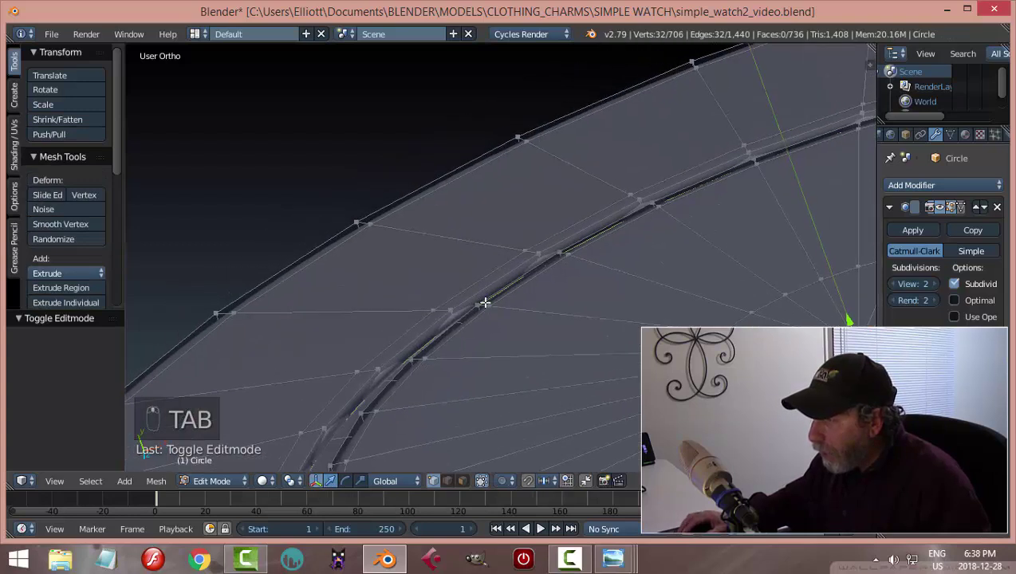
{"action": "scroll", "coordinate": [528, 318], "scroll_direction": "up", "scroll_amount": 2}
{"action": "key", "text": "a"}
{"action": "key", "text": "a"}
{"action": "middle_click_drag", "start_coordinate": [528, 318], "coordinate": [519, 247]}
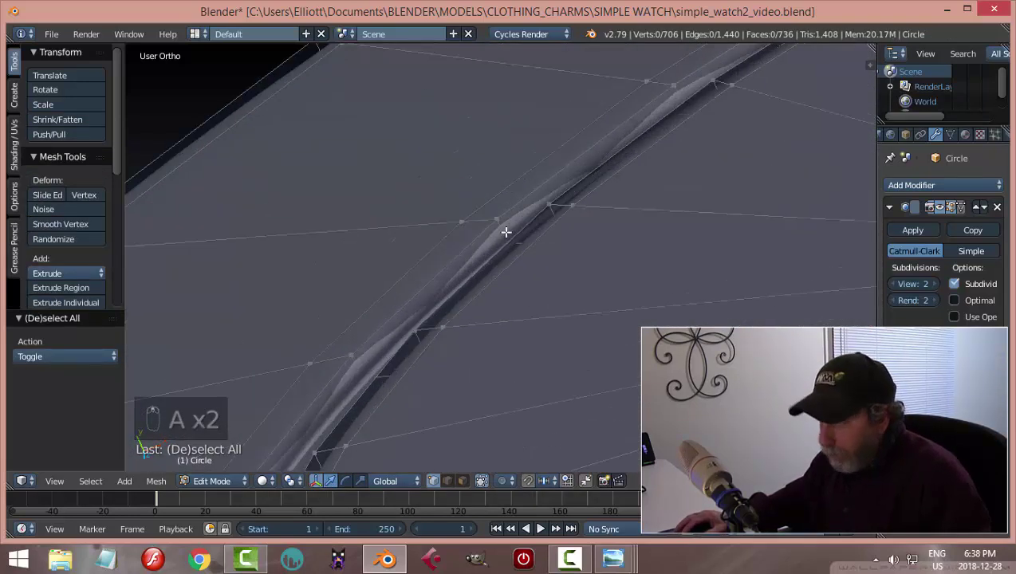
{"action": "key", "text": "ctrl+r"}
{"action": "left_click", "coordinate": [506, 229]}
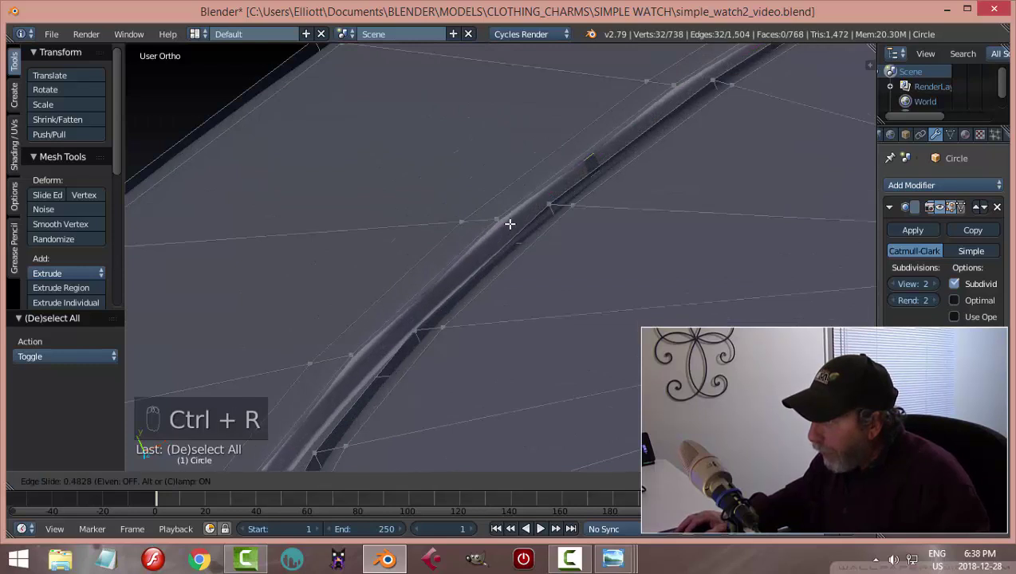
{"action": "left_click", "coordinate": [509, 224]}
{"action": "key", "text": "Tab"}
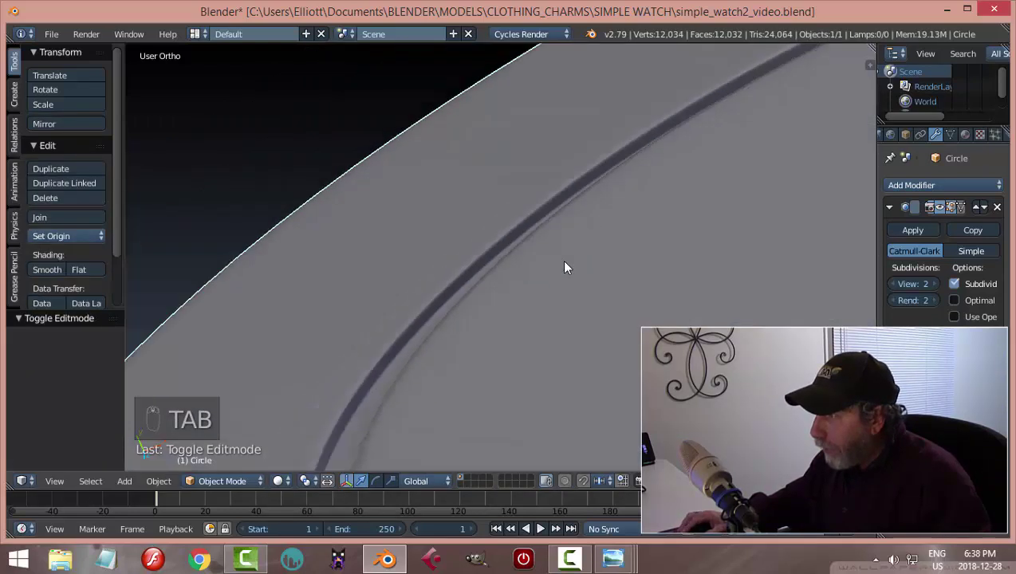
Undo the second edge loop on the groove's outer wall
{"action": "scroll", "coordinate": [600, 314], "scroll_direction": "down", "scroll_amount": 6}
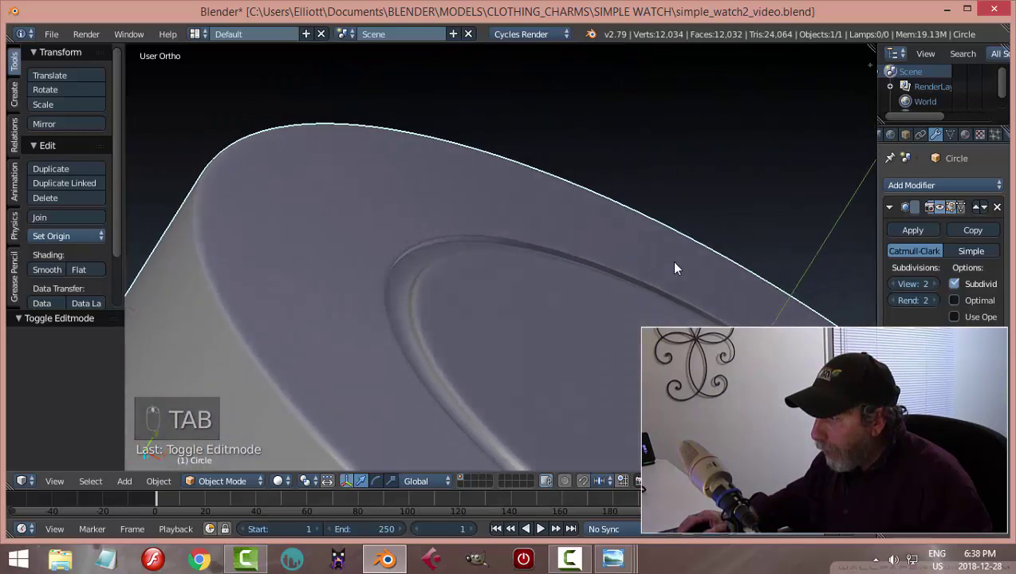
{"action": "middle_click_drag", "start_coordinate": [604, 333], "coordinate": [556, 314]}
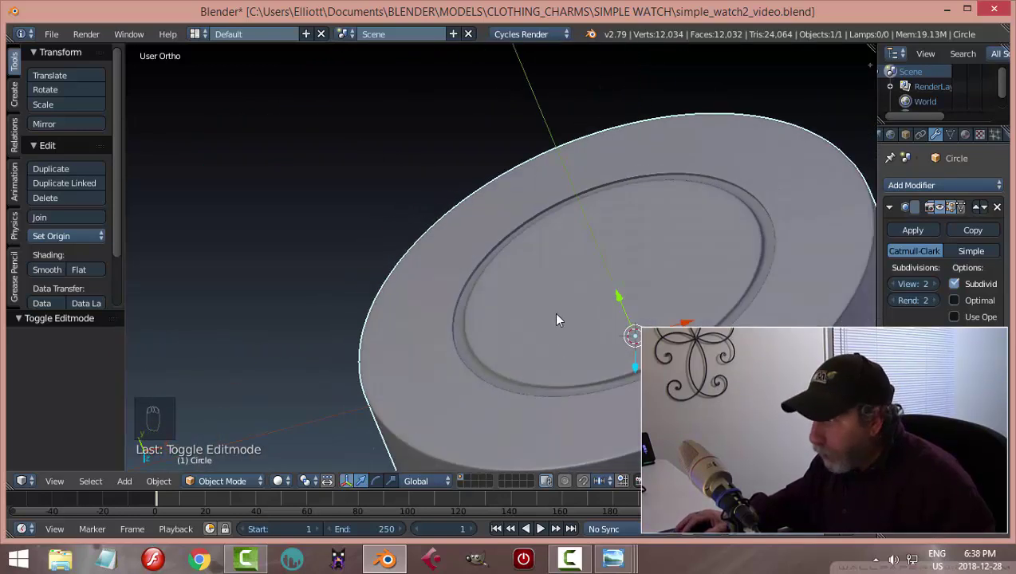
{"action": "key", "text": "ctrl+z"}
{"action": "scroll", "coordinate": [627, 284], "scroll_direction": "up", "scroll_amount": 4}
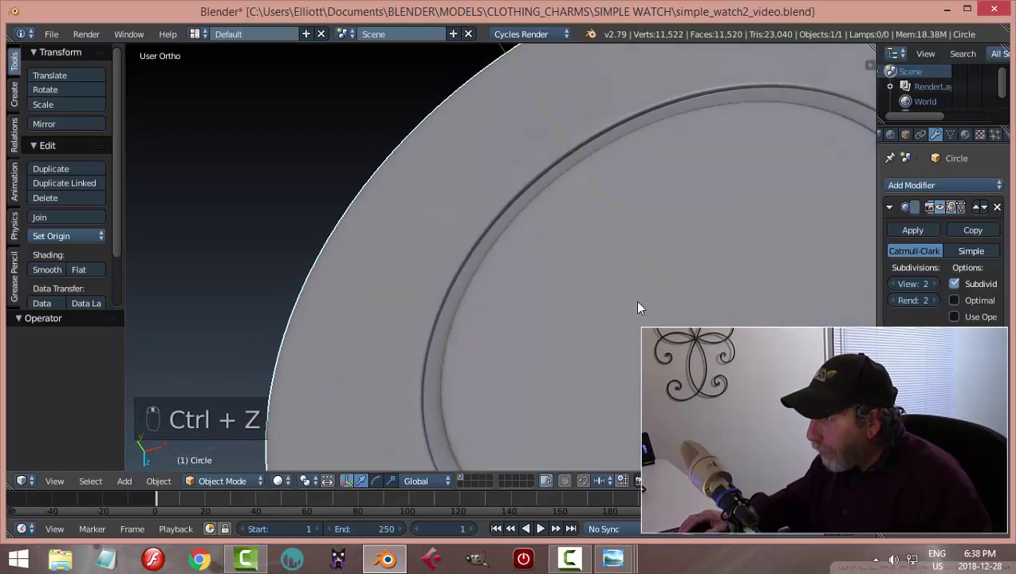
{"action": "middle_click_drag", "start_coordinate": [638, 308], "coordinate": [698, 319]}
{"action": "scroll", "coordinate": [626, 341], "scroll_direction": "down", "scroll_amount": 5}
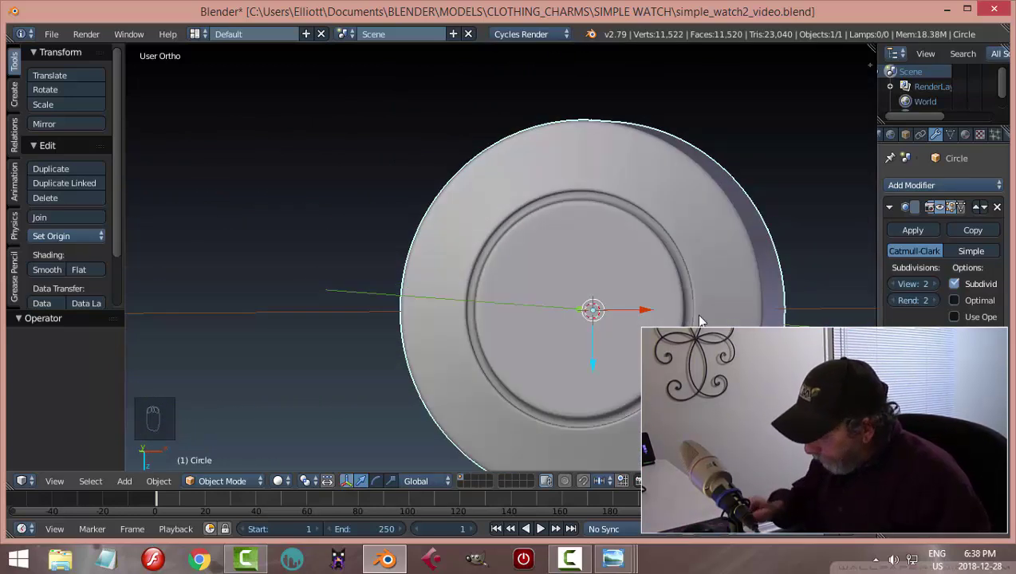
Compare the case with the blueprint in wireframe back view, examining the small screw circles around the case back
{"action": "key", "text": "ctrl+KP_1"}
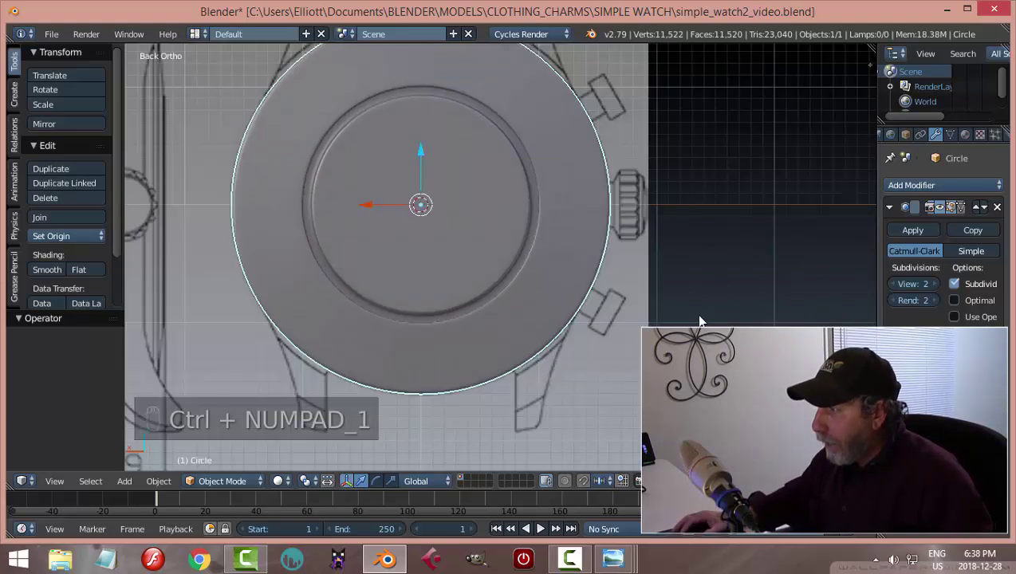
{"action": "scroll", "coordinate": [572, 288], "scroll_direction": "down", "scroll_amount": 3}
{"action": "key", "text": "z"}
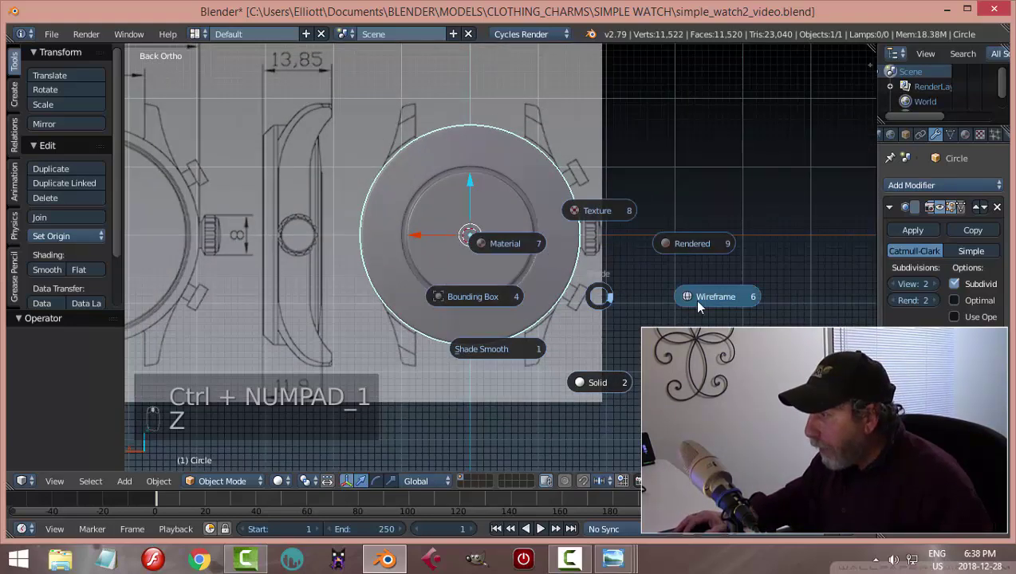
{"action": "scroll", "coordinate": [622, 279], "scroll_direction": "up", "scroll_amount": 4}
{"action": "scroll", "coordinate": [622, 279], "scroll_direction": "up", "scroll_amount": 2}
{"action": "middle_click_drag", "start_coordinate": [548, 209], "coordinate": [590, 365], "text": "shift"}
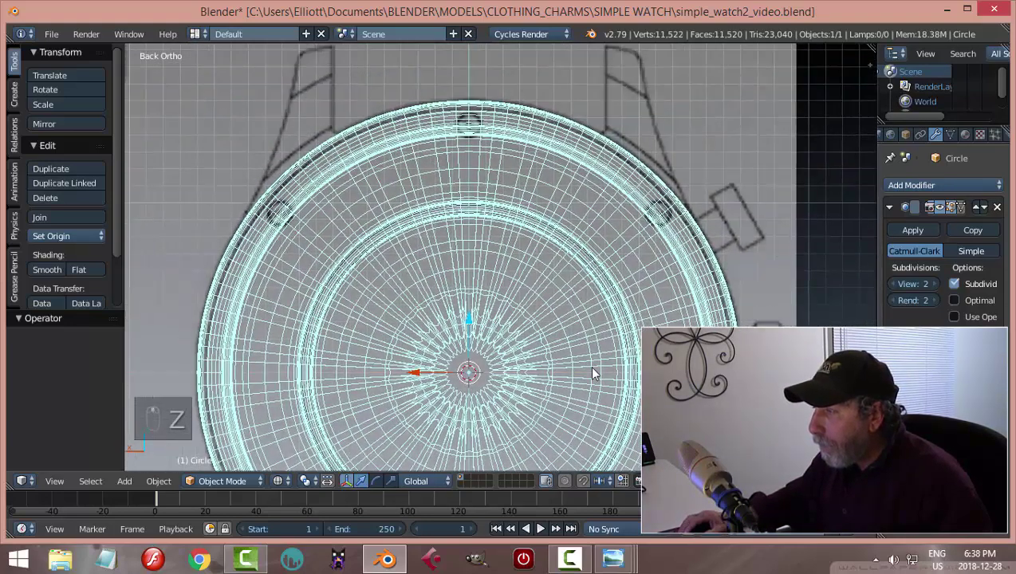
{"action": "scroll", "coordinate": [576, 343], "scroll_direction": "up", "scroll_amount": 3}
{"action": "scroll", "coordinate": [564, 379], "scroll_direction": "up", "scroll_amount": 2}
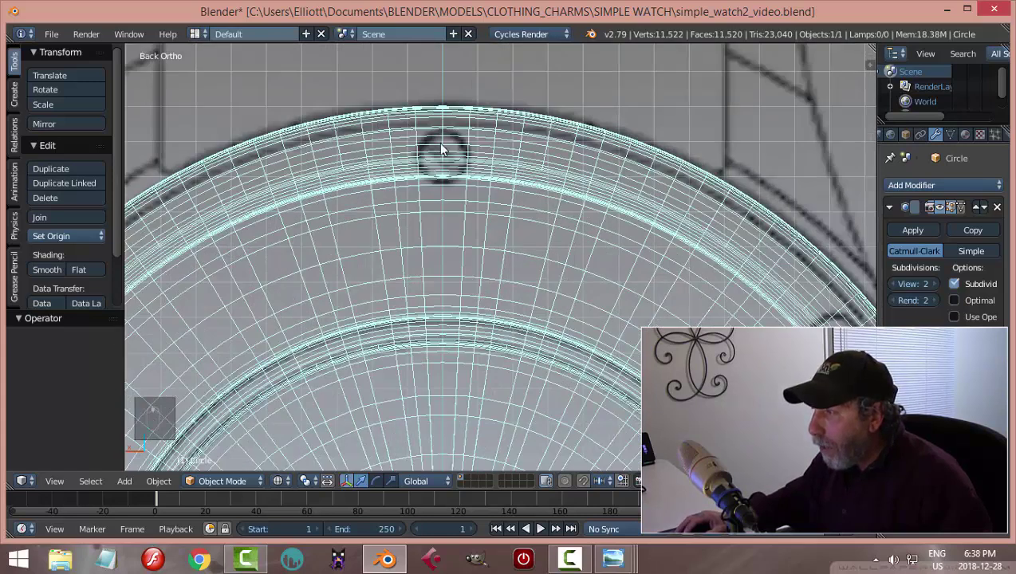
{"action": "scroll", "coordinate": [487, 213], "scroll_direction": "down", "scroll_amount": 6}
{"action": "scroll", "coordinate": [482, 213], "scroll_direction": "up", "scroll_amount": 4}
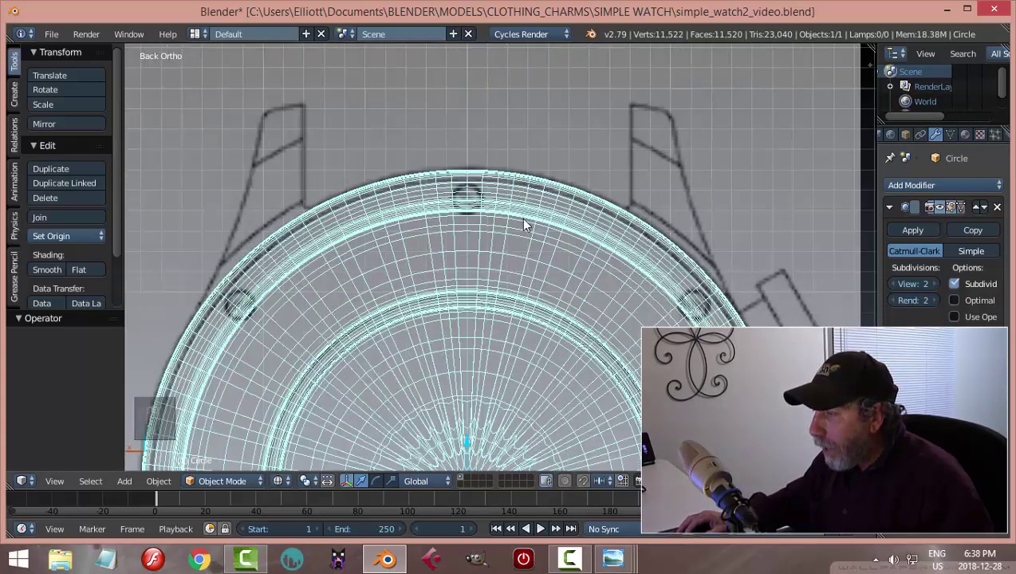
Return to solid shading and examine the case from the side and the back
{"action": "middle_click_drag", "start_coordinate": [556, 234], "coordinate": [513, 272]}
{"action": "key", "text": "z"}
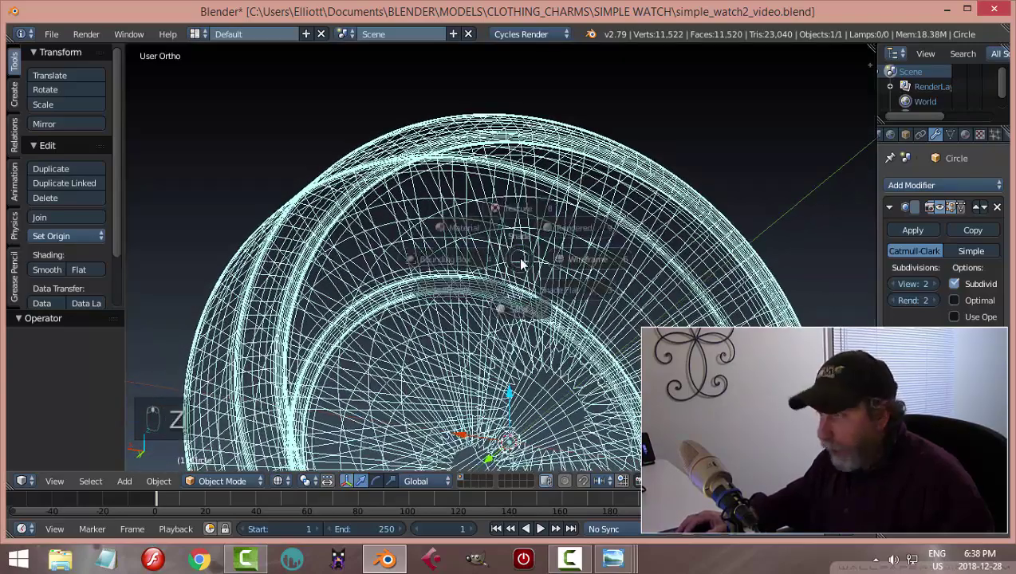
{"action": "left_click", "coordinate": [525, 341]}
{"action": "mouse_move", "coordinate": [525, 341]}
{"action": "middle_mouse_down"}
{"action": "mouse_move", "coordinate": [546, 202]}
{"action": "mouse_move", "coordinate": [610, 152]}
{"action": "mouse_move", "coordinate": [703, 152]}
{"action": "mouse_move", "coordinate": [755, 178]}
{"action": "mouse_move", "coordinate": [735, 181]}
{"action": "middle_mouse_up"}
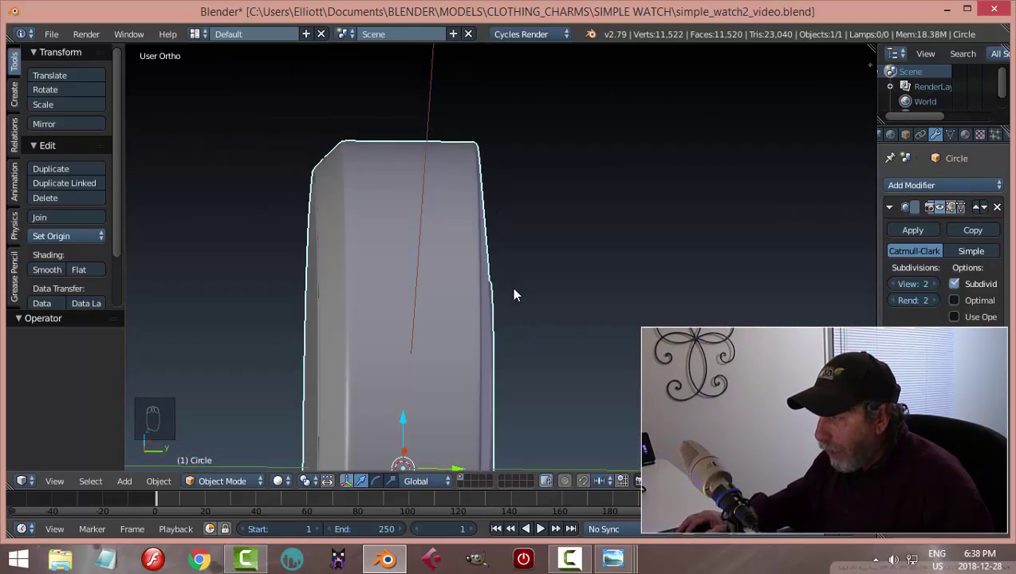
{"action": "middle_click_drag", "start_coordinate": [603, 258], "coordinate": [430, 253]}
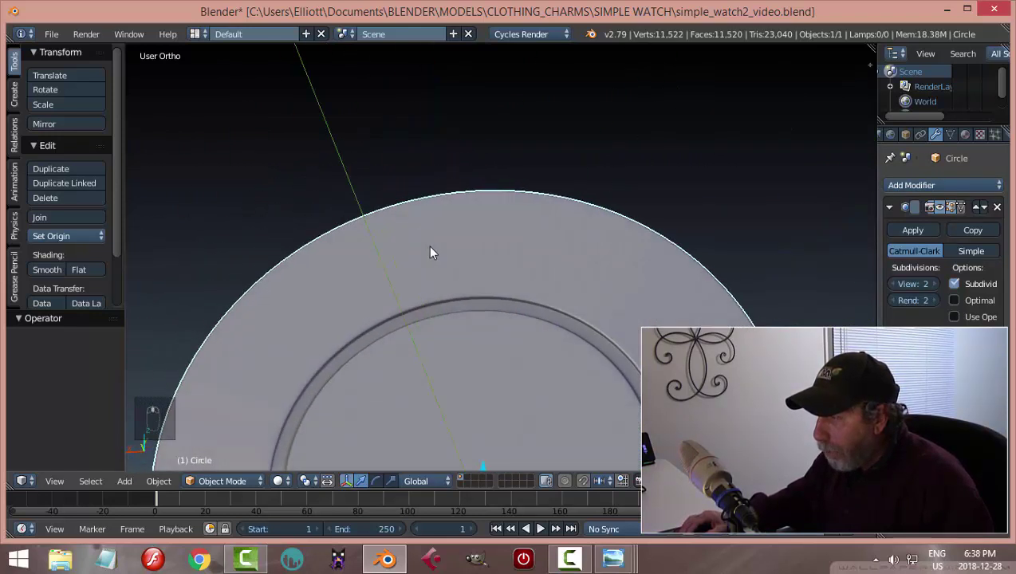
{"action": "scroll", "coordinate": [526, 256], "scroll_direction": "down", "scroll_amount": 5}
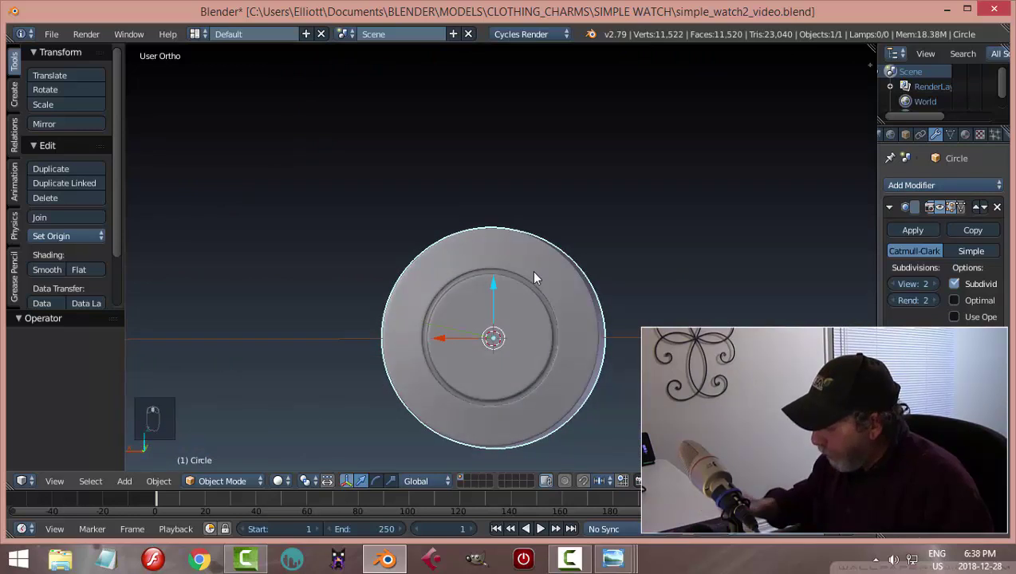
Check the case against the blueprint in wireframe back view, examining the screw circle at the top of the case back
{"action": "key", "text": "ctrl+KP_1"}
{"action": "key", "text": "z"}
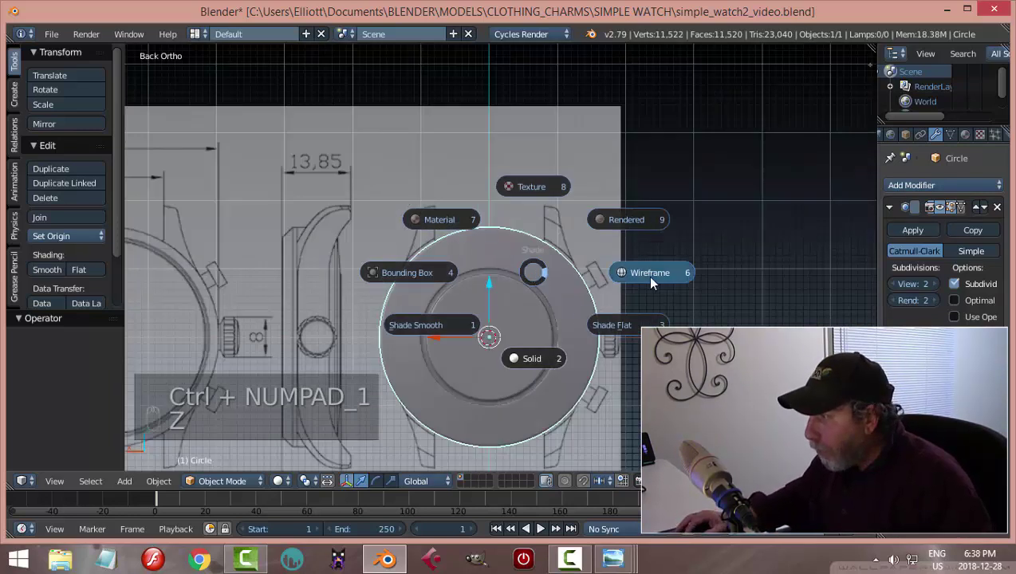
{"action": "left_click", "coordinate": [650, 275]}
{"action": "scroll", "coordinate": [627, 303], "scroll_direction": "up", "scroll_amount": 6}
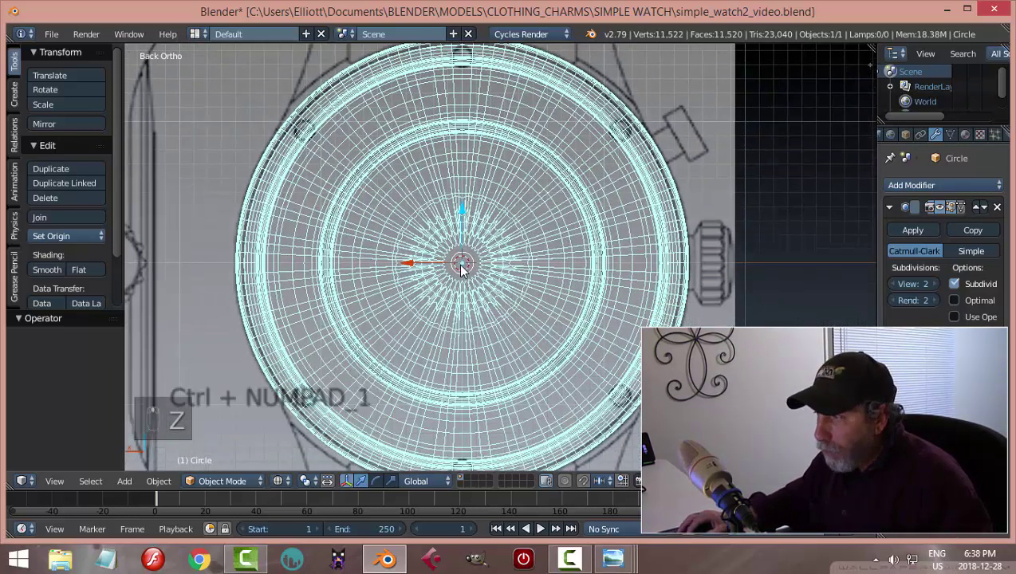
{"action": "scroll", "coordinate": [517, 197], "scroll_direction": "down", "scroll_amount": 3}
{"action": "middle_click_drag", "start_coordinate": [516, 198], "coordinate": [515, 247], "text": "shift"}
{"action": "scroll", "coordinate": [515, 248], "scroll_direction": "up", "scroll_amount": 3}
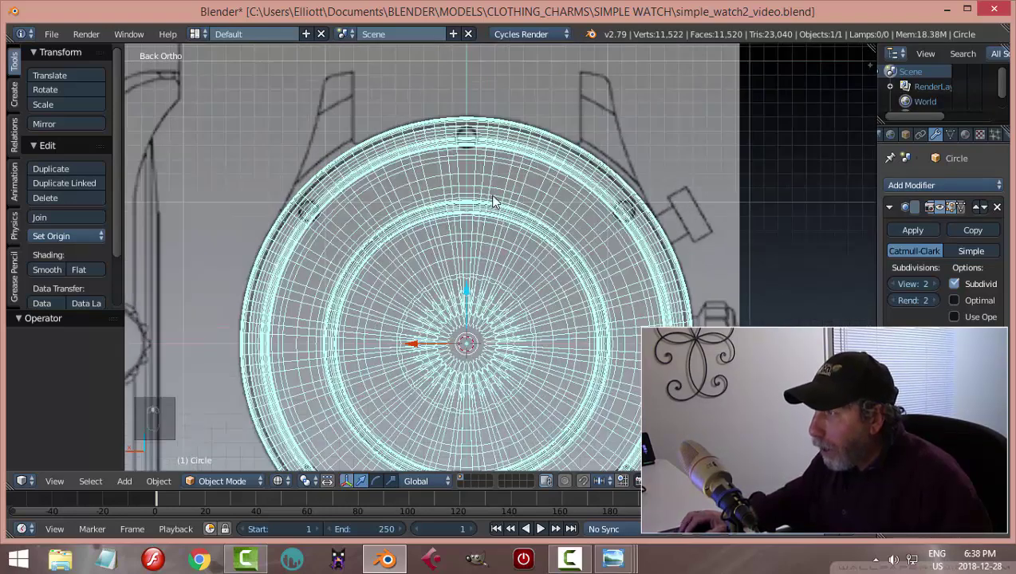
{"action": "scroll", "coordinate": [493, 201], "scroll_direction": "up", "scroll_amount": 4}
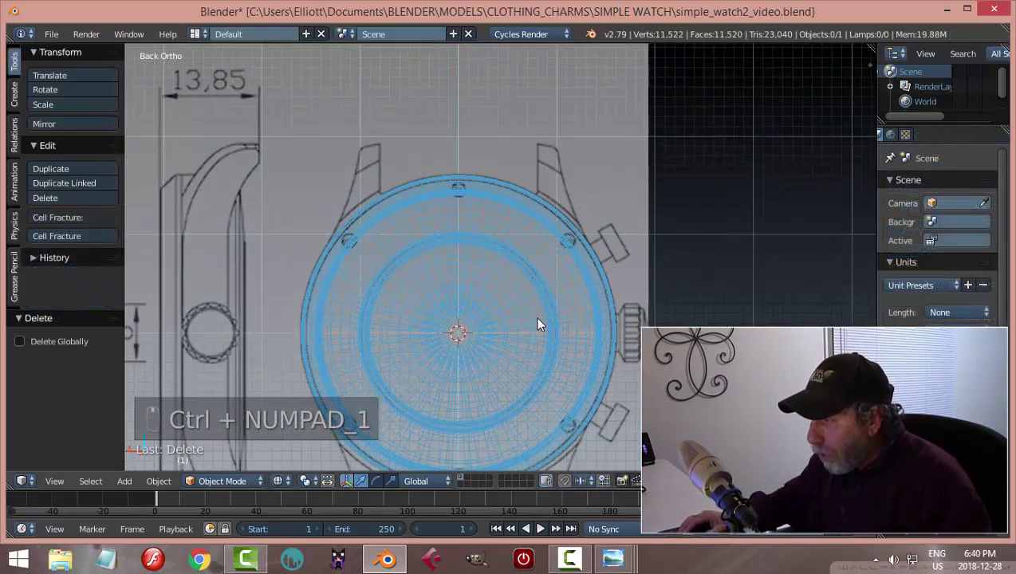
Add a mesh cube at the case centre and scale it in Edit Mode to about 0.124
{"action": "middle_click_drag", "start_coordinate": [536, 317], "coordinate": [527, 331], "text": "shift"}
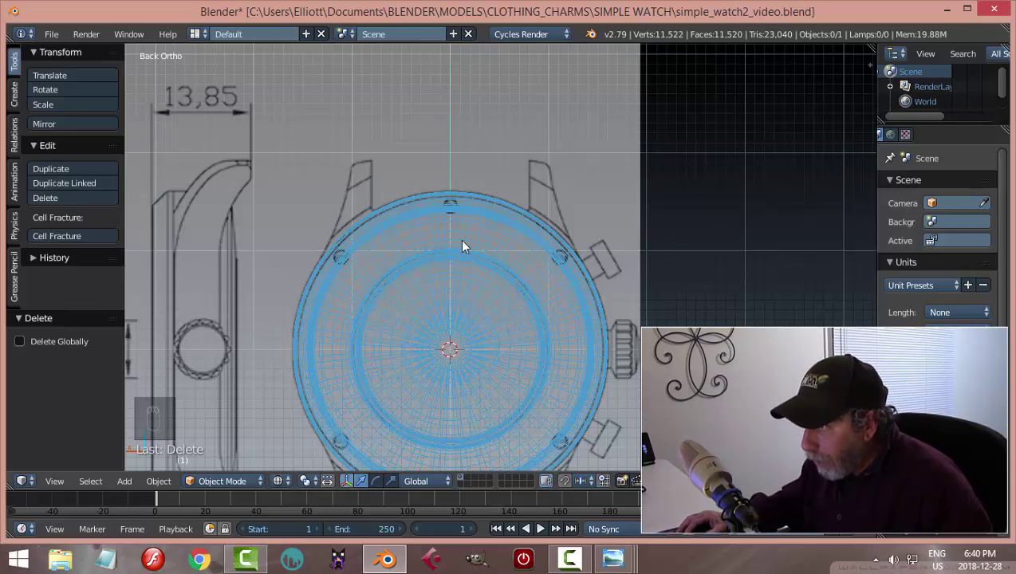
{"action": "key", "text": "shift+a"}
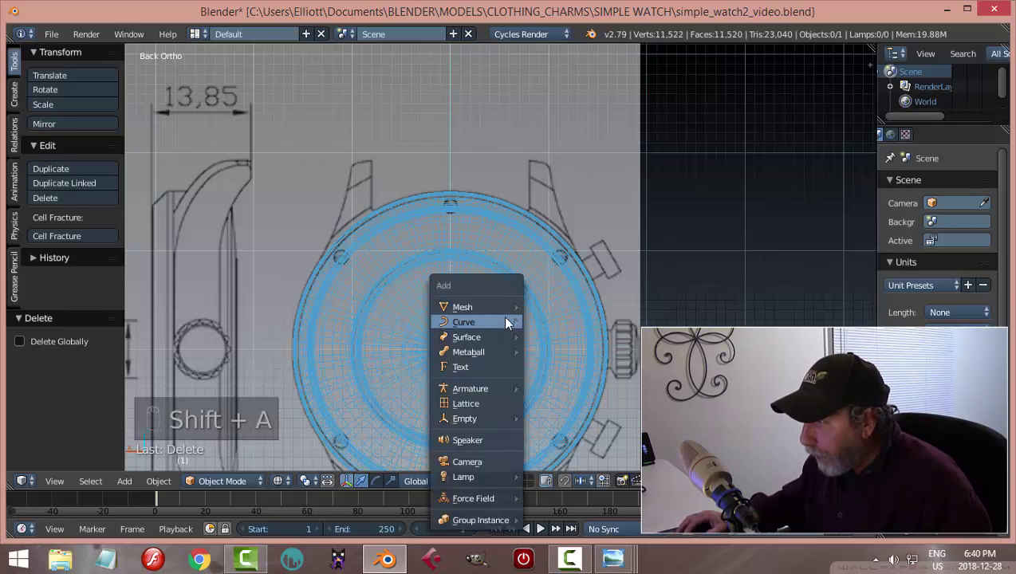
{"action": "mouse_move", "coordinate": [502, 310]}
{"action": "left_click", "coordinate": [556, 321]}
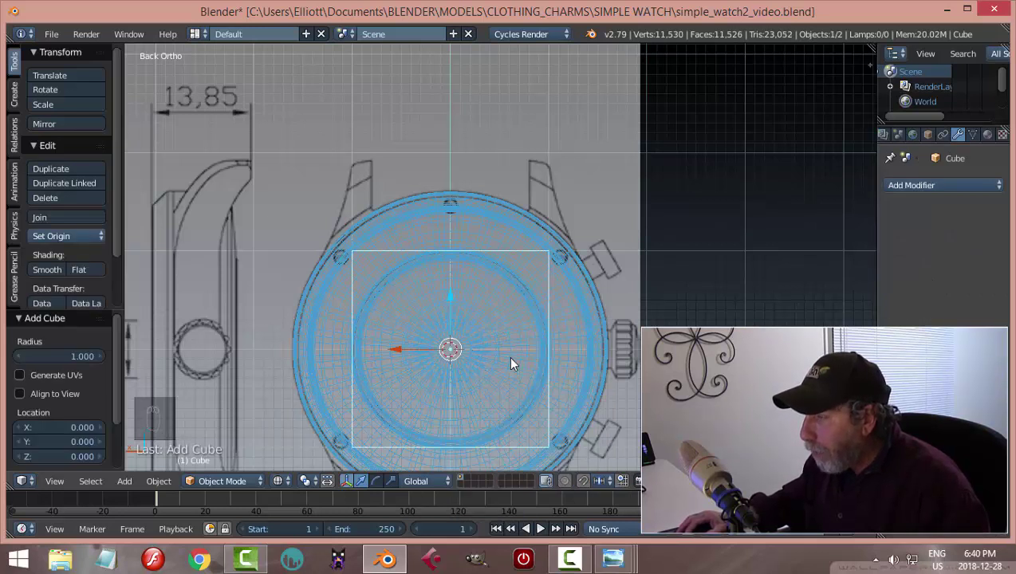
{"action": "key", "text": "Tab"}
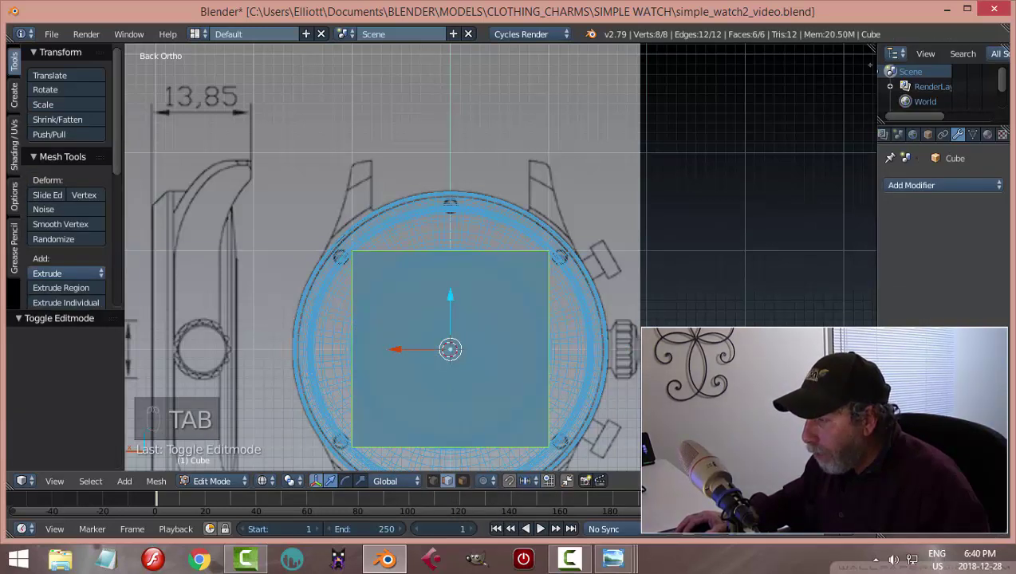
{"action": "key", "text": "s"}
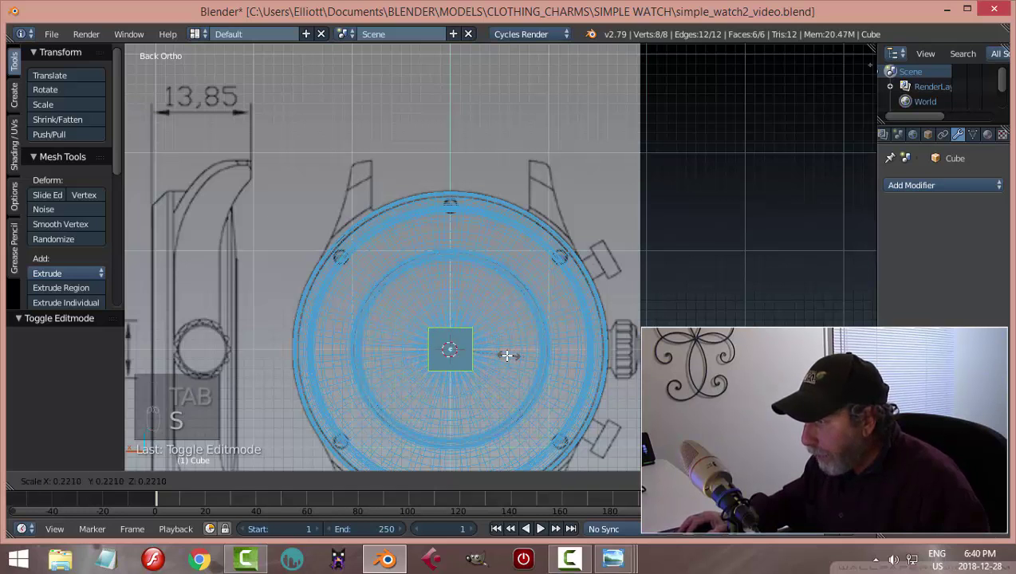
{"action": "left_click", "coordinate": [481, 359]}
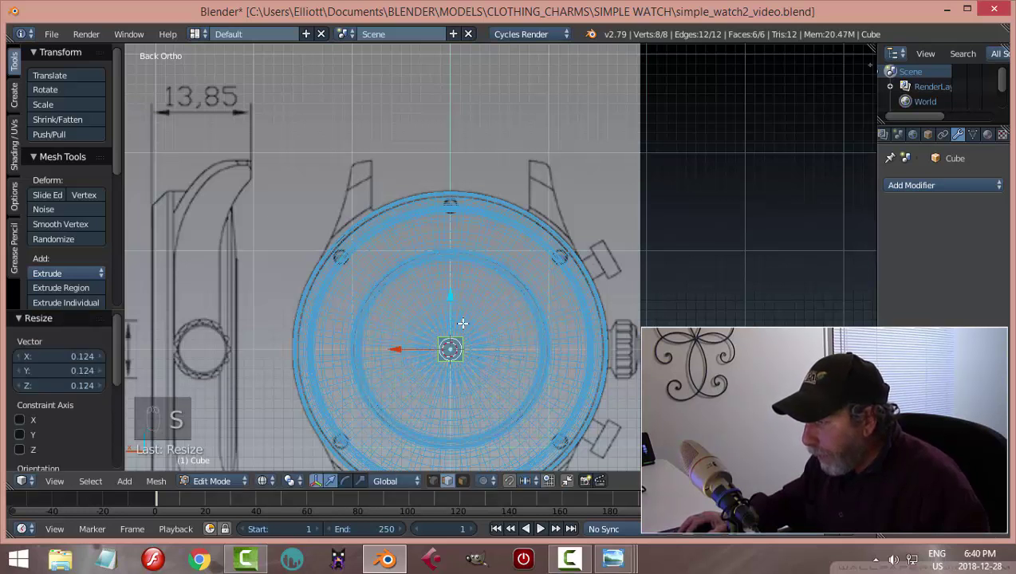
Move the cube up 1.46 along Z onto the blueprint's top screw circle and scale it by about 0.633 to fit
{"action": "right_click_drag", "start_coordinate": [452, 301], "coordinate": [460, 160]}
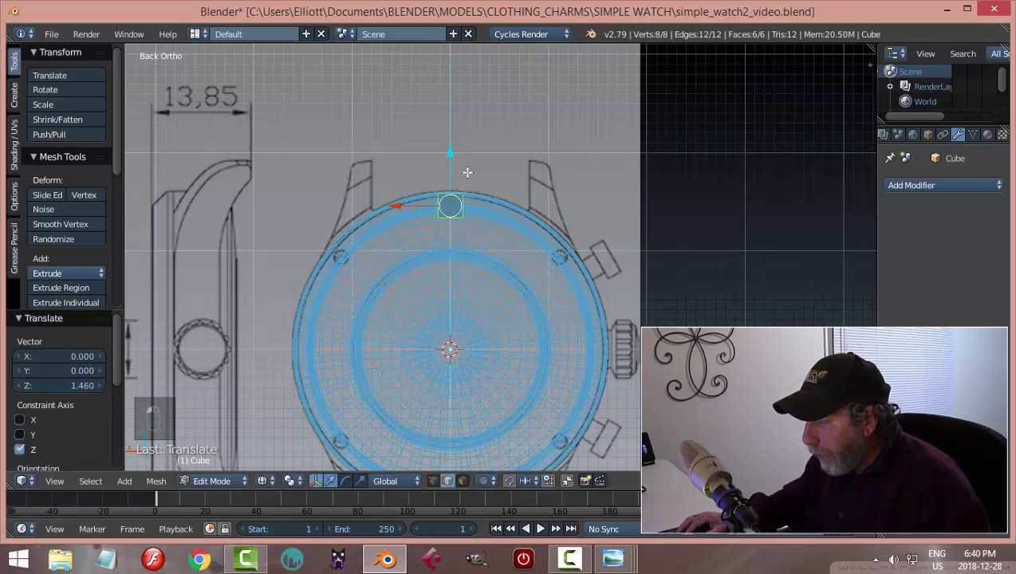
{"action": "scroll", "coordinate": [530, 209], "scroll_direction": "up", "scroll_amount": 3}
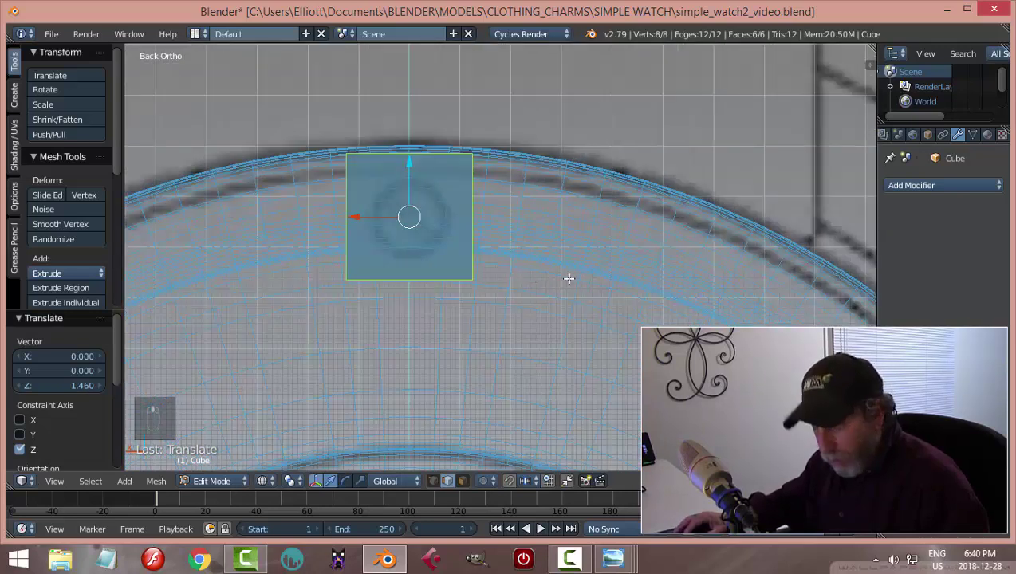
{"action": "key", "text": "s"}
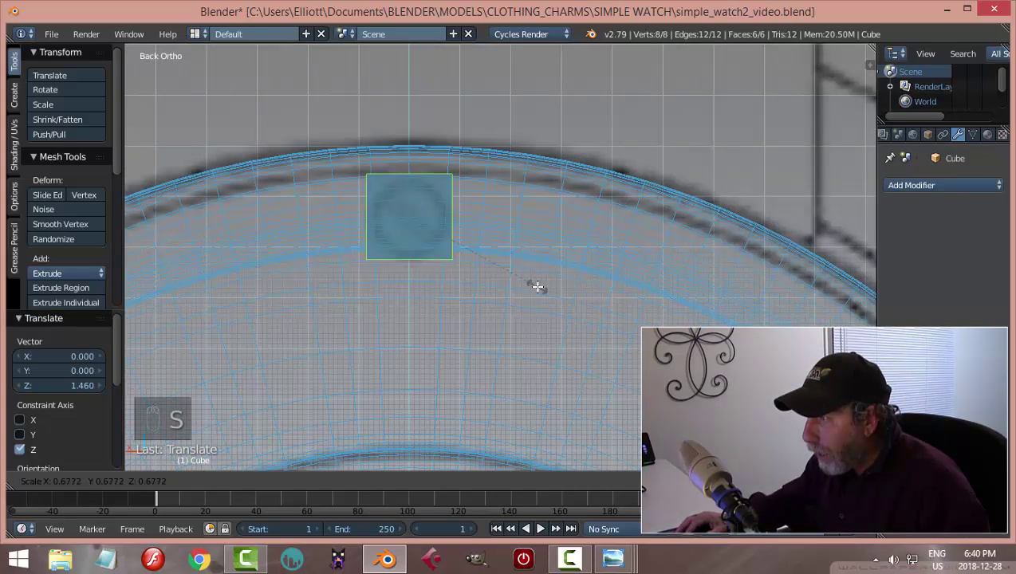
{"action": "left_click", "coordinate": [525, 284]}
{"action": "scroll", "coordinate": [531, 301], "scroll_direction": "up", "scroll_amount": 2}
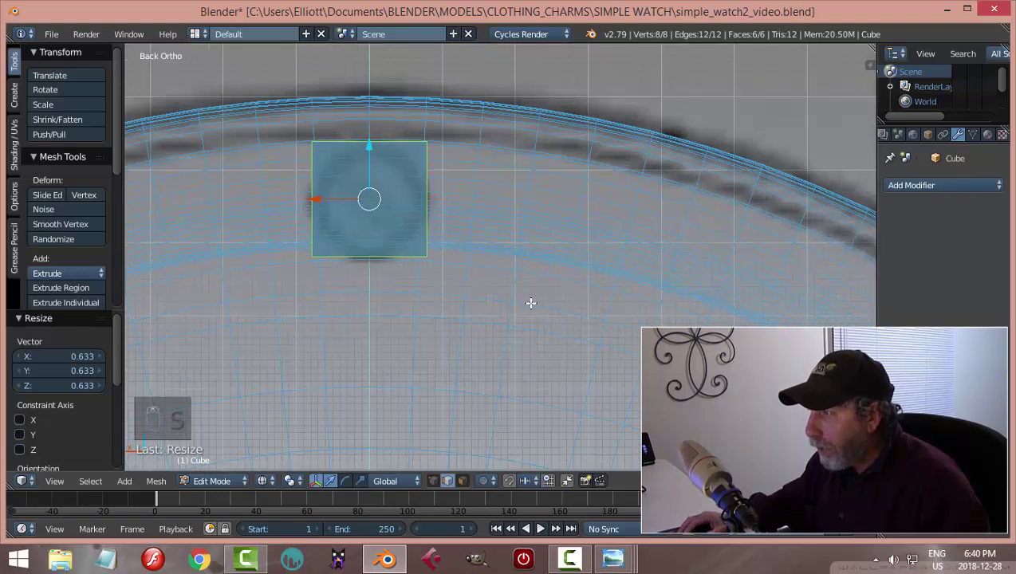
In the right side view, move the cube about 0.423 along Y until it sits just outside the case back
{"action": "scroll", "coordinate": [523, 319], "scroll_direction": "down", "scroll_amount": 3}
{"action": "middle_click_drag", "start_coordinate": [517, 341], "coordinate": [470, 272]}
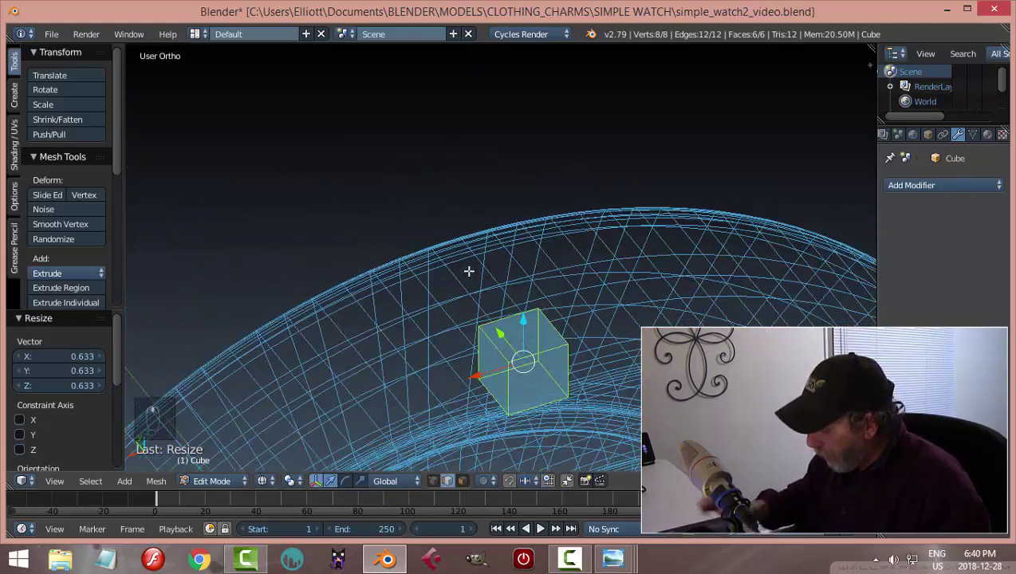
{"action": "key", "text": "KP_3"}
{"action": "left_click_drag", "start_coordinate": [347, 226], "coordinate": [528, 259]}
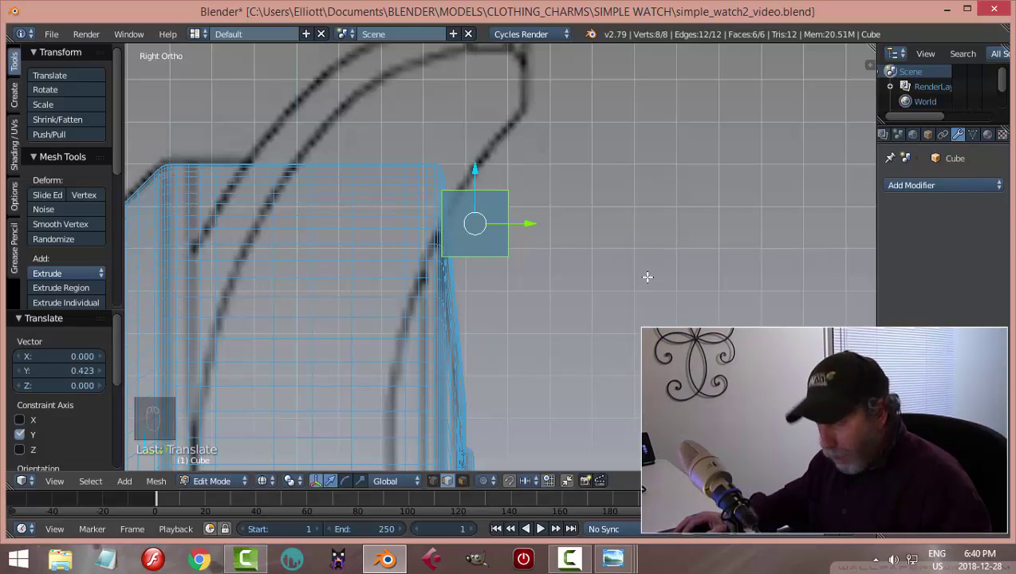
Flatten the cube along Y into a thin plate and move it about -0.05 along Y against the case back
{"action": "key", "text": "s"}
{"action": "key", "text": "y"}
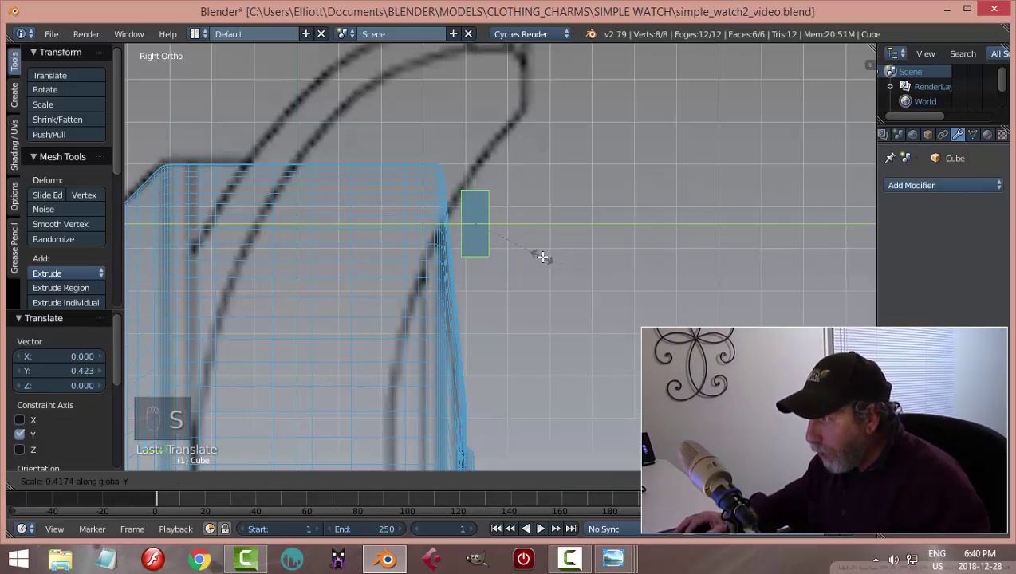
{"action": "left_click", "coordinate": [532, 254]}
{"action": "left_click_drag", "start_coordinate": [531, 225], "coordinate": [511, 225]}
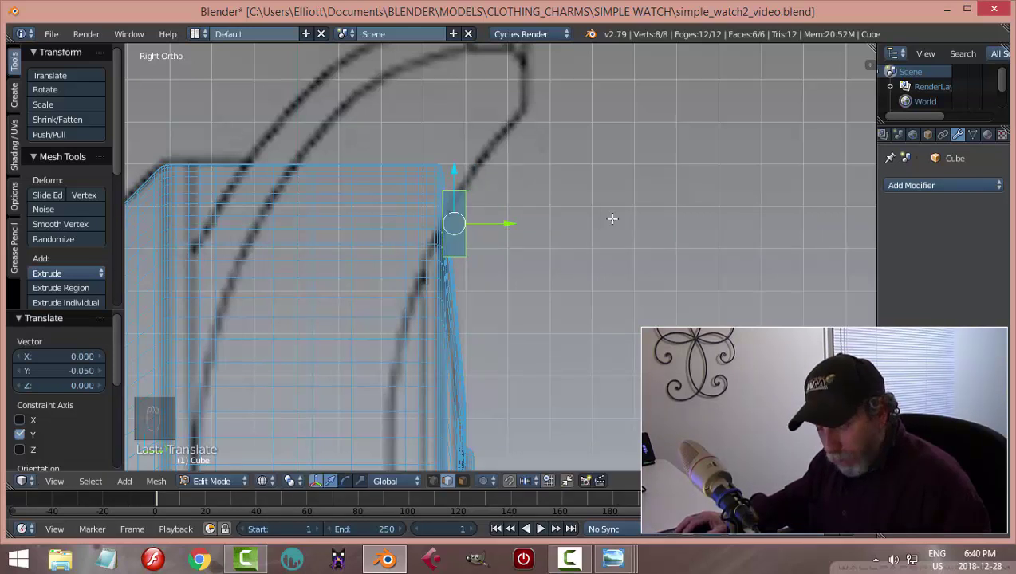
Thin the plate further by a Y scale of about 0.82 and shift it about -0.007 along Y
{"action": "key", "text": "s"}
{"action": "key", "text": "y"}
{"action": "left_click", "coordinate": [583, 218]}
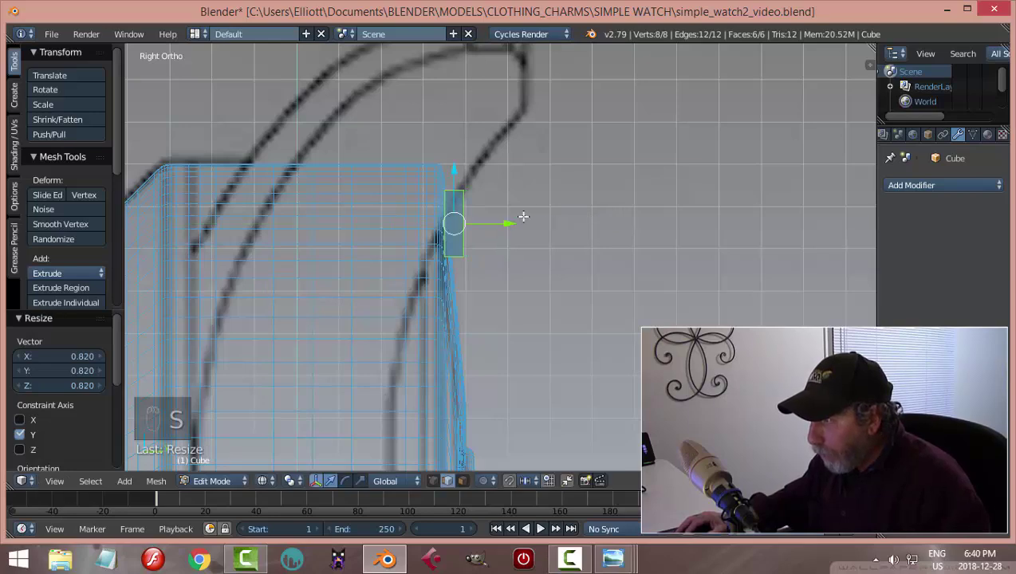
{"action": "left_click_drag", "start_coordinate": [512, 226], "coordinate": [511, 227]}
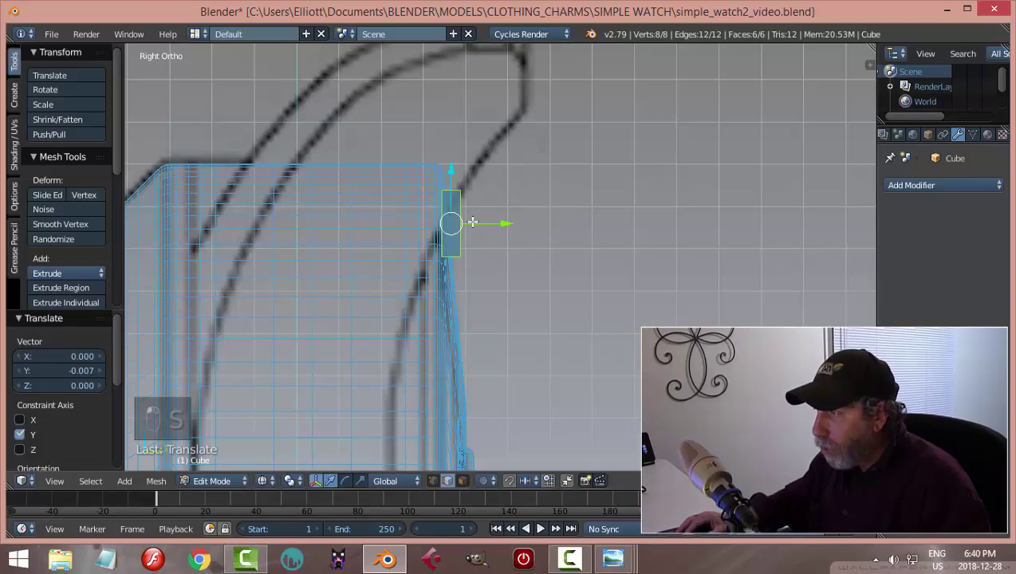
Switch to solid shading and nudge the screw plate about 0.01 along Y, checking how it sits on the case back
{"action": "mouse_move", "coordinate": [588, 253]}
{"action": "middle_mouse_down"}
{"action": "mouse_move", "coordinate": [637, 265]}
{"action": "mouse_move", "coordinate": [376, 298]}
{"action": "mouse_move", "coordinate": [496, 274]}
{"action": "mouse_move", "coordinate": [432, 298]}
{"action": "mouse_move", "coordinate": [406, 288]}
{"action": "mouse_move", "coordinate": [464, 233]}
{"action": "middle_mouse_up"}
{"action": "key", "text": "z"}
{"action": "left_click", "coordinate": [504, 366]}
{"action": "left_click_drag", "start_coordinate": [464, 234], "coordinate": [461, 234]}
{"action": "middle_click_drag", "start_coordinate": [461, 233], "coordinate": [699, 302]}
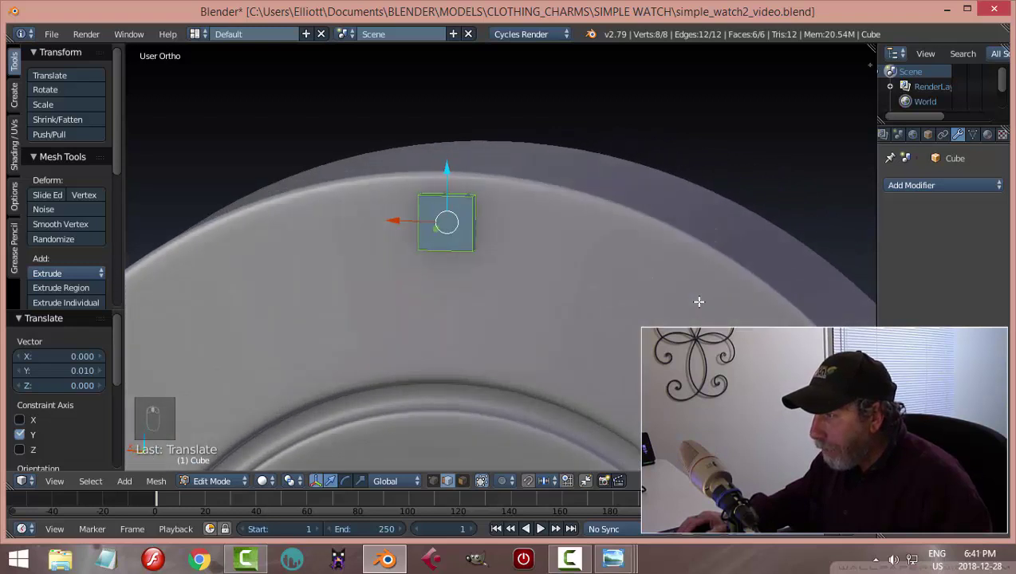
{"action": "middle_click_drag", "start_coordinate": [553, 306], "coordinate": [576, 300]}
Return to Object Mode and give the screw plate a Subdivision Surface modifier with 3 view subdivisions
{"action": "key", "text": "Tab"}
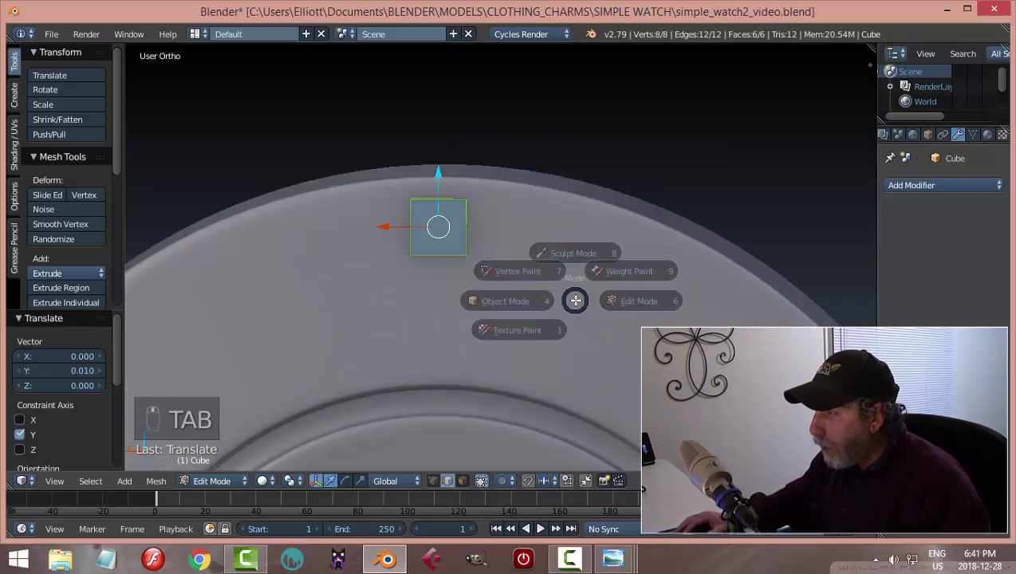
{"action": "left_click", "coordinate": [469, 298]}
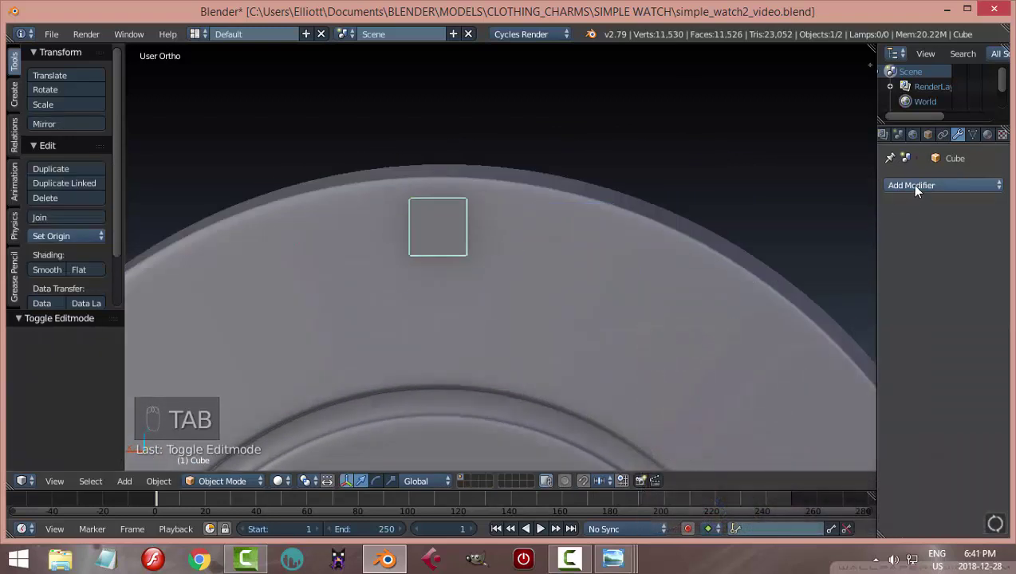
{"action": "left_click", "coordinate": [911, 184]}
{"action": "left_click", "coordinate": [727, 434]}
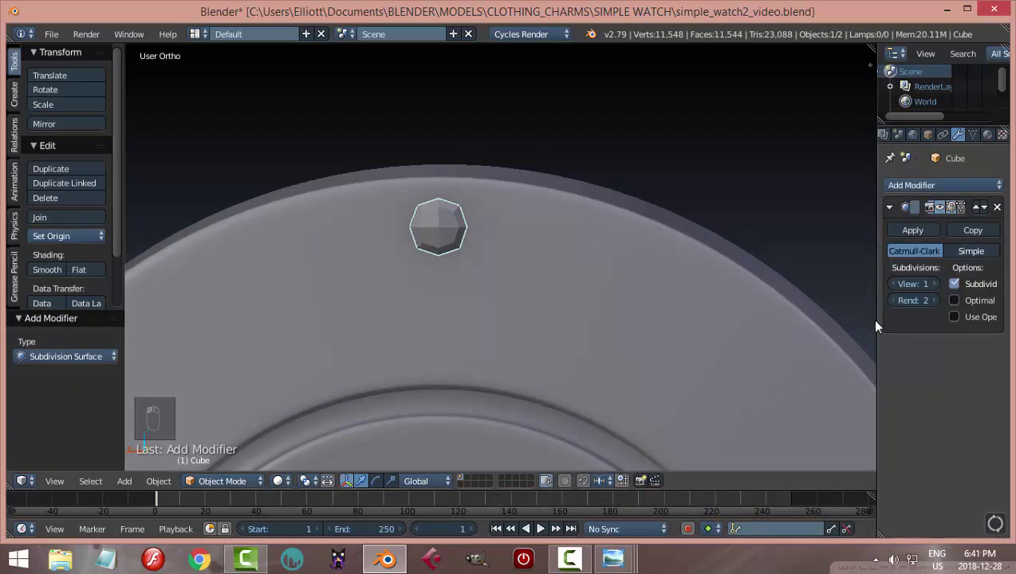
{"action": "scroll", "coordinate": [671, 358], "scroll_direction": "up", "scroll_amount": 2}
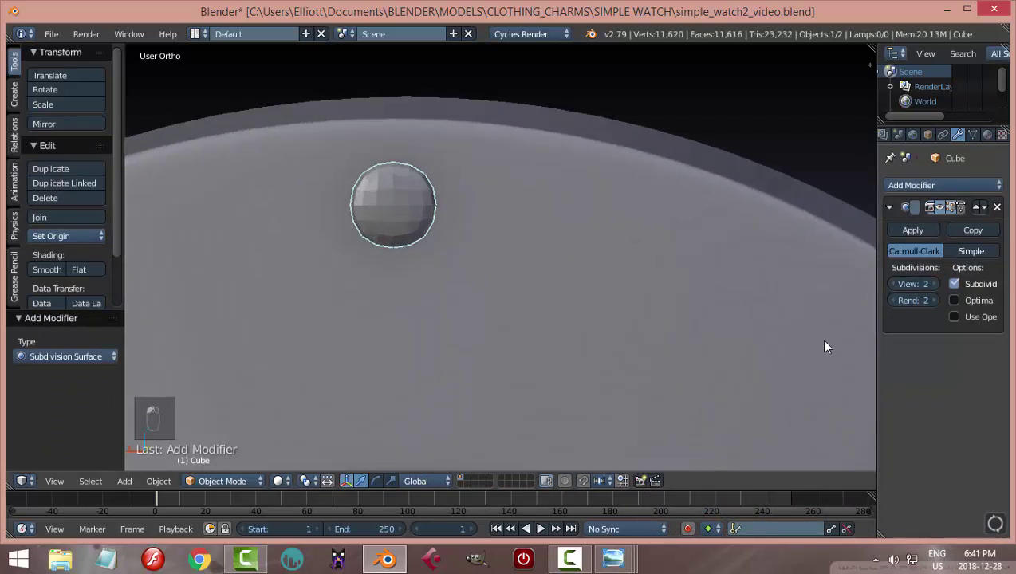
{"action": "left_click", "coordinate": [934, 284]}
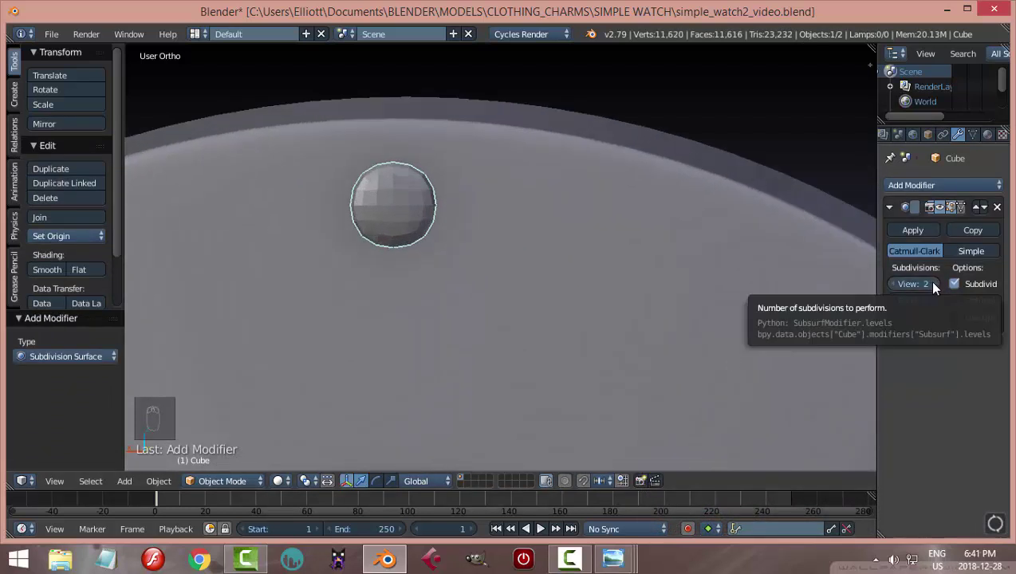
{"action": "left_click", "coordinate": [933, 284]}
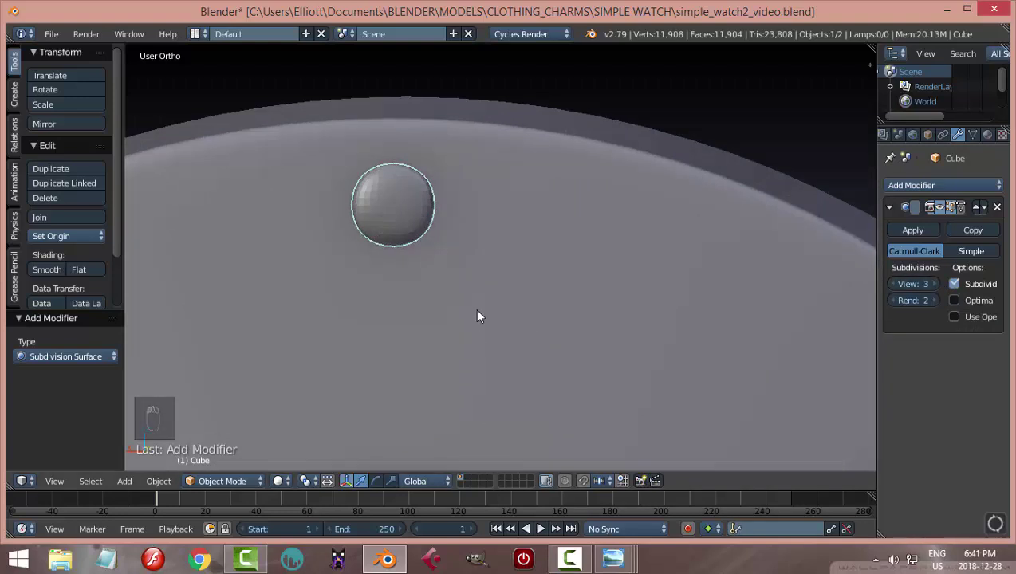
Reselect the small screw head and set its origin to its geometry
{"action": "middle_click_drag", "start_coordinate": [439, 308], "coordinate": [455, 335]}
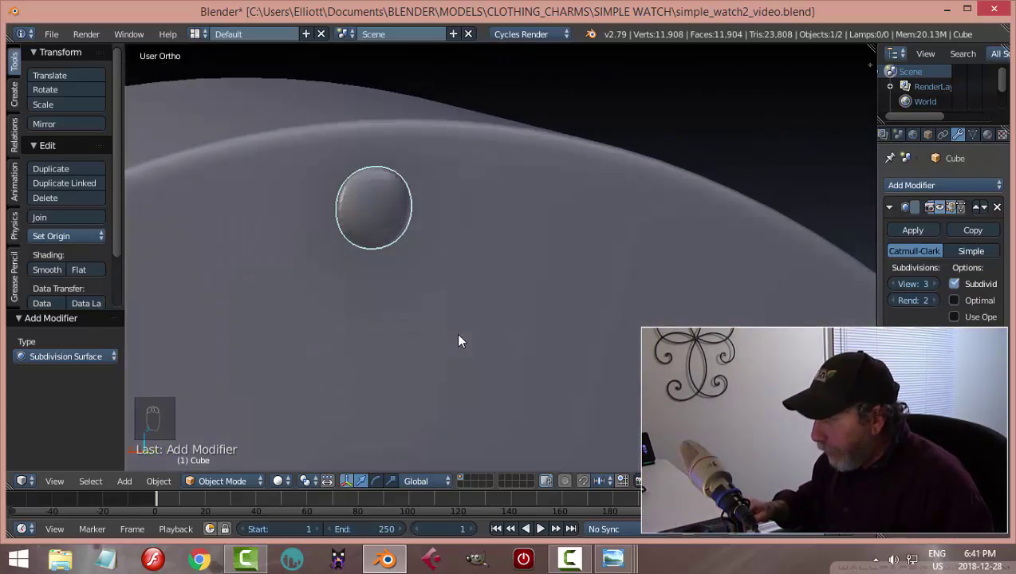
{"action": "right_click", "coordinate": [363, 225]}
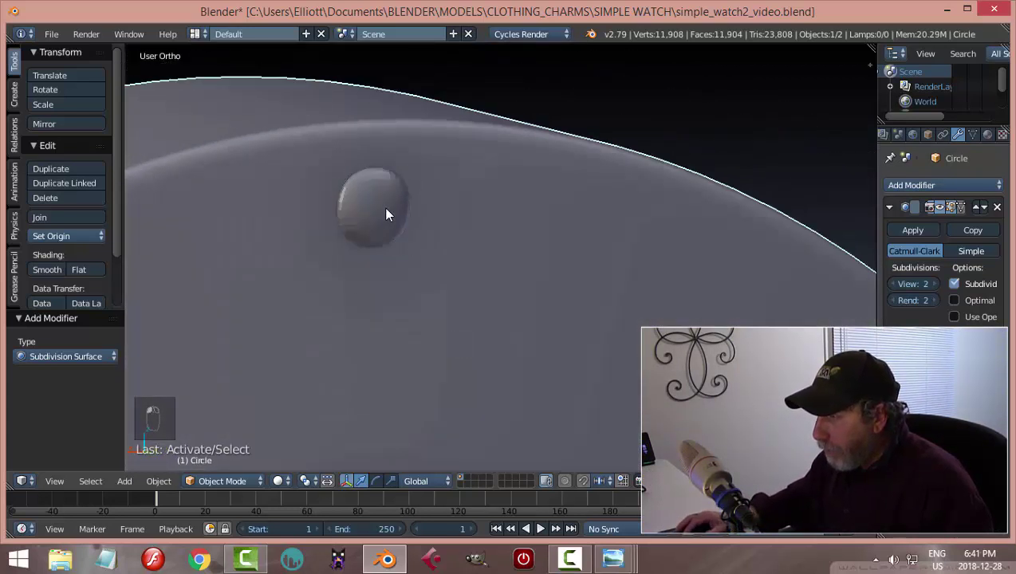
{"action": "right_click", "coordinate": [386, 214]}
{"action": "scroll", "coordinate": [454, 287], "scroll_direction": "down", "scroll_amount": 5}
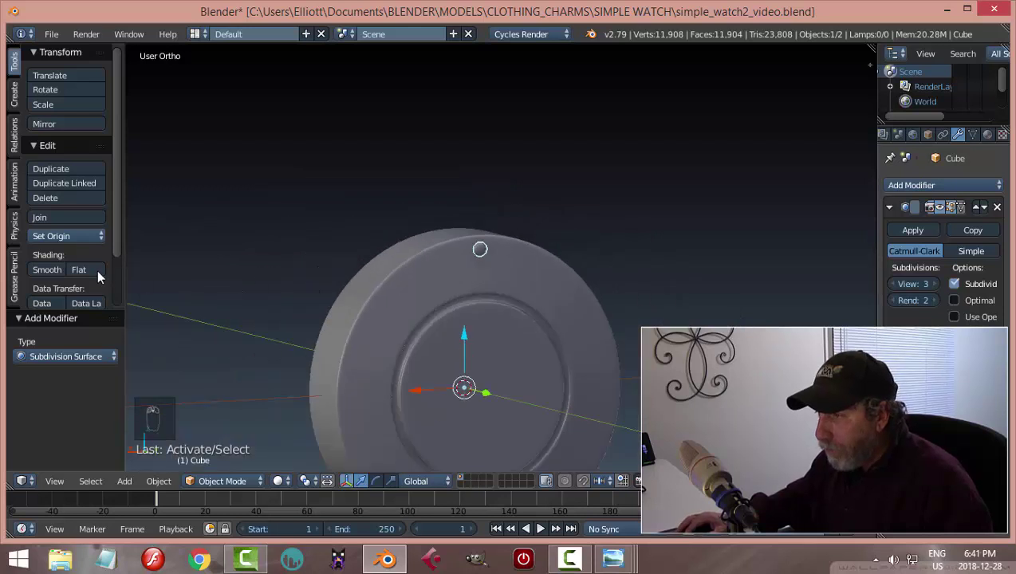
{"action": "left_click", "coordinate": [66, 234]}
{"action": "left_click", "coordinate": [108, 269]}
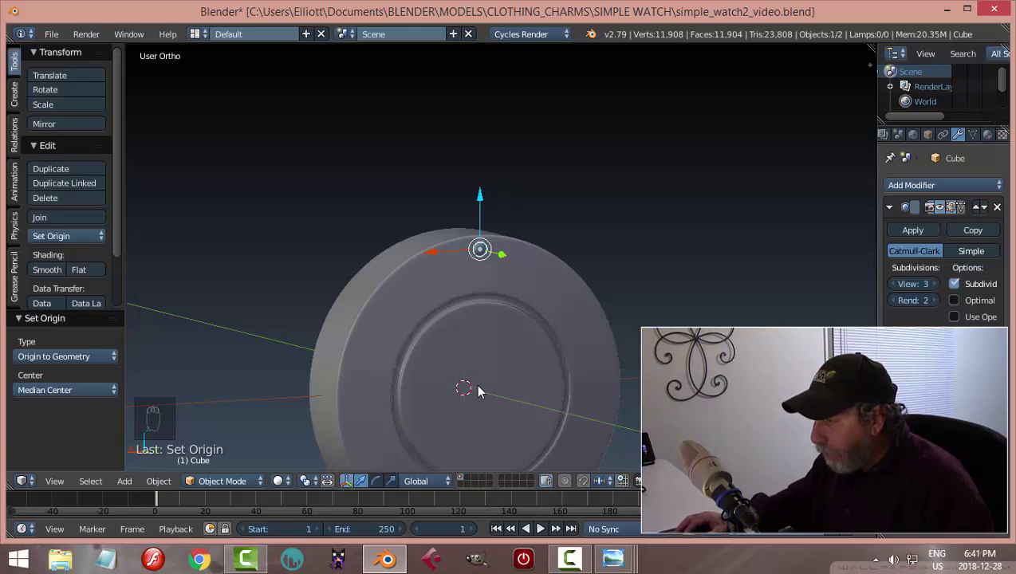
{"action": "middle_click_drag", "start_coordinate": [490, 325], "coordinate": [493, 284]}
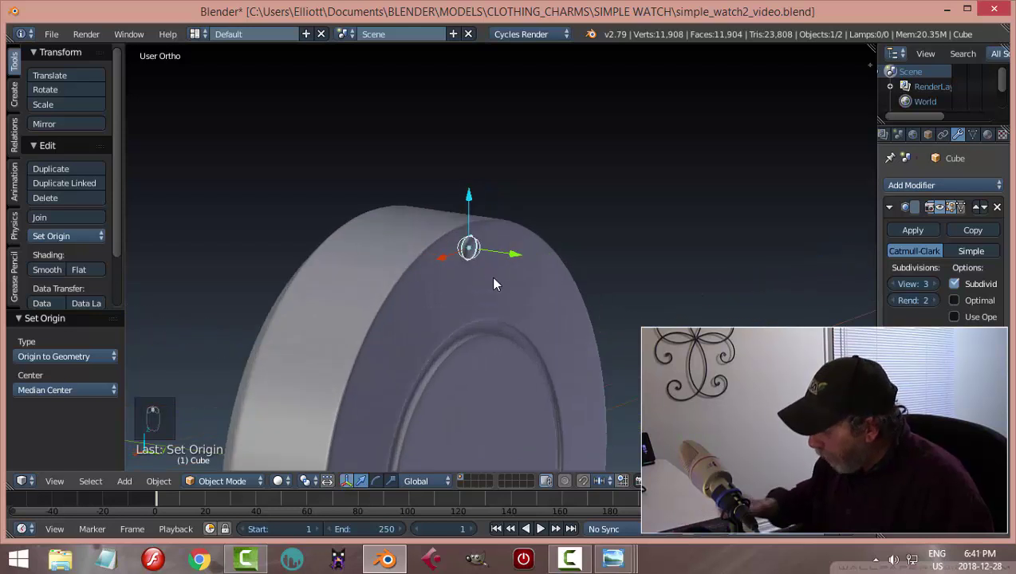
Apply the Subdivision Surface modifier to the small flattened cube on the watch back in Object Mode
{"action": "scroll", "coordinate": [494, 284], "scroll_direction": "up", "scroll_amount": 2}
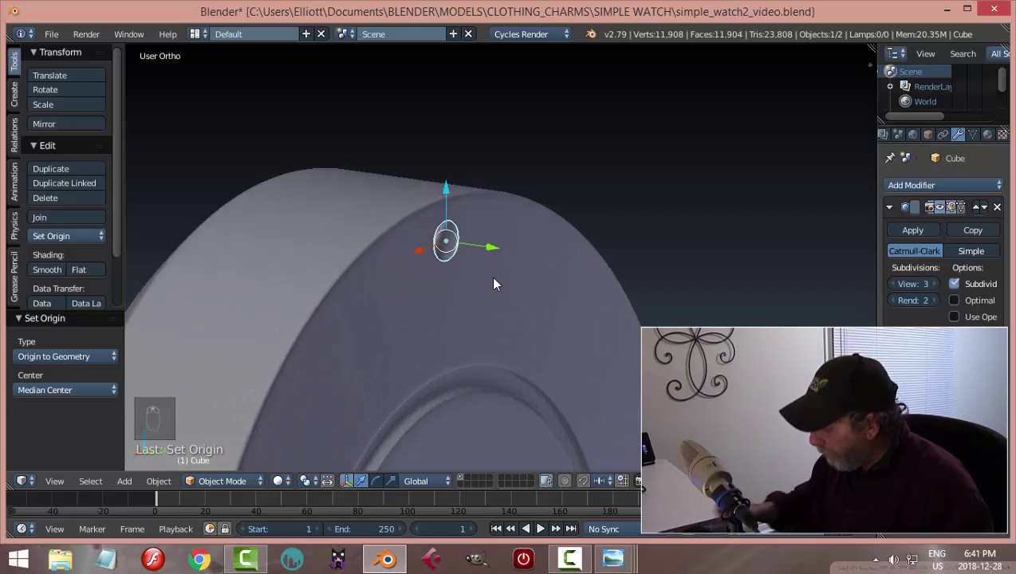
{"action": "key", "text": "KP_Decimal"}
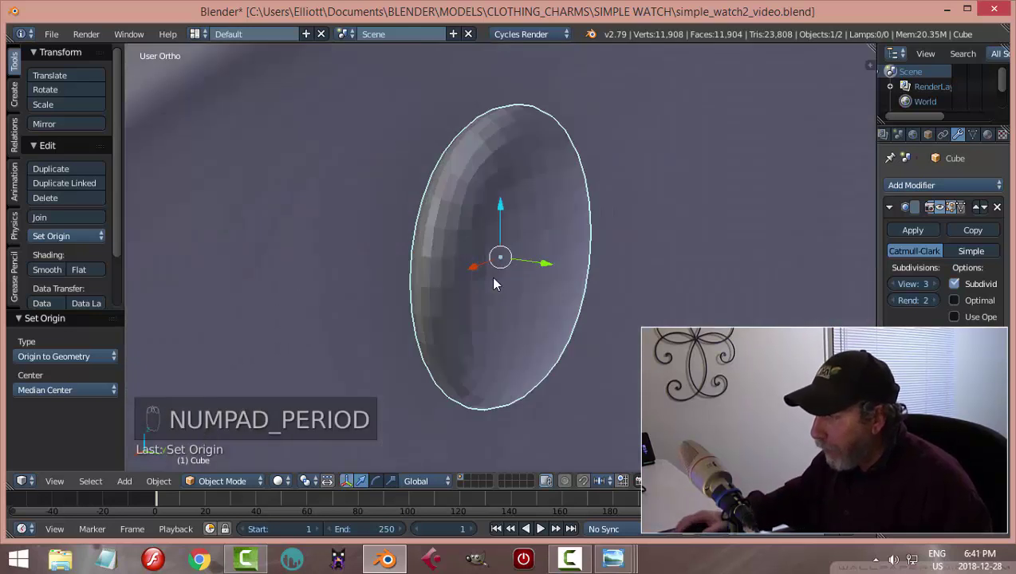
{"action": "scroll", "coordinate": [491, 287], "scroll_direction": "down", "scroll_amount": 3}
{"action": "key", "text": "KP_3"}
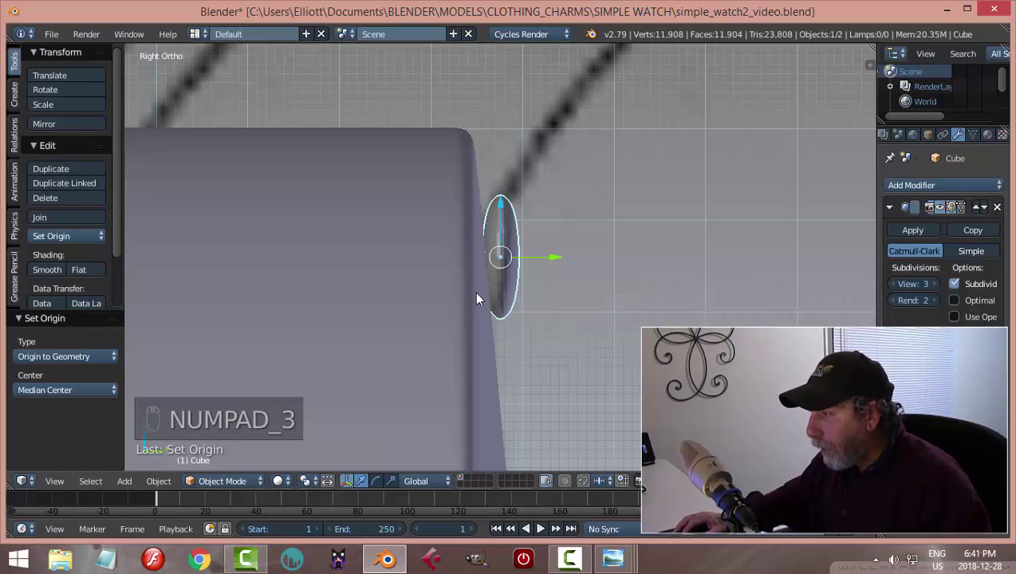
{"action": "key", "text": "Tab"}
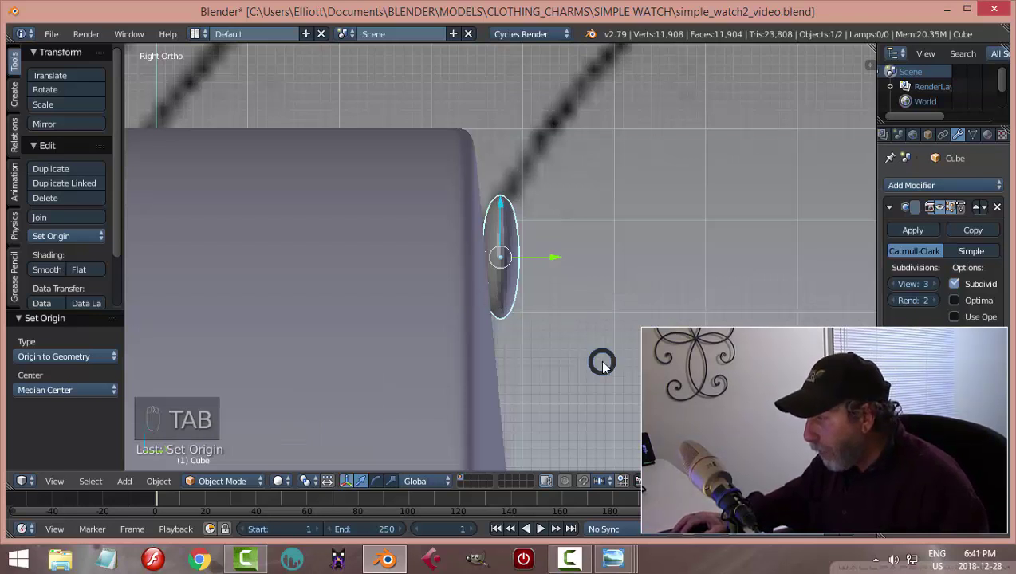
{"action": "scroll", "coordinate": [631, 342], "scroll_direction": "up", "scroll_amount": 2}
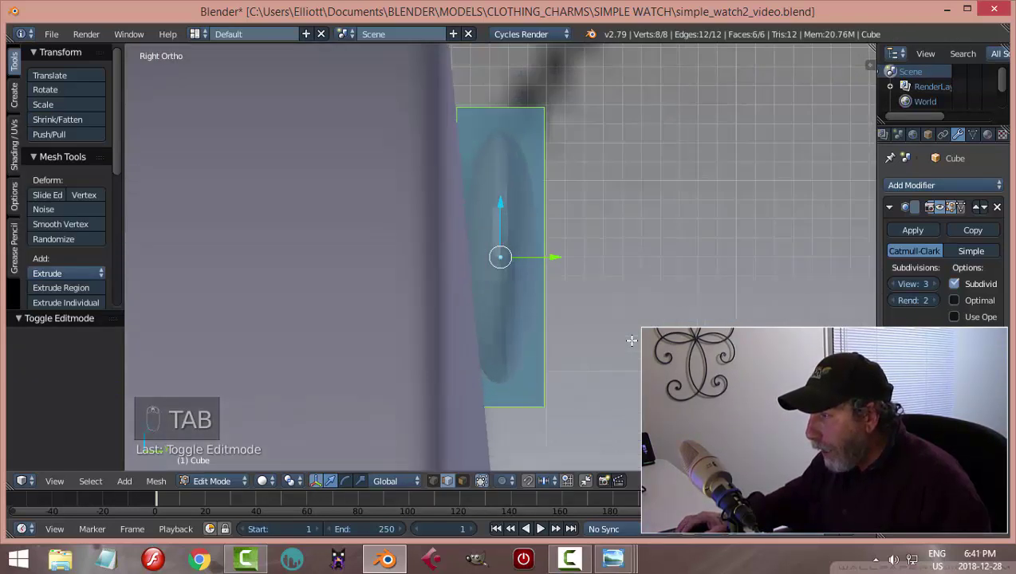
{"action": "scroll", "coordinate": [631, 342], "scroll_direction": "down", "scroll_amount": 1}
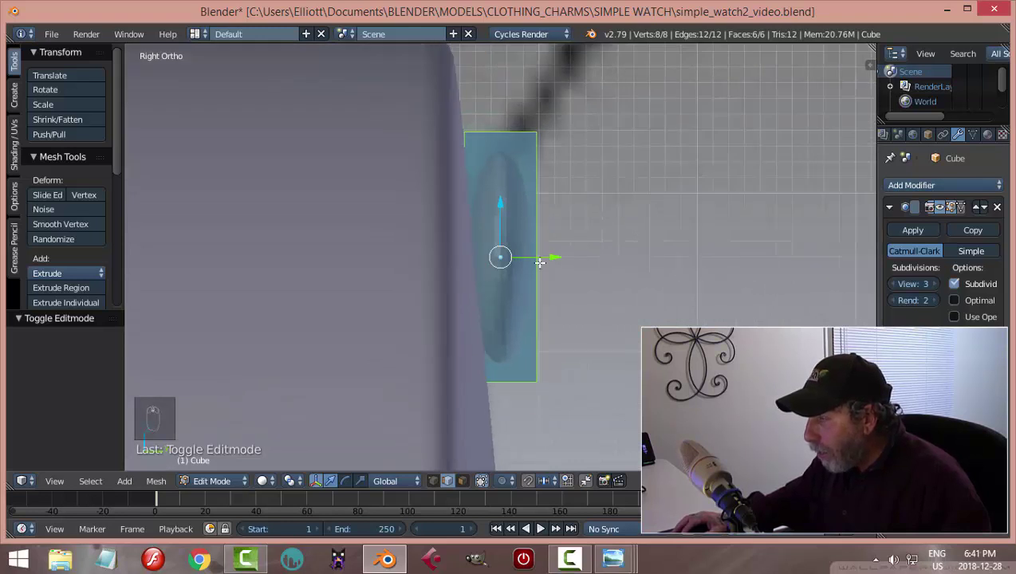
{"action": "key", "text": "Tab"}
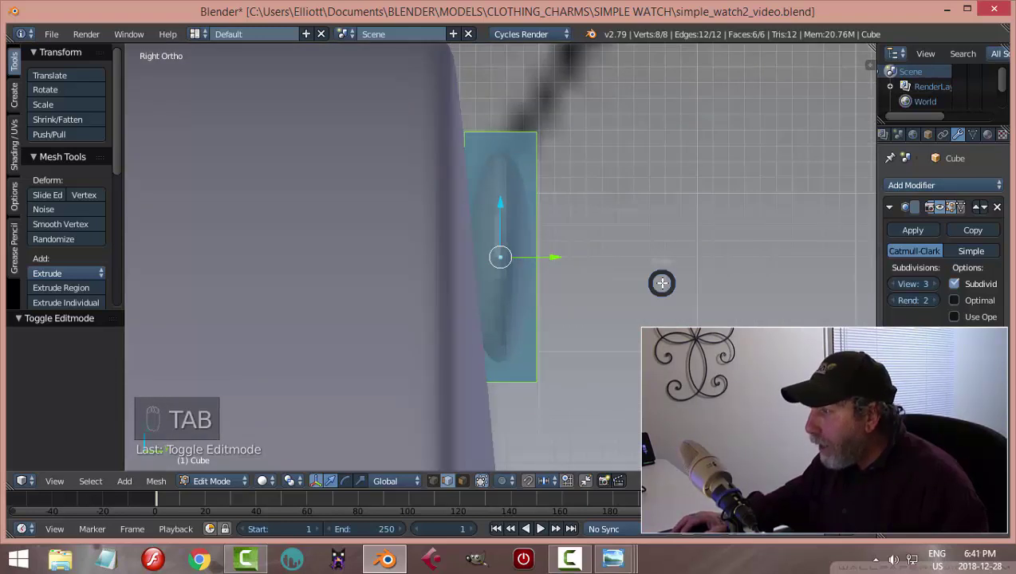
{"action": "left_click", "coordinate": [913, 231]}
Edit the flattened ellipsoid's mesh in the right side view with vertex selection, wireframe display and nothing selected
{"action": "middle_click_drag", "start_coordinate": [610, 320], "coordinate": [613, 345]}
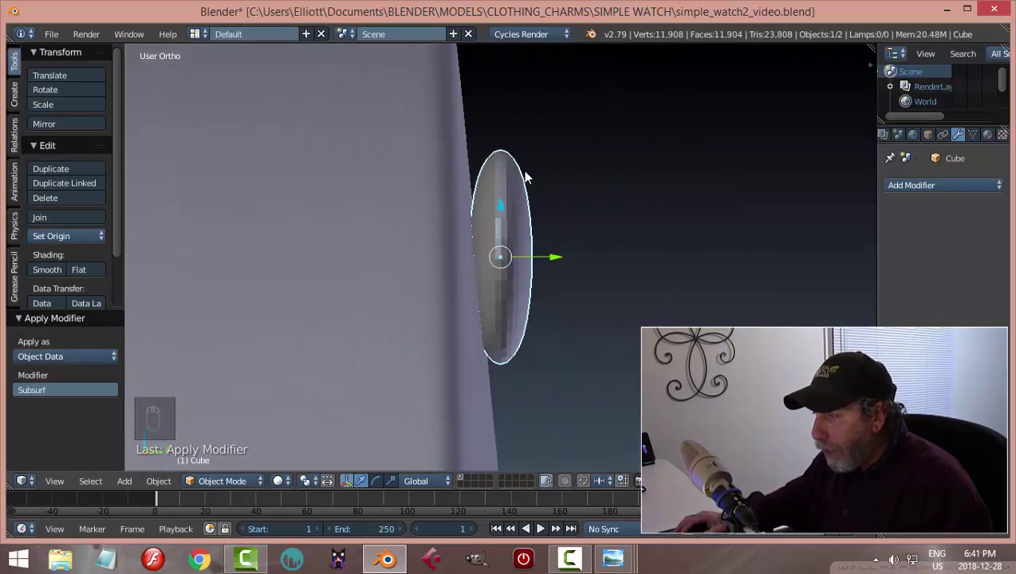
{"action": "middle_click_drag", "start_coordinate": [563, 277], "coordinate": [559, 267]}
{"action": "key", "text": "Tab"}
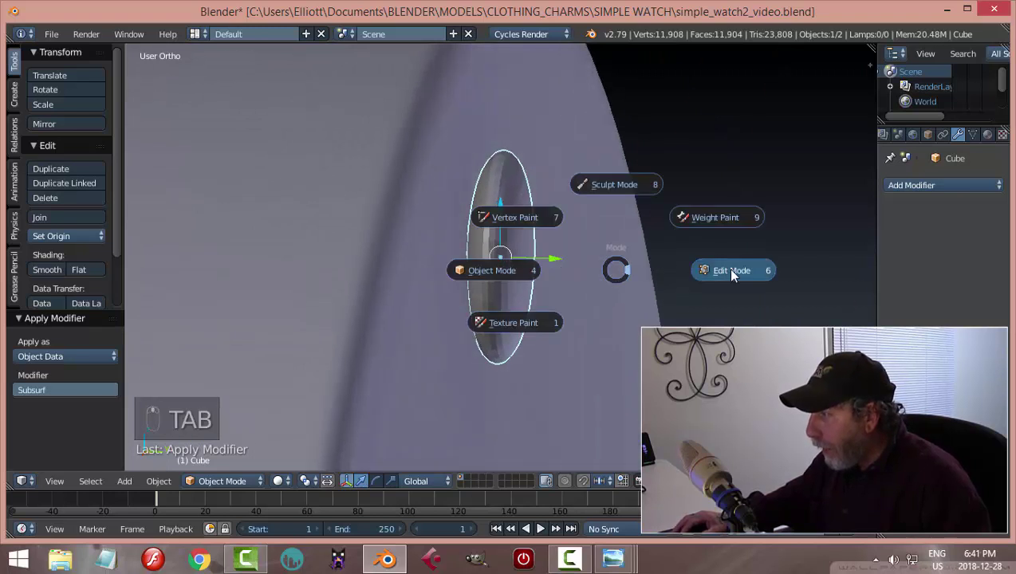
{"action": "left_click", "coordinate": [728, 267]}
{"action": "key", "text": "KP_3"}
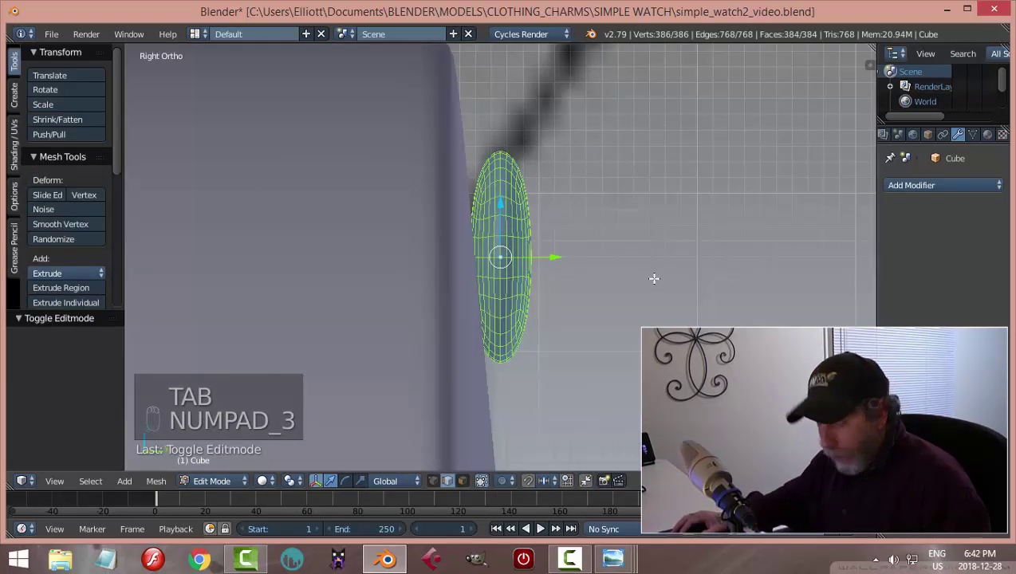
{"action": "key", "text": "a"}
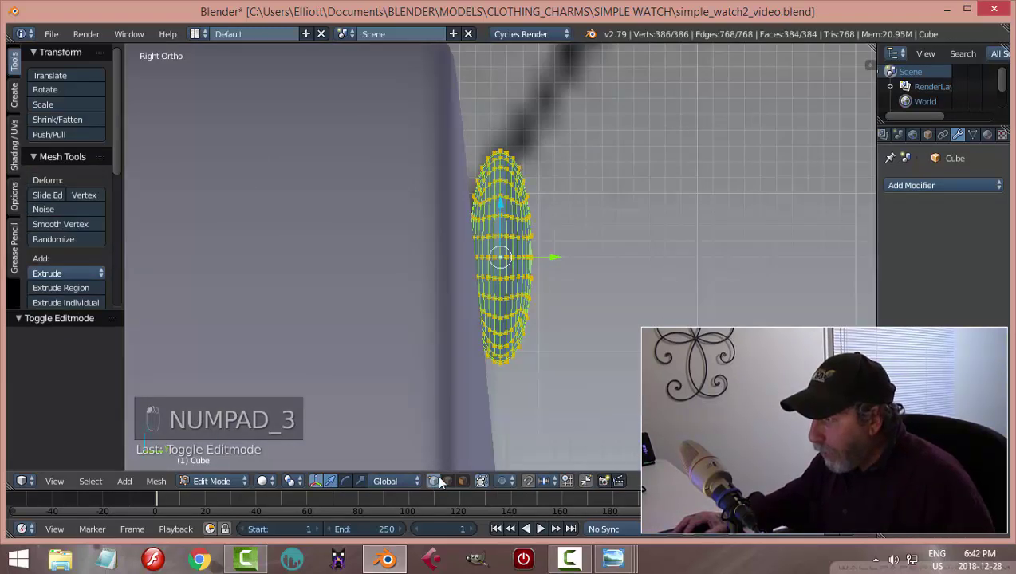
{"action": "key", "text": "z"}
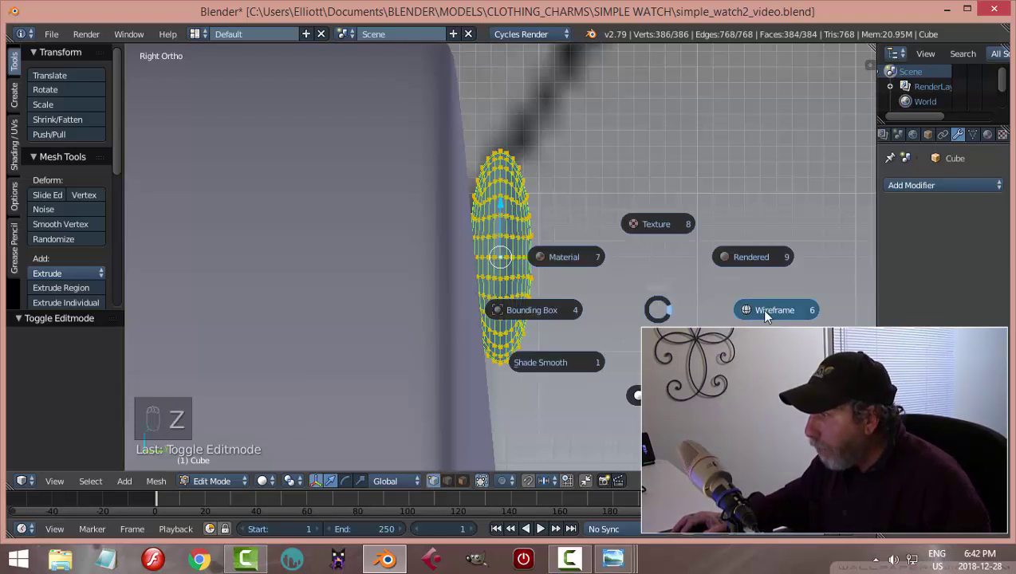
{"action": "left_click", "coordinate": [767, 311]}
{"action": "key", "text": "a"}
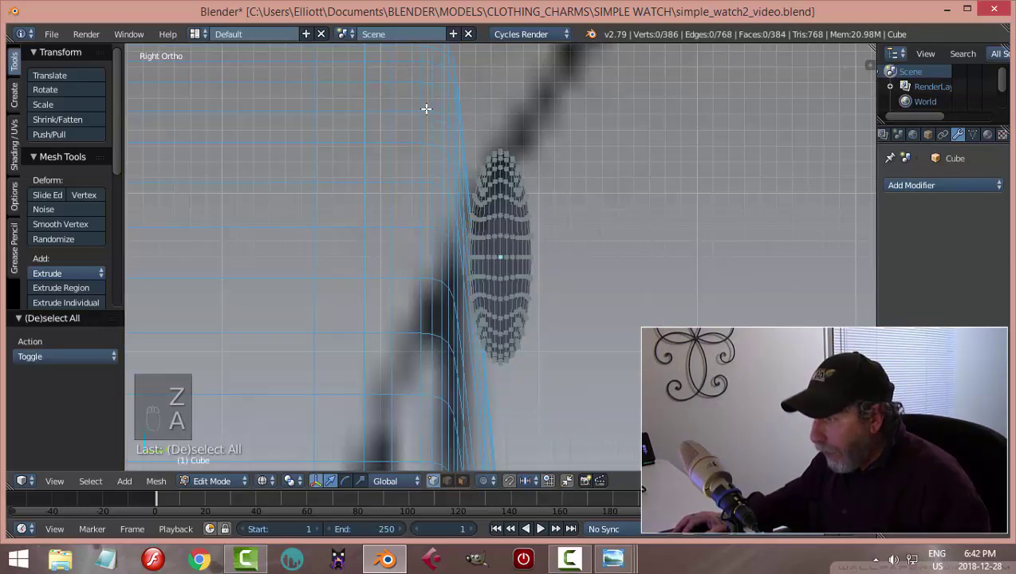
Delete the vertices of the ellipsoid's half facing the watch, keeping the centre line, and return to Object Mode
{"action": "key", "text": "b"}
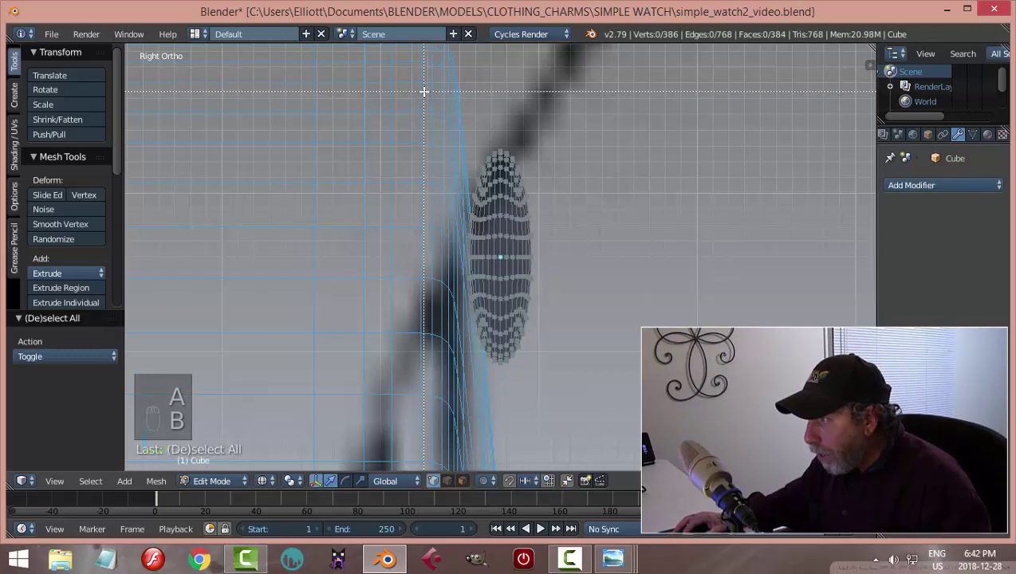
{"action": "left_click_drag", "start_coordinate": [424, 91], "coordinate": [499, 410]}
{"action": "scroll", "coordinate": [521, 136], "scroll_direction": "up", "scroll_amount": 3}
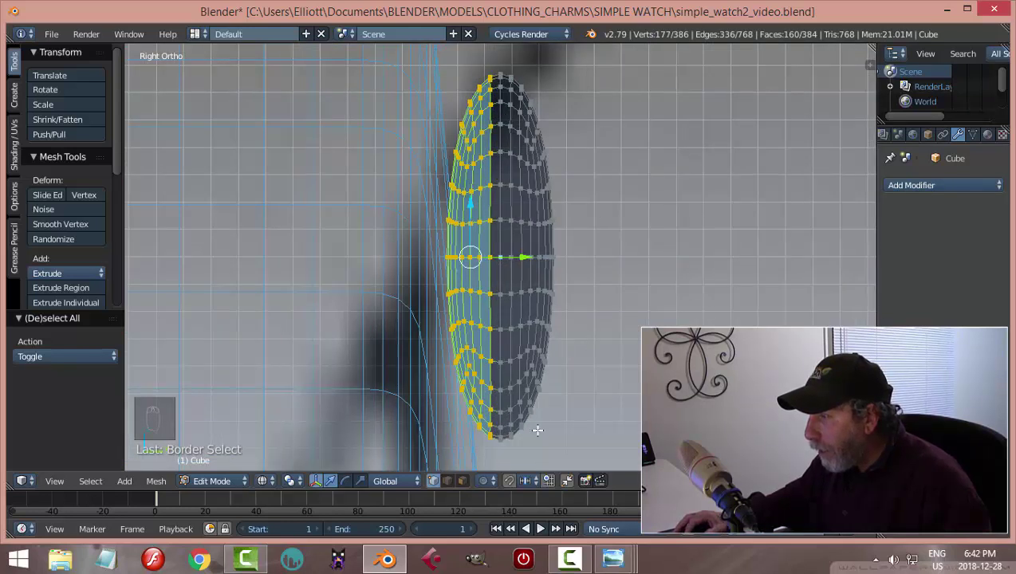
{"action": "key", "text": "x"}
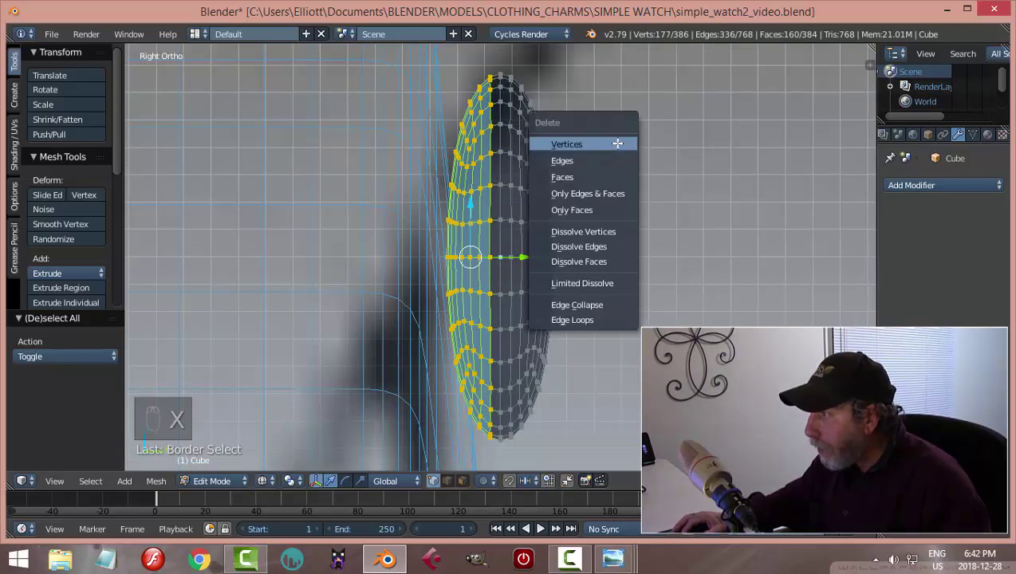
{"action": "left_click", "coordinate": [617, 146]}
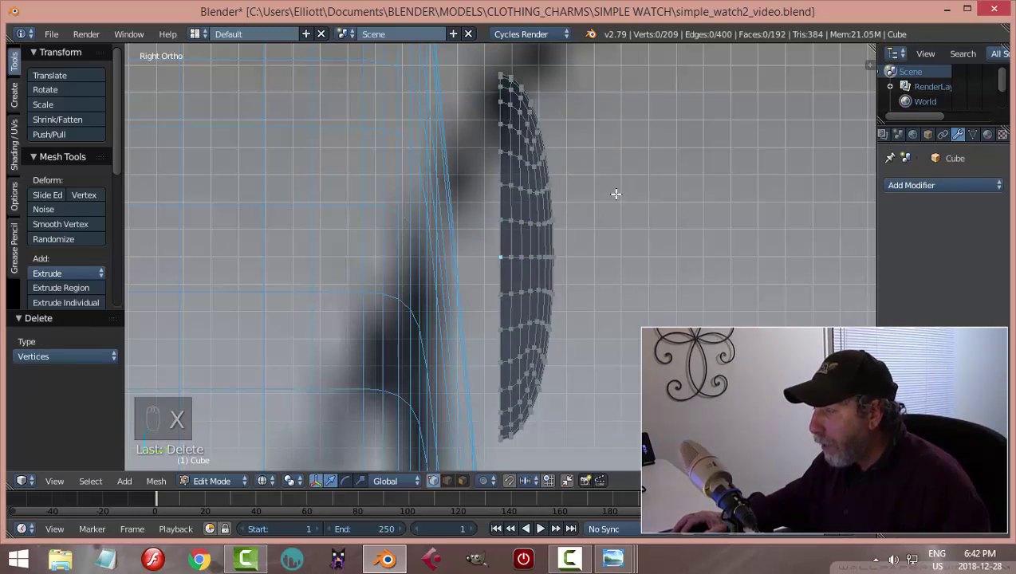
{"action": "key", "text": "Tab"}
{"action": "scroll", "coordinate": [581, 234], "scroll_direction": "down", "scroll_amount": 3}
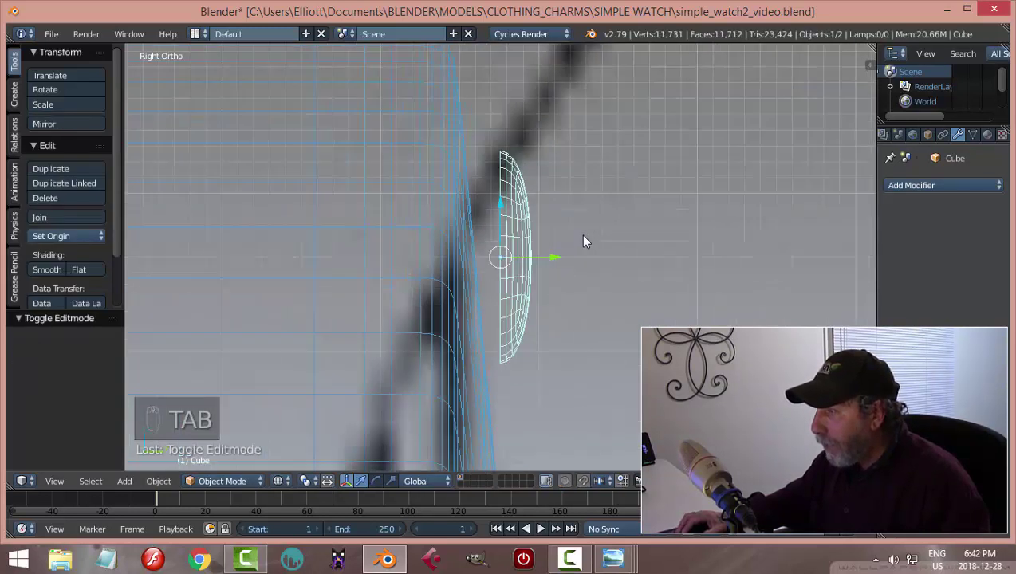
Seat the half dome against the watch back by moving it -0.021 along Y, with a 0.003 correction in solid display
{"action": "left_click_drag", "start_coordinate": [554, 256], "coordinate": [523, 271]}
{"action": "mouse_move", "coordinate": [523, 271]}
{"action": "middle_mouse_down"}
{"action": "mouse_move", "coordinate": [565, 252]}
{"action": "mouse_move", "coordinate": [505, 263]}
{"action": "middle_mouse_up"}
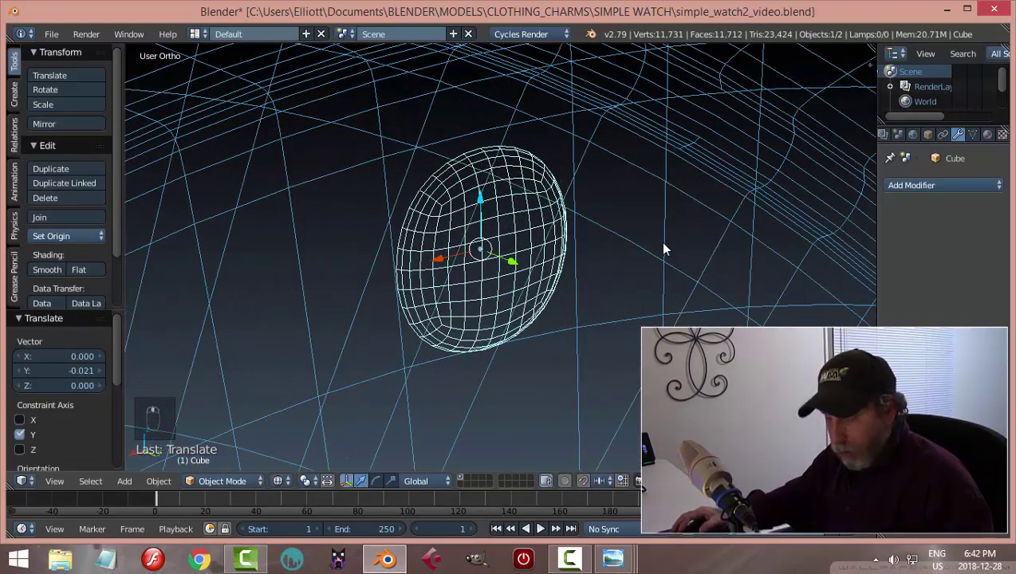
{"action": "key", "text": "z"}
{"action": "left_click", "coordinate": [638, 328]}
{"action": "mouse_move", "coordinate": [602, 337]}
{"action": "middle_mouse_down"}
{"action": "mouse_move", "coordinate": [488, 319]}
{"action": "mouse_move", "coordinate": [519, 300]}
{"action": "mouse_move", "coordinate": [521, 325]}
{"action": "mouse_move", "coordinate": [483, 256]}
{"action": "middle_mouse_up"}
{"action": "left_click_drag", "start_coordinate": [481, 256], "coordinate": [482, 261]}
{"action": "mouse_move", "coordinate": [558, 269]}
{"action": "middle_mouse_down"}
{"action": "mouse_move", "coordinate": [533, 281]}
{"action": "mouse_move", "coordinate": [603, 284]}
{"action": "mouse_move", "coordinate": [812, 259]}
{"action": "mouse_move", "coordinate": [736, 276]}
{"action": "middle_mouse_up"}
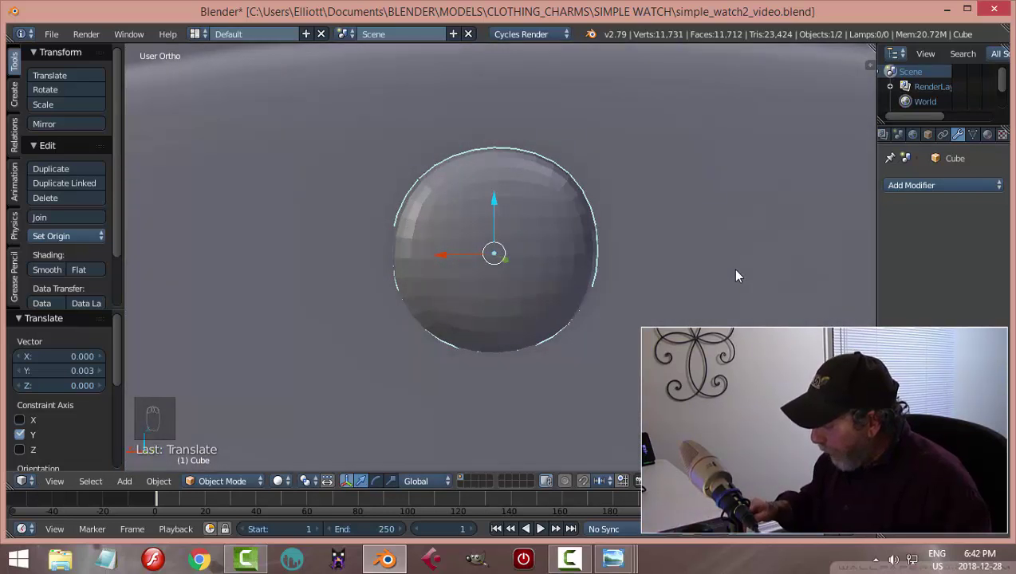
Select the two central horizontal rows of faces across the dome from the back view with Circle Select in face mode
{"action": "key", "text": "ctrl+KP_1"}
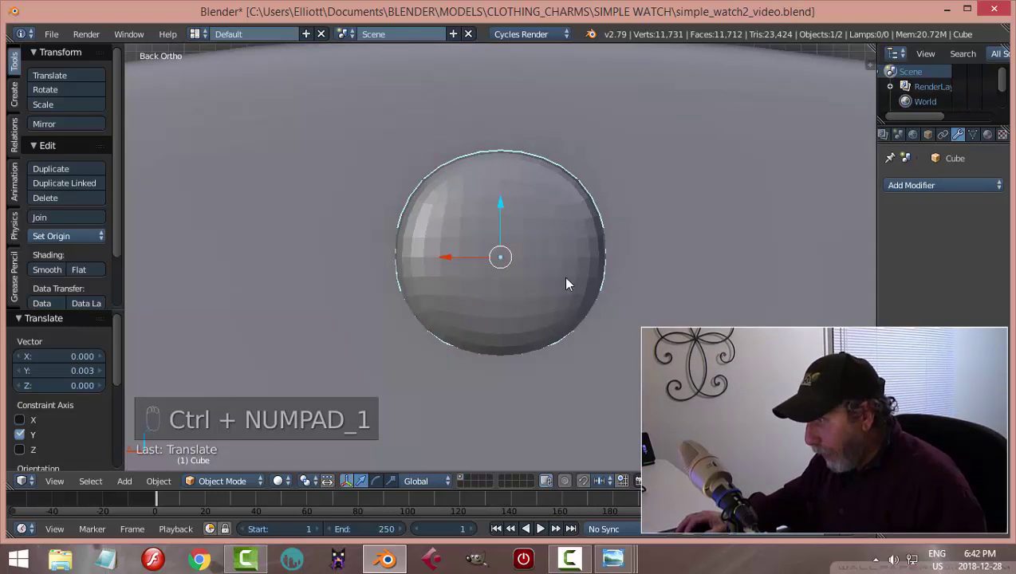
{"action": "key", "text": "Tab"}
{"action": "left_click", "coordinate": [669, 277]}
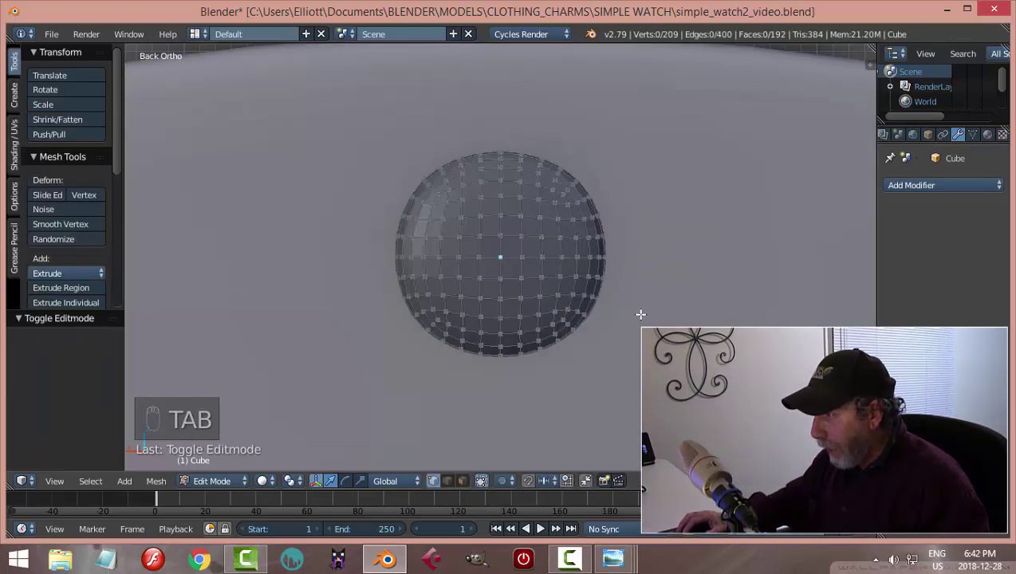
{"action": "scroll", "coordinate": [638, 316], "scroll_direction": "up", "scroll_amount": 1}
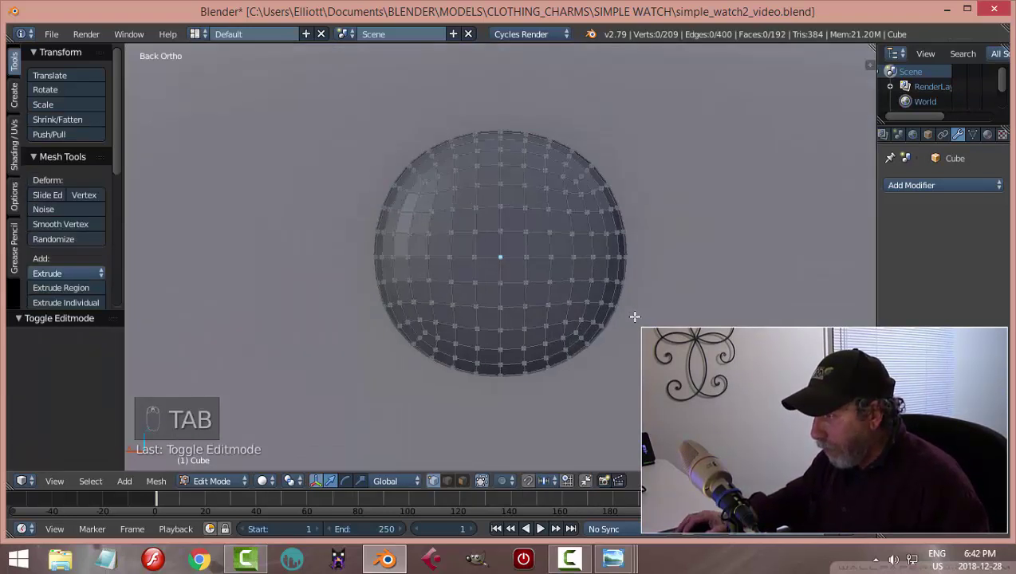
{"action": "left_click", "coordinate": [461, 481]}
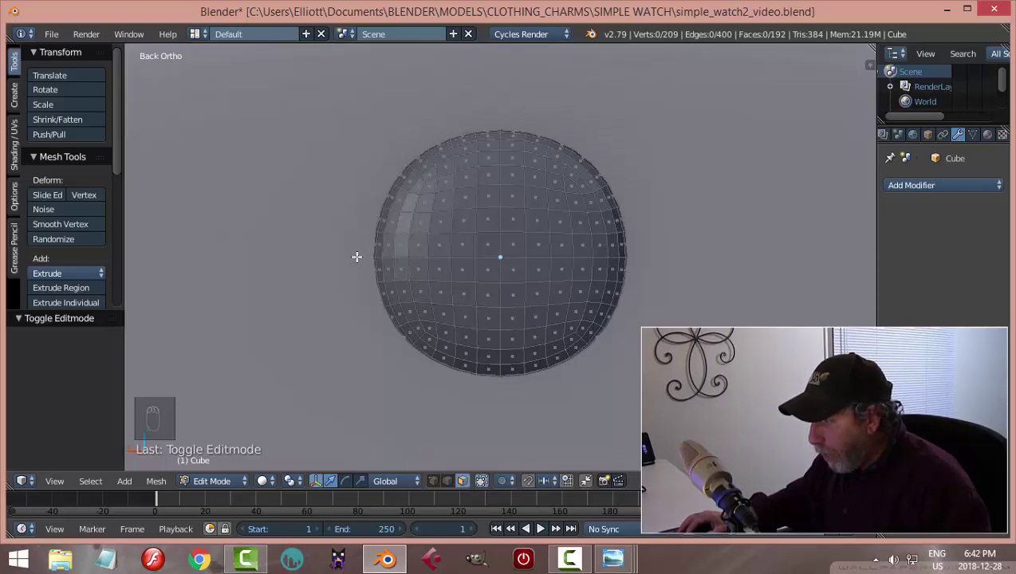
{"action": "key", "text": "c"}
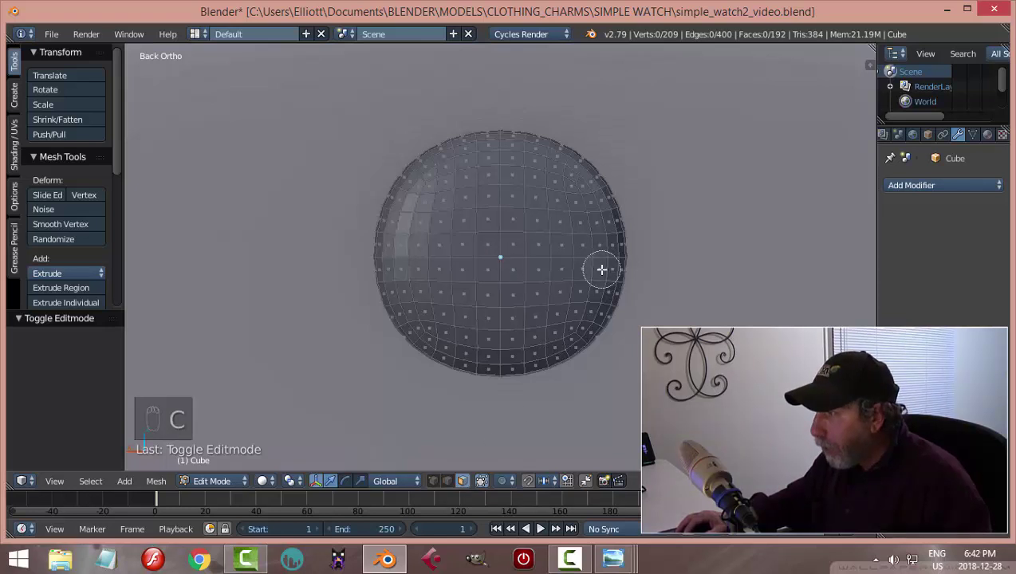
{"action": "right_click", "coordinate": [534, 273]}
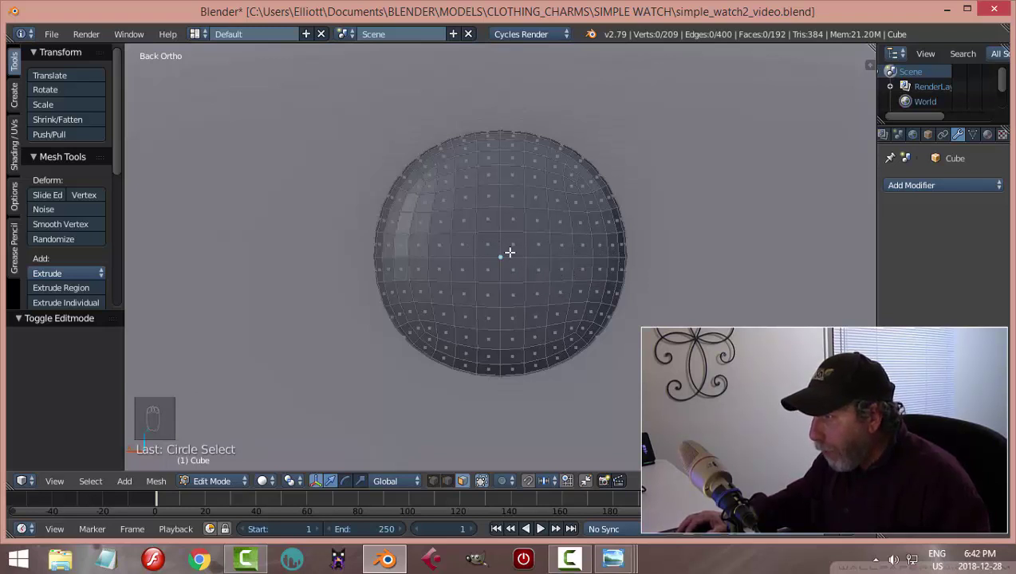
{"action": "key", "text": "c"}
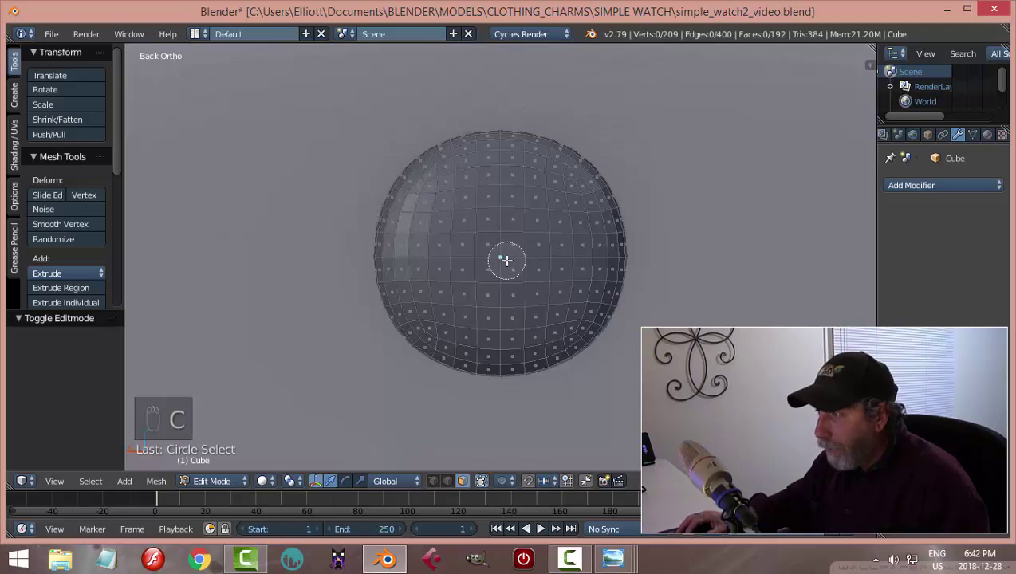
{"action": "mouse_move", "coordinate": [494, 259]}
{"action": "left_mouse_down"}
{"action": "mouse_move", "coordinate": [606, 256]}
{"action": "mouse_move", "coordinate": [395, 259]}
{"action": "mouse_move", "coordinate": [445, 279]}
{"action": "mouse_move", "coordinate": [455, 309]}
{"action": "left_mouse_up"}
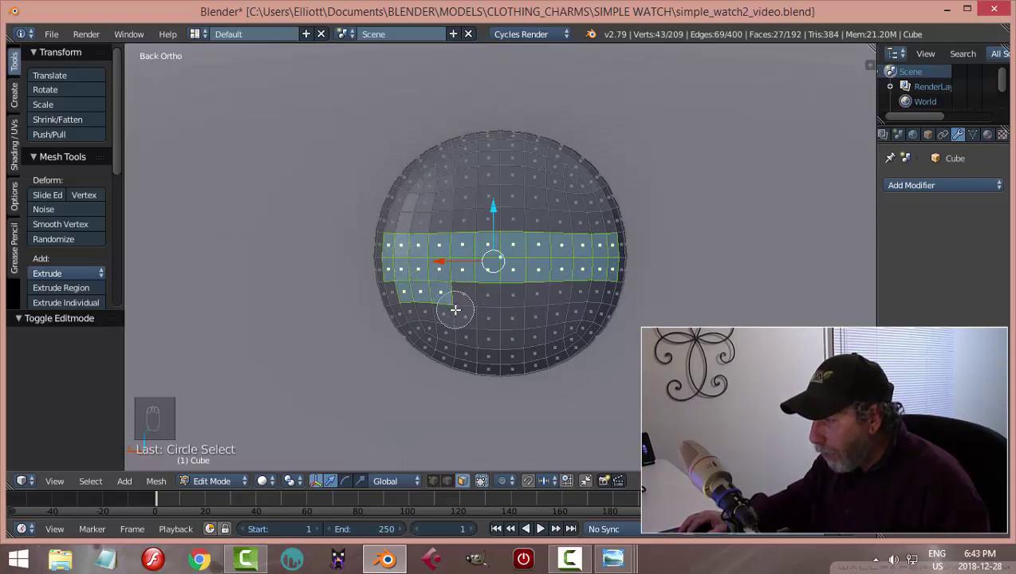
{"action": "mouse_move", "coordinate": [457, 309]}
{"action": "middle_mouse_down"}
{"action": "mouse_move", "coordinate": [414, 302]}
{"action": "mouse_move", "coordinate": [499, 301]}
{"action": "middle_mouse_up"}
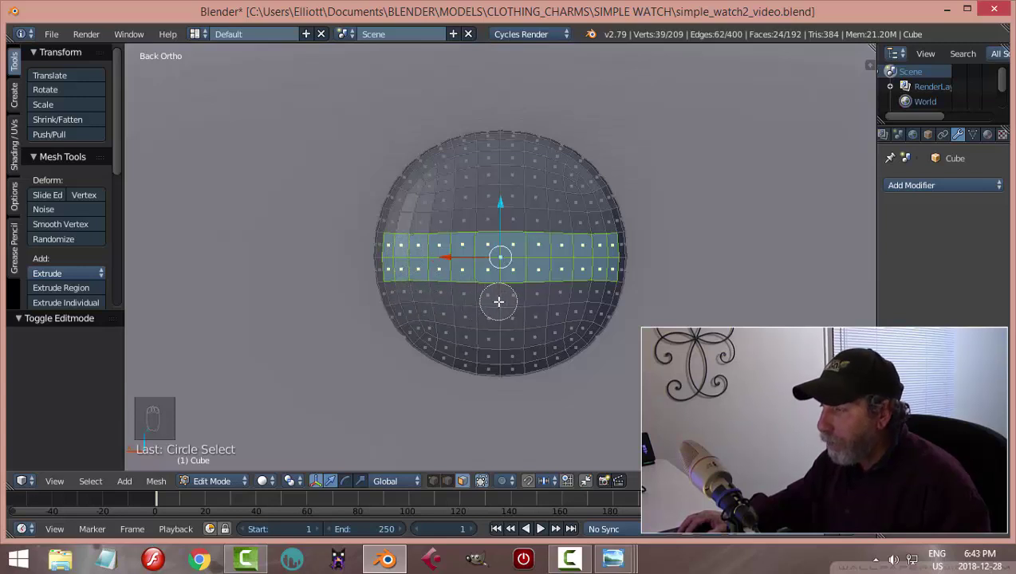
{"action": "key", "text": "Escape"}
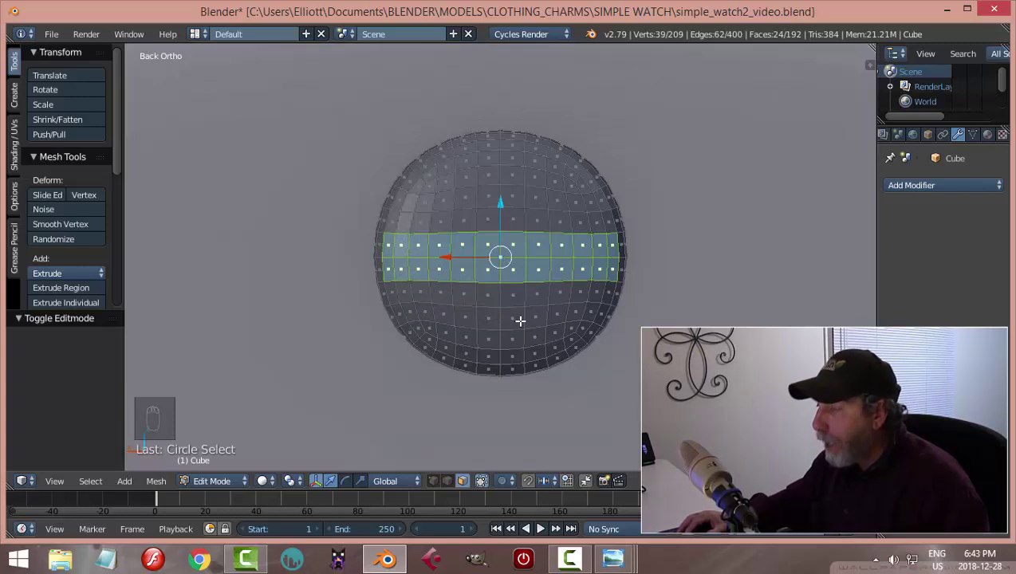
Inset the selected band of faces by a thickness of about 0.0016
{"action": "middle_click_drag", "start_coordinate": [560, 330], "coordinate": [532, 330]}
{"action": "scroll", "coordinate": [533, 341], "scroll_direction": "up", "scroll_amount": 2}
{"action": "middle_click_drag", "start_coordinate": [613, 327], "coordinate": [608, 330]}
{"action": "key", "text": "i"}
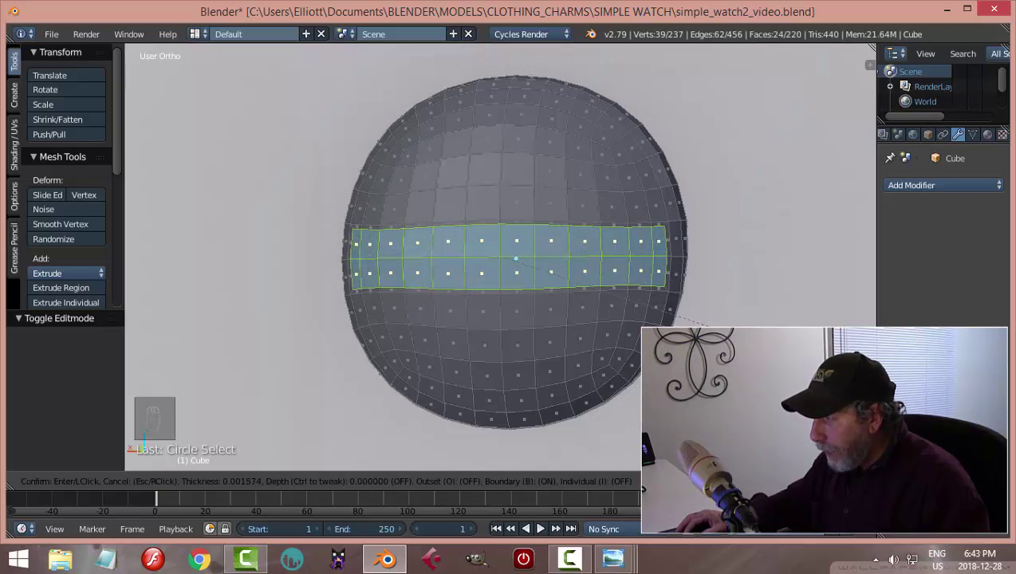
{"action": "left_click", "coordinate": [552, 272]}
{"action": "scroll", "coordinate": [672, 294], "scroll_direction": "up", "scroll_amount": 3}
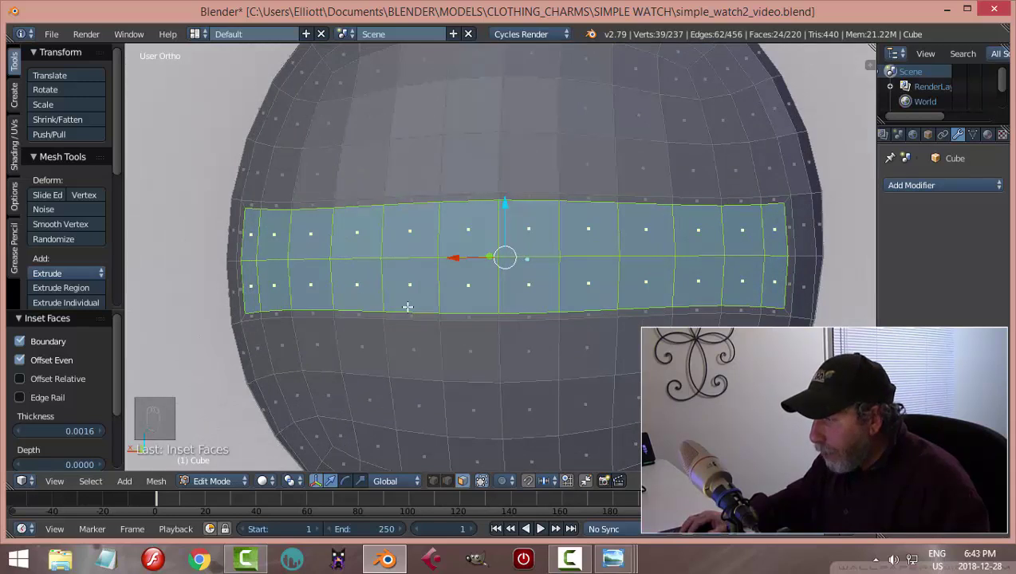
Extrude the inset band and push it about 0.003 into the dome along Y to form a slot
{"action": "scroll", "coordinate": [408, 307], "scroll_direction": "down", "scroll_amount": 2}
{"action": "middle_click_drag", "start_coordinate": [479, 335], "coordinate": [557, 370]}
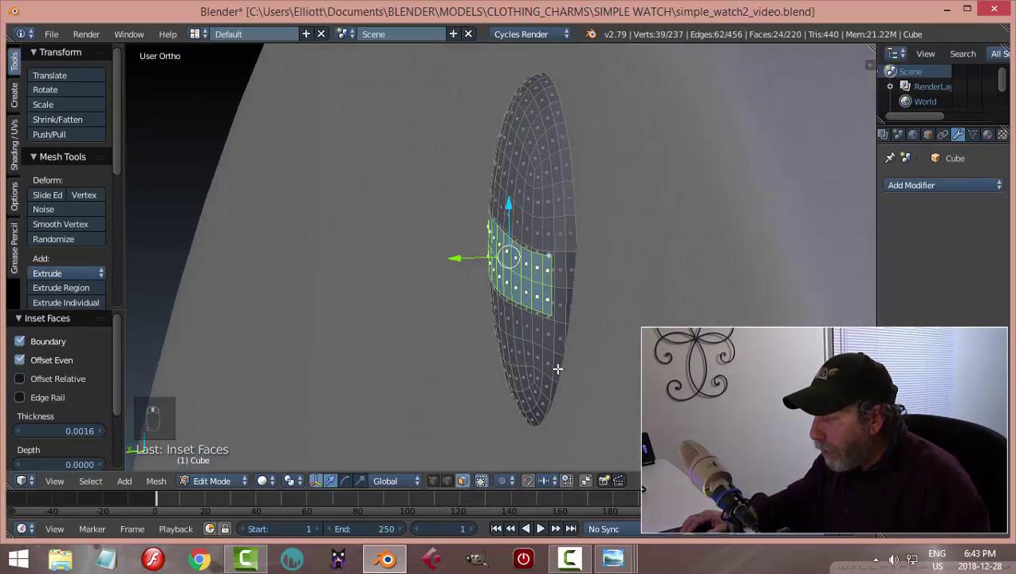
{"action": "key", "text": "e"}
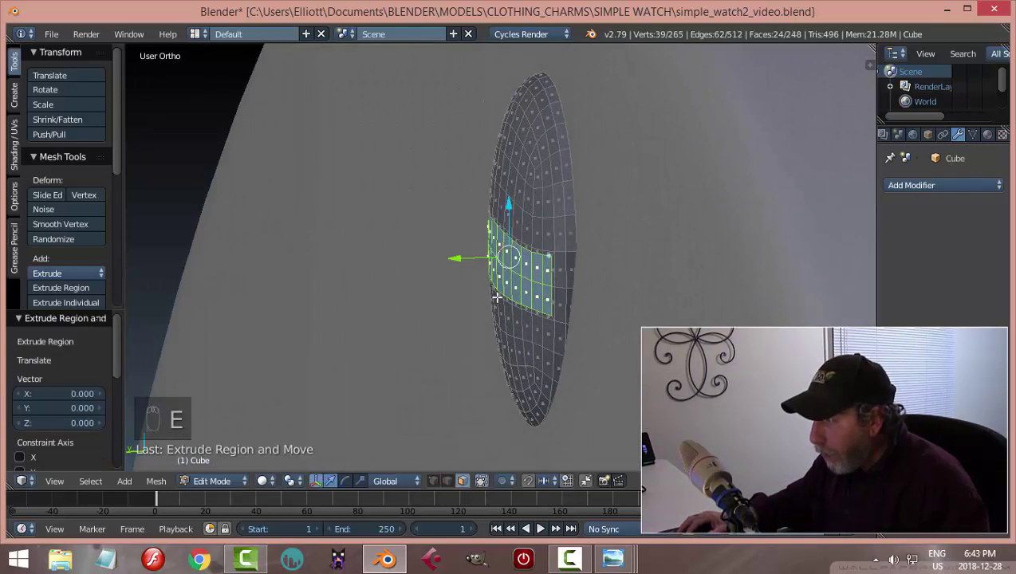
{"action": "left_click_drag", "start_coordinate": [449, 257], "coordinate": [458, 258]}
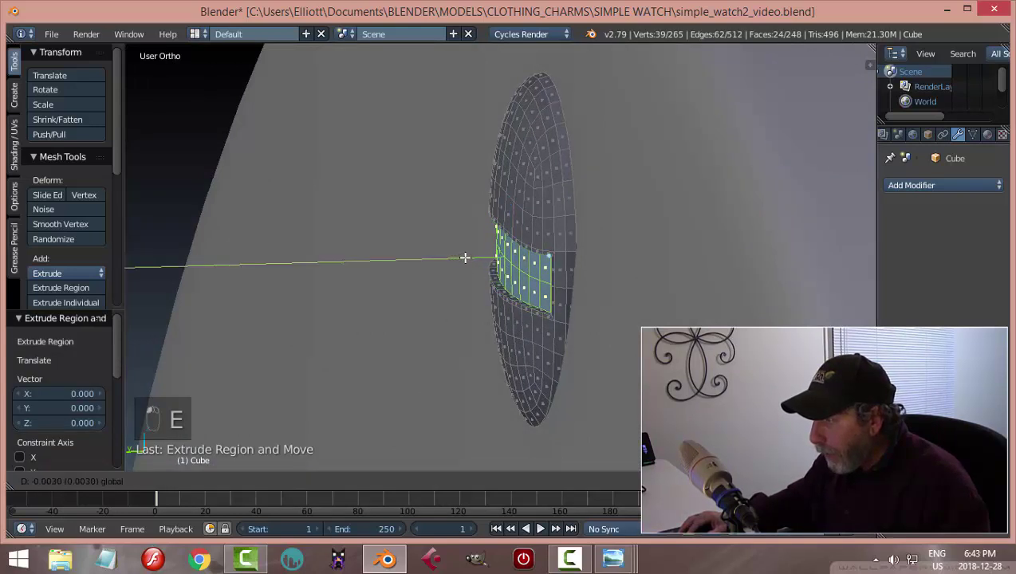
Push the slot's floor faces deeper into the dome along Y, by -0.004 and a further -0.0009
{"action": "left_click", "coordinate": [466, 258]}
{"action": "middle_click_drag", "start_coordinate": [465, 256], "coordinate": [519, 297]}
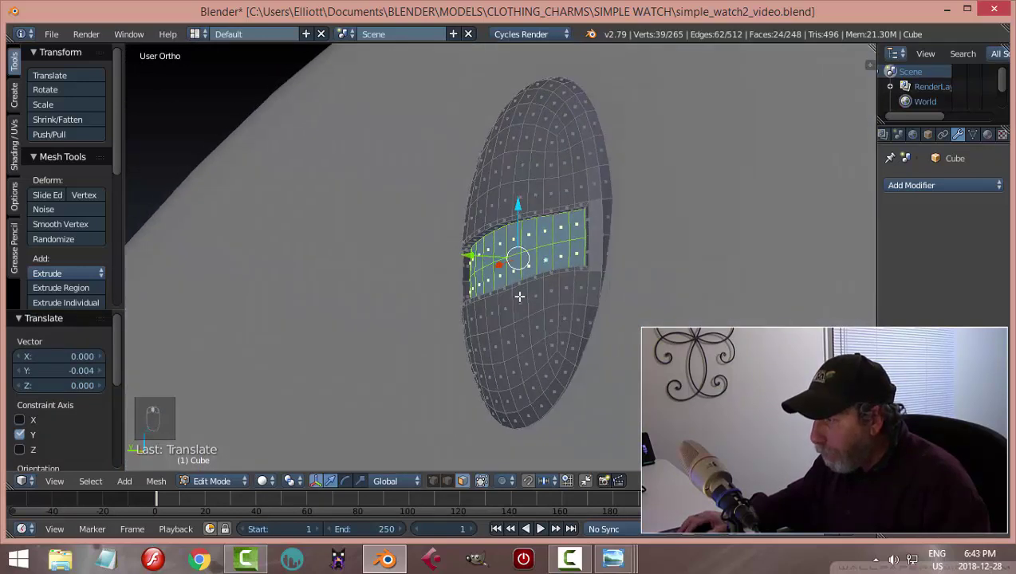
{"action": "left_click_drag", "start_coordinate": [468, 256], "coordinate": [474, 254]}
{"action": "middle_click_drag", "start_coordinate": [760, 264], "coordinate": [640, 284]}
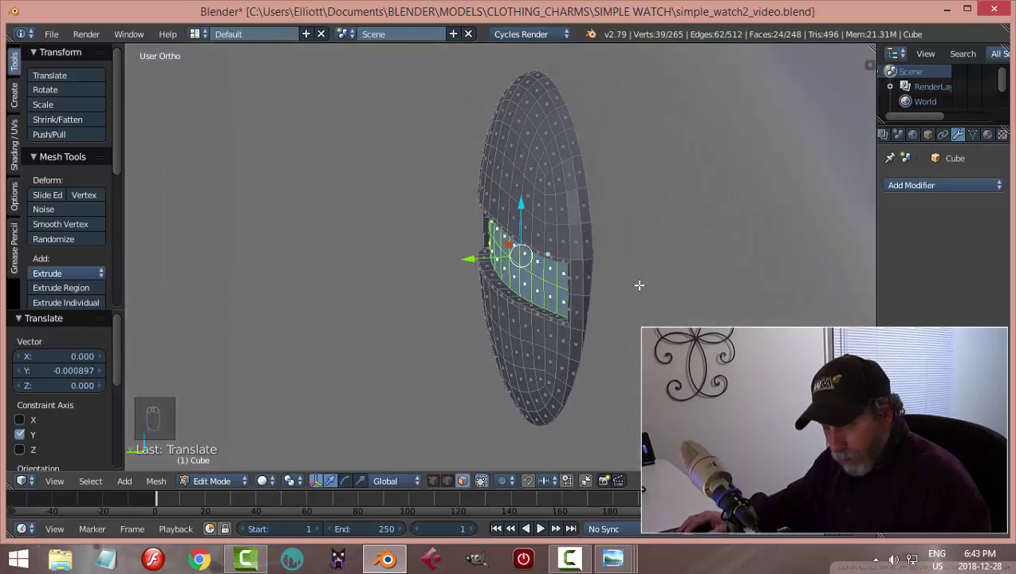
Flatten the slot's floor faces by scaling them to 0 along Y
{"action": "key", "text": "s"}
{"action": "key", "text": "y"}
{"action": "key", "text": "0"}
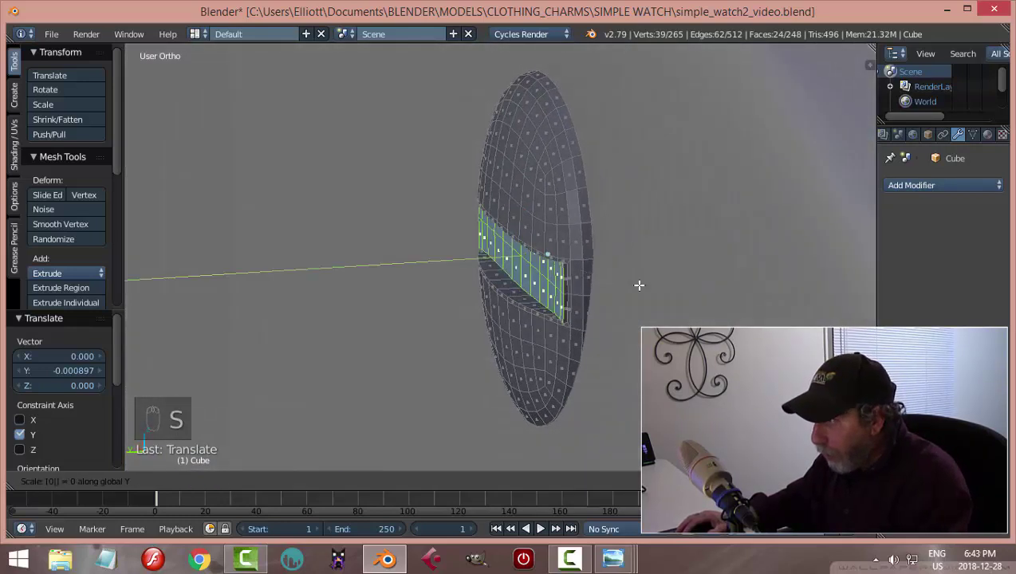
{"action": "key", "text": "Return"}
{"action": "middle_click_drag", "start_coordinate": [637, 322], "coordinate": [764, 288]}
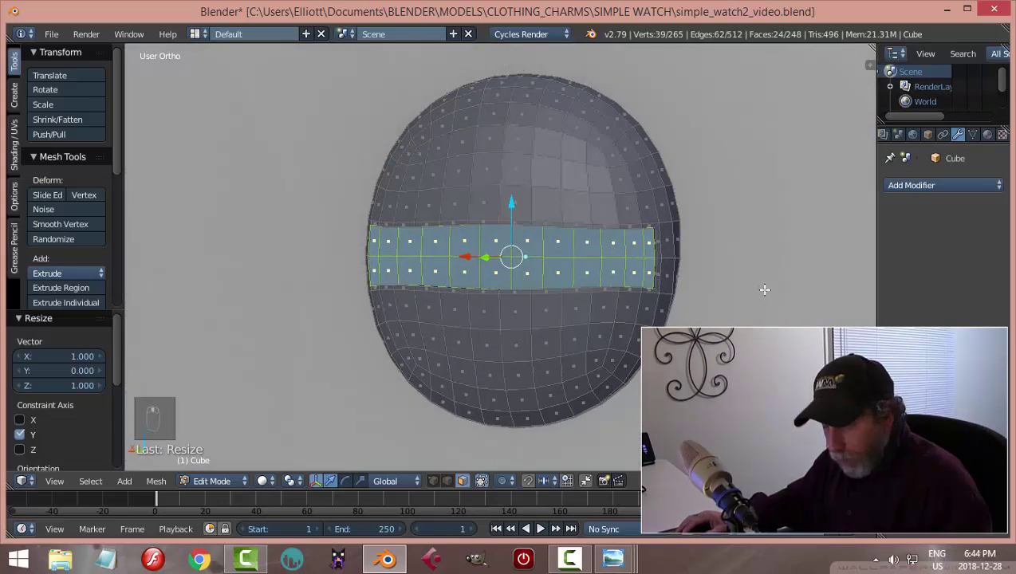
{"action": "key", "text": "s"}
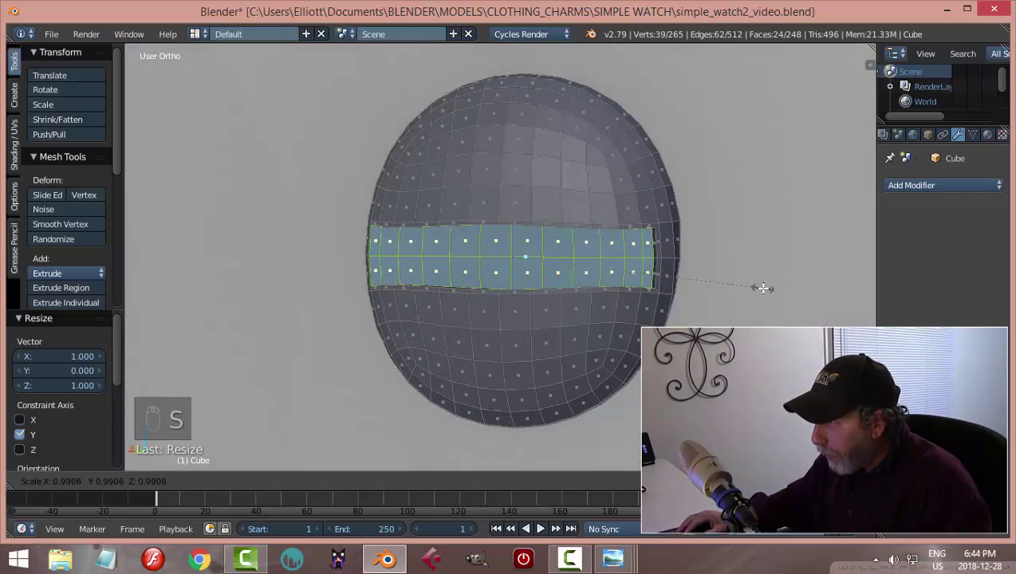
{"action": "right_click", "coordinate": [764, 288]}
Return to Object Mode, add a Subdivision Surface modifier to the screw head and shade it smooth
{"action": "key", "text": "a"}
{"action": "middle_click_drag", "start_coordinate": [726, 295], "coordinate": [764, 259]}
{"action": "key", "text": "Tab"}
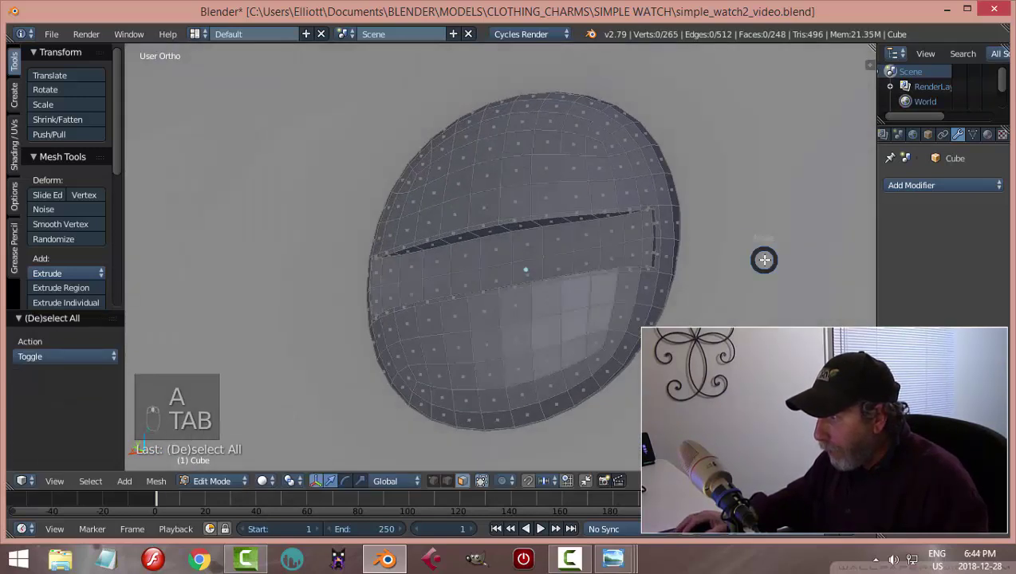
{"action": "left_click", "coordinate": [653, 271]}
{"action": "middle_click_drag", "start_coordinate": [656, 270], "coordinate": [591, 306]}
{"action": "scroll", "coordinate": [712, 281], "scroll_direction": "down", "scroll_amount": 4}
{"action": "left_click", "coordinate": [914, 186]}
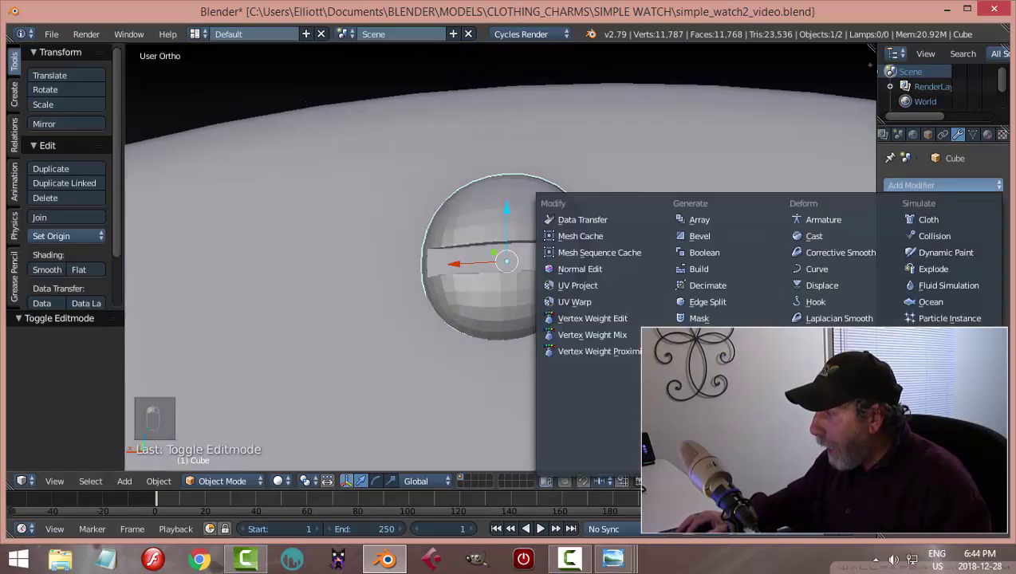
{"action": "left_click", "coordinate": [718, 433]}
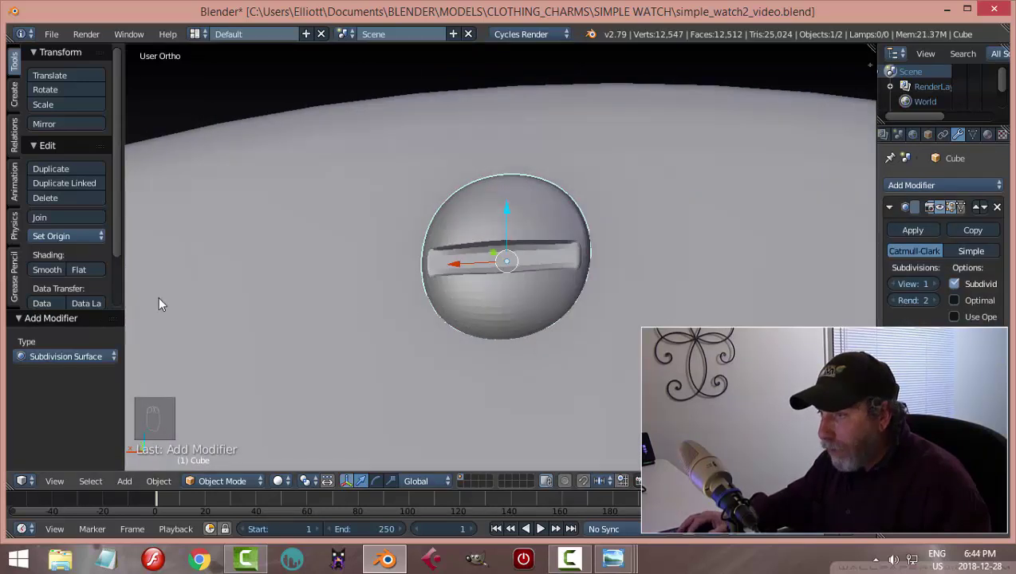
{"action": "left_click", "coordinate": [46, 270]}
{"action": "key", "text": "a"}
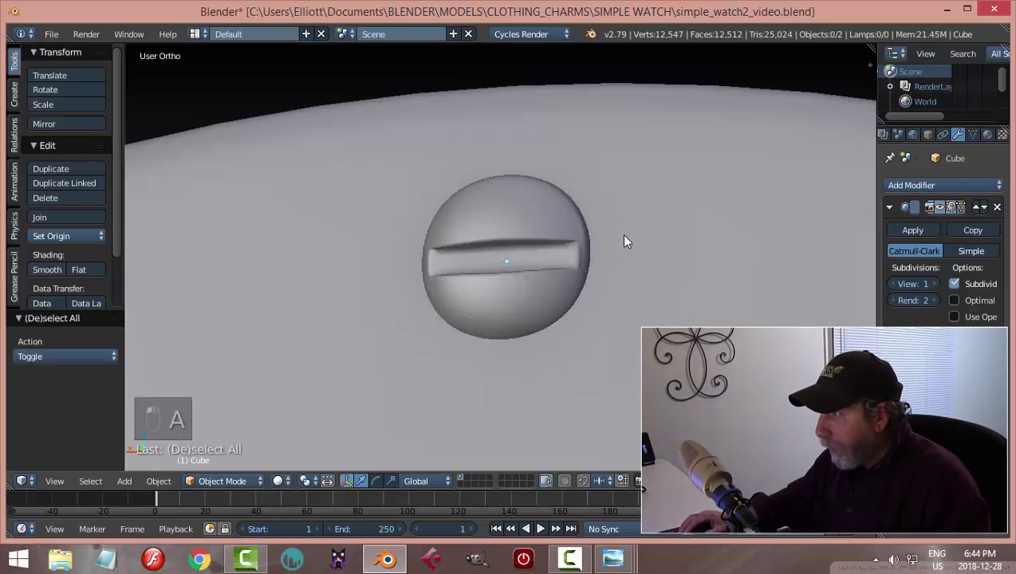
Rotate the screw head about 6.86° around X in the right side view to follow the slope of the watch back
{"action": "scroll", "coordinate": [562, 271], "scroll_direction": "down", "scroll_amount": 8}
{"action": "middle_click_drag", "start_coordinate": [489, 283], "coordinate": [476, 298]}
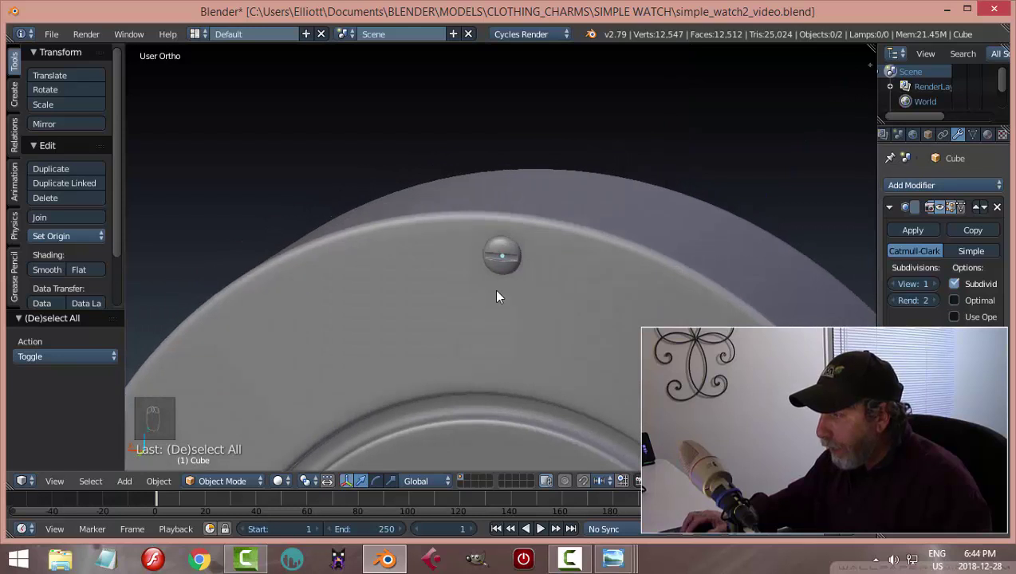
{"action": "scroll", "coordinate": [495, 288], "scroll_direction": "down", "scroll_amount": 6}
{"action": "scroll", "coordinate": [518, 283], "scroll_direction": "up", "scroll_amount": 10}
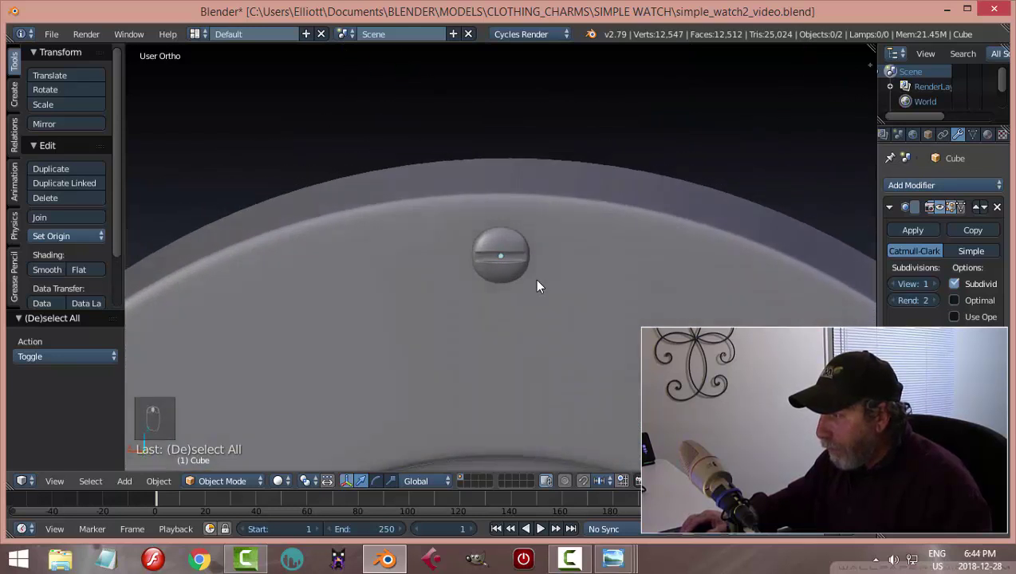
{"action": "middle_click_drag", "start_coordinate": [537, 286], "coordinate": [513, 229]}
{"action": "right_click", "coordinate": [513, 231]}
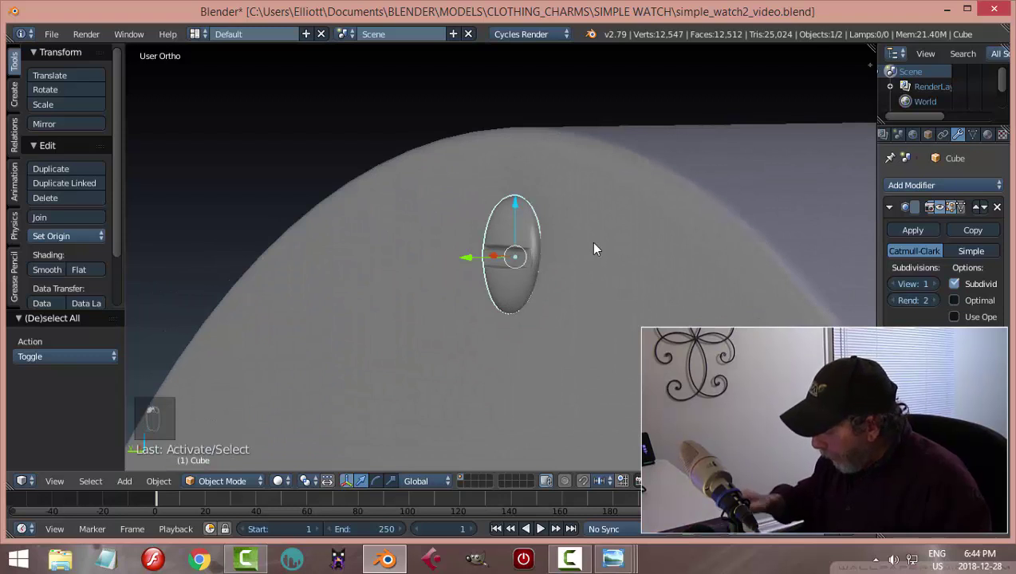
{"action": "key", "text": "KP_3"}
{"action": "scroll", "coordinate": [589, 242], "scroll_direction": "up", "scroll_amount": 4}
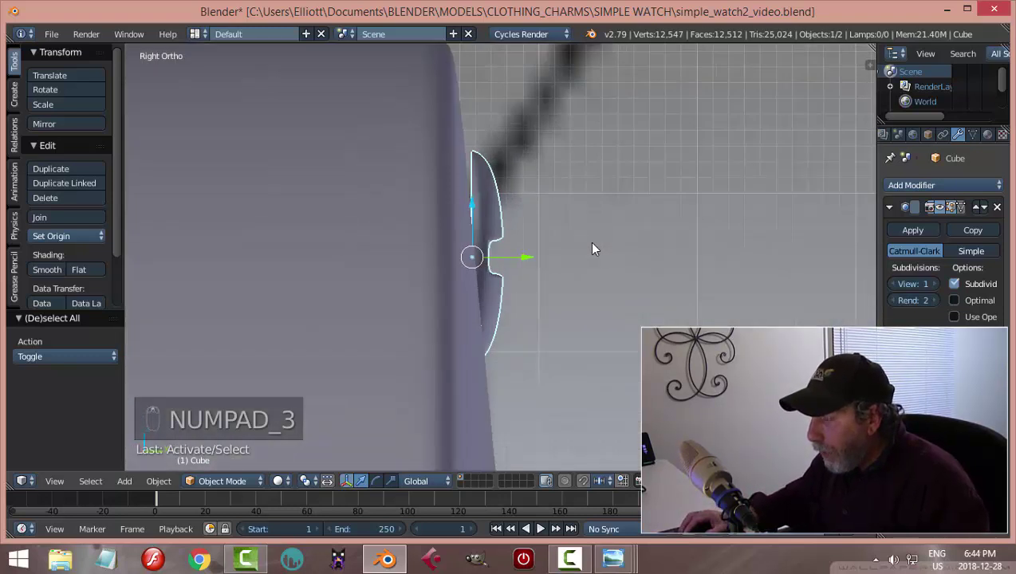
{"action": "scroll", "coordinate": [564, 251], "scroll_direction": "up", "scroll_amount": 1}
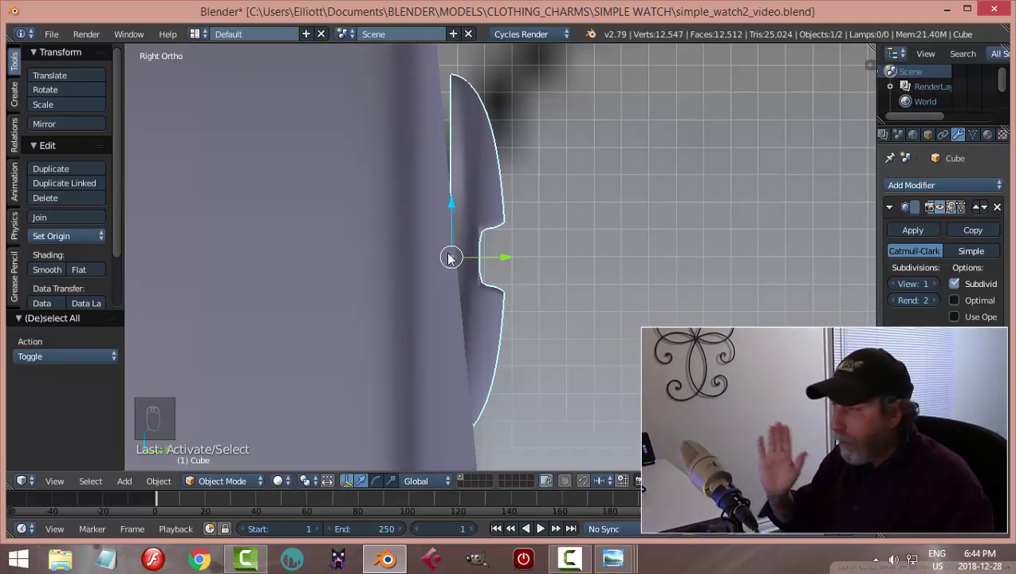
{"action": "key", "text": "r"}
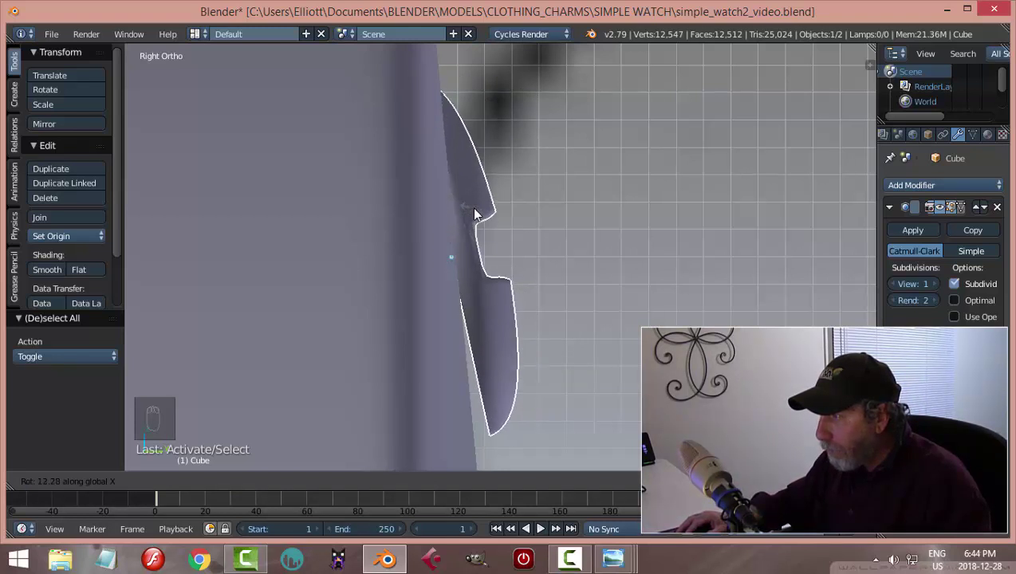
{"action": "left_click", "coordinate": [547, 194]}
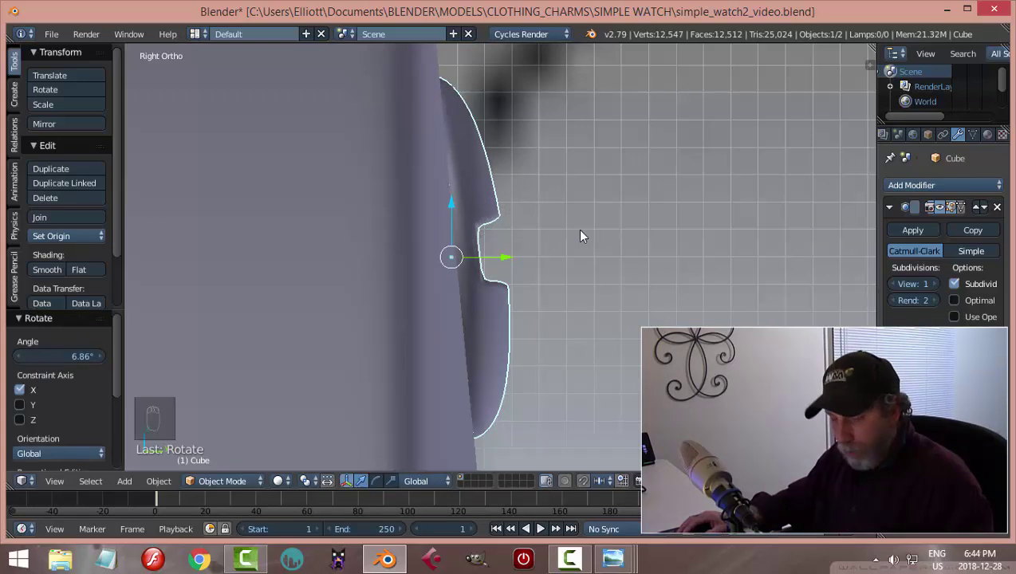
{"action": "key", "text": "a"}
{"action": "middle_click_drag", "start_coordinate": [578, 234], "coordinate": [444, 255]}
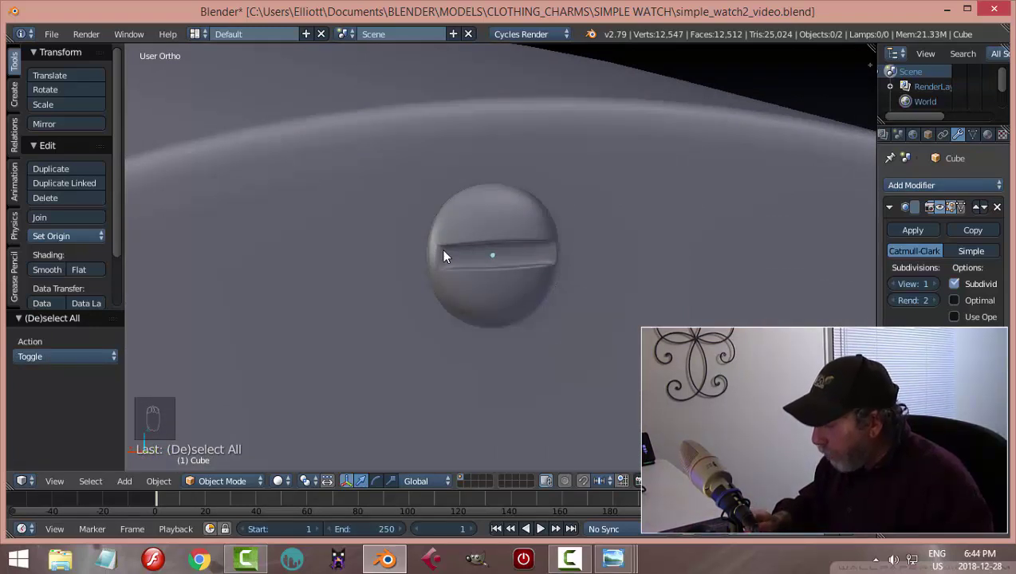
Duplicate the screw head in wireframe back view and move the copy 1.112 in X and -0.531 in Z onto the upper-left reference circle
{"action": "key", "text": "ctrl+KP_1"}
{"action": "key", "text": "z"}
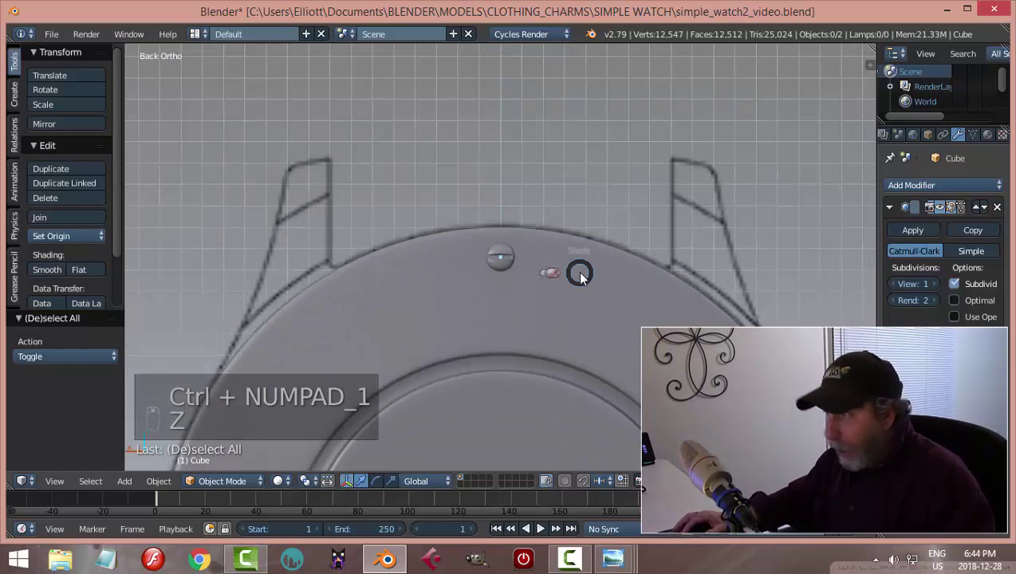
{"action": "left_click", "coordinate": [689, 281]}
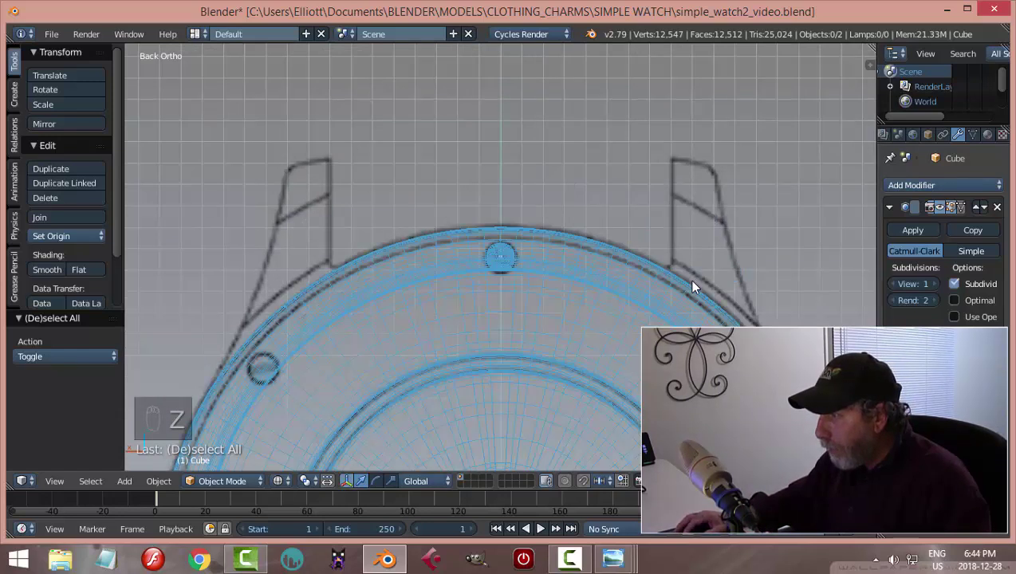
{"action": "scroll", "coordinate": [627, 300], "scroll_direction": "down", "scroll_amount": 3}
{"action": "scroll", "coordinate": [589, 303], "scroll_direction": "up", "scroll_amount": 3}
{"action": "scroll", "coordinate": [503, 259], "scroll_direction": "up", "scroll_amount": 2}
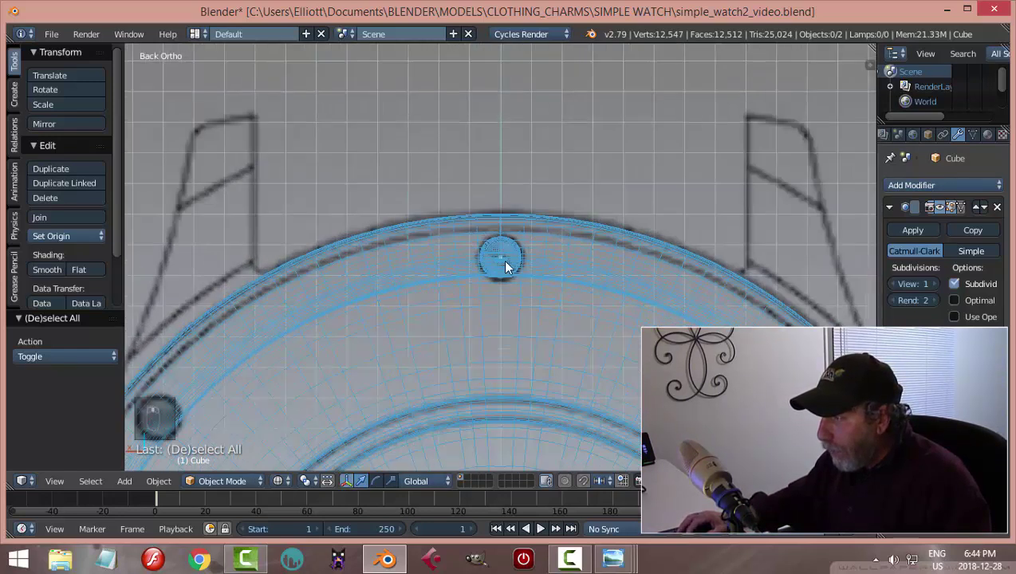
{"action": "right_click", "coordinate": [517, 257]}
{"action": "scroll", "coordinate": [581, 292], "scroll_direction": "down", "scroll_amount": 4}
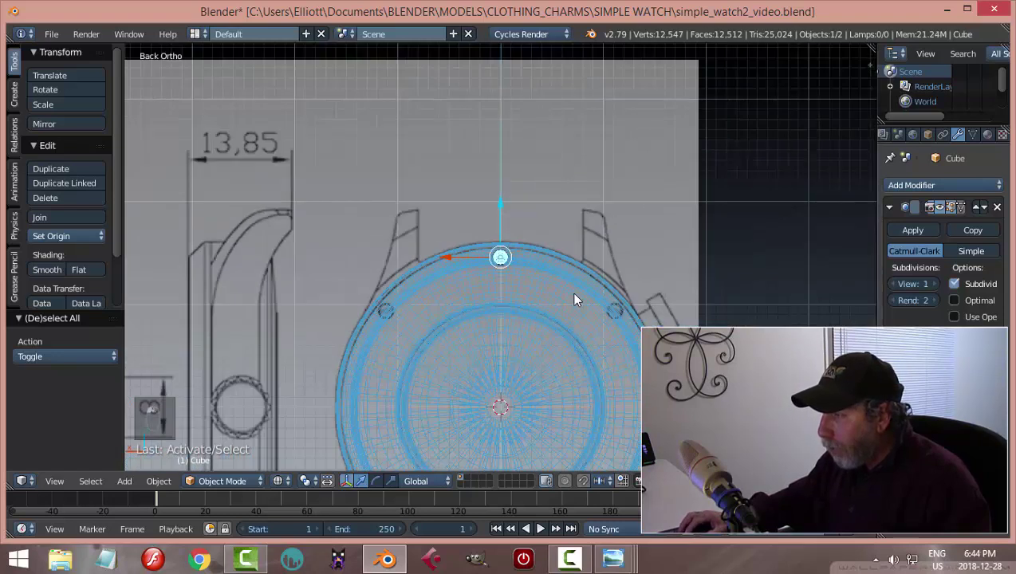
{"action": "key", "text": "shift+d"}
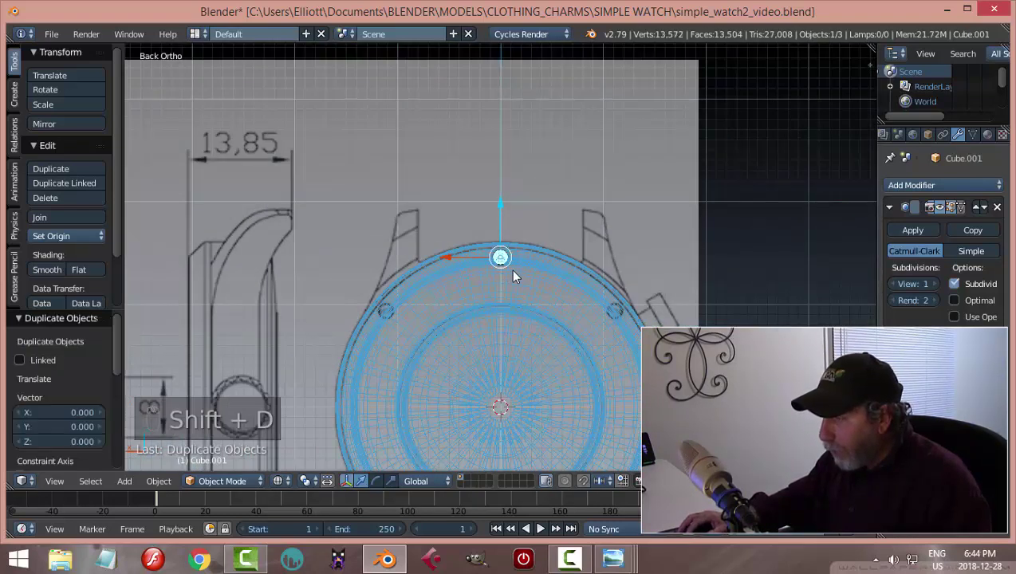
{"action": "key", "text": "g"}
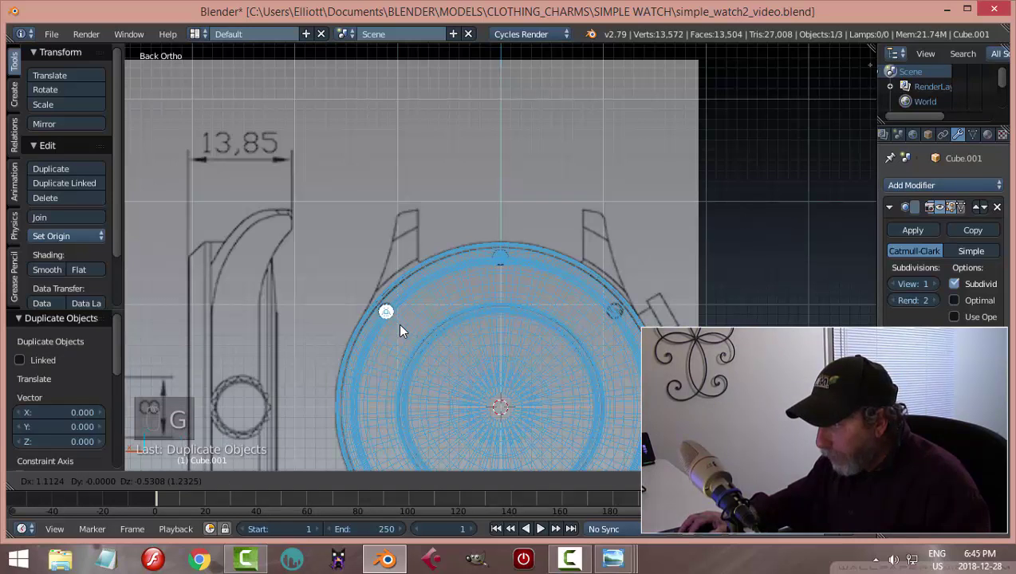
{"action": "left_click", "coordinate": [401, 331]}
Move the copied screw head 0.002 along Y from the right side view in solid display
{"action": "key", "text": "z"}
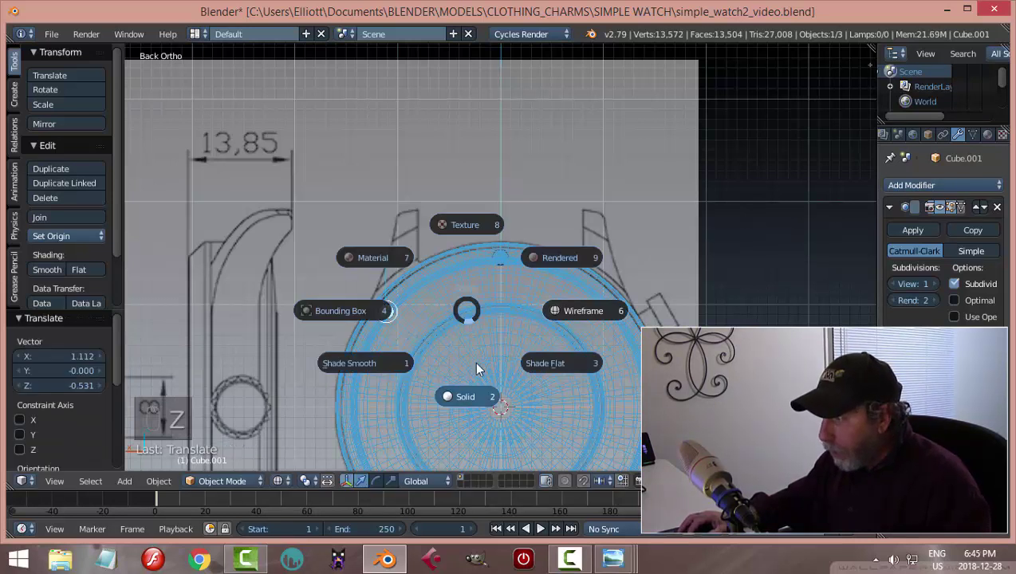
{"action": "left_click", "coordinate": [477, 369]}
{"action": "mouse_move", "coordinate": [453, 357]}
{"action": "middle_mouse_down"}
{"action": "mouse_move", "coordinate": [551, 330]}
{"action": "mouse_move", "coordinate": [563, 351]}
{"action": "mouse_move", "coordinate": [532, 364]}
{"action": "middle_mouse_up"}
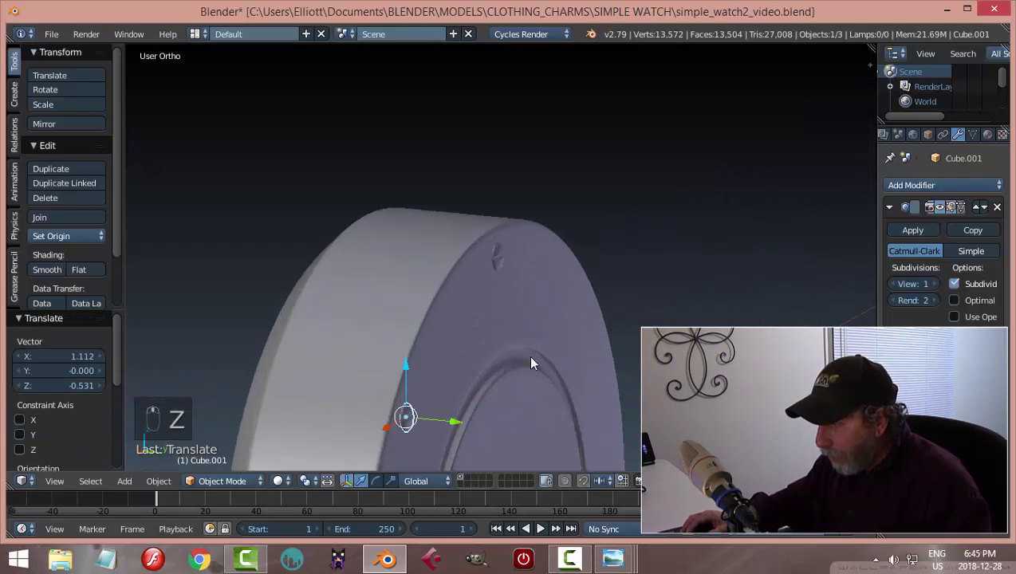
{"action": "scroll", "coordinate": [570, 201], "scroll_direction": "up", "scroll_amount": 5}
{"action": "key", "text": "a"}
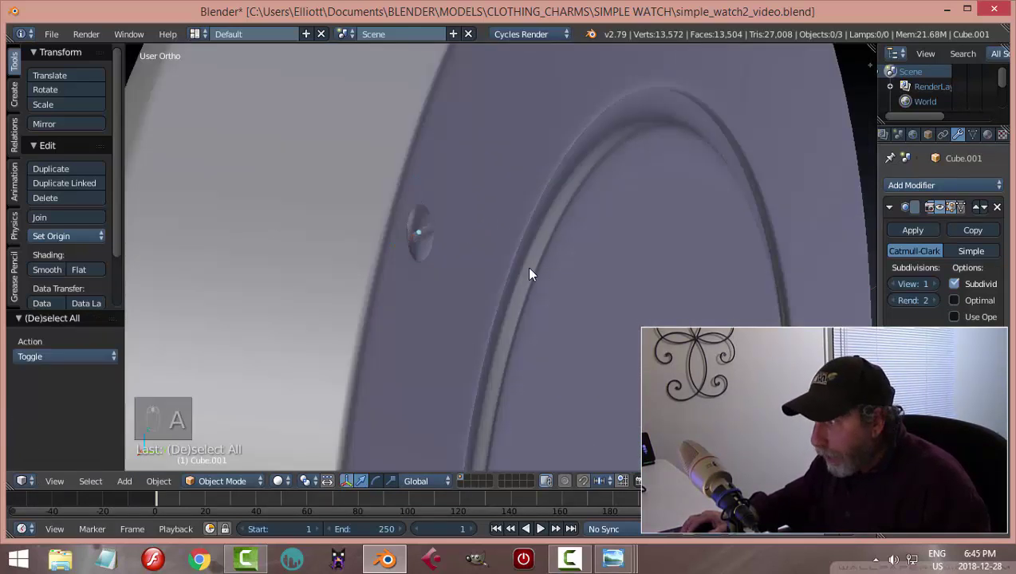
{"action": "middle_click_drag", "start_coordinate": [531, 275], "coordinate": [567, 253]}
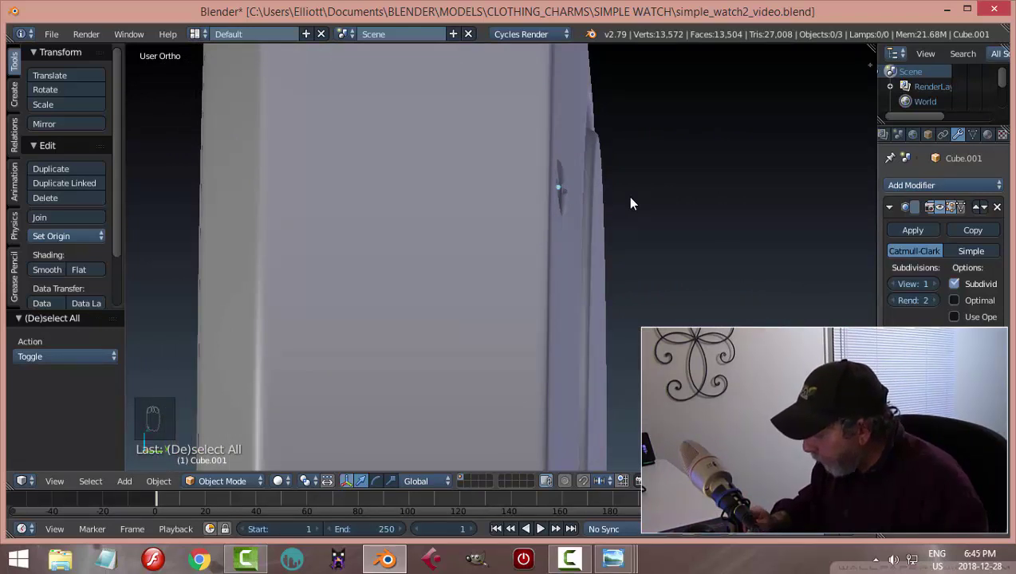
{"action": "key", "text": "KP_3"}
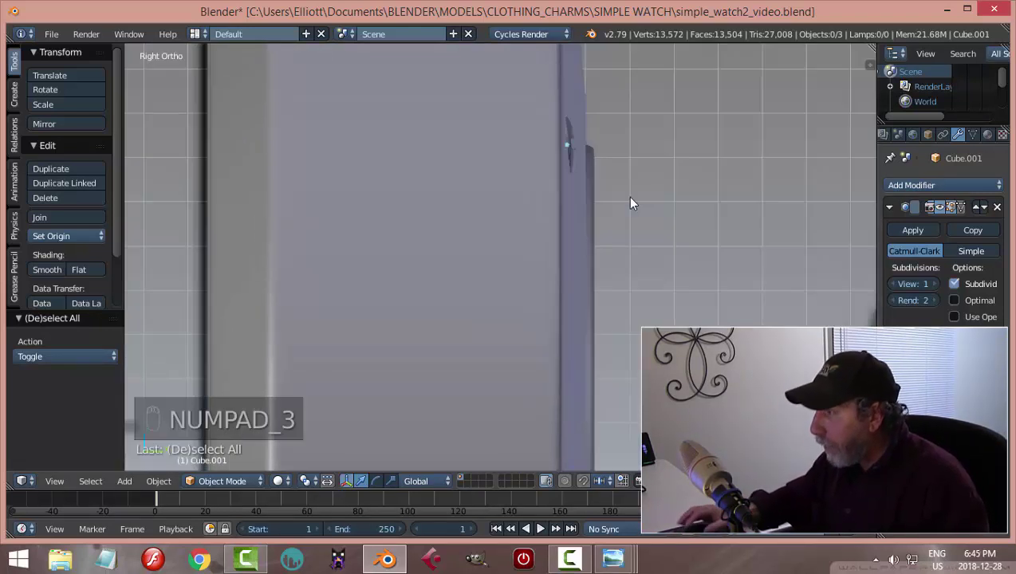
{"action": "scroll", "coordinate": [481, 271], "scroll_direction": "up", "scroll_amount": 4}
{"action": "right_click", "coordinate": [500, 184]}
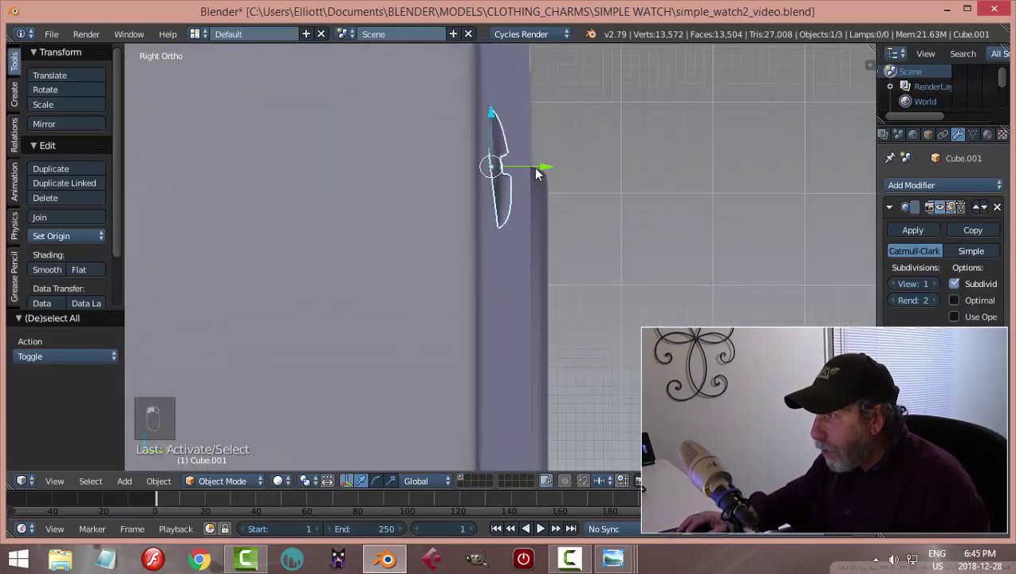
{"action": "left_click_drag", "start_coordinate": [539, 164], "coordinate": [540, 165]}
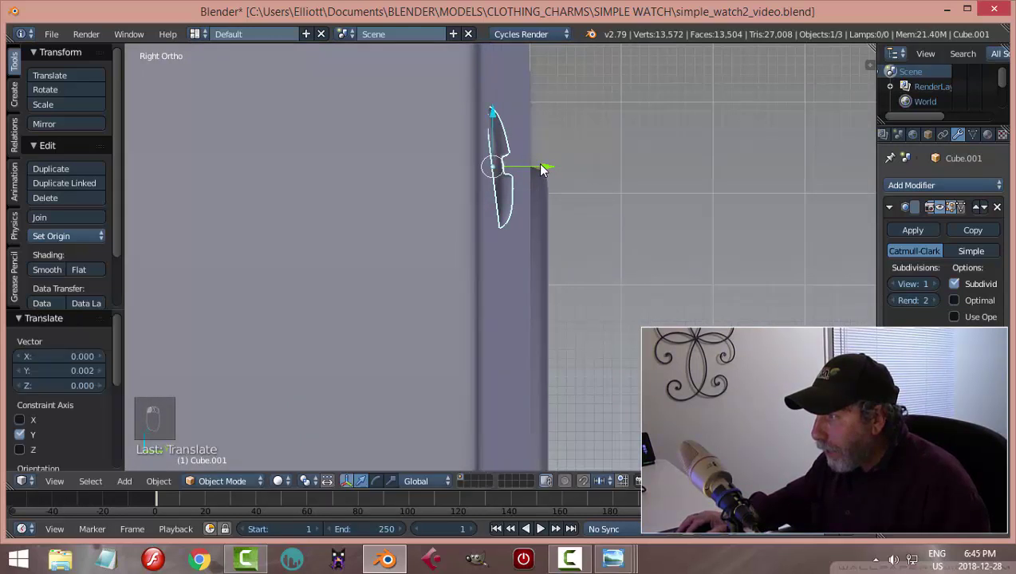
Rotate the copied screw head about -3.64° around X and move it -0.004 along Y to seat it on the watch back
{"action": "key", "text": "r"}
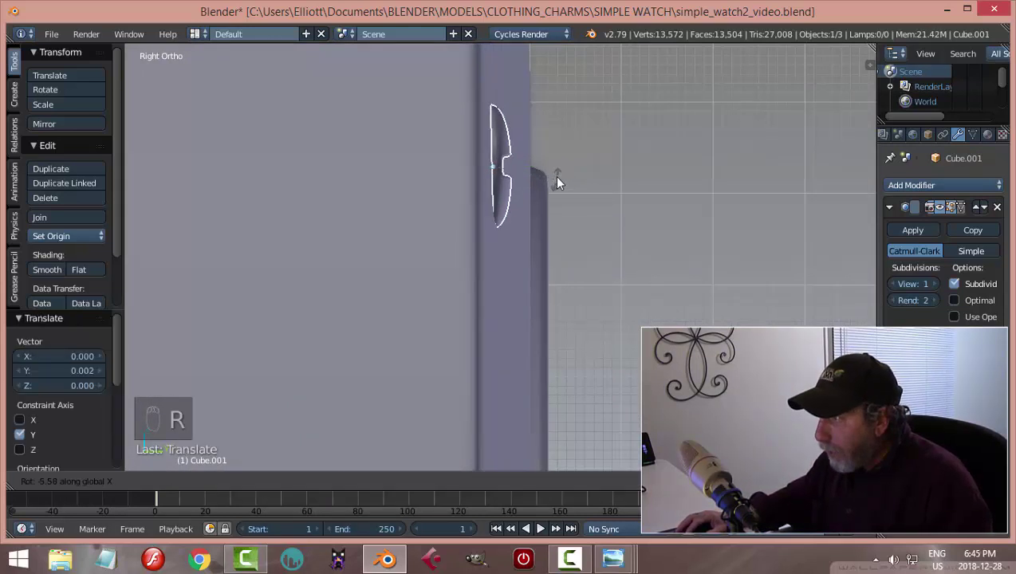
{"action": "left_click", "coordinate": [540, 167]}
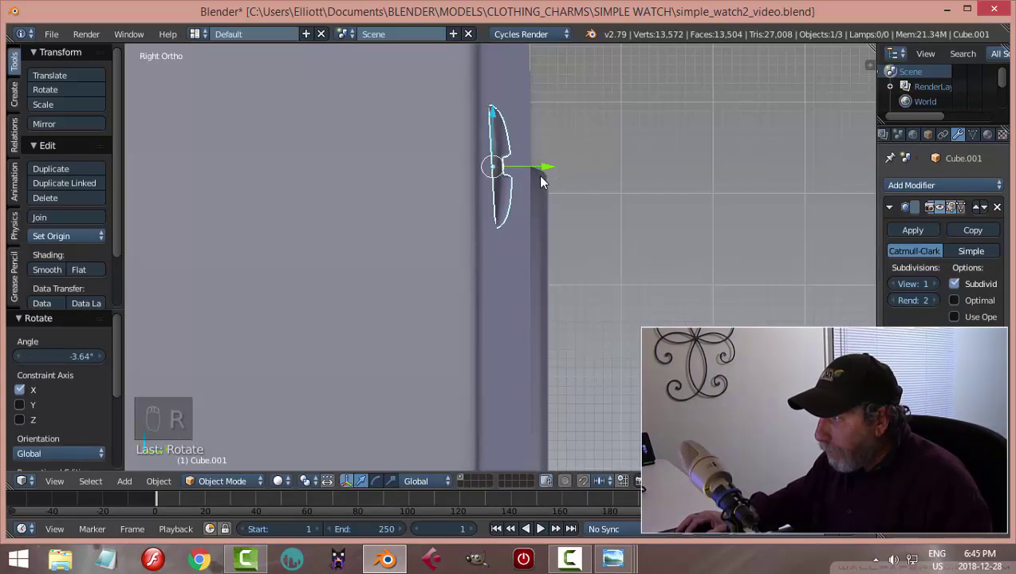
{"action": "left_click_drag", "start_coordinate": [540, 167], "coordinate": [542, 174]}
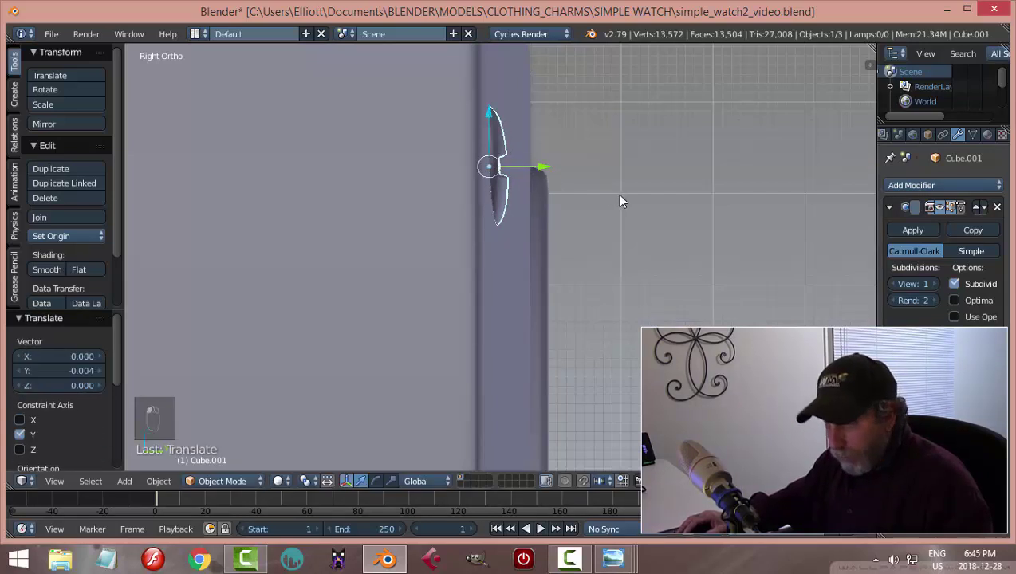
{"action": "key", "text": "a"}
Rotate the upper-left screw head about -30.8° around Y so its slot differs from the top screw's
{"action": "middle_click_drag", "start_coordinate": [619, 199], "coordinate": [470, 244]}
{"action": "scroll", "coordinate": [399, 246], "scroll_direction": "up", "scroll_amount": 3}
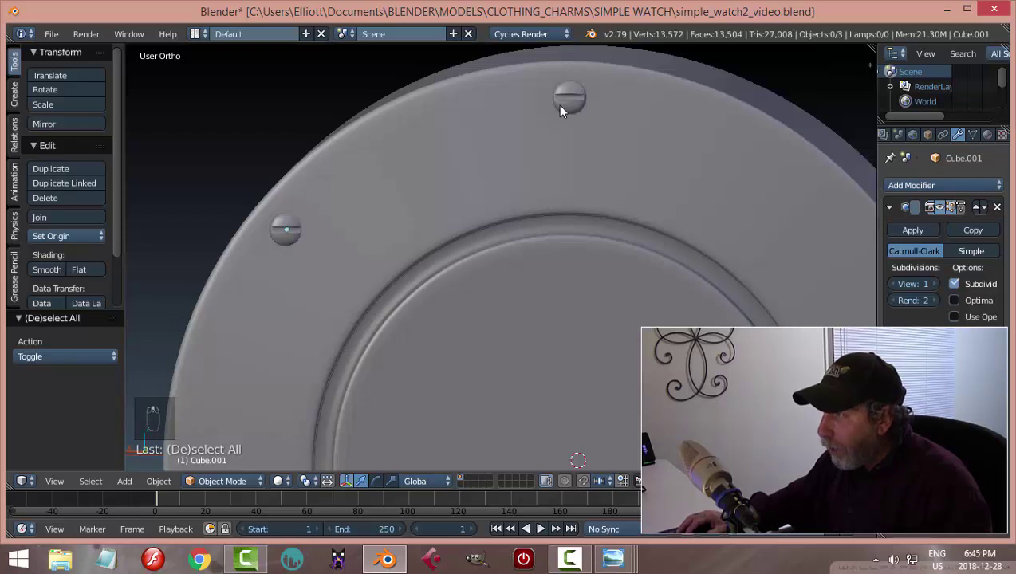
{"action": "right_click", "coordinate": [275, 237]}
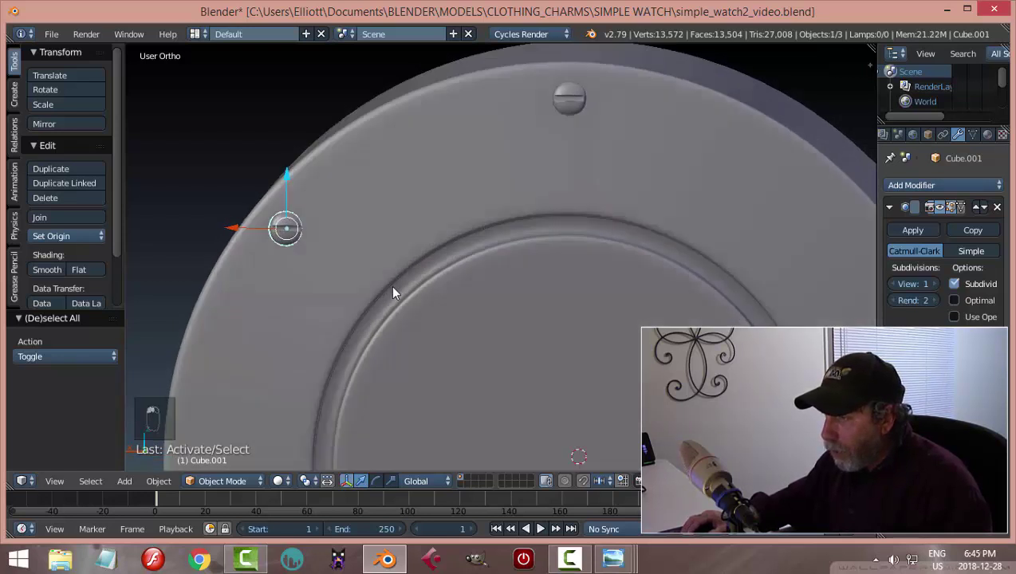
{"action": "mouse_move", "coordinate": [391, 293]}
{"action": "middle_mouse_down"}
{"action": "mouse_move", "coordinate": [361, 297]}
{"action": "mouse_move", "coordinate": [372, 288]}
{"action": "middle_mouse_up"}
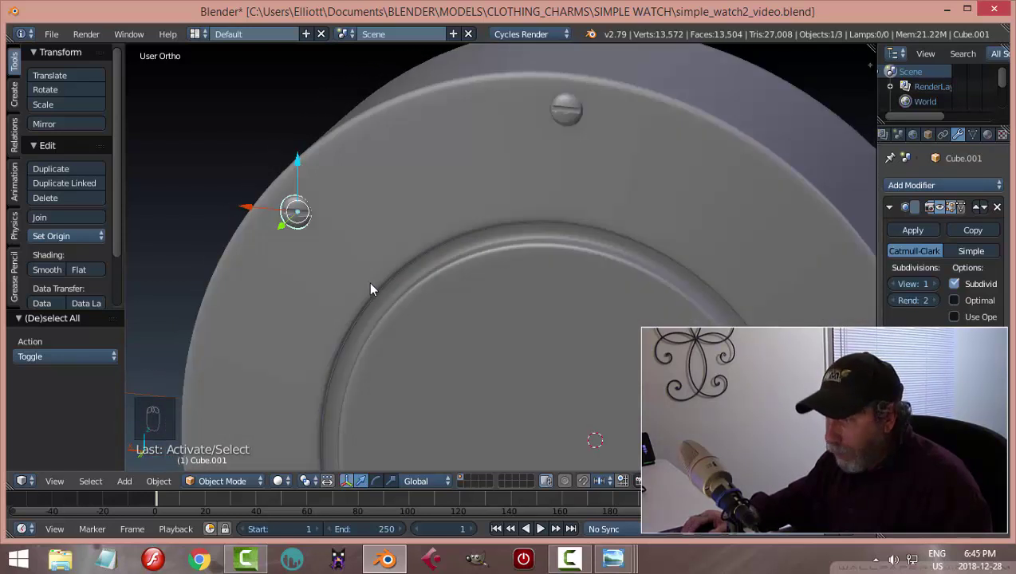
{"action": "key", "text": "r"}
{"action": "key", "text": "y"}
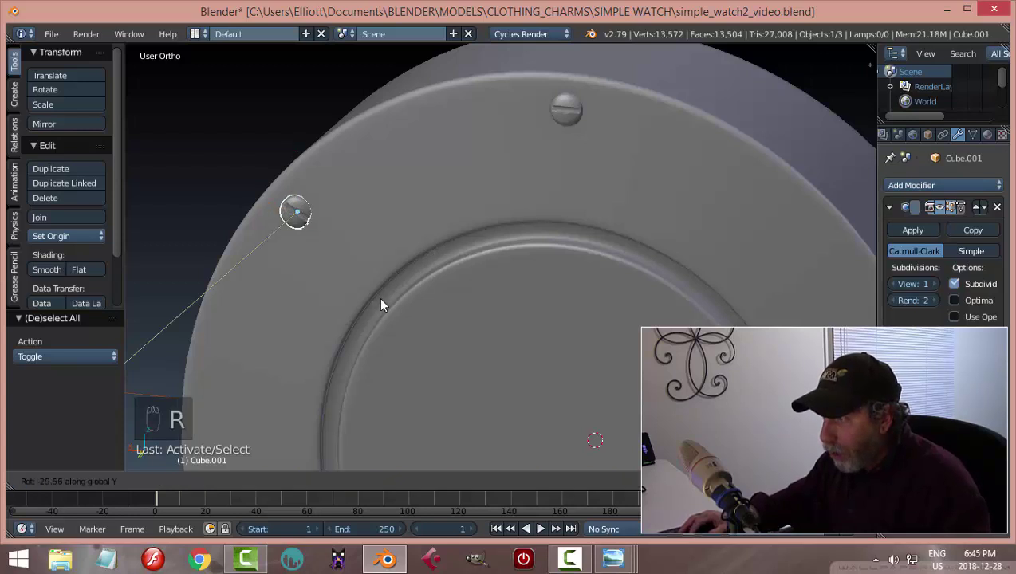
{"action": "left_click", "coordinate": [370, 272]}
{"action": "middle_click_drag", "start_coordinate": [370, 272], "coordinate": [437, 272]}
{"action": "scroll", "coordinate": [547, 255], "scroll_direction": "up", "scroll_amount": 4}
{"action": "scroll", "coordinate": [535, 265], "scroll_direction": "down", "scroll_amount": 4}
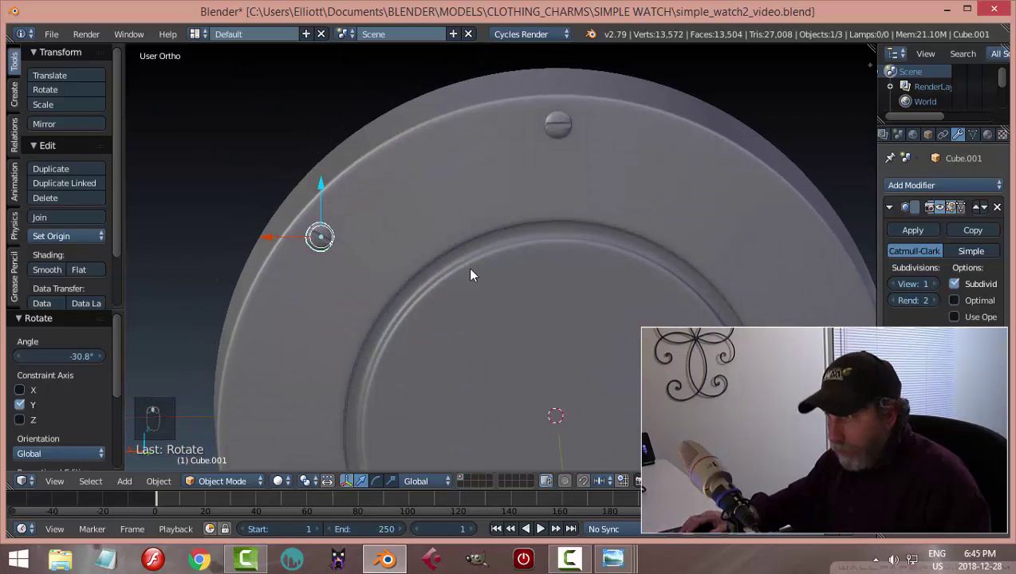
Duplicate the upper-left screw head in wireframe back view and move the copy -2.225 in X onto the upper-right reference circle
{"action": "scroll", "coordinate": [470, 275], "scroll_direction": "down", "scroll_amount": 5}
{"action": "key", "text": "a"}
{"action": "right_click", "coordinate": [428, 250]}
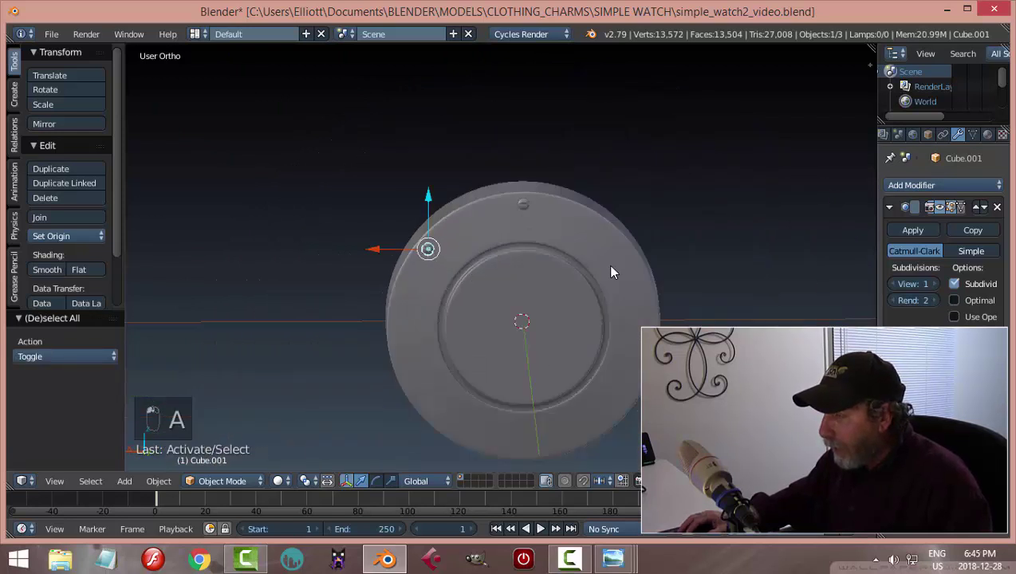
{"action": "key", "text": "ctrl+KP_1"}
{"action": "key", "text": "z"}
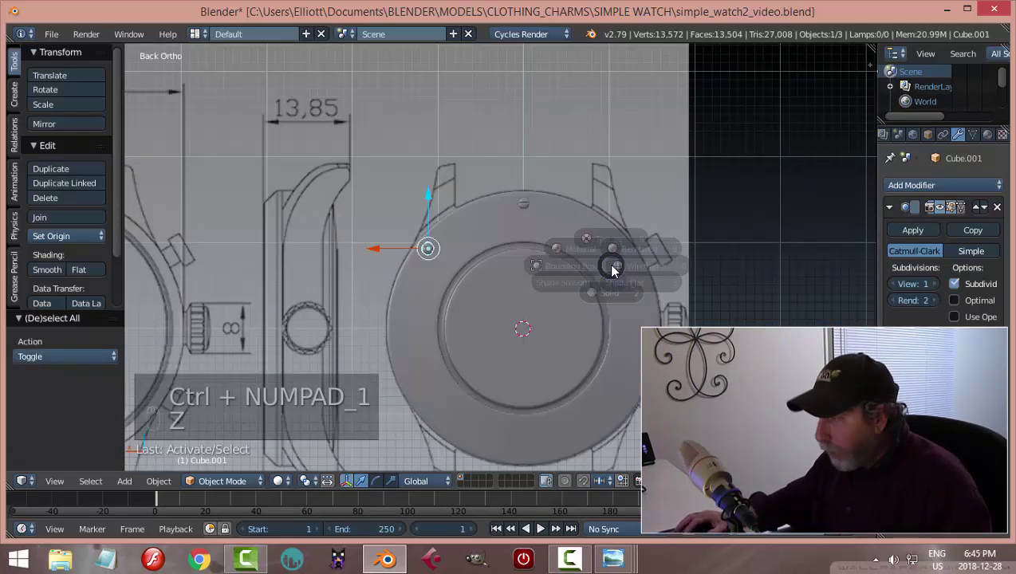
{"action": "left_click", "coordinate": [612, 266]}
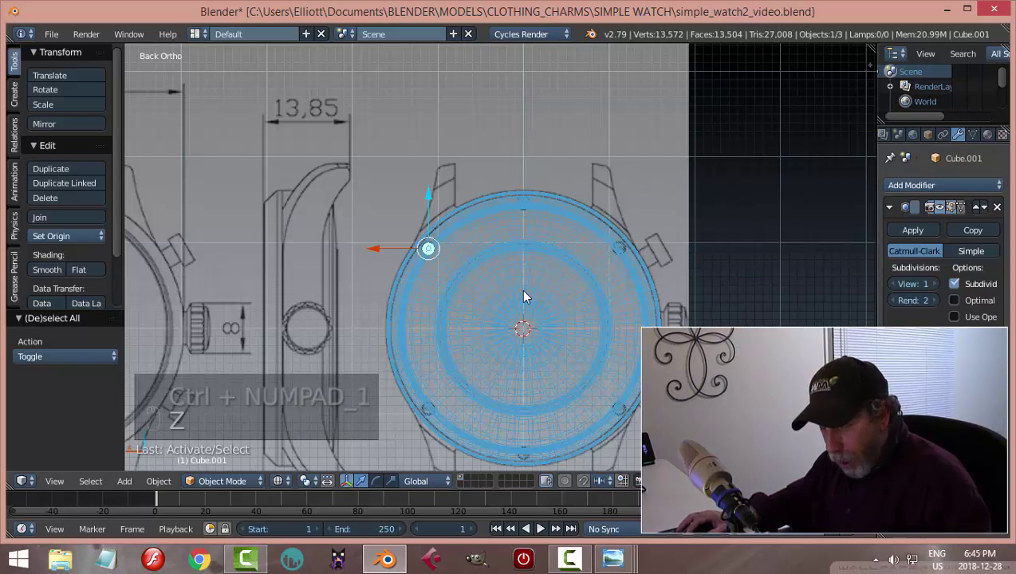
{"action": "key", "text": "shift+d"}
{"action": "key", "text": "x"}
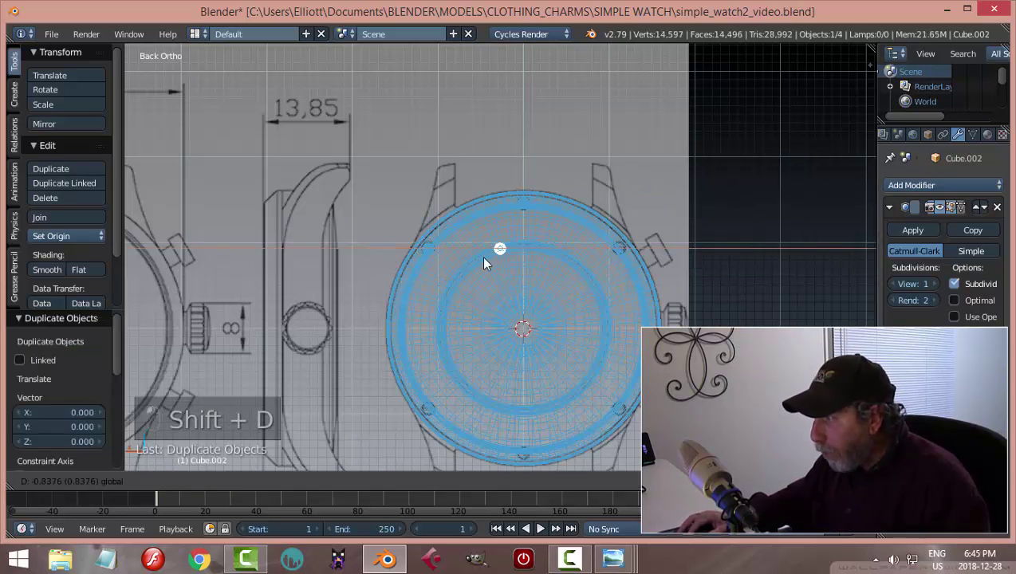
{"action": "left_click", "coordinate": [560, 282]}
{"action": "key", "text": "z"}
{"action": "left_click", "coordinate": [712, 289]}
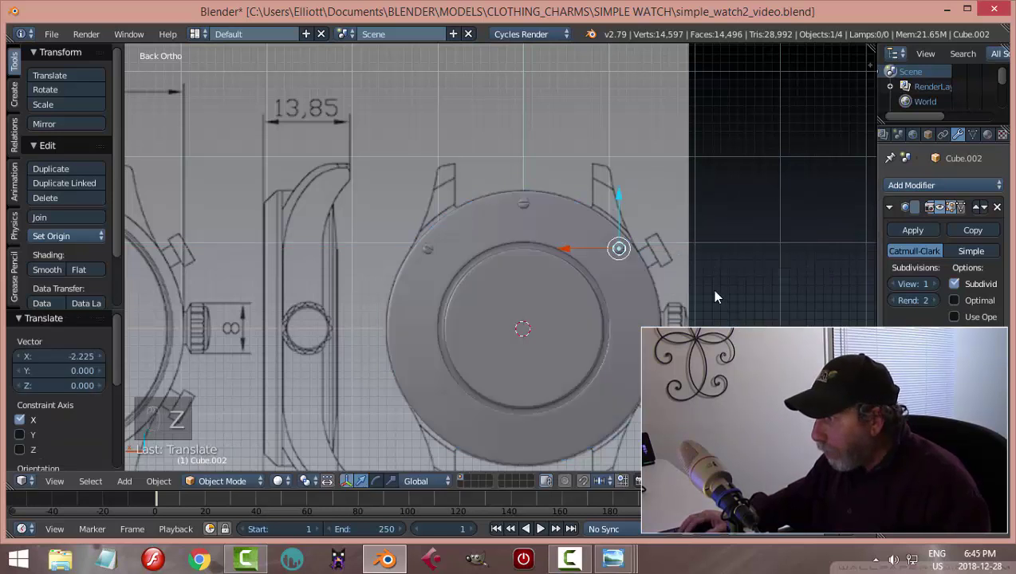
Rotate the upper-right screw head about 68.3° around Y to change its slot direction
{"action": "middle_click_drag", "start_coordinate": [711, 289], "coordinate": [553, 306]}
{"action": "scroll", "coordinate": [554, 307], "scroll_direction": "up", "scroll_amount": 6}
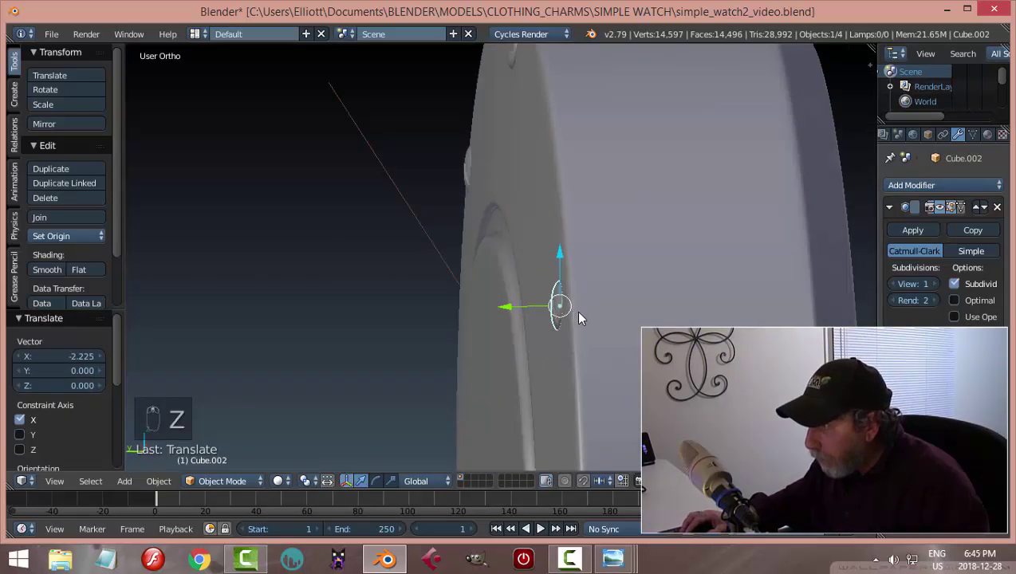
{"action": "middle_click_drag", "start_coordinate": [630, 310], "coordinate": [542, 278]}
{"action": "key", "text": "a"}
{"action": "right_click", "coordinate": [659, 234]}
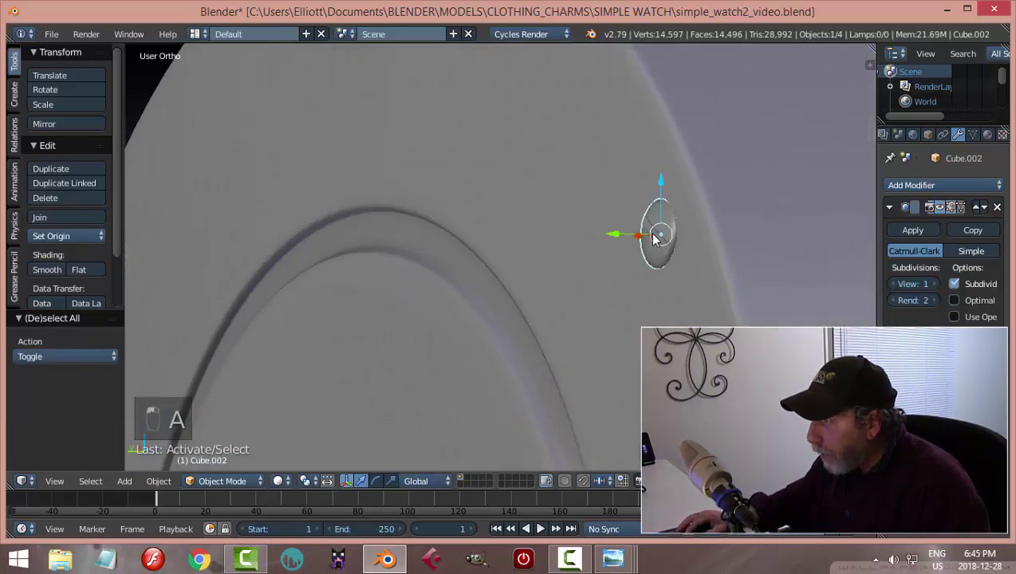
{"action": "middle_click_drag", "start_coordinate": [659, 233], "coordinate": [732, 286]}
{"action": "key", "text": "r"}
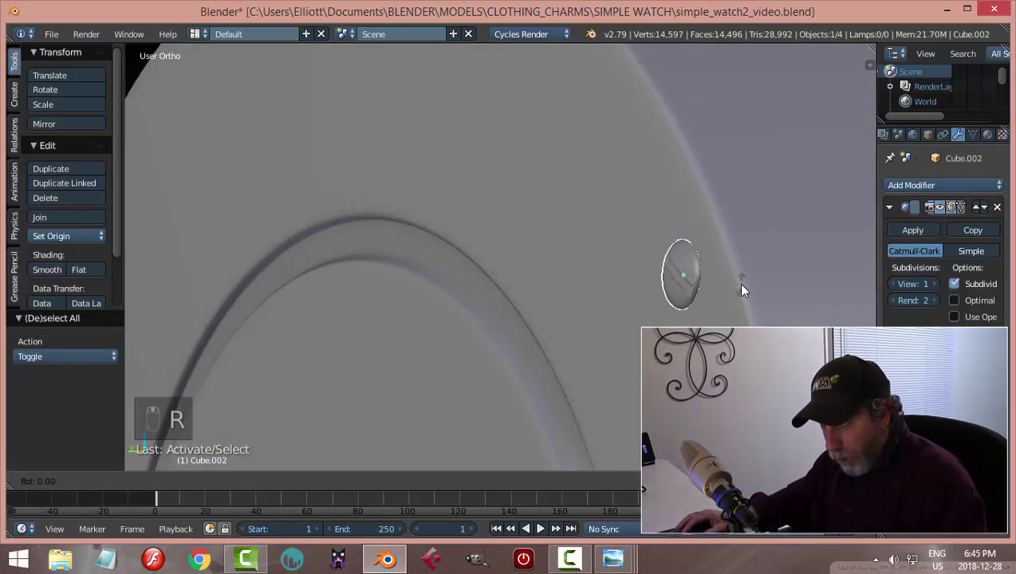
{"action": "key", "text": "y"}
{"action": "left_click", "coordinate": [721, 219]}
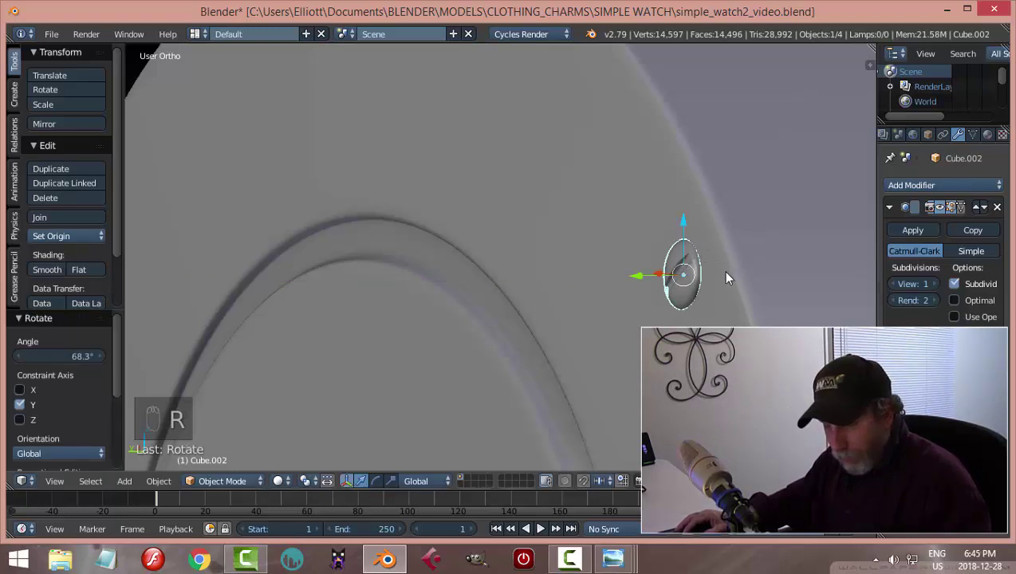
{"action": "key", "text": "a"}
Adjust the upper-right screw head's slot angle slightly around Y and save the file
{"action": "middle_click_drag", "start_coordinate": [724, 273], "coordinate": [646, 280]}
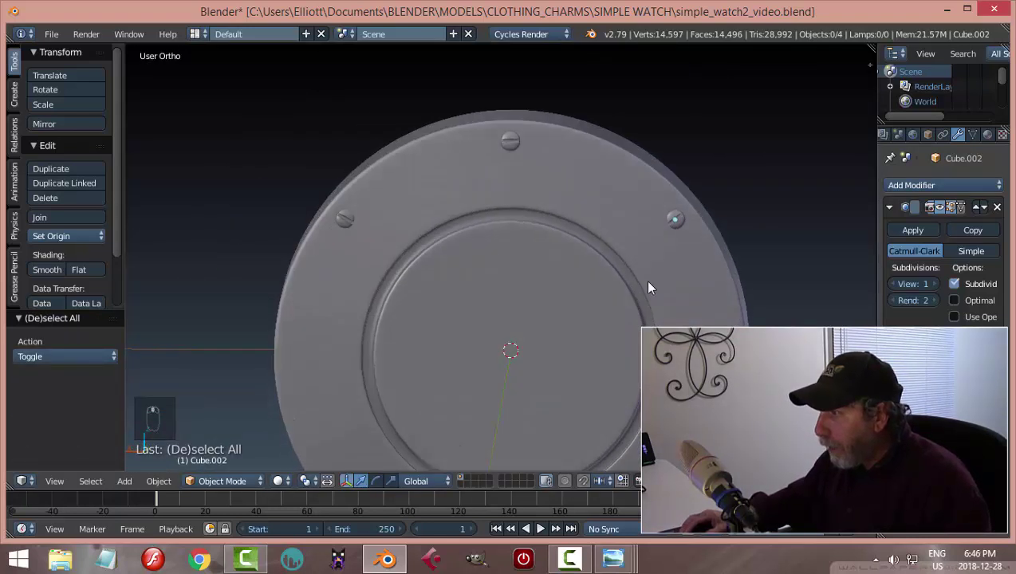
{"action": "right_click", "coordinate": [674, 219]}
{"action": "key", "text": "r"}
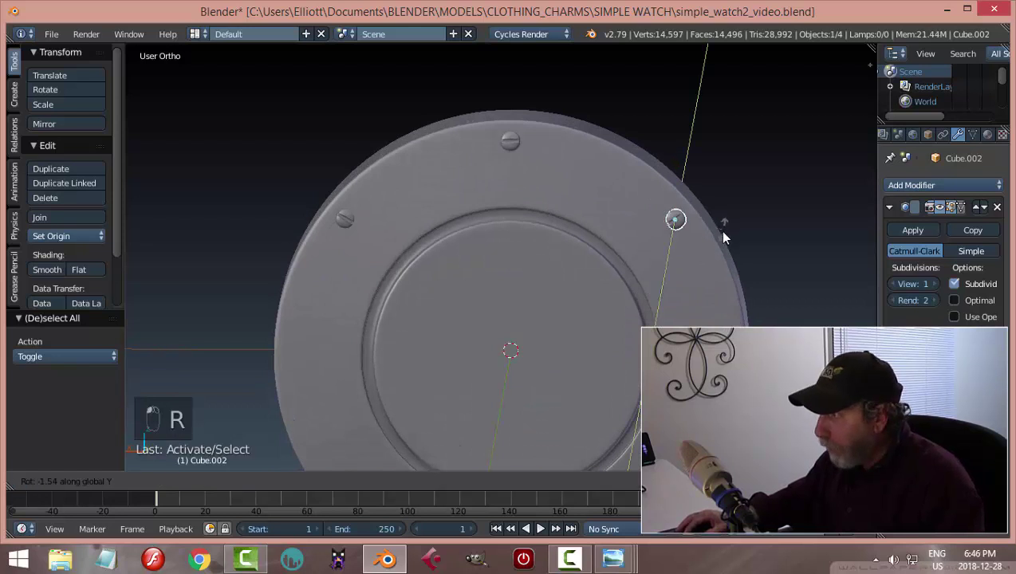
{"action": "left_click", "coordinate": [709, 250]}
{"action": "key", "text": "a"}
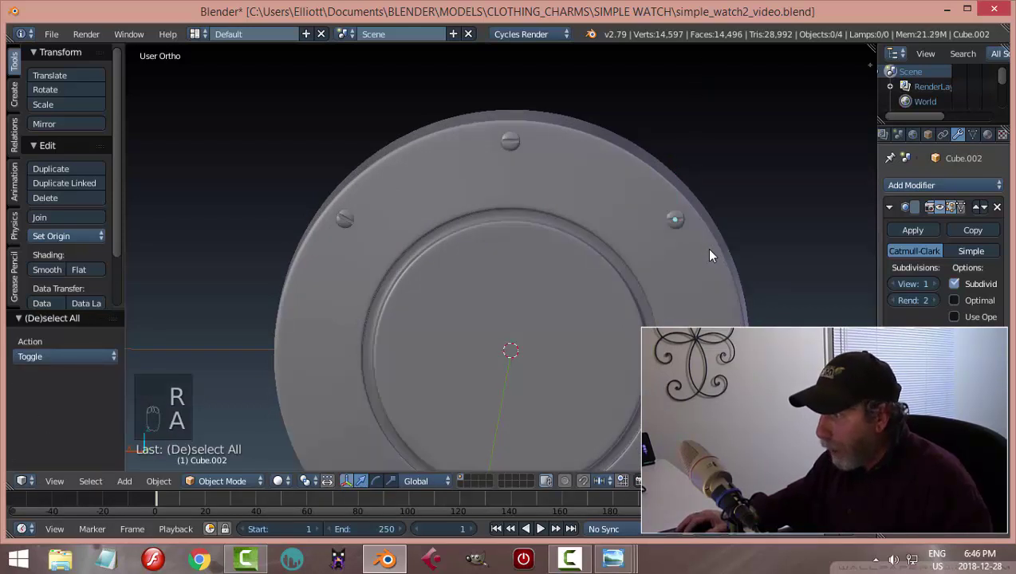
{"action": "key", "text": "ctrl+s"}
Duplicate the top screw head in wireframe back view and move the copy -2.908 in Z onto the bottom reference circle
{"action": "scroll", "coordinate": [648, 283], "scroll_direction": "down", "scroll_amount": 4}
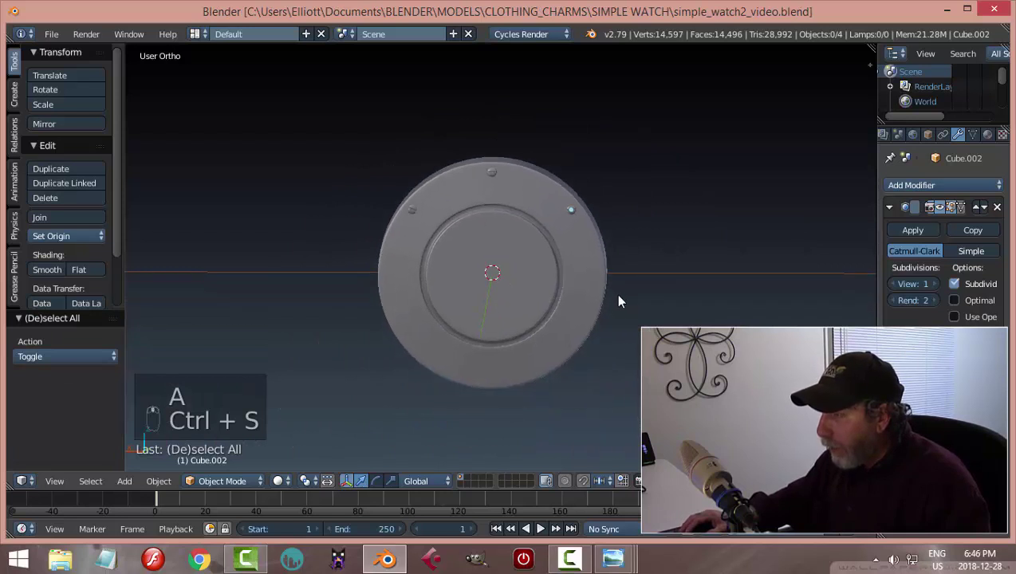
{"action": "middle_click_drag", "start_coordinate": [620, 301], "coordinate": [580, 283]}
{"action": "scroll", "coordinate": [563, 276], "scroll_direction": "up", "scroll_amount": 4}
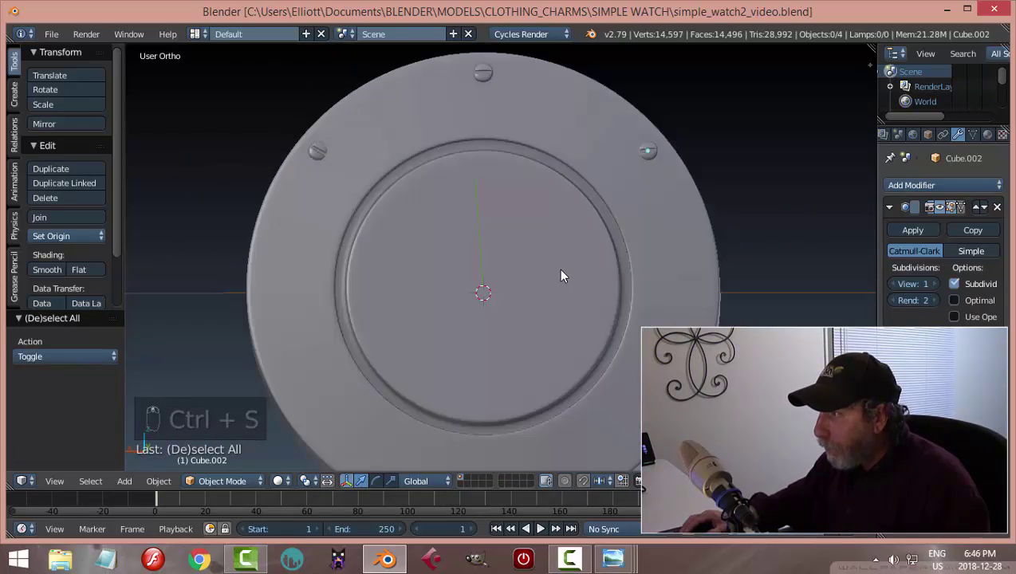
{"action": "scroll", "coordinate": [559, 268], "scroll_direction": "down", "scroll_amount": 3}
{"action": "scroll", "coordinate": [574, 252], "scroll_direction": "up", "scroll_amount": 1}
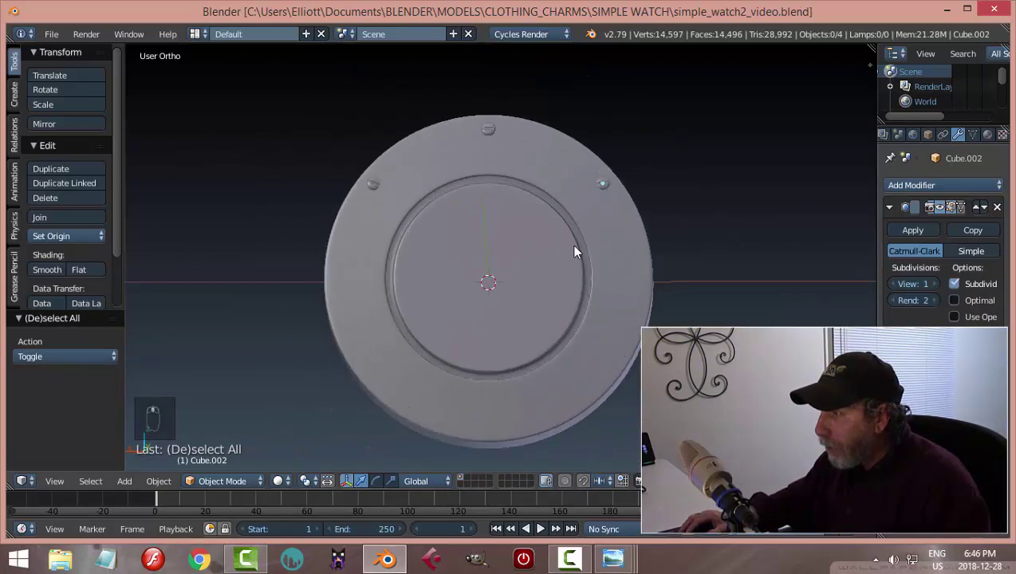
{"action": "right_click", "coordinate": [489, 132]}
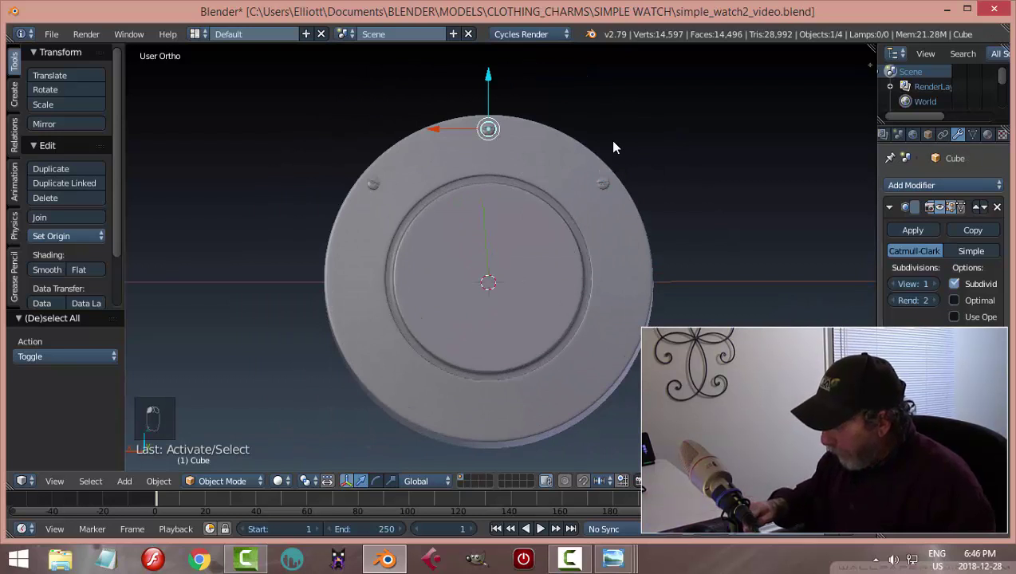
{"action": "key", "text": "ctrl+KP_1"}
{"action": "key", "text": "z"}
{"action": "left_click", "coordinate": [709, 141]}
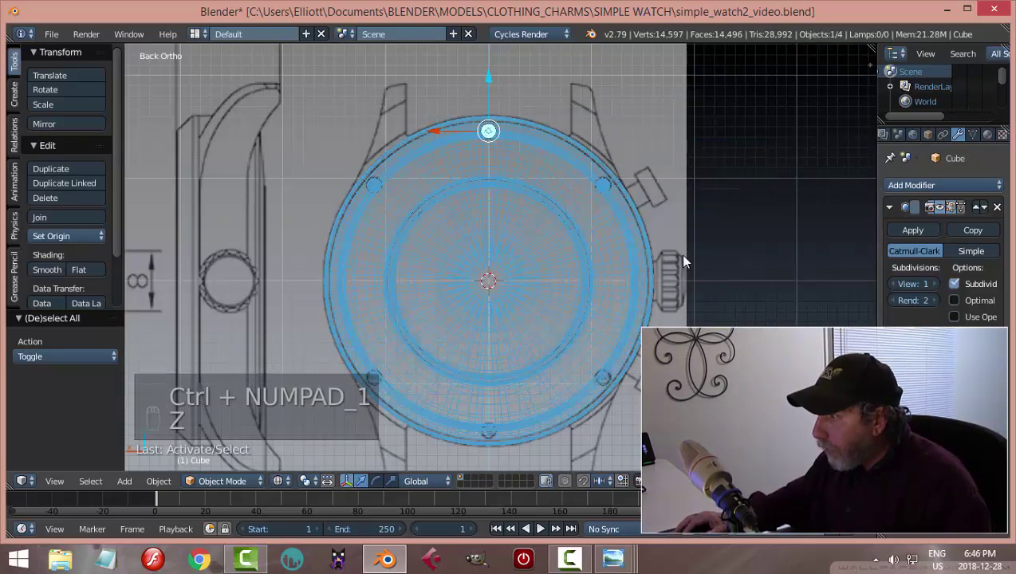
{"action": "key", "text": "shift+d"}
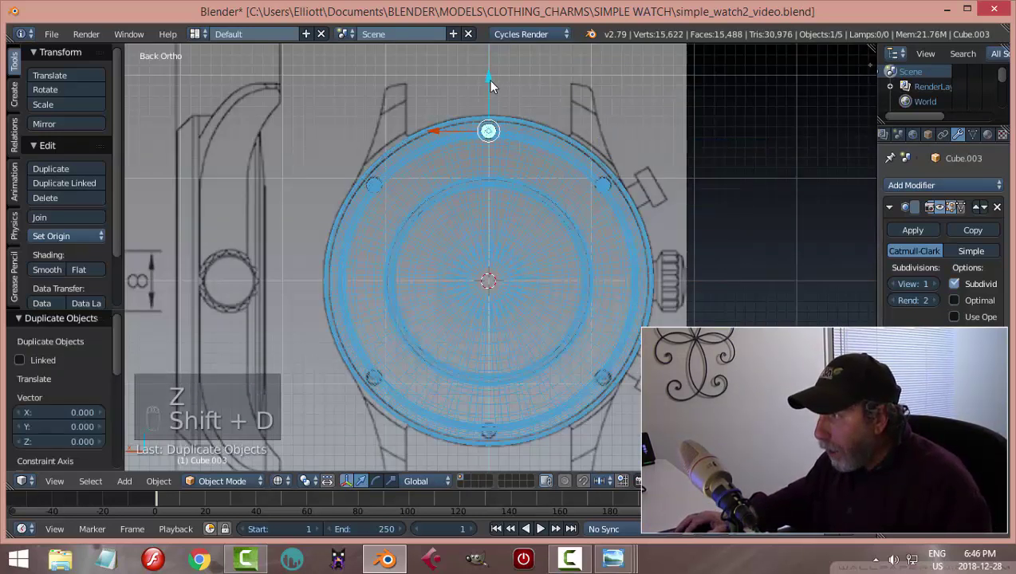
{"action": "left_click", "coordinate": [524, 380]}
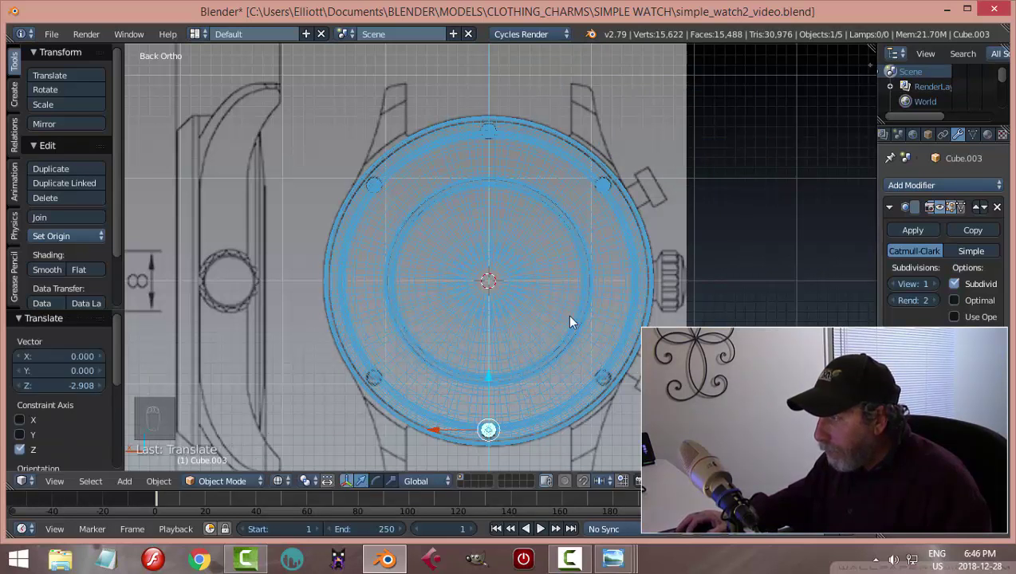
Duplicate the upper-left and upper-right screw heads together and move the copies -1.876 in Z onto the lower reference circles
{"action": "right_click", "coordinate": [605, 187]}
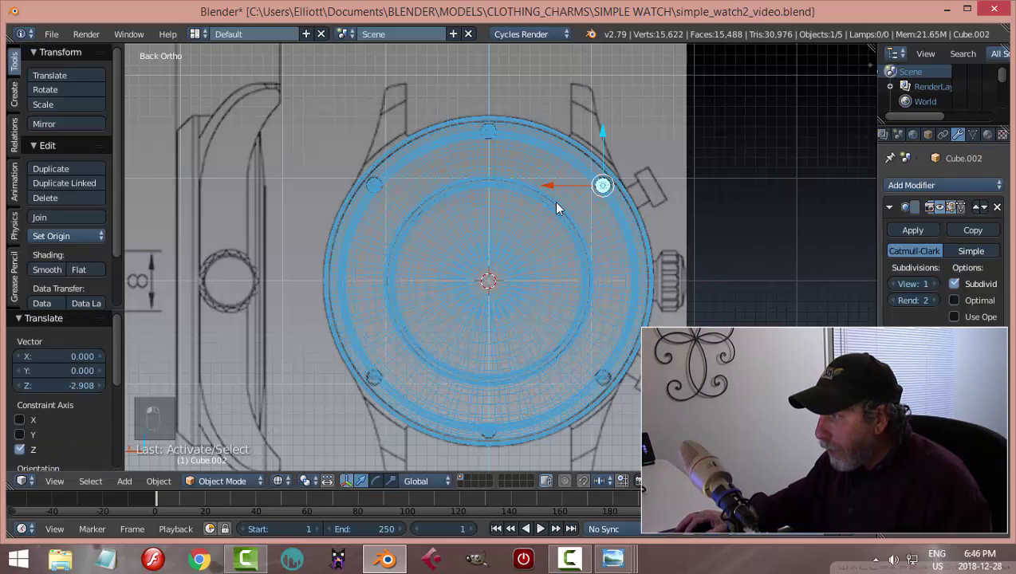
{"action": "right_click", "coordinate": [376, 183], "text": "shift"}
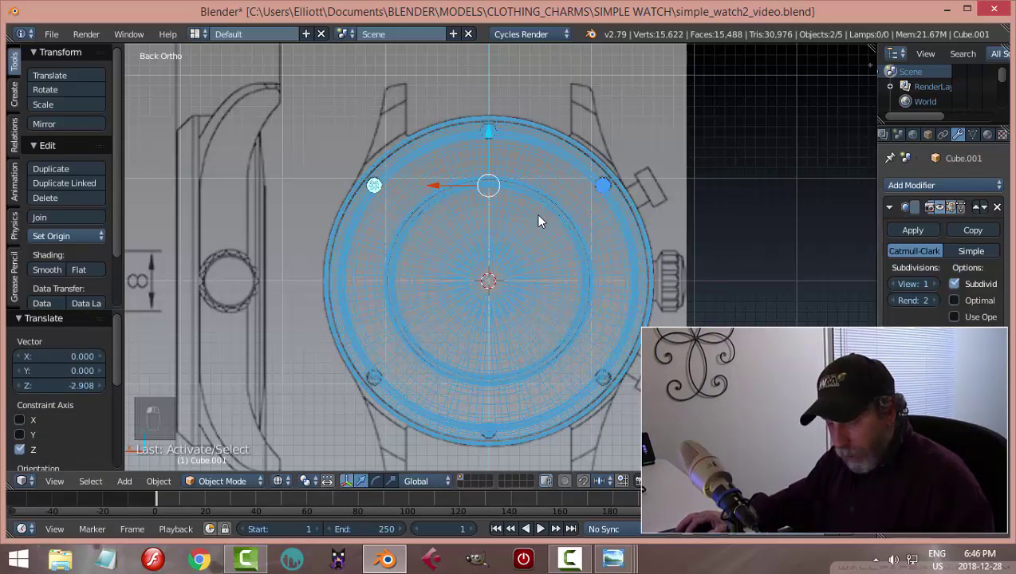
{"action": "key", "text": "shift+d"}
{"action": "key", "text": "z"}
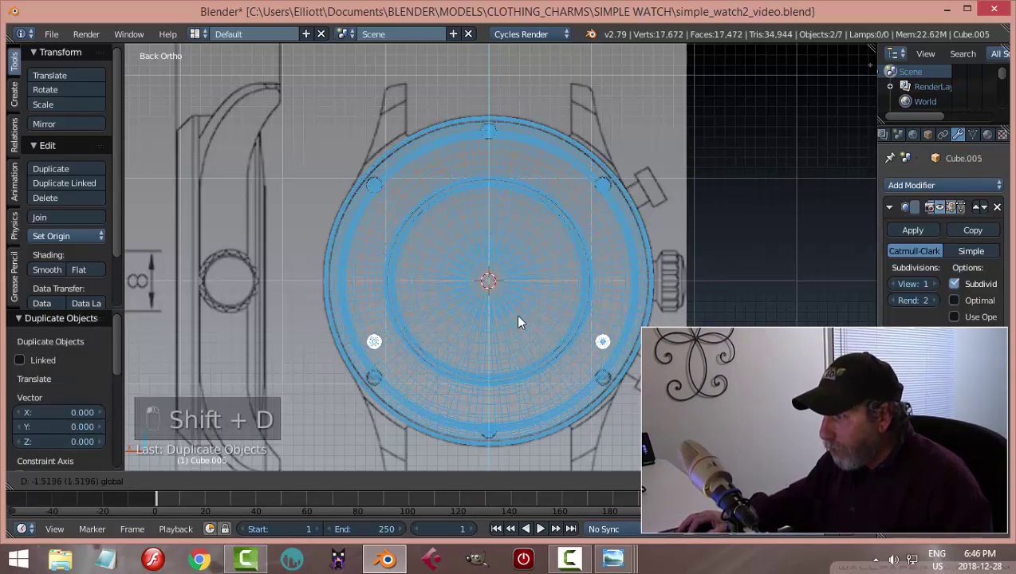
{"action": "left_click", "coordinate": [523, 329]}
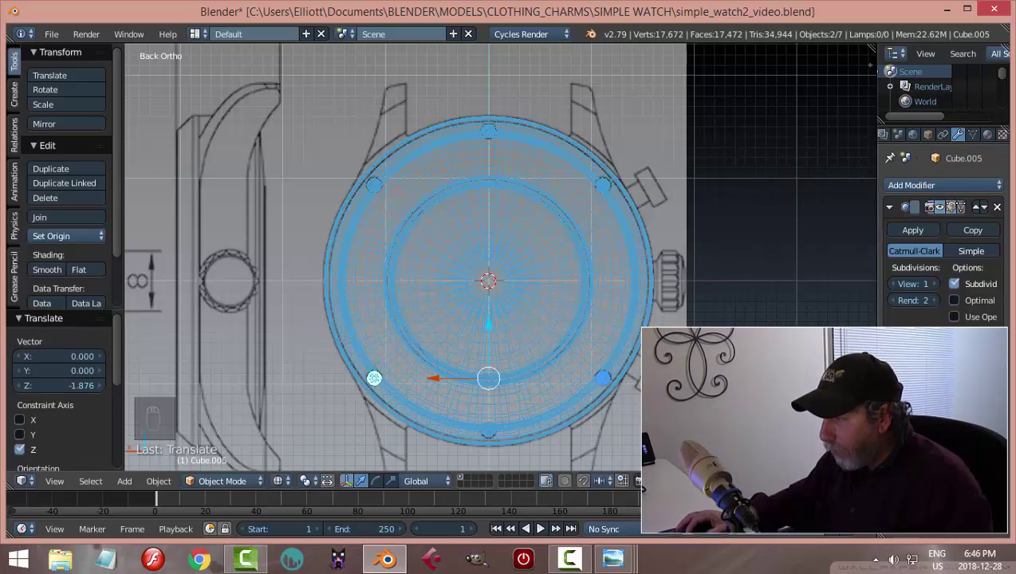
Rotate the lower-right screw head around X in solid display to follow the slope of the watch back
{"action": "right_click", "coordinate": [605, 379]}
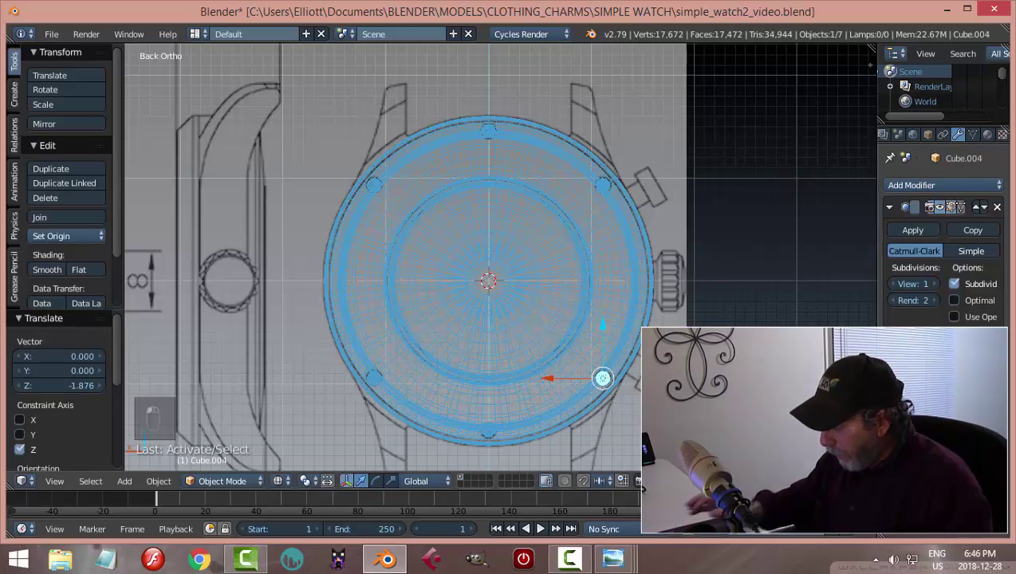
{"action": "key", "text": "z"}
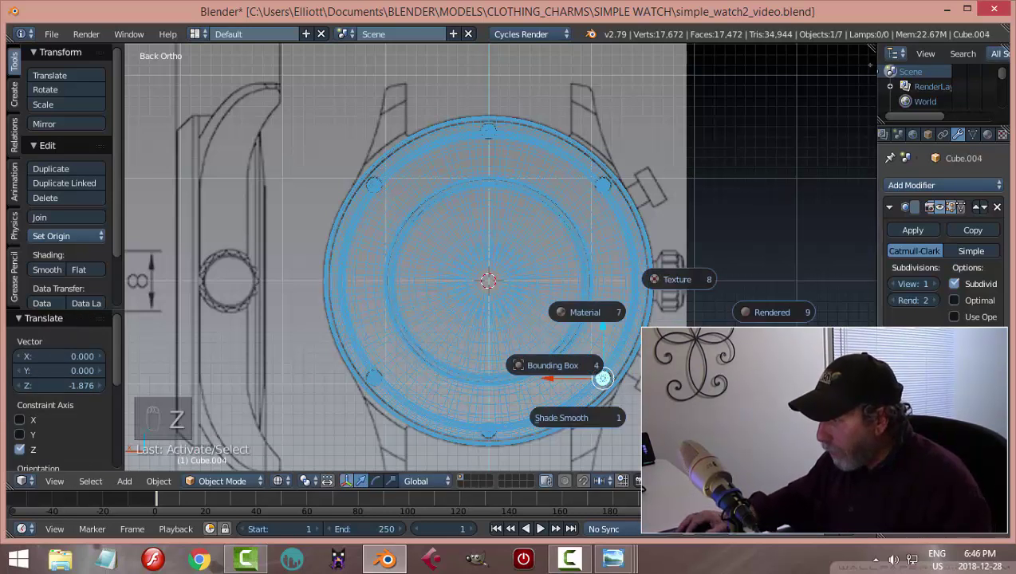
{"action": "left_click", "coordinate": [594, 451]}
{"action": "key", "text": "KP_Decimal"}
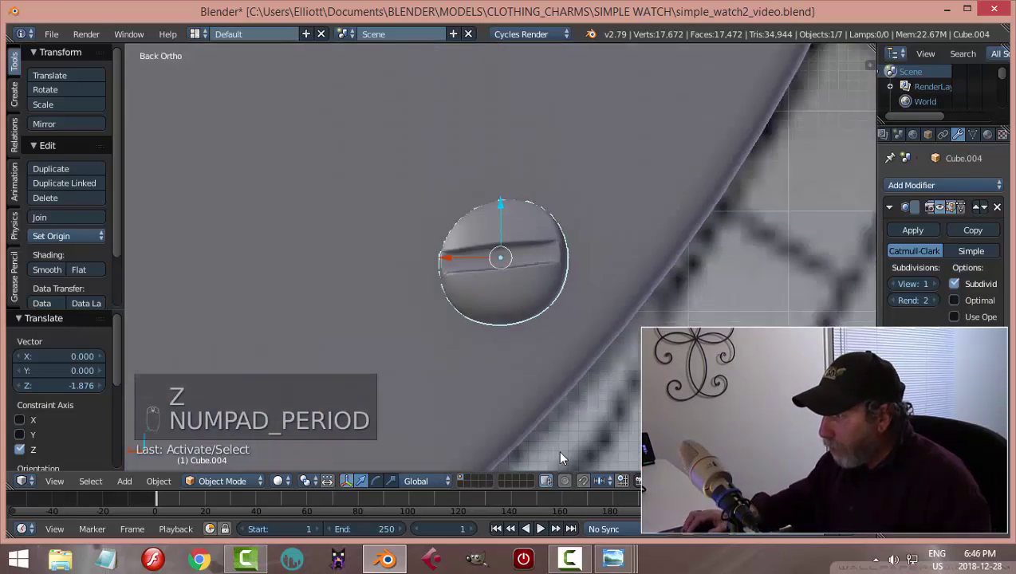
{"action": "middle_click_drag", "start_coordinate": [560, 459], "coordinate": [499, 425]}
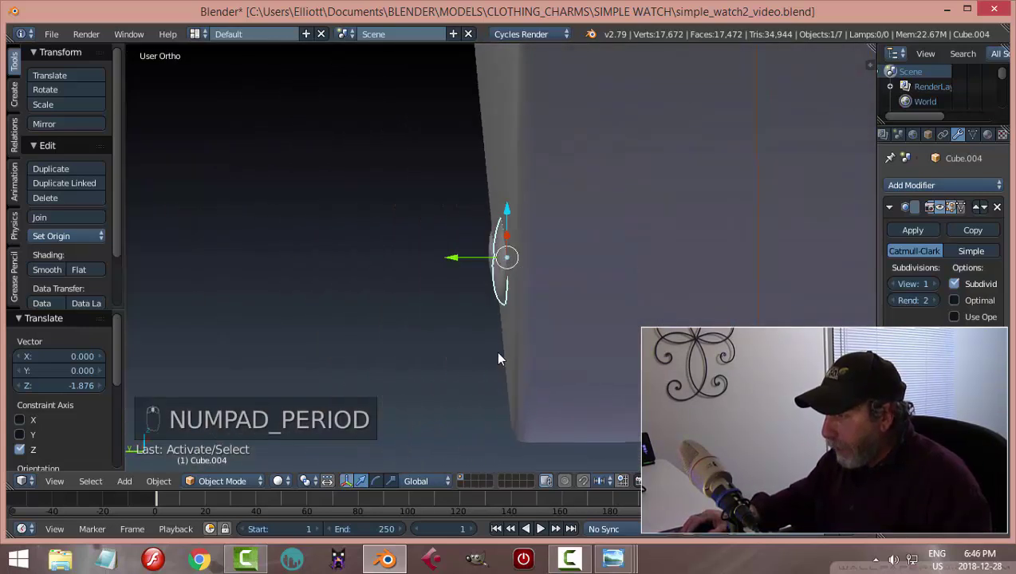
{"action": "middle_click_drag", "start_coordinate": [499, 358], "coordinate": [519, 348]}
{"action": "key", "text": "r"}
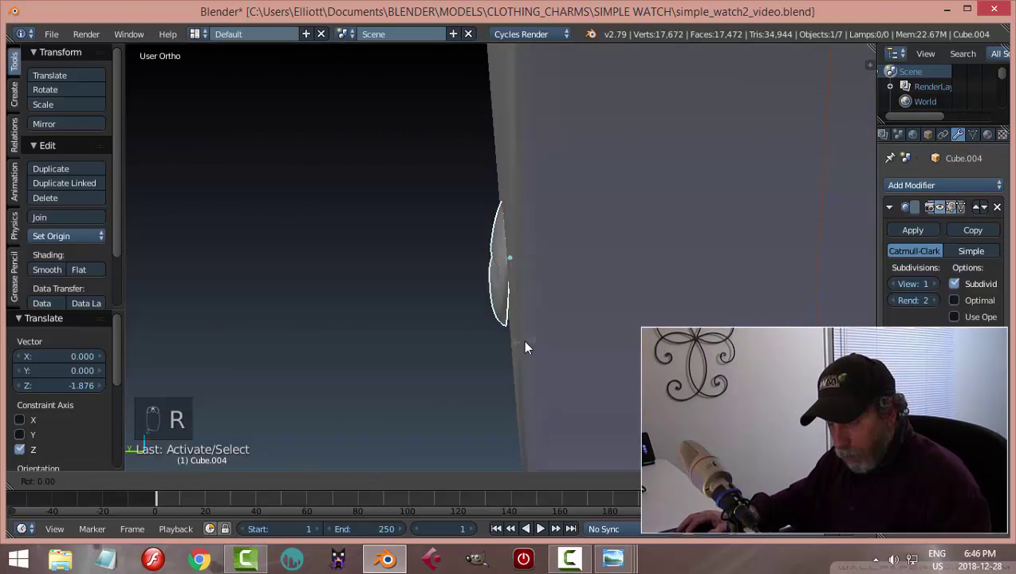
{"action": "key", "text": "x"}
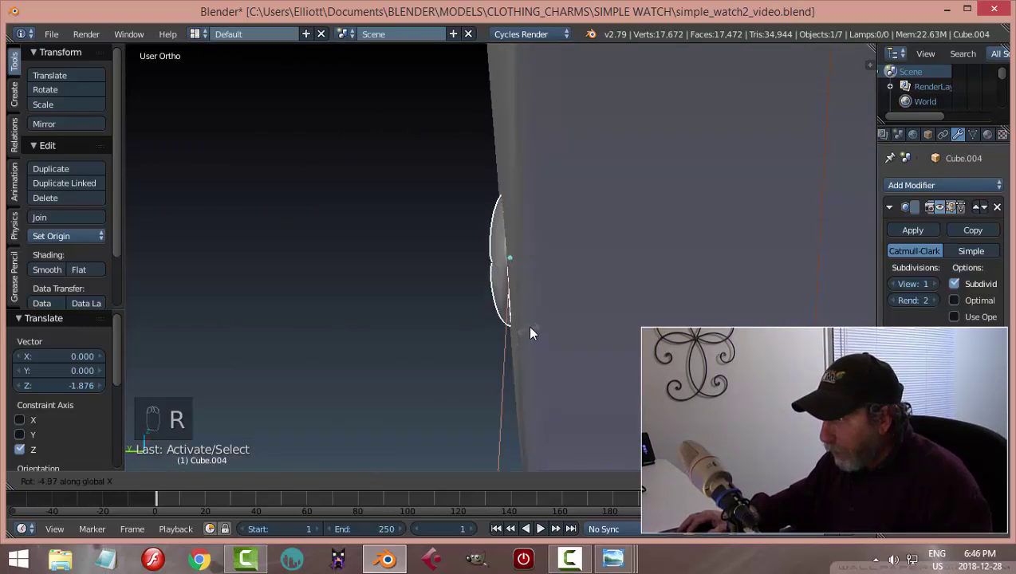
{"action": "left_click", "coordinate": [538, 327]}
Rotate the lower-right screw head around the global Y axis to vary its slot angle
{"action": "key", "text": "a"}
{"action": "middle_click_drag", "start_coordinate": [565, 318], "coordinate": [600, 306]}
{"action": "right_click", "coordinate": [523, 261]}
{"action": "key", "text": "r"}
{"action": "key", "text": "y"}
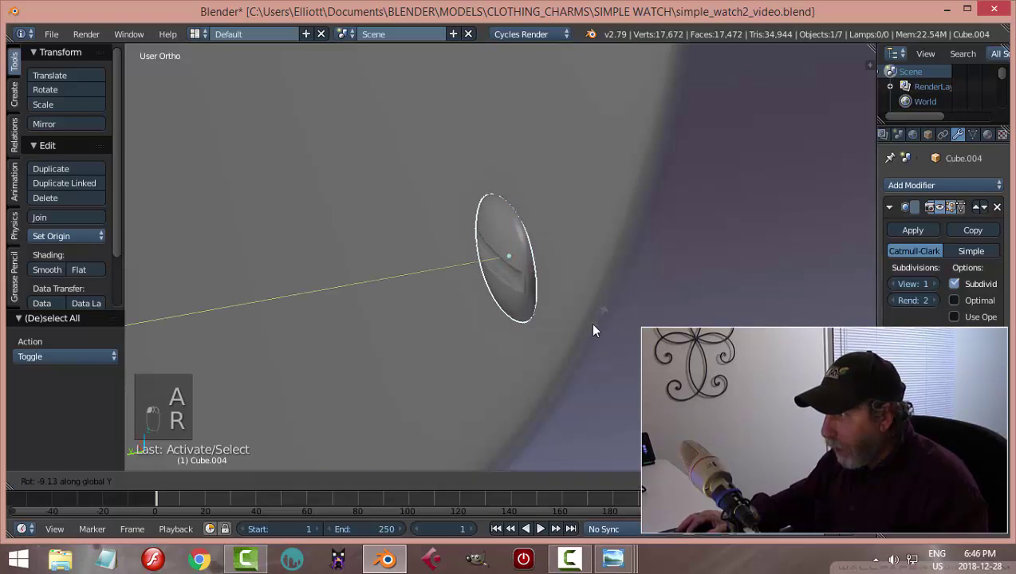
{"action": "left_click", "coordinate": [588, 345]}
{"action": "key", "text": "a"}
{"action": "middle_click_drag", "start_coordinate": [588, 345], "coordinate": [551, 304]}
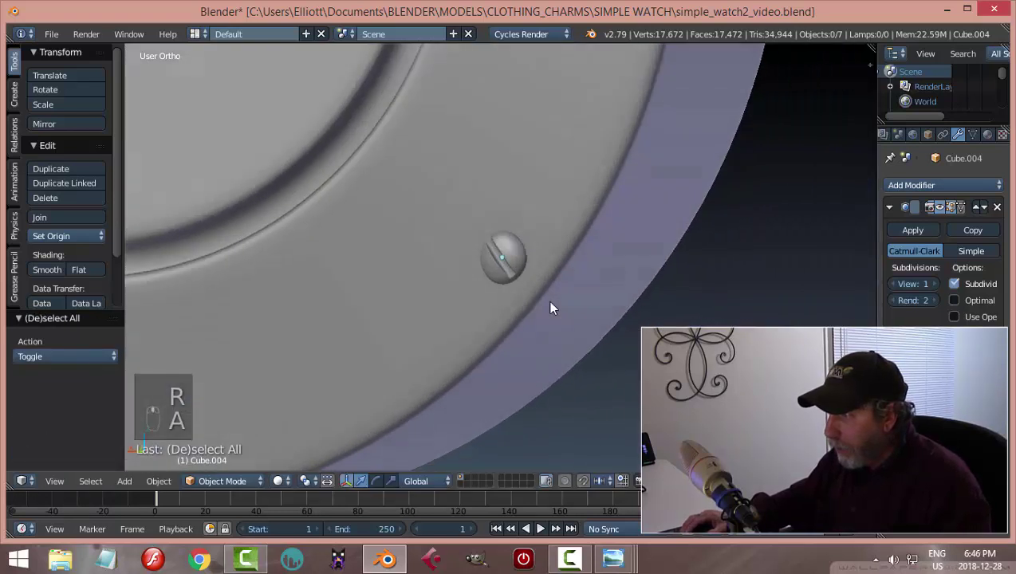
Rotate the bottom screw head -10.2° around X so it follows the slope of the watch back
{"action": "middle_click_drag", "start_coordinate": [472, 320], "coordinate": [442, 269]}
{"action": "right_click", "coordinate": [444, 267]}
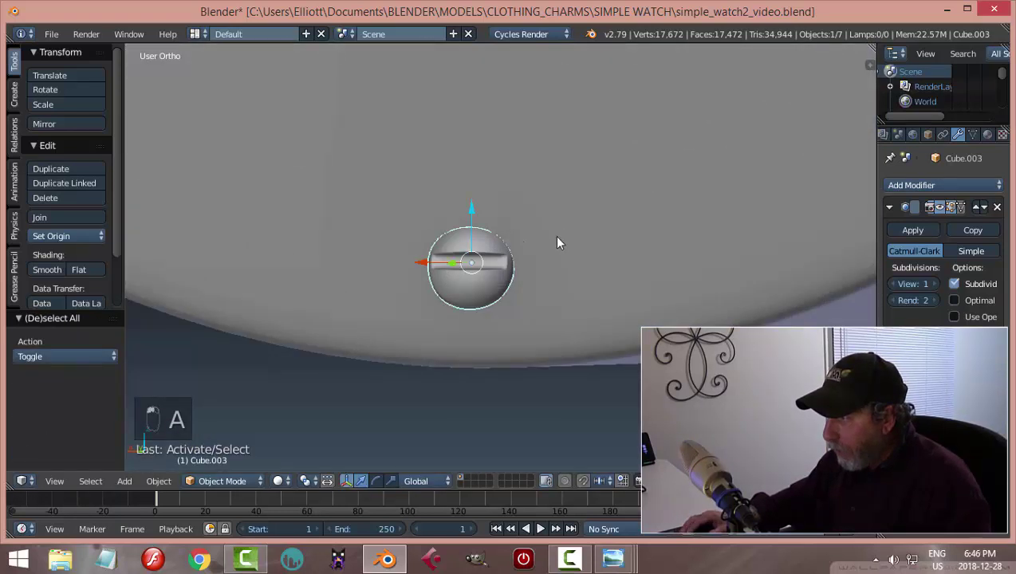
{"action": "middle_click_drag", "start_coordinate": [554, 235], "coordinate": [531, 265]}
{"action": "middle_click_drag", "start_coordinate": [712, 244], "coordinate": [651, 252]}
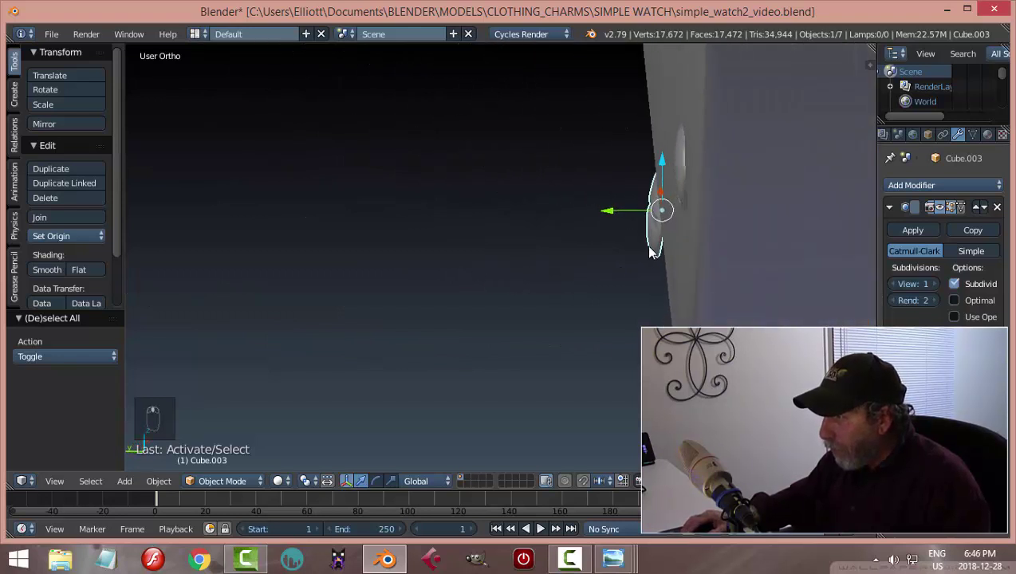
{"action": "key", "text": "r"}
{"action": "key", "text": "x"}
{"action": "left_click", "coordinate": [694, 254]}
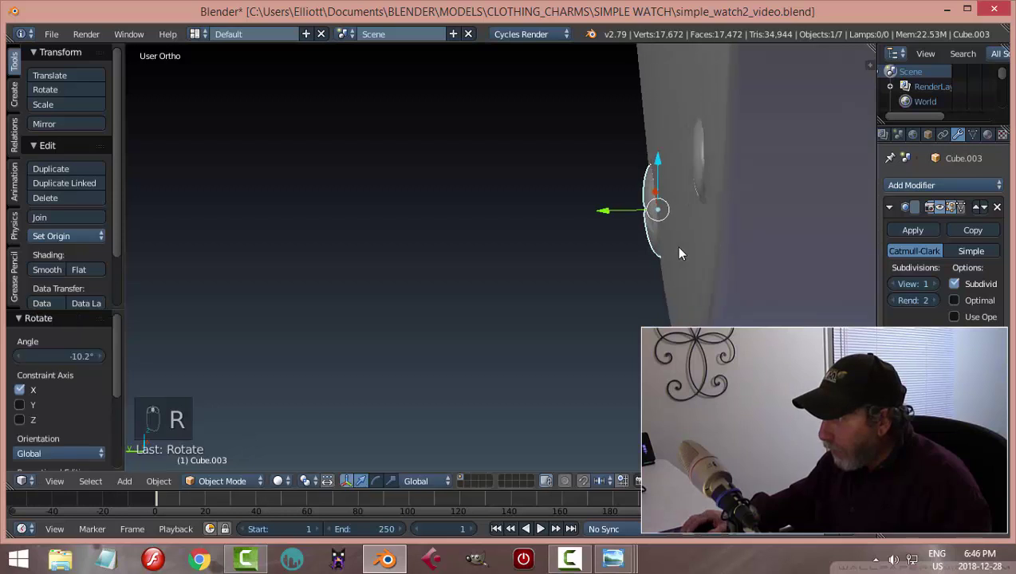
Rotate the bottom screw head around Y so its slot sits at a different angle
{"action": "middle_click_drag", "start_coordinate": [680, 252], "coordinate": [774, 253]}
{"action": "key", "text": "r"}
{"action": "key", "text": "y"}
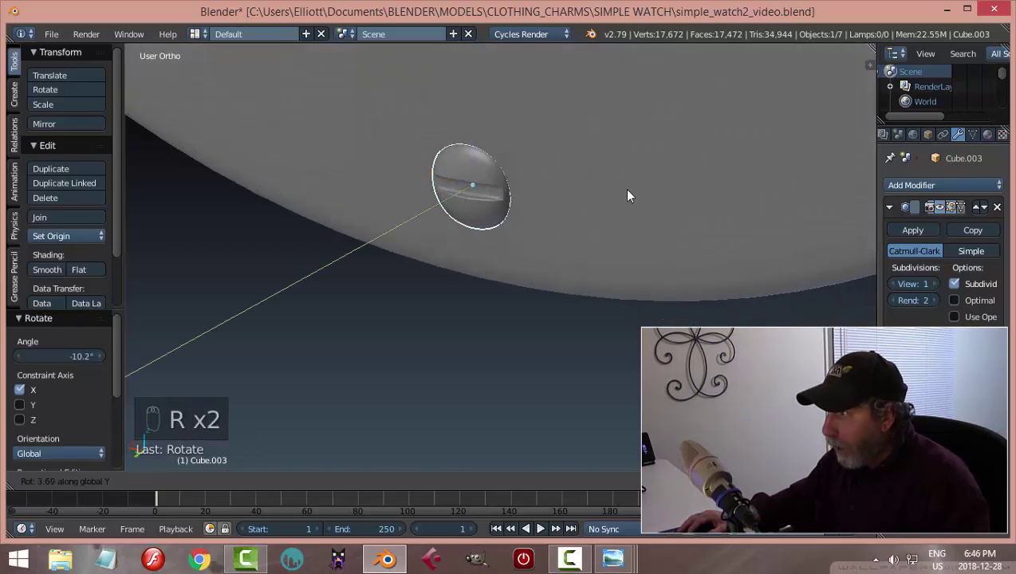
{"action": "left_click", "coordinate": [623, 178]}
{"action": "key", "text": "a"}
{"action": "scroll", "coordinate": [590, 196], "scroll_direction": "down", "scroll_amount": 5}
{"action": "middle_click_drag", "start_coordinate": [483, 205], "coordinate": [579, 232], "text": "shift"}
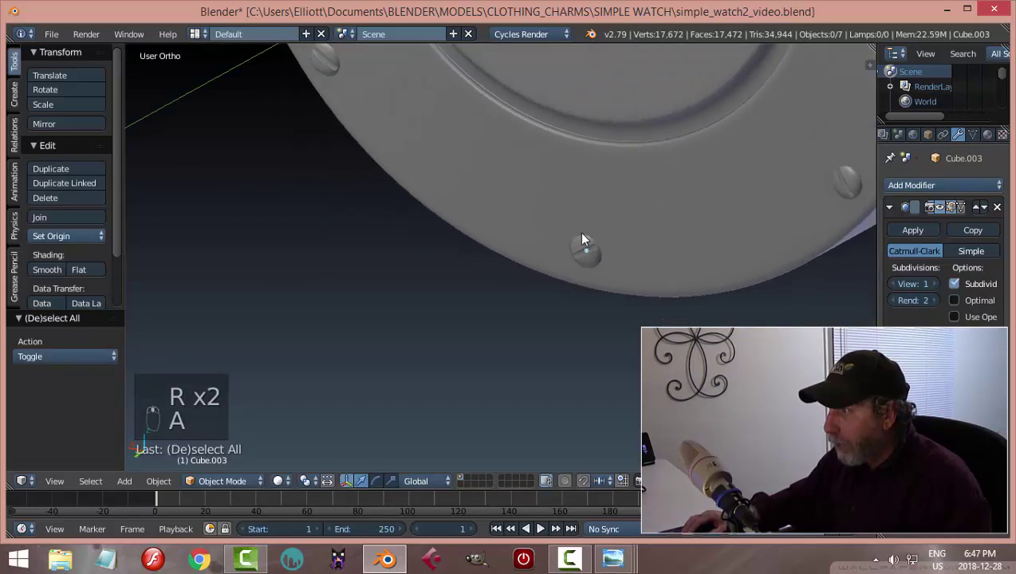
Rotate the lower-left screw head -3.47° around X so it follows the slope of the watch back
{"action": "middle_click_drag", "start_coordinate": [505, 222], "coordinate": [552, 199]}
{"action": "middle_click_drag", "start_coordinate": [324, 153], "coordinate": [514, 215], "text": "shift"}
{"action": "key", "text": "KP_3"}
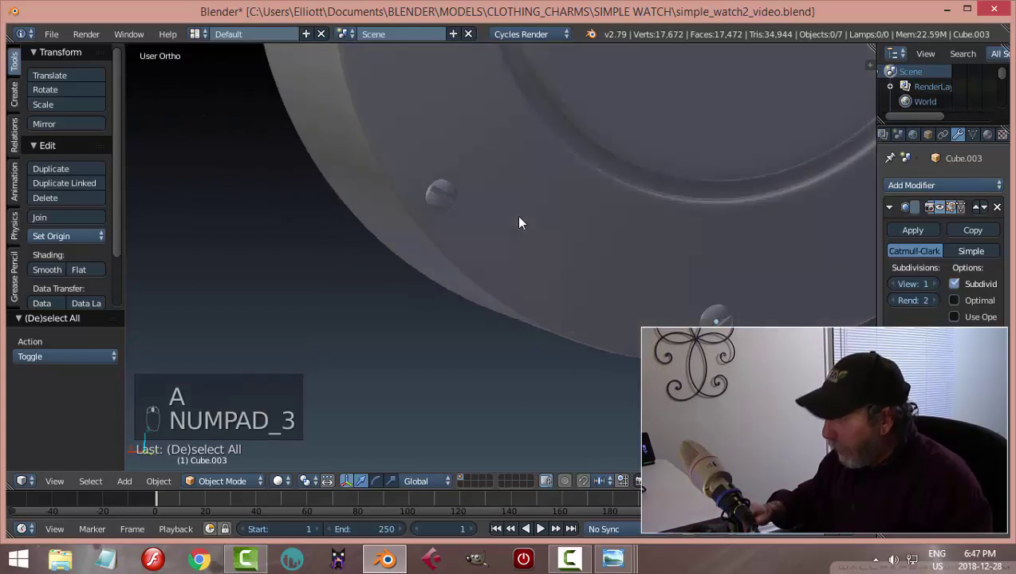
{"action": "scroll", "coordinate": [494, 306], "scroll_direction": "up", "scroll_amount": 3}
{"action": "middle_click_drag", "start_coordinate": [494, 305], "coordinate": [457, 308]}
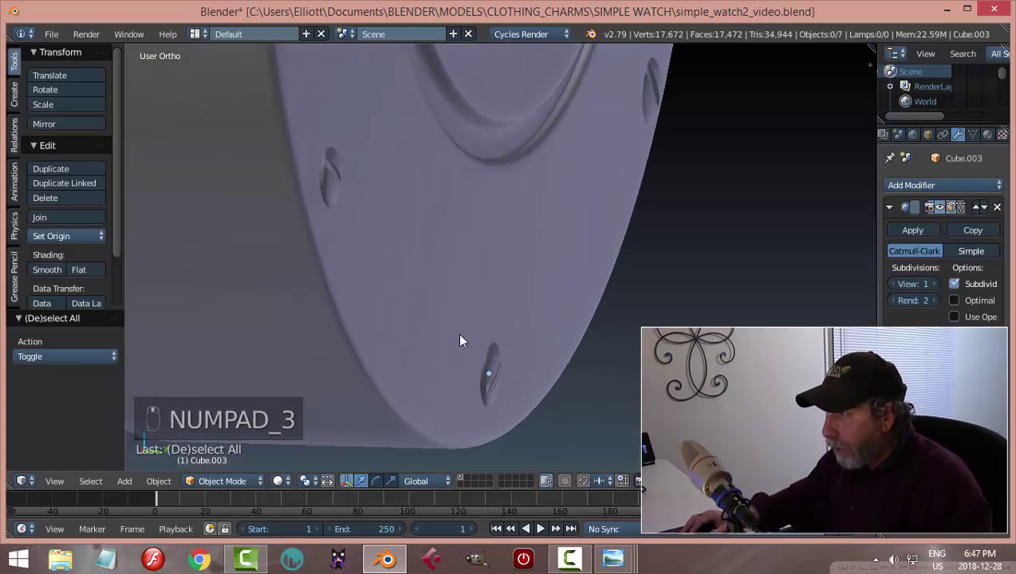
{"action": "right_click", "coordinate": [330, 177]}
{"action": "middle_click_drag", "start_coordinate": [563, 248], "coordinate": [631, 258]}
{"action": "key", "text": "r"}
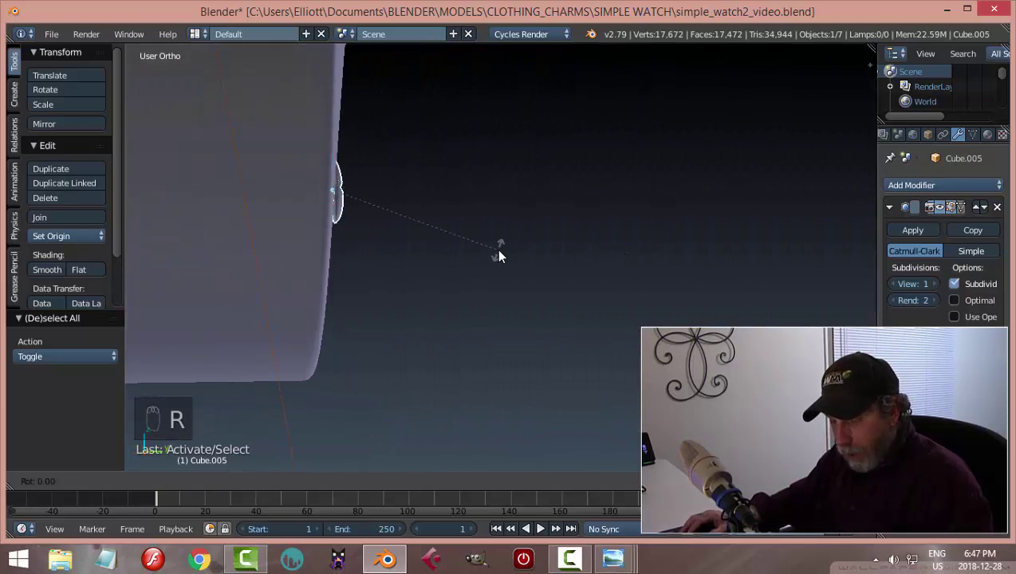
{"action": "key", "text": "x"}
{"action": "left_click", "coordinate": [499, 268]}
Rotate the lower-left screw head around Y to give its slot a different angle, and deselect it
{"action": "middle_click_drag", "start_coordinate": [485, 249], "coordinate": [451, 260]}
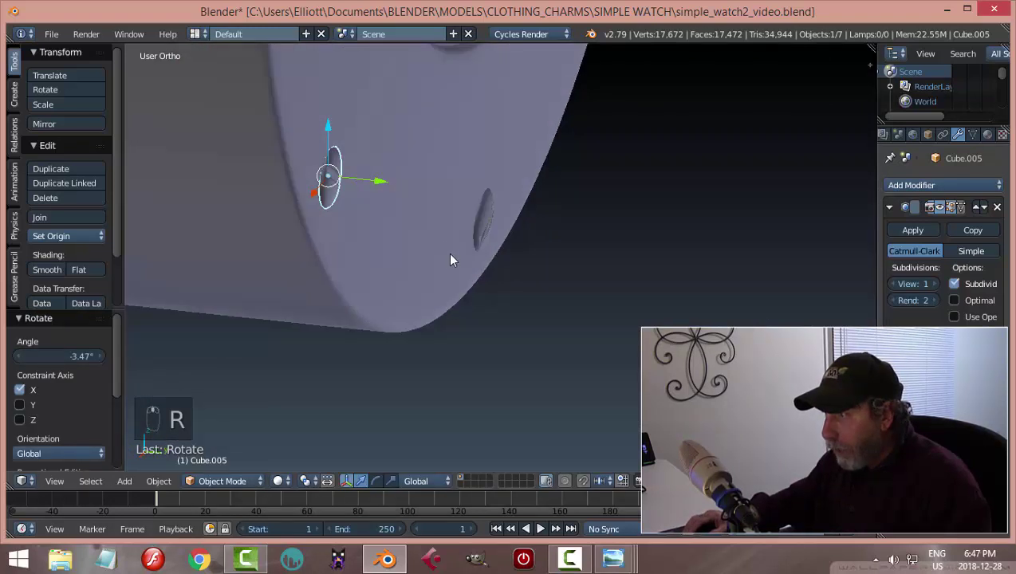
{"action": "middle_click_drag", "start_coordinate": [380, 192], "coordinate": [447, 177]}
{"action": "key", "text": "r"}
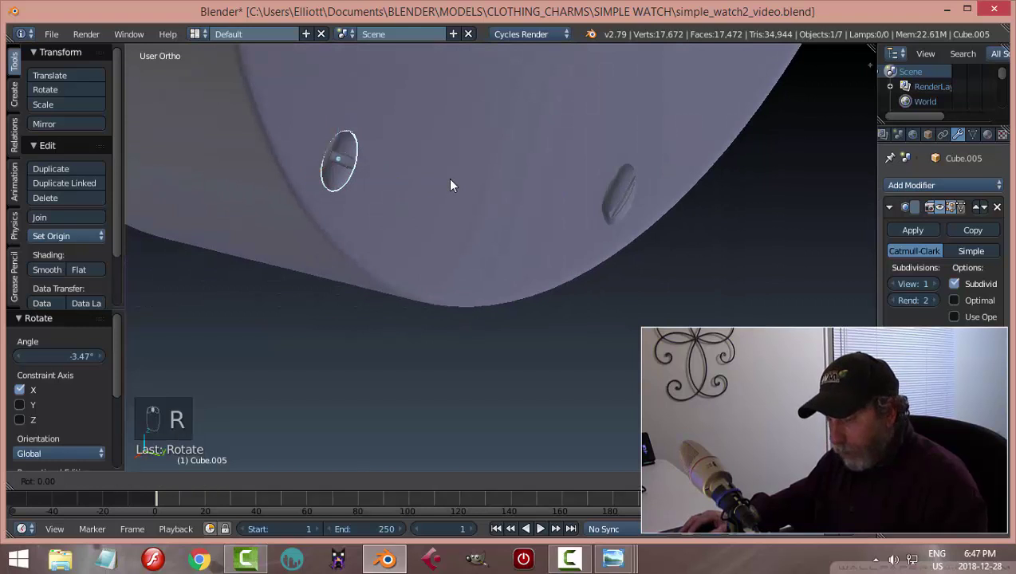
{"action": "key", "text": "y"}
{"action": "left_click", "coordinate": [494, 157]}
{"action": "key", "text": "a"}
Check the six screw heads and the watch front, and save the file over the existing one
{"action": "middle_click_drag", "start_coordinate": [556, 188], "coordinate": [540, 150]}
{"action": "scroll", "coordinate": [522, 211], "scroll_direction": "down", "scroll_amount": 6}
{"action": "scroll", "coordinate": [549, 179], "scroll_direction": "up", "scroll_amount": 4}
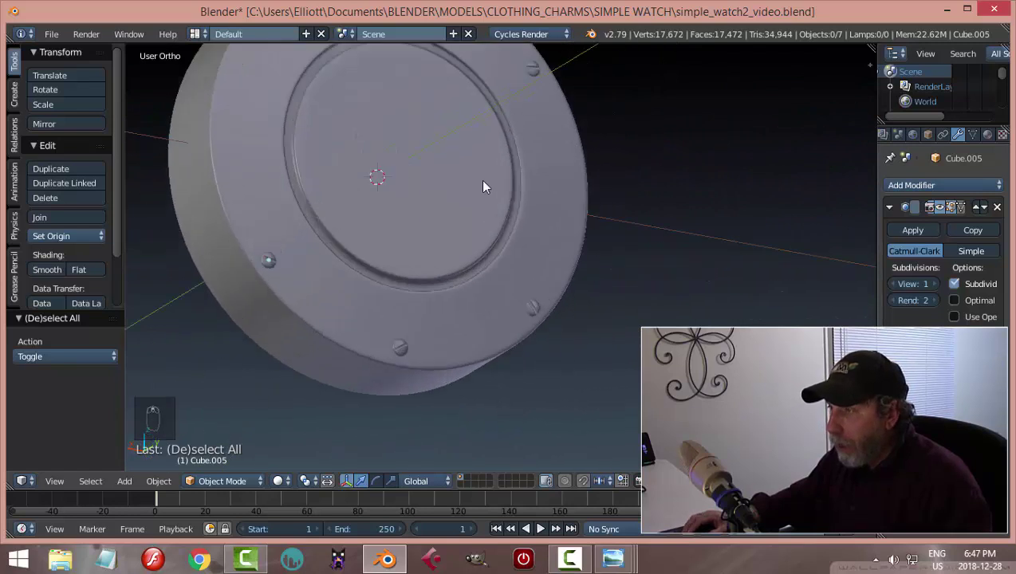
{"action": "middle_click_drag", "start_coordinate": [441, 253], "coordinate": [301, 291]}
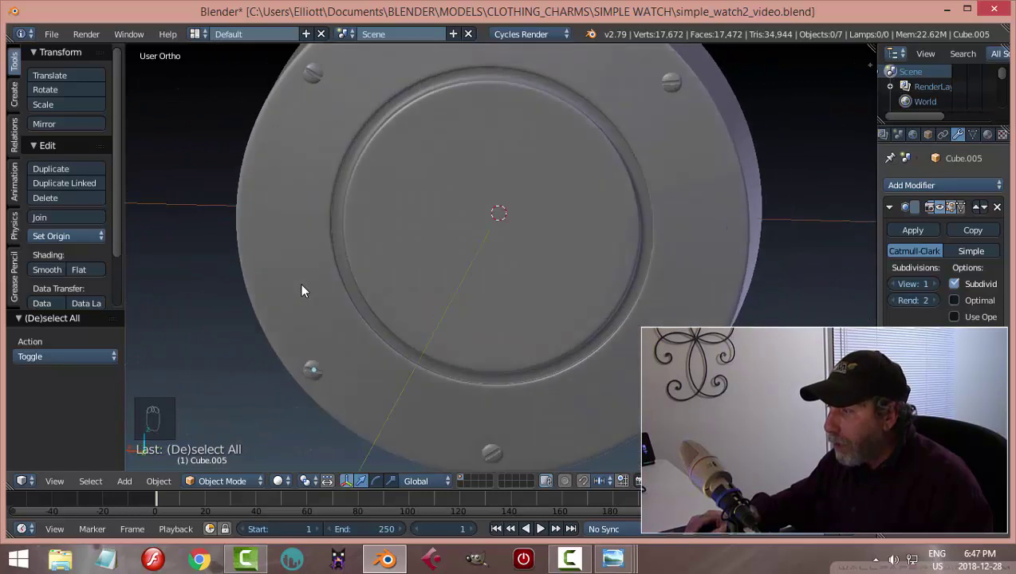
{"action": "scroll", "coordinate": [501, 274], "scroll_direction": "down", "scroll_amount": 2}
{"action": "key", "text": "ctrl+s"}
{"action": "left_click", "coordinate": [517, 257]}
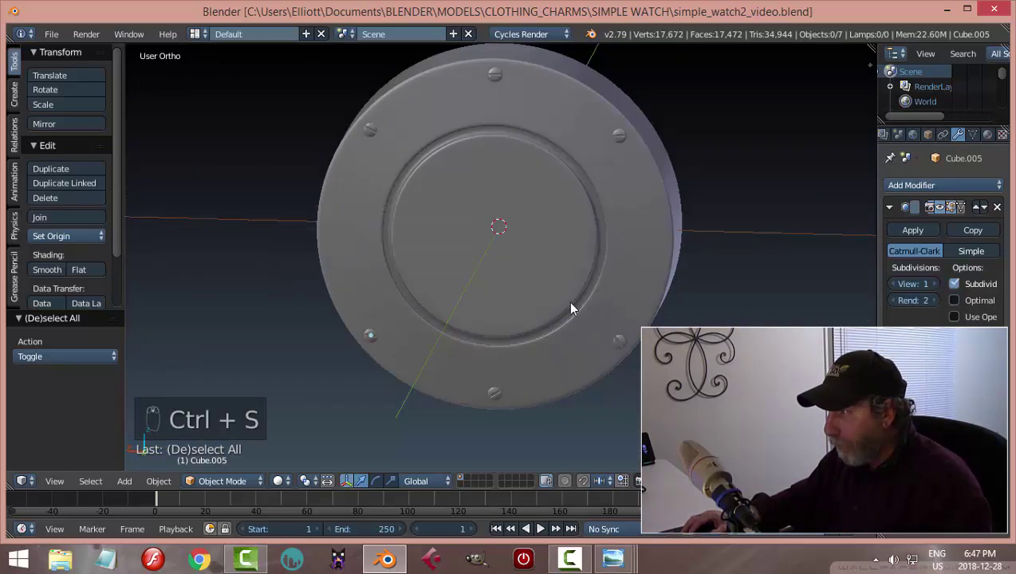
{"action": "middle_click_drag", "start_coordinate": [568, 301], "coordinate": [568, 238]}
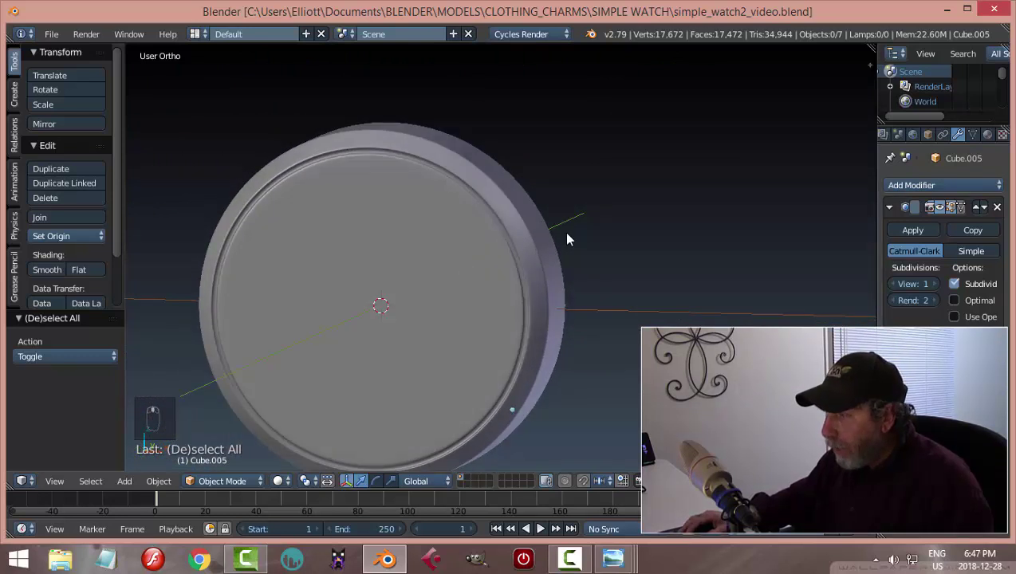
{"action": "key", "text": "ctrl+s"}
{"action": "left_click", "coordinate": [567, 234]}
Add a mesh circle with 32 vertices and radius 1.000 at the watch centre in front view
{"action": "key", "text": "KP_1"}
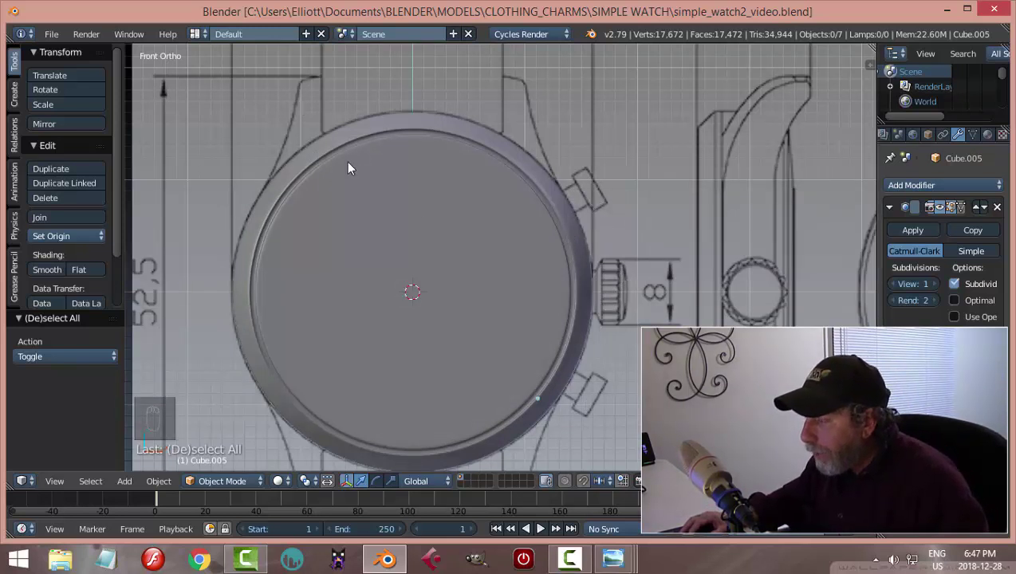
{"action": "middle_click_drag", "start_coordinate": [614, 303], "coordinate": [501, 251], "text": "shift"}
{"action": "scroll", "coordinate": [495, 231], "scroll_direction": "up", "scroll_amount": 2}
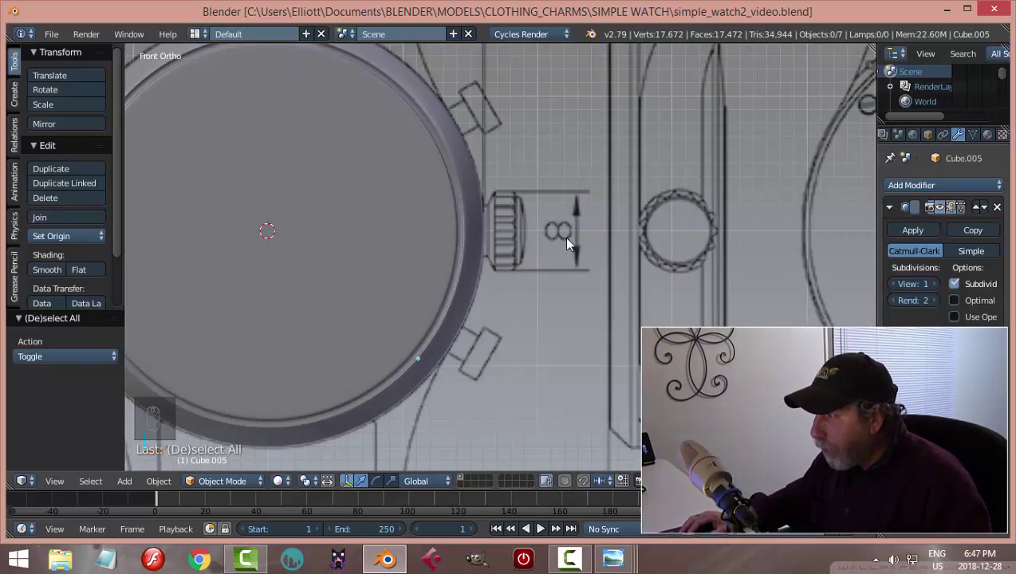
{"action": "key", "text": "shift+a"}
{"action": "left_click", "coordinate": [591, 266]}
{"action": "scroll", "coordinate": [574, 263], "scroll_direction": "down", "scroll_amount": 2}
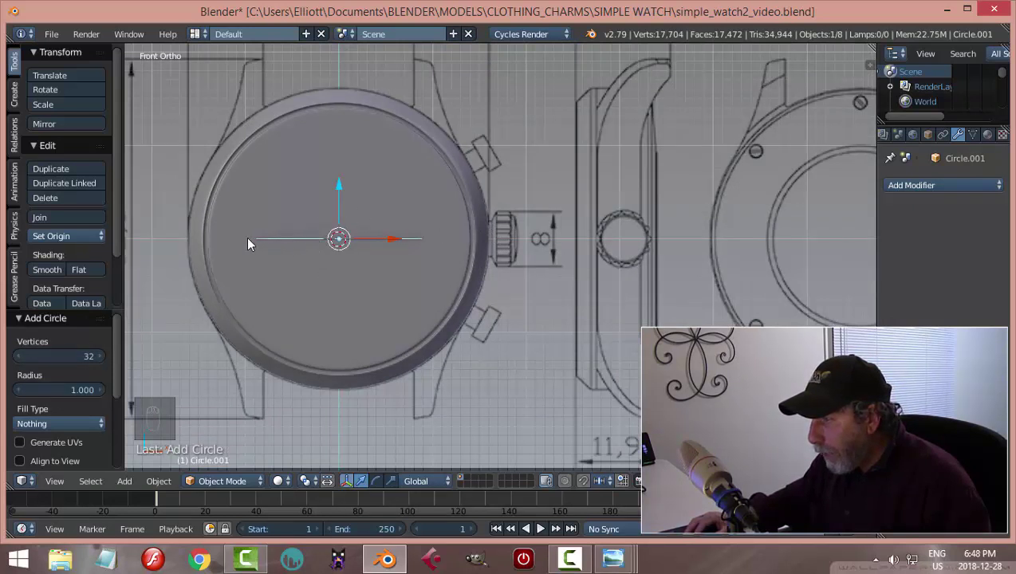
{"action": "middle_click_drag", "start_coordinate": [435, 243], "coordinate": [413, 250]}
{"action": "key", "text": "KP_1"}
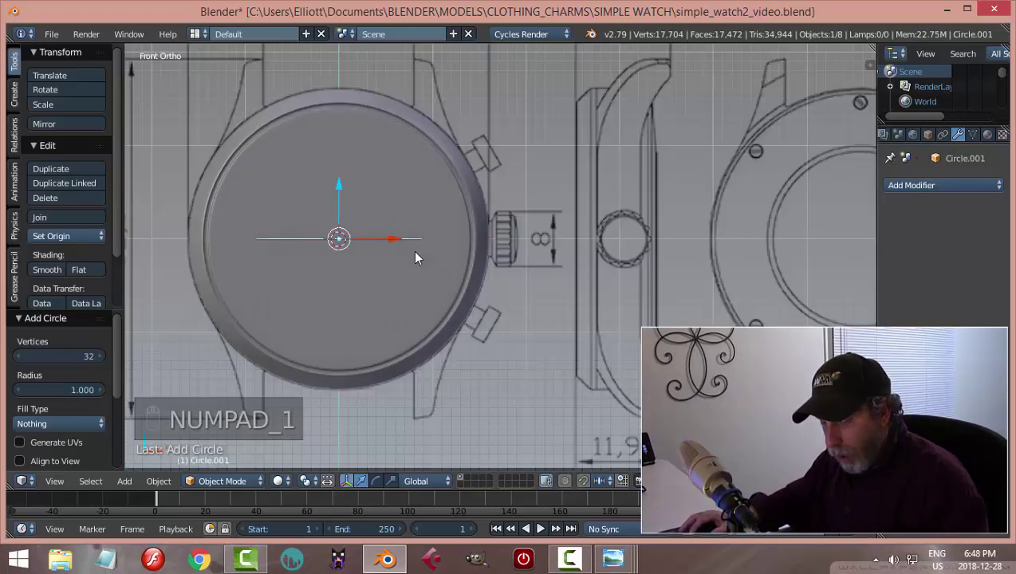
Rotate the new circle 90° around Y and move it 1.748 along X onto the reference drawing's crown
{"action": "key", "text": "r"}
{"action": "key", "text": "y"}
{"action": "key", "text": "9"}
{"action": "key", "text": "0"}
{"action": "key", "text": "Return"}
{"action": "key", "text": "g"}
{"action": "key", "text": "x"}
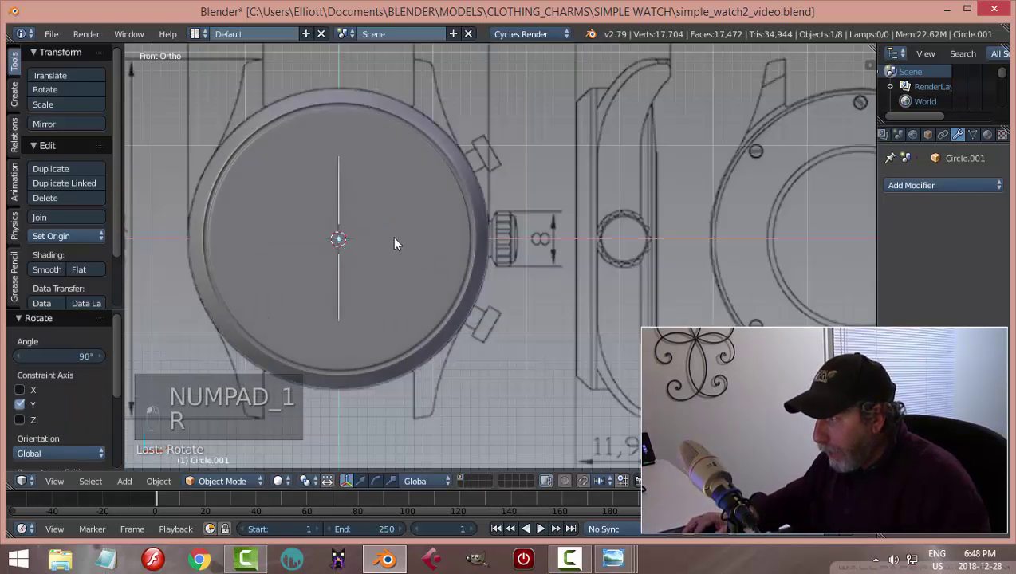
{"action": "left_click", "coordinate": [545, 238]}
{"action": "scroll", "coordinate": [545, 237], "scroll_direction": "up", "scroll_amount": 3}
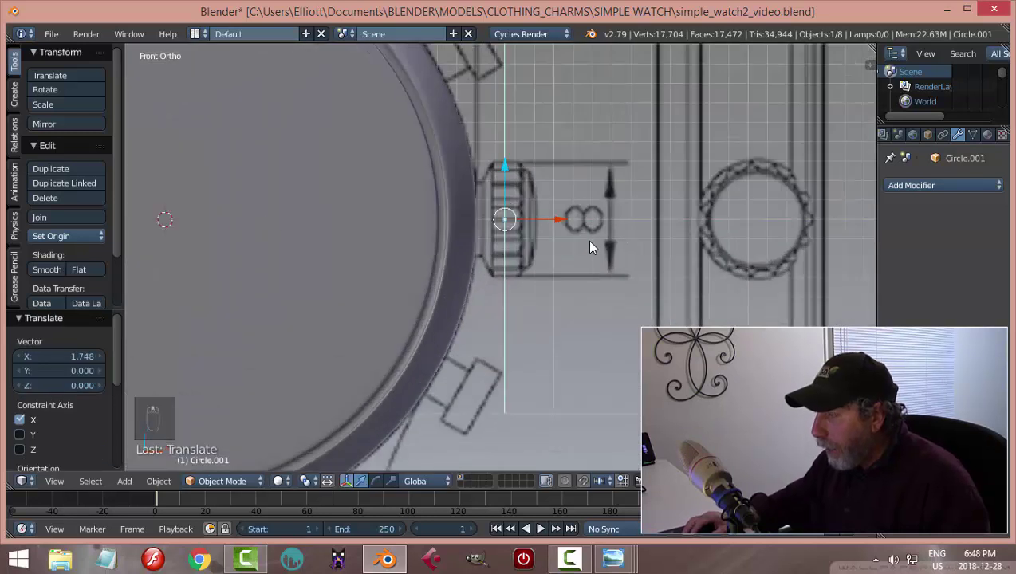
Scale all the circle's vertices to 0.292 in Edit Mode to match the crown's height in the reference
{"action": "scroll", "coordinate": [587, 240], "scroll_direction": "down", "scroll_amount": 1}
{"action": "key", "text": "Tab"}
{"action": "left_click", "coordinate": [747, 240]}
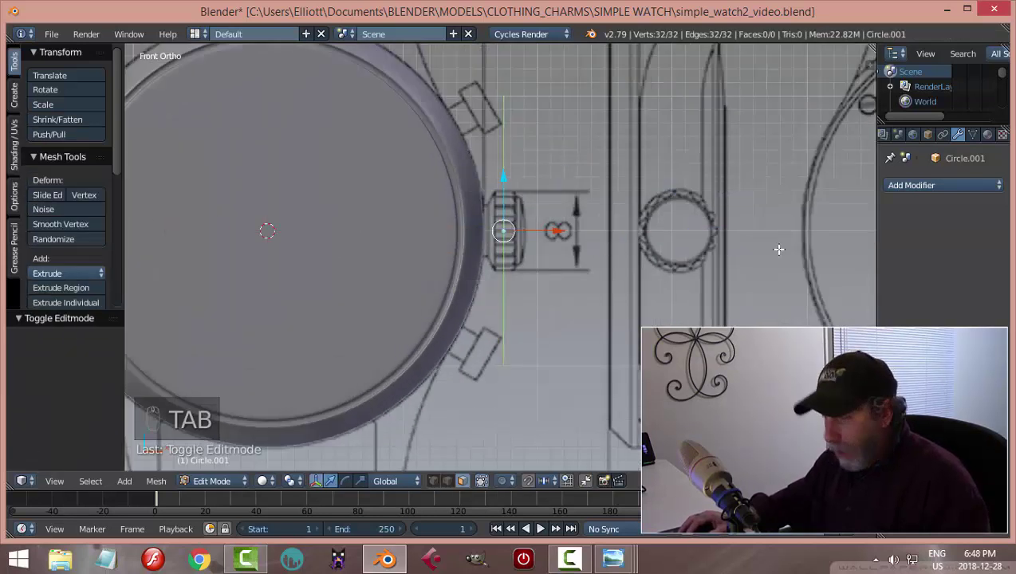
{"action": "key", "text": "ctrl+Tab"}
{"action": "left_click", "coordinate": [766, 254]}
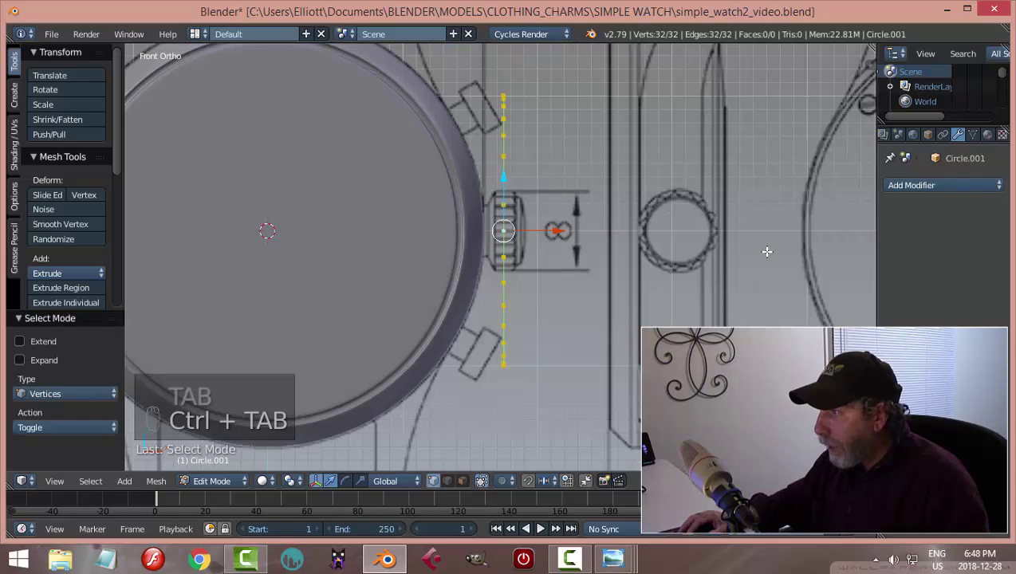
{"action": "key", "text": "s"}
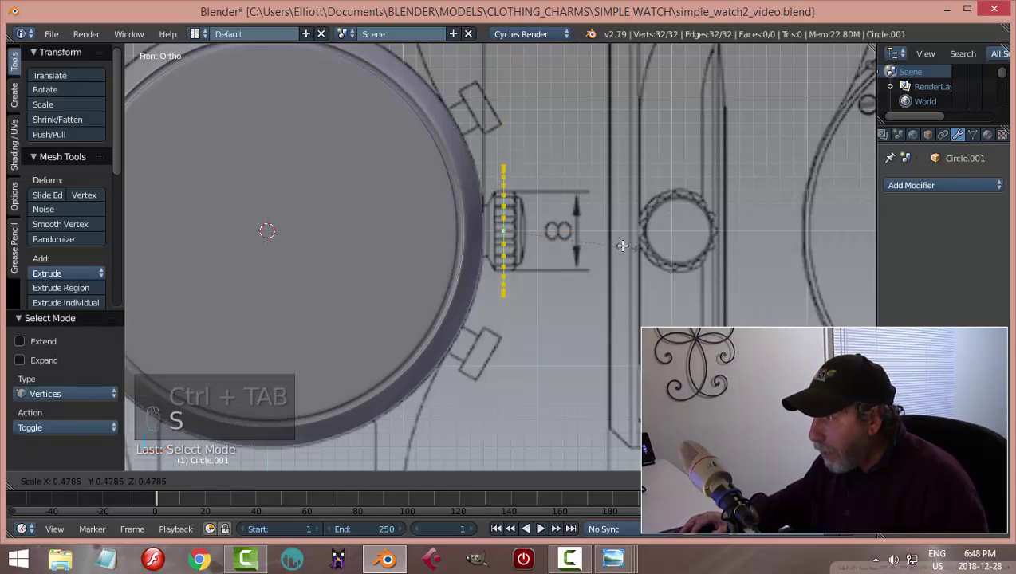
{"action": "left_click", "coordinate": [581, 237]}
{"action": "scroll", "coordinate": [608, 243], "scroll_direction": "up", "scroll_amount": 3}
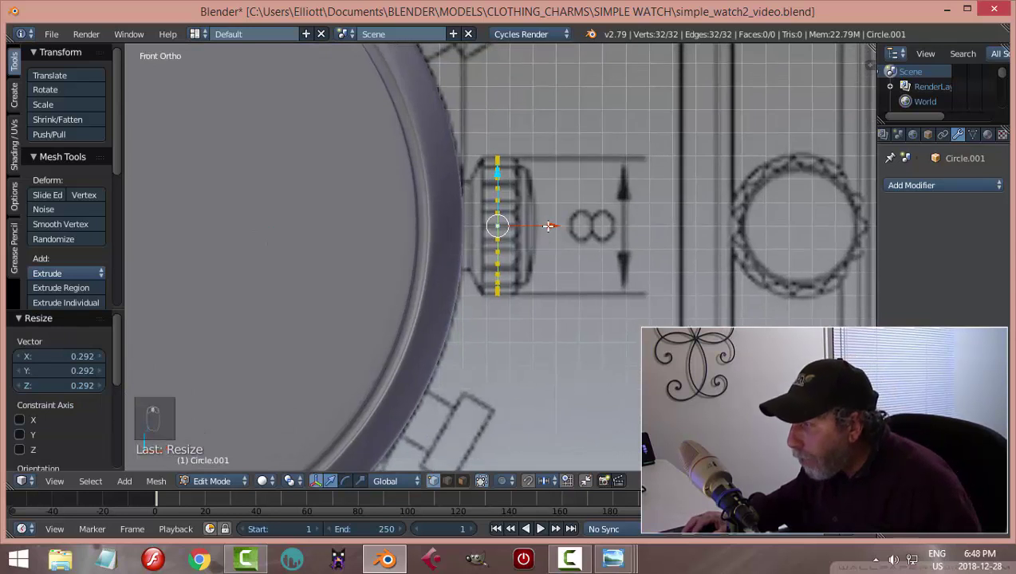
Move the circle -0.148 in X, scale it to 0.614 to fit the crown's base, and shift it another -0.022 into the case
{"action": "left_click_drag", "start_coordinate": [548, 226], "coordinate": [520, 234]}
{"action": "key", "text": "s"}
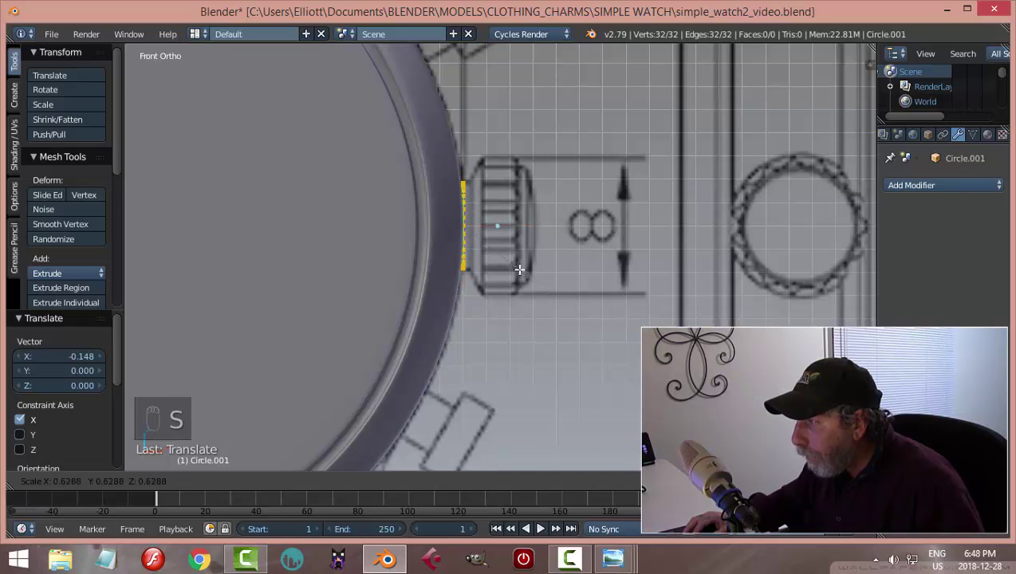
{"action": "left_click", "coordinate": [518, 268]}
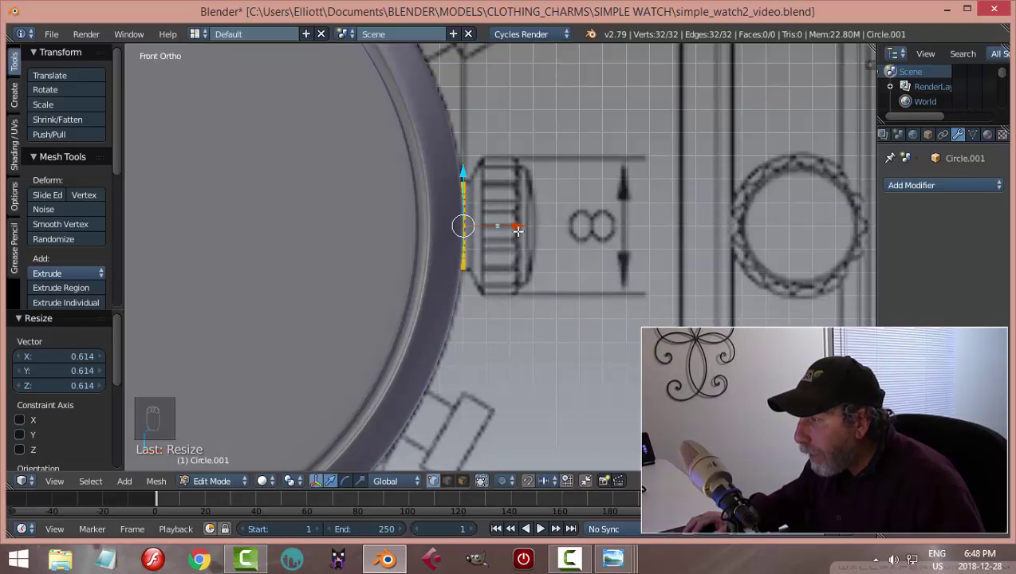
{"action": "left_click_drag", "start_coordinate": [518, 230], "coordinate": [522, 228]}
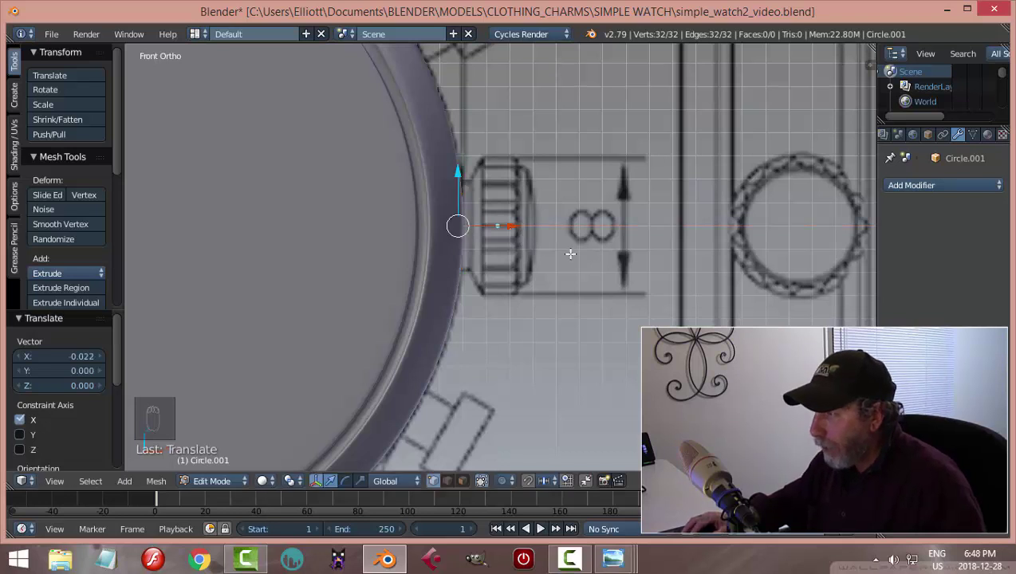
Extrude the circle outward along X and shift the new ring 0.045 to form the crown's short neck
{"action": "middle_click_drag", "start_coordinate": [523, 228], "coordinate": [587, 260]}
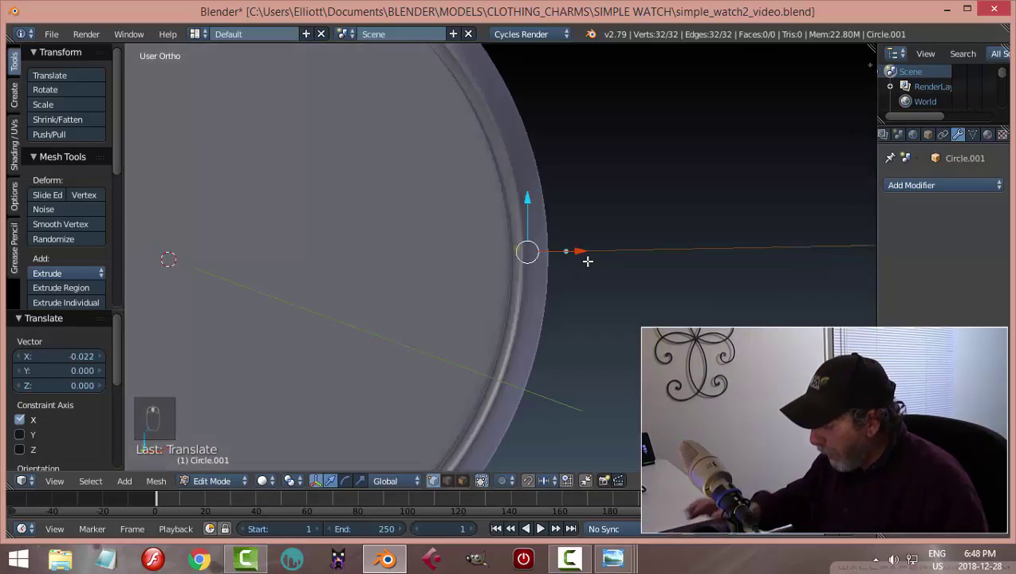
{"action": "key", "text": "KP_3"}
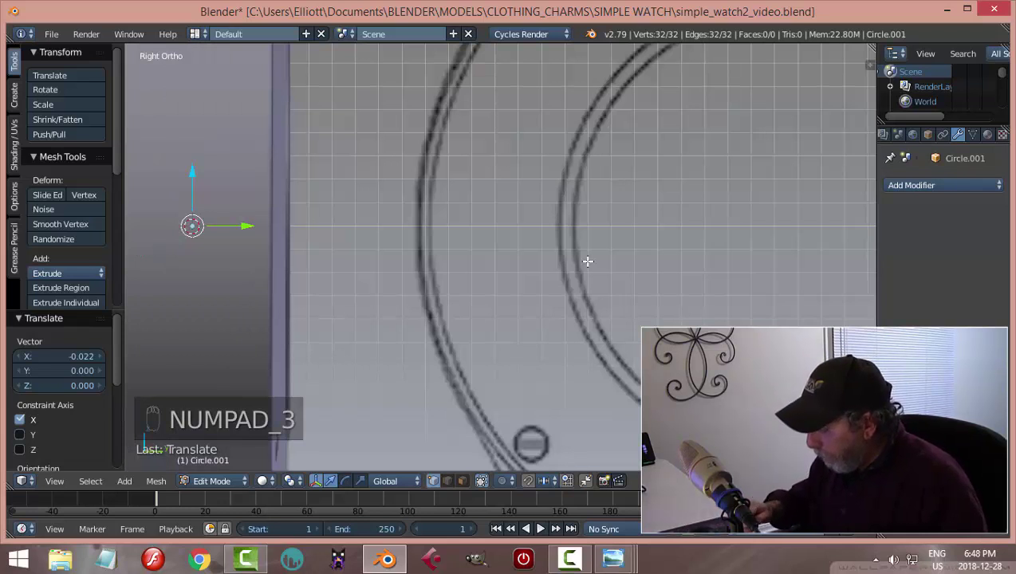
{"action": "key", "text": "KP_1"}
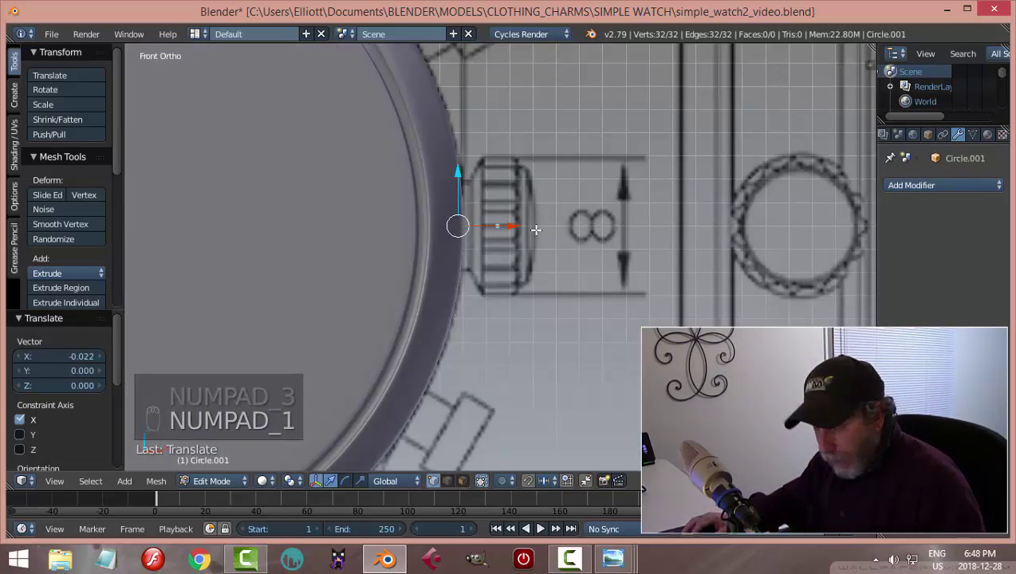
{"action": "key", "text": "e"}
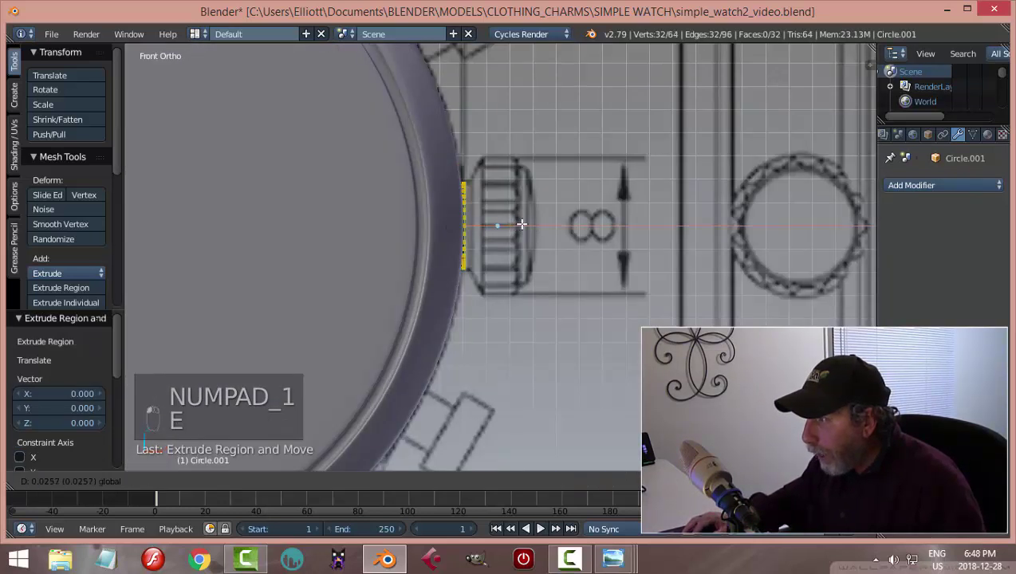
{"action": "left_click", "coordinate": [526, 224]}
{"action": "scroll", "coordinate": [558, 207], "scroll_direction": "up", "scroll_amount": 4}
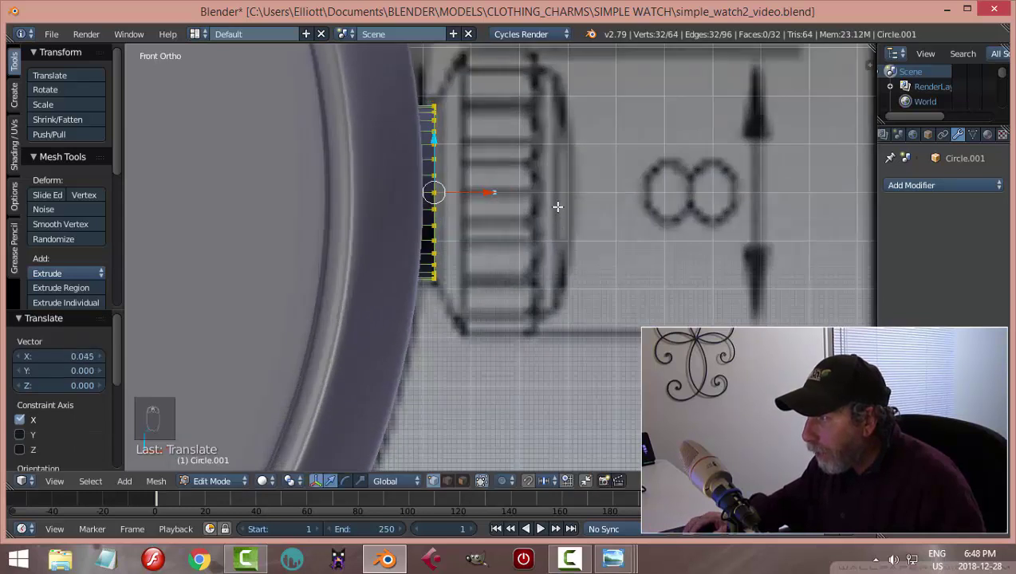
{"action": "scroll", "coordinate": [562, 210], "scroll_direction": "down", "scroll_amount": 2}
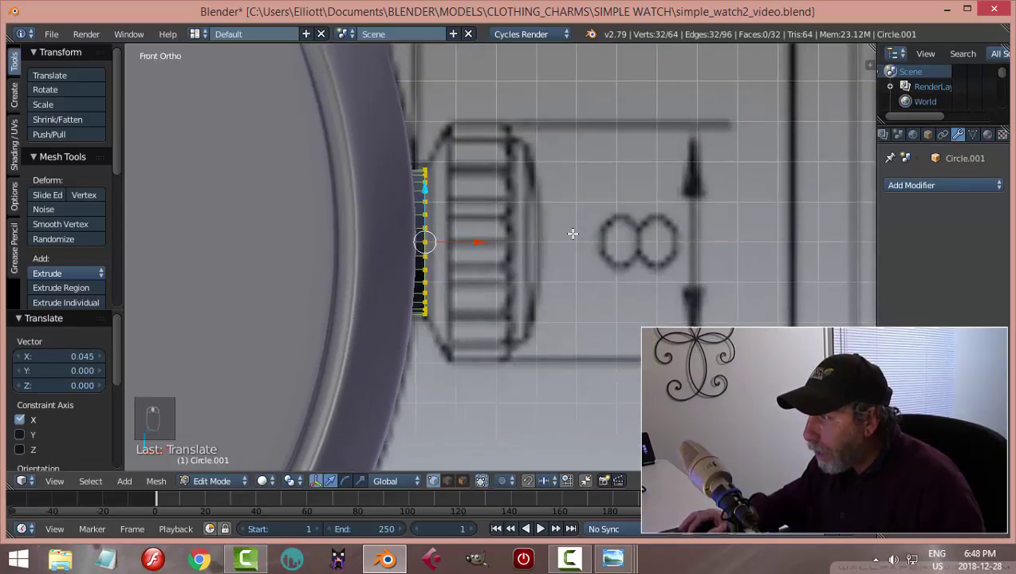
Extrude the crown's neck ring outward, move it 0.056 along X, and scale it up to the crown's full height in the reference
{"action": "key", "text": "e"}
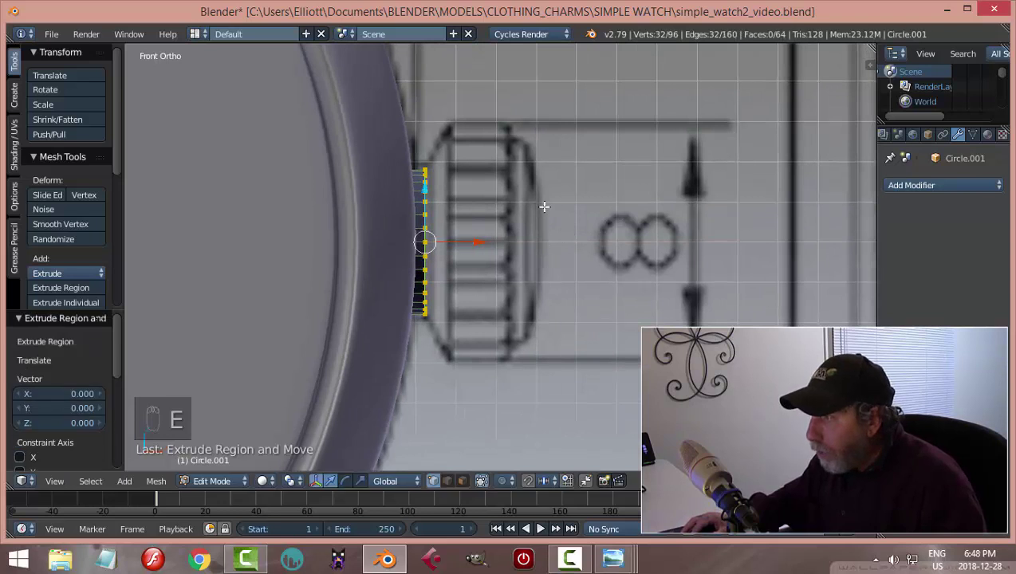
{"action": "left_click", "coordinate": [504, 243]}
{"action": "key", "text": "s"}
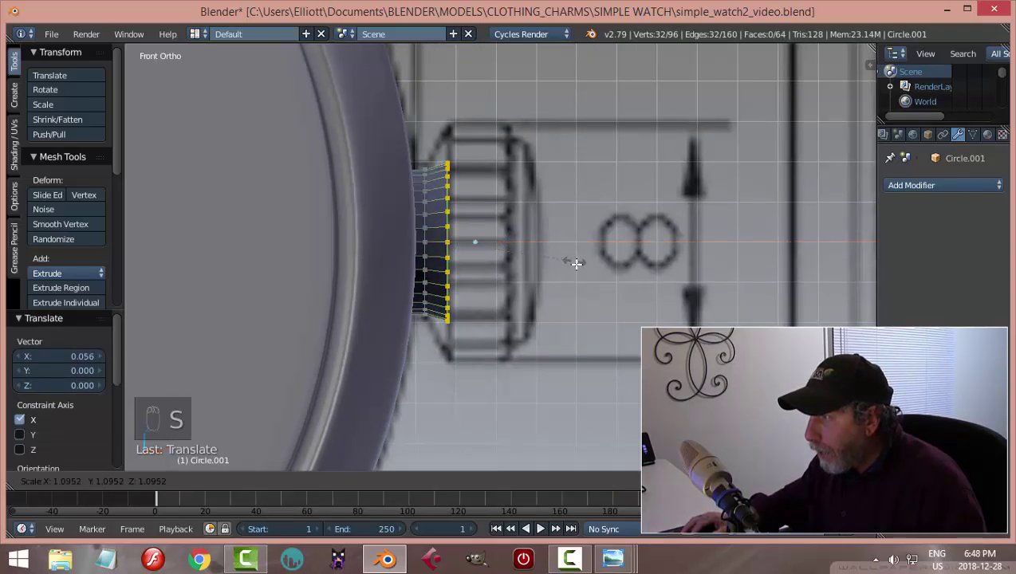
{"action": "left_click", "coordinate": [618, 327]}
{"action": "left_click_drag", "start_coordinate": [495, 243], "coordinate": [533, 251]}
{"action": "left_click", "coordinate": [504, 241]}
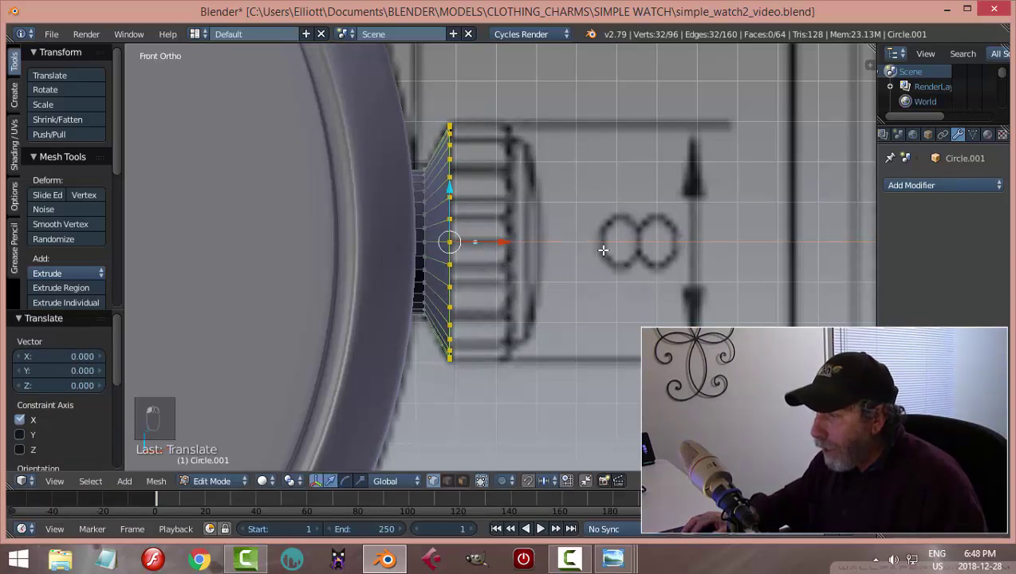
In wireframe shading, fine-tune the widened ring's scale to about 1.007 to match the crown's outline in the reference
{"action": "key", "text": "z"}
{"action": "left_click", "coordinate": [686, 254]}
{"action": "scroll", "coordinate": [598, 262], "scroll_direction": "up", "scroll_amount": 1}
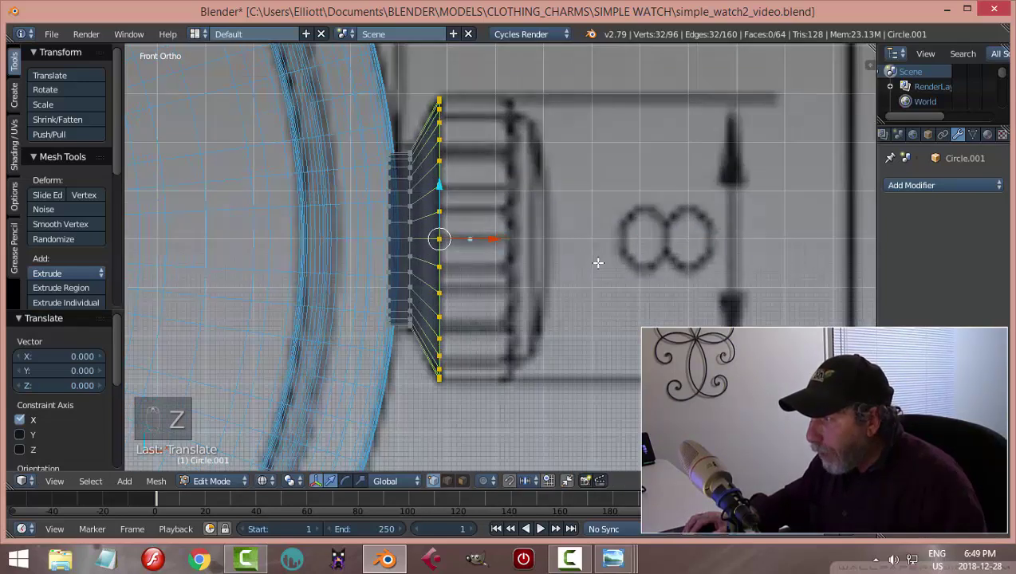
{"action": "scroll", "coordinate": [556, 254], "scroll_direction": "down", "scroll_amount": 1}
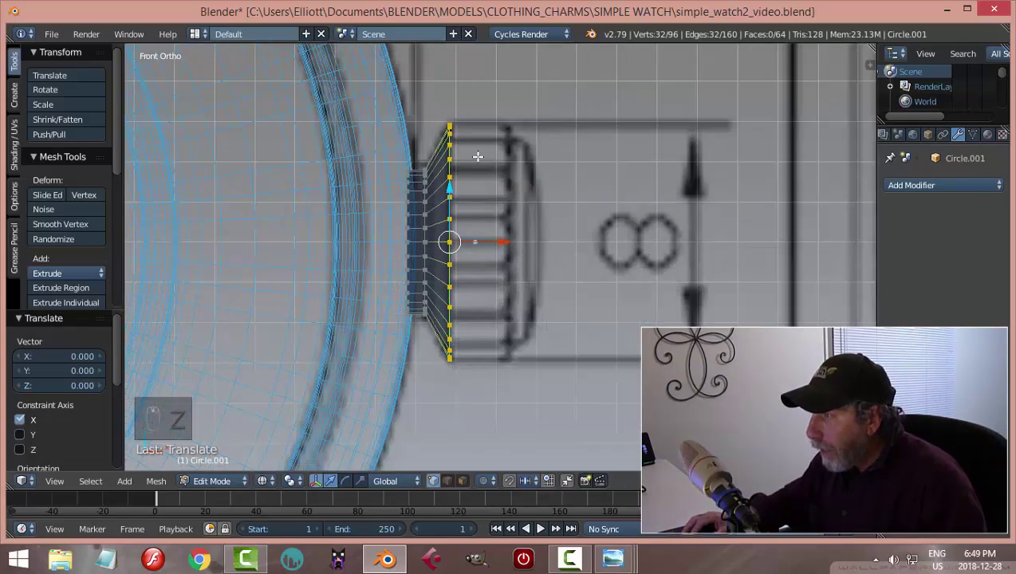
{"action": "key", "text": "s"}
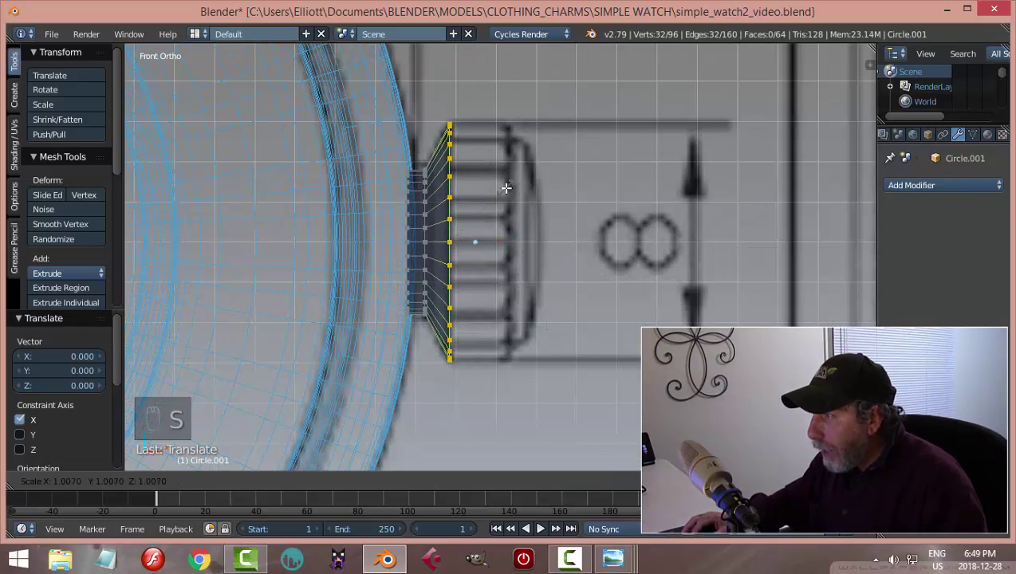
{"action": "left_click", "coordinate": [504, 189]}
Extrude the ring 0.150 along X for the crown's grip, and scale a second in-place extrusion to 0.882 to form the step
{"action": "key", "text": "e"}
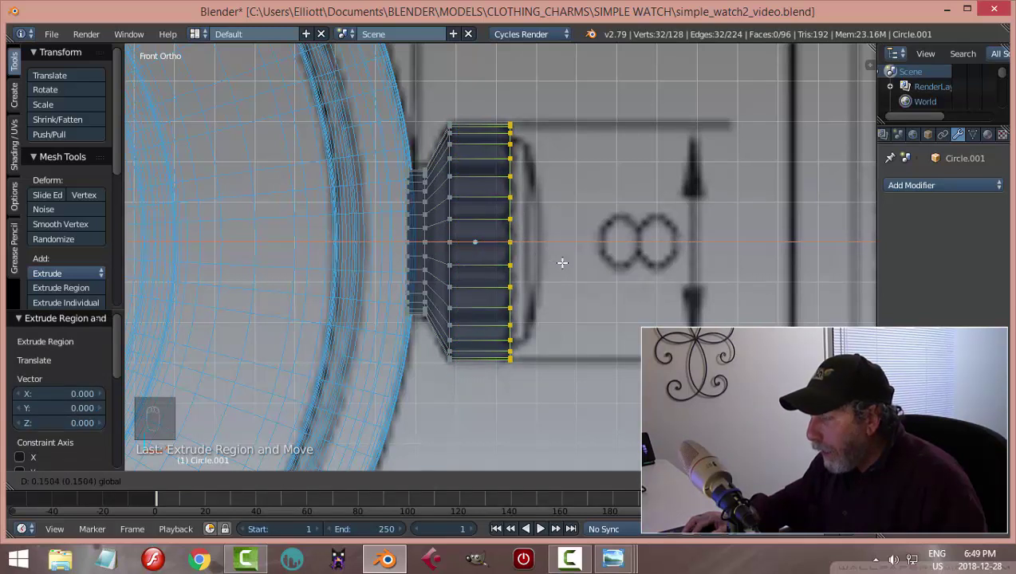
{"action": "left_click", "coordinate": [561, 262]}
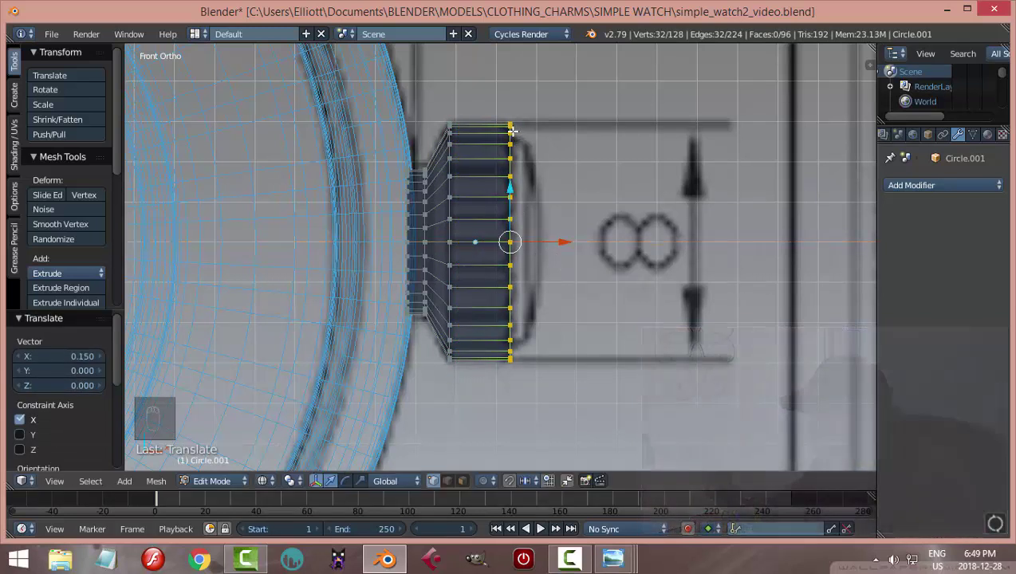
{"action": "scroll", "coordinate": [610, 245], "scroll_direction": "up", "scroll_amount": 1}
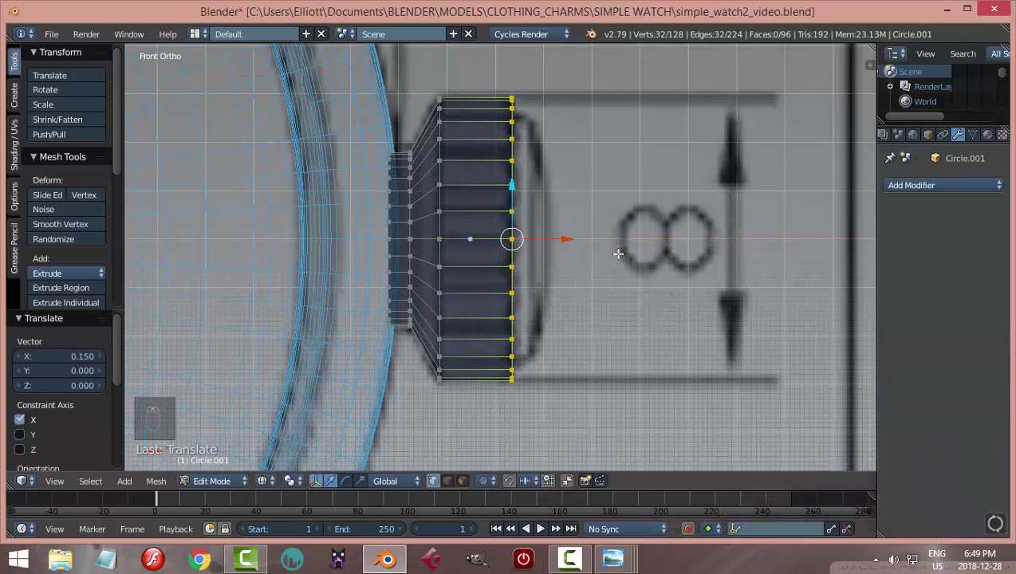
{"action": "key", "text": "e"}
{"action": "right_click", "coordinate": [654, 230]}
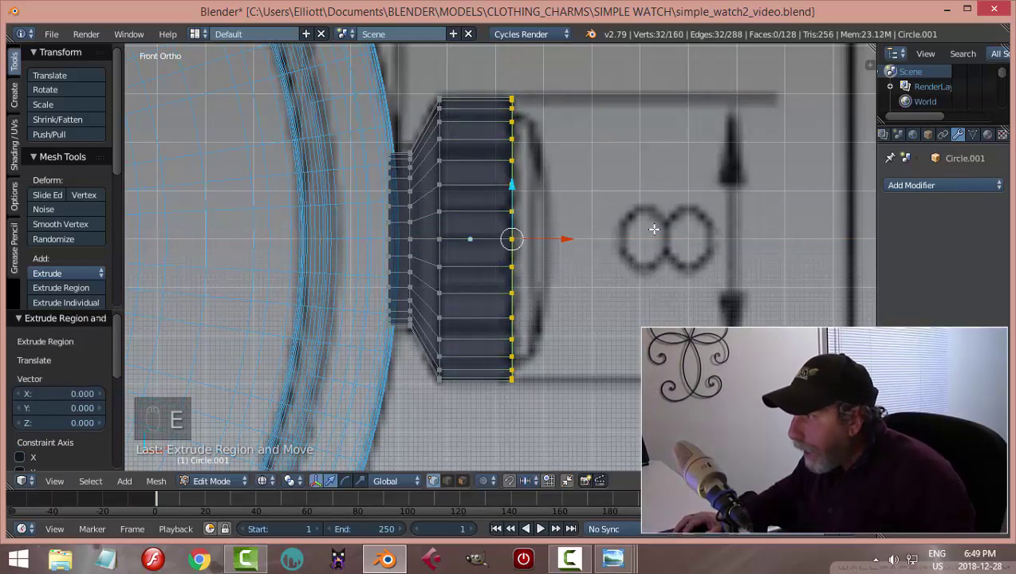
{"action": "key", "text": "s"}
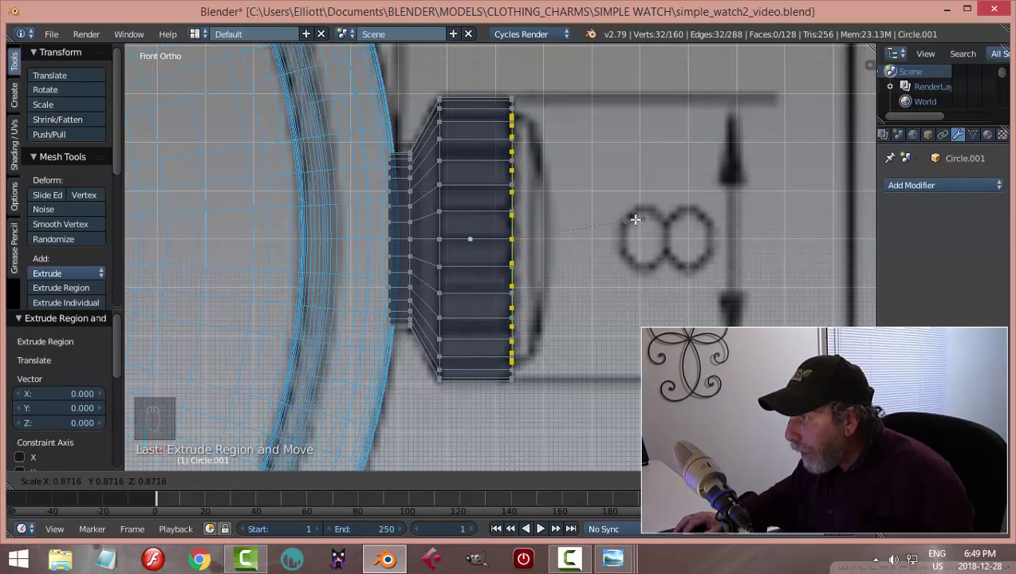
{"action": "left_click", "coordinate": [636, 219]}
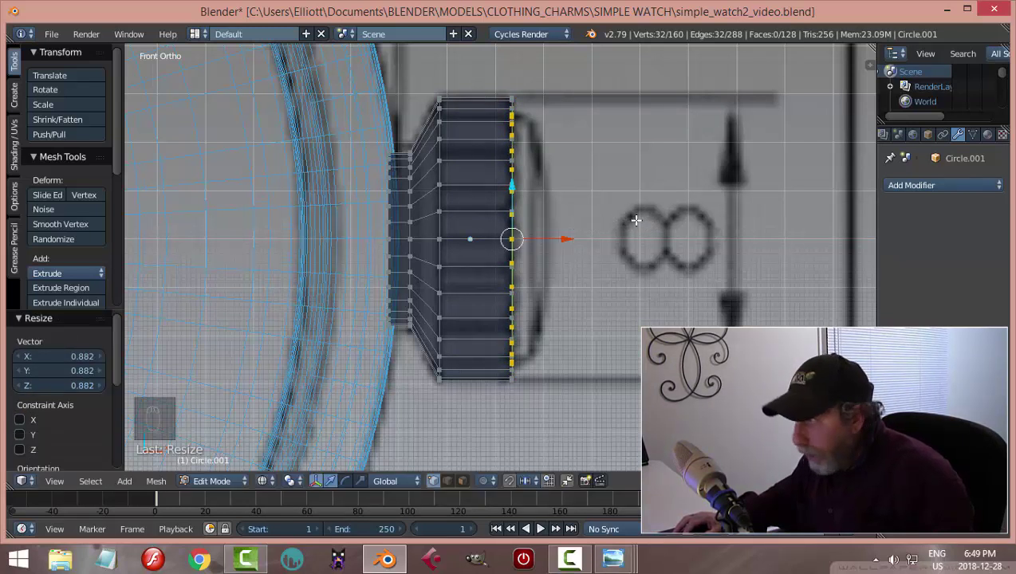
Extrude the inset ring 0.042 along X, and scale another in-place extrusion to 0.771 for the crown's end face
{"action": "key", "text": "e"}
{"action": "left_click_drag", "start_coordinate": [572, 238], "coordinate": [593, 237]}
{"action": "scroll", "coordinate": [595, 227], "scroll_direction": "down", "scroll_amount": 2}
{"action": "scroll", "coordinate": [596, 226], "scroll_direction": "up", "scroll_amount": 4}
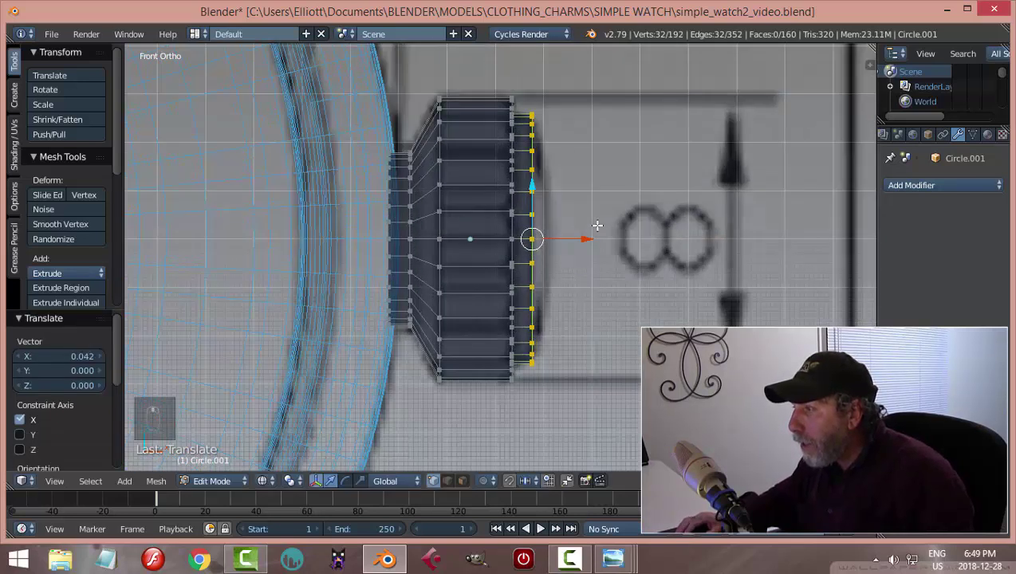
{"action": "middle_click_drag", "start_coordinate": [619, 220], "coordinate": [585, 224], "text": "shift"}
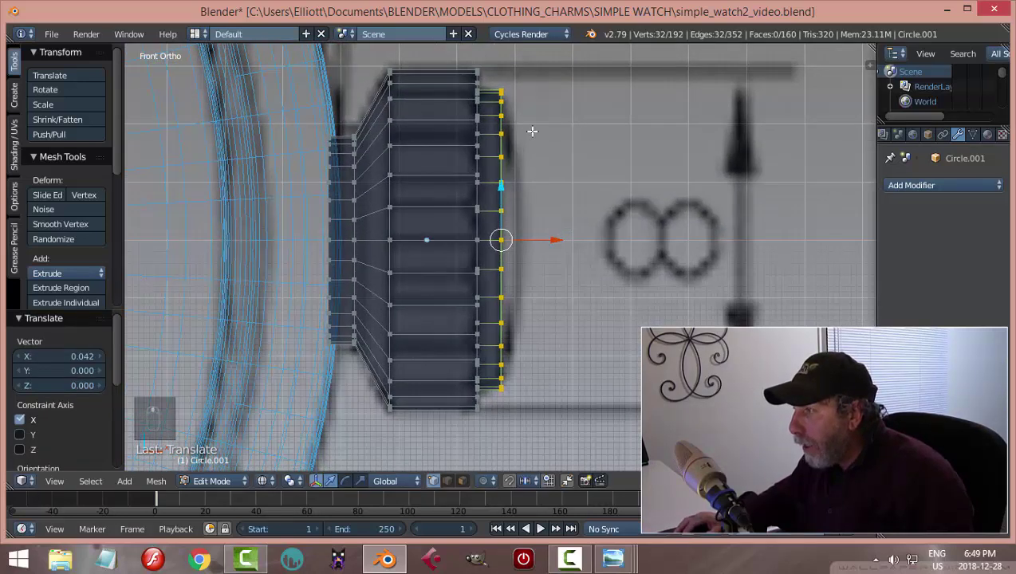
{"action": "key", "text": "e"}
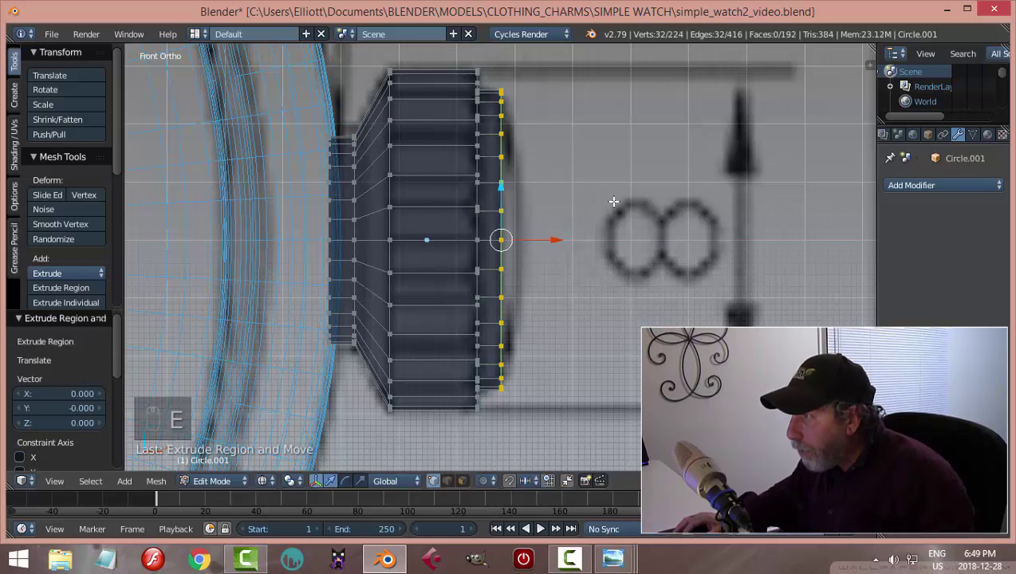
{"action": "key", "text": "s"}
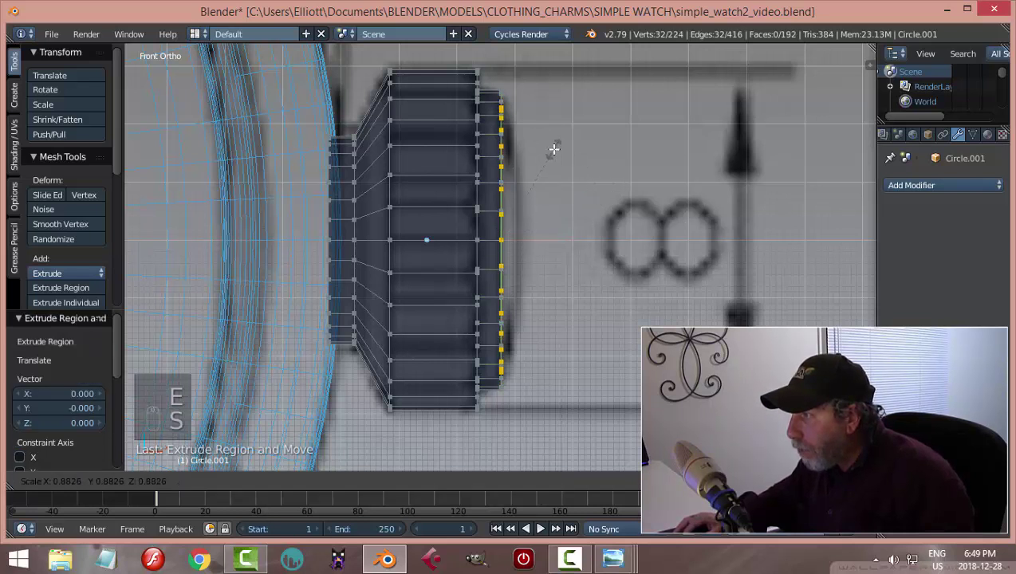
{"action": "left_click", "coordinate": [544, 159]}
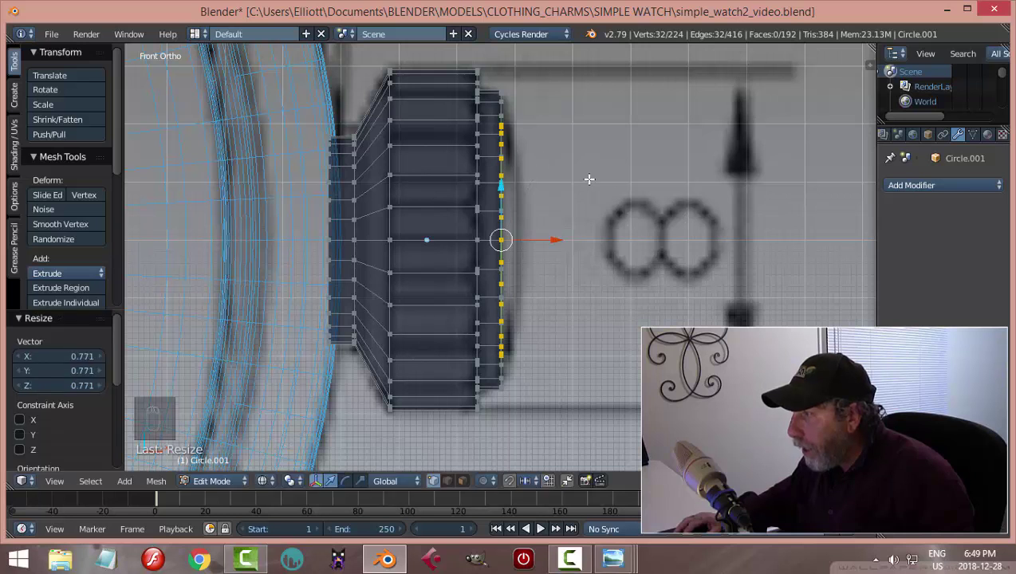
Extrude the smaller end ring about 0.026 along X to the reference crown's outer edge and clear the selection
{"action": "key", "text": "e"}
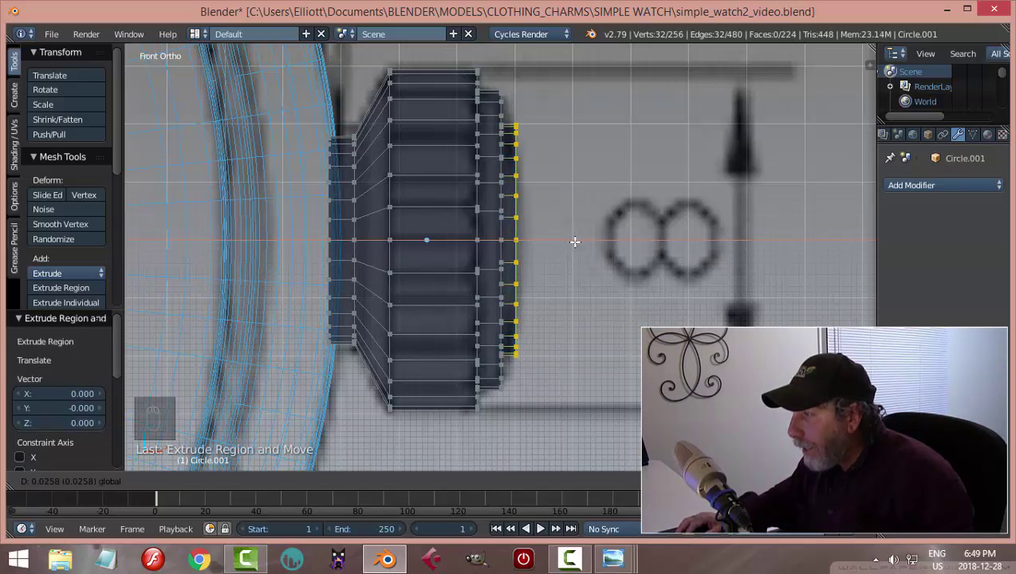
{"action": "left_click", "coordinate": [574, 238]}
{"action": "key", "text": "a"}
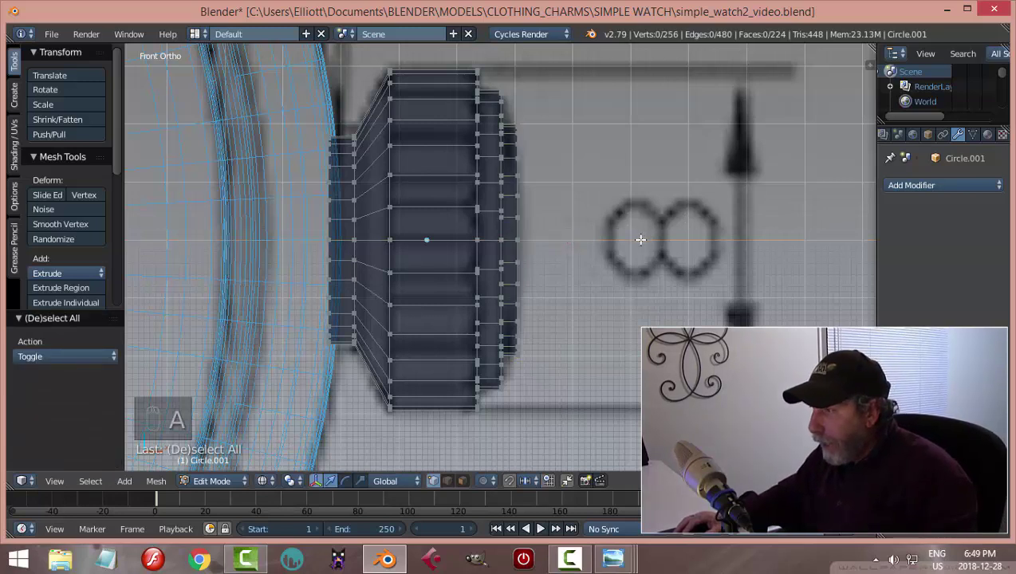
Recalculate the normals of the whole crown mesh in solid shading and save over the existing file
{"action": "key", "text": "z"}
{"action": "left_click", "coordinate": [636, 312]}
{"action": "mouse_move", "coordinate": [639, 290]}
{"action": "middle_mouse_down"}
{"action": "mouse_move", "coordinate": [608, 268]}
{"action": "mouse_move", "coordinate": [540, 281]}
{"action": "middle_mouse_up"}
{"action": "scroll", "coordinate": [540, 280], "scroll_direction": "down", "scroll_amount": 5}
{"action": "scroll", "coordinate": [460, 281], "scroll_direction": "up", "scroll_amount": 4}
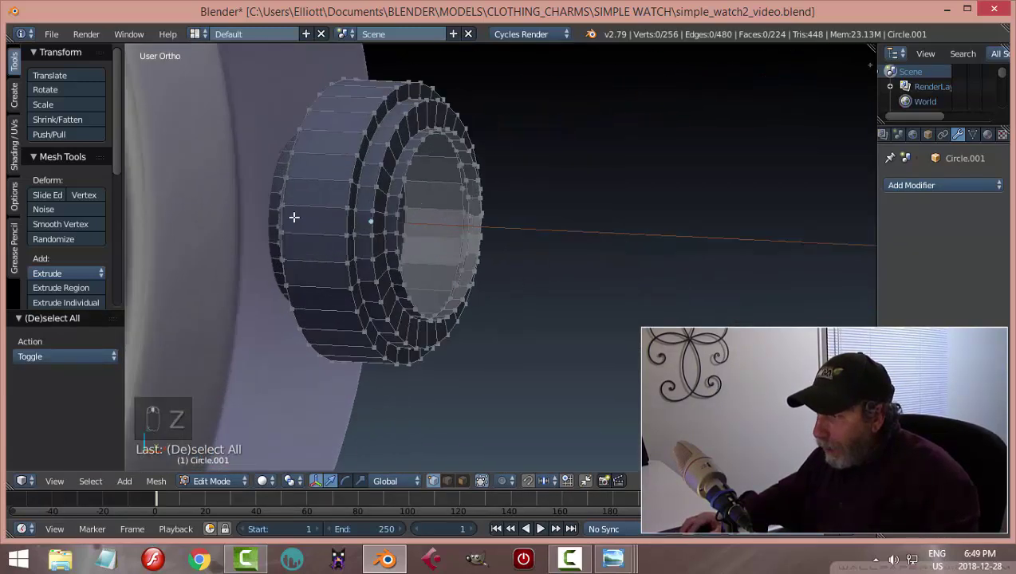
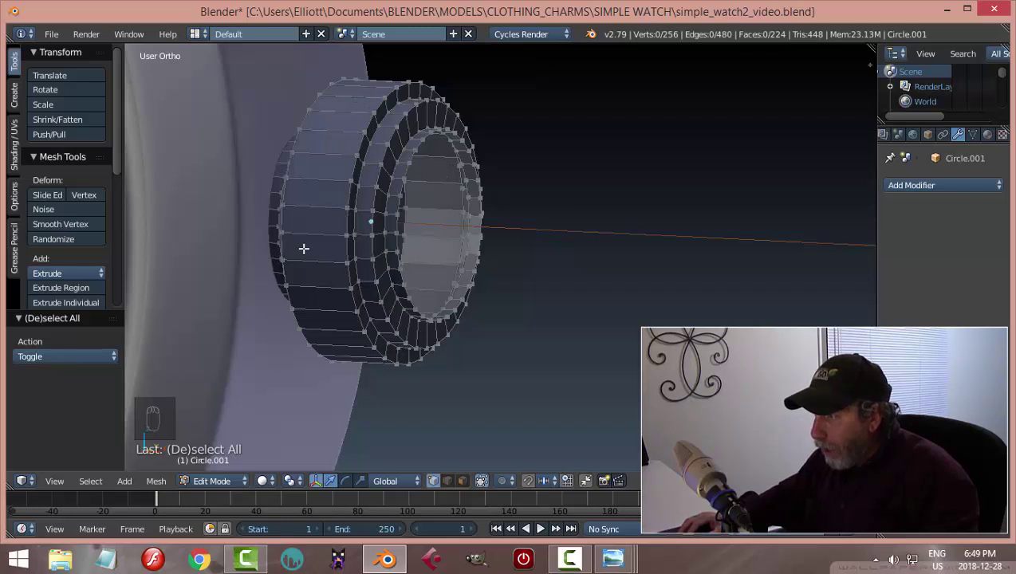
{"action": "key", "text": "a"}
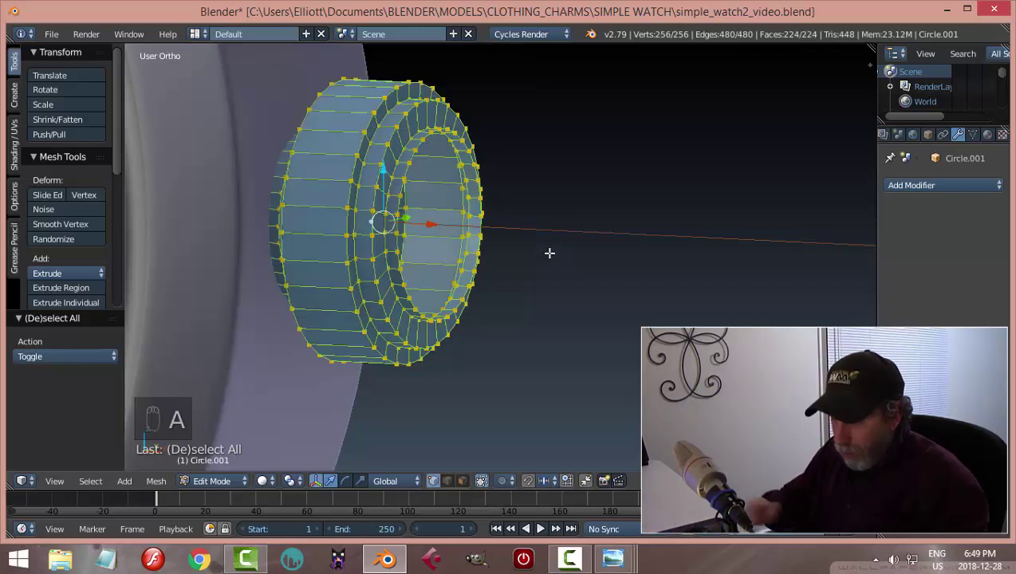
{"action": "key", "text": "ctrl+n"}
{"action": "key", "text": "a"}
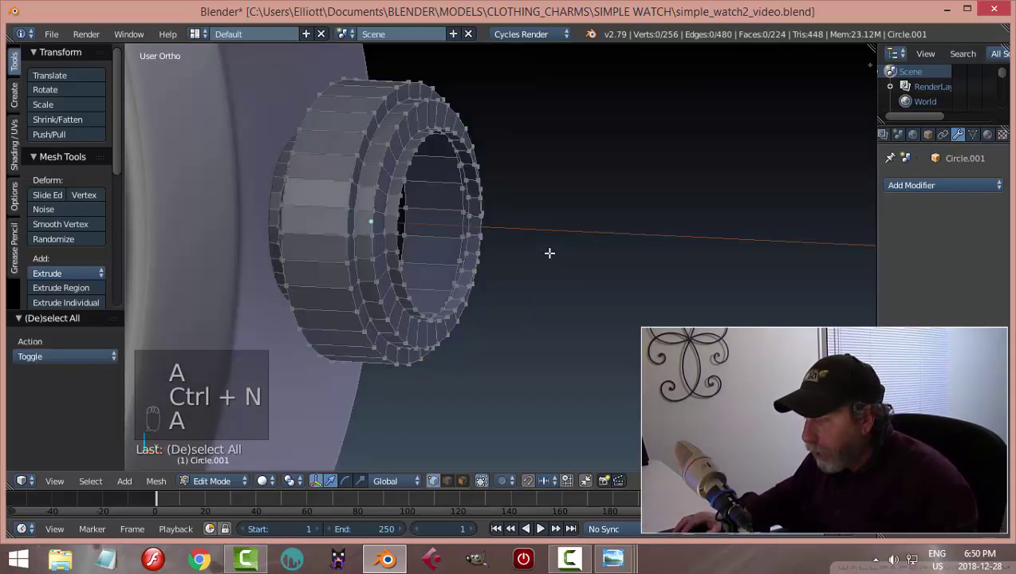
{"action": "key", "text": "ctrl+s"}
{"action": "left_click", "coordinate": [623, 264]}
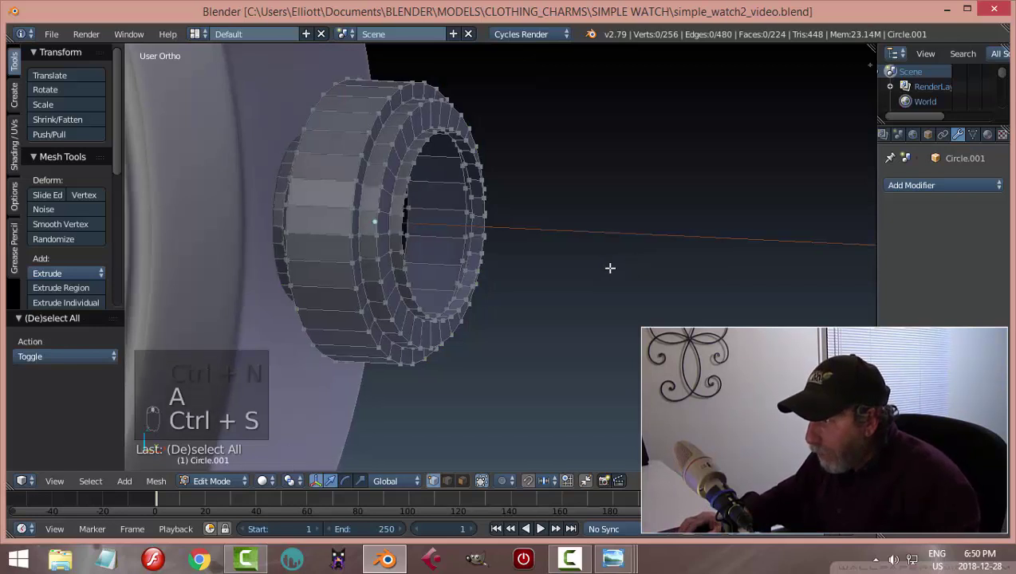
Switch to edge selection and select the edge loop around the crown's open outer end
{"action": "middle_click_drag", "start_coordinate": [608, 268], "coordinate": [438, 190]}
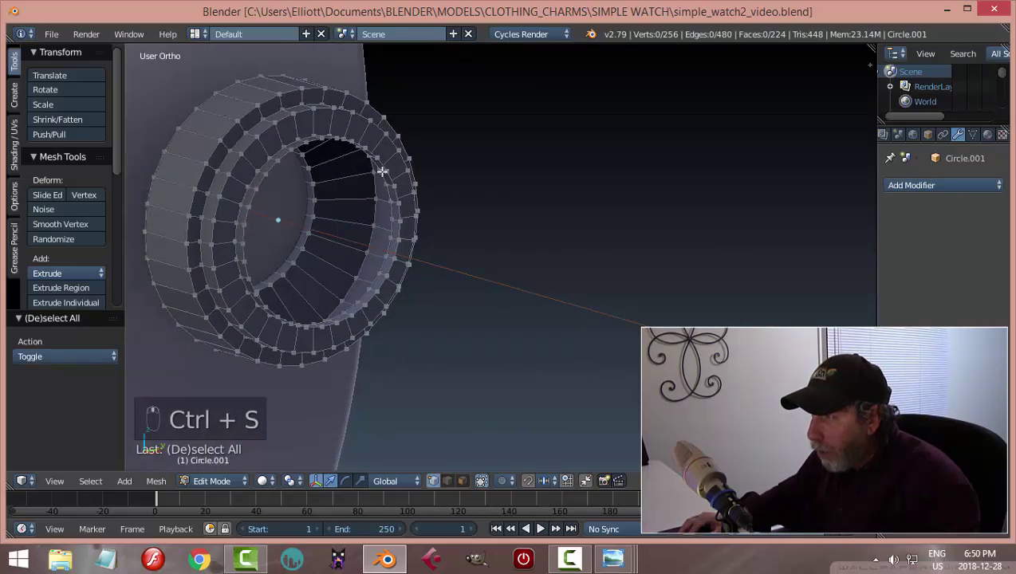
{"action": "key", "text": "ctrl+Tab"}
{"action": "left_click", "coordinate": [389, 240]}
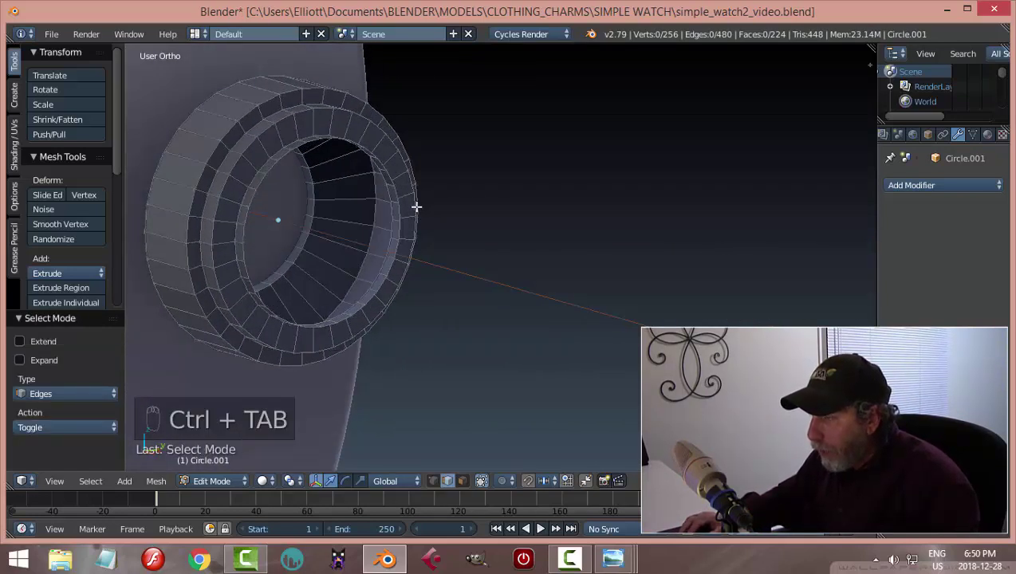
{"action": "middle_click_drag", "start_coordinate": [416, 207], "coordinate": [518, 265]}
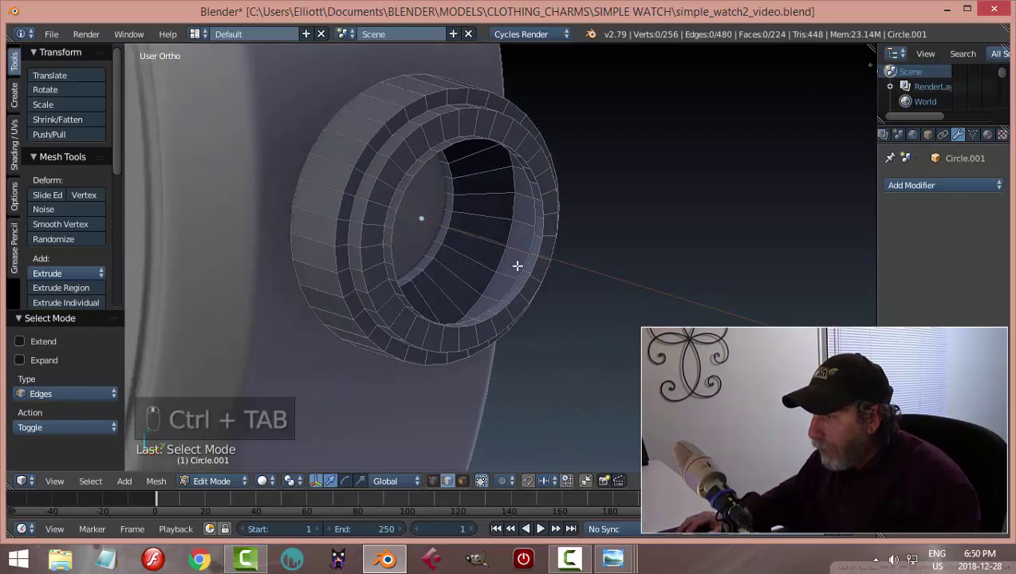
{"action": "scroll", "coordinate": [561, 170], "scroll_direction": "up", "scroll_amount": 2}
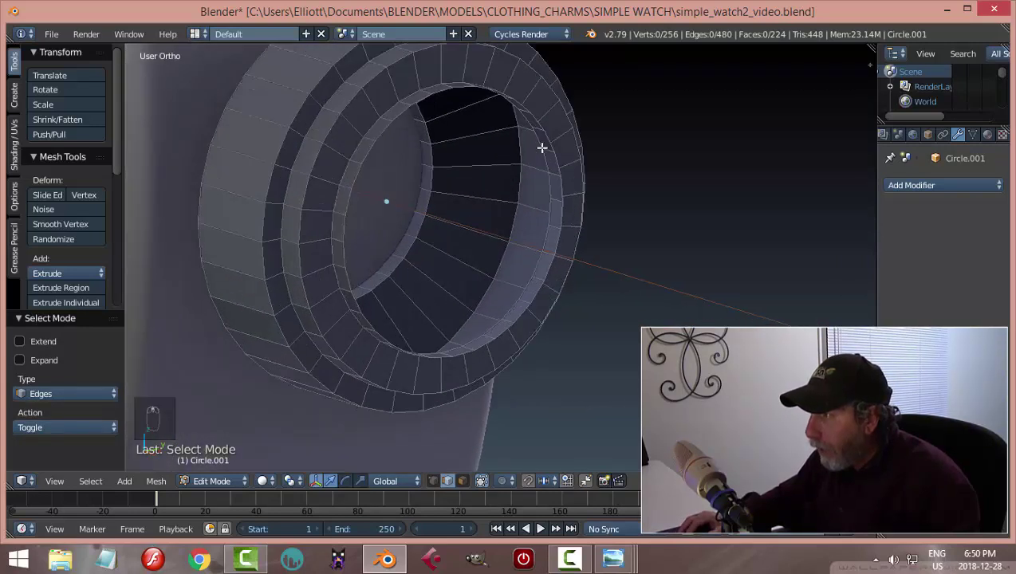
{"action": "right_click", "coordinate": [396, 114], "text": "alt"}
{"action": "scroll", "coordinate": [674, 163], "scroll_direction": "down", "scroll_amount": 3}
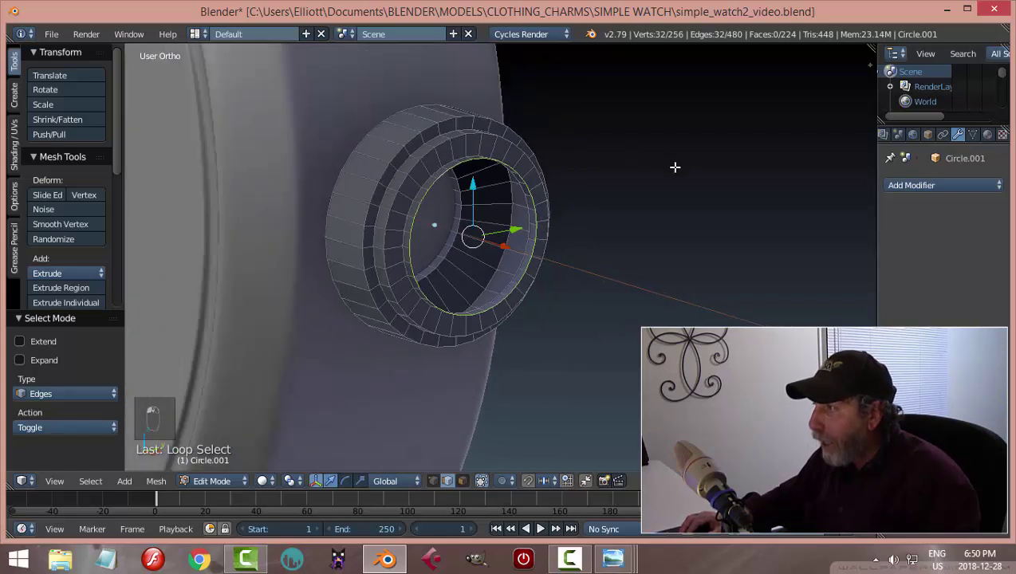
Extrude the open end loop inward twice, scaling the first new ring to 0.912 and the second to 0.471
{"action": "middle_click_drag", "start_coordinate": [676, 204], "coordinate": [654, 198]}
{"action": "scroll", "coordinate": [647, 197], "scroll_direction": "down", "scroll_amount": 4}
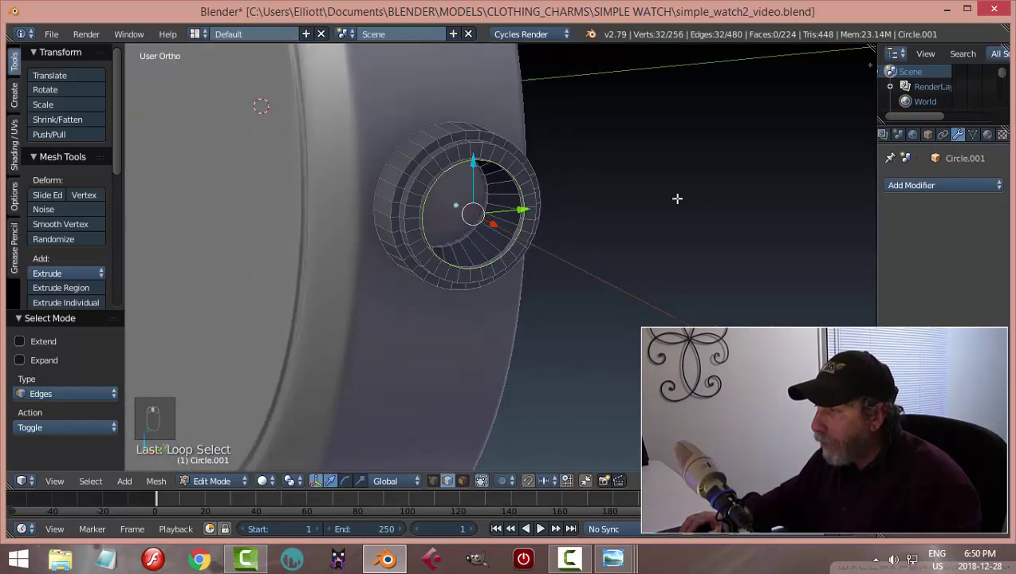
{"action": "key", "text": "e"}
{"action": "key", "text": "s"}
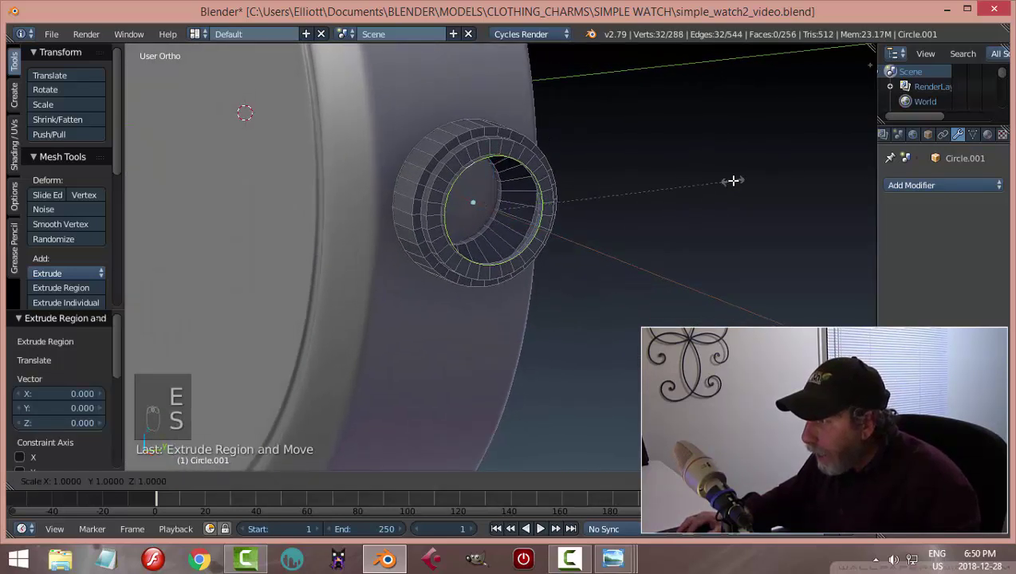
{"action": "left_click", "coordinate": [716, 187]}
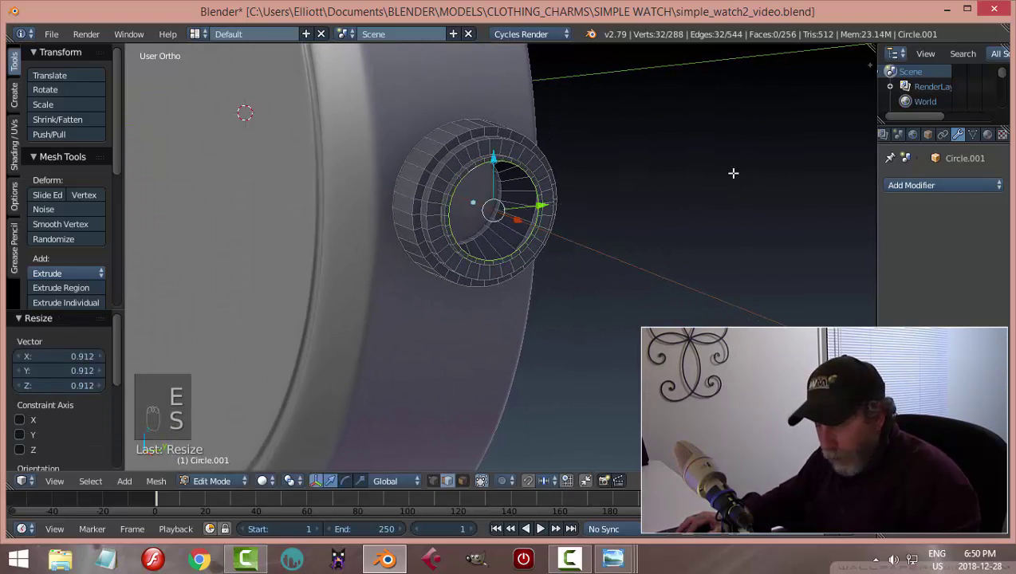
{"action": "key", "text": "e"}
{"action": "key", "text": "s"}
{"action": "left_click", "coordinate": [605, 198]}
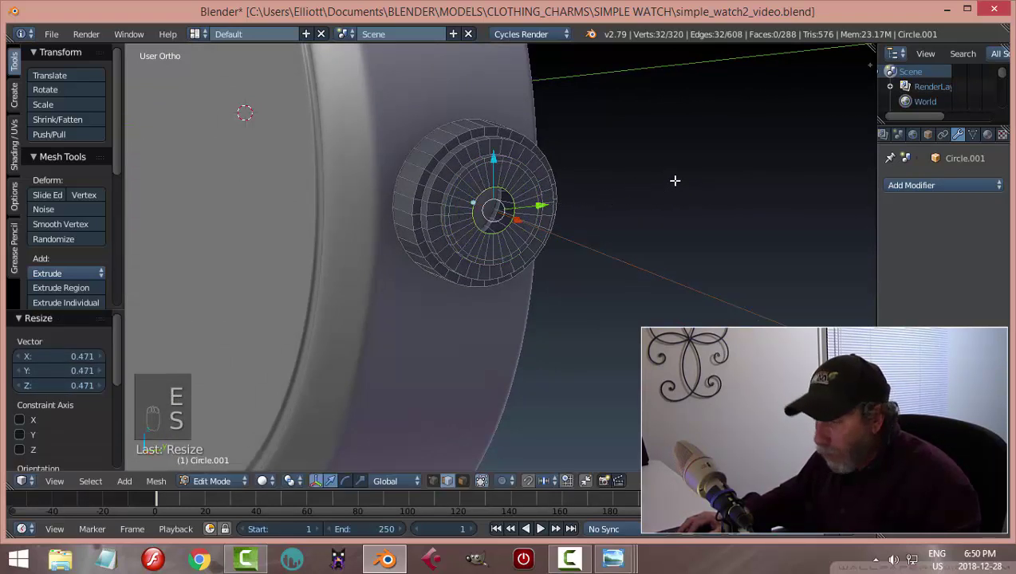
Close the crown's end by extruding the innermost ring in place and merging it at center, and select the whole mesh
{"action": "key", "text": "e"}
{"action": "right_click", "coordinate": [675, 181]}
{"action": "key", "text": "alt+m"}
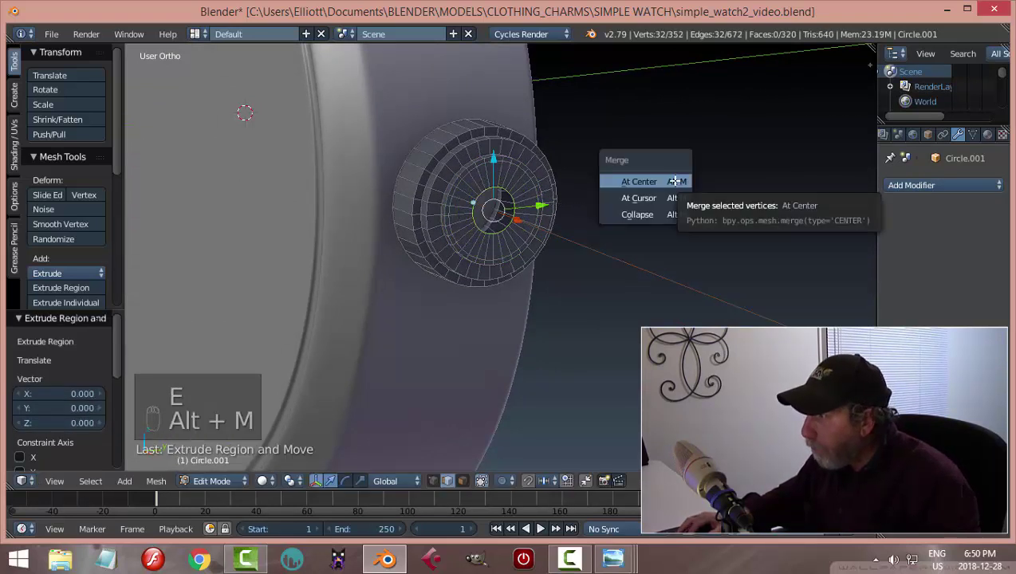
{"action": "left_click", "coordinate": [674, 181]}
{"action": "scroll", "coordinate": [672, 210], "scroll_direction": "down", "scroll_amount": 3}
{"action": "key", "text": "a"}
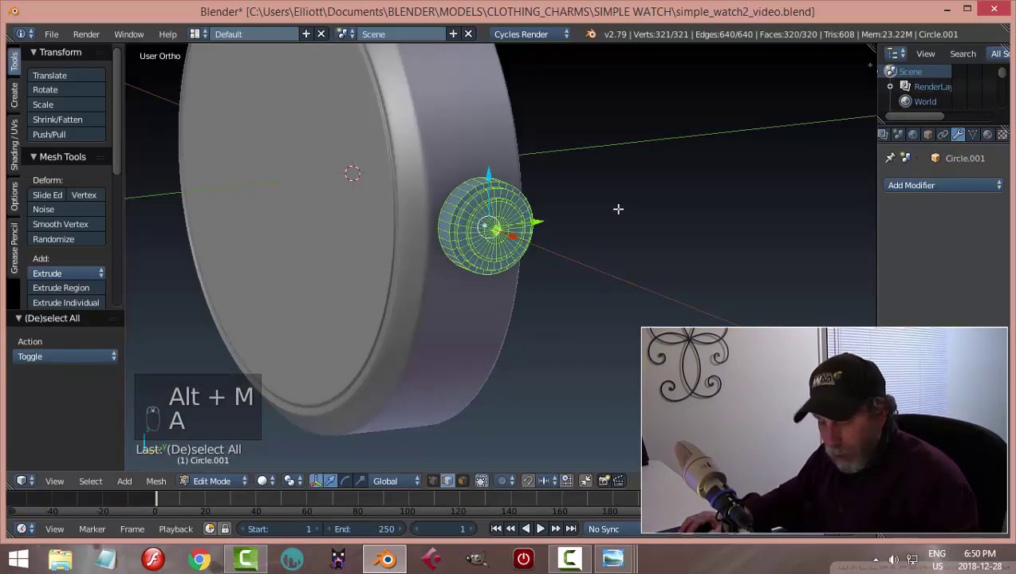
Deselect the mesh, return to Object Mode and move the crown 0.110 along X away from the watch case
{"action": "key", "text": "a"}
{"action": "middle_click_drag", "start_coordinate": [600, 213], "coordinate": [650, 226]}
{"action": "key", "text": "Tab"}
{"action": "left_click", "coordinate": [532, 230]}
{"action": "middle_click_drag", "start_coordinate": [532, 230], "coordinate": [521, 254]}
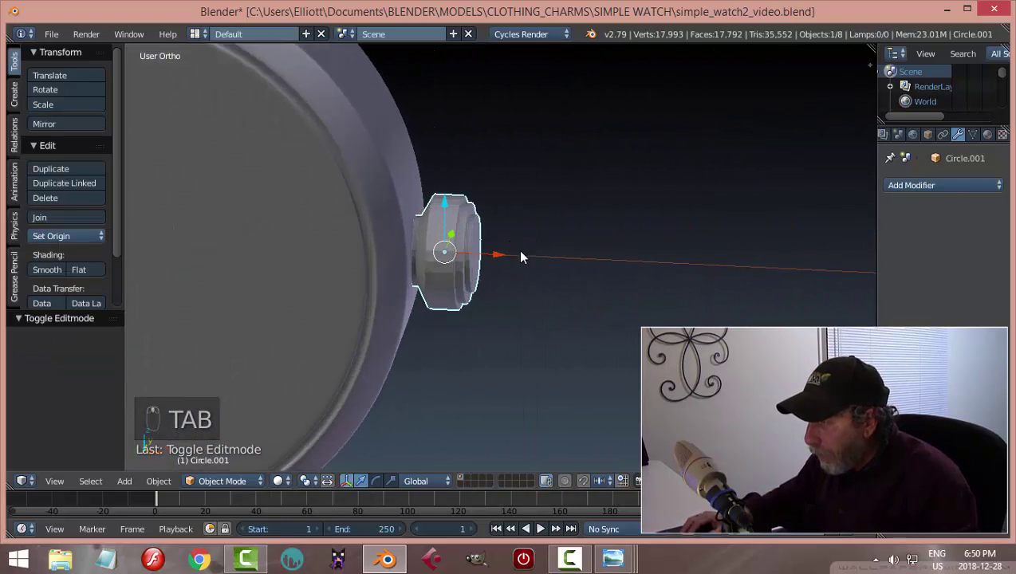
{"action": "left_click_drag", "start_coordinate": [497, 259], "coordinate": [504, 259]}
{"action": "scroll", "coordinate": [461, 261], "scroll_direction": "up", "scroll_amount": 4}
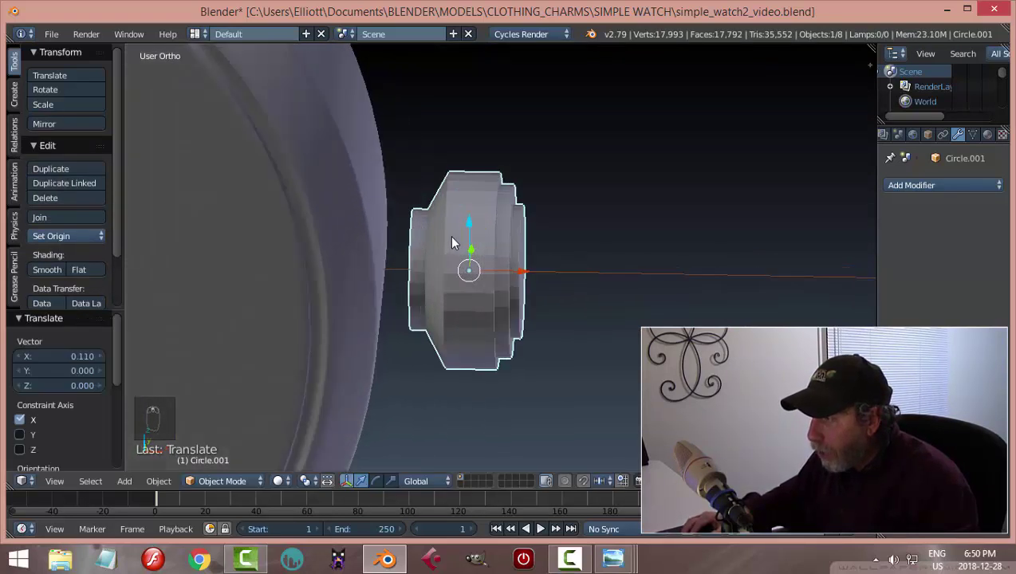
Select the edge loop at the crown's open inner end, move it along X toward the case, and return to Object Mode
{"action": "key", "text": "Tab"}
{"action": "left_click", "coordinate": [560, 236]}
{"action": "middle_click_drag", "start_coordinate": [560, 236], "coordinate": [491, 256]}
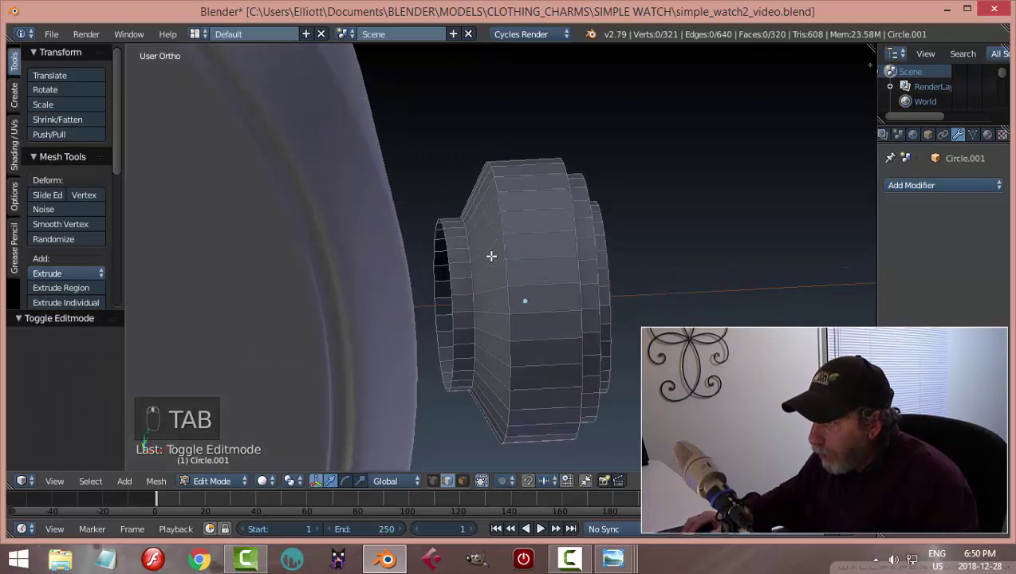
{"action": "right_click", "coordinate": [445, 242], "text": "alt"}
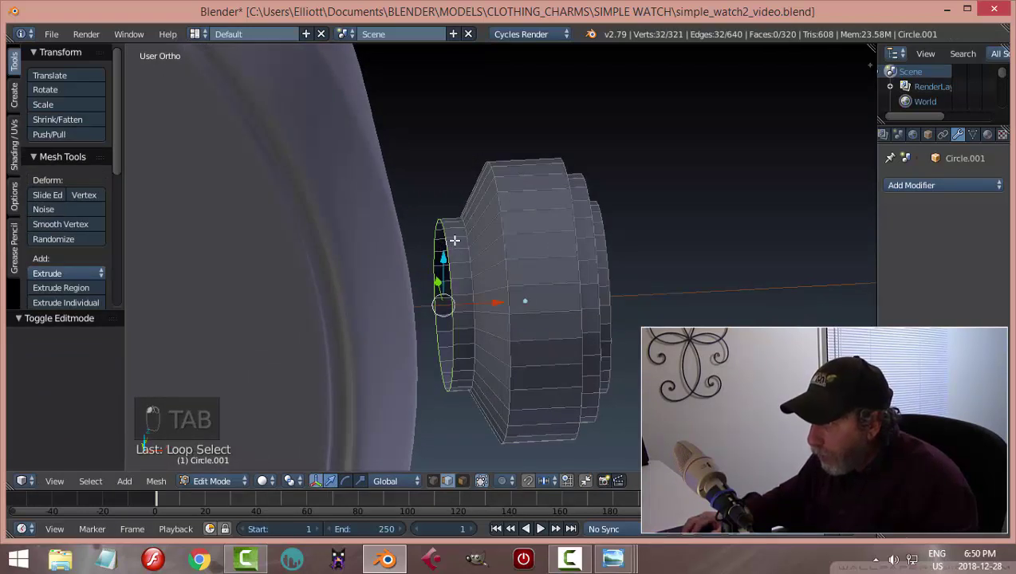
{"action": "left_click_drag", "start_coordinate": [496, 308], "coordinate": [482, 304]}
{"action": "key", "text": "a"}
{"action": "key", "text": "Tab"}
{"action": "left_click", "coordinate": [568, 270]}
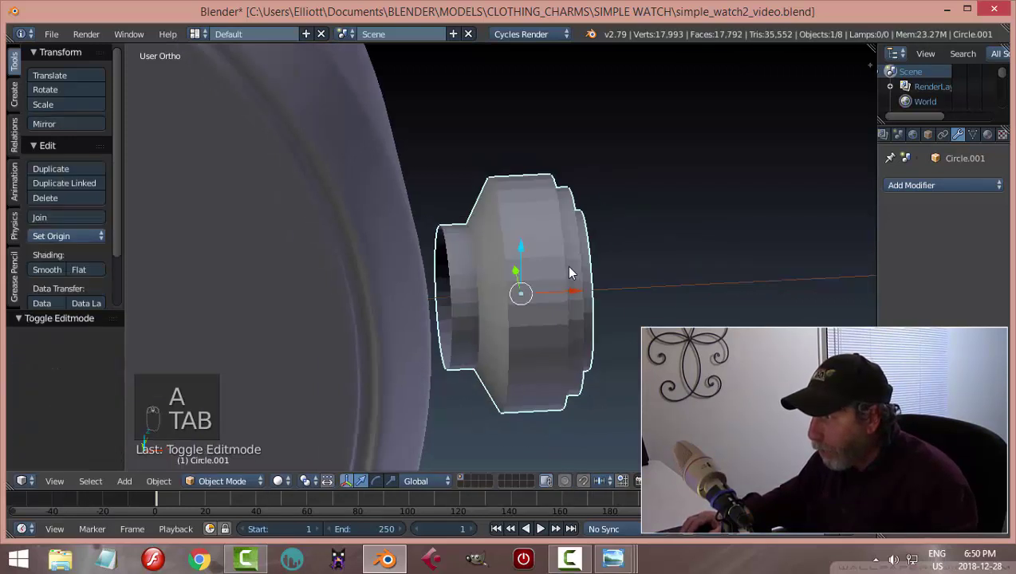
Move the crown back along X in increments of -0.079, -0.009 and -0.018 so its neck sits against the case
{"action": "left_click_drag", "start_coordinate": [567, 271], "coordinate": [537, 292]}
{"action": "middle_click_drag", "start_coordinate": [665, 255], "coordinate": [585, 295], "text": "shift"}
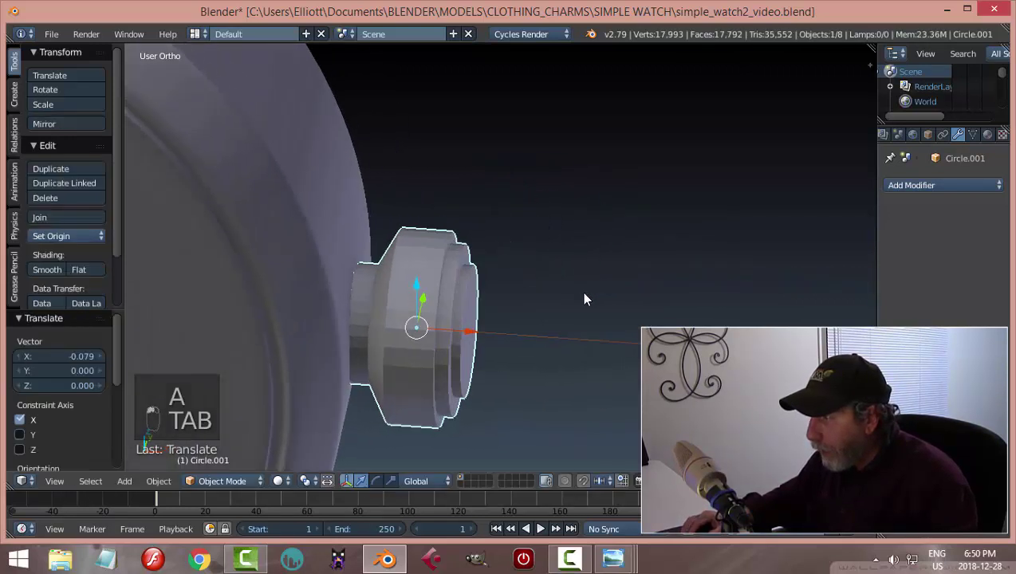
{"action": "left_click_drag", "start_coordinate": [466, 326], "coordinate": [472, 338]}
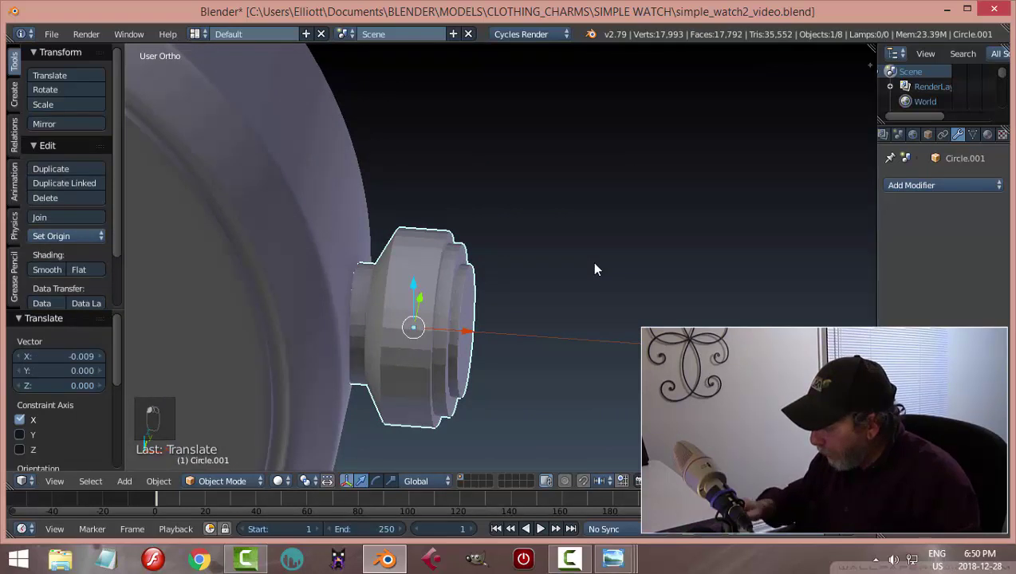
{"action": "key", "text": "KP_1"}
{"action": "middle_click_drag", "start_coordinate": [570, 206], "coordinate": [534, 293], "text": "shift"}
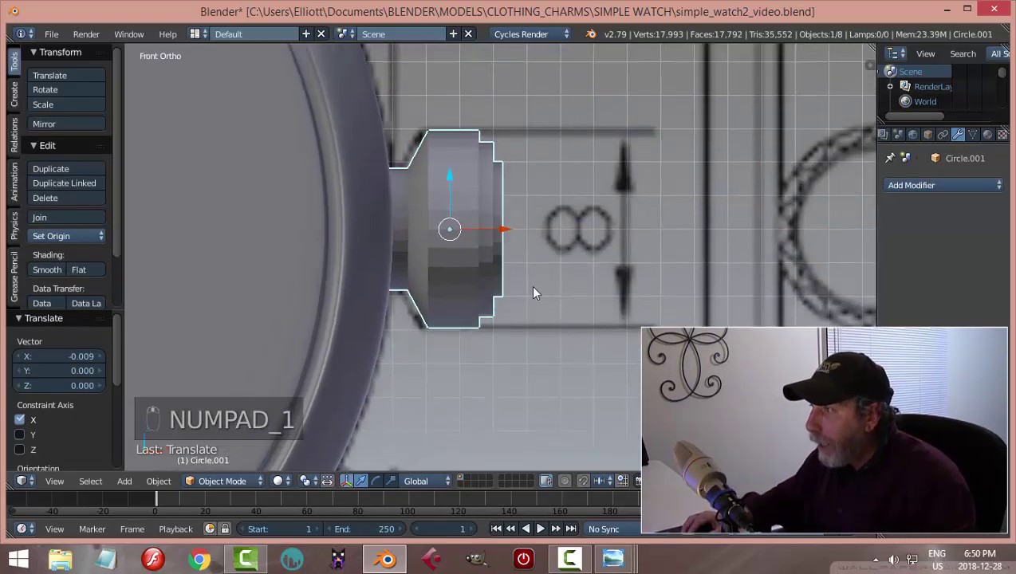
{"action": "left_click_drag", "start_coordinate": [505, 229], "coordinate": [510, 229]}
{"action": "middle_click_drag", "start_coordinate": [510, 229], "coordinate": [612, 215]}
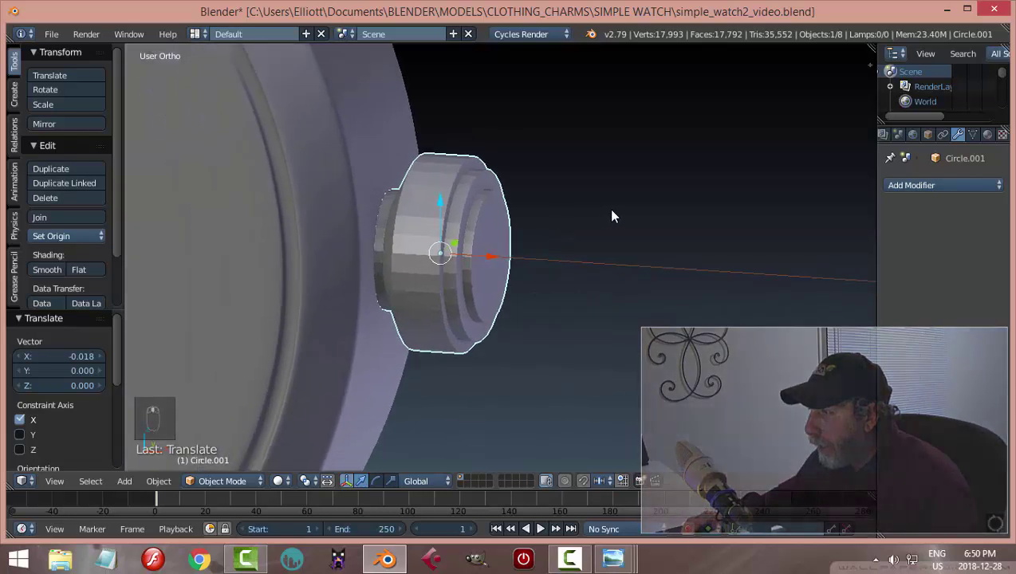
Add a Subdivision Surface modifier to the crown with 2 view subdivisions and shade it smooth
{"action": "left_click", "coordinate": [901, 183]}
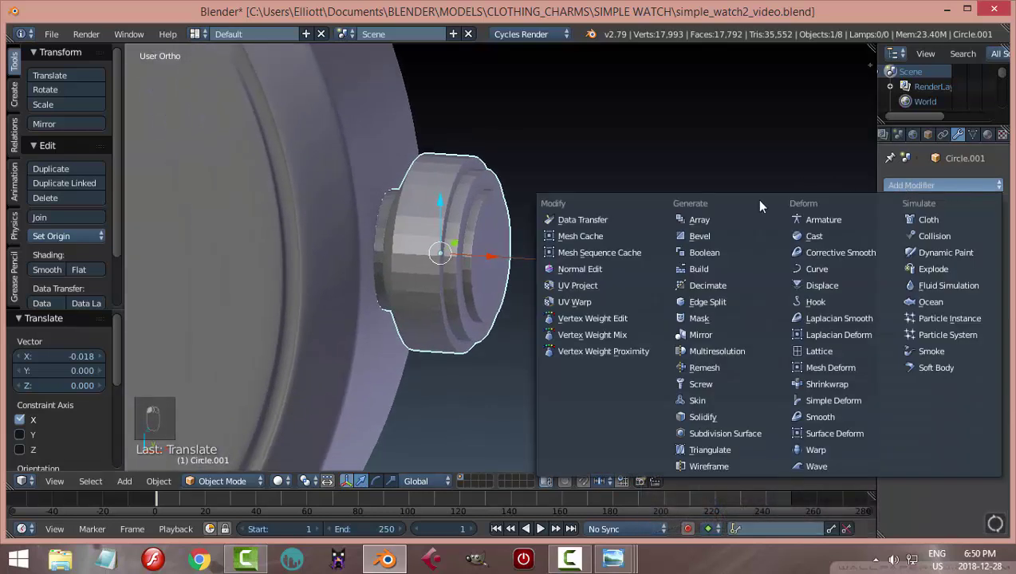
{"action": "left_click", "coordinate": [713, 431]}
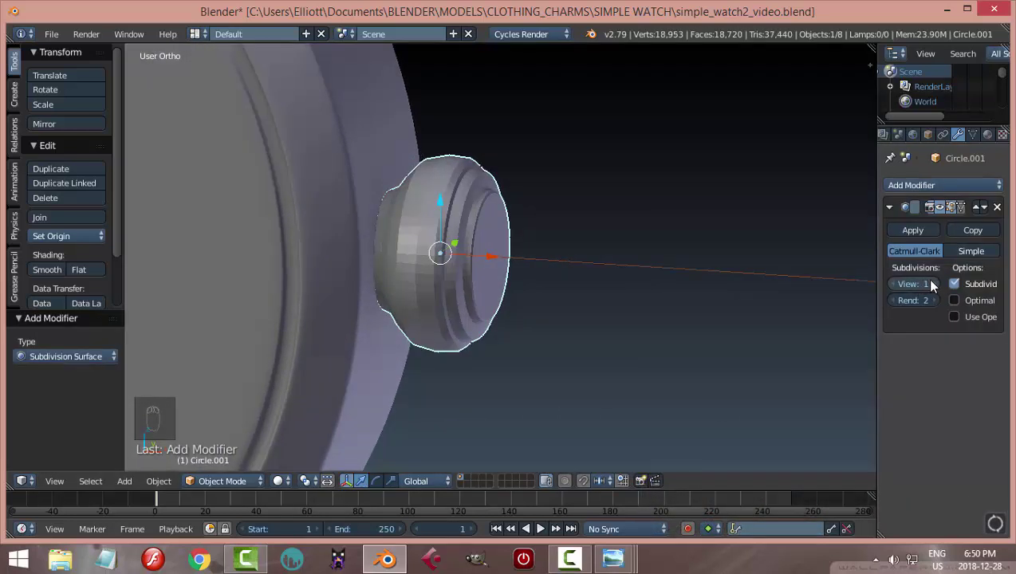
{"action": "left_click", "coordinate": [931, 284]}
{"action": "left_click", "coordinate": [39, 270]}
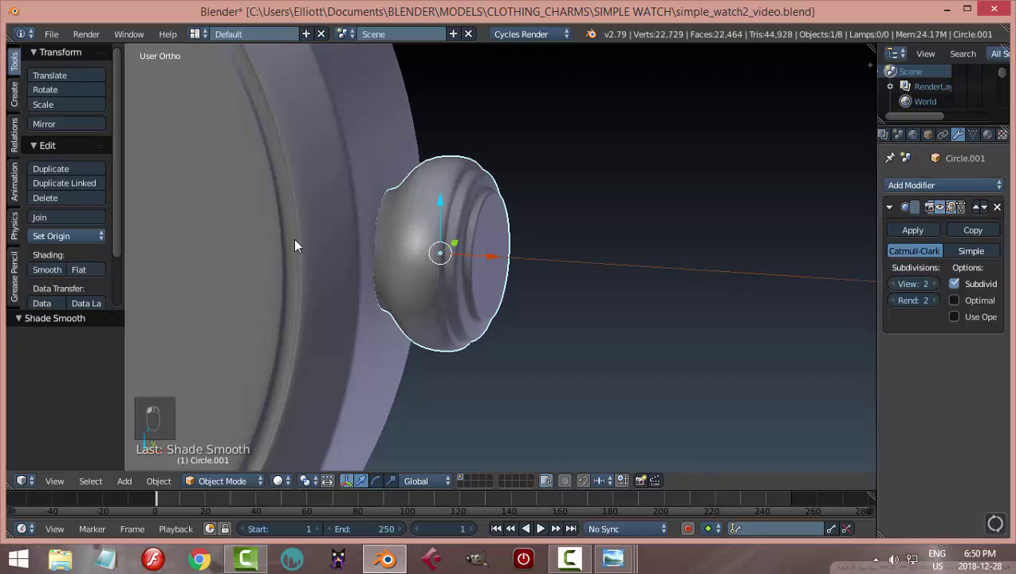
Add a supporting loop cut on the crown's widest band, slid close to its case-side edge
{"action": "middle_click_drag", "start_coordinate": [293, 238], "coordinate": [595, 185]}
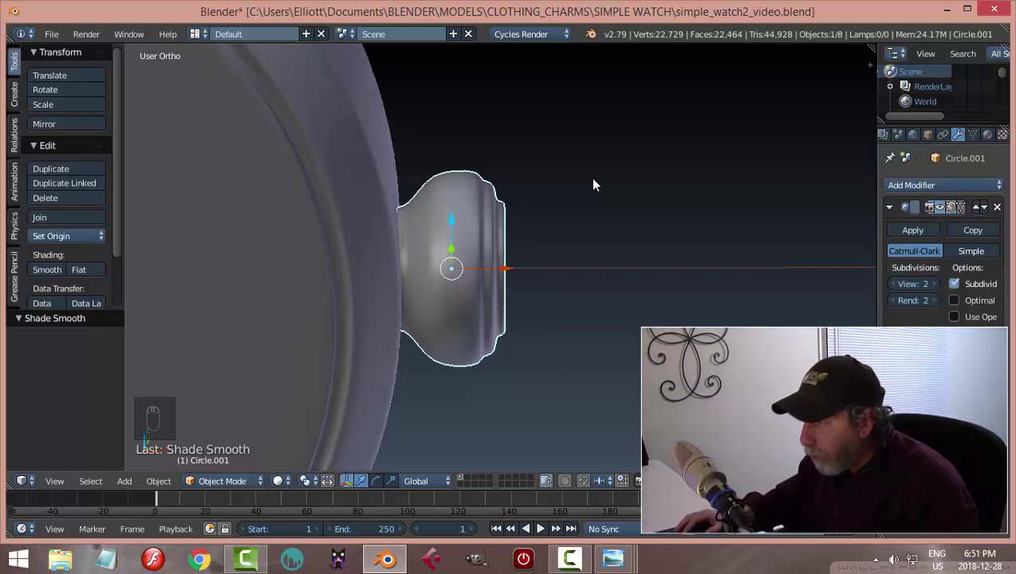
{"action": "key", "text": "Tab"}
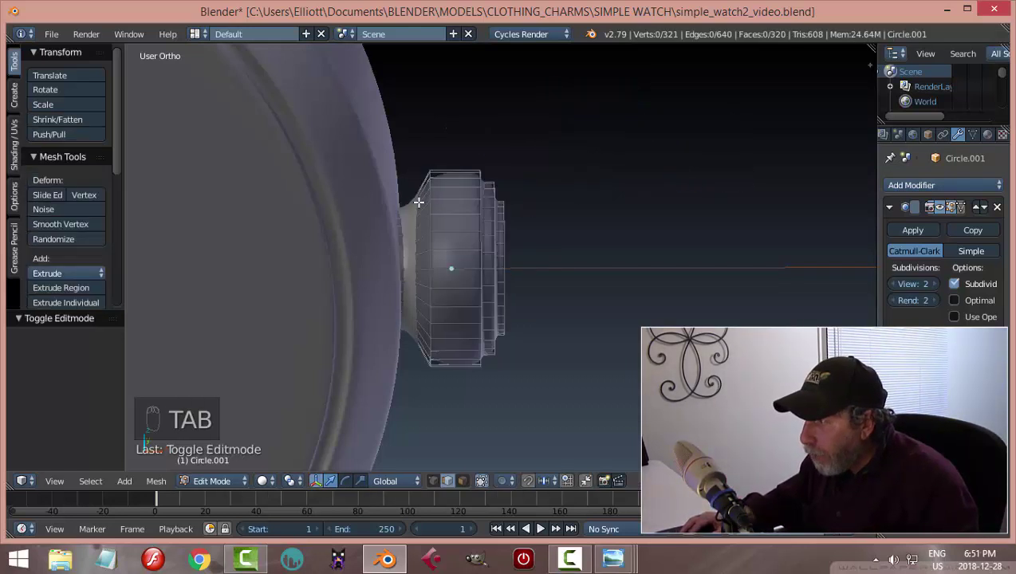
{"action": "scroll", "coordinate": [432, 256], "scroll_direction": "up", "scroll_amount": 2}
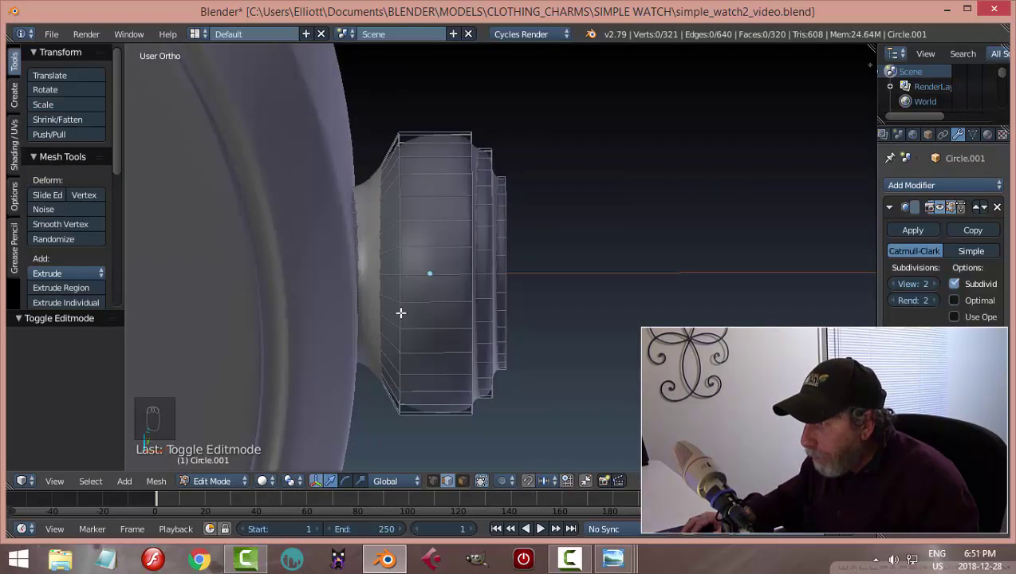
{"action": "key", "text": "ctrl+r"}
{"action": "left_click", "coordinate": [425, 141]}
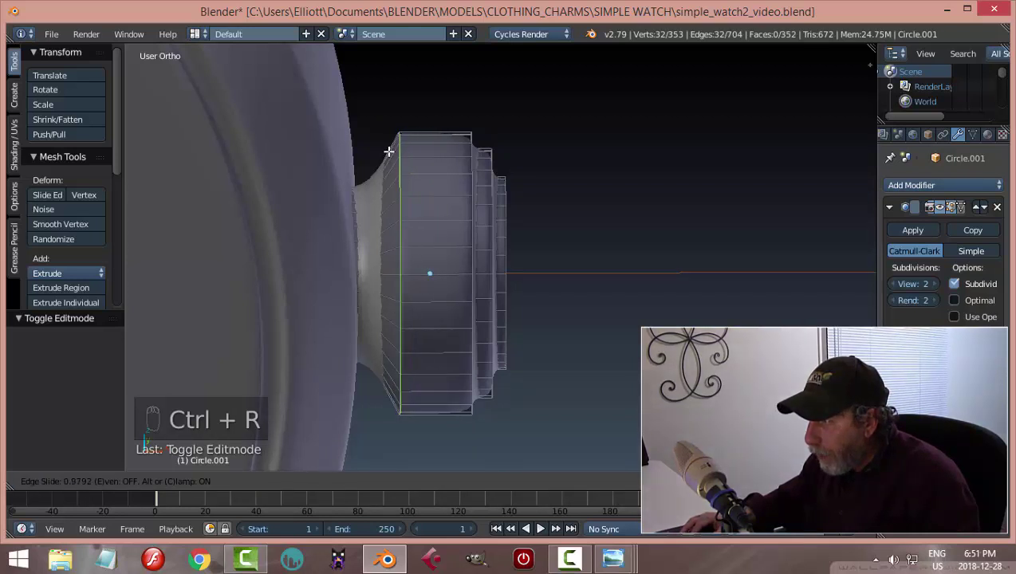
{"action": "left_click", "coordinate": [391, 152]}
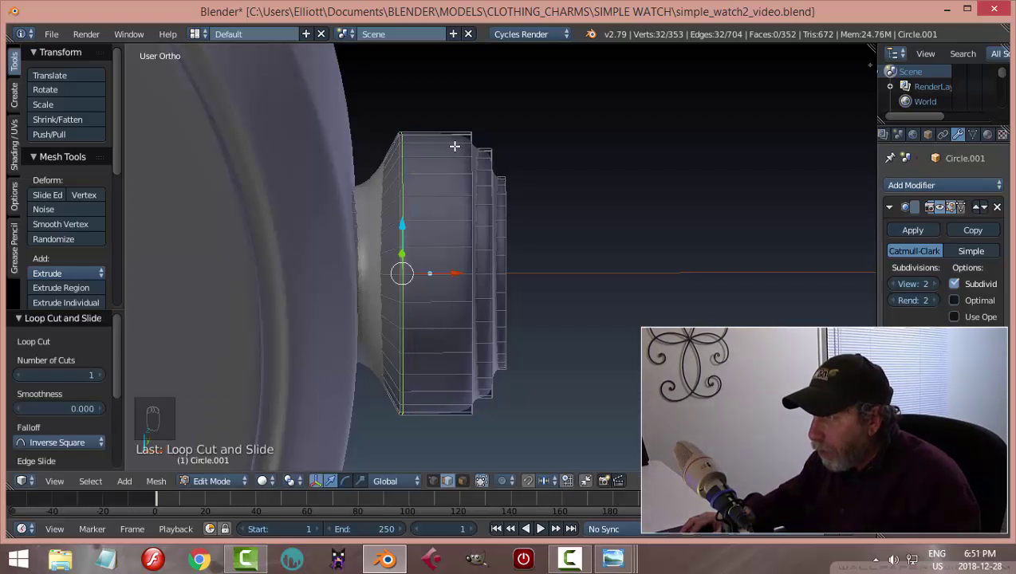
Add a second loop cut on the widest band close to its outer edge, and return to Object Mode
{"action": "key", "text": "ctrl+r"}
{"action": "left_click", "coordinate": [456, 146]}
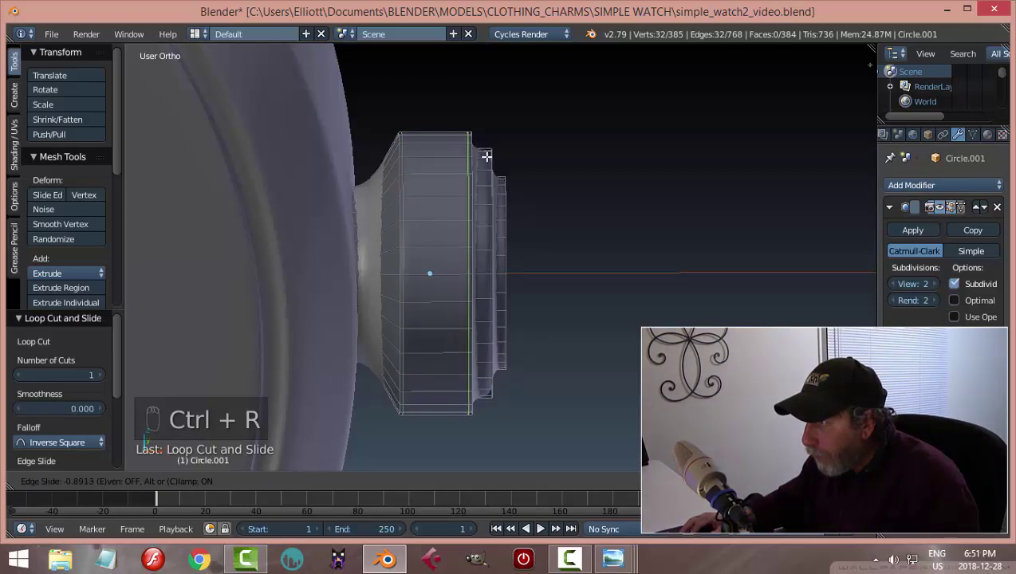
{"action": "left_click", "coordinate": [487, 157]}
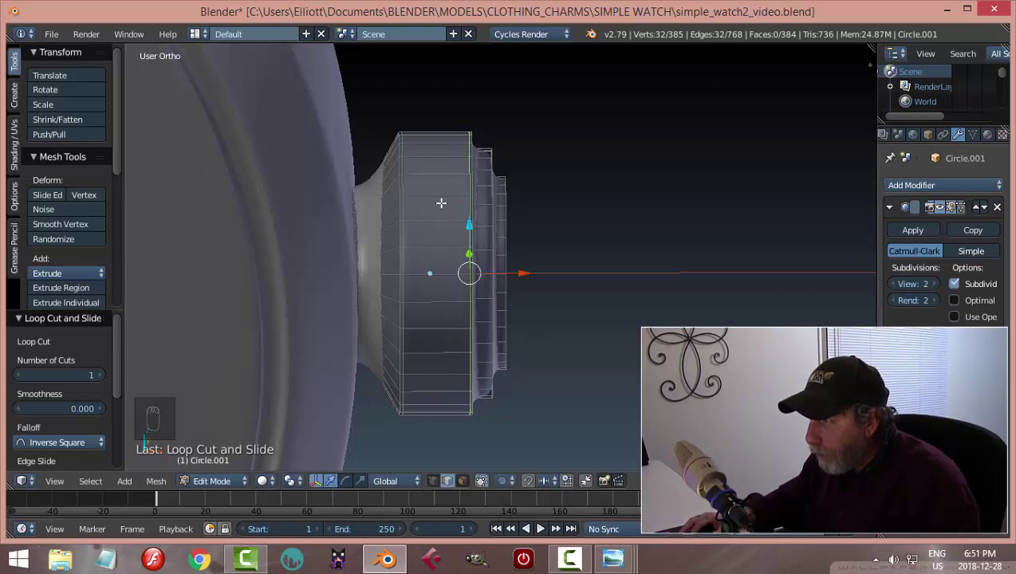
{"action": "key", "text": "a"}
{"action": "key", "text": "Tab"}
{"action": "left_click", "coordinate": [523, 254]}
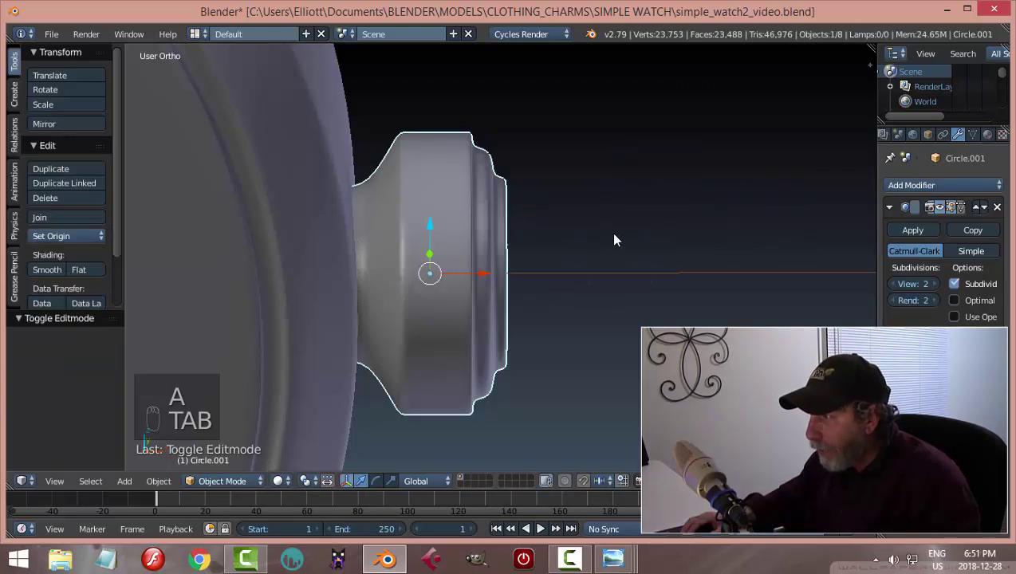
In Edit Mode, add a loop cut on the crown's tapered section, slid close to the narrow neck
{"action": "middle_click_drag", "start_coordinate": [610, 232], "coordinate": [452, 249]}
{"action": "key", "text": "Tab"}
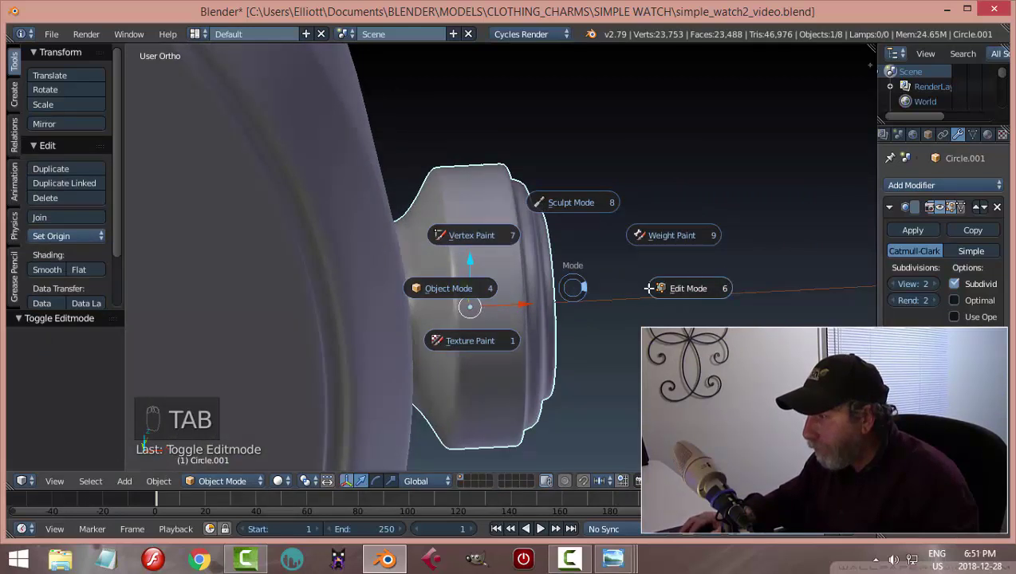
{"action": "left_click", "coordinate": [680, 288]}
{"action": "middle_click_drag", "start_coordinate": [680, 288], "coordinate": [609, 273]}
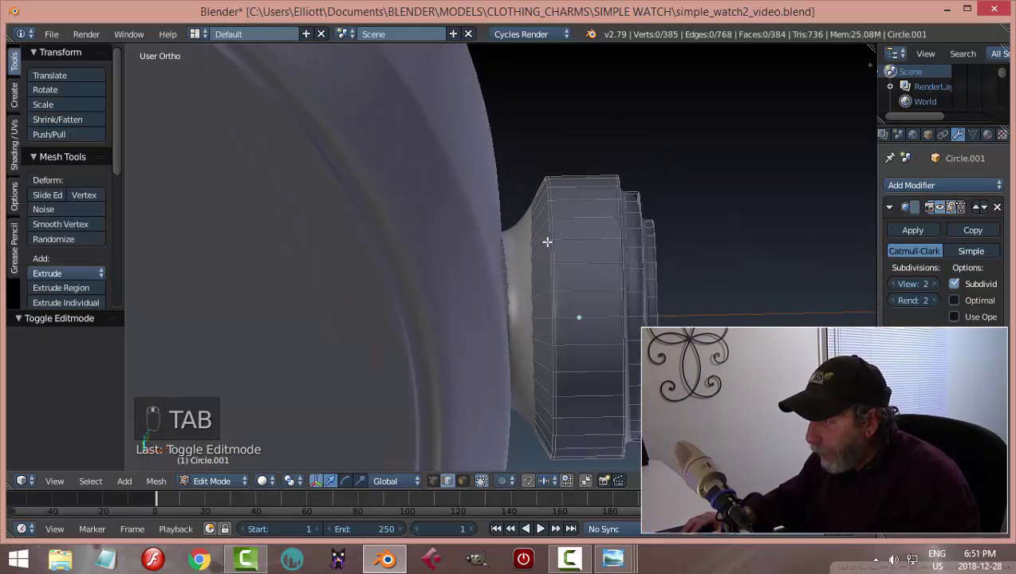
{"action": "key", "text": "ctrl+r"}
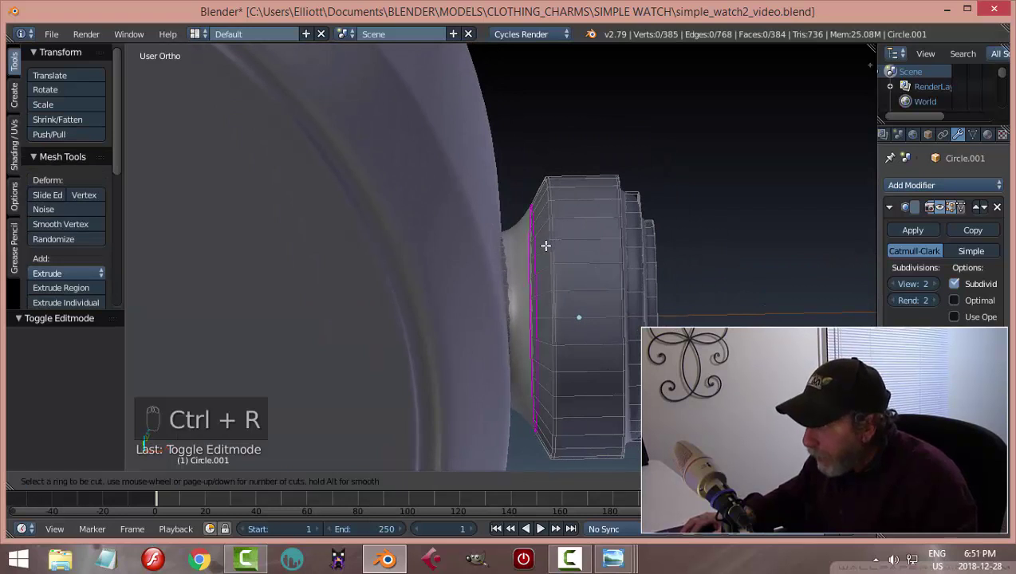
{"action": "left_click", "coordinate": [544, 246]}
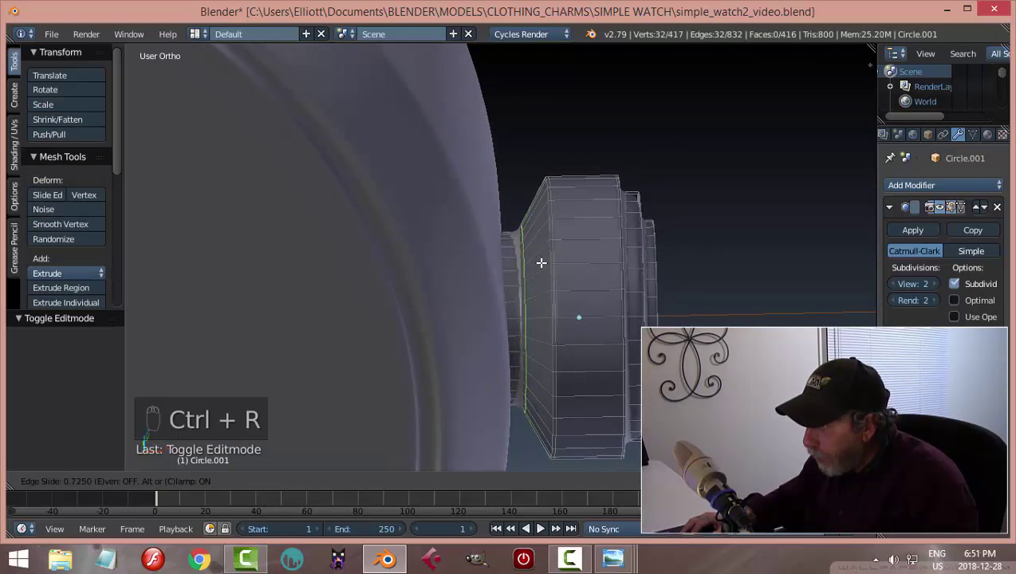
{"action": "left_click", "coordinate": [541, 265]}
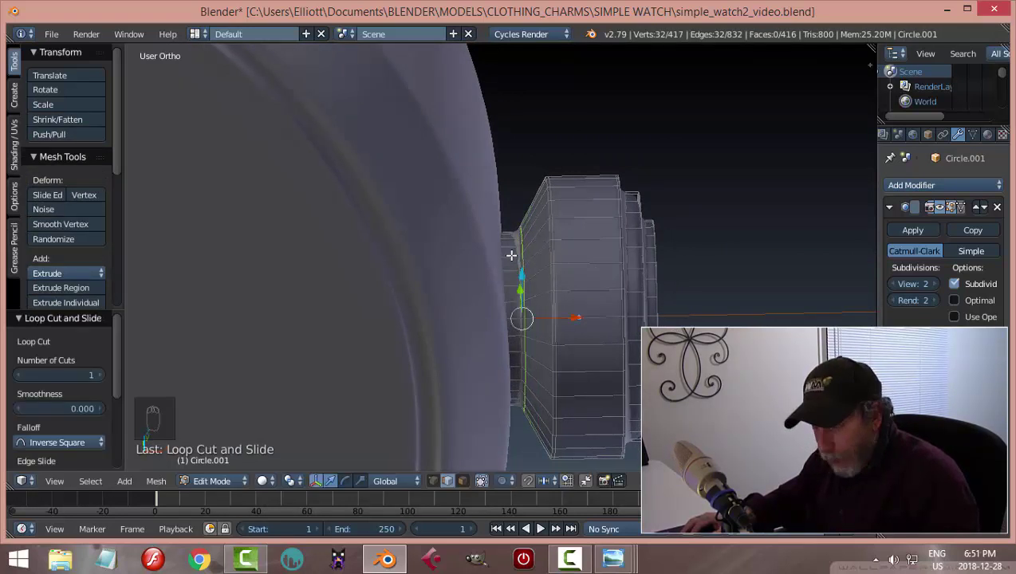
Add a loop cut on the neck close to where it meets the tapered section, and leave Edit Mode
{"action": "key", "text": "ctrl+r"}
{"action": "left_click", "coordinate": [512, 254]}
{"action": "left_click", "coordinate": [527, 255]}
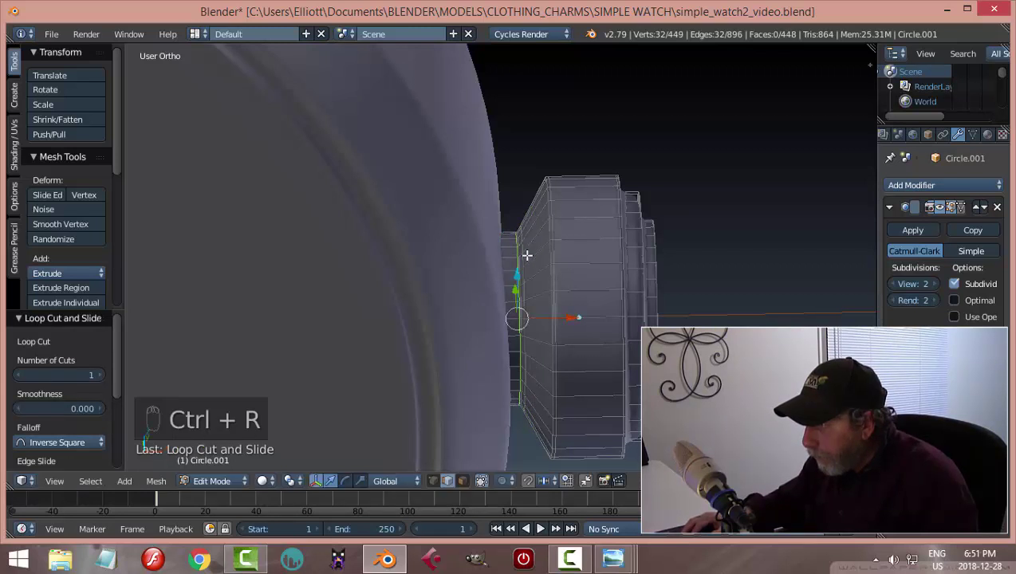
{"action": "key", "text": "Tab"}
Add another loop cut on the tapered section, slid close to the widest band, and deselect it
{"action": "mouse_move", "coordinate": [587, 258]}
{"action": "middle_mouse_down"}
{"action": "mouse_move", "coordinate": [611, 255]}
{"action": "mouse_move", "coordinate": [600, 295]}
{"action": "mouse_move", "coordinate": [614, 259]}
{"action": "mouse_move", "coordinate": [563, 284]}
{"action": "mouse_move", "coordinate": [575, 273]}
{"action": "middle_mouse_up"}
{"action": "key", "text": "Tab"}
{"action": "key", "text": "ctrl+r"}
{"action": "left_click", "coordinate": [581, 253]}
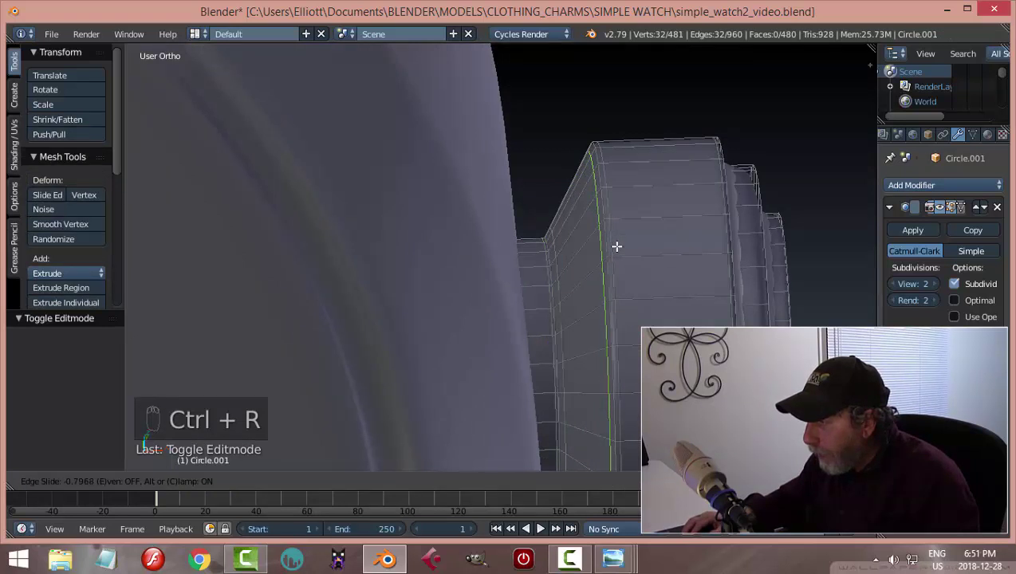
{"action": "left_click", "coordinate": [617, 246]}
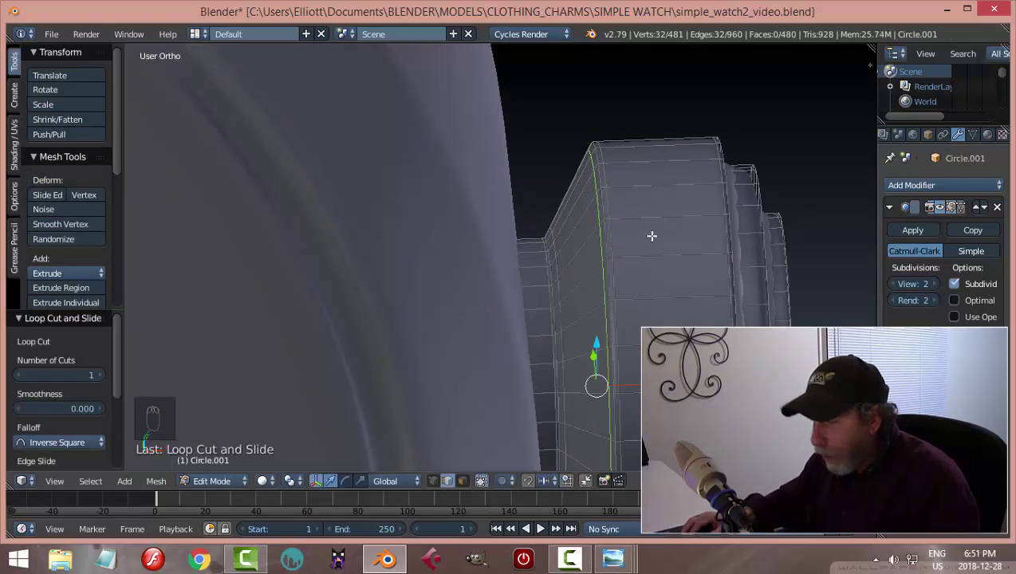
{"action": "key", "text": "a"}
Add a loop cut around the side of the crown's middle tier, slid close to its base, and return to Object Mode
{"action": "middle_click_drag", "start_coordinate": [706, 247], "coordinate": [563, 230]}
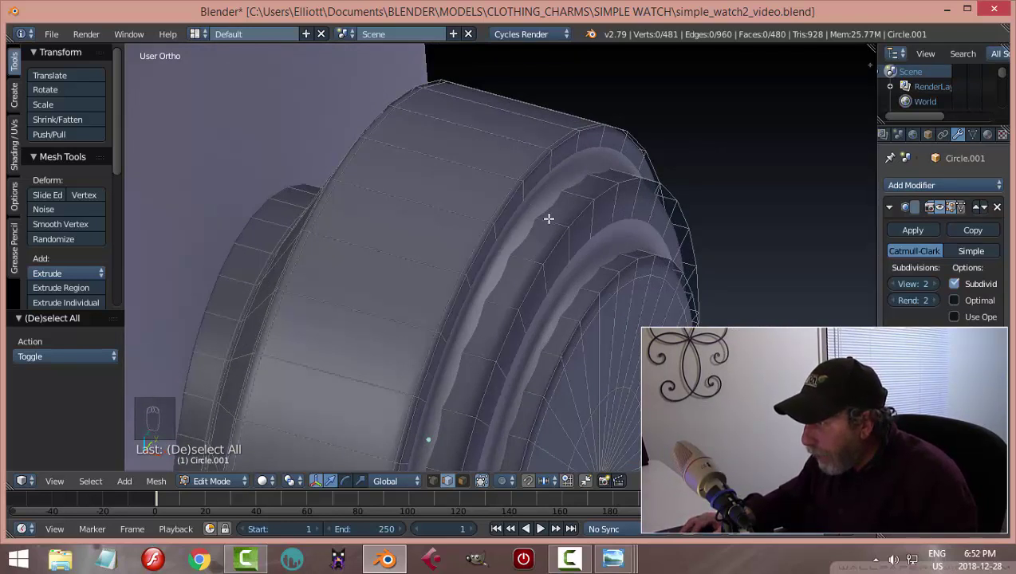
{"action": "key", "text": "ctrl+r"}
{"action": "left_click", "coordinate": [549, 219]}
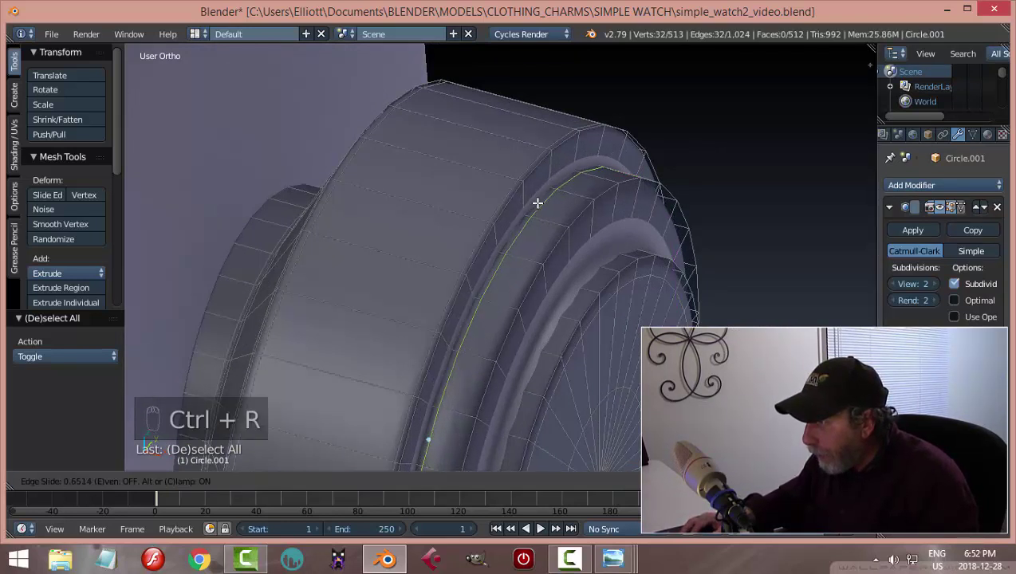
{"action": "left_click", "coordinate": [552, 204]}
{"action": "key", "text": "Tab"}
{"action": "left_click", "coordinate": [566, 218]}
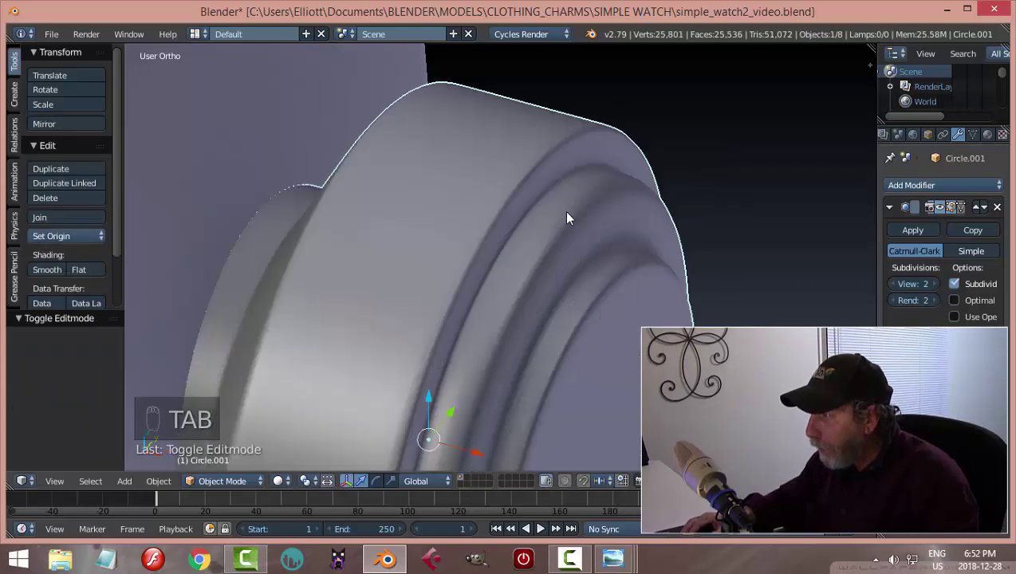
In Edit Mode, add a loop cut on the flat shoulder beside the widest band, slid close to the middle tier's base
{"action": "middle_click_drag", "start_coordinate": [567, 218], "coordinate": [431, 205]}
{"action": "middle_click_drag", "start_coordinate": [292, 167], "coordinate": [547, 234]}
{"action": "key", "text": "Tab"}
{"action": "left_click", "coordinate": [604, 241]}
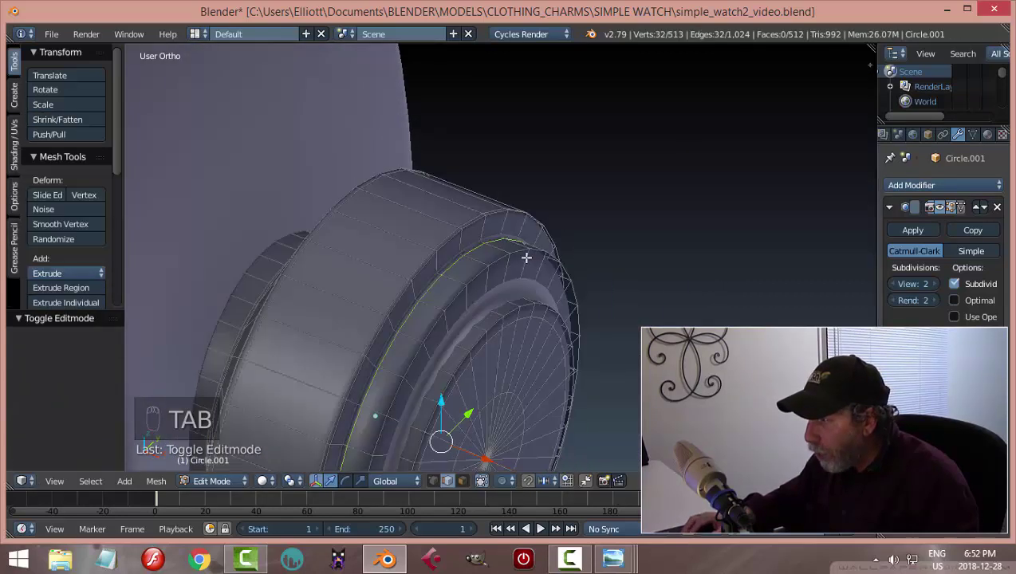
{"action": "scroll", "coordinate": [526, 256], "scroll_direction": "up", "scroll_amount": 4}
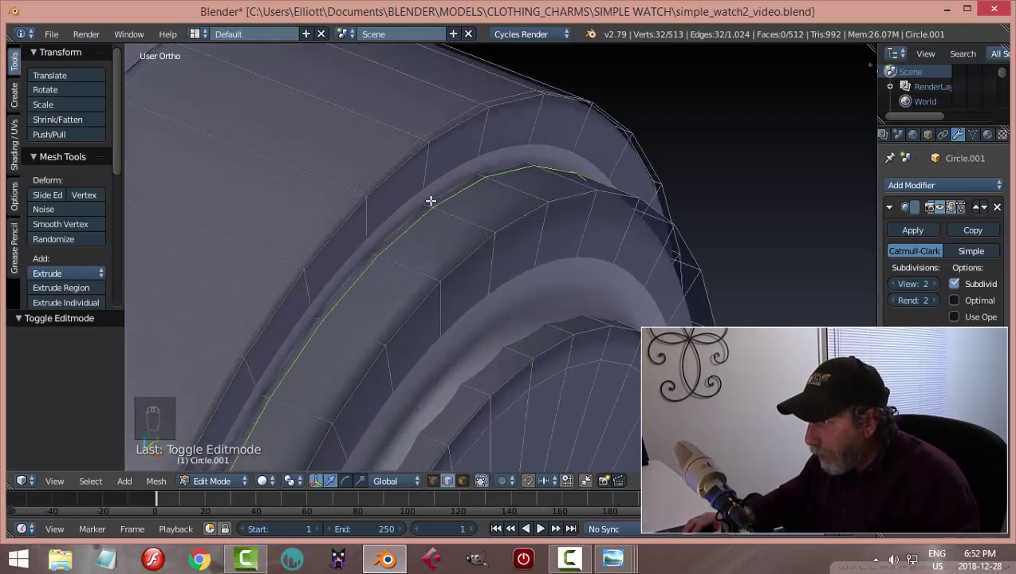
{"action": "key", "text": "ctrl+r"}
{"action": "left_click", "coordinate": [427, 169]}
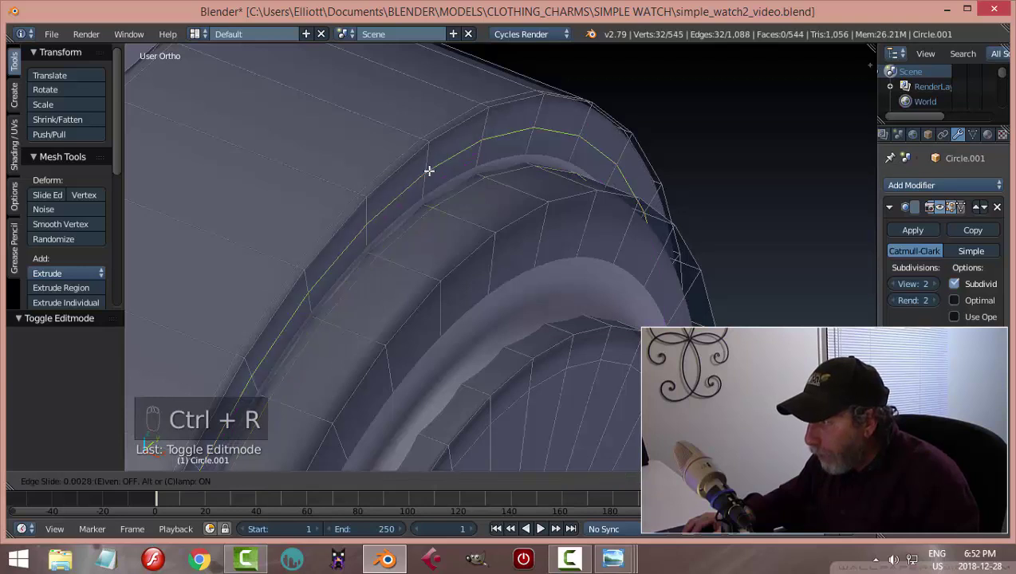
{"action": "left_click", "coordinate": [432, 191]}
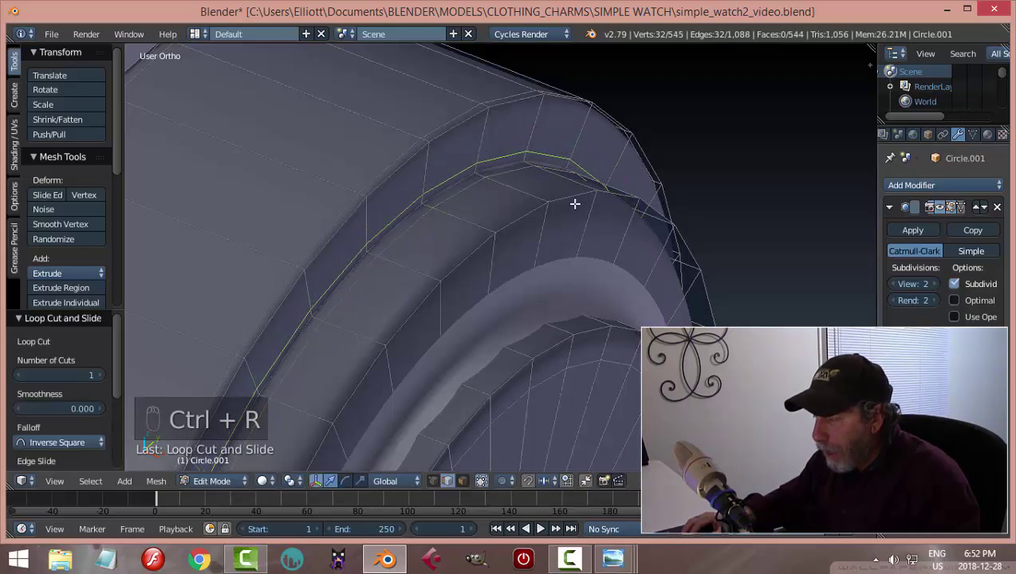
Add a loop cut around the side of the crown's middle tier, slid close to its outer rim
{"action": "key", "text": "Tab"}
{"action": "left_click", "coordinate": [435, 200]}
{"action": "middle_click_drag", "start_coordinate": [523, 231], "coordinate": [477, 184]}
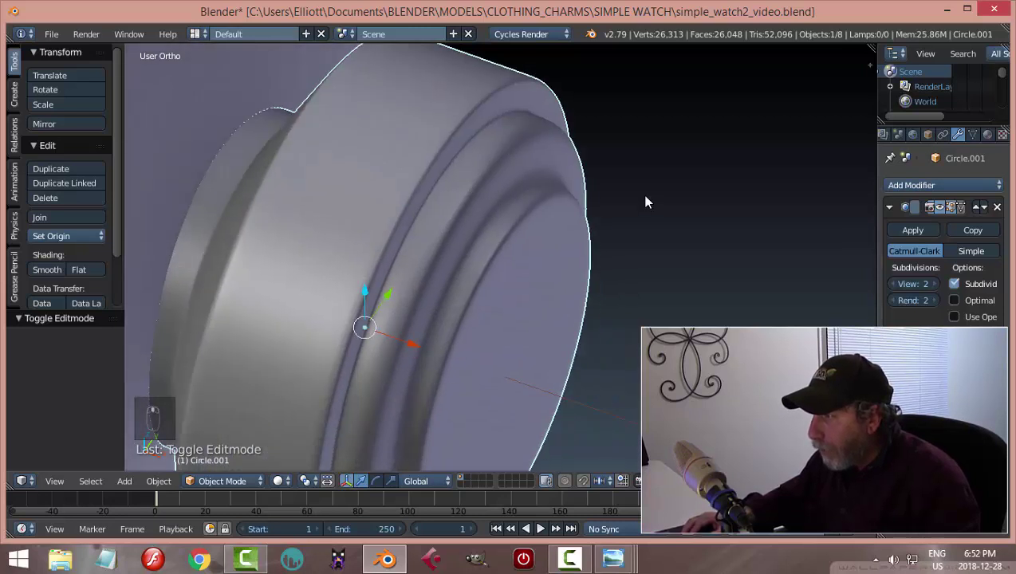
{"action": "key", "text": "Tab"}
{"action": "left_click", "coordinate": [734, 198]}
{"action": "key", "text": "ctrl+r"}
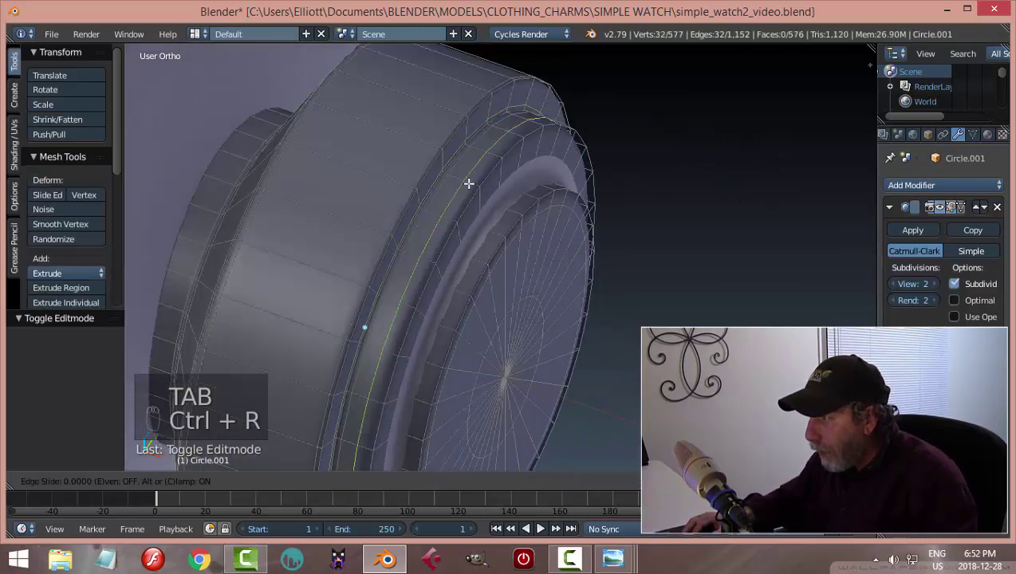
{"action": "left_click", "coordinate": [471, 186]}
{"action": "left_click", "coordinate": [476, 192]}
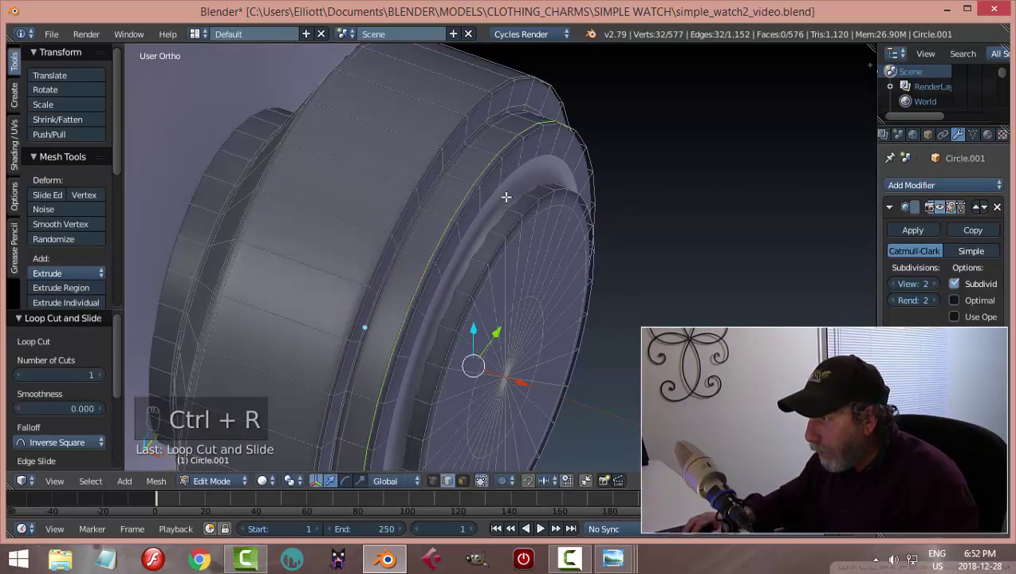
Add a loop cut on the middle tier's flat face, slid close to its outer rim
{"action": "scroll", "coordinate": [504, 206], "scroll_direction": "up", "scroll_amount": 4}
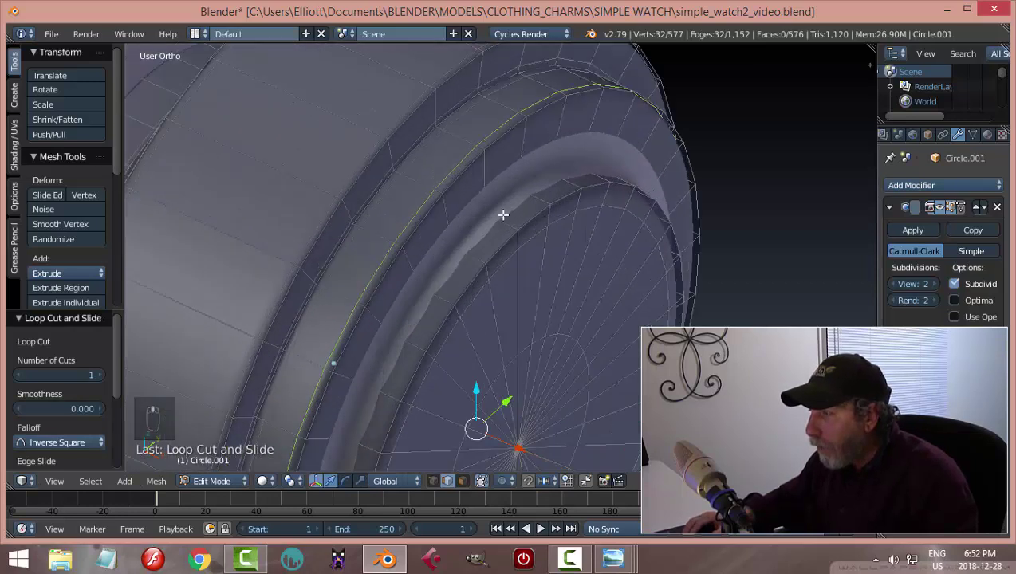
{"action": "key", "text": "ctrl+r"}
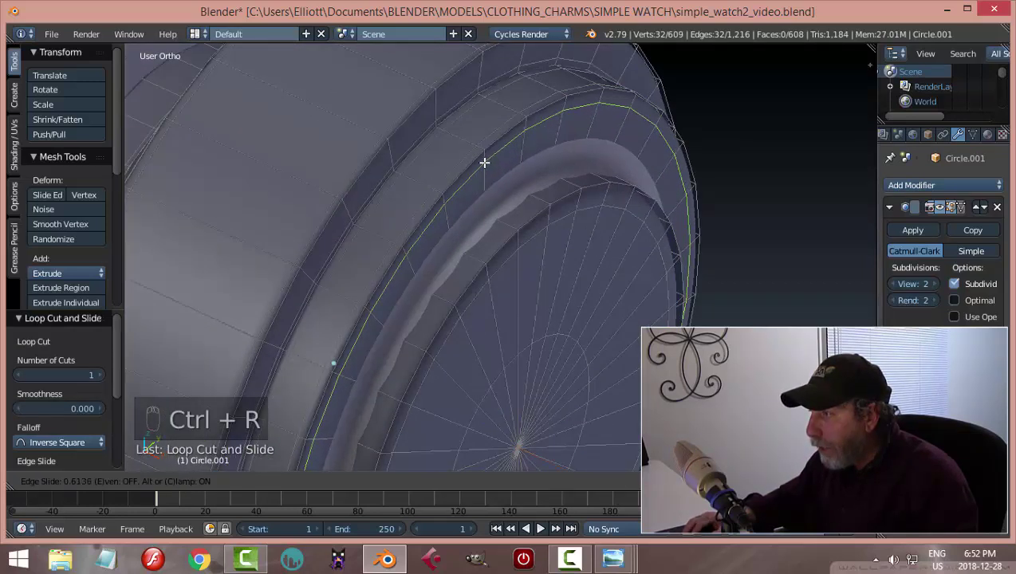
{"action": "left_click", "coordinate": [483, 163]}
{"action": "left_click", "coordinate": [503, 200]}
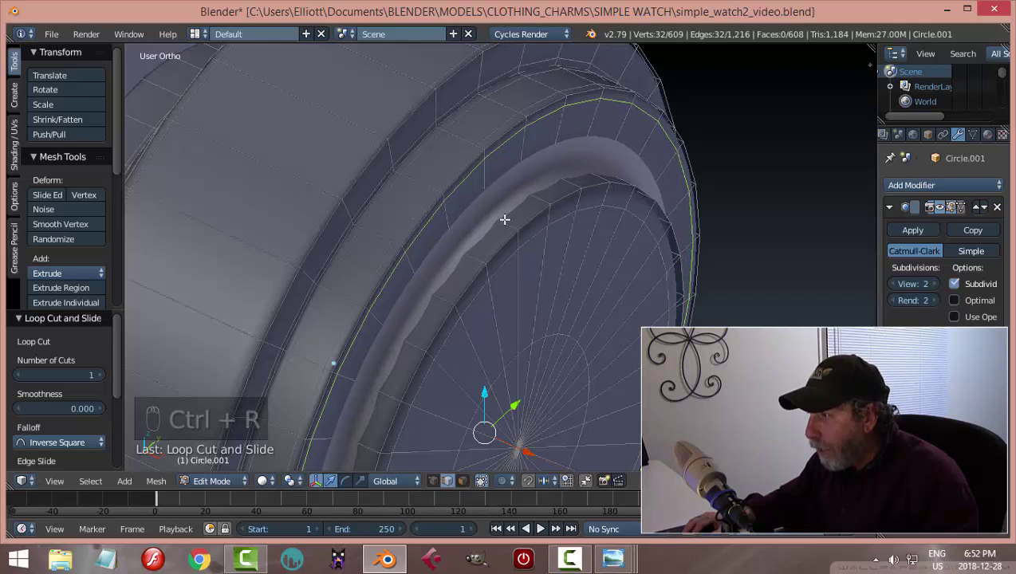
Add a loop cut around the side of the crown's smallest tier, slid close to its base
{"action": "key", "text": "ctrl+r"}
{"action": "left_click", "coordinate": [497, 206]}
{"action": "left_click", "coordinate": [497, 204]}
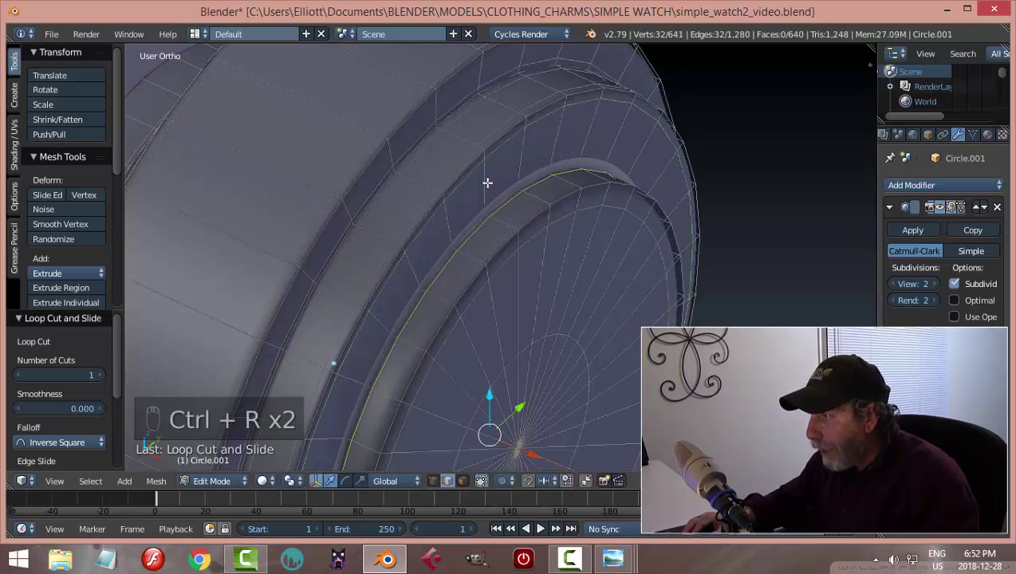
Add a loop cut on the middle tier's flat face close to the smallest tier's base, return to Object Mode and deselect the crown
{"action": "key", "text": "ctrl+r"}
{"action": "left_click", "coordinate": [487, 185]}
{"action": "left_click", "coordinate": [490, 202]}
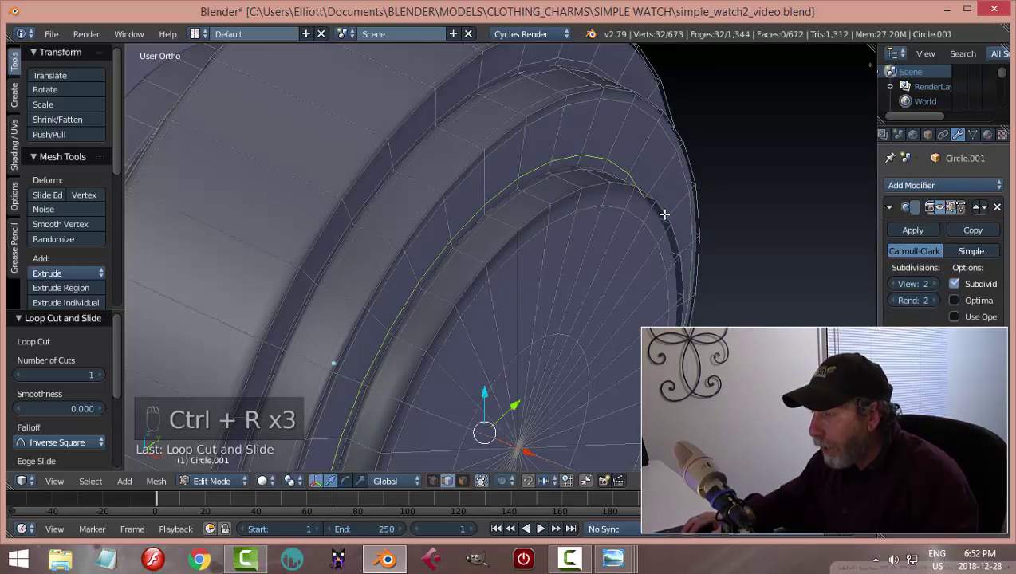
{"action": "key", "text": "Tab"}
{"action": "mouse_move", "coordinate": [618, 220]}
{"action": "middle_mouse_down"}
{"action": "mouse_move", "coordinate": [589, 194]}
{"action": "mouse_move", "coordinate": [624, 223]}
{"action": "middle_mouse_up"}
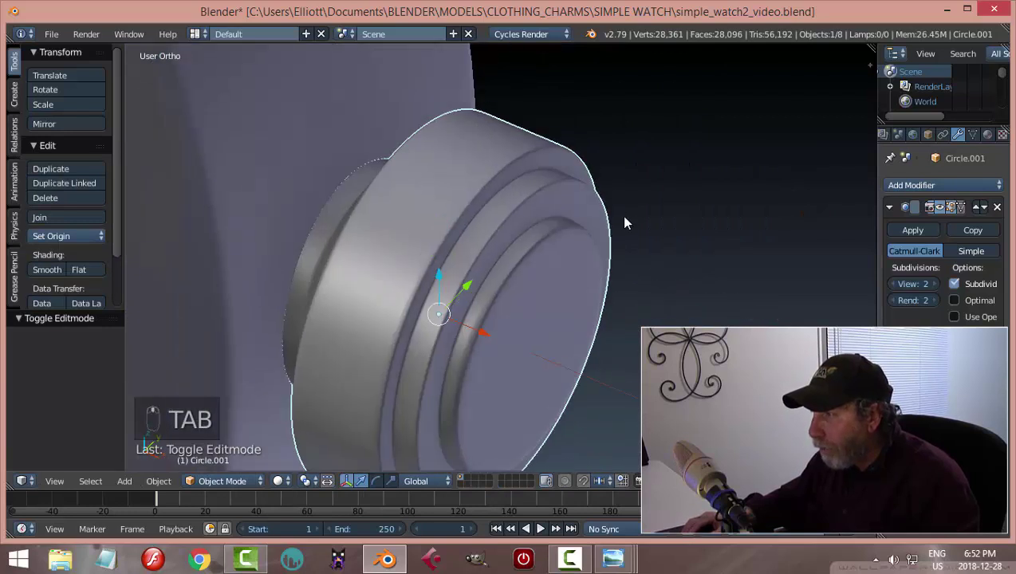
{"action": "scroll", "coordinate": [606, 249], "scroll_direction": "up", "scroll_amount": 2}
{"action": "scroll", "coordinate": [594, 255], "scroll_direction": "down", "scroll_amount": 5}
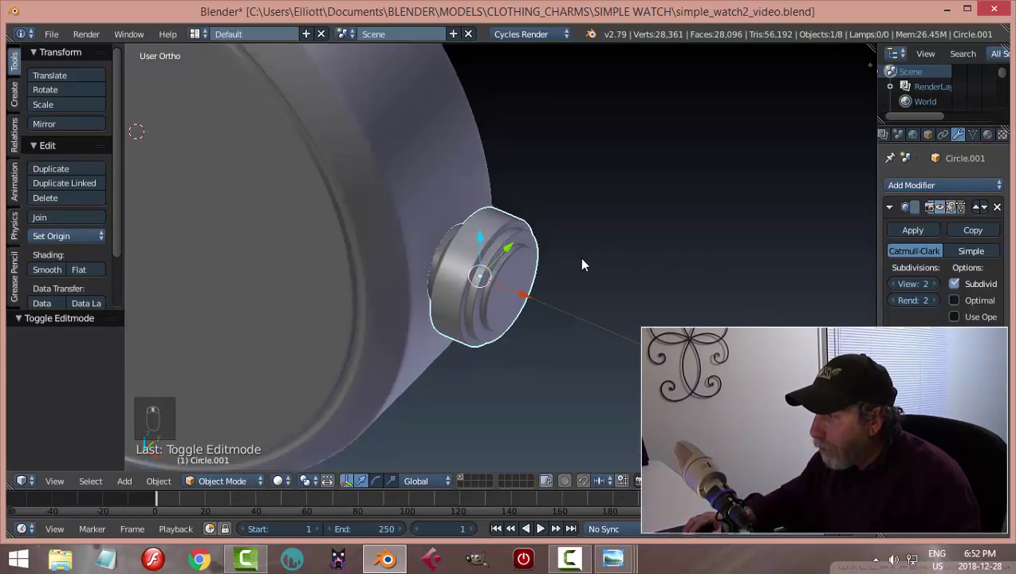
{"action": "key", "text": "a"}
{"action": "middle_click_drag", "start_coordinate": [603, 259], "coordinate": [626, 261]}
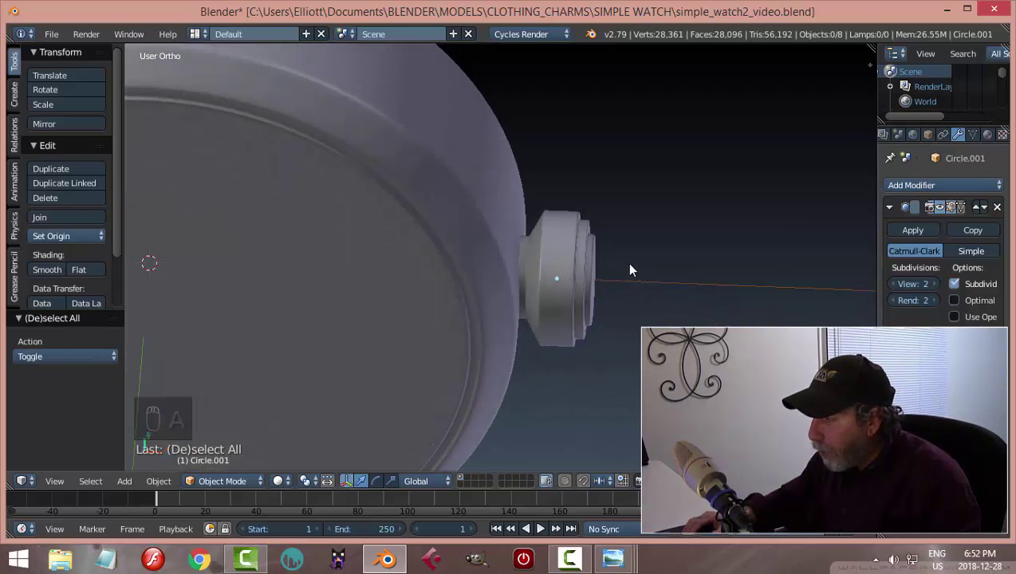
In front view, hide the crown to examine its ridges in the reference drawing, and unhide and deselect it
{"action": "key", "text": "KP_1"}
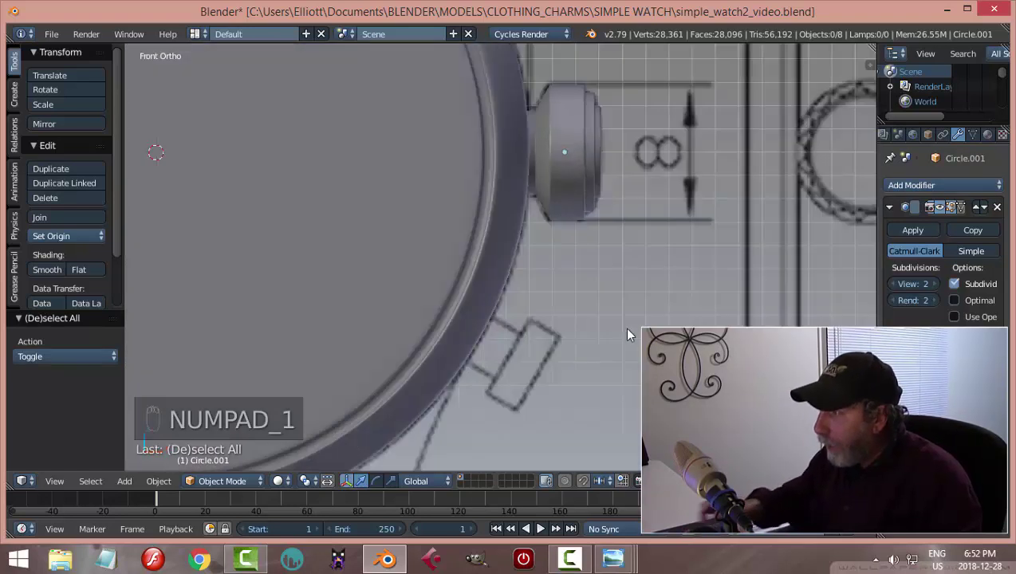
{"action": "right_click", "coordinate": [561, 163]}
{"action": "key", "text": "h"}
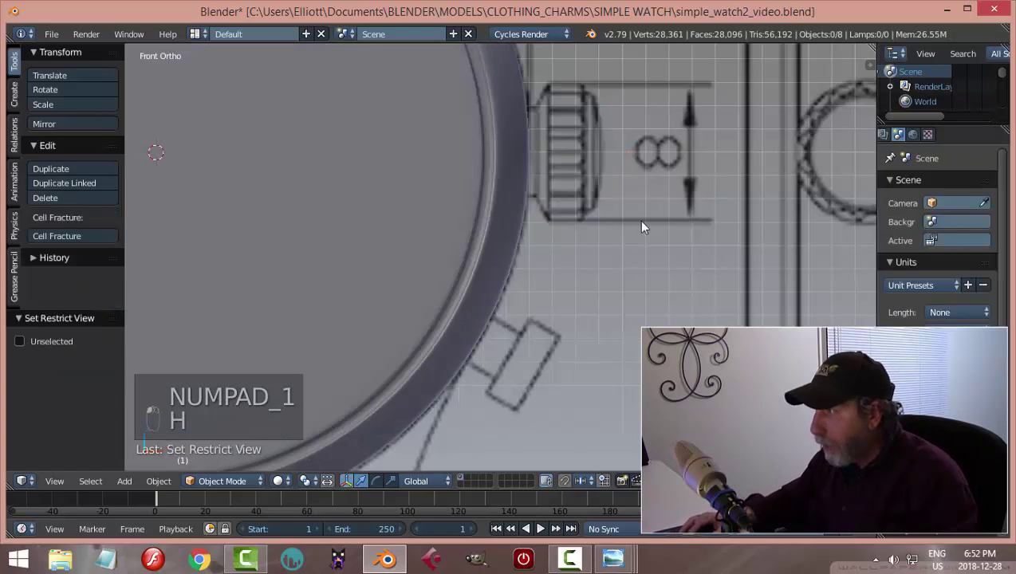
{"action": "scroll", "coordinate": [570, 151], "scroll_direction": "down", "scroll_amount": 7}
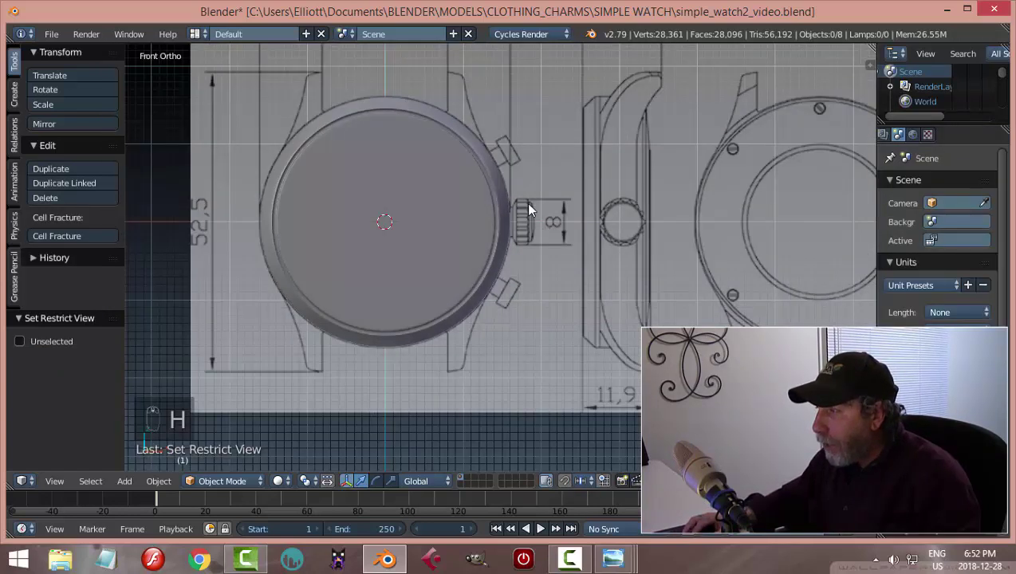
{"action": "scroll", "coordinate": [532, 215], "scroll_direction": "up", "scroll_amount": 3}
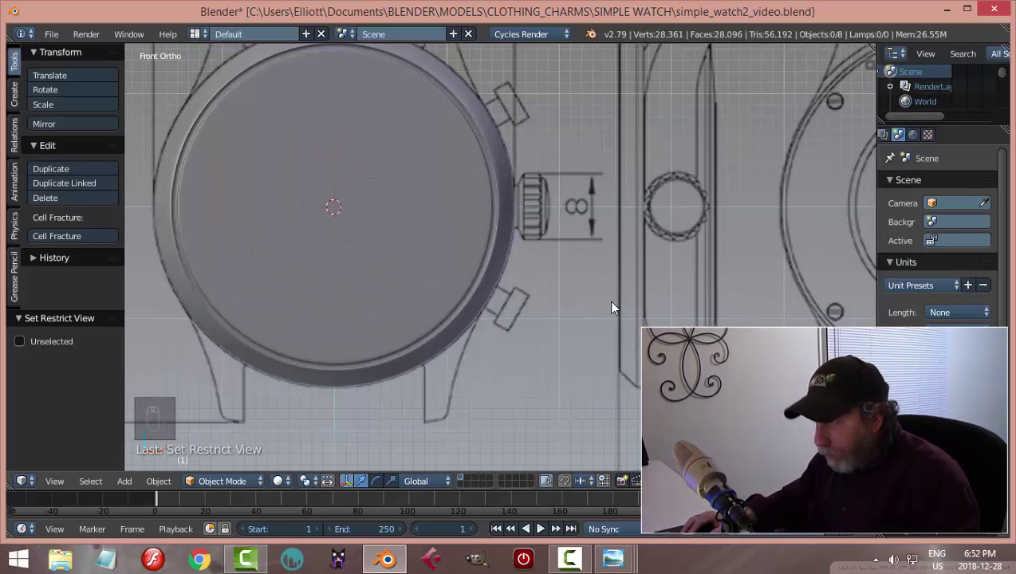
{"action": "key", "text": "alt+h"}
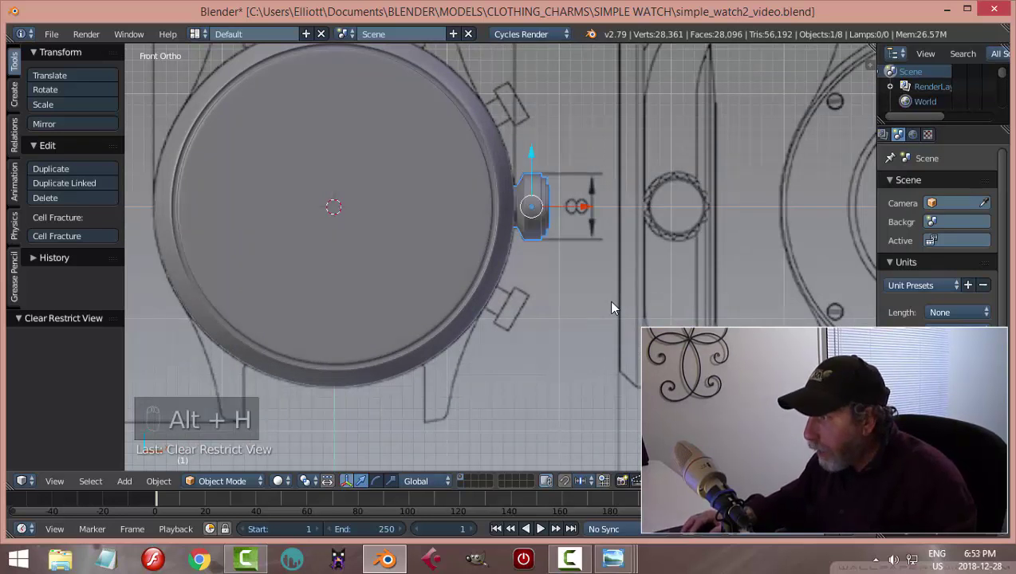
{"action": "scroll", "coordinate": [611, 303], "scroll_direction": "up", "scroll_amount": 3}
{"action": "middle_click_drag", "start_coordinate": [633, 211], "coordinate": [659, 291], "text": "shift"}
{"action": "key", "text": "a"}
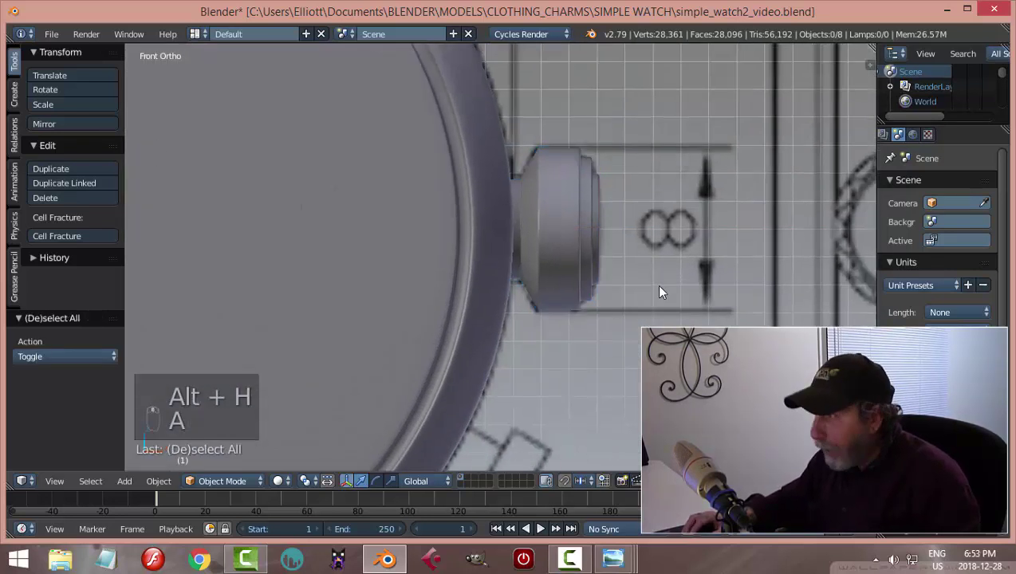
In Edit Mode with face selection, select the loop of faces around the crown's widest band
{"action": "scroll", "coordinate": [656, 284], "scroll_direction": "up", "scroll_amount": 3}
{"action": "right_click", "coordinate": [610, 186]}
{"action": "key", "text": "Tab"}
{"action": "left_click", "coordinate": [806, 221]}
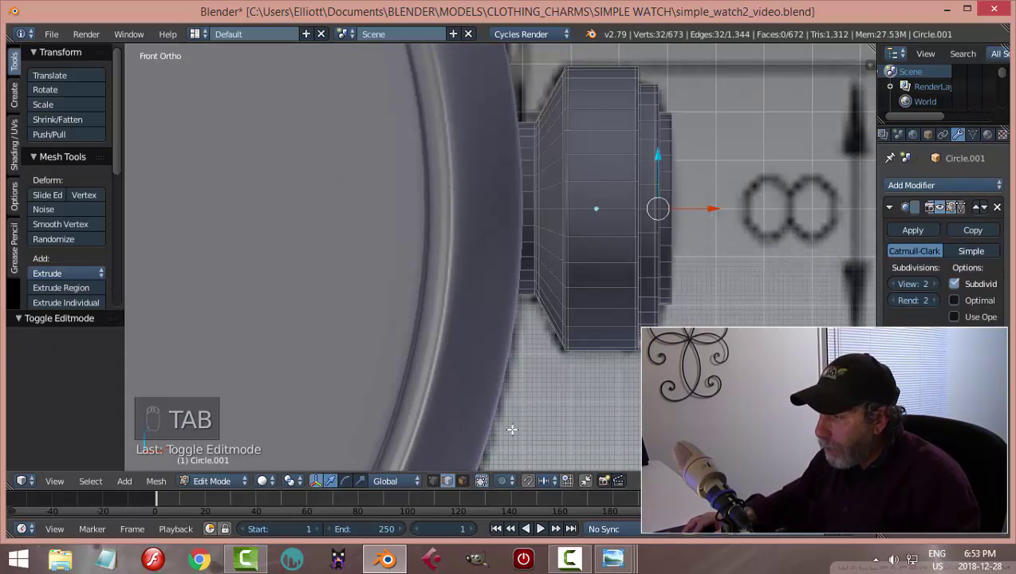
{"action": "left_click", "coordinate": [463, 482]}
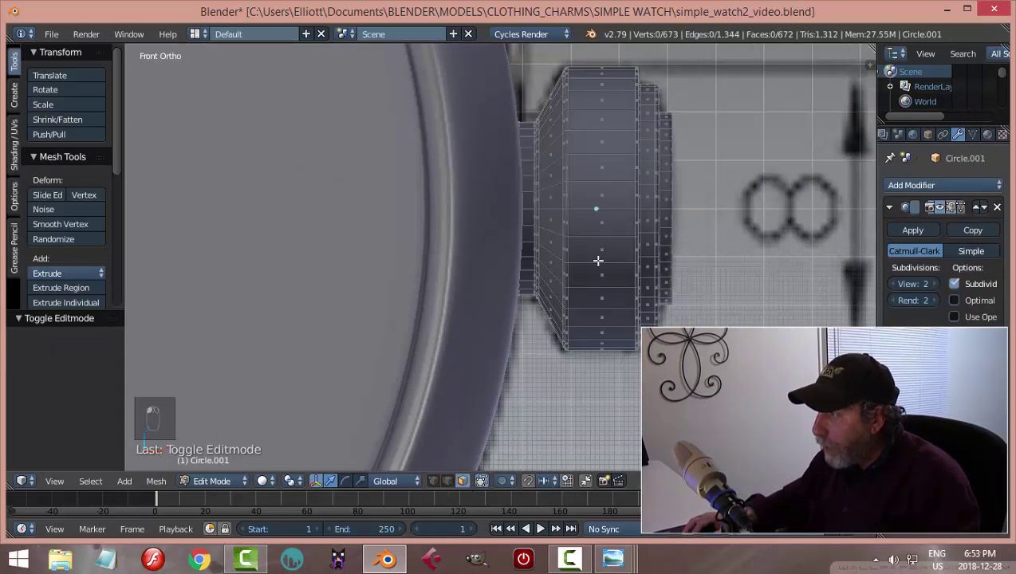
{"action": "right_click", "coordinate": [599, 183], "text": "alt"}
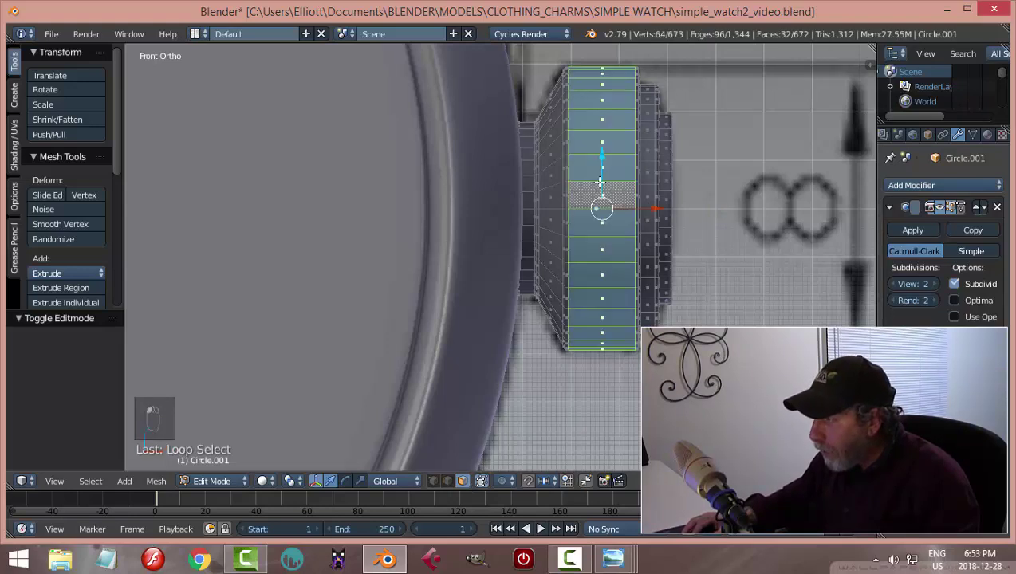
Inset the widest band's faces individually with a thickness of about 0.0031
{"action": "middle_click_drag", "start_coordinate": [719, 256], "coordinate": [707, 282]}
{"action": "scroll", "coordinate": [708, 282], "scroll_direction": "up", "scroll_amount": 3}
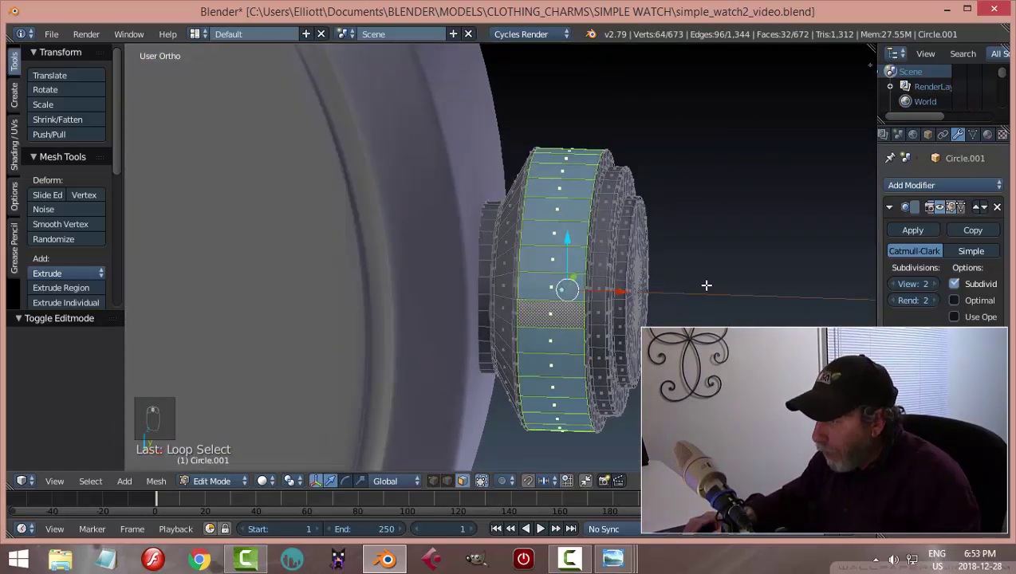
{"action": "scroll", "coordinate": [678, 272], "scroll_direction": "down", "scroll_amount": 1}
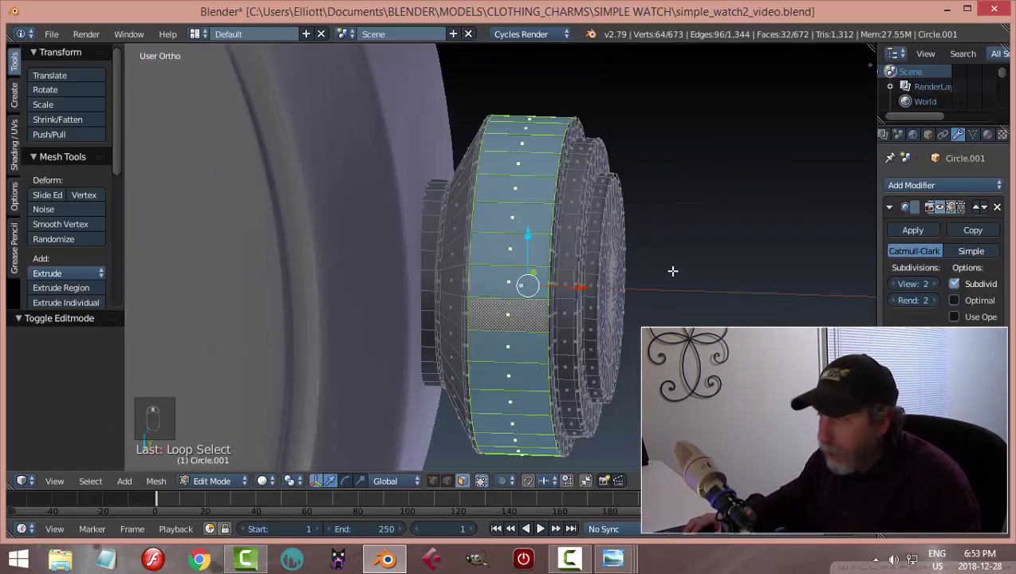
{"action": "middle_click_drag", "start_coordinate": [667, 281], "coordinate": [744, 254]}
{"action": "key", "text": "i"}
{"action": "key", "text": "i"}
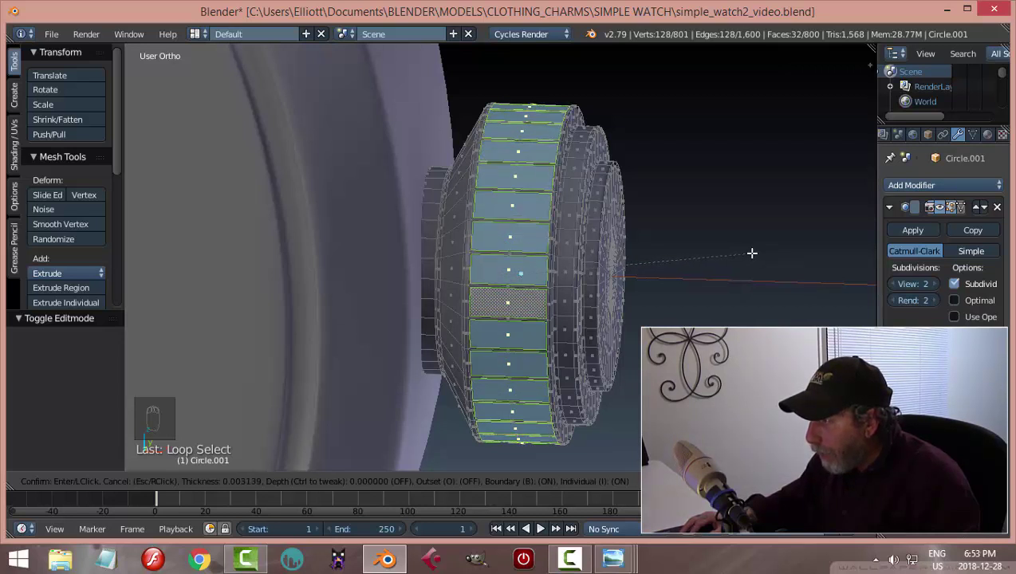
{"action": "left_click", "coordinate": [751, 253]}
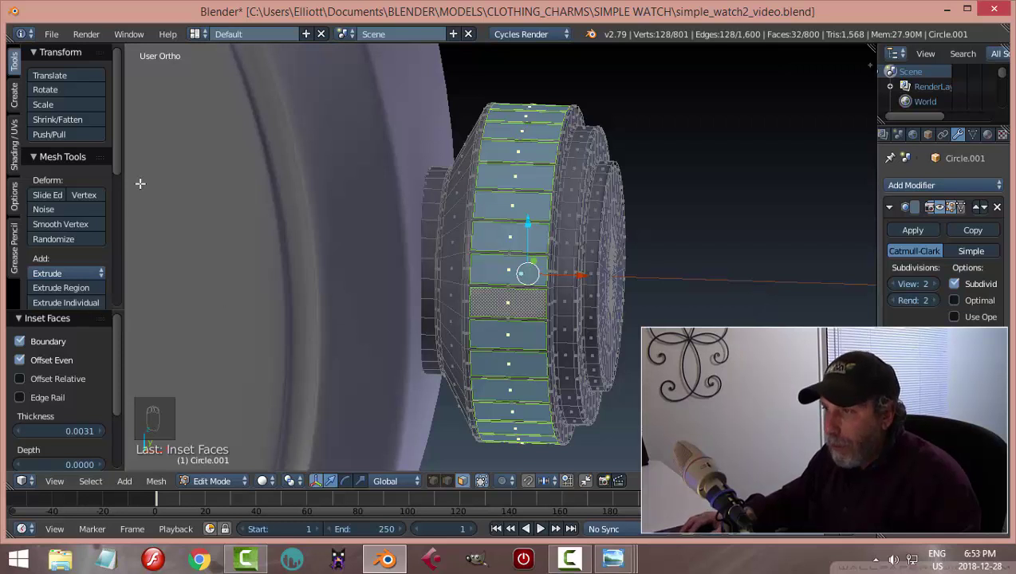
Extrude the inset band faces outward as individual faces with an offset of -0.015
{"action": "left_click_drag", "start_coordinate": [116, 130], "coordinate": [117, 179]}
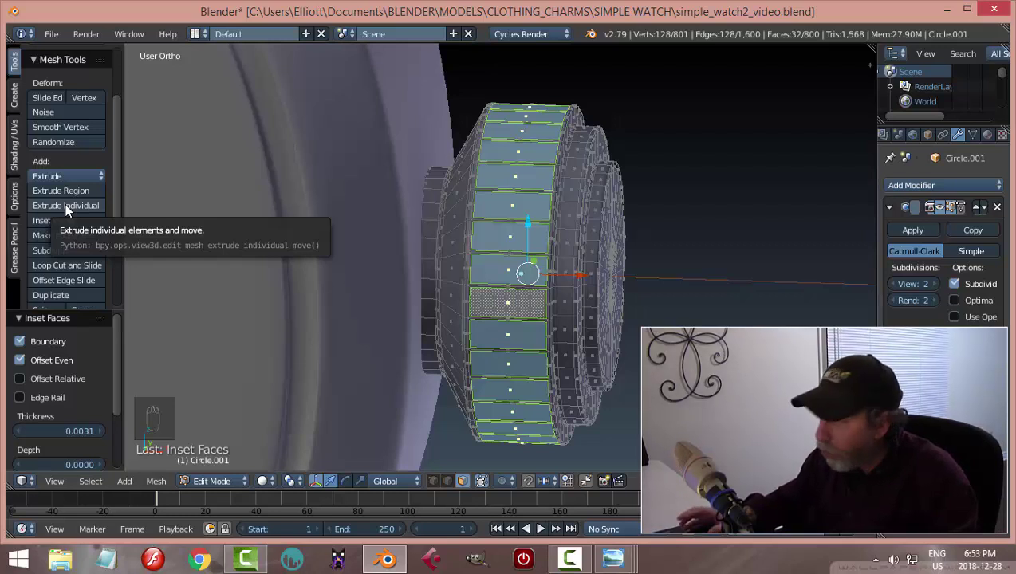
{"action": "middle_click_drag", "start_coordinate": [472, 241], "coordinate": [415, 243]}
{"action": "middle_click_drag", "start_coordinate": [553, 251], "coordinate": [679, 275], "text": "shift"}
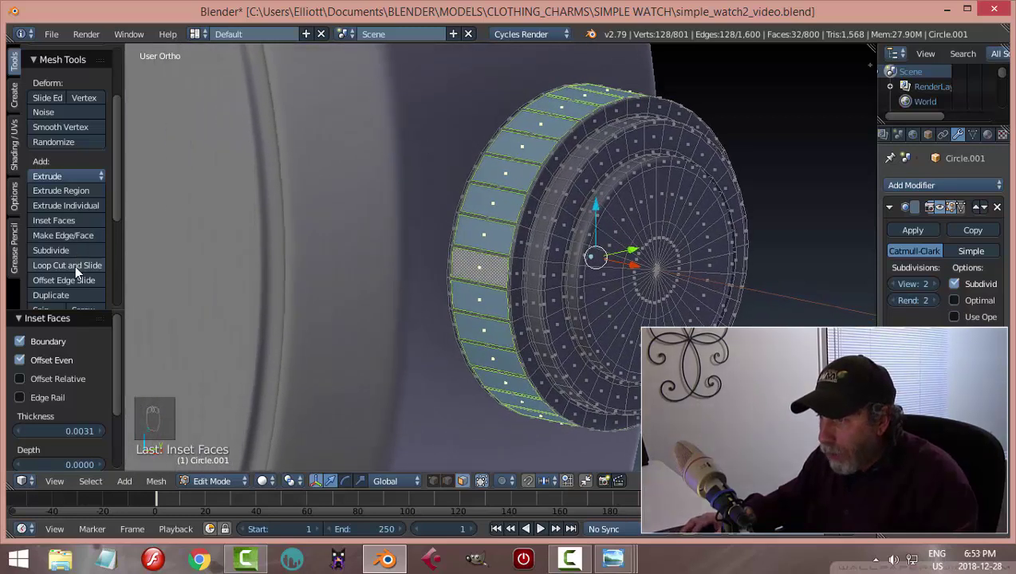
{"action": "left_click", "coordinate": [87, 206]}
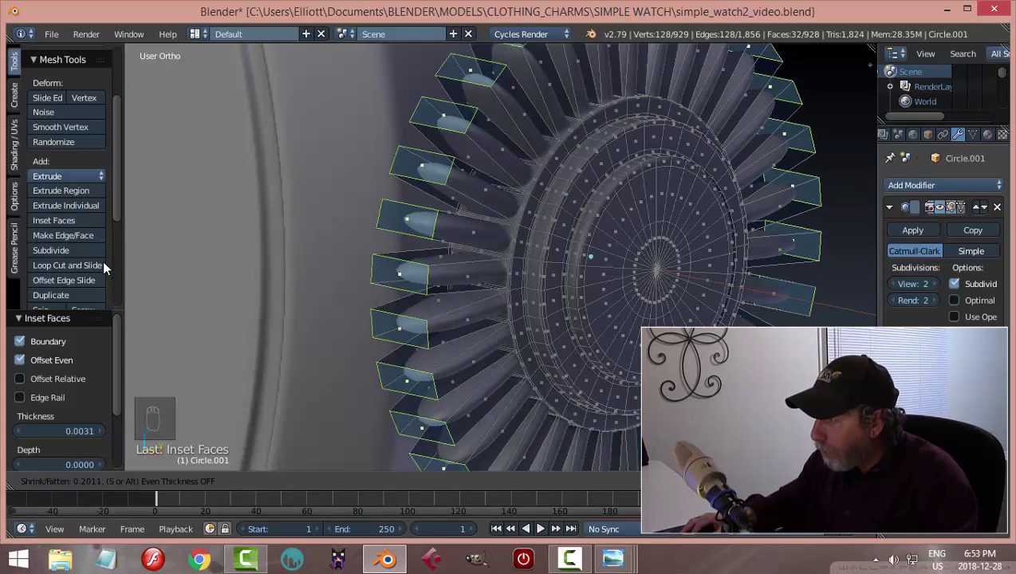
{"action": "left_click", "coordinate": [82, 207]}
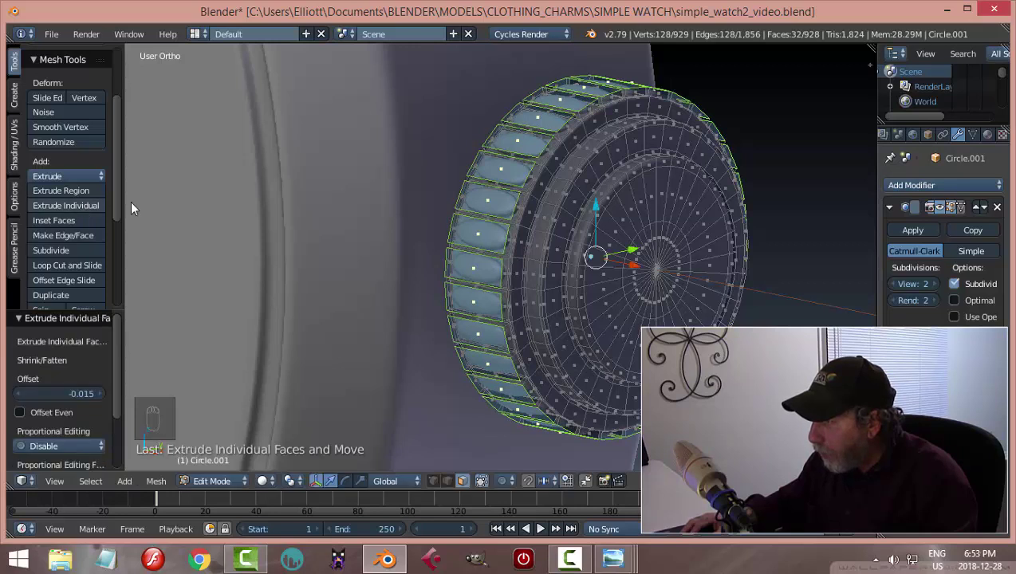
Bevel the edges of the extruded ridge faces by about 0.005 with 2 segments, and deselect everything
{"action": "scroll", "coordinate": [479, 202], "scroll_direction": "up", "scroll_amount": 2}
{"action": "middle_click_drag", "start_coordinate": [479, 201], "coordinate": [450, 198]}
{"action": "key", "text": "ctrl+b"}
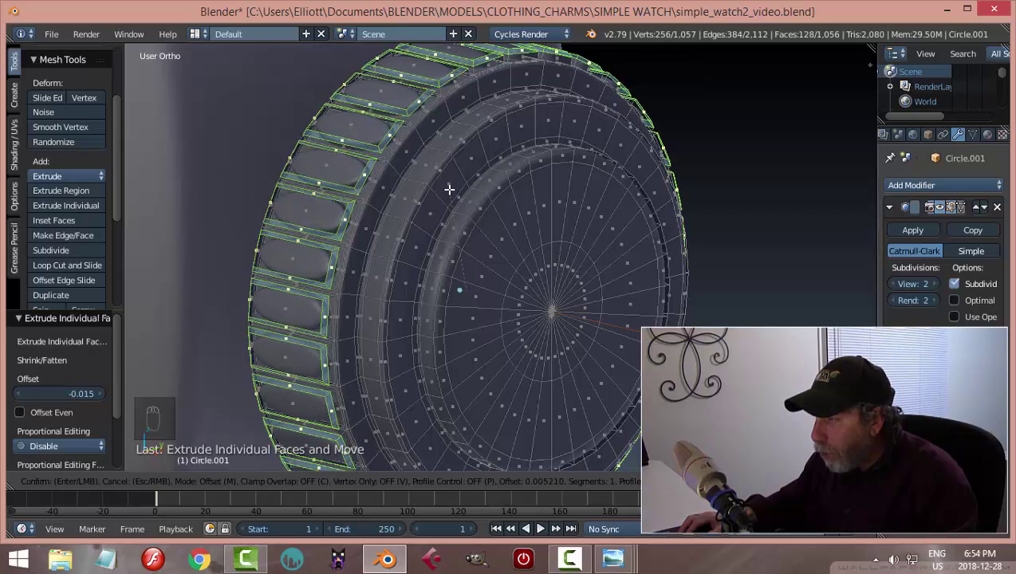
{"action": "scroll", "coordinate": [449, 189], "scroll_direction": "up", "scroll_amount": 1}
{"action": "left_click", "coordinate": [449, 189]}
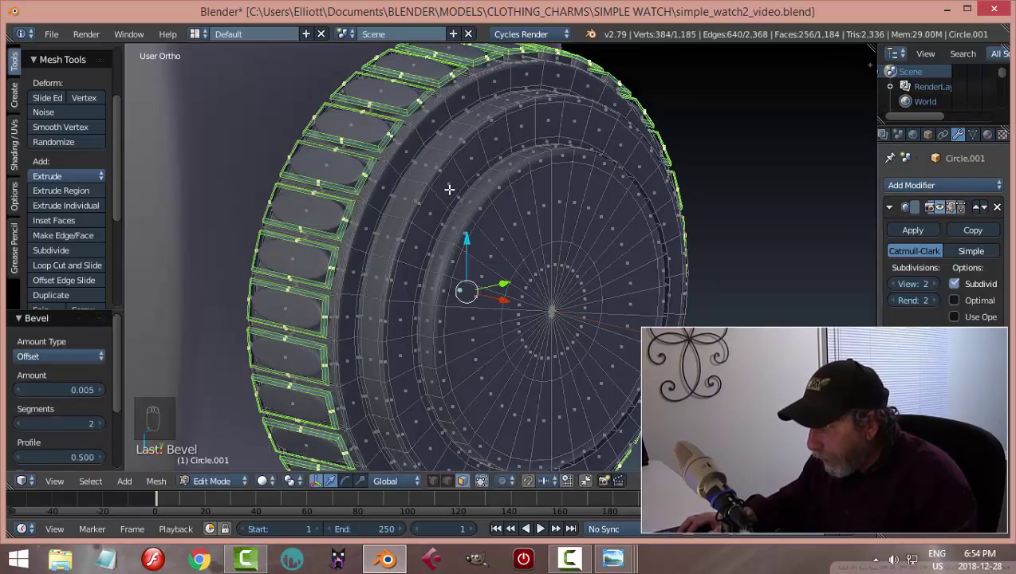
{"action": "key", "text": "a"}
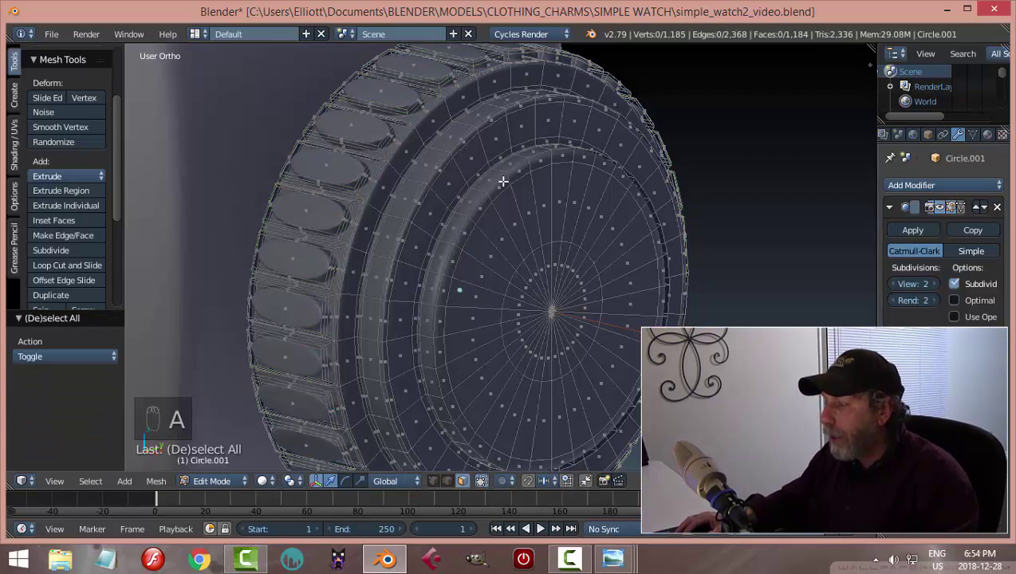
Examine the smoothed ridges around the crown in Object Mode from several angles, and re-enter Edit Mode
{"action": "key", "text": "Tab"}
{"action": "scroll", "coordinate": [475, 200], "scroll_direction": "down", "scroll_amount": 3}
{"action": "scroll", "coordinate": [545, 269], "scroll_direction": "up", "scroll_amount": 2}
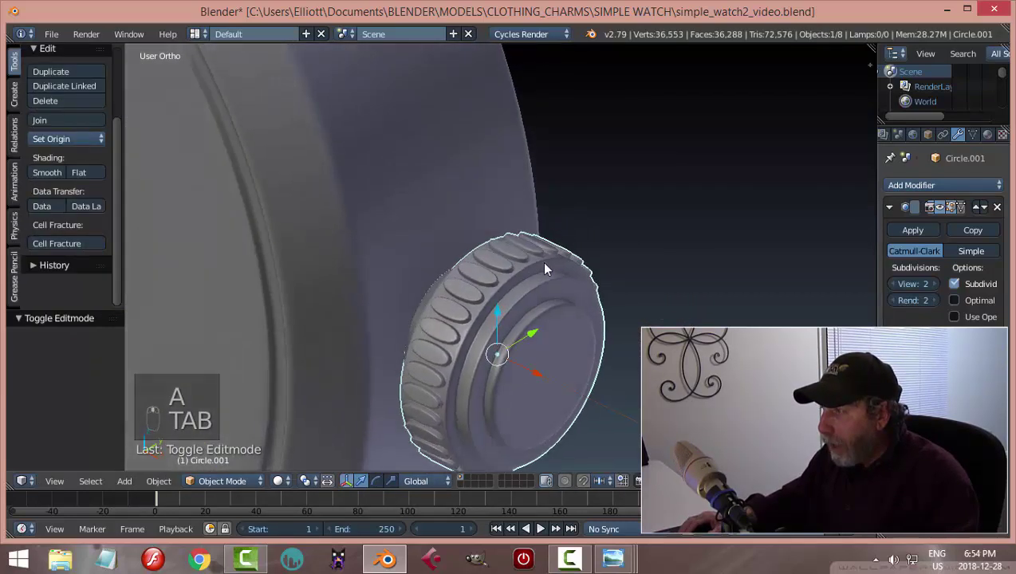
{"action": "middle_click_drag", "start_coordinate": [545, 270], "coordinate": [478, 255]}
{"action": "scroll", "coordinate": [473, 267], "scroll_direction": "up", "scroll_amount": 1}
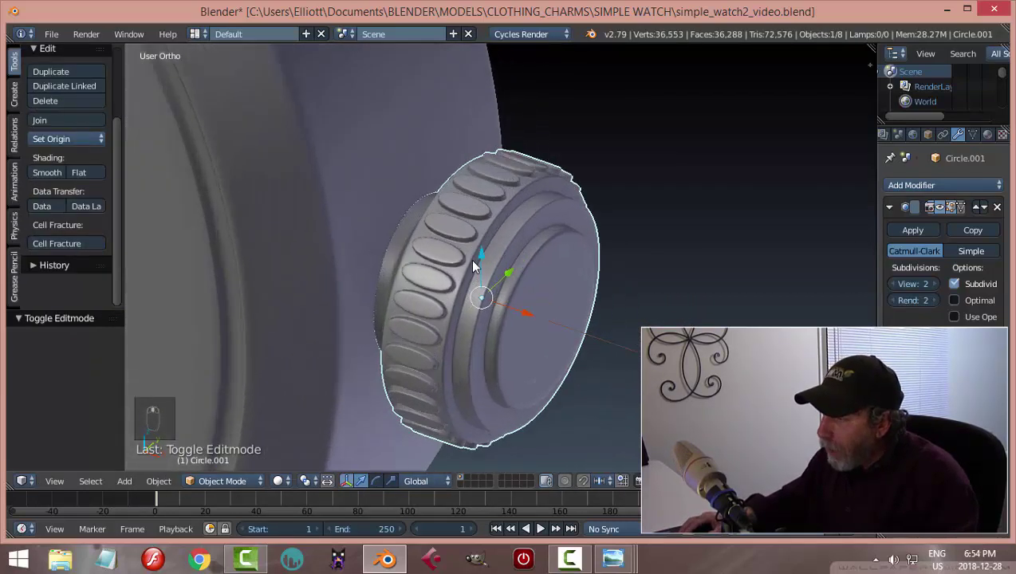
{"action": "scroll", "coordinate": [459, 227], "scroll_direction": "down", "scroll_amount": 2}
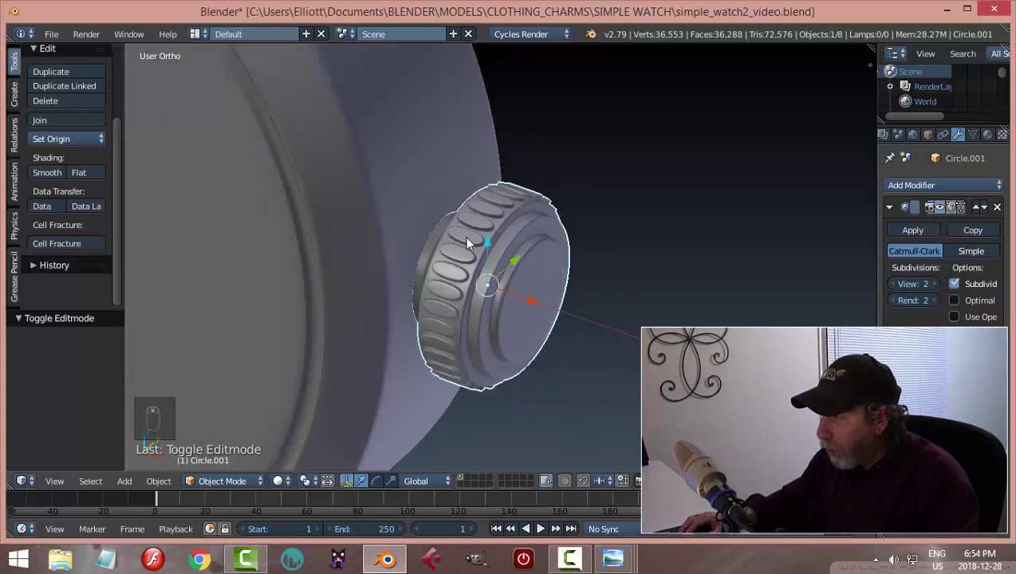
{"action": "middle_click_drag", "start_coordinate": [465, 237], "coordinate": [472, 245]}
{"action": "key", "text": "Tab"}
{"action": "left_click", "coordinate": [616, 235]}
{"action": "scroll", "coordinate": [560, 259], "scroll_direction": "up", "scroll_amount": 2}
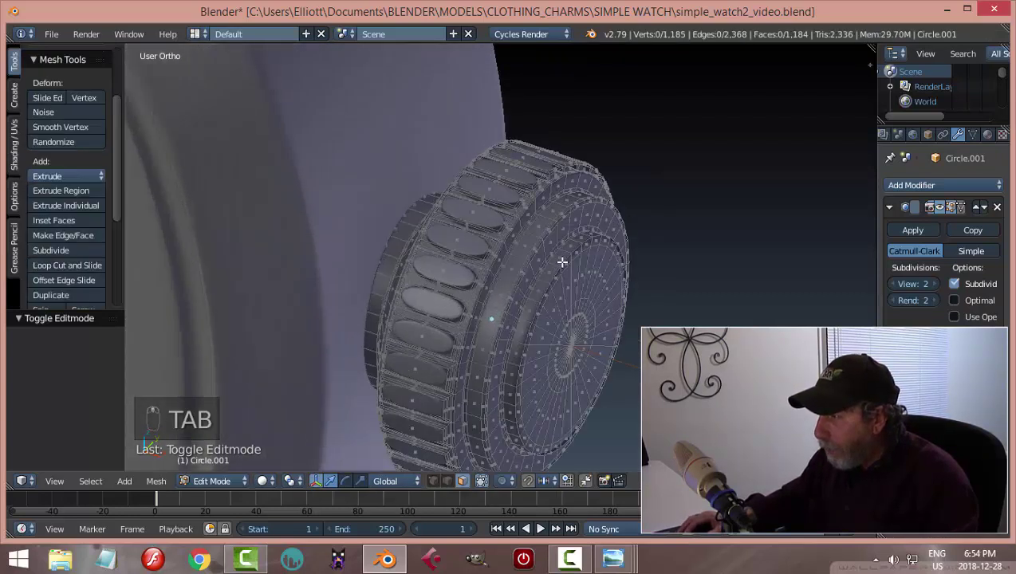
Add two supporting edge loops around the crown's ridges, slid close to the ridges' two ends, and return to Object Mode
{"action": "scroll", "coordinate": [519, 247], "scroll_direction": "up", "scroll_amount": 2}
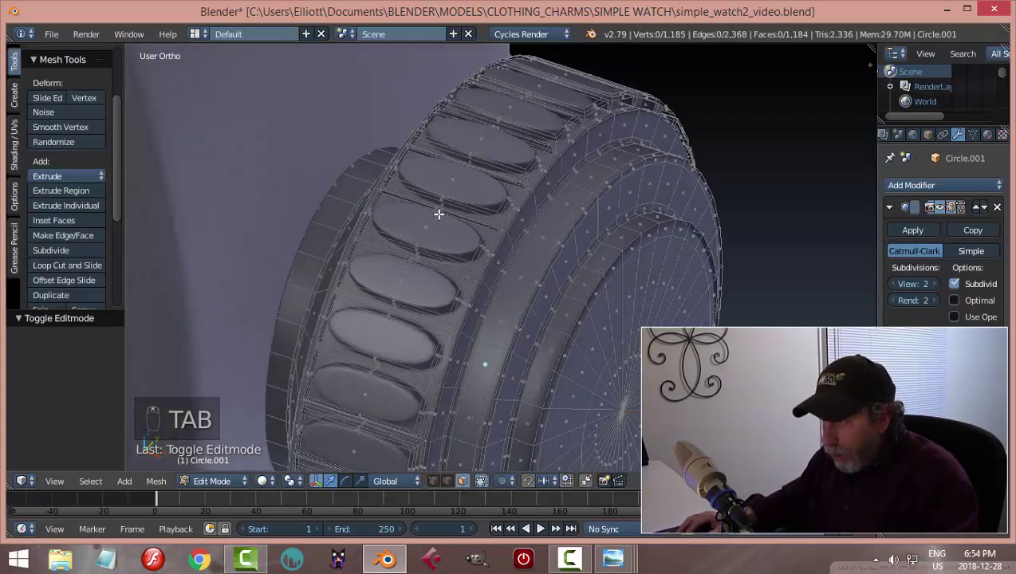
{"action": "key", "text": "ctrl+r"}
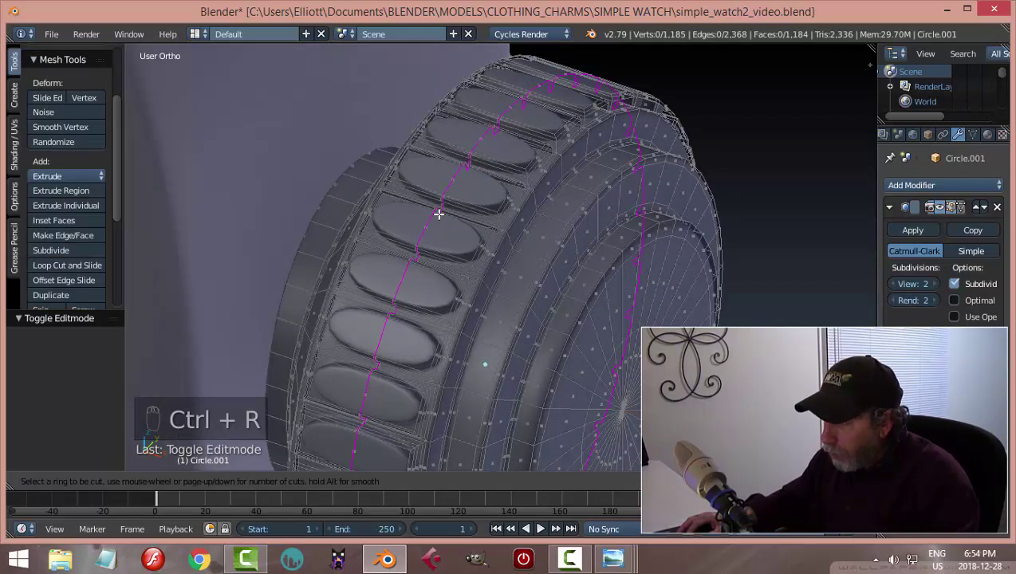
{"action": "left_click", "coordinate": [440, 213]}
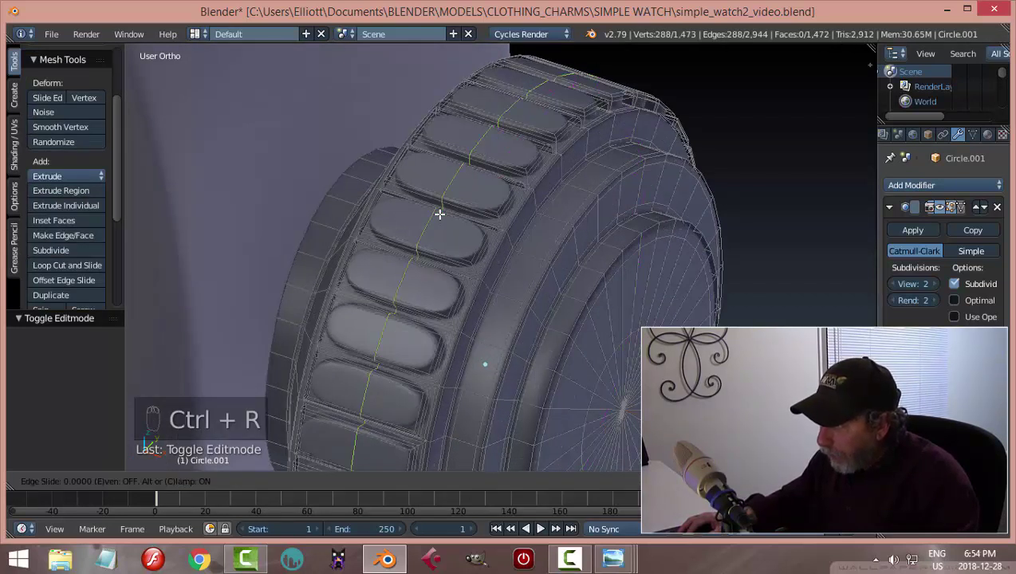
{"action": "left_click", "coordinate": [387, 188]}
{"action": "key", "text": "ctrl+r"}
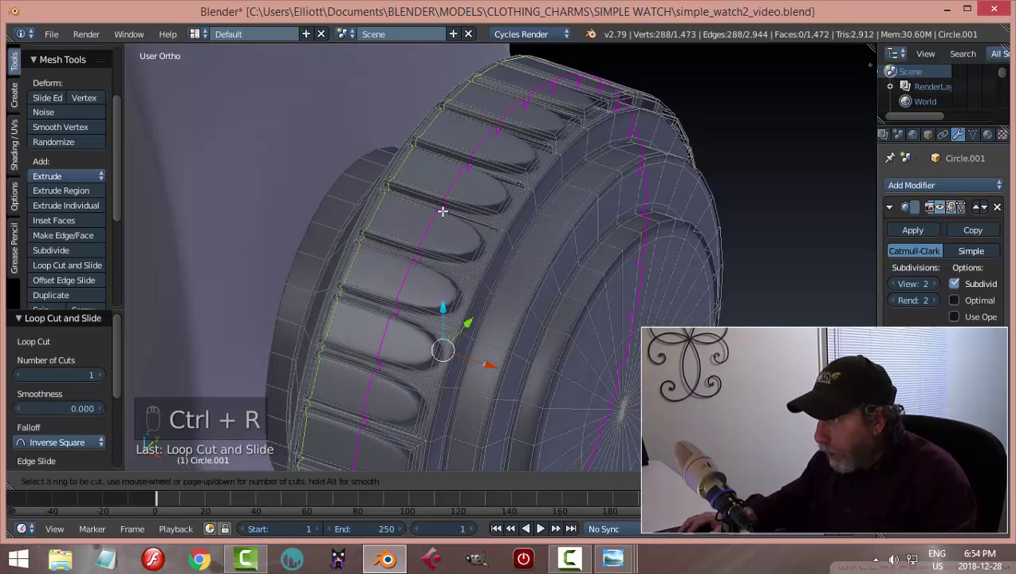
{"action": "left_click", "coordinate": [452, 216]}
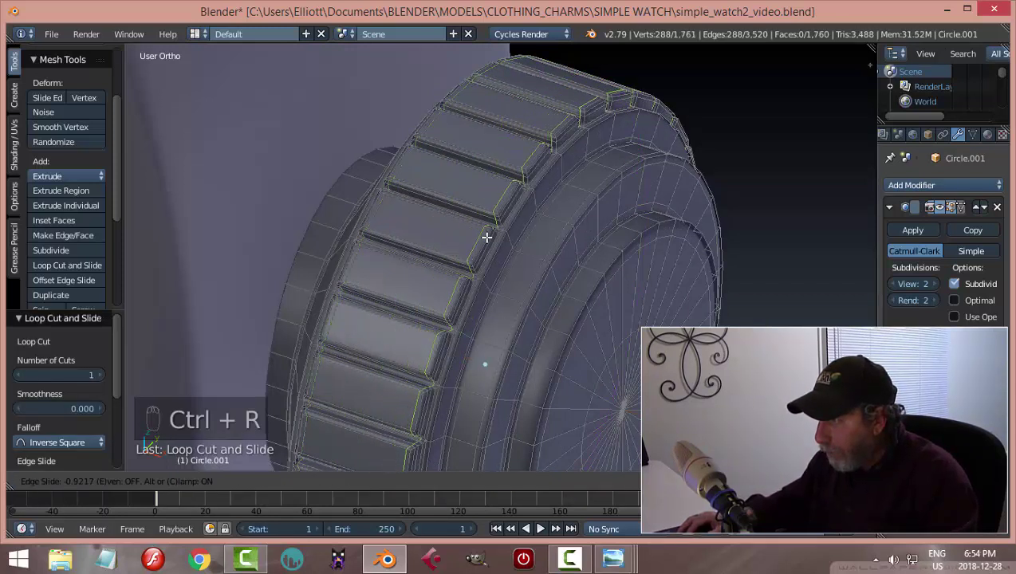
{"action": "left_click", "coordinate": [488, 237]}
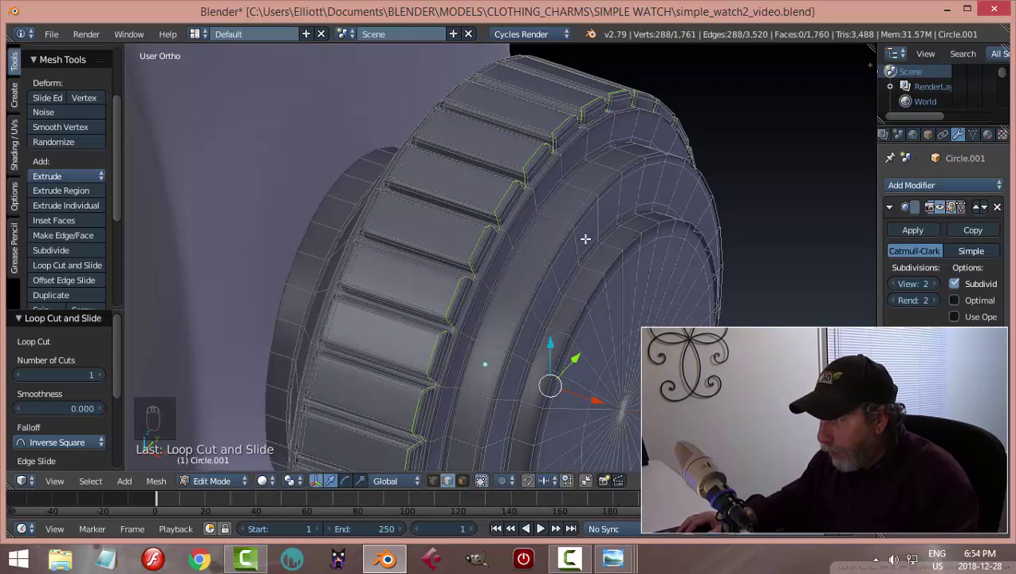
{"action": "key", "text": "a"}
{"action": "key", "text": "Tab"}
Deselect the crown and save the file over the existing simple_watch2_video.blend
{"action": "scroll", "coordinate": [575, 242], "scroll_direction": "down", "scroll_amount": 4}
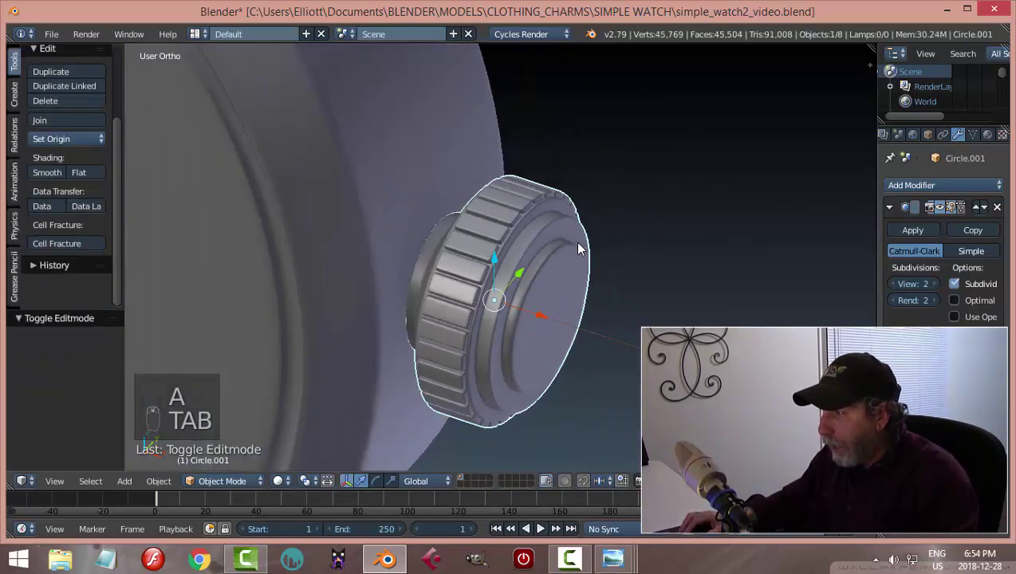
{"action": "key", "text": "a"}
{"action": "scroll", "coordinate": [624, 249], "scroll_direction": "down", "scroll_amount": 4}
{"action": "middle_click_drag", "start_coordinate": [549, 257], "coordinate": [579, 242]}
{"action": "key", "text": "ctrl+s"}
{"action": "left_click", "coordinate": [576, 235]}
Add a 32-vertex mesh circle in front view and rotate it 90° about the Y axis
{"action": "scroll", "coordinate": [591, 250], "scroll_direction": "down", "scroll_amount": 3}
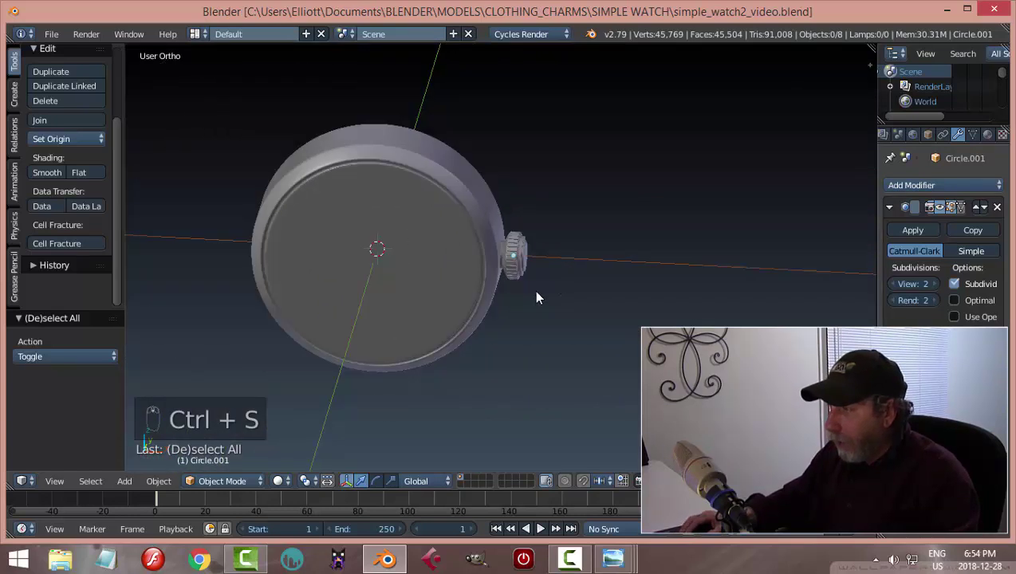
{"action": "middle_click_drag", "start_coordinate": [534, 290], "coordinate": [546, 220], "text": "shift"}
{"action": "key", "text": "KP_1"}
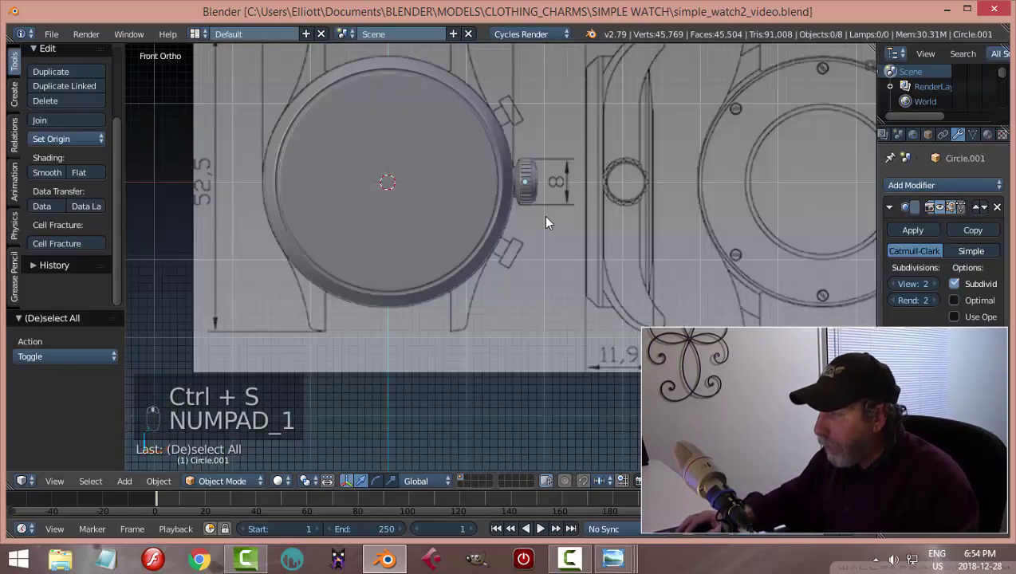
{"action": "scroll", "coordinate": [524, 310], "scroll_direction": "up", "scroll_amount": 2}
{"action": "scroll", "coordinate": [529, 310], "scroll_direction": "up", "scroll_amount": 1}
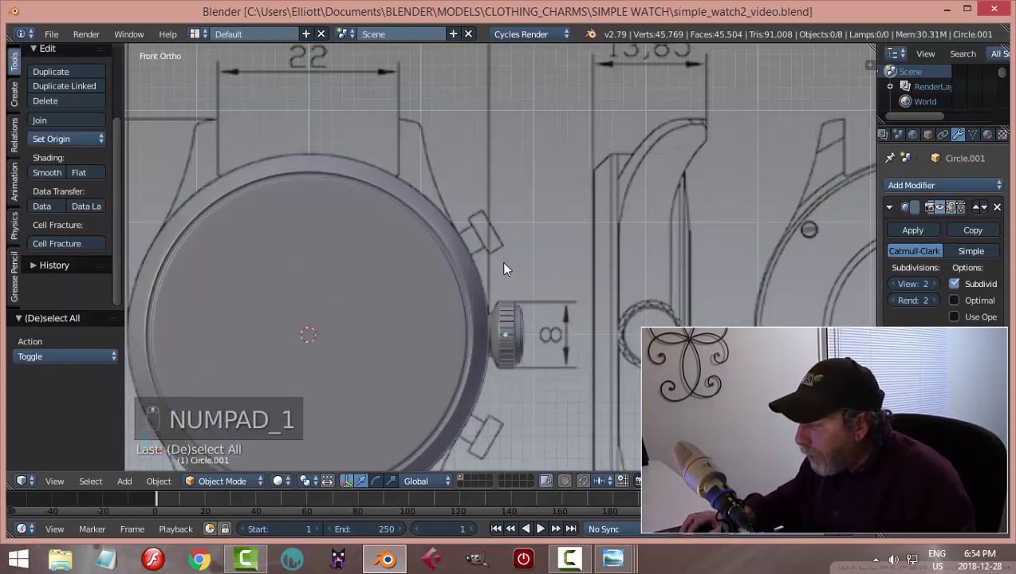
{"action": "scroll", "coordinate": [507, 262], "scroll_direction": "up", "scroll_amount": 3}
{"action": "scroll", "coordinate": [511, 263], "scroll_direction": "down", "scroll_amount": 2}
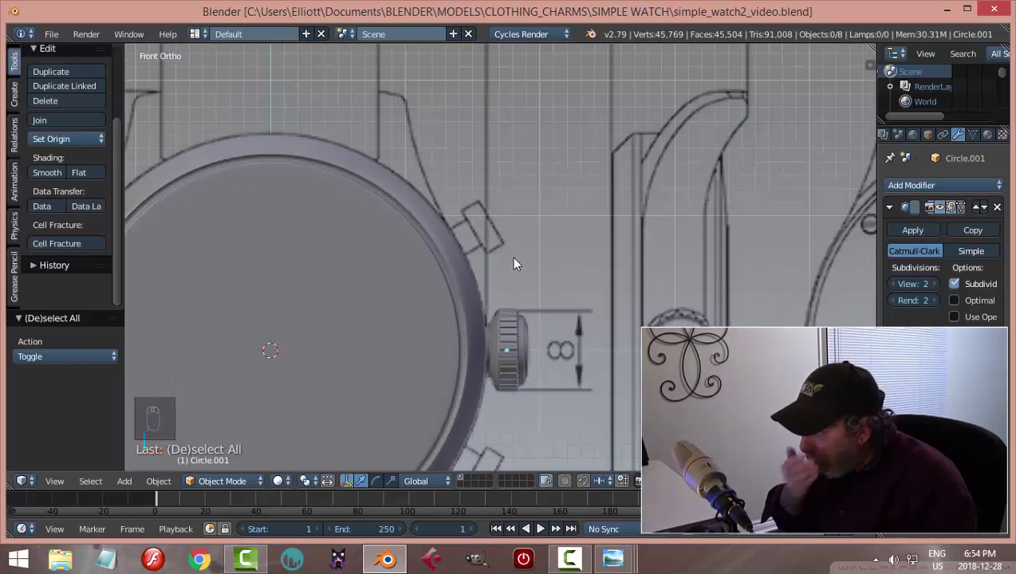
{"action": "key", "text": "shift+a"}
{"action": "mouse_move", "coordinate": [515, 259]}
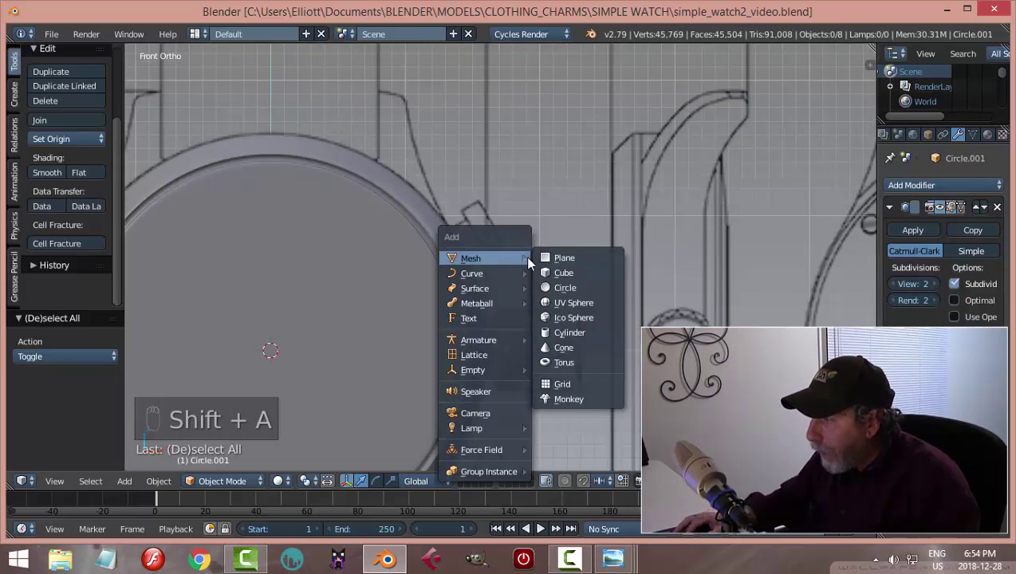
{"action": "left_click", "coordinate": [561, 289]}
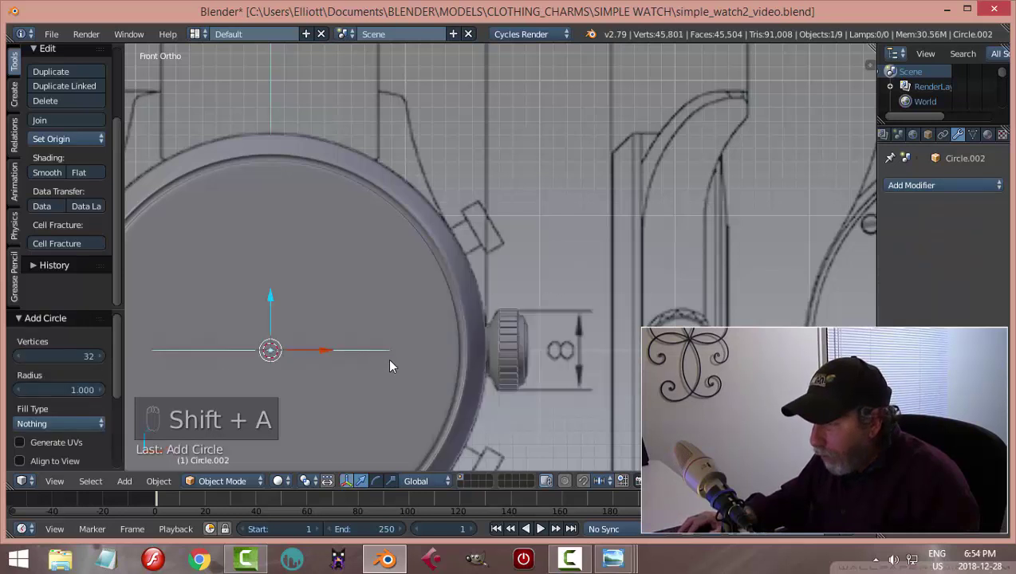
{"action": "type", "text": "r"}
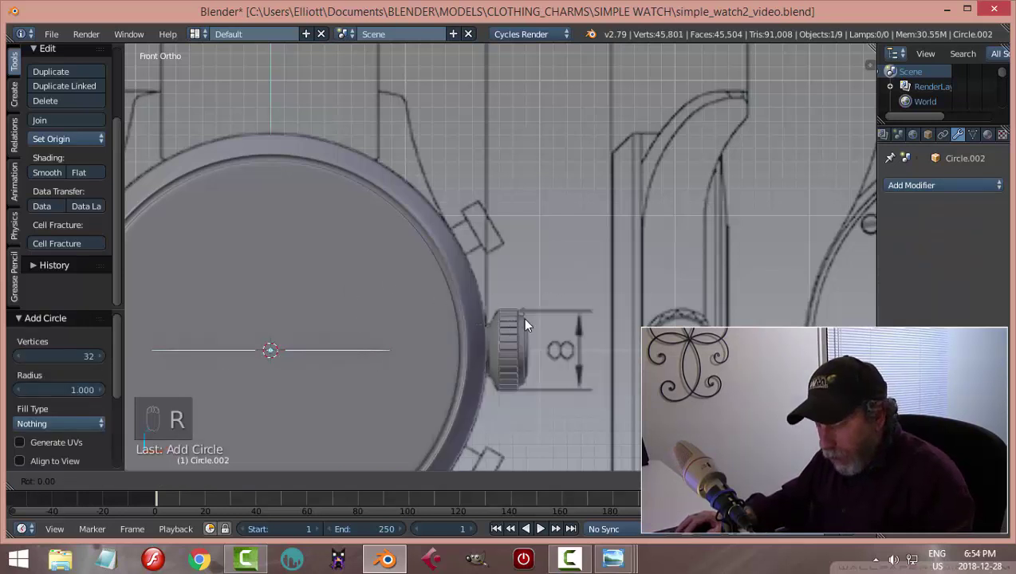
{"action": "type", "text": "y90"}
{"action": "key", "text": "Return"}
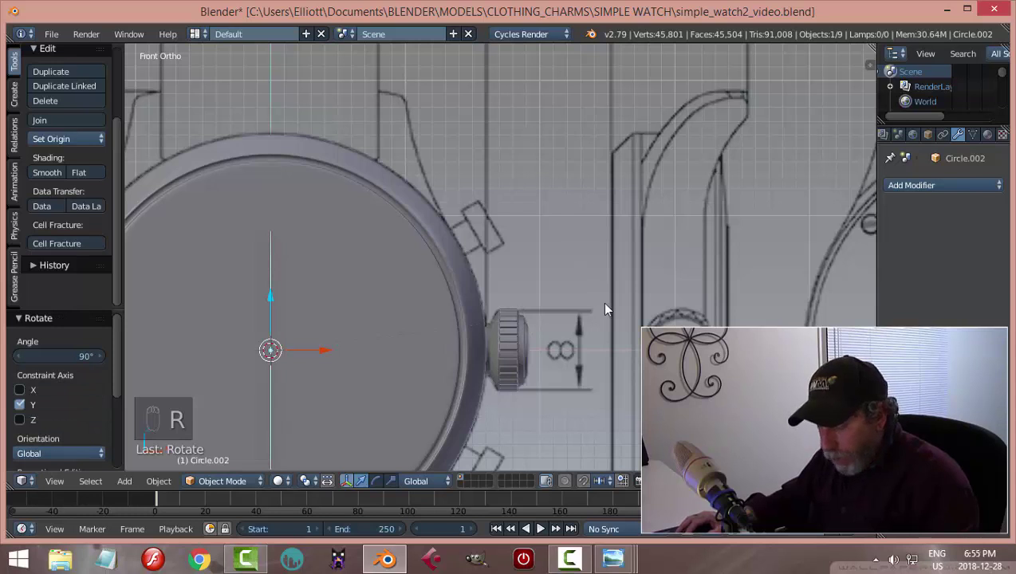
Move the circle about 1.447 in X and 0.837 in Z onto the upper push-button drawing, and select all its vertices in Edit Mode
{"action": "key", "text": "g"}
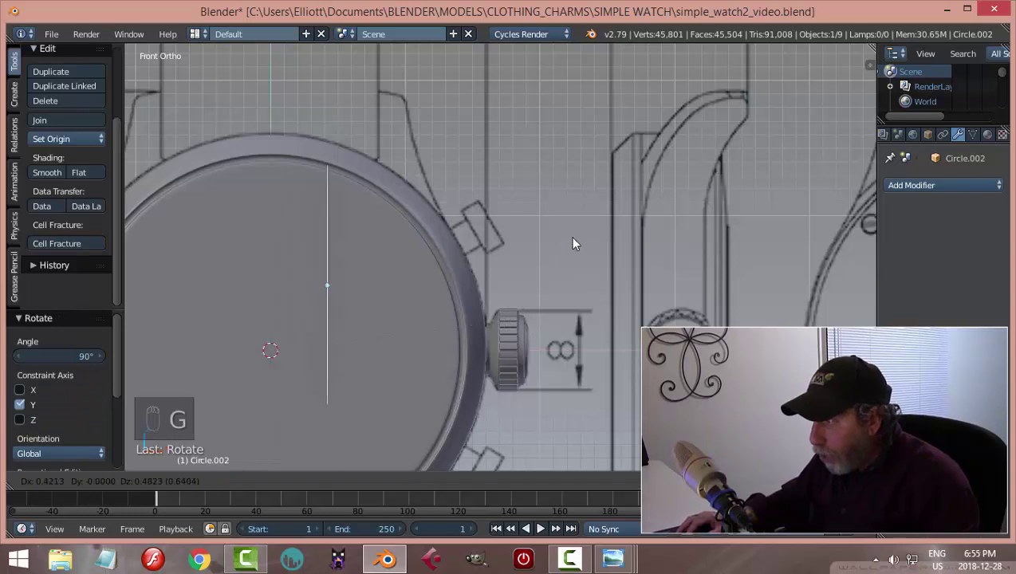
{"action": "left_click", "coordinate": [700, 206]}
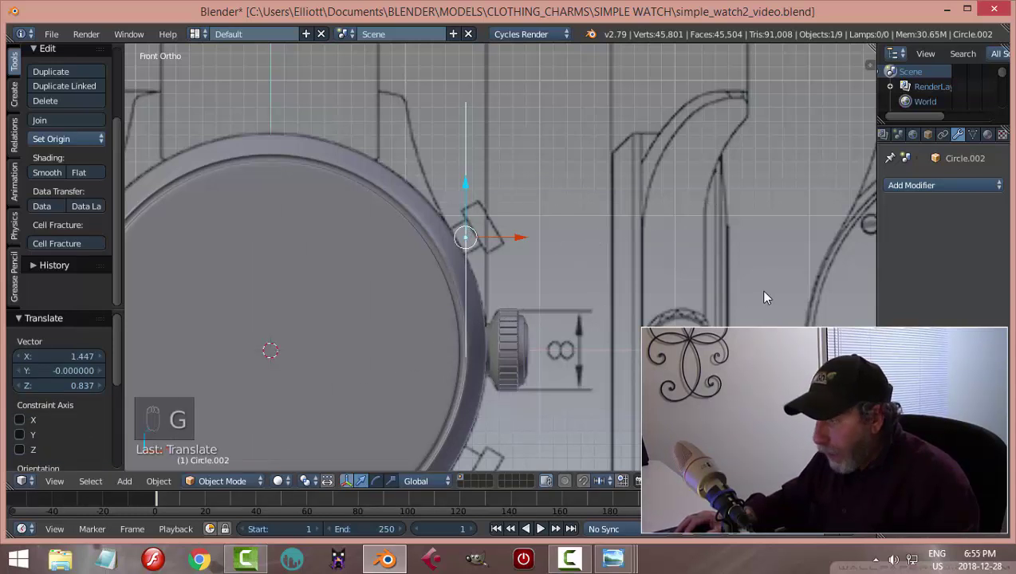
{"action": "key", "text": "Tab"}
{"action": "left_click", "coordinate": [868, 293]}
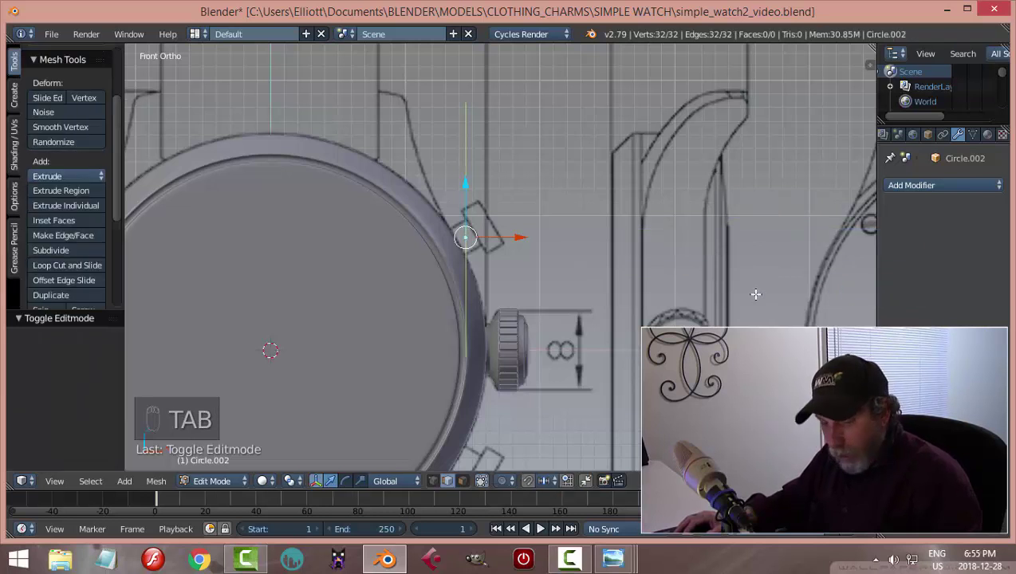
{"action": "key", "text": "ctrl+Tab"}
{"action": "left_click", "coordinate": [751, 281]}
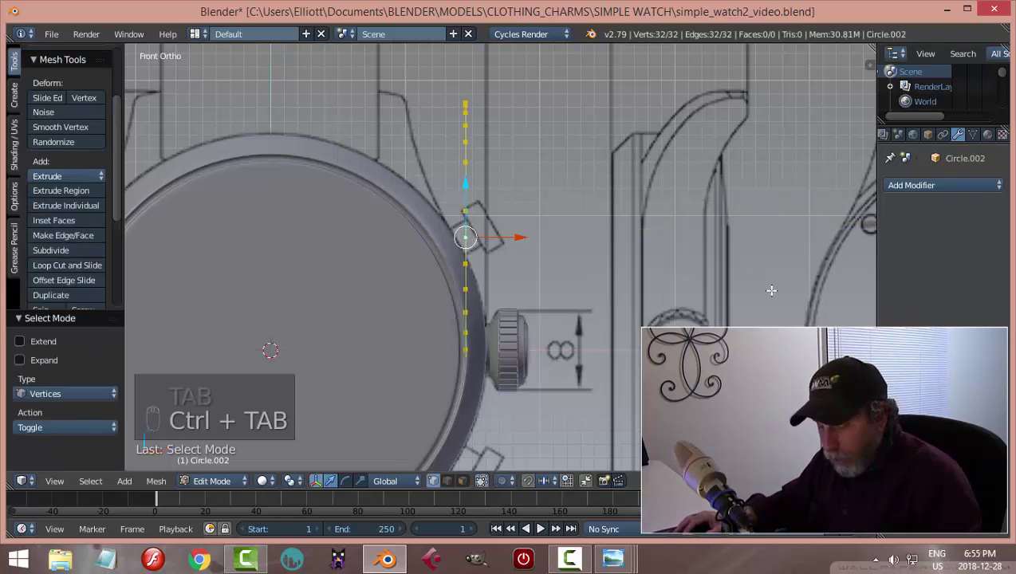
{"action": "key", "text": "a"}
{"action": "key", "text": "a"}
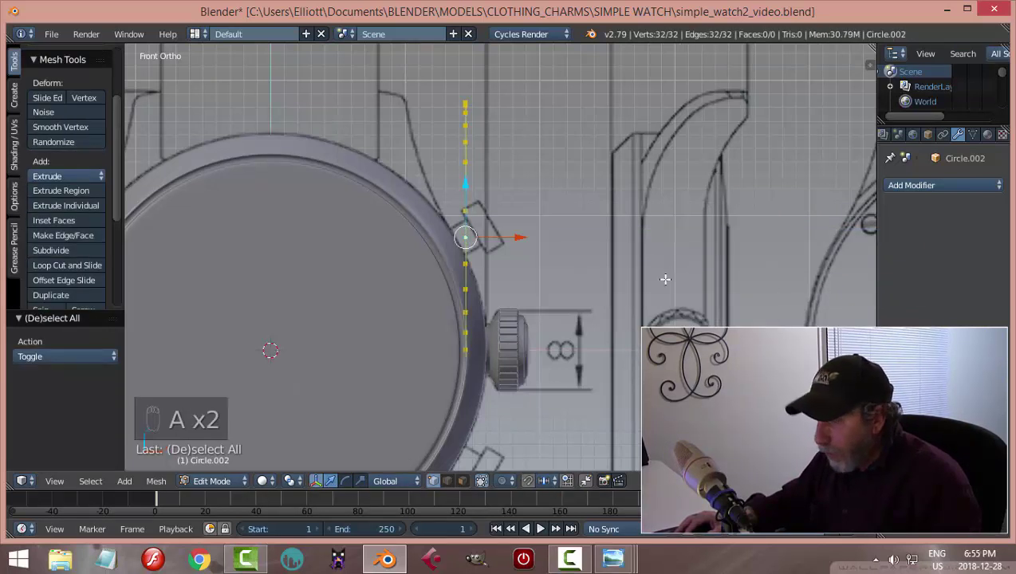
Scale the circle's vertices by about 0.09 and again by about 1.297 to match the drawn push-button stem
{"action": "key", "text": "s"}
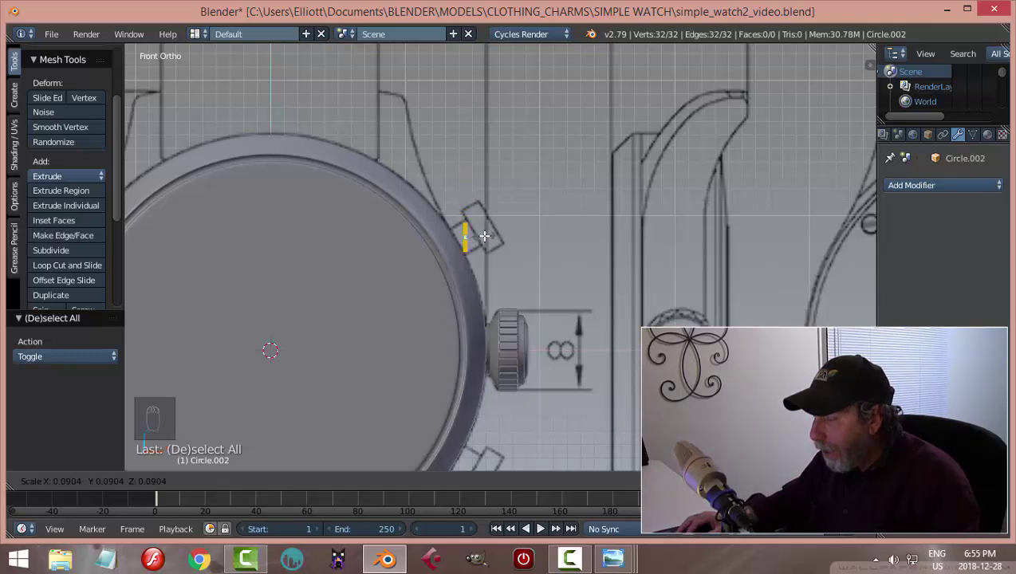
{"action": "left_click", "coordinate": [499, 236]}
{"action": "scroll", "coordinate": [511, 237], "scroll_direction": "up", "scroll_amount": 5}
{"action": "scroll", "coordinate": [505, 275], "scroll_direction": "up", "scroll_amount": 3}
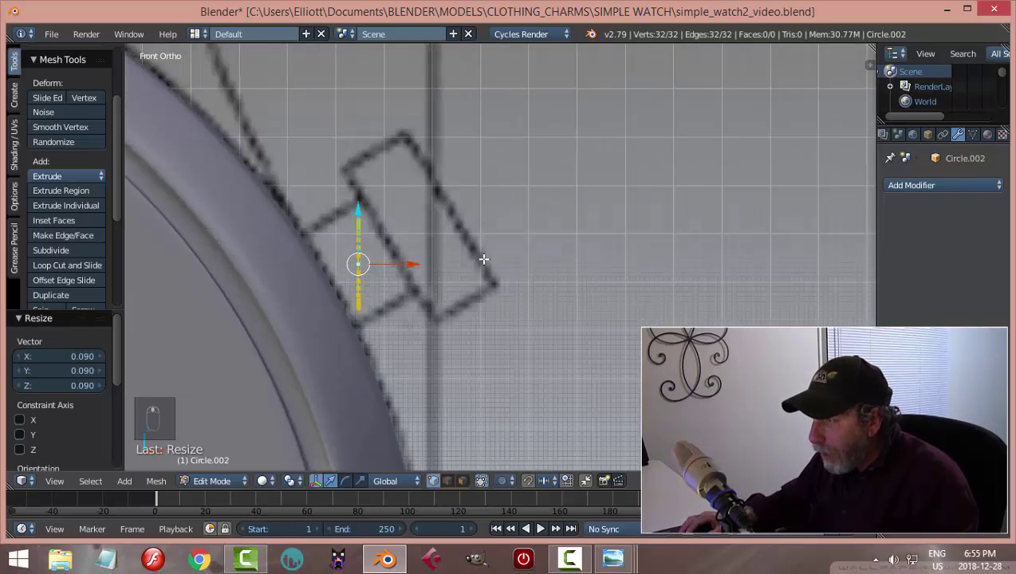
{"action": "key", "text": "s"}
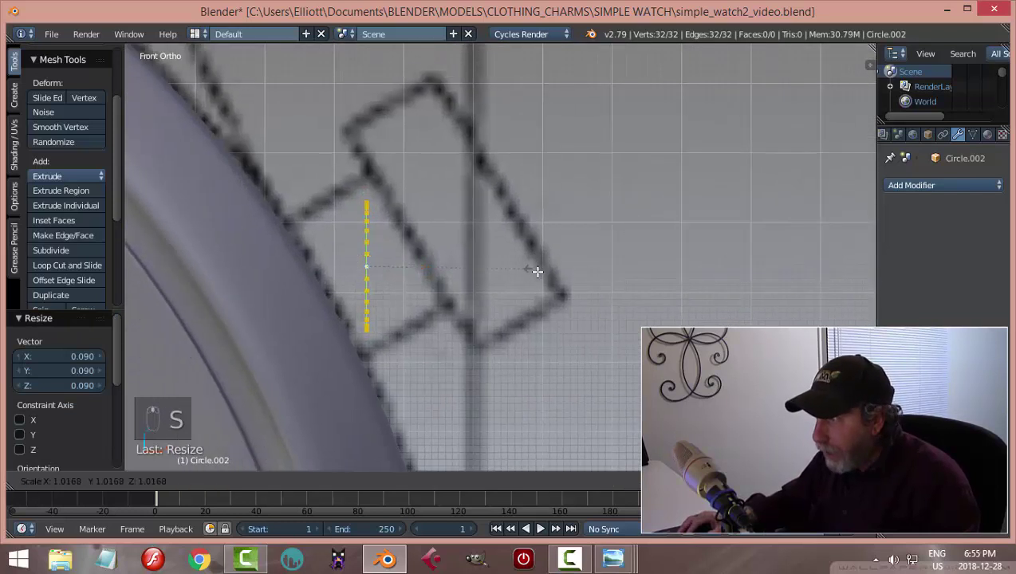
{"action": "left_click", "coordinate": [579, 303]}
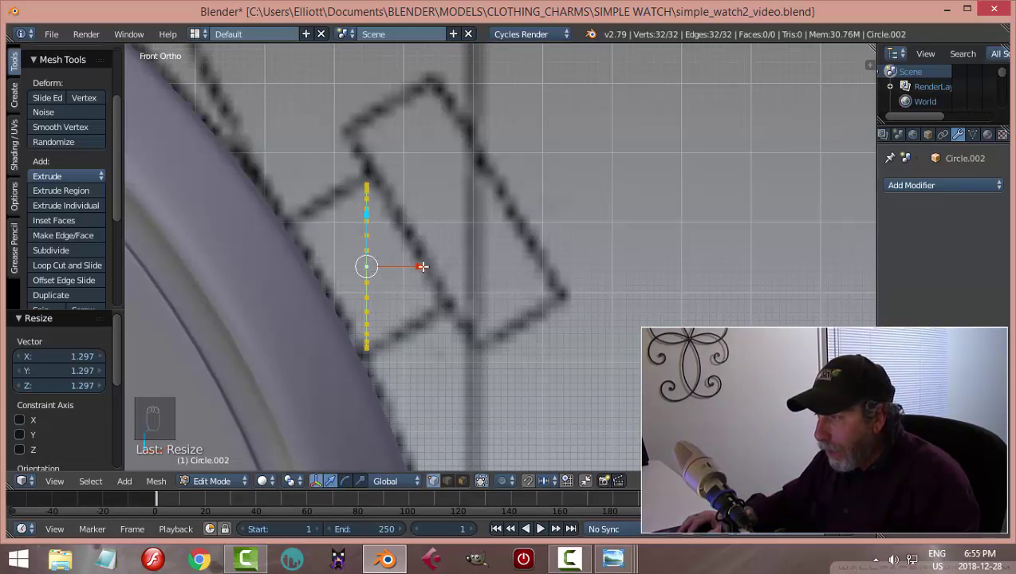
Shift the vertex ring about -0.11 in X into the watch case and extrude it about 0.154 along X as the stem
{"action": "left_click_drag", "start_coordinate": [423, 266], "coordinate": [349, 275]}
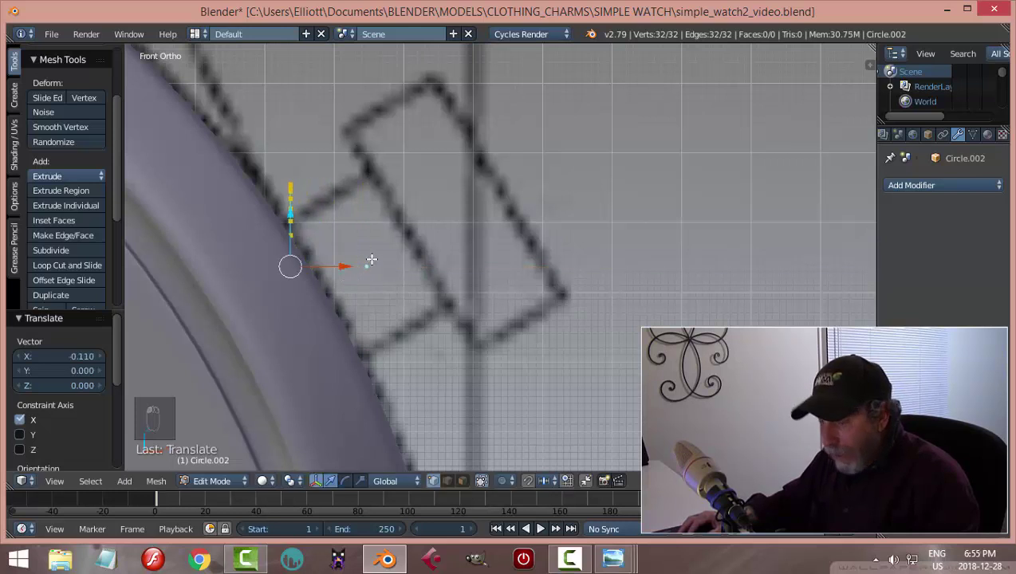
{"action": "key", "text": "e"}
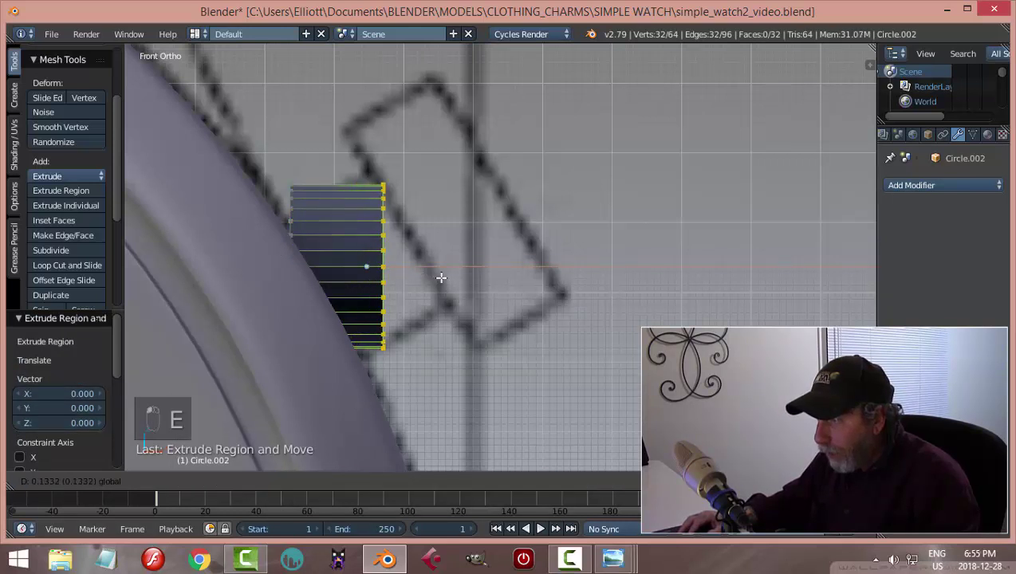
{"action": "left_click", "coordinate": [455, 273]}
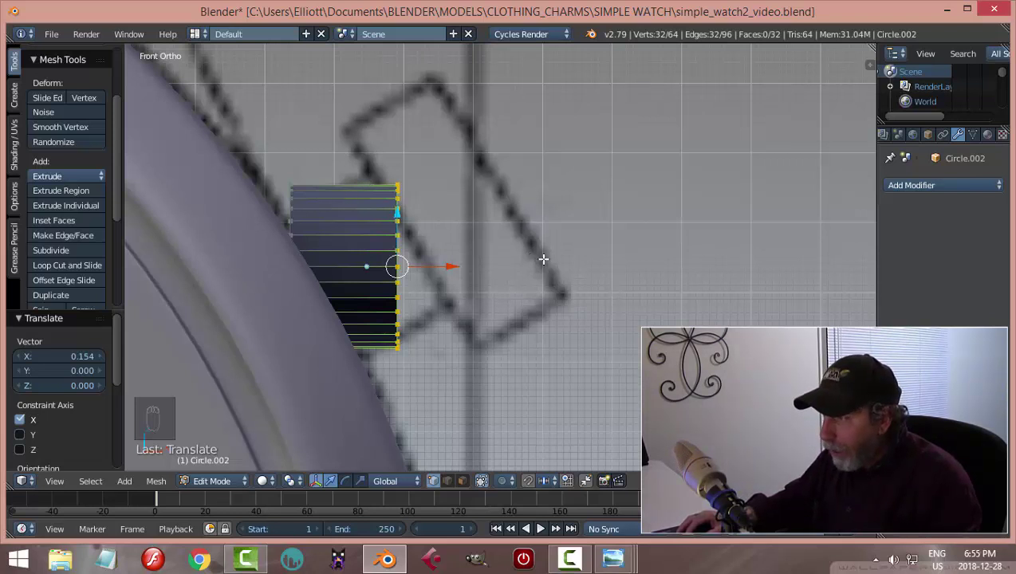
Extrude the stem's outer loop, scale it up by about 1.57, and extrude it about 0.155 along X as the push-button cap
{"action": "key", "text": "e"}
{"action": "key", "text": "s"}
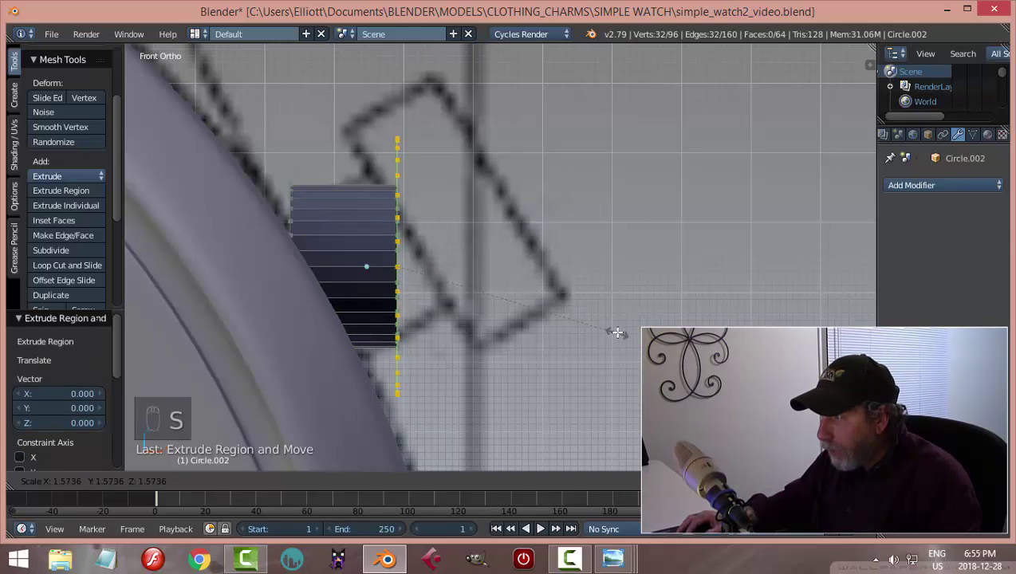
{"action": "left_click", "coordinate": [617, 329]}
{"action": "key", "text": "e"}
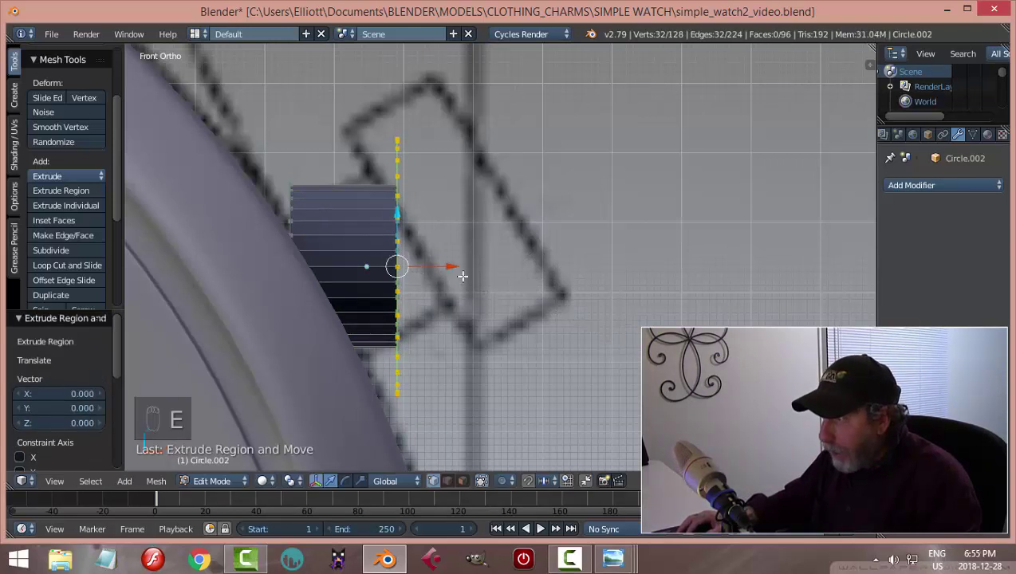
{"action": "left_click_drag", "start_coordinate": [446, 267], "coordinate": [555, 277]}
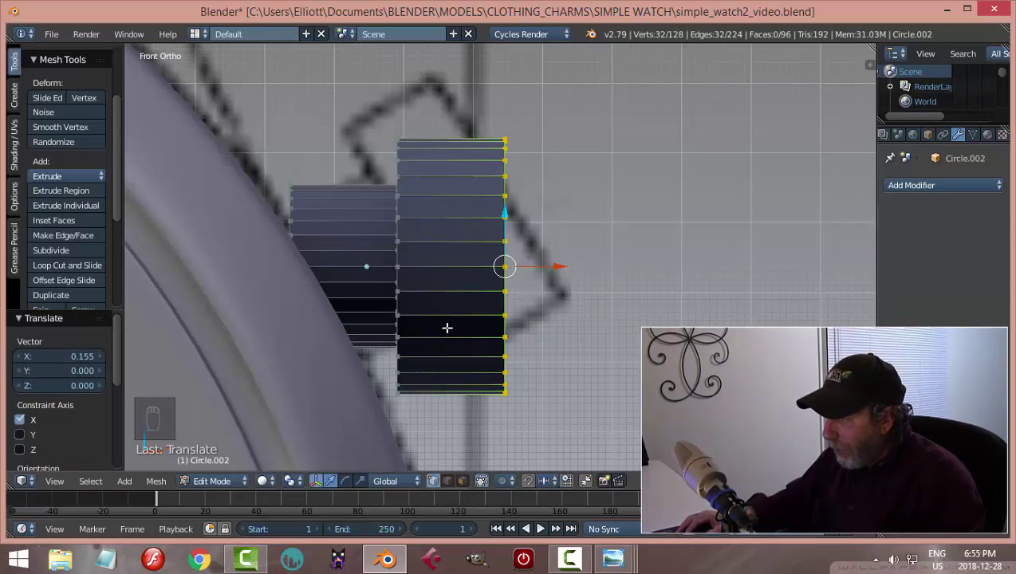
Recalculate the normals of the whole push-button mesh and deselect everything
{"action": "middle_click_drag", "start_coordinate": [575, 309], "coordinate": [605, 328]}
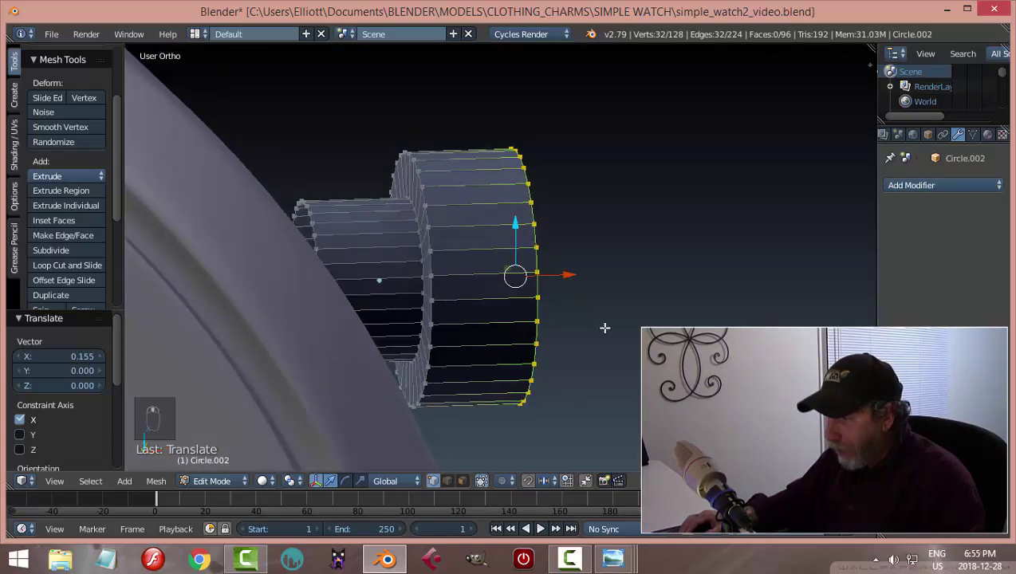
{"action": "key", "text": "a"}
{"action": "key", "text": "a"}
{"action": "key", "text": "a"}
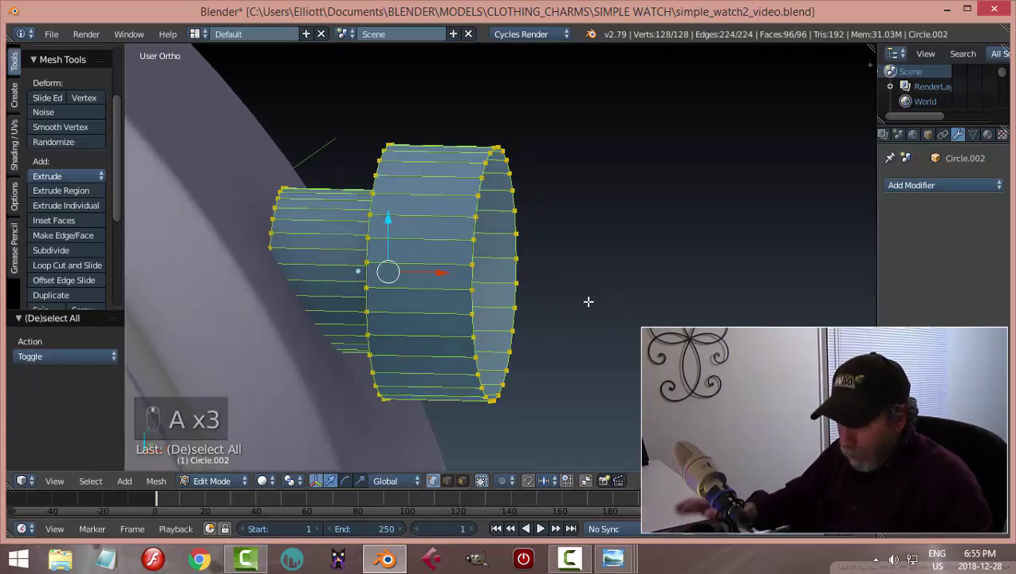
{"action": "key", "text": "ctrl+n"}
{"action": "key", "text": "a"}
Extrude the push-button cap's open outer edge loop in place and scale it slightly inward to form a narrow rim
{"action": "scroll", "coordinate": [609, 304], "scroll_direction": "up", "scroll_amount": 2}
{"action": "middle_click_drag", "start_coordinate": [608, 305], "coordinate": [418, 122]}
{"action": "right_click", "coordinate": [530, 163], "text": "alt"}
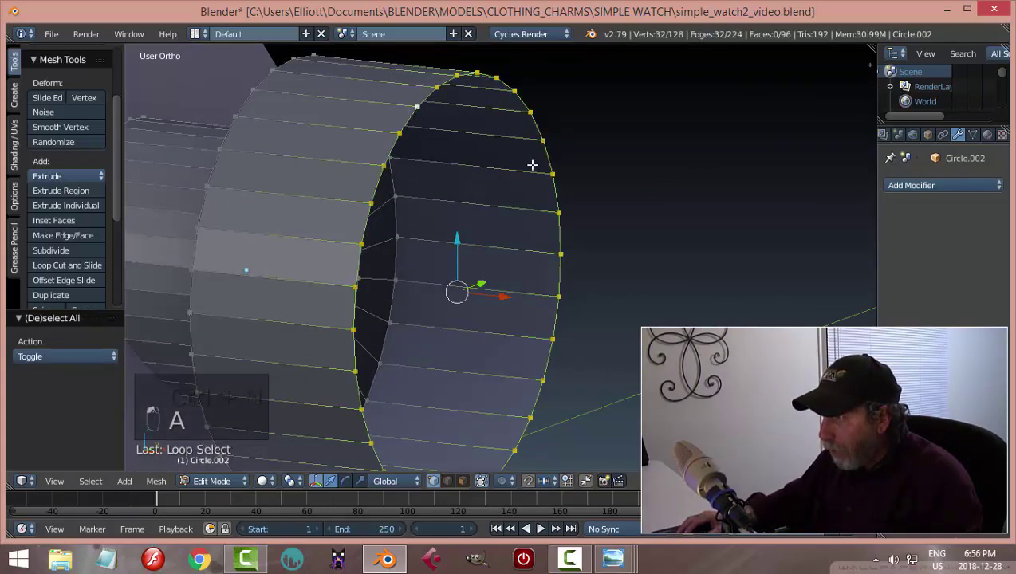
{"action": "scroll", "coordinate": [637, 210], "scroll_direction": "down", "scroll_amount": 3}
{"action": "key", "text": "e"}
{"action": "right_click", "coordinate": [630, 212]}
{"action": "key", "text": "s"}
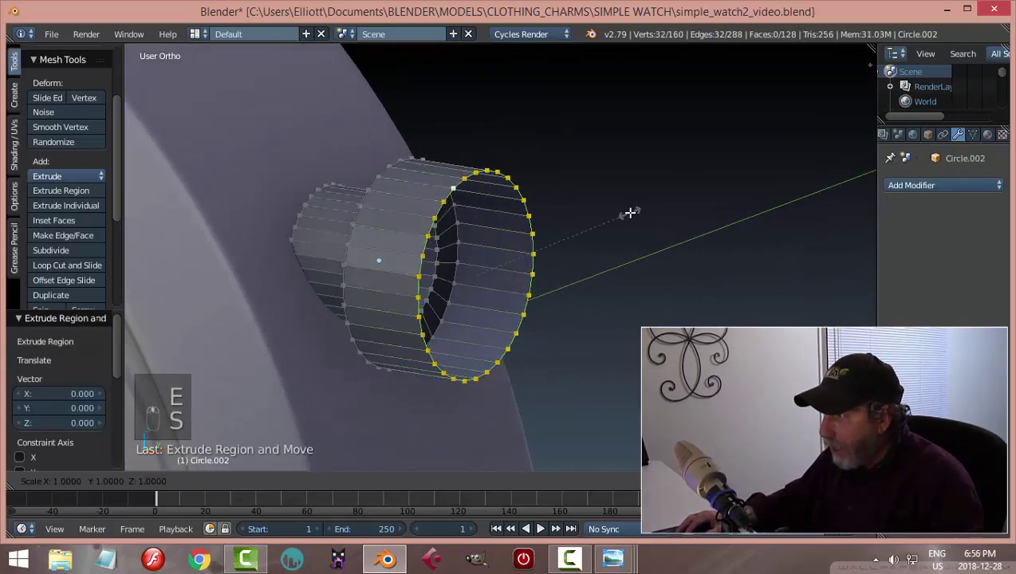
{"action": "left_click", "coordinate": [622, 219]}
Close the cap's face by extruding and scaling the loop inward, then extruding once more and merging that loop at center
{"action": "key", "text": "e"}
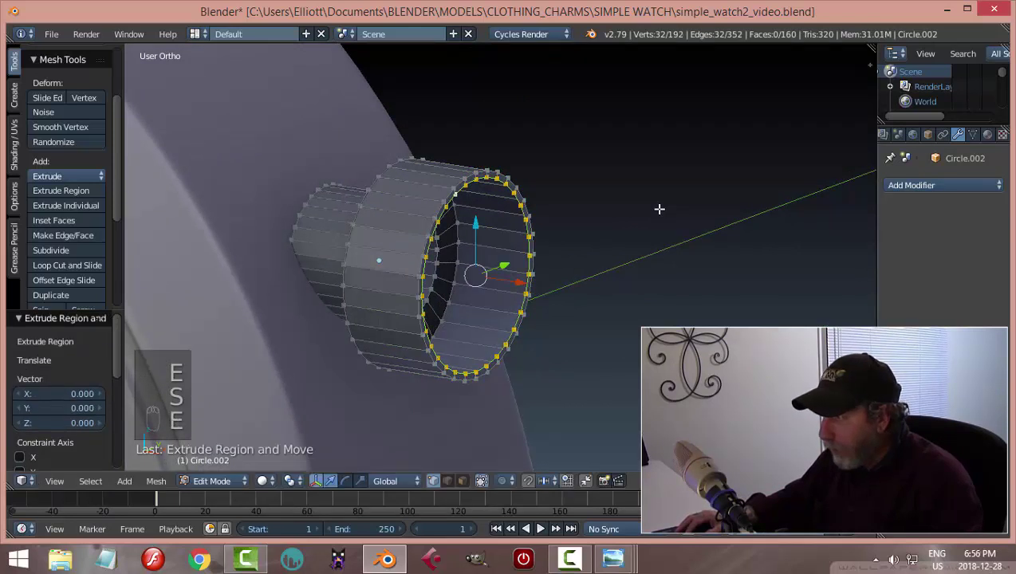
{"action": "key", "text": "s"}
{"action": "left_click", "coordinate": [542, 239]}
{"action": "key", "text": "e"}
{"action": "right_click", "coordinate": [657, 221]}
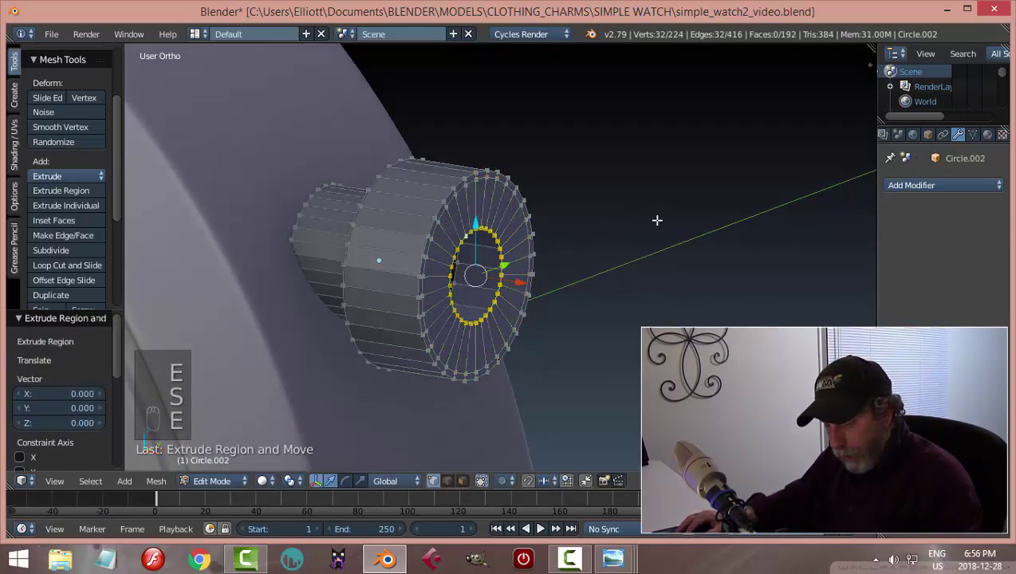
{"action": "key", "text": "alt+m"}
{"action": "left_click", "coordinate": [655, 217]}
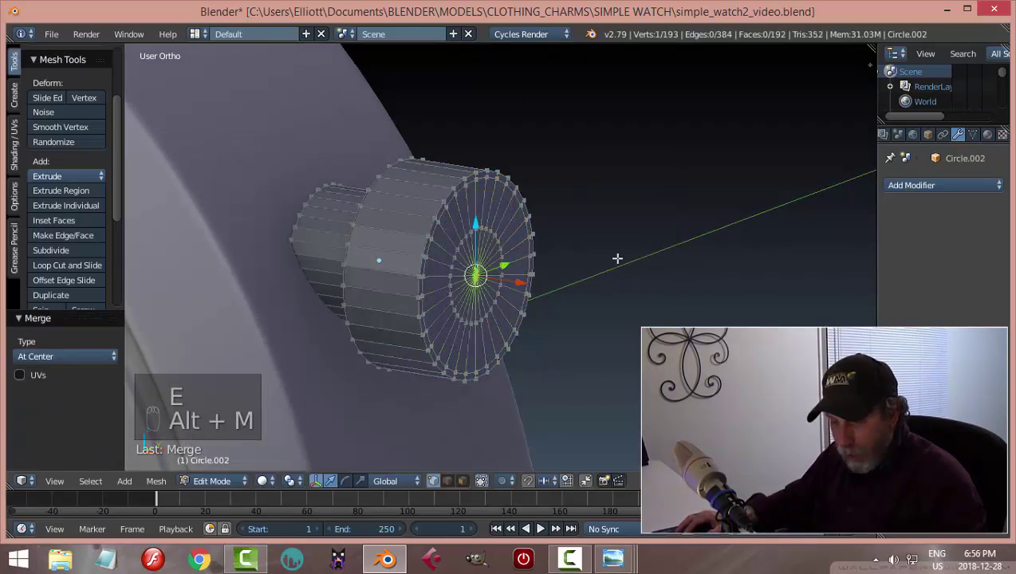
{"action": "key", "text": "a"}
{"action": "key", "text": "Tab"}
{"action": "left_click", "coordinate": [491, 255]}
{"action": "middle_click_drag", "start_coordinate": [486, 256], "coordinate": [544, 247]}
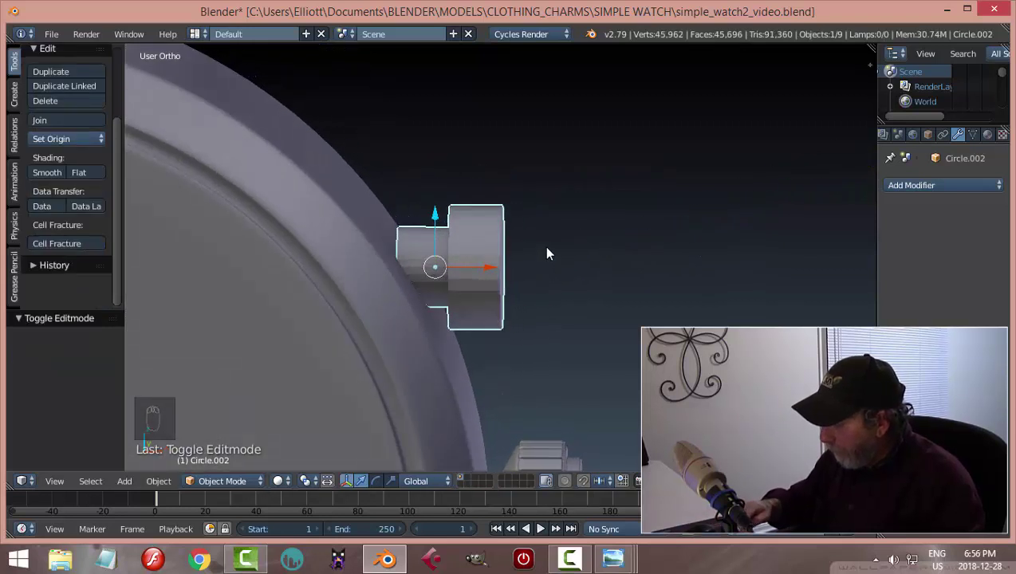
In front-view wireframe, rotate the push-button about -29.2° around Y to match the drawn button's angle
{"action": "key", "text": "KP_1"}
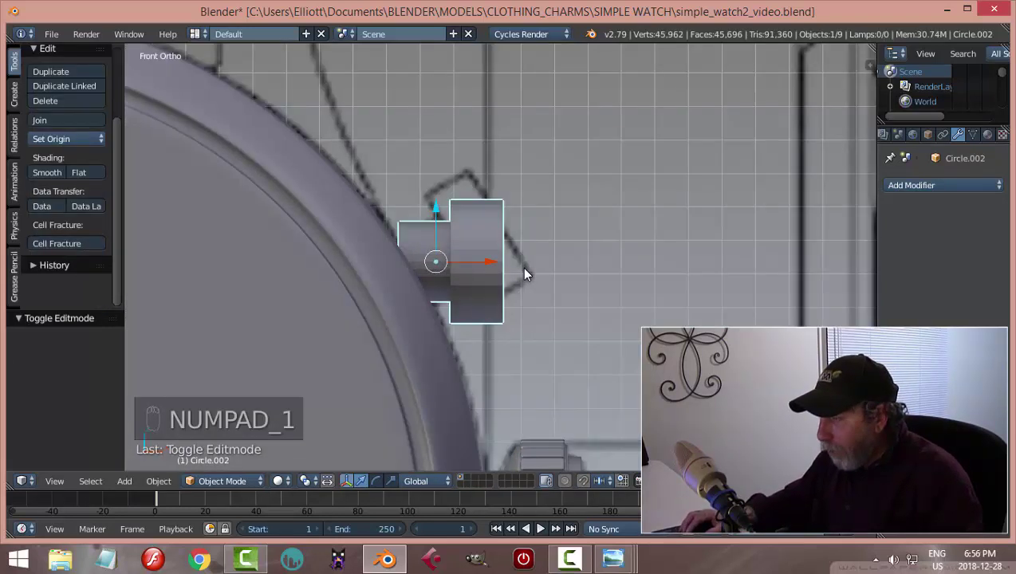
{"action": "scroll", "coordinate": [521, 267], "scroll_direction": "up", "scroll_amount": 2}
{"action": "scroll", "coordinate": [524, 275], "scroll_direction": "down", "scroll_amount": 1}
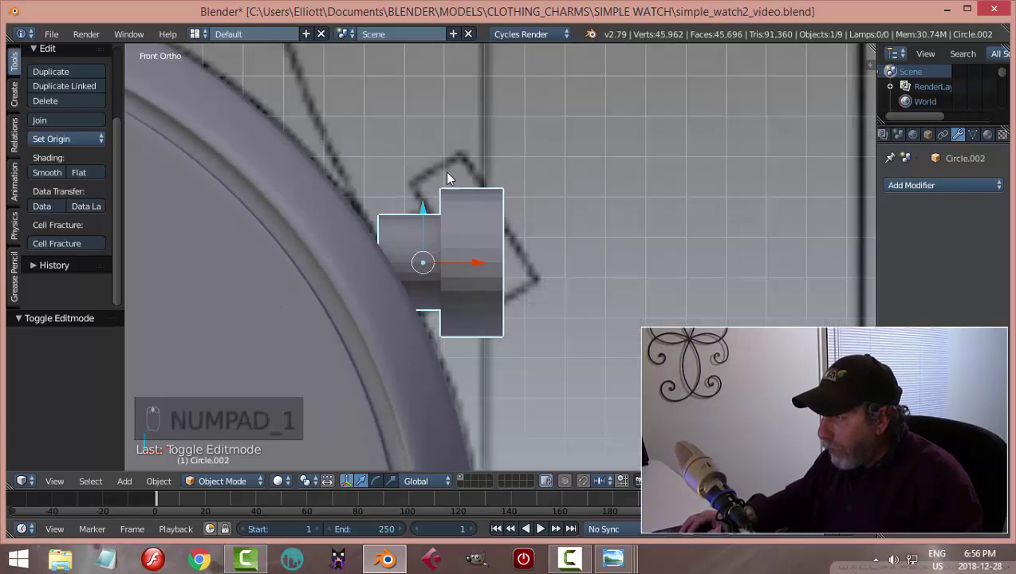
{"action": "key", "text": "z"}
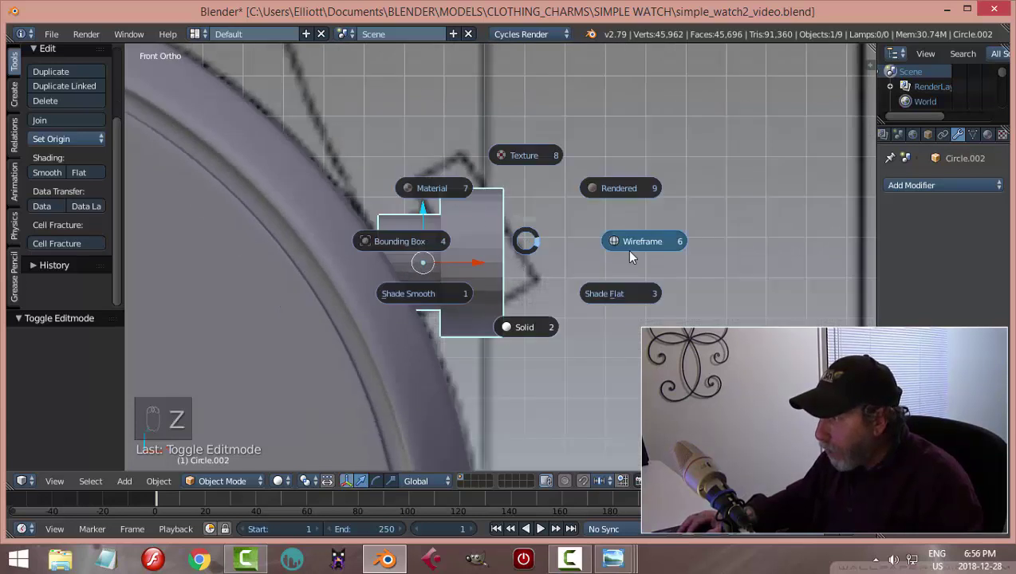
{"action": "left_click", "coordinate": [630, 245]}
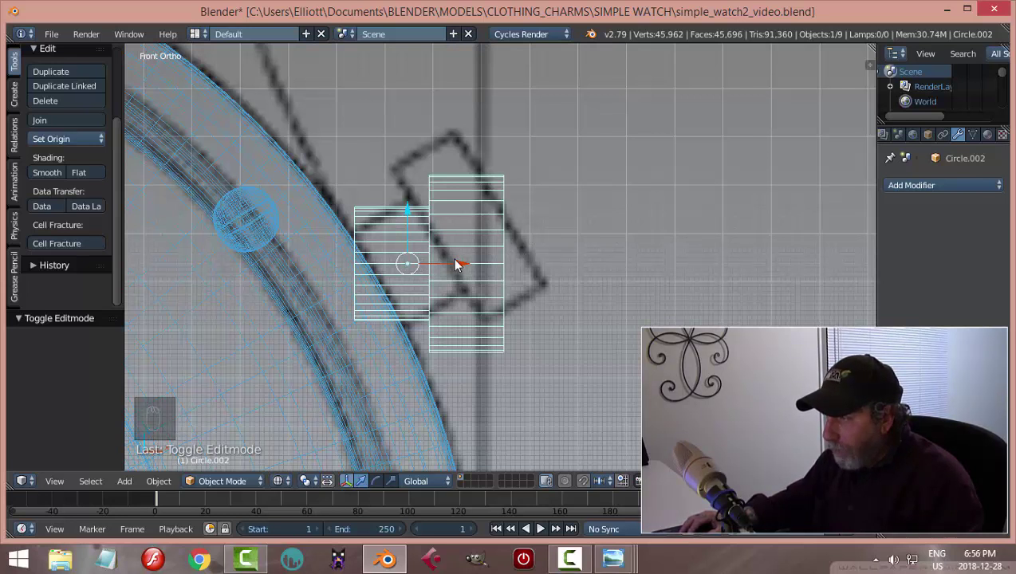
{"action": "key", "text": "r"}
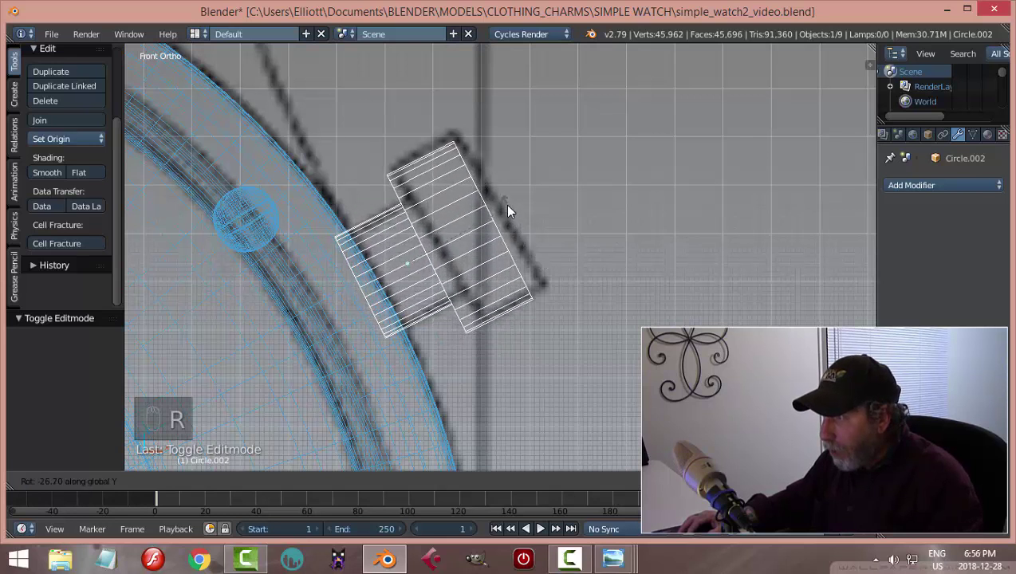
{"action": "left_click", "coordinate": [507, 206]}
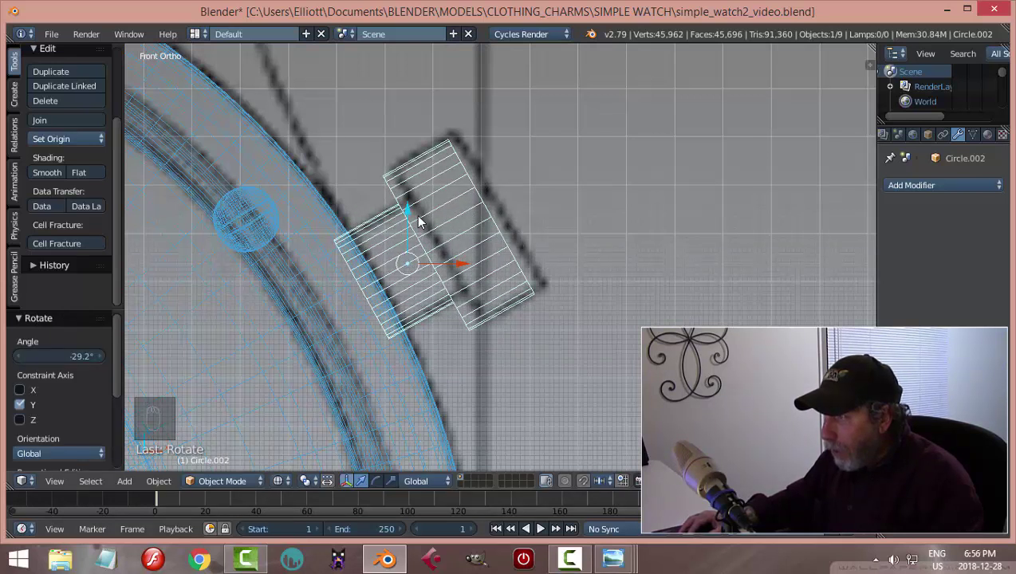
Align the push-button with the drawing by moving it about 0.025 in Z, 0.019 in X and -0.014 in Z, and restore solid shading
{"action": "left_click_drag", "start_coordinate": [414, 217], "coordinate": [413, 206]}
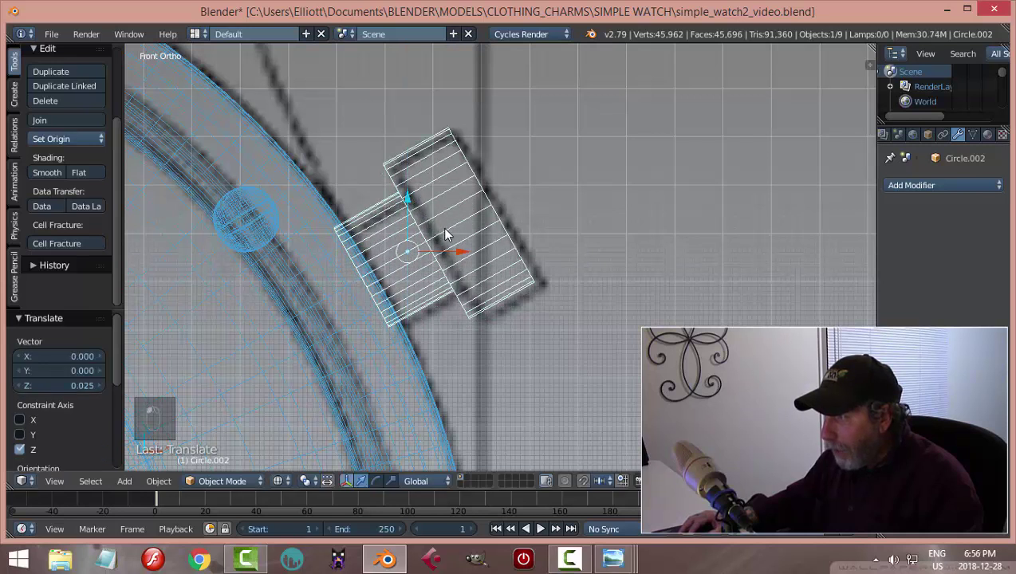
{"action": "mouse_move", "coordinate": [462, 252]}
{"action": "left_mouse_down"}
{"action": "mouse_move", "coordinate": [474, 253]}
{"action": "mouse_move", "coordinate": [465, 252]}
{"action": "left_mouse_up"}
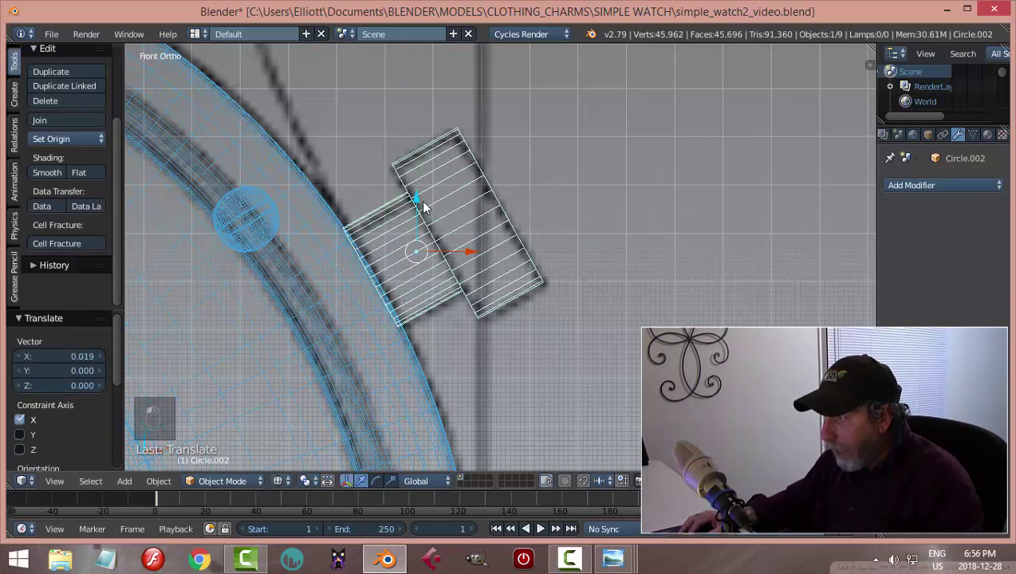
{"action": "mouse_move", "coordinate": [424, 206]}
{"action": "left_mouse_down"}
{"action": "mouse_move", "coordinate": [419, 199]}
{"action": "mouse_move", "coordinate": [423, 210]}
{"action": "left_mouse_up"}
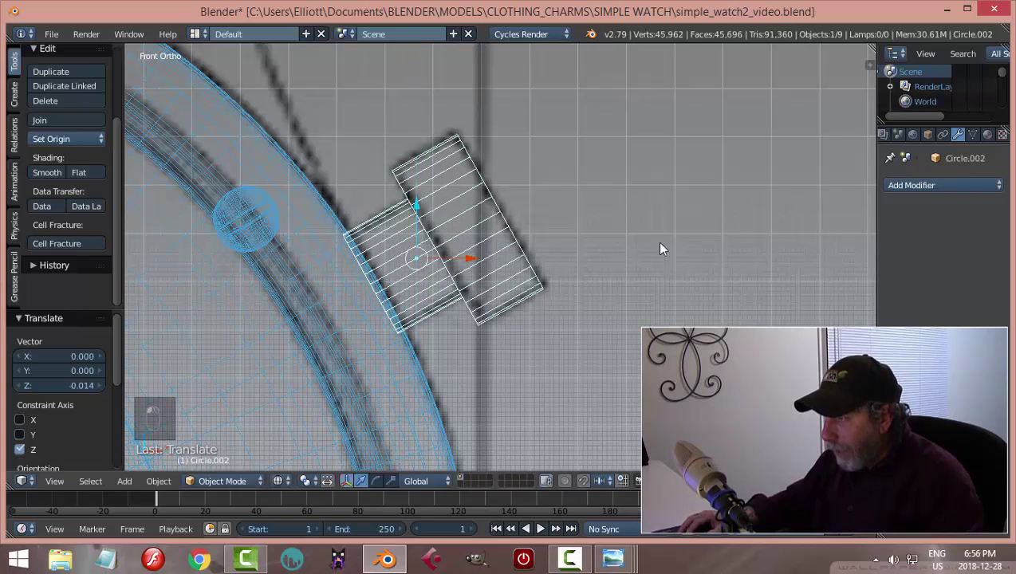
{"action": "key", "text": "z"}
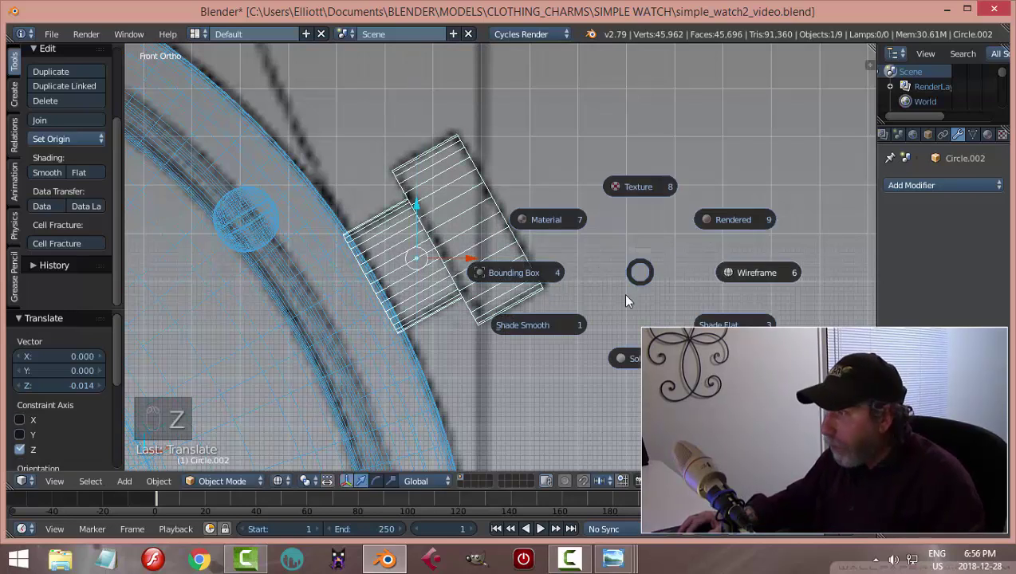
{"action": "left_click", "coordinate": [630, 357]}
Add a Subdivision Surface modifier with a view level of 2 to the push-button and shade it smooth
{"action": "middle_click_drag", "start_coordinate": [625, 295], "coordinate": [491, 315]}
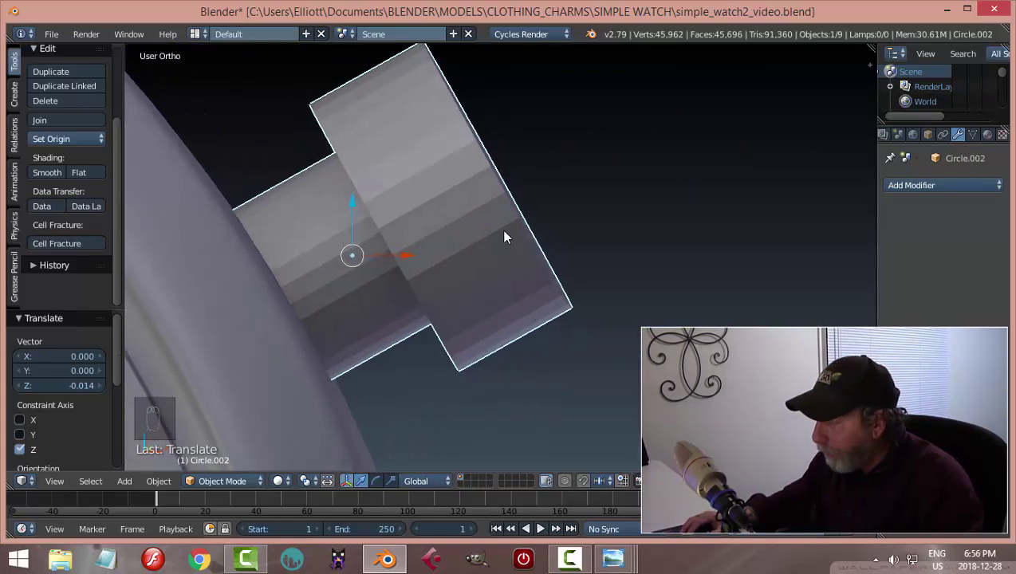
{"action": "left_click", "coordinate": [904, 188]}
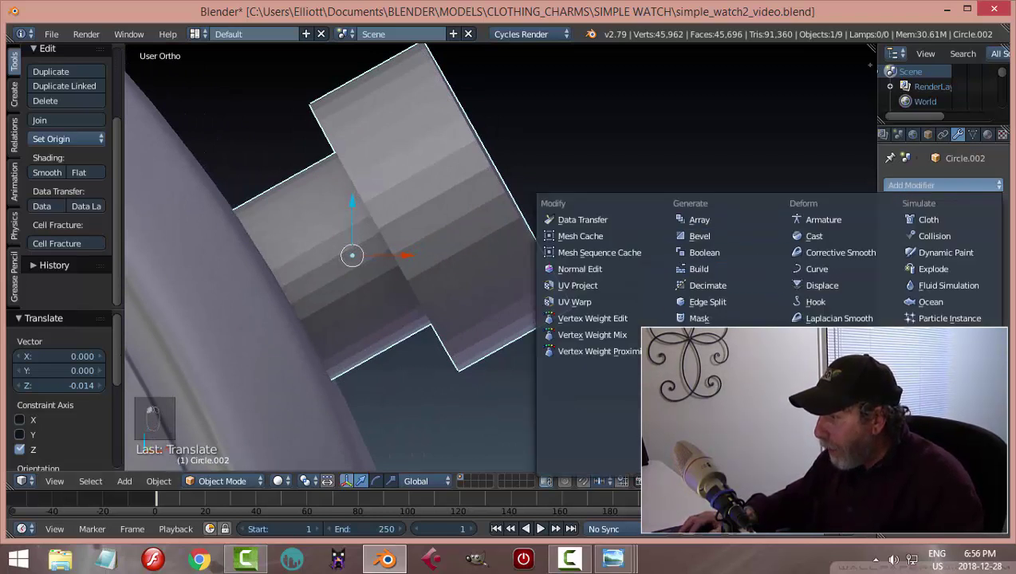
{"action": "left_click", "coordinate": [702, 415]}
{"action": "left_click", "coordinate": [936, 284]}
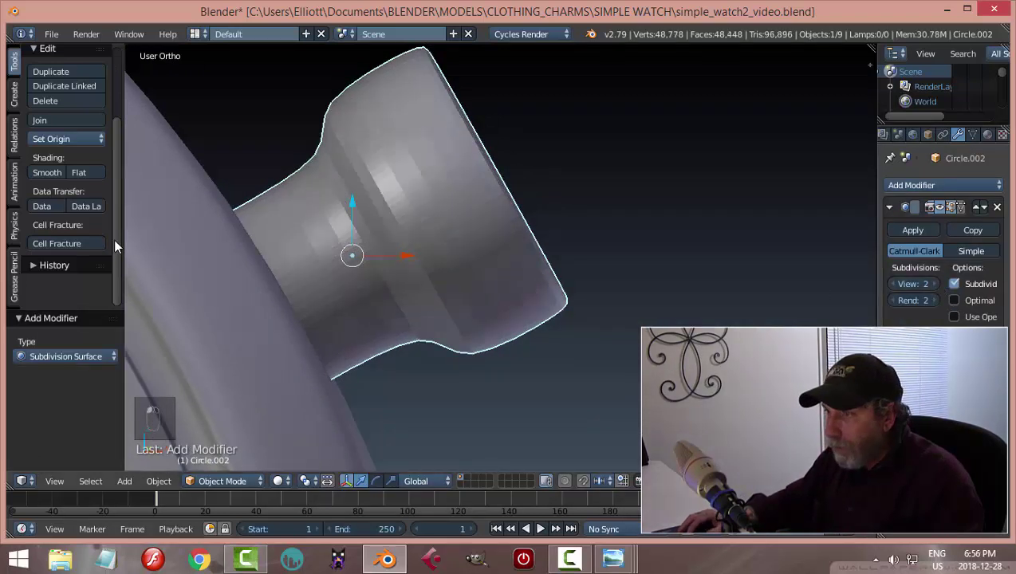
{"action": "left_click", "coordinate": [46, 173]}
{"action": "mouse_move", "coordinate": [436, 190]}
{"action": "middle_mouse_down"}
{"action": "mouse_move", "coordinate": [335, 220]}
{"action": "mouse_move", "coordinate": [456, 190]}
{"action": "mouse_move", "coordinate": [418, 227]}
{"action": "mouse_move", "coordinate": [431, 202]}
{"action": "middle_mouse_up"}
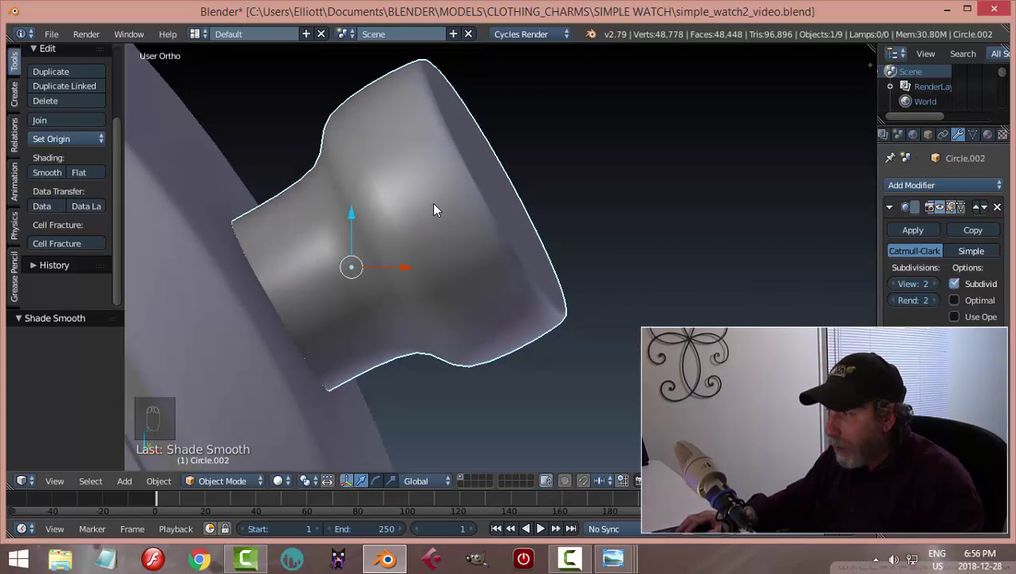
Sharpen the push-button's inner corners with one loop cut near the cap's stem-side edge and one on the stem beside the cap
{"action": "key", "text": "Tab"}
{"action": "scroll", "coordinate": [397, 220], "scroll_direction": "up", "scroll_amount": 5}
{"action": "scroll", "coordinate": [397, 220], "scroll_direction": "down", "scroll_amount": 8}
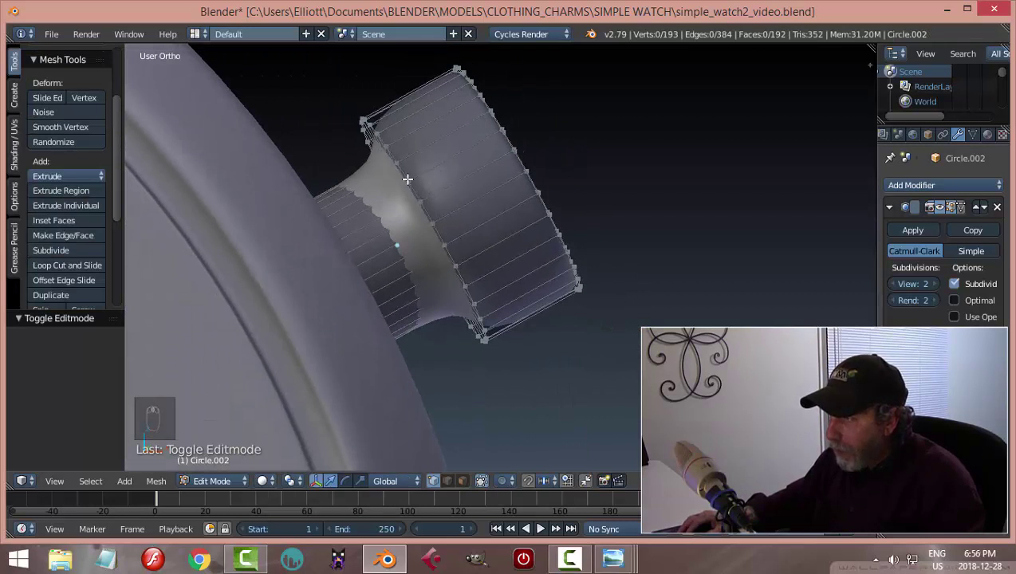
{"action": "middle_click_drag", "start_coordinate": [437, 183], "coordinate": [430, 189]}
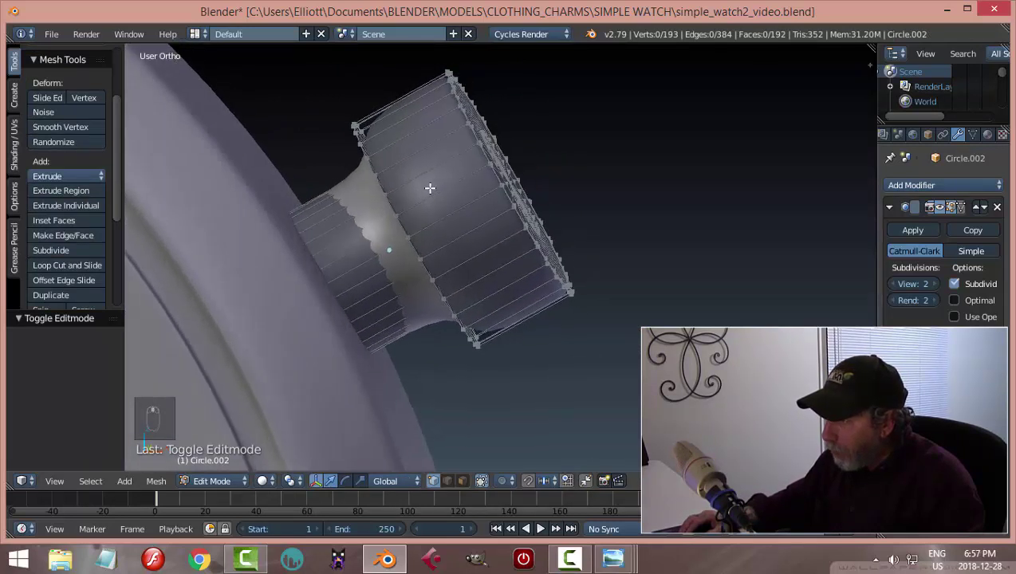
{"action": "key", "text": "ctrl+r"}
{"action": "left_click", "coordinate": [409, 155]}
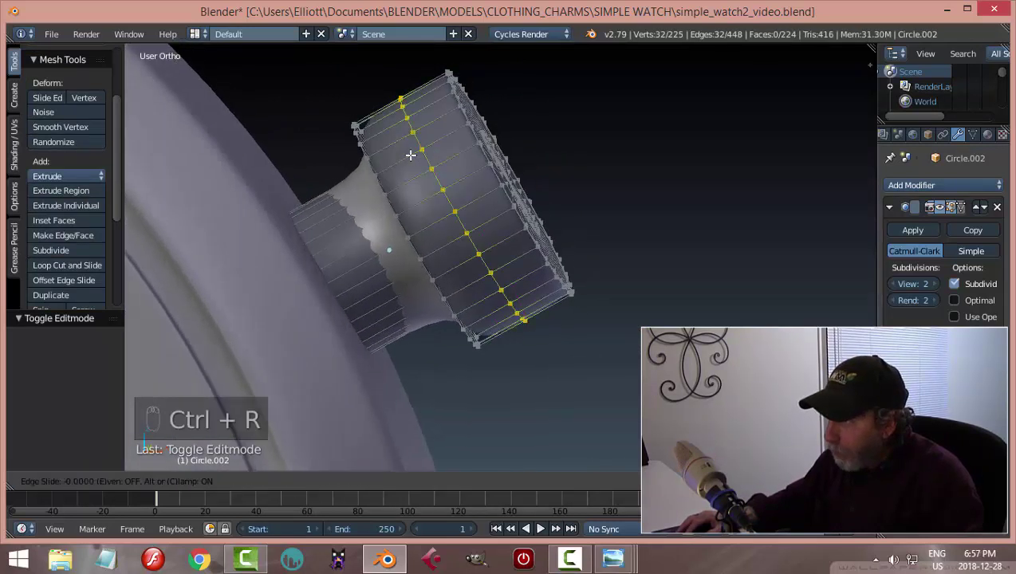
{"action": "left_click", "coordinate": [378, 189]}
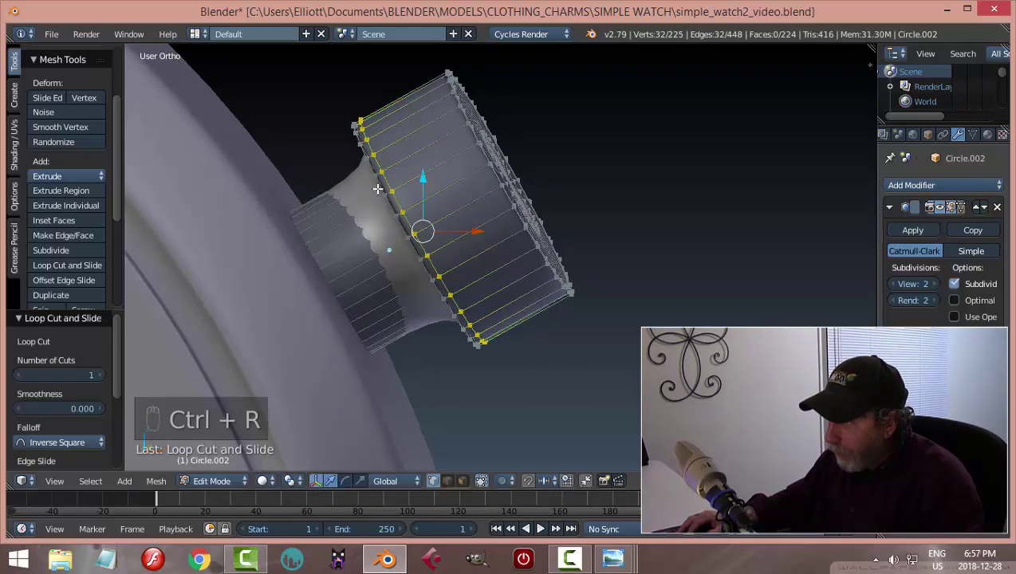
{"action": "key", "text": "ctrl+r"}
{"action": "left_click", "coordinate": [360, 201]}
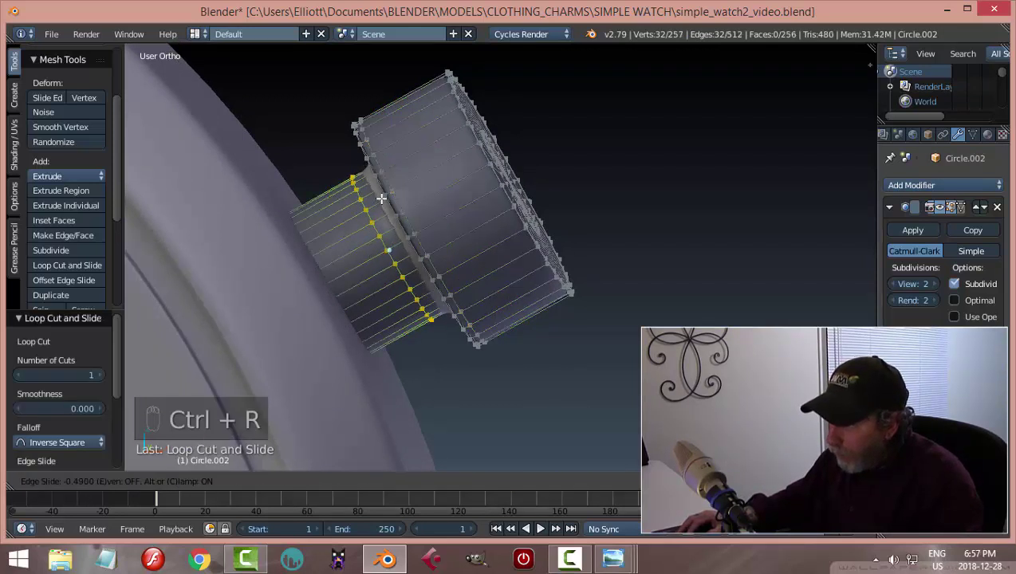
{"action": "left_click", "coordinate": [394, 193]}
{"action": "middle_click_drag", "start_coordinate": [394, 193], "coordinate": [463, 205]}
Add a loop cut around the cap's side near its outer edge, leave mesh editing and deselect everything
{"action": "key", "text": "ctrl+r"}
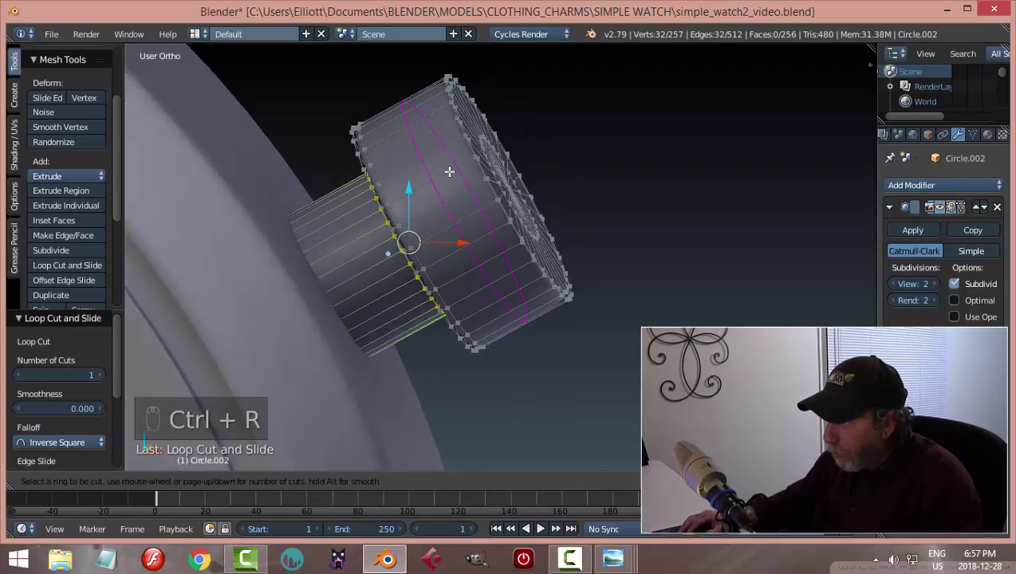
{"action": "left_click", "coordinate": [463, 166]}
{"action": "left_click", "coordinate": [552, 161]}
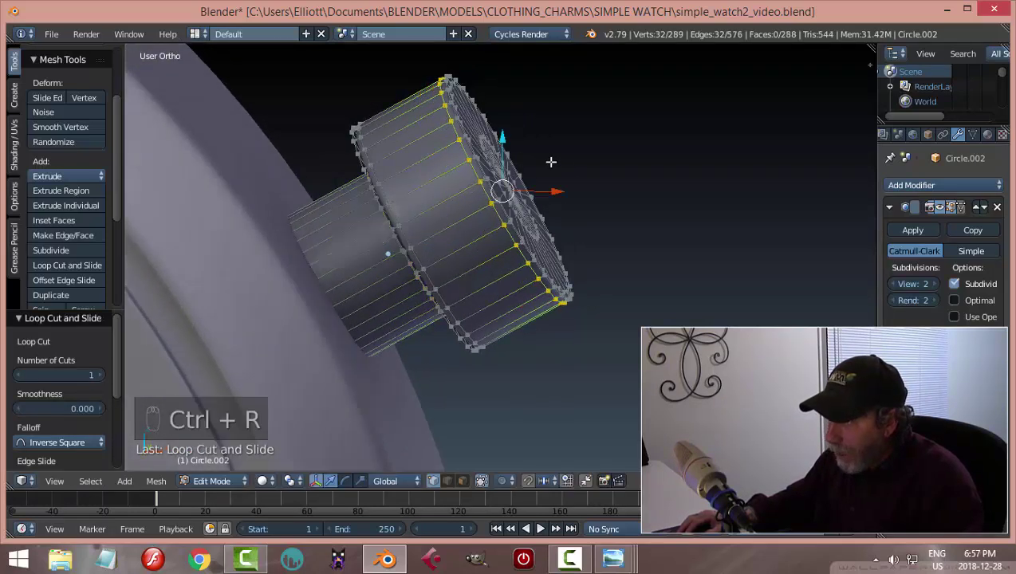
{"action": "key", "text": "a"}
{"action": "key", "text": "Tab"}
{"action": "scroll", "coordinate": [602, 182], "scroll_direction": "down", "scroll_amount": 3}
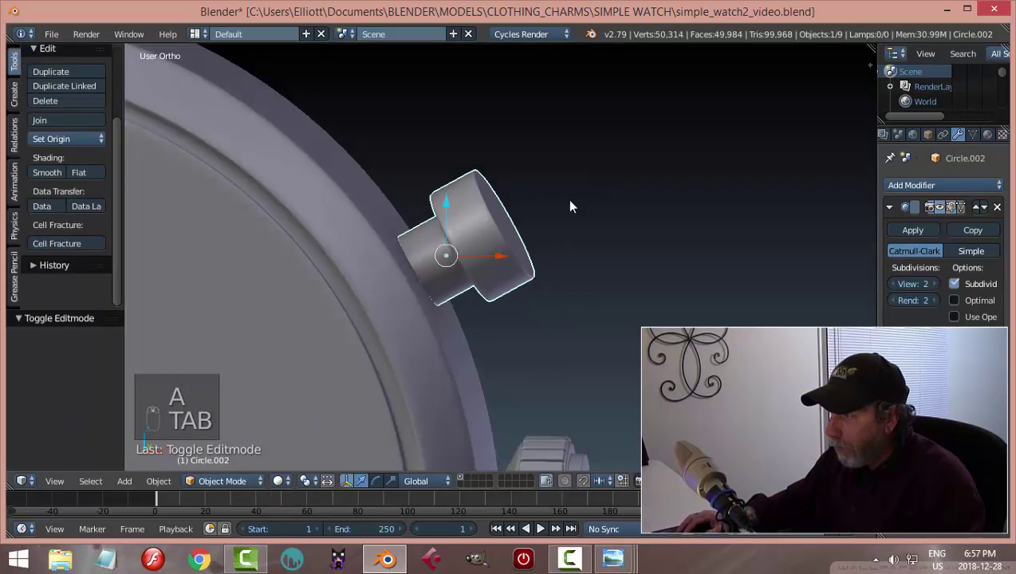
{"action": "key", "text": "a"}
{"action": "key", "text": "a"}
{"action": "scroll", "coordinate": [509, 209], "scroll_direction": "up", "scroll_amount": 3}
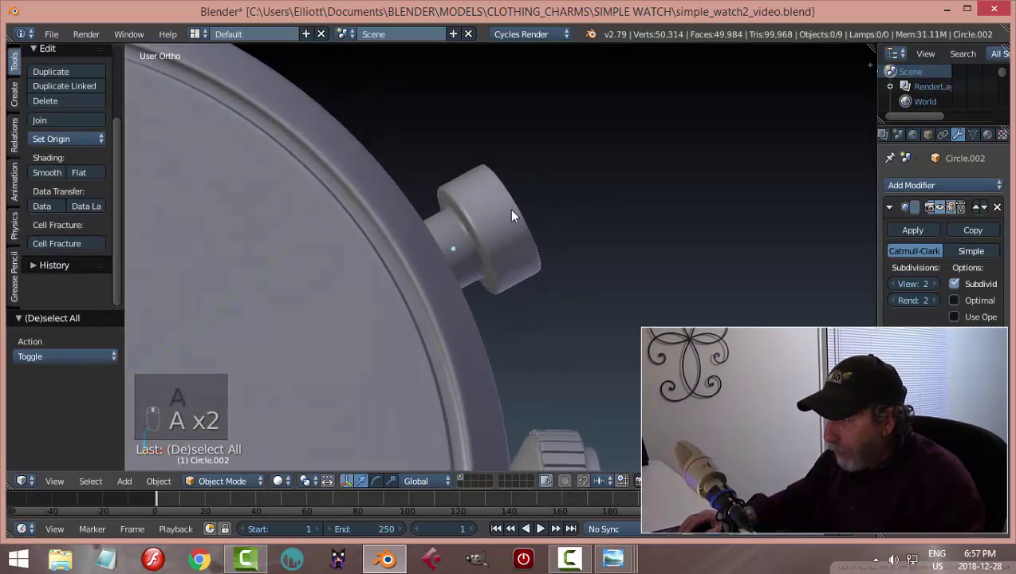
Add two loop cuts to the cap's ring-shaped underside, one of them close to its outer rim, and leave mesh editing
{"action": "middle_click_drag", "start_coordinate": [492, 211], "coordinate": [501, 142]}
{"action": "key", "text": "Tab"}
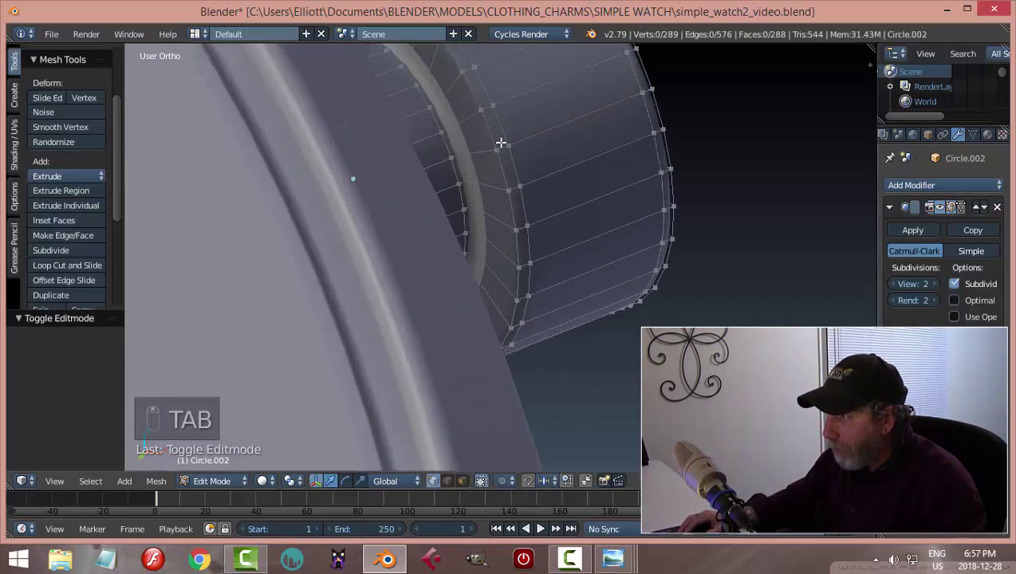
{"action": "key", "text": "ctrl+r"}
{"action": "left_click", "coordinate": [455, 79]}
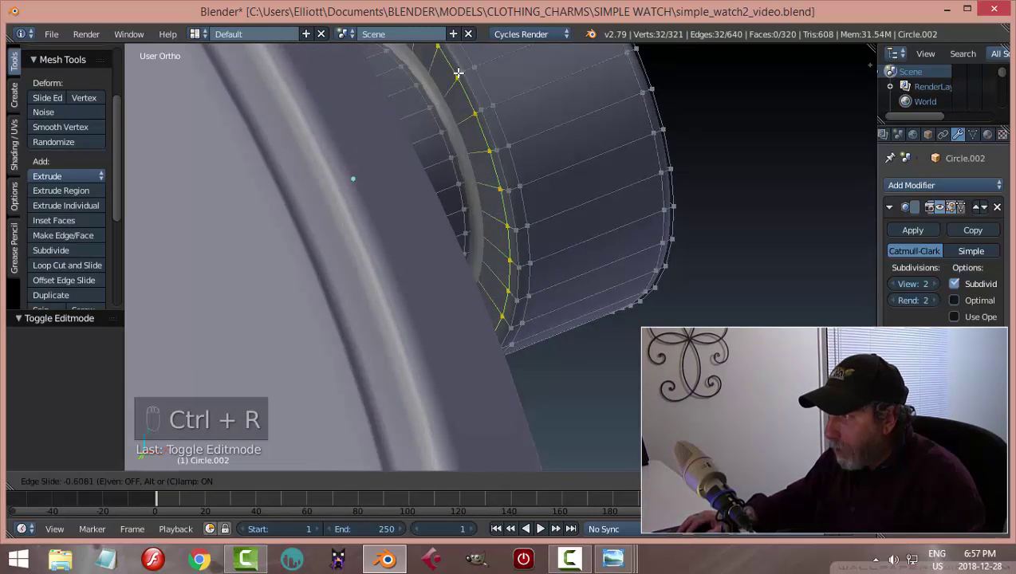
{"action": "left_click", "coordinate": [459, 74]}
{"action": "key", "text": "ctrl+r"}
{"action": "left_click", "coordinate": [450, 89]}
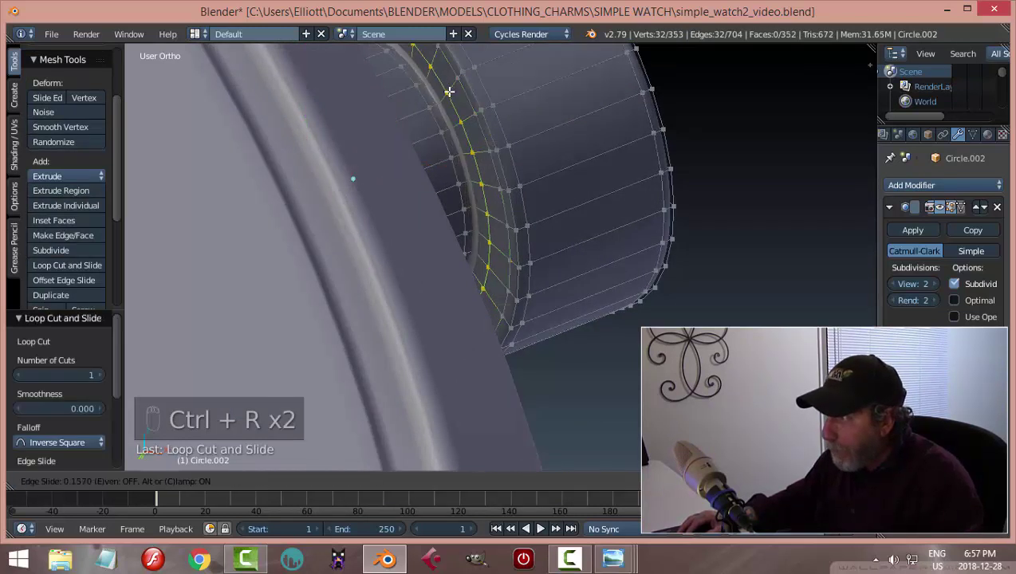
{"action": "left_click", "coordinate": [495, 100]}
{"action": "key", "text": "Tab"}
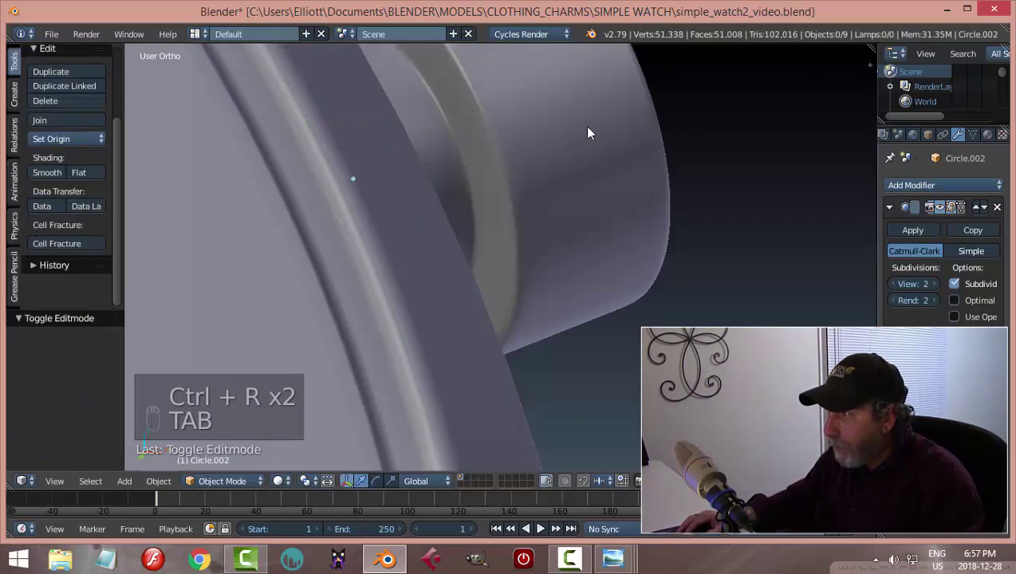
Deselect everything and save the watch model over the existing file
{"action": "middle_click_drag", "start_coordinate": [584, 129], "coordinate": [608, 151]}
{"action": "scroll", "coordinate": [544, 180], "scroll_direction": "down", "scroll_amount": 2}
{"action": "key", "text": "a"}
{"action": "key", "text": "a"}
{"action": "scroll", "coordinate": [542, 177], "scroll_direction": "down", "scroll_amount": 3}
{"action": "scroll", "coordinate": [542, 184], "scroll_direction": "up", "scroll_amount": 2}
{"action": "key", "text": "a"}
{"action": "key", "text": "ctrl+s"}
{"action": "left_click", "coordinate": [608, 152]}
{"action": "key", "text": "KP_1"}
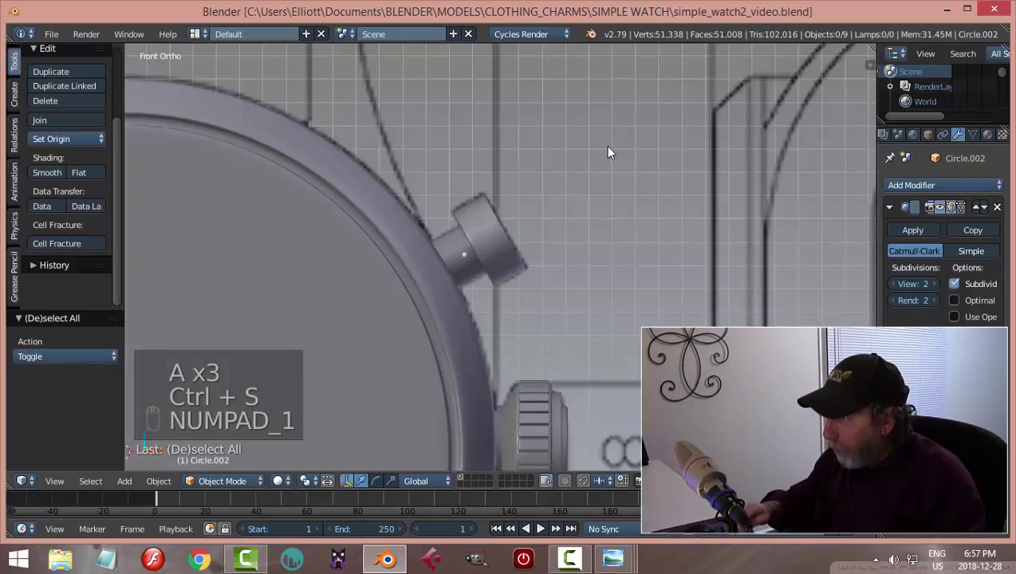
{"action": "scroll", "coordinate": [590, 278], "scroll_direction": "down", "scroll_amount": 3}
{"action": "middle_click_drag", "start_coordinate": [565, 286], "coordinate": [552, 169], "text": "shift"}
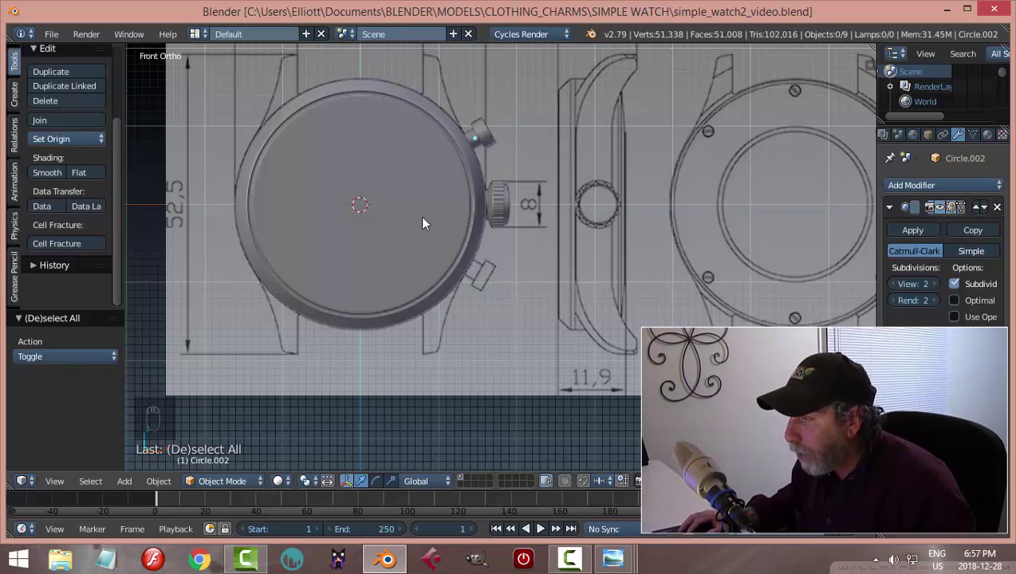
Add a Mirror modifier to the upper push-button, using the round watch case as the mirror object
{"action": "right_click", "coordinate": [430, 189]}
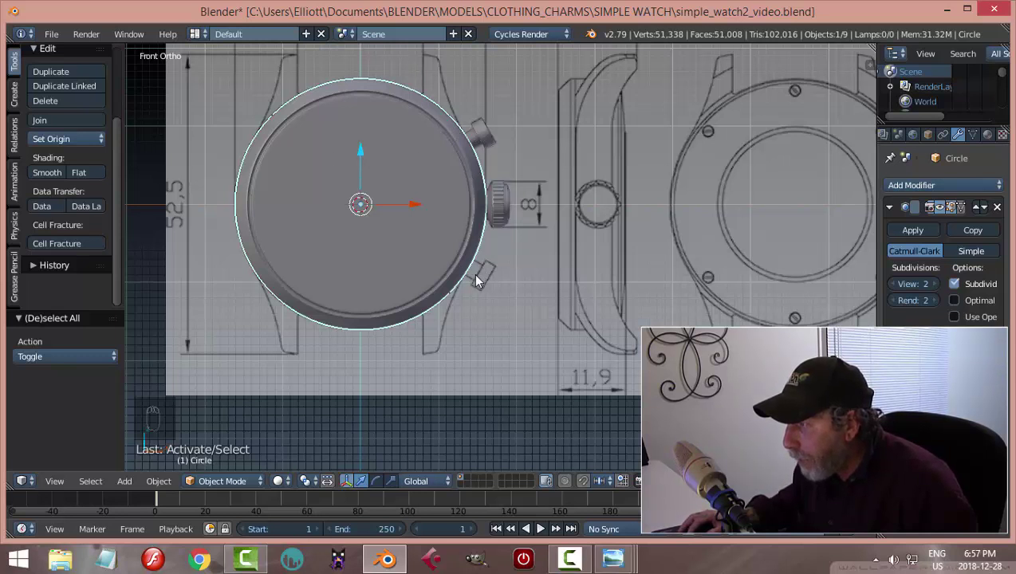
{"action": "right_click", "coordinate": [482, 134]}
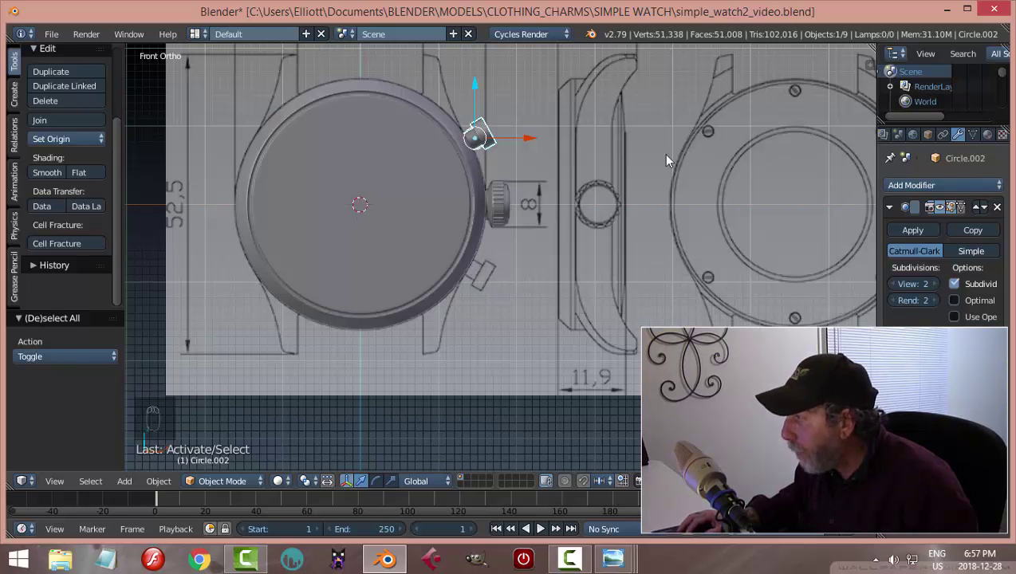
{"action": "left_click", "coordinate": [890, 208]}
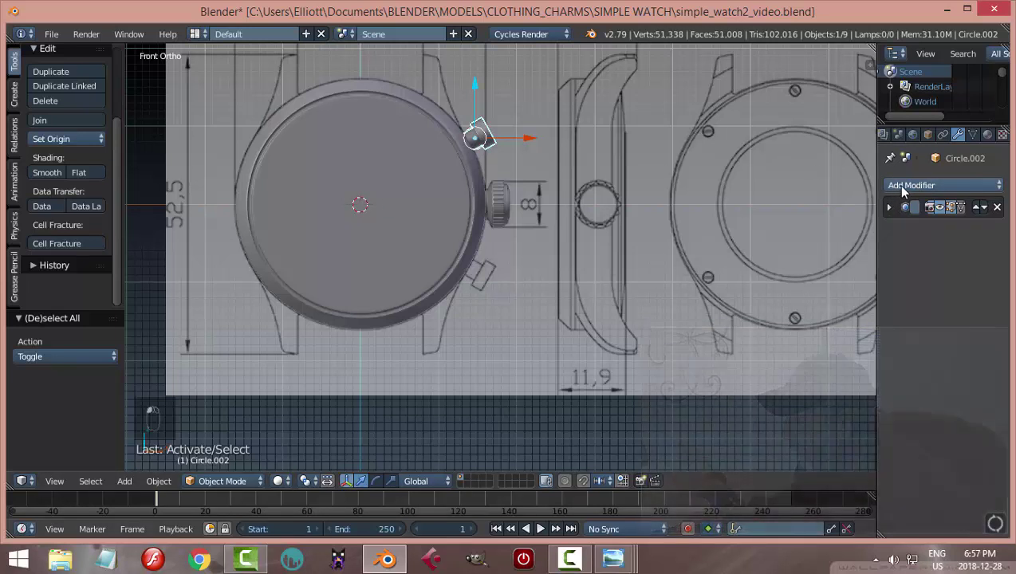
{"action": "left_click", "coordinate": [917, 185]}
{"action": "left_click", "coordinate": [712, 333]}
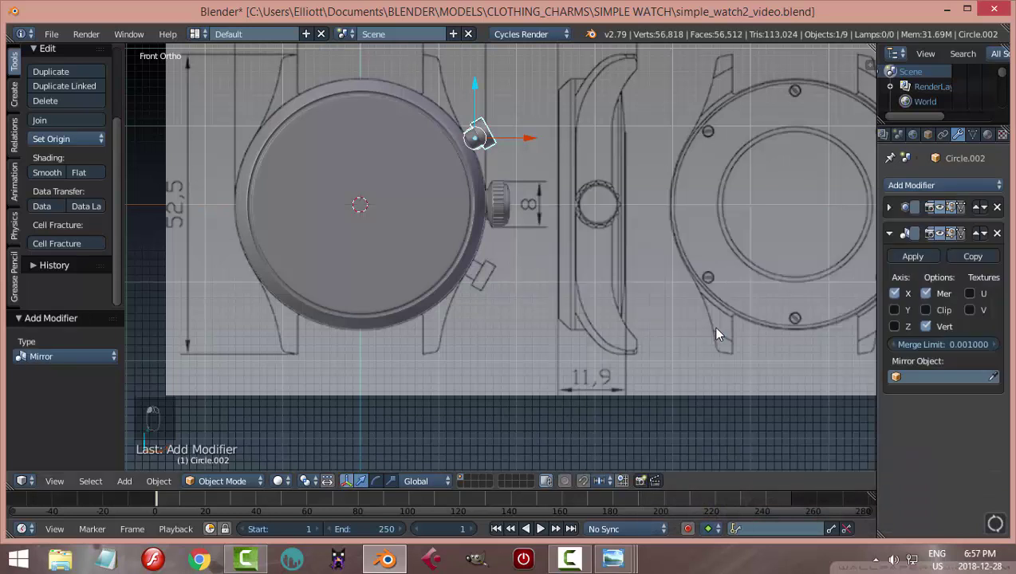
{"action": "left_click", "coordinate": [993, 378]}
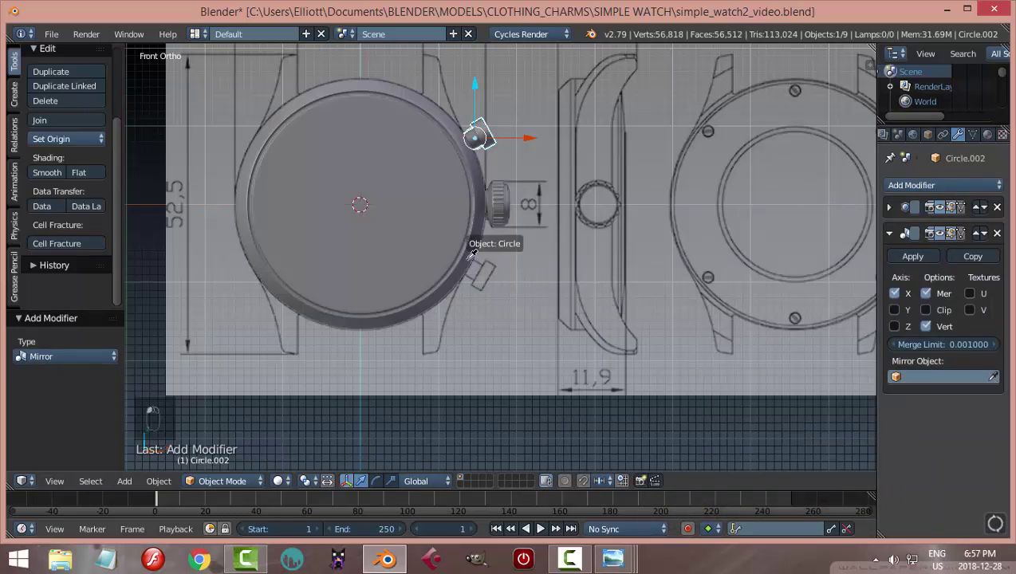
{"action": "left_click", "coordinate": [425, 211]}
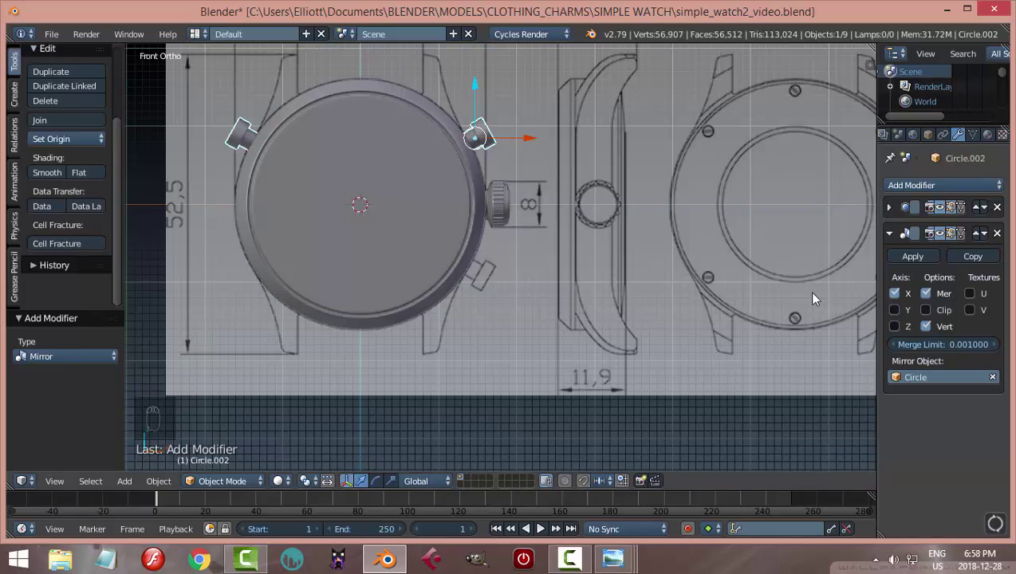
Switch the push-button's mirror axis from X to Y and deselect everything
{"action": "left_click", "coordinate": [896, 293]}
{"action": "left_click", "coordinate": [895, 310]}
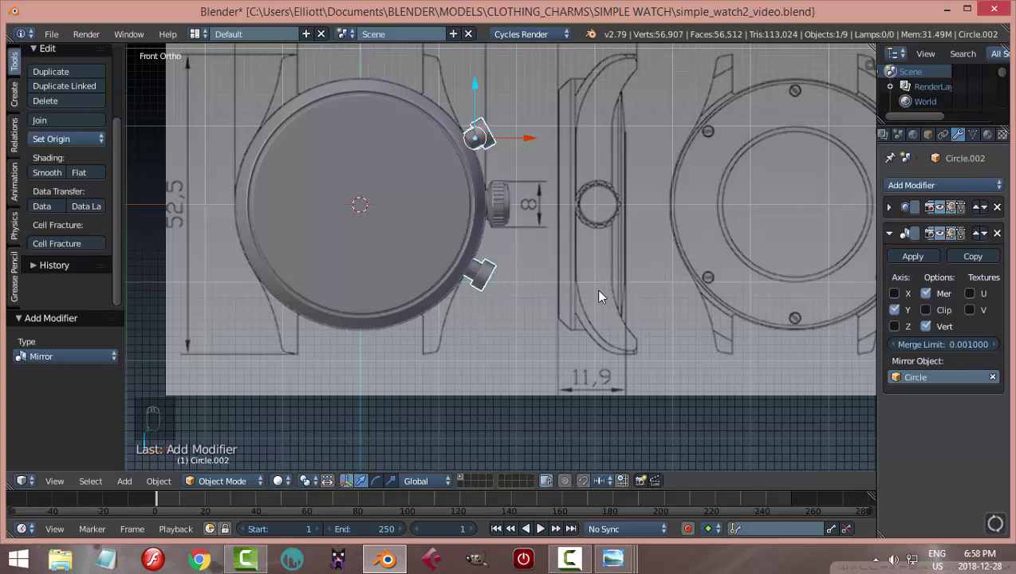
{"action": "key", "text": "a"}
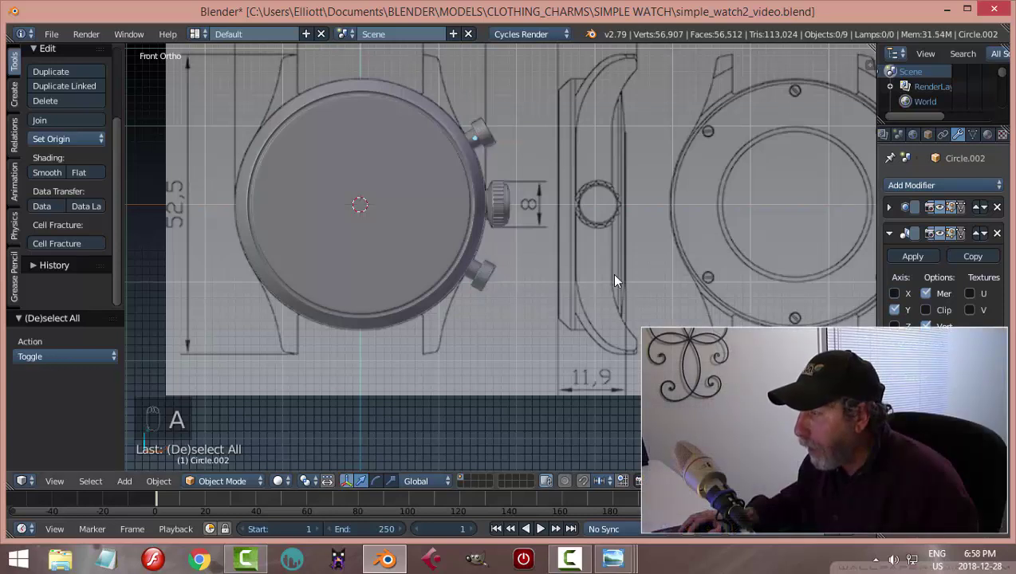
Apply the Mirror modifier on the push-buttons and deselect everything
{"action": "middle_click_drag", "start_coordinate": [614, 281], "coordinate": [544, 305]}
{"action": "scroll", "coordinate": [511, 307], "scroll_direction": "up", "scroll_amount": 4}
{"action": "middle_click_drag", "start_coordinate": [476, 311], "coordinate": [513, 287]}
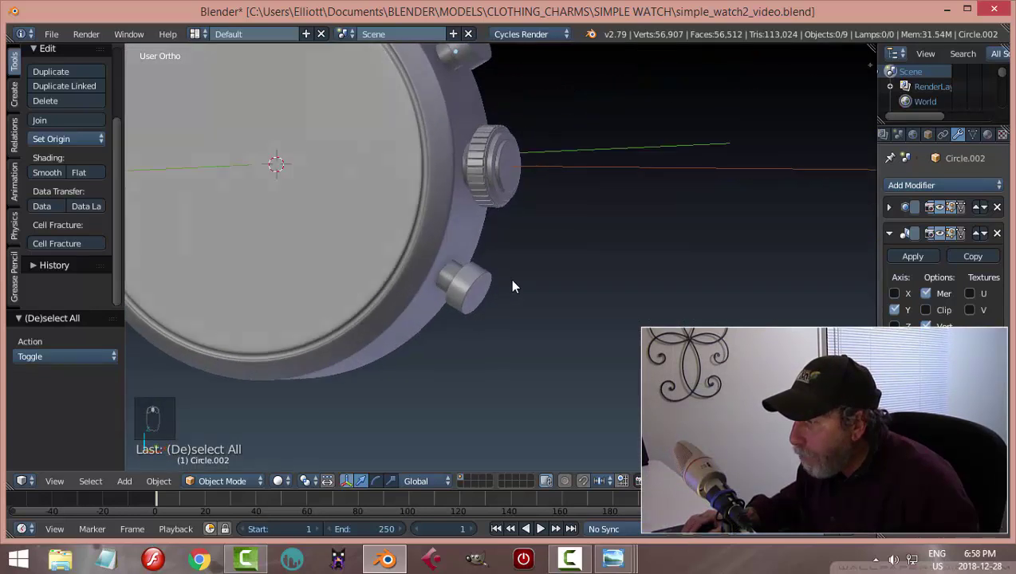
{"action": "right_click", "coordinate": [490, 285]}
{"action": "middle_click_drag", "start_coordinate": [639, 280], "coordinate": [659, 276]}
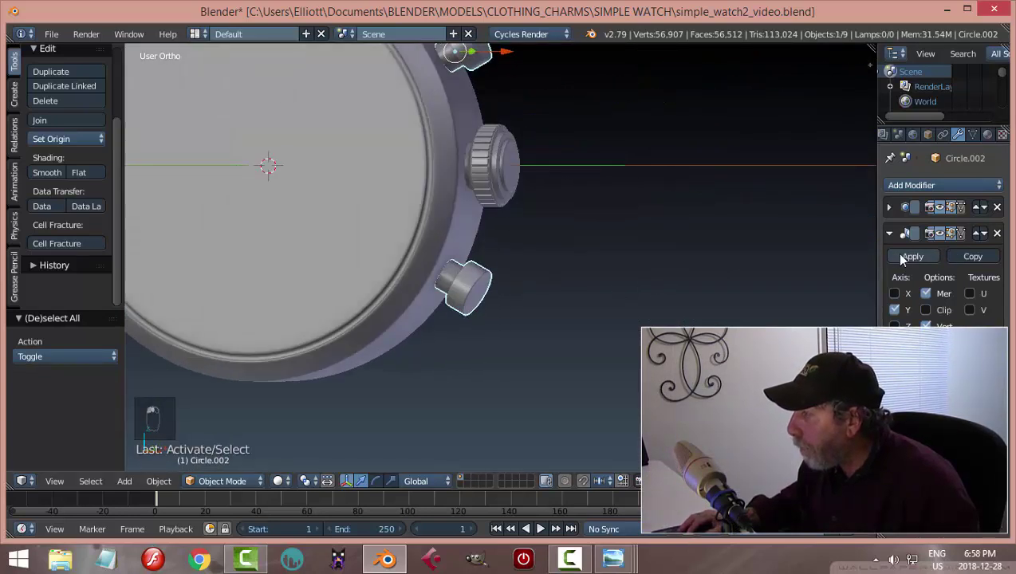
{"action": "left_click", "coordinate": [910, 256]}
{"action": "middle_click_drag", "start_coordinate": [638, 288], "coordinate": [659, 284]}
{"action": "key", "text": "a"}
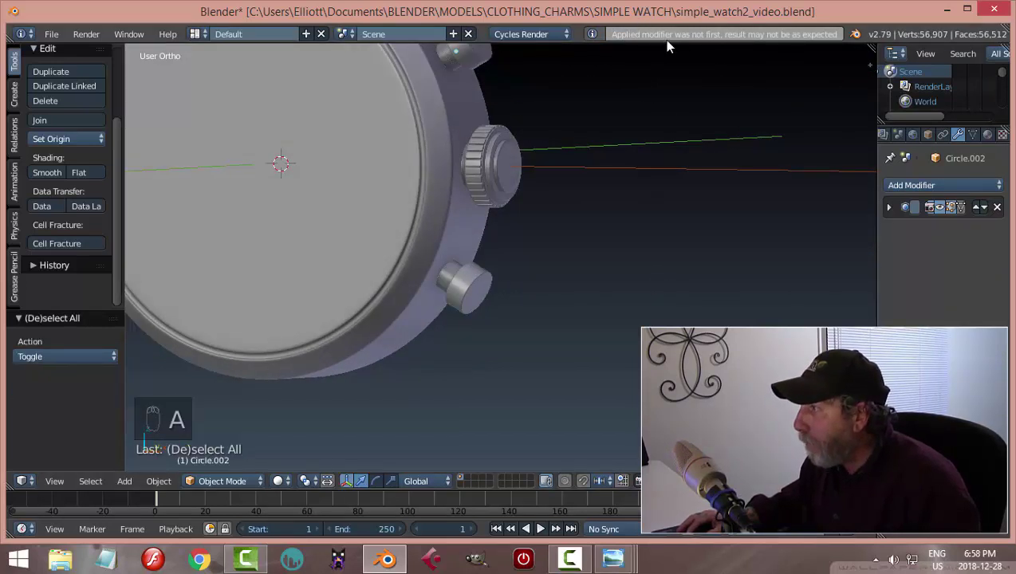
Check that both push-buttons select as one object, deselect them and save the watch model over the existing file
{"action": "right_click", "coordinate": [465, 312]}
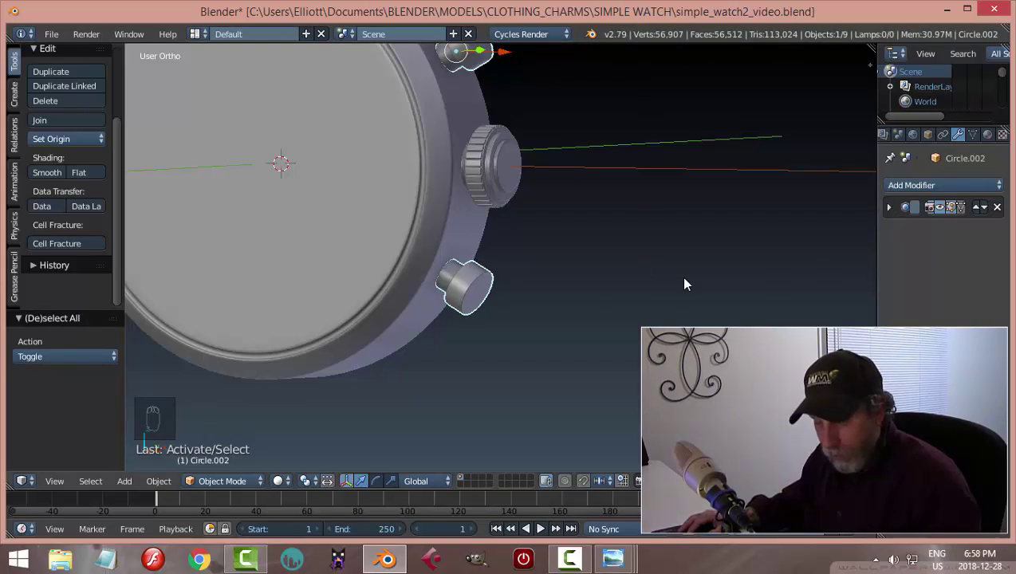
{"action": "key", "text": "a"}
{"action": "scroll", "coordinate": [666, 275], "scroll_direction": "down", "scroll_amount": 5}
{"action": "middle_click_drag", "start_coordinate": [651, 273], "coordinate": [680, 281]}
{"action": "key", "text": "ctrl+s"}
Move the crown slightly outward from the case along the X axis, deselect it and save the file again
{"action": "scroll", "coordinate": [654, 285], "scroll_direction": "up", "scroll_amount": 5}
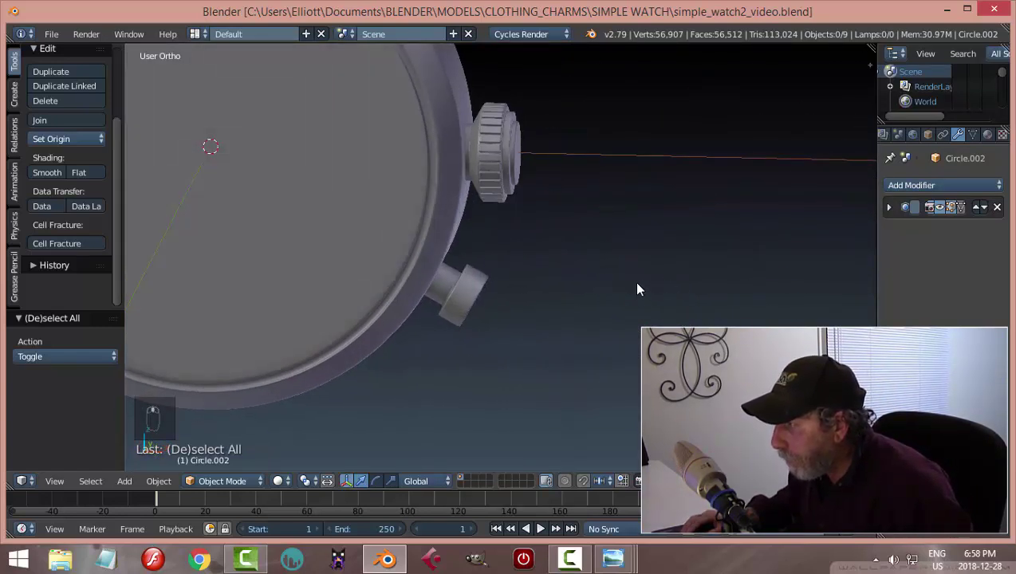
{"action": "right_click", "coordinate": [517, 147]}
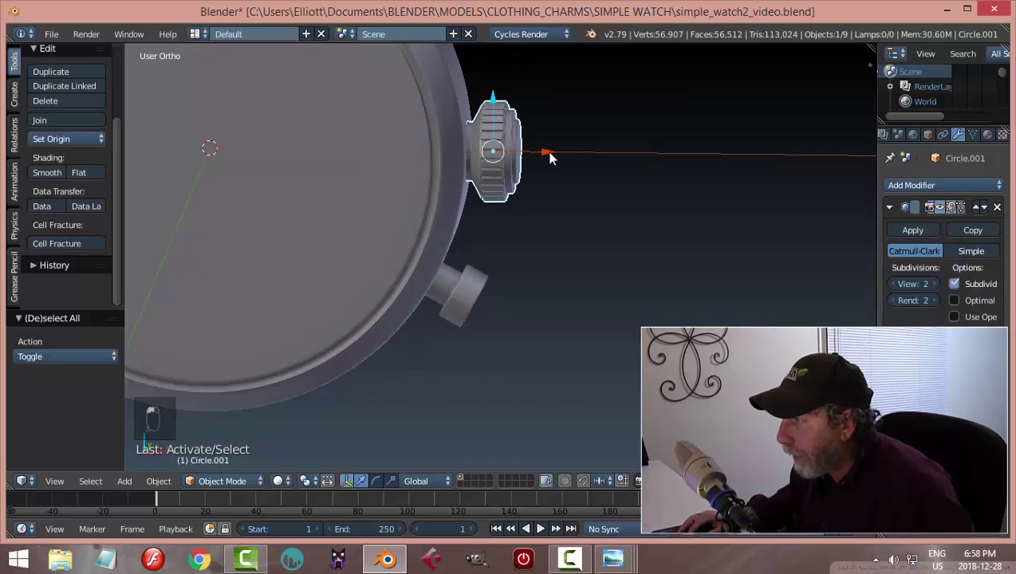
{"action": "left_click_drag", "start_coordinate": [551, 157], "coordinate": [561, 159]}
{"action": "key", "text": "a"}
{"action": "middle_click_drag", "start_coordinate": [562, 158], "coordinate": [576, 207]}
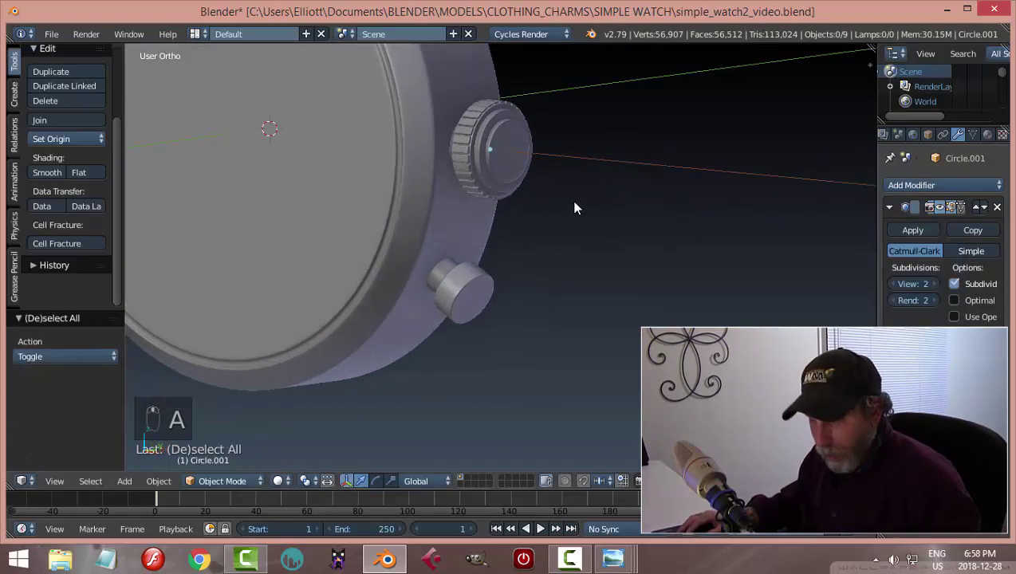
{"action": "key", "text": "ctrl+s"}
Compare the watch model with the reference drawing in front, back and right-side views
{"action": "middle_click_drag", "start_coordinate": [521, 272], "coordinate": [578, 255]}
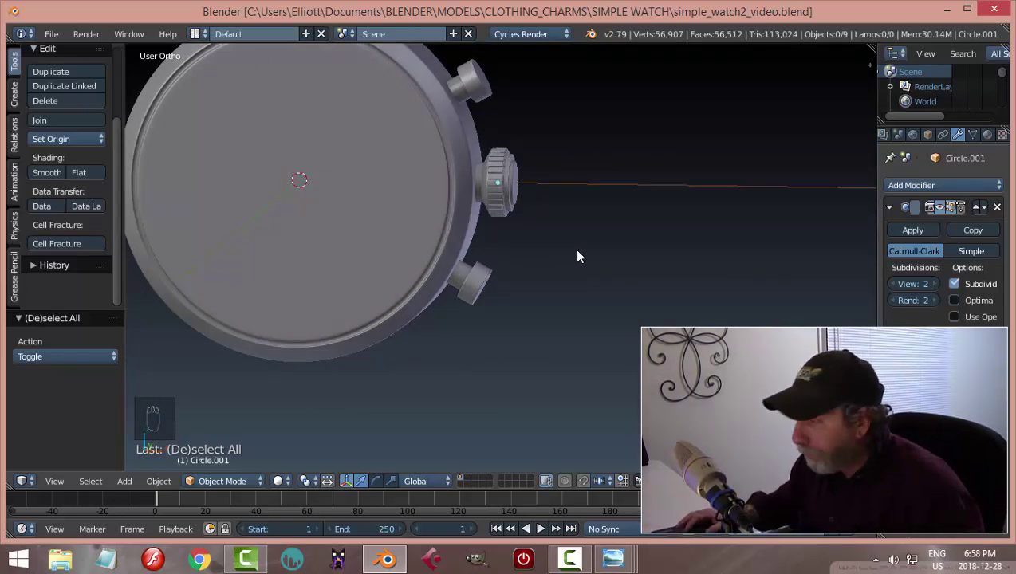
{"action": "key", "text": "KP_1"}
{"action": "scroll", "coordinate": [478, 231], "scroll_direction": "down", "scroll_amount": 4}
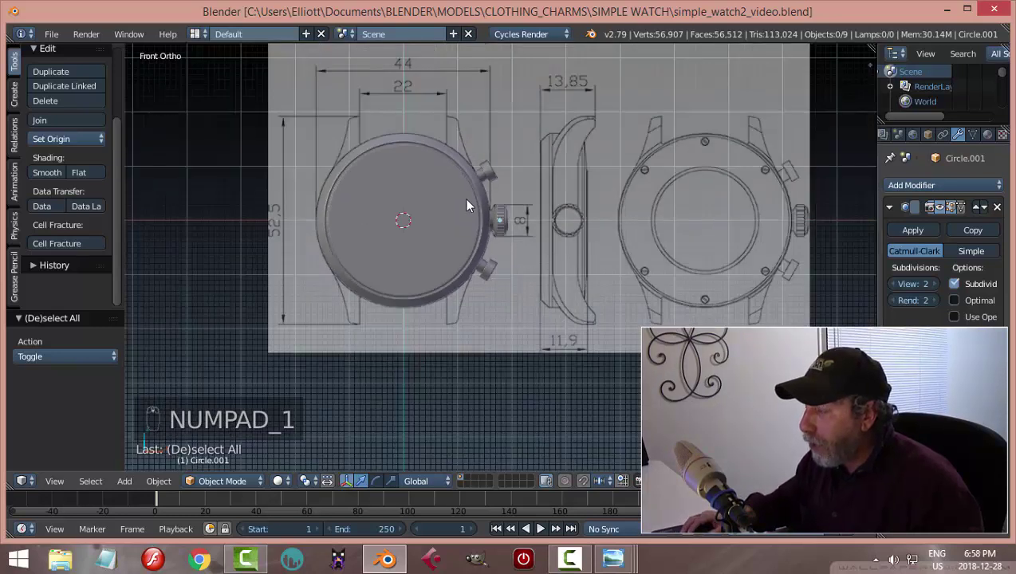
{"action": "middle_click_drag", "start_coordinate": [467, 206], "coordinate": [488, 263], "text": "shift"}
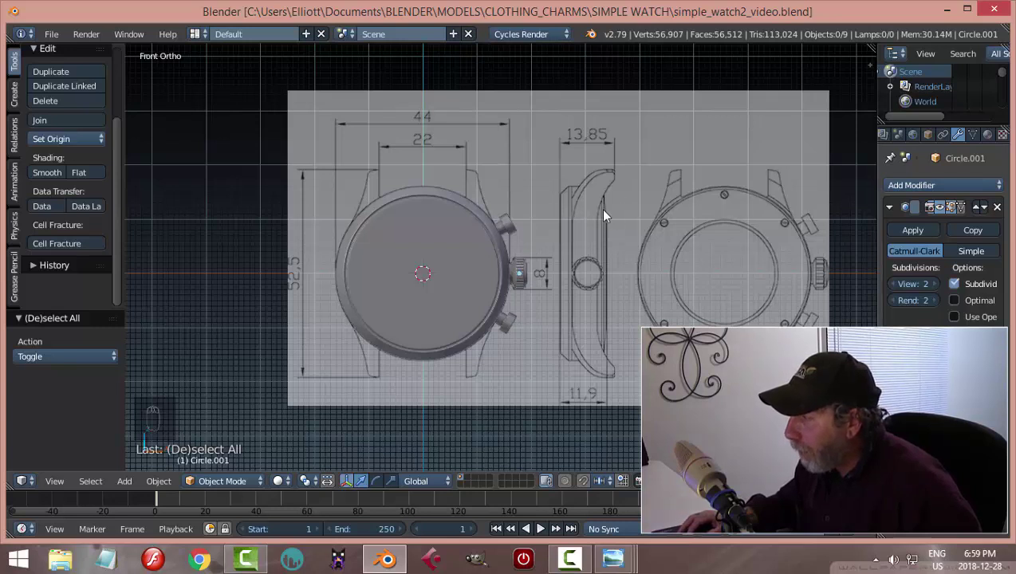
{"action": "key", "text": "ctrl+KP_1"}
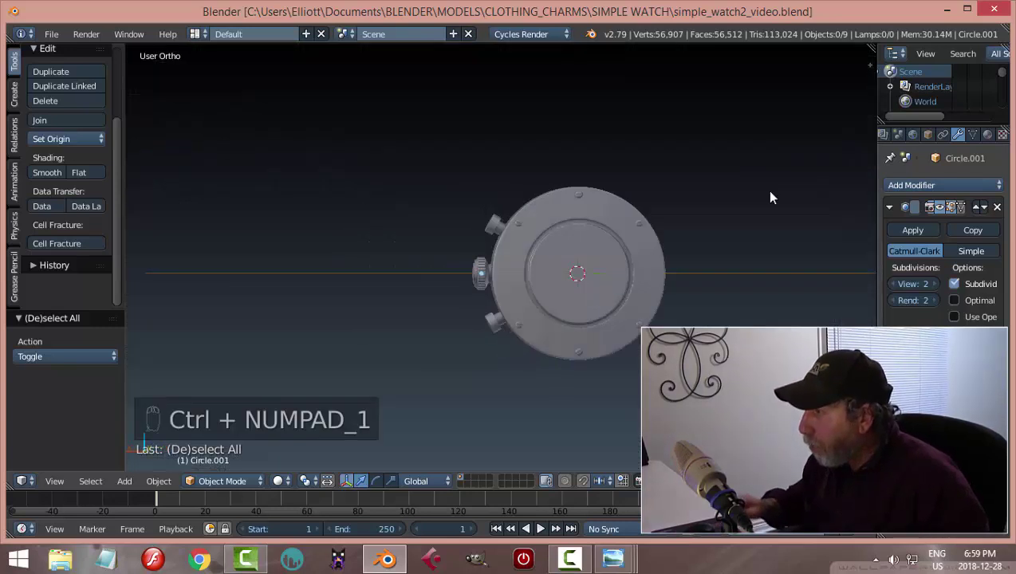
{"action": "scroll", "coordinate": [746, 256], "scroll_direction": "up", "scroll_amount": 2}
{"action": "scroll", "coordinate": [745, 257], "scroll_direction": "down", "scroll_amount": 1}
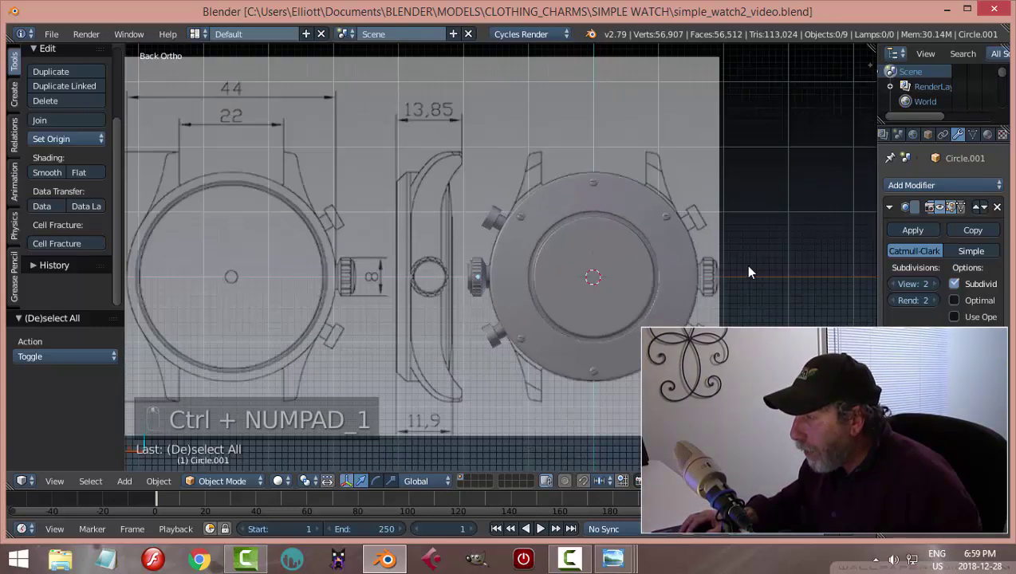
{"action": "middle_click_drag", "start_coordinate": [736, 287], "coordinate": [678, 268], "text": "shift"}
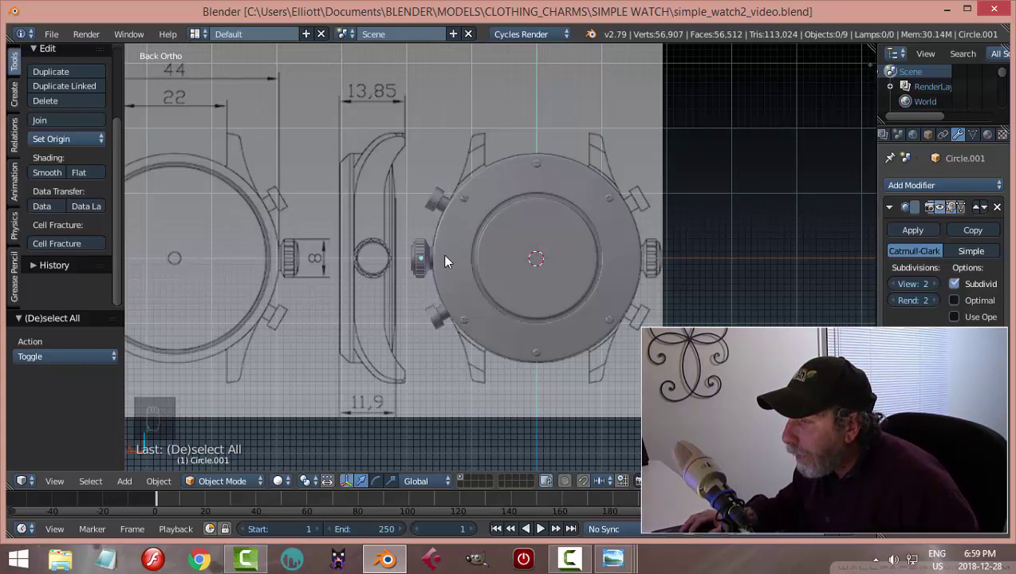
{"action": "scroll", "coordinate": [515, 233], "scroll_direction": "down", "scroll_amount": 2}
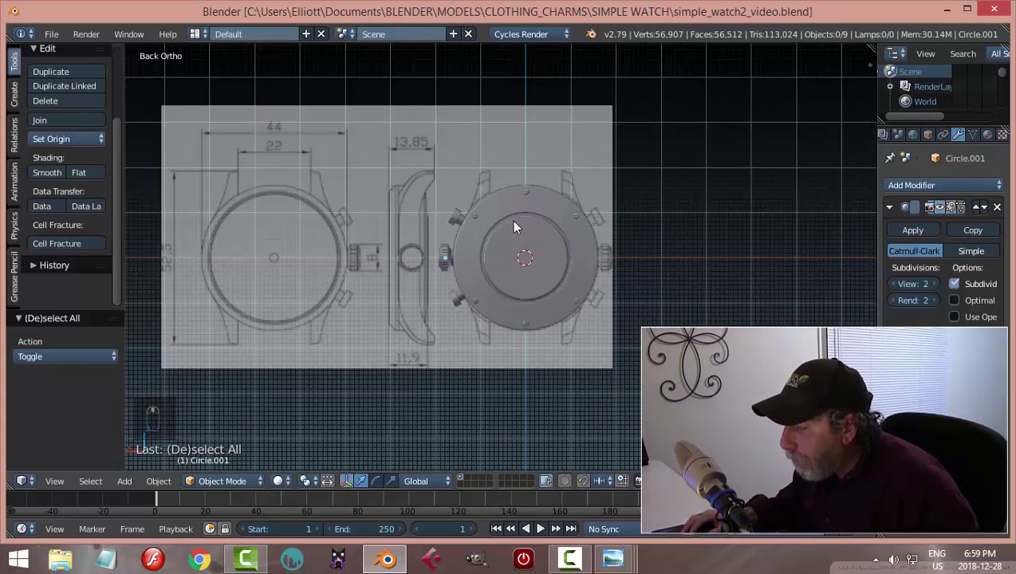
{"action": "middle_click_drag", "start_coordinate": [587, 248], "coordinate": [598, 272]}
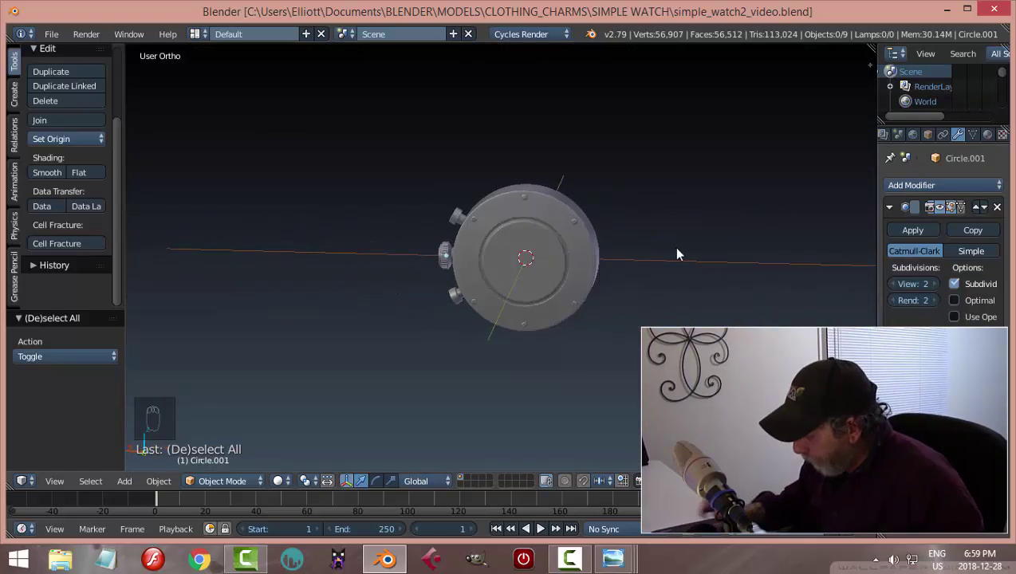
{"action": "key", "text": "KP_3"}
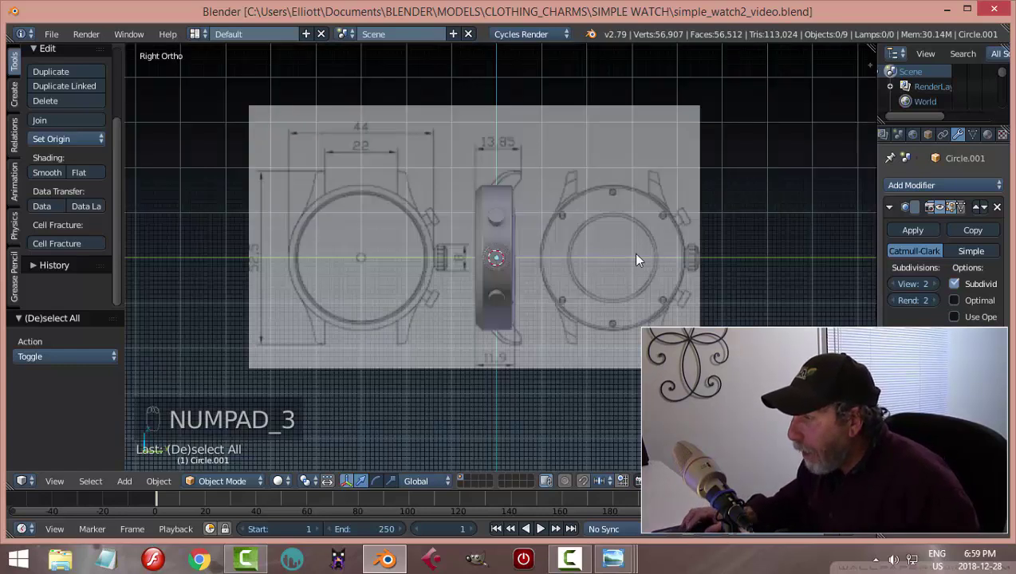
{"action": "scroll", "coordinate": [669, 219], "scroll_direction": "up", "scroll_amount": 3}
{"action": "scroll", "coordinate": [668, 220], "scroll_direction": "down", "scroll_amount": 1}
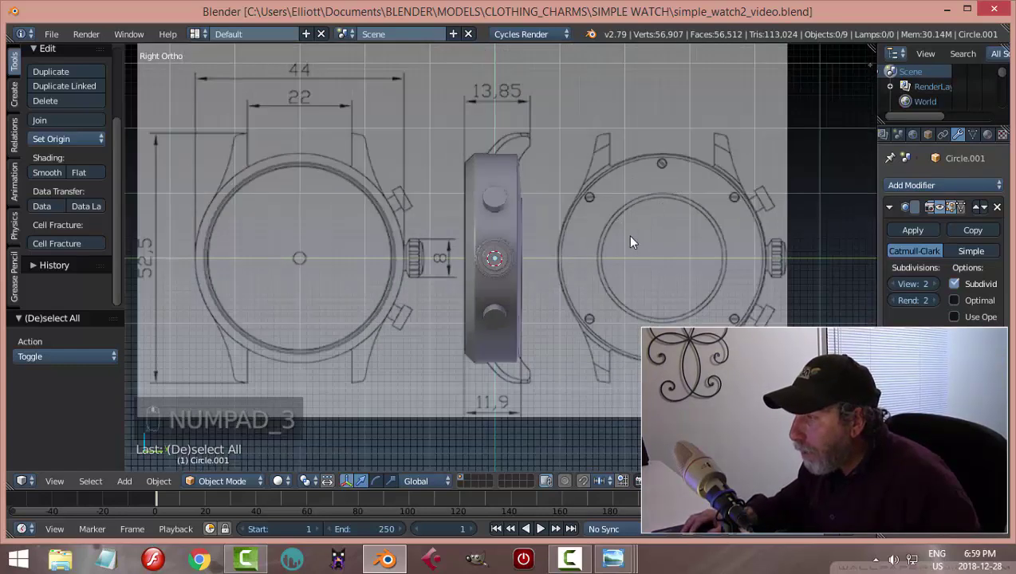
{"action": "key", "text": "ctrl+KP_1"}
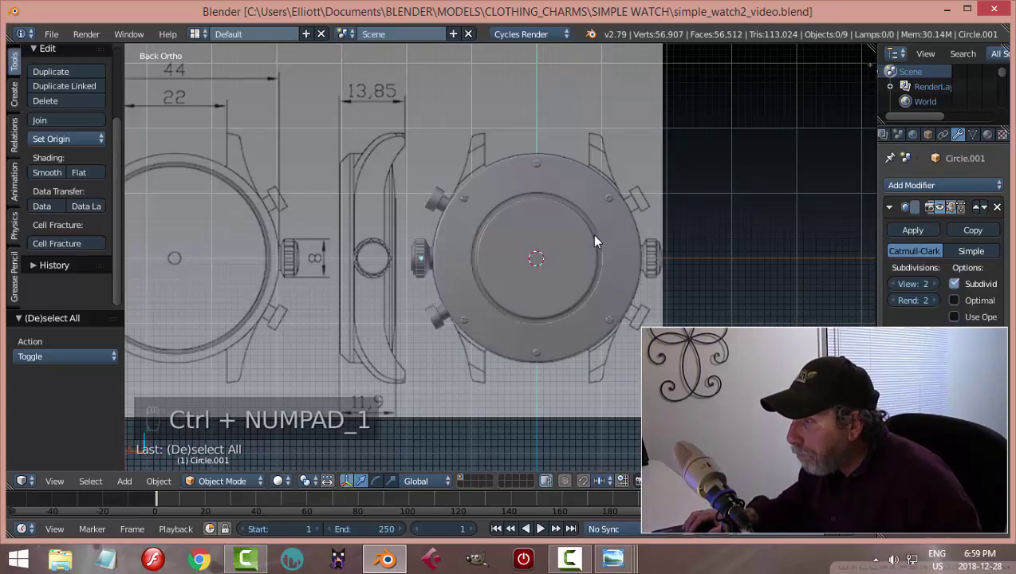
{"action": "scroll", "coordinate": [592, 235], "scroll_direction": "down", "scroll_amount": 2}
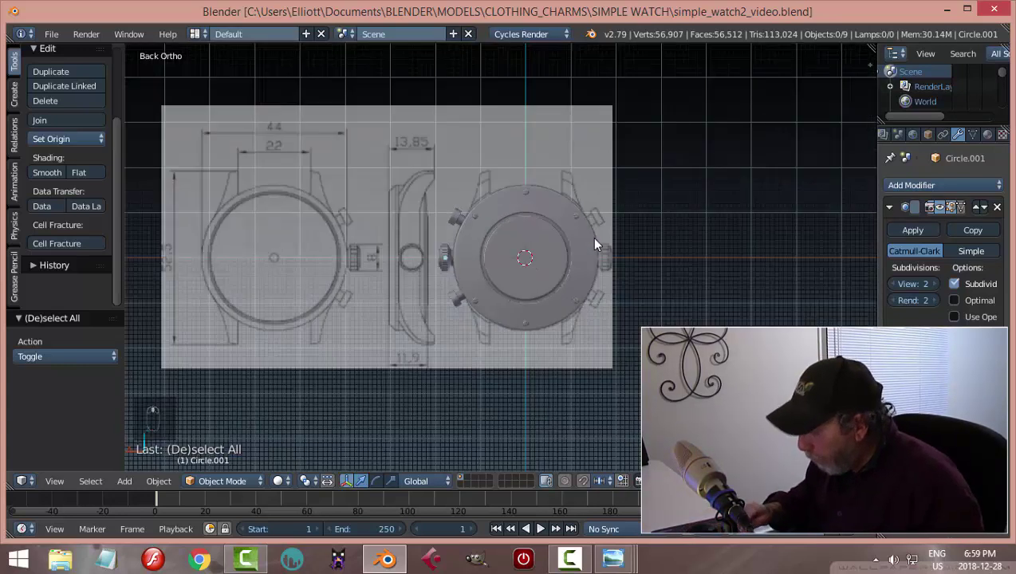
Examine in front view where the strap lugs in the reference drawing meet the case, especially the upper pair
{"action": "key", "text": "KP_1"}
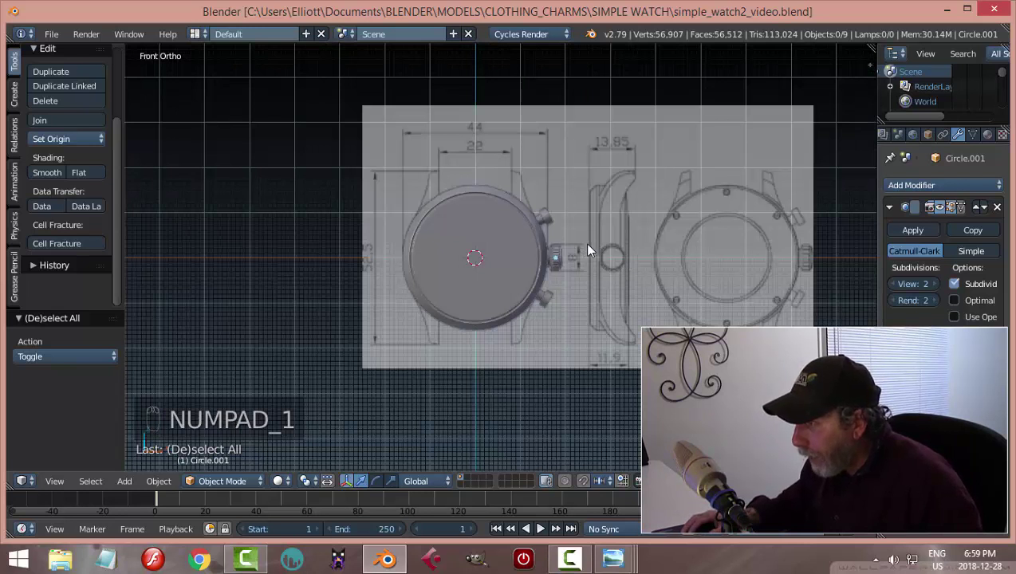
{"action": "mouse_move", "coordinate": [622, 253]}
{"action": "middle_mouse_down"}
{"action": "mouse_move", "coordinate": [263, 274]}
{"action": "mouse_move", "coordinate": [618, 269]}
{"action": "middle_mouse_up"}
{"action": "key", "text": "KP_1"}
{"action": "scroll", "coordinate": [614, 261], "scroll_direction": "up", "scroll_amount": 5}
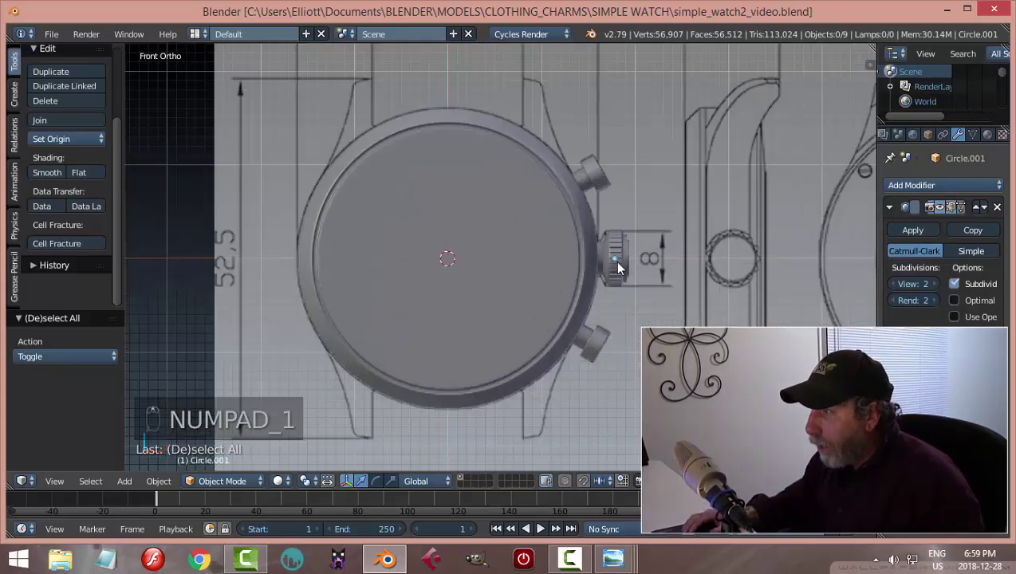
{"action": "scroll", "coordinate": [517, 243], "scroll_direction": "down", "scroll_amount": 4}
{"action": "scroll", "coordinate": [545, 271], "scroll_direction": "up", "scroll_amount": 4}
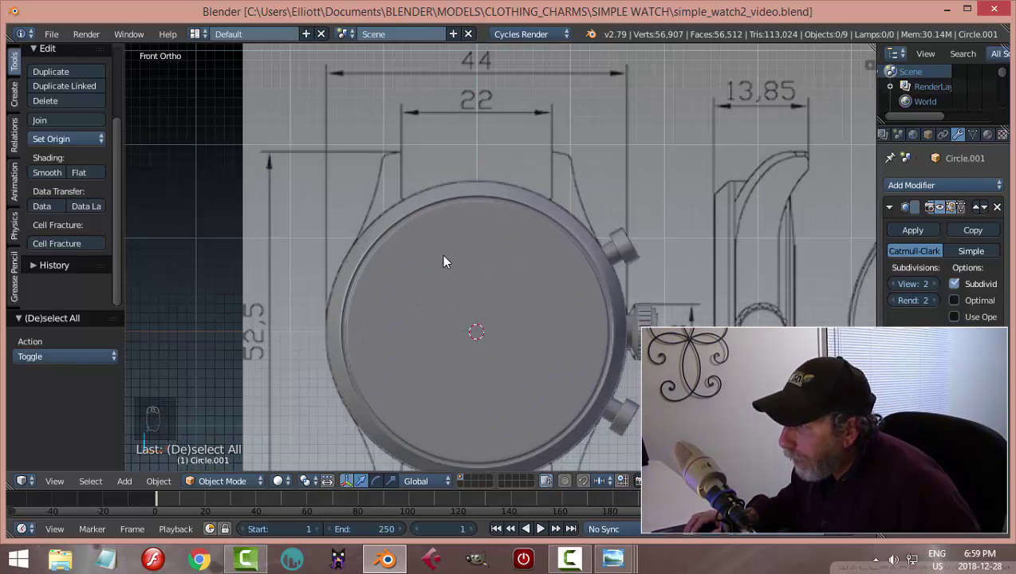
{"action": "scroll", "coordinate": [441, 254], "scroll_direction": "up", "scroll_amount": 2}
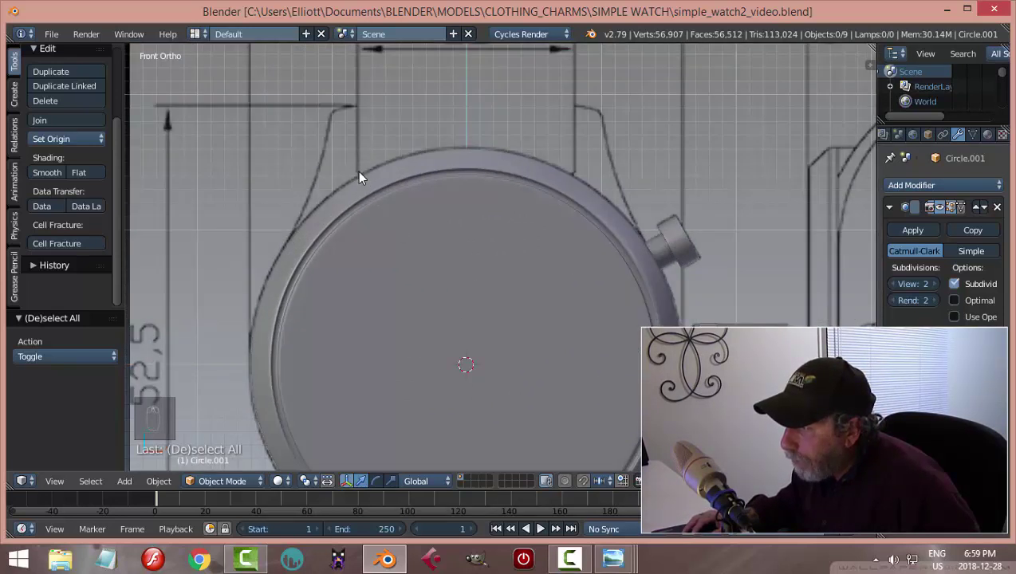
{"action": "middle_click_drag", "start_coordinate": [415, 189], "coordinate": [363, 180]}
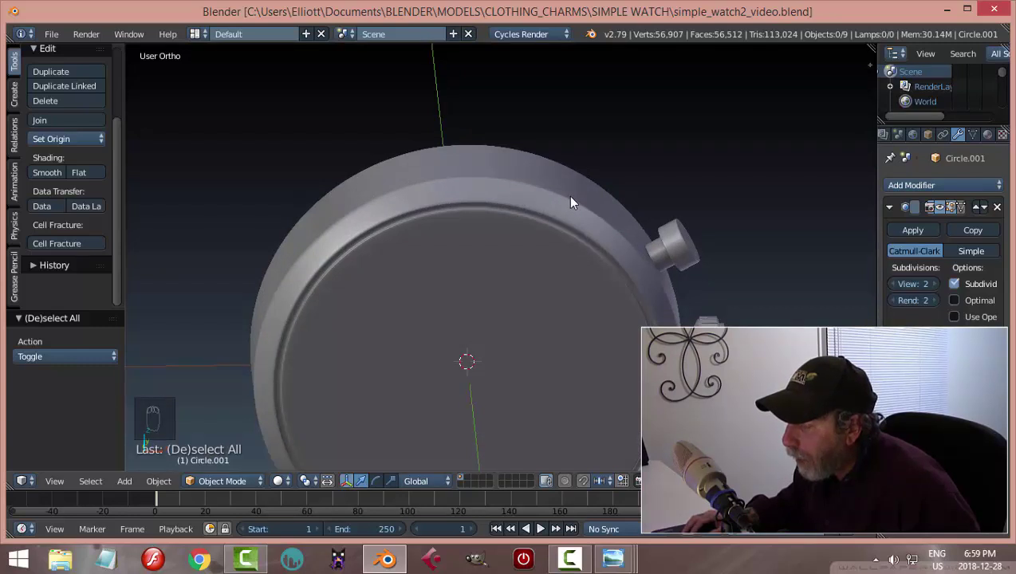
{"action": "mouse_move", "coordinate": [568, 197]}
{"action": "middle_mouse_down"}
{"action": "mouse_move", "coordinate": [556, 242]}
{"action": "mouse_move", "coordinate": [526, 245]}
{"action": "mouse_move", "coordinate": [523, 233]}
{"action": "mouse_move", "coordinate": [502, 251]}
{"action": "middle_mouse_up"}
{"action": "key", "text": "KP_1"}
{"action": "scroll", "coordinate": [520, 231], "scroll_direction": "down", "scroll_amount": 4}
{"action": "scroll", "coordinate": [501, 251], "scroll_direction": "up", "scroll_amount": 4}
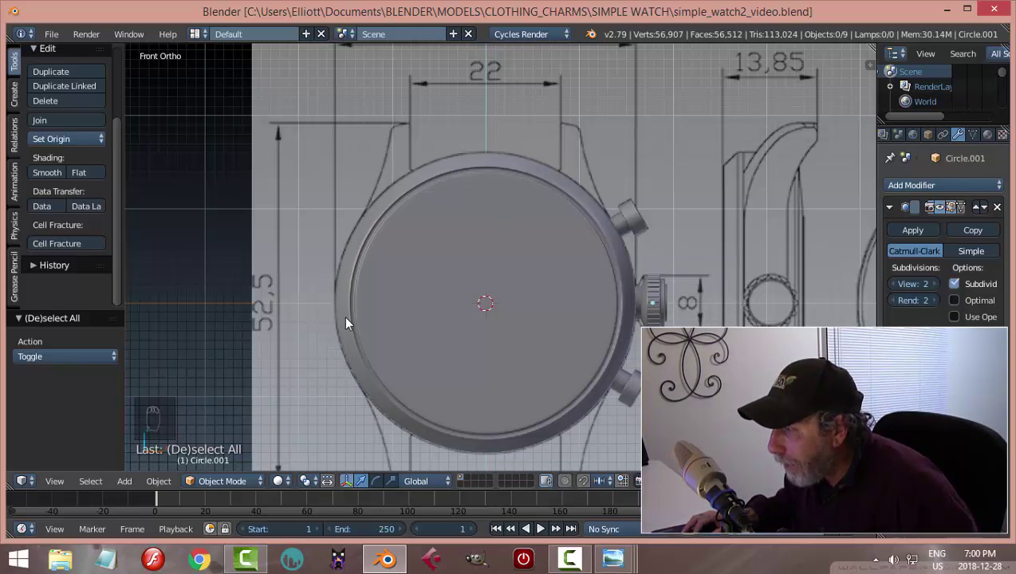
Duplicate the round watch case in place, move the copy to the last layer, check it there, and return to the first layer
{"action": "right_click", "coordinate": [540, 172]}
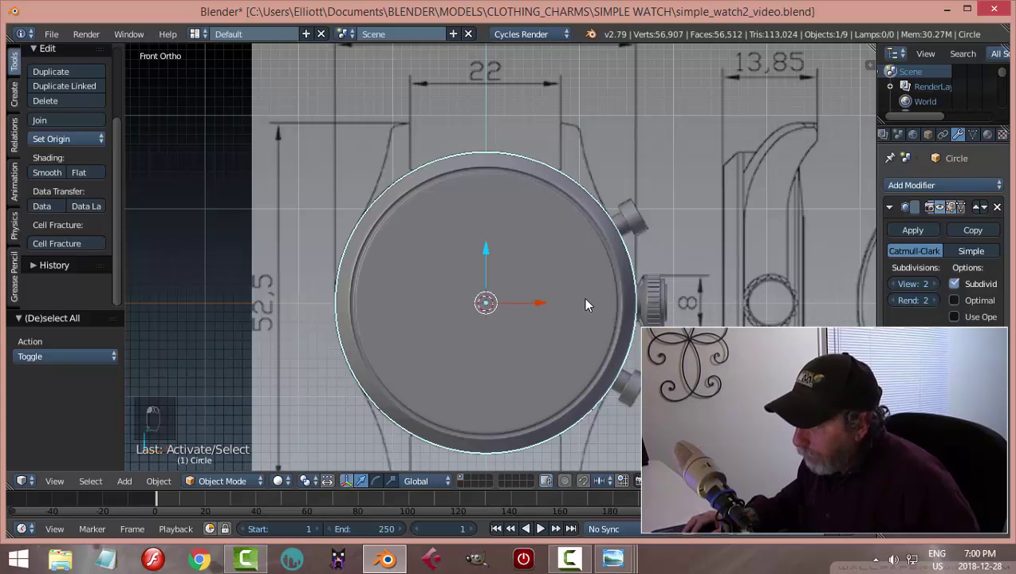
{"action": "middle_click_drag", "start_coordinate": [601, 279], "coordinate": [392, 322]}
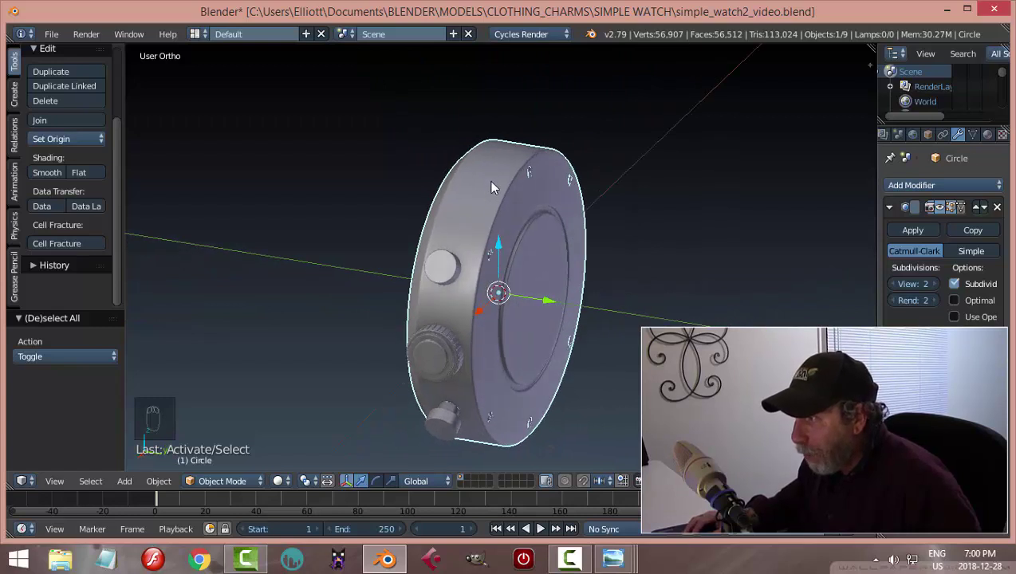
{"action": "middle_click_drag", "start_coordinate": [492, 187], "coordinate": [582, 240]}
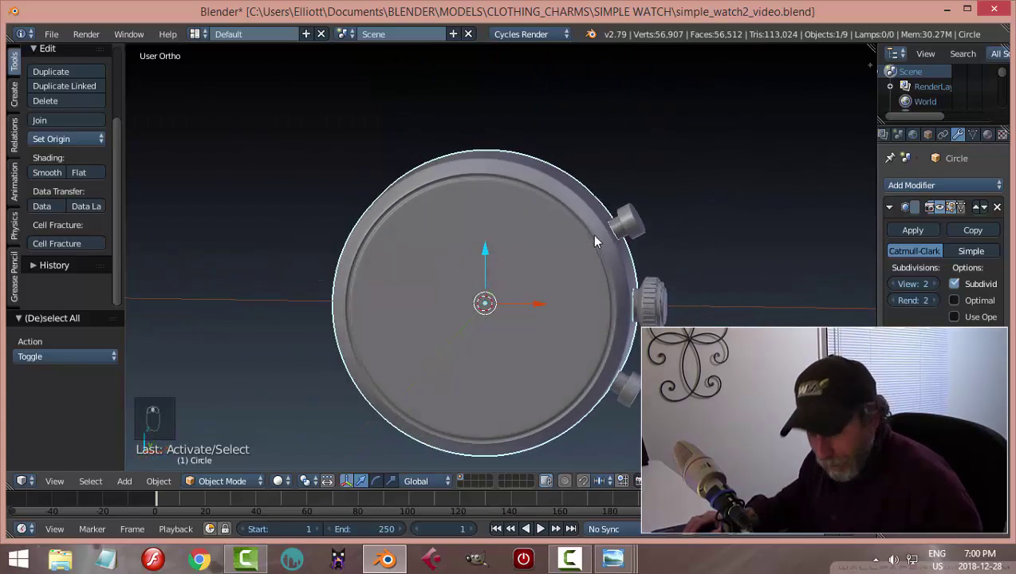
{"action": "key", "text": "shift+d"}
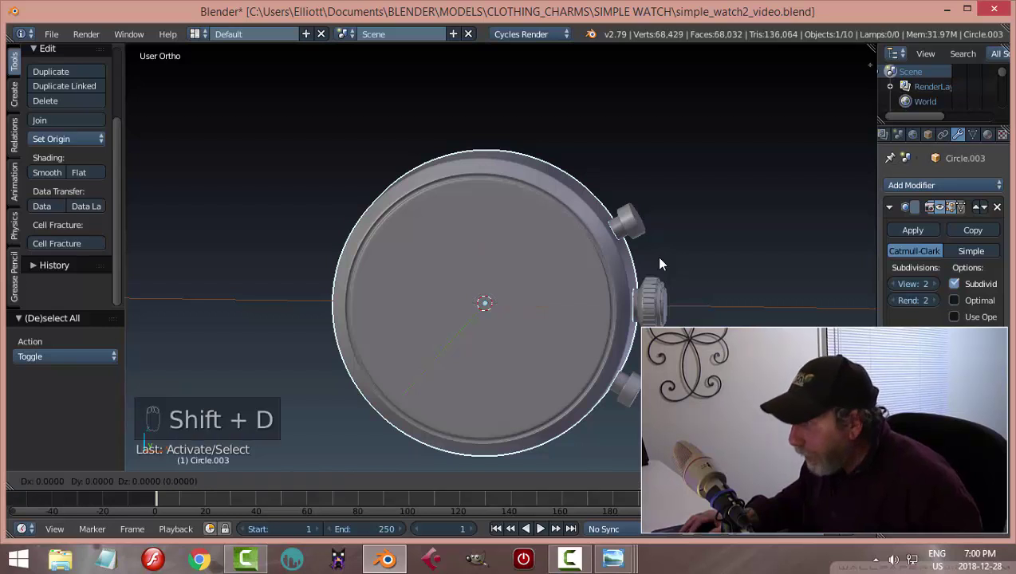
{"action": "right_click", "coordinate": [659, 263]}
{"action": "key", "text": "m"}
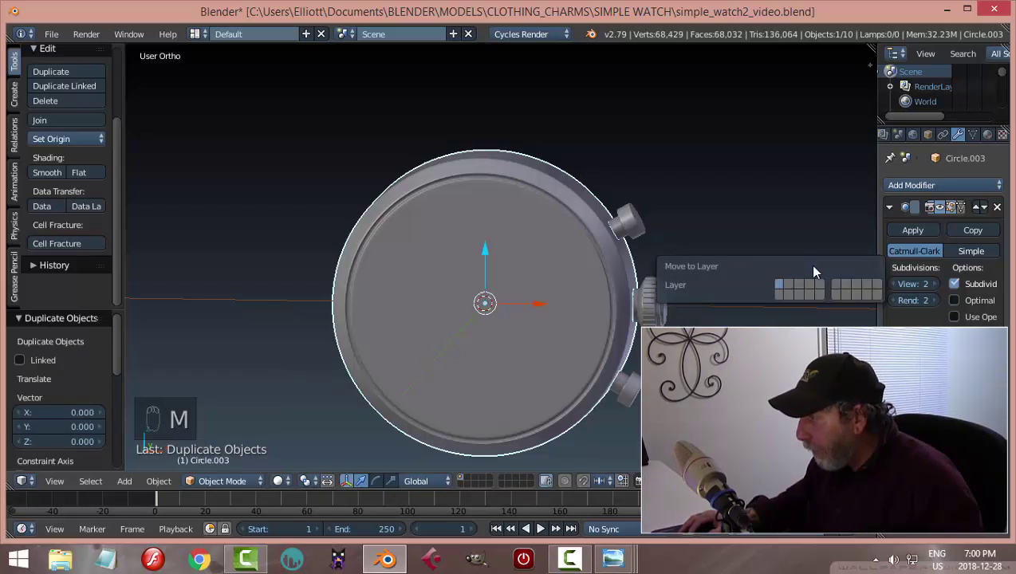
{"action": "left_click", "coordinate": [874, 292]}
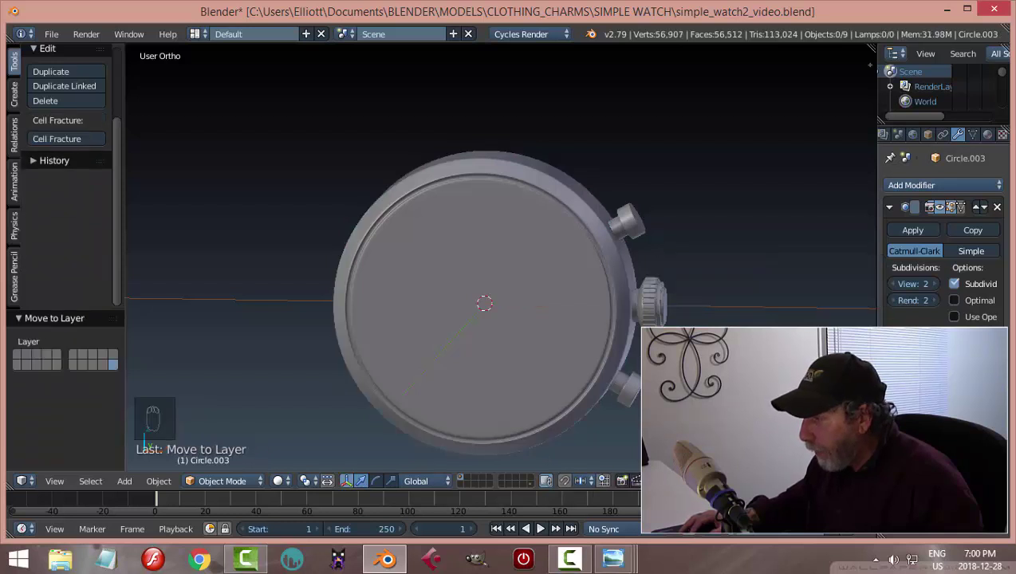
{"action": "left_click", "coordinate": [530, 485]}
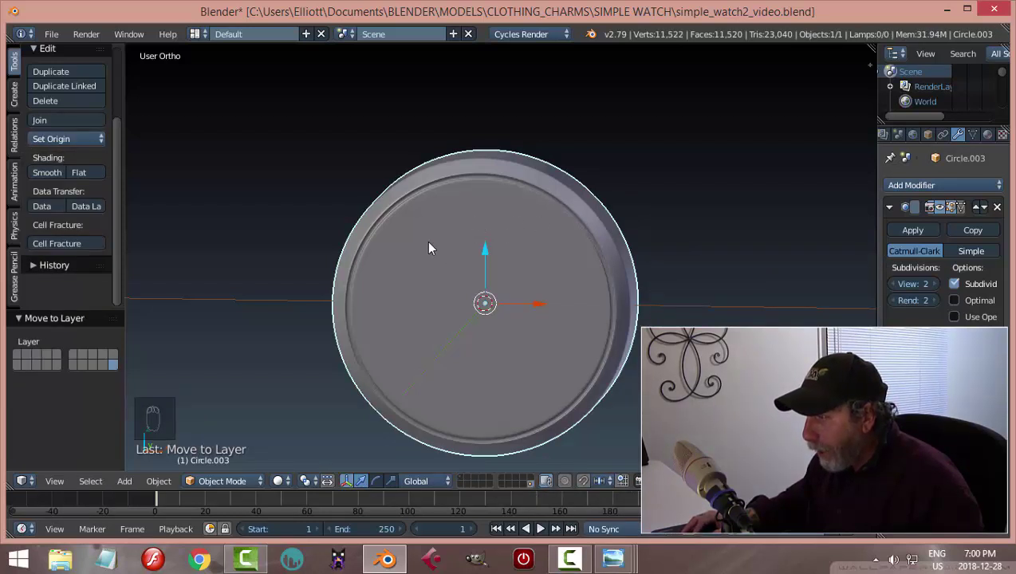
{"action": "left_click", "coordinate": [460, 477]}
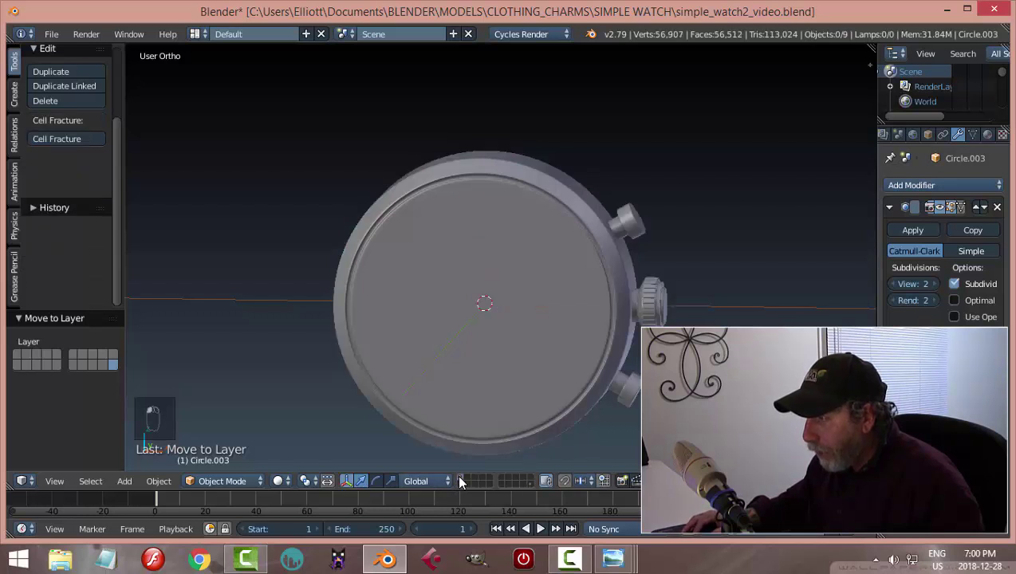
Open the original watch case for mesh editing and set the selection mode to faces
{"action": "middle_click_drag", "start_coordinate": [579, 242], "coordinate": [562, 265]}
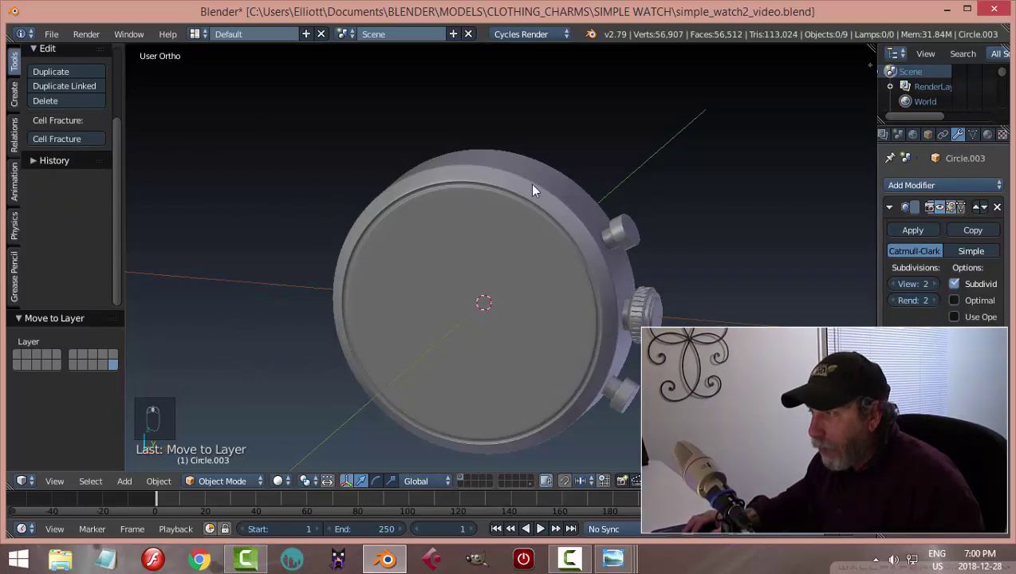
{"action": "right_click", "coordinate": [504, 177]}
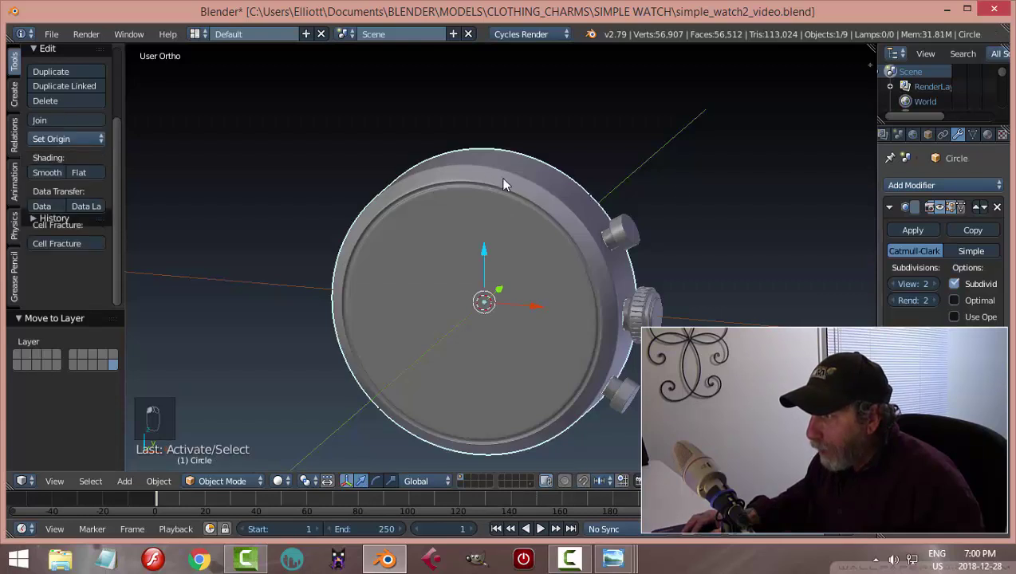
{"action": "key", "text": "KP_1"}
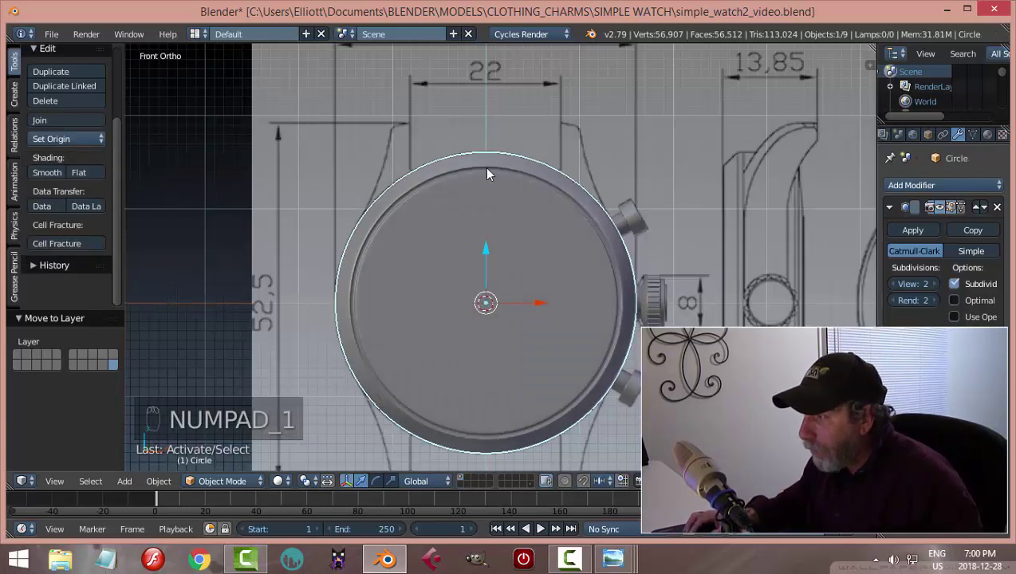
{"action": "scroll", "coordinate": [466, 186], "scroll_direction": "up", "scroll_amount": 2}
{"action": "scroll", "coordinate": [462, 184], "scroll_direction": "down", "scroll_amount": 3}
{"action": "middle_click_drag", "start_coordinate": [462, 189], "coordinate": [499, 155], "text": "shift"}
{"action": "scroll", "coordinate": [502, 191], "scroll_direction": "up", "scroll_amount": 2}
{"action": "key", "text": "KP_1"}
{"action": "key", "text": "Tab"}
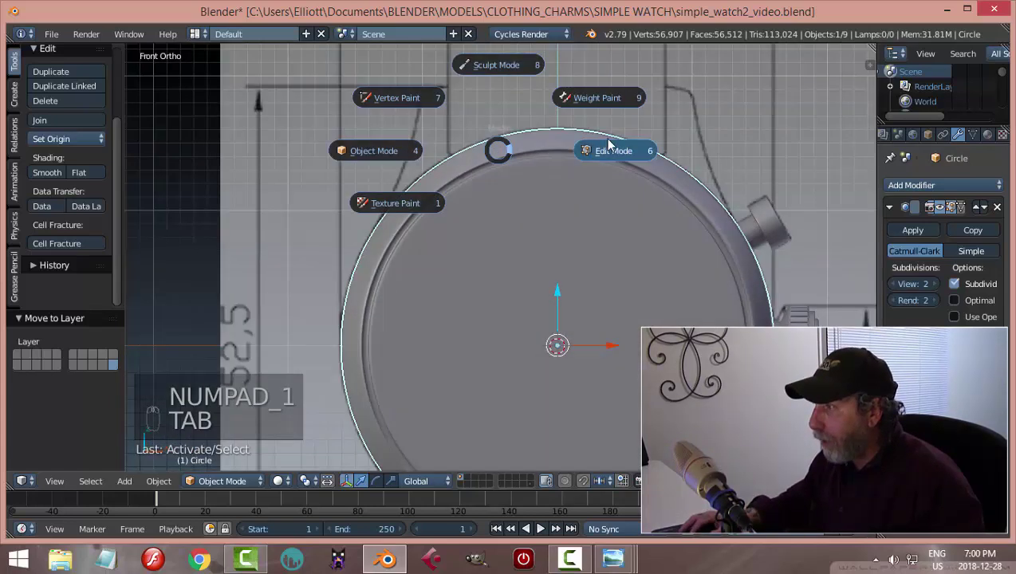
{"action": "middle_click_drag", "start_coordinate": [465, 175], "coordinate": [483, 218]}
{"action": "key", "text": "ctrl+Tab"}
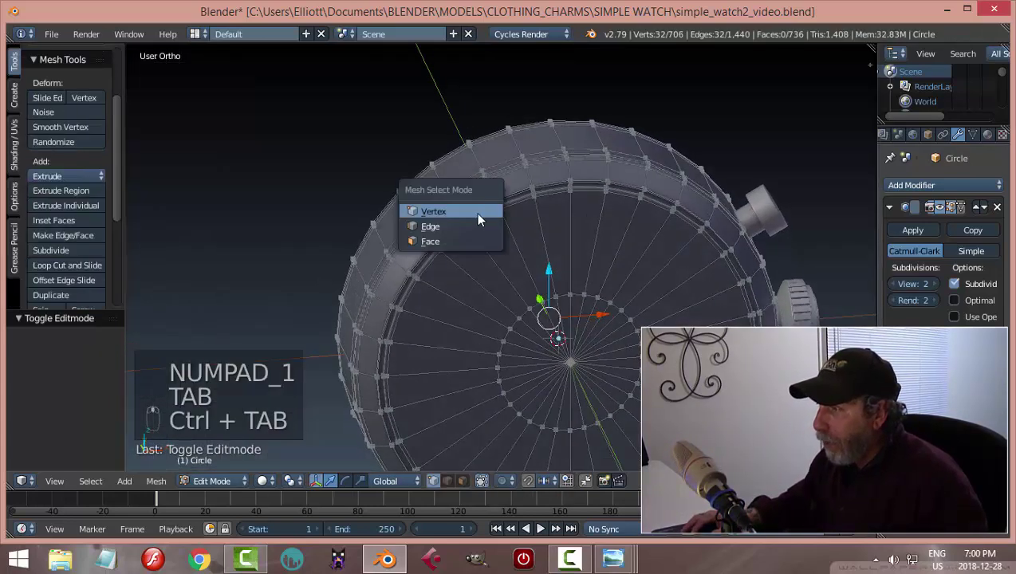
{"action": "left_click", "coordinate": [472, 239]}
{"action": "scroll", "coordinate": [458, 186], "scroll_direction": "up", "scroll_amount": 3}
{"action": "left_click", "coordinate": [438, 136]}
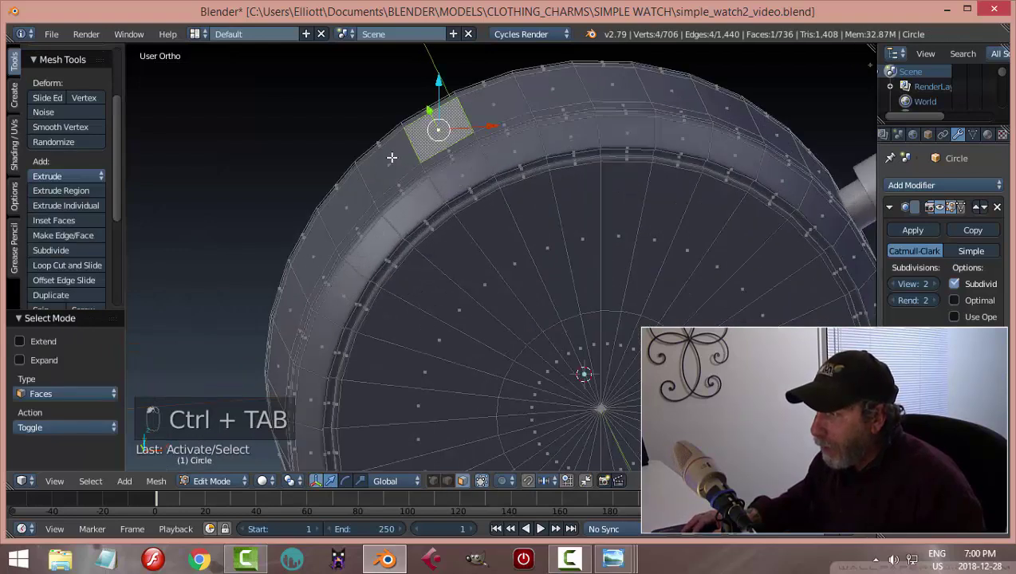
{"action": "left_click", "coordinate": [392, 156], "text": "shift"}
{"action": "left_click", "coordinate": [336, 194], "text": "shift"}
{"action": "left_click", "coordinate": [485, 124], "text": "shift"}
{"action": "middle_click_drag", "start_coordinate": [517, 193], "coordinate": [605, 215]}
{"action": "scroll", "coordinate": [601, 253], "scroll_direction": "up", "scroll_amount": 2}
{"action": "key", "text": "a"}
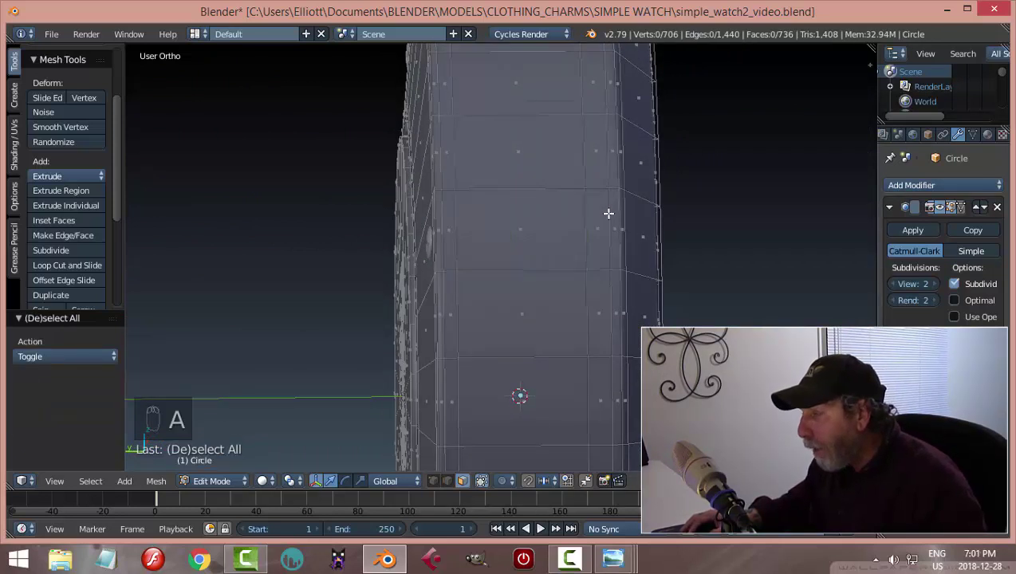
Select the edge loop nearest the front on the case's side band and move it about -0.0277 along the Y axis
{"action": "key", "text": "ctrl+Tab"}
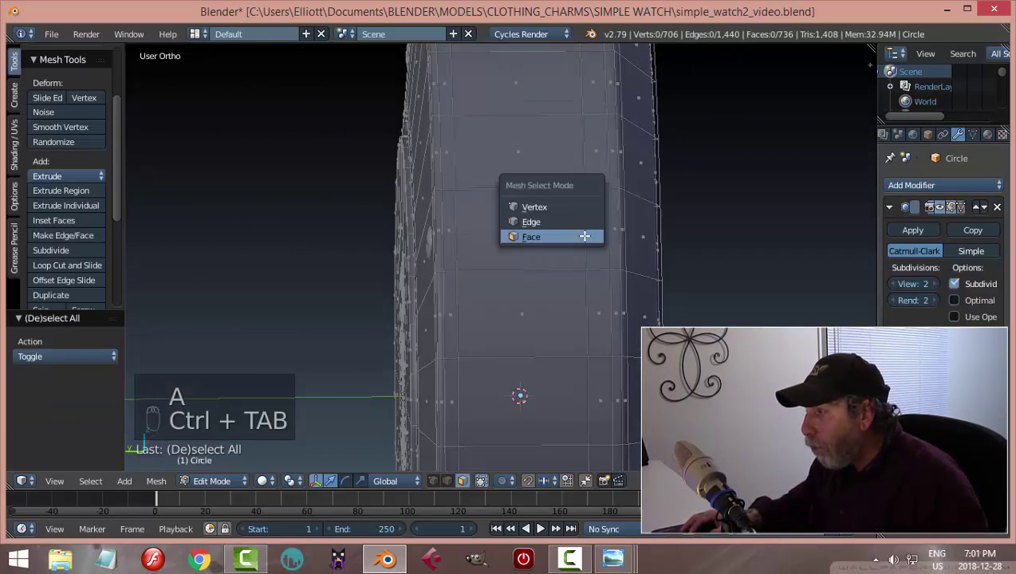
{"action": "left_click", "coordinate": [543, 221]}
{"action": "left_click", "coordinate": [583, 208], "text": "alt"}
{"action": "scroll", "coordinate": [639, 213], "scroll_direction": "down", "scroll_amount": 3}
{"action": "middle_click_drag", "start_coordinate": [662, 234], "coordinate": [623, 260]}
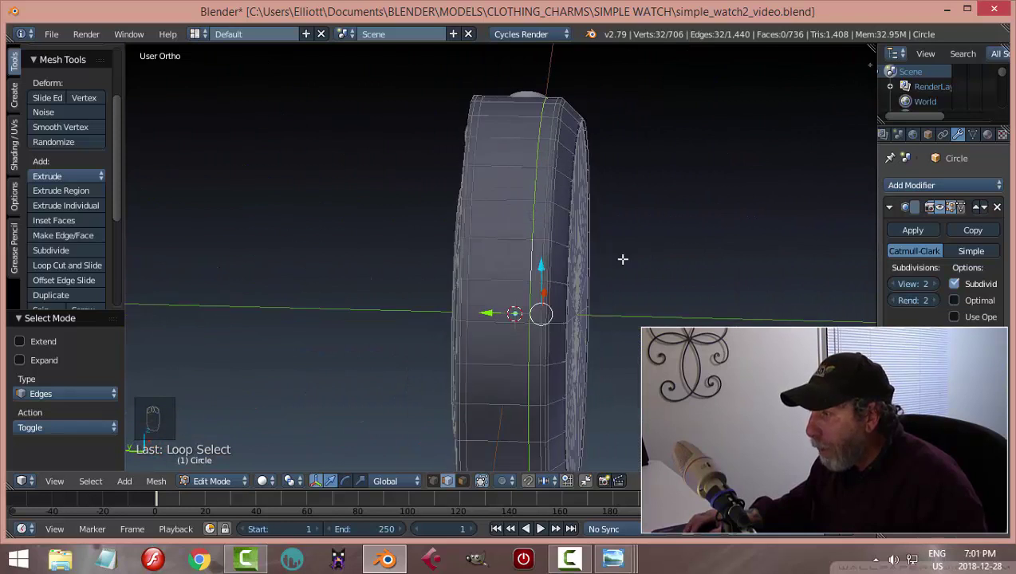
{"action": "key", "text": "g"}
{"action": "key", "text": "y"}
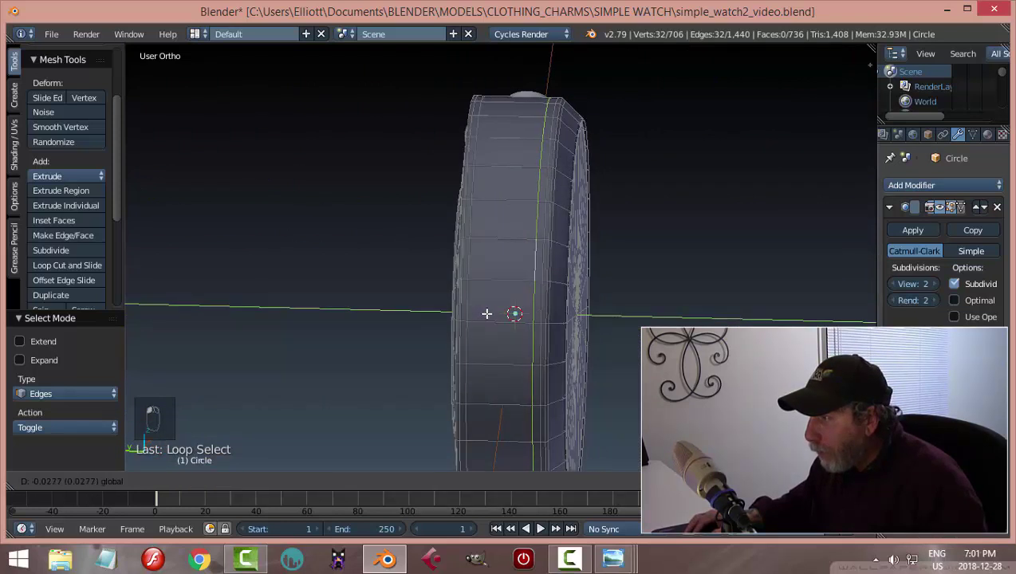
{"action": "left_click", "coordinate": [486, 314]}
{"action": "key", "text": "a"}
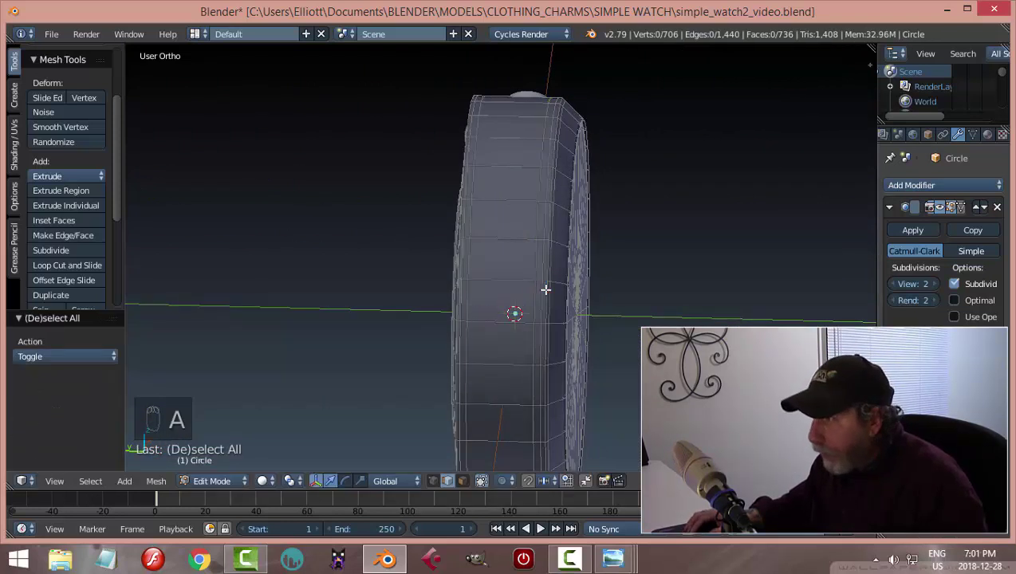
{"action": "scroll", "coordinate": [517, 312], "scroll_direction": "up", "scroll_amount": 3}
{"action": "key", "text": "ctrl+Tab"}
{"action": "left_click", "coordinate": [525, 310]}
{"action": "right_click", "coordinate": [527, 256]}
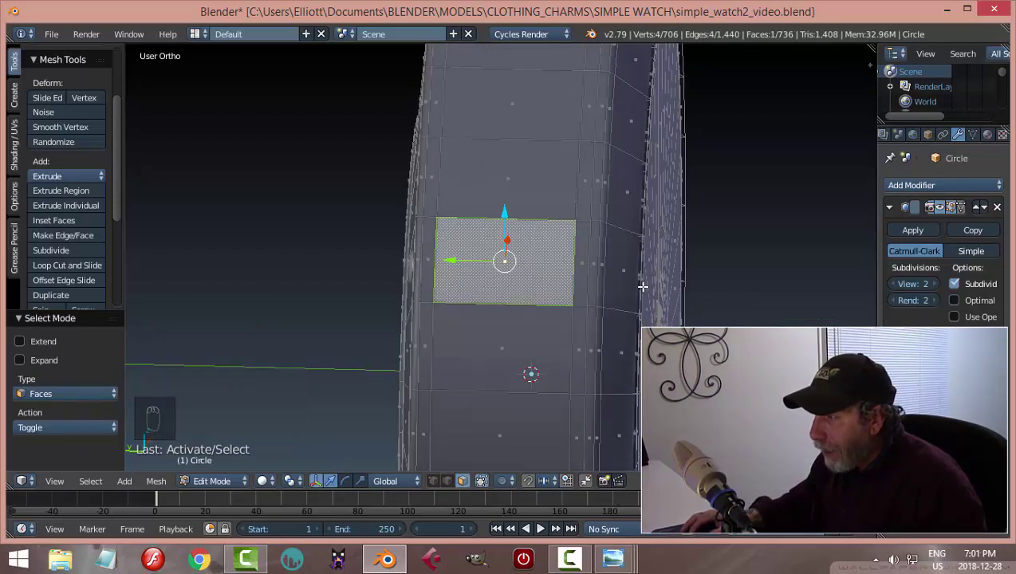
{"action": "scroll", "coordinate": [678, 284], "scroll_direction": "down", "scroll_amount": 3}
{"action": "middle_click_drag", "start_coordinate": [726, 284], "coordinate": [634, 296]}
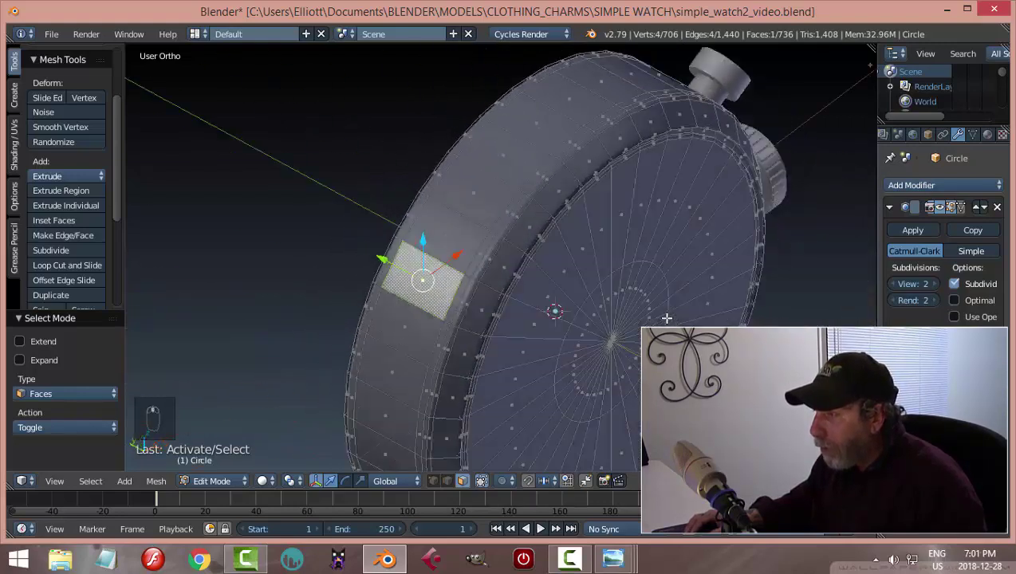
{"action": "scroll", "coordinate": [629, 299], "scroll_direction": "up", "scroll_amount": 3}
{"action": "scroll", "coordinate": [595, 292], "scroll_direction": "up", "scroll_amount": 4}
{"action": "key", "text": "a"}
Select the two front edge loops on the case's side band and move them slightly along Y toward the front bevel
{"action": "key", "text": "ctrl+Tab"}
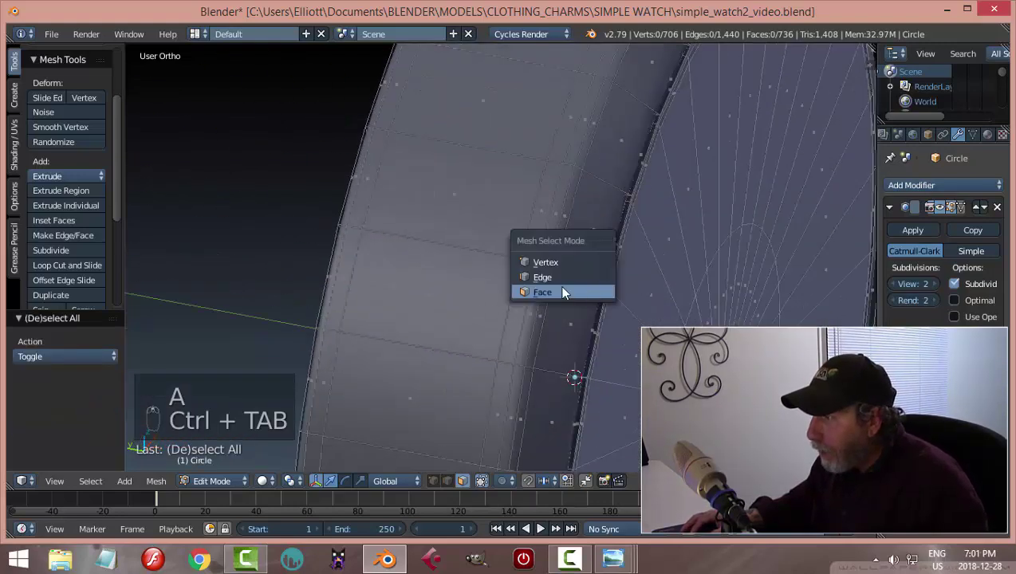
{"action": "left_click", "coordinate": [558, 277]}
{"action": "right_click", "coordinate": [519, 236], "text": "alt"}
{"action": "middle_click_drag", "start_coordinate": [565, 272], "coordinate": [597, 275]}
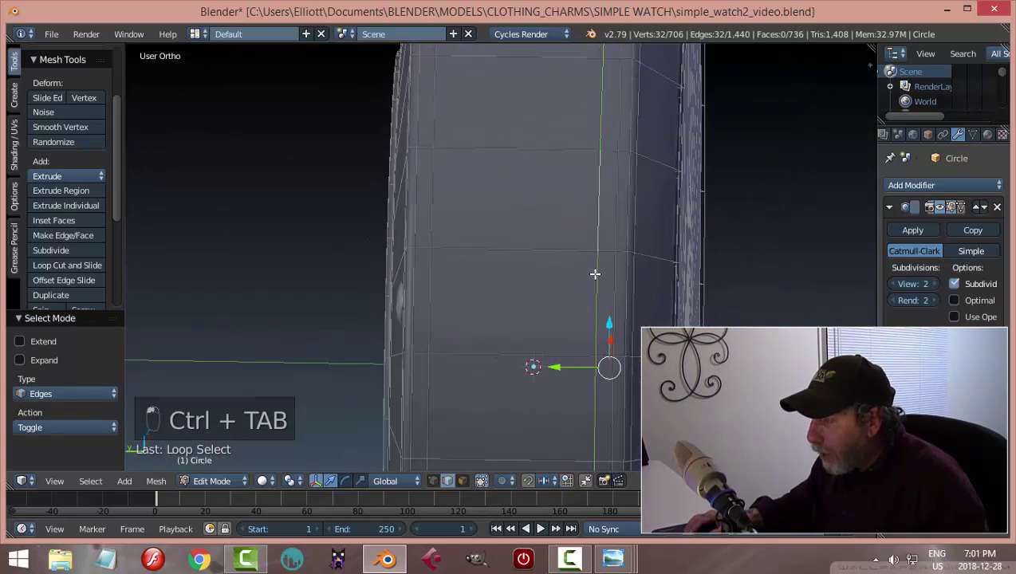
{"action": "right_click", "coordinate": [616, 223], "text": "alt+shift"}
{"action": "left_click_drag", "start_coordinate": [565, 368], "coordinate": [572, 370]}
{"action": "key", "text": "a"}
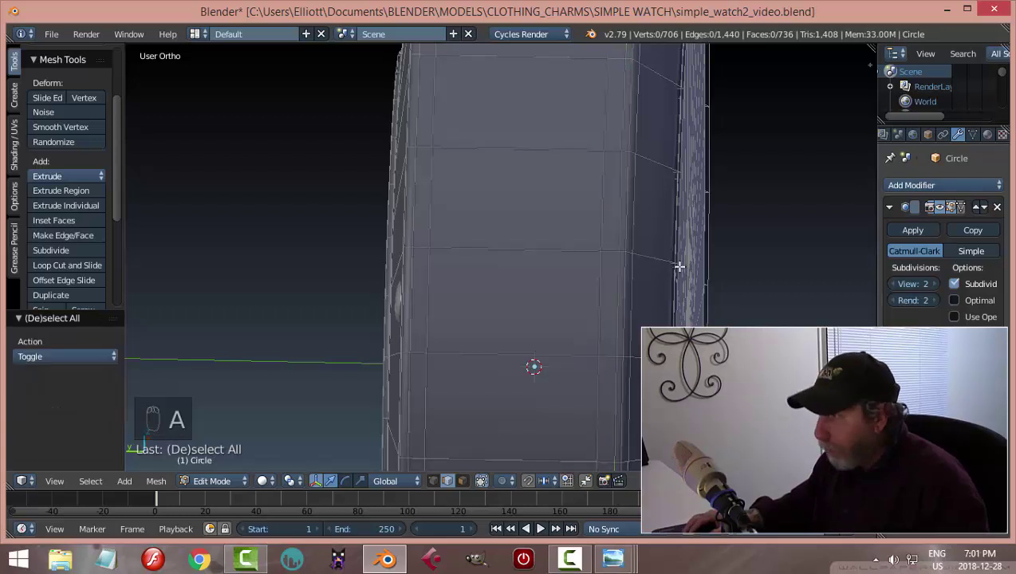
Examine the adjusted side band from several angles in object mode and return to mesh editing
{"action": "middle_click_drag", "start_coordinate": [678, 266], "coordinate": [641, 274]}
{"action": "key", "text": "Tab"}
{"action": "left_click", "coordinate": [548, 275]}
{"action": "key", "text": "Tab"}
{"action": "left_click", "coordinate": [662, 266]}
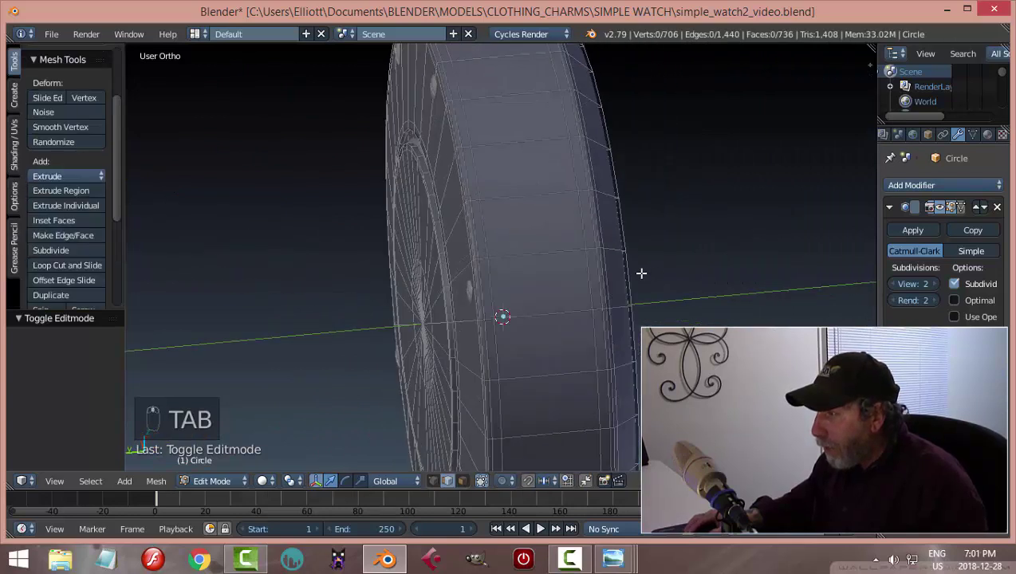
{"action": "middle_click_drag", "start_coordinate": [590, 250], "coordinate": [629, 243]}
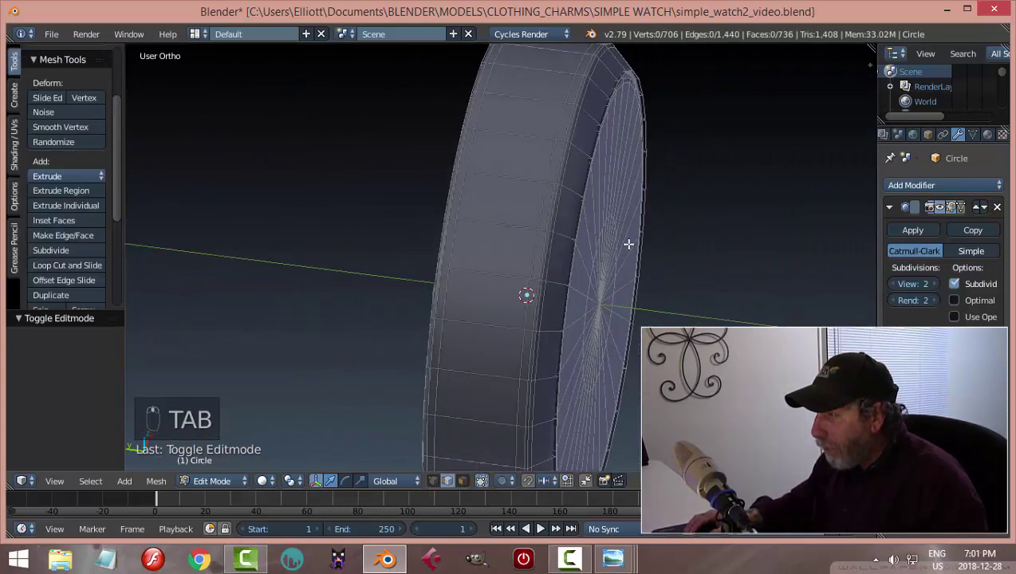
{"action": "scroll", "coordinate": [718, 237], "scroll_direction": "down", "scroll_amount": 3}
{"action": "middle_click_drag", "start_coordinate": [719, 237], "coordinate": [556, 191]}
Select three adjacent side-band faces on the case's upper left, where the lug meets it in the front reference drawing
{"action": "key", "text": "KP_1"}
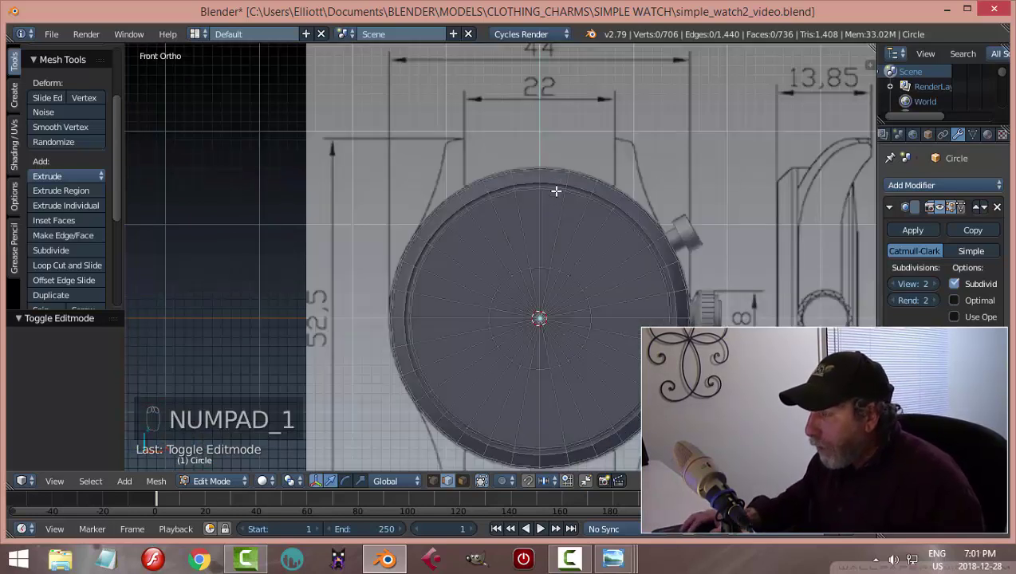
{"action": "scroll", "coordinate": [494, 213], "scroll_direction": "up", "scroll_amount": 3}
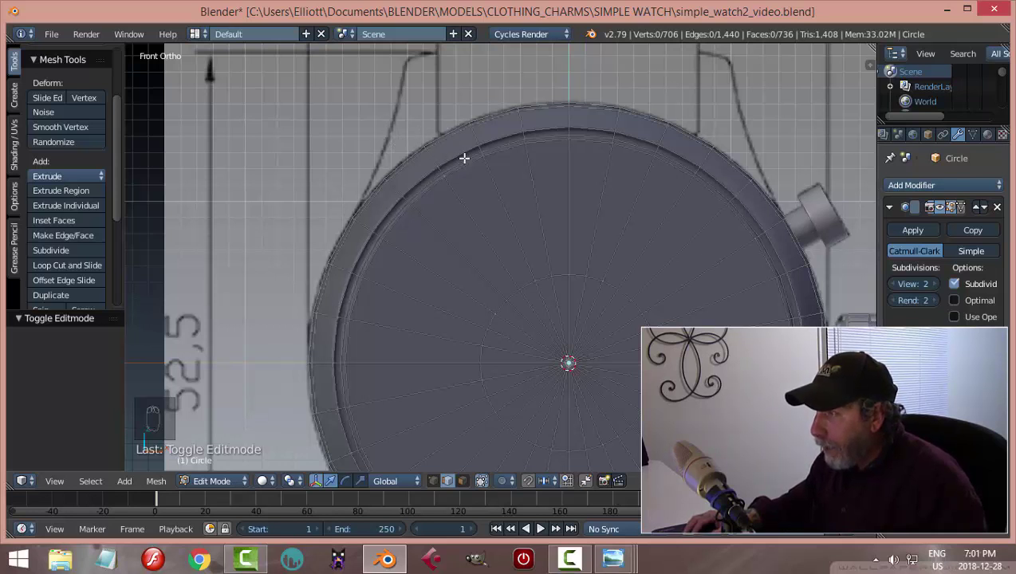
{"action": "key", "text": "ctrl+Tab"}
{"action": "left_click", "coordinate": [447, 176]}
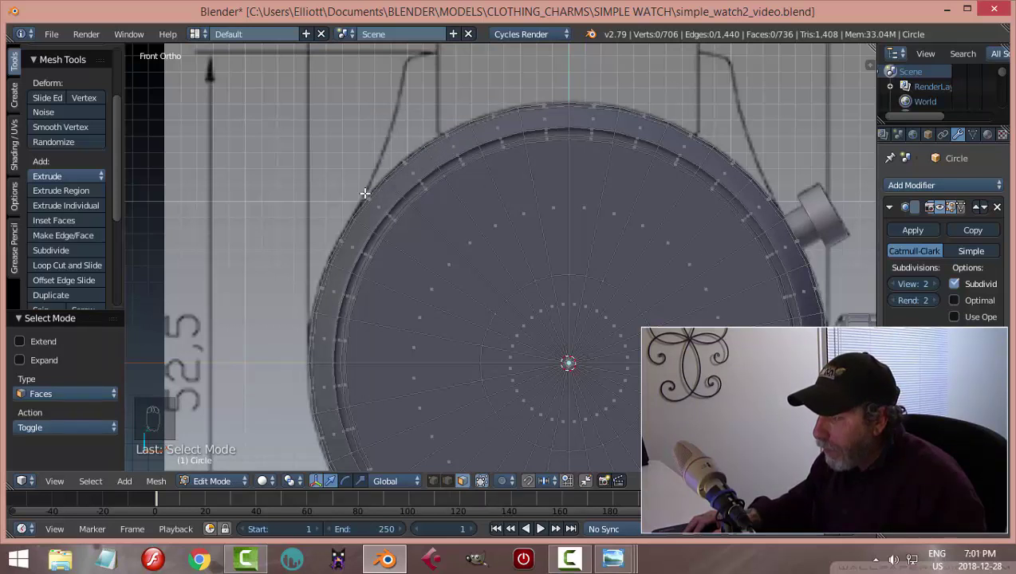
{"action": "middle_click_drag", "start_coordinate": [420, 150], "coordinate": [433, 150]}
{"action": "right_click", "coordinate": [437, 145]}
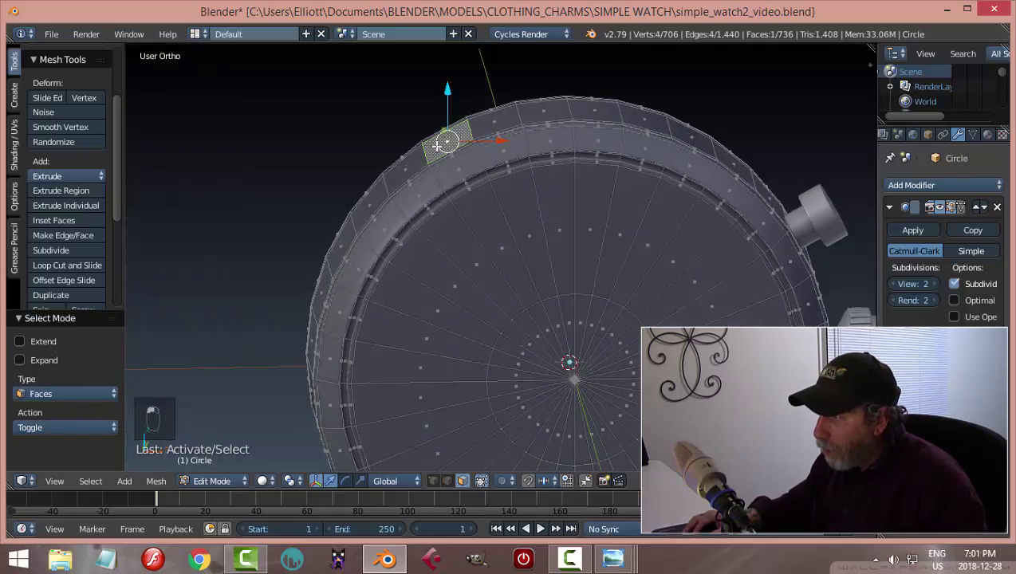
{"action": "right_click", "coordinate": [398, 167], "text": "shift"}
{"action": "right_click", "coordinate": [374, 191], "text": "shift"}
Compare the three selected faces with the upper-left lug outline in the front reference drawing
{"action": "scroll", "coordinate": [451, 208], "scroll_direction": "down", "scroll_amount": 4}
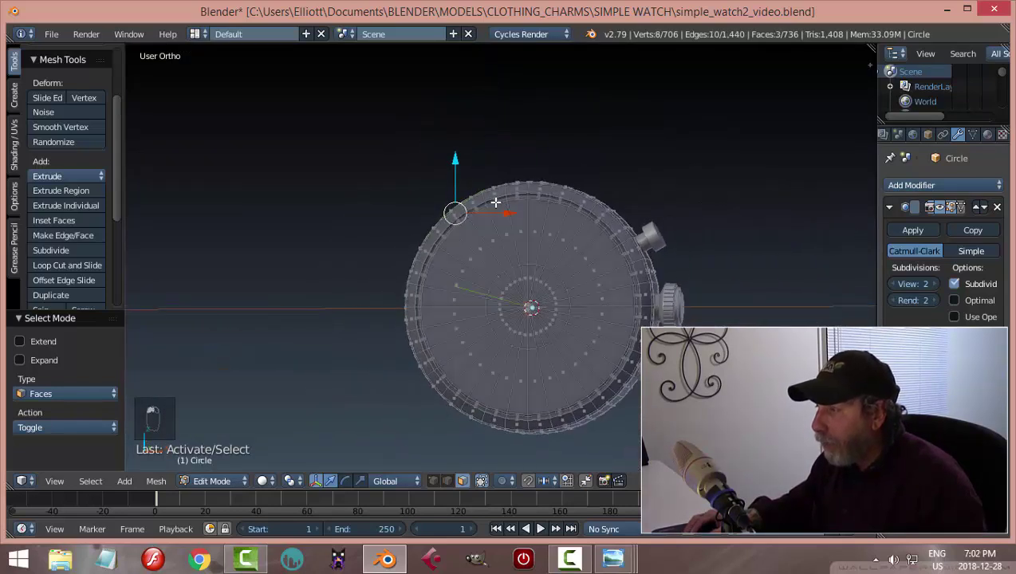
{"action": "middle_click_drag", "start_coordinate": [495, 204], "coordinate": [575, 228]}
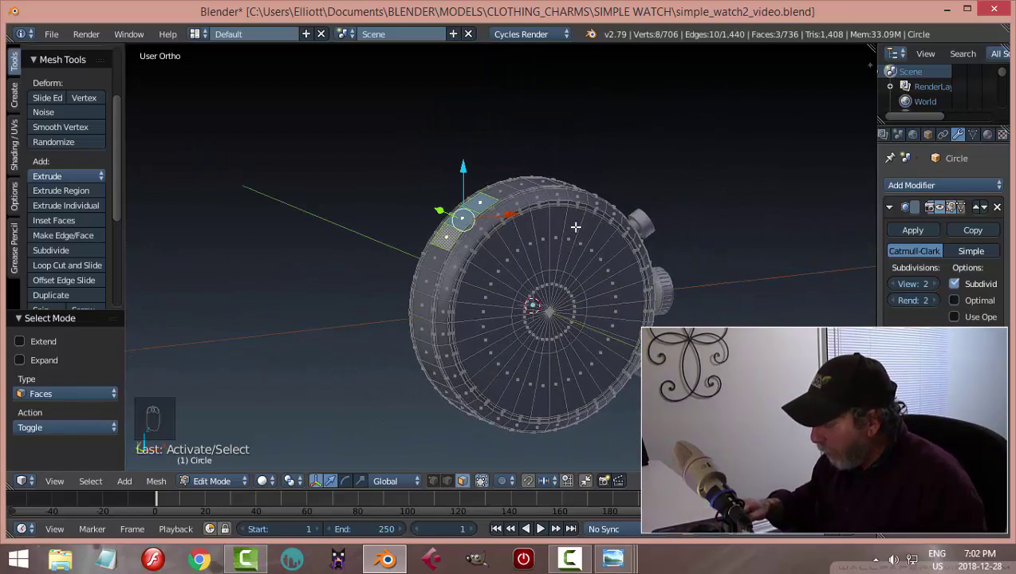
{"action": "key", "text": "KP_1"}
{"action": "scroll", "coordinate": [479, 229], "scroll_direction": "up", "scroll_amount": 4}
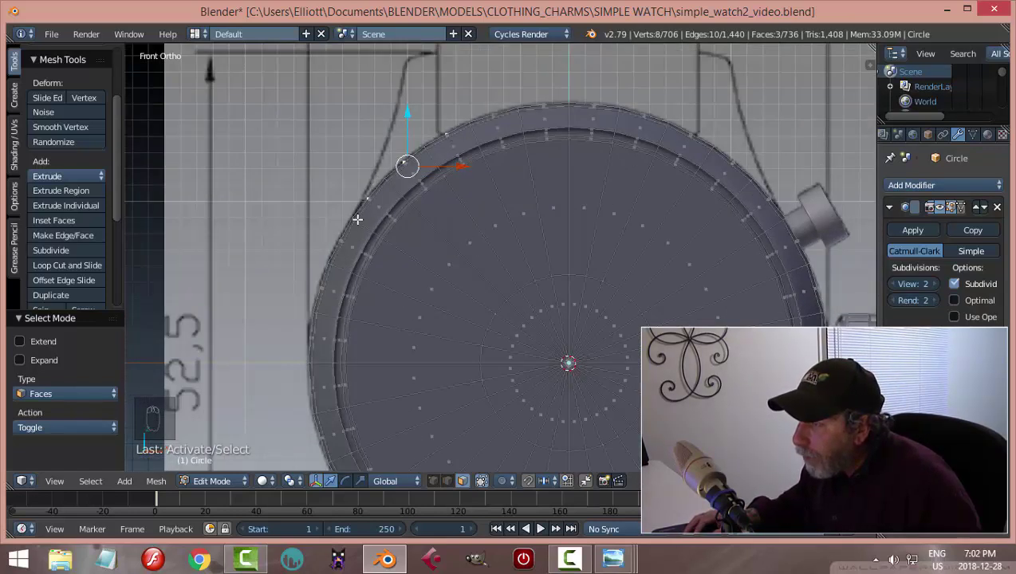
{"action": "scroll", "coordinate": [439, 222], "scroll_direction": "down", "scroll_amount": 2}
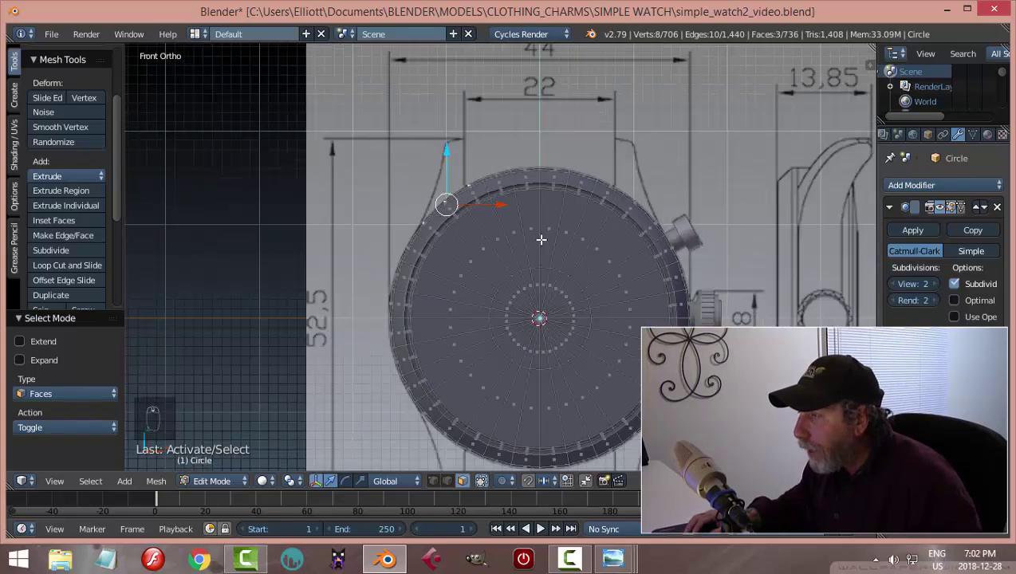
{"action": "mouse_move", "coordinate": [541, 239]}
{"action": "middle_mouse_down", "text": "shift"}
{"action": "mouse_move", "coordinate": [528, 249]}
{"action": "mouse_move", "coordinate": [521, 218]}
{"action": "middle_mouse_up", "text": "shift"}
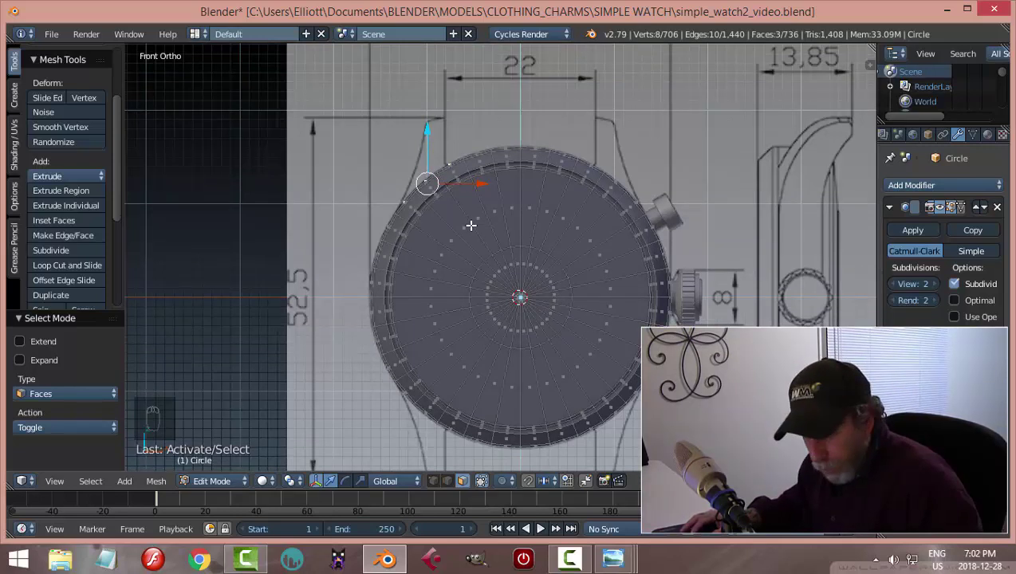
Extrude the three selected side-band faces 0.571 upward along Z to just above the lug's top line in the drawing
{"action": "scroll", "coordinate": [455, 226], "scroll_direction": "up", "scroll_amount": 2}
{"action": "middle_click_drag", "start_coordinate": [456, 196], "coordinate": [505, 271], "text": "shift"}
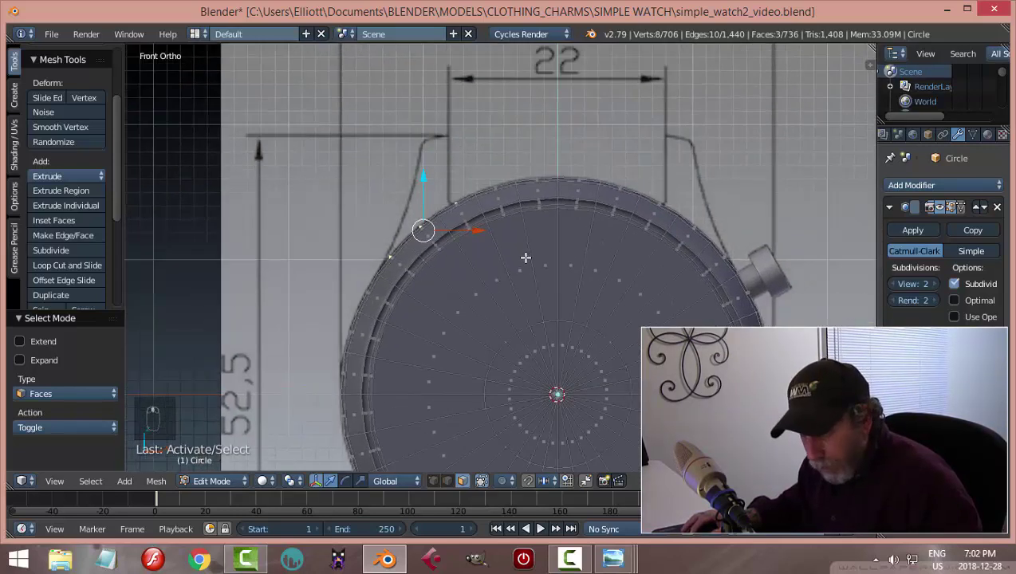
{"action": "key", "text": "e"}
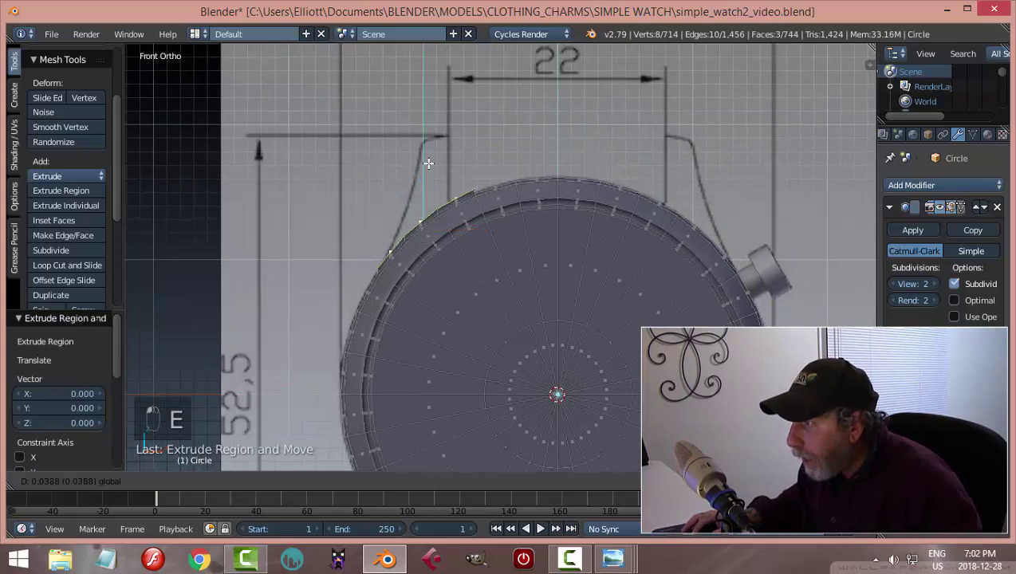
{"action": "key", "text": "z"}
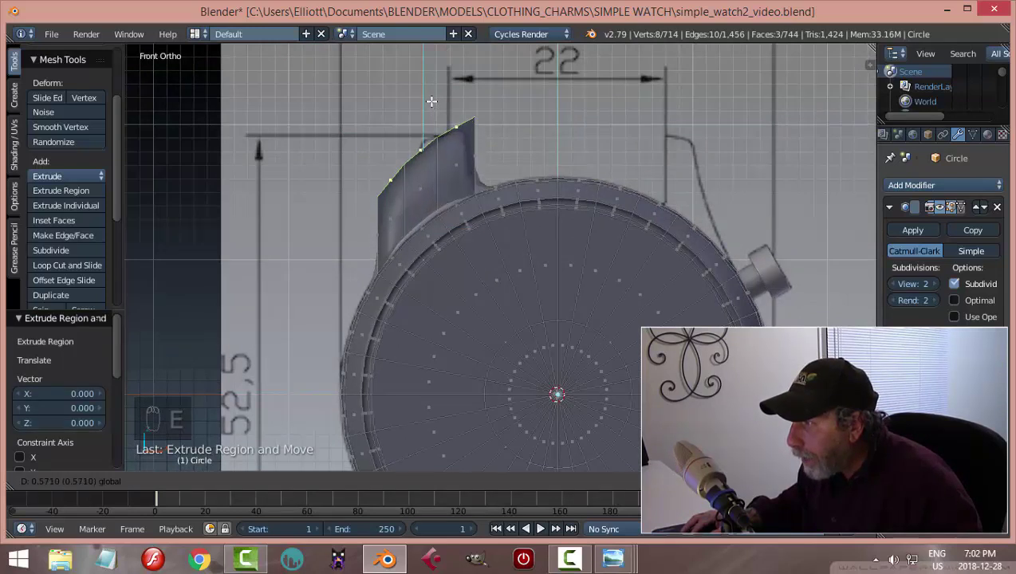
{"action": "left_click", "coordinate": [431, 102]}
{"action": "scroll", "coordinate": [503, 152], "scroll_direction": "up", "scroll_amount": 2}
{"action": "middle_click_drag", "start_coordinate": [510, 145], "coordinate": [530, 233], "text": "shift"}
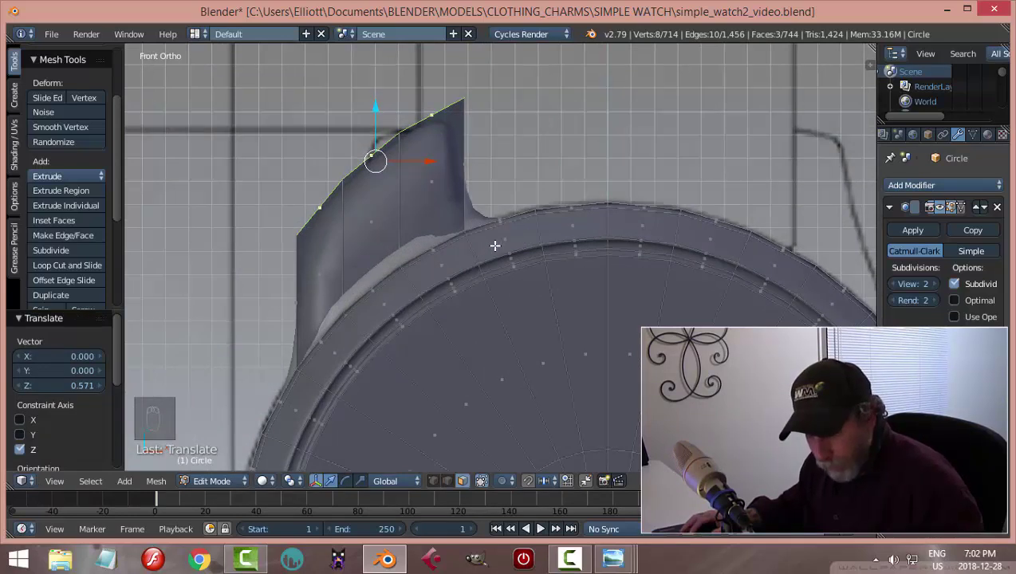
Show the mesh as wireframe over the front reference drawing and switch to vertex selection with nothing selected
{"action": "key", "text": "z"}
{"action": "left_click", "coordinate": [561, 240]}
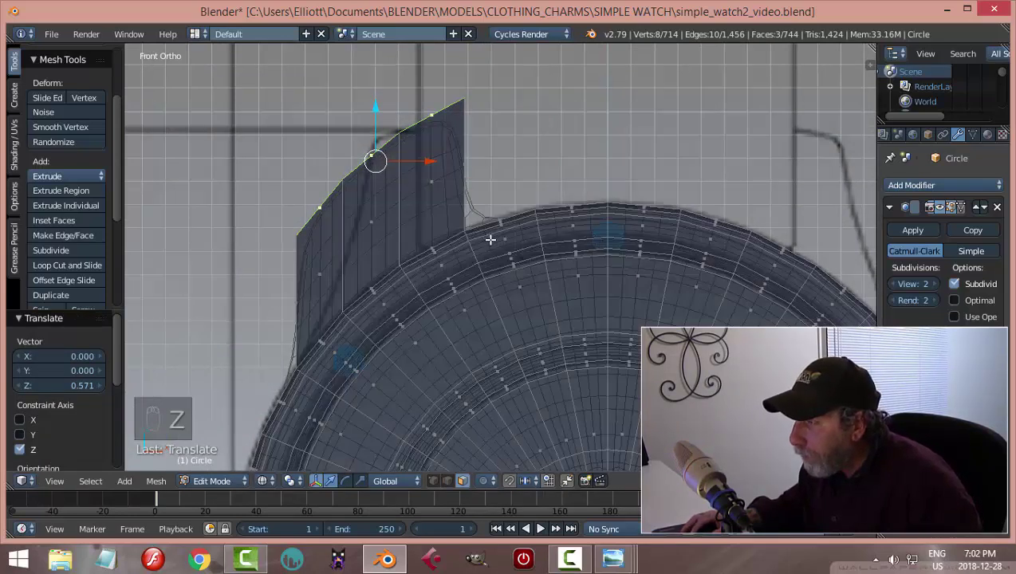
{"action": "scroll", "coordinate": [491, 239], "scroll_direction": "up", "scroll_amount": 2}
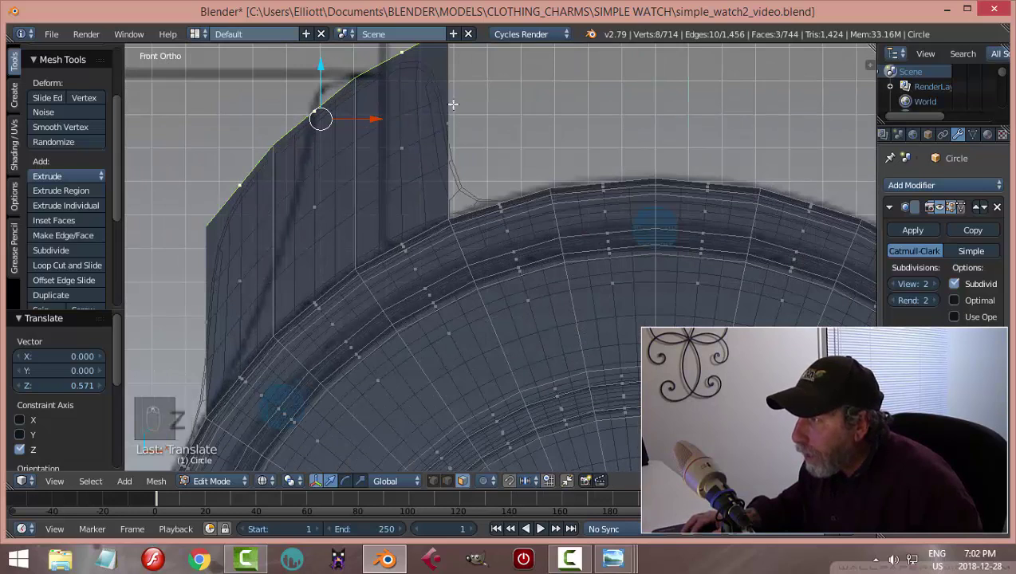
{"action": "scroll", "coordinate": [484, 200], "scroll_direction": "down", "scroll_amount": 3}
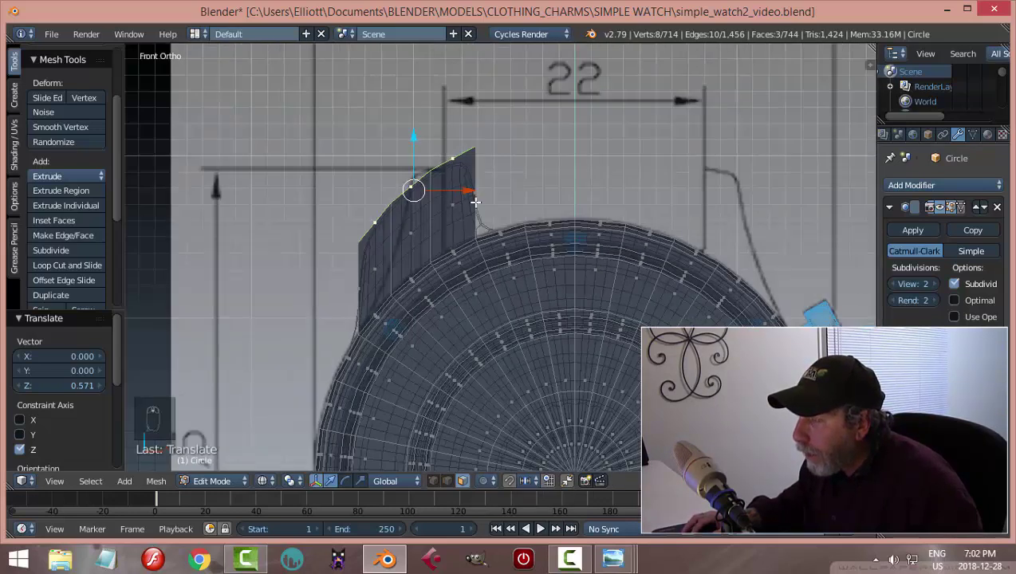
{"action": "scroll", "coordinate": [485, 220], "scroll_direction": "up", "scroll_amount": 2}
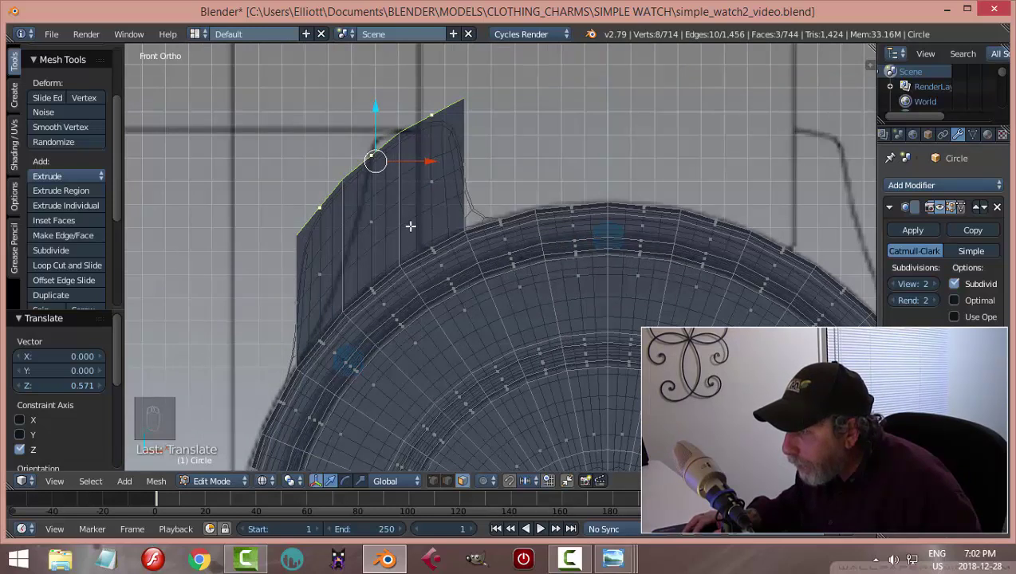
{"action": "key", "text": "z"}
{"action": "middle_click_drag", "start_coordinate": [494, 239], "coordinate": [497, 233]}
{"action": "key", "text": "KP_1"}
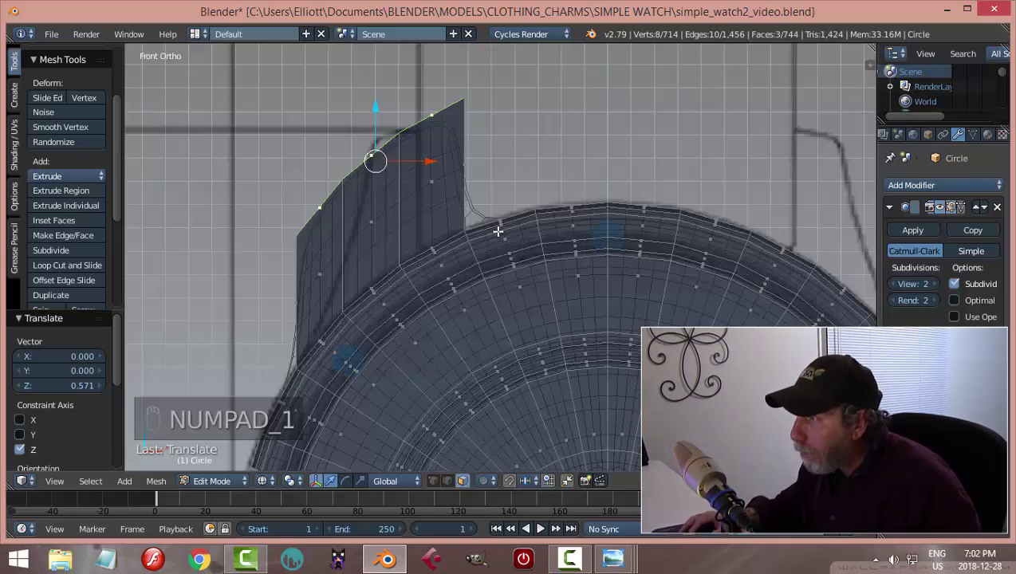
{"action": "key", "text": "a"}
{"action": "key", "text": "a"}
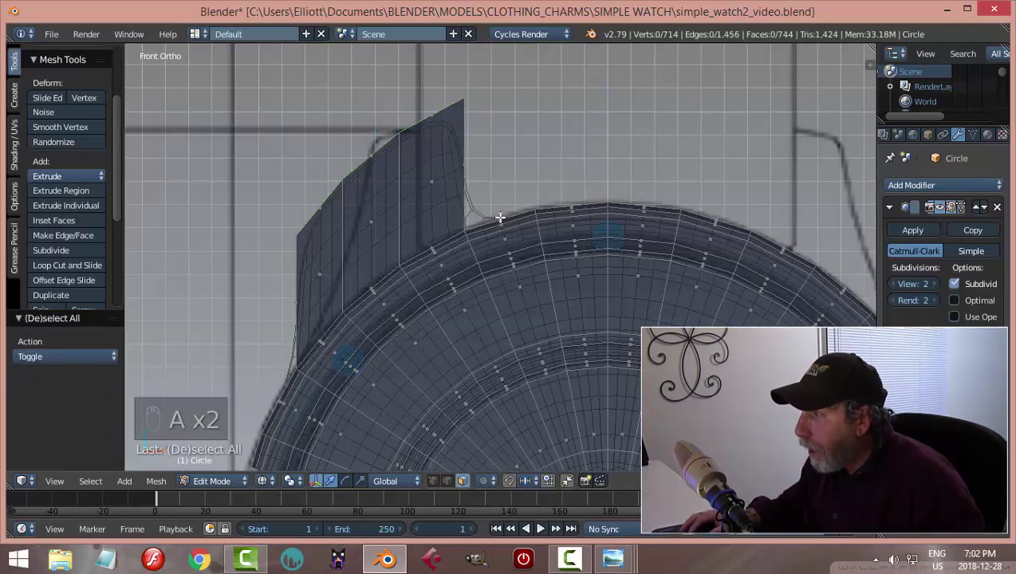
{"action": "key", "text": "ctrl+Tab"}
{"action": "left_click", "coordinate": [454, 187]}
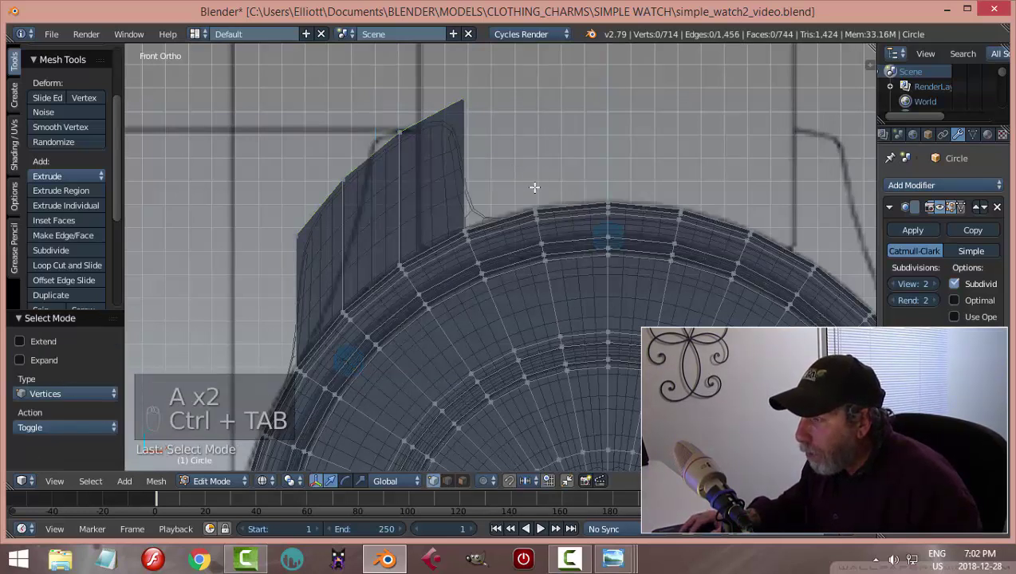
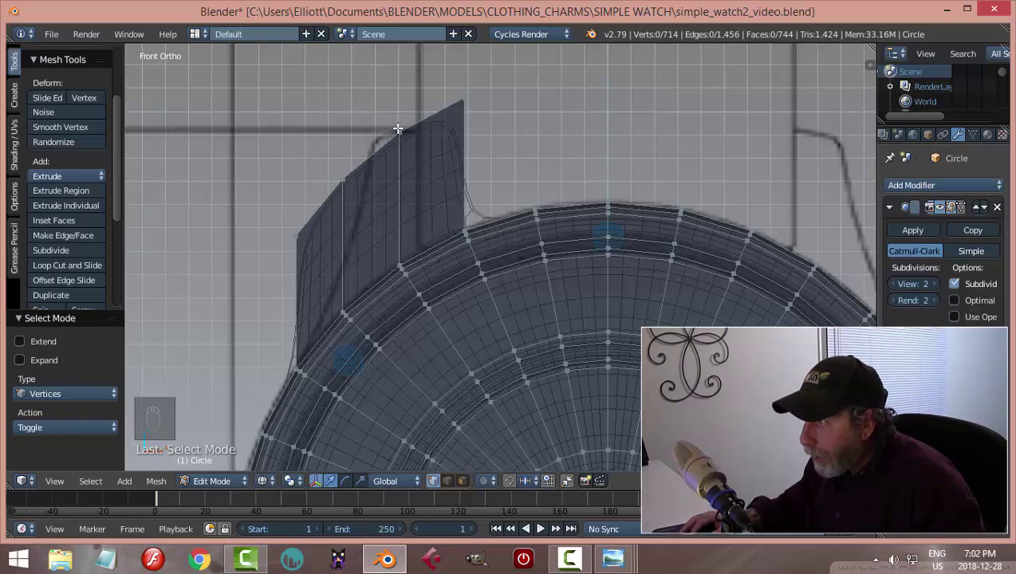
Select one vertex on the extrusion's top edge, check from an angle whether its rear counterpart is included, and clear the selection
{"action": "right_click", "coordinate": [399, 133]}
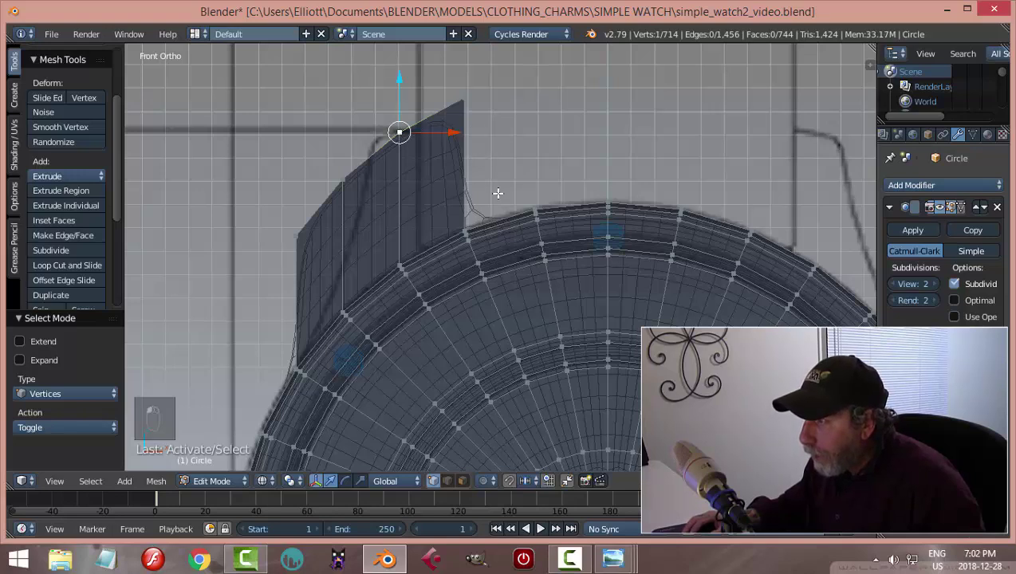
{"action": "key", "text": "z"}
{"action": "mouse_move", "coordinate": [501, 188]}
{"action": "middle_mouse_down"}
{"action": "mouse_move", "coordinate": [503, 279]}
{"action": "mouse_move", "coordinate": [492, 213]}
{"action": "mouse_move", "coordinate": [438, 174]}
{"action": "middle_mouse_up"}
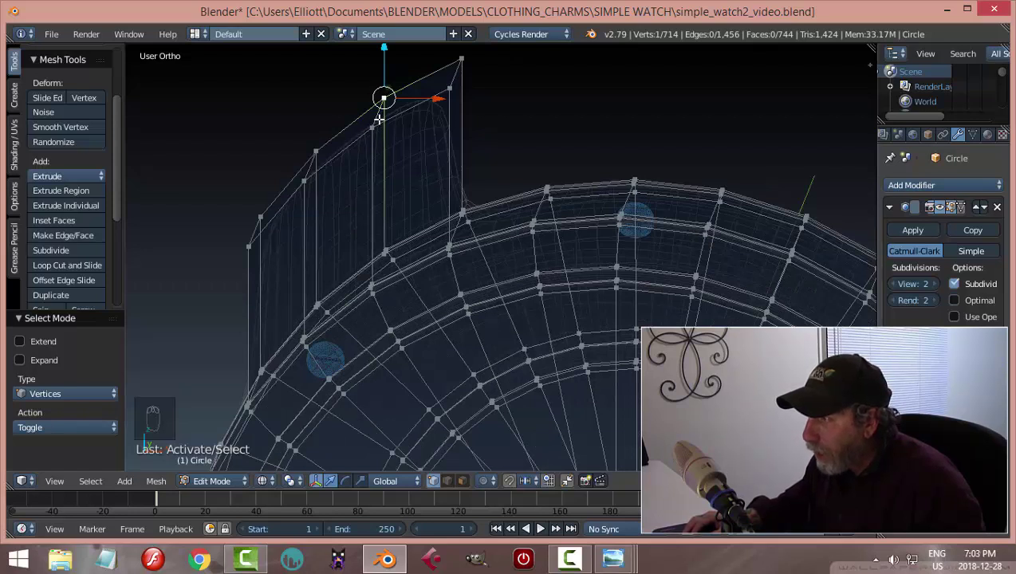
{"action": "key", "text": "z"}
{"action": "key", "text": "KP_1"}
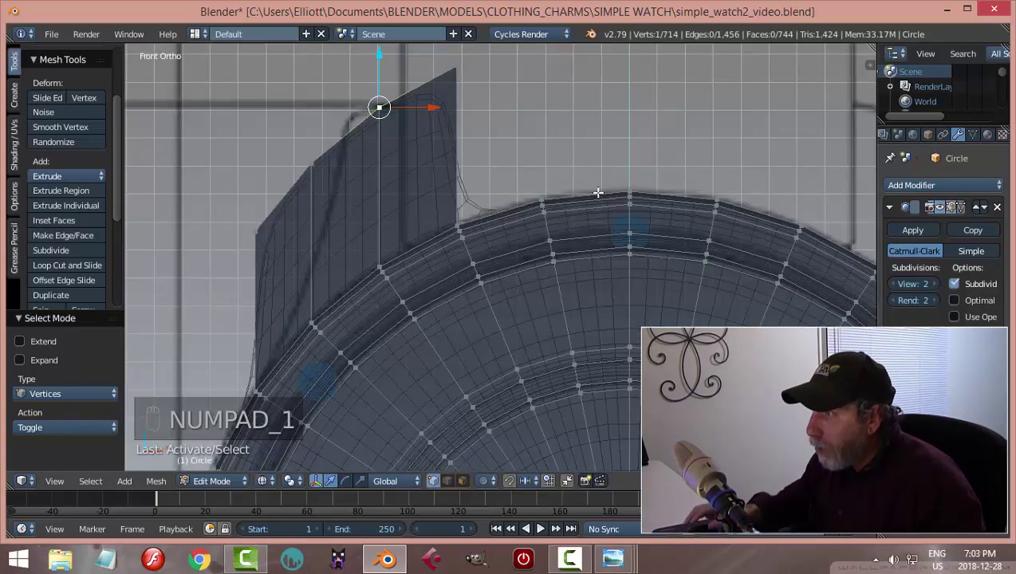
{"action": "key", "text": "a"}
{"action": "key", "text": "a"}
Select the front and rear vertices beside the lug's outer top corner, move them outward onto it and lower them 0.020 in Z
{"action": "scroll", "coordinate": [501, 166], "scroll_direction": "up", "scroll_amount": 2}
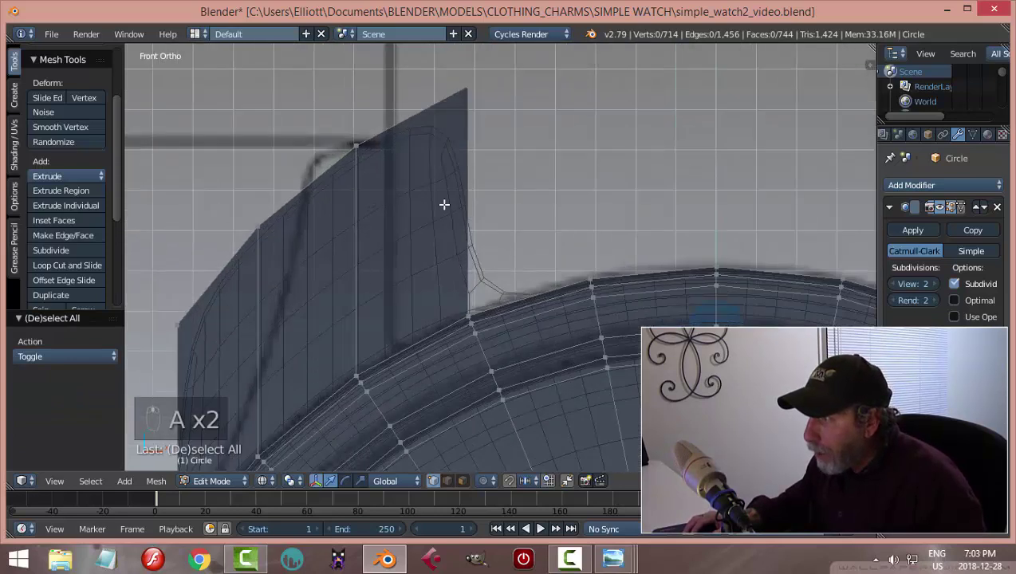
{"action": "scroll", "coordinate": [444, 201], "scroll_direction": "down", "scroll_amount": 1}
{"action": "key", "text": "b"}
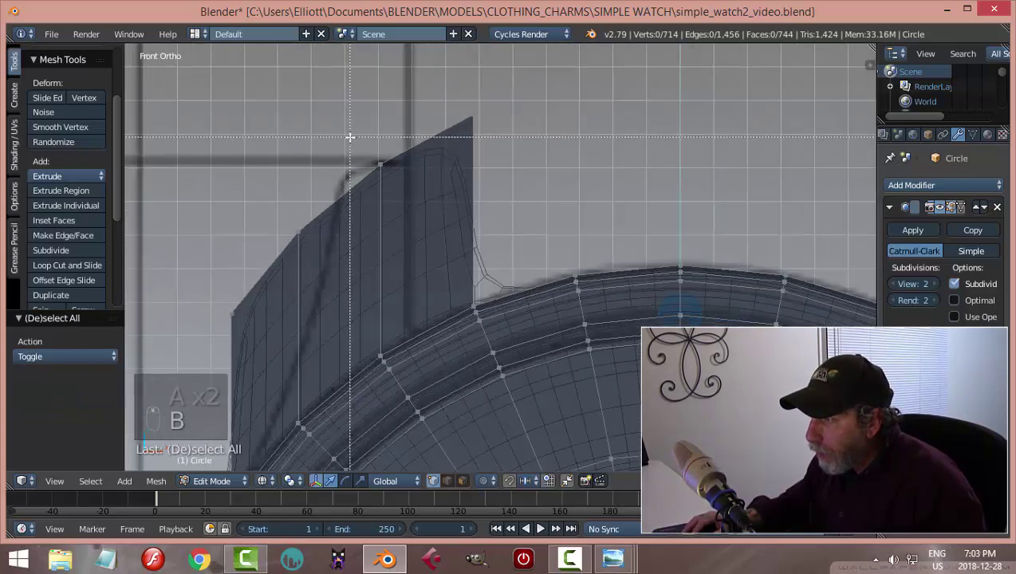
{"action": "left_click_drag", "start_coordinate": [349, 152], "coordinate": [409, 196]}
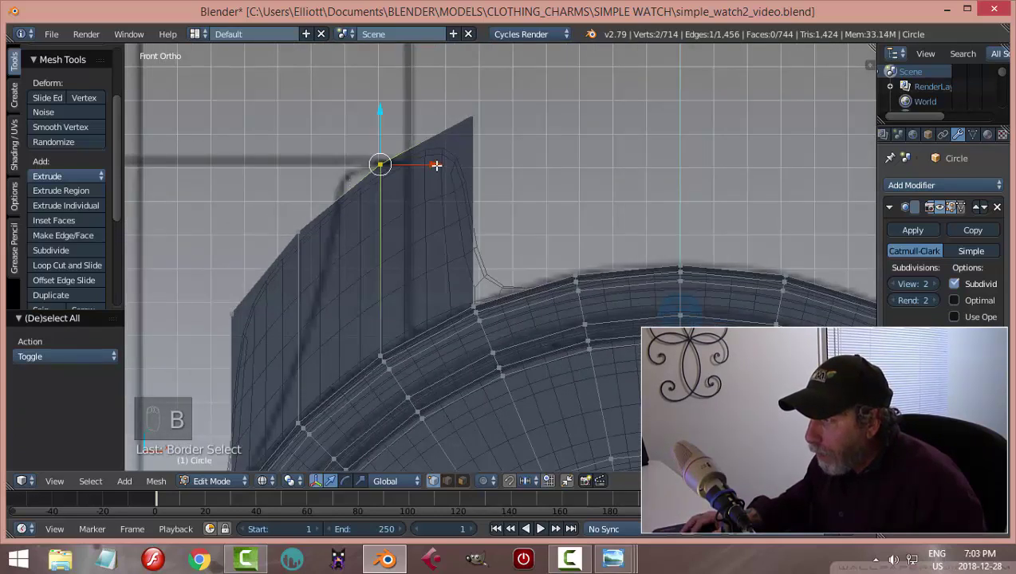
{"action": "left_click_drag", "start_coordinate": [436, 165], "coordinate": [402, 175]}
{"action": "left_click_drag", "start_coordinate": [351, 115], "coordinate": [349, 122]}
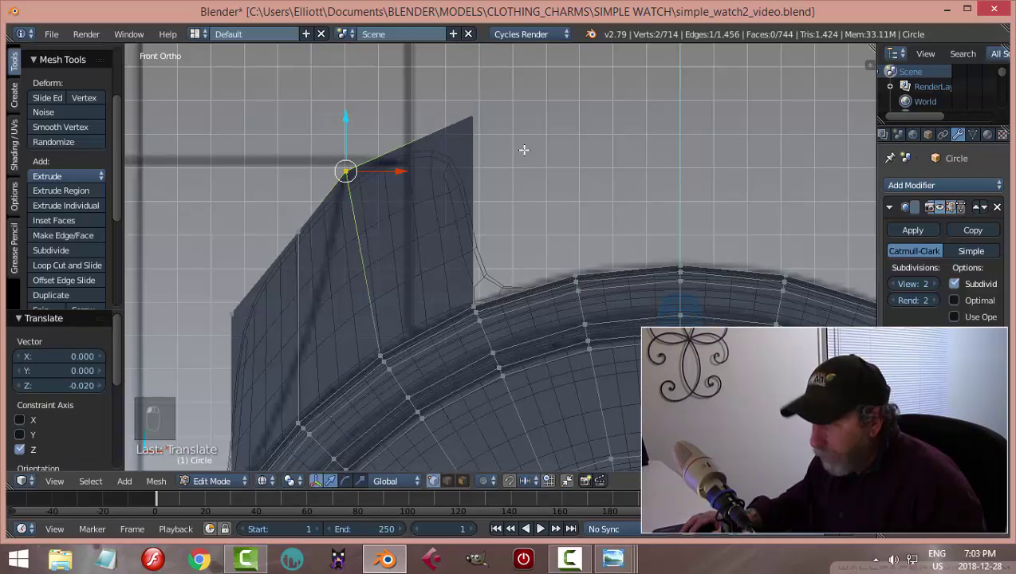
Move the extrusion's inner top vertex pair -0.205 along X to the lug's inner line and lower it about 0.056 in Z
{"action": "key", "text": "a"}
{"action": "key", "text": "b"}
{"action": "left_click_drag", "start_coordinate": [438, 93], "coordinate": [527, 167]}
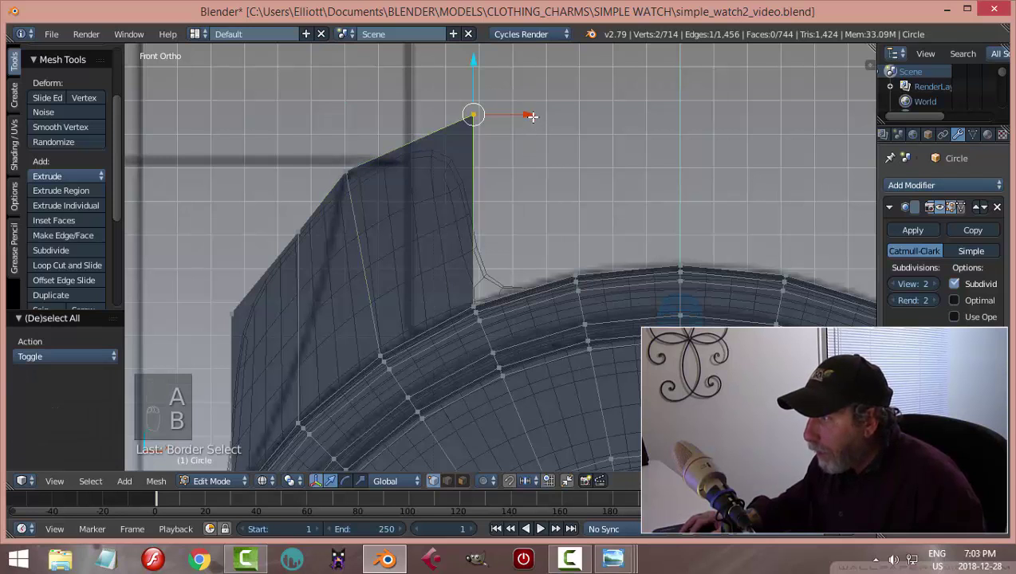
{"action": "left_click_drag", "start_coordinate": [527, 113], "coordinate": [453, 136]}
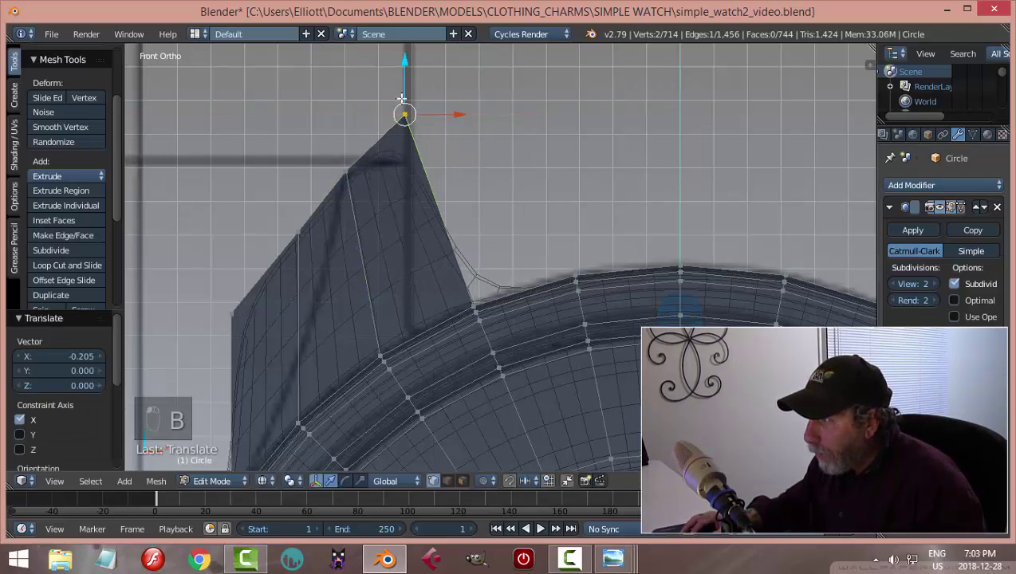
{"action": "mouse_move", "coordinate": [408, 78]}
{"action": "left_mouse_down"}
{"action": "mouse_move", "coordinate": [405, 105]}
{"action": "mouse_move", "coordinate": [406, 86]}
{"action": "left_mouse_up"}
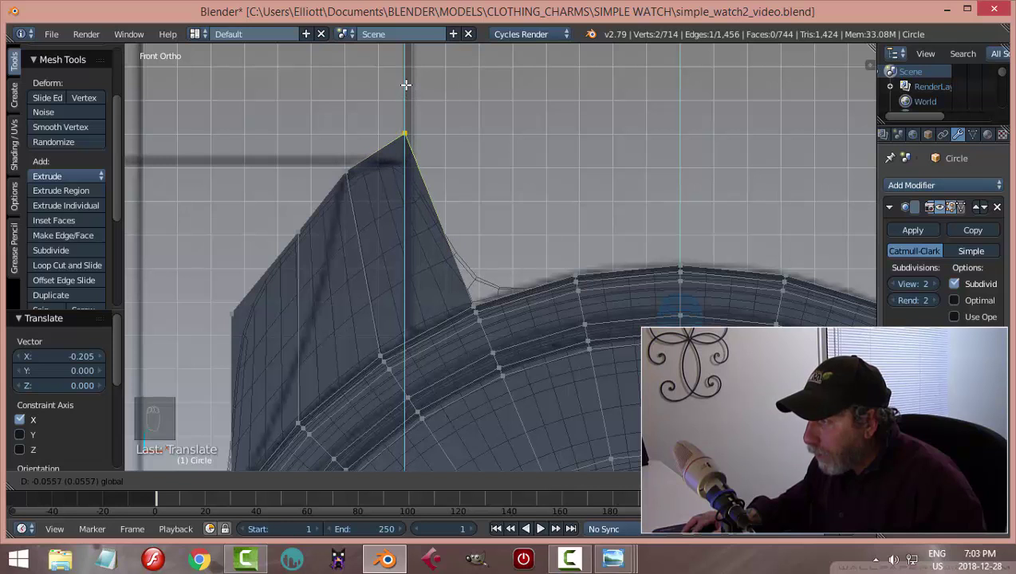
{"action": "left_click", "coordinate": [406, 84]}
Move the top-edge vertex pair just below the lug's outer corner about 0.10 along X onto the drawing's outer curve
{"action": "key", "text": "a"}
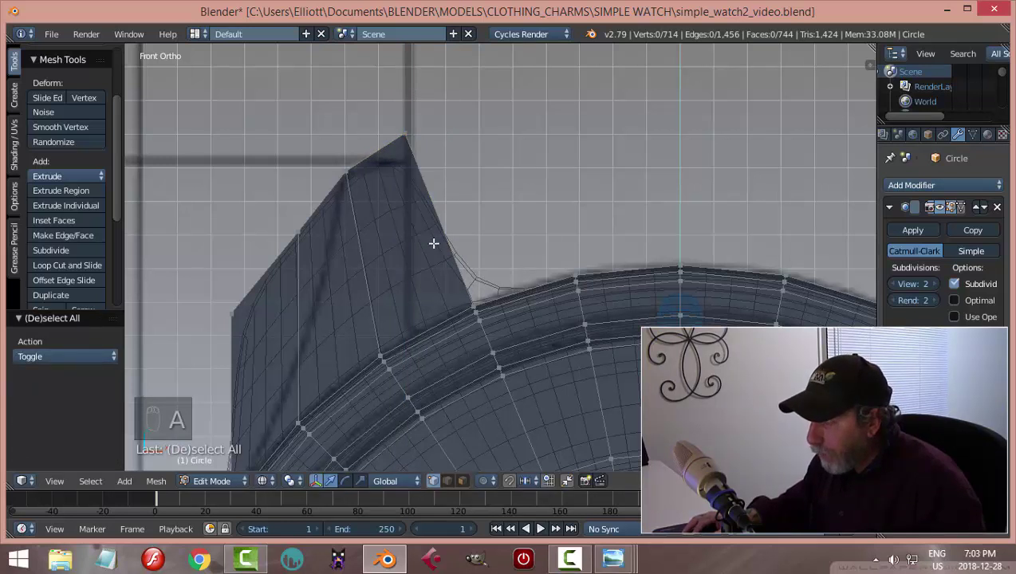
{"action": "middle_click_drag", "start_coordinate": [435, 242], "coordinate": [529, 166], "text": "shift"}
{"action": "key", "text": "b"}
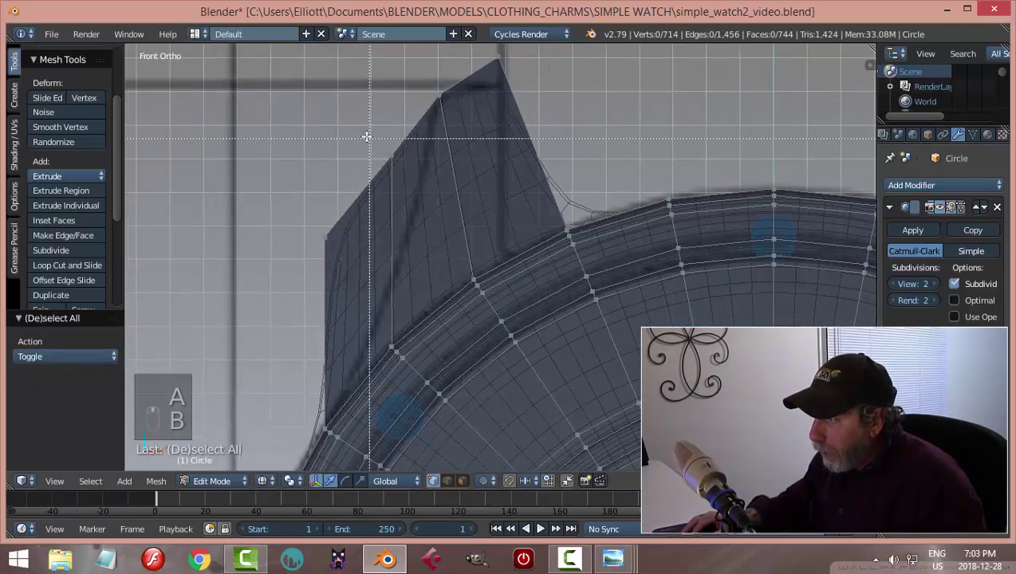
{"action": "left_click_drag", "start_coordinate": [368, 135], "coordinate": [422, 179]}
{"action": "key", "text": "g"}
{"action": "key", "text": "x"}
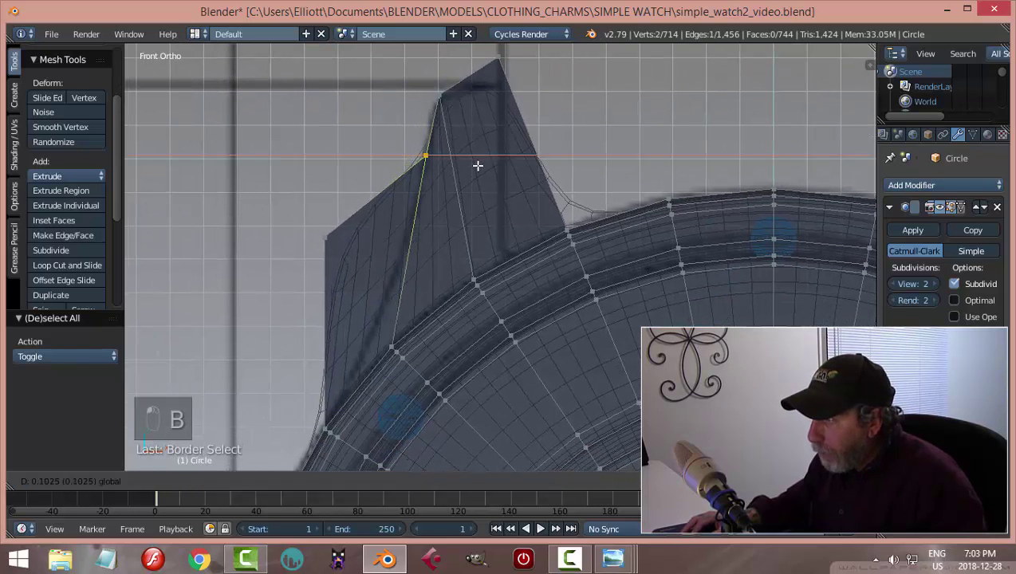
{"action": "left_click", "coordinate": [477, 169]}
Move the extrusion's outermost top vertex pair 0.232 along X onto the lug's outer outline
{"action": "key", "text": "a"}
{"action": "key", "text": "b"}
{"action": "left_click_drag", "start_coordinate": [299, 227], "coordinate": [358, 261]}
{"action": "key", "text": "g"}
{"action": "key", "text": "x"}
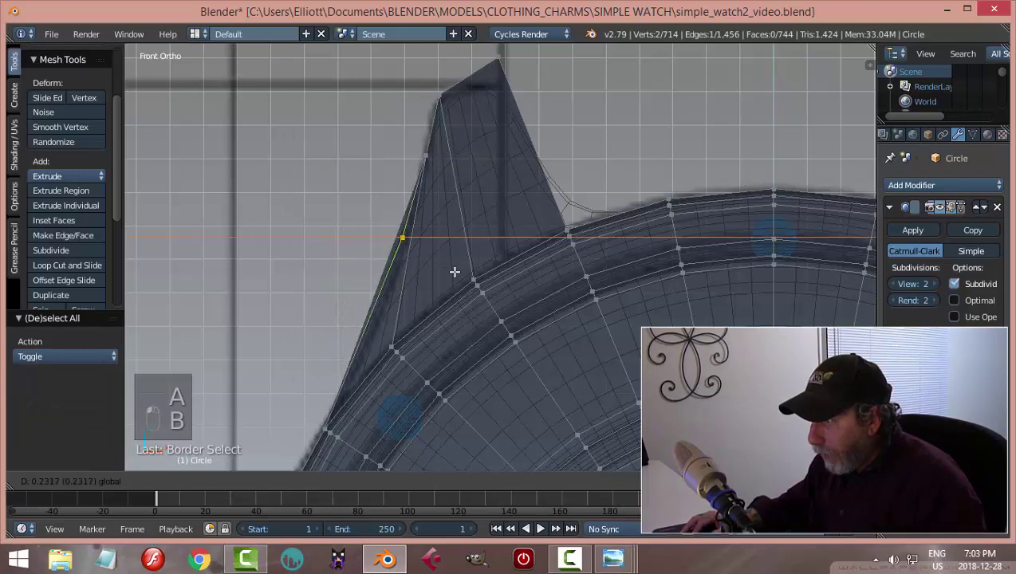
{"action": "left_click", "coordinate": [455, 272]}
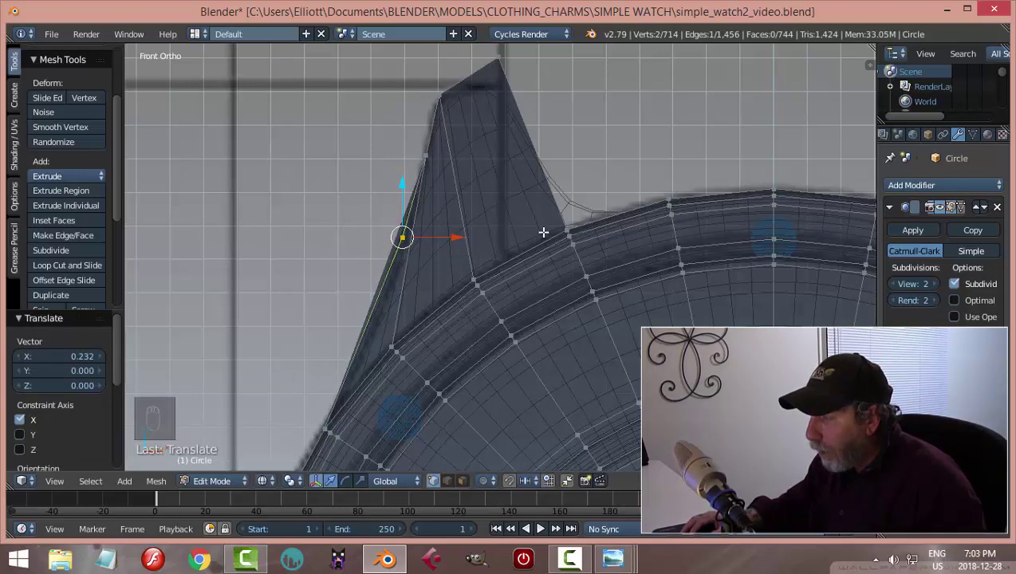
Examine the reshaped lug in solid shading from several angles and compare it with the front drawing in wireframe
{"action": "mouse_move", "coordinate": [534, 237]}
{"action": "middle_mouse_down"}
{"action": "mouse_move", "coordinate": [547, 252]}
{"action": "mouse_move", "coordinate": [678, 262]}
{"action": "mouse_move", "coordinate": [536, 263]}
{"action": "mouse_move", "coordinate": [365, 393]}
{"action": "middle_mouse_up"}
{"action": "key", "text": "z"}
{"action": "left_click", "coordinate": [625, 329]}
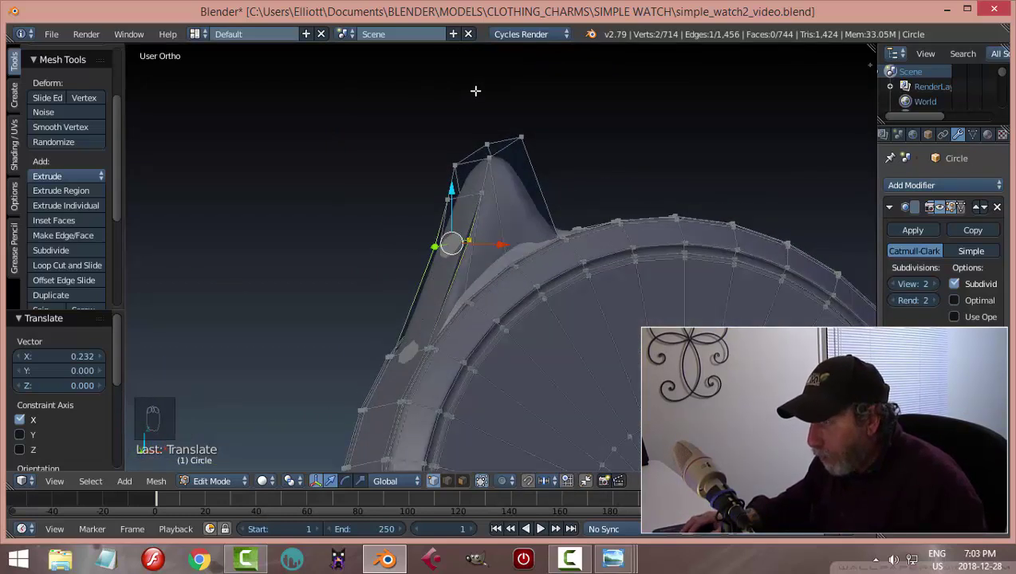
{"action": "middle_click_drag", "start_coordinate": [623, 199], "coordinate": [560, 241]}
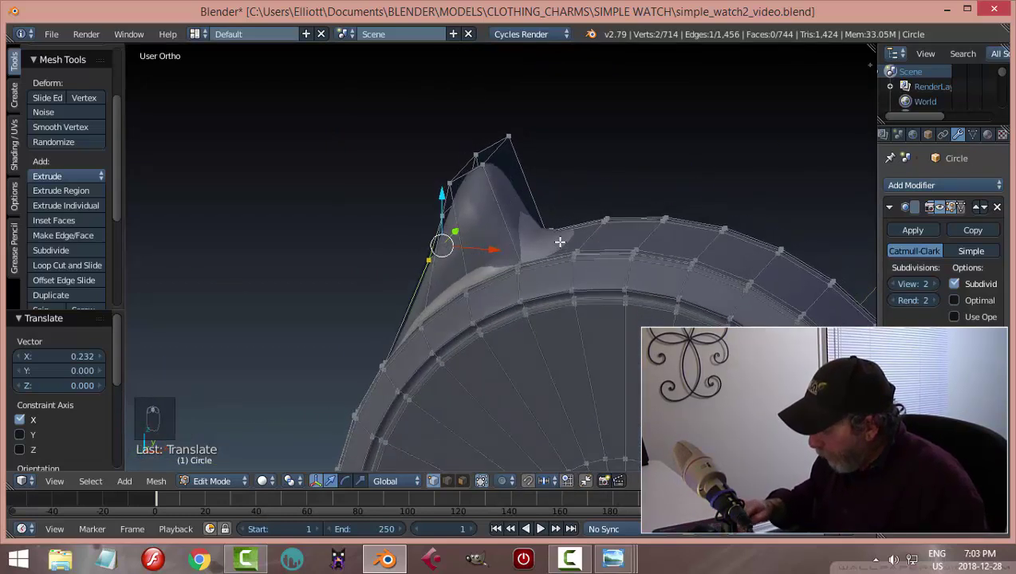
{"action": "key", "text": "KP_1"}
{"action": "key", "text": "z"}
{"action": "left_click", "coordinate": [647, 236]}
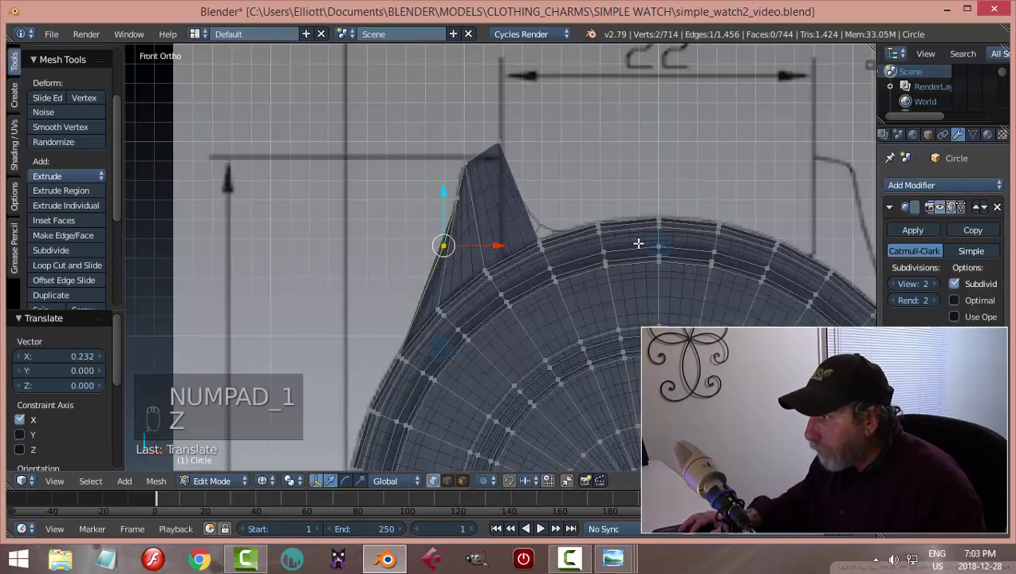
{"action": "scroll", "coordinate": [621, 243], "scroll_direction": "up", "scroll_amount": 2}
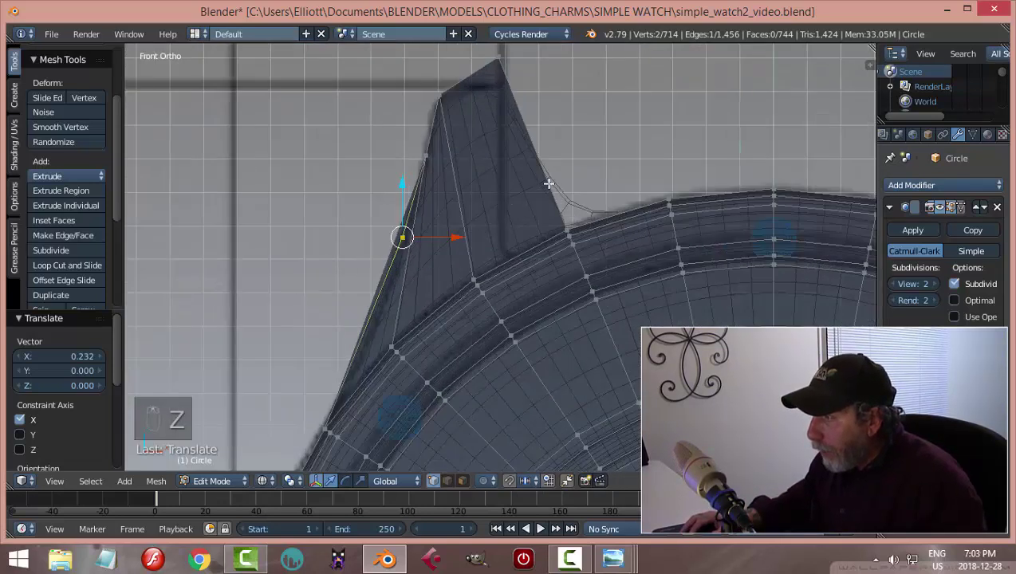
Add one loop cut around the lug and slide it about 0.34 toward the case, leaving nothing selected
{"action": "key", "text": "a"}
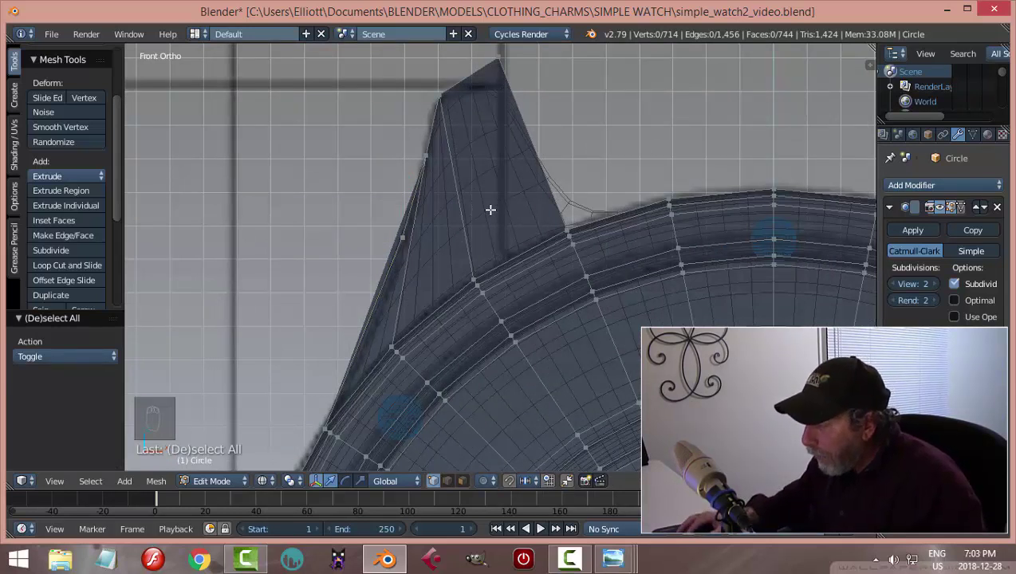
{"action": "key", "text": "ctrl+r"}
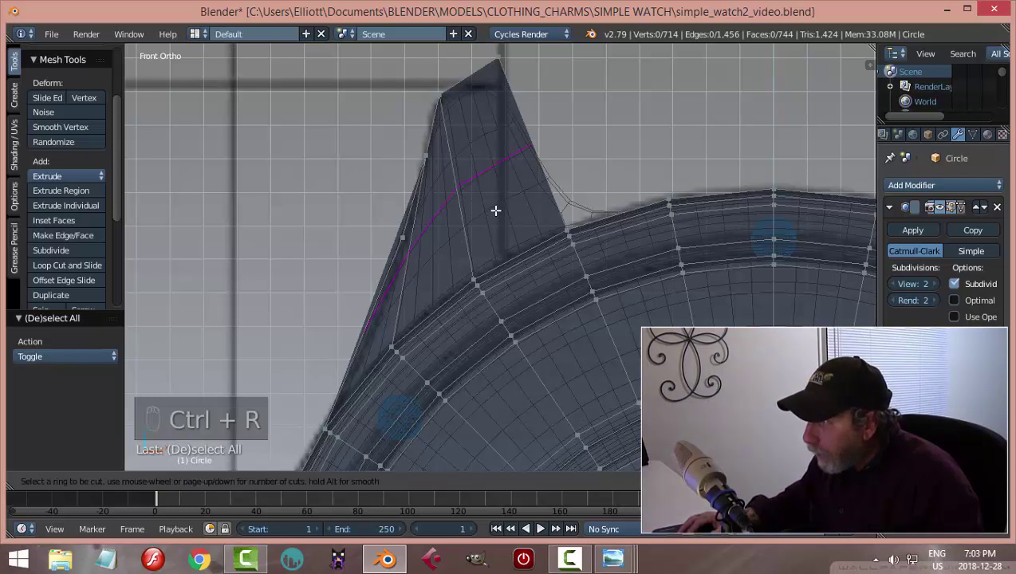
{"action": "left_click", "coordinate": [495, 210]}
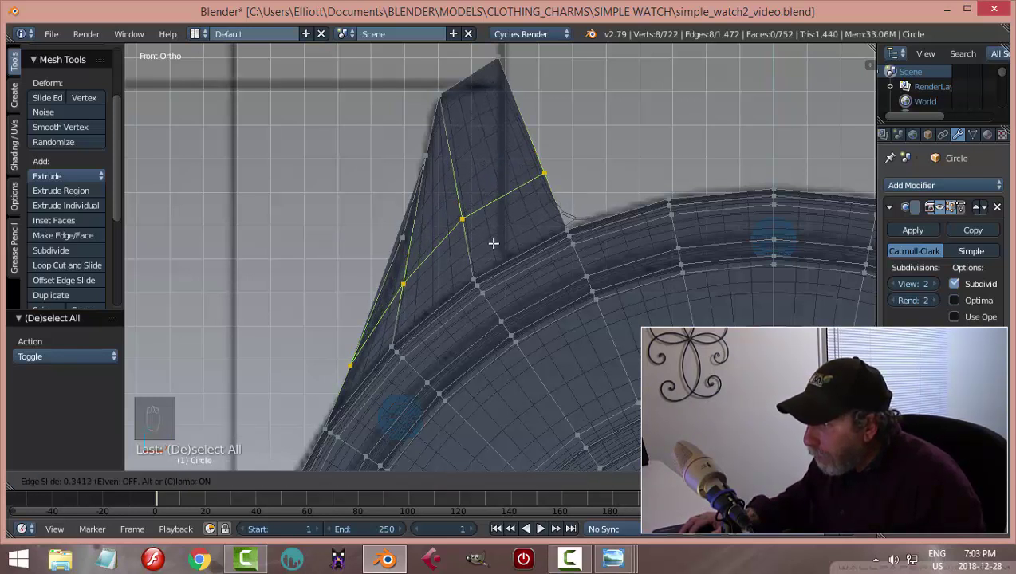
{"action": "left_click", "coordinate": [492, 244]}
{"action": "key", "text": "a"}
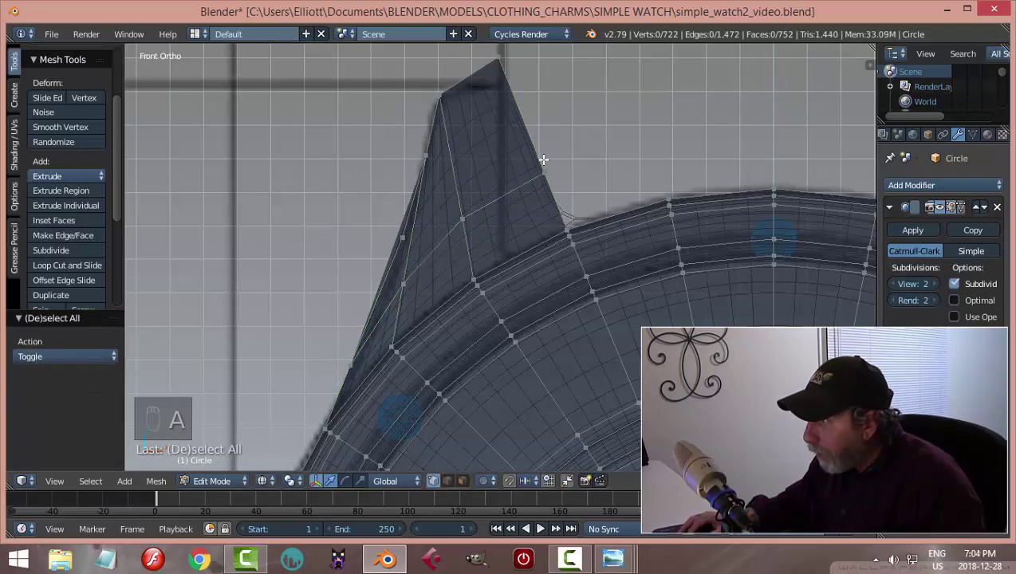
Move the loop's vertex pair on the lug's inner edge -0.120 along X to the drawing's vertical line
{"action": "key", "text": "b"}
{"action": "left_click_drag", "start_coordinate": [524, 154], "coordinate": [562, 182]}
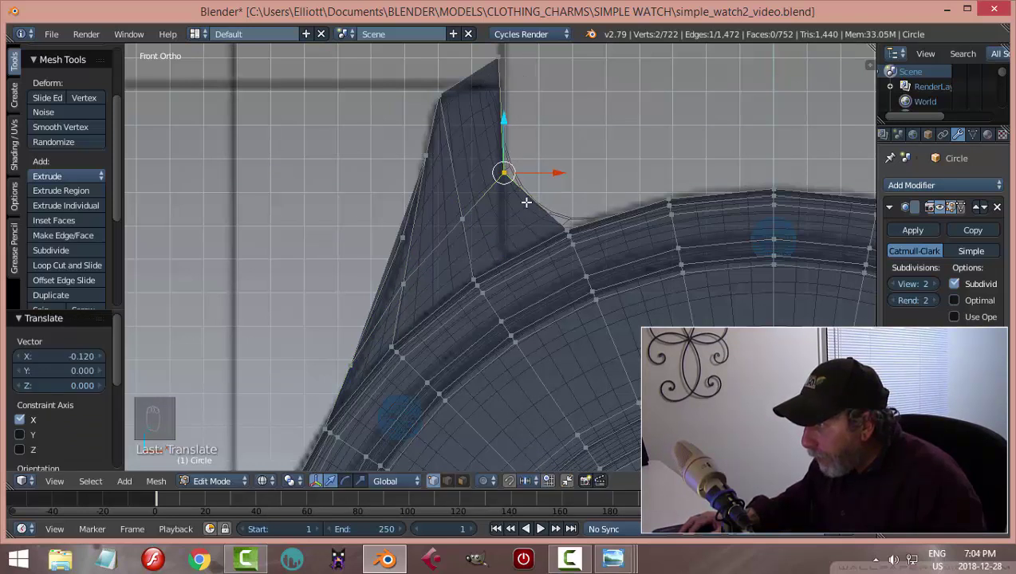
{"action": "key", "text": "a"}
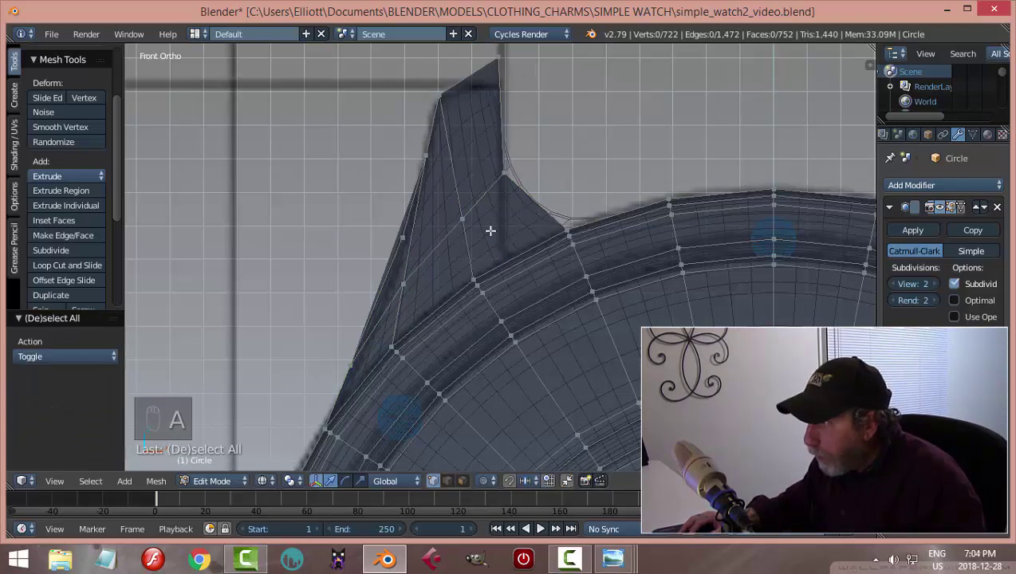
Raise the same loop's two vertex pairs between the lug's inner and outer edges along Z to level the loop across the lug
{"action": "key", "text": "b"}
{"action": "left_click_drag", "start_coordinate": [449, 214], "coordinate": [507, 217]}
{"action": "left_click_drag", "start_coordinate": [455, 169], "coordinate": [453, 125]}
{"action": "key", "text": "a"}
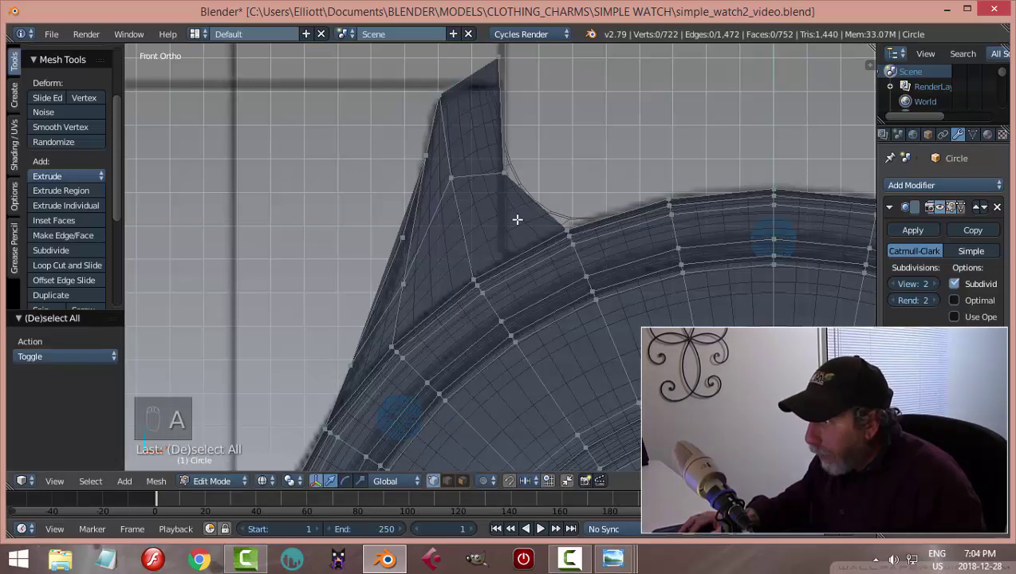
{"action": "key", "text": "b"}
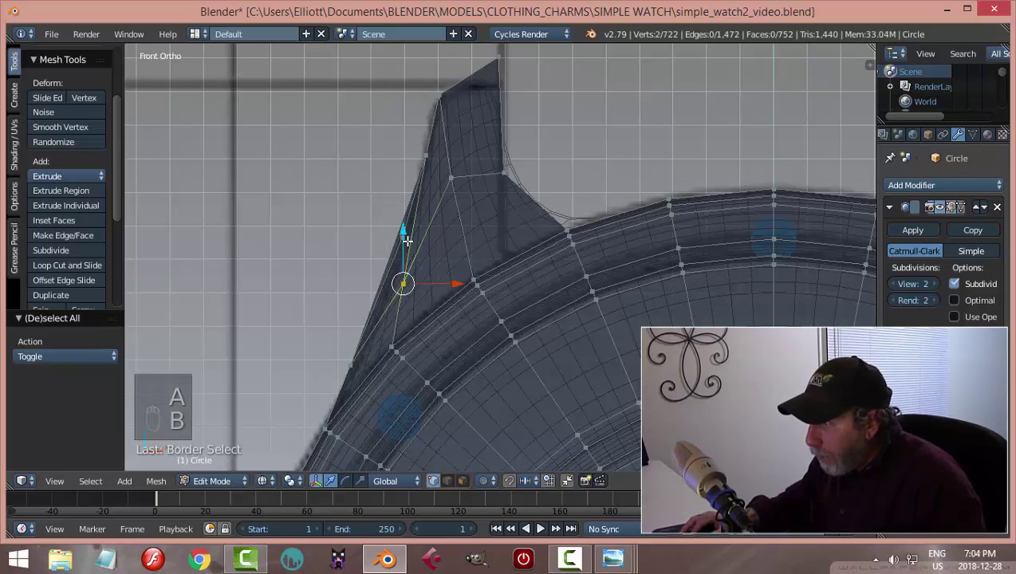
{"action": "left_click_drag", "start_coordinate": [407, 240], "coordinate": [412, 216]}
{"action": "left_click", "coordinate": [413, 216]}
{"action": "key", "text": "a"}
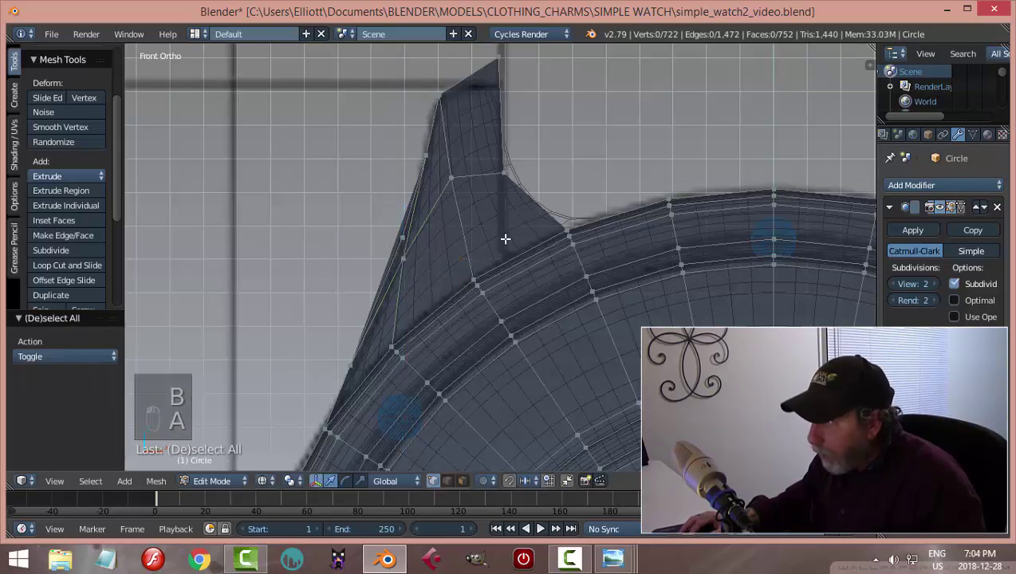
Add one loop cut across the lug's base between the existing loop and the case, leaving nothing selected
{"action": "key", "text": "ctrl+t"}
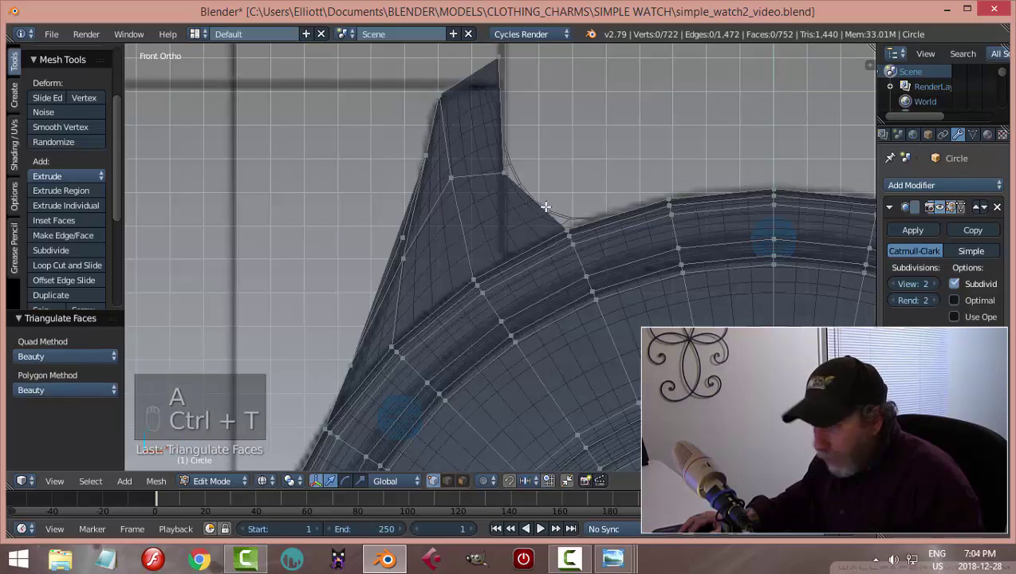
{"action": "key", "text": "Escape"}
{"action": "key", "text": "ctrl+r"}
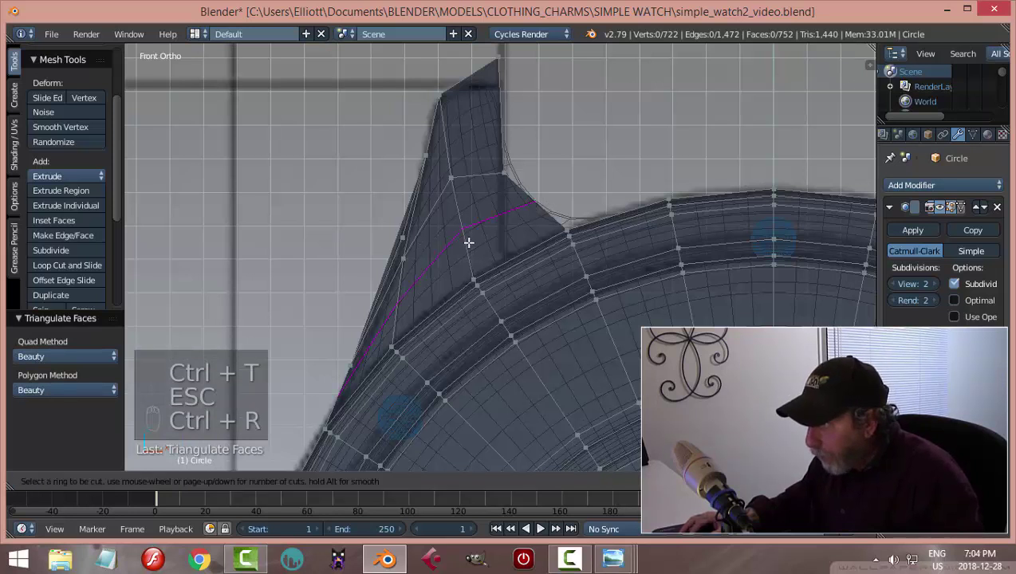
{"action": "left_click", "coordinate": [468, 242]}
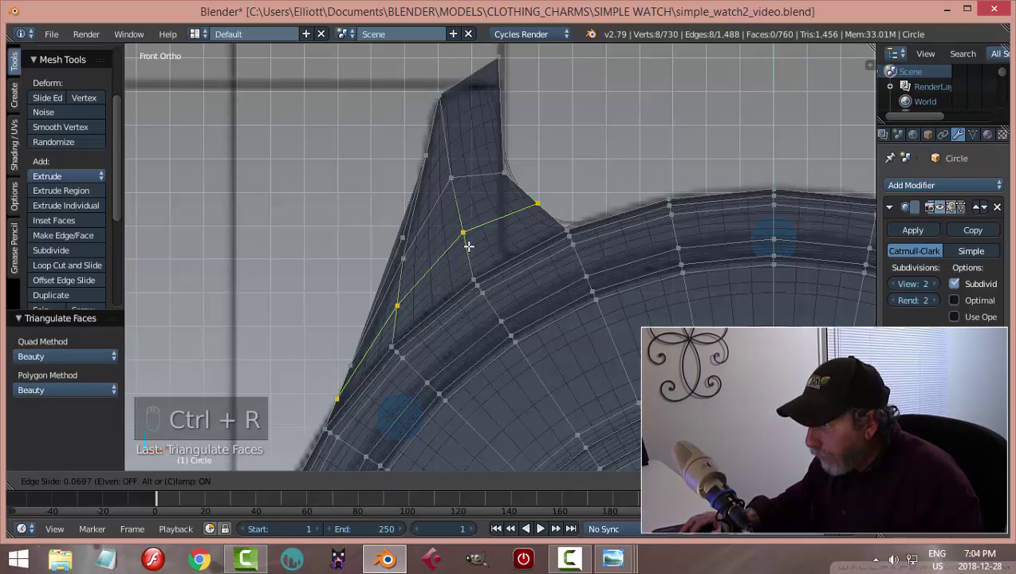
{"action": "left_click", "coordinate": [471, 245]}
{"action": "key", "text": "a"}
Move the base loop's inner-edge vertex pair -0.098 along X and -0.076 along Z into the corner with the case, and check it in solid shading
{"action": "key", "text": "b"}
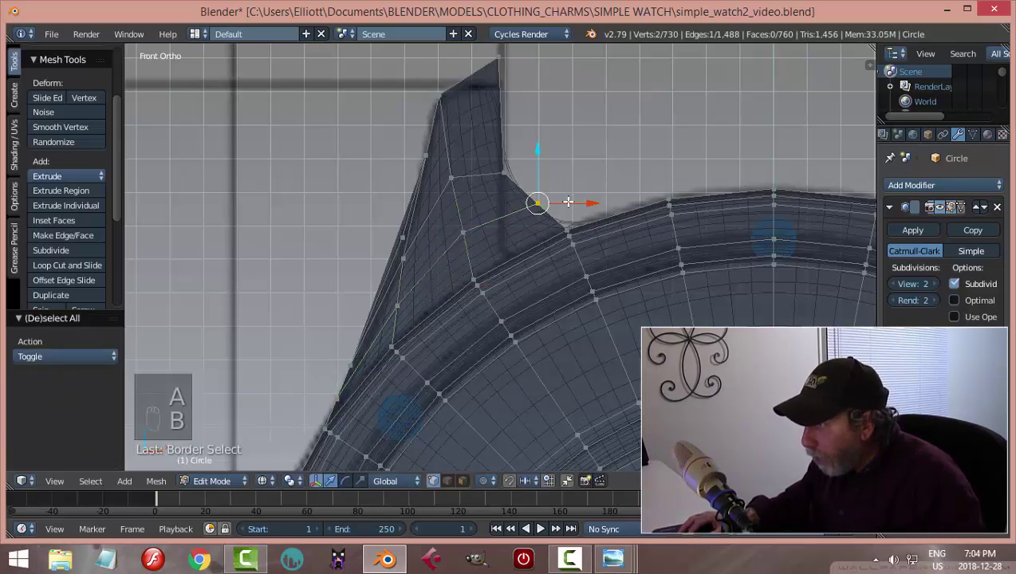
{"action": "key", "text": "g"}
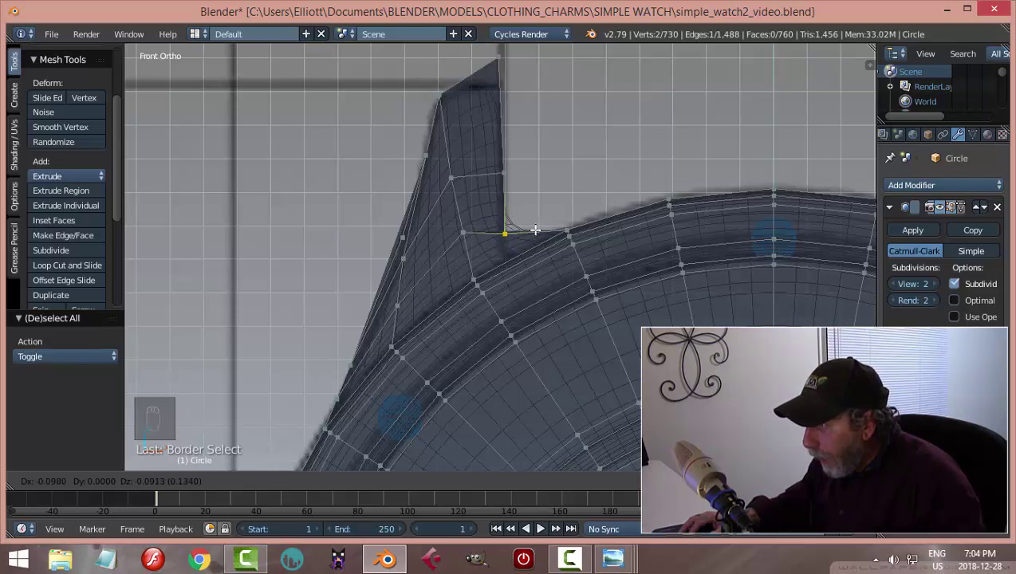
{"action": "left_click", "coordinate": [535, 228]}
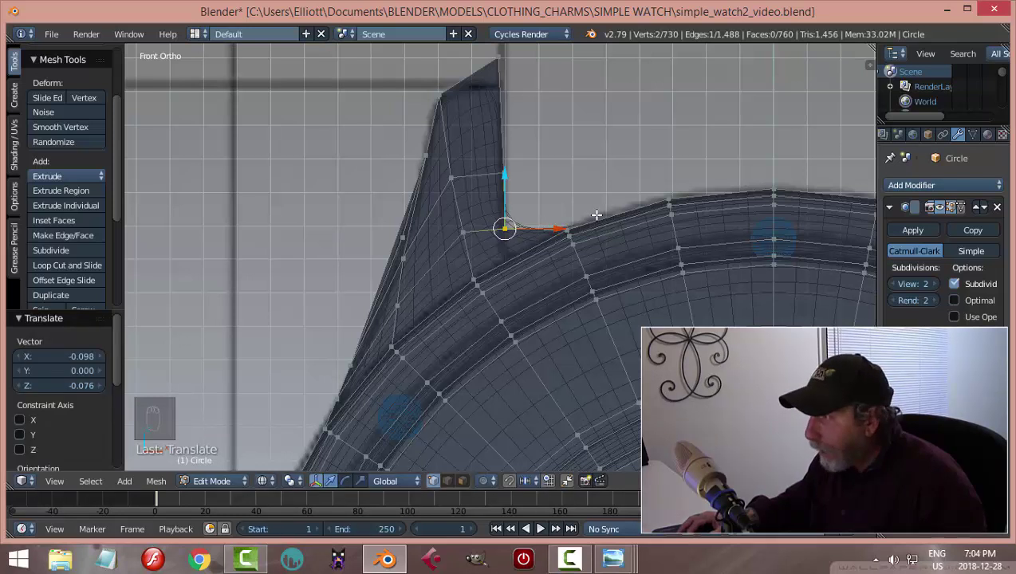
{"action": "key", "text": "z"}
{"action": "left_click", "coordinate": [614, 260]}
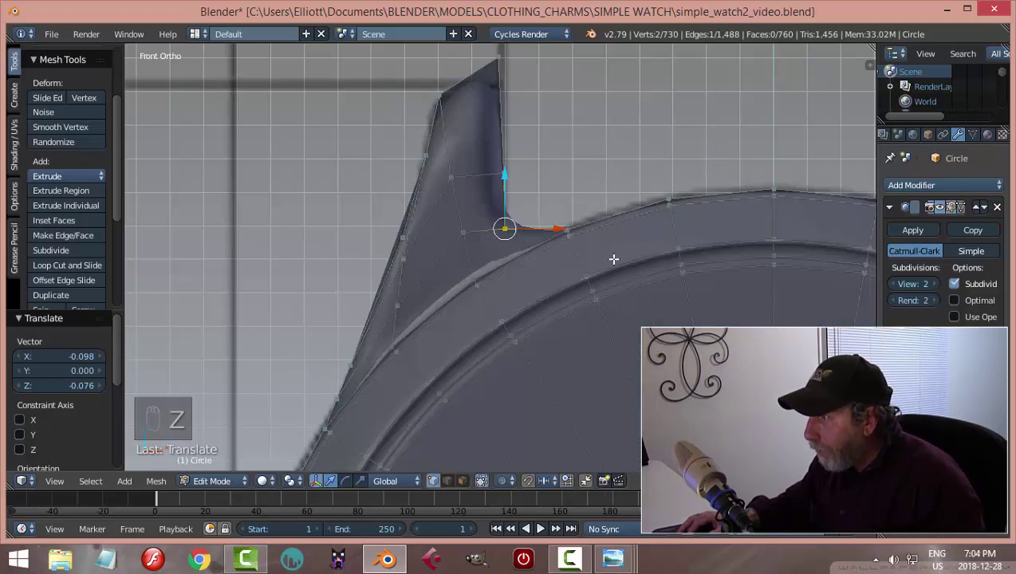
{"action": "key", "text": "a"}
{"action": "middle_click_drag", "start_coordinate": [614, 259], "coordinate": [572, 228]}
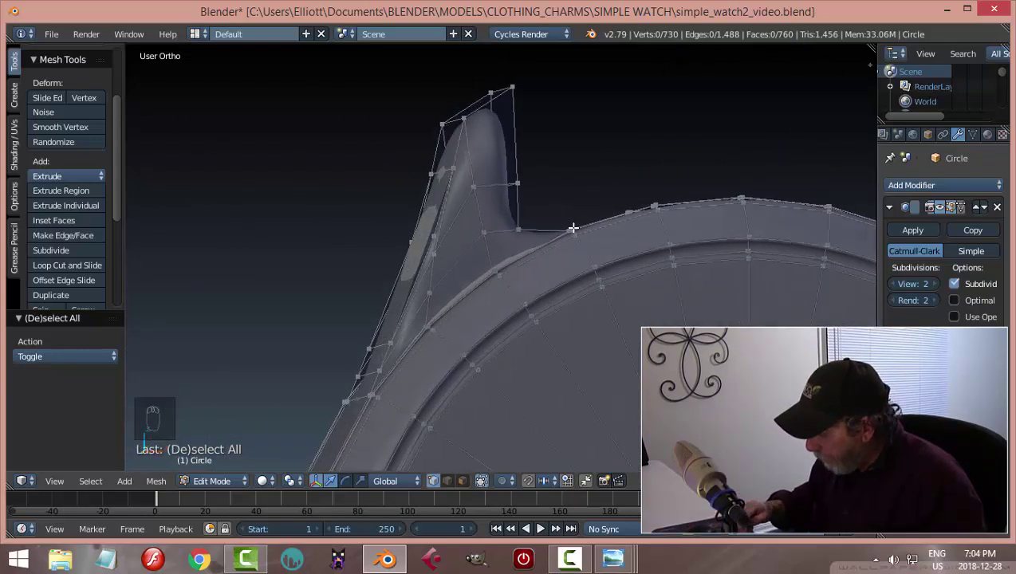
In front wireframe view, move the base loop's vertex pair beside the inner corner -0.057 along Z
{"action": "key", "text": "KP_1"}
{"action": "key", "text": "z"}
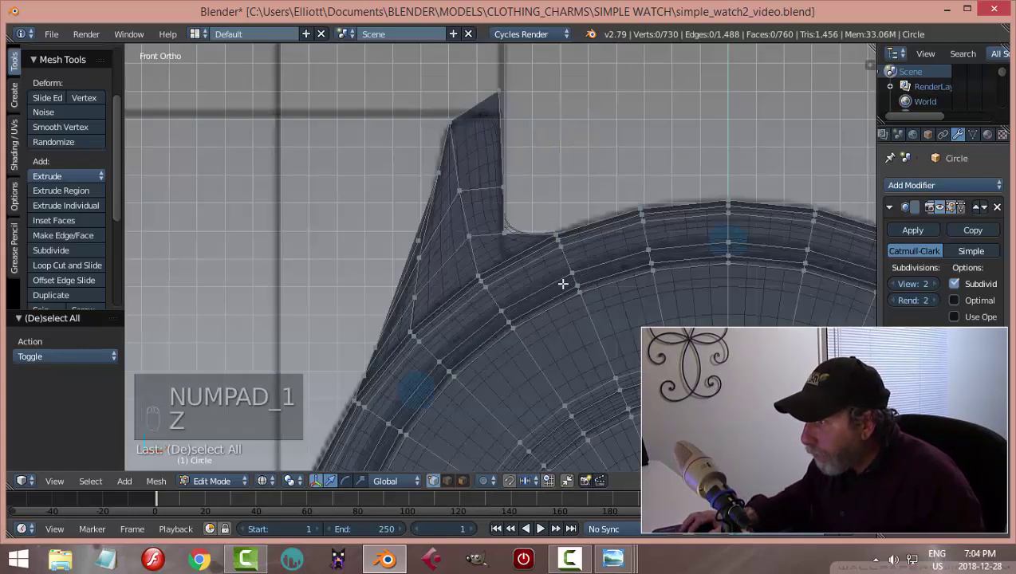
{"action": "scroll", "coordinate": [443, 231], "scroll_direction": "up", "scroll_amount": 4}
{"action": "key", "text": "b"}
{"action": "left_click_drag", "start_coordinate": [440, 227], "coordinate": [431, 204]}
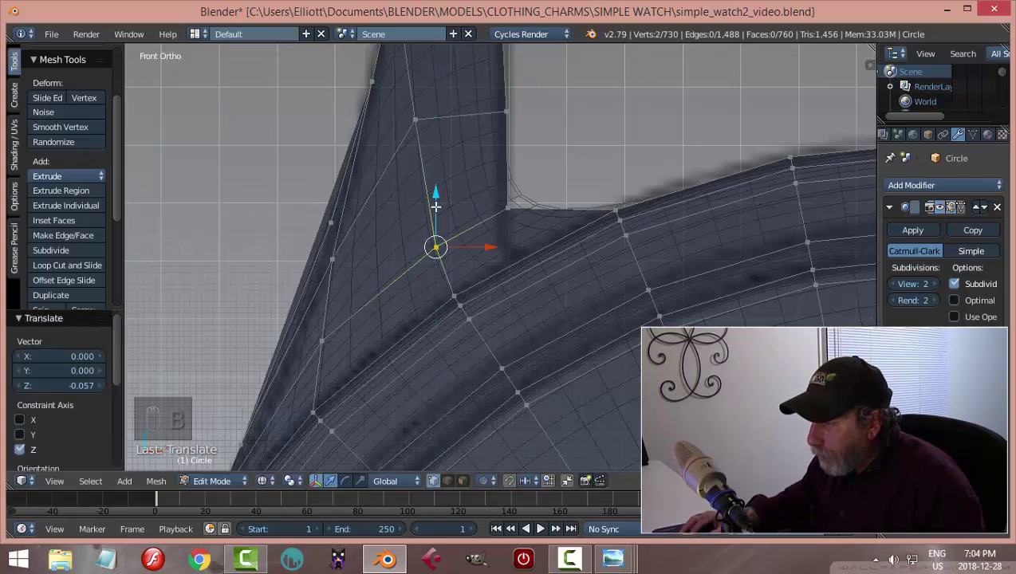
{"action": "scroll", "coordinate": [470, 285], "scroll_direction": "down", "scroll_amount": 2}
{"action": "key", "text": "a"}
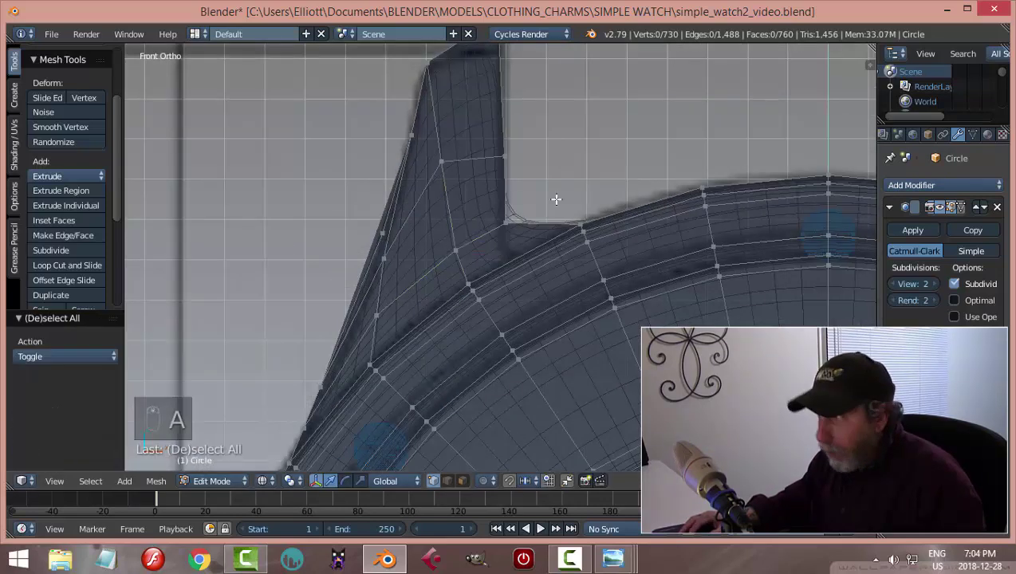
Lower the vertex pair at the lug tip's inner corner along Z toward the drawing's top line
{"action": "scroll", "coordinate": [558, 239], "scroll_direction": "up", "scroll_amount": 3}
{"action": "key", "text": "b"}
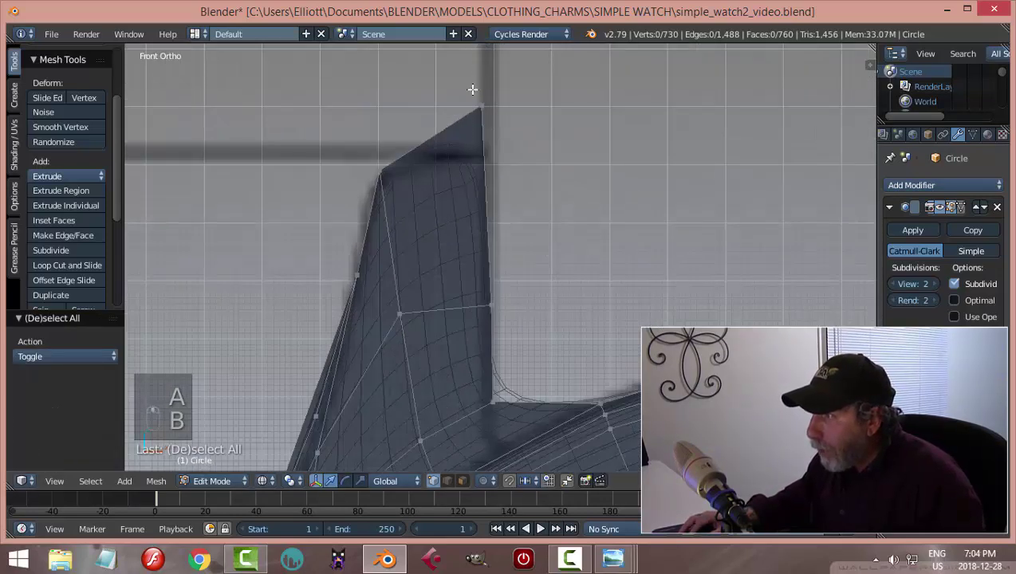
{"action": "left_click_drag", "start_coordinate": [474, 87], "coordinate": [508, 131]}
{"action": "left_click_drag", "start_coordinate": [484, 60], "coordinate": [484, 78]}
{"action": "key", "text": "a"}
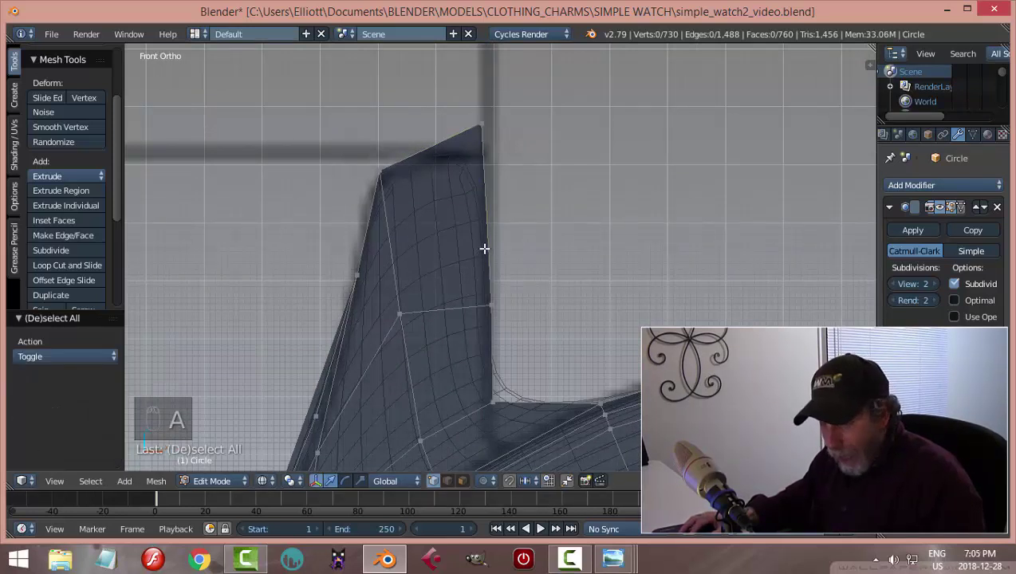
Add one loop cut across the upper lug and slide it about -0.62 toward the tip
{"action": "key", "text": "ctrl+r"}
{"action": "left_click", "coordinate": [485, 246]}
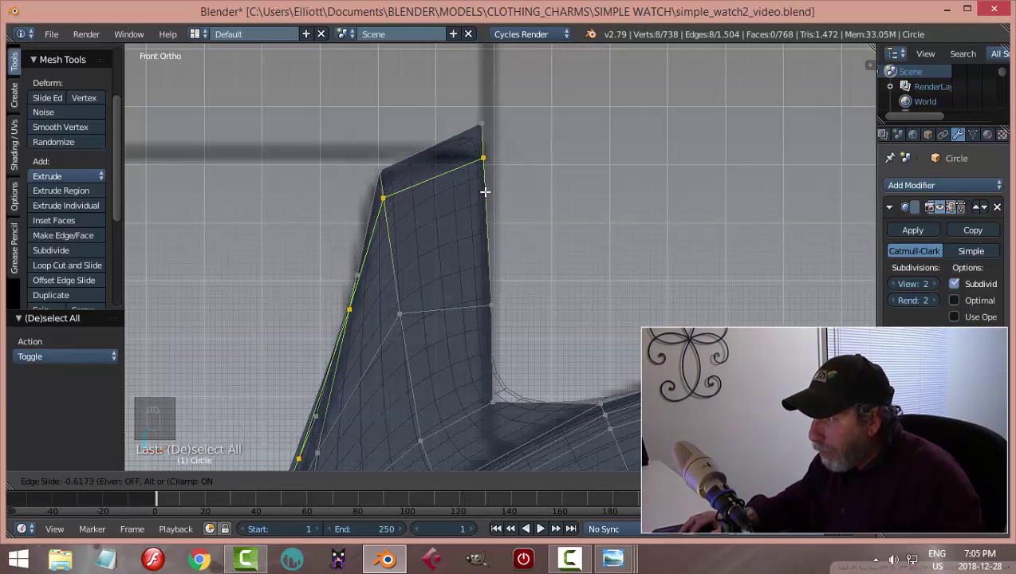
{"action": "left_click", "coordinate": [485, 191]}
{"action": "key", "text": "a"}
Lower the tip's inner corner vertex pair further along Z to just above the new loop
{"action": "key", "text": "b"}
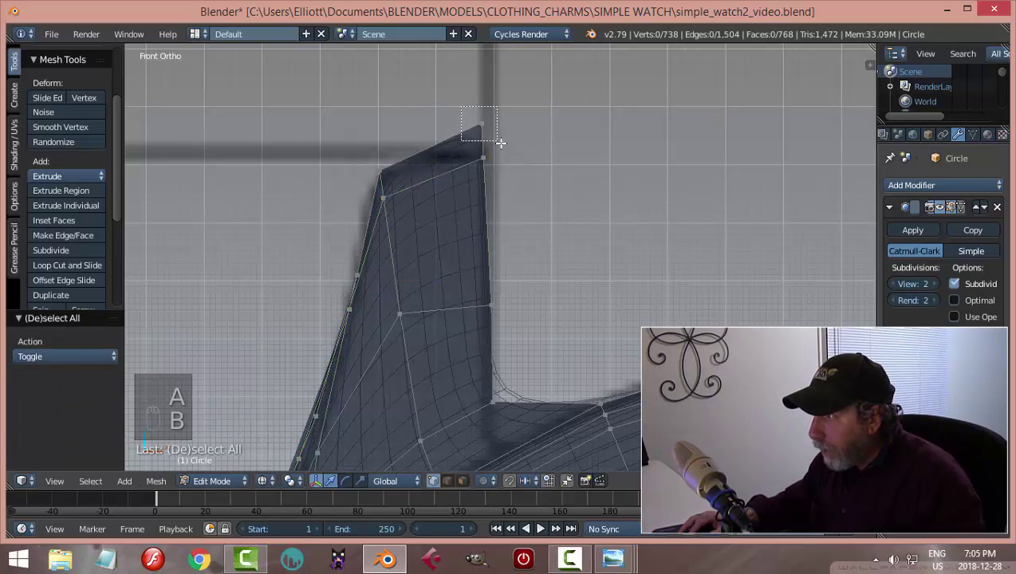
{"action": "left_click_drag", "start_coordinate": [491, 70], "coordinate": [491, 81]}
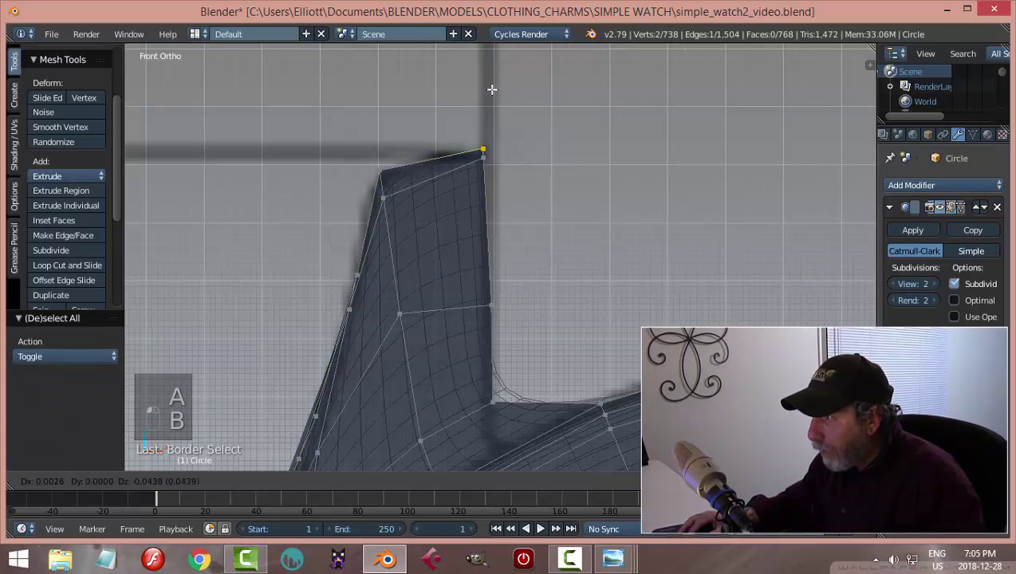
{"action": "right_click", "coordinate": [533, 82]}
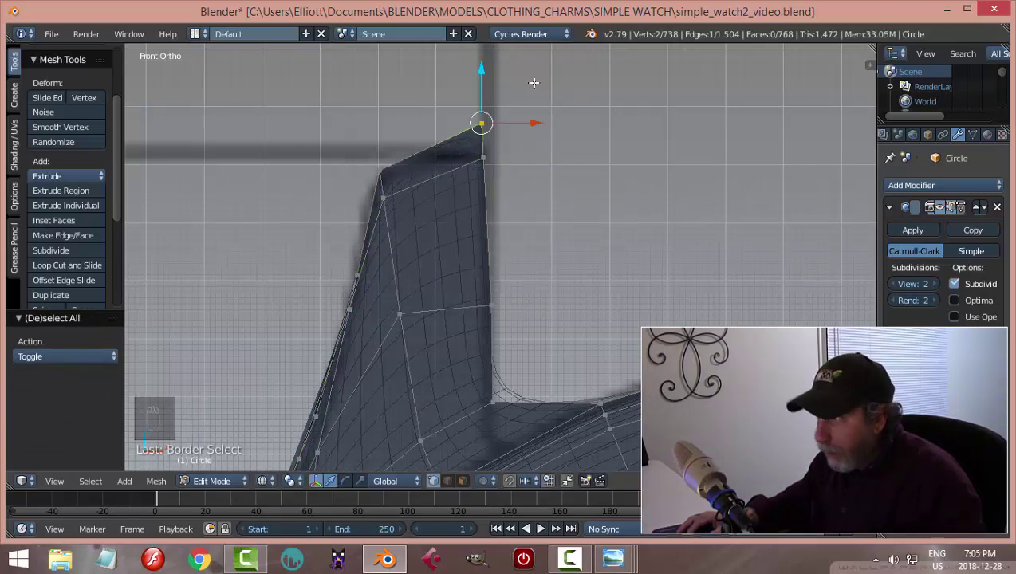
{"action": "mouse_move", "coordinate": [479, 91]}
{"action": "left_mouse_down"}
{"action": "mouse_move", "coordinate": [483, 71]}
{"action": "mouse_move", "coordinate": [482, 88]}
{"action": "left_mouse_up"}
{"action": "key", "text": "a"}
Raise the vertex pair at the tip's outer corner along Z to the drawing's horizontal top line
{"action": "key", "text": "b"}
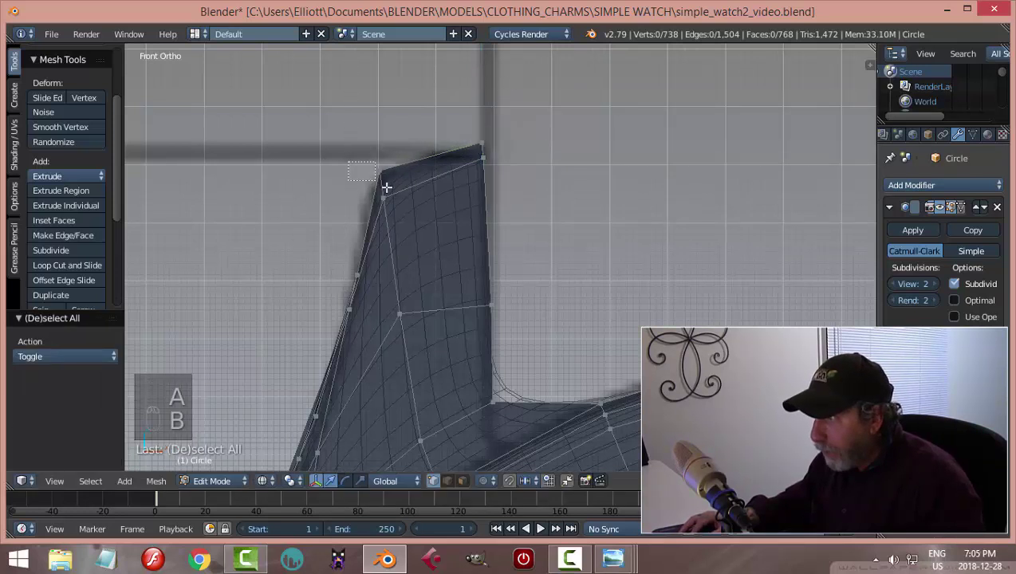
{"action": "left_click_drag", "start_coordinate": [386, 186], "coordinate": [371, 158]}
{"action": "left_click_drag", "start_coordinate": [382, 120], "coordinate": [387, 106]}
{"action": "key", "text": "a"}
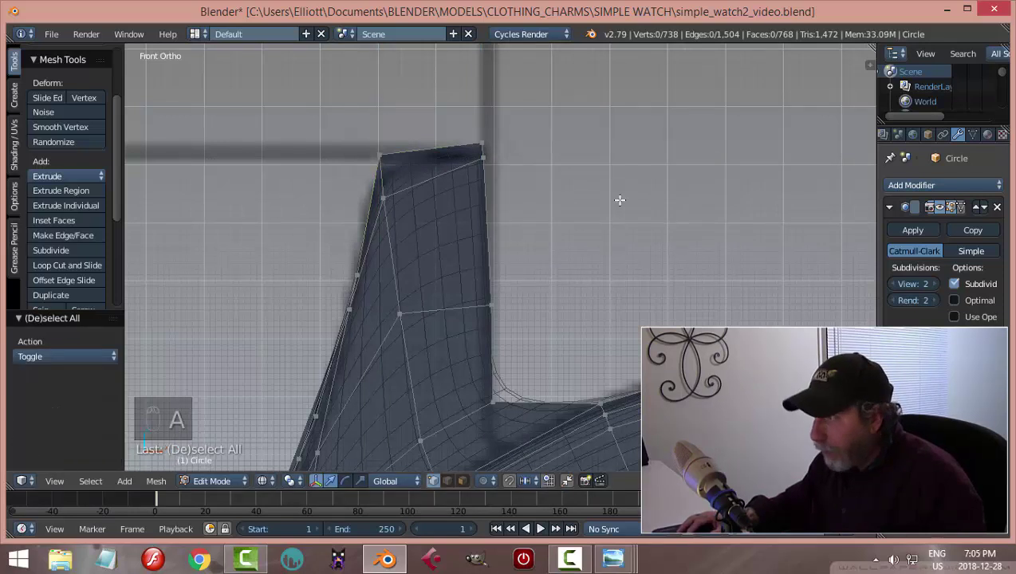
Examine the smoothed lug in solid shading from the front and at an angle, in Object and Edit Mode
{"action": "key", "text": "z"}
{"action": "left_click", "coordinate": [623, 253]}
{"action": "key", "text": "Tab"}
{"action": "left_click", "coordinate": [528, 246]}
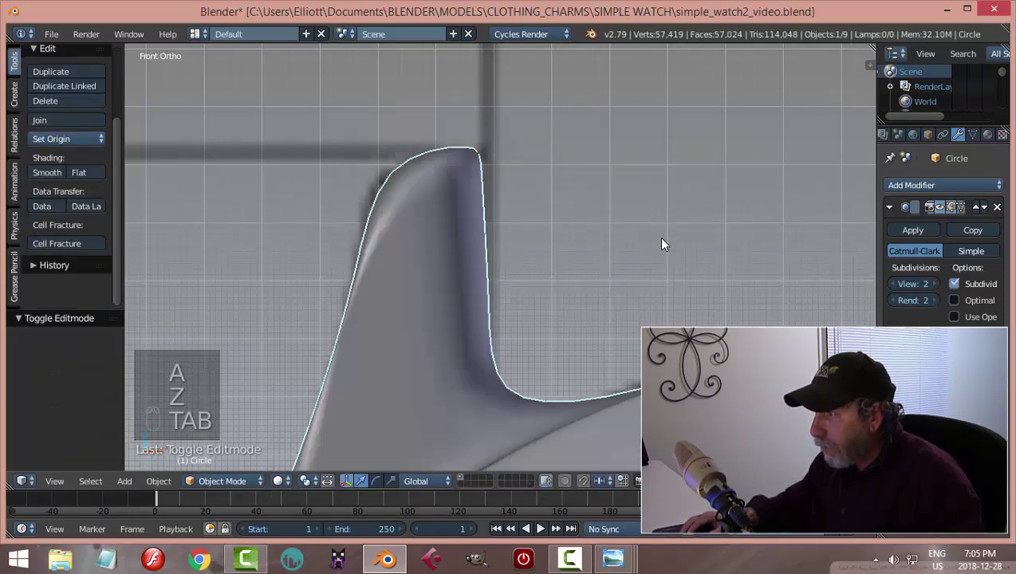
{"action": "middle_click_drag", "start_coordinate": [662, 243], "coordinate": [477, 311]}
{"action": "scroll", "coordinate": [478, 314], "scroll_direction": "up", "scroll_amount": 2}
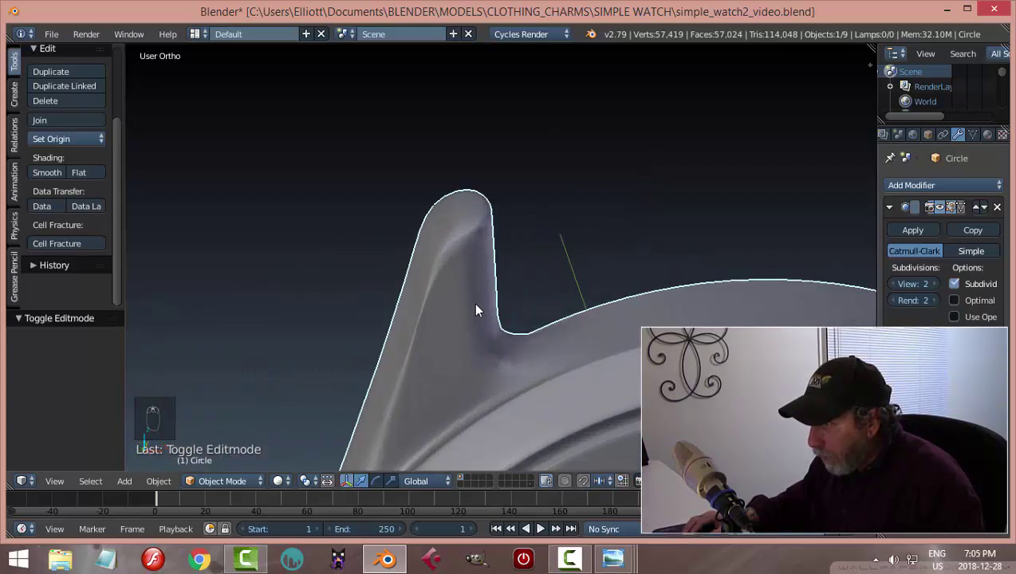
{"action": "key", "text": "Tab"}
{"action": "left_click", "coordinate": [589, 298]}
{"action": "scroll", "coordinate": [488, 273], "scroll_direction": "up", "scroll_amount": 2}
{"action": "scroll", "coordinate": [487, 273], "scroll_direction": "up", "scroll_amount": 3}
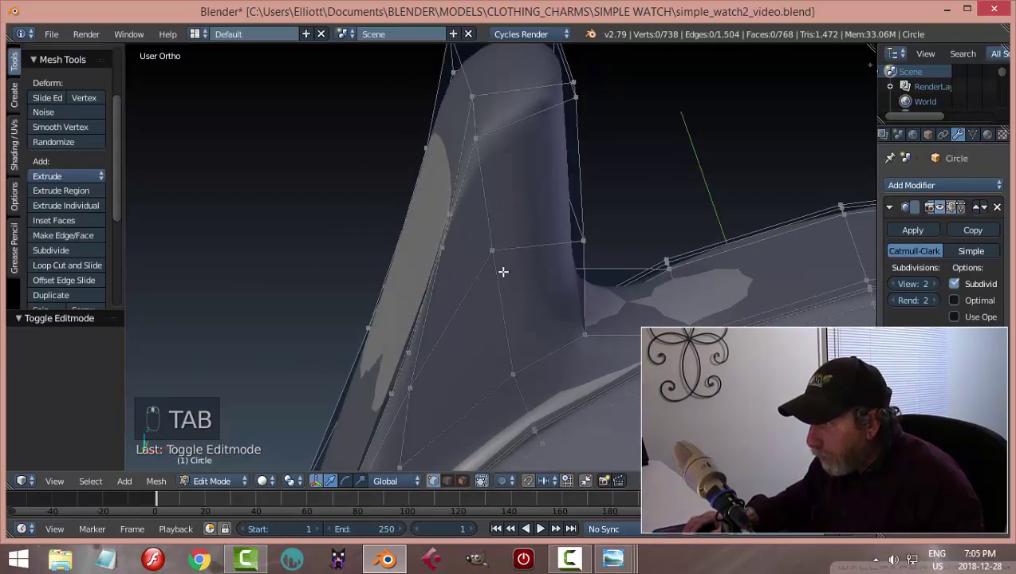
In front wireframe view, move the tip loop's vertex pair on the lug's outer side 0.014 along X
{"action": "key", "text": "z"}
{"action": "left_click", "coordinate": [638, 271]}
{"action": "scroll", "coordinate": [479, 271], "scroll_direction": "up", "scroll_amount": 2}
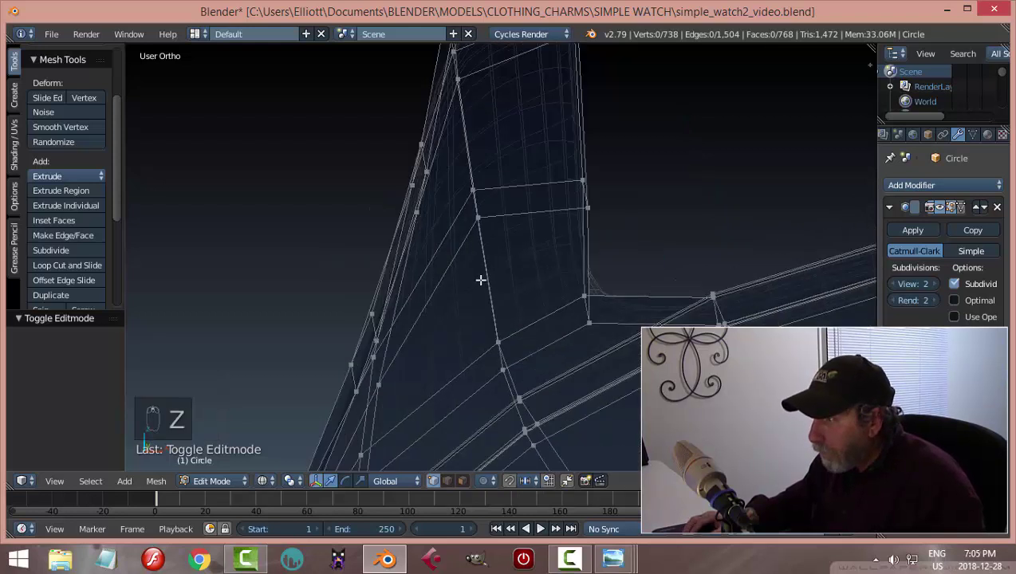
{"action": "key", "text": "KP_1"}
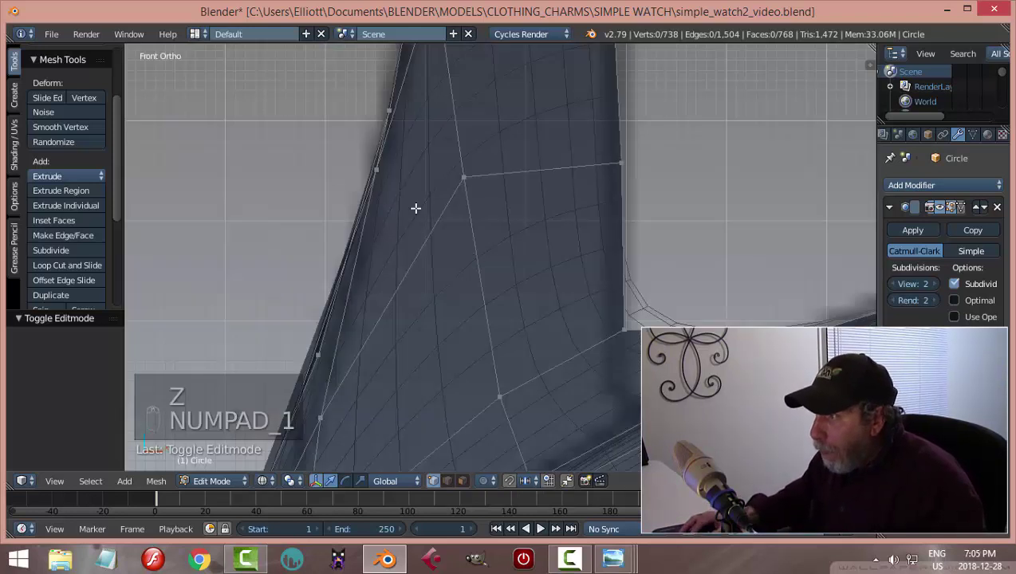
{"action": "key", "text": "b"}
{"action": "left_click_drag", "start_coordinate": [374, 163], "coordinate": [431, 174]}
{"action": "scroll", "coordinate": [499, 163], "scroll_direction": "down", "scroll_amount": 2}
{"action": "middle_click_drag", "start_coordinate": [499, 164], "coordinate": [508, 233], "text": "shift"}
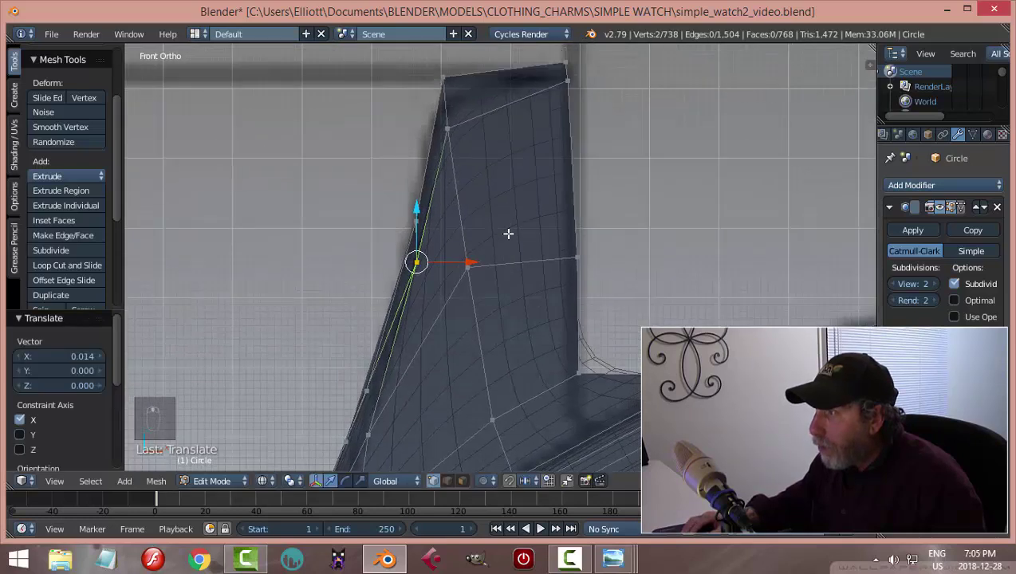
{"action": "scroll", "coordinate": [508, 233], "scroll_direction": "up", "scroll_amount": 3, "text": "shift"}
{"action": "key", "text": "a"}
Move the tip loop's vertex pair just below the outer corner 0.014 along X, leaving nothing selected
{"action": "key", "text": "b"}
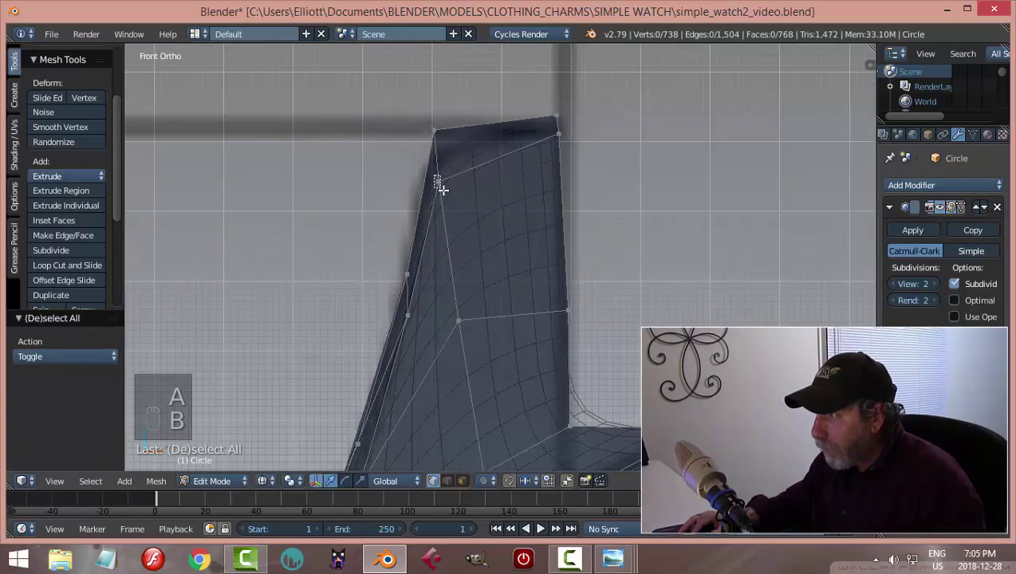
{"action": "left_click_drag", "start_coordinate": [429, 169], "coordinate": [481, 187]}
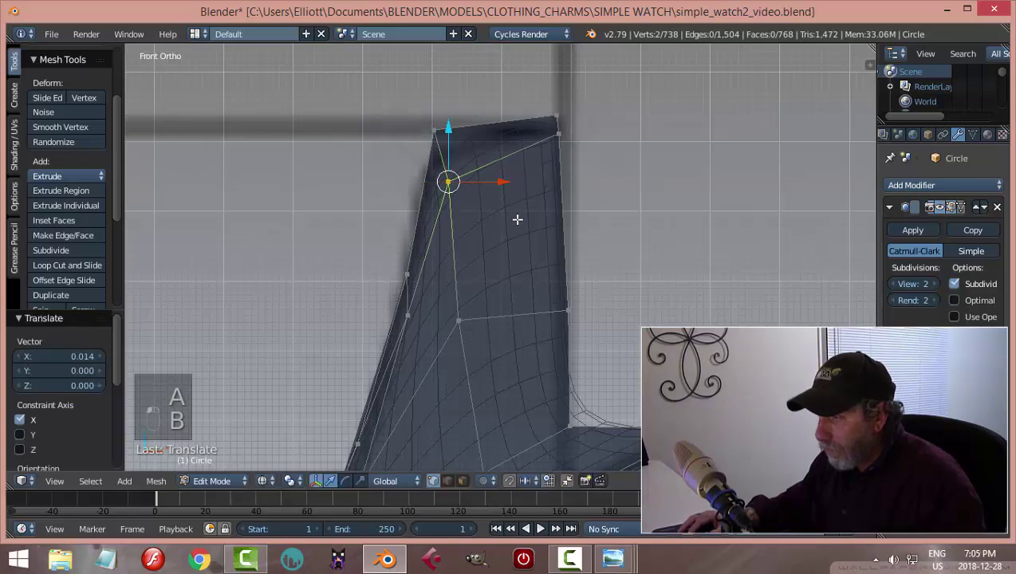
{"action": "key", "text": "a"}
In solid shading, add a lengthwise loop cut through the strap lug and slide it close to the lug's back edge
{"action": "key", "text": "z"}
{"action": "left_click", "coordinate": [531, 311]}
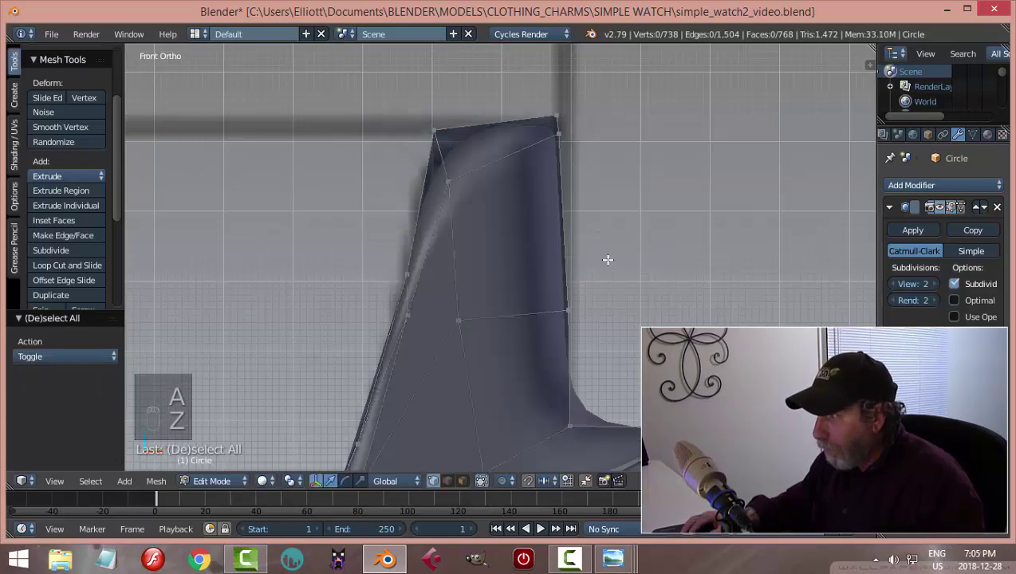
{"action": "mouse_move", "coordinate": [530, 311]}
{"action": "middle_mouse_down"}
{"action": "mouse_move", "coordinate": [637, 261]}
{"action": "mouse_move", "coordinate": [587, 282]}
{"action": "mouse_move", "coordinate": [737, 275]}
{"action": "mouse_move", "coordinate": [717, 284]}
{"action": "mouse_move", "coordinate": [544, 283]}
{"action": "middle_mouse_up"}
{"action": "scroll", "coordinate": [613, 276], "scroll_direction": "down", "scroll_amount": 4}
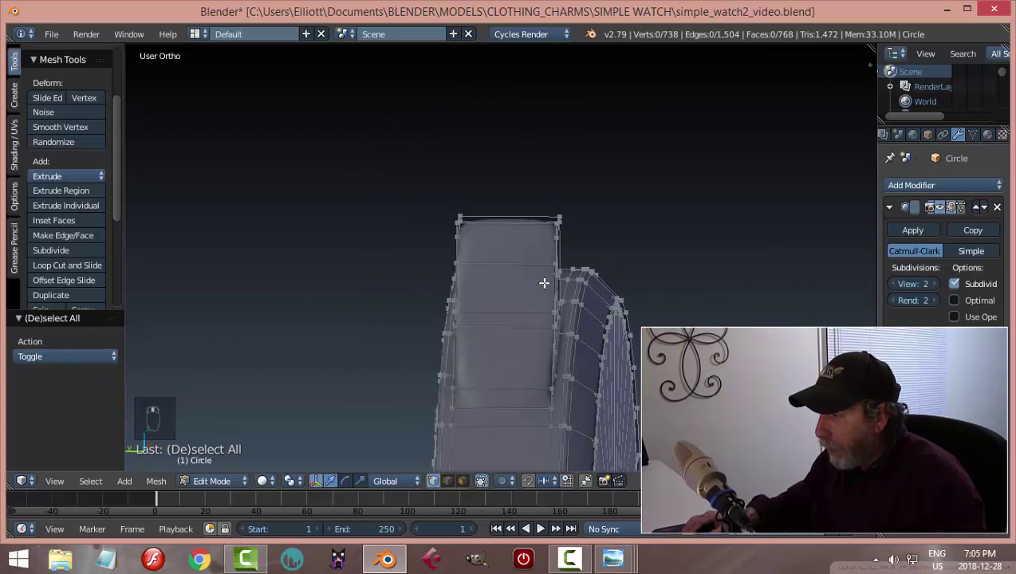
{"action": "key", "text": "ctrl+r"}
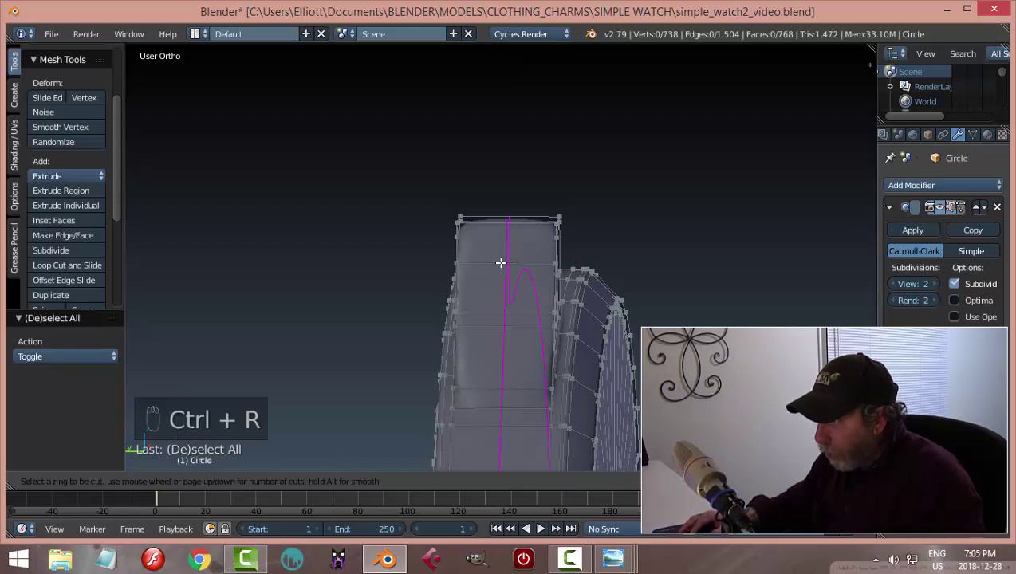
{"action": "left_click", "coordinate": [501, 263]}
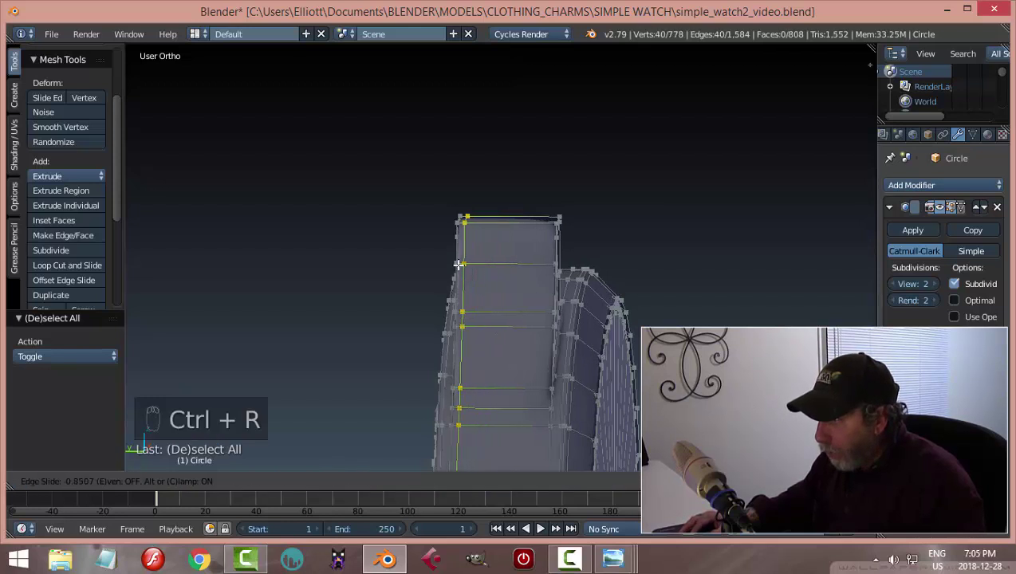
{"action": "left_click", "coordinate": [456, 264]}
Add a second lengthwise loop cut through the lug, slid close to the edge nearest the watch face, and clear the selection
{"action": "key", "text": "ctrl+r"}
{"action": "left_click", "coordinate": [508, 265]}
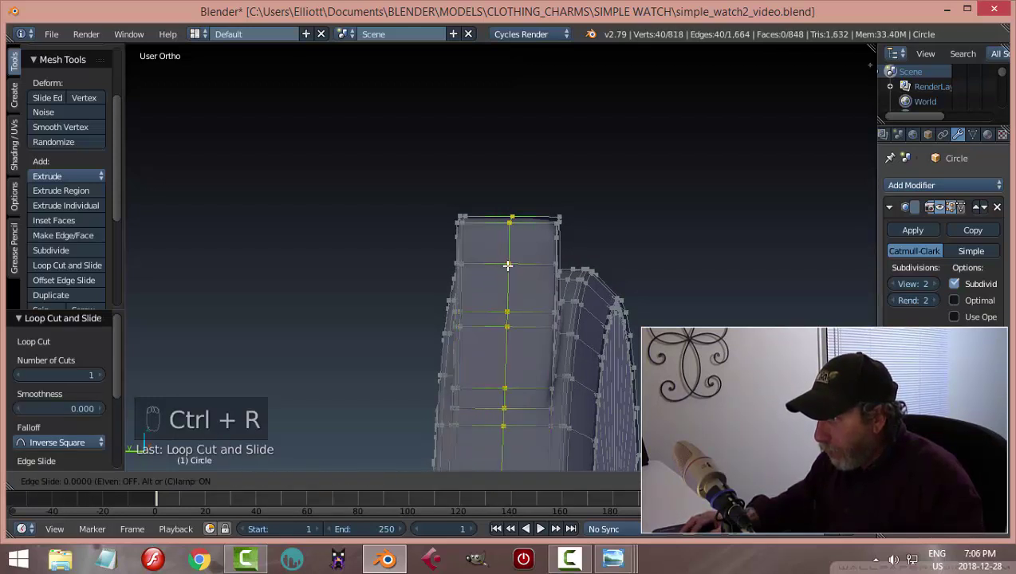
{"action": "left_click", "coordinate": [551, 270]}
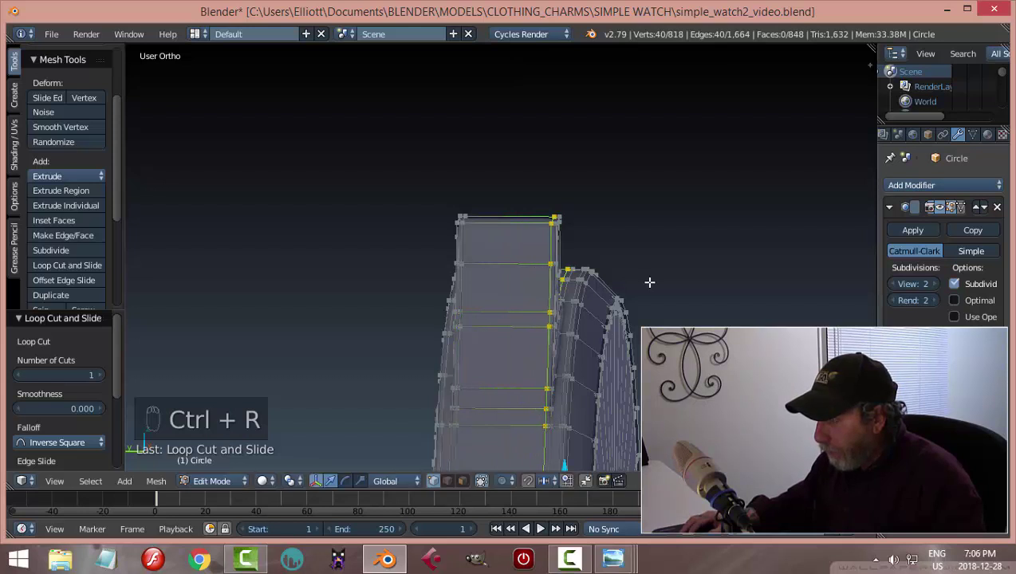
{"action": "middle_click_drag", "start_coordinate": [651, 284], "coordinate": [638, 282]}
{"action": "key", "text": "a"}
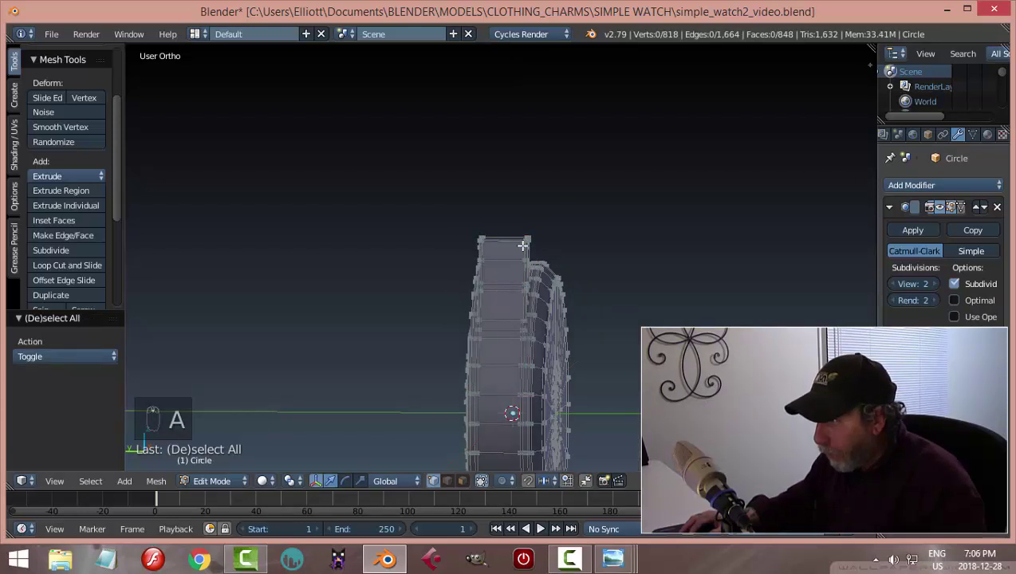
Check the lug's smoothed shape in Object Mode, and add a crosswise loop cut slid close to the lug's tip
{"action": "key", "text": "Tab"}
{"action": "middle_click_drag", "start_coordinate": [705, 295], "coordinate": [516, 307]}
{"action": "scroll", "coordinate": [527, 311], "scroll_direction": "up", "scroll_amount": 3}
{"action": "key", "text": "Tab"}
{"action": "middle_click_drag", "start_coordinate": [574, 288], "coordinate": [581, 240]}
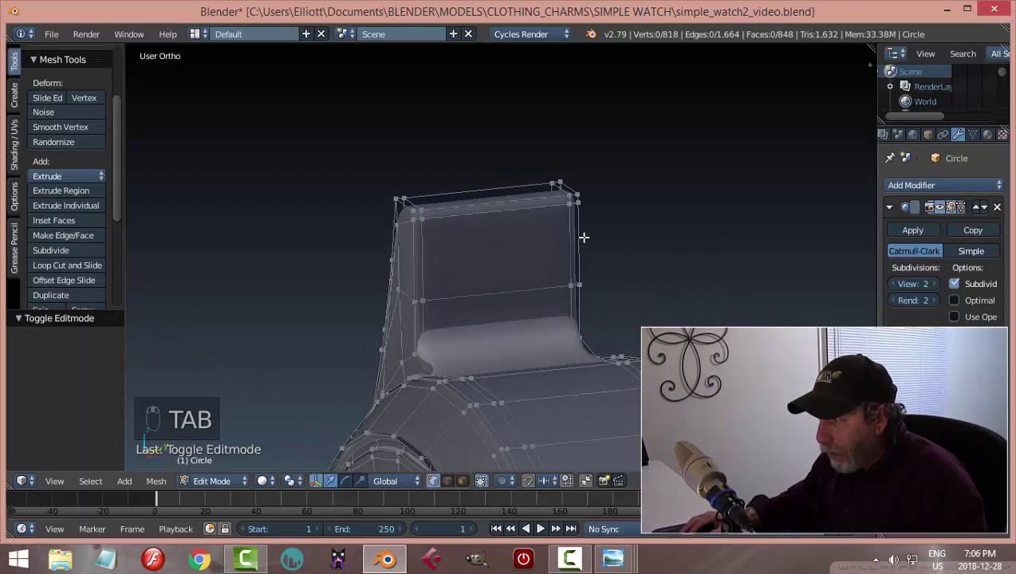
{"action": "key", "text": "ctrl+r"}
{"action": "left_click", "coordinate": [583, 232]}
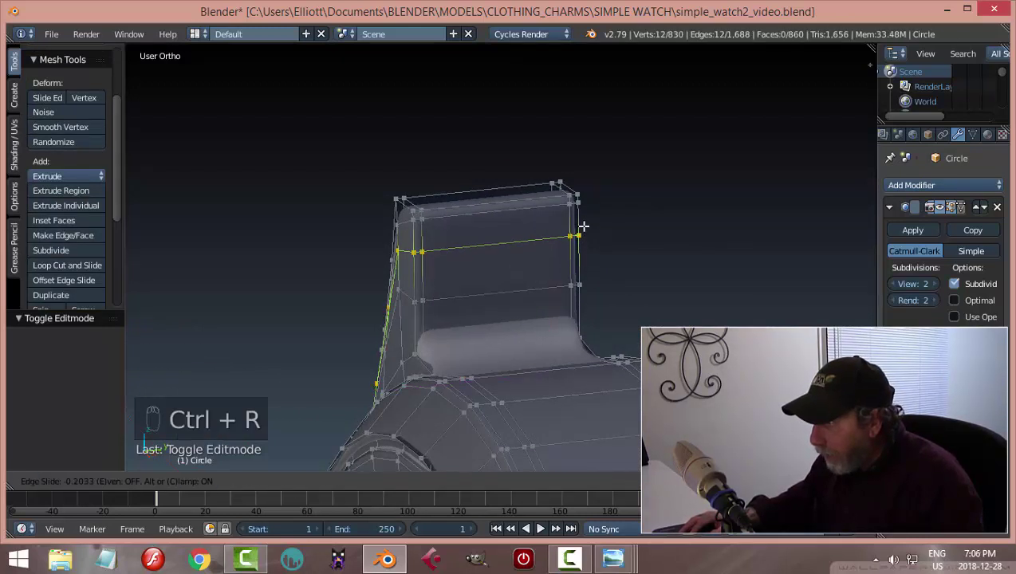
{"action": "left_click", "coordinate": [587, 206]}
Try a crosswise loop cut on the lower part of the lug, check it in Object Mode, and undo it
{"action": "key", "text": "Tab"}
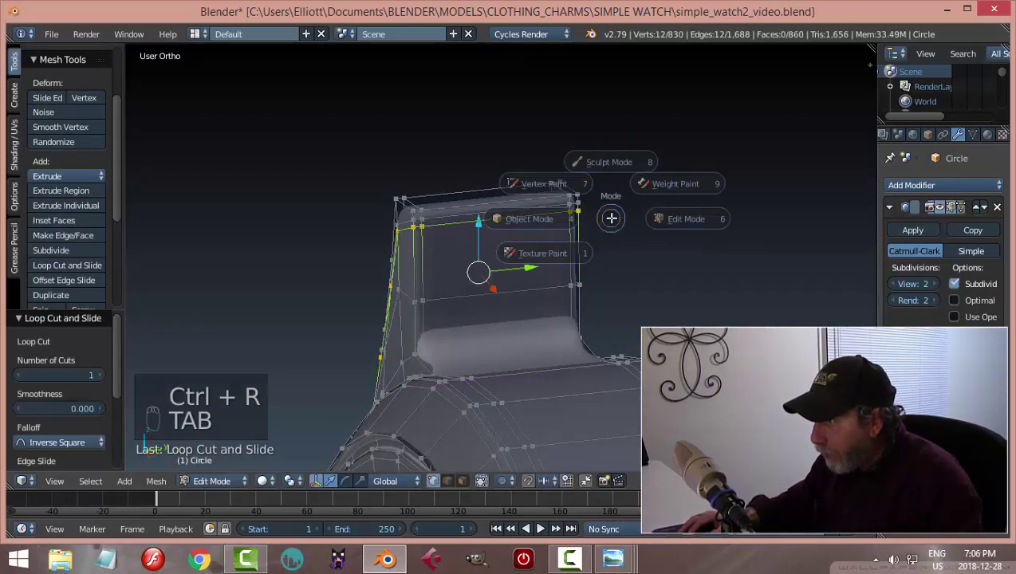
{"action": "middle_click_drag", "start_coordinate": [647, 230], "coordinate": [596, 319]}
{"action": "key", "text": "a"}
{"action": "scroll", "coordinate": [813, 266], "scroll_direction": "up", "scroll_amount": 3}
{"action": "key", "text": "Tab"}
{"action": "key", "text": "a"}
{"action": "key", "text": "a"}
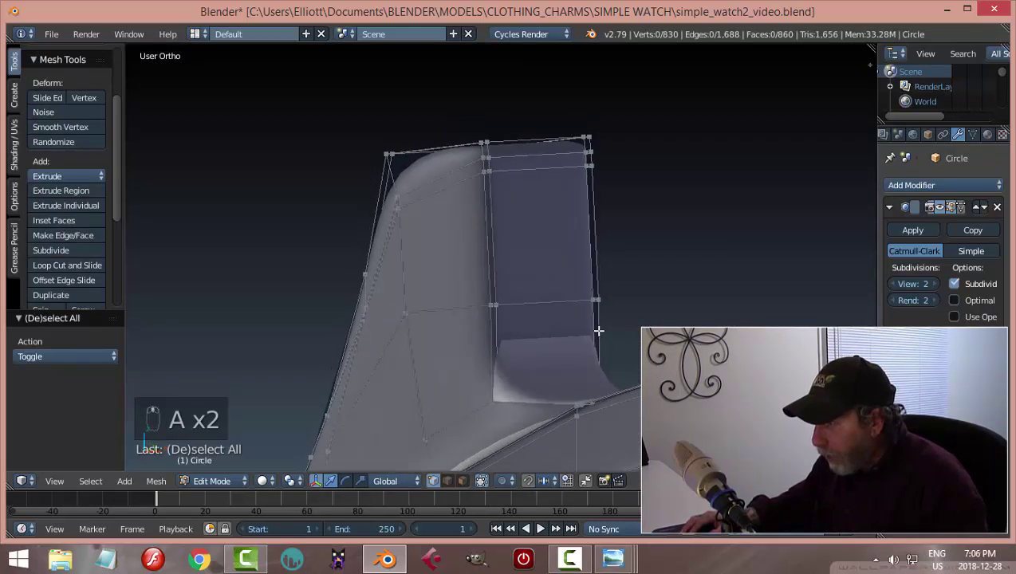
{"action": "key", "text": "ctrl+r"}
{"action": "left_click", "coordinate": [598, 329]}
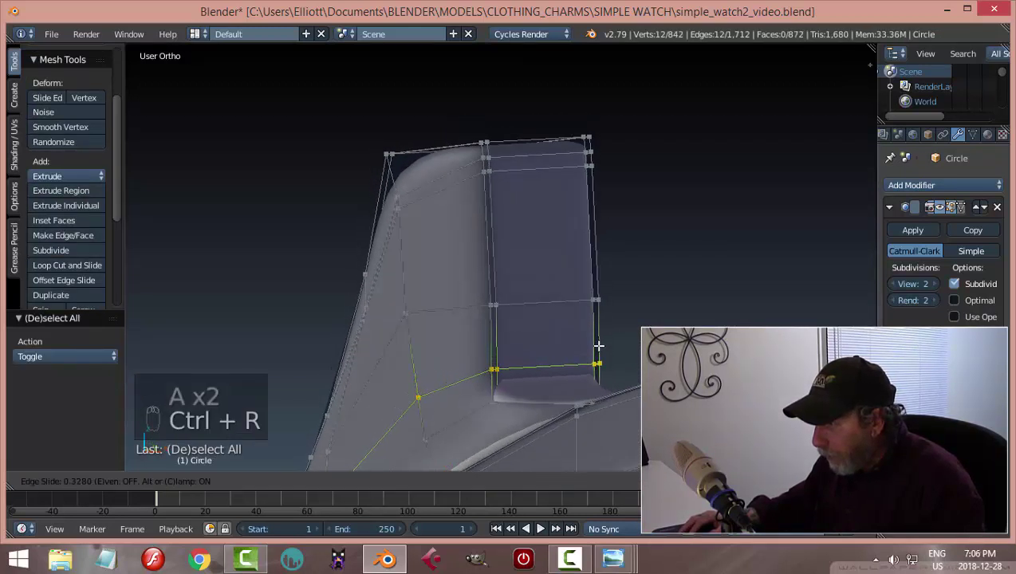
{"action": "left_click", "coordinate": [599, 345]}
{"action": "key", "text": "Tab"}
{"action": "middle_click_drag", "start_coordinate": [540, 329], "coordinate": [495, 340]}
{"action": "key", "text": "ctrl+z"}
In front wireframe view, move the tip's inner top corner vertices slightly along X toward the drawing's vertical line, leaving nothing selected
{"action": "key", "text": "KP_1"}
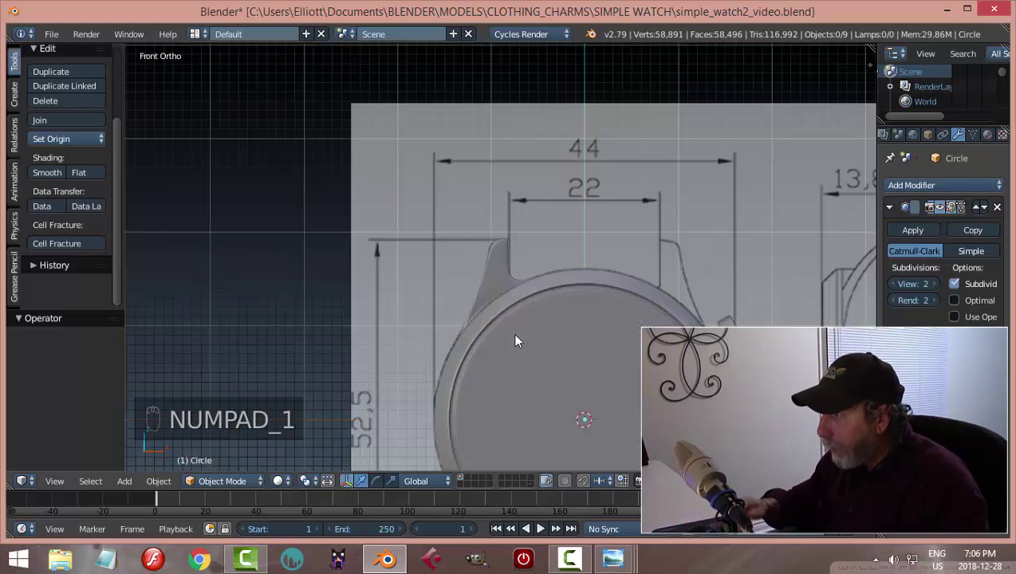
{"action": "scroll", "coordinate": [526, 341], "scroll_direction": "up", "scroll_amount": 4}
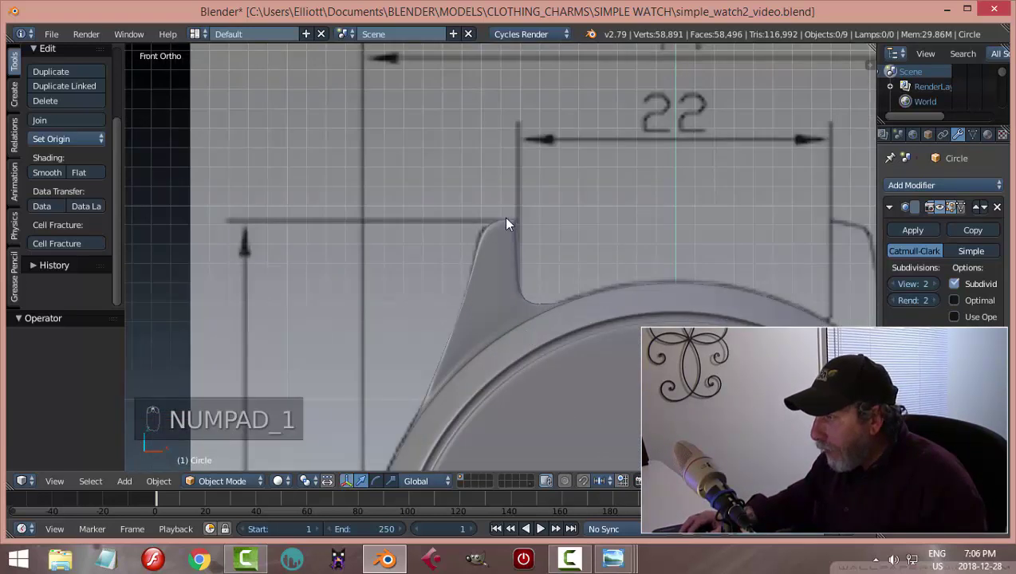
{"action": "scroll", "coordinate": [526, 295], "scroll_direction": "down", "scroll_amount": 3}
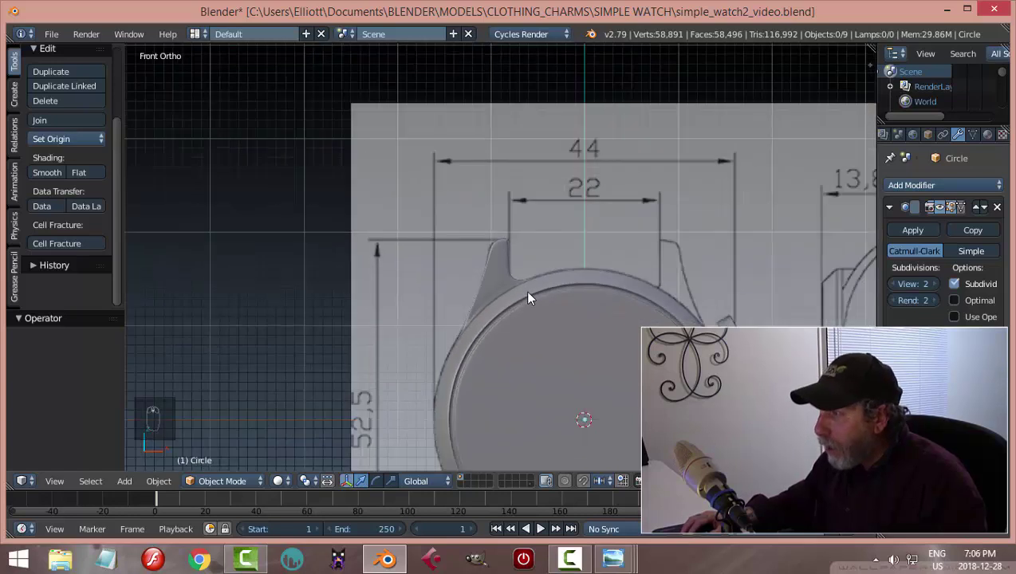
{"action": "scroll", "coordinate": [528, 291], "scroll_direction": "up", "scroll_amount": 3}
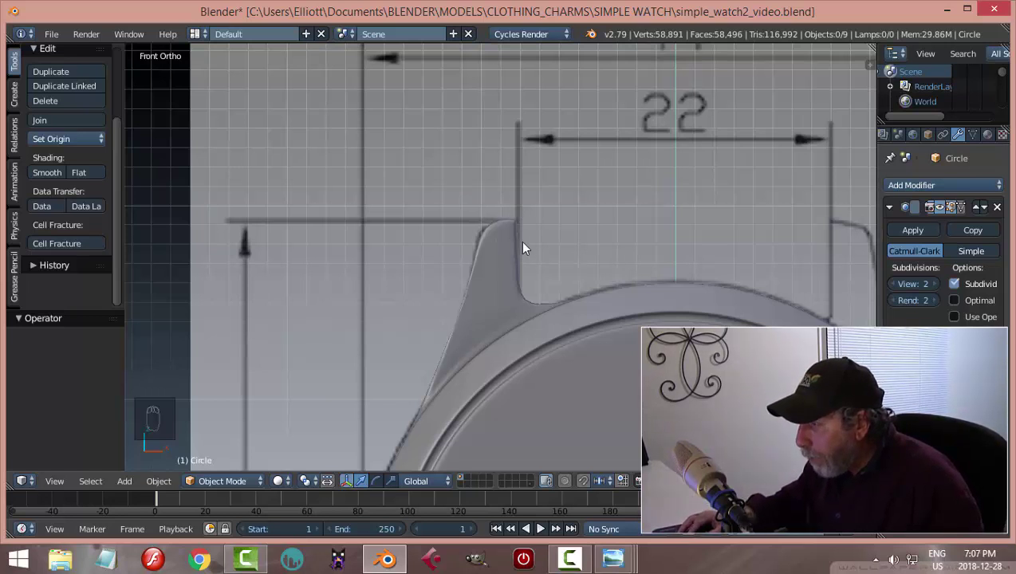
{"action": "scroll", "coordinate": [561, 291], "scroll_direction": "up", "scroll_amount": 2}
{"action": "key", "text": "Tab"}
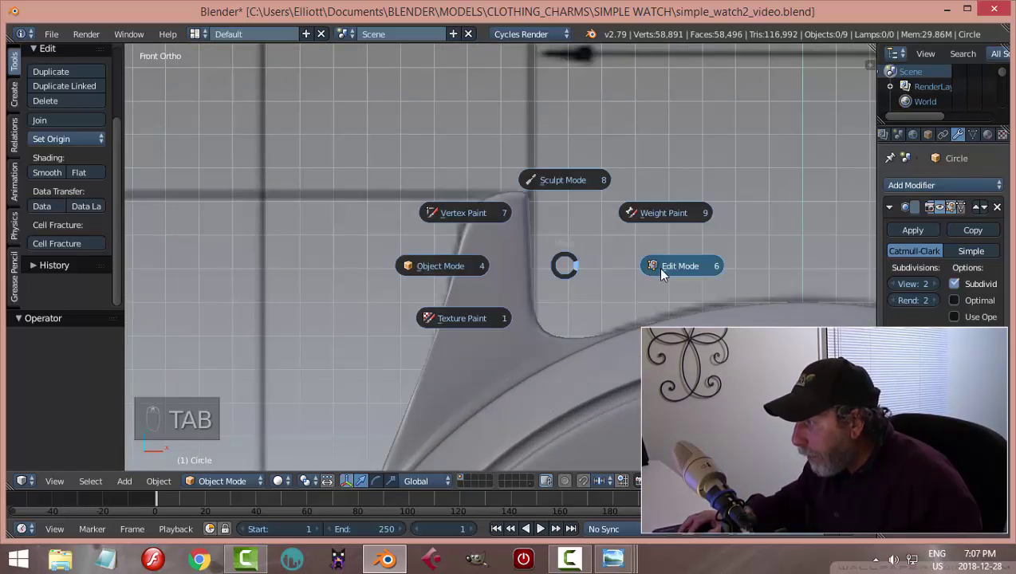
{"action": "left_click", "coordinate": [670, 265]}
{"action": "key", "text": "a"}
{"action": "key", "text": "a"}
{"action": "key", "text": "z"}
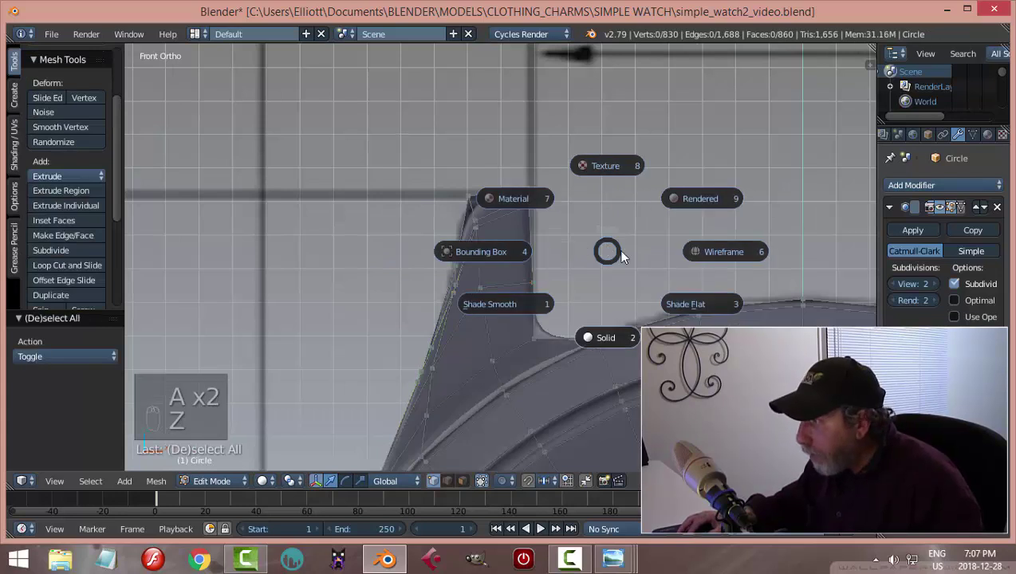
{"action": "left_click", "coordinate": [654, 242]}
{"action": "scroll", "coordinate": [545, 201], "scroll_direction": "up", "scroll_amount": 3}
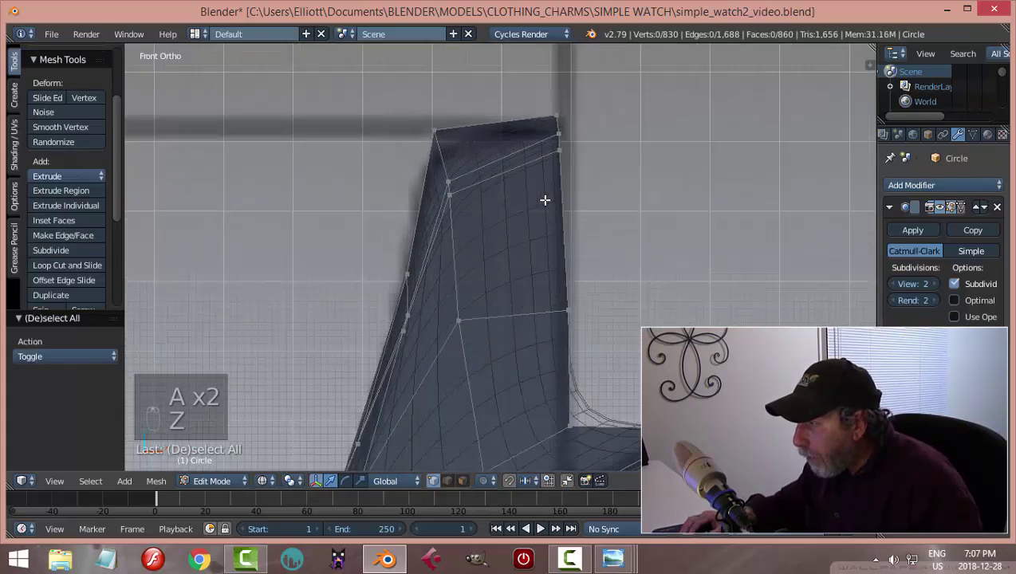
{"action": "scroll", "coordinate": [589, 199], "scroll_direction": "down", "scroll_amount": 1}
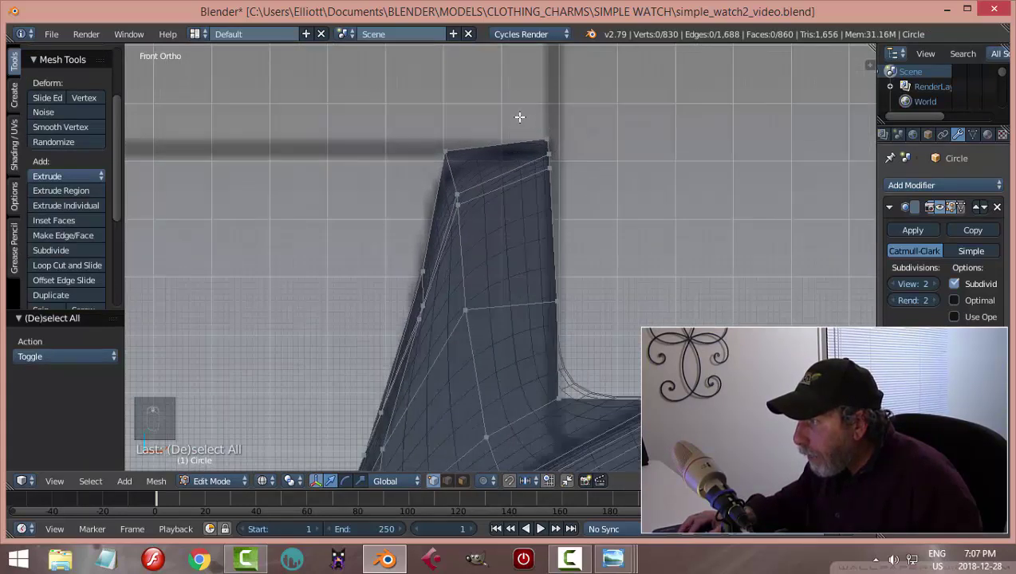
{"action": "key", "text": "b"}
{"action": "left_click_drag", "start_coordinate": [525, 121], "coordinate": [566, 152]}
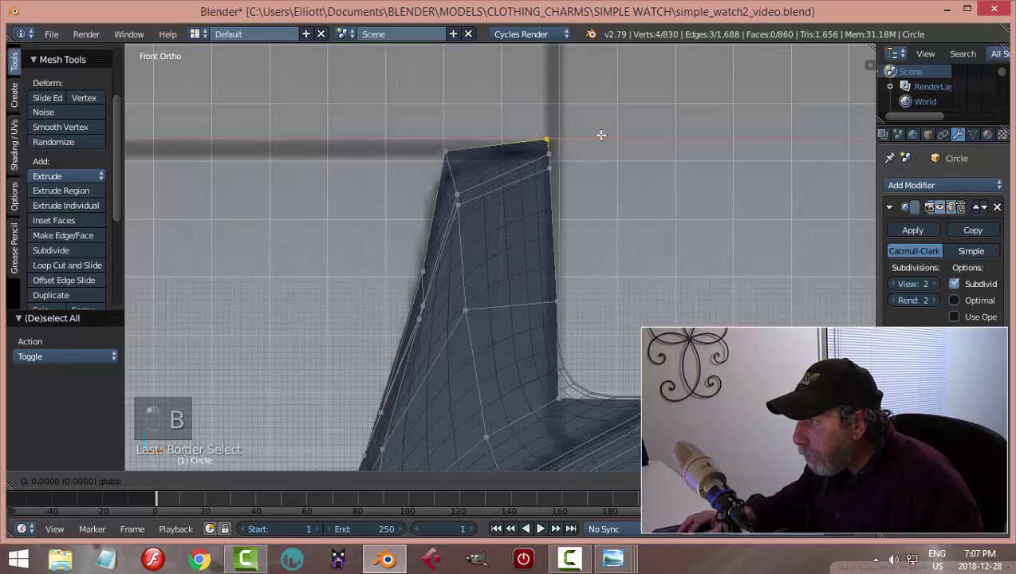
{"action": "left_click", "coordinate": [602, 136]}
{"action": "key", "text": "a"}
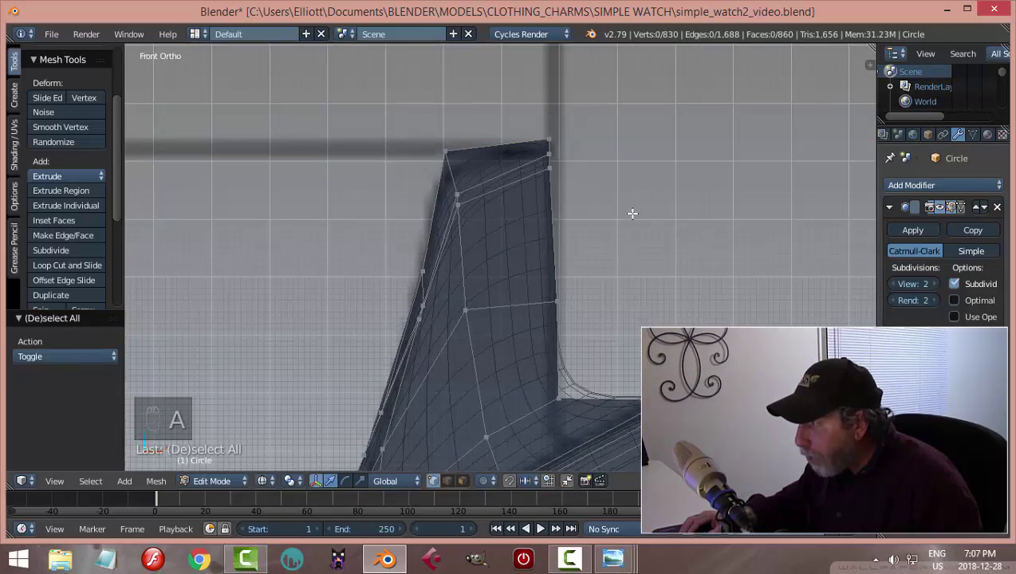
Align the vertices along the lug's inner side, excluding the base corner, by scaling them to 0 along X
{"action": "middle_click_drag", "start_coordinate": [551, 143], "coordinate": [535, 102], "text": "shift"}
{"action": "key", "text": "b"}
{"action": "left_click_drag", "start_coordinate": [512, 68], "coordinate": [568, 321]}
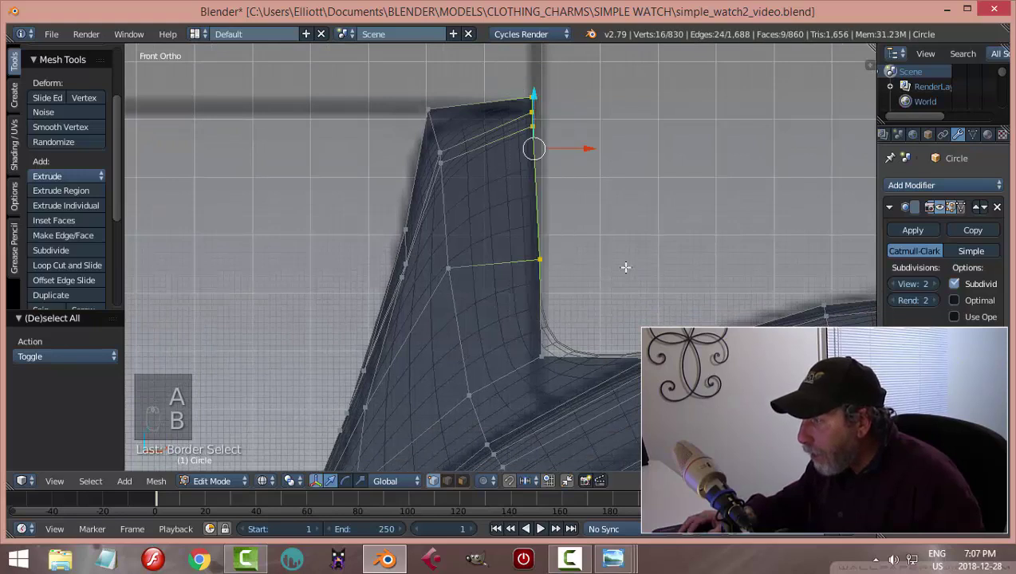
{"action": "middle_click_drag", "start_coordinate": [623, 267], "coordinate": [654, 251]}
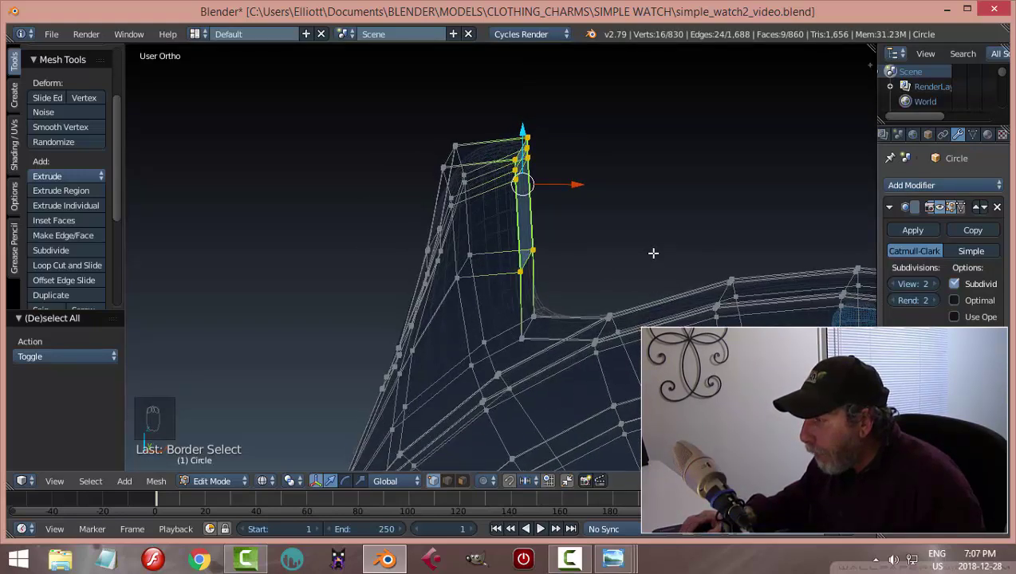
{"action": "key", "text": "KP_1"}
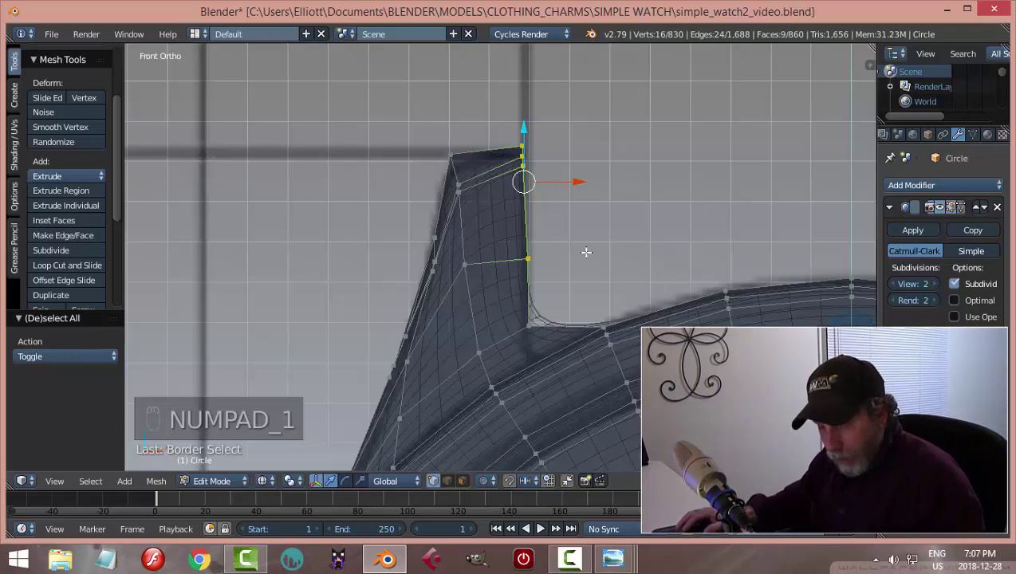
{"action": "key", "text": "s"}
{"action": "key", "text": "x"}
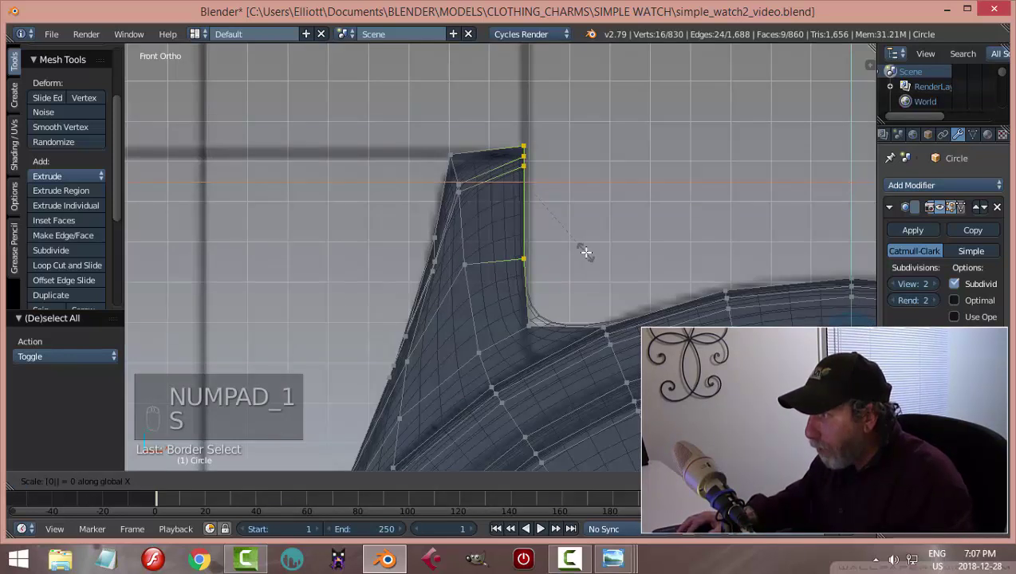
{"action": "left_click", "coordinate": [585, 252]}
Compare the smoothed lug with the drawing in solid Object Mode, from the front and at an angle, and save the file
{"action": "key", "text": "Tab"}
{"action": "left_click", "coordinate": [481, 261]}
{"action": "key", "text": "z"}
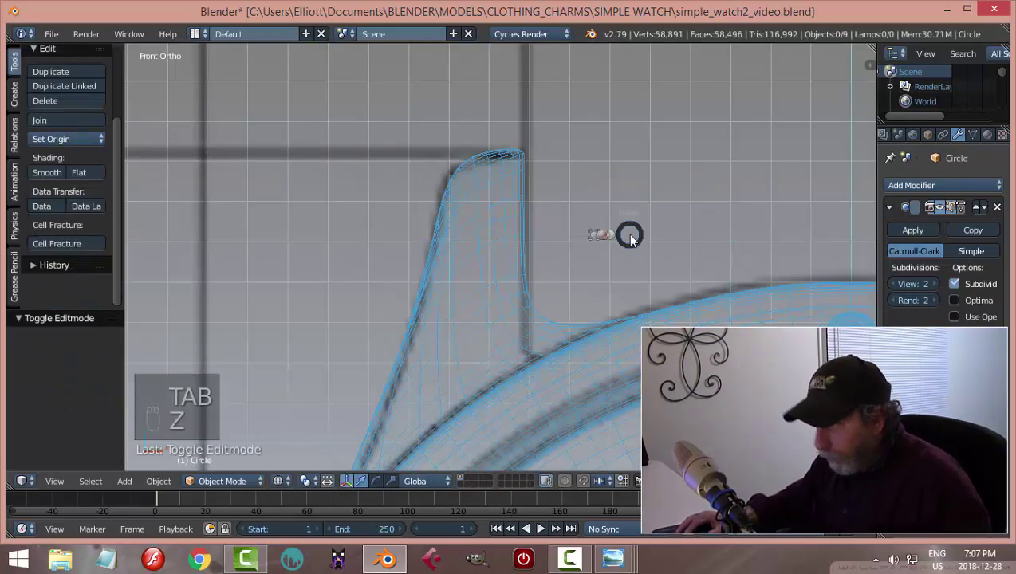
{"action": "left_click", "coordinate": [630, 323]}
{"action": "mouse_move", "coordinate": [630, 323]}
{"action": "middle_mouse_down"}
{"action": "mouse_move", "coordinate": [672, 234]}
{"action": "mouse_move", "coordinate": [540, 263]}
{"action": "mouse_move", "coordinate": [379, 241]}
{"action": "mouse_move", "coordinate": [380, 217]}
{"action": "mouse_move", "coordinate": [740, 268]}
{"action": "mouse_move", "coordinate": [574, 266]}
{"action": "mouse_move", "coordinate": [592, 226]}
{"action": "mouse_move", "coordinate": [603, 228]}
{"action": "mouse_move", "coordinate": [594, 235]}
{"action": "middle_mouse_up"}
{"action": "key", "text": "KP_1"}
{"action": "scroll", "coordinate": [605, 257], "scroll_direction": "down", "scroll_amount": 5}
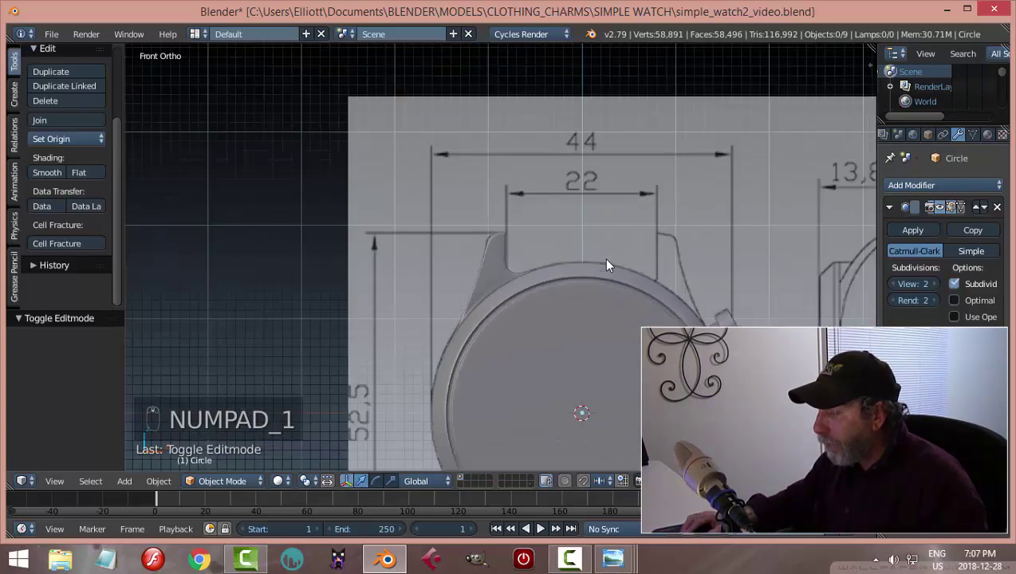
{"action": "scroll", "coordinate": [606, 260], "scroll_direction": "up", "scroll_amount": 5}
{"action": "scroll", "coordinate": [606, 265], "scroll_direction": "up", "scroll_amount": 2}
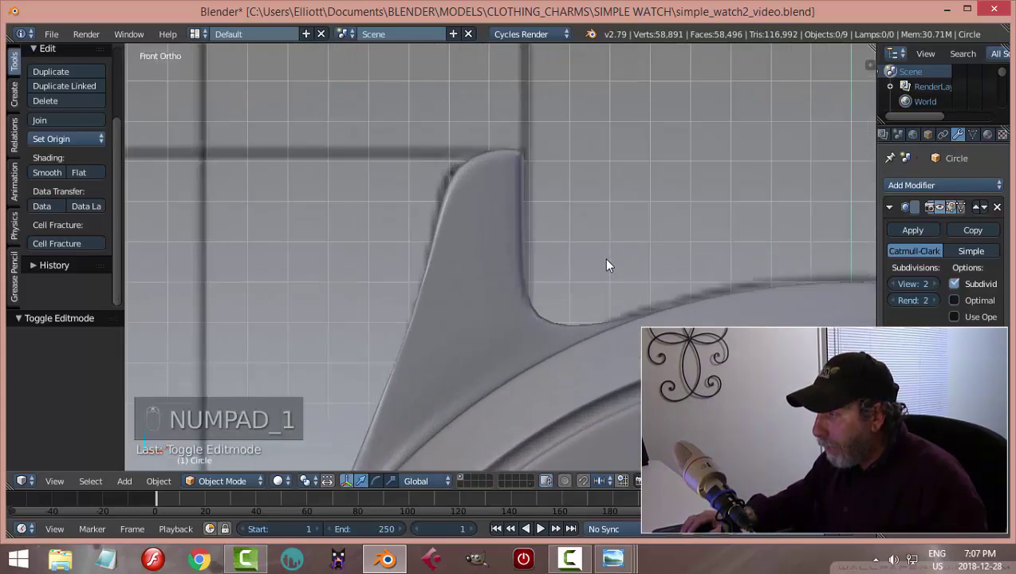
{"action": "scroll", "coordinate": [558, 217], "scroll_direction": "down", "scroll_amount": 3}
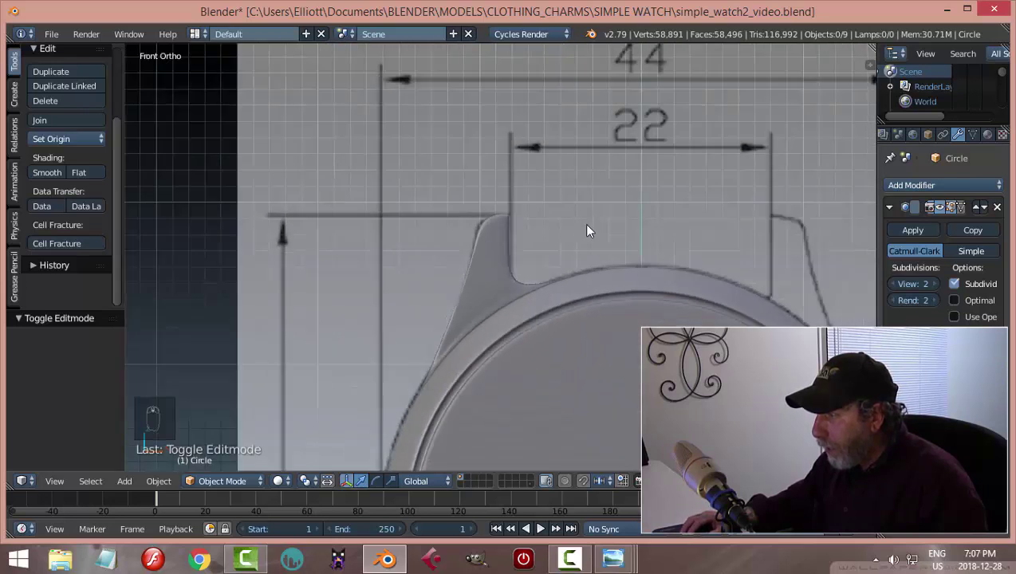
{"action": "middle_click_drag", "start_coordinate": [638, 232], "coordinate": [656, 243]}
{"action": "scroll", "coordinate": [655, 242], "scroll_direction": "down", "scroll_amount": 2}
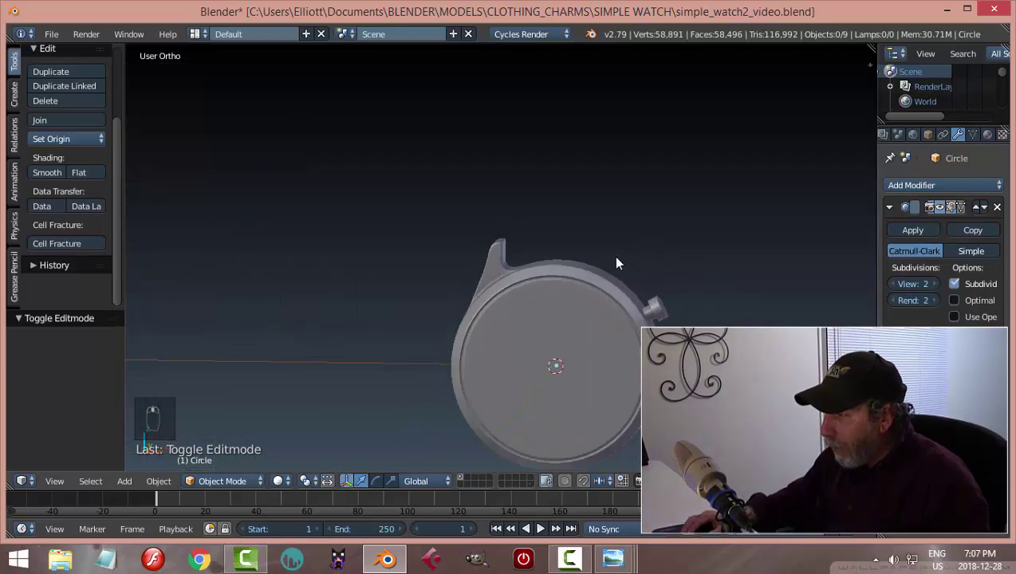
{"action": "key", "text": "ctrl+s"}
In front wireframe view, delete the vertices of the watch case's right half, keeping the vertical centre line
{"action": "middle_click_drag", "start_coordinate": [581, 299], "coordinate": [619, 268]}
{"action": "key", "text": "KP_1"}
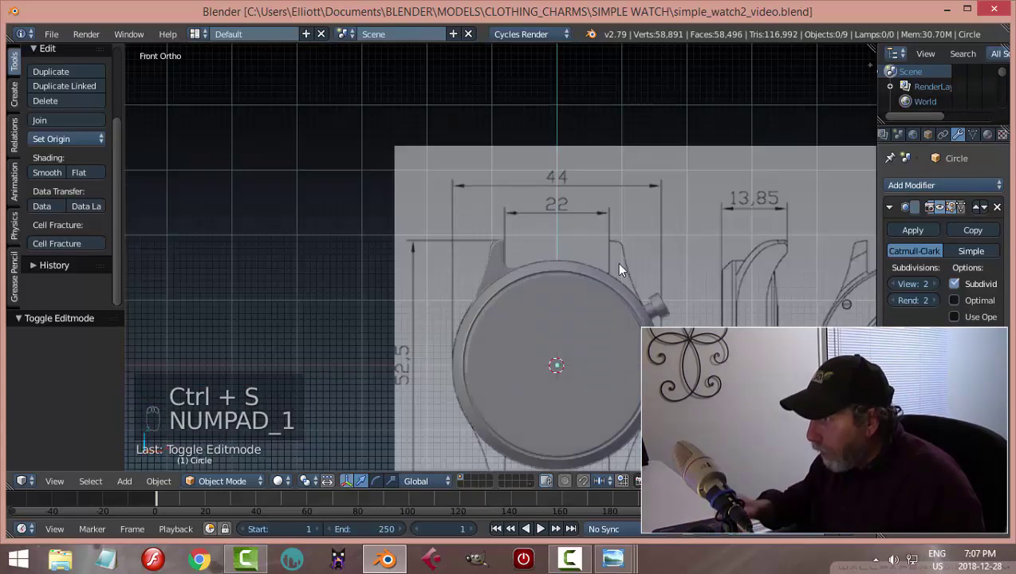
{"action": "middle_click_drag", "start_coordinate": [621, 376], "coordinate": [535, 229], "text": "shift"}
{"action": "right_click", "coordinate": [593, 236]}
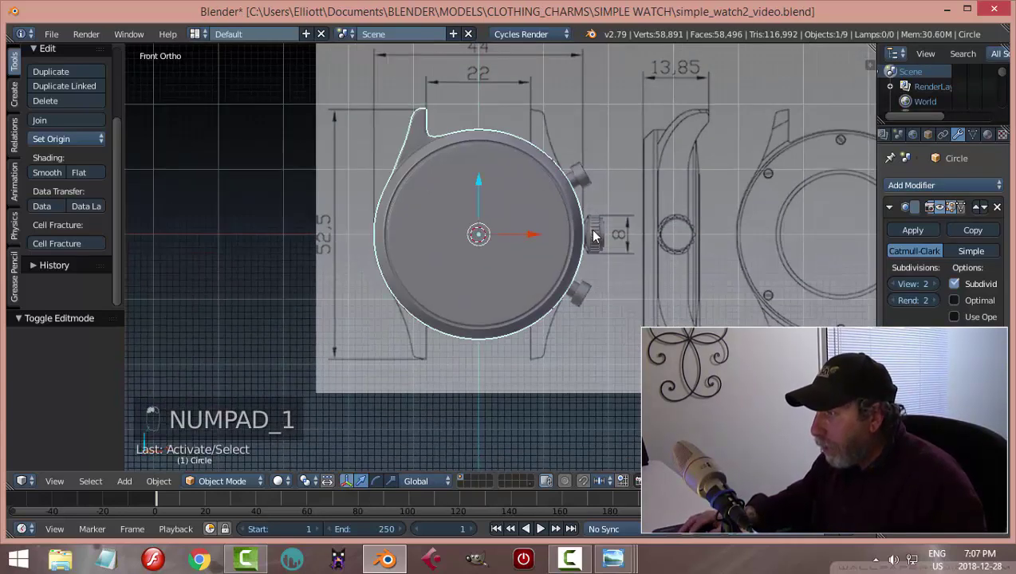
{"action": "key", "text": "Tab"}
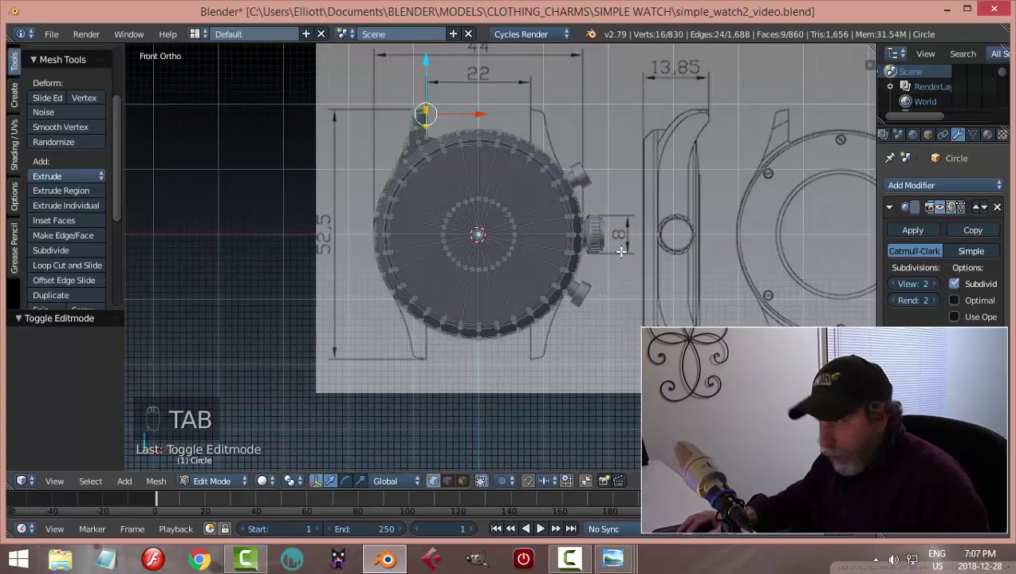
{"action": "key", "text": "z"}
{"action": "left_click", "coordinate": [728, 253]}
{"action": "scroll", "coordinate": [583, 272], "scroll_direction": "up", "scroll_amount": 2}
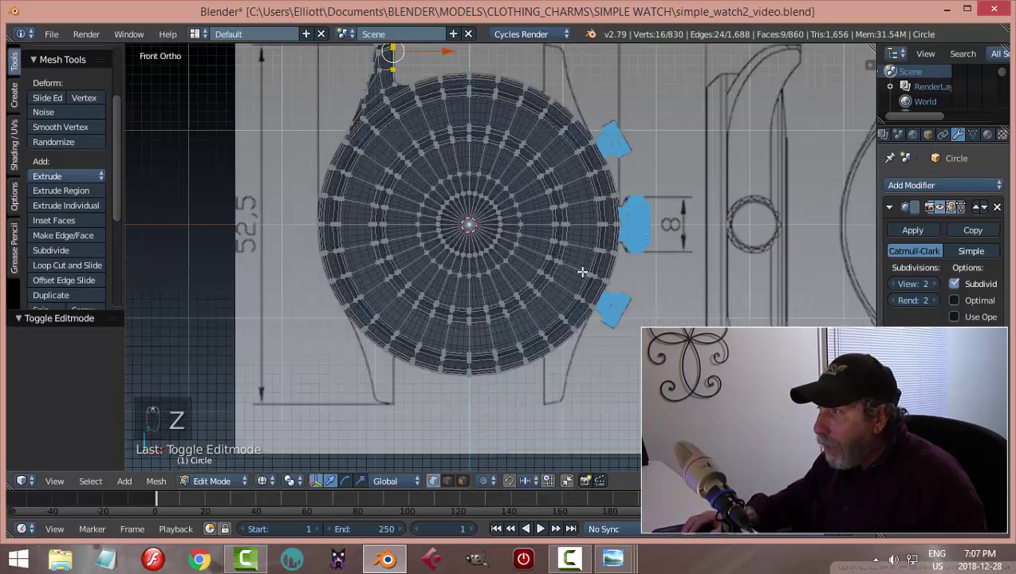
{"action": "scroll", "coordinate": [582, 272], "scroll_direction": "down", "scroll_amount": 1}
{"action": "key", "text": "a"}
{"action": "scroll", "coordinate": [605, 260], "scroll_direction": "up", "scroll_amount": 1}
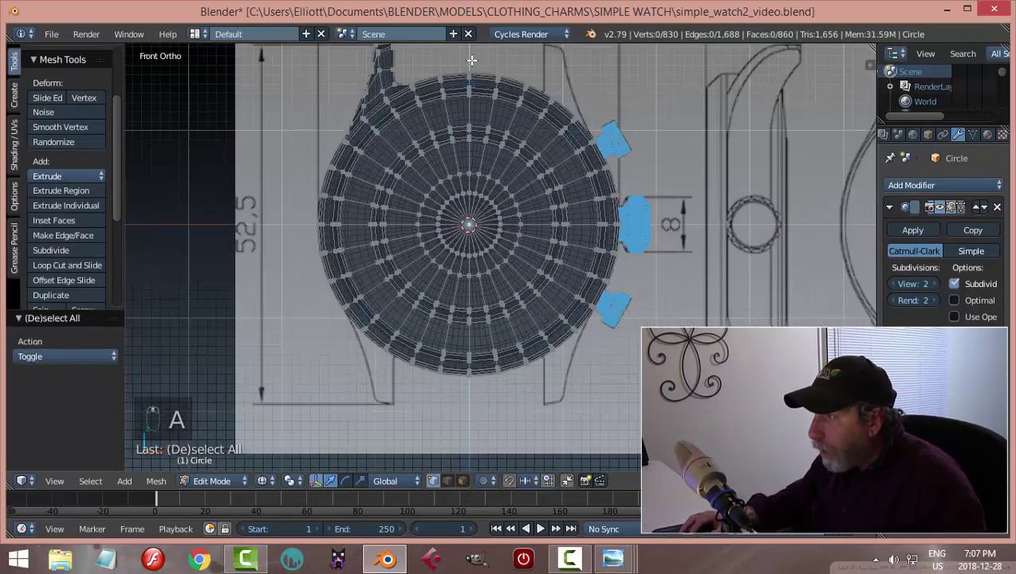
{"action": "key", "text": "b"}
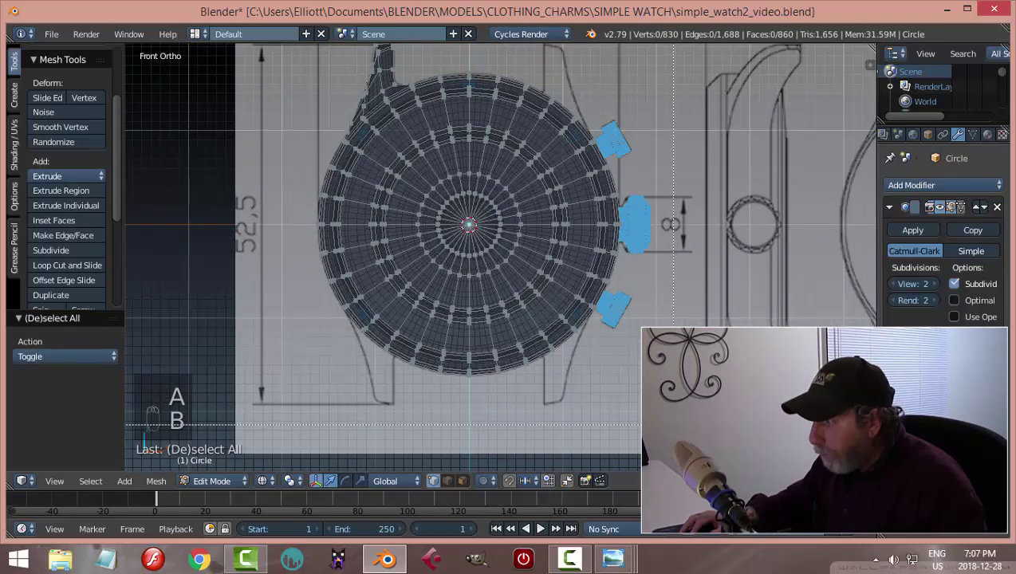
{"action": "left_click_drag", "start_coordinate": [674, 425], "coordinate": [471, 49]}
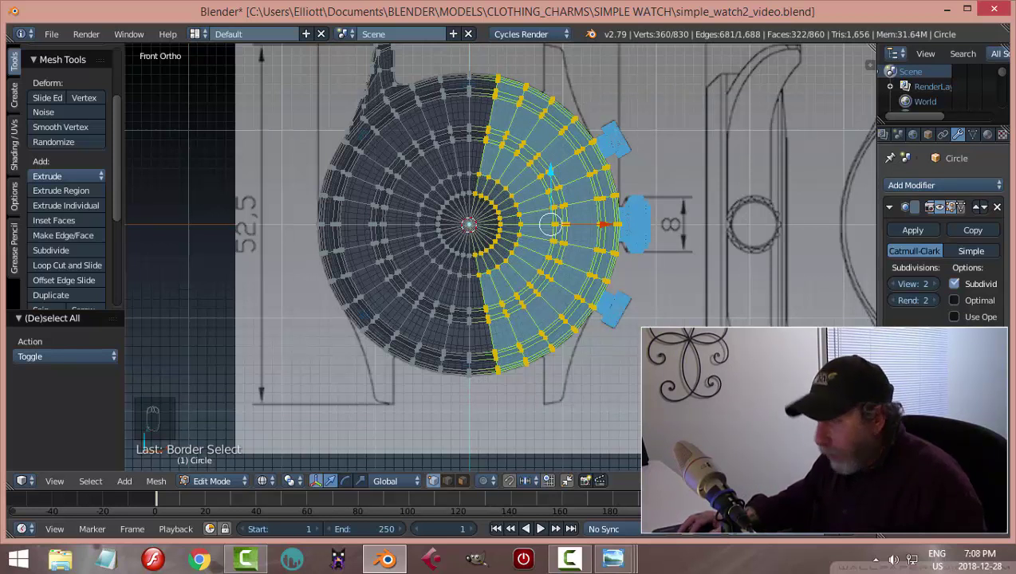
{"action": "key", "text": "x"}
{"action": "left_click", "coordinate": [622, 345]}
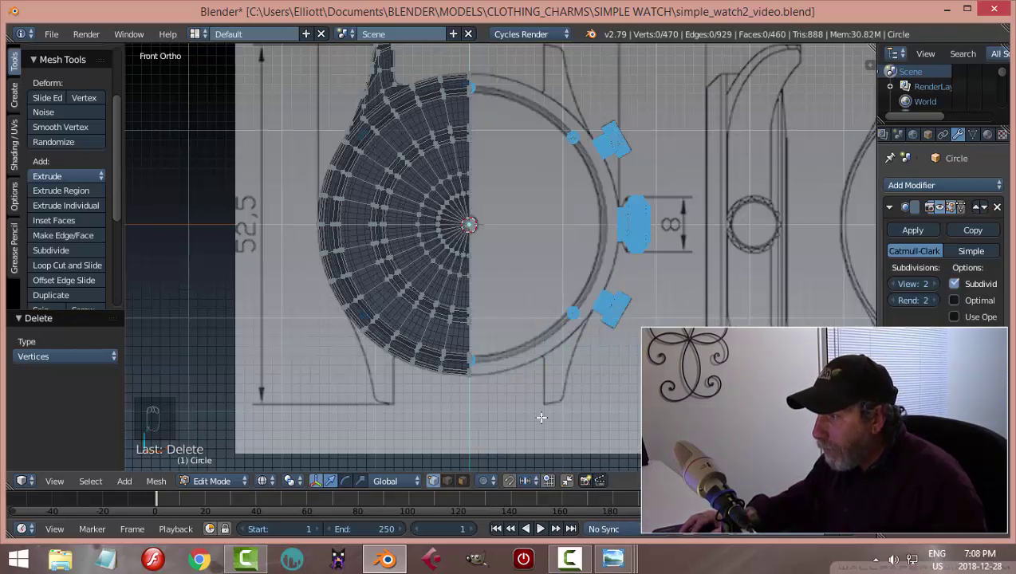
Delete the vertices of the case's lower-left quarter below the horizontal centre line, keeping the quarter with the lug
{"action": "key", "text": "b"}
{"action": "left_click_drag", "start_coordinate": [472, 377], "coordinate": [295, 226]}
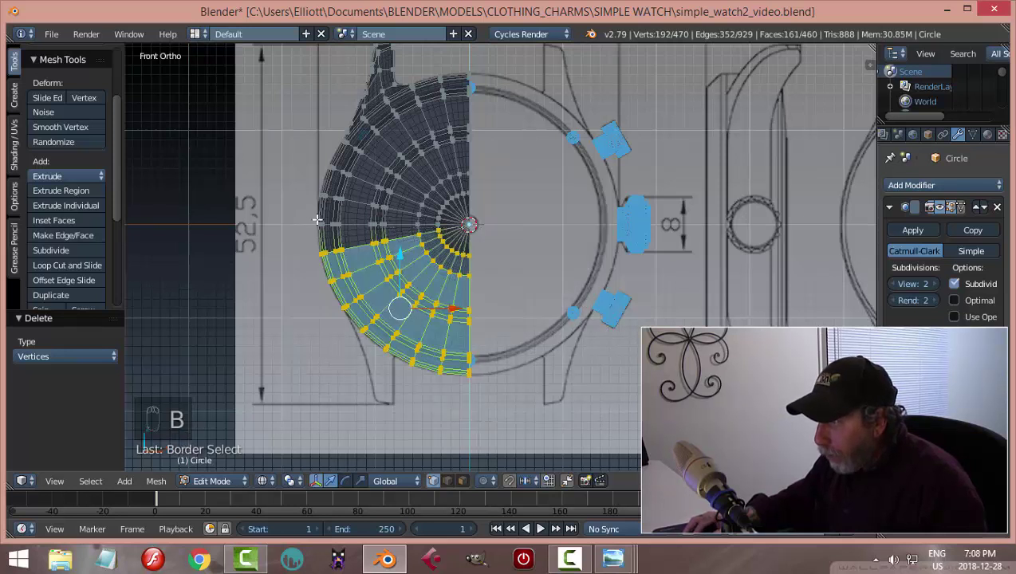
{"action": "key", "text": "x"}
{"action": "left_click", "coordinate": [499, 229]}
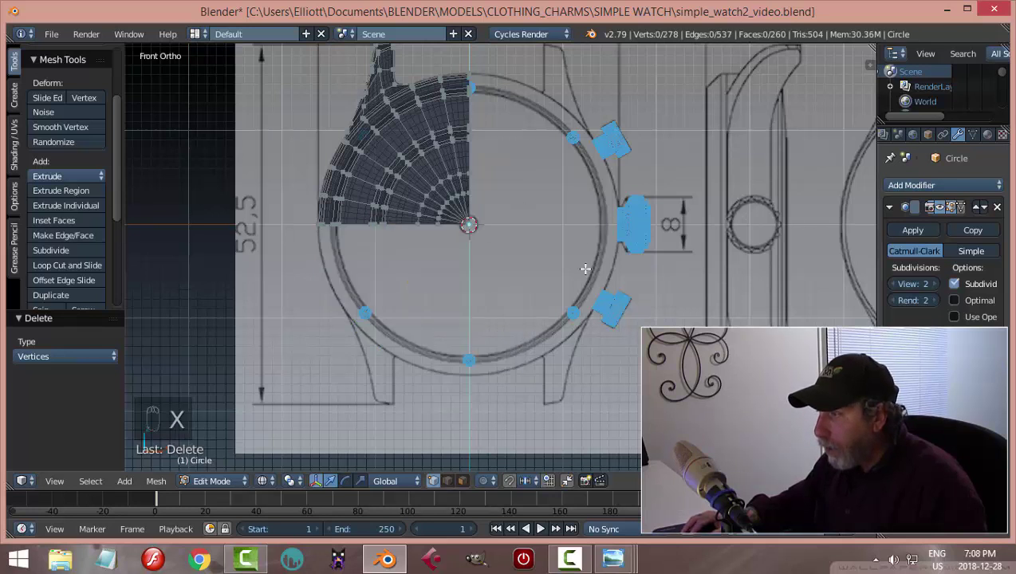
{"action": "scroll", "coordinate": [590, 256], "scroll_direction": "down", "scroll_amount": 1}
In Object Mode, add a Mirror modifier to the quarter case across X and Y with Clipping enabled
{"action": "key", "text": "Tab"}
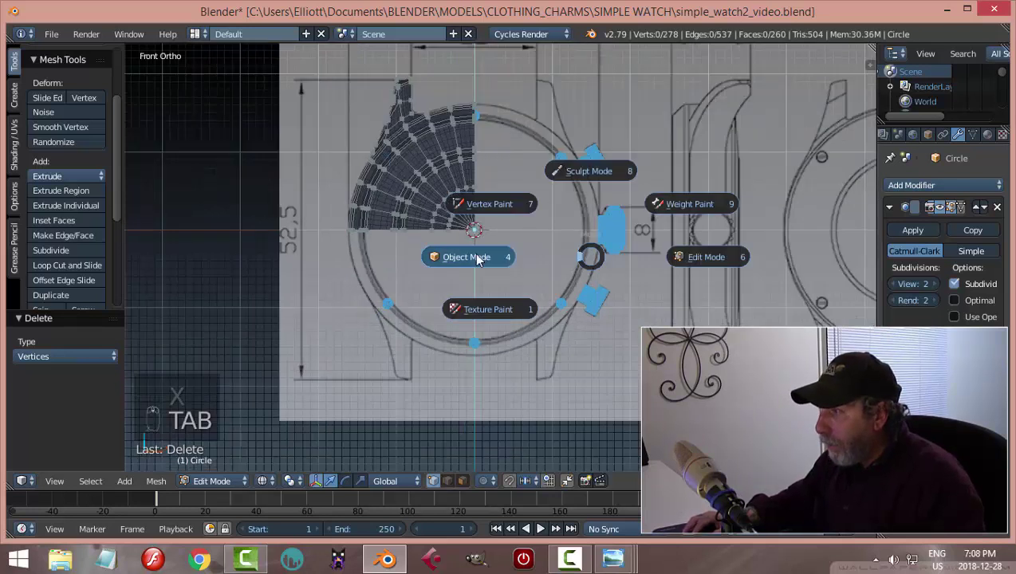
{"action": "left_click", "coordinate": [471, 256]}
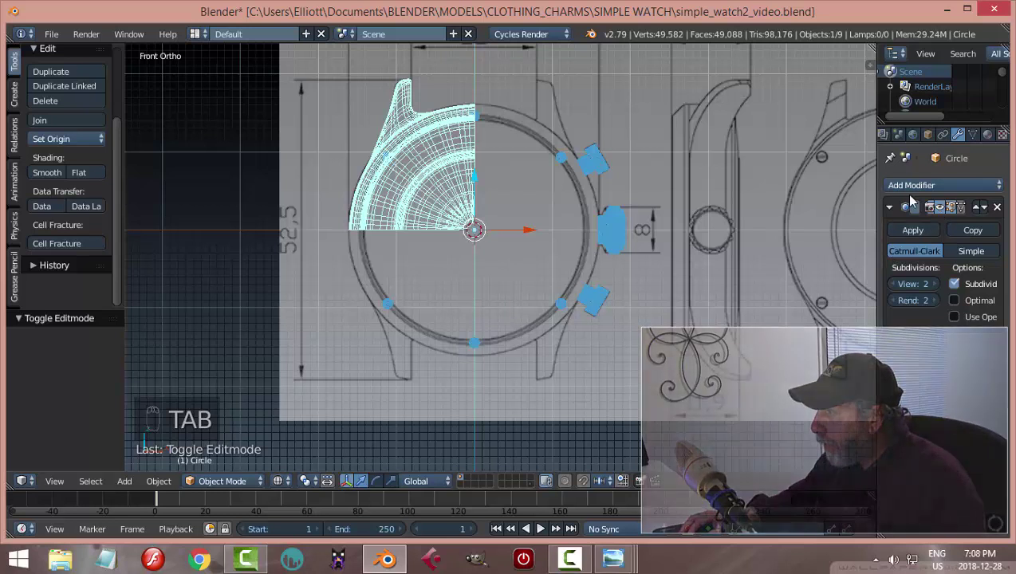
{"action": "left_click", "coordinate": [891, 208]}
{"action": "left_click", "coordinate": [897, 185]}
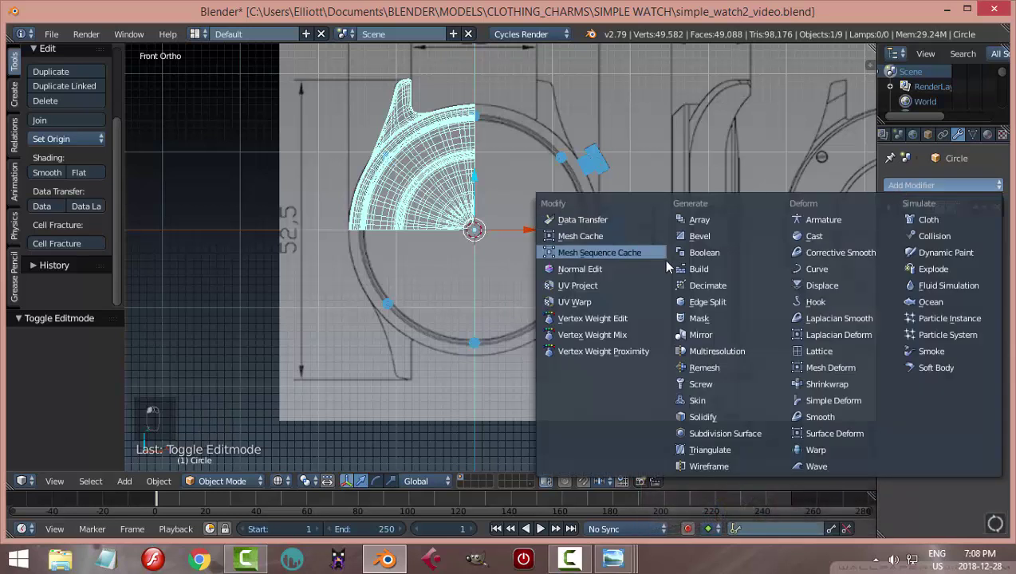
{"action": "left_click", "coordinate": [701, 335]}
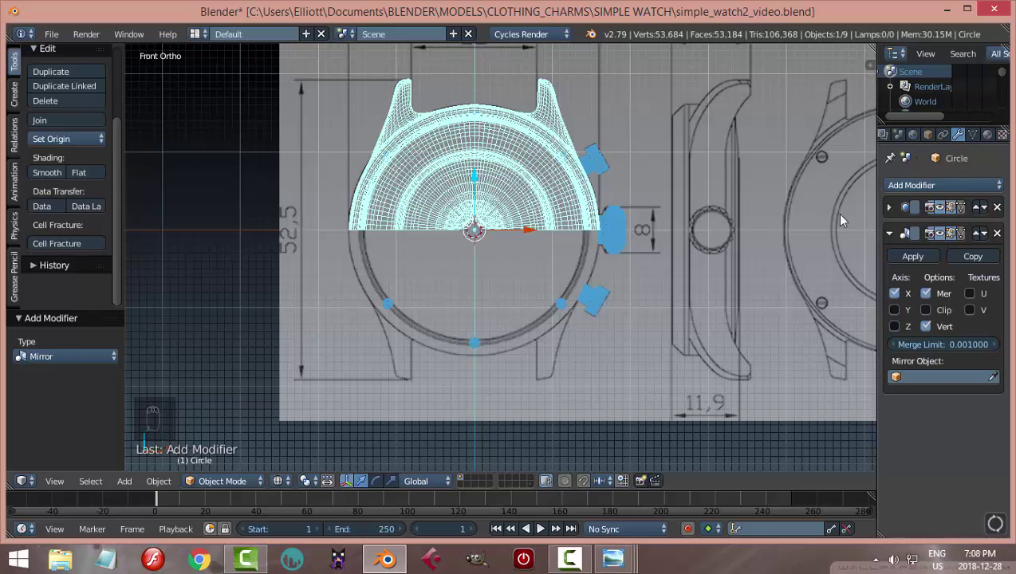
{"action": "left_click", "coordinate": [895, 310]}
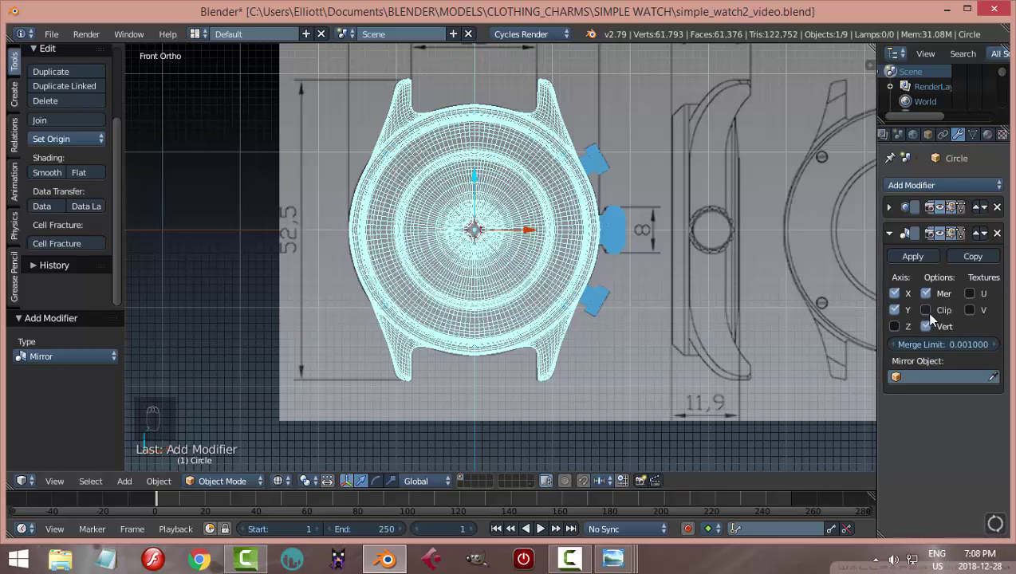
{"action": "left_click", "coordinate": [926, 310]}
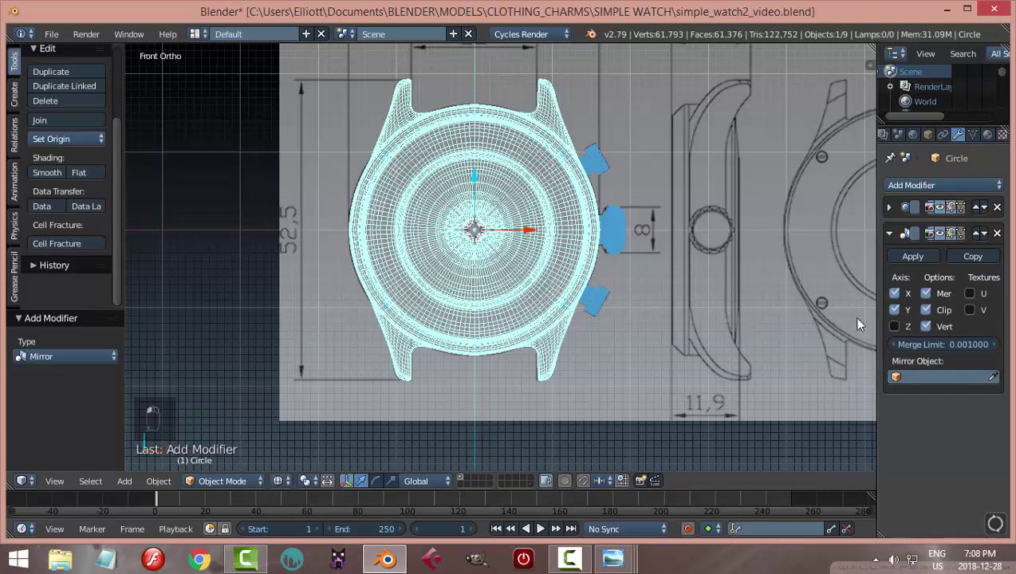
Switch to solid shading and move the case's Mirror modifier above the Subdivision Surface modifier
{"action": "scroll", "coordinate": [402, 292], "scroll_direction": "up", "scroll_amount": 3}
{"action": "scroll", "coordinate": [616, 270], "scroll_direction": "down", "scroll_amount": 3}
{"action": "key", "text": "z"}
{"action": "left_click", "coordinate": [623, 329]}
{"action": "middle_click_drag", "start_coordinate": [621, 308], "coordinate": [480, 278]}
{"action": "scroll", "coordinate": [410, 226], "scroll_direction": "up", "scroll_amount": 4}
{"action": "middle_click_drag", "start_coordinate": [412, 233], "coordinate": [491, 257]}
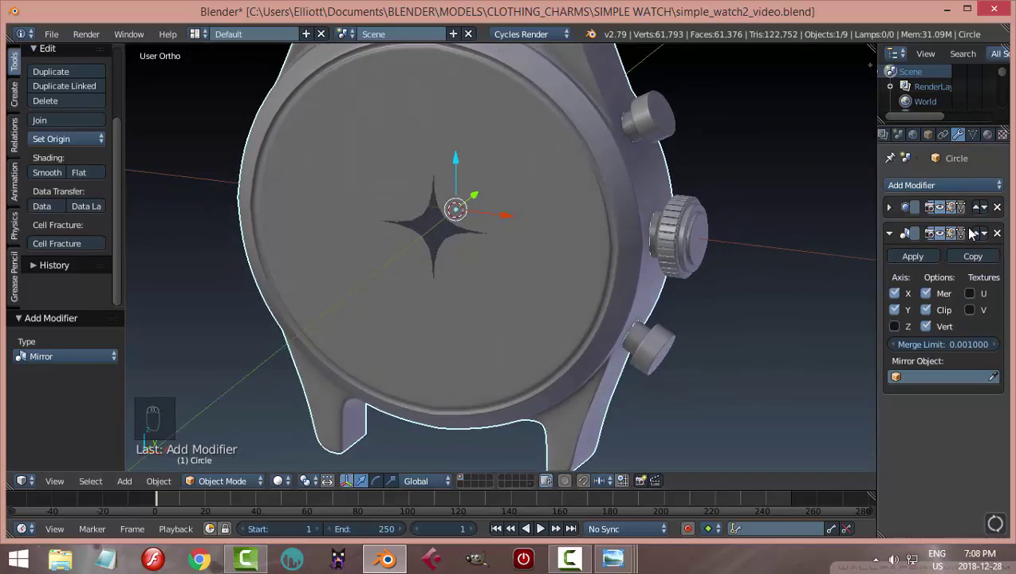
{"action": "left_click", "coordinate": [890, 208]}
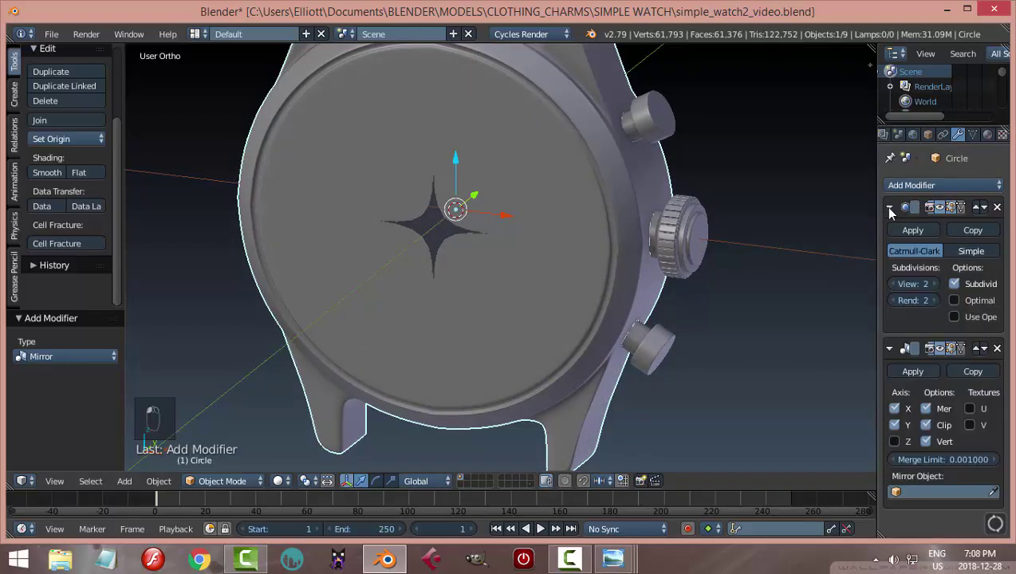
{"action": "left_click", "coordinate": [978, 350]}
Deselect everything and examine the mirrored case and lugs from the side, back and front against the drawing
{"action": "middle_click_drag", "start_coordinate": [733, 196], "coordinate": [604, 229]}
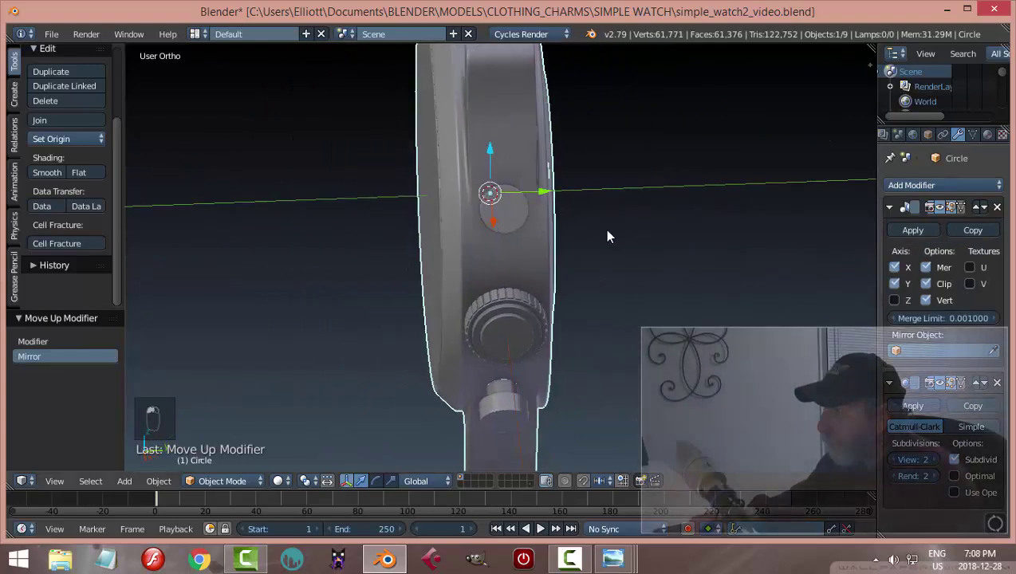
{"action": "middle_click_drag", "start_coordinate": [650, 201], "coordinate": [550, 192]}
{"action": "scroll", "coordinate": [519, 245], "scroll_direction": "up", "scroll_amount": 3}
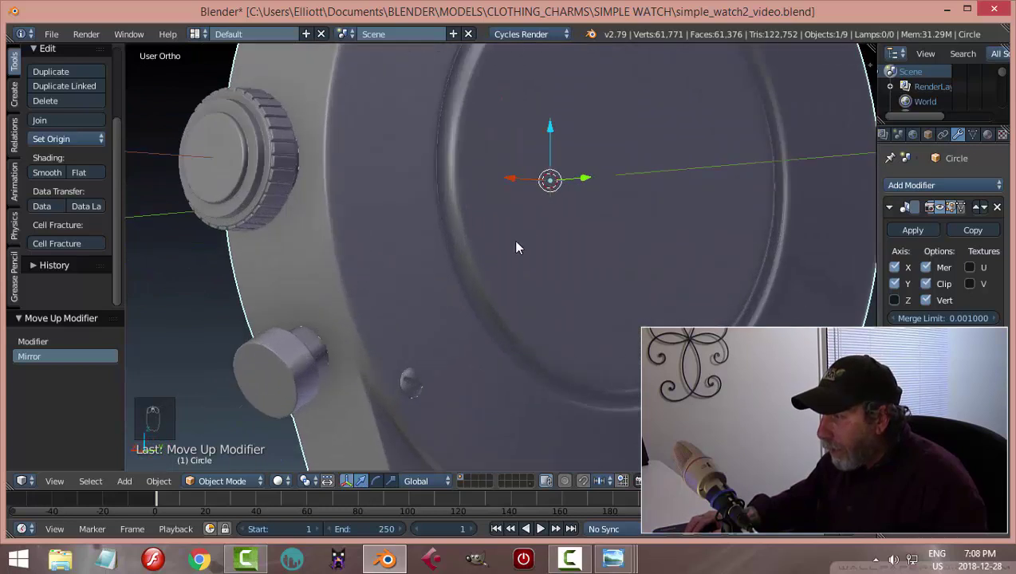
{"action": "middle_click_drag", "start_coordinate": [520, 245], "coordinate": [705, 244]}
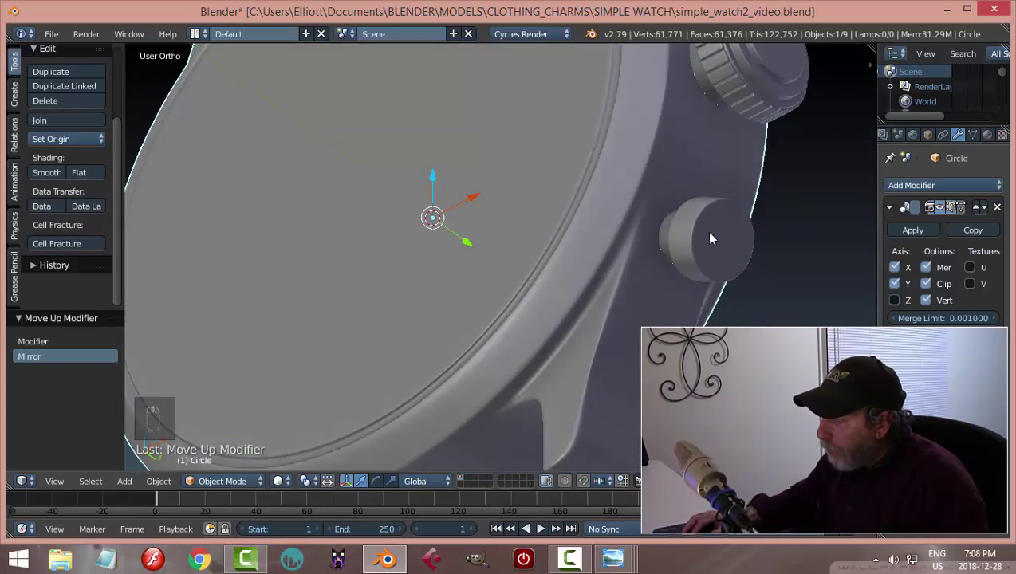
{"action": "key", "text": "a"}
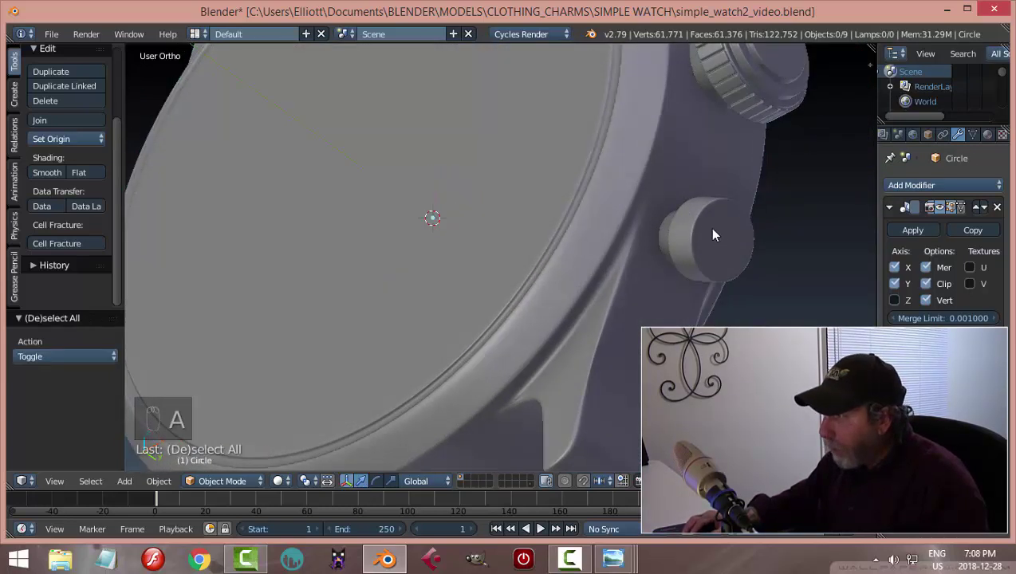
{"action": "key", "text": "KP_1"}
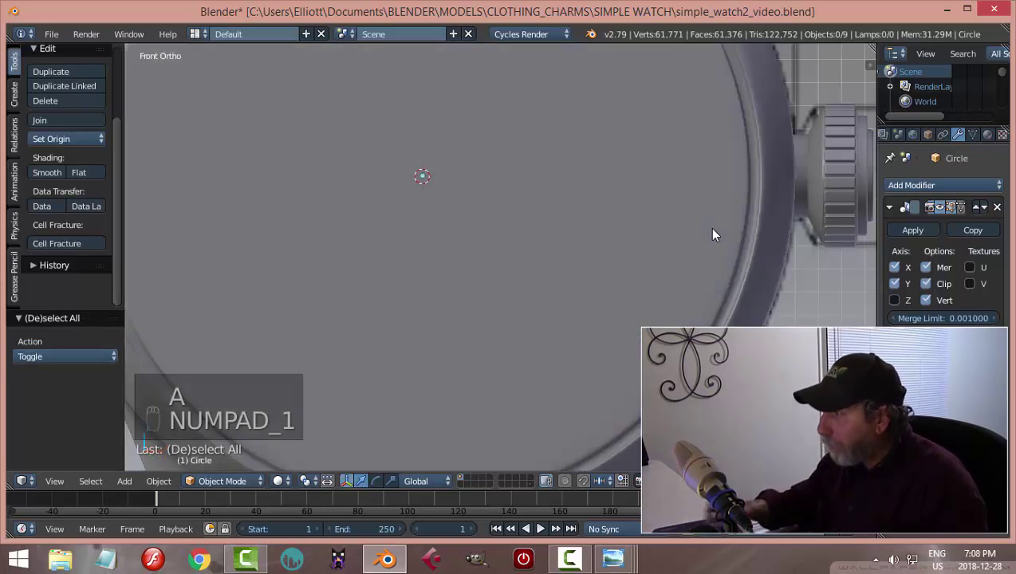
{"action": "scroll", "coordinate": [711, 240], "scroll_direction": "down", "scroll_amount": 4}
{"action": "scroll", "coordinate": [707, 266], "scroll_direction": "down", "scroll_amount": 2}
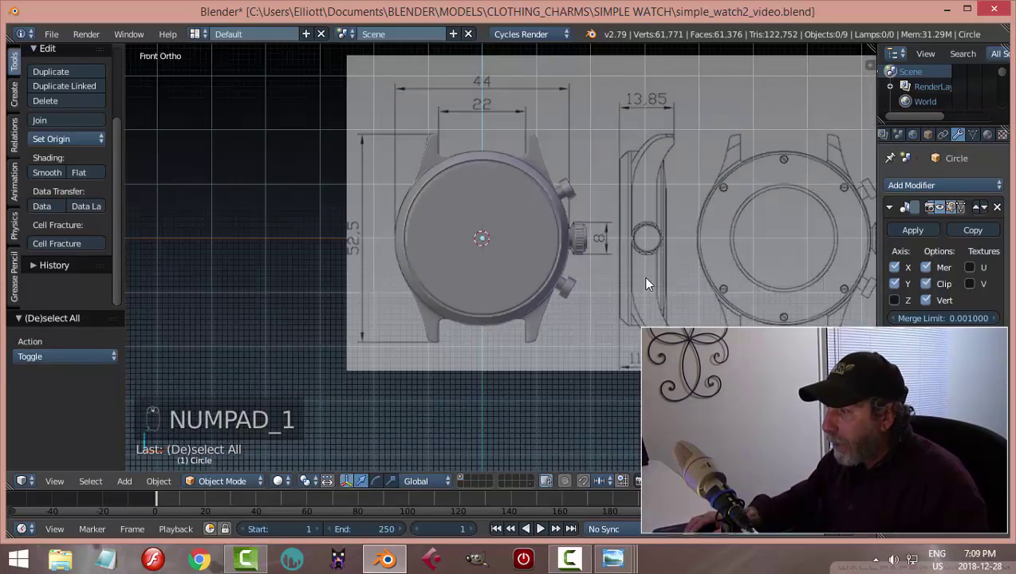
{"action": "middle_click_drag", "start_coordinate": [642, 276], "coordinate": [760, 216]}
{"action": "scroll", "coordinate": [614, 281], "scroll_direction": "up", "scroll_amount": 5}
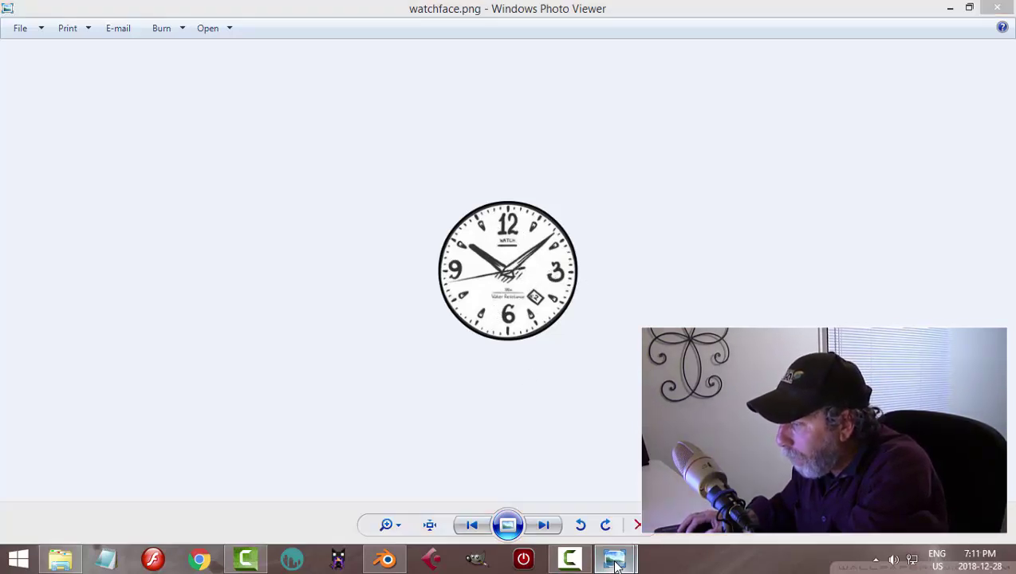
Check the watch face's front-view background settings image in Windows Photo Viewer, then return to Blender
{"action": "mouse_move", "coordinate": [613, 558]}
{"action": "left_click", "coordinate": [562, 499]}
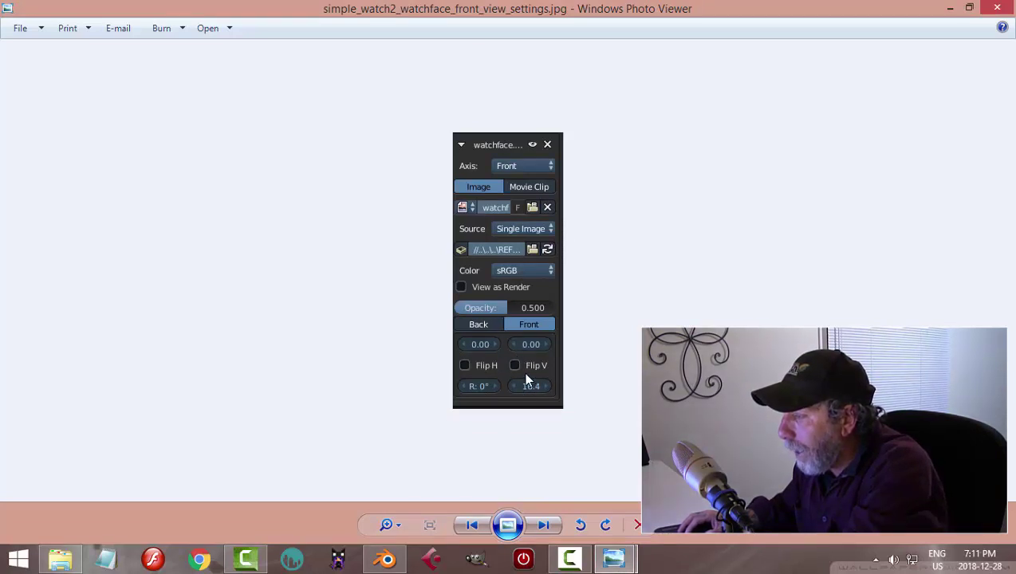
{"action": "left_click", "coordinate": [396, 563]}
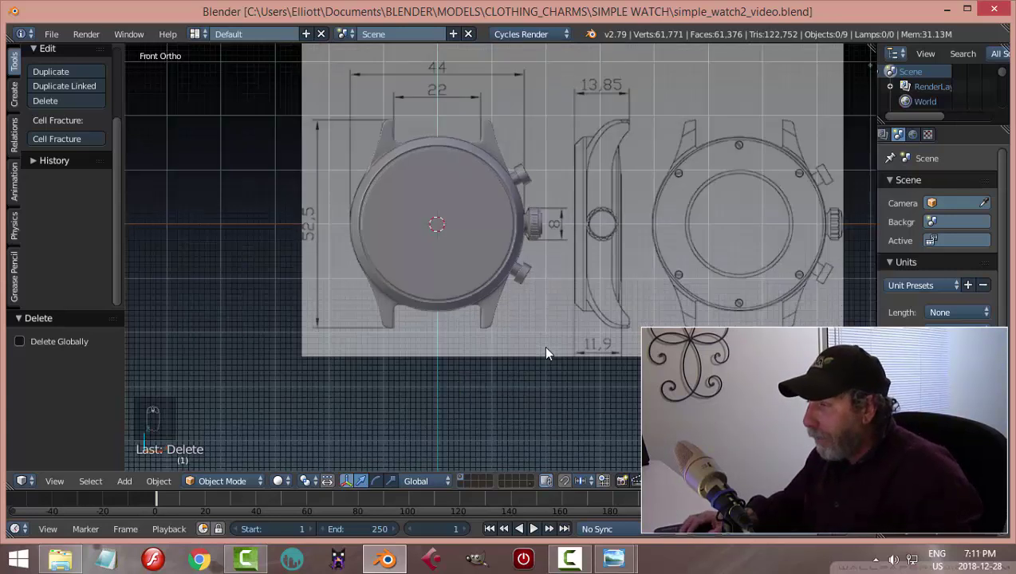
Hide the front-view watch drawing in the background image settings
{"action": "middle_click_drag", "start_coordinate": [624, 340], "coordinate": [548, 389], "text": "shift"}
{"action": "scroll", "coordinate": [615, 338], "scroll_direction": "up", "scroll_amount": 1}
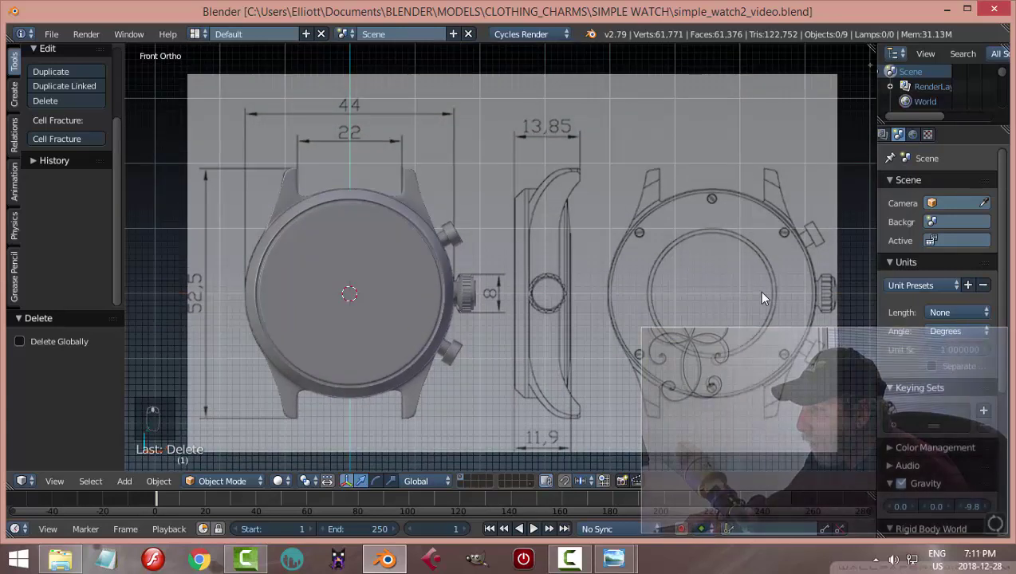
{"action": "key", "text": "n"}
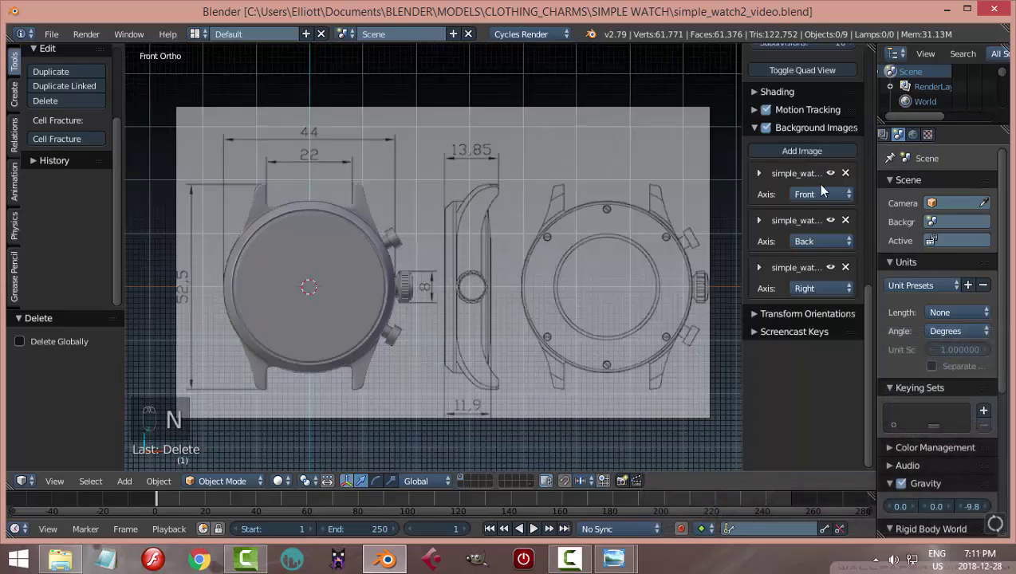
{"action": "left_click", "coordinate": [758, 173]}
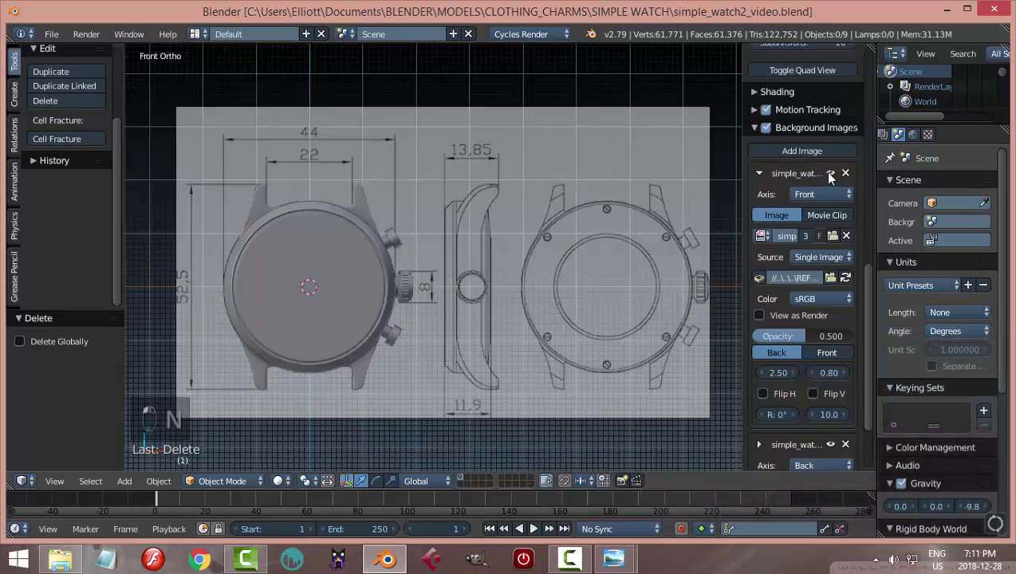
{"action": "left_click", "coordinate": [830, 173]}
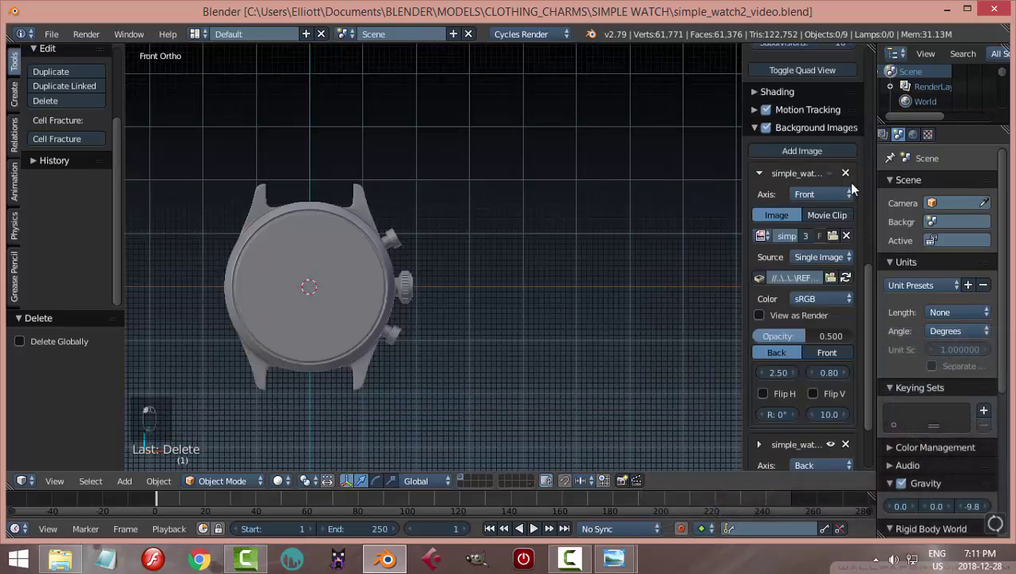
{"action": "left_click", "coordinate": [759, 173]}
Add a new background image entry and assign it to the Front view axis
{"action": "left_click", "coordinate": [789, 150]}
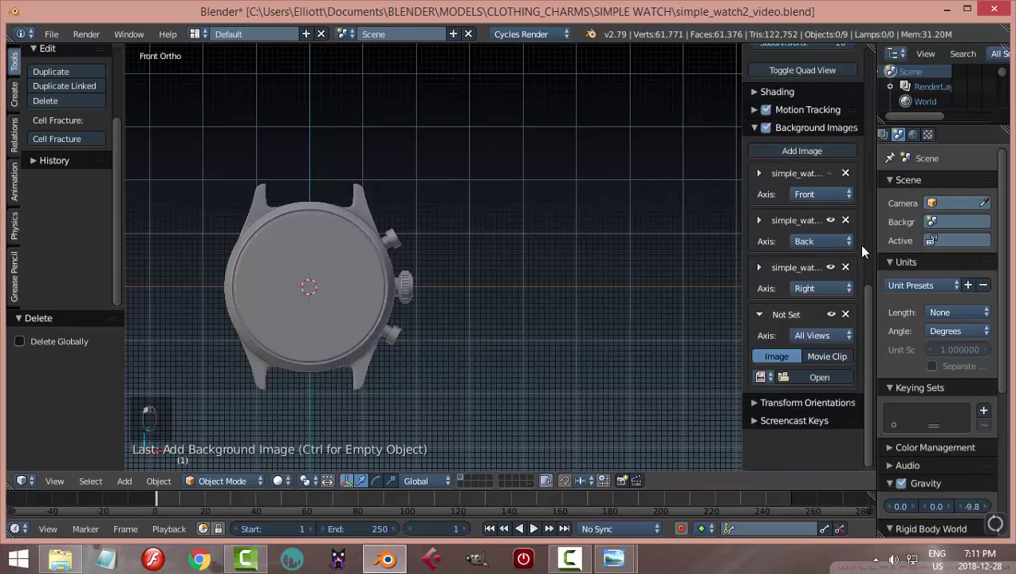
{"action": "left_click", "coordinate": [811, 336]}
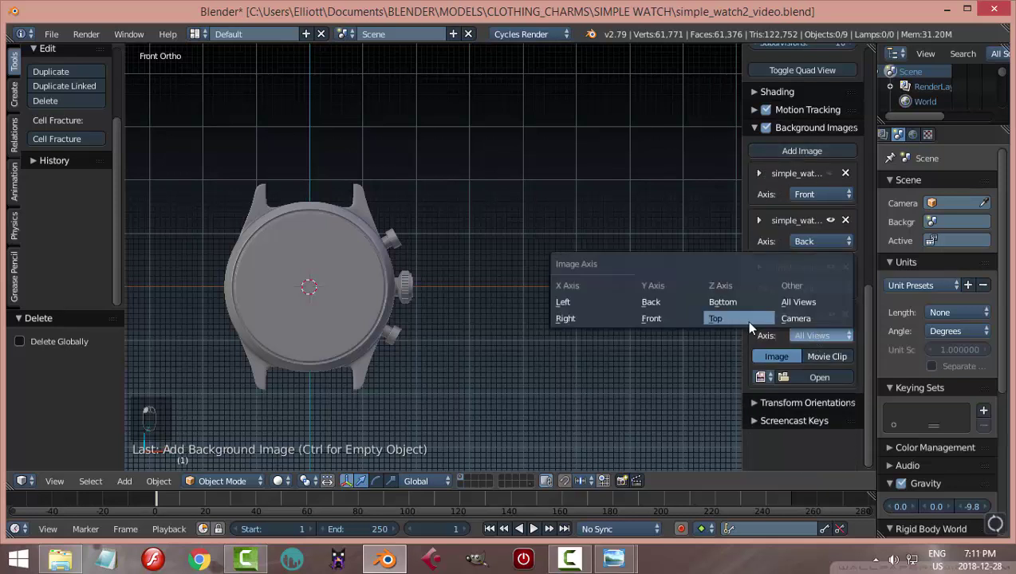
{"action": "left_click", "coordinate": [656, 320]}
Load watchface.png from the REFERENCE IMAGES\SIMPLE WATCH folder into the new front-view background image
{"action": "left_click", "coordinate": [805, 380]}
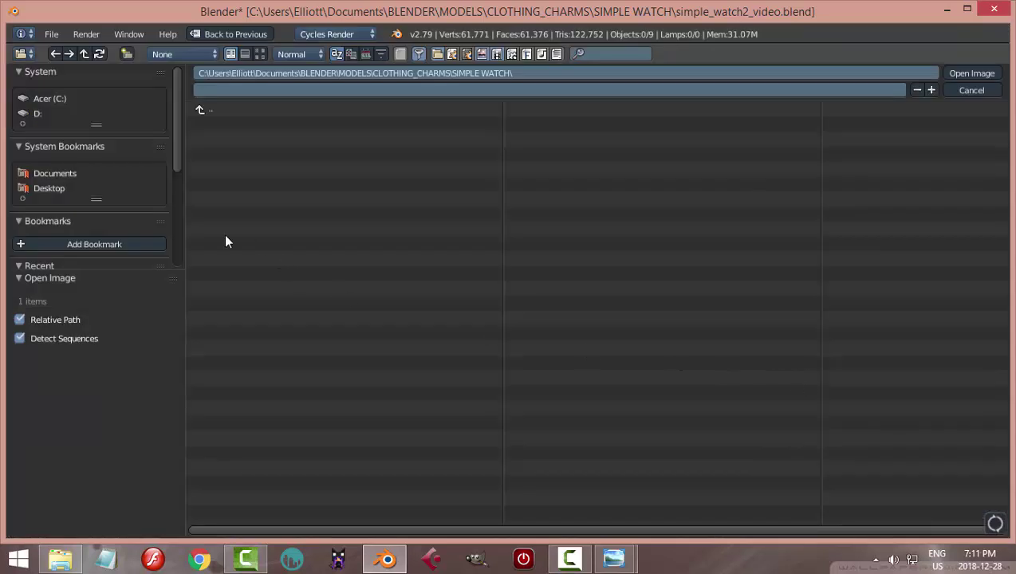
{"action": "left_click", "coordinate": [67, 178]}
{"action": "left_click", "coordinate": [242, 250]}
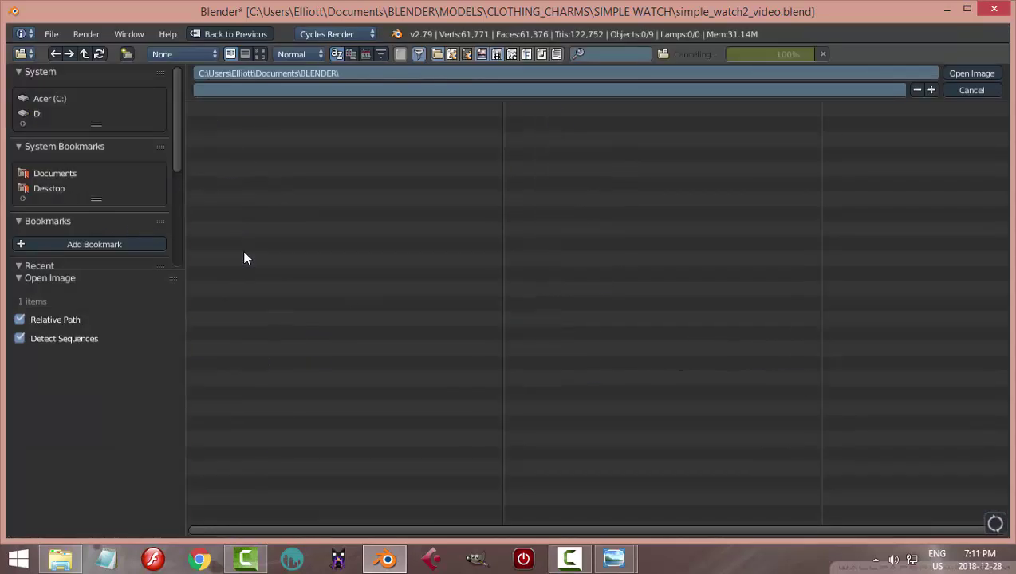
{"action": "left_click", "coordinate": [245, 184]}
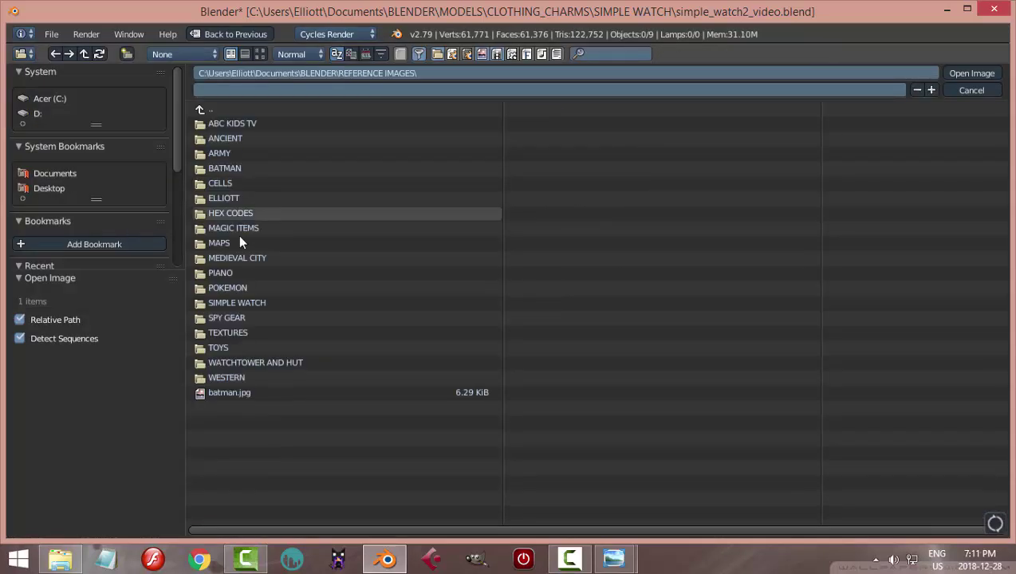
{"action": "left_click", "coordinate": [235, 301]}
{"action": "left_click", "coordinate": [262, 55]}
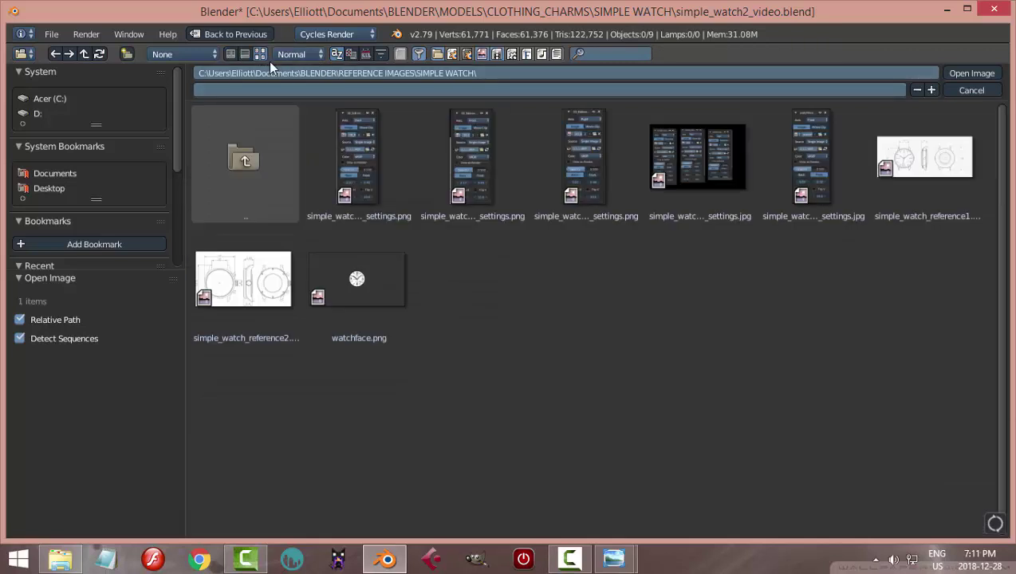
{"action": "left_click", "coordinate": [380, 275]}
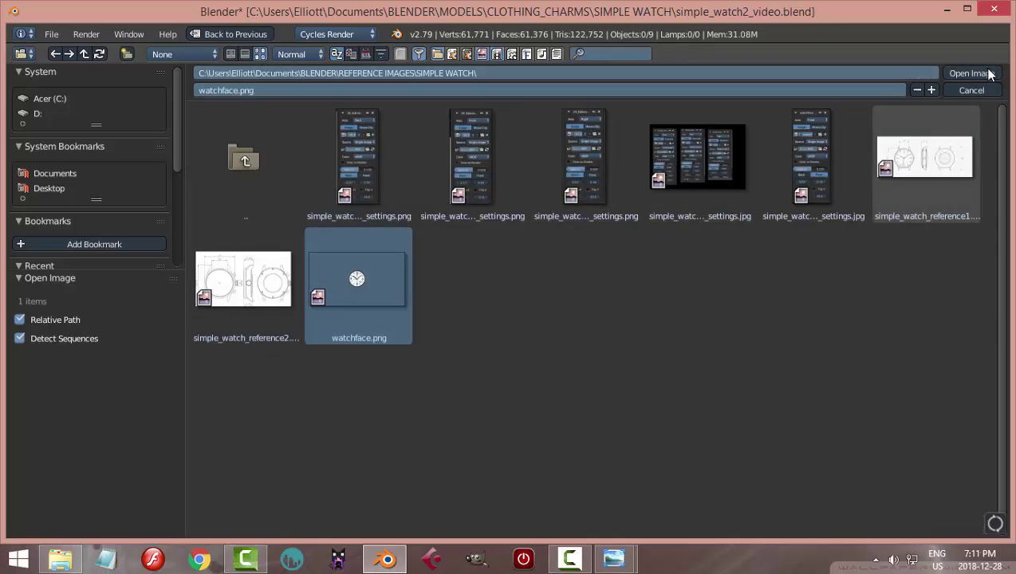
{"action": "key", "text": "Return"}
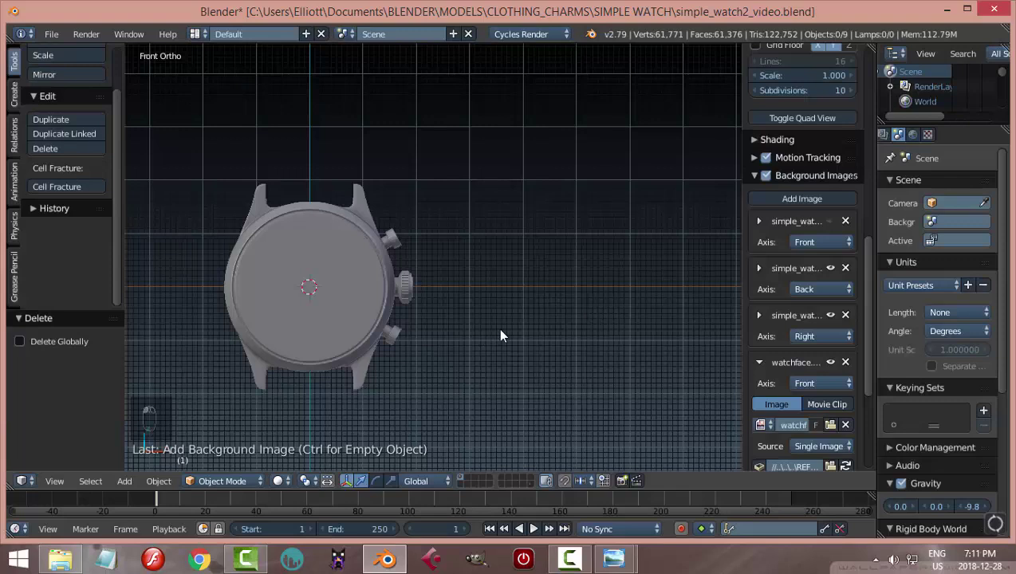
Switch to wireframe shading and check the watch face image against the case in front view
{"action": "key", "text": "z"}
{"action": "left_click", "coordinate": [608, 331]}
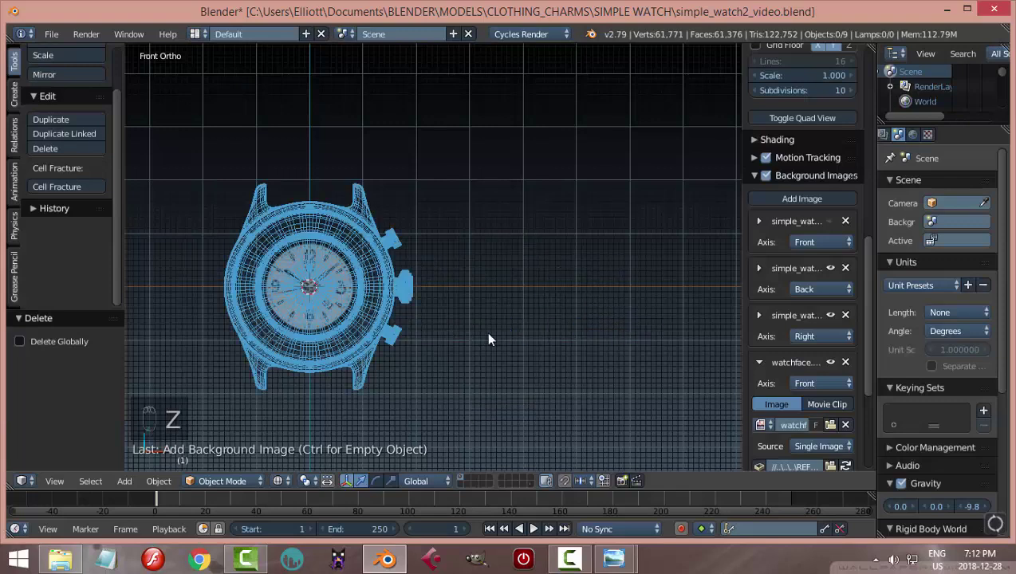
{"action": "scroll", "coordinate": [479, 334], "scroll_direction": "up", "scroll_amount": 4}
{"action": "middle_click_drag", "start_coordinate": [499, 304], "coordinate": [647, 282], "text": "shift"}
{"action": "scroll", "coordinate": [647, 283], "scroll_direction": "up", "scroll_amount": 3}
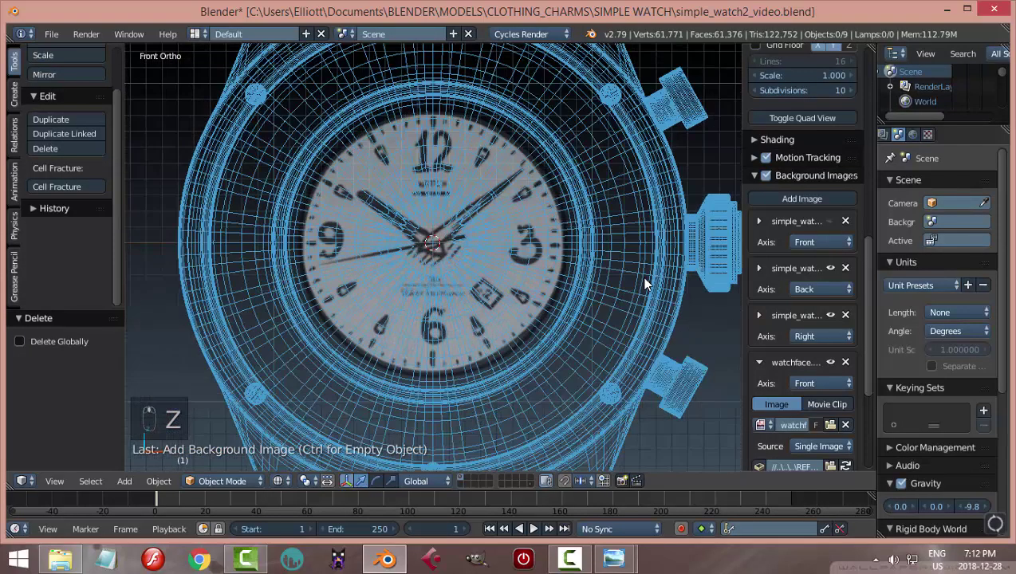
{"action": "scroll", "coordinate": [647, 283], "scroll_direction": "down", "scroll_amount": 1}
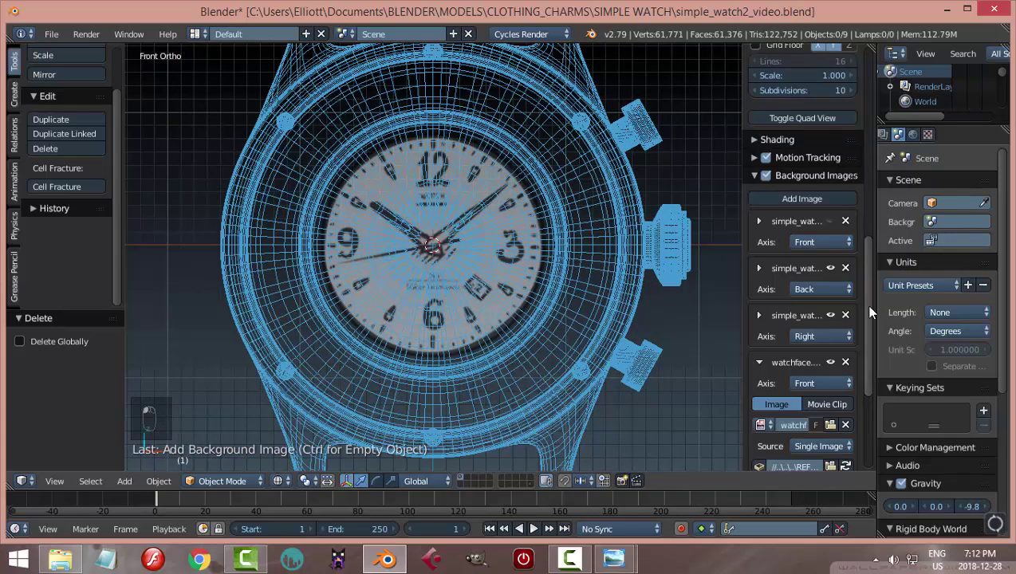
Check the watch face settings image in Windows Photo Viewer, then return to Blender and set the watch face background image size to 16.4
{"action": "left_click_drag", "start_coordinate": [866, 296], "coordinate": [874, 394]}
{"action": "mouse_move", "coordinate": [626, 564]}
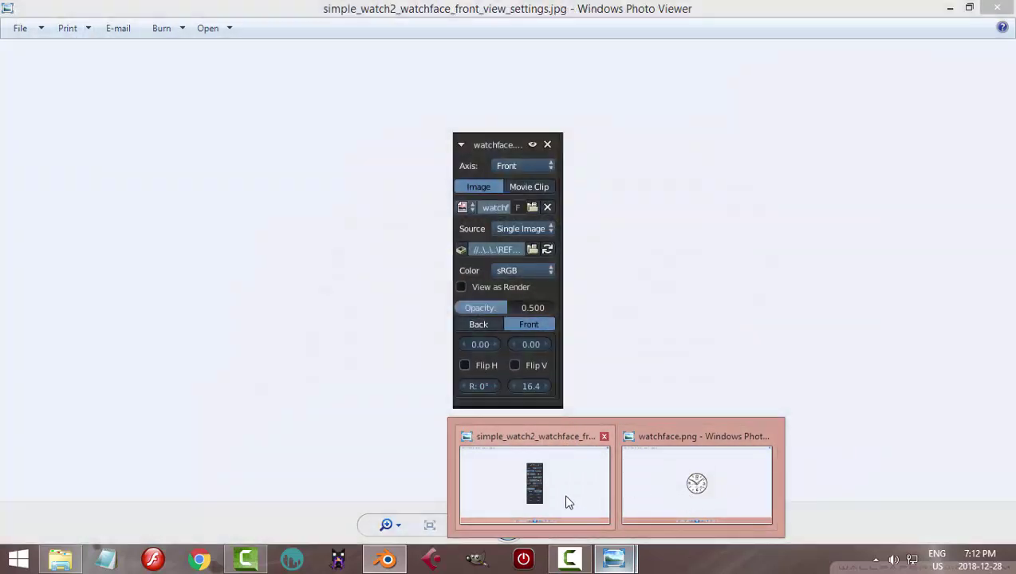
{"action": "left_click", "coordinate": [566, 502]}
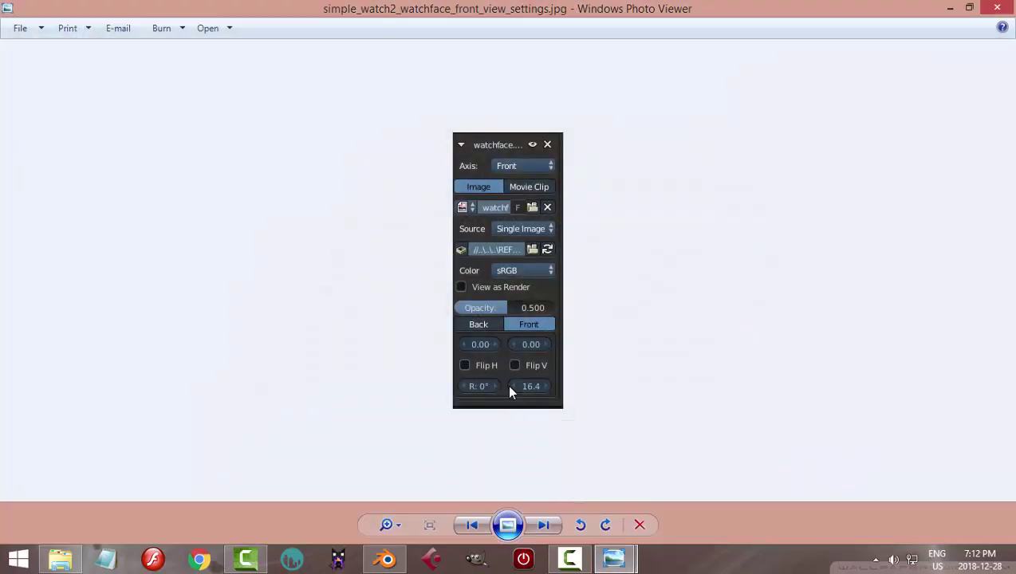
{"action": "left_click", "coordinate": [386, 558]}
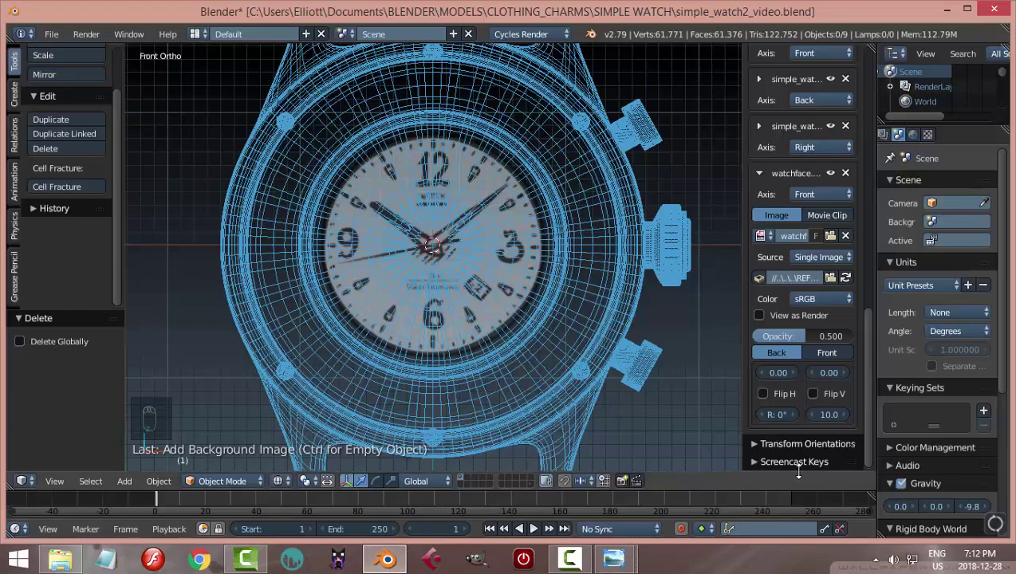
{"action": "left_click", "coordinate": [828, 417]}
{"action": "type", "text": "16.4"}
{"action": "key", "text": "Return"}
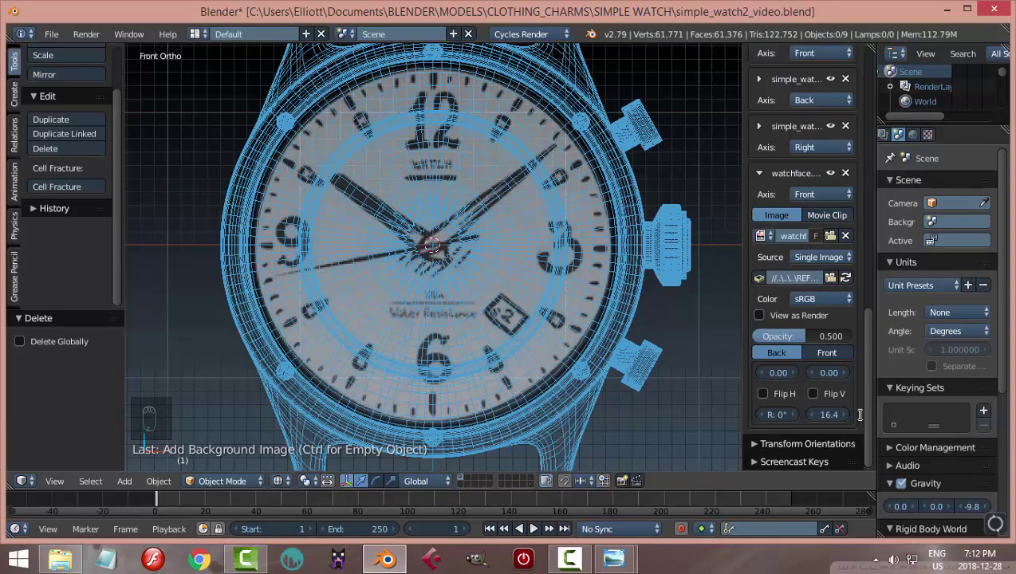
Hide the viewport properties sidebar and examine the dial's numerals, hands and minute marks up close within the case
{"action": "scroll", "coordinate": [702, 286], "scroll_direction": "up", "scroll_amount": 2}
{"action": "scroll", "coordinate": [702, 286], "scroll_direction": "down", "scroll_amount": 2}
{"action": "key", "text": "n"}
{"action": "scroll", "coordinate": [720, 241], "scroll_direction": "down", "scroll_amount": 1}
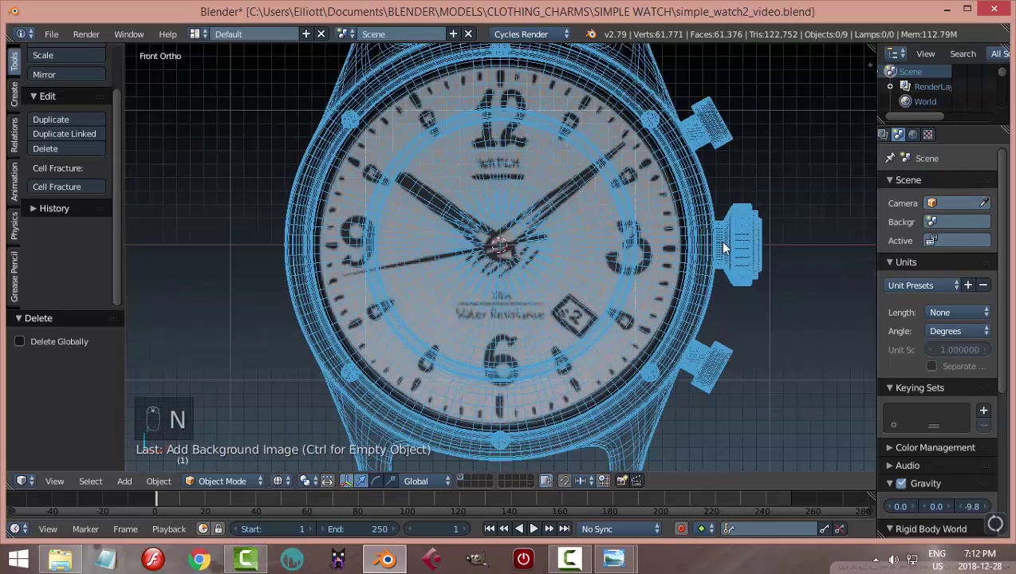
{"action": "middle_click_drag", "start_coordinate": [703, 251], "coordinate": [686, 267], "text": "shift"}
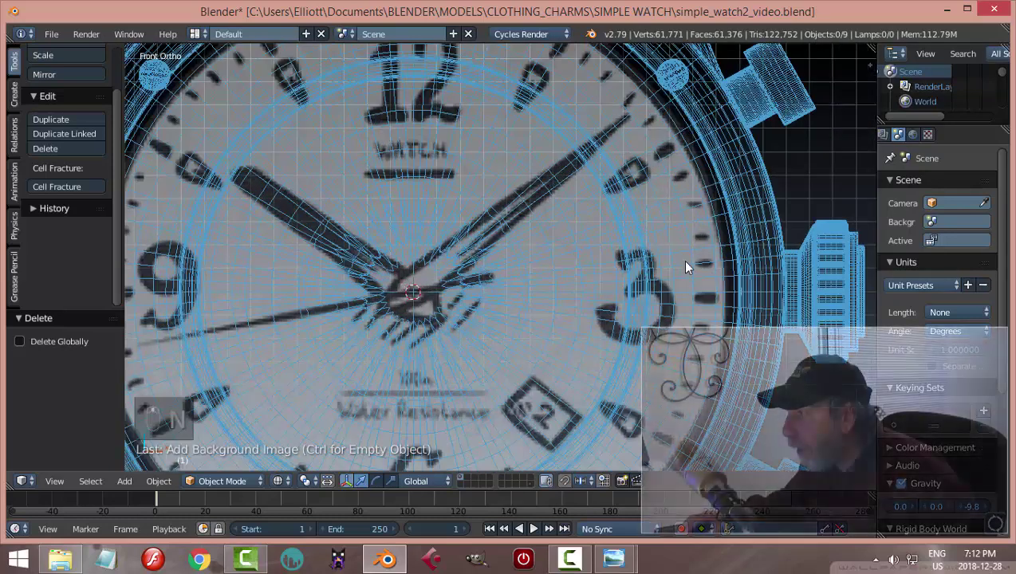
{"action": "scroll", "coordinate": [685, 267], "scroll_direction": "down", "scroll_amount": 3}
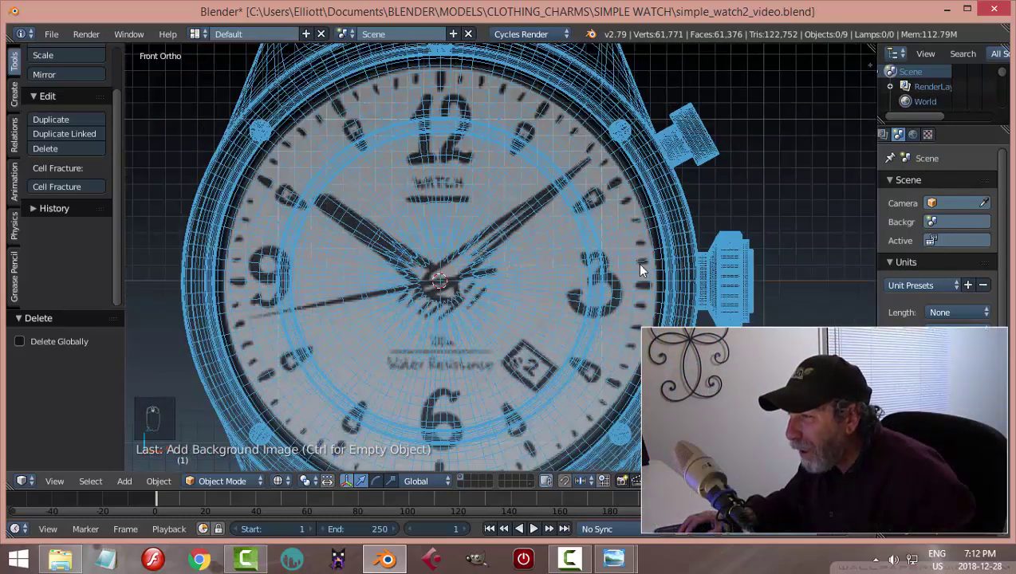
{"action": "scroll", "coordinate": [629, 265], "scroll_direction": "down", "scroll_amount": 1}
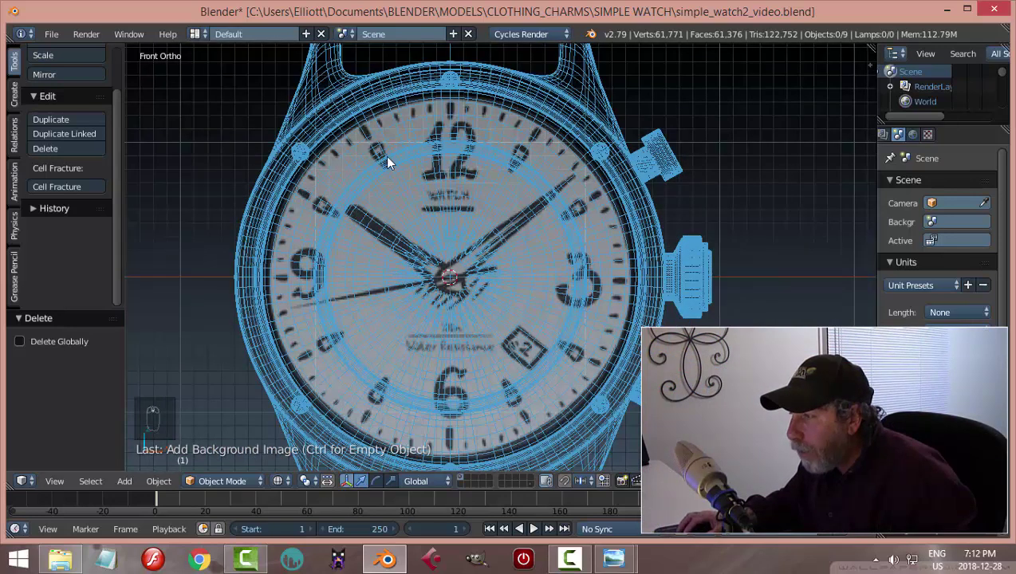
{"action": "scroll", "coordinate": [381, 136], "scroll_direction": "up", "scroll_amount": 1}
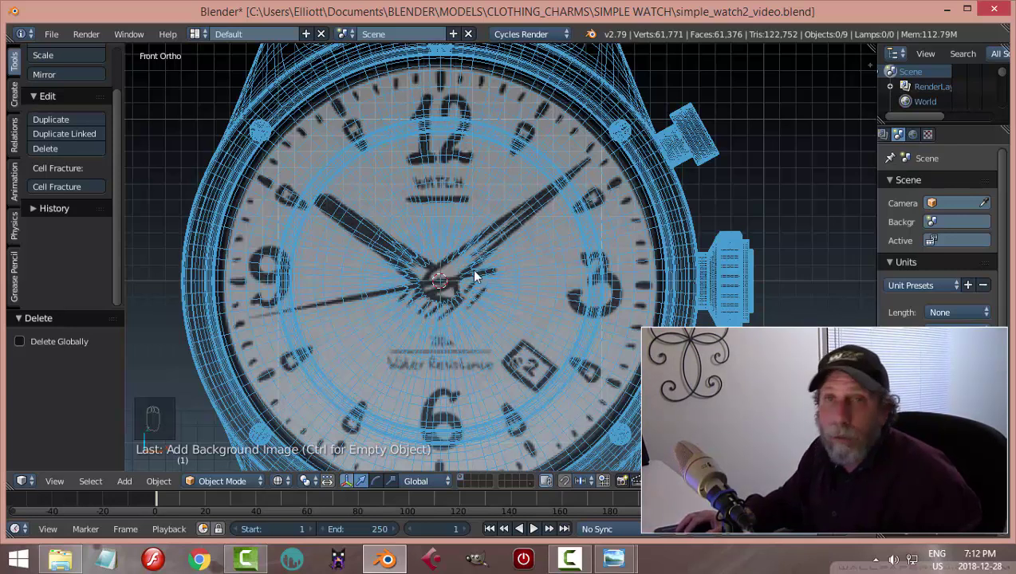
{"action": "scroll", "coordinate": [440, 111], "scroll_direction": "up", "scroll_amount": 1}
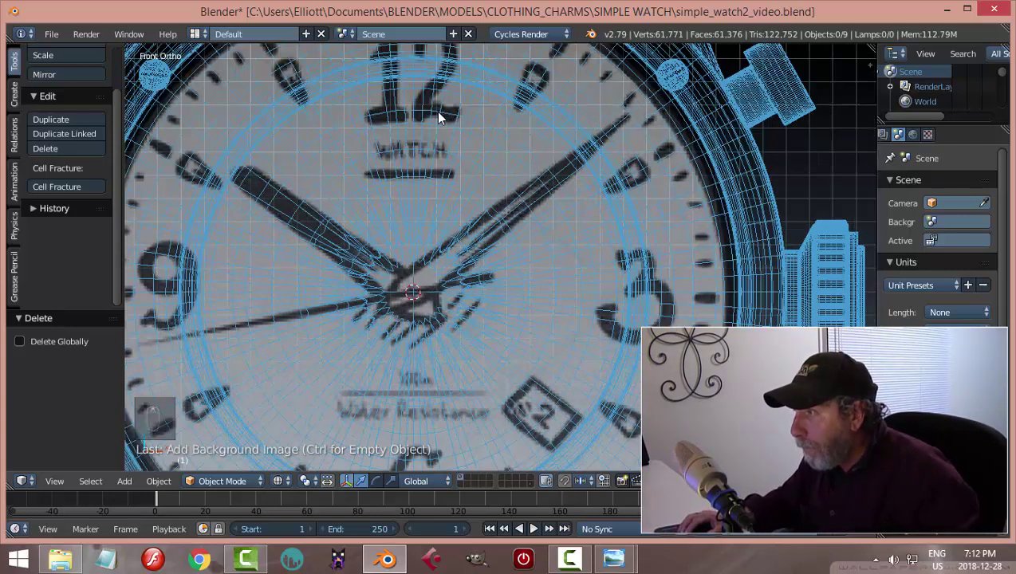
{"action": "scroll", "coordinate": [440, 111], "scroll_direction": "down", "scroll_amount": 2}
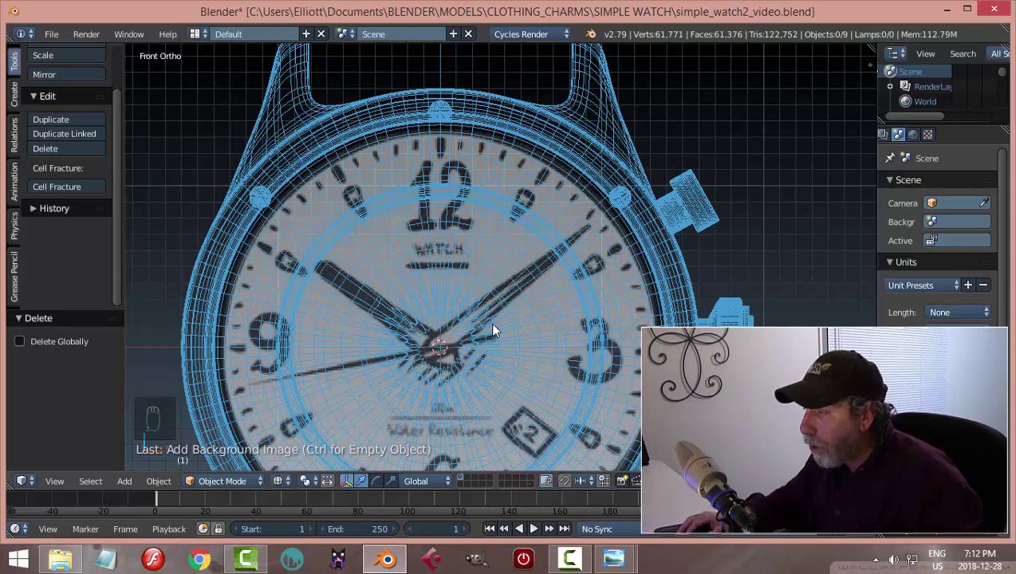
Switch to solid shading and add a plane mesh at the centre of the watch
{"action": "key", "text": "z"}
{"action": "left_click", "coordinate": [494, 407]}
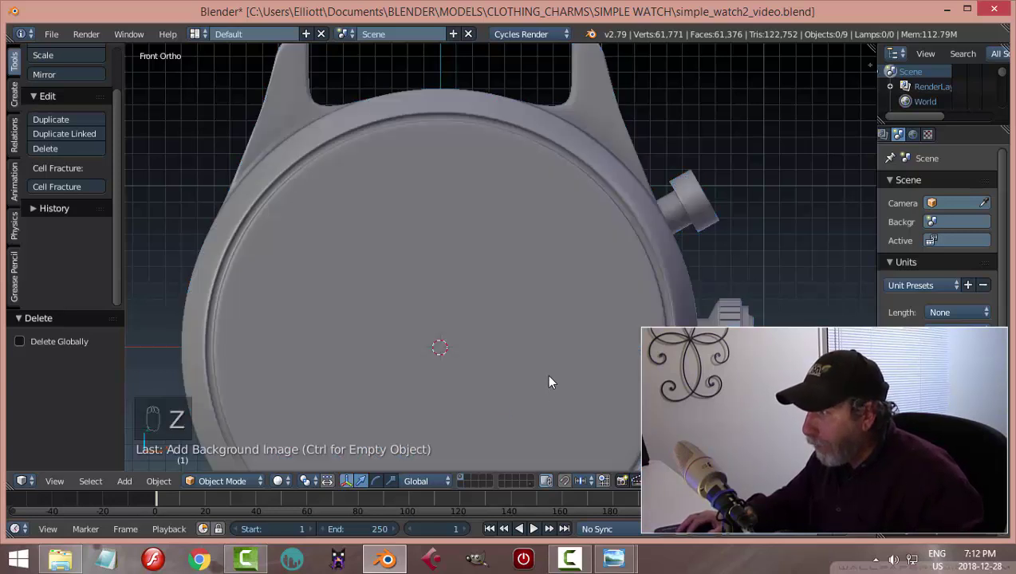
{"action": "scroll", "coordinate": [546, 374], "scroll_direction": "down", "scroll_amount": 2}
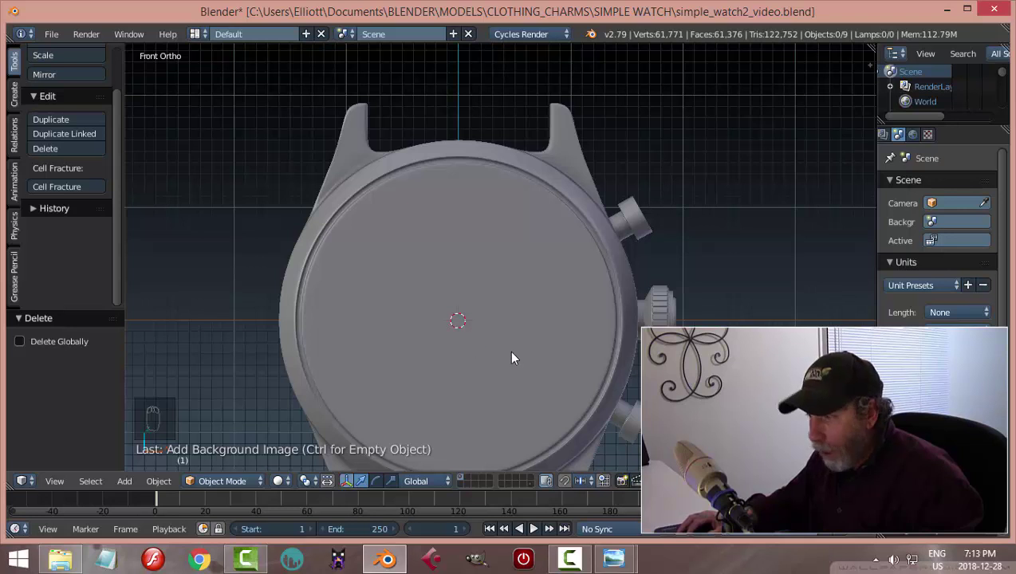
{"action": "key", "text": "shift+a"}
{"action": "mouse_move", "coordinate": [494, 311]}
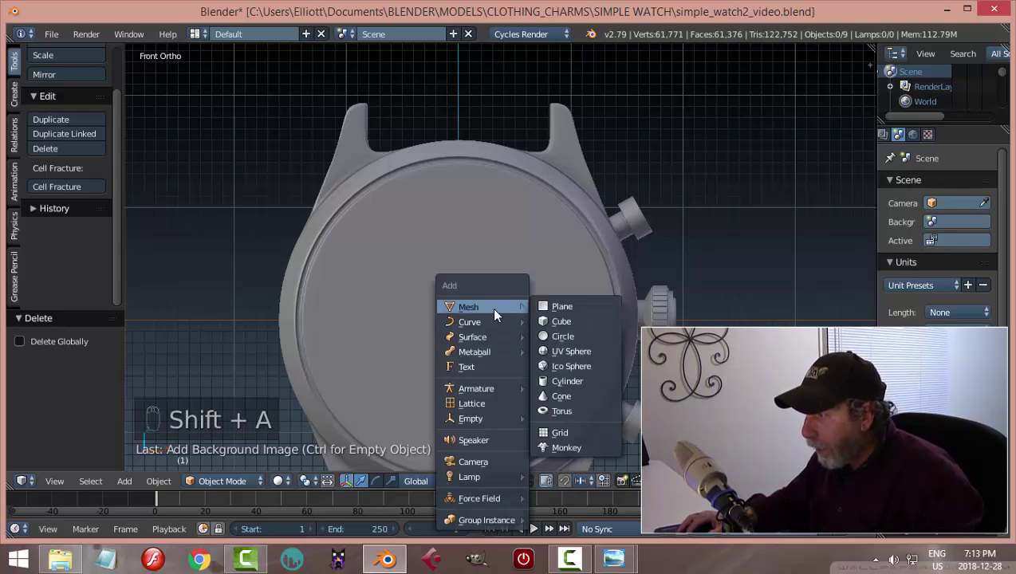
{"action": "left_click", "coordinate": [561, 307]}
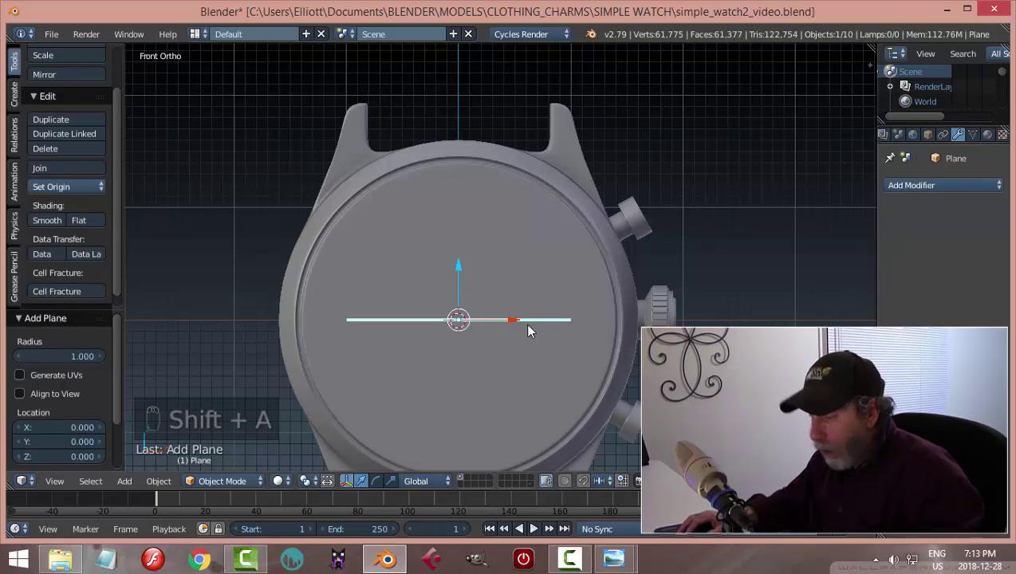
Rotate the plane 90° about X and move it about -0.548 along Y, in front of the watch face
{"action": "key", "text": "r"}
{"action": "key", "text": "x"}
{"action": "key", "text": "9"}
{"action": "key", "text": "0"}
{"action": "key", "text": "Return"}
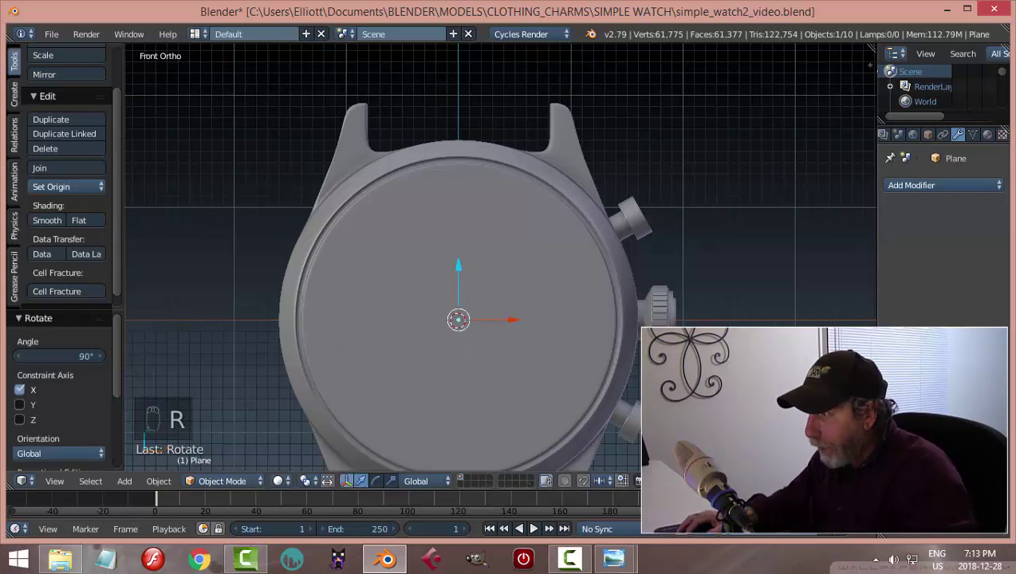
{"action": "middle_click_drag", "start_coordinate": [528, 331], "coordinate": [528, 355]}
{"action": "left_click_drag", "start_coordinate": [501, 318], "coordinate": [465, 349]}
{"action": "key", "text": "KP_1"}
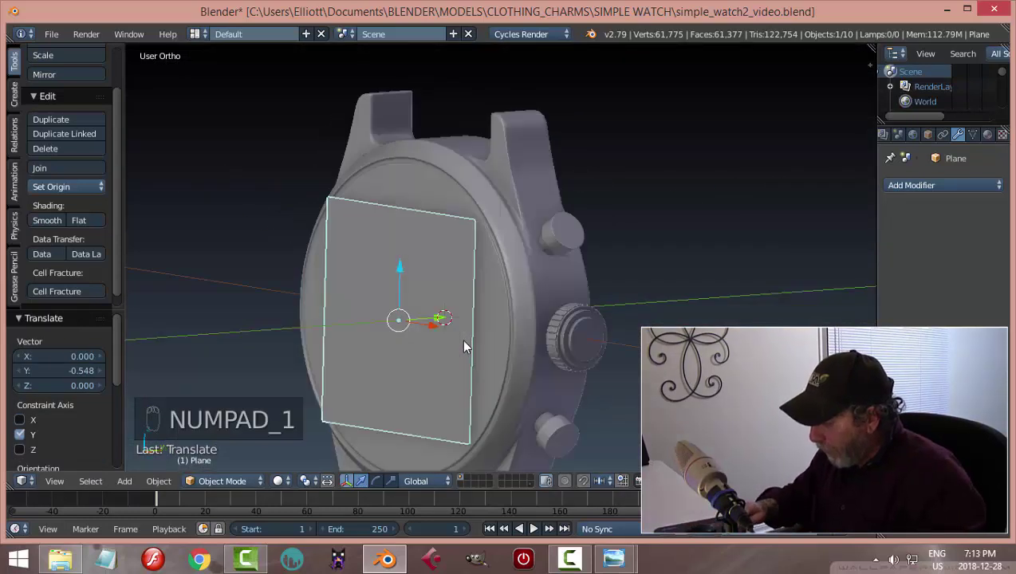
In Edit Mode, scale the plane down to a tiny square and move it about 1.244 along Z to the 12 o'clock mark
{"action": "key", "text": "Tab"}
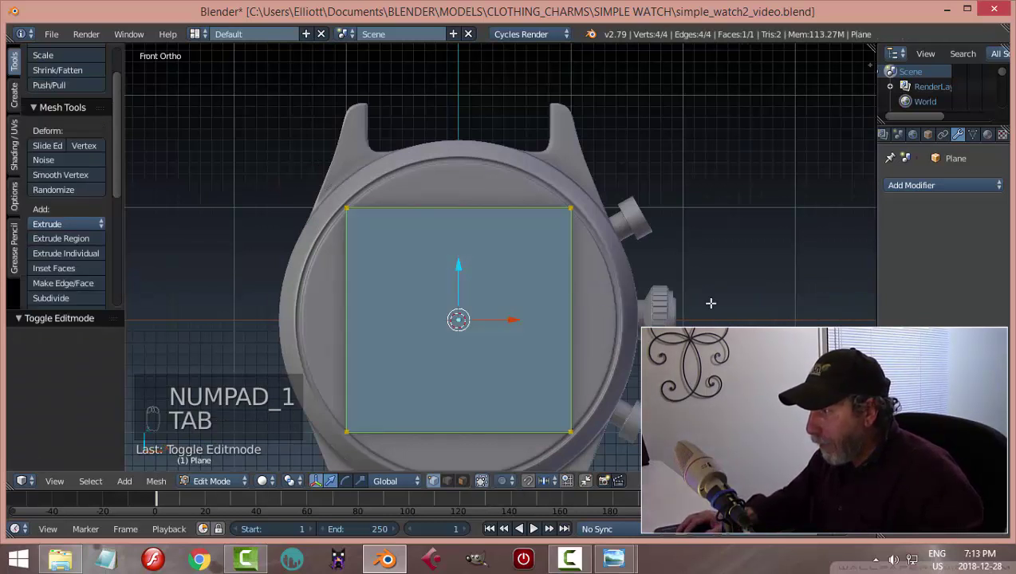
{"action": "key", "text": "s"}
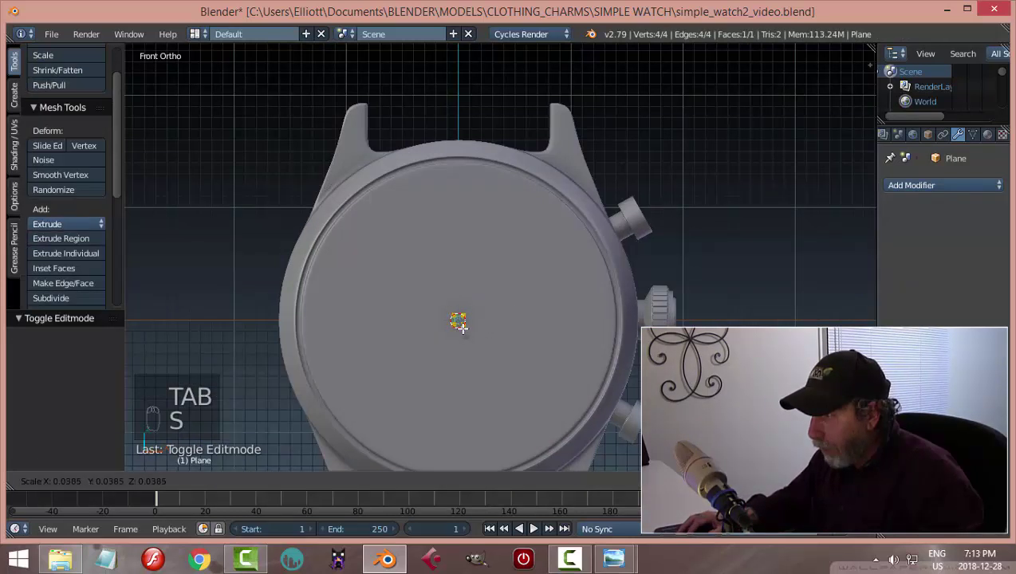
{"action": "left_click", "coordinate": [459, 323]}
{"action": "left_click_drag", "start_coordinate": [460, 267], "coordinate": [468, 131]}
Switch to wireframe shading and scale the small plane by about 0.492 along X over the 12 o'clock minute mark
{"action": "key", "text": "z"}
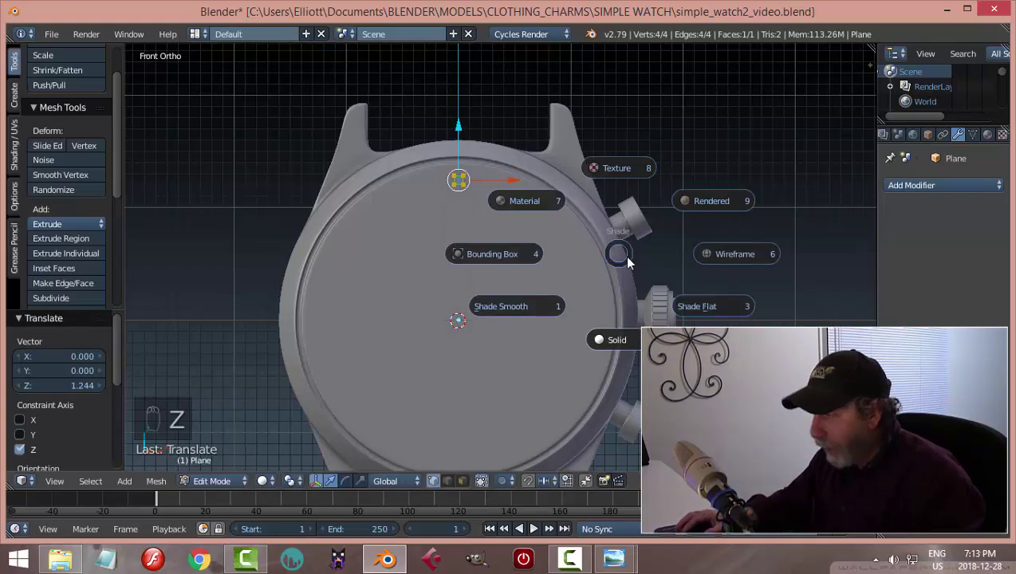
{"action": "left_click", "coordinate": [730, 252]}
{"action": "scroll", "coordinate": [545, 193], "scroll_direction": "up", "scroll_amount": 3}
{"action": "scroll", "coordinate": [536, 255], "scroll_direction": "up", "scroll_amount": 5}
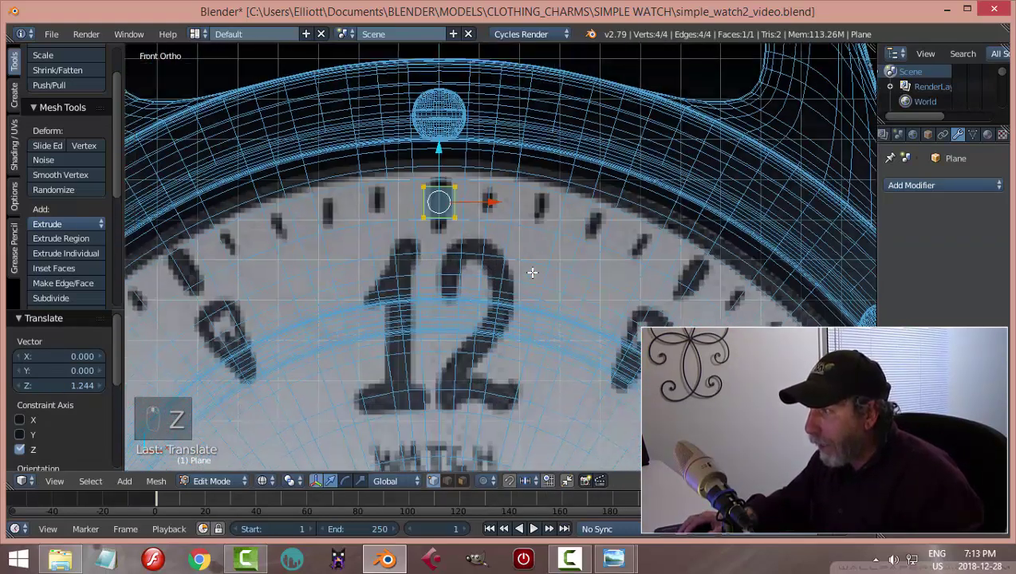
{"action": "scroll", "coordinate": [538, 272], "scroll_direction": "up", "scroll_amount": 1}
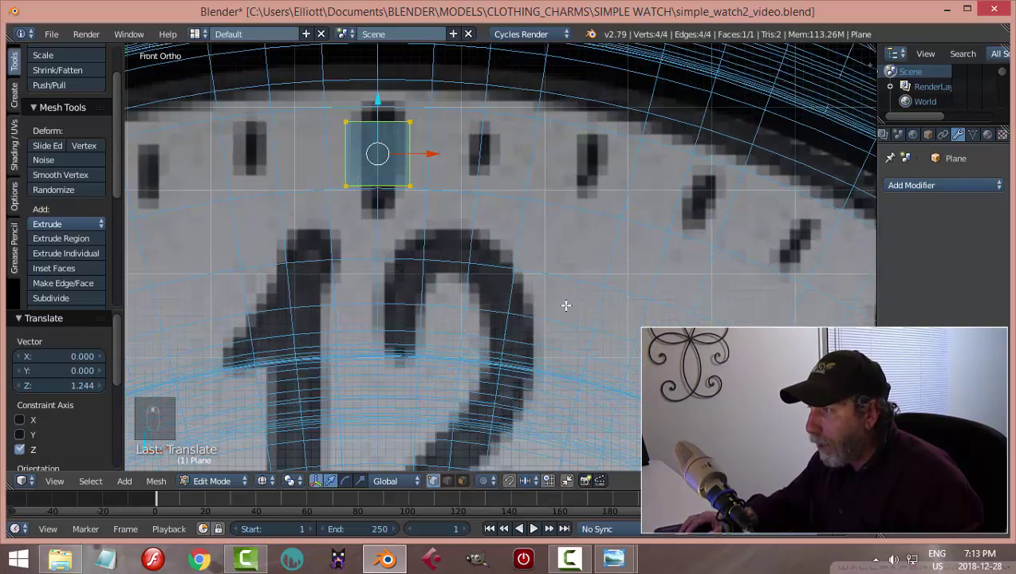
{"action": "scroll", "coordinate": [566, 305], "scroll_direction": "down", "scroll_amount": 2}
{"action": "key", "text": "s"}
{"action": "key", "text": "x"}
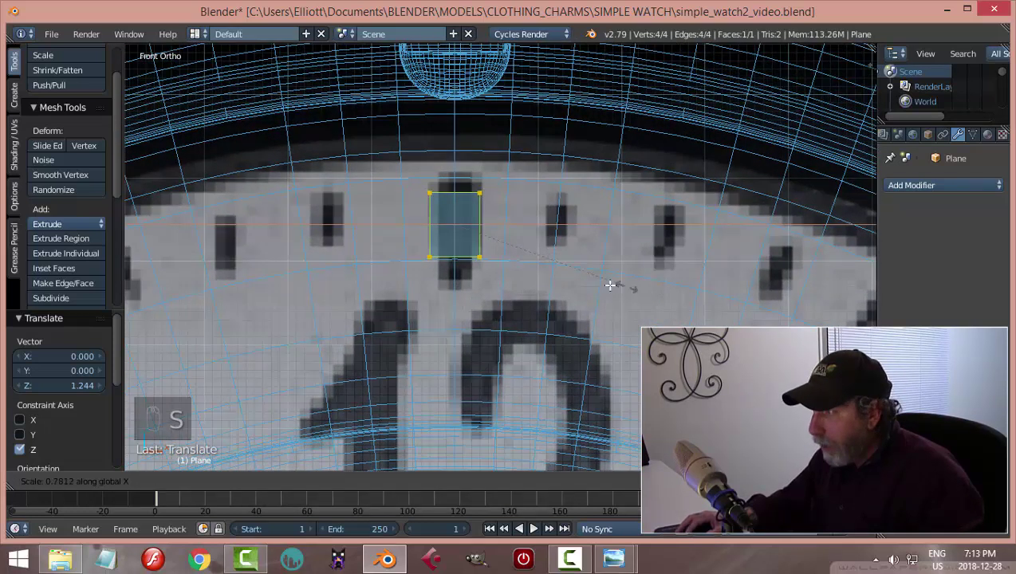
{"action": "left_click", "coordinate": [555, 281]}
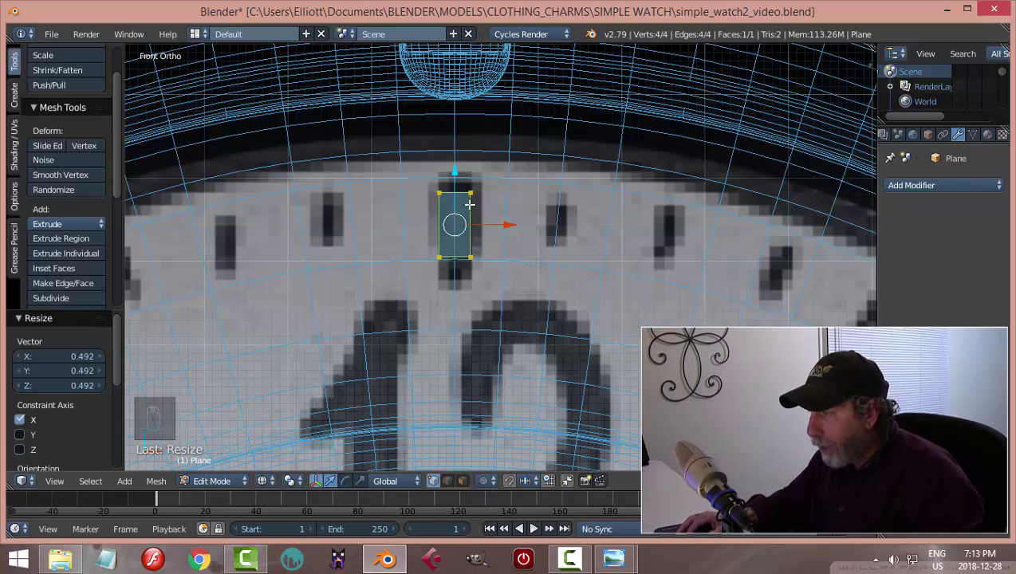
Switch to solid shading and extrude the small plane about 0.013 along Y into a thin block
{"action": "scroll", "coordinate": [515, 256], "scroll_direction": "down", "scroll_amount": 4}
{"action": "scroll", "coordinate": [527, 264], "scroll_direction": "up", "scroll_amount": 4}
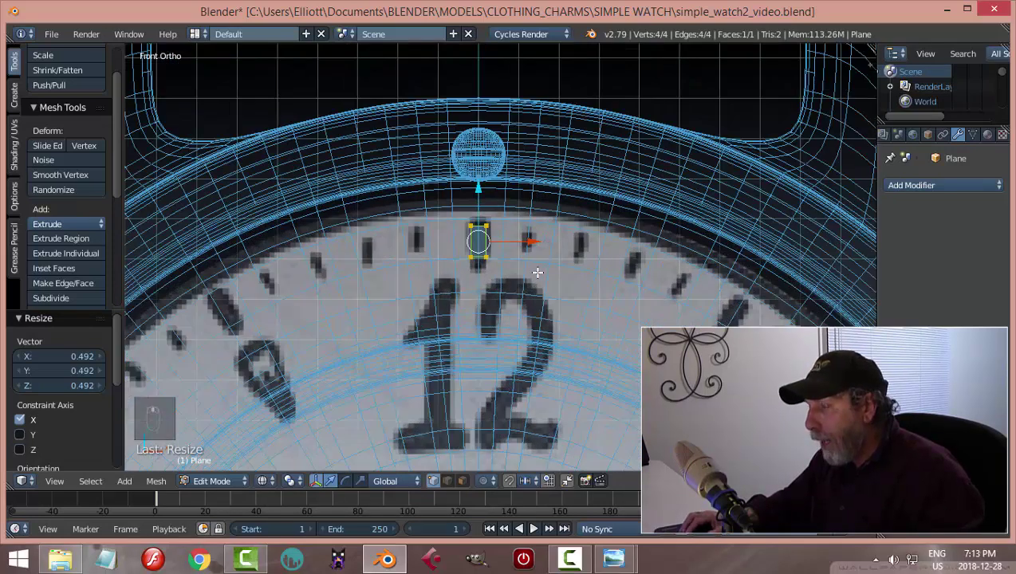
{"action": "scroll", "coordinate": [537, 272], "scroll_direction": "up", "scroll_amount": 2}
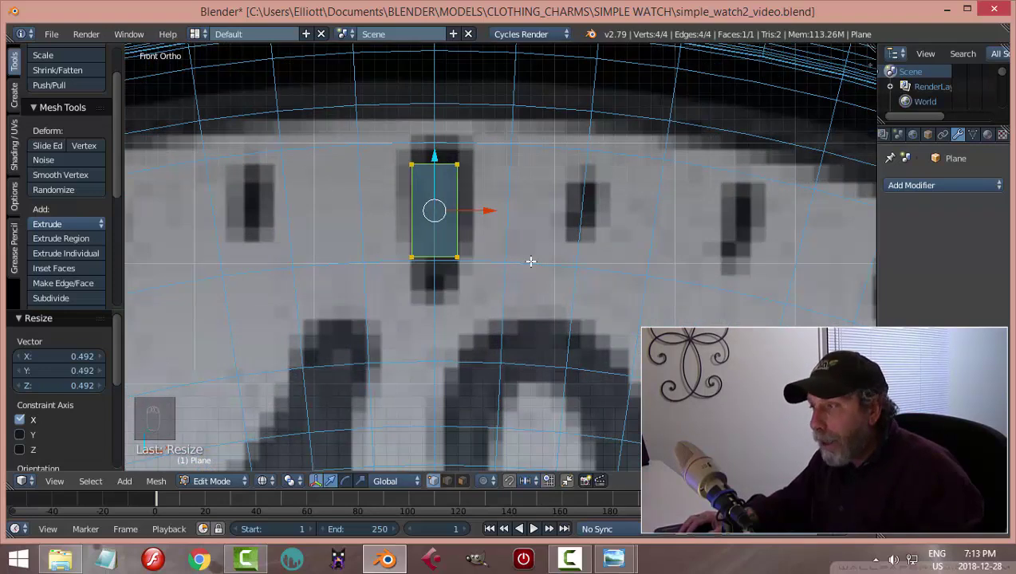
{"action": "mouse_move", "coordinate": [516, 313]}
{"action": "middle_mouse_down"}
{"action": "mouse_move", "coordinate": [483, 270]}
{"action": "mouse_move", "coordinate": [545, 328]}
{"action": "mouse_move", "coordinate": [517, 329]}
{"action": "middle_mouse_up"}
{"action": "key", "text": "KP_Decimal"}
{"action": "scroll", "coordinate": [490, 283], "scroll_direction": "down", "scroll_amount": 3}
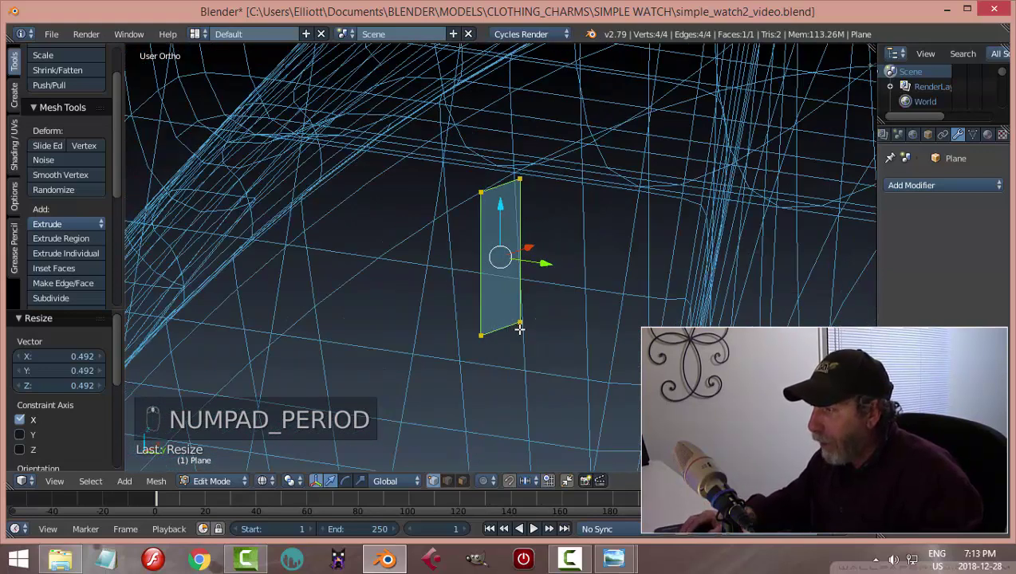
{"action": "key", "text": "z"}
{"action": "left_click", "coordinate": [538, 405]}
{"action": "middle_click_drag", "start_coordinate": [575, 311], "coordinate": [519, 339]}
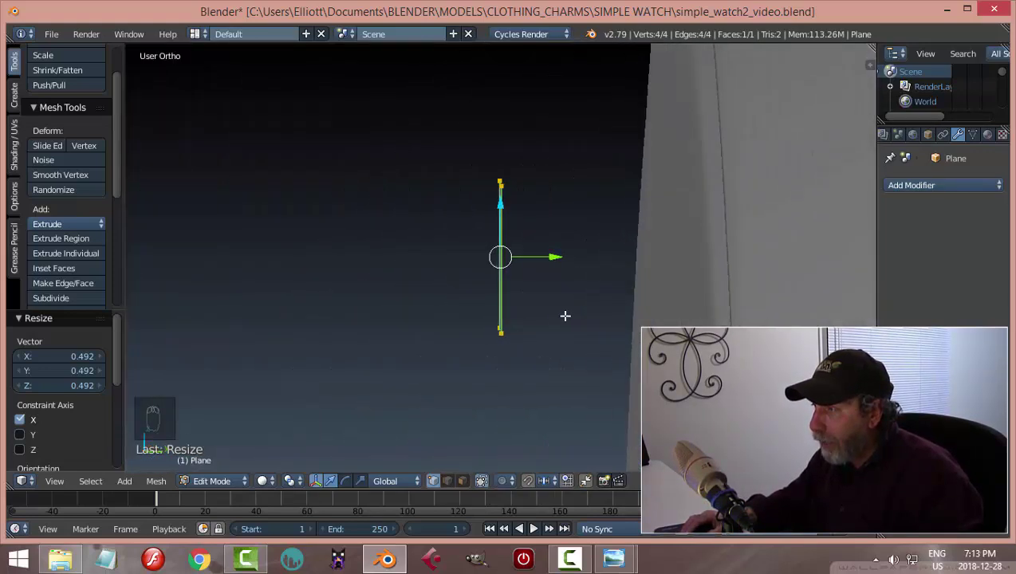
{"action": "key", "text": "e"}
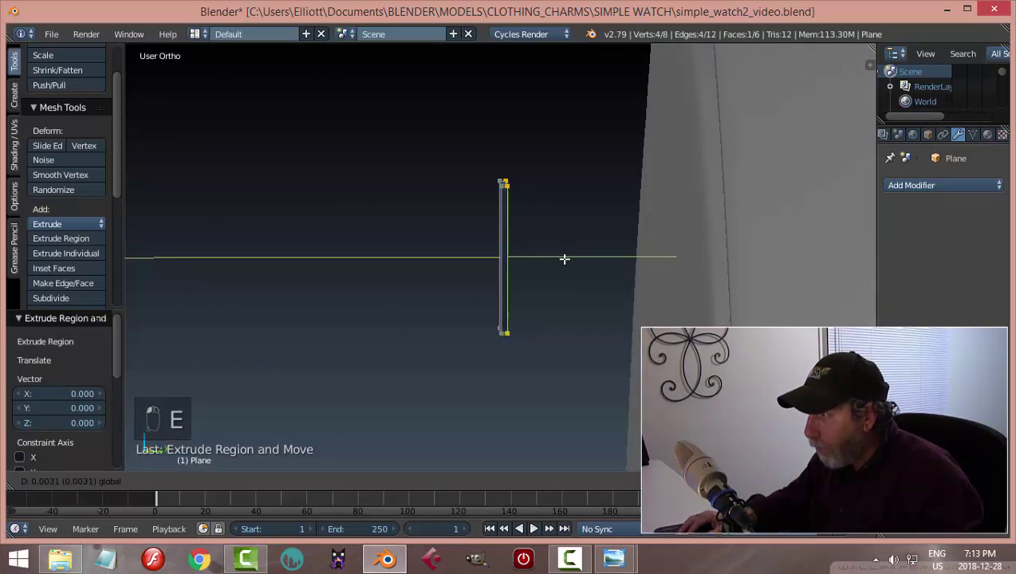
{"action": "left_click", "coordinate": [582, 259]}
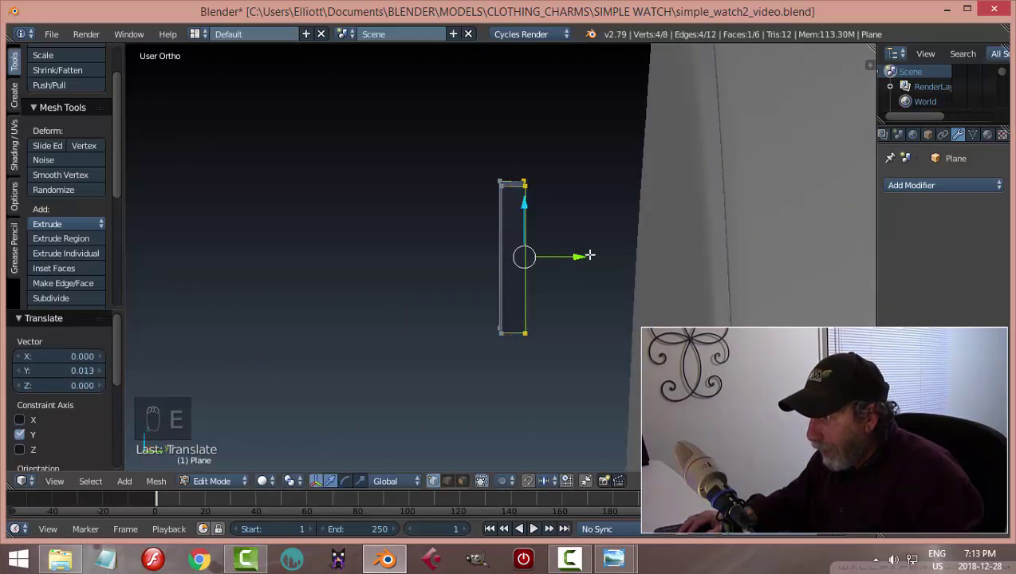
Select the whole block, recalculate its normals outward, and return to Object Mode
{"action": "key", "text": "a"}
{"action": "key", "text": "a"}
{"action": "key", "text": "a"}
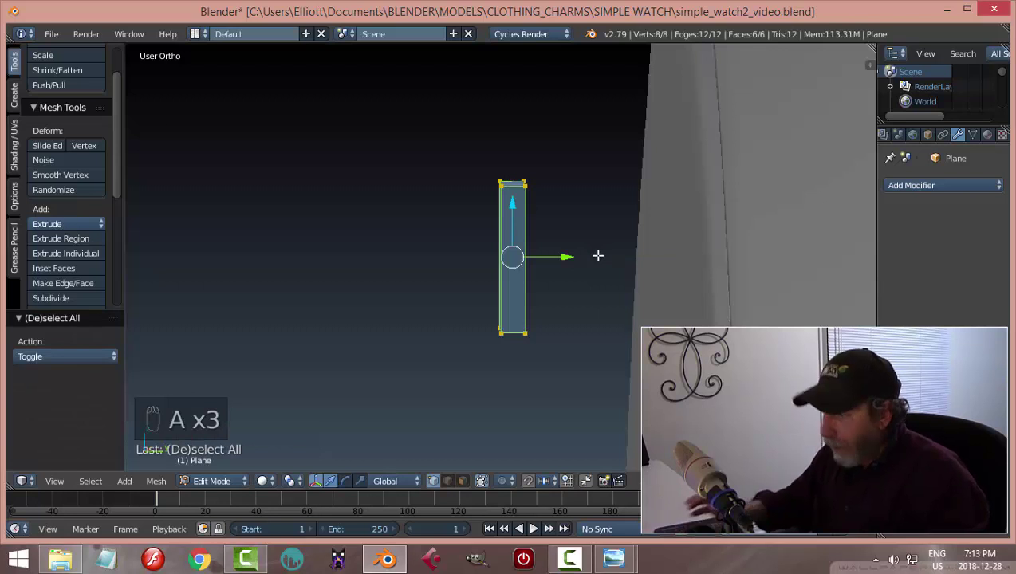
{"action": "key", "text": "ctrl+n"}
{"action": "key", "text": "a"}
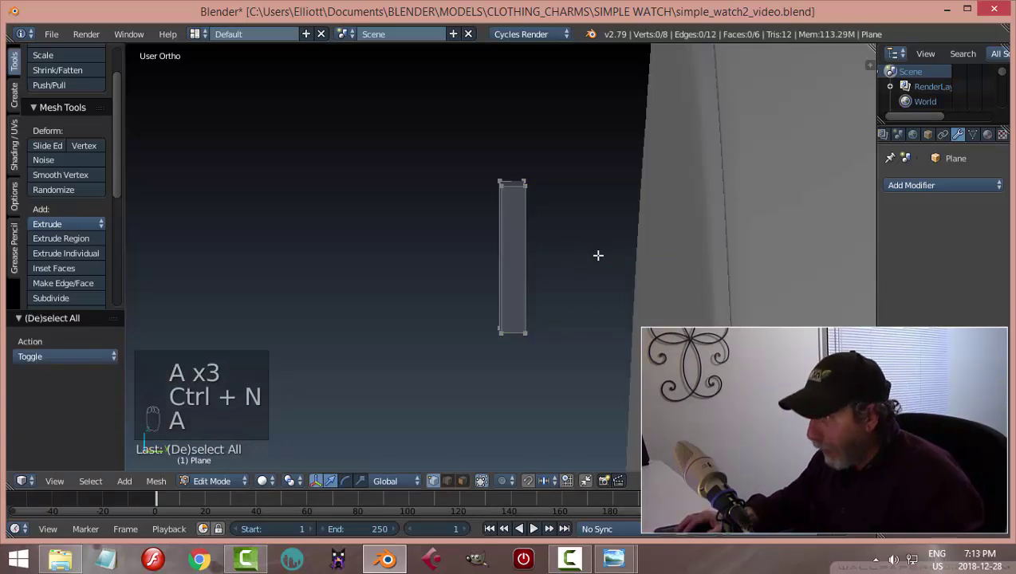
{"action": "key", "text": "Tab"}
Set the block's origin to its geometry and move it about 0.084 along Y toward the watch face
{"action": "middle_click_drag", "start_coordinate": [577, 264], "coordinate": [599, 284]}
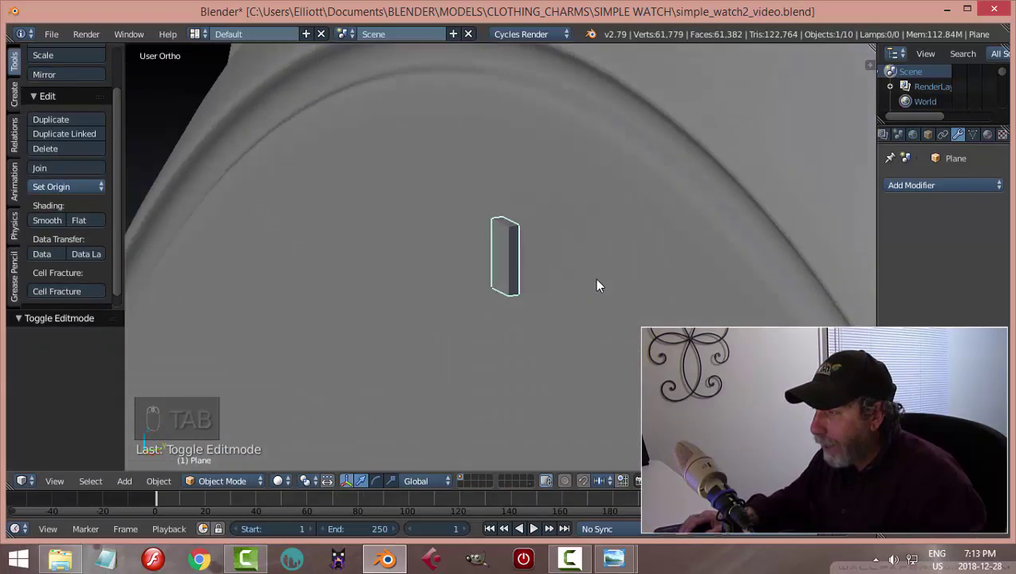
{"action": "middle_click_drag", "start_coordinate": [522, 256], "coordinate": [510, 361]}
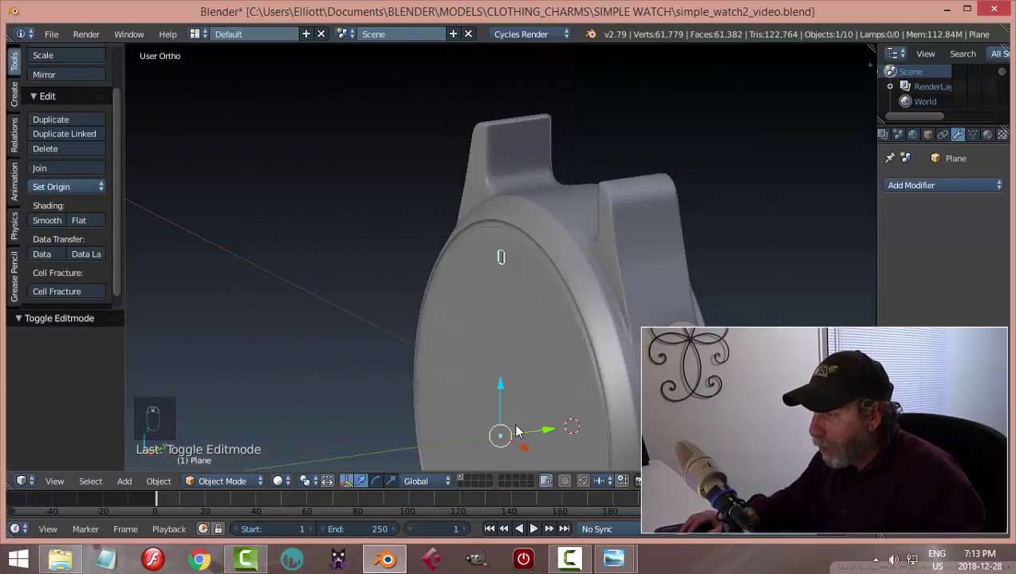
{"action": "left_click", "coordinate": [68, 183]}
{"action": "left_click", "coordinate": [86, 220]}
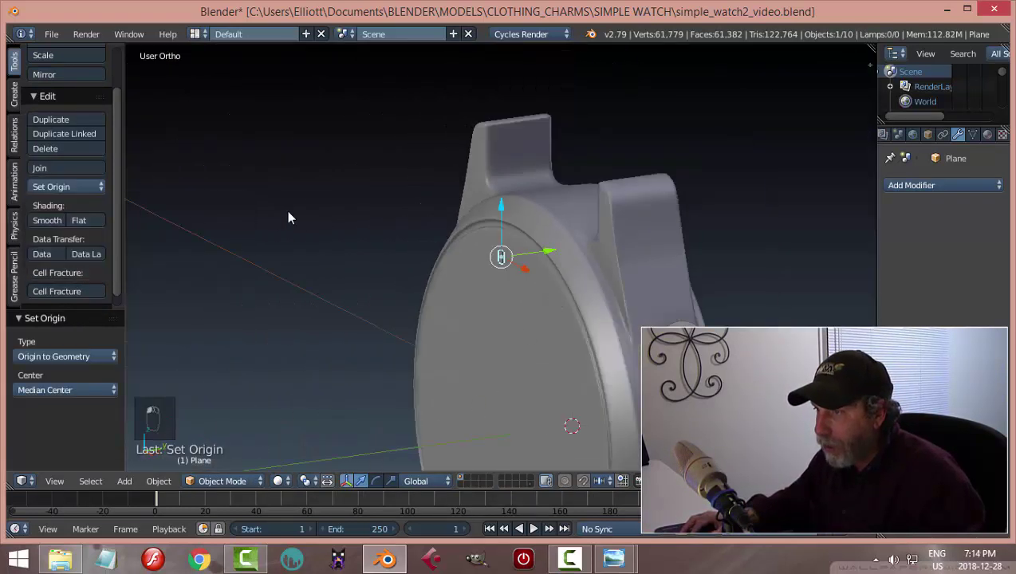
{"action": "scroll", "coordinate": [508, 248], "scroll_direction": "up", "scroll_amount": 3}
{"action": "scroll", "coordinate": [507, 247], "scroll_direction": "up", "scroll_amount": 2}
{"action": "left_click_drag", "start_coordinate": [550, 251], "coordinate": [600, 248]}
{"action": "scroll", "coordinate": [600, 248], "scroll_direction": "down", "scroll_amount": 2}
{"action": "middle_click_drag", "start_coordinate": [544, 264], "coordinate": [653, 250]}
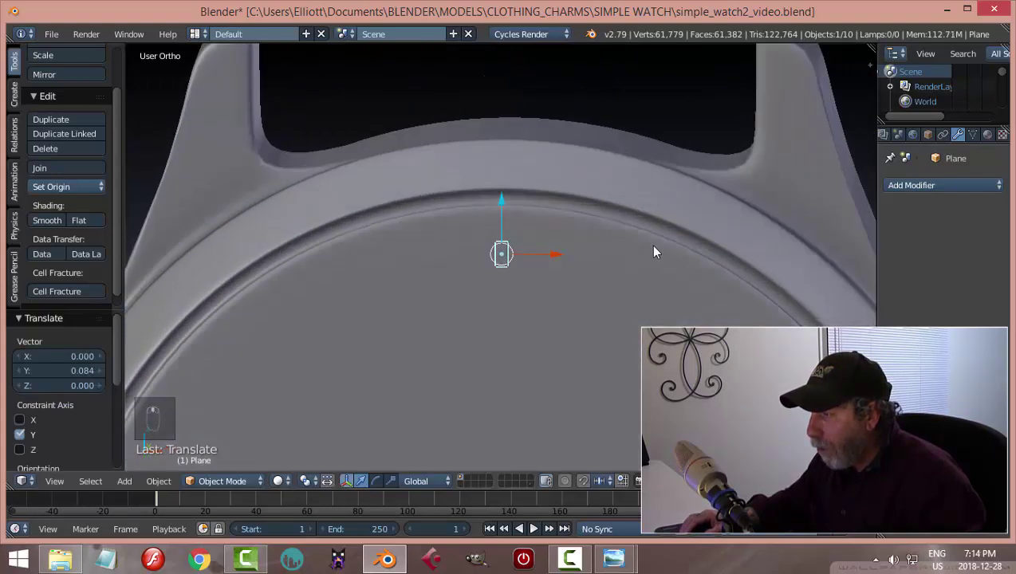
{"action": "scroll", "coordinate": [579, 246], "scroll_direction": "down", "scroll_amount": 2}
{"action": "scroll", "coordinate": [574, 244], "scroll_direction": "up", "scroll_amount": 7}
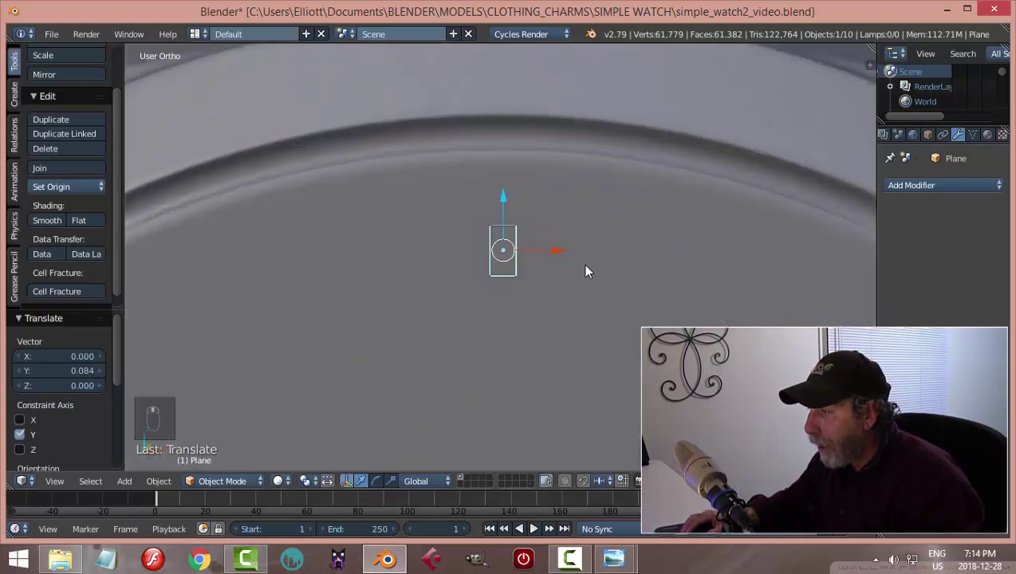
{"action": "middle_click_drag", "start_coordinate": [598, 227], "coordinate": [513, 311]}
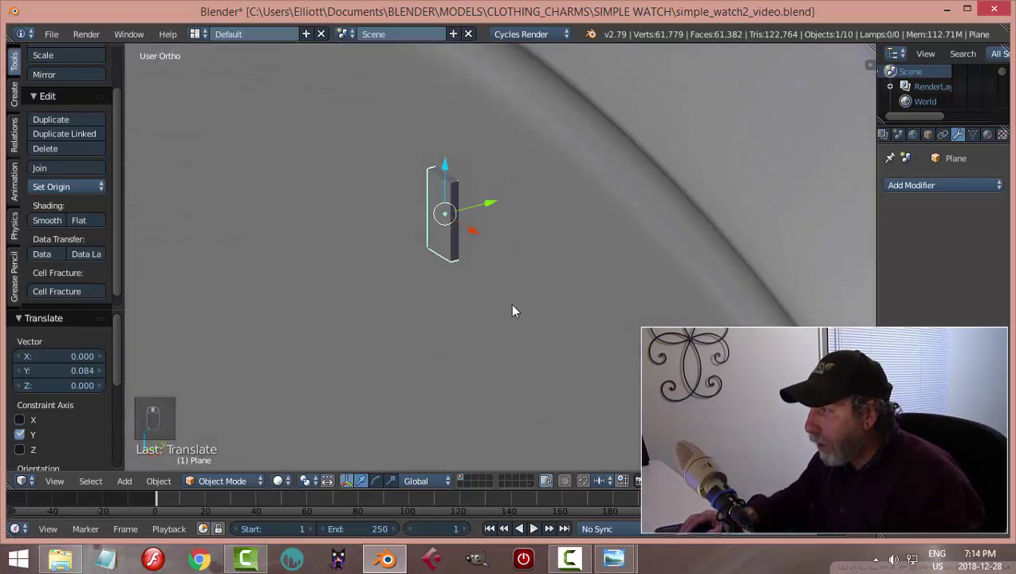
Add a Bevel modifier to the block with width 0.0010 and 2 segments, and shade it smooth
{"action": "left_click", "coordinate": [893, 189]}
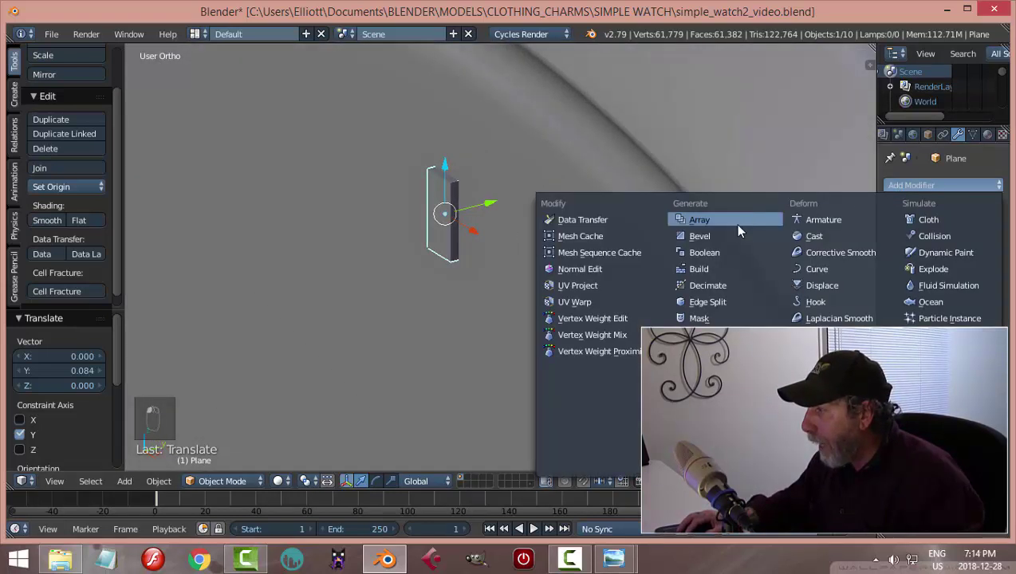
{"action": "left_click", "coordinate": [700, 236]}
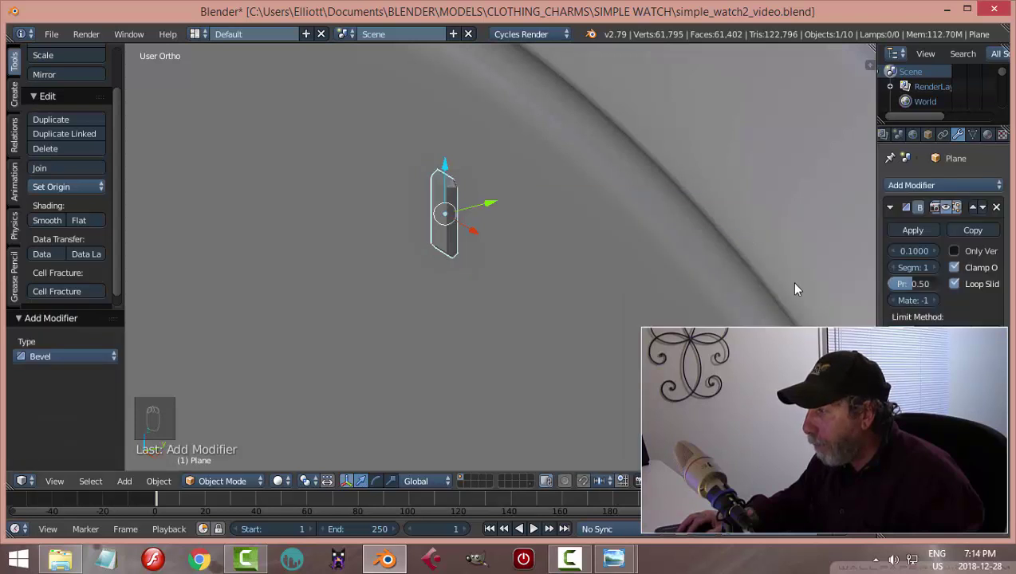
{"action": "left_click", "coordinate": [935, 268]}
{"action": "left_click_drag", "start_coordinate": [927, 252], "coordinate": [916, 252]}
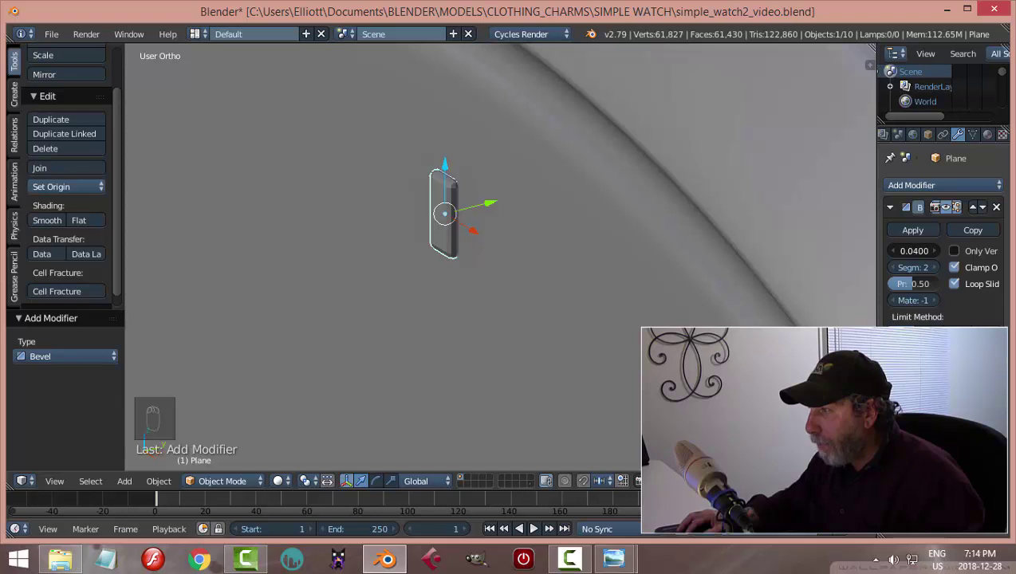
{"action": "left_click_drag", "start_coordinate": [913, 252], "coordinate": [792, 257]}
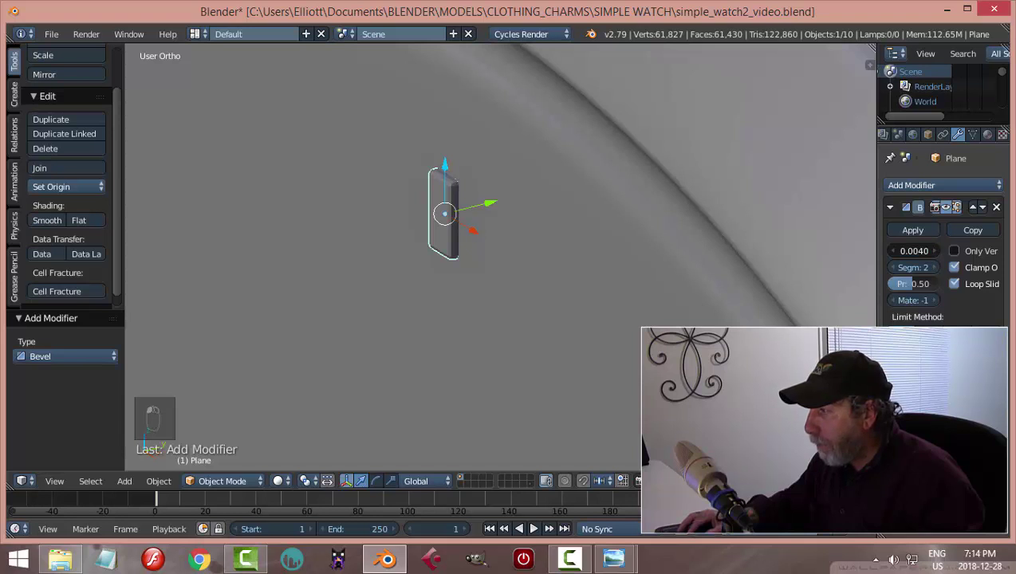
{"action": "left_click_drag", "start_coordinate": [914, 252], "coordinate": [892, 252]}
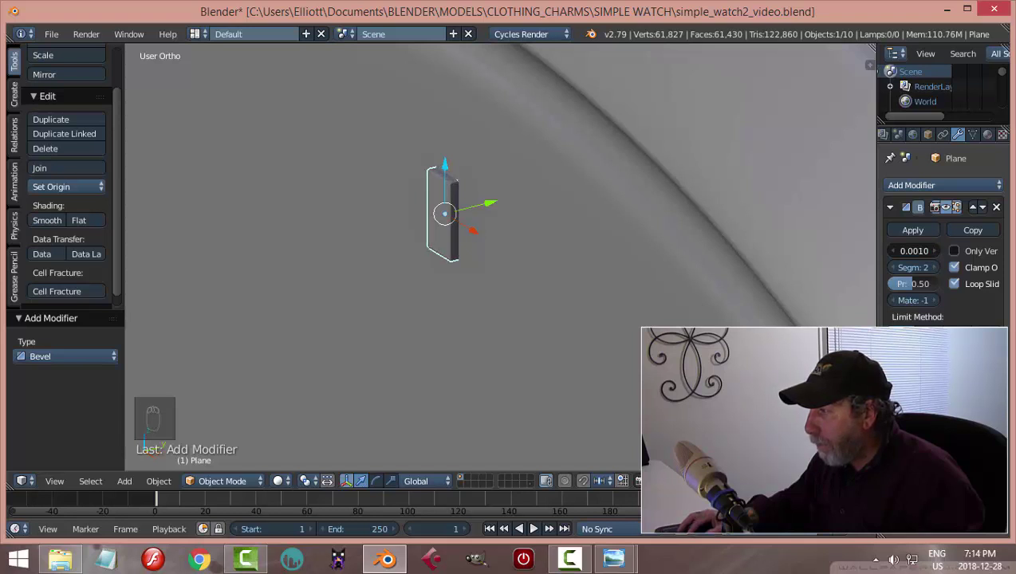
{"action": "left_click", "coordinate": [47, 220]}
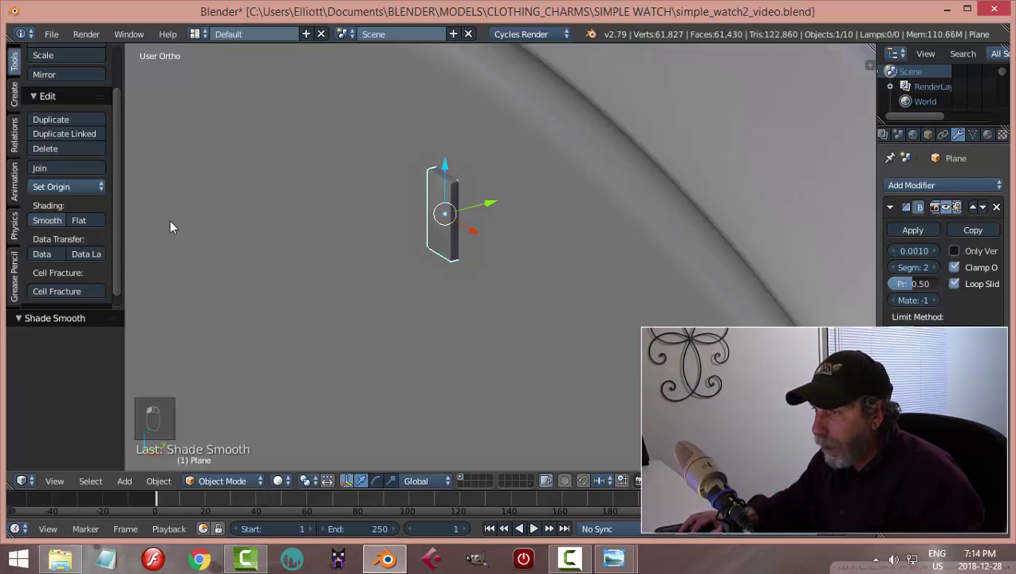
In front view with wireframe shading, move the block about 0.027 along Z over the 12 o'clock minute mark
{"action": "key", "text": "a"}
{"action": "middle_click_drag", "start_coordinate": [470, 241], "coordinate": [530, 256]}
{"action": "right_click", "coordinate": [485, 251]}
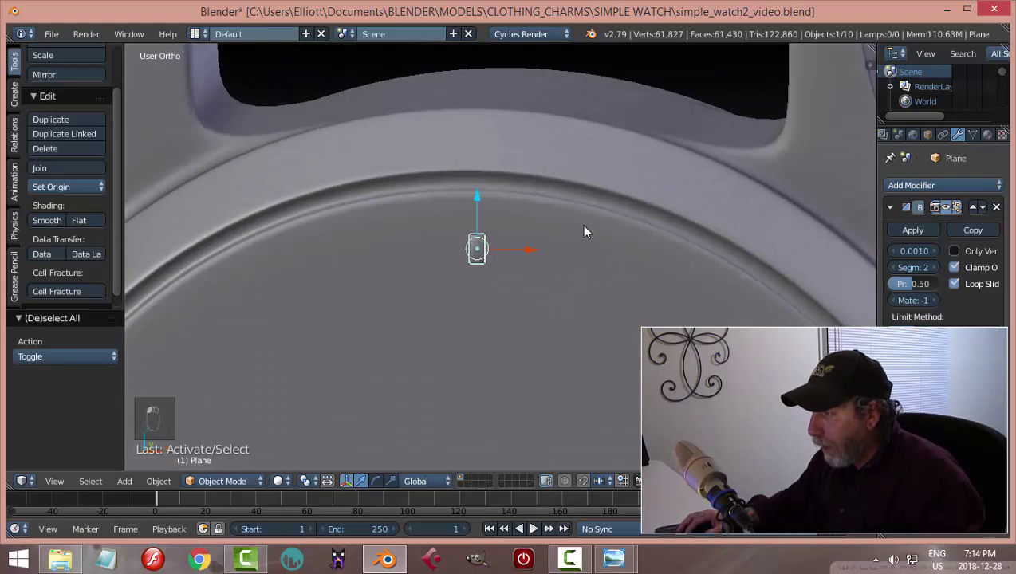
{"action": "key", "text": "KP_1"}
{"action": "key", "text": "z"}
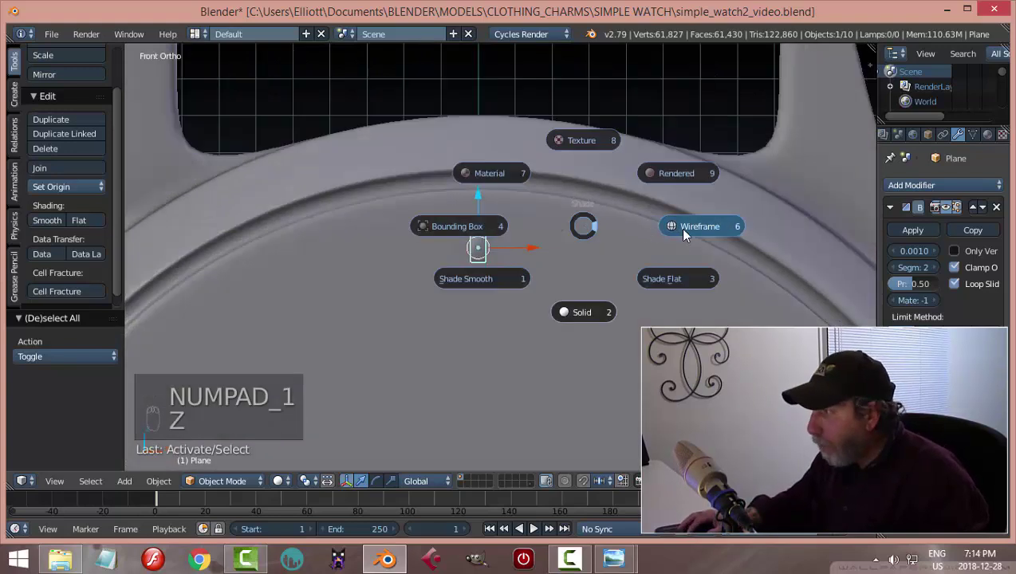
{"action": "left_click", "coordinate": [683, 230]}
{"action": "scroll", "coordinate": [602, 290], "scroll_direction": "up", "scroll_amount": 3}
{"action": "scroll", "coordinate": [602, 290], "scroll_direction": "down", "scroll_amount": 6}
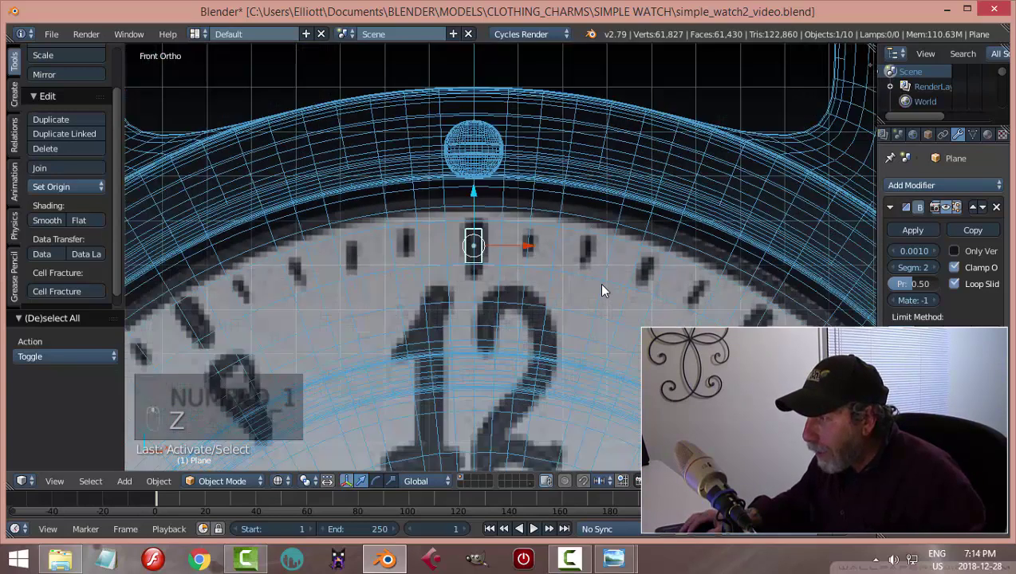
{"action": "scroll", "coordinate": [602, 291], "scroll_direction": "down", "scroll_amount": 4}
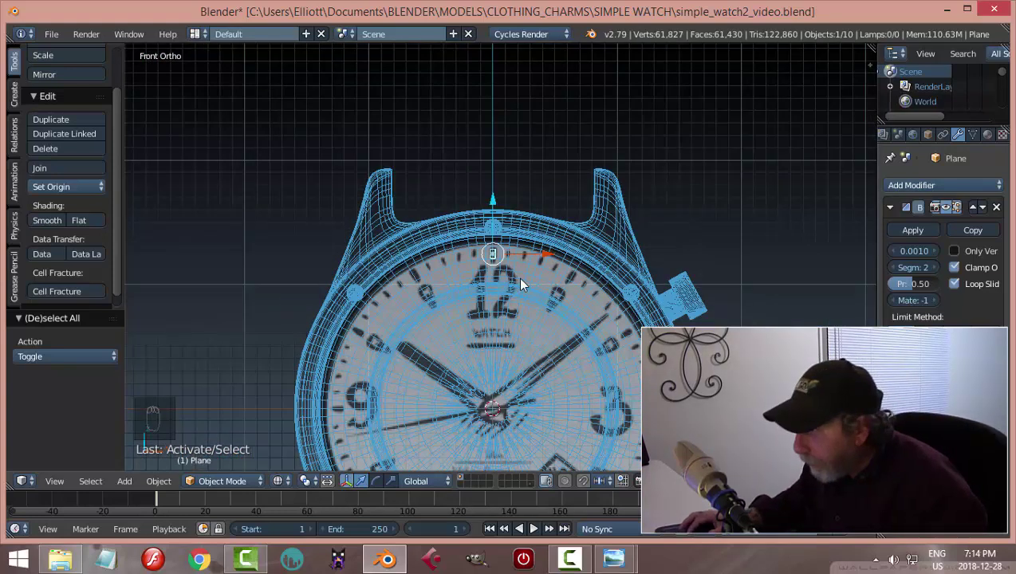
{"action": "scroll", "coordinate": [484, 251], "scroll_direction": "up", "scroll_amount": 4}
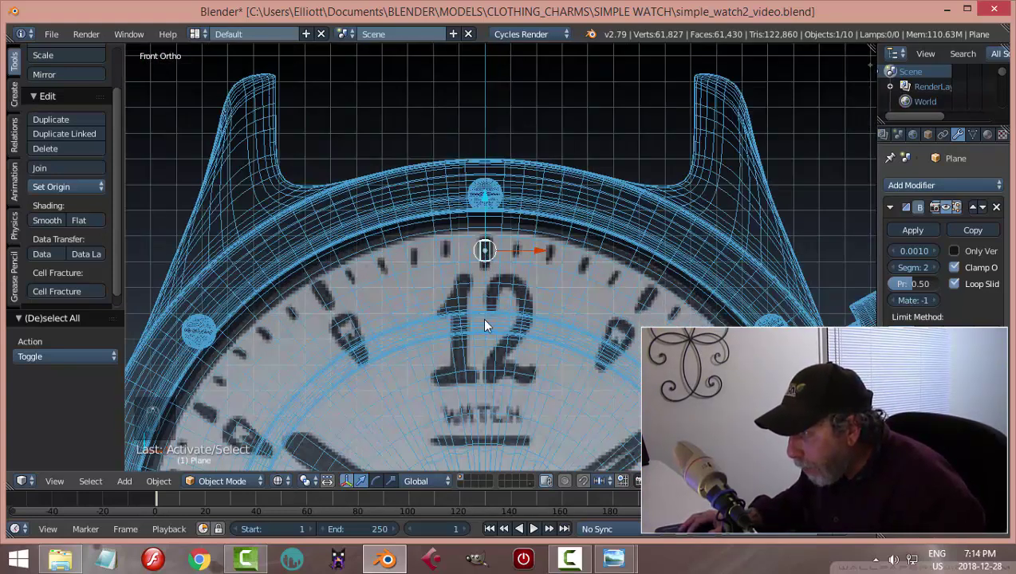
{"action": "scroll", "coordinate": [485, 392], "scroll_direction": "down", "scroll_amount": 4}
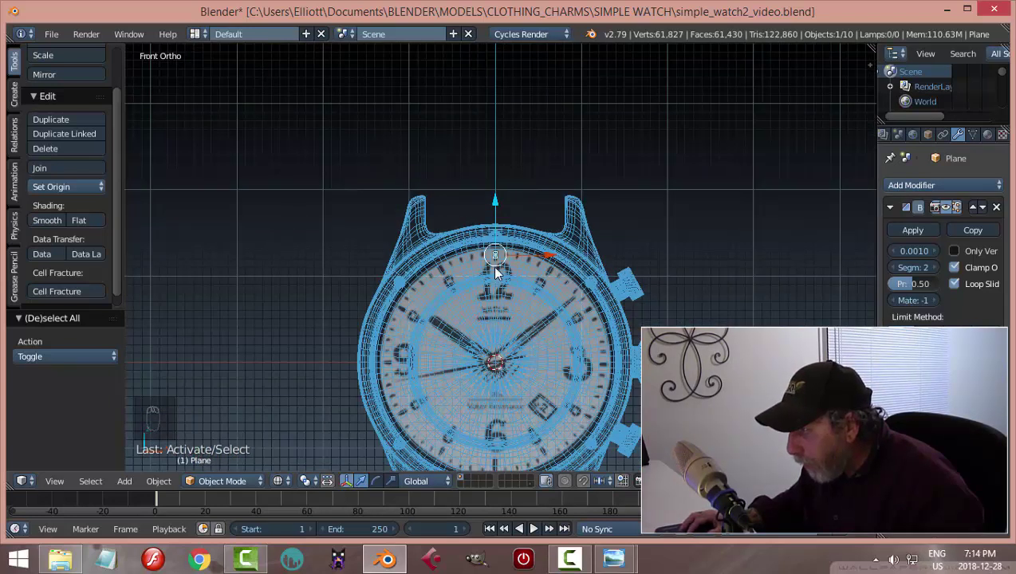
{"action": "mouse_move", "coordinate": [495, 204]}
{"action": "left_mouse_down"}
{"action": "mouse_move", "coordinate": [494, 257]}
{"action": "mouse_move", "coordinate": [501, 199]}
{"action": "mouse_move", "coordinate": [481, 201]}
{"action": "left_mouse_up"}
{"action": "scroll", "coordinate": [554, 292], "scroll_direction": "up", "scroll_amount": 4}
{"action": "scroll", "coordinate": [554, 293], "scroll_direction": "up", "scroll_amount": 2}
{"action": "scroll", "coordinate": [607, 345], "scroll_direction": "down", "scroll_amount": 5}
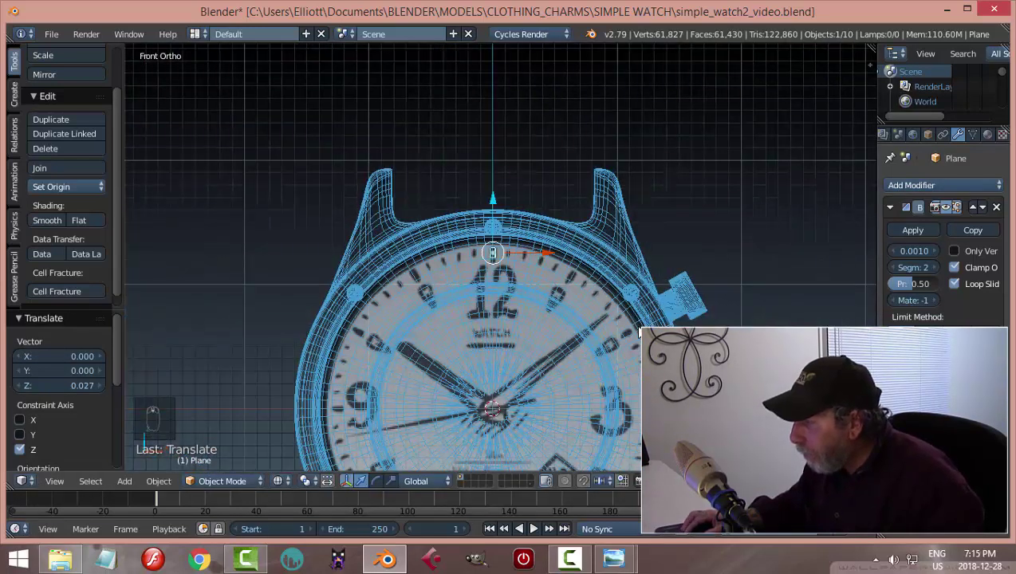
Switch to solid shading and set the minute mark's origin to the 3D cursor at the watch's centre
{"action": "mouse_move", "coordinate": [630, 331]}
{"action": "middle_mouse_down"}
{"action": "mouse_move", "coordinate": [571, 332]}
{"action": "mouse_move", "coordinate": [626, 331]}
{"action": "mouse_move", "coordinate": [544, 388]}
{"action": "middle_mouse_up"}
{"action": "key", "text": "z"}
{"action": "left_click", "coordinate": [582, 422]}
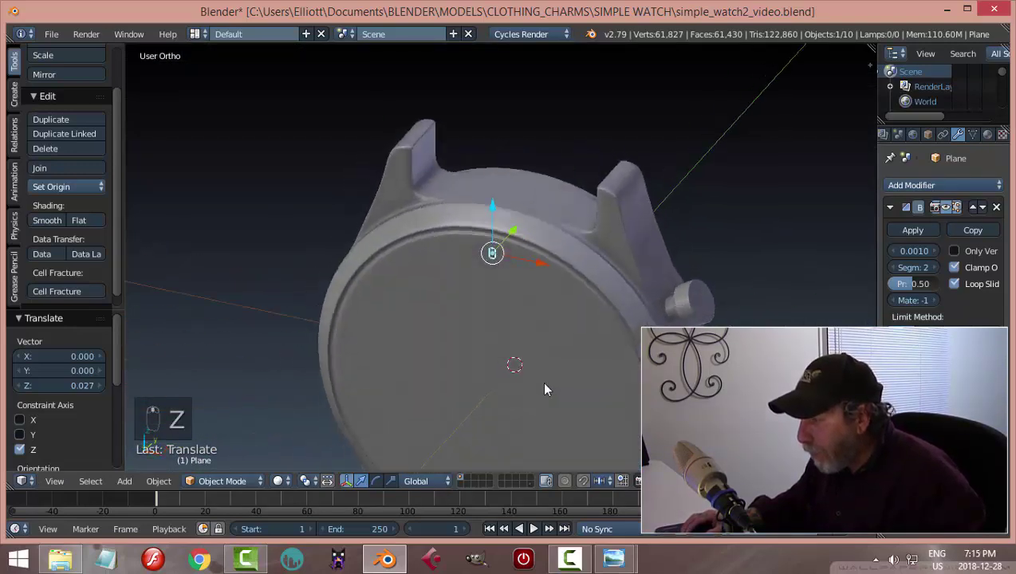
{"action": "scroll", "coordinate": [510, 331], "scroll_direction": "up", "scroll_amount": 8}
{"action": "scroll", "coordinate": [517, 323], "scroll_direction": "down", "scroll_amount": 8}
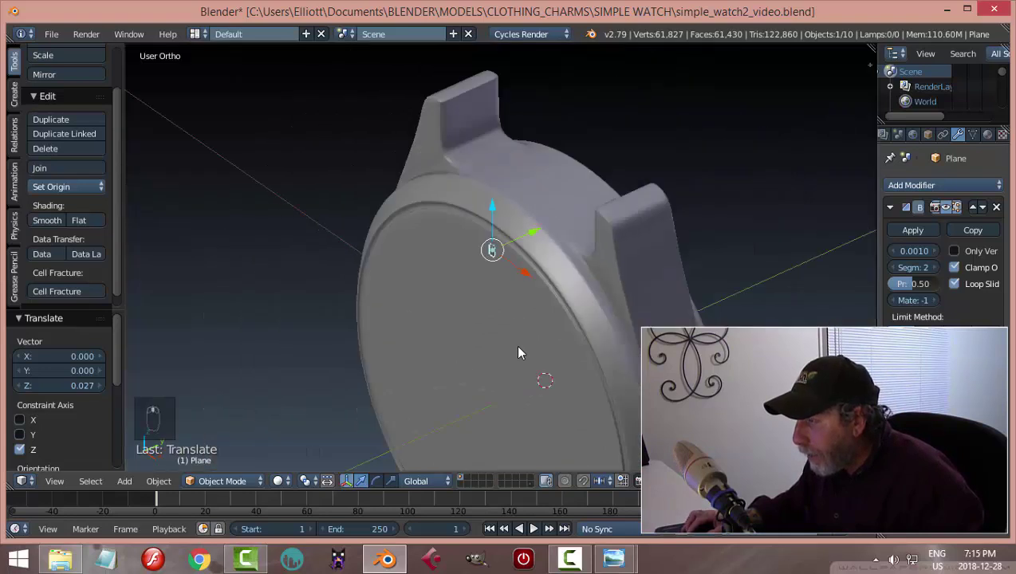
{"action": "middle_click_drag", "start_coordinate": [519, 352], "coordinate": [590, 346]}
{"action": "scroll", "coordinate": [513, 375], "scroll_direction": "down", "scroll_amount": 4}
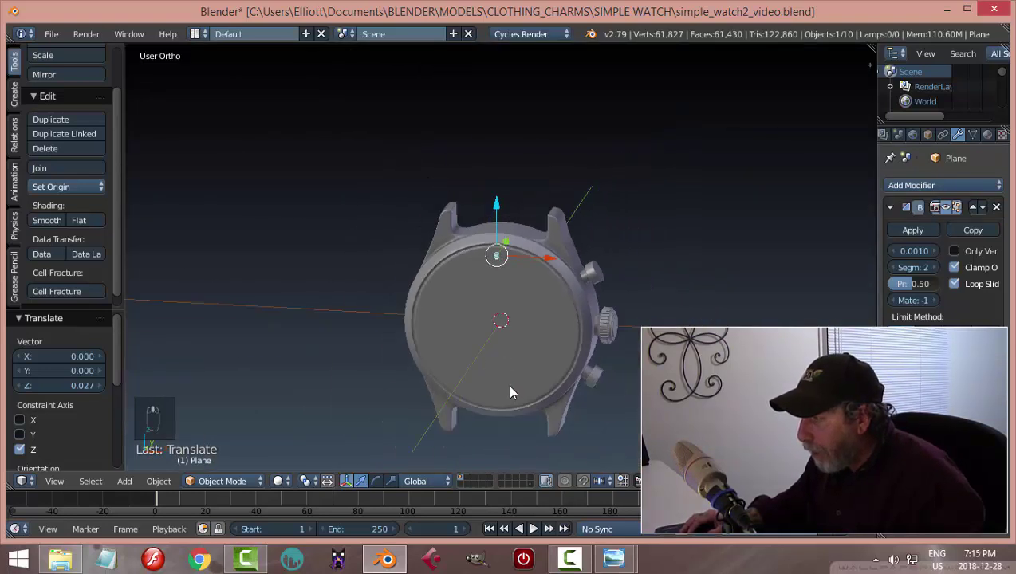
{"action": "middle_click_drag", "start_coordinate": [521, 348], "coordinate": [546, 283]}
{"action": "key", "text": "KP_1"}
{"action": "scroll", "coordinate": [531, 330], "scroll_direction": "up", "scroll_amount": 3}
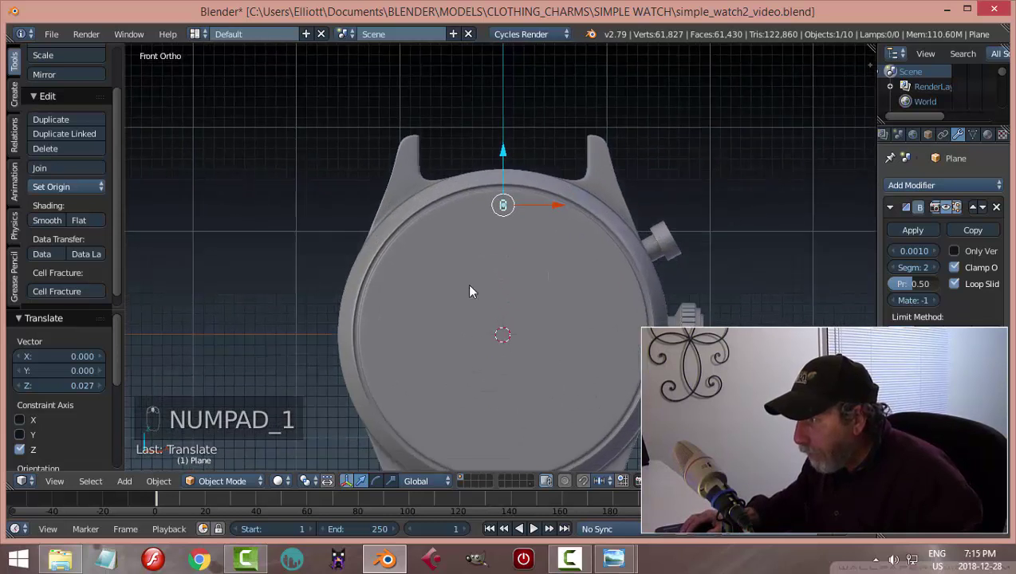
{"action": "left_click", "coordinate": [54, 186]}
{"action": "left_click", "coordinate": [77, 238]}
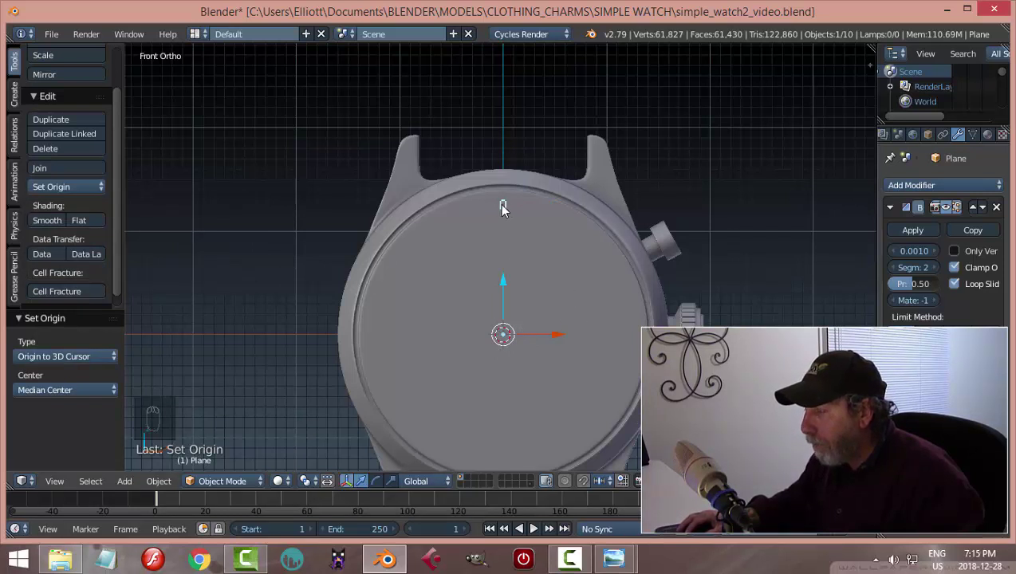
In Edit Mode, select the whole minute mark and Spin it around the watch's centre with 9 steps over 90°
{"action": "key", "text": "Tab"}
{"action": "left_click", "coordinate": [640, 227]}
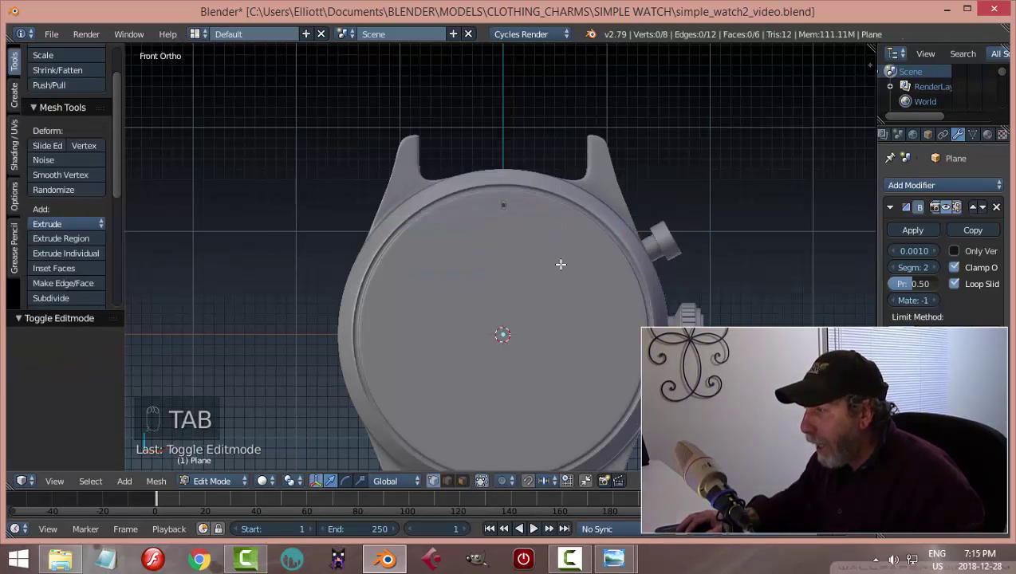
{"action": "key", "text": "a"}
{"action": "key", "text": "a"}
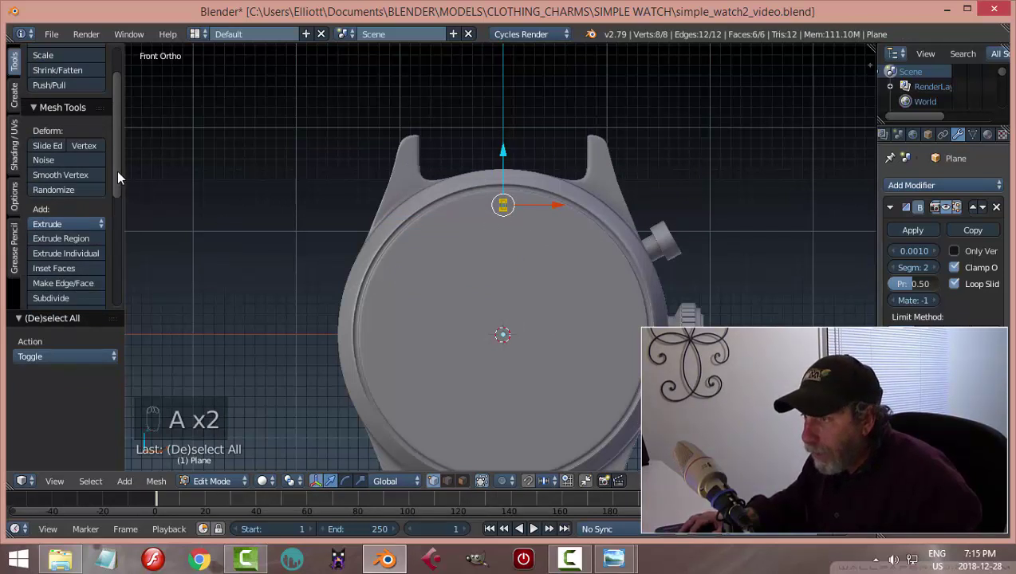
{"action": "left_click_drag", "start_coordinate": [116, 171], "coordinate": [116, 255]}
{"action": "left_click", "coordinate": [44, 204]}
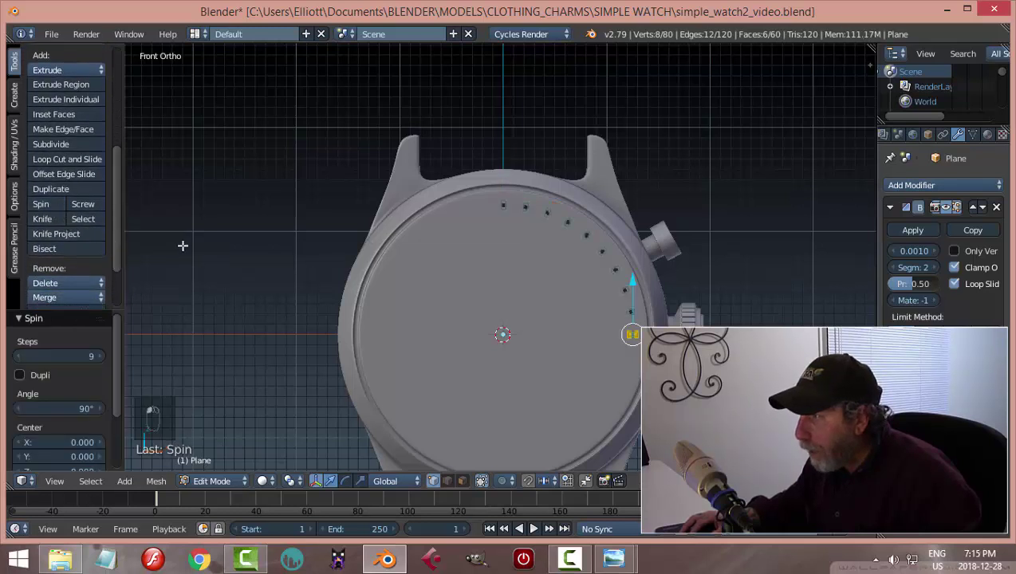
Set the minute mark's Spin to 60 steps over a 360° angle around the whole dial
{"action": "left_click", "coordinate": [50, 408]}
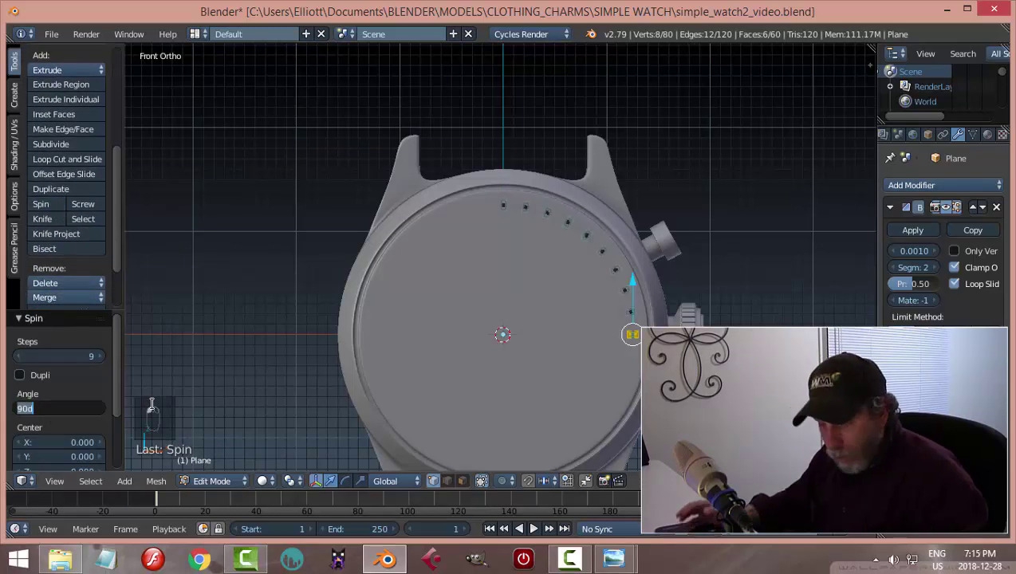
{"action": "type", "text": "360"}
{"action": "key", "text": "Return"}
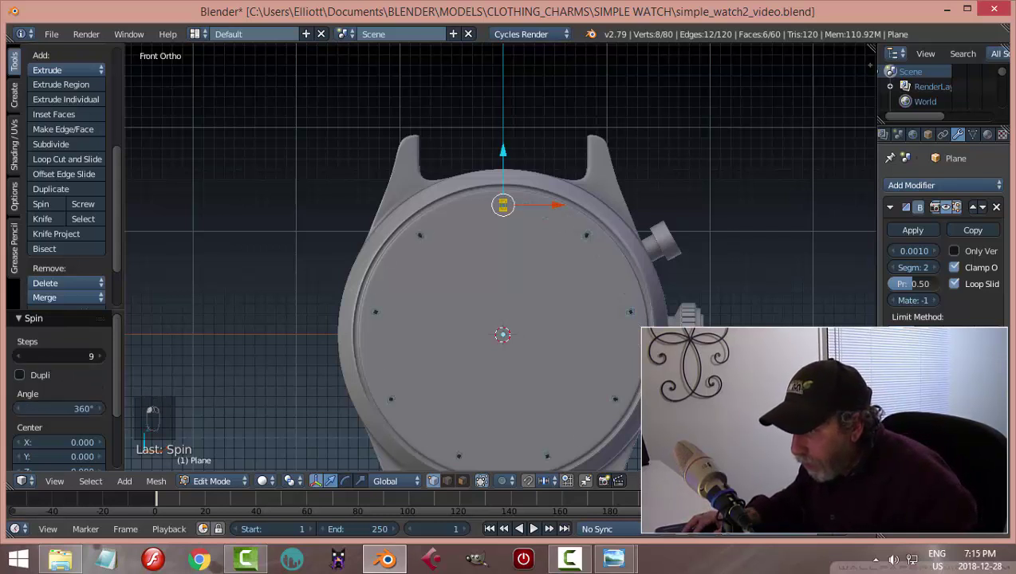
{"action": "left_click_drag", "start_coordinate": [55, 356], "coordinate": [80, 356]}
{"action": "left_click", "coordinate": [64, 358]}
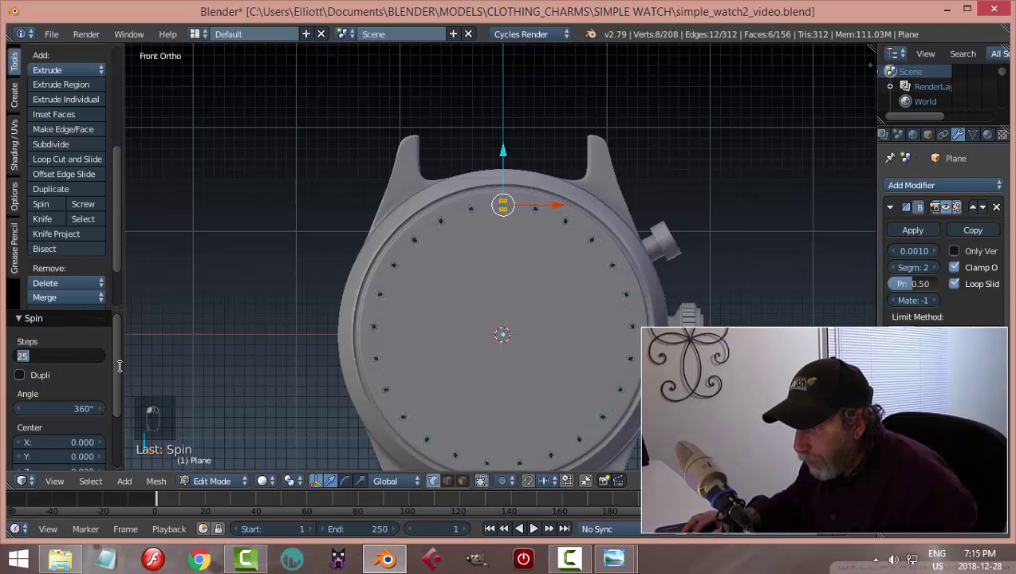
{"action": "type", "text": "60"}
{"action": "key", "text": "Return"}
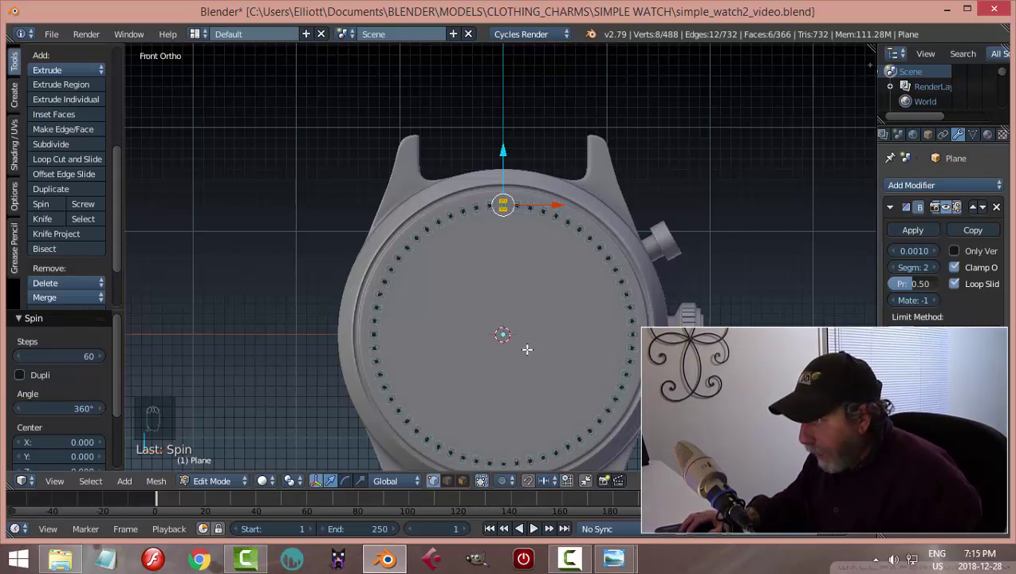
Select all the spun minute marks and remove their doubled vertices
{"action": "scroll", "coordinate": [527, 349], "scroll_direction": "up", "scroll_amount": 3}
{"action": "scroll", "coordinate": [521, 348], "scroll_direction": "up", "scroll_amount": 2}
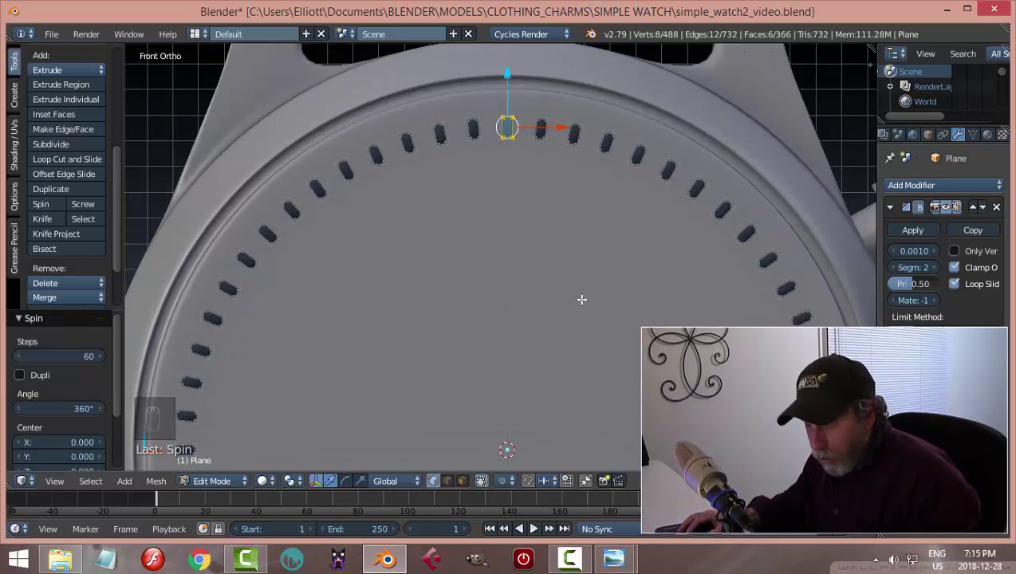
{"action": "key", "text": "a"}
{"action": "key", "text": "a"}
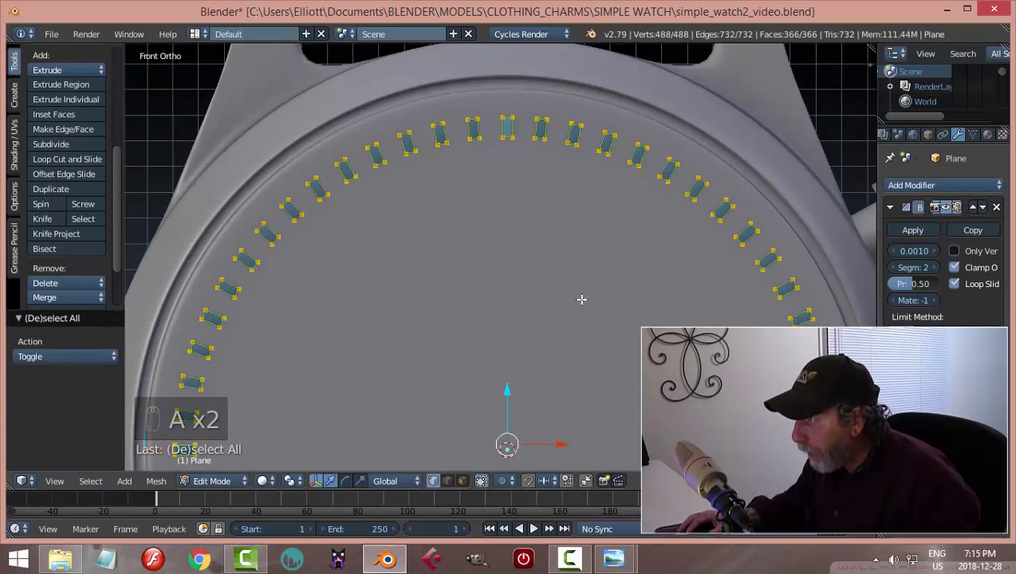
{"action": "key", "text": "w"}
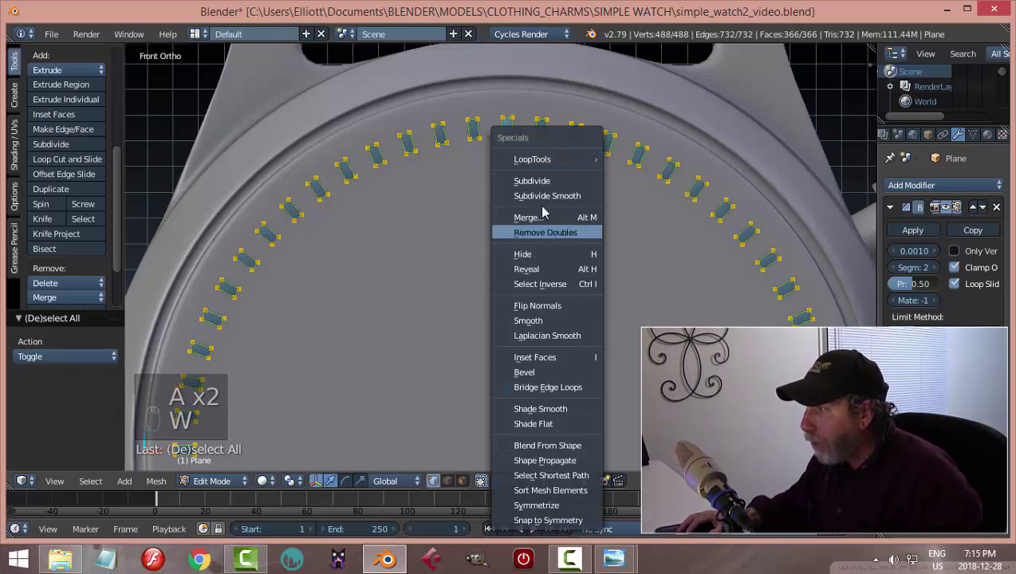
{"action": "left_click", "coordinate": [549, 233]}
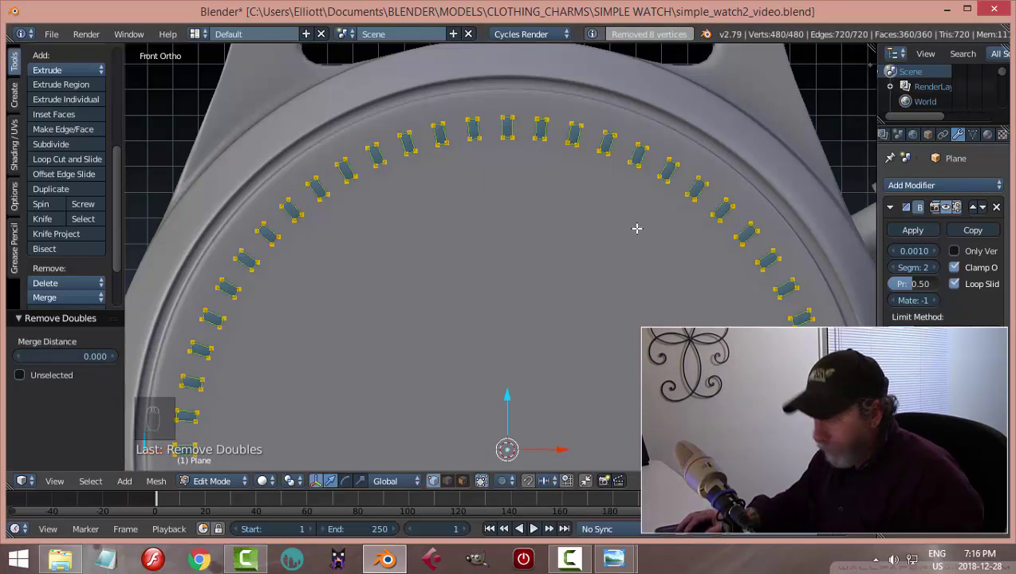
Make the normals of all minute marks consistent, return to Object Mode and deselect everything
{"action": "scroll", "coordinate": [626, 226], "scroll_direction": "down", "scroll_amount": 1}
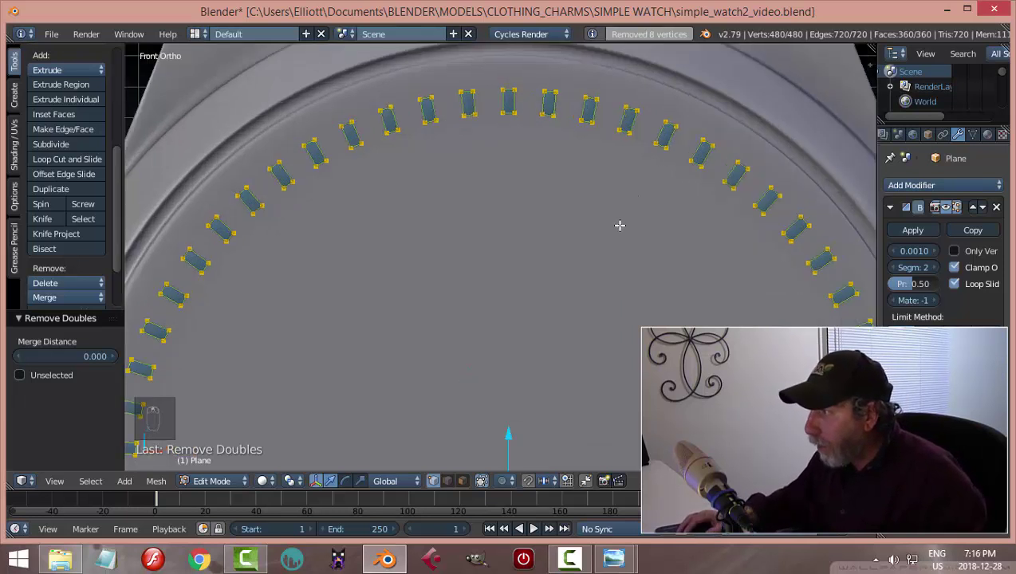
{"action": "key", "text": "ctrl+n"}
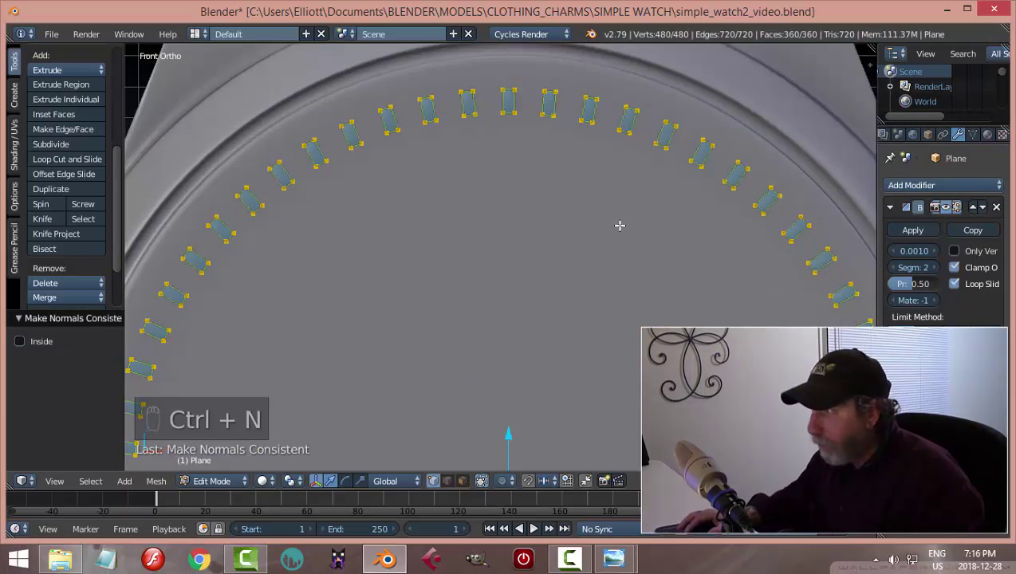
{"action": "key", "text": "a"}
{"action": "key", "text": "Tab"}
{"action": "left_click", "coordinate": [536, 226]}
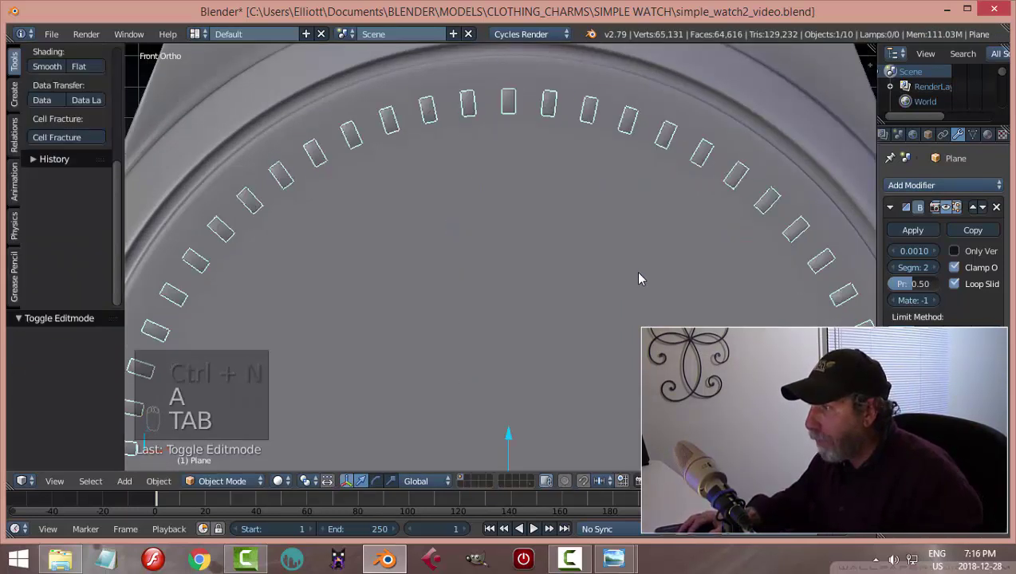
{"action": "key", "text": "a"}
Check the minute marks on the dial from an angle, save the file and return to front view
{"action": "scroll", "coordinate": [636, 277], "scroll_direction": "down", "scroll_amount": 6}
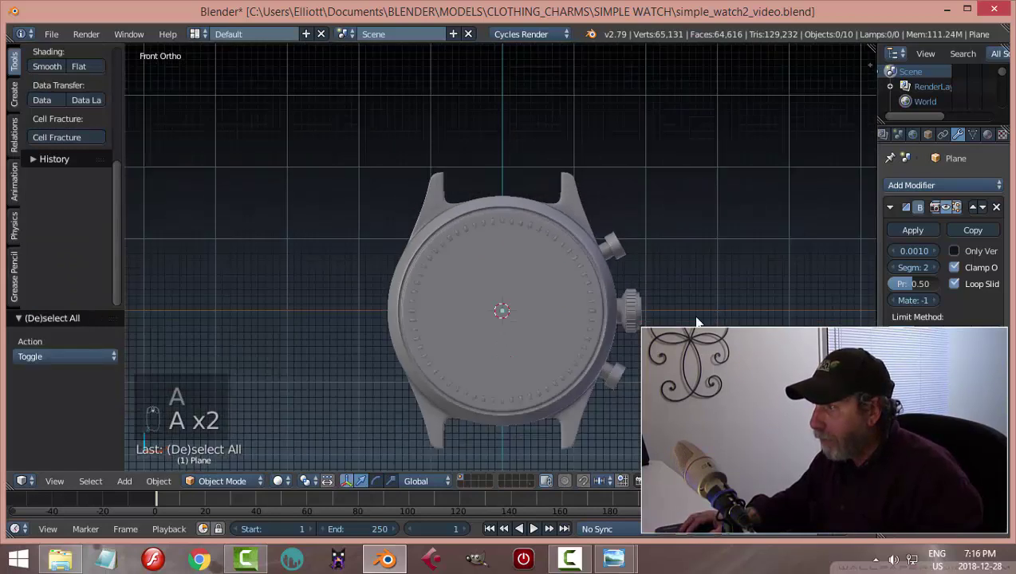
{"action": "middle_click_drag", "start_coordinate": [637, 277], "coordinate": [678, 311]}
{"action": "scroll", "coordinate": [624, 311], "scroll_direction": "up", "scroll_amount": 8}
{"action": "scroll", "coordinate": [678, 311], "scroll_direction": "down", "scroll_amount": 6}
{"action": "middle_click_drag", "start_coordinate": [551, 331], "coordinate": [624, 303]}
{"action": "key", "text": "ctrl+s"}
{"action": "key", "text": "KP_1"}
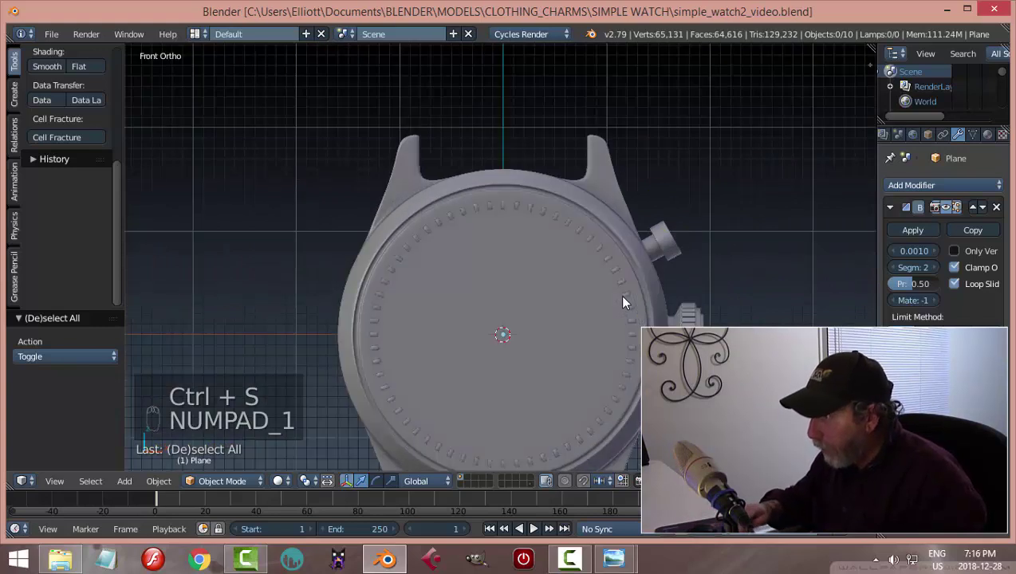
In wireframe shading, compare the ring of minute marks with the larger hour marks on the reference dial
{"action": "key", "text": "z"}
{"action": "left_click", "coordinate": [720, 296]}
{"action": "scroll", "coordinate": [434, 176], "scroll_direction": "up", "scroll_amount": 4}
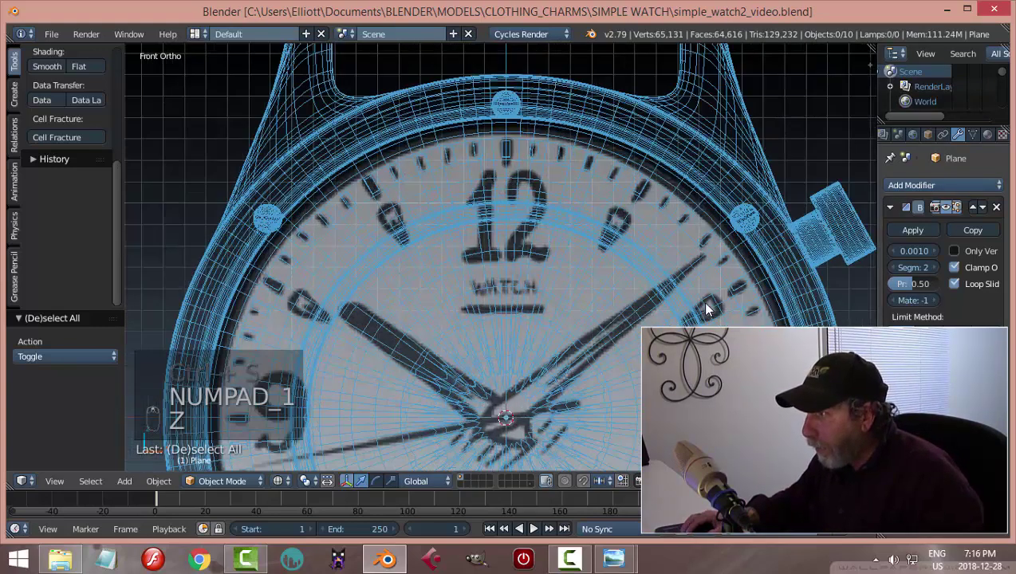
{"action": "scroll", "coordinate": [459, 173], "scroll_direction": "up", "scroll_amount": 3}
{"action": "scroll", "coordinate": [396, 70], "scroll_direction": "down", "scroll_amount": 1}
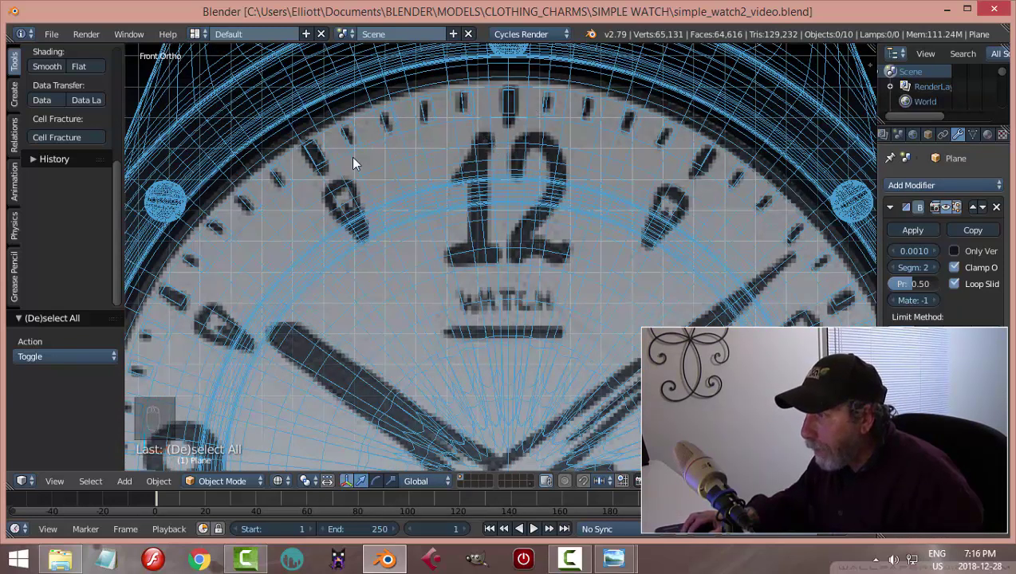
{"action": "scroll", "coordinate": [495, 198], "scroll_direction": "down", "scroll_amount": 3}
{"action": "scroll", "coordinate": [492, 193], "scroll_direction": "down", "scroll_amount": 1}
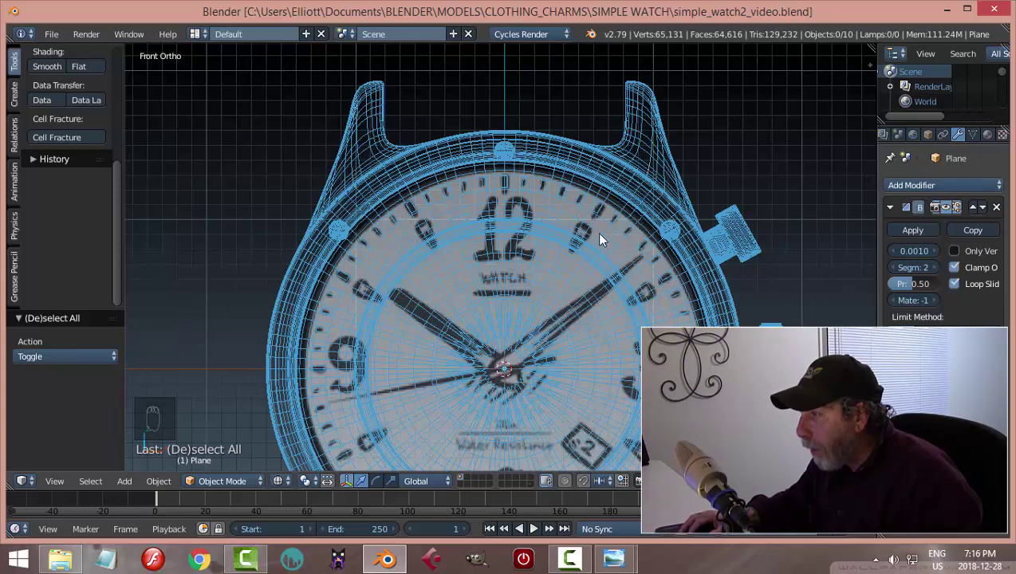
{"action": "scroll", "coordinate": [616, 323], "scroll_direction": "down", "scroll_amount": 2}
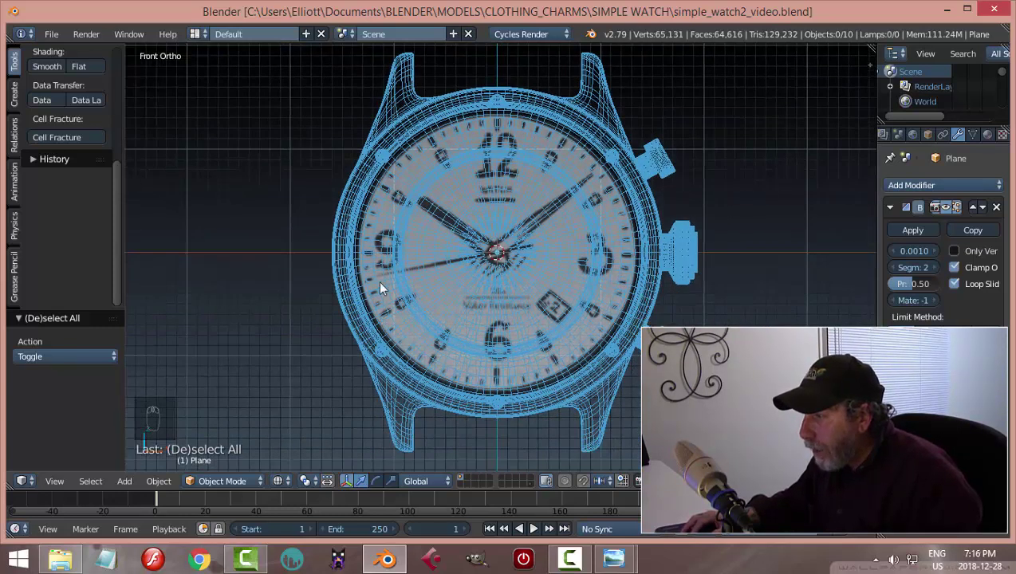
{"action": "scroll", "coordinate": [443, 157], "scroll_direction": "up", "scroll_amount": 3}
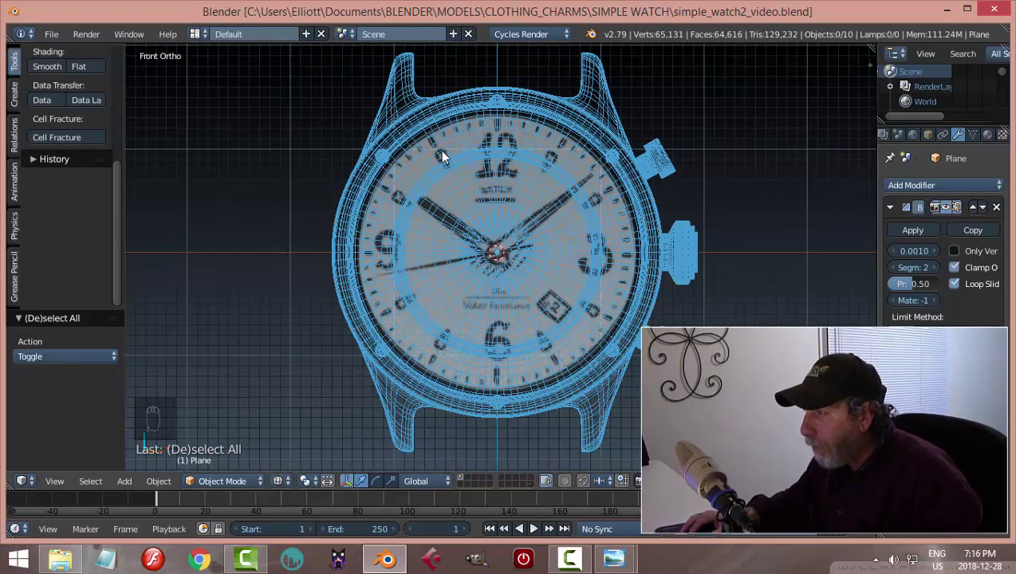
{"action": "middle_click_drag", "start_coordinate": [413, 151], "coordinate": [427, 222], "text": "shift"}
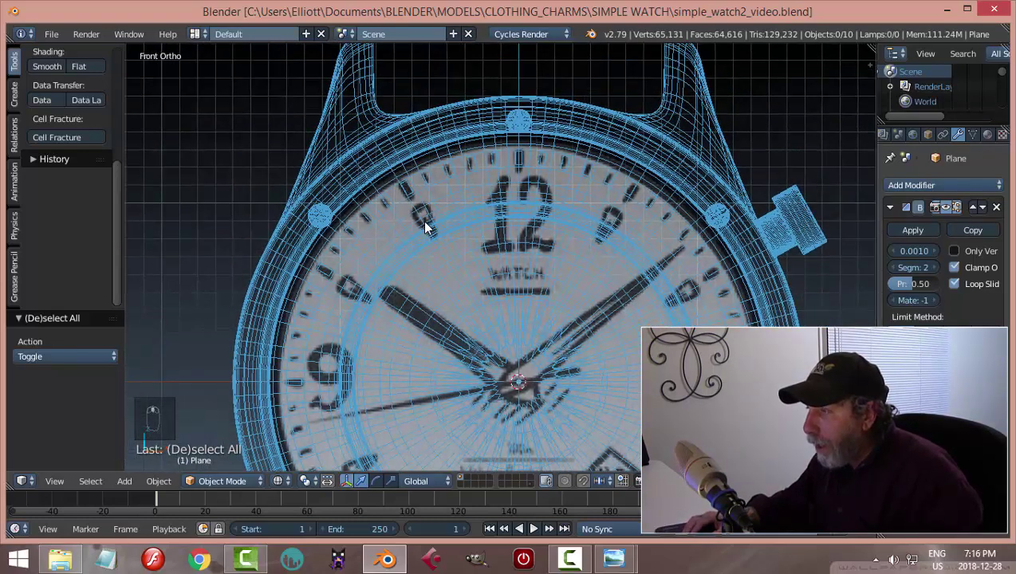
{"action": "scroll", "coordinate": [362, 151], "scroll_direction": "up", "scroll_amount": 3}
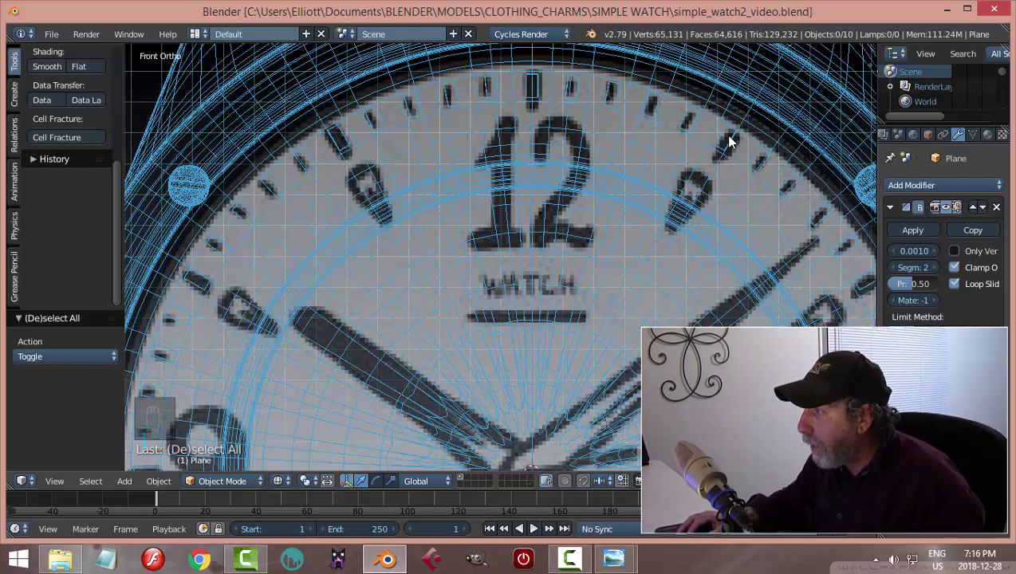
Select the ring of minute marks and enter Edit Mode
{"action": "right_click", "coordinate": [531, 88]}
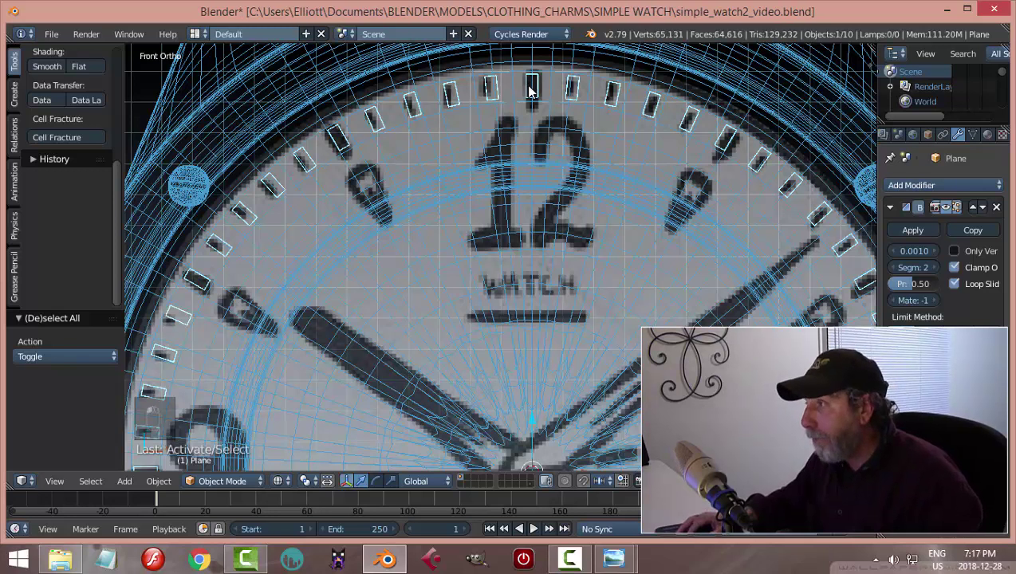
{"action": "key", "text": "Tab"}
{"action": "left_click", "coordinate": [640, 132]}
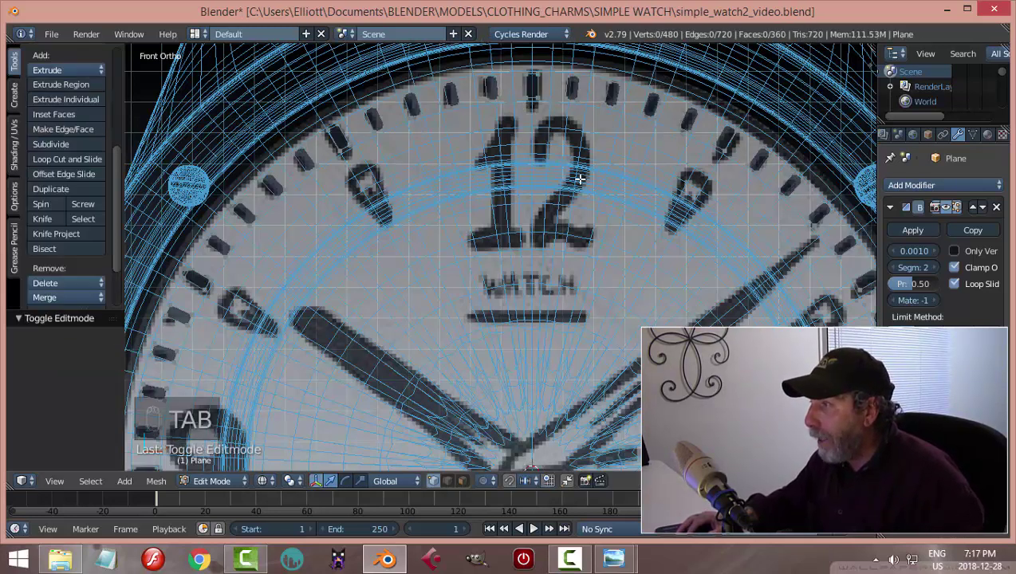
{"action": "key", "text": "z"}
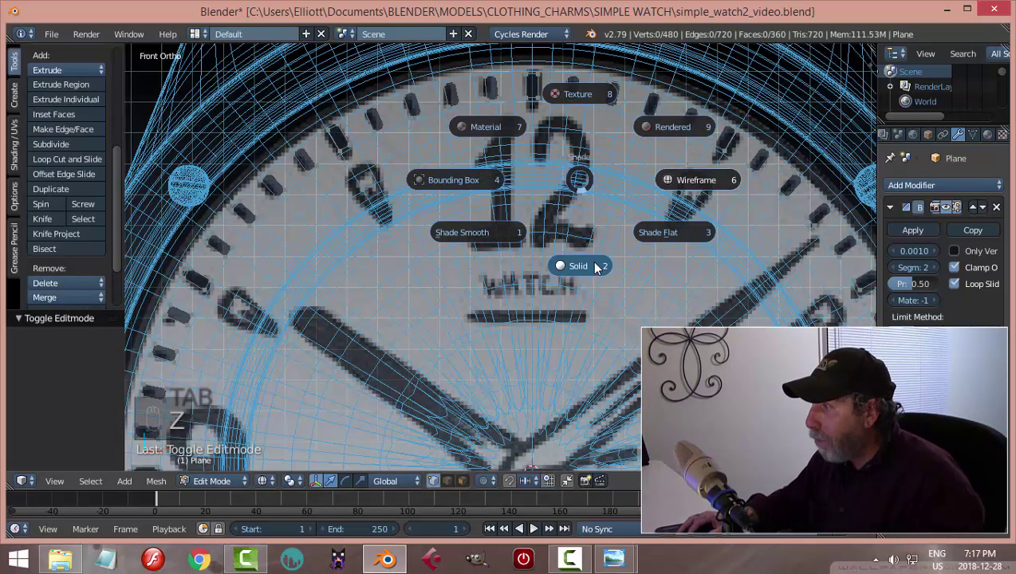
{"action": "left_click", "coordinate": [590, 263]}
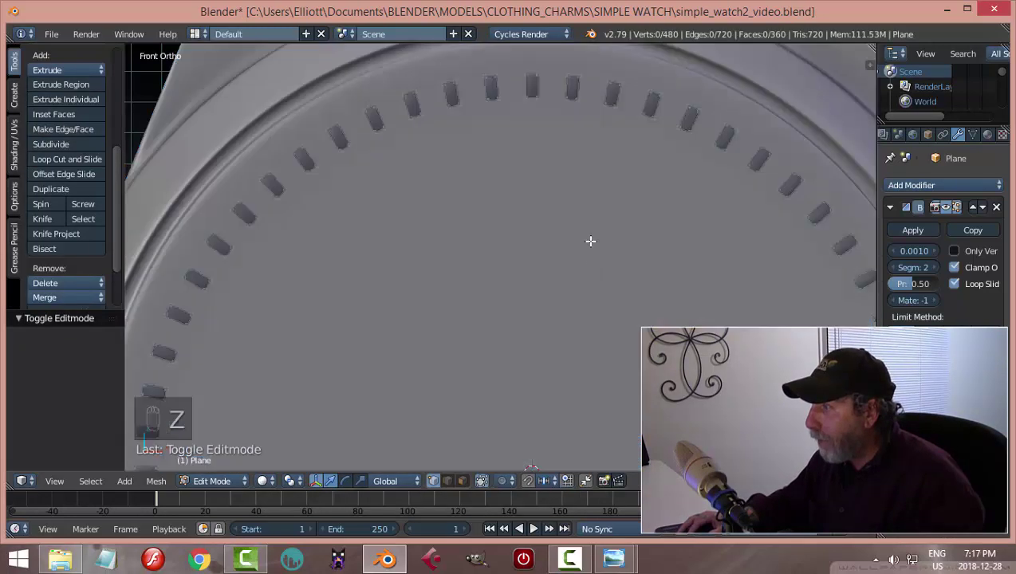
{"action": "right_click", "coordinate": [533, 82]}
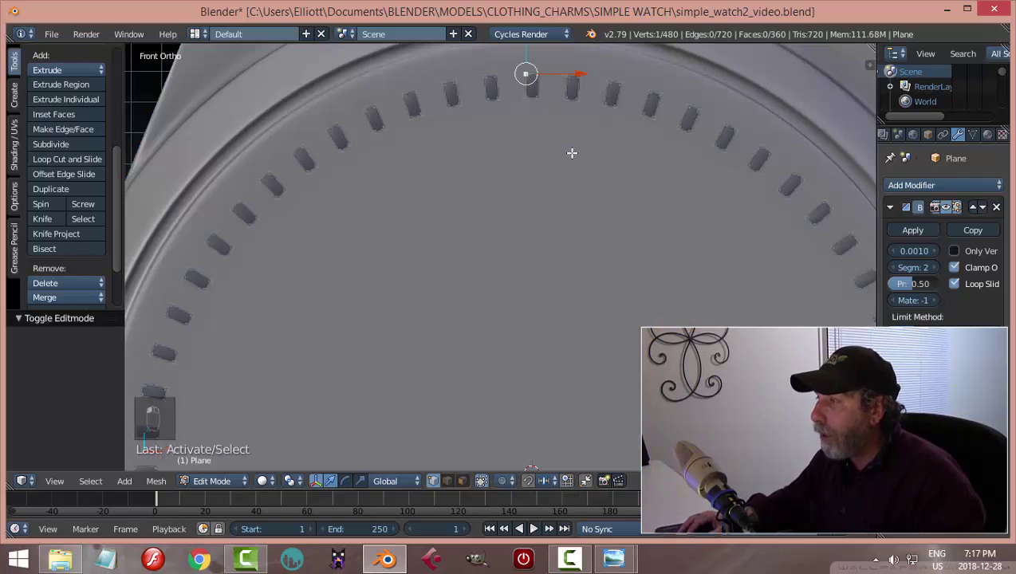
{"action": "key", "text": "z"}
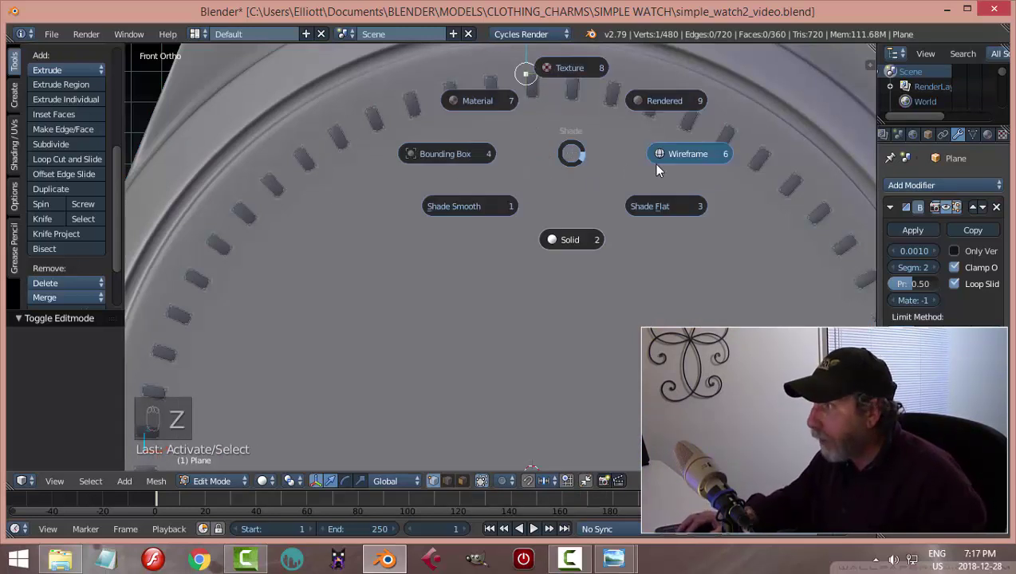
{"action": "left_click", "coordinate": [662, 156]}
In front view, clear the selection and select all linked geometry of the 12 o'clock mark
{"action": "key", "text": "KP_1"}
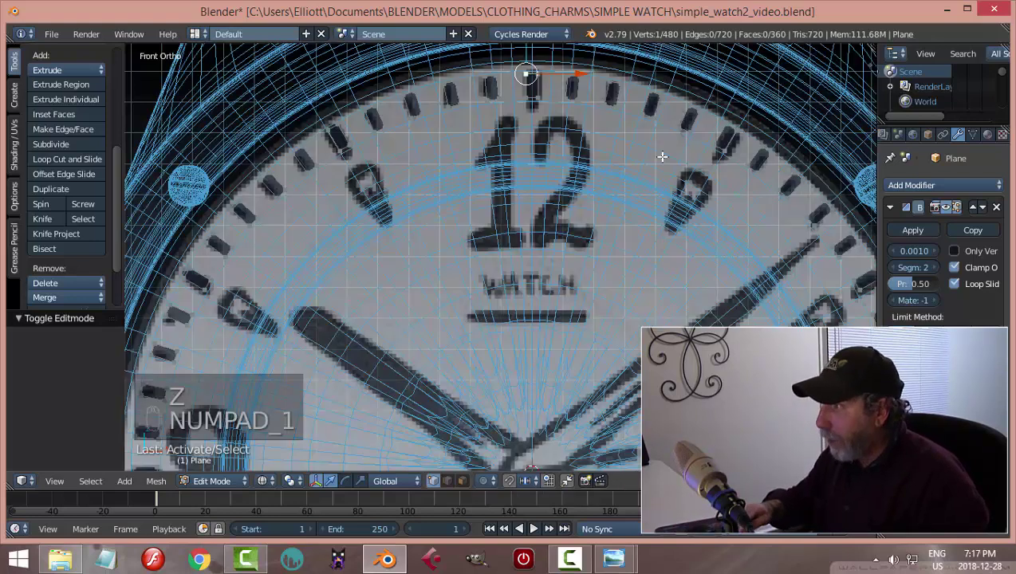
{"action": "scroll", "coordinate": [510, 151], "scroll_direction": "up", "scroll_amount": 2}
{"action": "middle_click_drag", "start_coordinate": [497, 237], "coordinate": [519, 334], "text": "shift"}
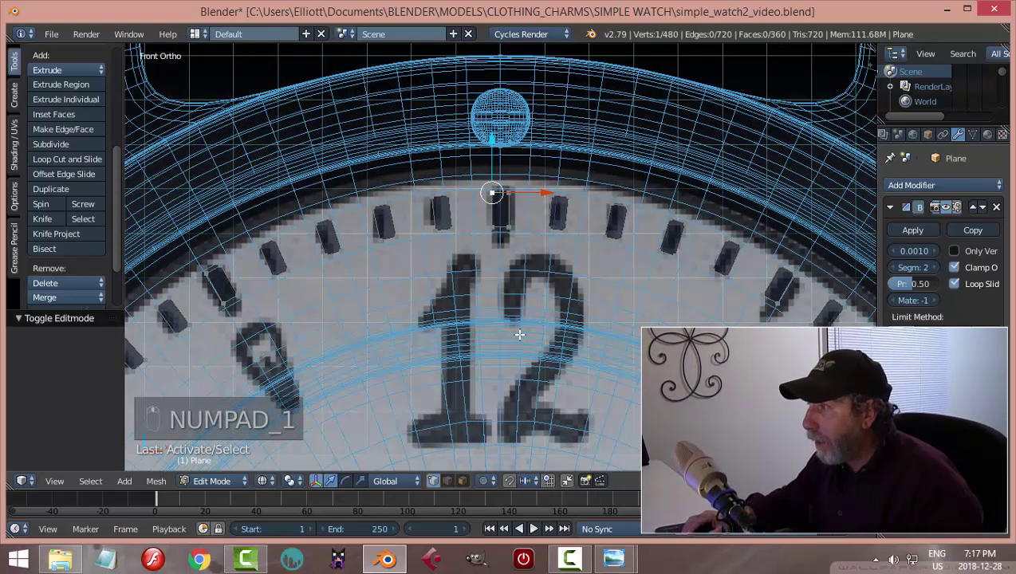
{"action": "scroll", "coordinate": [519, 335], "scroll_direction": "up", "scroll_amount": 2}
{"action": "key", "text": "a"}
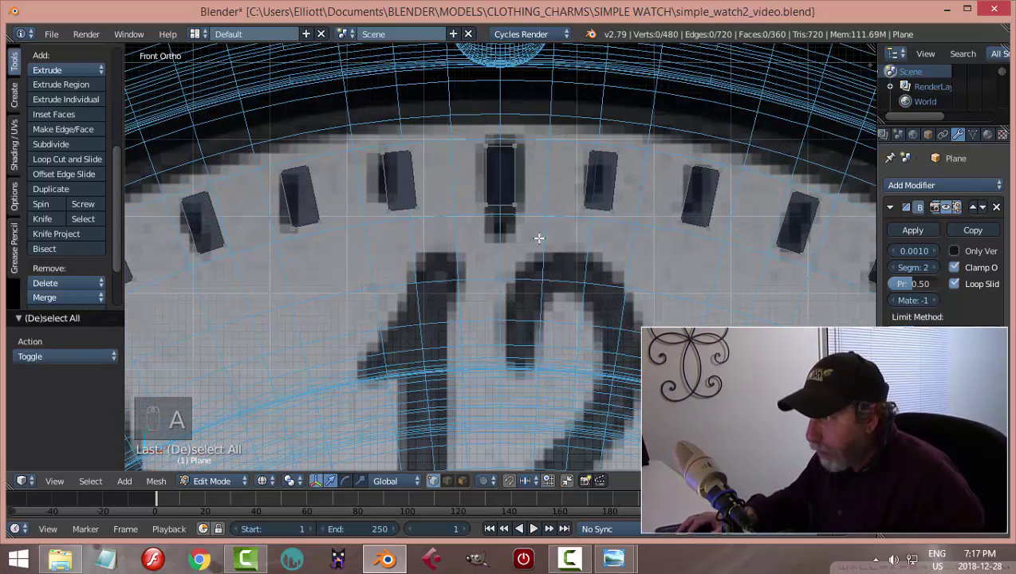
{"action": "key", "text": "a"}
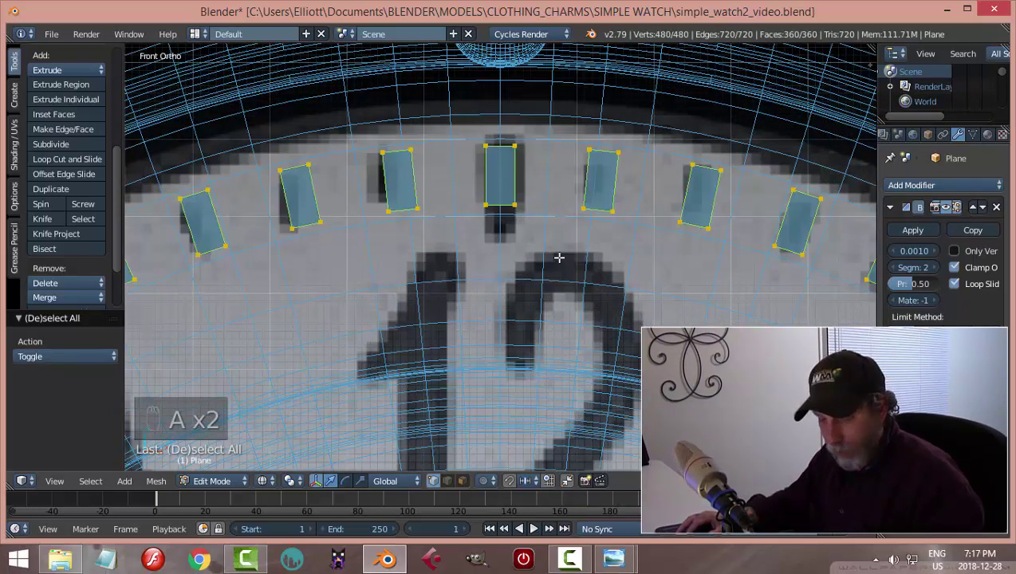
{"action": "key", "text": "a"}
{"action": "right_click", "coordinate": [505, 154]}
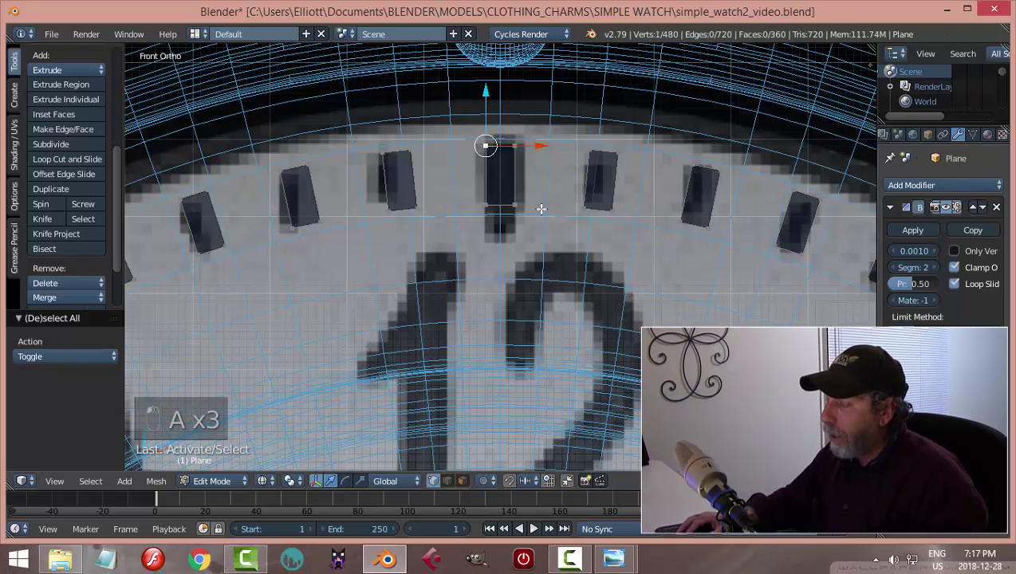
{"action": "key", "text": "ctrl+l"}
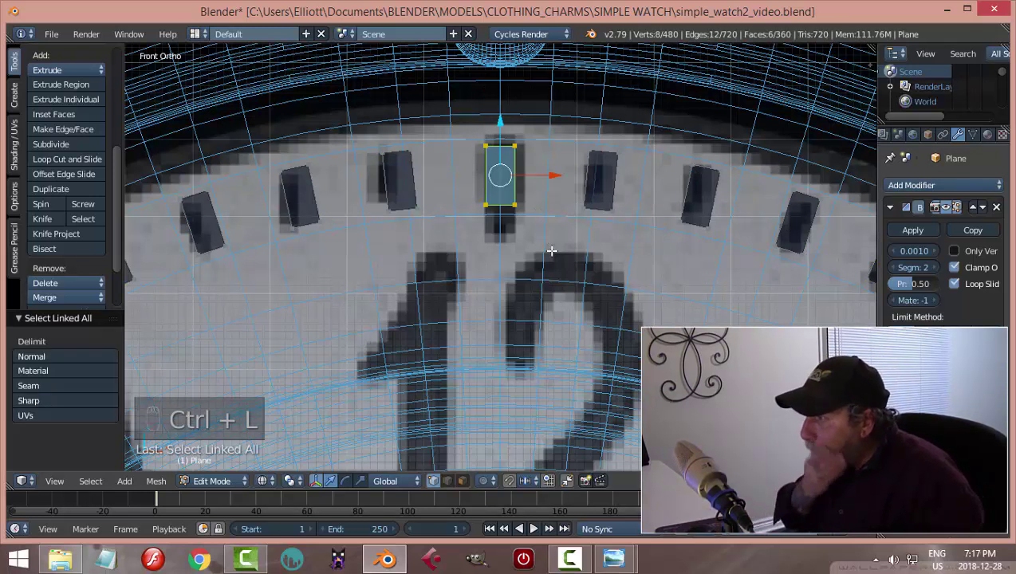
Scale the 12 o'clock mark by about 1.567 and move it about -0.010 along Z over the reference mark
{"action": "key", "text": "s"}
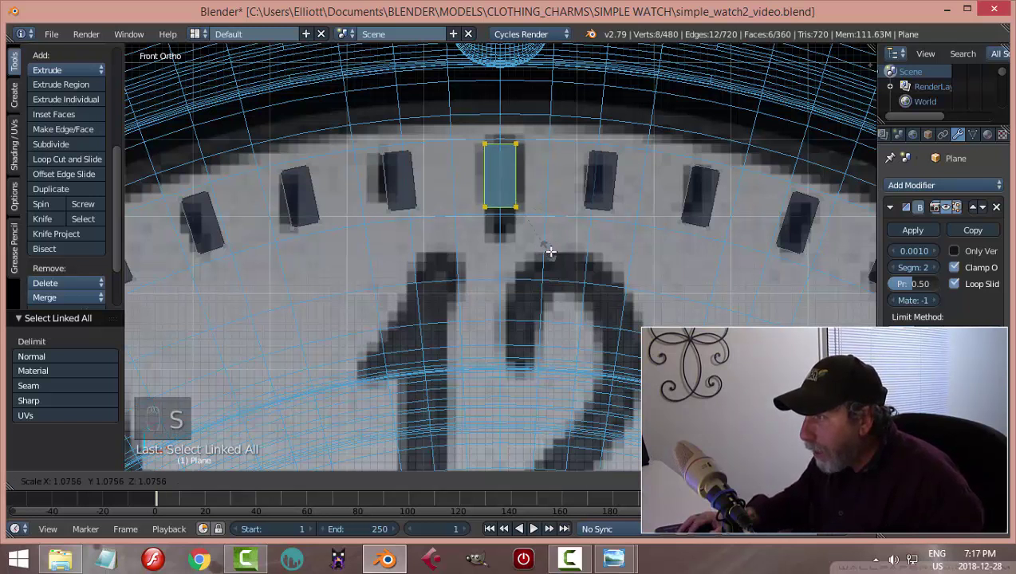
{"action": "left_click", "coordinate": [586, 272]}
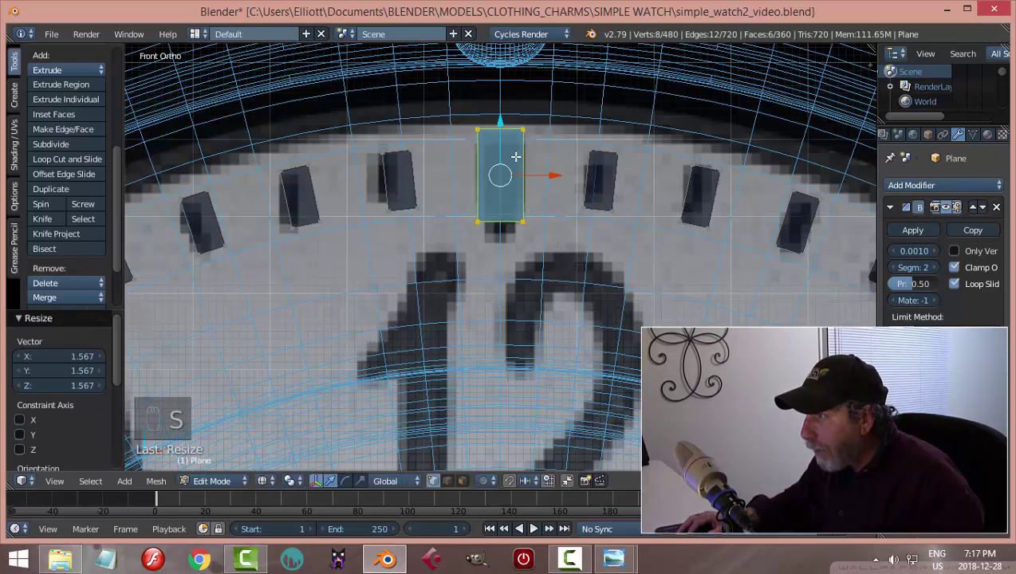
{"action": "left_click_drag", "start_coordinate": [505, 126], "coordinate": [507, 134]}
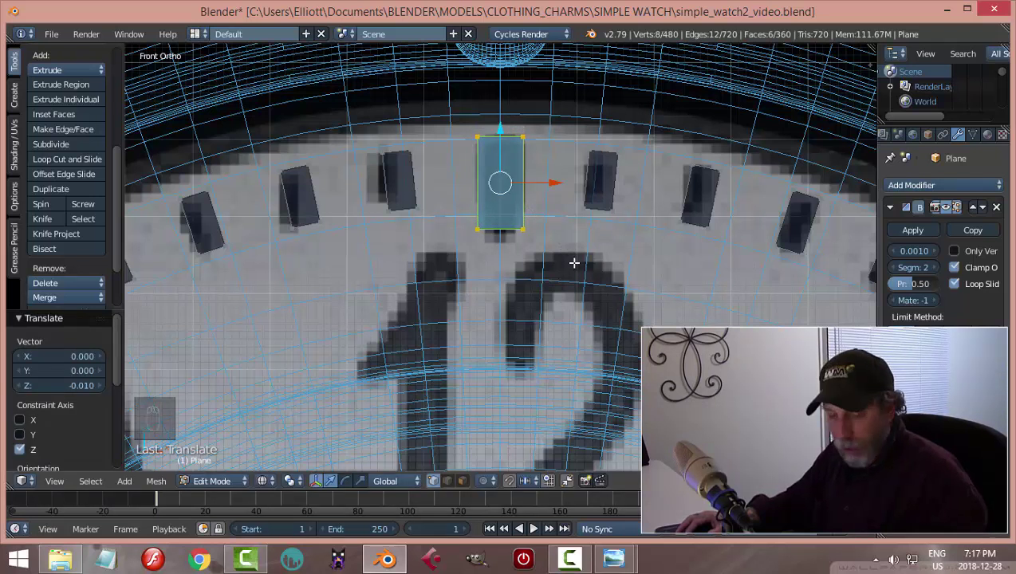
Lengthen the 12 o'clock mark by moving its lower-end vertices -0.011 along Z to match the reference mark
{"action": "key", "text": "a"}
{"action": "key", "text": "b"}
{"action": "left_click_drag", "start_coordinate": [466, 206], "coordinate": [524, 233]}
{"action": "left_click_drag", "start_coordinate": [500, 179], "coordinate": [500, 185]}
{"action": "middle_click_drag", "start_coordinate": [578, 322], "coordinate": [504, 263]}
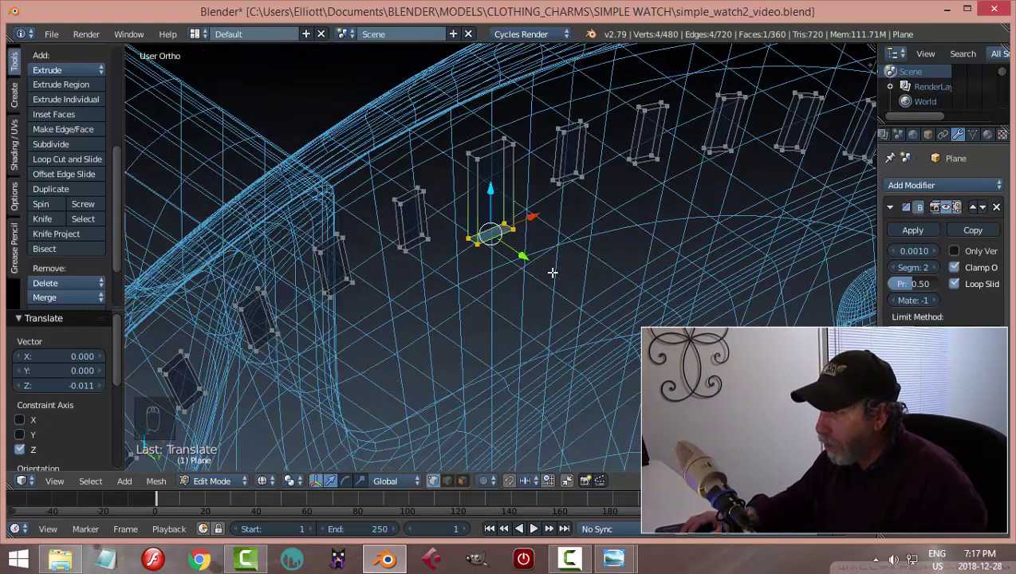
{"action": "key", "text": "KP_1"}
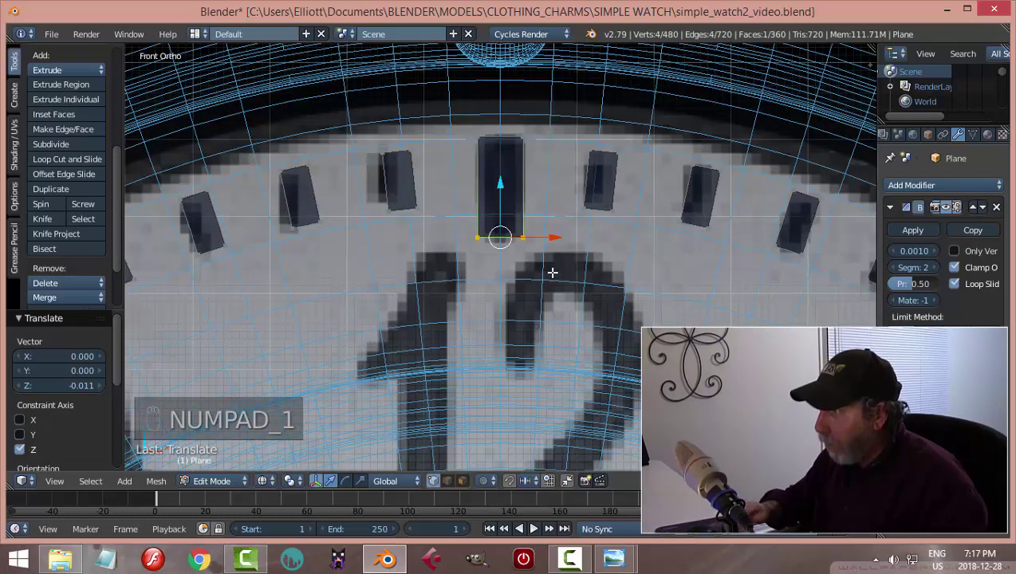
{"action": "key", "text": "a"}
{"action": "key", "text": "a"}
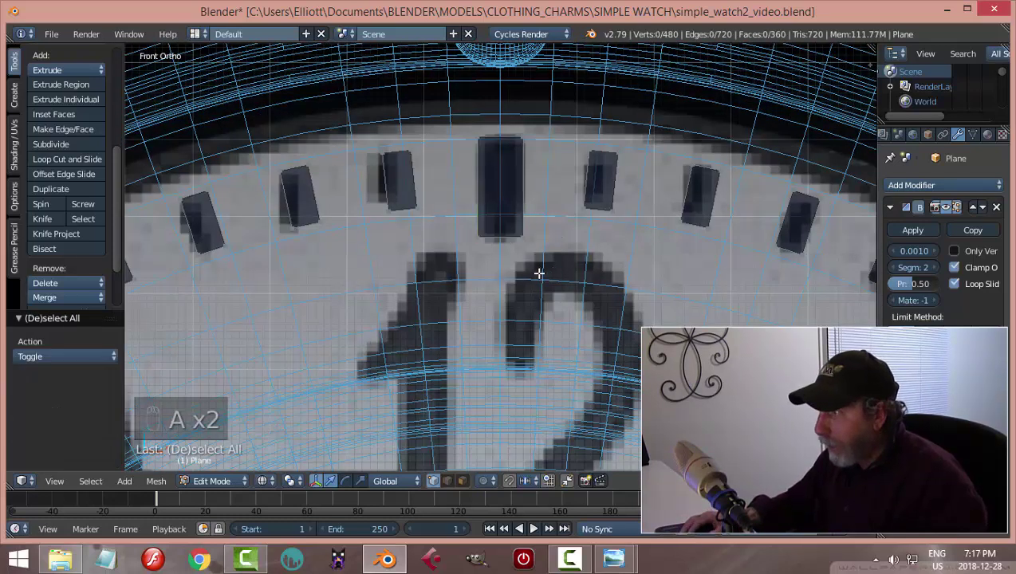
Select all linked geometry of the small mark at 11 o'clock and delete its vertices
{"action": "scroll", "coordinate": [543, 274], "scroll_direction": "down", "scroll_amount": 1}
{"action": "scroll", "coordinate": [516, 224], "scroll_direction": "down", "scroll_amount": 3}
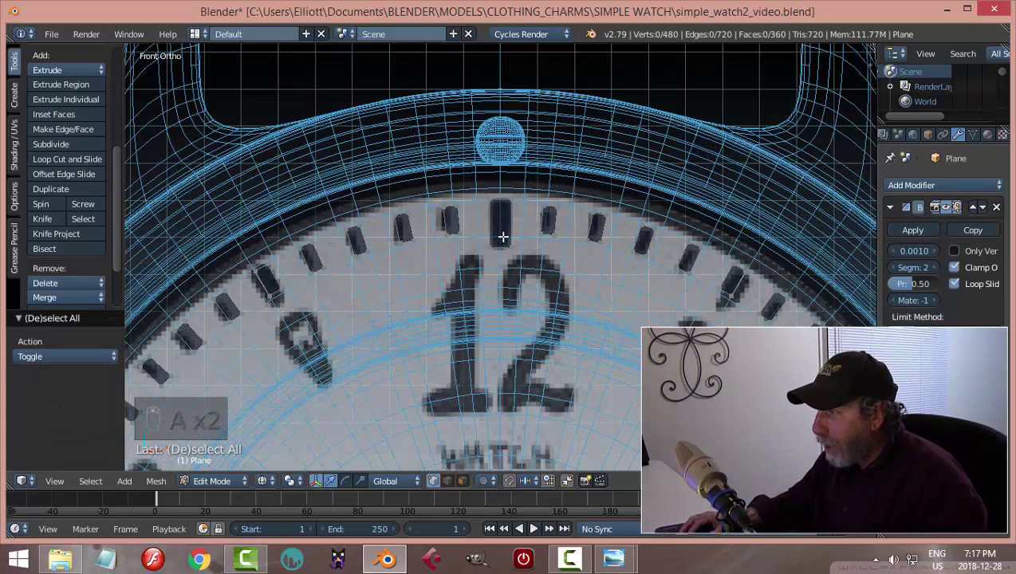
{"action": "right_click", "coordinate": [269, 275]}
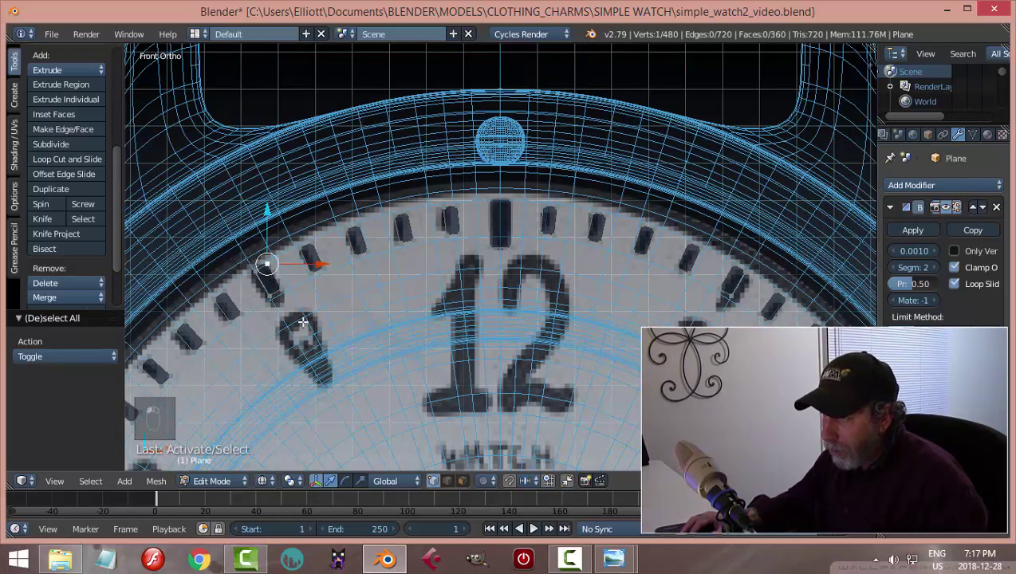
{"action": "scroll", "coordinate": [344, 323], "scroll_direction": "up", "scroll_amount": 3}
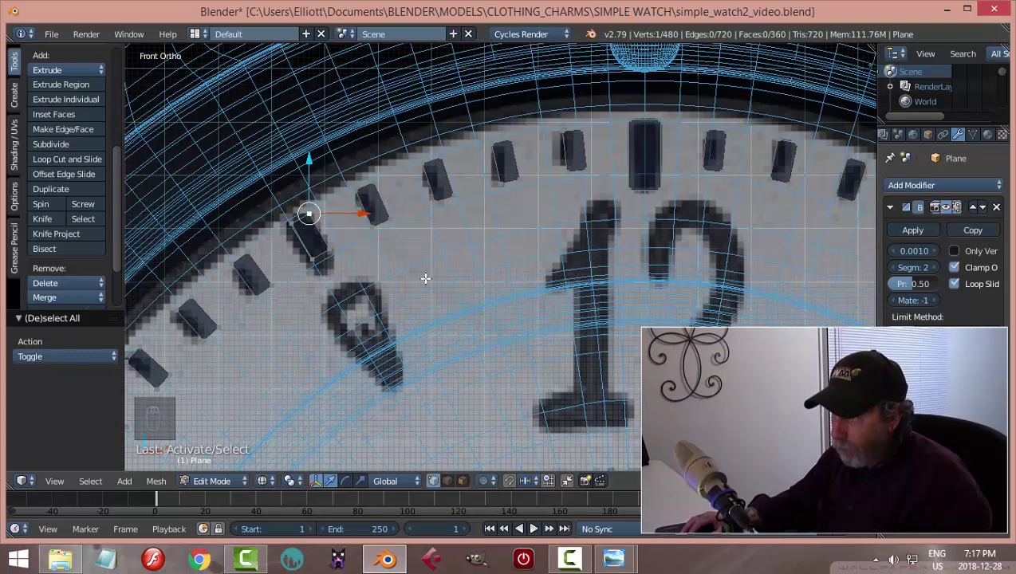
{"action": "key", "text": "ctrl+l"}
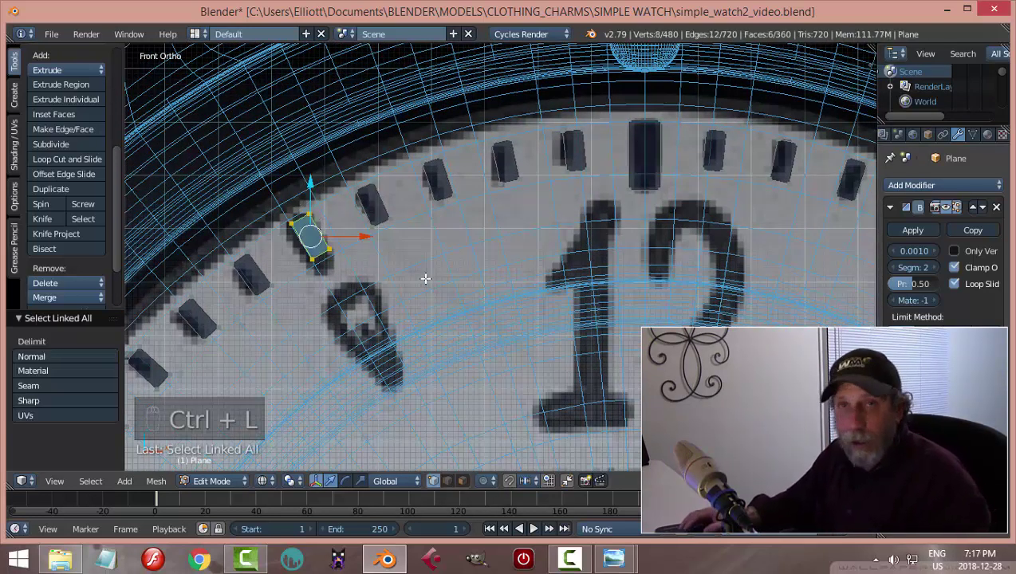
{"action": "key", "text": "x"}
{"action": "left_click", "coordinate": [428, 279]}
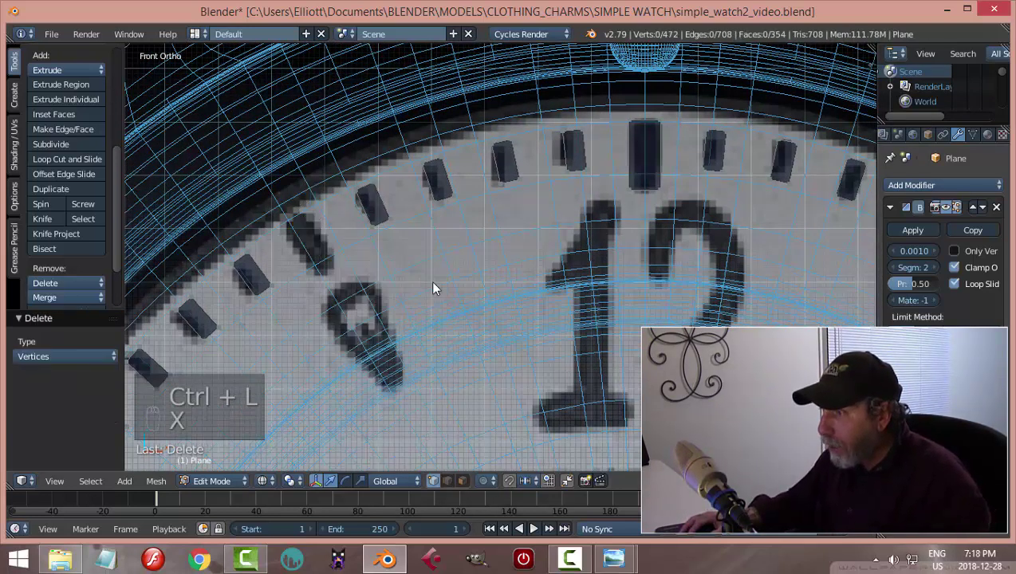
Delete all linked vertices of the small mark at the 10 o'clock position
{"action": "scroll", "coordinate": [479, 345], "scroll_direction": "down", "scroll_amount": 6}
{"action": "scroll", "coordinate": [479, 345], "scroll_direction": "up", "scroll_amount": 6}
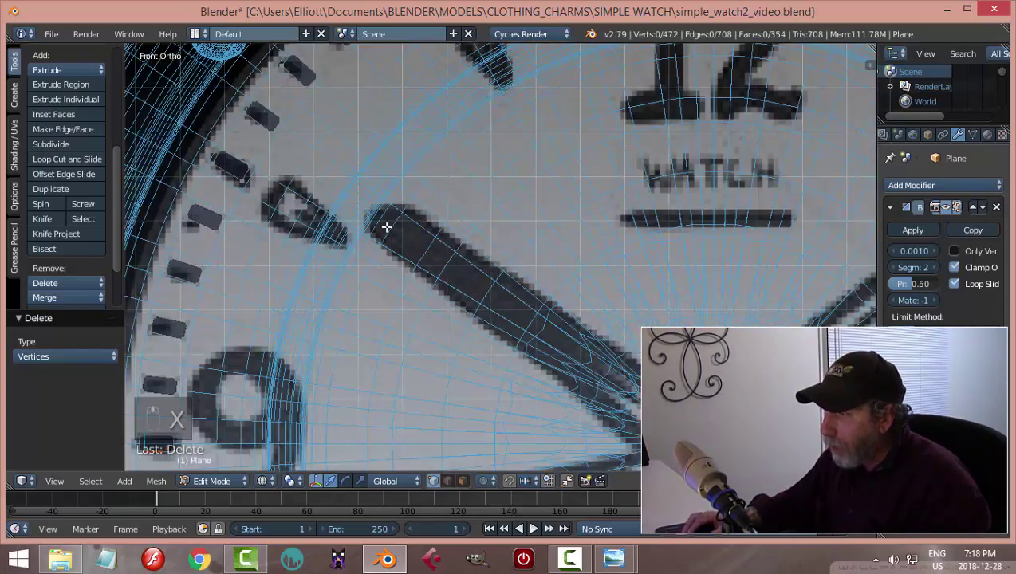
{"action": "right_click", "coordinate": [250, 165]}
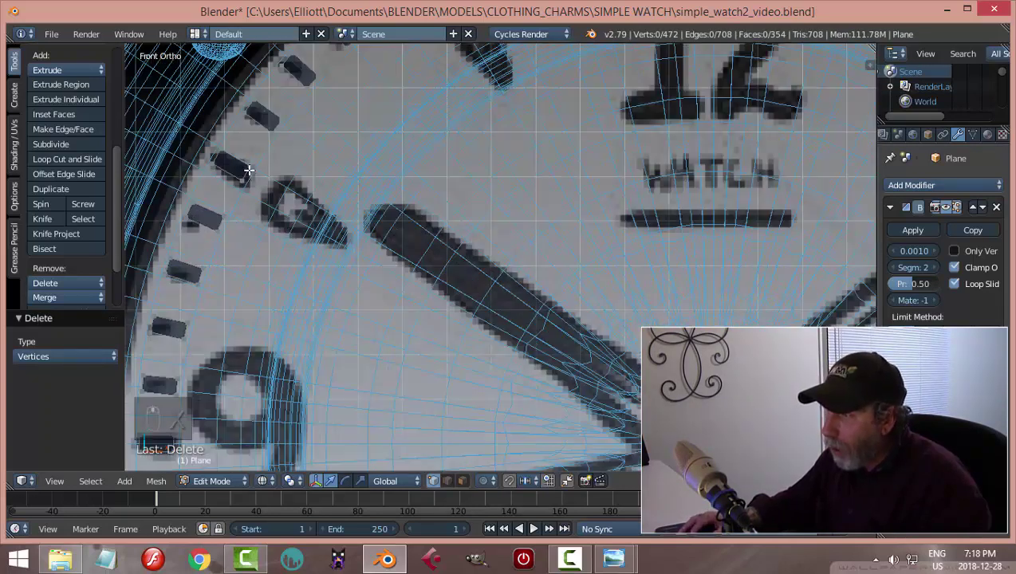
{"action": "key", "text": "ctrl+l"}
{"action": "key", "text": "x"}
{"action": "left_click", "coordinate": [355, 185]}
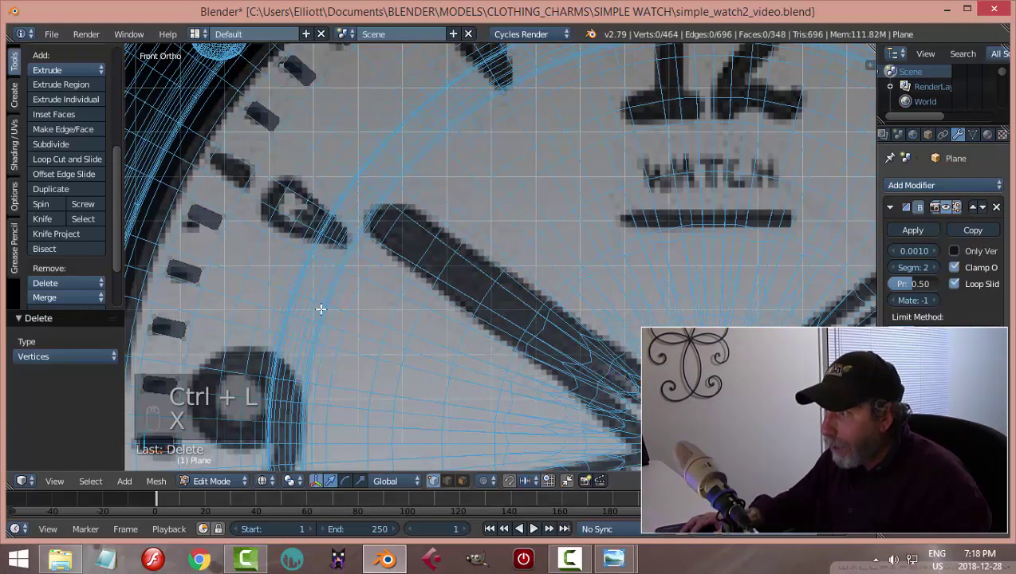
Select the linked geometry of the small mark beside the dial's 9 and delete its vertices
{"action": "scroll", "coordinate": [335, 287], "scroll_direction": "down", "scroll_amount": 2}
{"action": "scroll", "coordinate": [327, 239], "scroll_direction": "up", "scroll_amount": 5}
{"action": "right_click", "coordinate": [289, 244]}
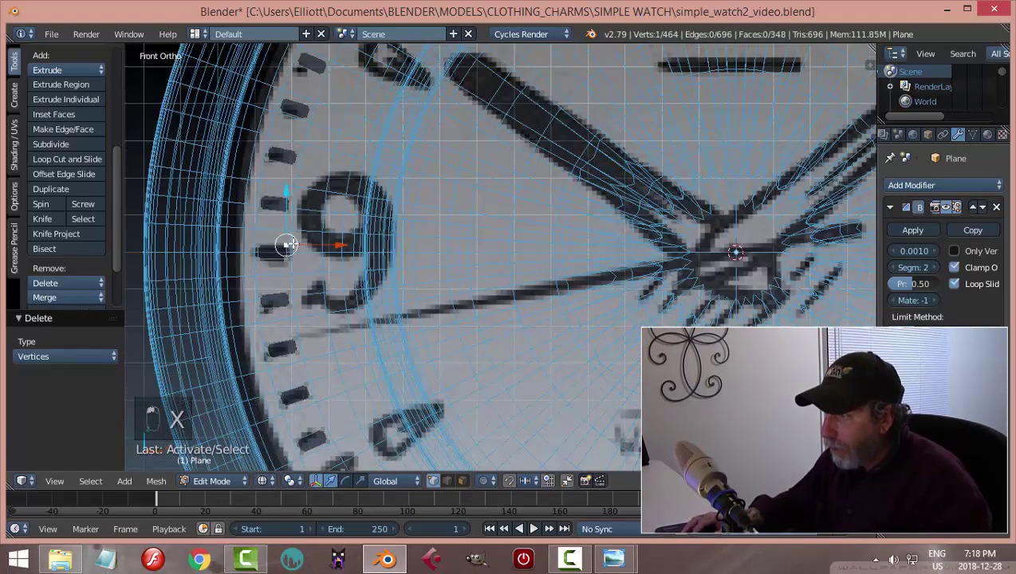
{"action": "scroll", "coordinate": [414, 215], "scroll_direction": "down", "scroll_amount": 1}
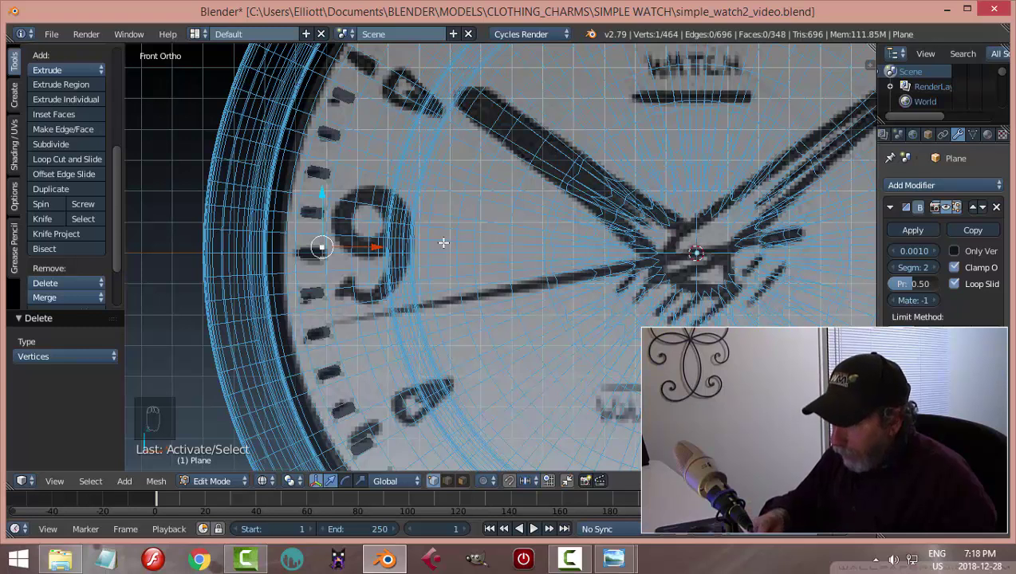
{"action": "key", "text": "ctrl+l"}
{"action": "key", "text": "x"}
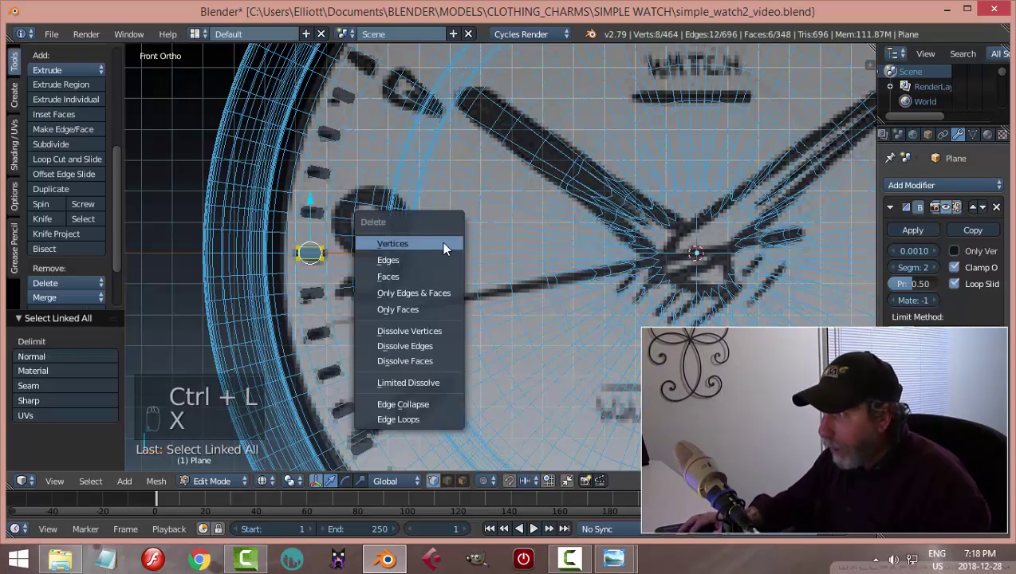
{"action": "left_click", "coordinate": [441, 241]}
Delete the vertices of the small mark overlapping the reference hour mark at 8 o'clock
{"action": "scroll", "coordinate": [413, 424], "scroll_direction": "up", "scroll_amount": 2}
{"action": "scroll", "coordinate": [403, 311], "scroll_direction": "down", "scroll_amount": 2}
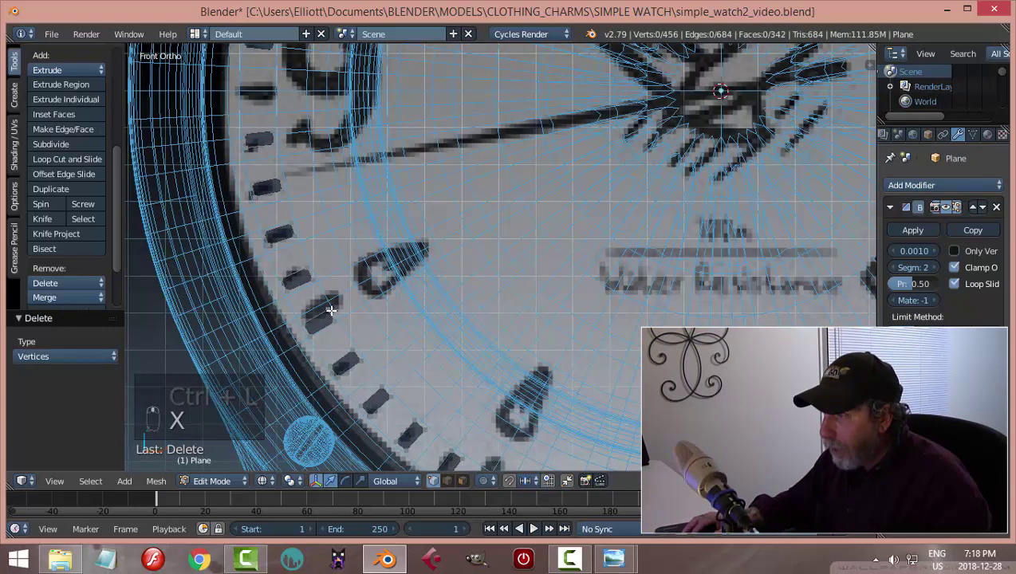
{"action": "right_click", "coordinate": [331, 309]}
{"action": "key", "text": "ctrl+l"}
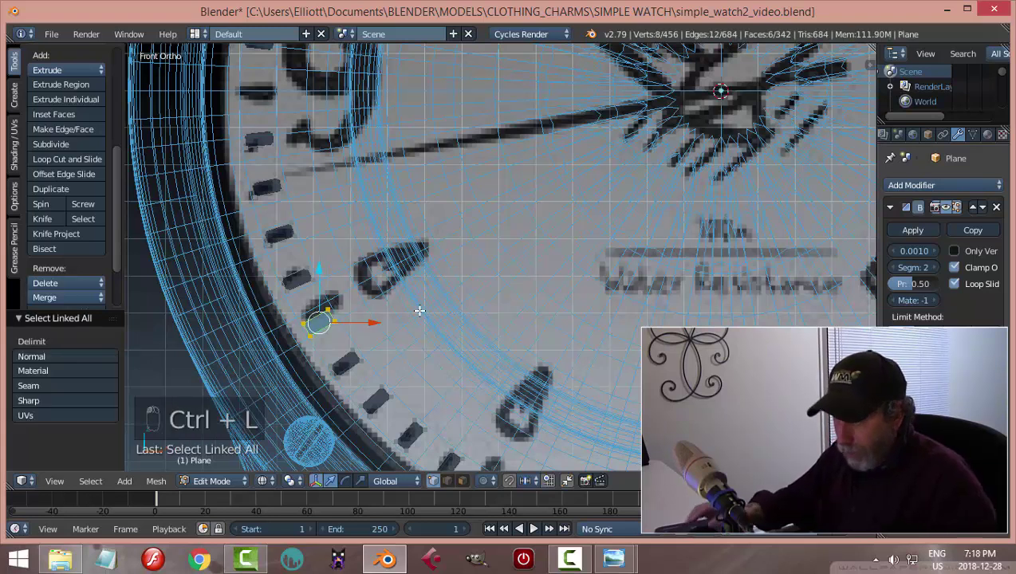
{"action": "key", "text": "x"}
{"action": "left_click", "coordinate": [418, 312]}
Delete the linked vertices of the small marks at 7 o'clock and 6 o'clock
{"action": "middle_click_drag", "start_coordinate": [489, 386], "coordinate": [457, 189], "text": "shift"}
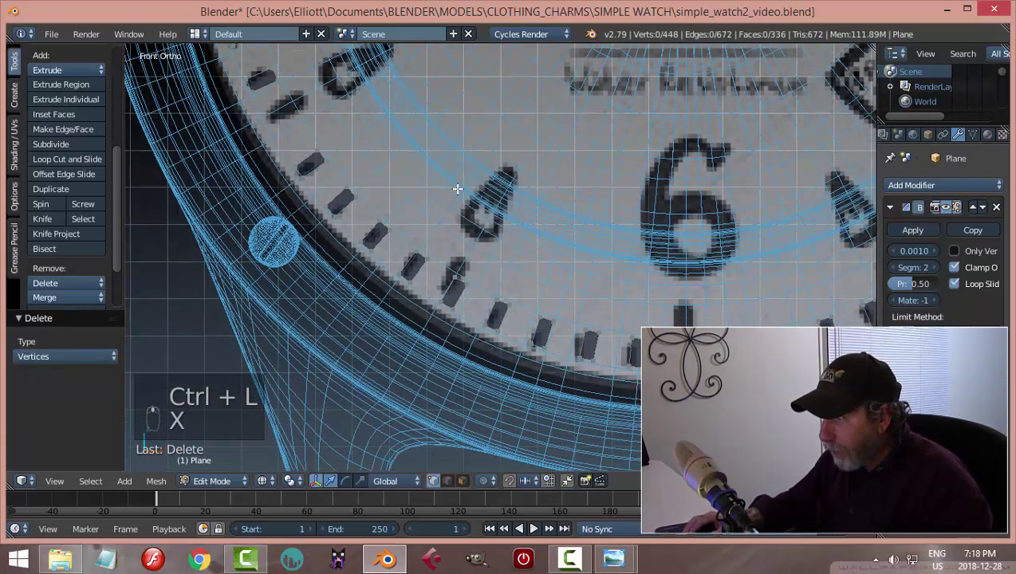
{"action": "right_click", "coordinate": [452, 274]}
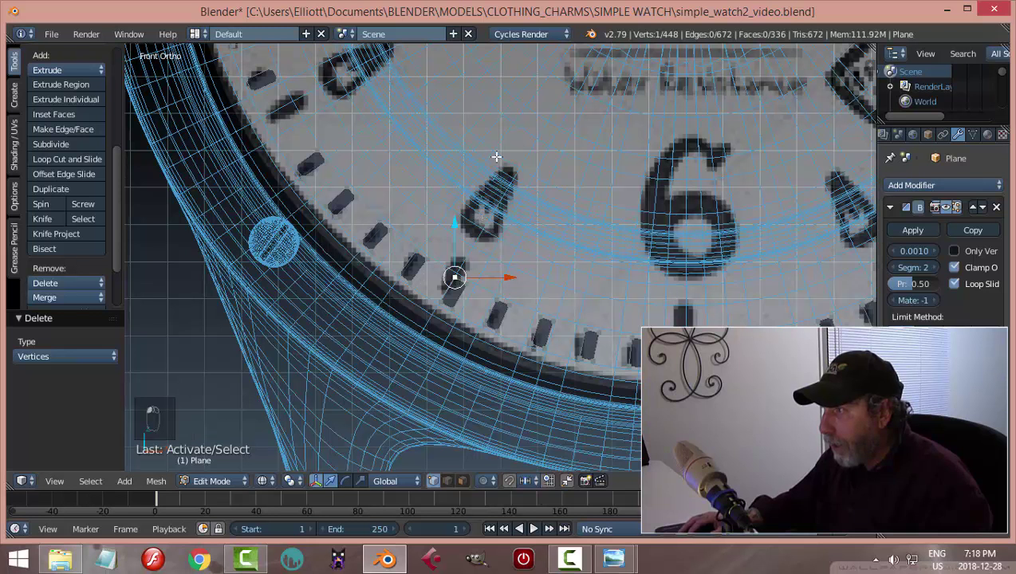
{"action": "key", "text": "ctrl+l"}
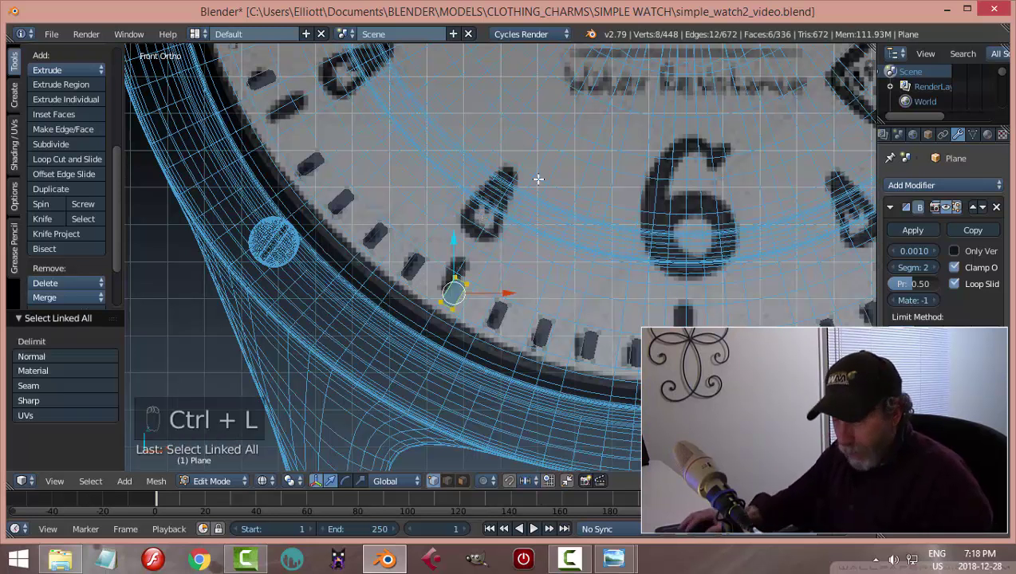
{"action": "key", "text": "x"}
{"action": "left_click", "coordinate": [538, 179]}
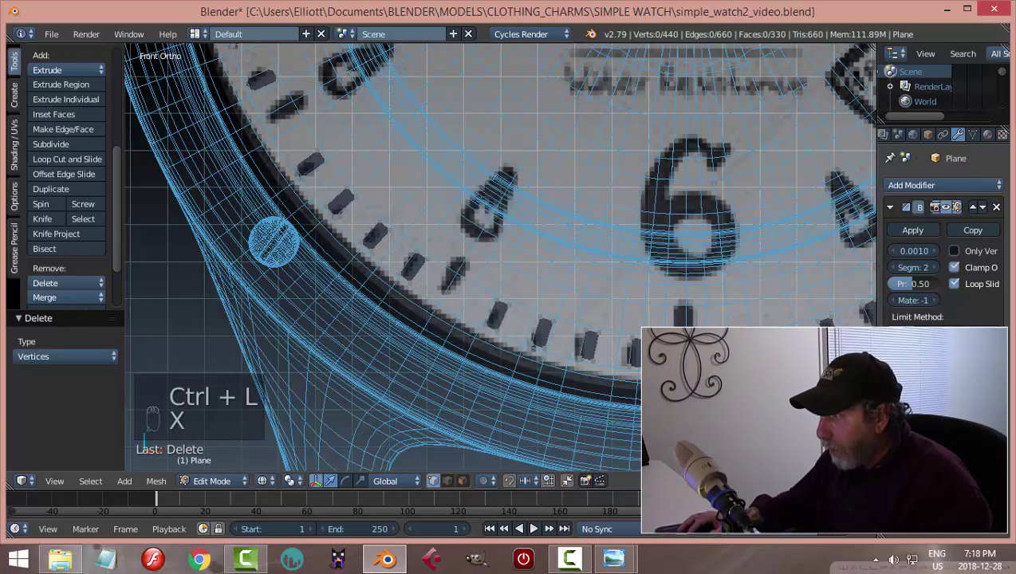
{"action": "right_click", "coordinate": [689, 317]}
{"action": "key", "text": "ctrl+l"}
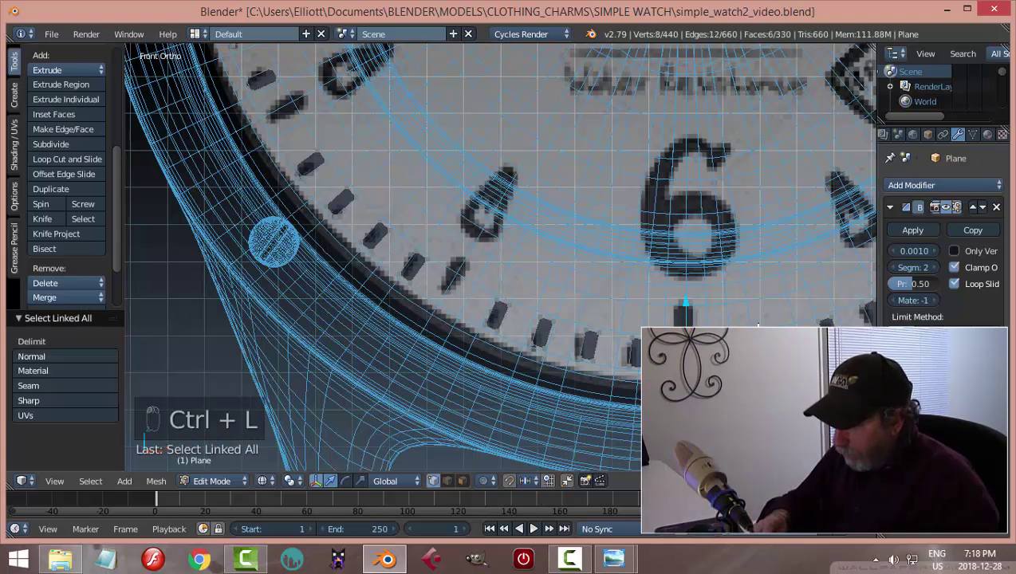
{"action": "key", "text": "x"}
{"action": "left_click", "coordinate": [694, 317]}
Delete the linked vertices of the small marks at 5 o'clock and 4 o'clock
{"action": "scroll", "coordinate": [556, 352], "scroll_direction": "down", "scroll_amount": 3}
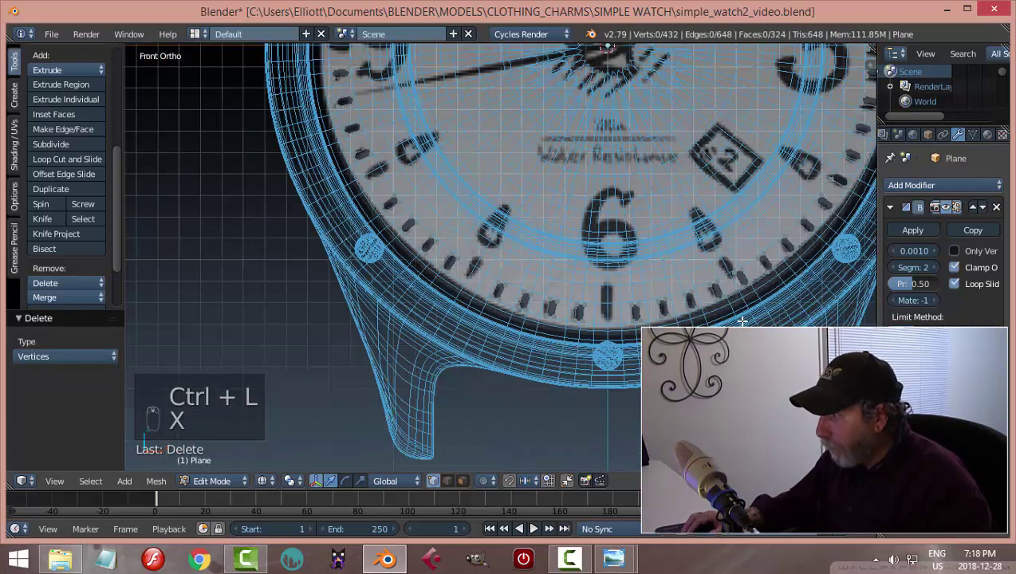
{"action": "scroll", "coordinate": [556, 351], "scroll_direction": "up", "scroll_amount": 3}
{"action": "right_click", "coordinate": [585, 326]}
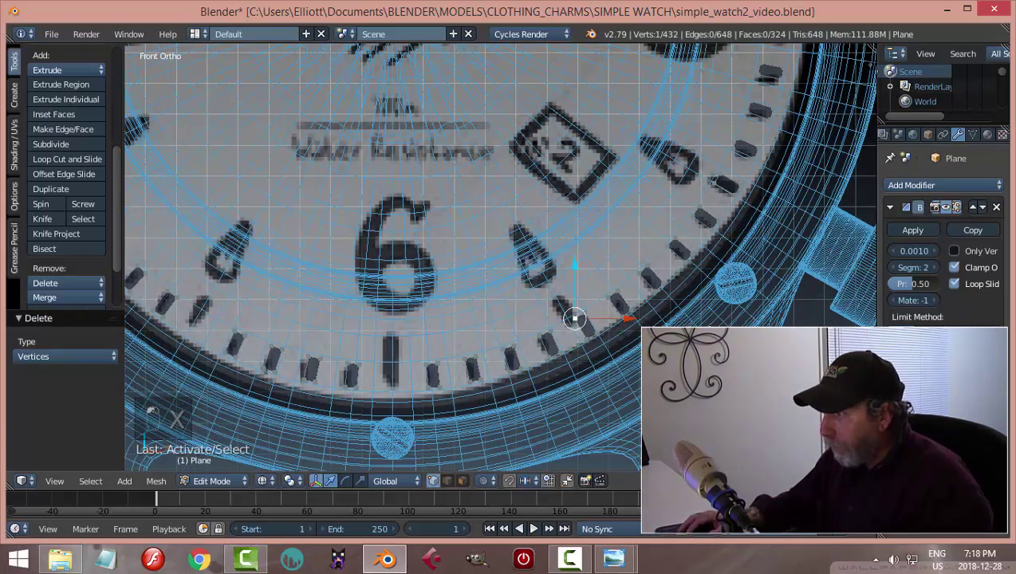
{"action": "key", "text": "ctrl+l"}
{"action": "key", "text": "x"}
{"action": "left_click", "coordinate": [642, 311]}
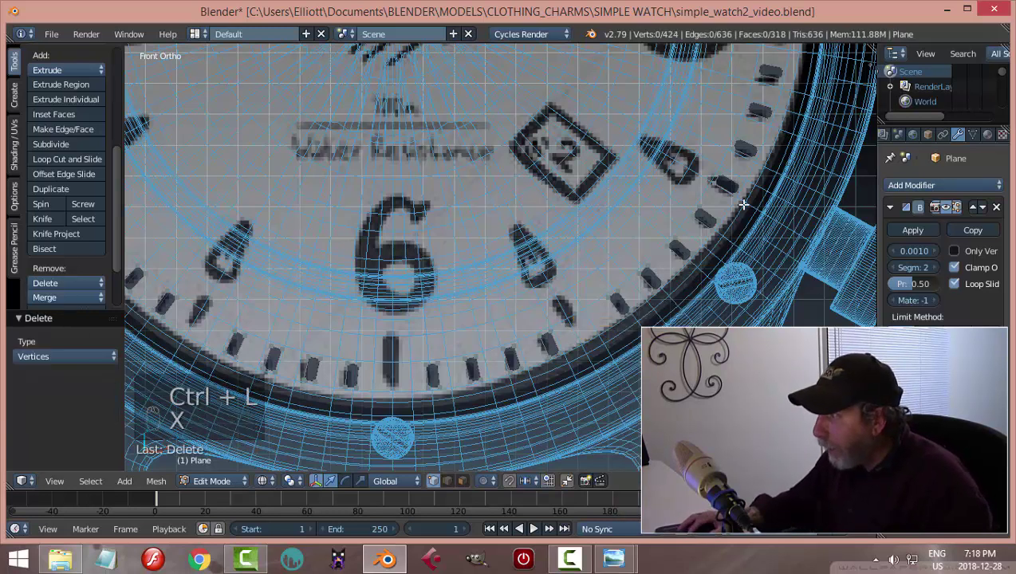
{"action": "right_click", "coordinate": [721, 183]}
{"action": "key", "text": "ctrl+l"}
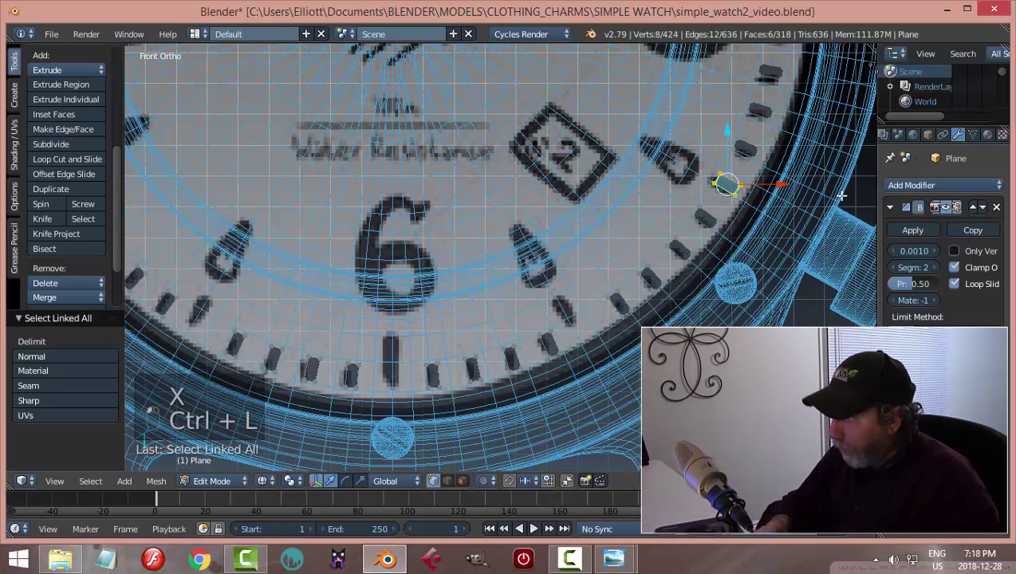
{"action": "key", "text": "x"}
{"action": "left_click", "coordinate": [838, 197]}
Select the linked geometry of the small mark beside the dial's 3 and delete its vertices
{"action": "middle_click_drag", "start_coordinate": [783, 116], "coordinate": [632, 327], "text": "shift"}
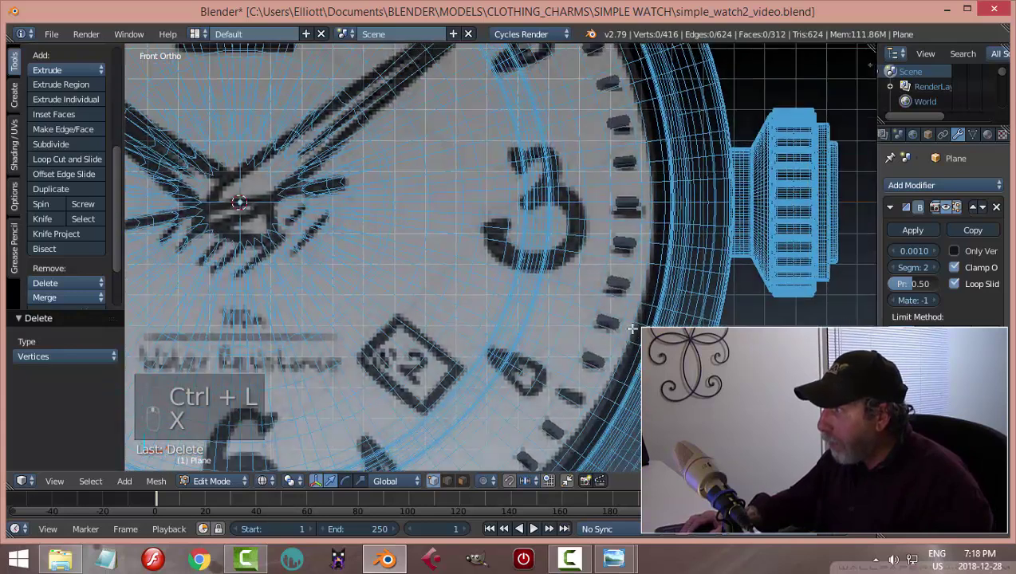
{"action": "right_click", "coordinate": [621, 206]}
{"action": "key", "text": "ctrl+l"}
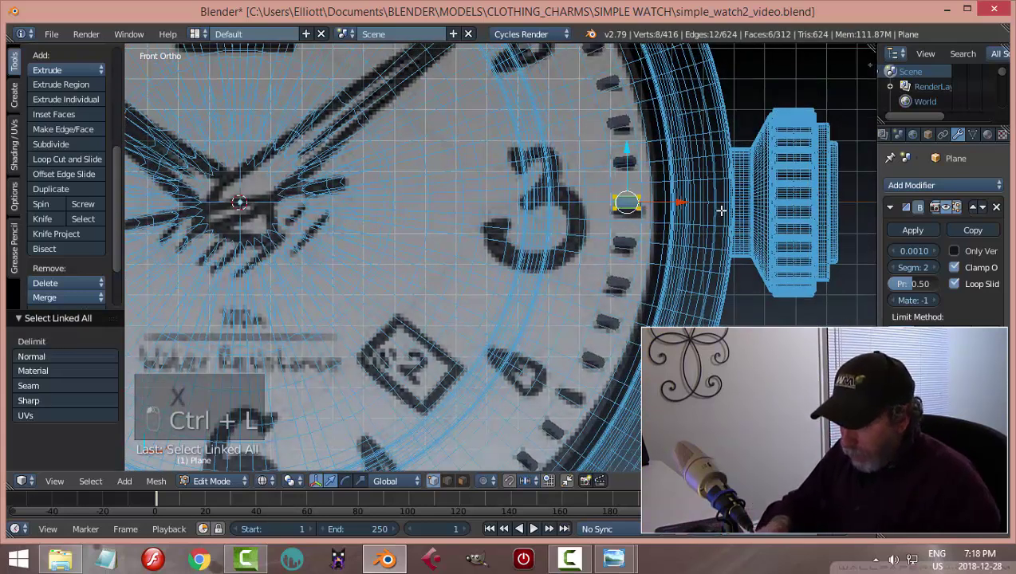
{"action": "key", "text": "x"}
{"action": "left_click", "coordinate": [720, 211]}
Delete the linked vertices of the small marks at 2 o'clock and 1 o'clock
{"action": "middle_click_drag", "start_coordinate": [696, 141], "coordinate": [673, 355], "text": "shift"}
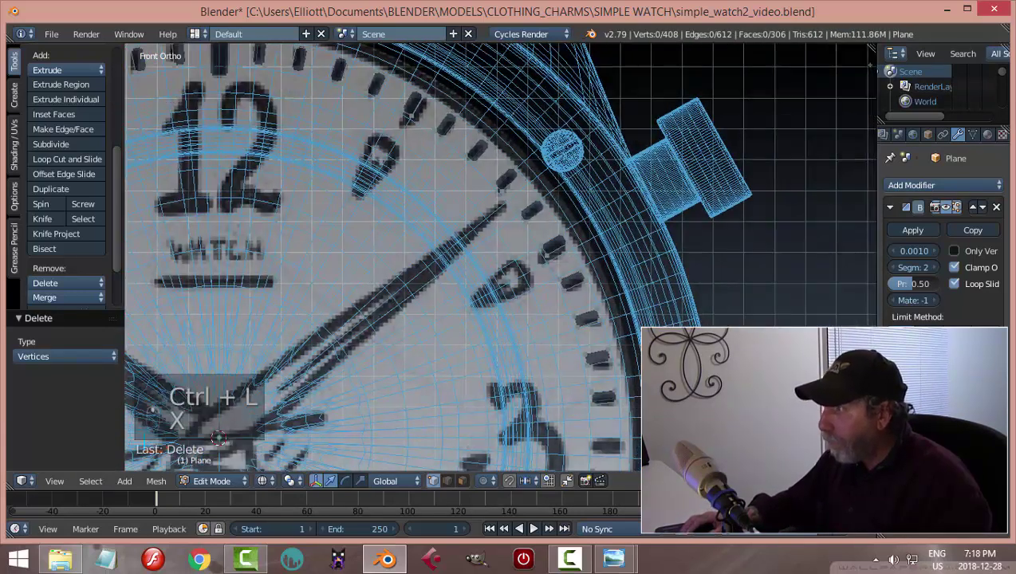
{"action": "right_click", "coordinate": [542, 245]}
{"action": "key", "text": "ctrl+l"}
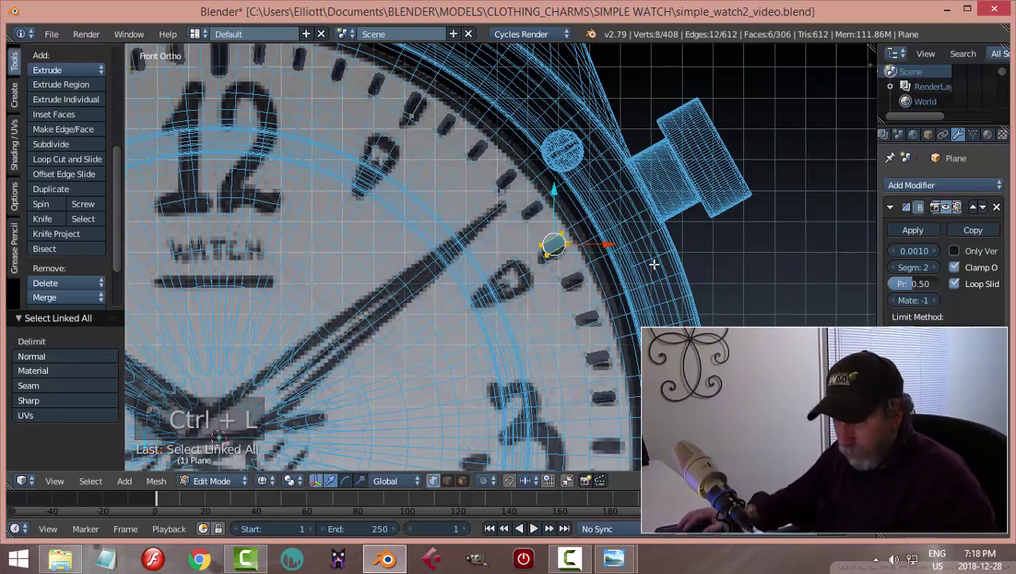
{"action": "key", "text": "x"}
{"action": "left_click", "coordinate": [650, 266]}
{"action": "right_click", "coordinate": [422, 126]}
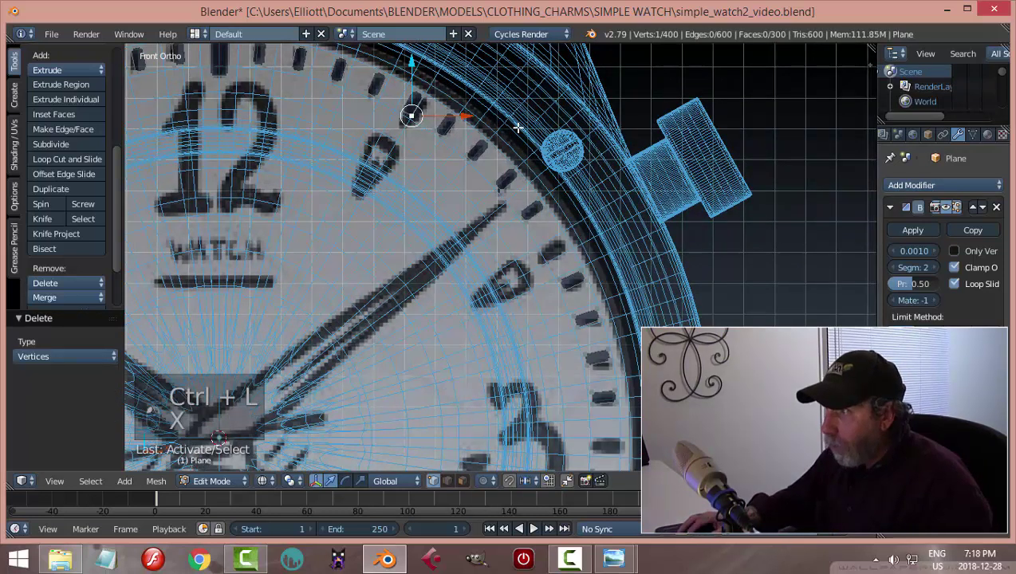
{"action": "key", "text": "ctrl+l"}
{"action": "key", "text": "x"}
{"action": "left_click", "coordinate": [518, 128]}
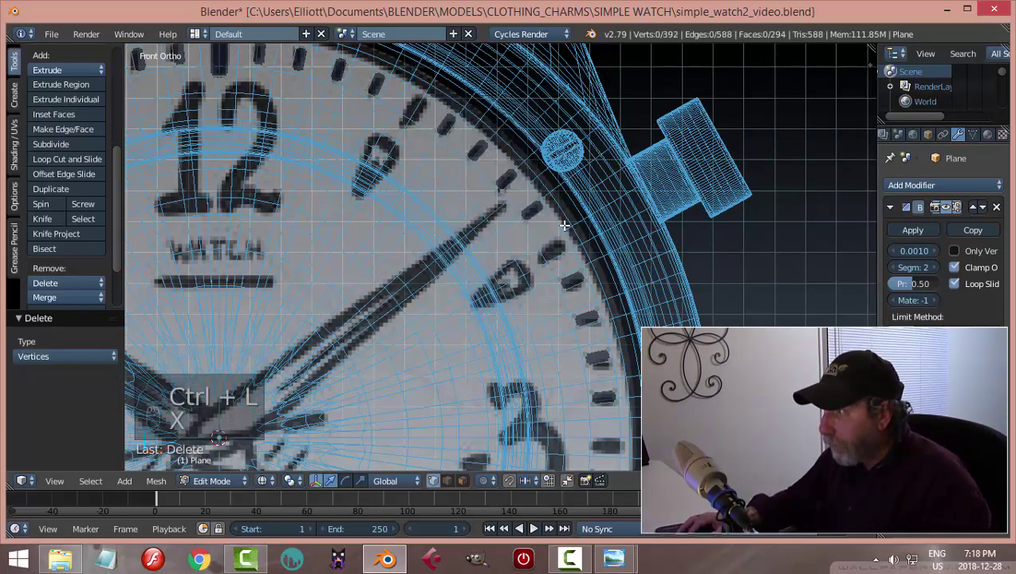
Return to Object Mode, display the watch in solid shading and clear the selection
{"action": "scroll", "coordinate": [564, 226], "scroll_direction": "down", "scroll_amount": 6}
{"action": "key", "text": "Tab"}
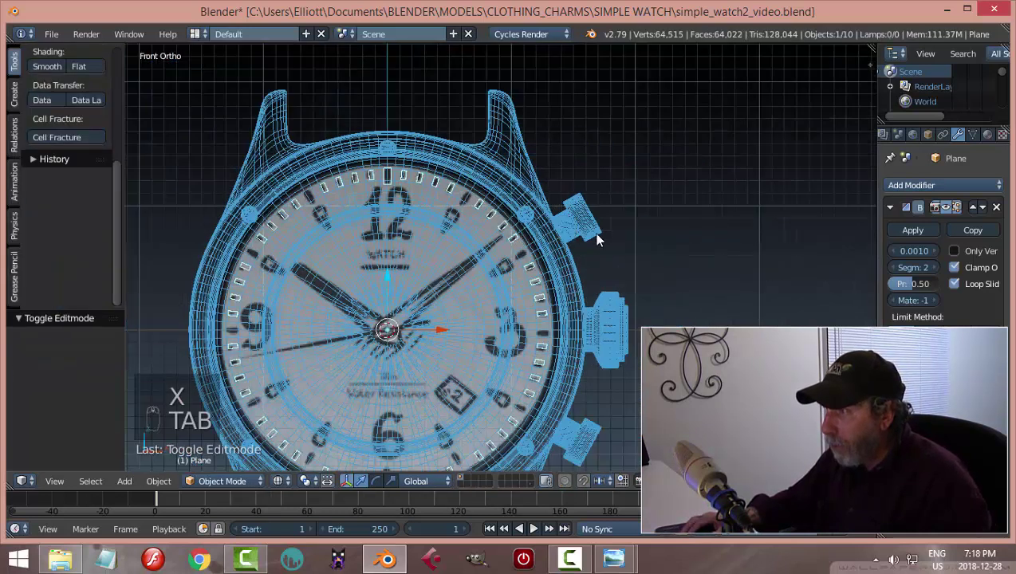
{"action": "key", "text": "z"}
{"action": "left_click", "coordinate": [592, 319]}
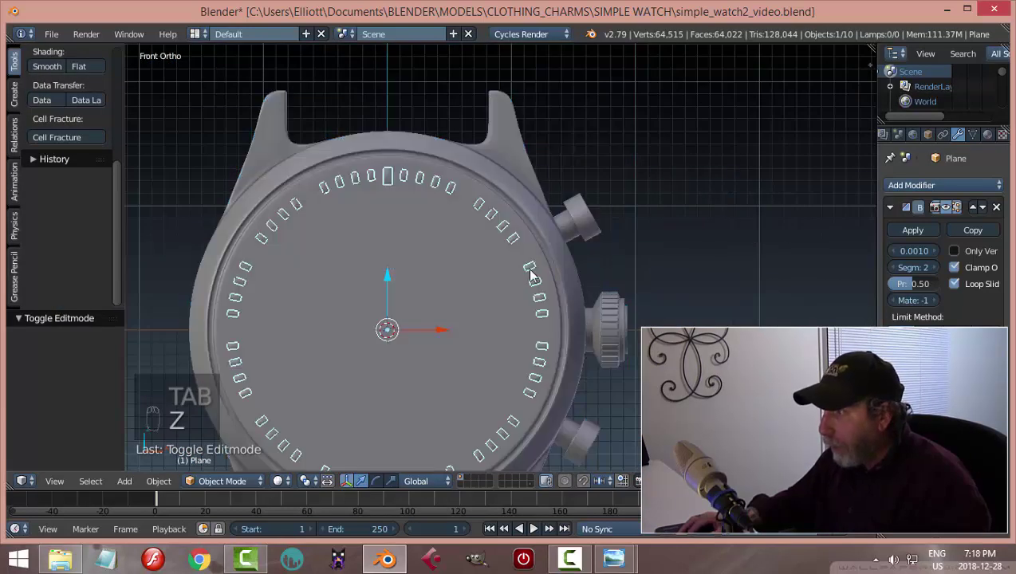
{"action": "key", "text": "a"}
{"action": "right_click", "coordinate": [388, 179]}
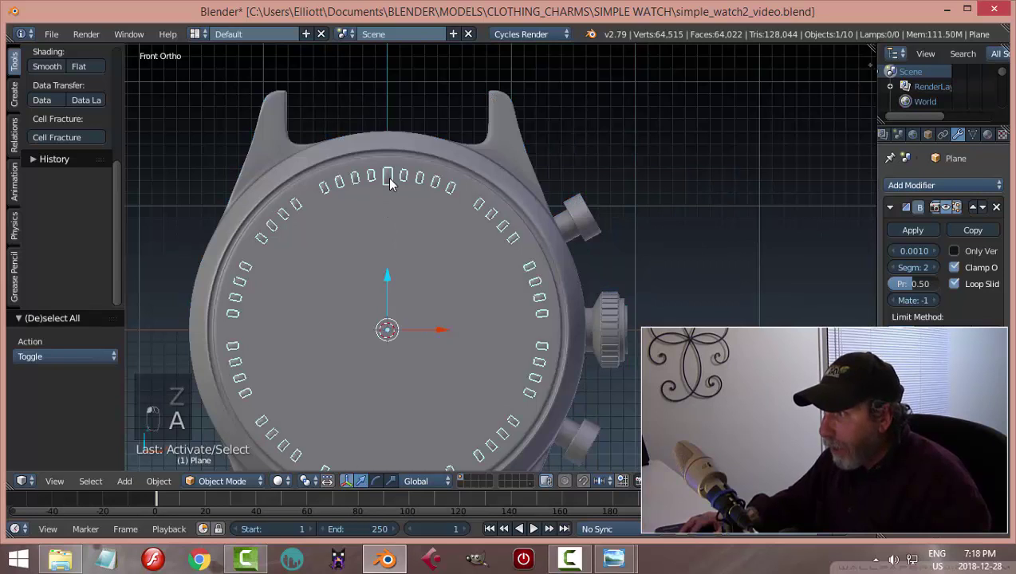
{"action": "key", "text": "a"}
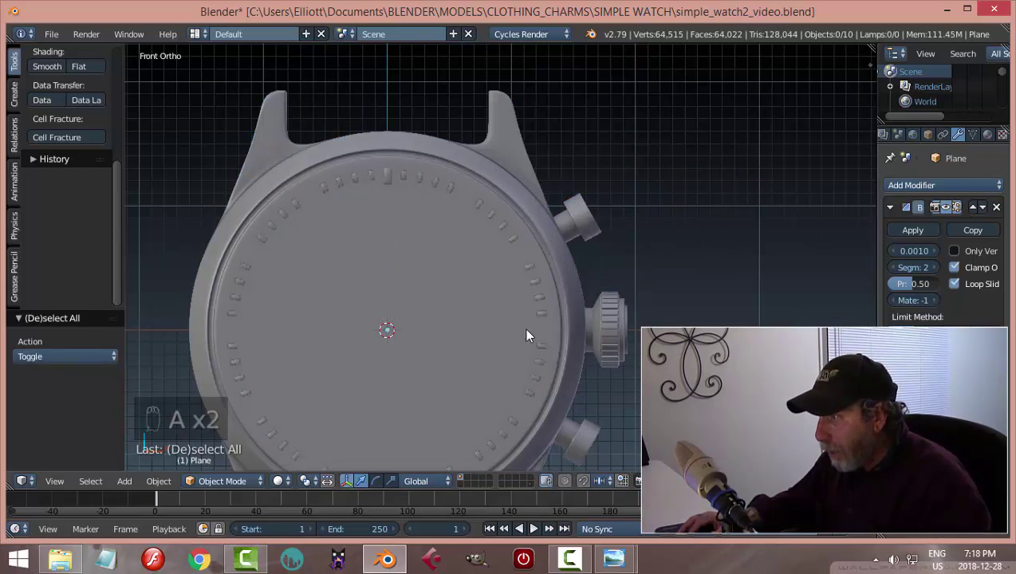
Separate the linked geometry of the large 12 o'clock mark from the minute marks into its own object
{"action": "right_click", "coordinate": [389, 182]}
{"action": "key", "text": "Tab"}
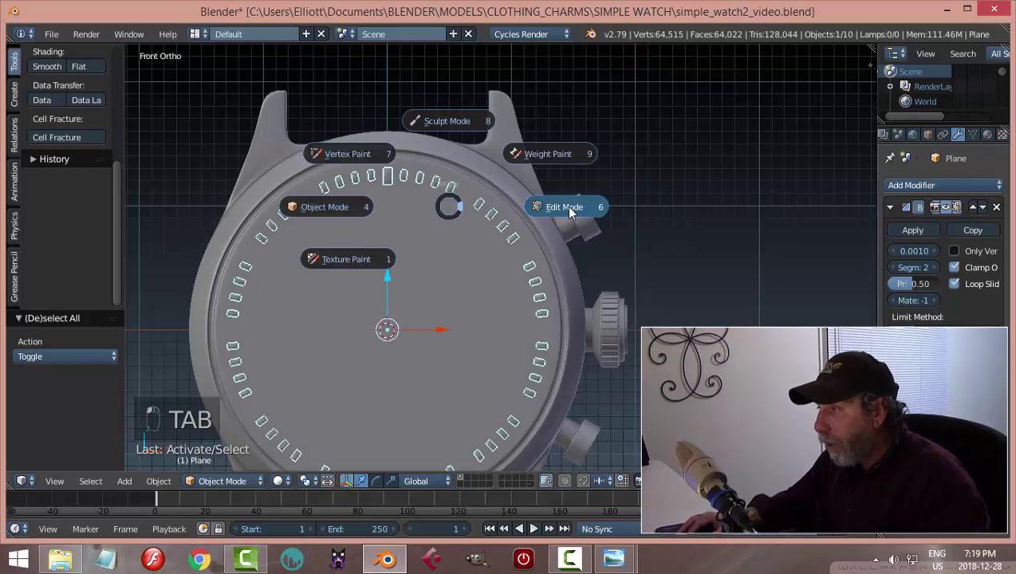
{"action": "left_click", "coordinate": [556, 204]}
{"action": "scroll", "coordinate": [447, 233], "scroll_direction": "up", "scroll_amount": 5}
{"action": "right_click", "coordinate": [264, 75]}
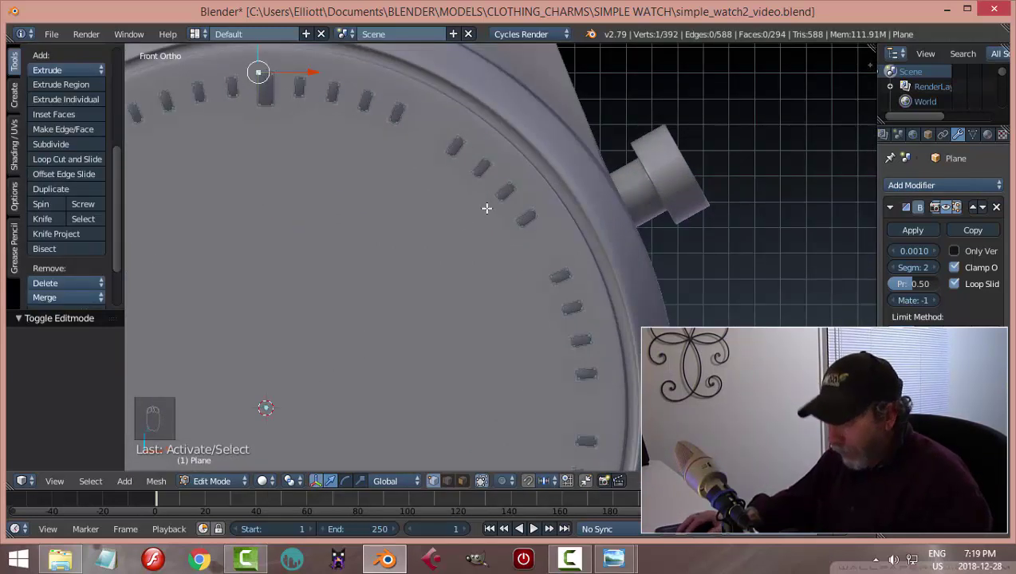
{"action": "key", "text": "ctrl+l"}
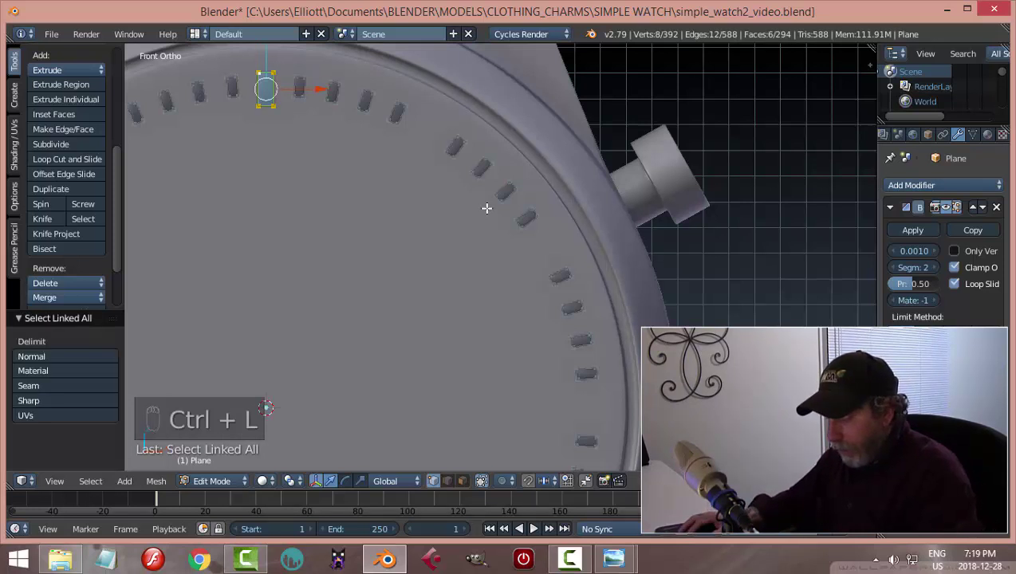
{"action": "key", "text": "p"}
{"action": "left_click", "coordinate": [486, 208]}
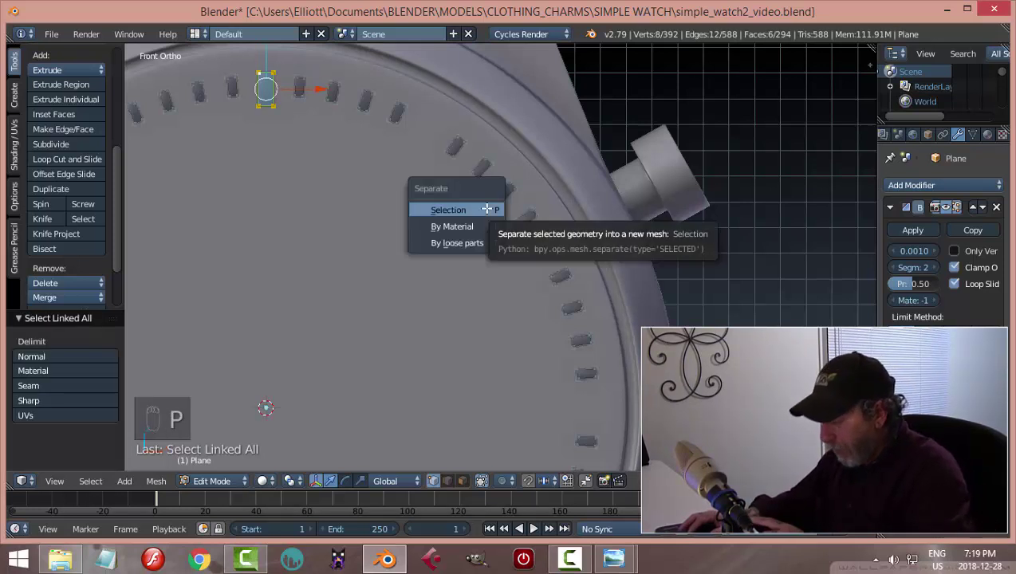
Return to Object Mode and select only the separated 12 o'clock mark
{"action": "key", "text": "Tab"}
{"action": "left_click", "coordinate": [351, 214]}
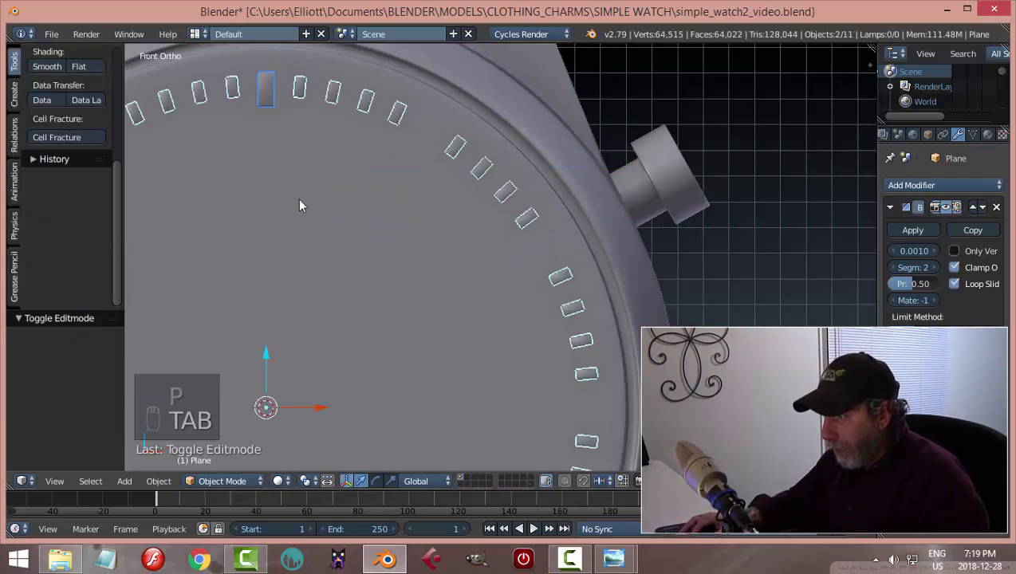
{"action": "left_click", "coordinate": [267, 104]}
{"action": "scroll", "coordinate": [372, 272], "scroll_direction": "down", "scroll_amount": 4}
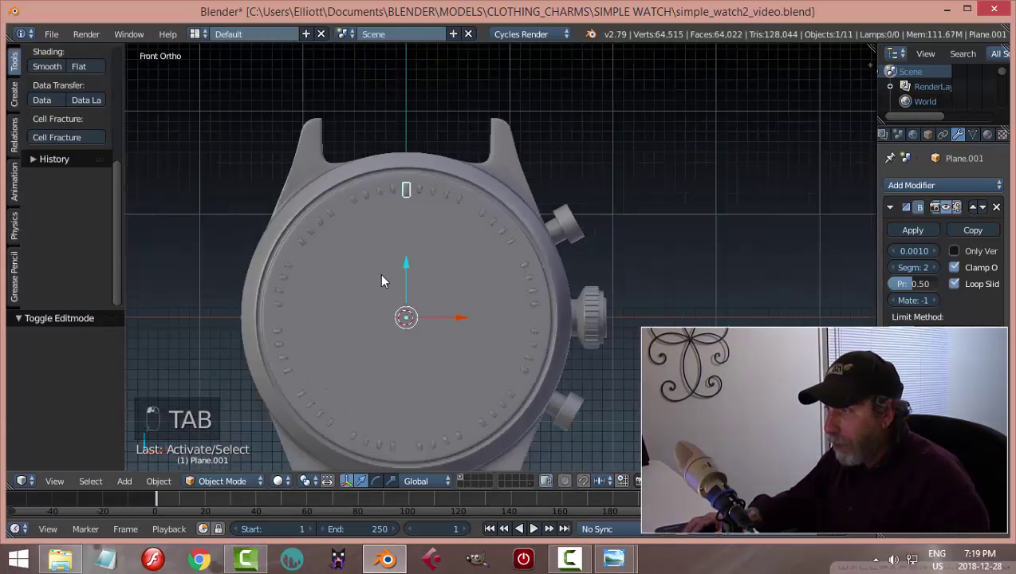
{"action": "key", "text": "g"}
{"action": "left_click", "coordinate": [405, 289]}
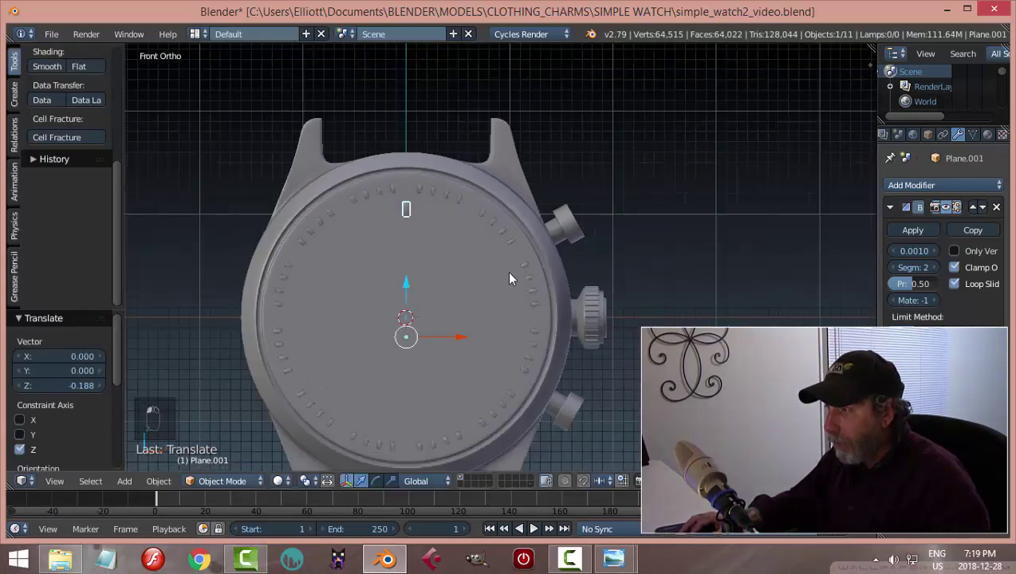
{"action": "key", "text": "ctrl+z"}
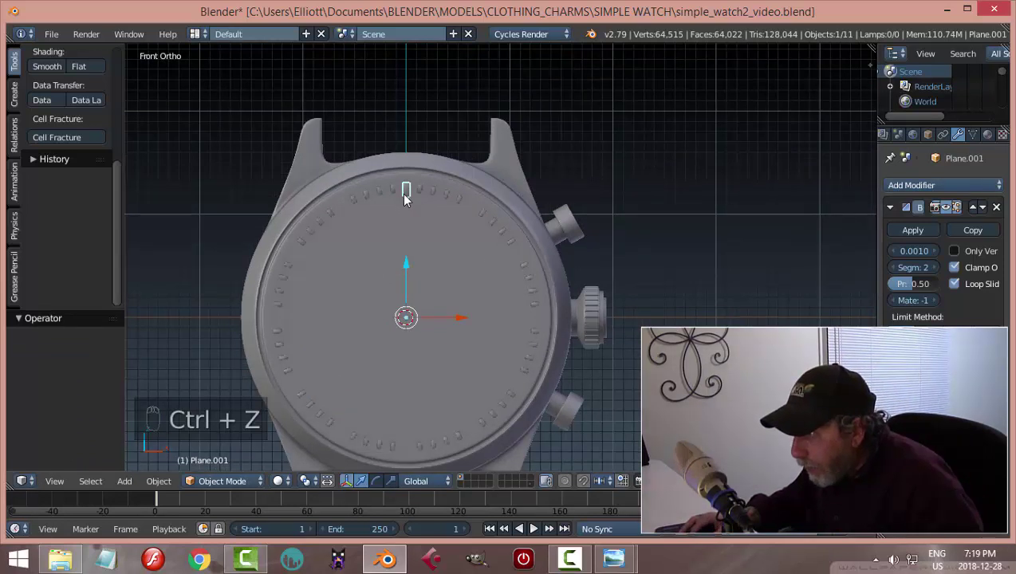
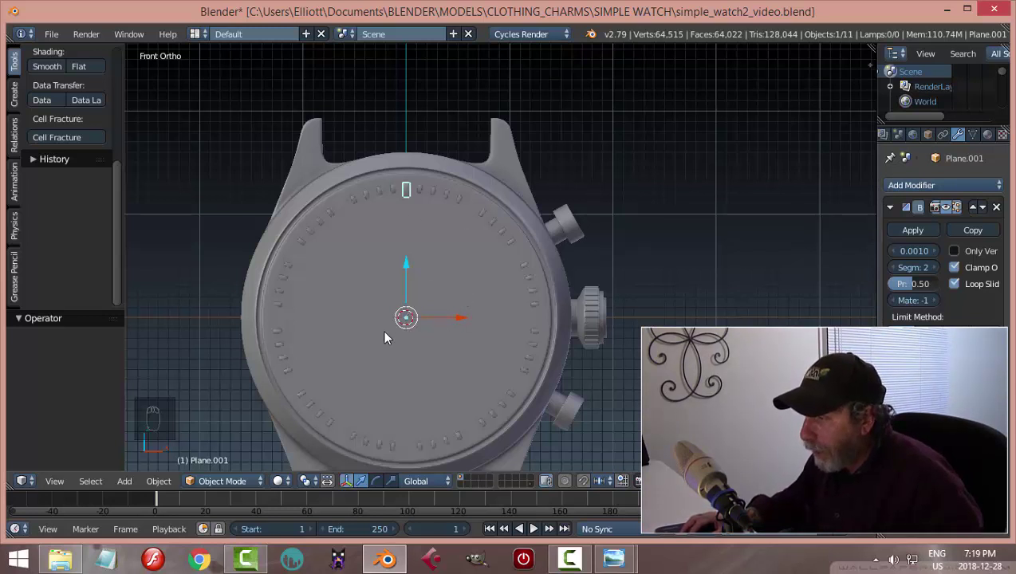
Select all of the 12 o'clock mark's geometry in Edit Mode and spin it 360° around the dial centre in 12 steps
{"action": "key", "text": "Tab"}
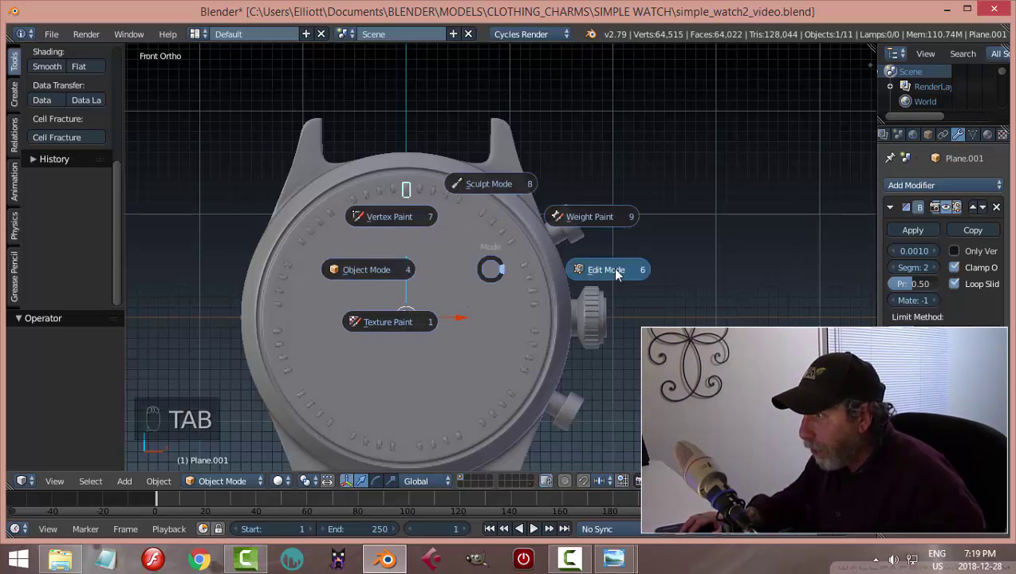
{"action": "key", "text": "a"}
{"action": "key", "text": "a"}
{"action": "scroll", "coordinate": [648, 299], "scroll_direction": "down", "scroll_amount": 2}
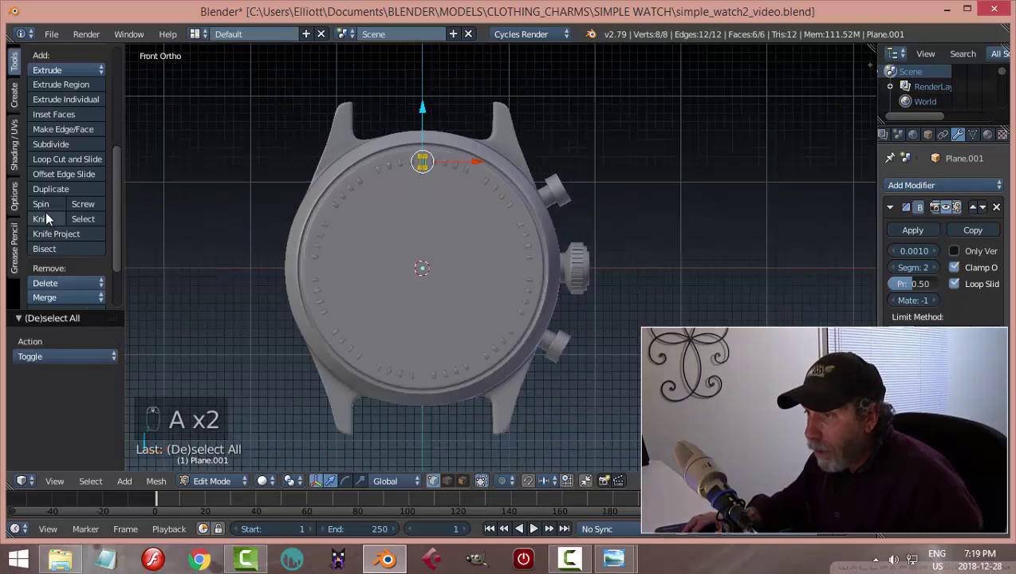
{"action": "left_click", "coordinate": [41, 205]}
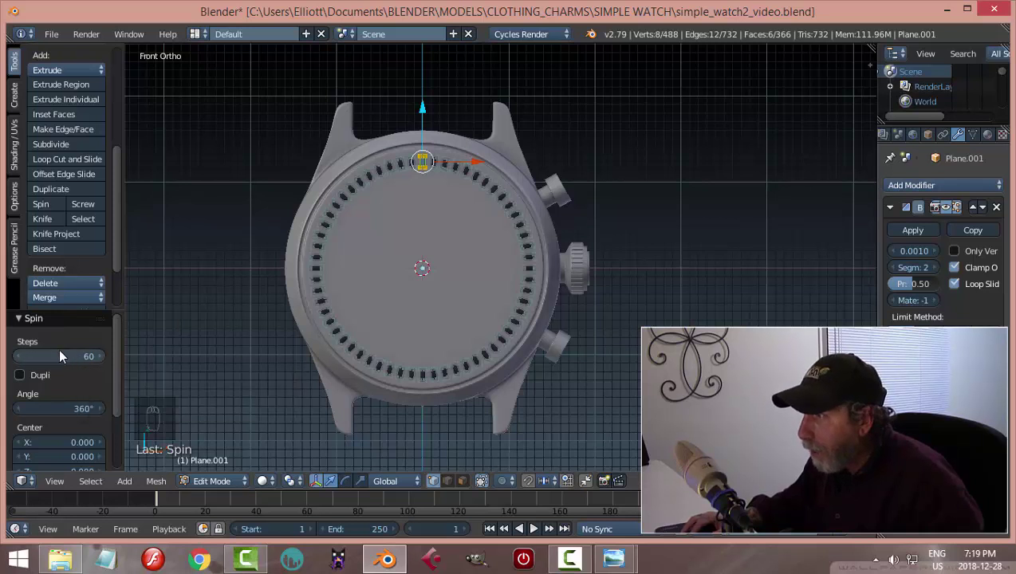
{"action": "type", "text": "12"}
{"action": "key", "text": "Return"}
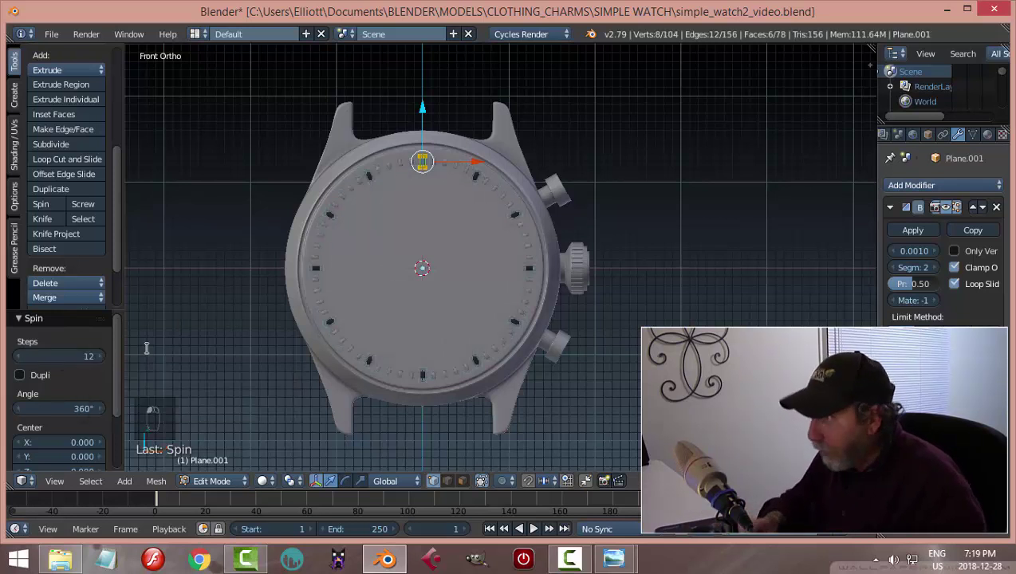
{"action": "scroll", "coordinate": [604, 298], "scroll_direction": "up", "scroll_amount": 5}
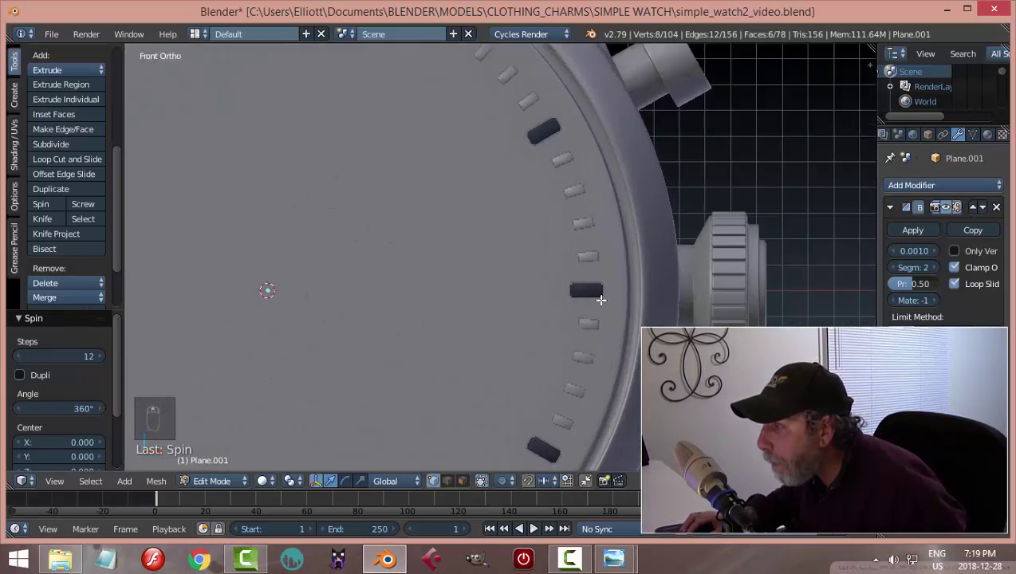
{"action": "scroll", "coordinate": [601, 300], "scroll_direction": "down", "scroll_amount": 3}
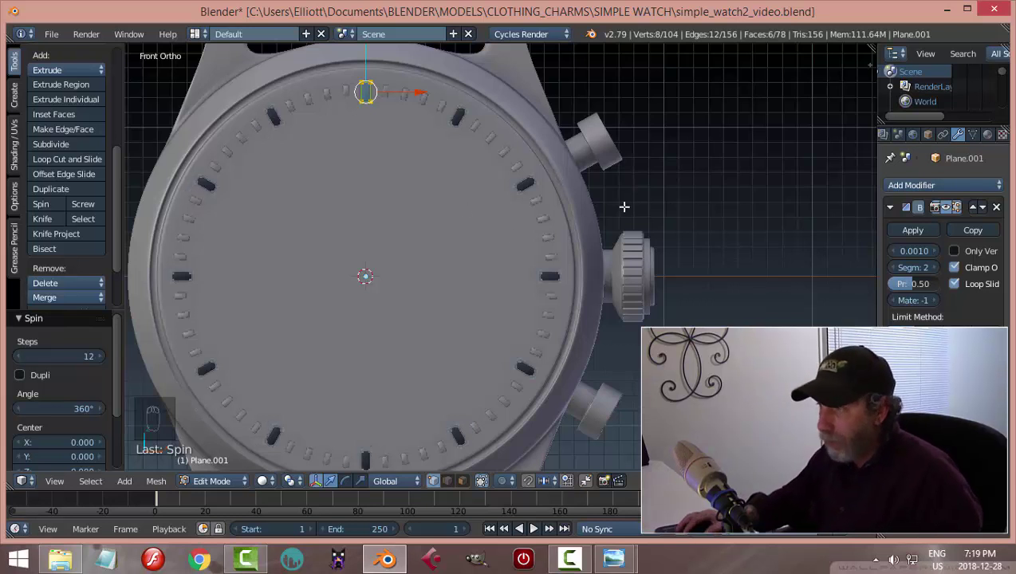
Select all hour mark geometry, remove the duplicate vertices and make the normals consistent
{"action": "key", "text": "a"}
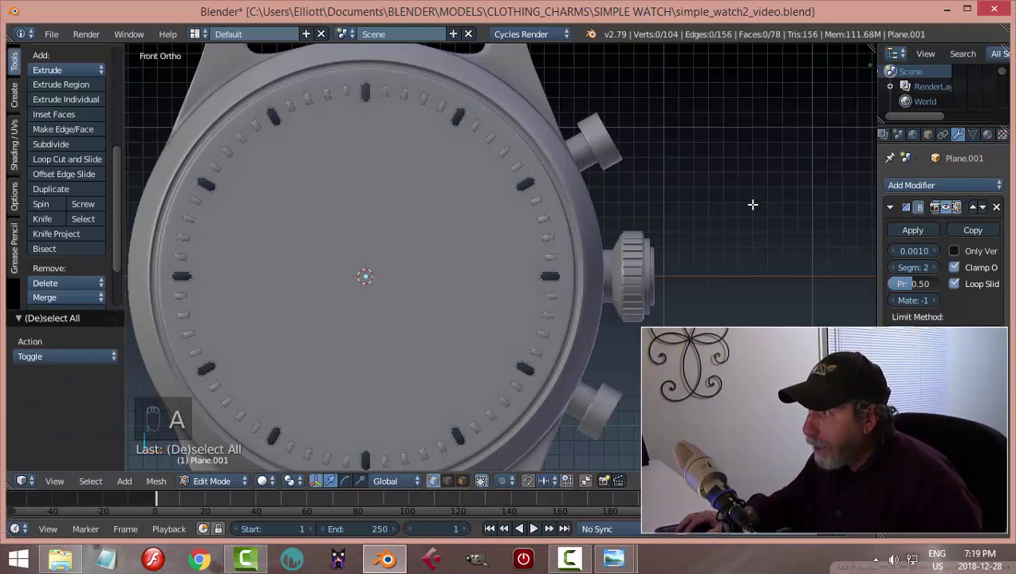
{"action": "key", "text": "a"}
{"action": "key", "text": "w"}
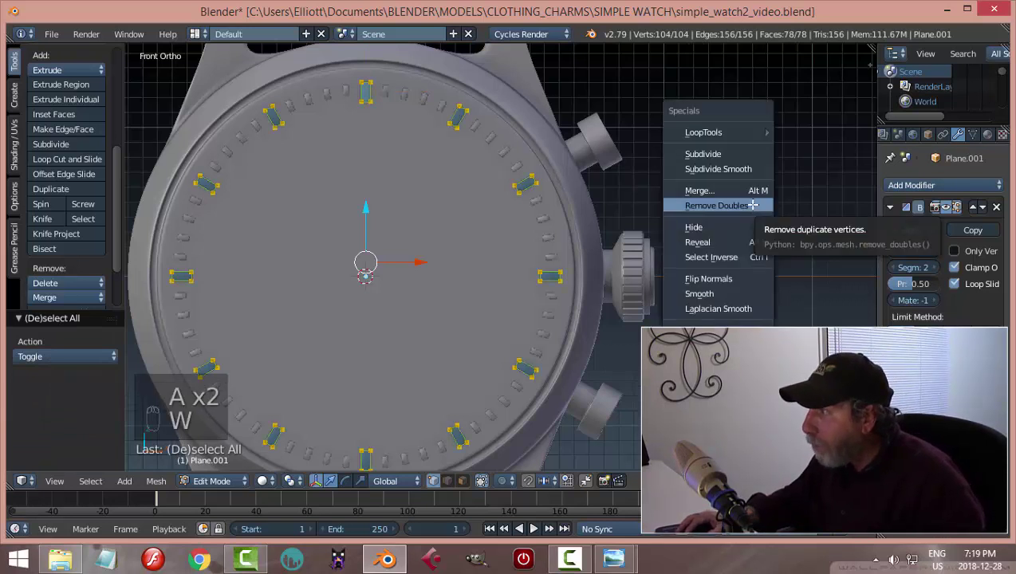
{"action": "left_click", "coordinate": [753, 205]}
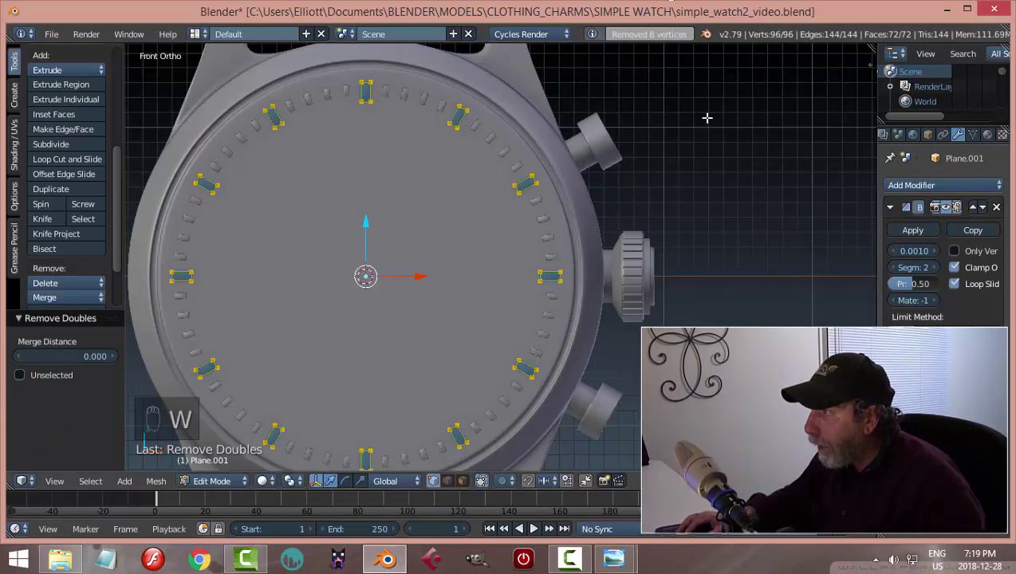
{"action": "key", "text": "ctrl+n"}
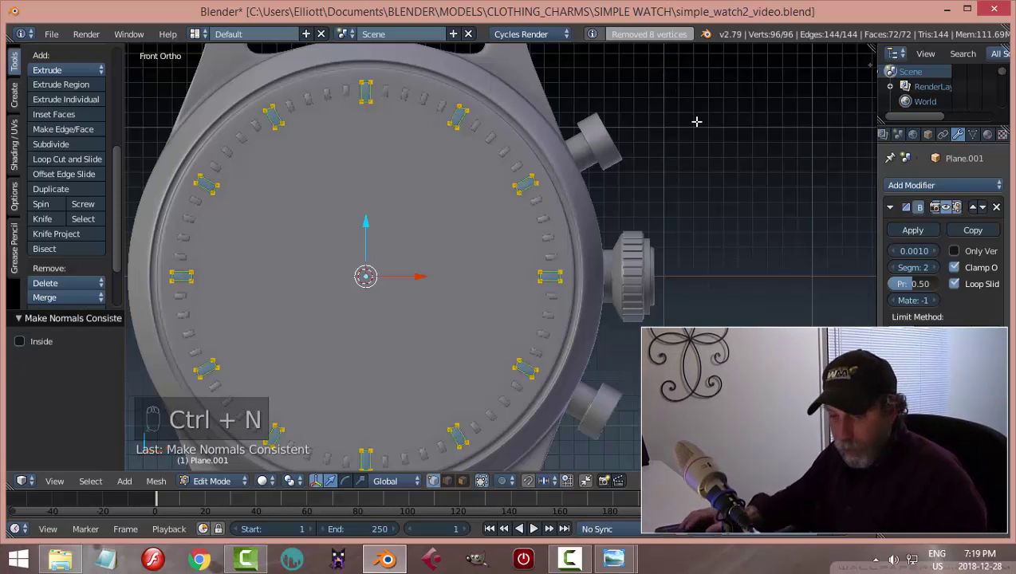
Return to Object Mode, clear the selection and save the file
{"action": "key", "text": "a"}
{"action": "key", "text": "Tab"}
{"action": "left_click", "coordinate": [626, 129]}
{"action": "key", "text": "a"}
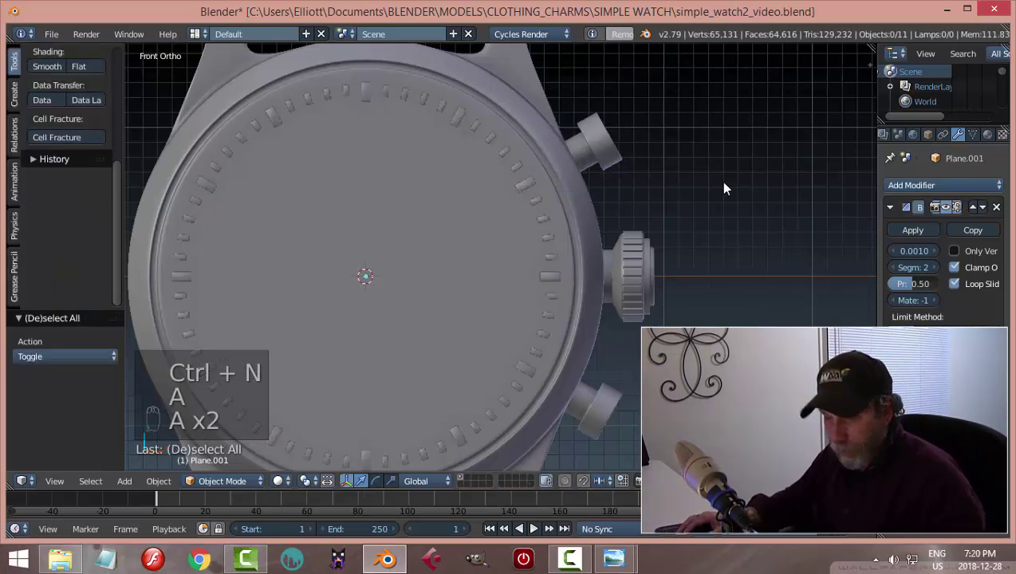
{"action": "scroll", "coordinate": [728, 221], "scroll_direction": "down", "scroll_amount": 3}
{"action": "middle_click_drag", "start_coordinate": [729, 221], "coordinate": [355, 96]}
{"action": "scroll", "coordinate": [625, 243], "scroll_direction": "up", "scroll_amount": 4}
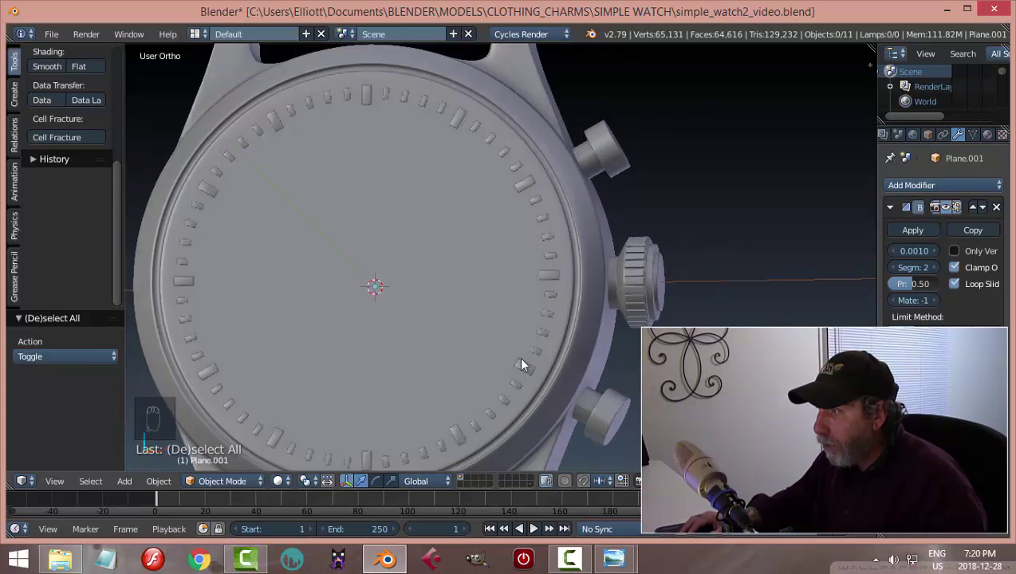
{"action": "middle_click_drag", "start_coordinate": [633, 303], "coordinate": [530, 282]}
{"action": "key", "text": "ctrl+s"}
{"action": "scroll", "coordinate": [570, 259], "scroll_direction": "down", "scroll_amount": 4}
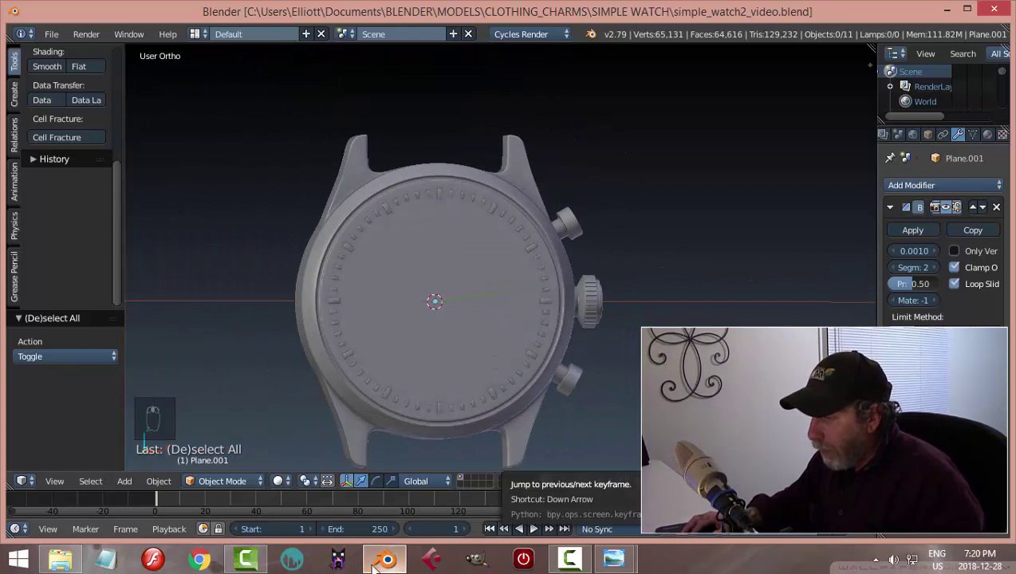
Examine the numerals on the reference dial in front wireframe view, returning to solid shading
{"action": "key", "text": "KP_1"}
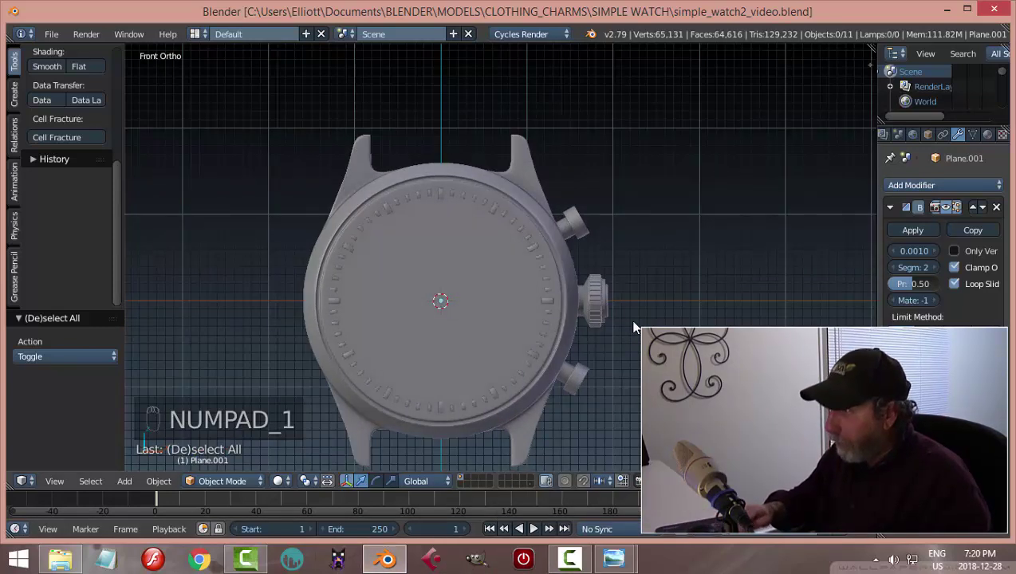
{"action": "key", "text": "z"}
{"action": "left_click", "coordinate": [711, 317]}
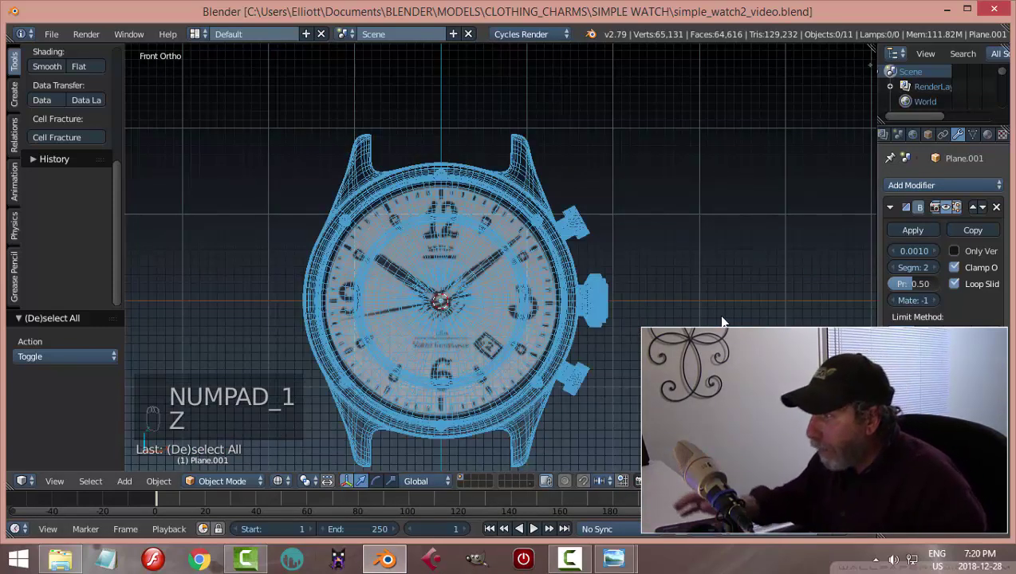
{"action": "scroll", "coordinate": [722, 321], "scroll_direction": "up", "scroll_amount": 4}
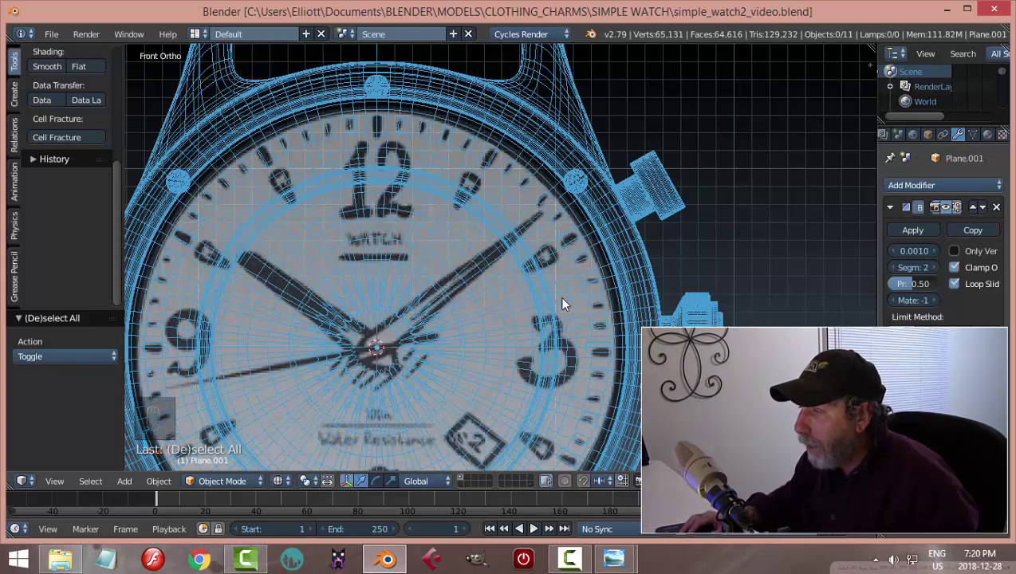
{"action": "scroll", "coordinate": [443, 336], "scroll_direction": "down", "scroll_amount": 1}
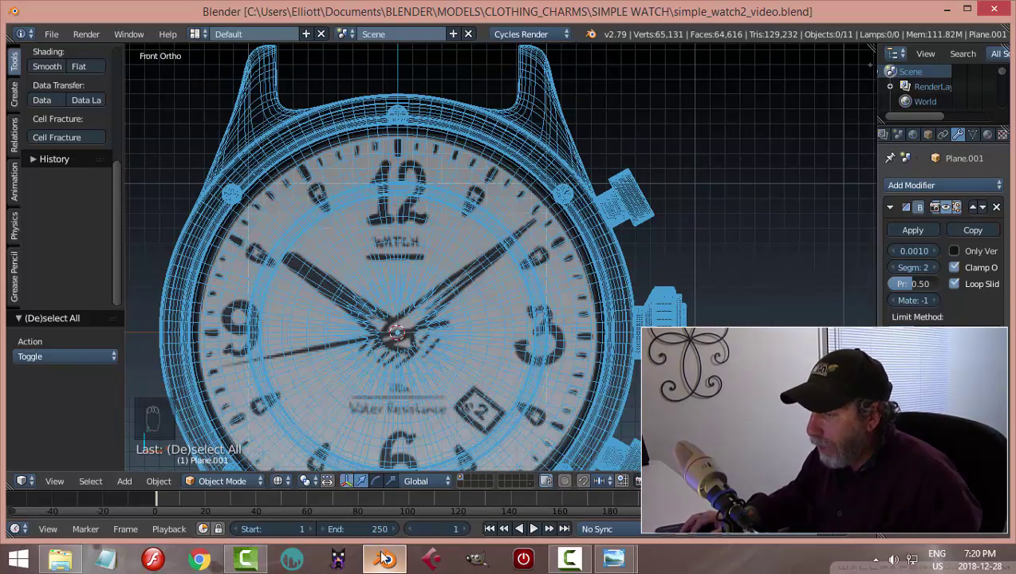
{"action": "key", "text": "z"}
{"action": "left_click", "coordinate": [680, 297]}
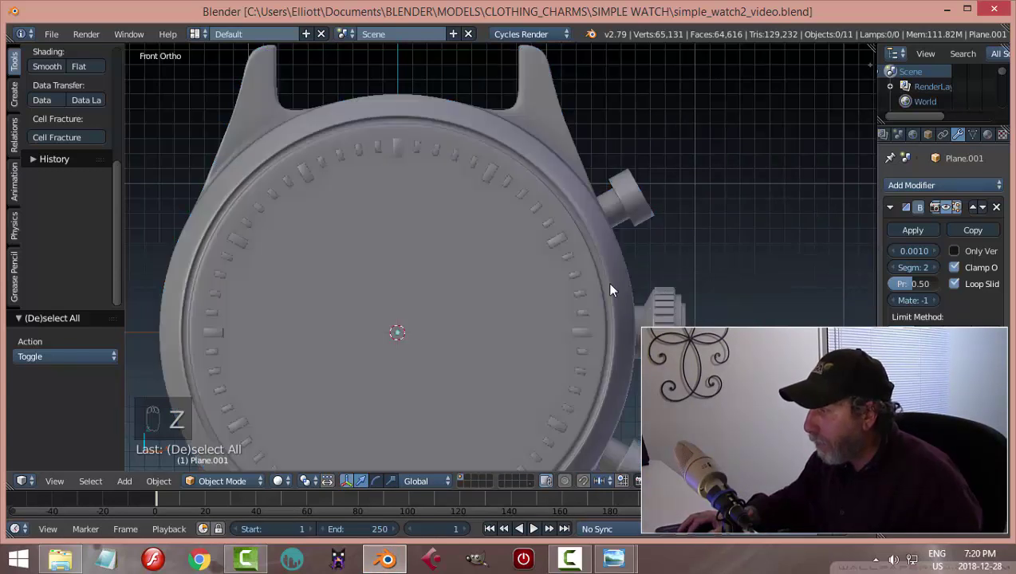
{"action": "scroll", "coordinate": [606, 283], "scroll_direction": "up", "scroll_amount": 3}
{"action": "scroll", "coordinate": [558, 236], "scroll_direction": "down", "scroll_amount": 2}
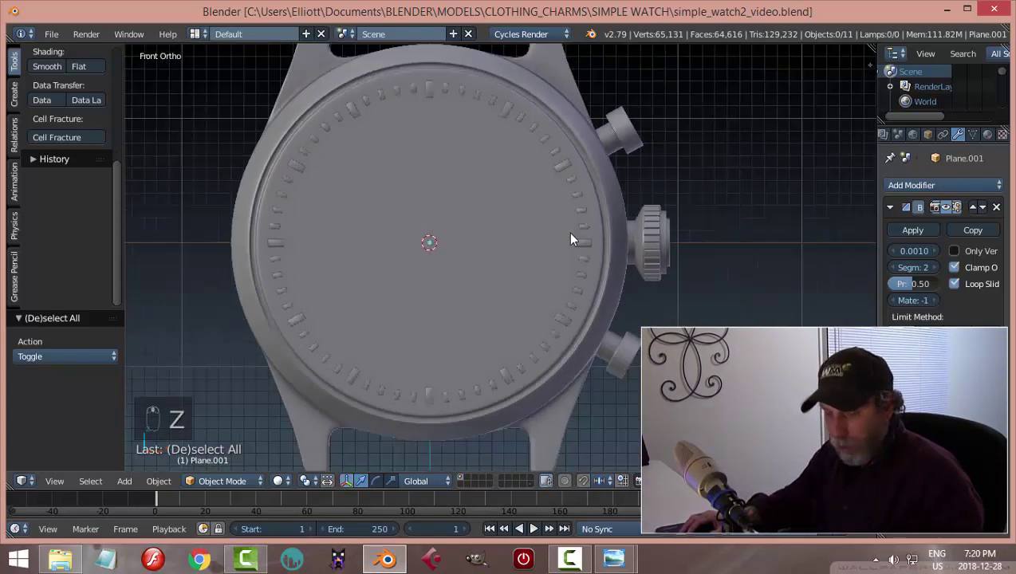
Add a text object and move it about -1.133 along Y so it sits in front of the dial
{"action": "key", "text": "shift+a"}
{"action": "mouse_move", "coordinate": [571, 235]}
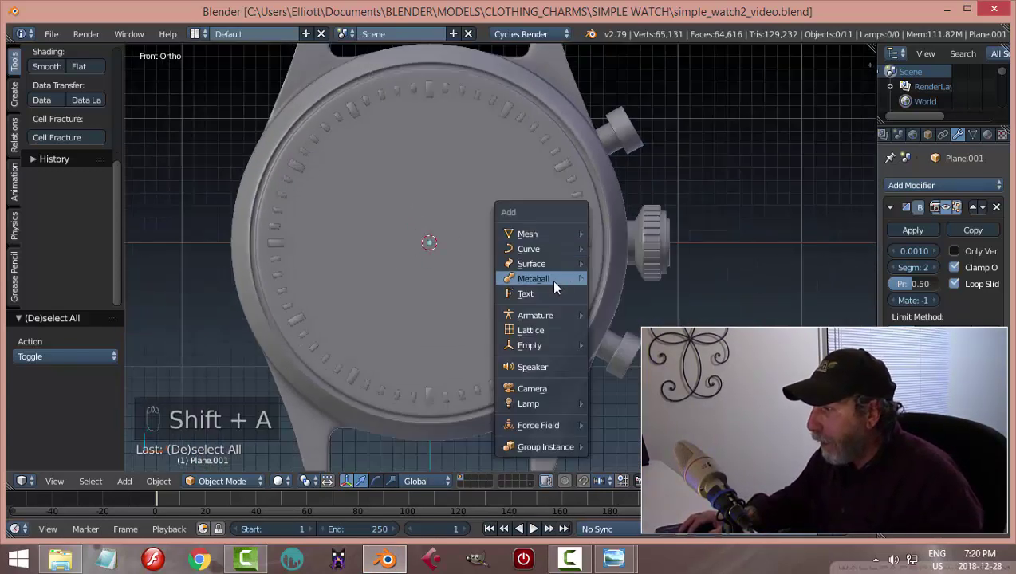
{"action": "left_click", "coordinate": [549, 292]}
{"action": "middle_click_drag", "start_coordinate": [658, 240], "coordinate": [540, 254]}
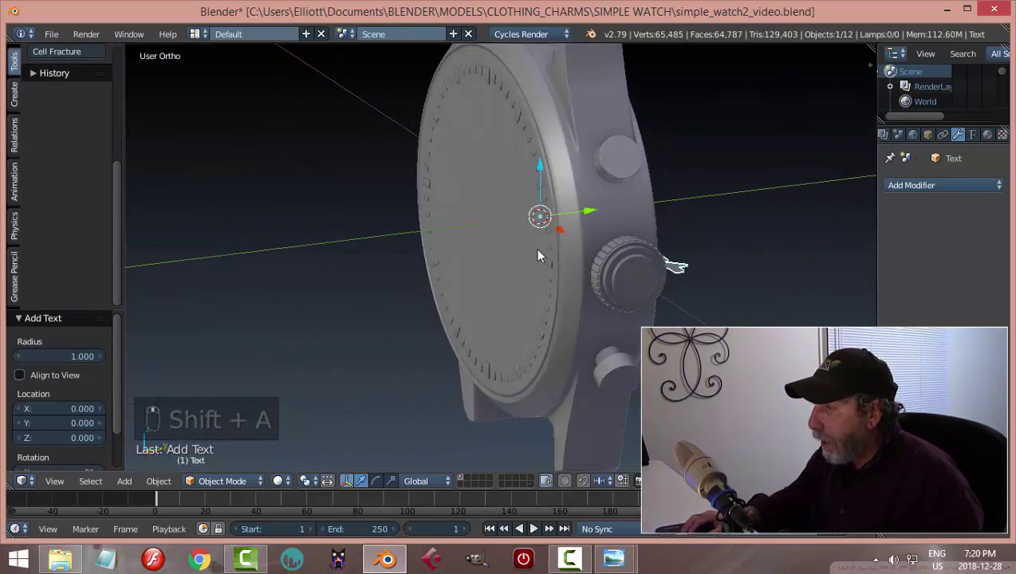
{"action": "key", "text": "g"}
{"action": "key", "text": "y"}
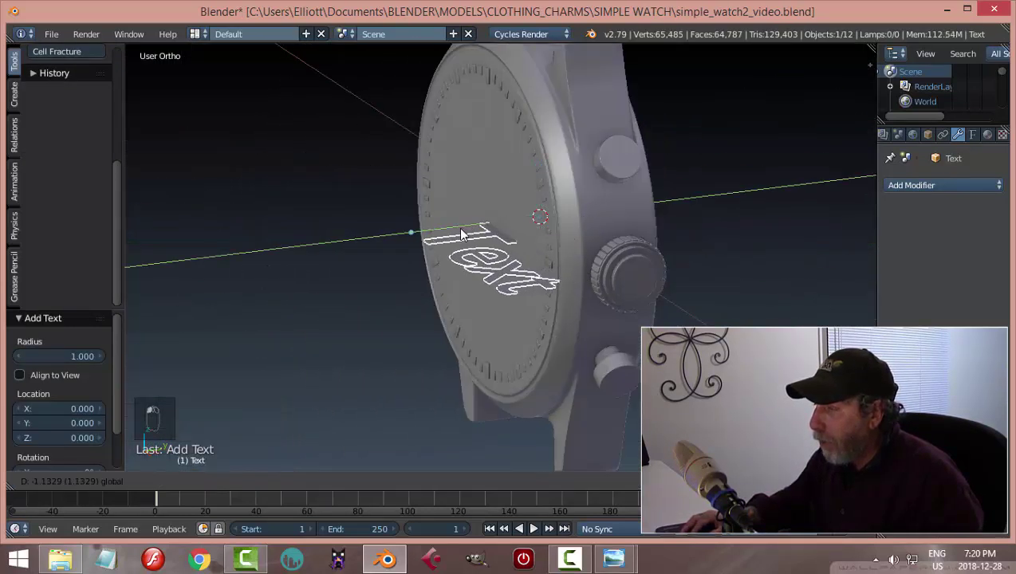
{"action": "left_click", "coordinate": [456, 228]}
Rotate the text object 90° about the X axis and show it in front view
{"action": "middle_click_drag", "start_coordinate": [456, 228], "coordinate": [527, 256]}
{"action": "key", "text": "r"}
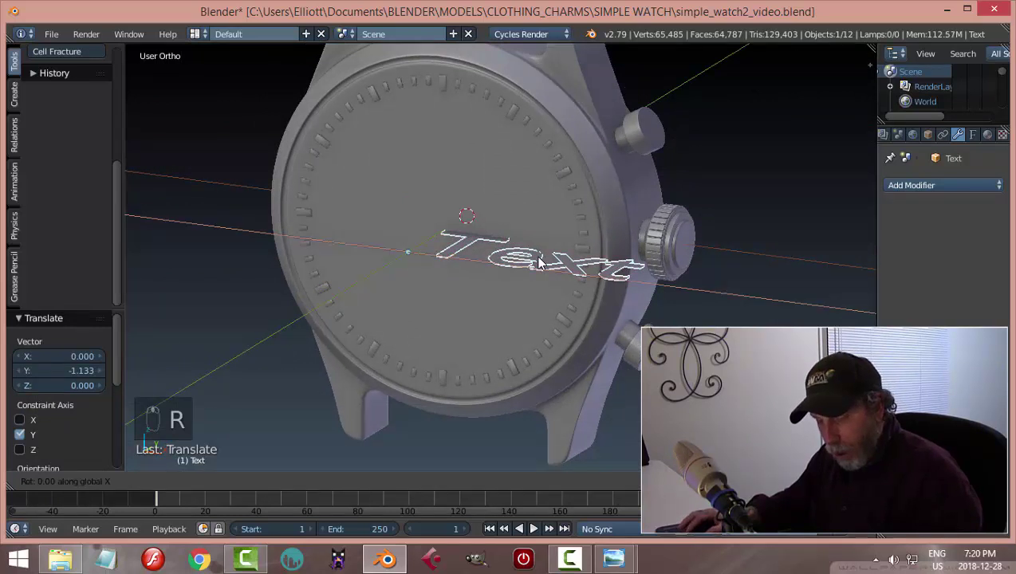
{"action": "key", "text": "x"}
{"action": "key", "text": "9"}
{"action": "key", "text": "0"}
{"action": "key", "text": "Return"}
{"action": "key", "text": "KP_1"}
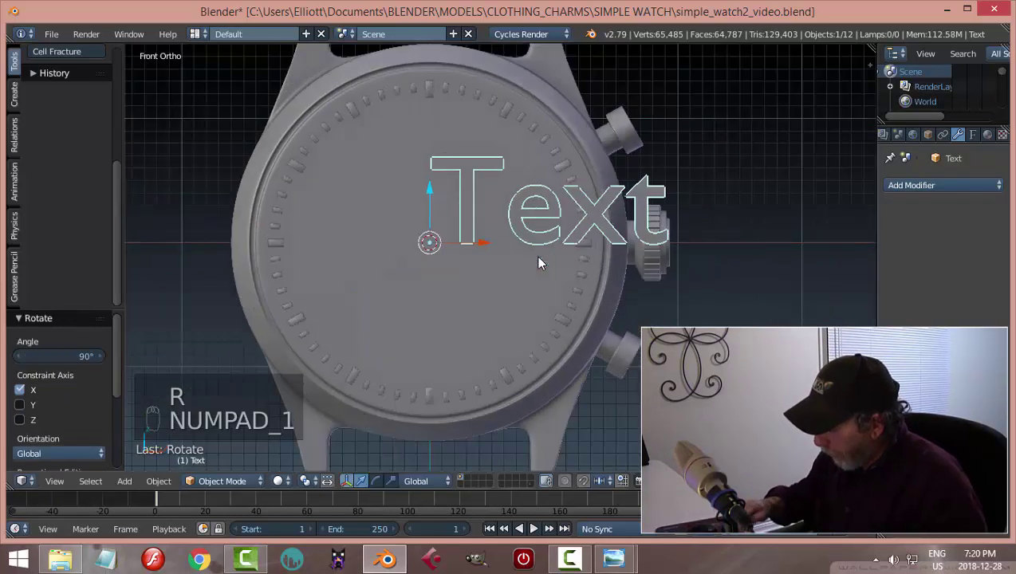
Set the text's origin to its geometry and centre it horizontally on the dial, moving it about -0.94 along X
{"action": "scroll", "coordinate": [88, 141], "scroll_direction": "up", "scroll_amount": 5}
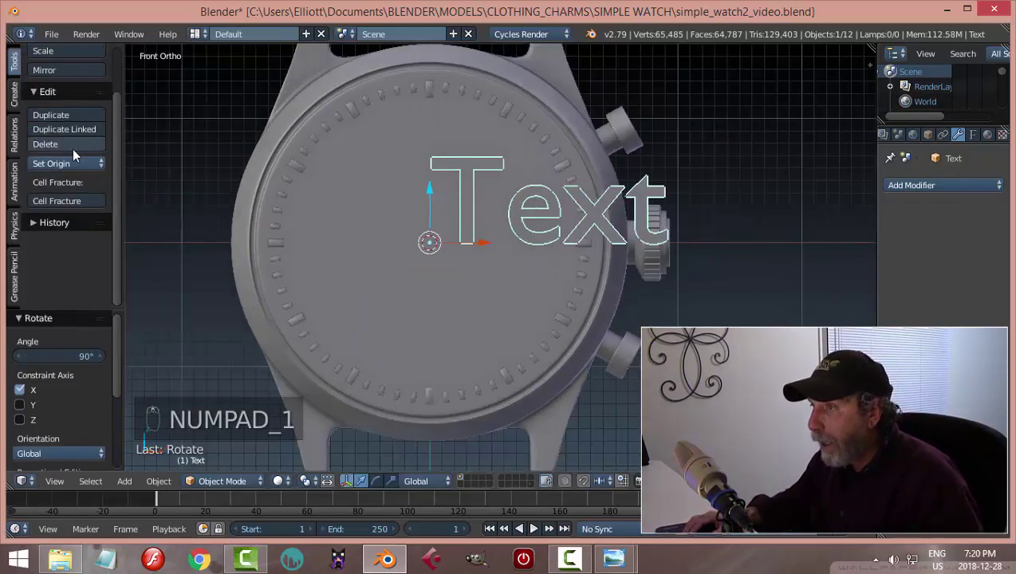
{"action": "left_click", "coordinate": [61, 164]}
{"action": "left_click", "coordinate": [64, 197]}
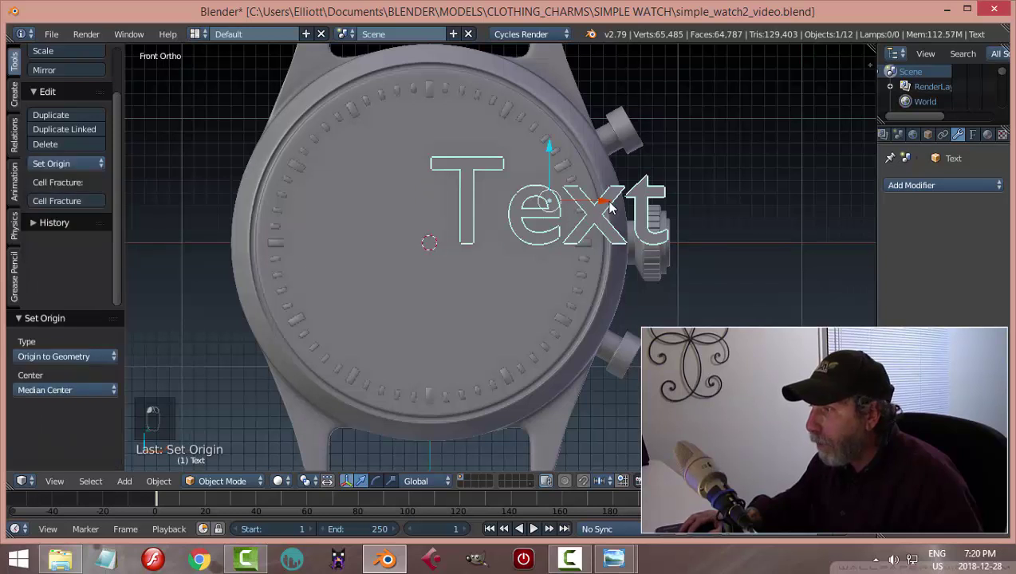
{"action": "left_click_drag", "start_coordinate": [609, 207], "coordinate": [440, 194]}
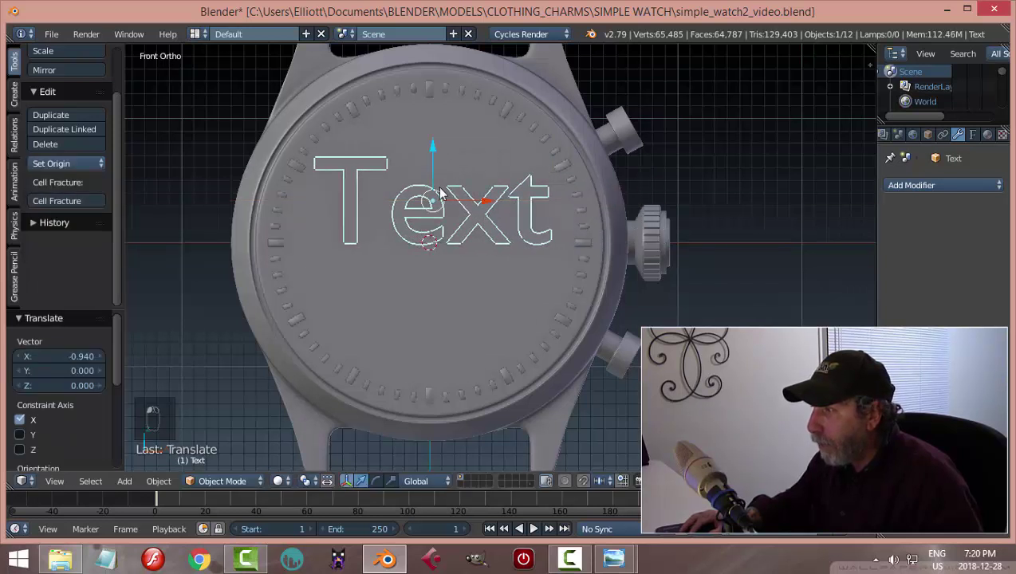
Move the text up about 0.608 along Z to just below the 12 o'clock mark and scale it down uniformly
{"action": "left_click_drag", "start_coordinate": [430, 151], "coordinate": [434, 76]}
{"action": "scroll", "coordinate": [613, 161], "scroll_direction": "up", "scroll_amount": 3, "text": "shift"}
{"action": "key", "text": "s"}
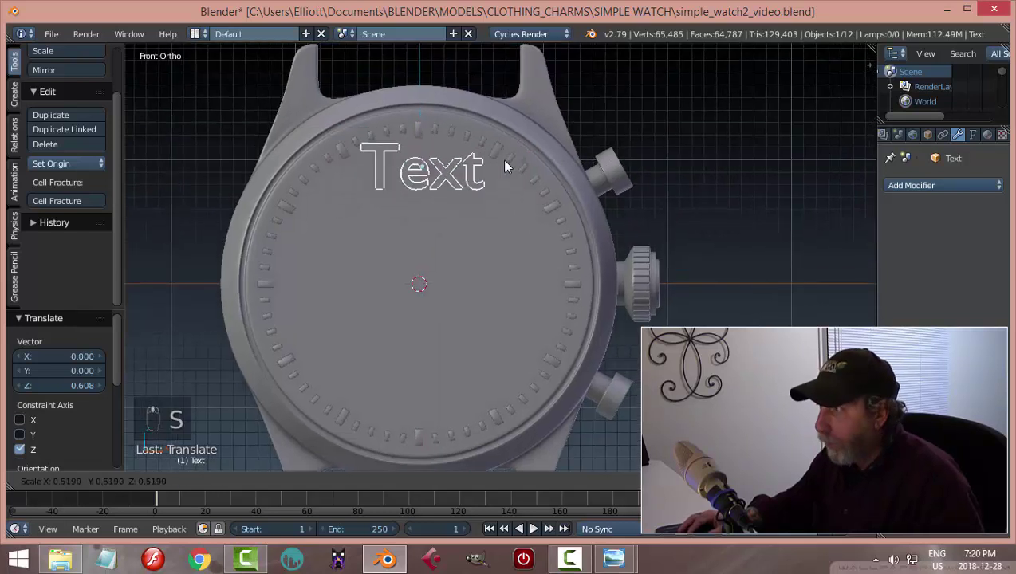
Scale the text object down and raise it about 0.048 along Z near the dial's 12 o'clock marker
{"action": "left_click", "coordinate": [496, 166]}
{"action": "left_click_drag", "start_coordinate": [417, 111], "coordinate": [418, 102]}
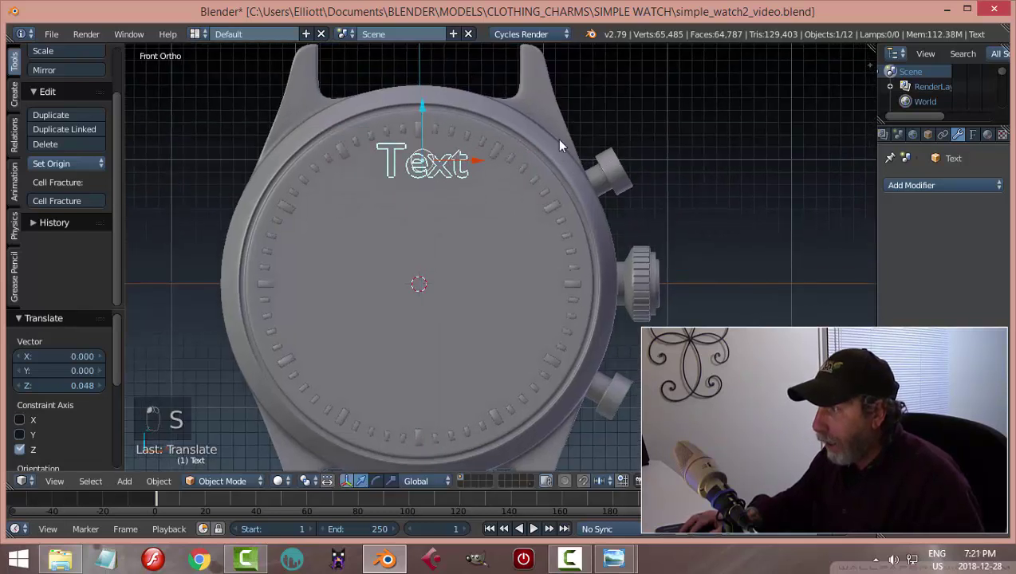
Replace the text object's content with "12" and return to Object Mode
{"action": "key", "text": "Tab"}
{"action": "left_click", "coordinate": [646, 146]}
{"action": "key", "text": "BackSpace"}
{"action": "key", "text": "BackSpace"}
{"action": "key", "text": "BackSpace"}
{"action": "key", "text": "BackSpace"}
{"action": "key", "text": "BackSpace"}
{"action": "key", "text": "BackSpace"}
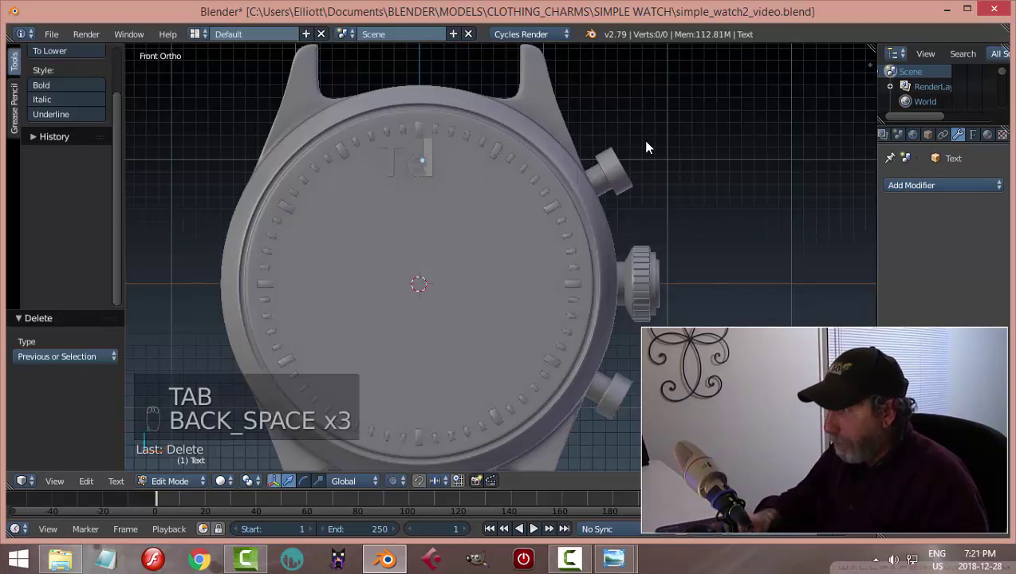
{"action": "type", "text": "12"}
{"action": "key", "text": "Tab"}
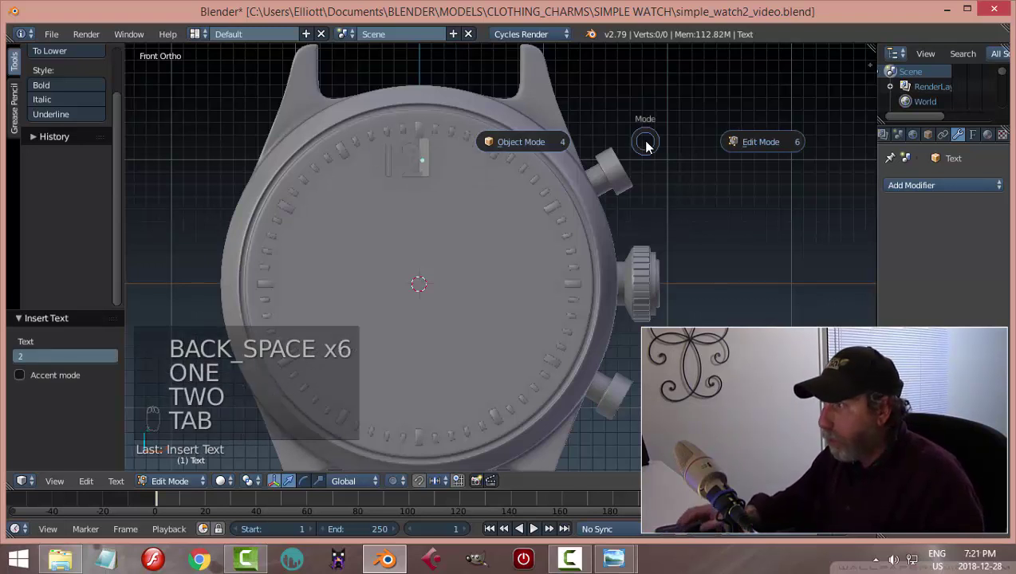
{"action": "left_click", "coordinate": [503, 140]}
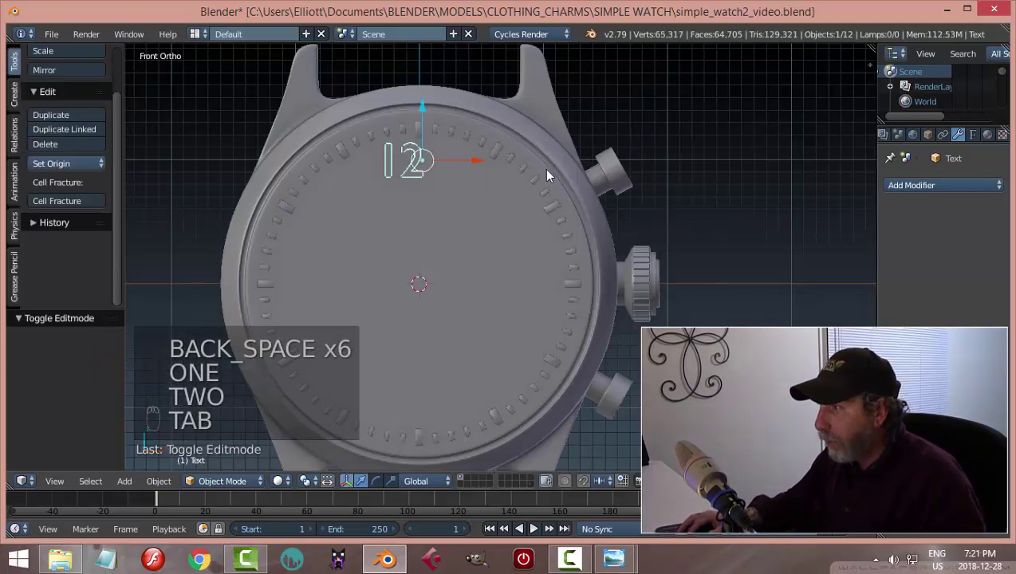
Centre the "12" text's origin on its numerals and move the text about 0.349 along X
{"action": "left_click", "coordinate": [972, 134]}
{"action": "scroll", "coordinate": [965, 285], "scroll_direction": "down", "scroll_amount": 5}
{"action": "scroll", "coordinate": [965, 307], "scroll_direction": "down", "scroll_amount": 3}
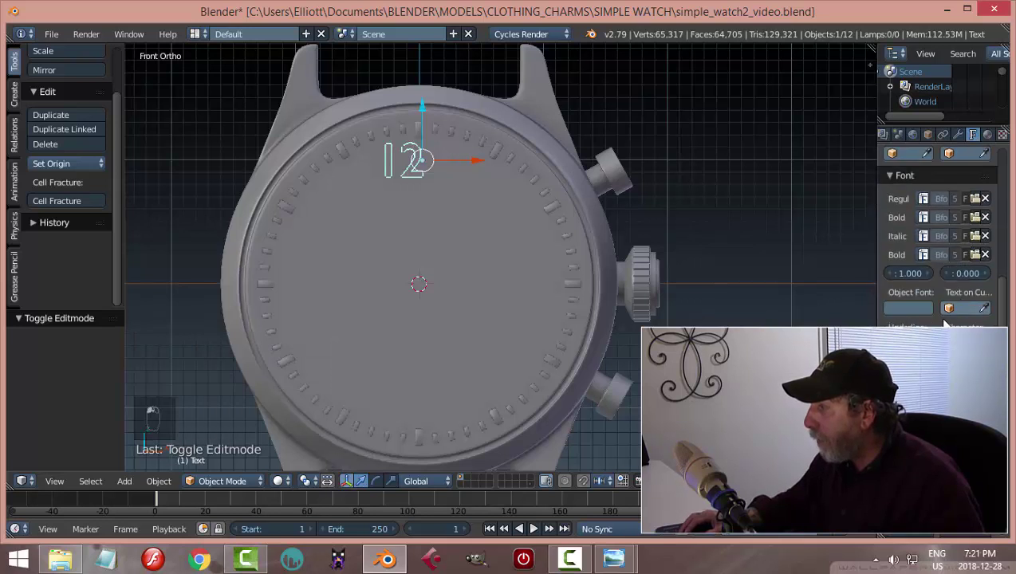
{"action": "scroll", "coordinate": [941, 239], "scroll_direction": "down", "scroll_amount": 3}
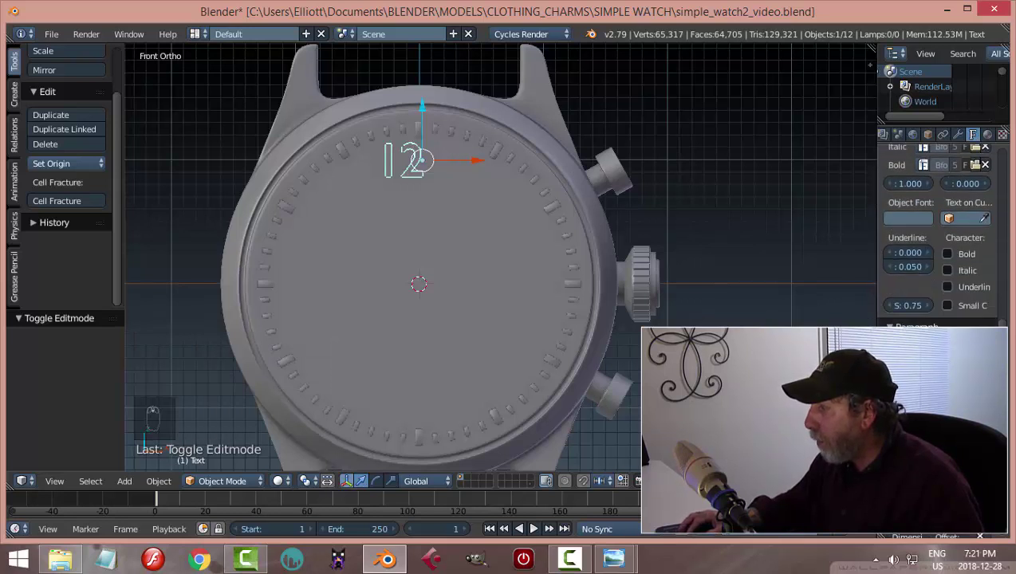
{"action": "left_click", "coordinate": [39, 163]}
{"action": "left_click", "coordinate": [71, 197]}
{"action": "left_click_drag", "start_coordinate": [438, 157], "coordinate": [484, 173]}
Match the "12" to the reference image in wireframe by moving it about -0.045 along Z and scaling it by about 1.36
{"action": "scroll", "coordinate": [483, 173], "scroll_direction": "up", "scroll_amount": 3}
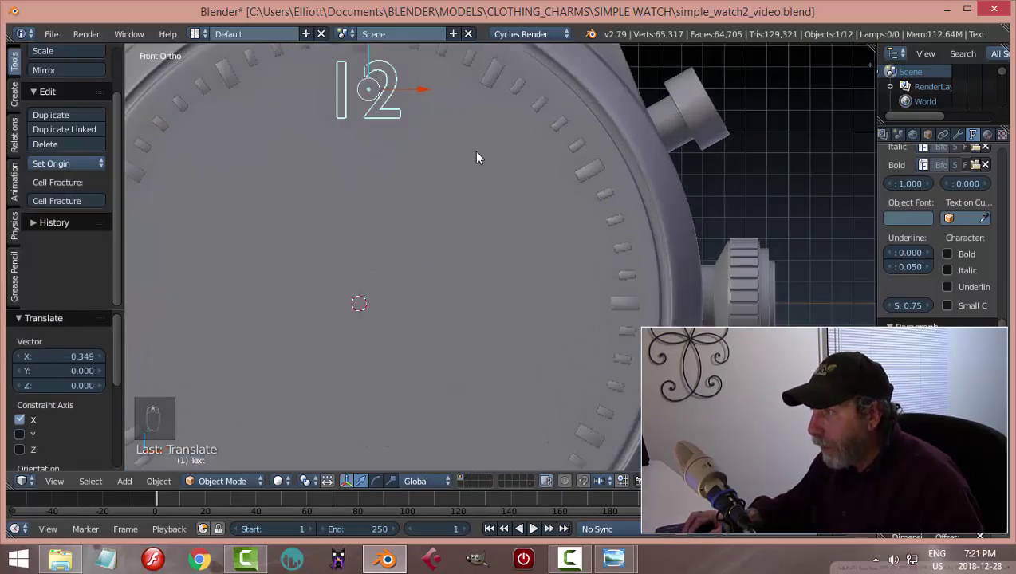
{"action": "key", "text": "z"}
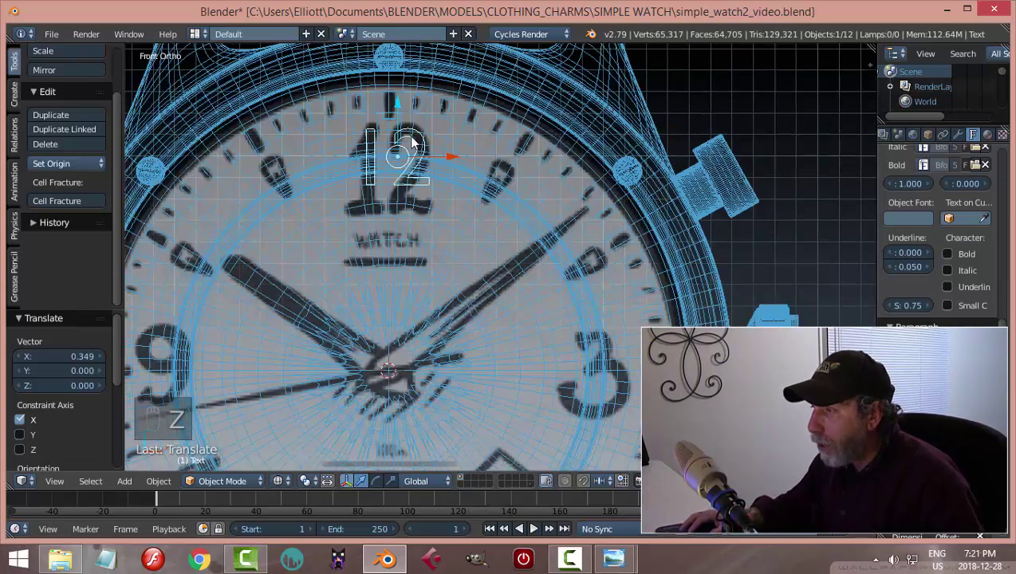
{"action": "key", "text": "g"}
{"action": "key", "text": "z"}
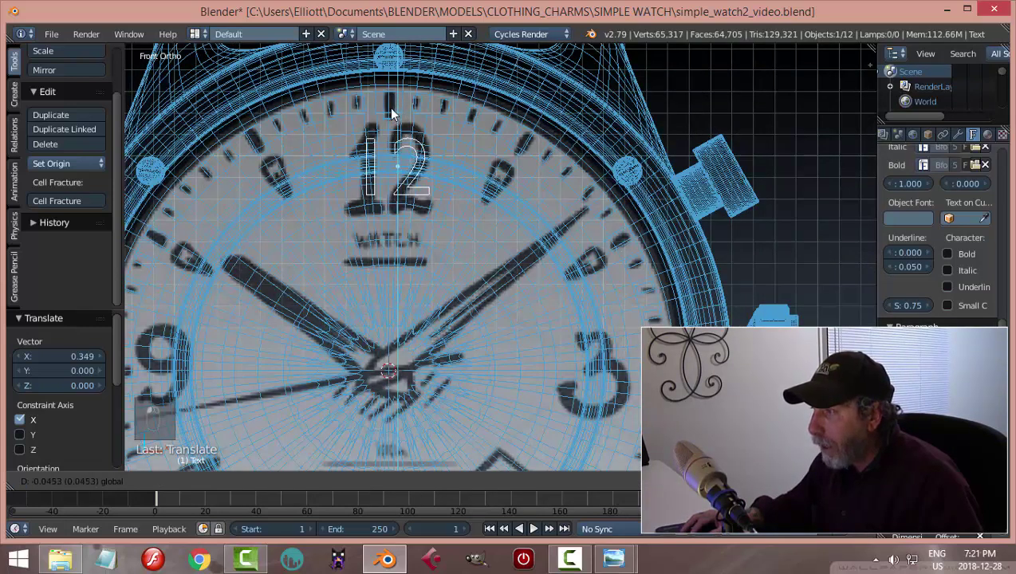
{"action": "left_click", "coordinate": [389, 107]}
{"action": "key", "text": "s"}
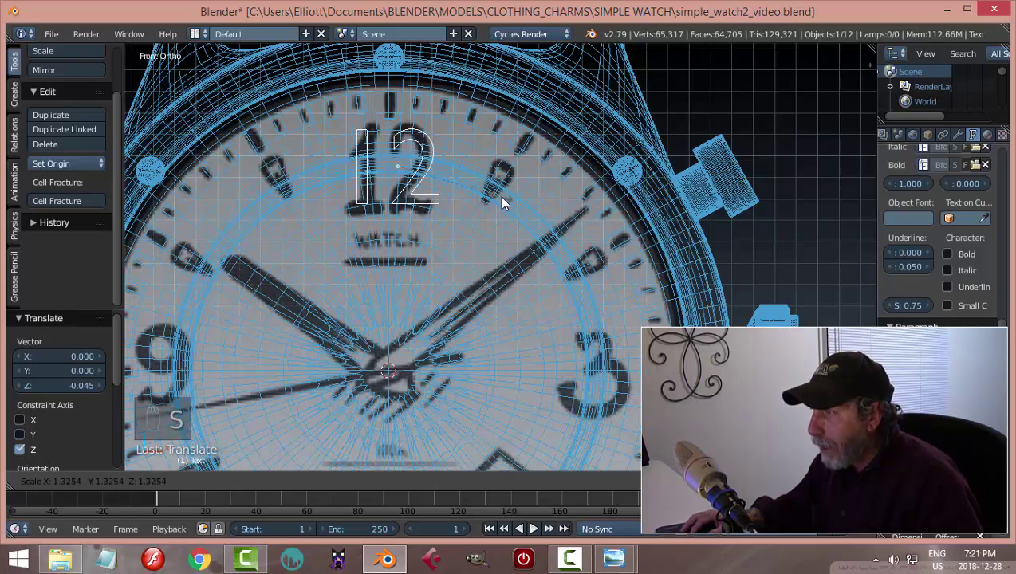
{"action": "left_click", "coordinate": [504, 205]}
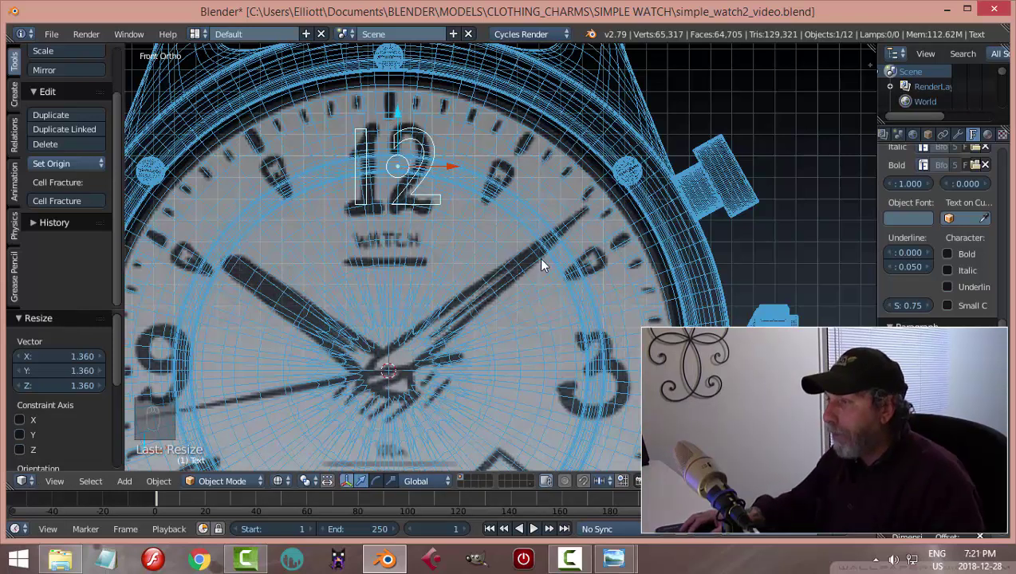
{"action": "key", "text": "z"}
{"action": "left_click", "coordinate": [608, 332]}
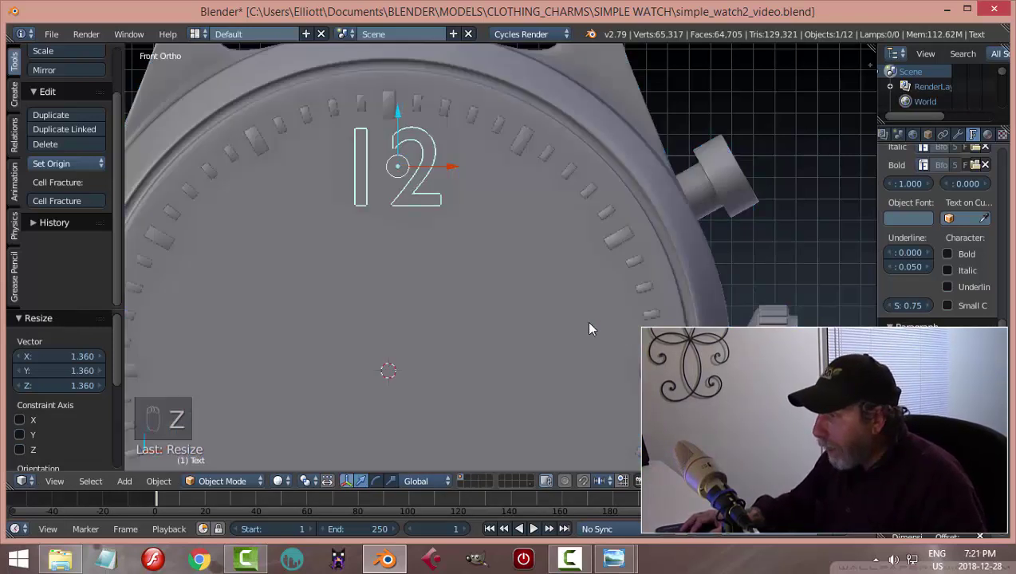
Move the "12" about 0.670 along Y so it sits at the dial face
{"action": "middle_click_drag", "start_coordinate": [589, 329], "coordinate": [456, 287]}
{"action": "key", "text": "g"}
{"action": "key", "text": "y"}
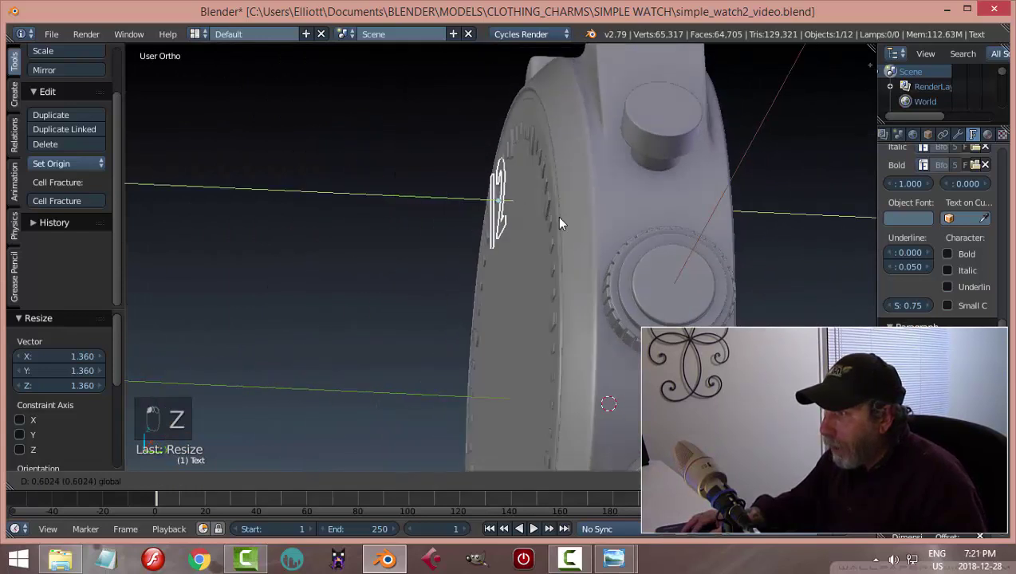
{"action": "left_click", "coordinate": [561, 222]}
{"action": "middle_click_drag", "start_coordinate": [559, 223], "coordinate": [594, 287]}
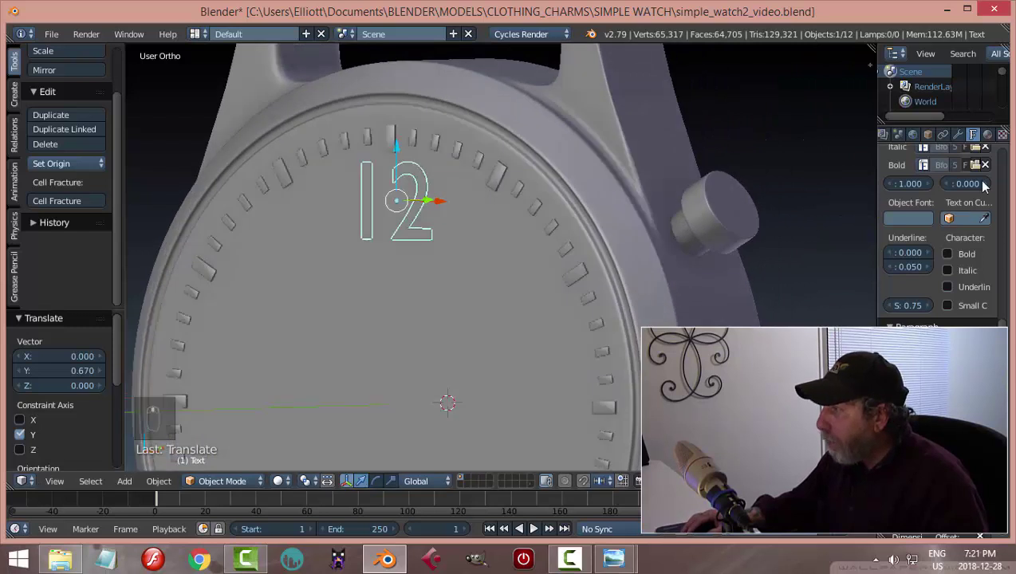
Give the "12" text thickness with extrude 0.023, bevel depth 0.004 and bevel resolution 2
{"action": "scroll", "coordinate": [986, 183], "scroll_direction": "up", "scroll_amount": 6}
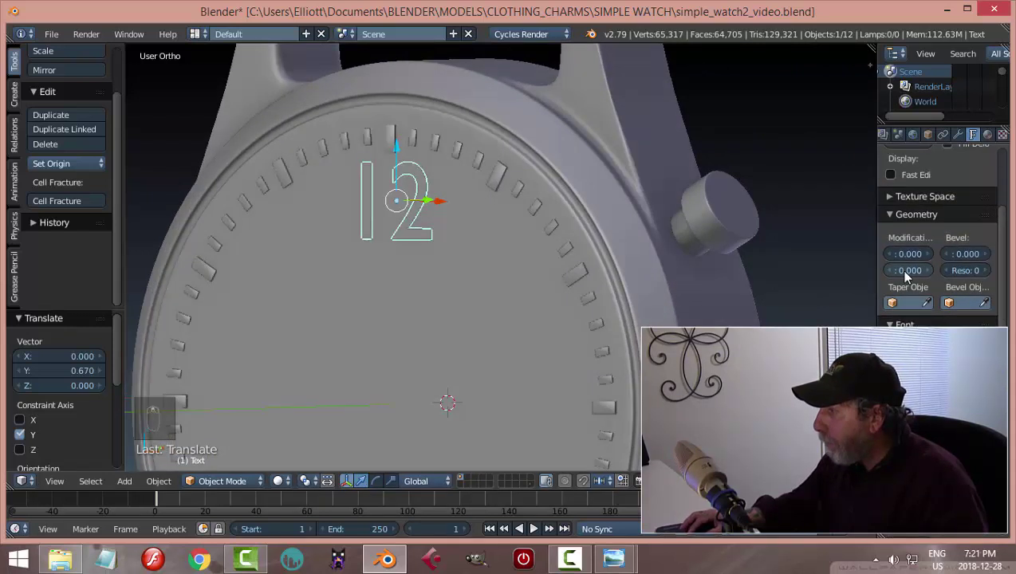
{"action": "left_click_drag", "start_coordinate": [877, 264], "coordinate": [797, 264]}
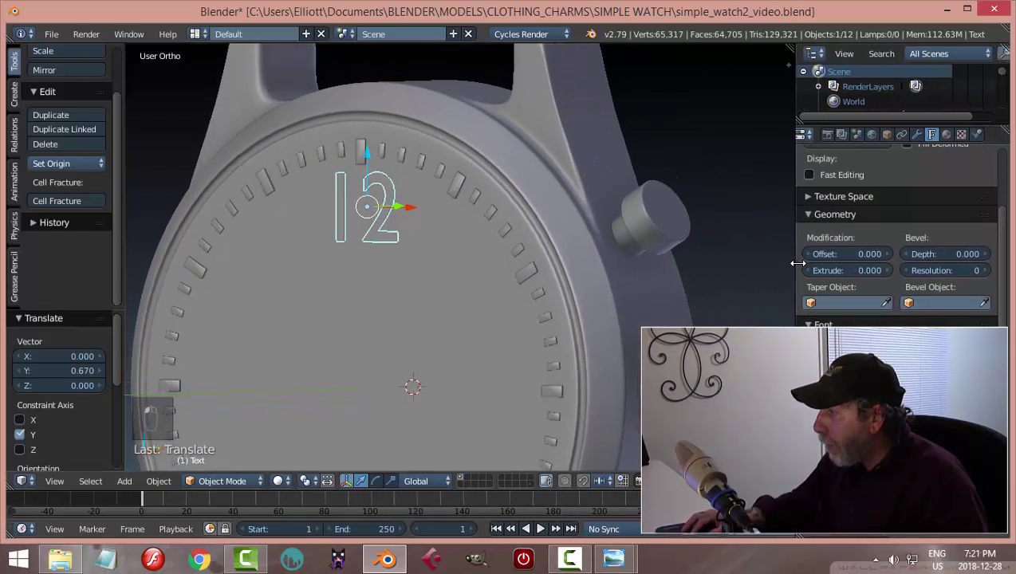
{"action": "mouse_move", "coordinate": [858, 273]}
{"action": "left_mouse_down"}
{"action": "mouse_move", "coordinate": [878, 274]}
{"action": "mouse_move", "coordinate": [863, 274]}
{"action": "left_mouse_up"}
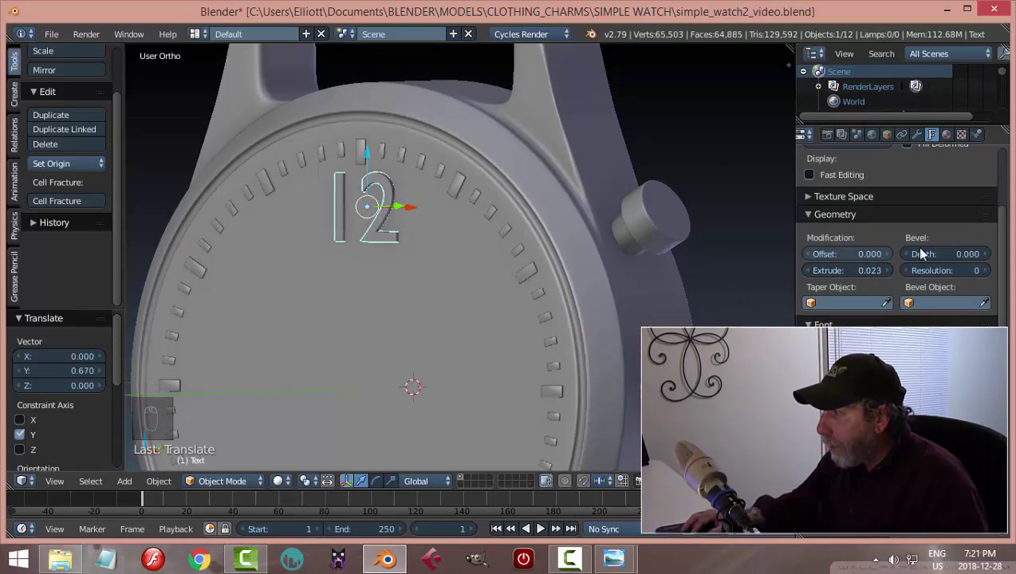
{"action": "left_click_drag", "start_coordinate": [985, 255], "coordinate": [990, 256]}
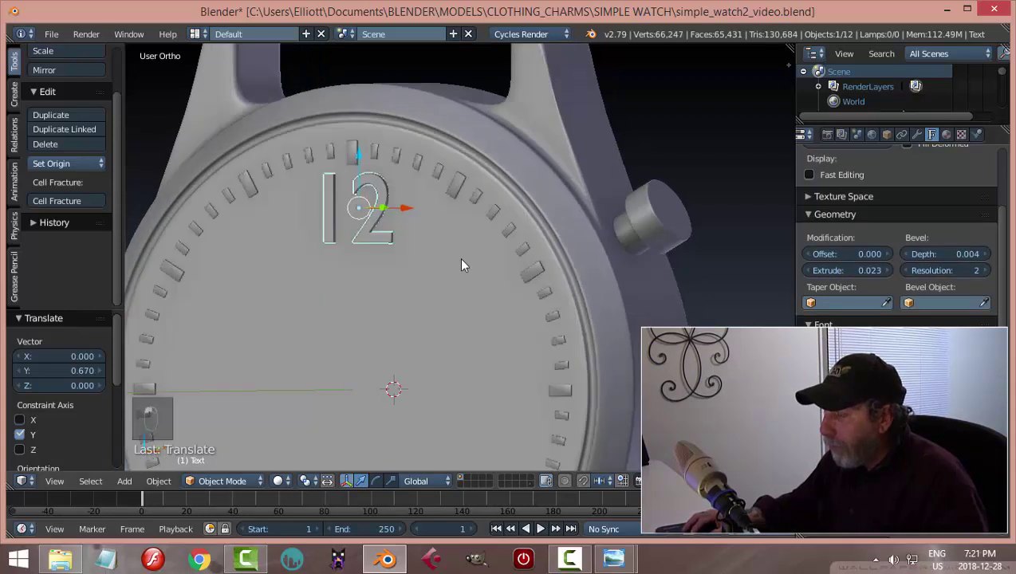
{"action": "key", "text": "a"}
{"action": "scroll", "coordinate": [477, 256], "scroll_direction": "up", "scroll_amount": 3}
{"action": "scroll", "coordinate": [475, 250], "scroll_direction": "down", "scroll_amount": 4}
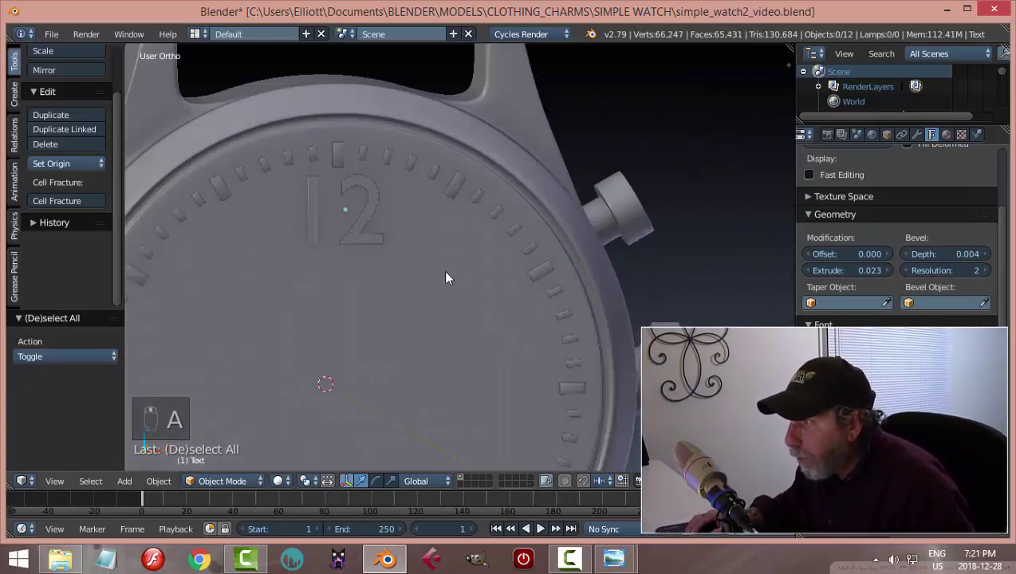
Browse for a regular font for the "12" in C:\Windows\Fonts, showing the files as thumbnails
{"action": "right_click", "coordinate": [382, 206]}
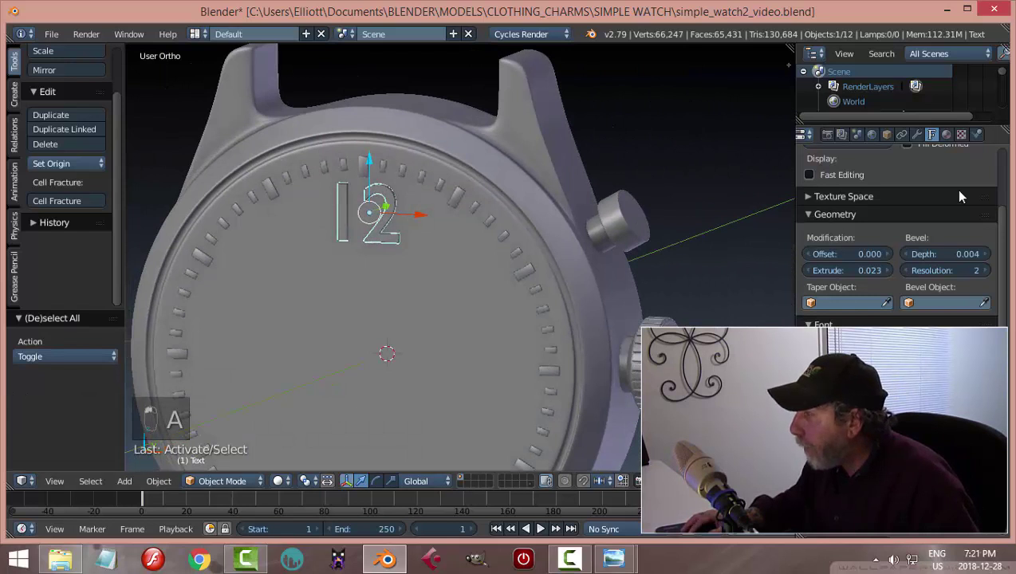
{"action": "scroll", "coordinate": [954, 189], "scroll_direction": "up", "scroll_amount": 4}
{"action": "scroll", "coordinate": [970, 265], "scroll_direction": "down", "scroll_amount": 4}
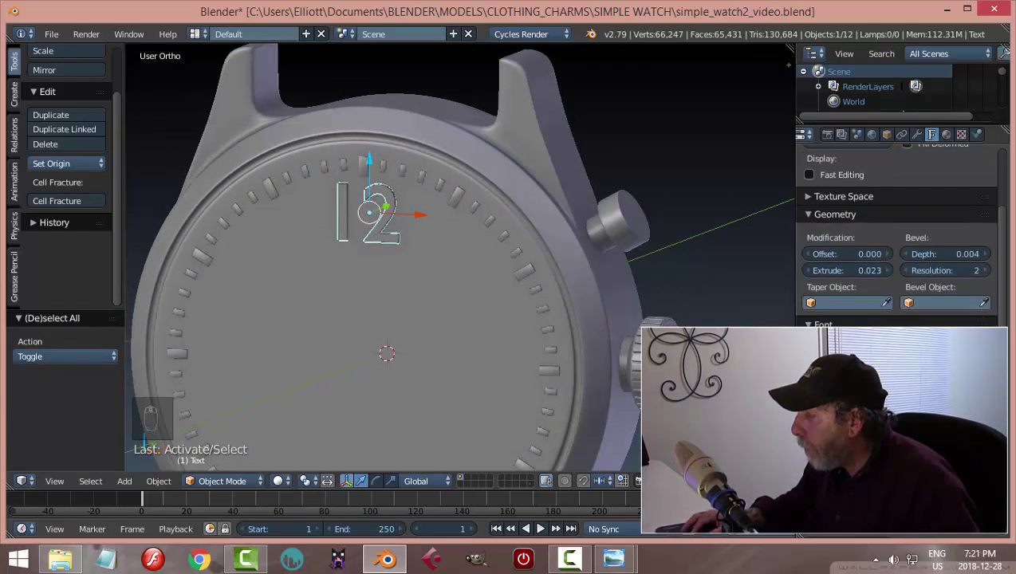
{"action": "left_click", "coordinate": [968, 348]}
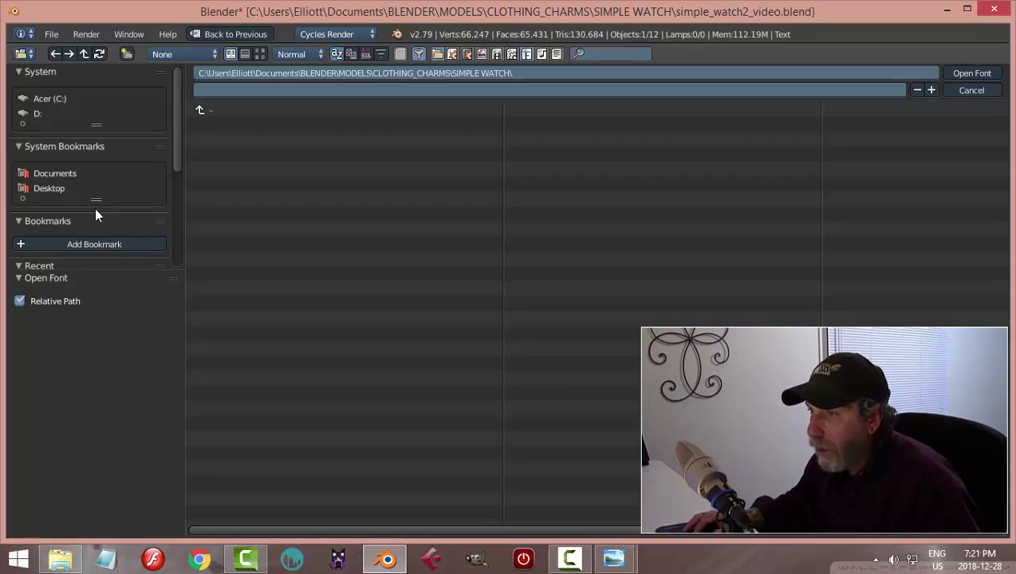
{"action": "left_click_drag", "start_coordinate": [82, 271], "coordinate": [63, 417]}
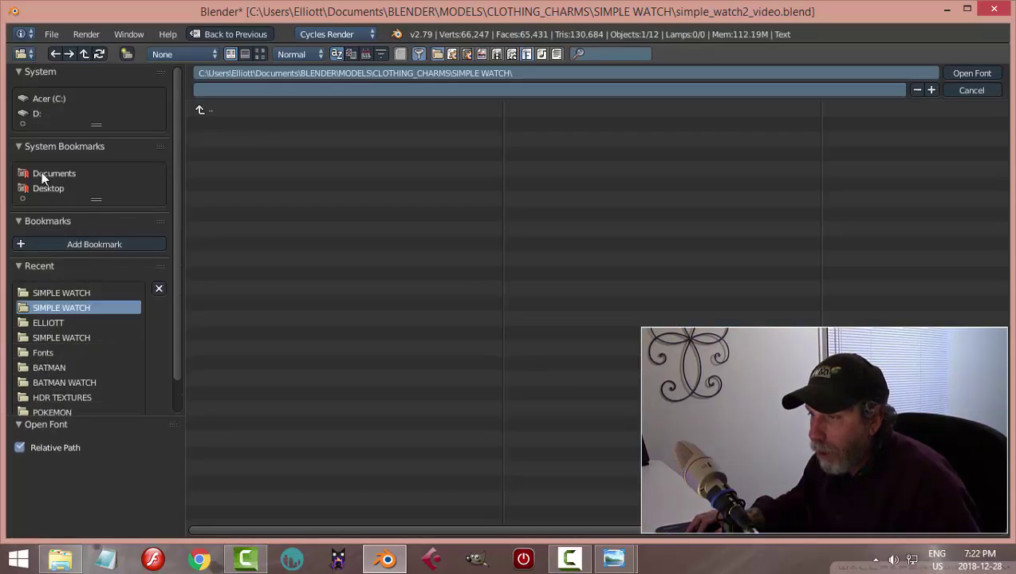
{"action": "left_click", "coordinate": [55, 98]}
{"action": "left_click", "coordinate": [216, 439]}
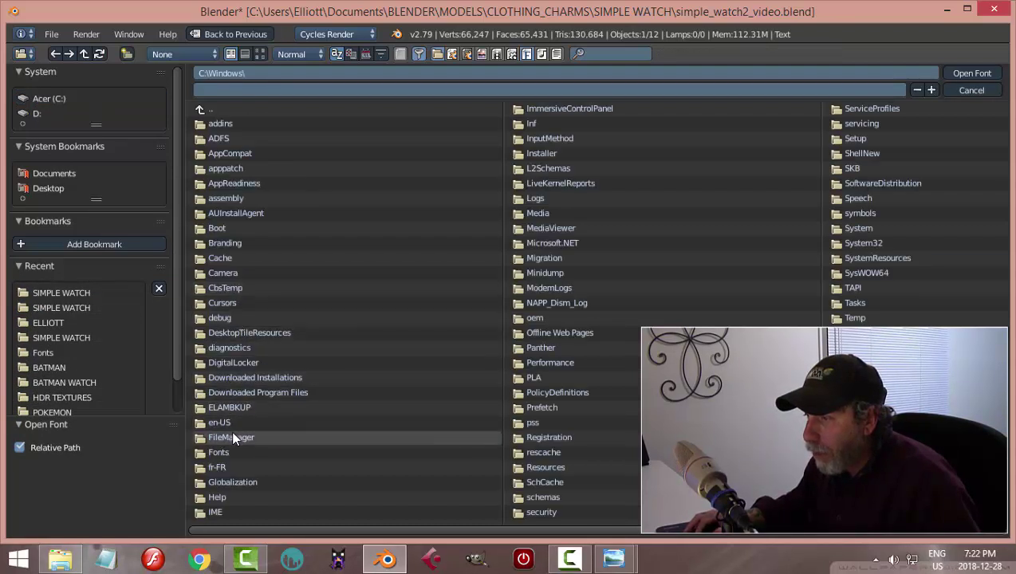
{"action": "left_click", "coordinate": [222, 452]}
{"action": "left_click", "coordinate": [260, 53]}
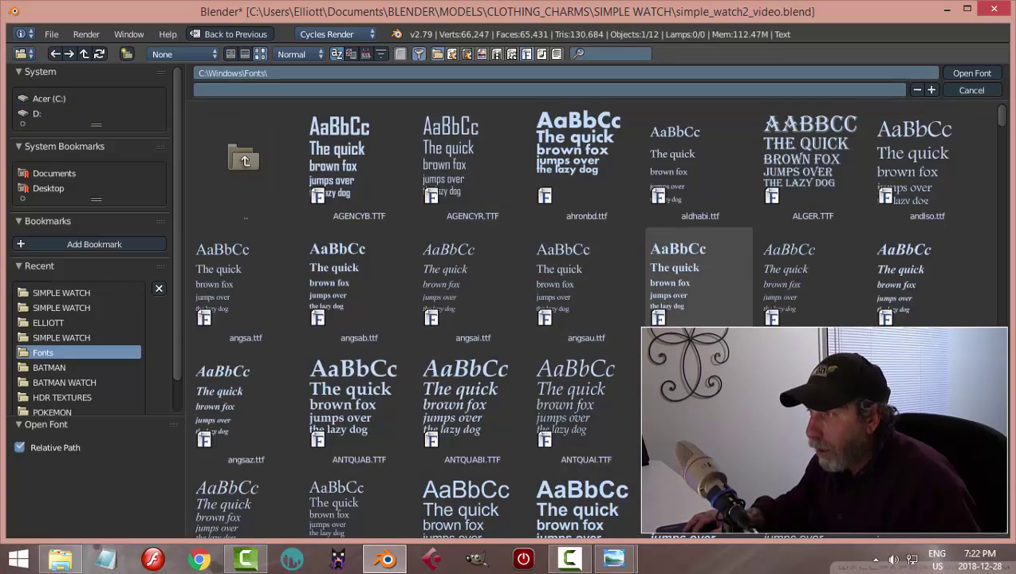
Load CALIFB.TTF as the "12" text's regular font and check the deselected numerals from the front
{"action": "scroll", "coordinate": [695, 303], "scroll_direction": "down", "scroll_amount": 3}
{"action": "scroll", "coordinate": [998, 198], "scroll_direction": "down", "scroll_amount": 2}
{"action": "left_click_drag", "start_coordinate": [1002, 137], "coordinate": [1007, 191]}
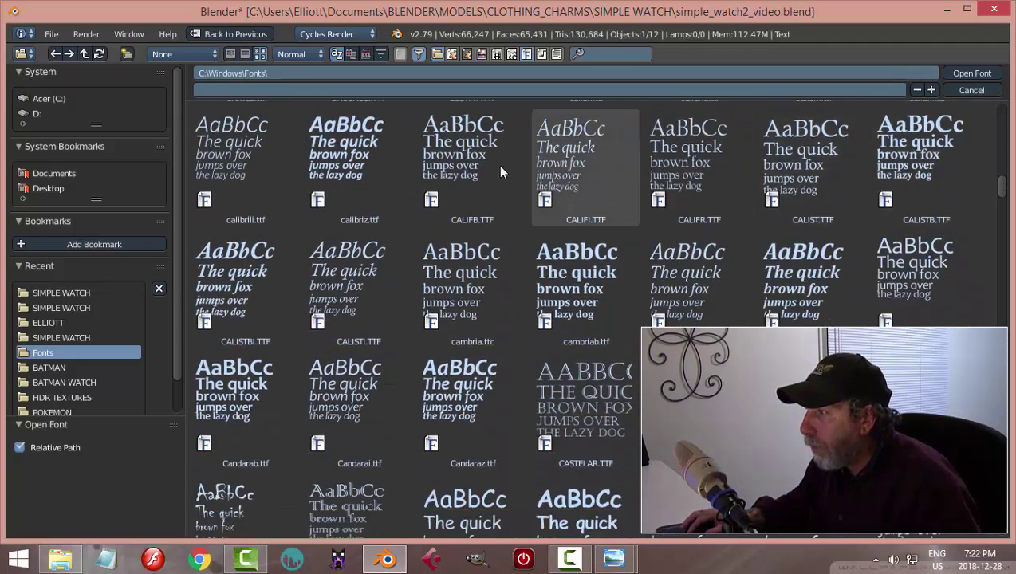
{"action": "left_click", "coordinate": [458, 150]}
{"action": "left_click", "coordinate": [971, 74]}
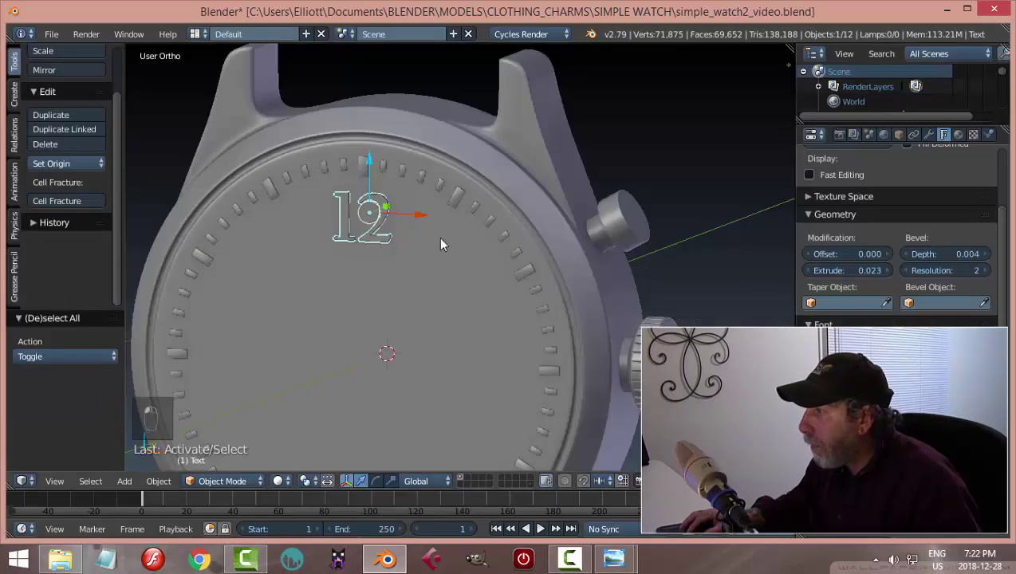
{"action": "middle_click_drag", "start_coordinate": [397, 293], "coordinate": [443, 288]}
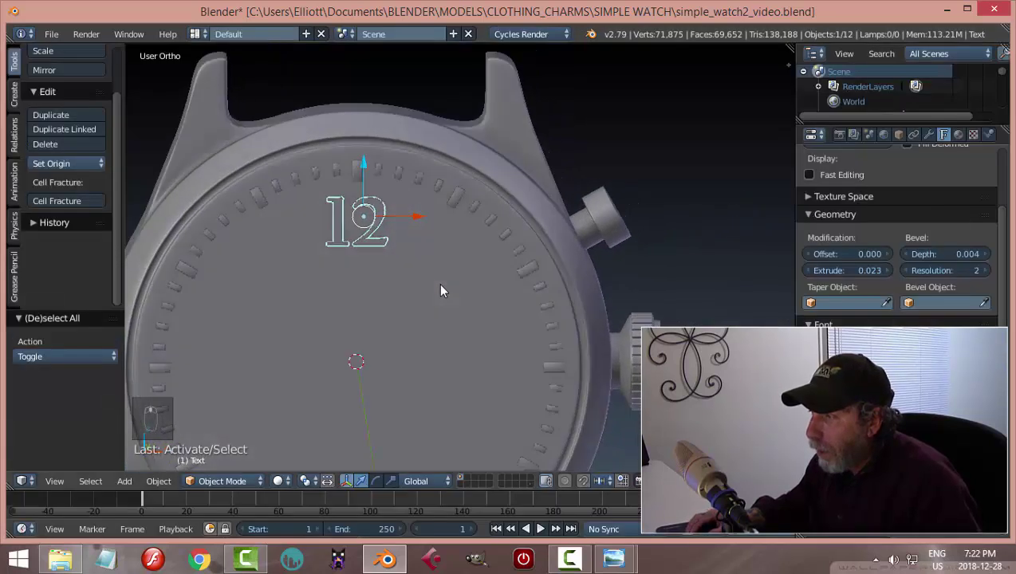
{"action": "key", "text": "a"}
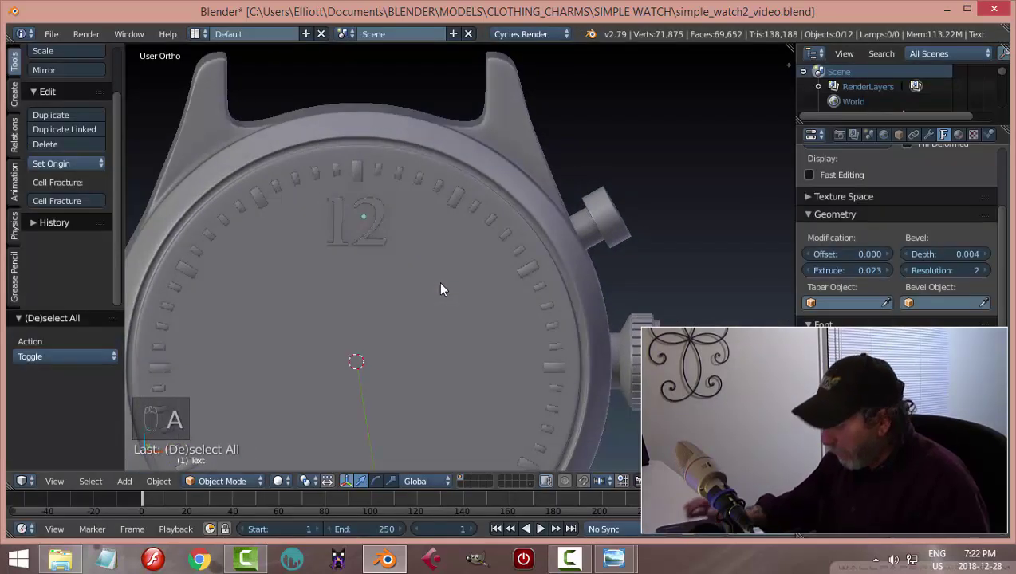
{"action": "key", "text": "KP_1"}
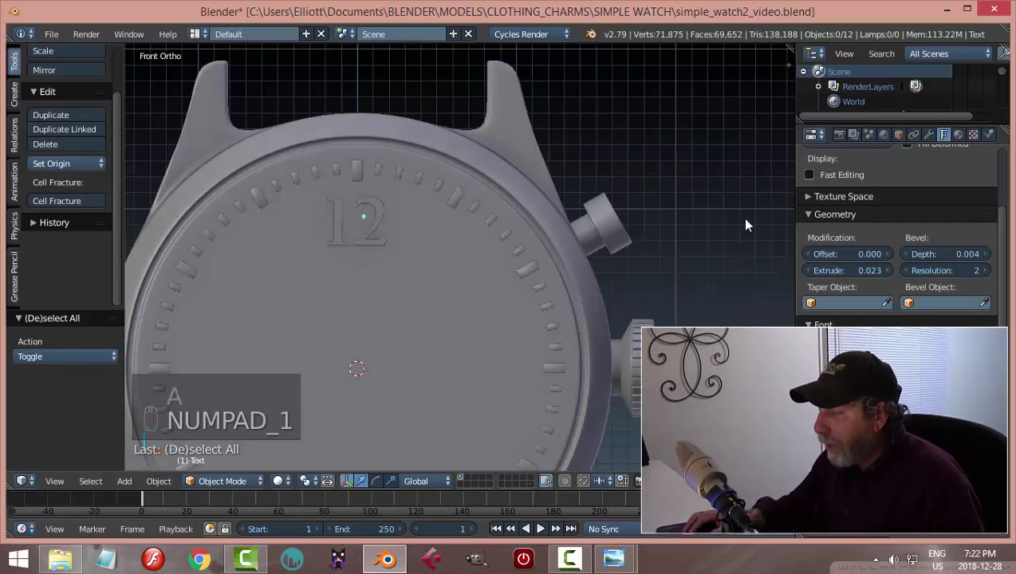
Change the "12" text's regular font to timesbd.ttf from C:\Windows\Fonts, then deselect it
{"action": "right_click", "coordinate": [381, 214]}
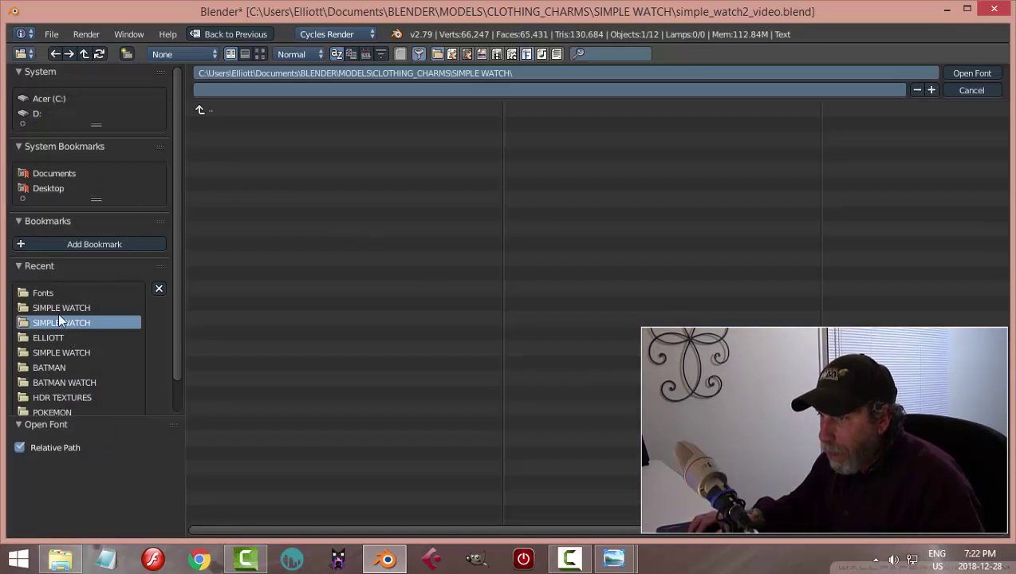
{"action": "left_click", "coordinate": [43, 293]}
{"action": "left_click", "coordinate": [260, 54]}
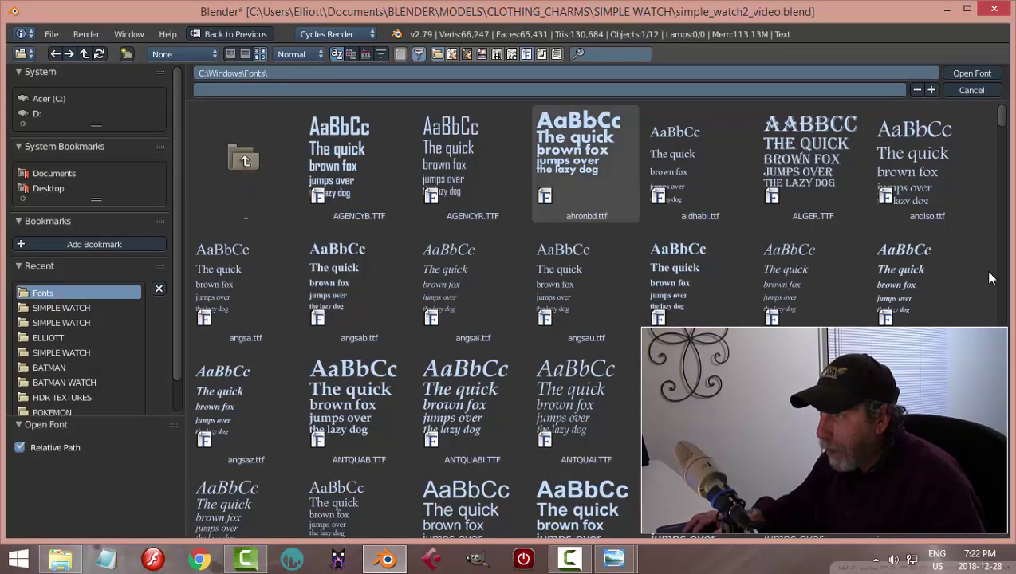
{"action": "left_click_drag", "start_coordinate": [1003, 119], "coordinate": [1014, 481]}
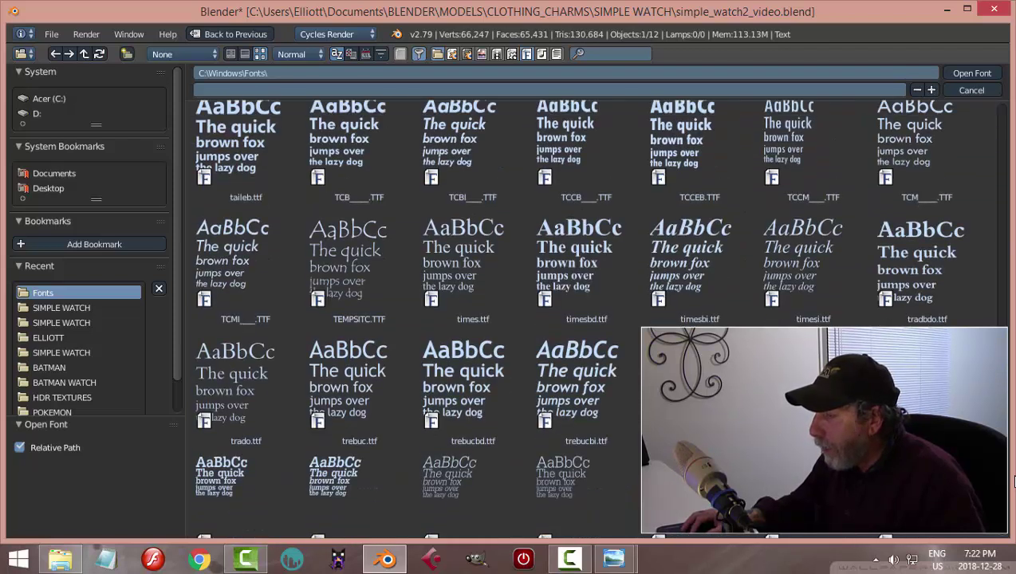
{"action": "left_click", "coordinate": [564, 260]}
{"action": "left_click", "coordinate": [955, 74]}
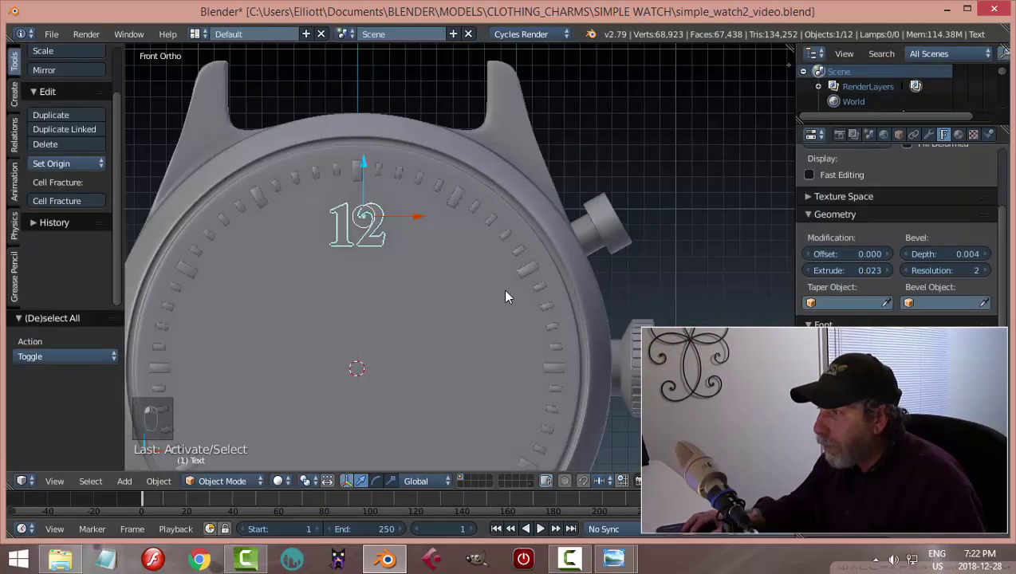
{"action": "key", "text": "a"}
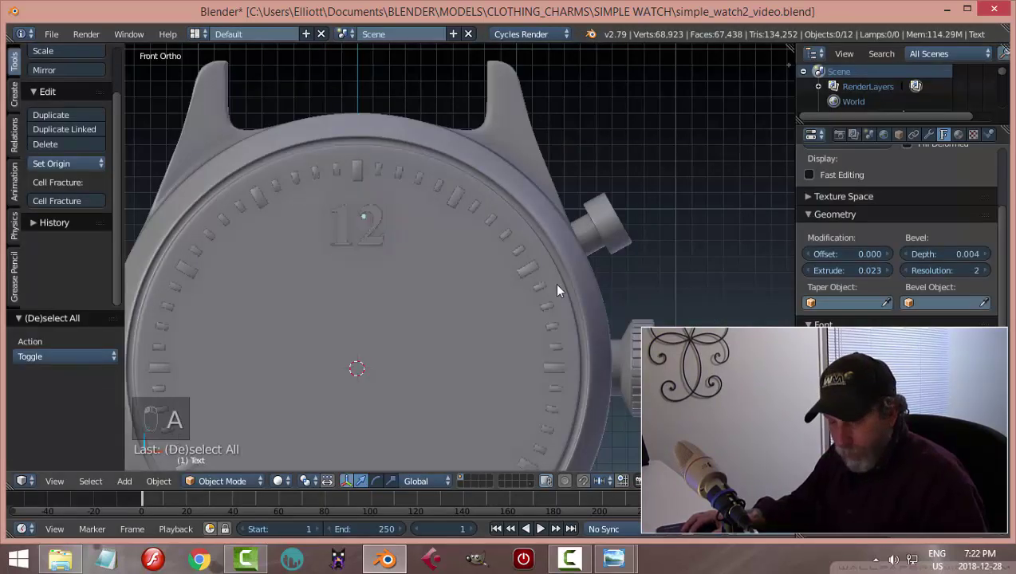
Set the "12" text's bevel depth to 0.006 and deselect the text
{"action": "right_click", "coordinate": [379, 222]}
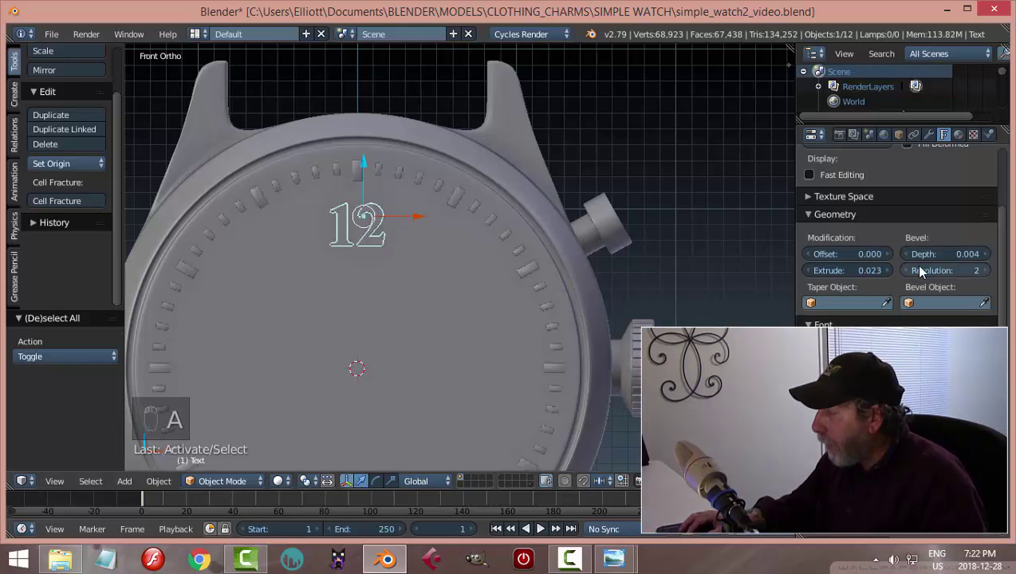
{"action": "scroll", "coordinate": [920, 271], "scroll_direction": "up", "scroll_amount": 3}
{"action": "left_click_drag", "start_coordinate": [945, 313], "coordinate": [957, 314]}
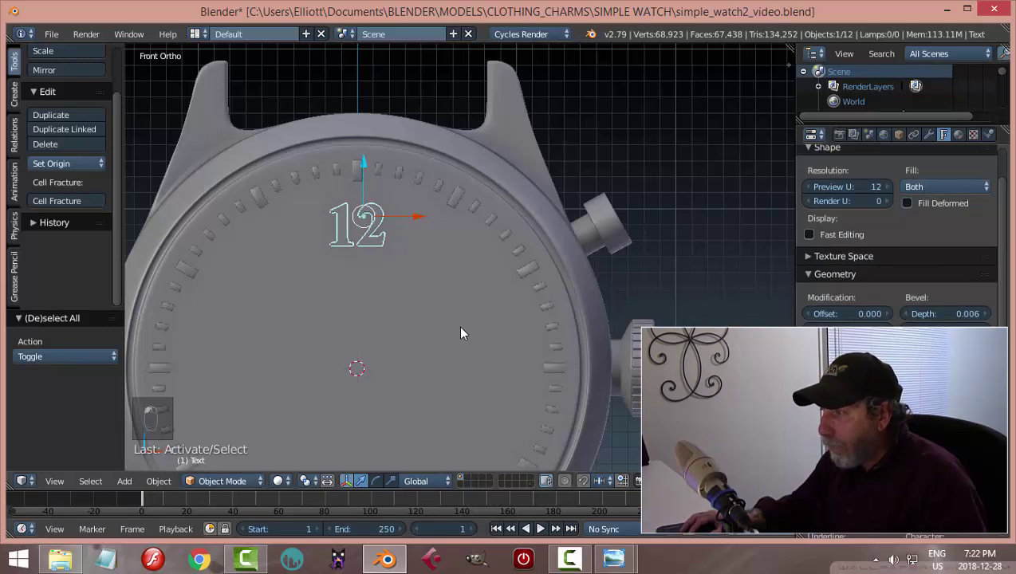
{"action": "scroll", "coordinate": [455, 316], "scroll_direction": "up", "scroll_amount": 4}
{"action": "key", "text": "a"}
Adjust the "12" text's extrude amount and move it 0.006 along Y toward the dial face
{"action": "middle_click_drag", "start_coordinate": [416, 249], "coordinate": [355, 176]}
{"action": "right_click", "coordinate": [355, 163]}
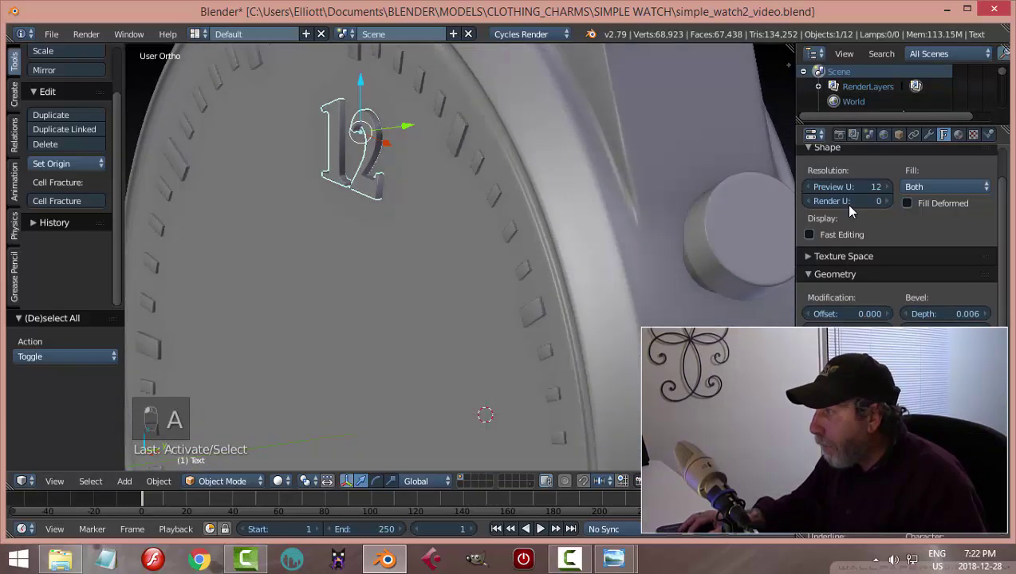
{"action": "left_click_drag", "start_coordinate": [863, 328], "coordinate": [894, 329]}
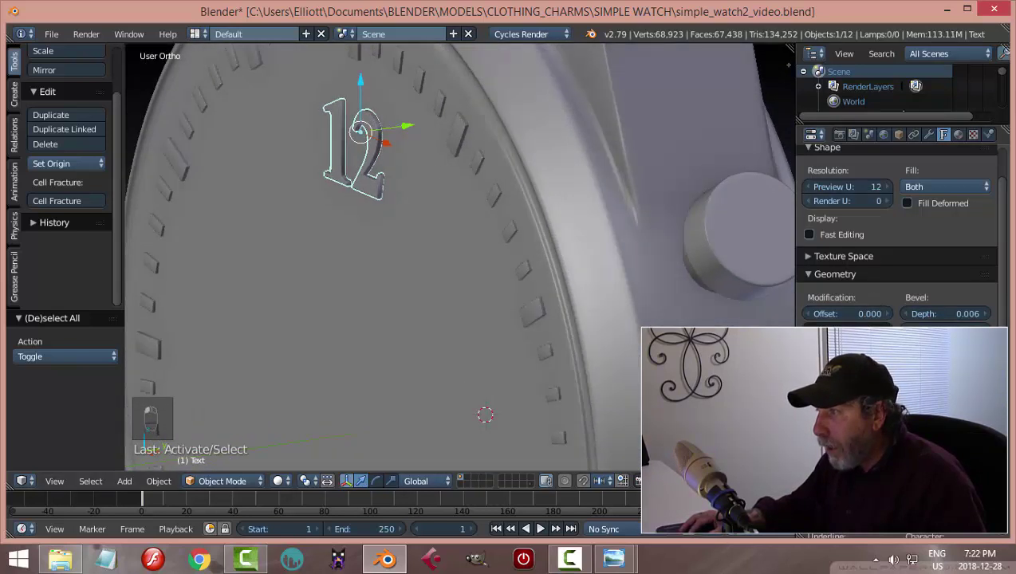
{"action": "mouse_move", "coordinate": [407, 125]}
{"action": "left_mouse_down"}
{"action": "mouse_move", "coordinate": [399, 123]}
{"action": "mouse_move", "coordinate": [411, 128]}
{"action": "left_mouse_up"}
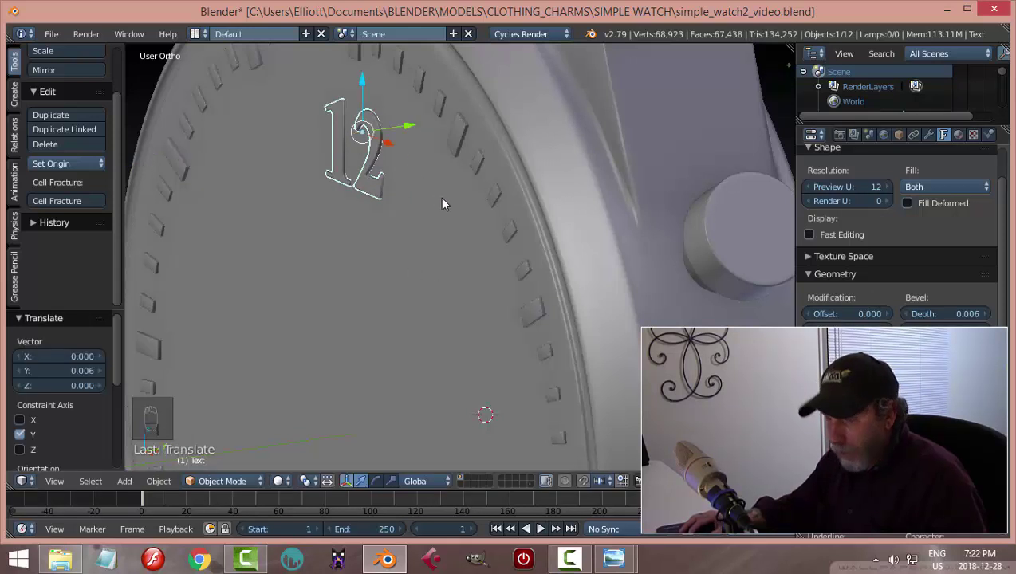
{"action": "key", "text": "a"}
In the front wireframe view, scale the "12" text up by about 1.424 to match the reference numerals
{"action": "key", "text": "KP_1"}
{"action": "key", "text": "z"}
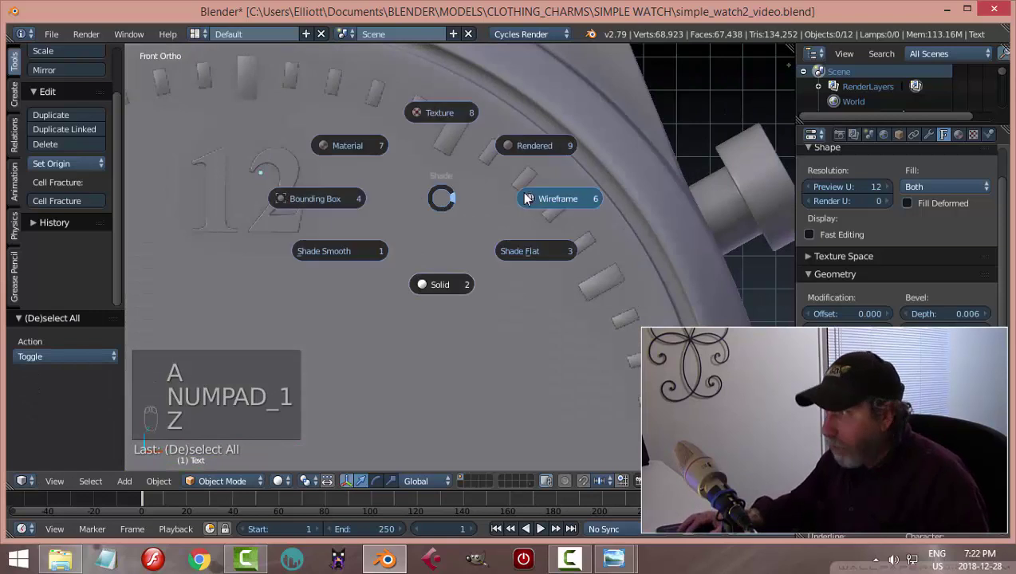
{"action": "left_click", "coordinate": [531, 199]}
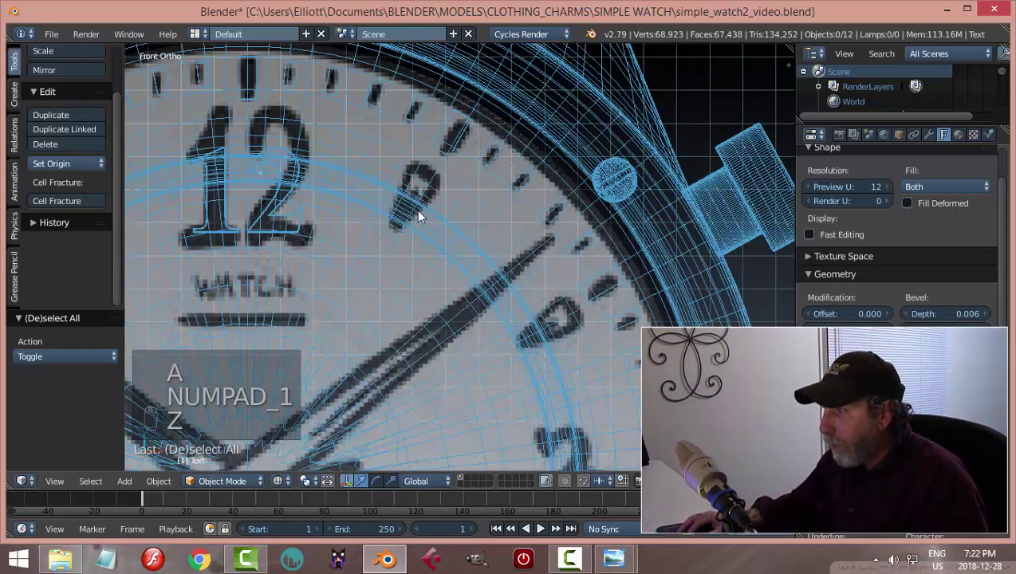
{"action": "right_click", "coordinate": [275, 162]}
{"action": "right_click", "coordinate": [279, 160]}
{"action": "scroll", "coordinate": [332, 193], "scroll_direction": "down", "scroll_amount": 3}
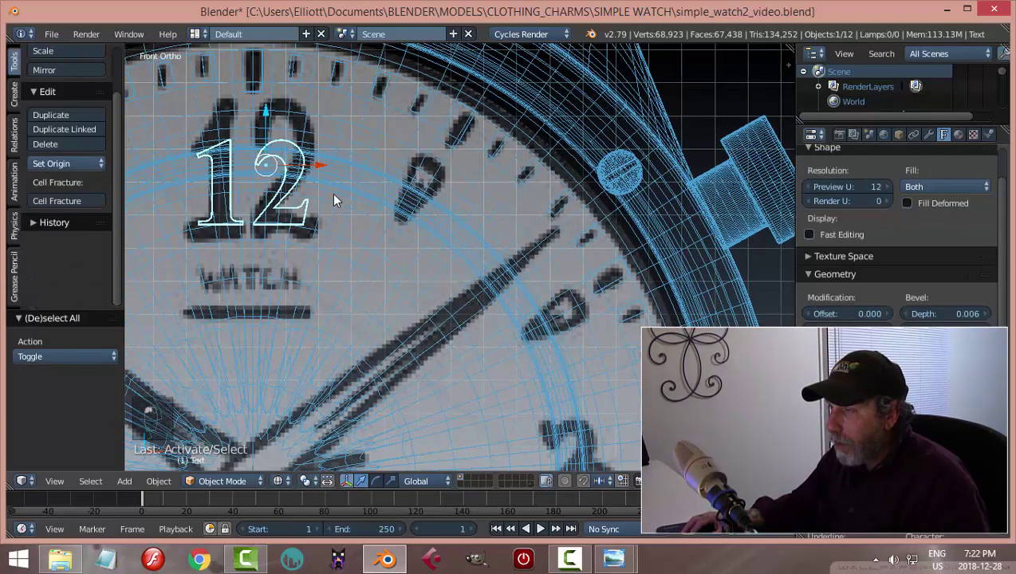
{"action": "key", "text": "s"}
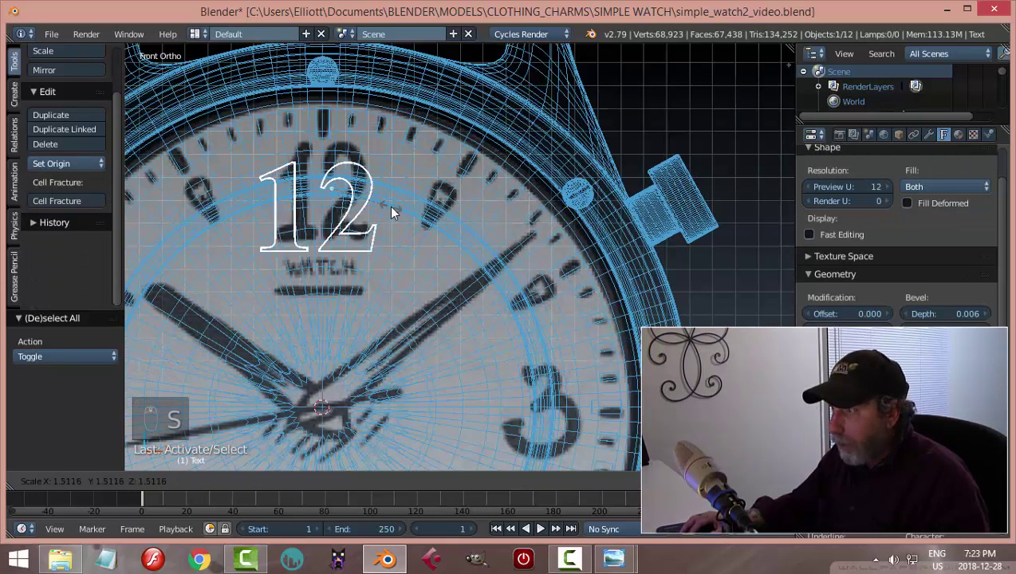
{"action": "left_click", "coordinate": [388, 212]}
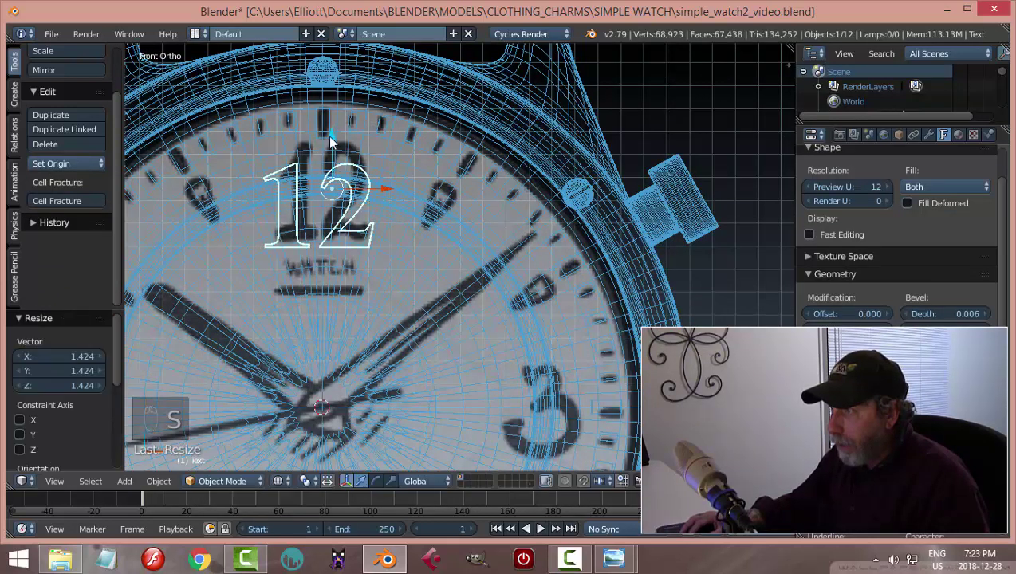
Fit the "12" to the reference by raising it about 0.068 along Z and scaling it by about 1.137 in Z and 0.914 overall
{"action": "key", "text": "g"}
{"action": "key", "text": "z"}
{"action": "left_click", "coordinate": [388, 207]}
{"action": "key", "text": "s"}
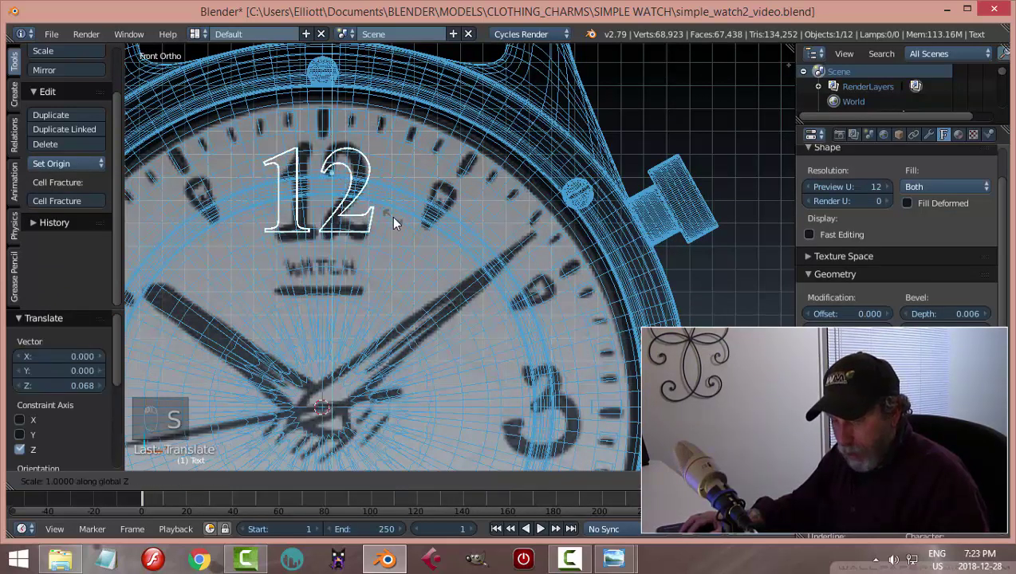
{"action": "left_click", "coordinate": [398, 218]}
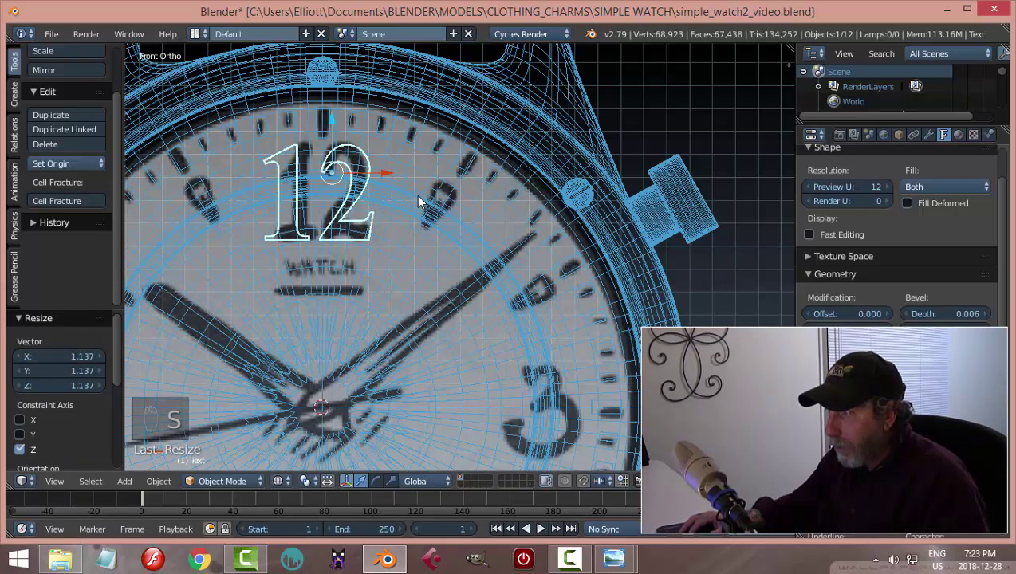
{"action": "key", "text": "s"}
{"action": "left_click", "coordinate": [408, 193]}
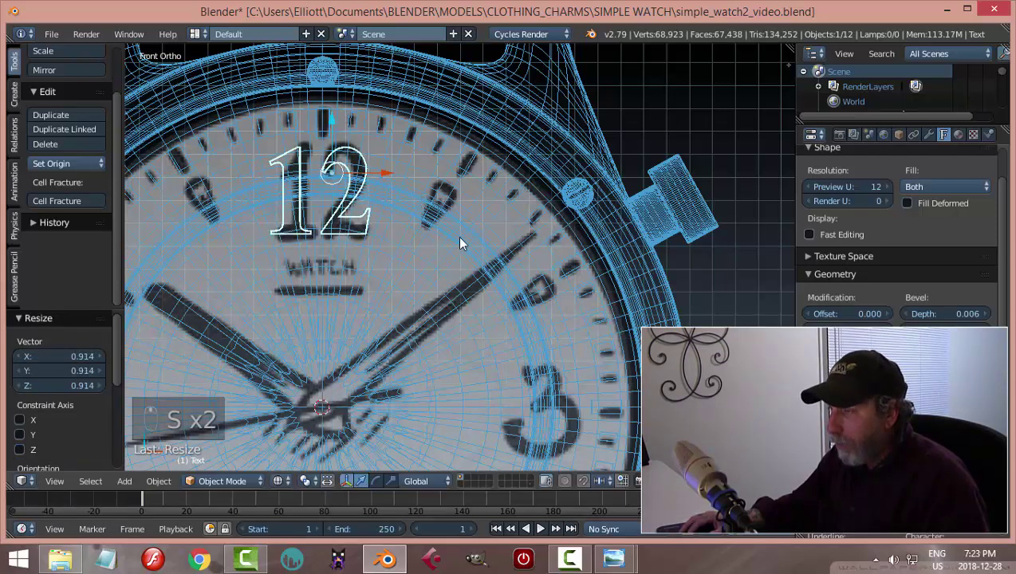
Duplicate the "12" straight down along Z to the six o'clock position and change the copy's text to "6"
{"action": "scroll", "coordinate": [460, 243], "scroll_direction": "down", "scroll_amount": 3}
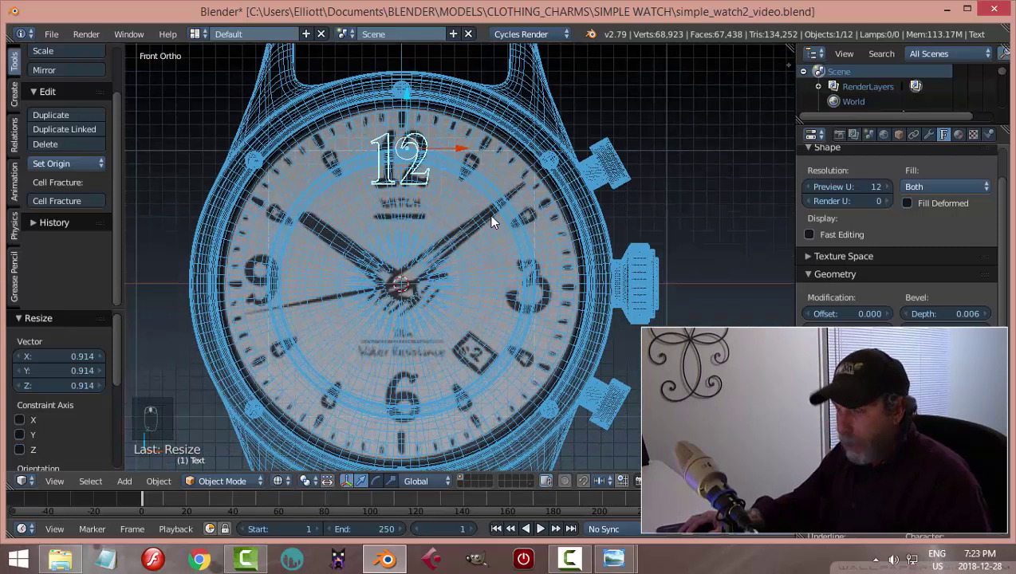
{"action": "key", "text": "shift+d"}
{"action": "key", "text": "z"}
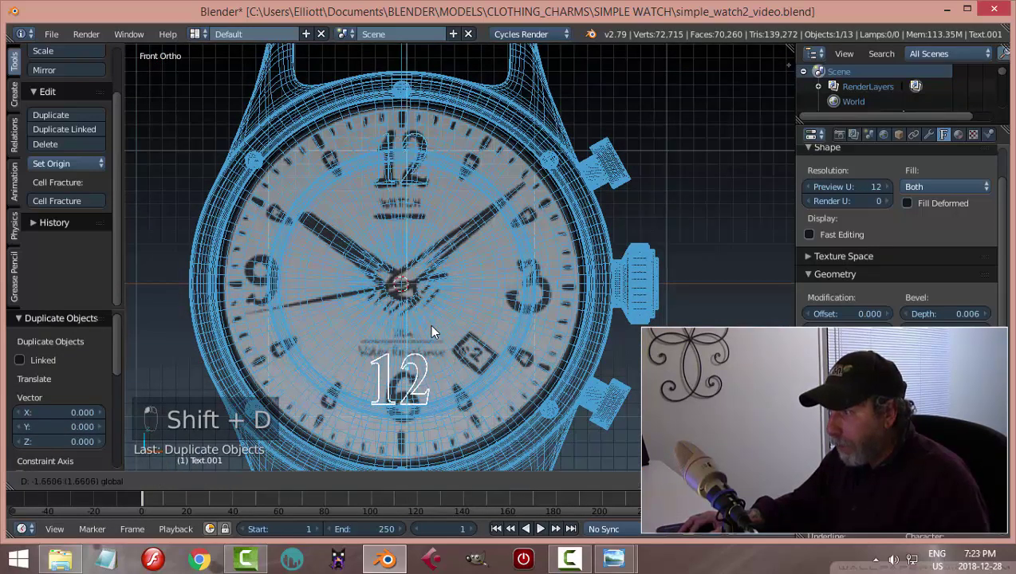
{"action": "left_click", "coordinate": [429, 331]}
{"action": "key", "text": "Tab"}
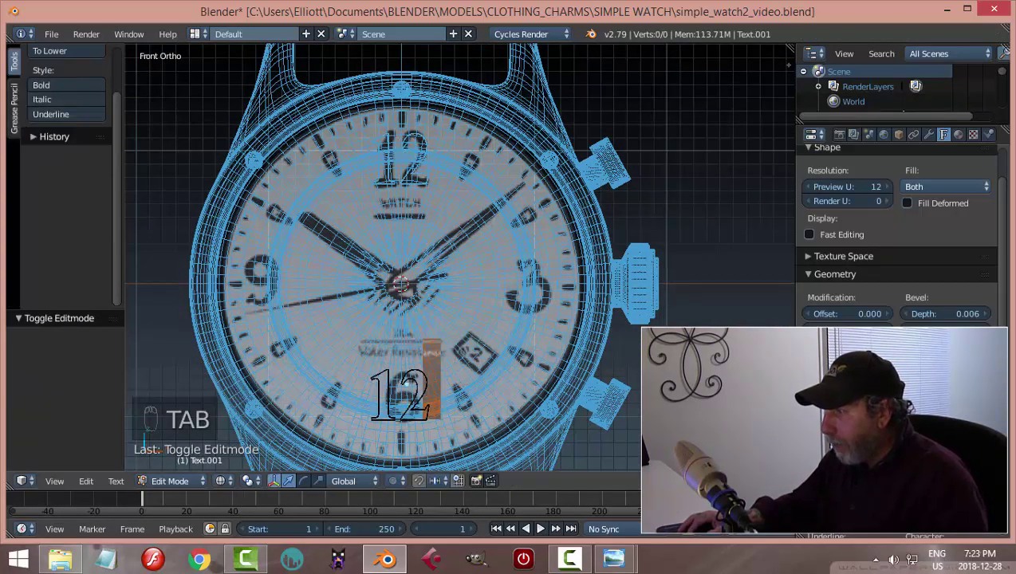
{"action": "key", "text": "BackSpace"}
{"action": "key", "text": "BackSpace"}
{"action": "key", "text": "BackSpace"}
{"action": "type", "text": "6"}
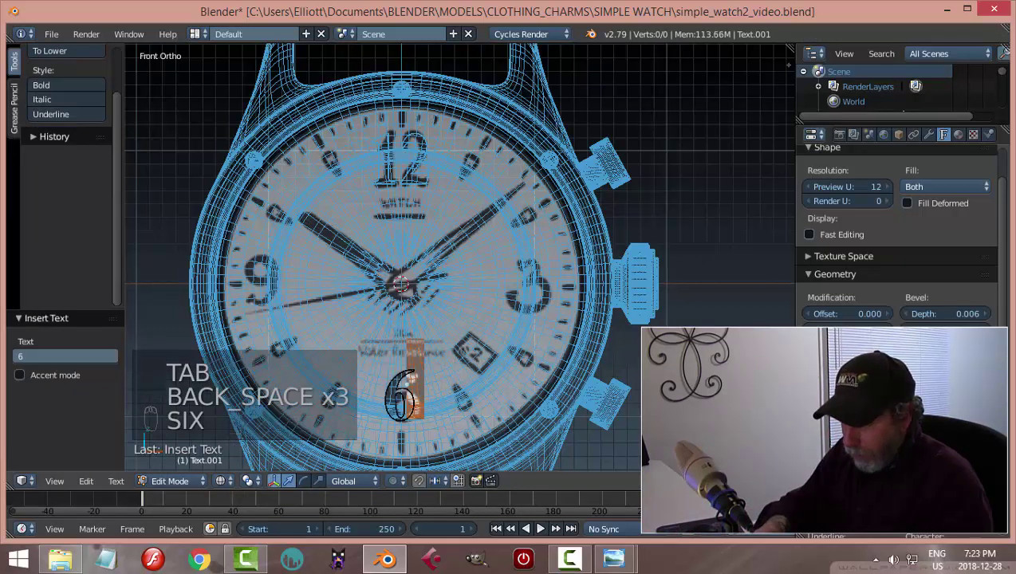
{"action": "key", "text": "Tab"}
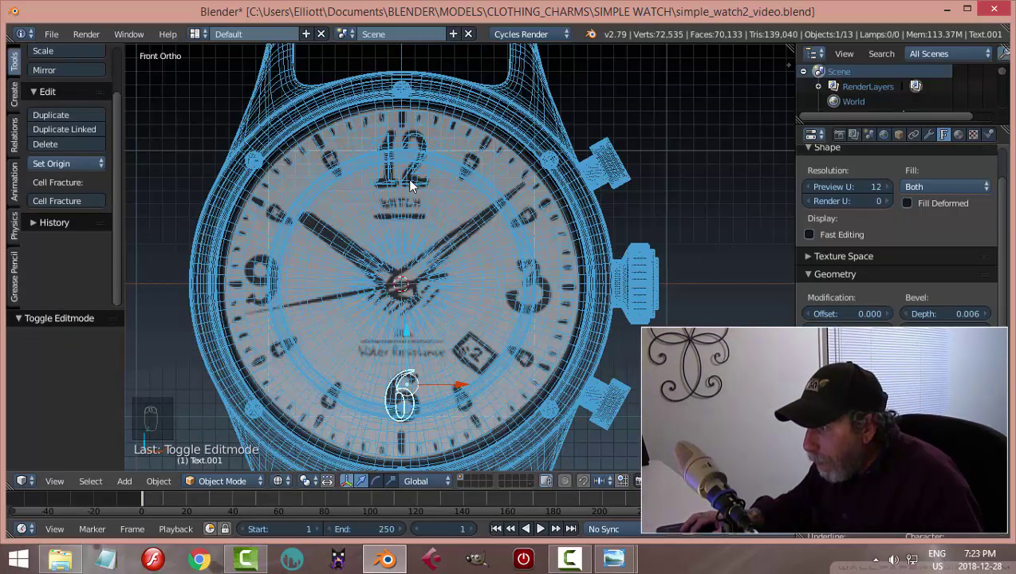
Move the "6" up about 0.788 along Z to the dial centre and back down about 0.805 to six o'clock
{"action": "key", "text": "g"}
{"action": "key", "text": "z"}
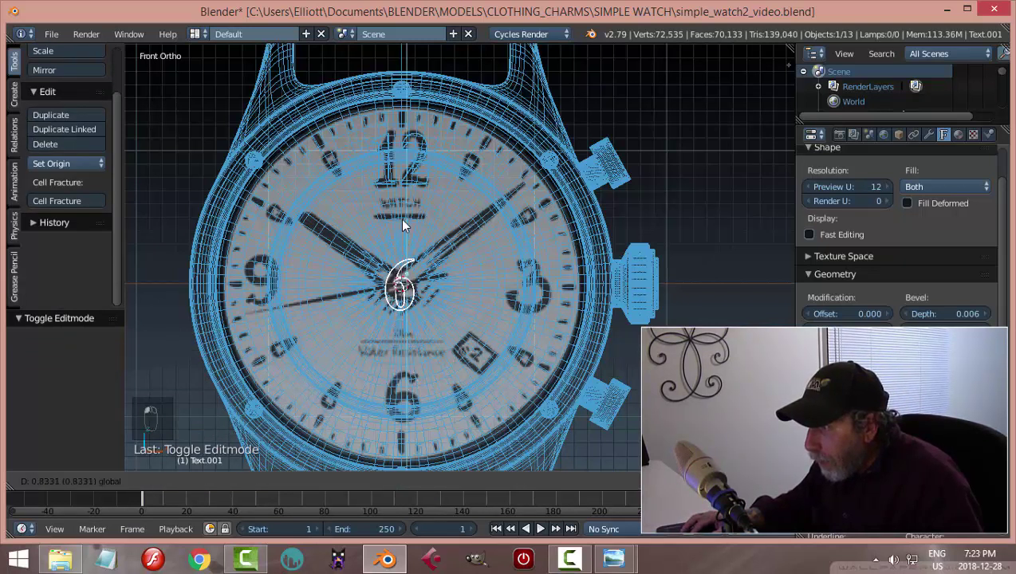
{"action": "left_click", "coordinate": [400, 224]}
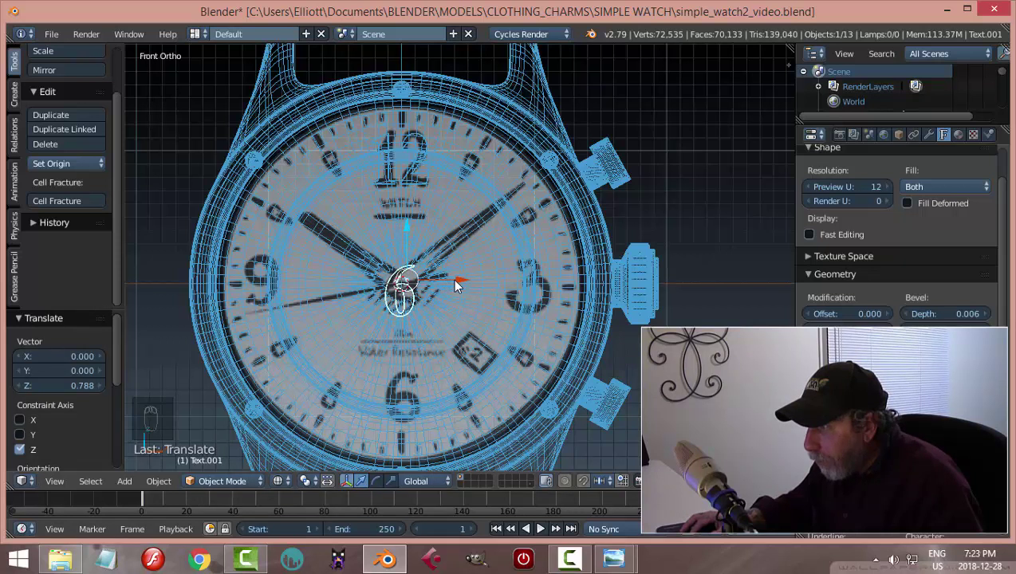
{"action": "key", "text": "g"}
{"action": "key", "text": "z"}
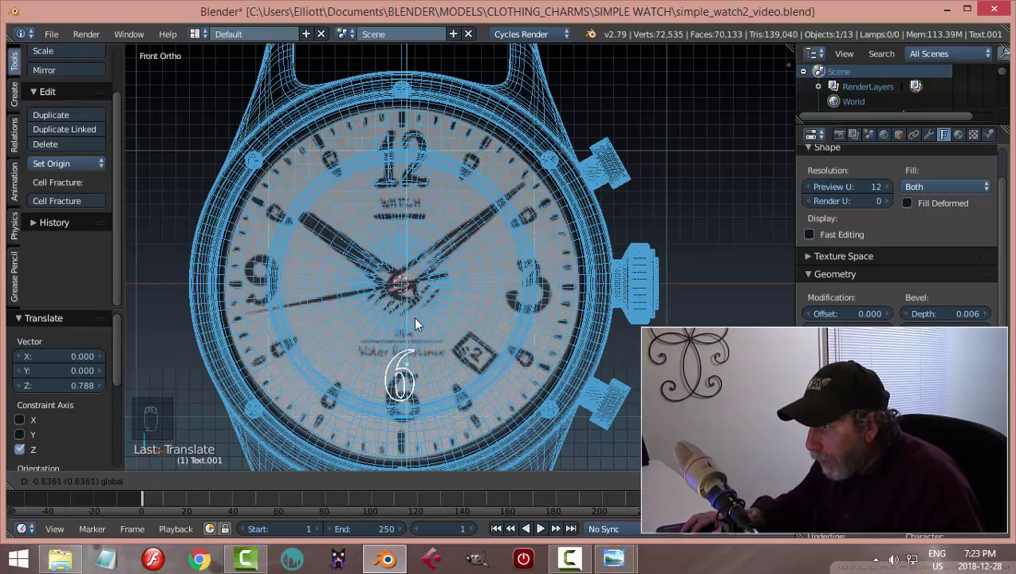
{"action": "left_click", "coordinate": [417, 328]}
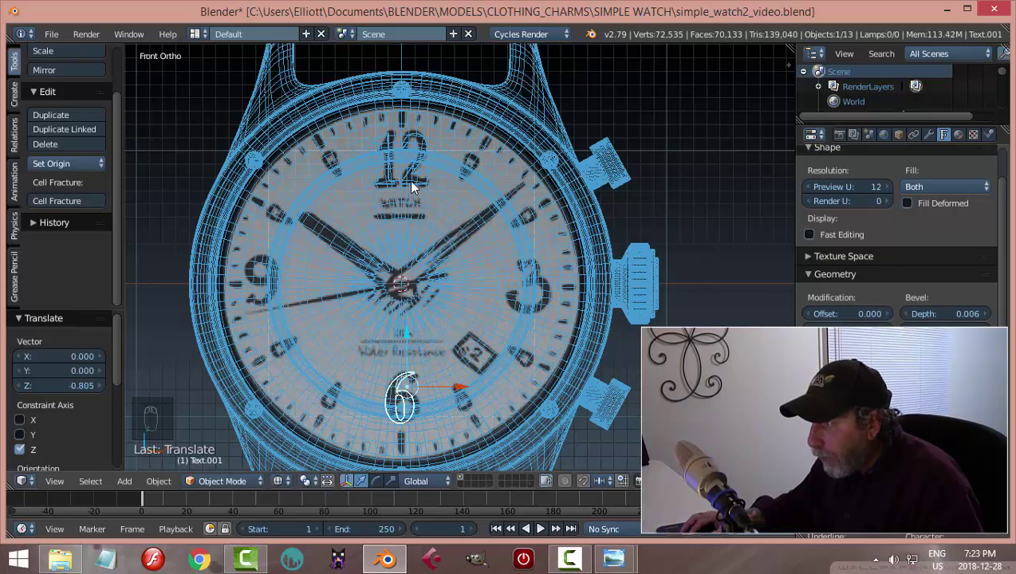
Duplicate the "6" about 0.873 up along Z and move the copy about -1.030 along X to nine o'clock
{"action": "key", "text": "shift+d"}
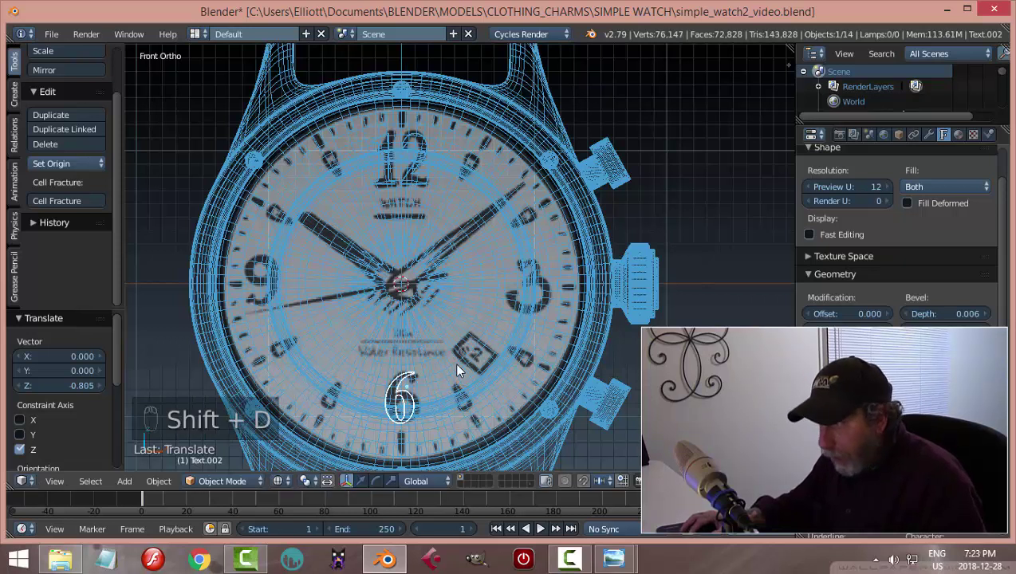
{"action": "left_click", "coordinate": [412, 221]}
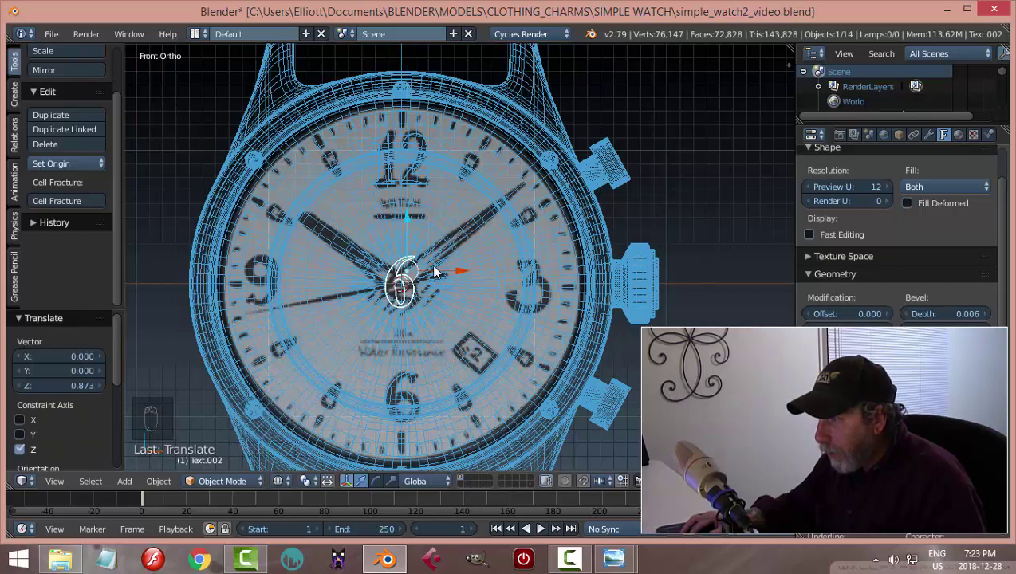
{"action": "key", "text": "g"}
{"action": "left_click", "coordinate": [320, 294]}
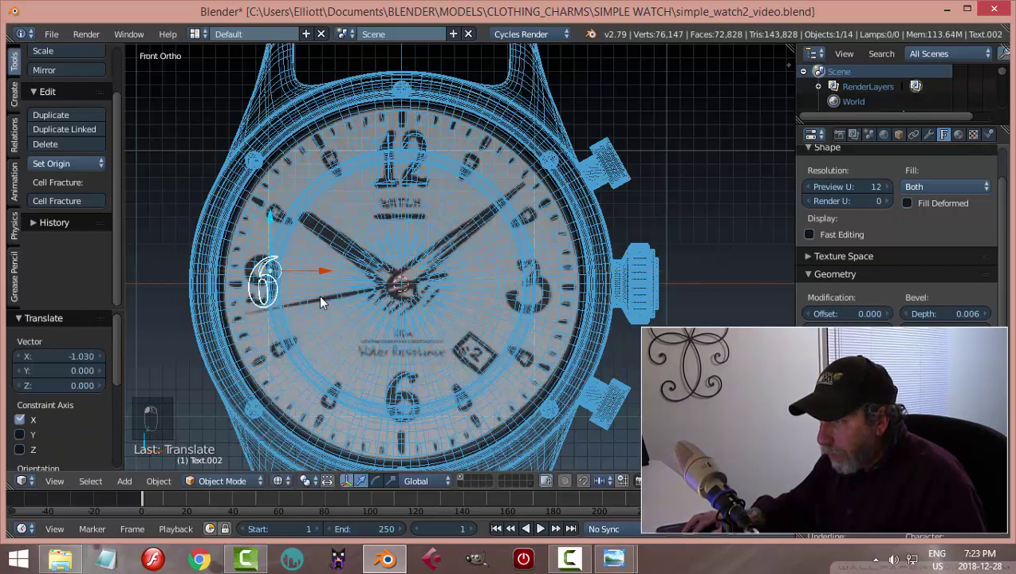
Change the text of the copy at nine o'clock to "9" and return to Object Mode
{"action": "key", "text": "Tab"}
{"action": "left_click", "coordinate": [461, 300]}
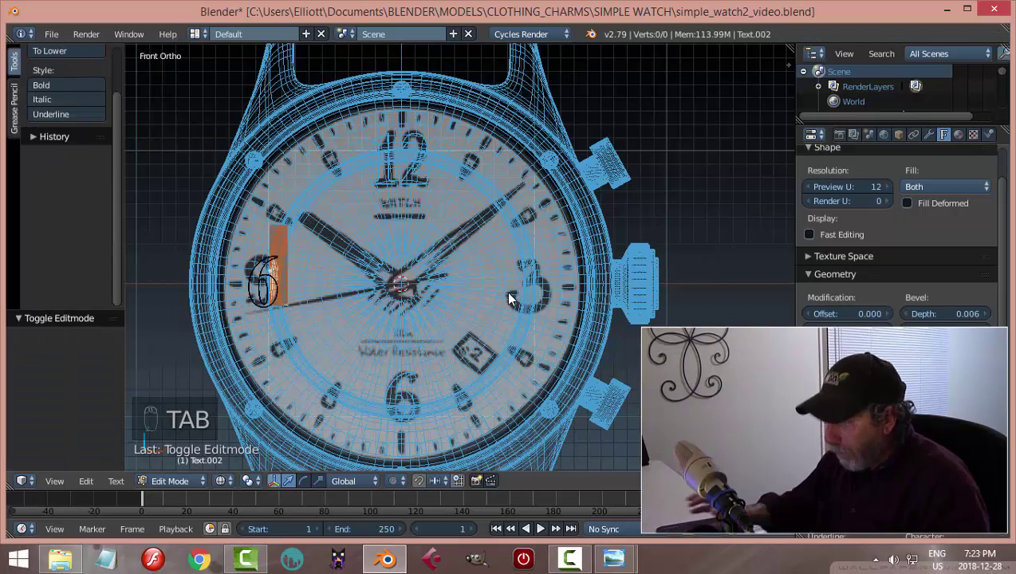
{"action": "key", "text": "BackSpace"}
{"action": "type", "text": "9"}
{"action": "key", "text": "Tab"}
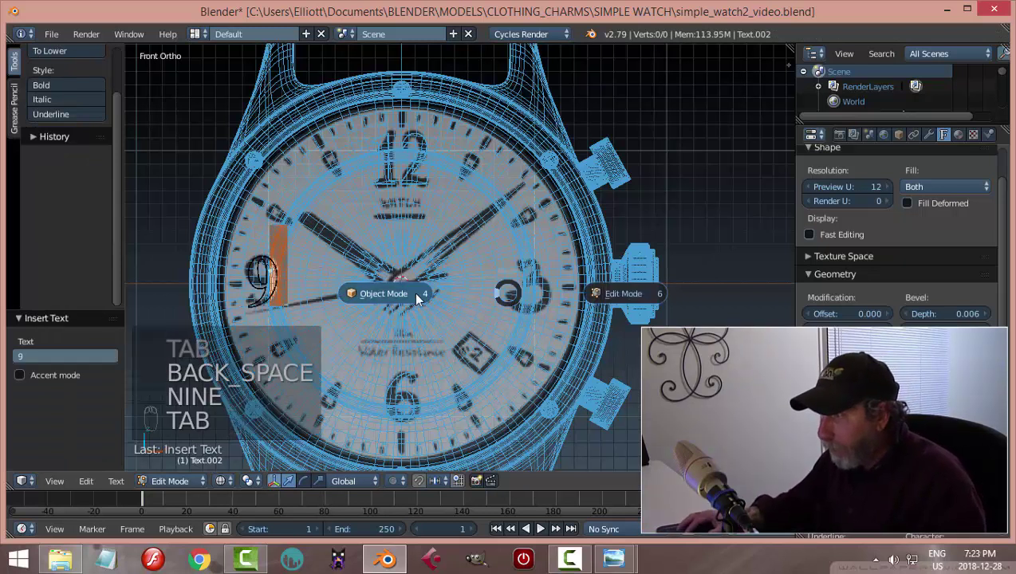
{"action": "left_click", "coordinate": [414, 292]}
Duplicate the "9" across the dial to the three o'clock position and change the copy's text to "3"
{"action": "key", "text": "shift+d"}
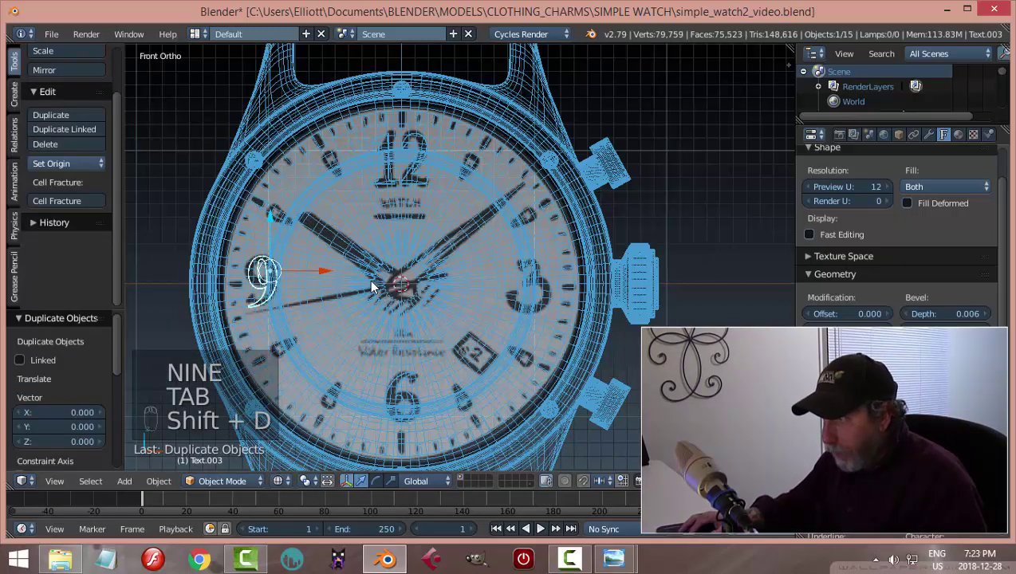
{"action": "left_click", "coordinate": [589, 317]}
{"action": "key", "text": "Tab"}
{"action": "left_click", "coordinate": [709, 313]}
{"action": "key", "text": "BackSpace"}
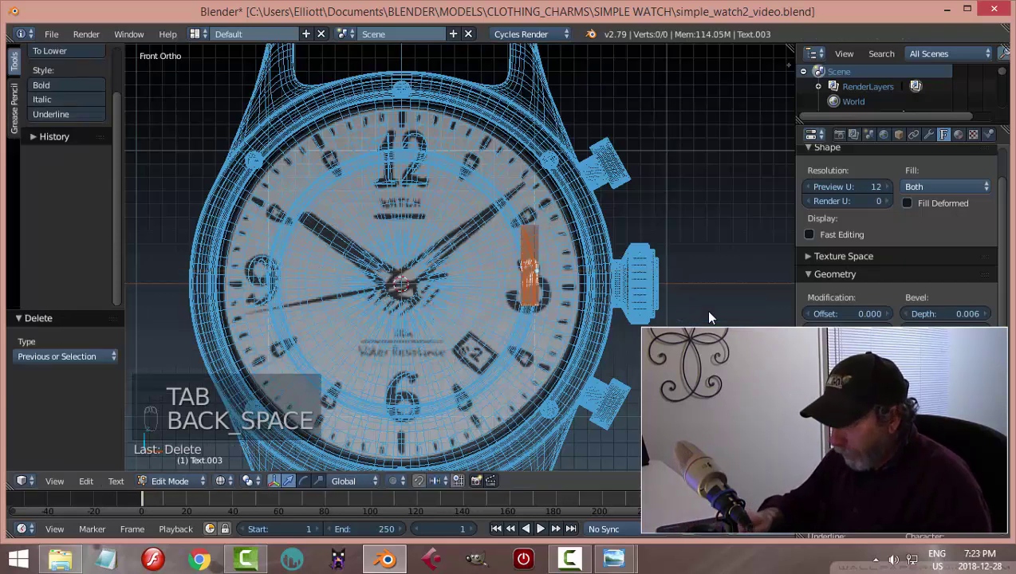
{"action": "type", "text": "3"}
{"action": "key", "text": "Tab"}
{"action": "left_click", "coordinate": [579, 312]}
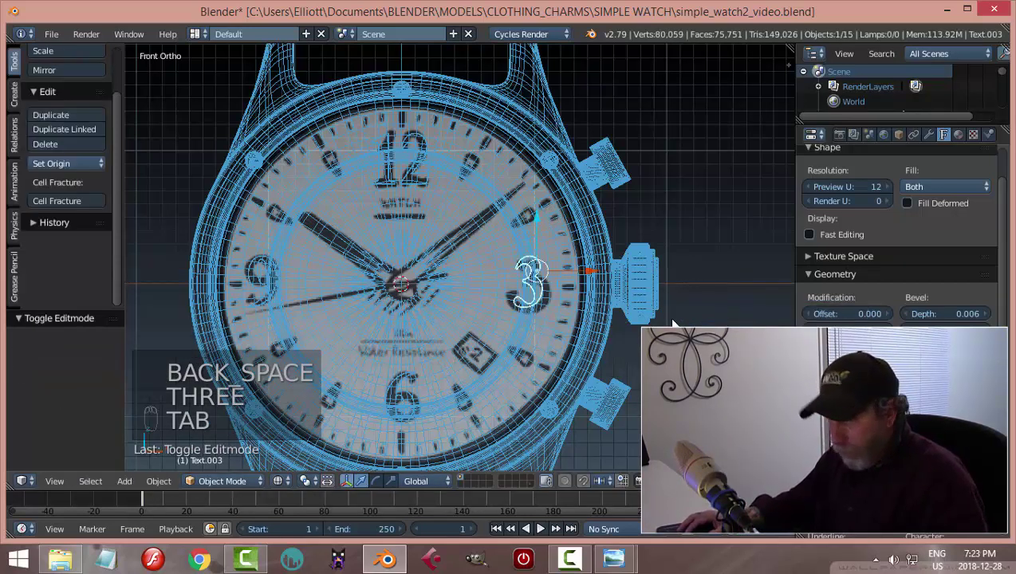
Deselect everything, show the watch in solid shading, and save over simple_watch2_video.blend
{"action": "key", "text": "a"}
{"action": "key", "text": "a"}
{"action": "key", "text": "z"}
{"action": "left_click", "coordinate": [638, 384]}
{"action": "middle_click_drag", "start_coordinate": [634, 373], "coordinate": [608, 372]}
{"action": "scroll", "coordinate": [618, 354], "scroll_direction": "down", "scroll_amount": 4}
{"action": "key", "text": "ctrl+s"}
{"action": "left_click", "coordinate": [624, 313]}
Compare the dial's four numerals with the reference image in the front wireframe view
{"action": "key", "text": "KP_1"}
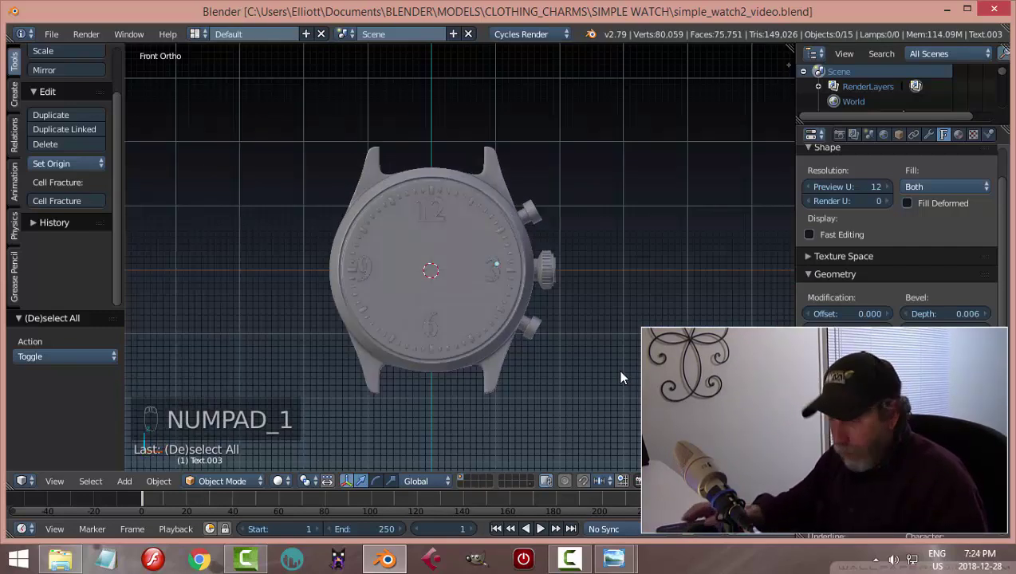
{"action": "key", "text": "z"}
{"action": "left_click", "coordinate": [718, 374]}
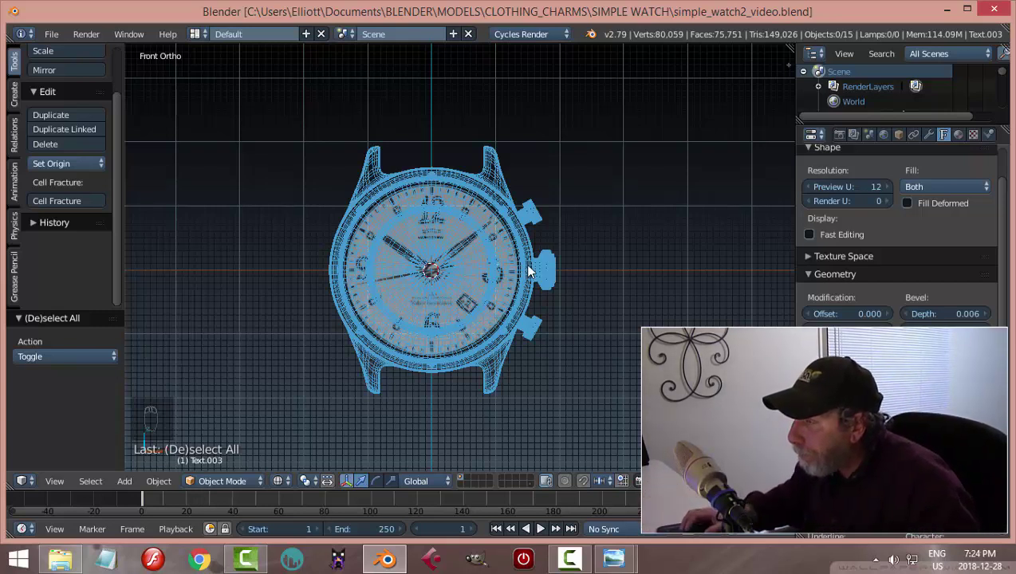
{"action": "scroll", "coordinate": [529, 270], "scroll_direction": "up", "scroll_amount": 5}
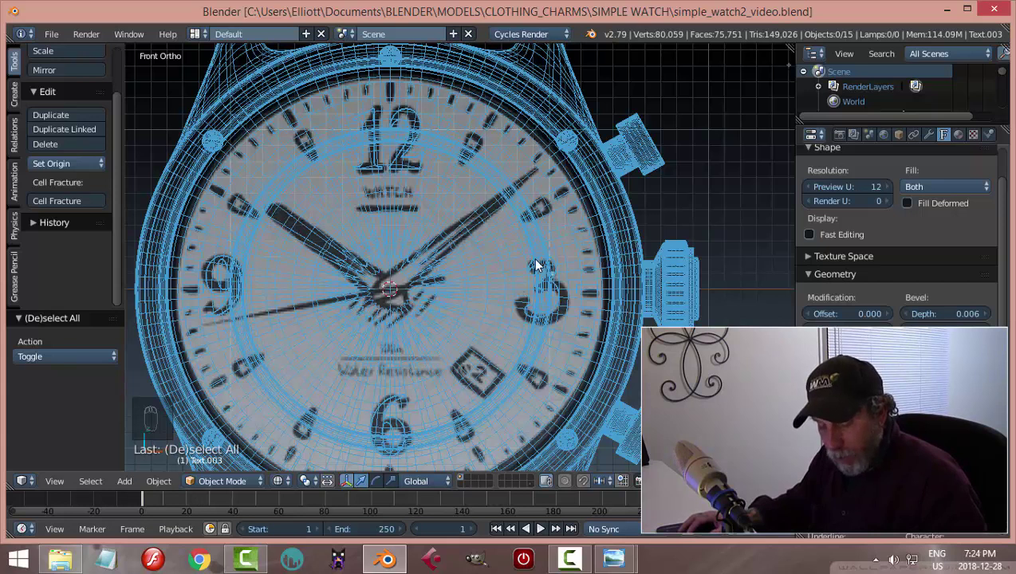
Show the watch in solid shading, add a mesh plane at the dial's centre and rotate it 90° about the X axis
{"action": "key", "text": "z"}
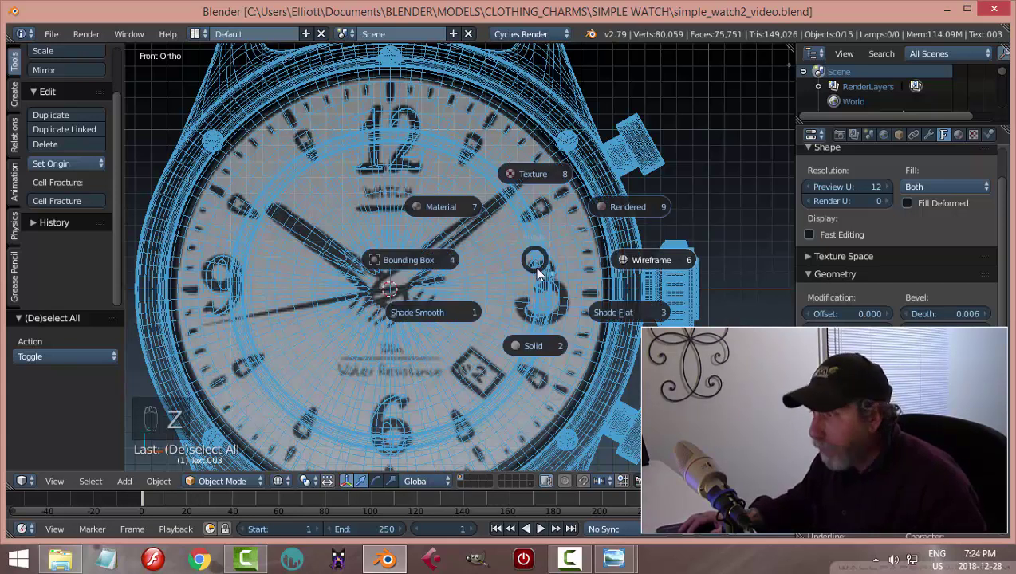
{"action": "left_click", "coordinate": [550, 345]}
{"action": "key", "text": "shift+a"}
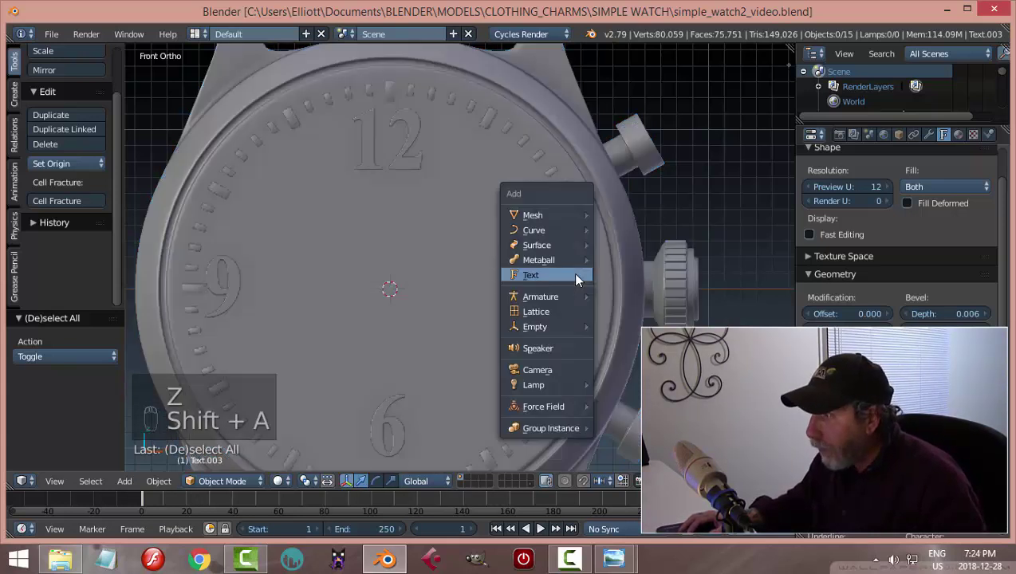
{"action": "mouse_move", "coordinate": [556, 217]}
{"action": "left_click", "coordinate": [626, 215]}
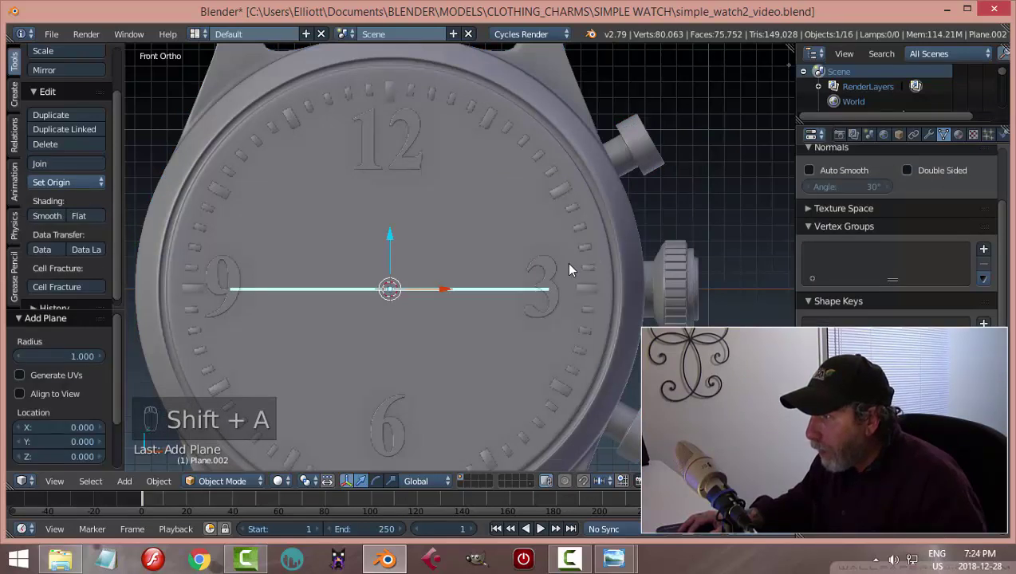
{"action": "scroll", "coordinate": [566, 262], "scroll_direction": "down", "scroll_amount": 2}
{"action": "type", "text": "rx90"}
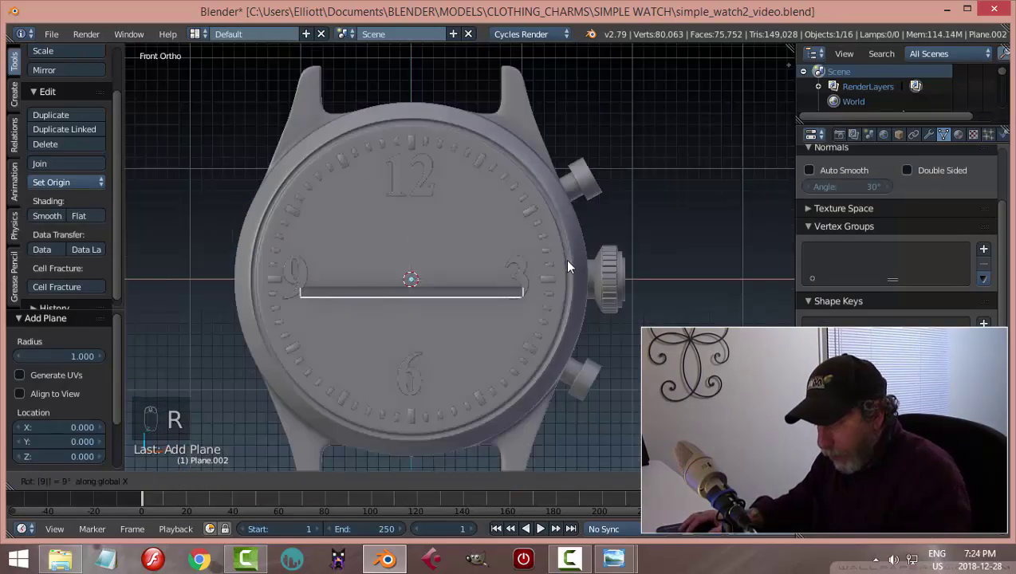
{"action": "key", "text": "Return"}
Move the plane forward along Y so it sits in front of the dial face, and enter Edit Mode
{"action": "middle_click_drag", "start_coordinate": [568, 268], "coordinate": [513, 265]}
{"action": "left_click_drag", "start_coordinate": [513, 265], "coordinate": [472, 281]}
{"action": "key", "text": "Tab"}
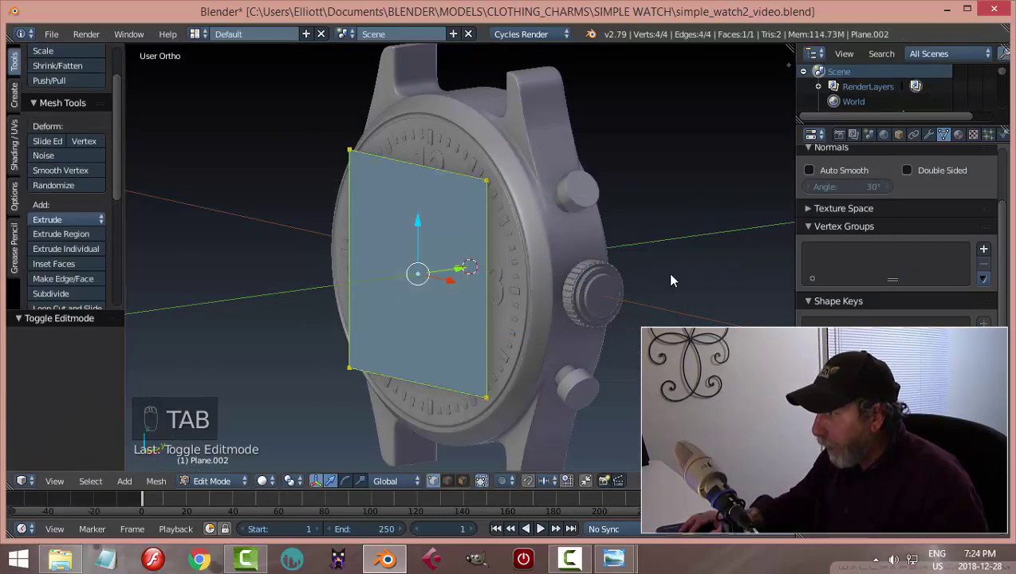
In the front wireframe view, scale the plane to about 0.08 and move it 0.925 up along Z onto the 12
{"action": "key", "text": "KP_1"}
{"action": "key", "text": "z"}
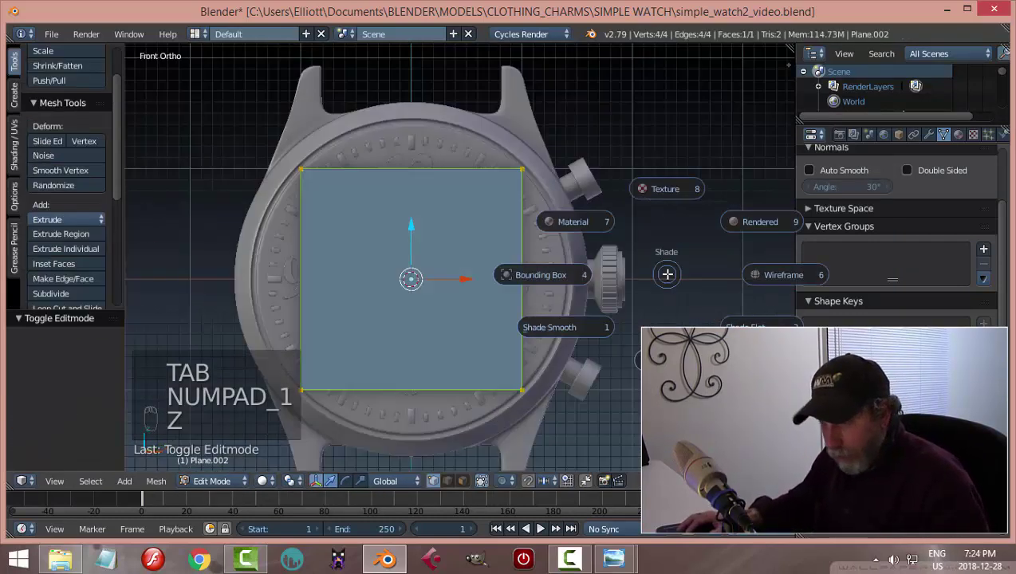
{"action": "left_click", "coordinate": [746, 272]}
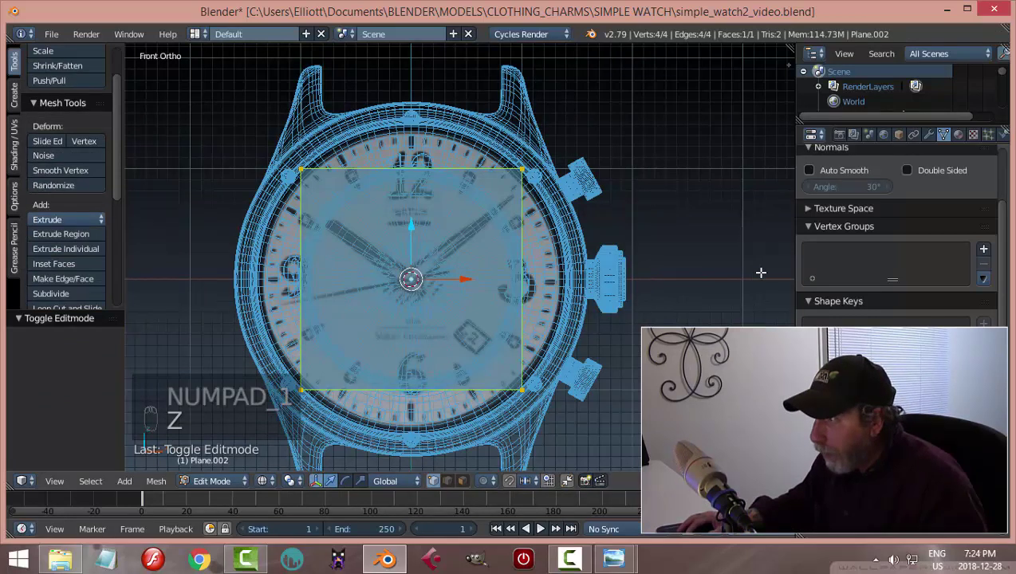
{"action": "key", "text": "s"}
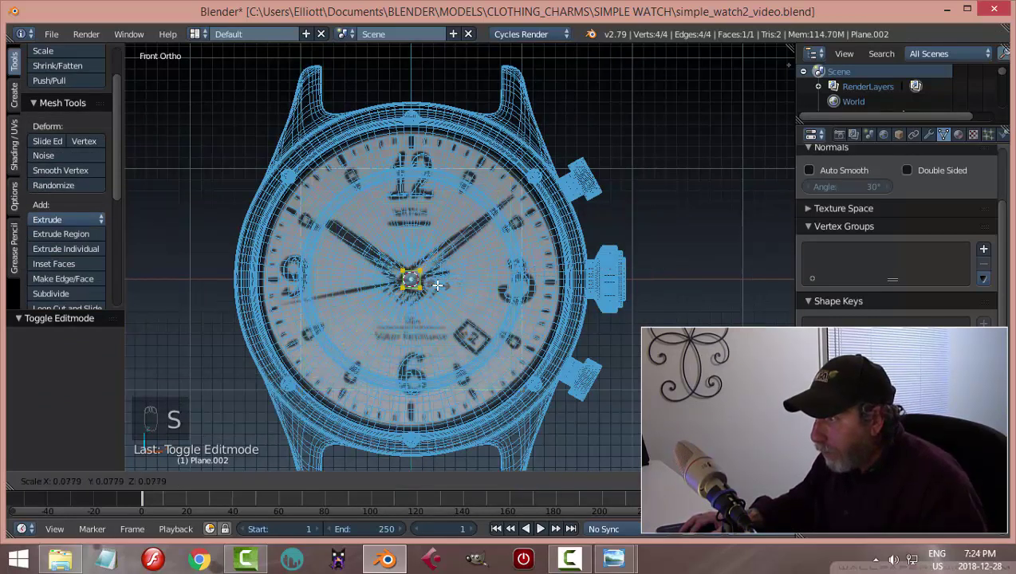
{"action": "left_click", "coordinate": [422, 272]}
{"action": "key", "text": "g"}
{"action": "key", "text": "z"}
{"action": "left_click", "coordinate": [410, 172]}
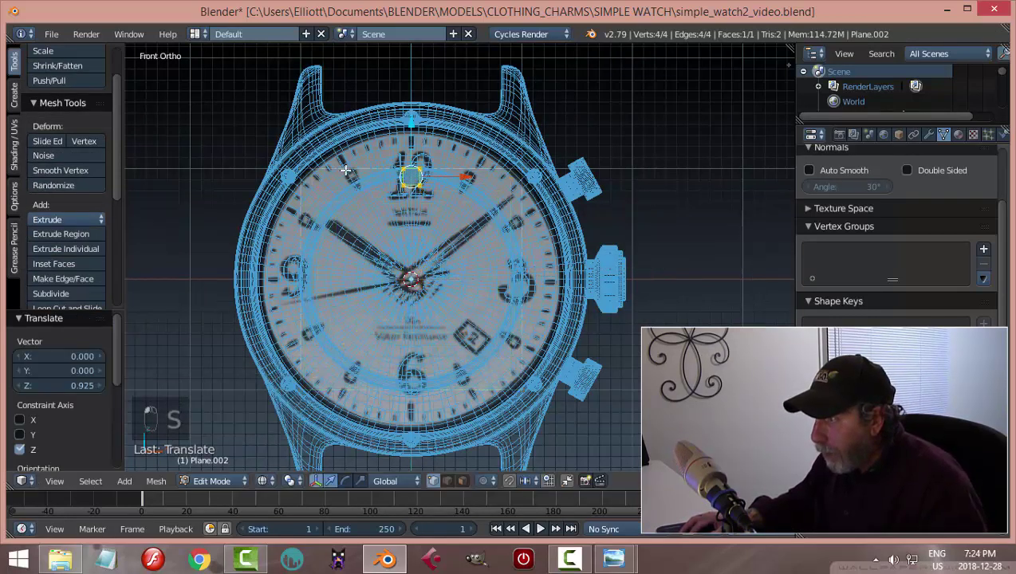
Narrow the small plane along X to about 0.641 of its width
{"action": "scroll", "coordinate": [463, 224], "scroll_direction": "up", "scroll_amount": 3}
{"action": "scroll", "coordinate": [478, 204], "scroll_direction": "up", "scroll_amount": 4}
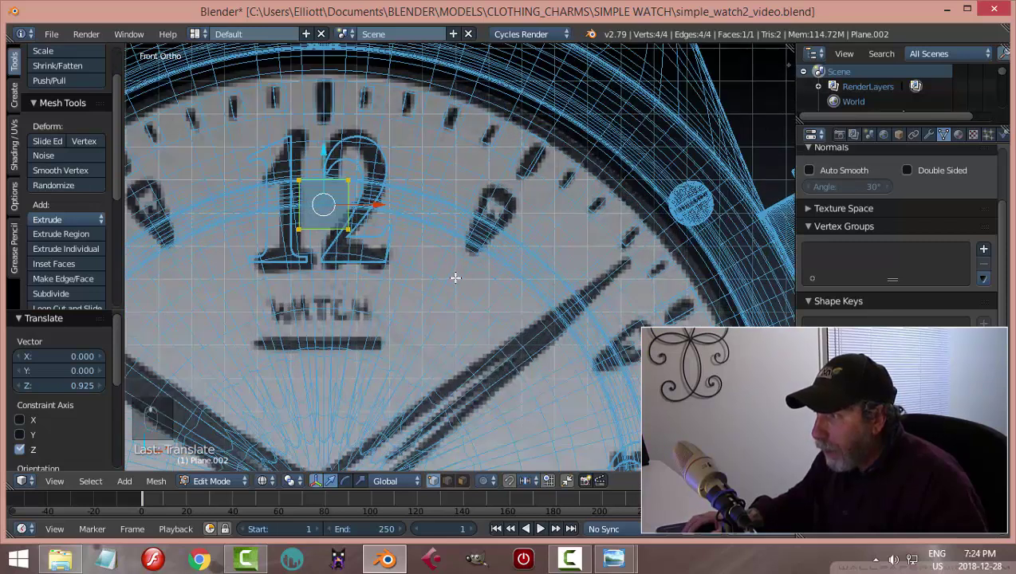
{"action": "key", "text": "s"}
{"action": "key", "text": "x"}
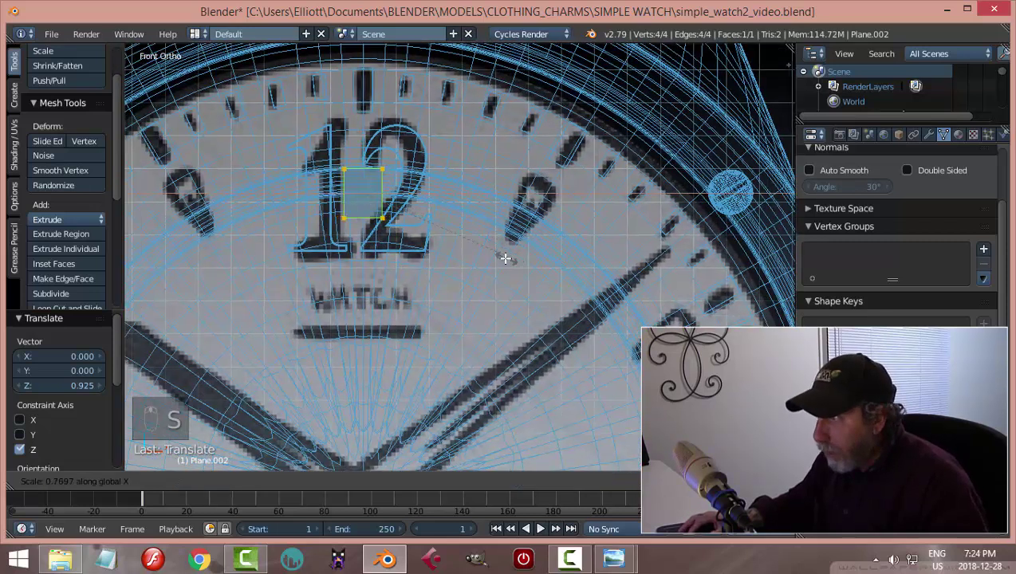
{"action": "left_click", "coordinate": [482, 258]}
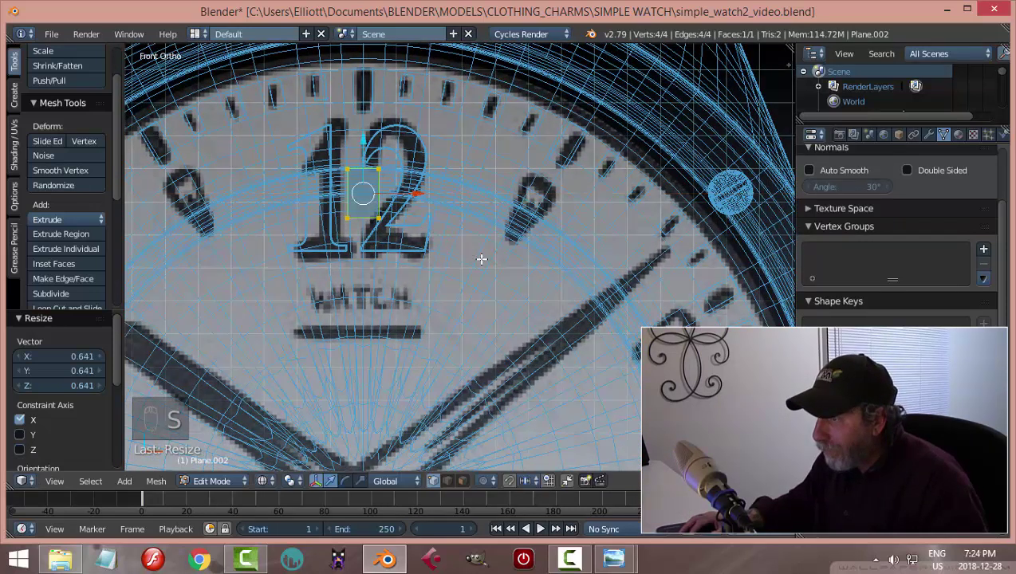
Taper the marker by scaling its bottom edge along X to about 0.457
{"action": "key", "text": "a"}
{"action": "key", "text": "b"}
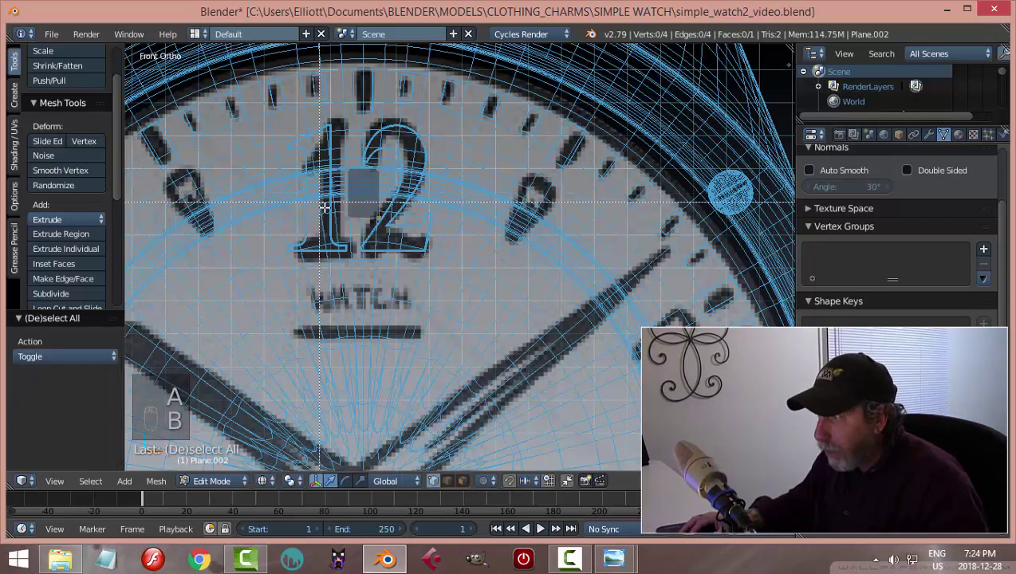
{"action": "left_click_drag", "start_coordinate": [320, 202], "coordinate": [398, 237]}
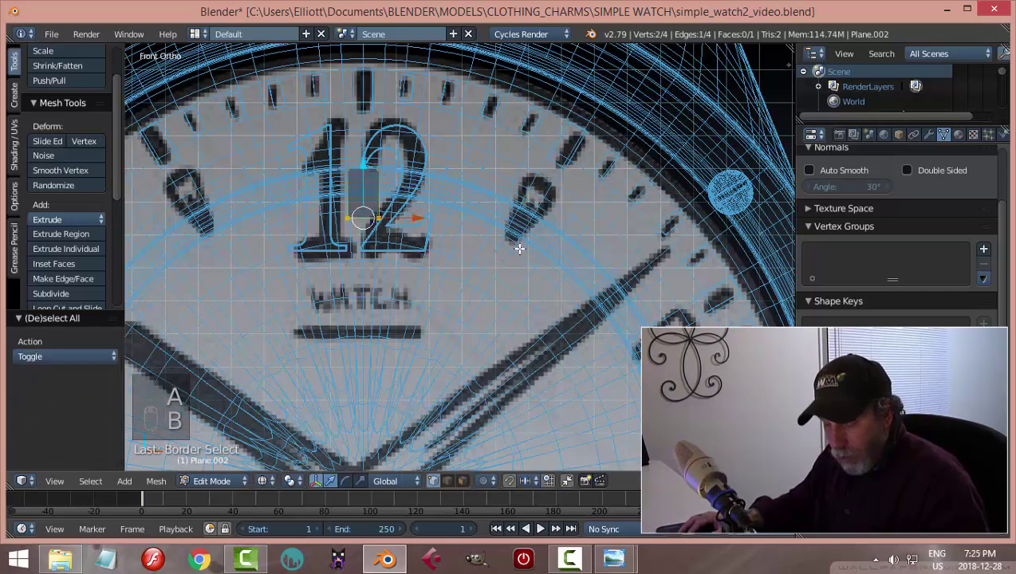
{"action": "key", "text": "s"}
{"action": "key", "text": "x"}
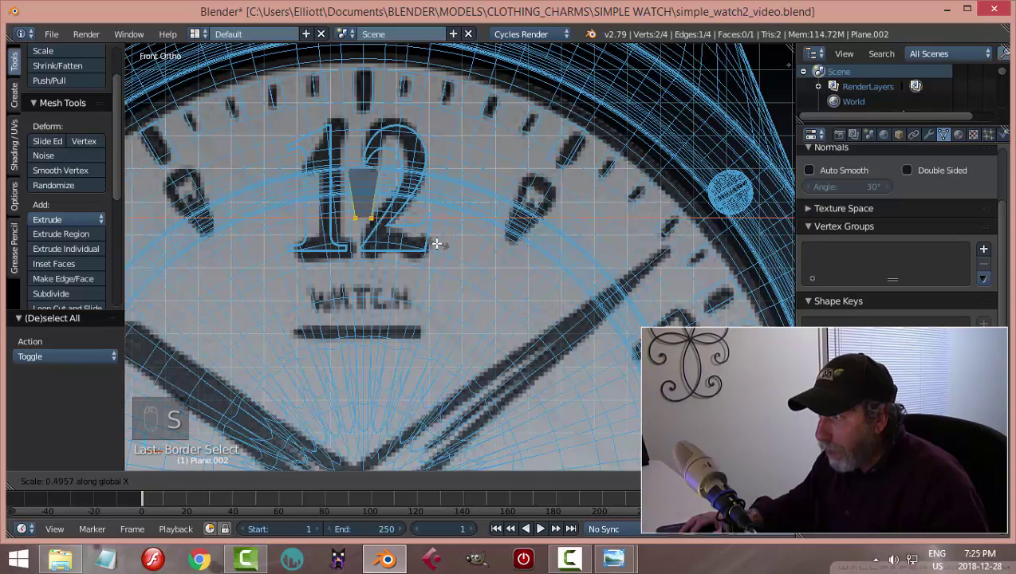
{"action": "left_click", "coordinate": [431, 245]}
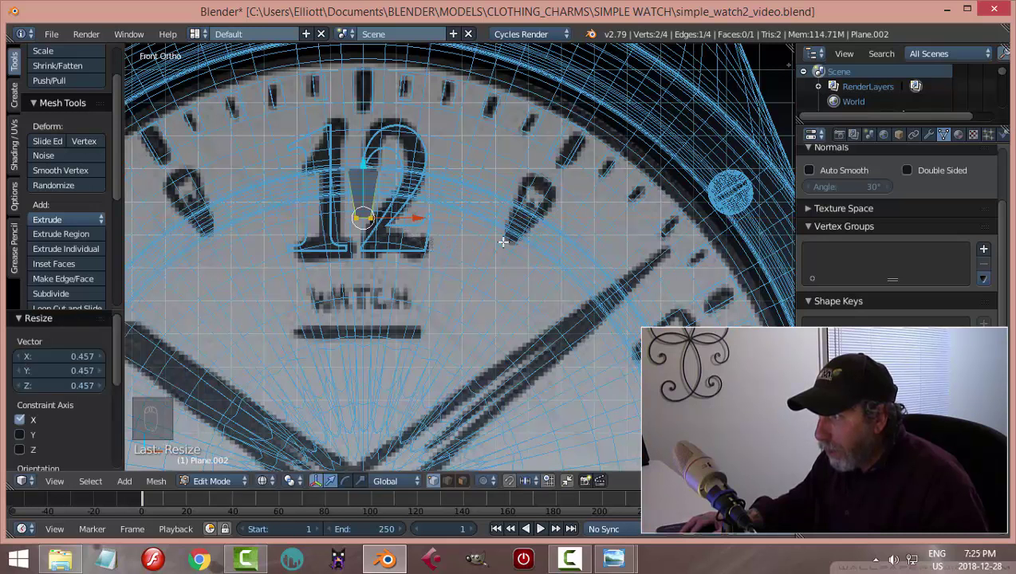
Widen the marker's top edge slightly by scaling it about 1.097 along X
{"action": "key", "text": "a"}
{"action": "key", "text": "b"}
{"action": "left_click_drag", "start_coordinate": [309, 154], "coordinate": [386, 180]}
{"action": "key", "text": "s"}
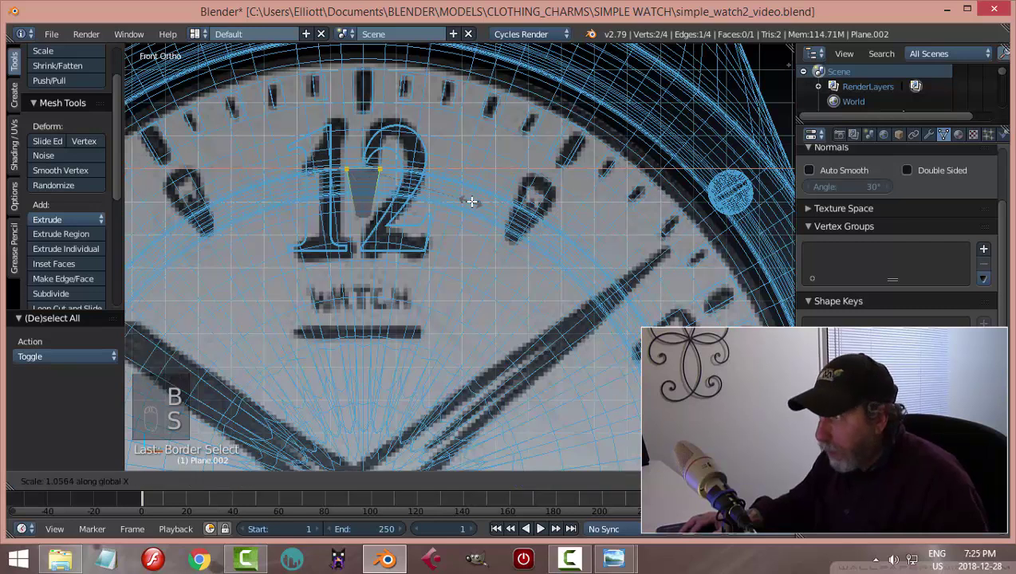
{"action": "left_click", "coordinate": [472, 200]}
Cut three evenly spaced vertical edge loops through the tapered marker and deselect everything
{"action": "scroll", "coordinate": [473, 224], "scroll_direction": "up", "scroll_amount": 3}
{"action": "scroll", "coordinate": [473, 223], "scroll_direction": "down", "scroll_amount": 3}
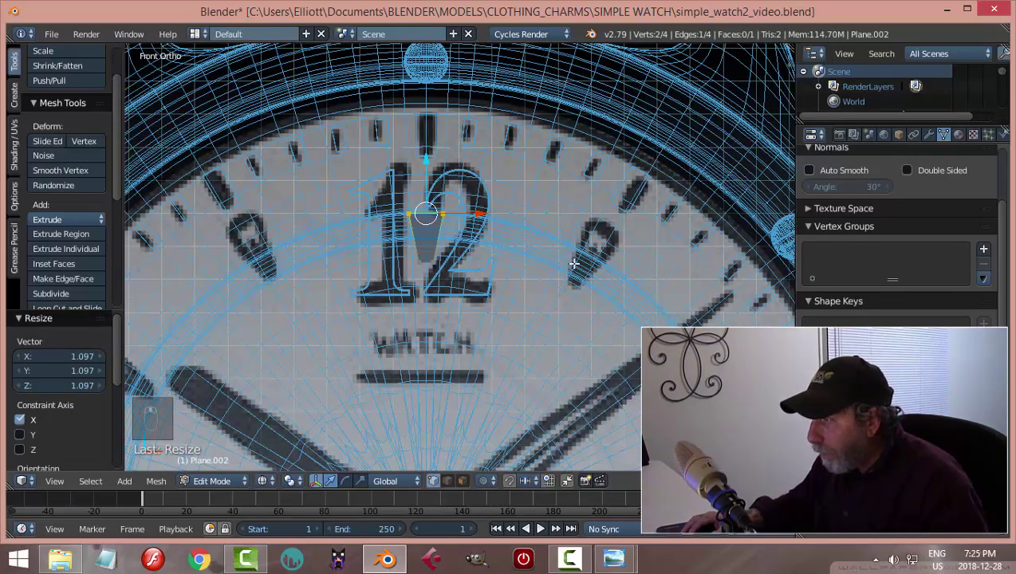
{"action": "scroll", "coordinate": [437, 261], "scroll_direction": "up", "scroll_amount": 1}
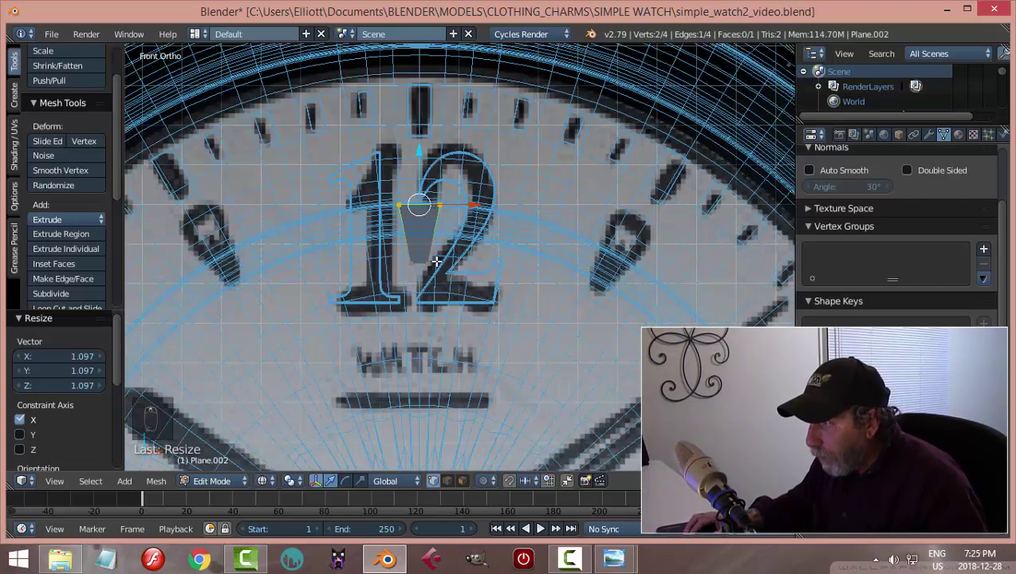
{"action": "key", "text": "ctrl+r"}
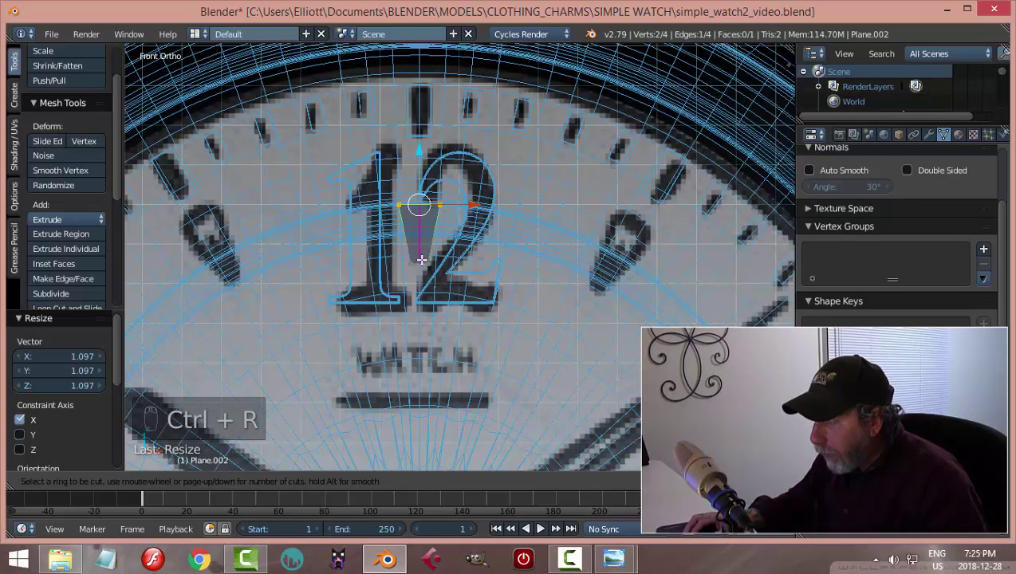
{"action": "scroll", "coordinate": [421, 259], "scroll_direction": "up", "scroll_amount": 1}
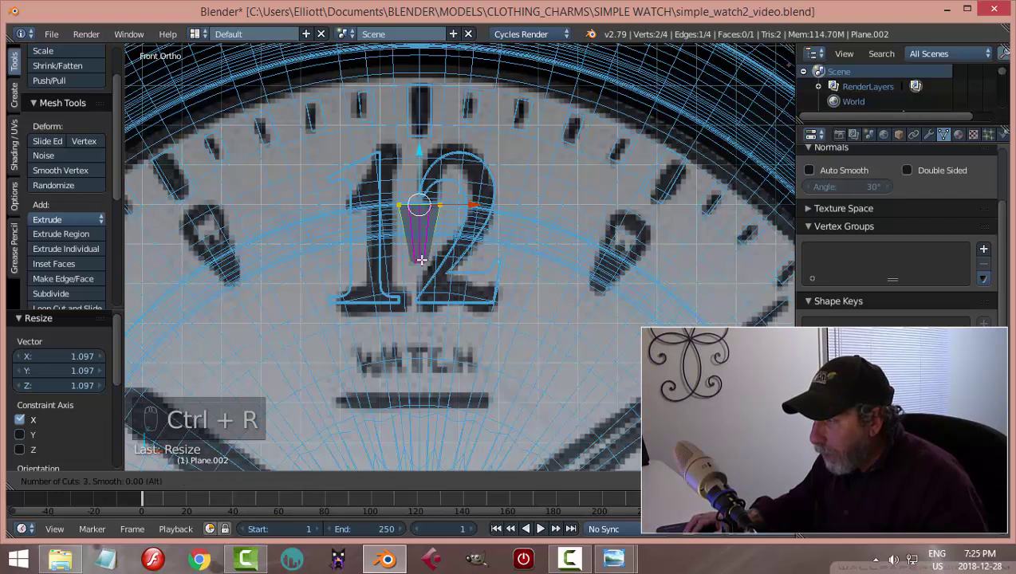
{"action": "left_click", "coordinate": [421, 260]}
{"action": "right_click", "coordinate": [421, 259]}
{"action": "key", "text": "a"}
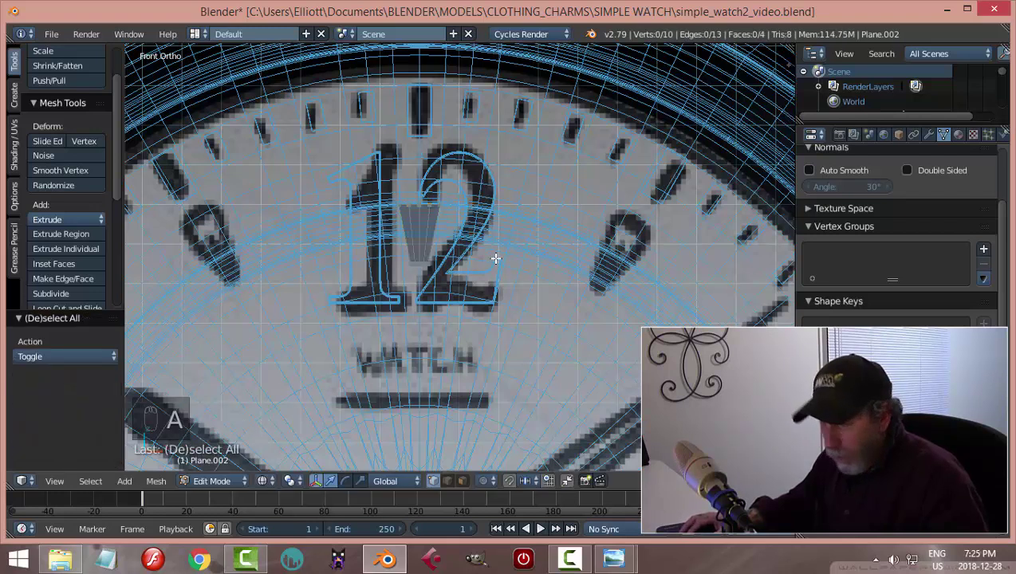
Raise the middle vertex of the marker's top edge by about 0.022 along Z
{"action": "scroll", "coordinate": [496, 258], "scroll_direction": "up", "scroll_amount": 3}
{"action": "right_click_drag", "start_coordinate": [387, 164], "coordinate": [388, 113]}
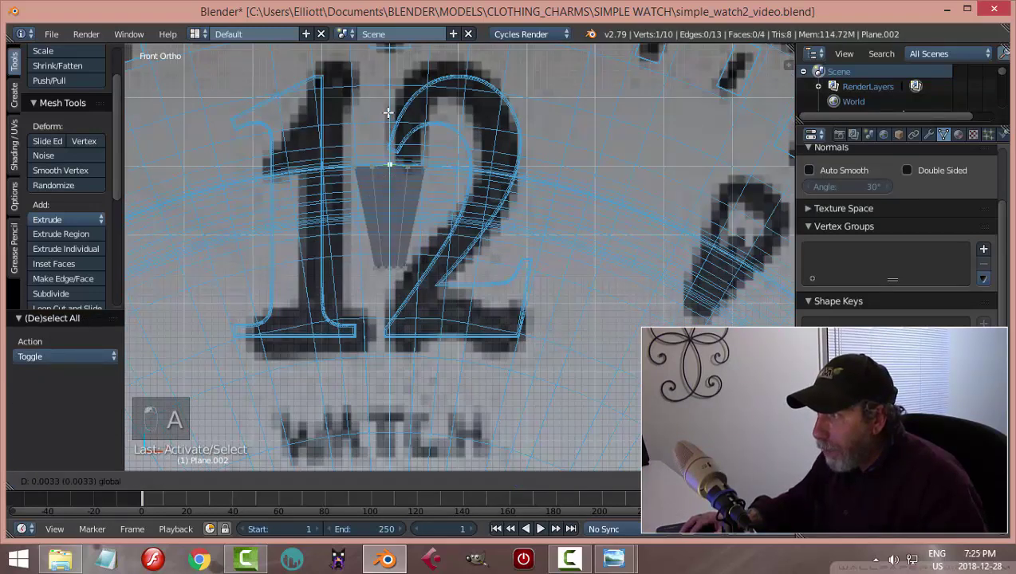
{"action": "left_click_drag", "start_coordinate": [386, 103], "coordinate": [386, 102]}
Round the marker's top by raising the two vertices beside the middle one about 0.015 along Z, and deselect them
{"action": "left_click", "coordinate": [371, 167]}
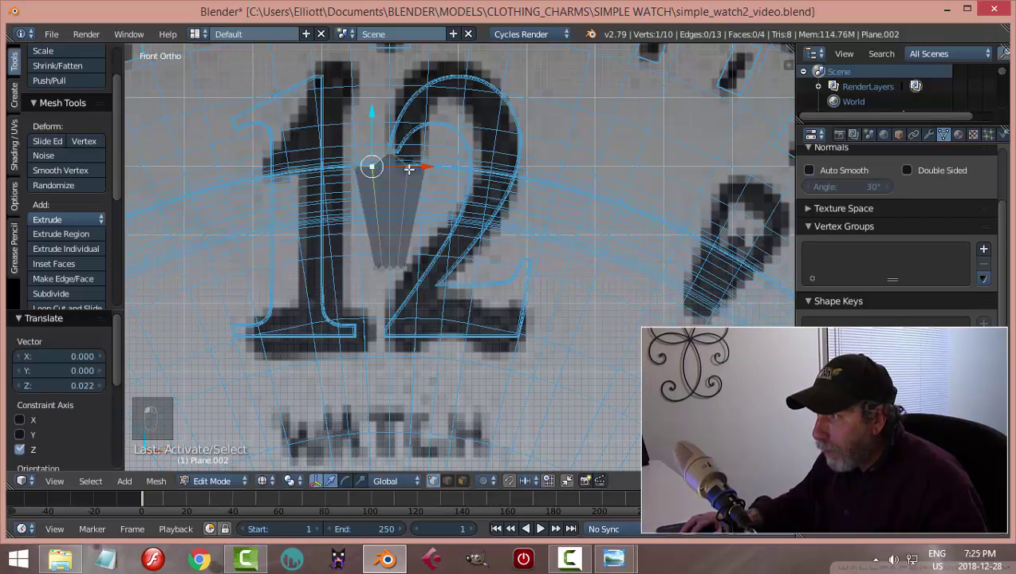
{"action": "left_click", "coordinate": [410, 167], "text": "shift"}
{"action": "key", "text": "a"}
{"action": "right_click", "coordinate": [408, 167]}
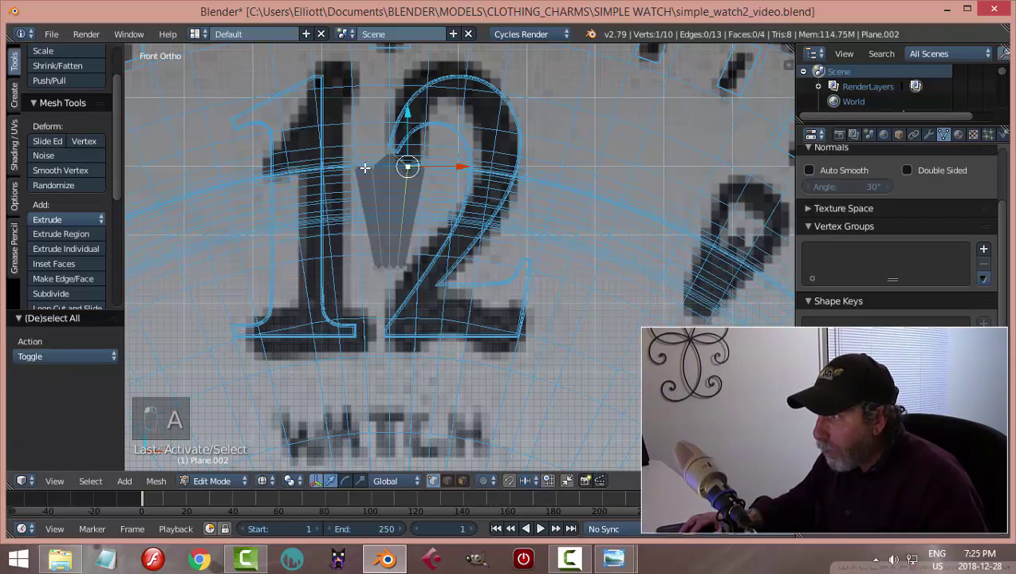
{"action": "right_click", "coordinate": [374, 166], "text": "shift"}
{"action": "key", "text": "g"}
{"action": "key", "text": "z"}
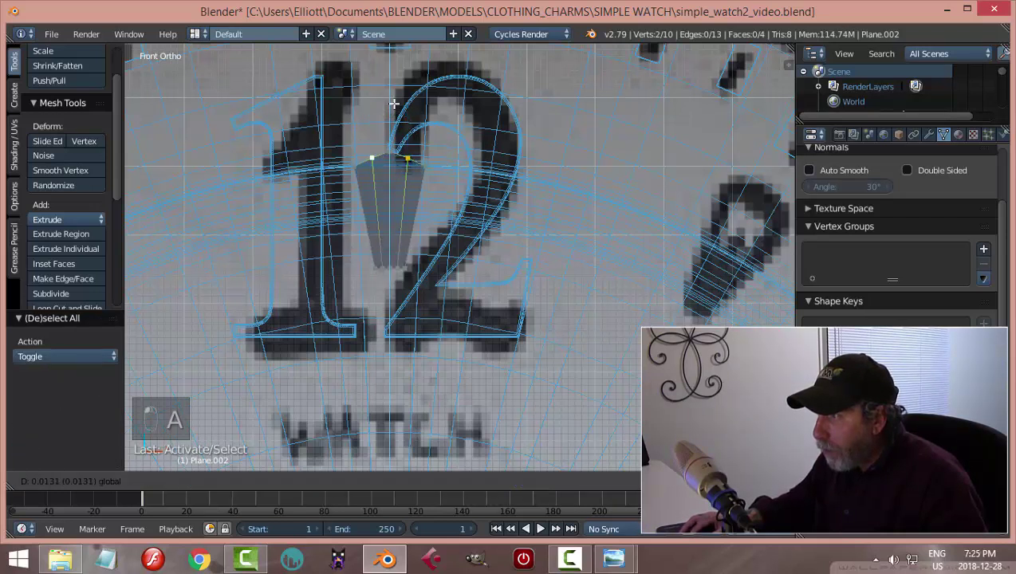
{"action": "left_click", "coordinate": [393, 102]}
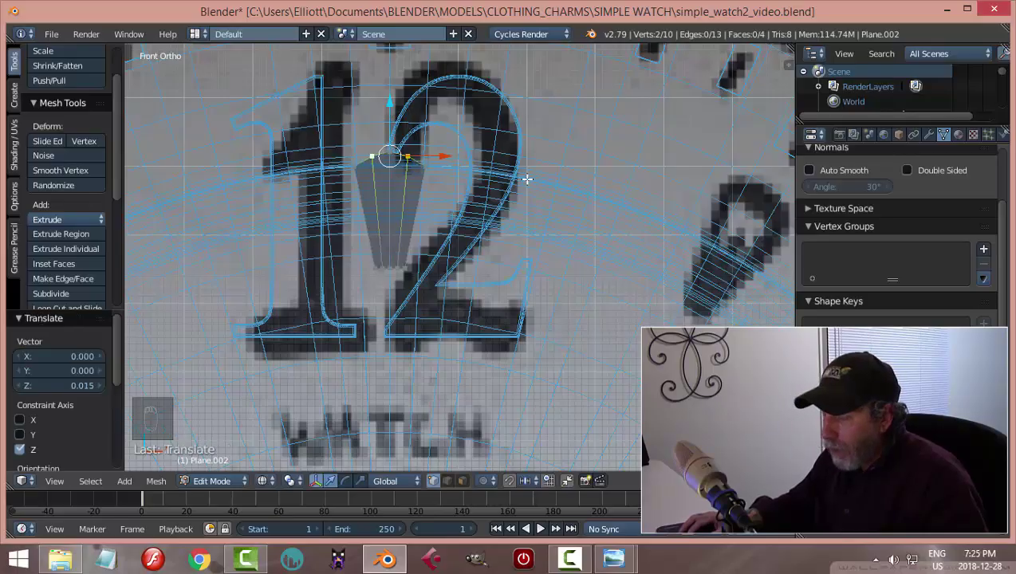
{"action": "key", "text": "a"}
In solid shading, extrude the whole marker face and move the extrusion about -0.022 along Y to give it thickness
{"action": "scroll", "coordinate": [545, 241], "scroll_direction": "down", "scroll_amount": 4}
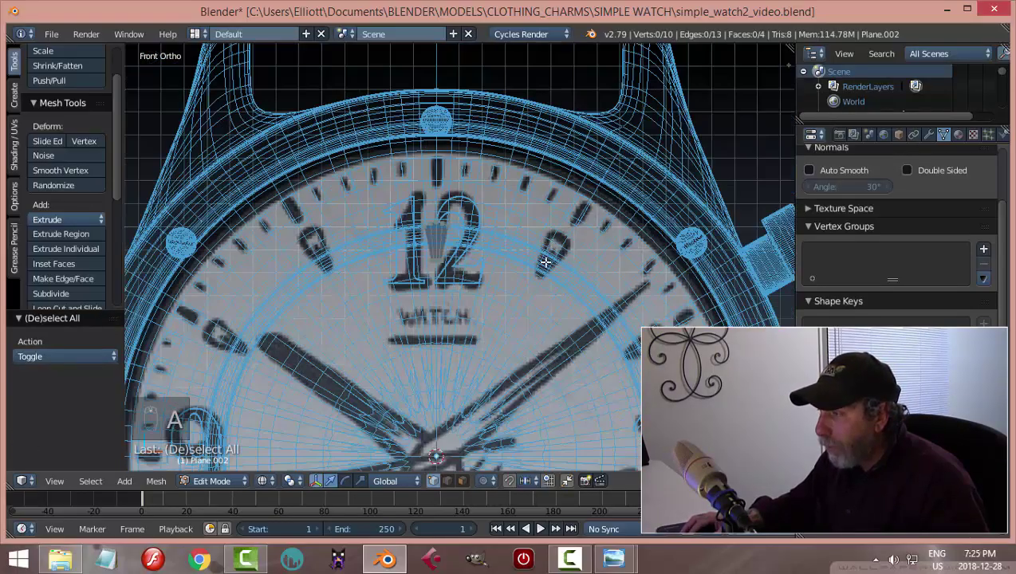
{"action": "middle_click_drag", "start_coordinate": [545, 262], "coordinate": [490, 285]}
{"action": "key", "text": "z"}
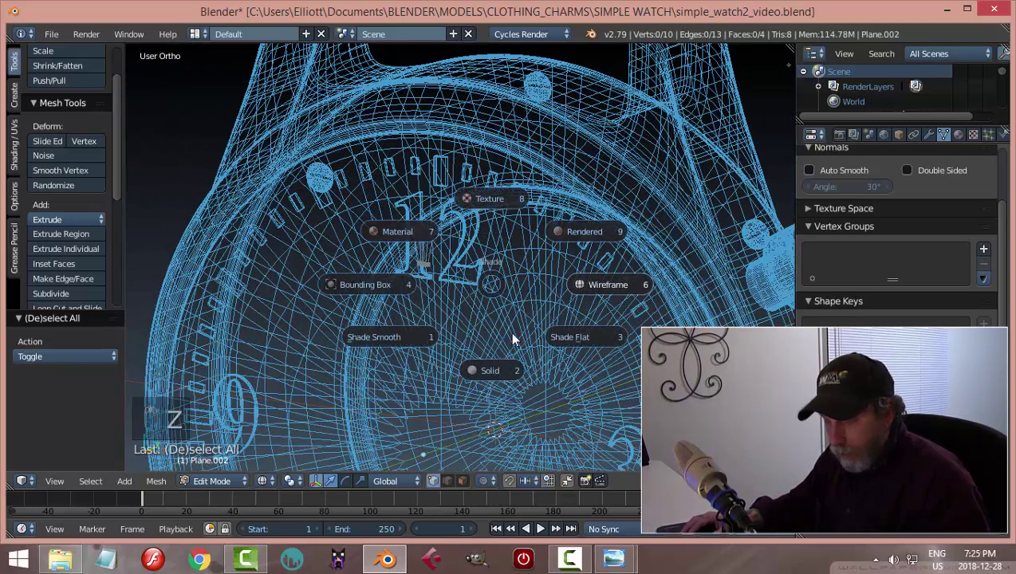
{"action": "left_click", "coordinate": [513, 339]}
{"action": "middle_click_drag", "start_coordinate": [517, 331], "coordinate": [455, 323]}
{"action": "key", "text": "a"}
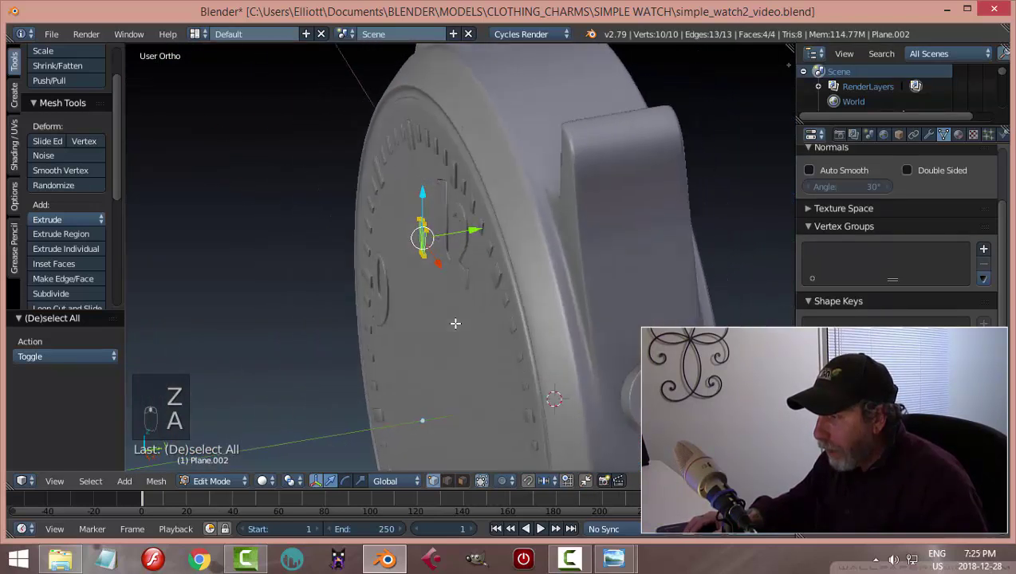
{"action": "scroll", "coordinate": [461, 311], "scroll_direction": "up", "scroll_amount": 2}
{"action": "middle_click_drag", "start_coordinate": [465, 258], "coordinate": [524, 295]}
{"action": "key", "text": "e"}
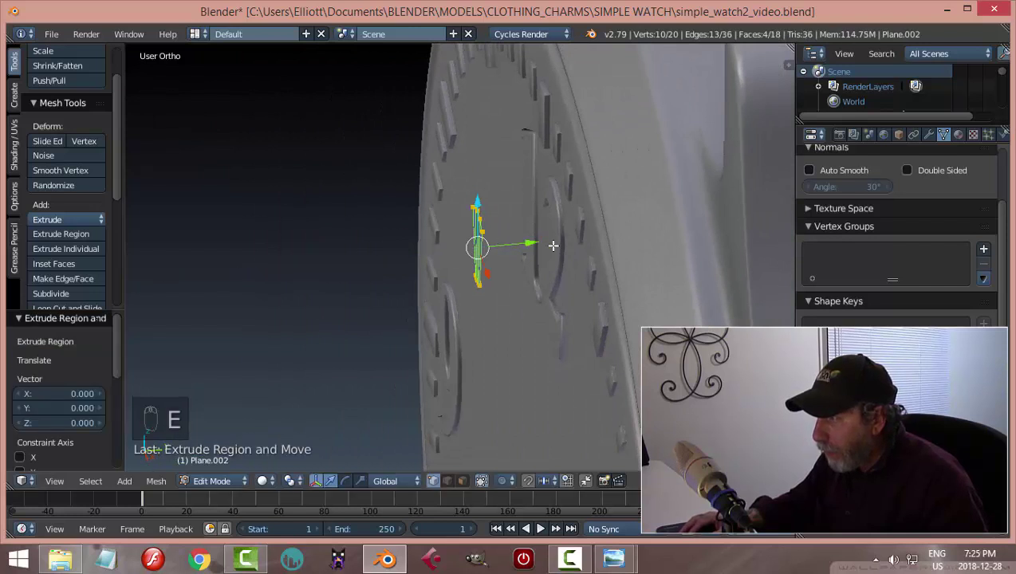
{"action": "left_click_drag", "start_coordinate": [533, 245], "coordinate": [527, 247]}
{"action": "left_click", "coordinate": [527, 247]}
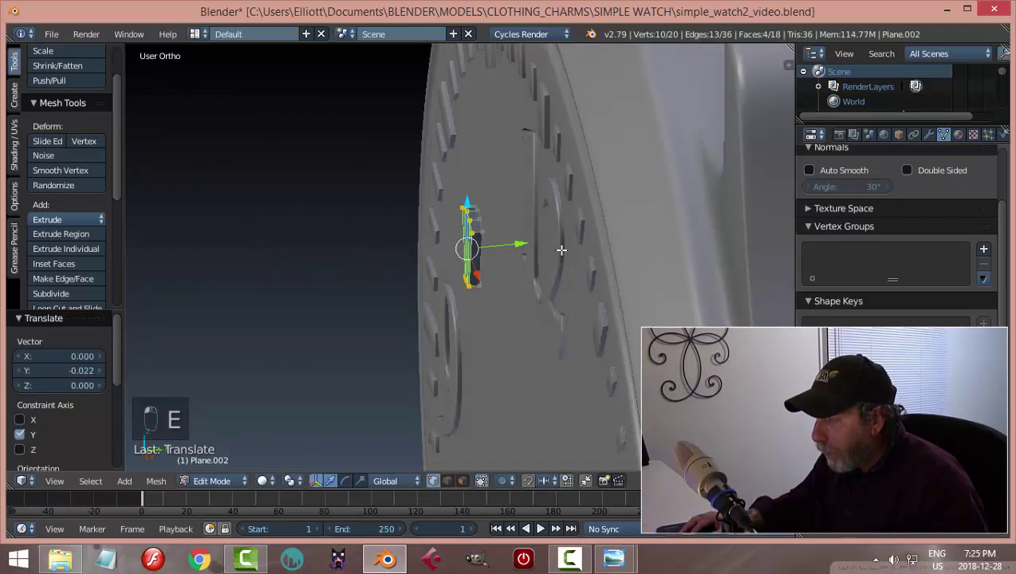
Recalculate the normals of the whole marker to face outward and return to Object Mode
{"action": "key", "text": "a"}
{"action": "key", "text": "a"}
{"action": "key", "text": "a"}
{"action": "key", "text": "ctrl+n"}
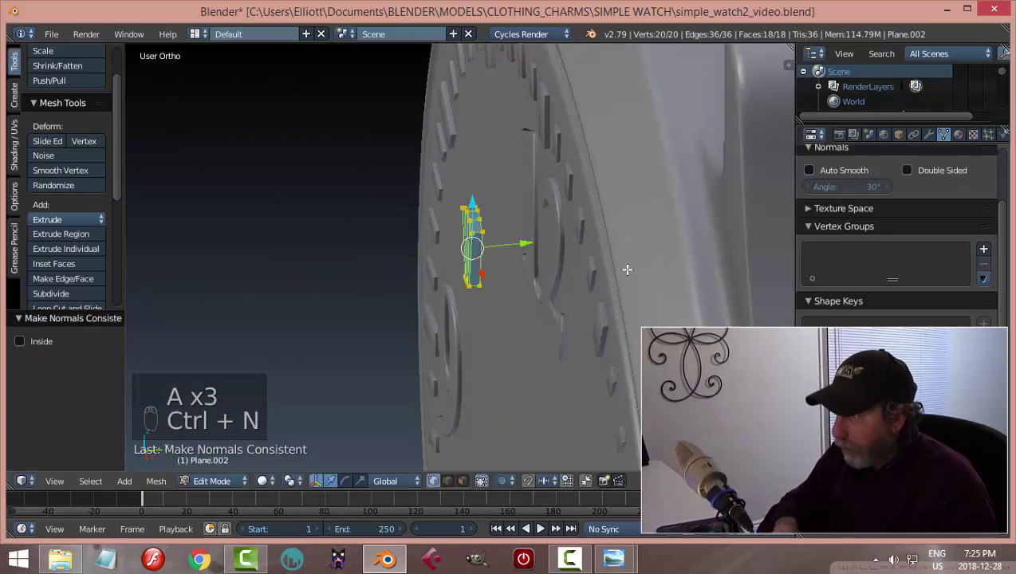
{"action": "key", "text": "a"}
{"action": "key", "text": "Tab"}
Return to Object Mode and add a Bevel modifier to the marker with 2 segments and a width of 0.002
{"action": "left_click", "coordinate": [511, 331]}
{"action": "middle_click_drag", "start_coordinate": [474, 287], "coordinate": [541, 273]}
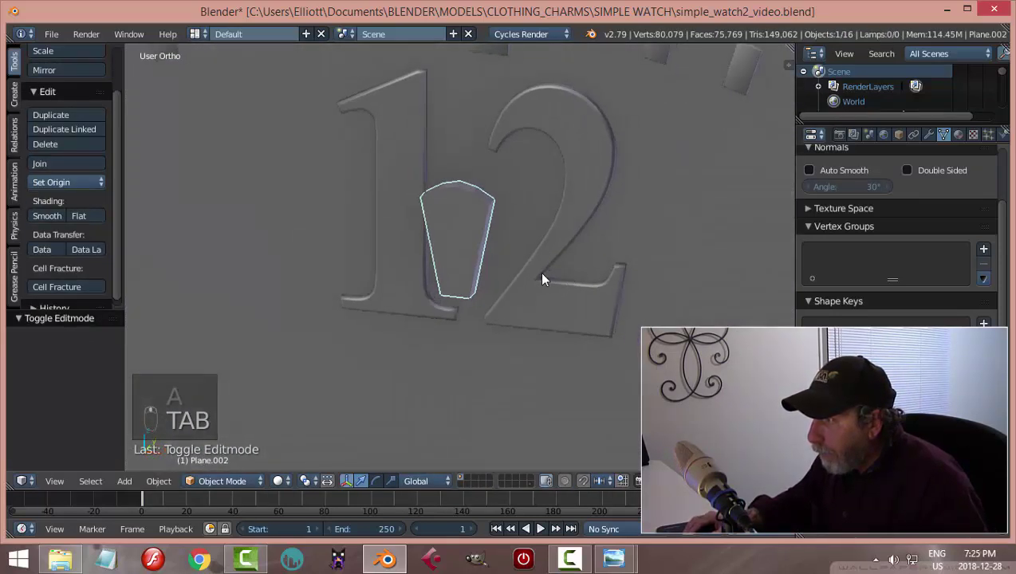
{"action": "left_click", "coordinate": [929, 134]}
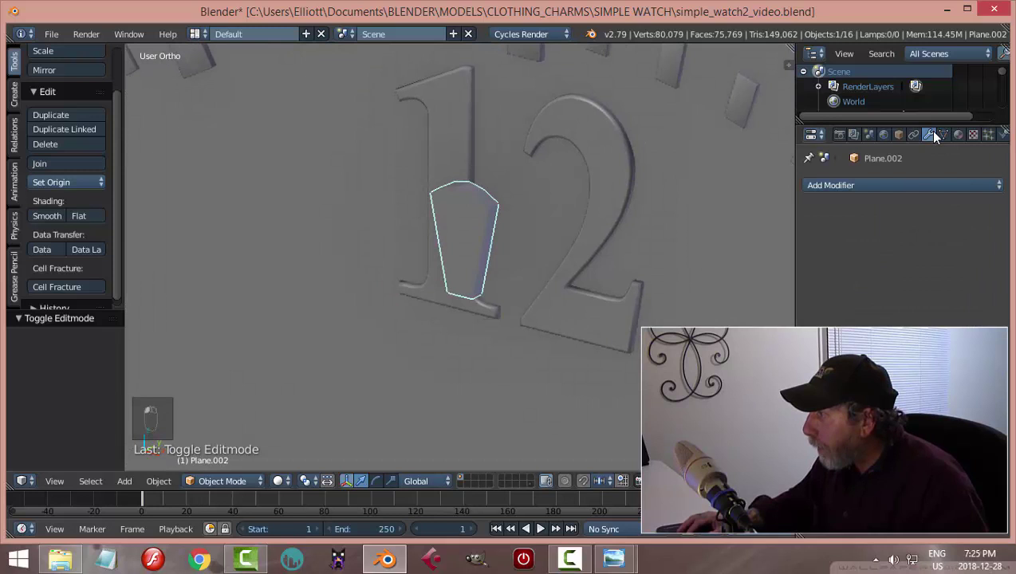
{"action": "left_click", "coordinate": [856, 184]}
{"action": "left_click", "coordinate": [710, 235]}
{"action": "scroll", "coordinate": [709, 235], "scroll_direction": "up", "scroll_amount": 3}
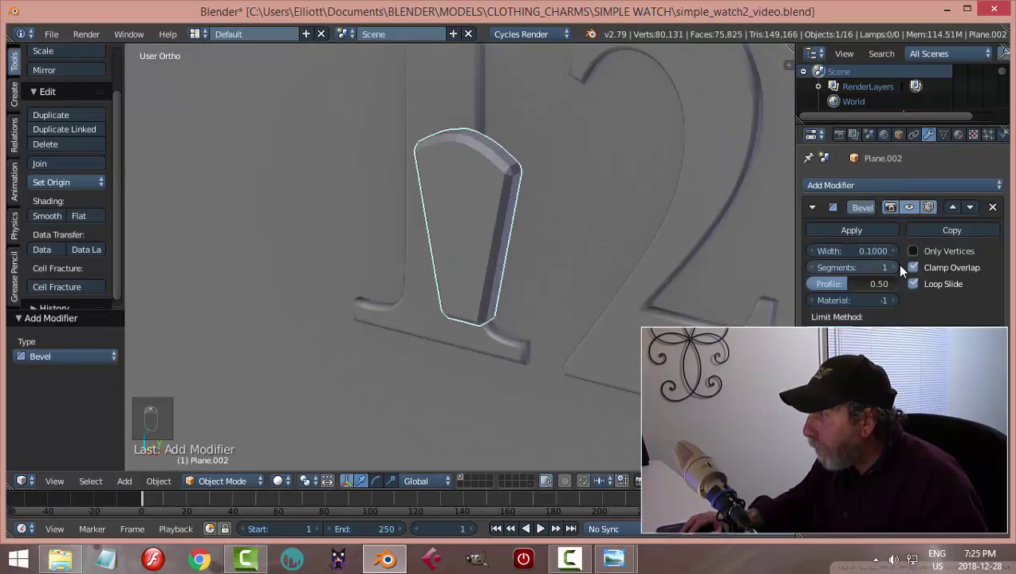
{"action": "left_click", "coordinate": [893, 267]}
{"action": "left_click", "coordinate": [859, 253]}
{"action": "type", "text": "0.05"}
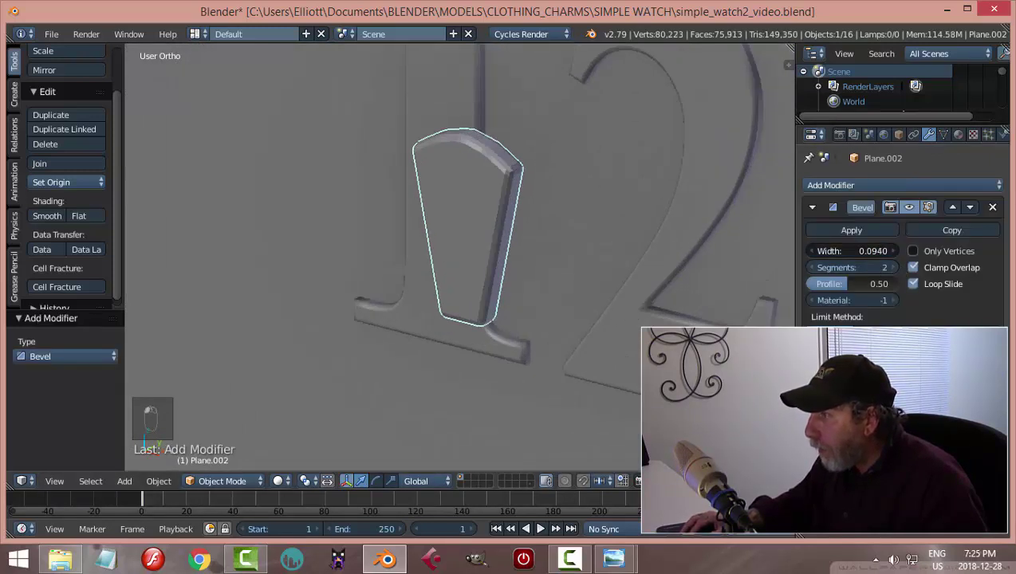
{"action": "key", "text": "Return"}
{"action": "left_click_drag", "start_coordinate": [852, 250], "coordinate": [843, 250]}
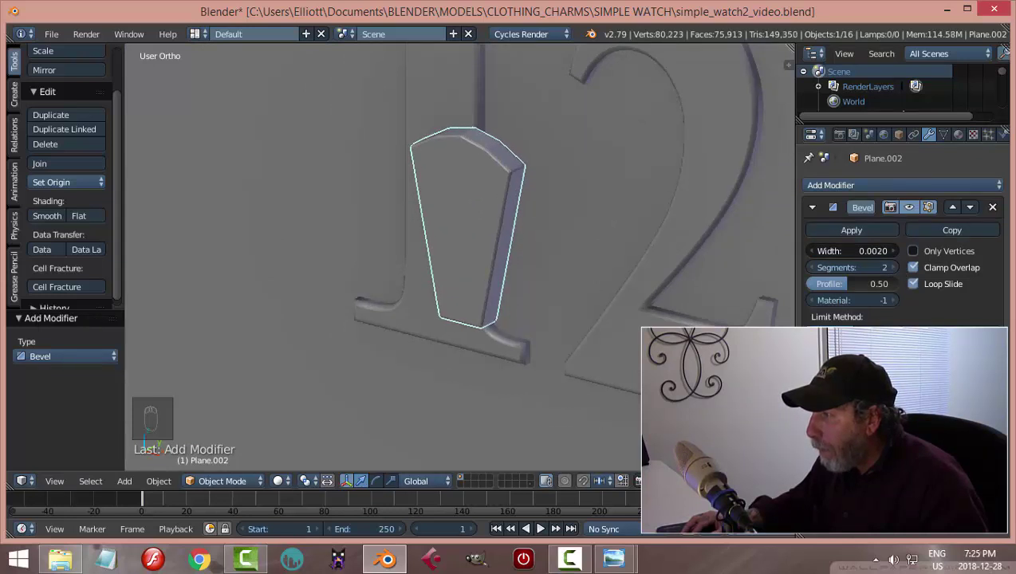
Shade the marker smooth, and deselect it to check its surface against the numerals
{"action": "left_click", "coordinate": [42, 215]}
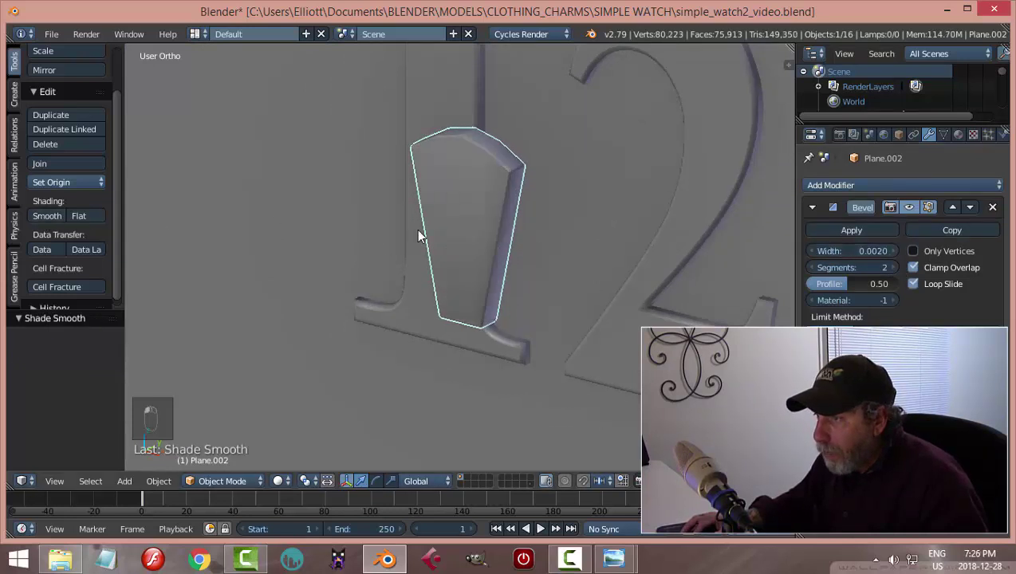
{"action": "scroll", "coordinate": [416, 229], "scroll_direction": "down", "scroll_amount": 5}
{"action": "scroll", "coordinate": [461, 240], "scroll_direction": "up", "scroll_amount": 2}
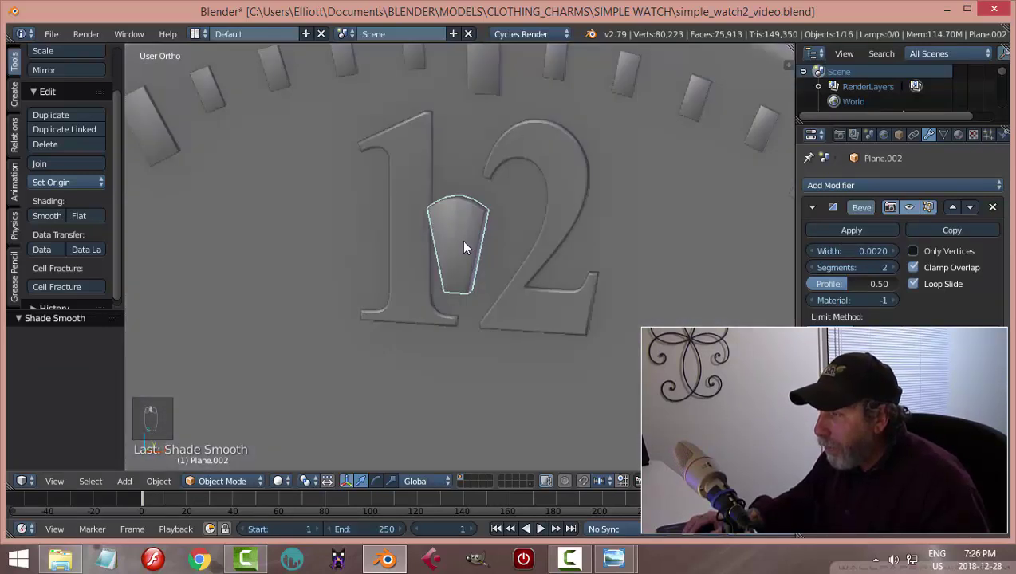
{"action": "middle_click_drag", "start_coordinate": [467, 240], "coordinate": [486, 268]}
{"action": "right_click", "coordinate": [467, 232]}
{"action": "middle_click_drag", "start_coordinate": [467, 232], "coordinate": [542, 229]}
{"action": "right_click", "coordinate": [473, 206]}
{"action": "key", "text": "a"}
{"action": "scroll", "coordinate": [606, 227], "scroll_direction": "down", "scroll_amount": 2}
{"action": "scroll", "coordinate": [615, 214], "scroll_direction": "down", "scroll_amount": 2}
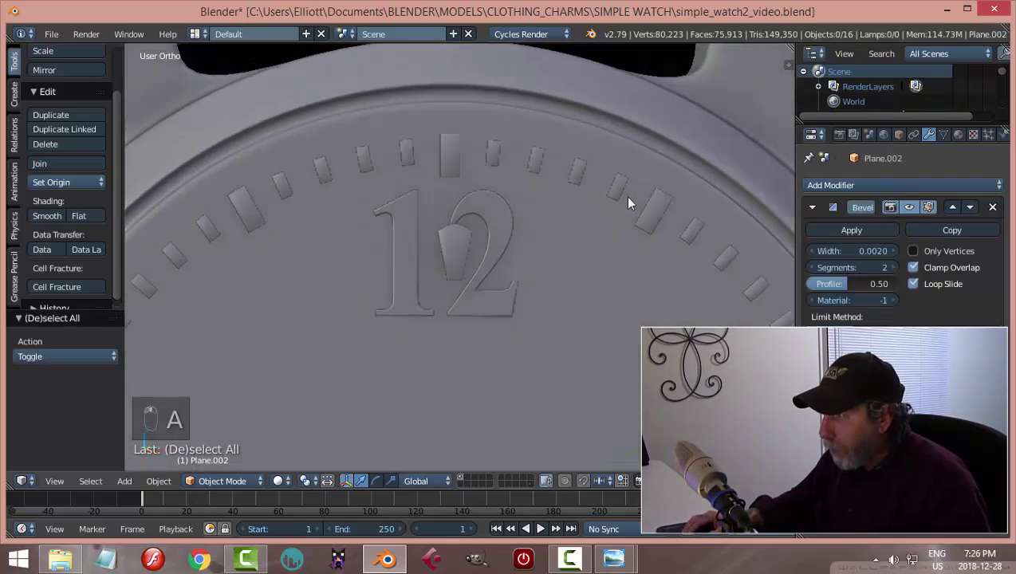
Add a Subdivision Surface modifier to the marker and turn off the Bevel modifier's viewport display
{"action": "middle_click_drag", "start_coordinate": [624, 197], "coordinate": [481, 223]}
{"action": "scroll", "coordinate": [535, 230], "scroll_direction": "up", "scroll_amount": 4}
{"action": "right_click", "coordinate": [481, 222]}
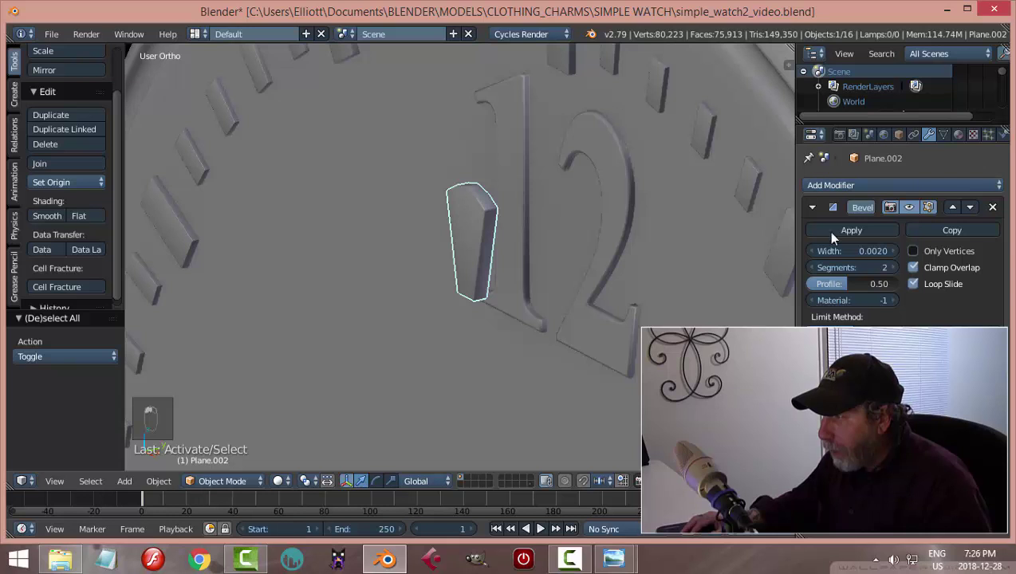
{"action": "left_click", "coordinate": [884, 185]}
{"action": "left_click", "coordinate": [706, 436]}
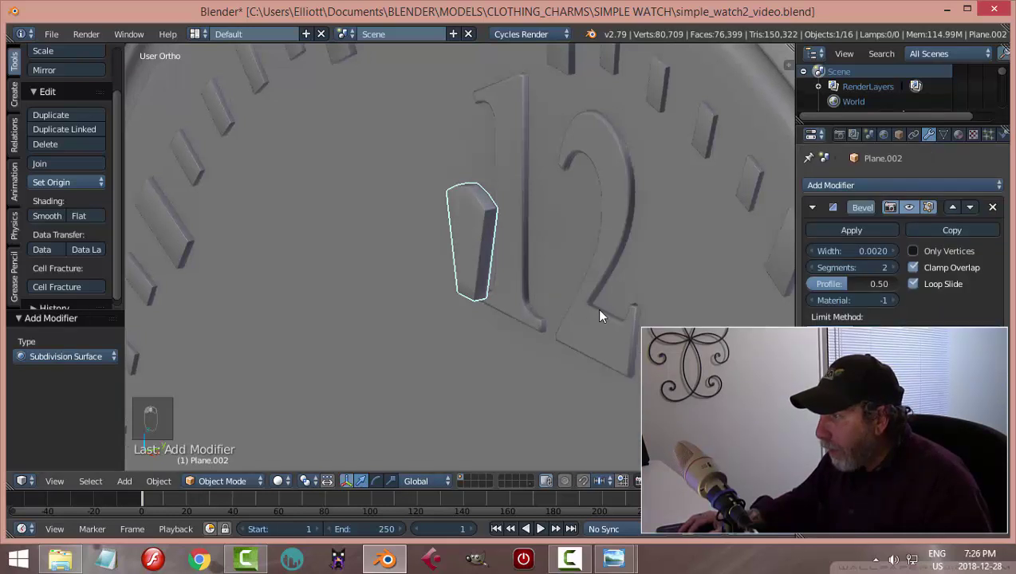
{"action": "middle_click_drag", "start_coordinate": [601, 313], "coordinate": [656, 295]}
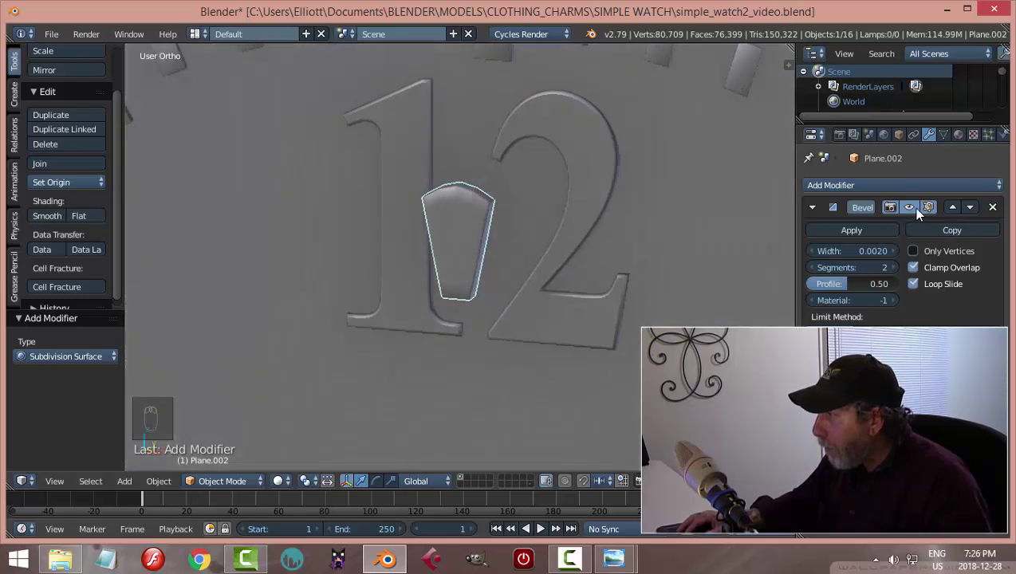
{"action": "left_click", "coordinate": [907, 206]}
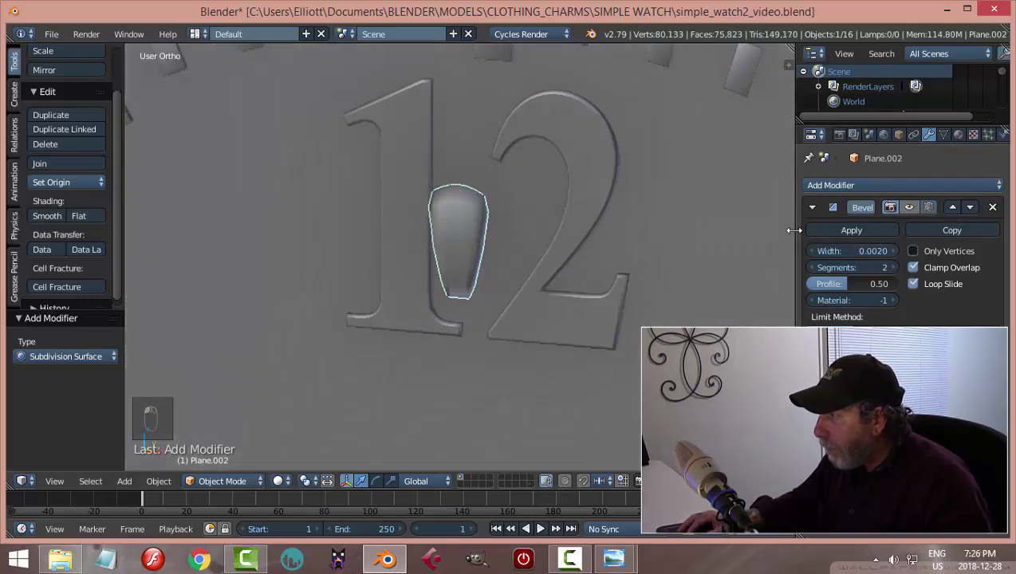
In Edit Mode, add two loop cuts across the marker, one slid close to its top edge and one close to its bottom edge
{"action": "left_click_drag", "start_coordinate": [795, 230], "coordinate": [863, 238]}
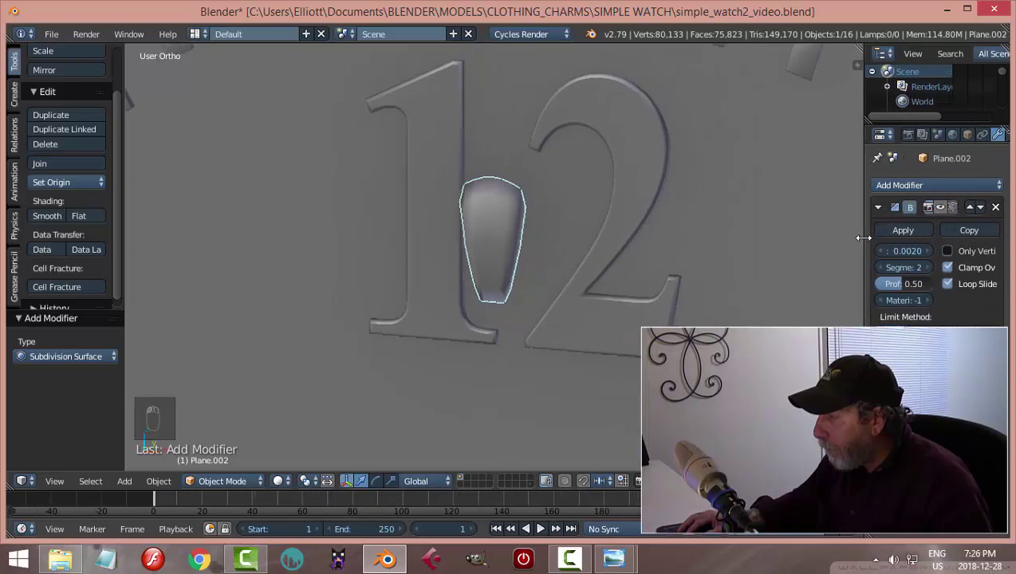
{"action": "scroll", "coordinate": [544, 254], "scroll_direction": "up", "scroll_amount": 2}
{"action": "key", "text": "Tab"}
{"action": "left_click", "coordinate": [630, 254]}
{"action": "scroll", "coordinate": [551, 260], "scroll_direction": "up", "scroll_amount": 2}
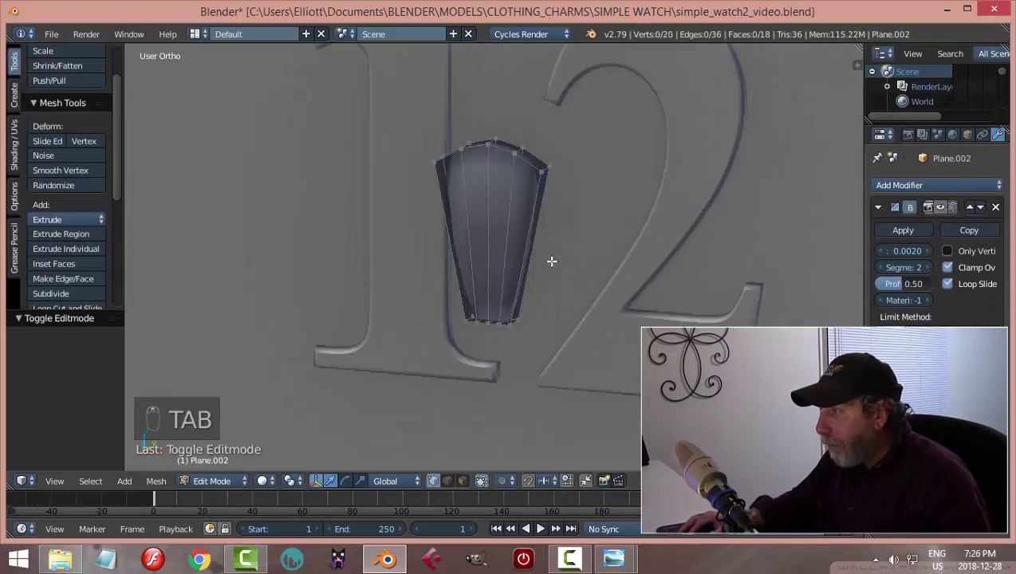
{"action": "scroll", "coordinate": [551, 260], "scroll_direction": "up", "scroll_amount": 1}
{"action": "key", "text": "ctrl+r"}
{"action": "left_click", "coordinate": [529, 229]}
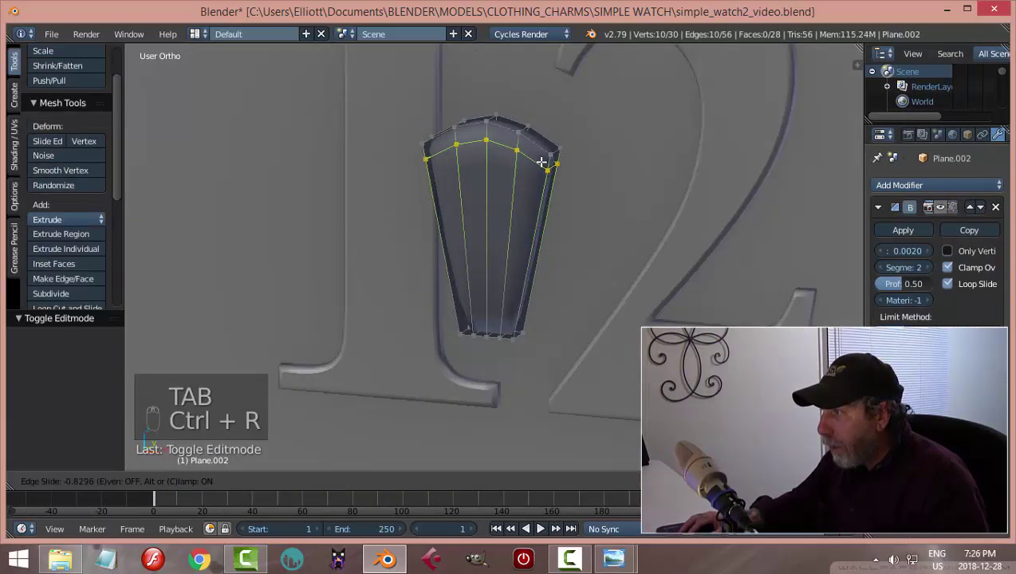
{"action": "left_click", "coordinate": [541, 162]}
{"action": "key", "text": "ctrl+r"}
{"action": "left_click", "coordinate": [522, 237]}
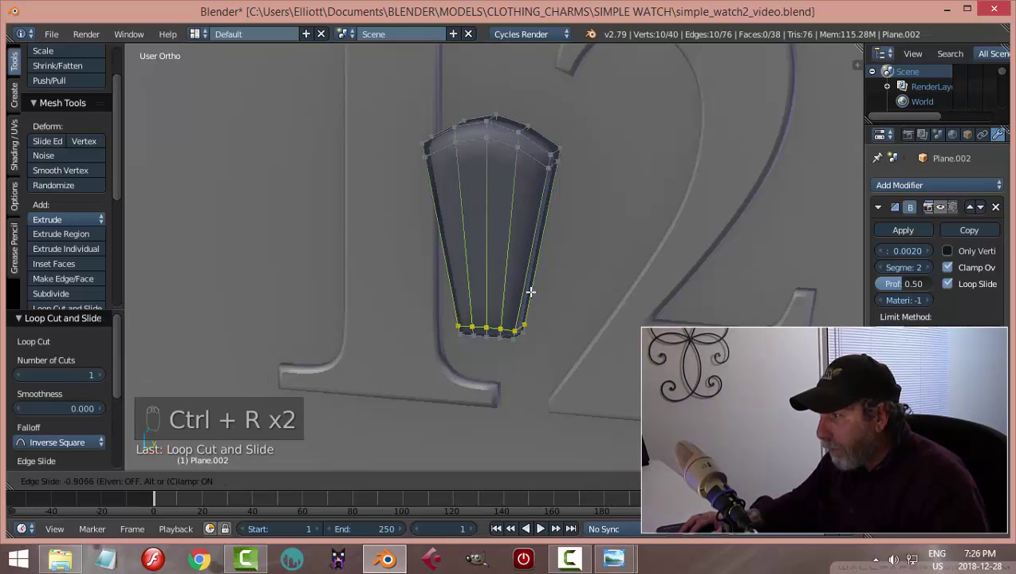
{"action": "left_click", "coordinate": [530, 292]}
Add two loop cuts around the marker's thickness, close to its front and back faces, and return to Object Mode
{"action": "middle_click_drag", "start_coordinate": [588, 269], "coordinate": [483, 284]}
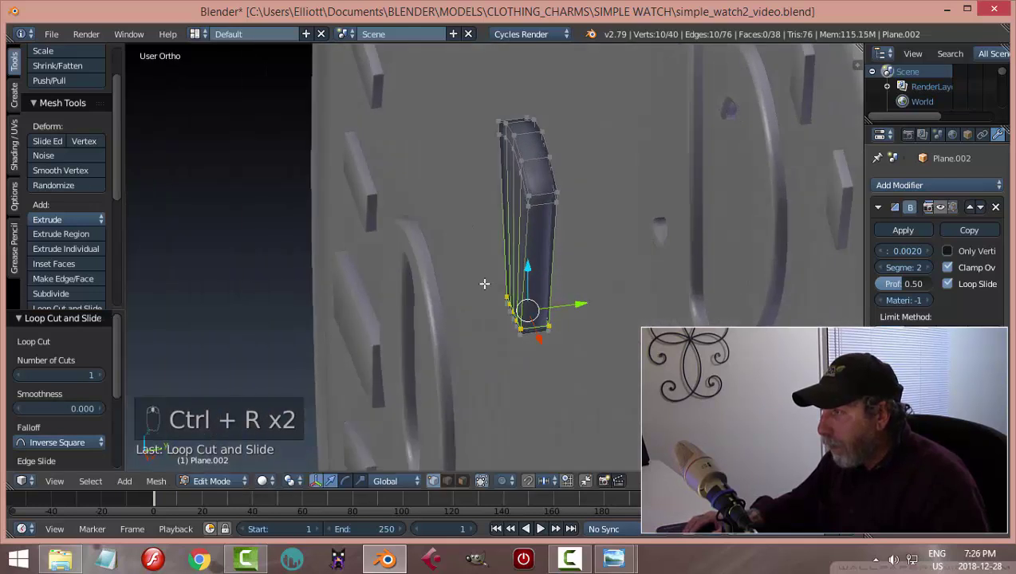
{"action": "key", "text": "ctrl+r"}
{"action": "left_click", "coordinate": [542, 201]}
{"action": "left_click", "coordinate": [536, 202]}
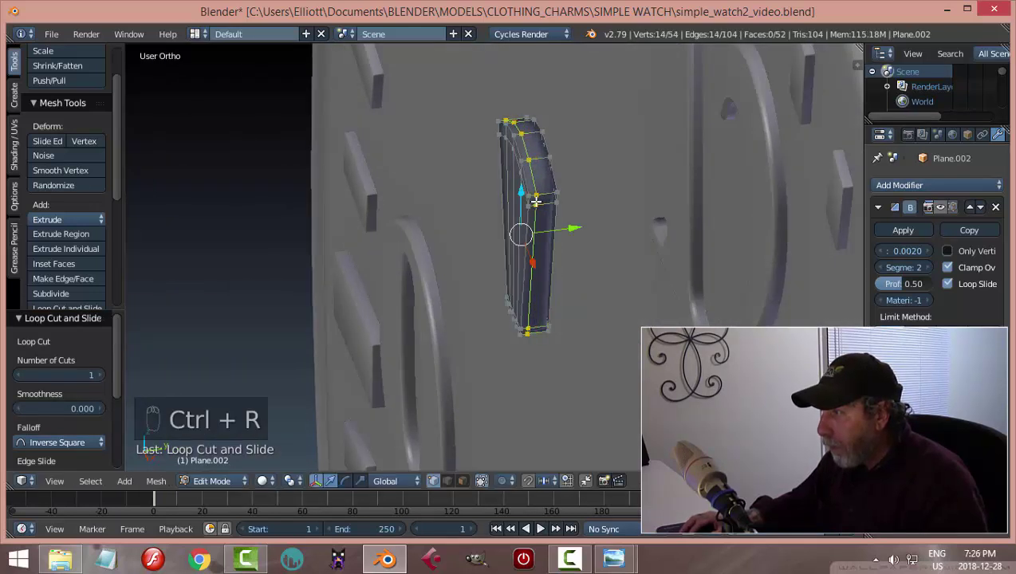
{"action": "key", "text": "ctrl+r"}
{"action": "left_click", "coordinate": [549, 194]}
{"action": "left_click", "coordinate": [552, 194]}
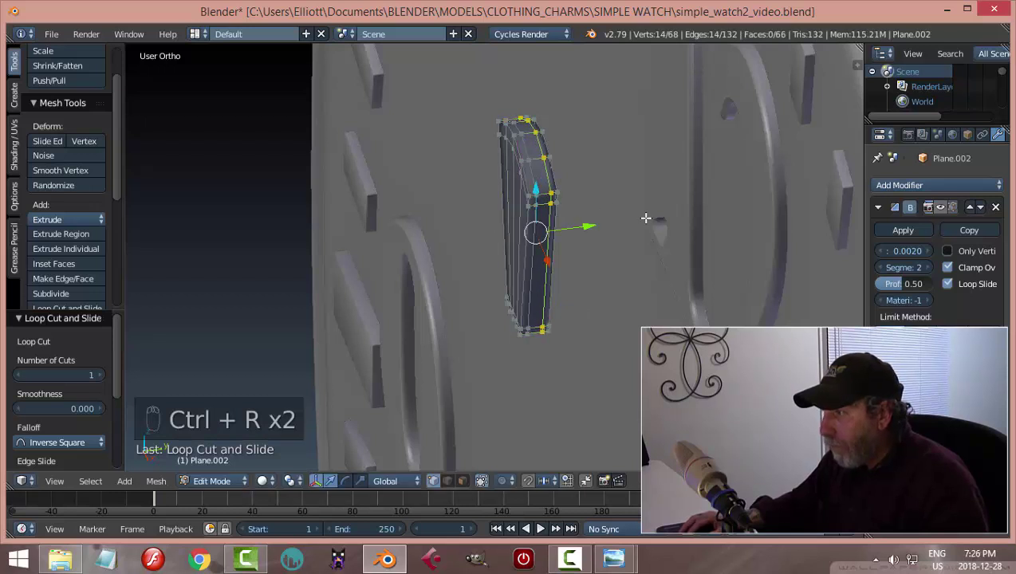
{"action": "key", "text": "a"}
{"action": "key", "text": "Tab"}
{"action": "right_click", "coordinate": [534, 224]}
{"action": "key", "text": "a"}
{"action": "key", "text": "a"}
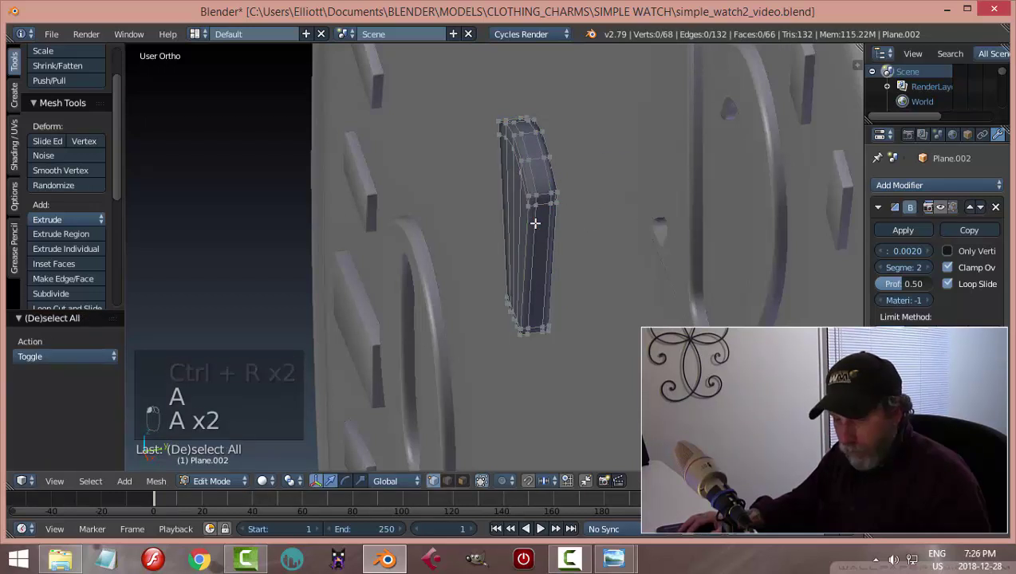
{"action": "key", "text": "Tab"}
{"action": "scroll", "coordinate": [515, 227], "scroll_direction": "down", "scroll_amount": 3}
{"action": "middle_click_drag", "start_coordinate": [503, 234], "coordinate": [614, 207]}
{"action": "scroll", "coordinate": [613, 207], "scroll_direction": "up", "scroll_amount": 5}
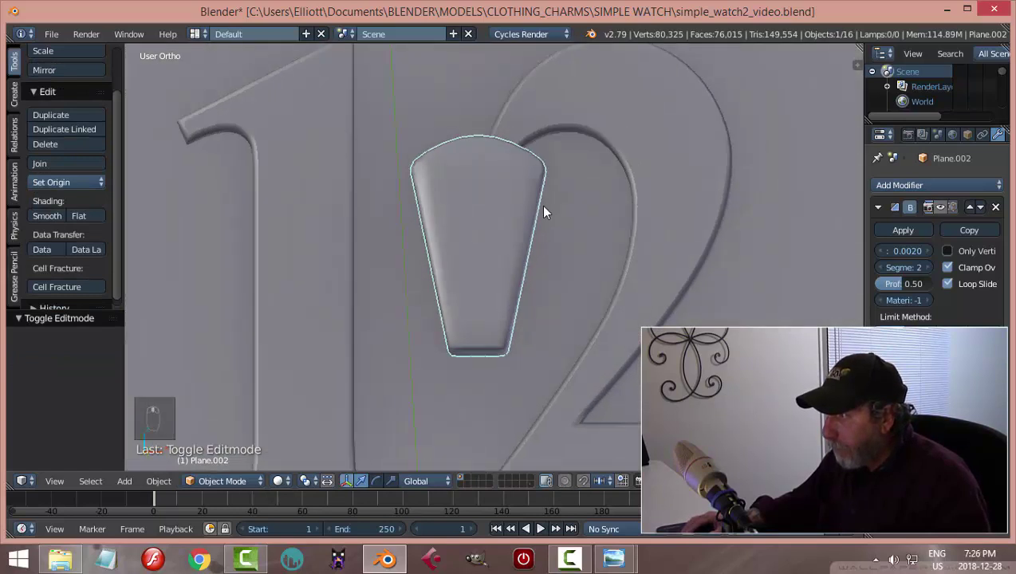
Add two lengthwise loop cuts slid close to the marker's left and right sides, and return to Object Mode
{"action": "key", "text": "Tab"}
{"action": "scroll", "coordinate": [472, 238], "scroll_direction": "up", "scroll_amount": 3}
{"action": "key", "text": "ctrl+r"}
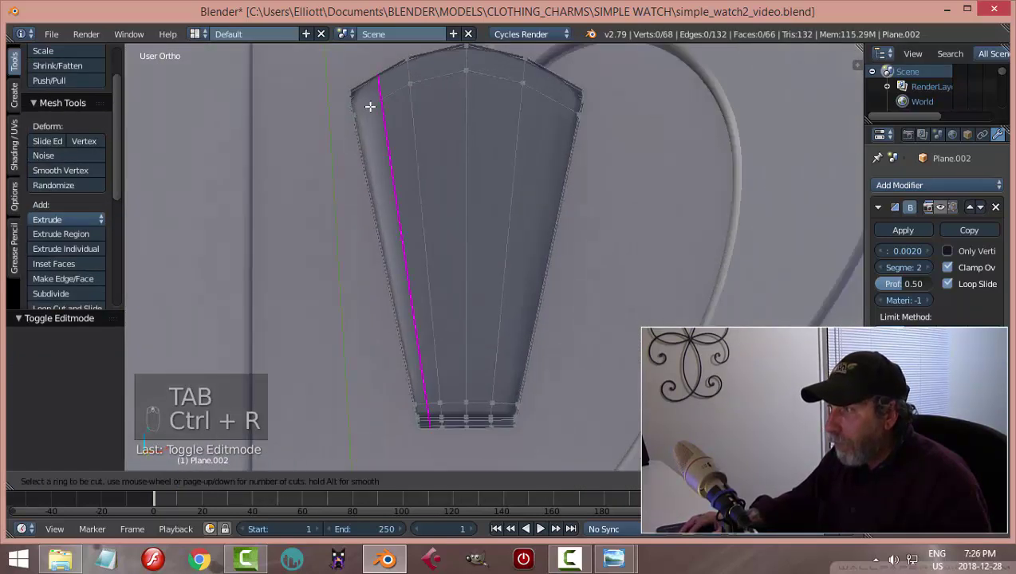
{"action": "left_click", "coordinate": [365, 110]}
{"action": "left_click", "coordinate": [356, 108]}
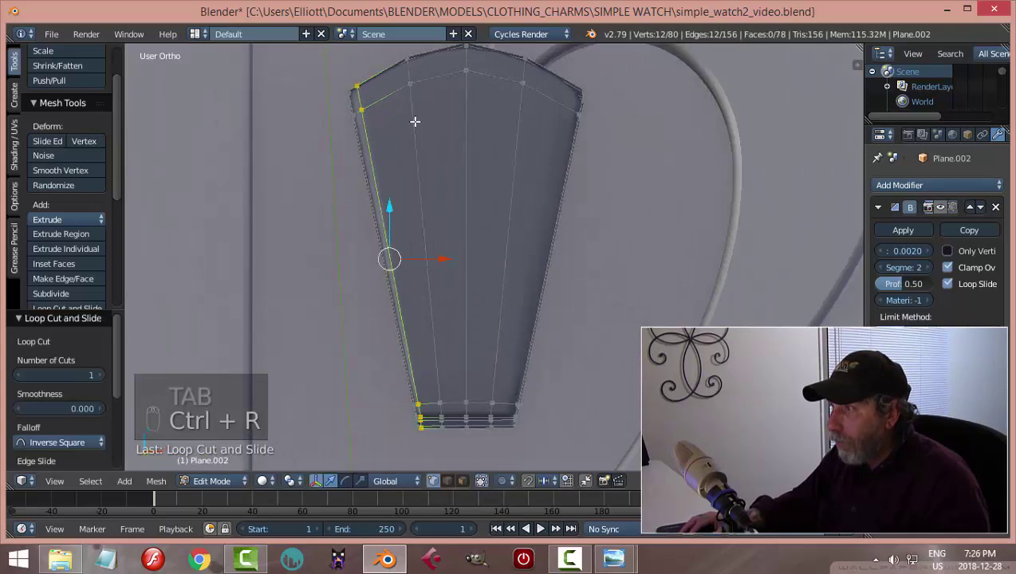
{"action": "key", "text": "ctrl+r"}
{"action": "left_click", "coordinate": [568, 106]}
{"action": "left_click", "coordinate": [571, 111]}
{"action": "key", "text": "Tab"}
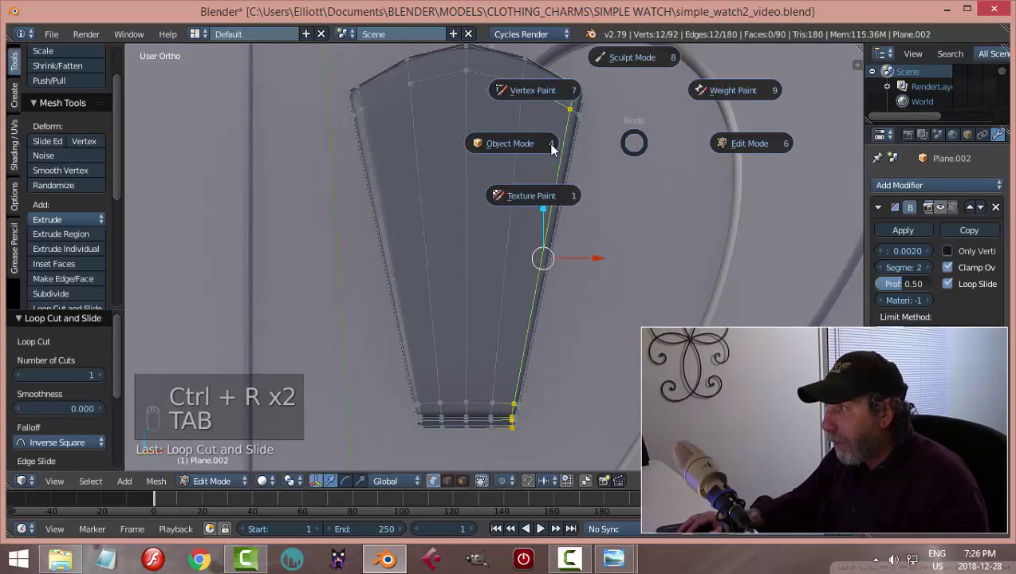
{"action": "scroll", "coordinate": [686, 211], "scroll_direction": "down", "scroll_amount": 4}
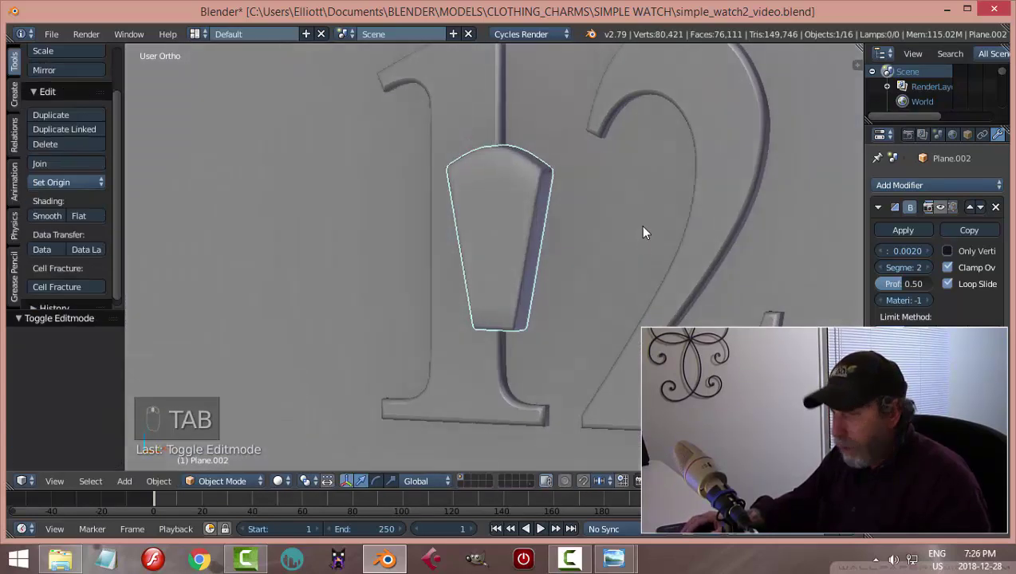
Remove the Bevel modifier from the marker and reselect the marker
{"action": "key", "text": "a"}
{"action": "key", "text": "a"}
{"action": "middle_click_drag", "start_coordinate": [640, 225], "coordinate": [575, 245]}
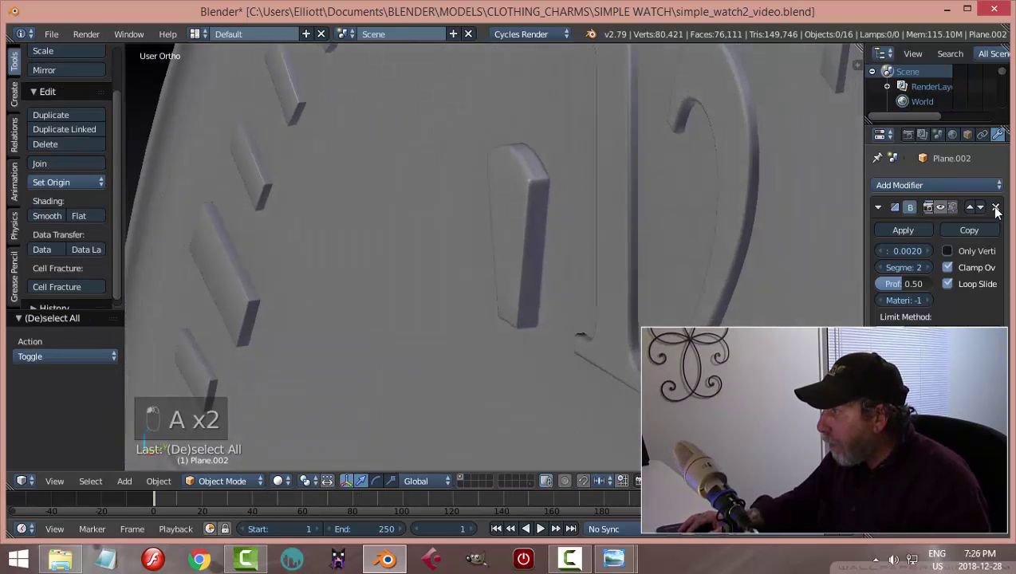
{"action": "left_click", "coordinate": [996, 207]}
{"action": "middle_click_drag", "start_coordinate": [721, 267], "coordinate": [656, 226]}
{"action": "right_click", "coordinate": [656, 226]}
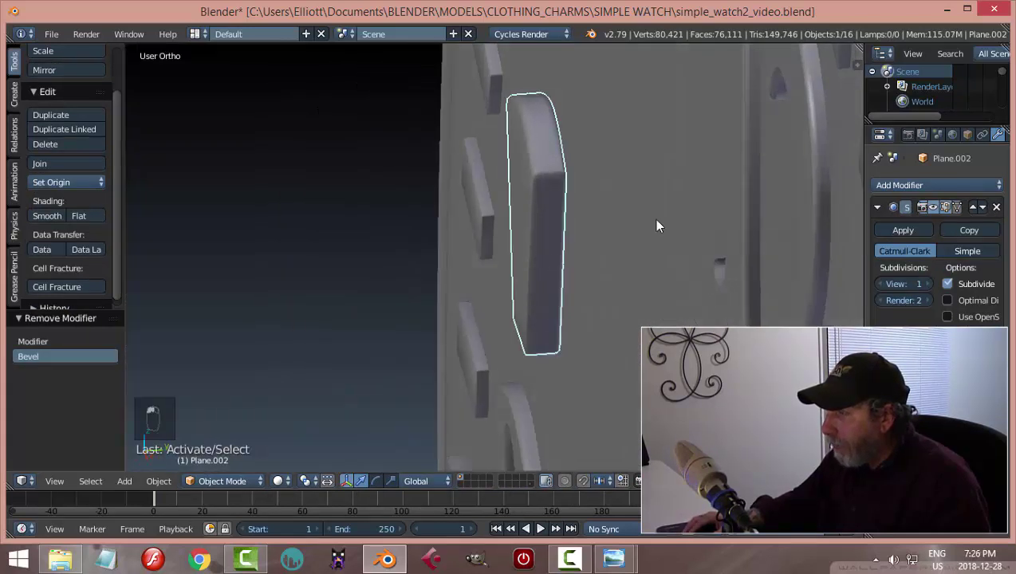
Set the marker's origin to its geometry and move the marker about 0.155 along Y onto the dial
{"action": "middle_click_drag", "start_coordinate": [807, 249], "coordinate": [539, 287]}
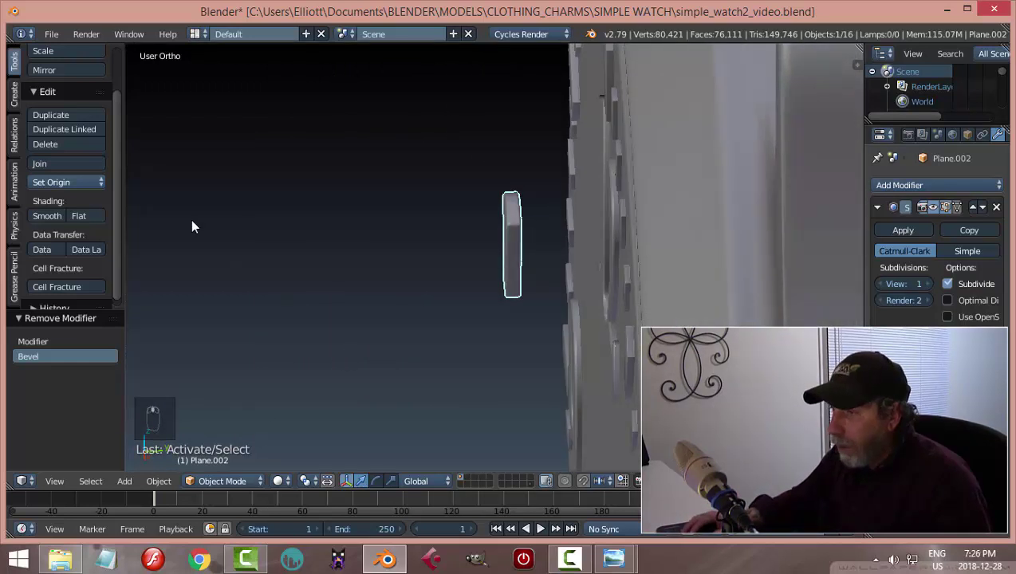
{"action": "left_click", "coordinate": [67, 183]}
{"action": "left_click", "coordinate": [78, 220]}
{"action": "middle_click_drag", "start_coordinate": [470, 288], "coordinate": [603, 271]}
{"action": "key", "text": "g"}
{"action": "key", "text": "y"}
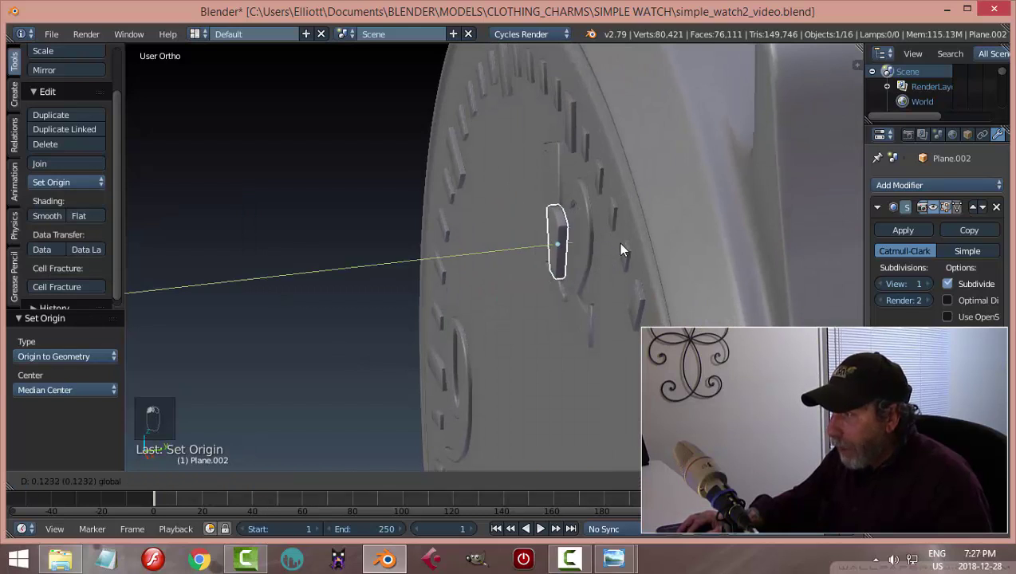
{"action": "left_click", "coordinate": [623, 246]}
{"action": "middle_click_drag", "start_coordinate": [585, 275], "coordinate": [658, 250]}
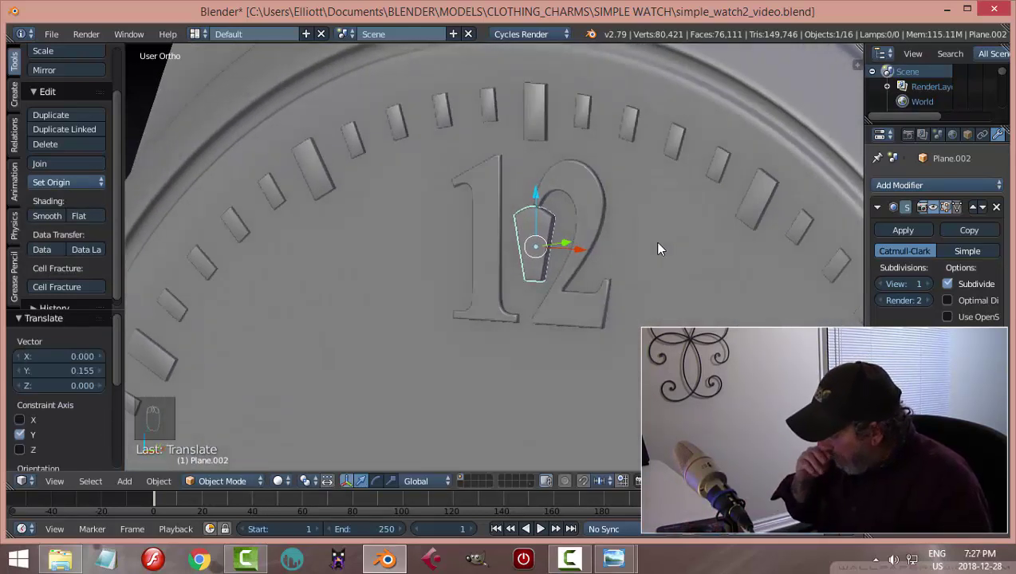
In front wireframe view, raise the marker about 0.087 along Z over the reference image
{"action": "key", "text": "KP_1"}
{"action": "key", "text": "z"}
{"action": "left_click", "coordinate": [699, 249]}
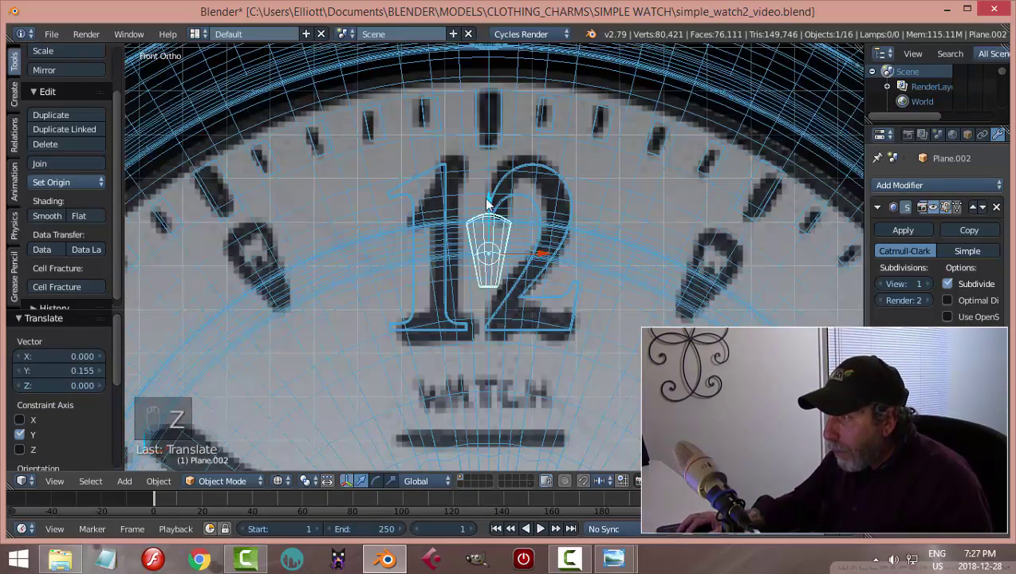
{"action": "key", "text": "g"}
{"action": "key", "text": "z"}
{"action": "left_click", "coordinate": [495, 169]}
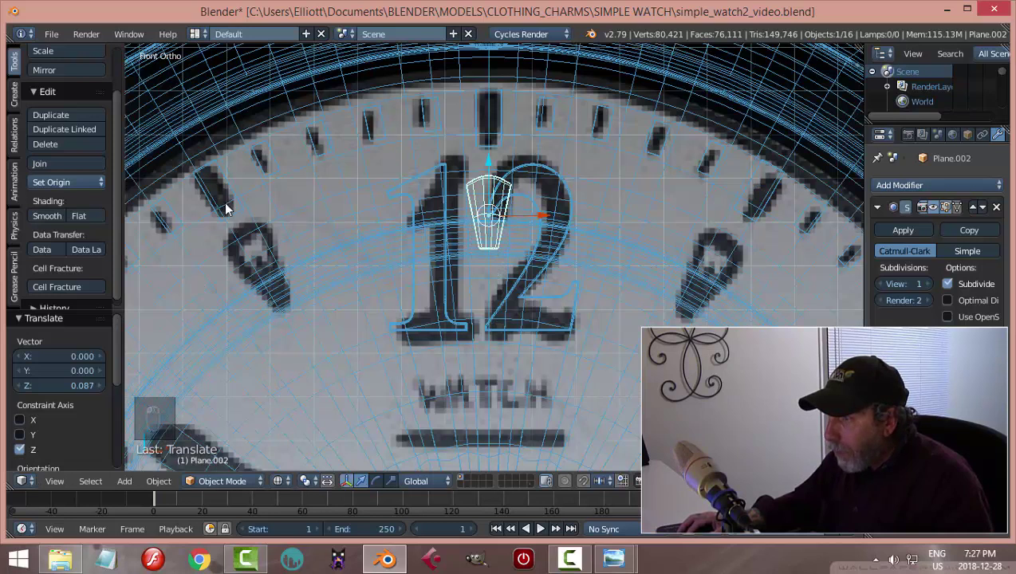
Raise the marker a further 0.021 or so along Z, and return to solid shading with the whole dial in view
{"action": "key", "text": "g"}
{"action": "key", "text": "z"}
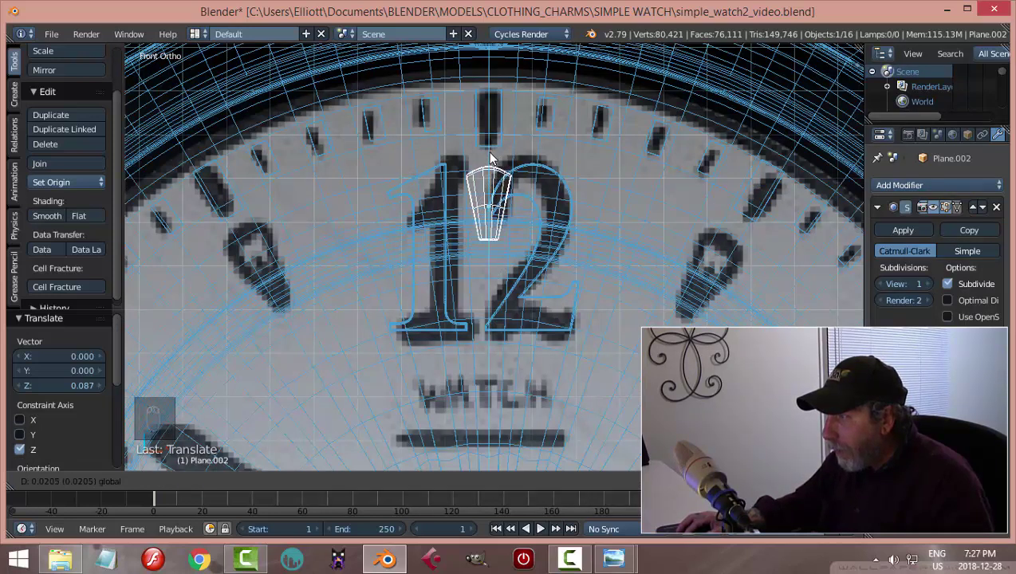
{"action": "left_click", "coordinate": [489, 158]}
{"action": "scroll", "coordinate": [543, 250], "scroll_direction": "down", "scroll_amount": 4}
{"action": "key", "text": "z"}
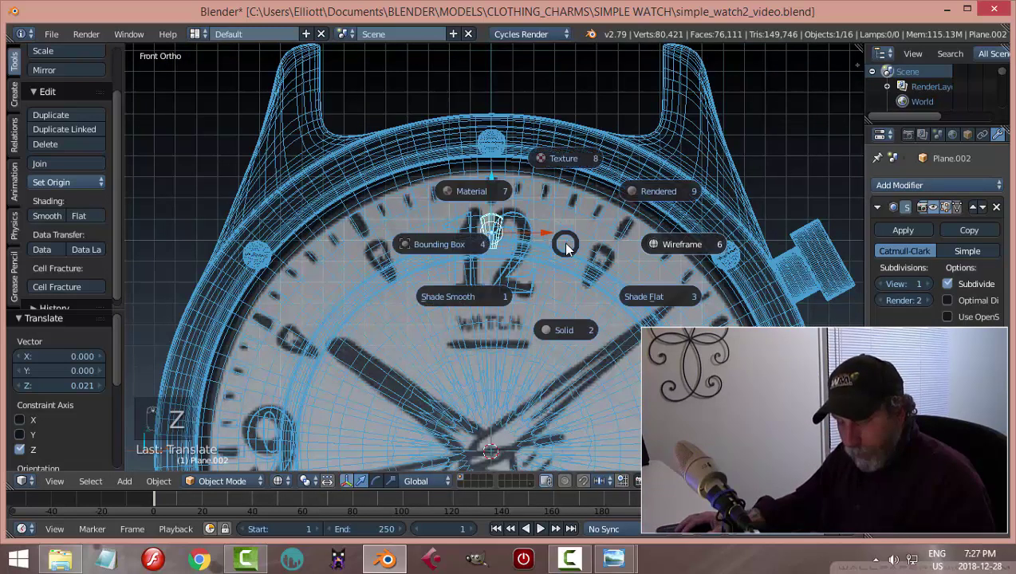
{"action": "left_click", "coordinate": [571, 329]}
{"action": "scroll", "coordinate": [567, 317], "scroll_direction": "down", "scroll_amount": 3}
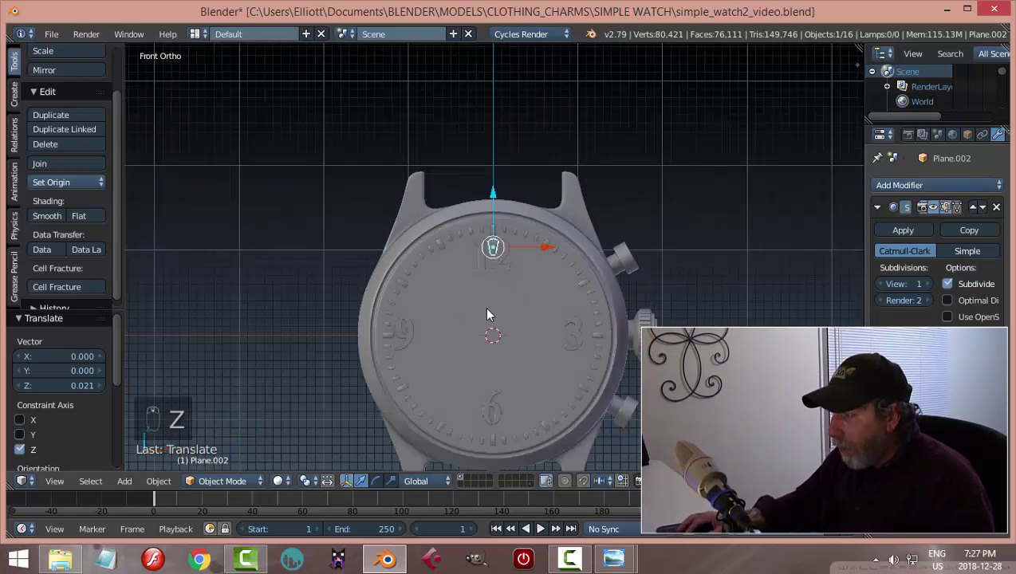
Set the hour marker's origin to the 3D cursor at the dial centre and open its mesh for editing
{"action": "left_click", "coordinate": [65, 184]}
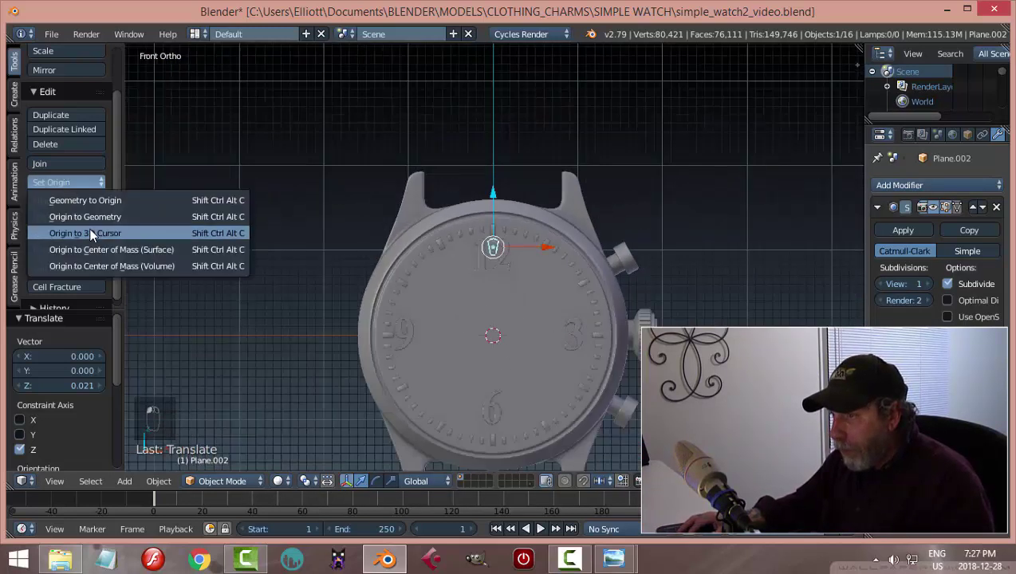
{"action": "left_click", "coordinate": [91, 232]}
{"action": "key", "text": "Tab"}
{"action": "left_click", "coordinate": [707, 271]}
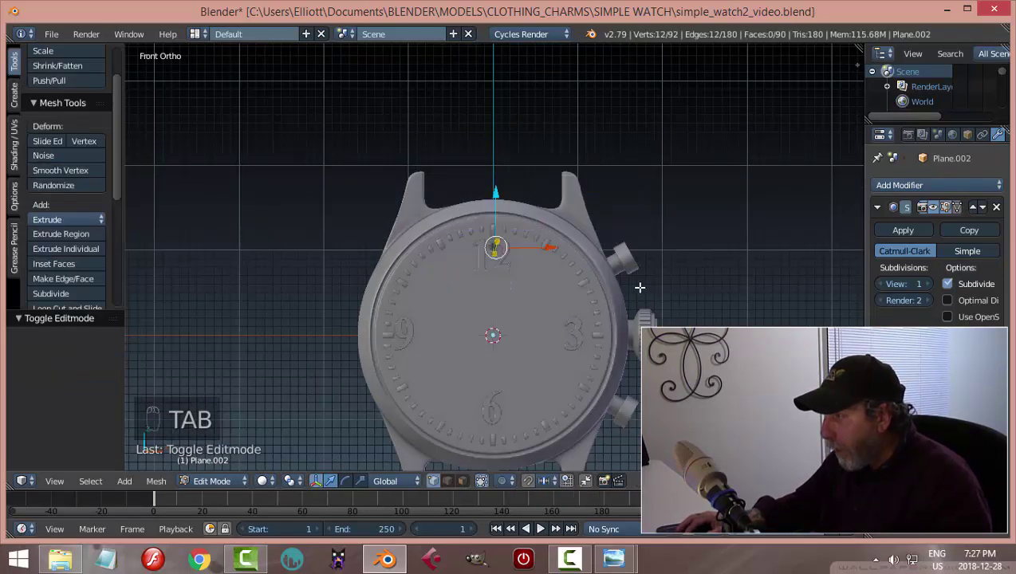
Select the whole marker mesh and Spin it around the dial centre in 12 steps over 360°
{"action": "key", "text": "a"}
{"action": "key", "text": "a"}
{"action": "key", "text": "a"}
{"action": "scroll", "coordinate": [639, 287], "scroll_direction": "up", "scroll_amount": 5}
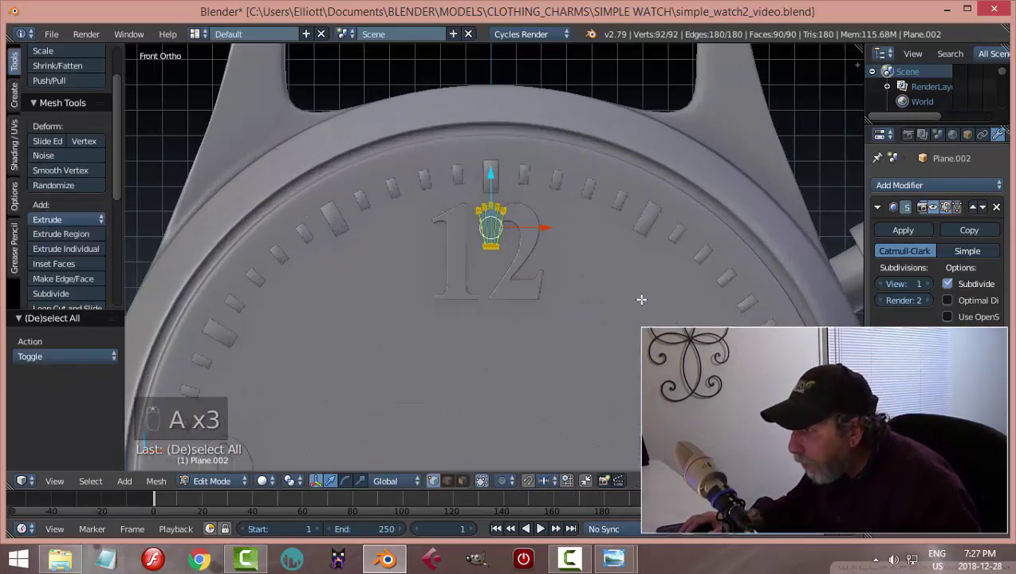
{"action": "scroll", "coordinate": [641, 292], "scroll_direction": "down", "scroll_amount": 4}
{"action": "scroll", "coordinate": [640, 293], "scroll_direction": "down", "scroll_amount": 4}
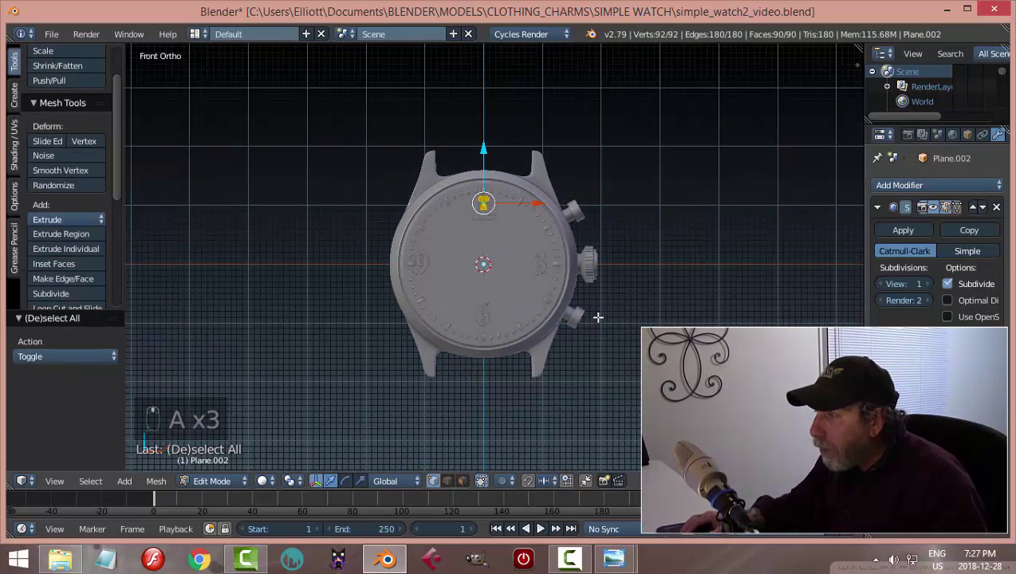
{"action": "scroll", "coordinate": [494, 319], "scroll_direction": "up", "scroll_amount": 4}
{"action": "scroll", "coordinate": [64, 253], "scroll_direction": "down", "scroll_amount": 5}
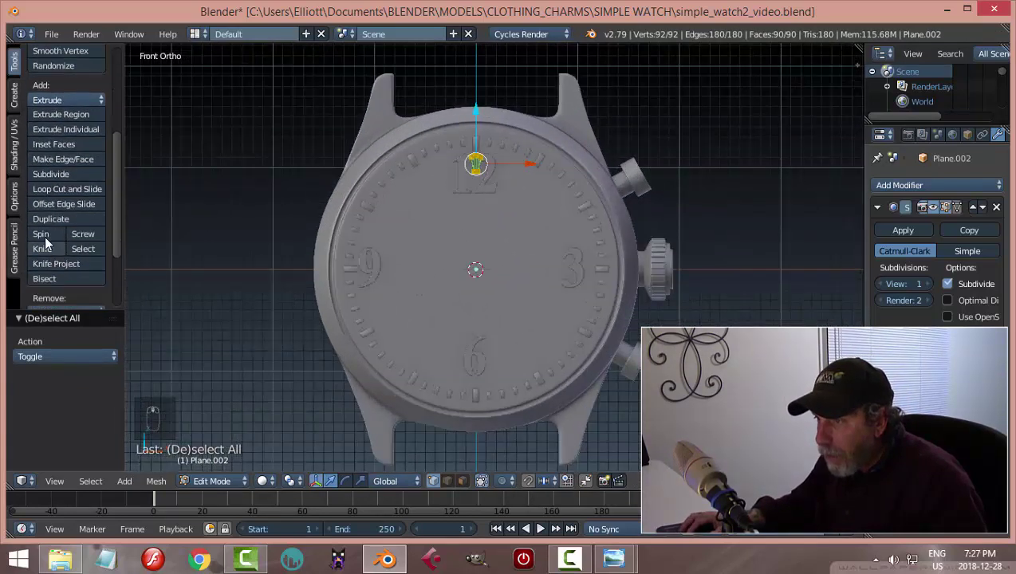
{"action": "left_click", "coordinate": [47, 235]}
{"action": "scroll", "coordinate": [467, 196], "scroll_direction": "up", "scroll_amount": 4}
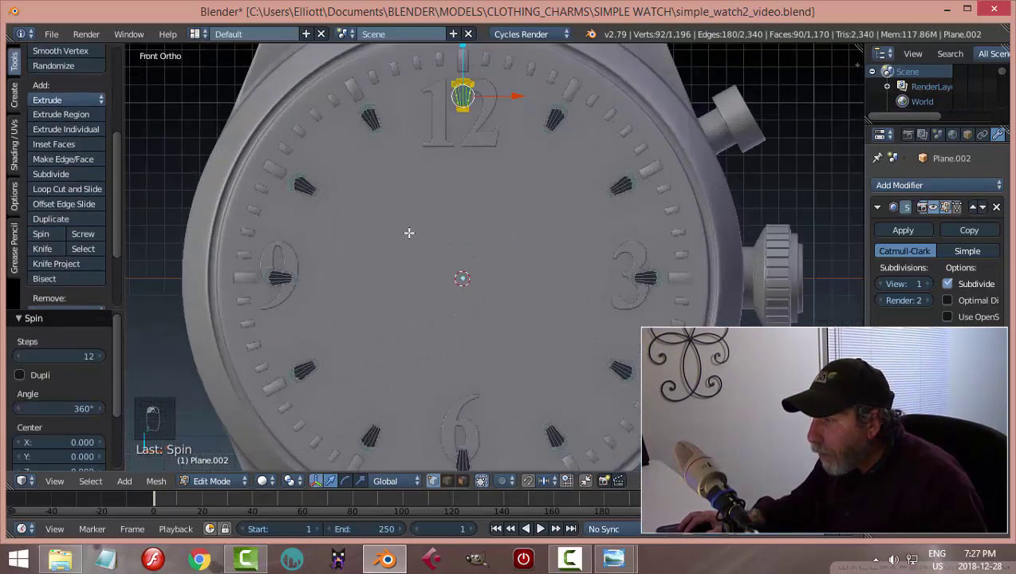
{"action": "scroll", "coordinate": [653, 193], "scroll_direction": "down", "scroll_amount": 3}
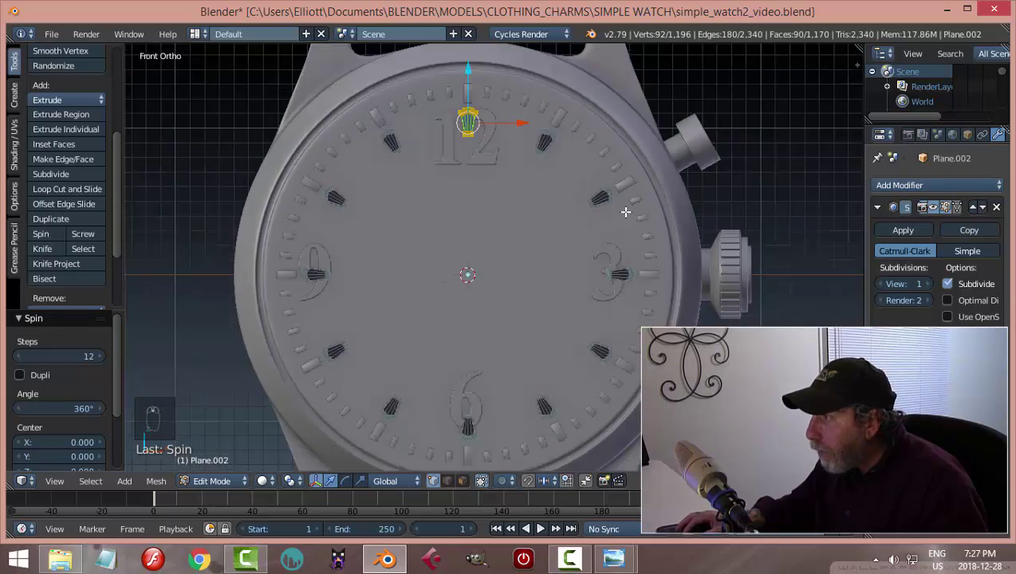
Remove doubles from all the spun marker geometry, recalculate its normals, and clear the selection
{"action": "key", "text": "a"}
{"action": "key", "text": "a"}
{"action": "key", "text": "a"}
{"action": "key", "text": "w"}
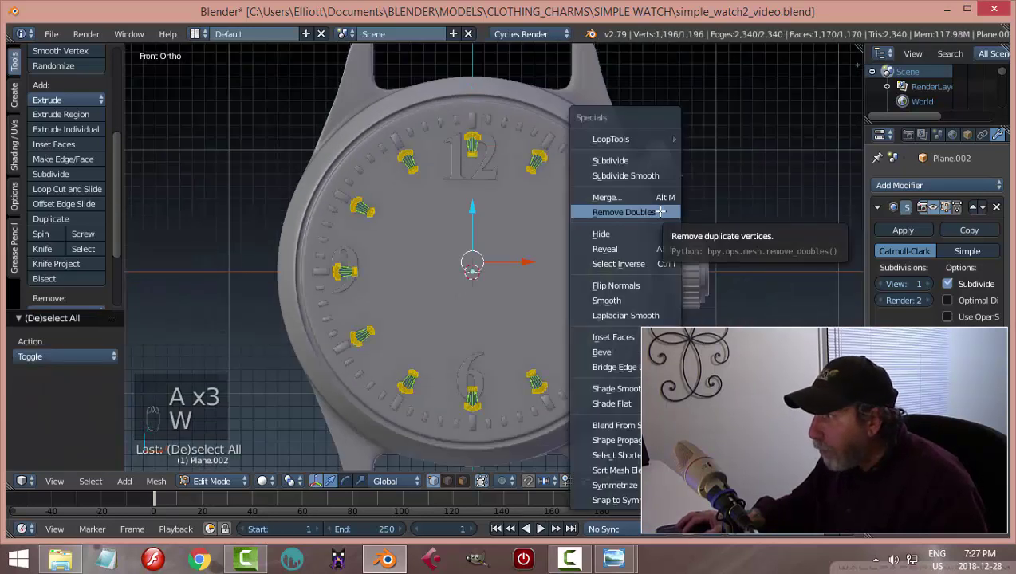
{"action": "left_click", "coordinate": [661, 212]}
{"action": "key", "text": "ctrl+n"}
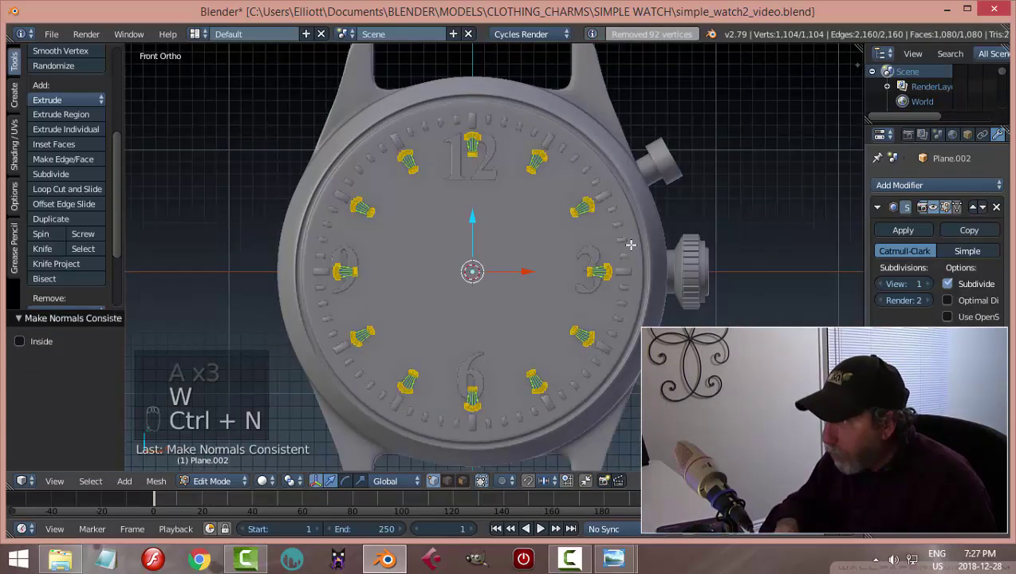
{"action": "key", "text": "a"}
Select the linked geometry of the markers at 12, 3, 6 and 9 o'clock and delete its vertices
{"action": "scroll", "coordinate": [455, 245], "scroll_direction": "up", "scroll_amount": 4}
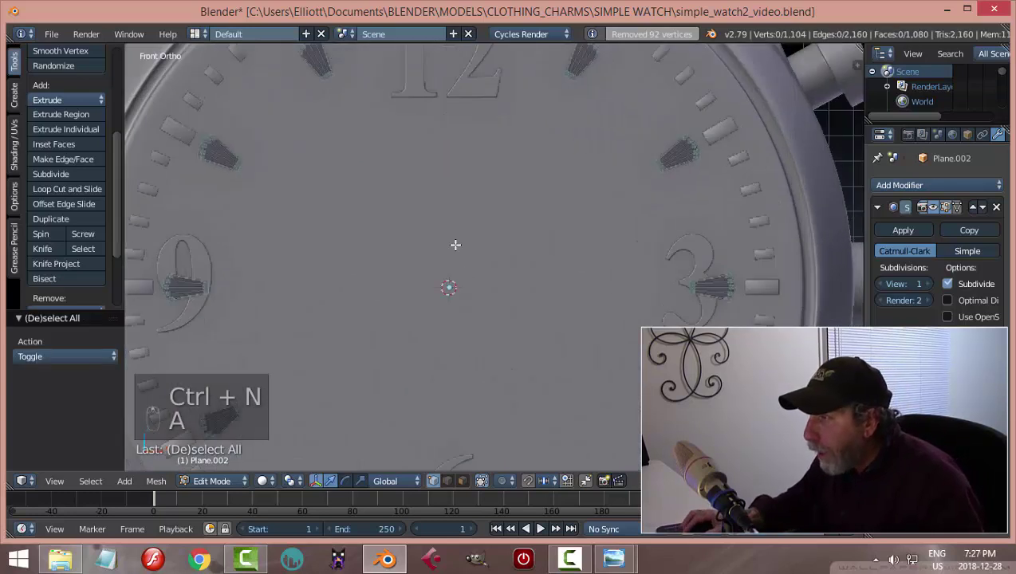
{"action": "scroll", "coordinate": [492, 188], "scroll_direction": "down", "scroll_amount": 2}
{"action": "middle_click_drag", "start_coordinate": [345, 306], "coordinate": [362, 215], "text": "shift"}
{"action": "scroll", "coordinate": [245, 164], "scroll_direction": "up", "scroll_amount": 2}
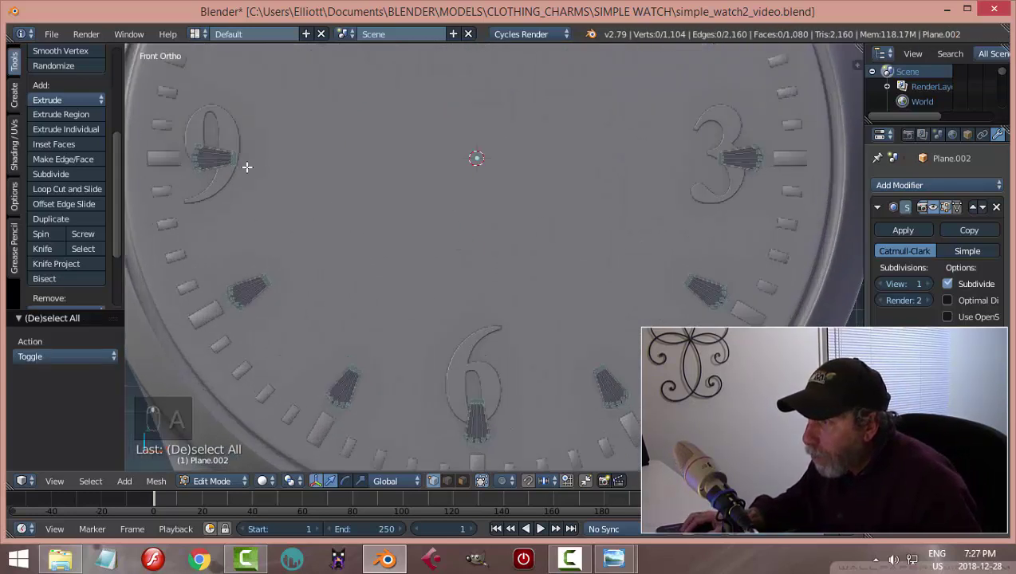
{"action": "right_click", "coordinate": [196, 148]}
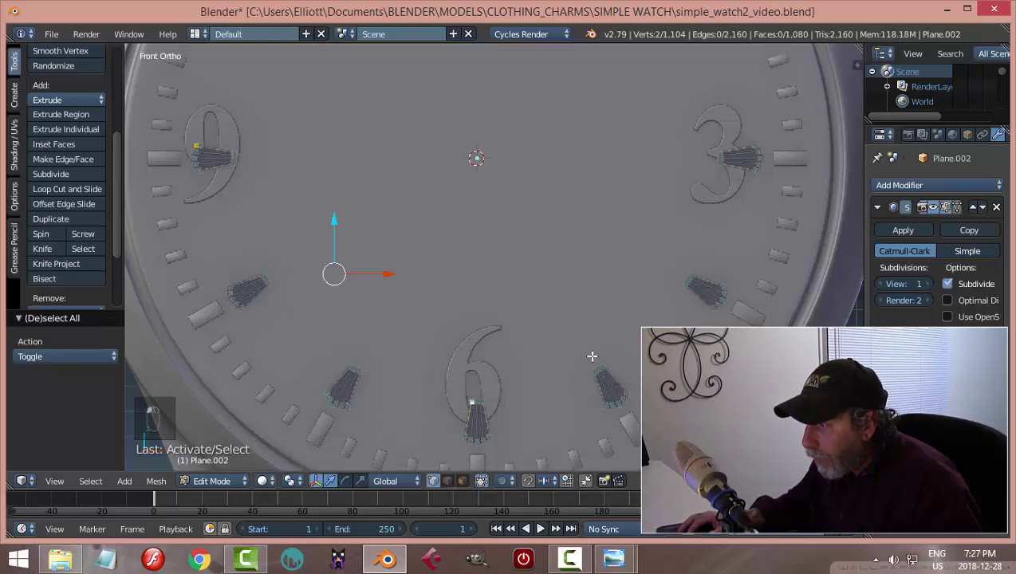
{"action": "middle_click_drag", "start_coordinate": [511, 119], "coordinate": [541, 359], "text": "shift"}
{"action": "right_click", "coordinate": [512, 98], "text": "shift"}
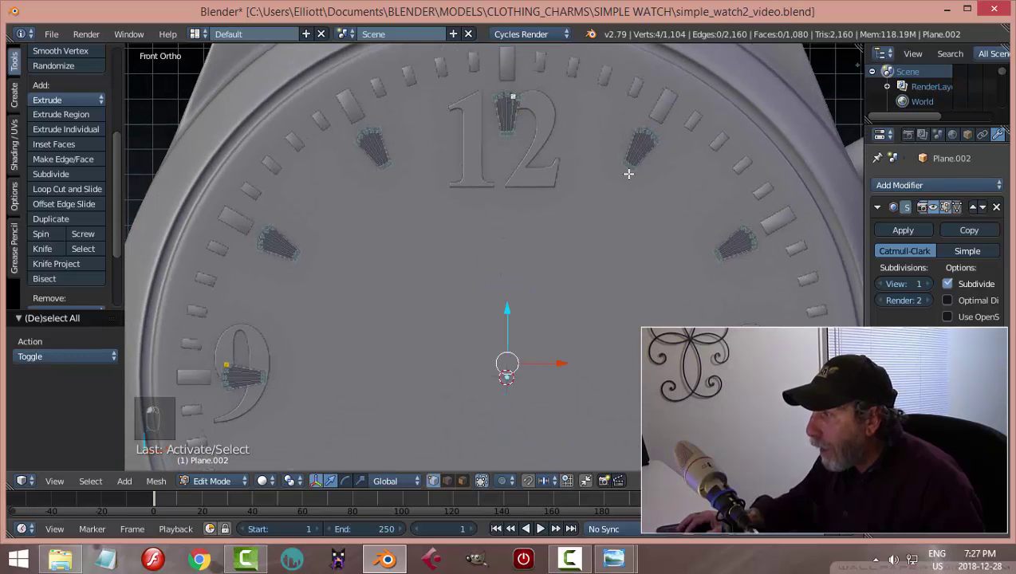
{"action": "key", "text": "ctrl+l"}
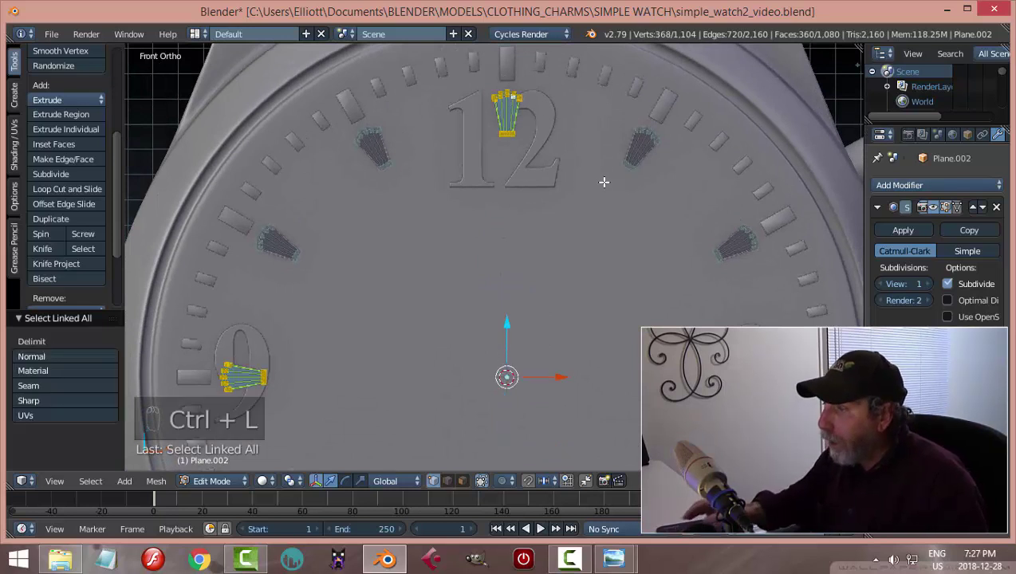
{"action": "key", "text": "x"}
{"action": "left_click", "coordinate": [611, 189]}
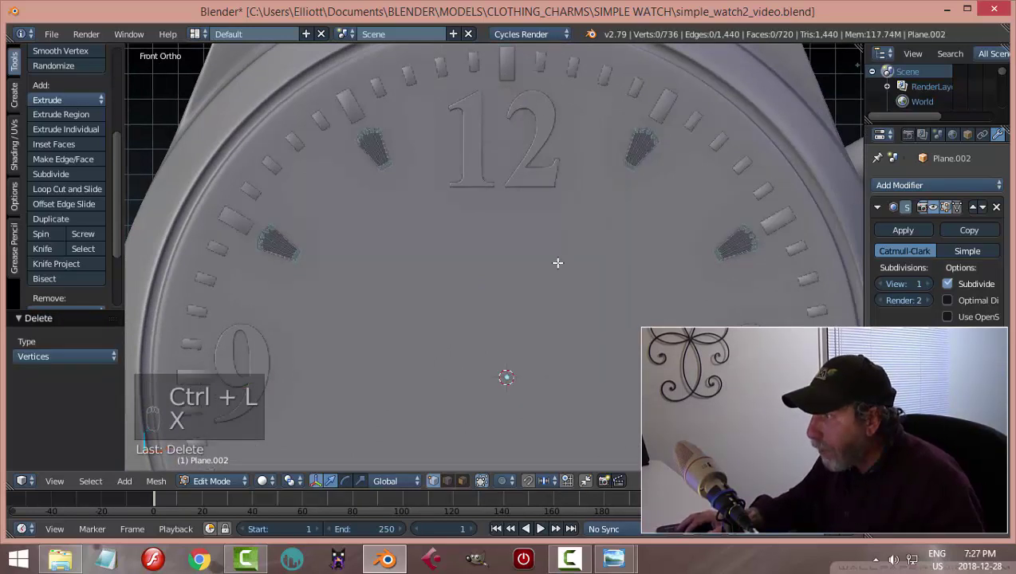
Return to object mode, deselect everything, and save the file over the existing one with the dial seen at an angle
{"action": "key", "text": "Tab"}
{"action": "left_click", "coordinate": [511, 257]}
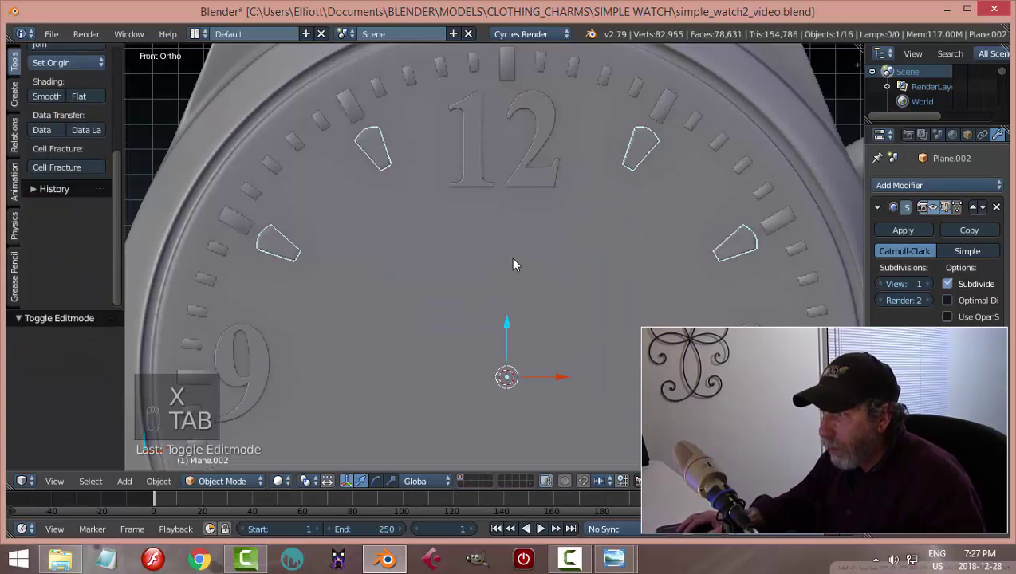
{"action": "key", "text": "a"}
{"action": "key", "text": "a"}
{"action": "scroll", "coordinate": [511, 257], "scroll_direction": "down", "scroll_amount": 4}
{"action": "scroll", "coordinate": [551, 276], "scroll_direction": "down", "scroll_amount": 3}
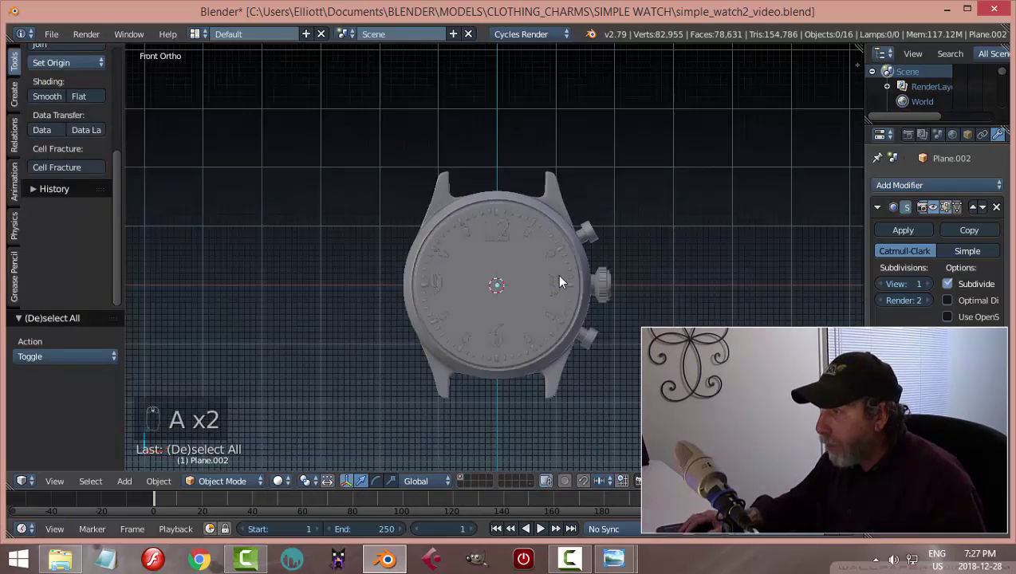
{"action": "middle_click_drag", "start_coordinate": [563, 282], "coordinate": [533, 290]}
{"action": "scroll", "coordinate": [503, 303], "scroll_direction": "up", "scroll_amount": 5}
{"action": "key", "text": "ctrl+s"}
{"action": "left_click", "coordinate": [583, 281]}
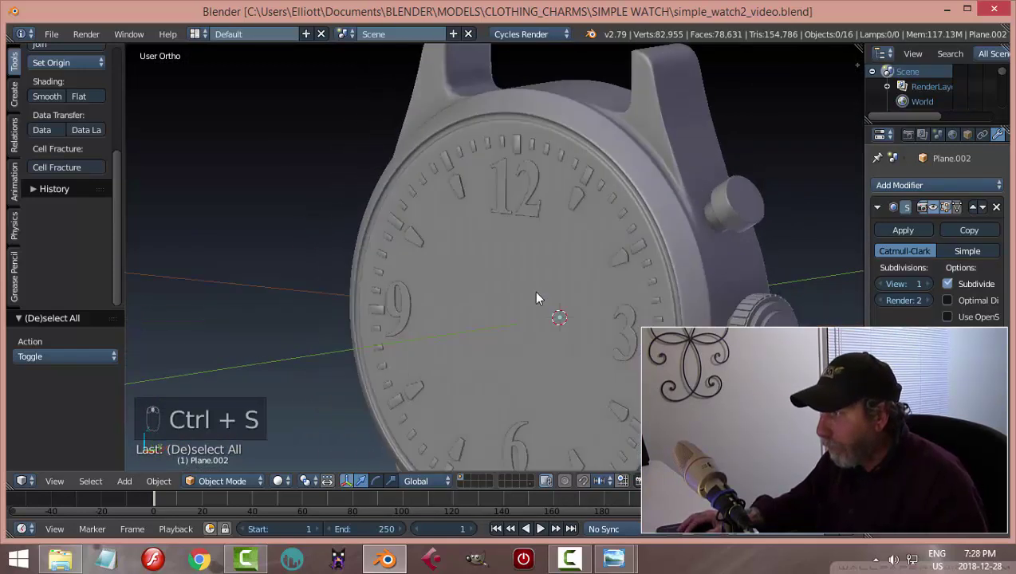
Select the hour markers and shift them about 0.00093 along Y to adjust their height on the dial
{"action": "scroll", "coordinate": [590, 174], "scroll_direction": "up", "scroll_amount": 4}
{"action": "mouse_move", "coordinate": [592, 182]}
{"action": "middle_mouse_down"}
{"action": "mouse_move", "coordinate": [619, 261]}
{"action": "mouse_move", "coordinate": [604, 245]}
{"action": "middle_mouse_up"}
{"action": "right_click", "coordinate": [578, 192]}
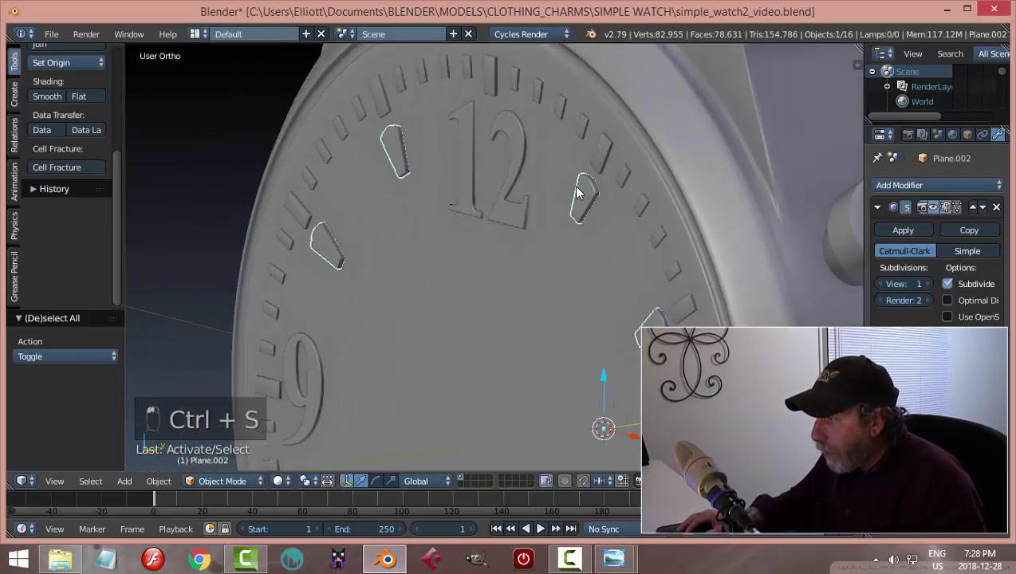
{"action": "key", "text": "g"}
{"action": "key", "text": "y"}
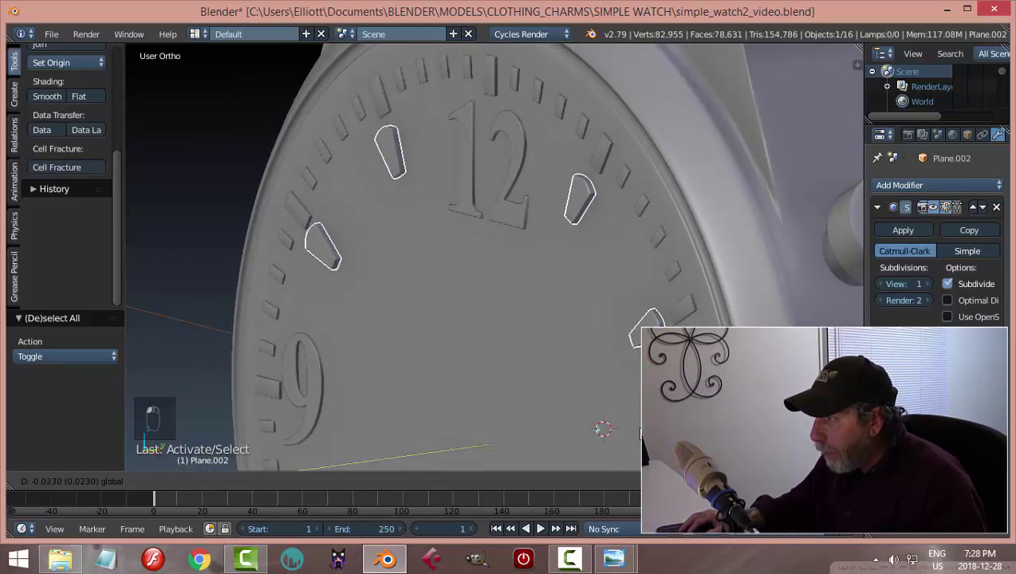
{"action": "left_click", "coordinate": [537, 358]}
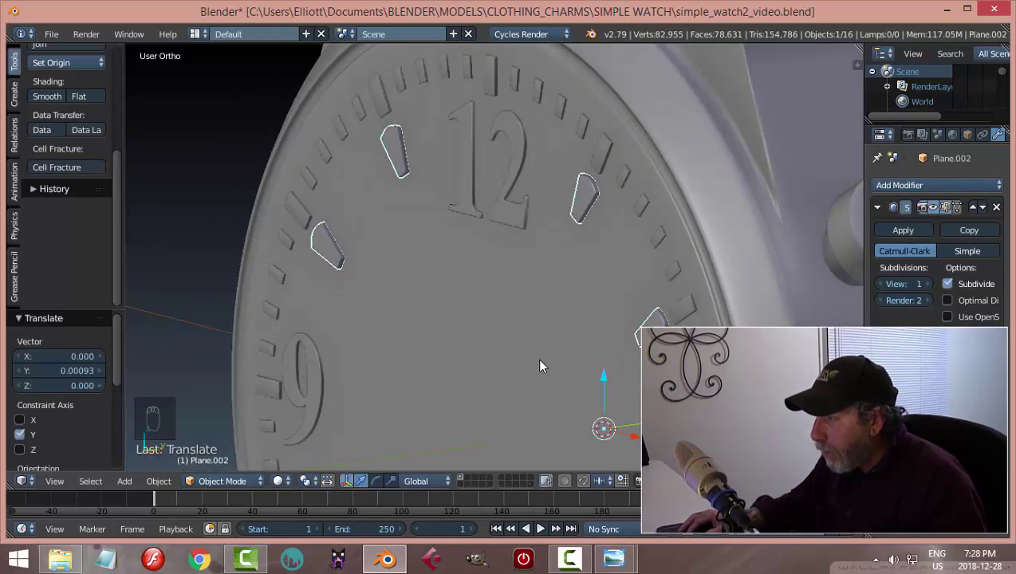
Deselect the hour markers and save the file again, overwriting the existing version
{"action": "key", "text": "a"}
{"action": "scroll", "coordinate": [533, 358], "scroll_direction": "down", "scroll_amount": 5}
{"action": "middle_click_drag", "start_coordinate": [544, 277], "coordinate": [598, 278]}
{"action": "key", "text": "ctrl+s"}
{"action": "left_click", "coordinate": [575, 312]}
Examine the hands and dial details of the reference image in front wireframe view
{"action": "scroll", "coordinate": [557, 345], "scroll_direction": "down", "scroll_amount": 1}
{"action": "key", "text": "KP_1"}
{"action": "key", "text": "z"}
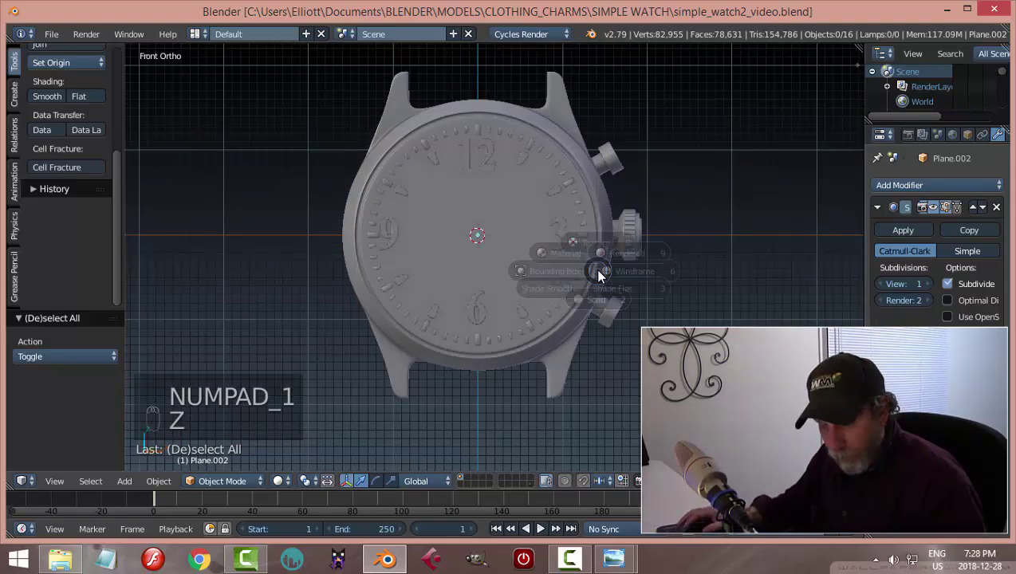
{"action": "left_click", "coordinate": [768, 276]}
{"action": "scroll", "coordinate": [614, 287], "scroll_direction": "up", "scroll_amount": 8}
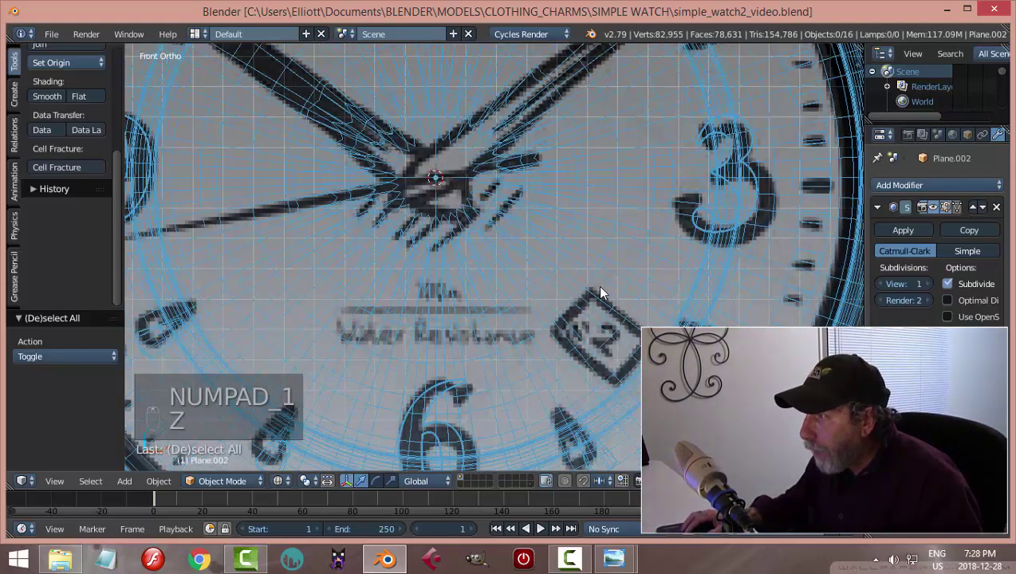
{"action": "scroll", "coordinate": [597, 284], "scroll_direction": "down", "scroll_amount": 5}
{"action": "scroll", "coordinate": [540, 216], "scroll_direction": "up", "scroll_amount": 4}
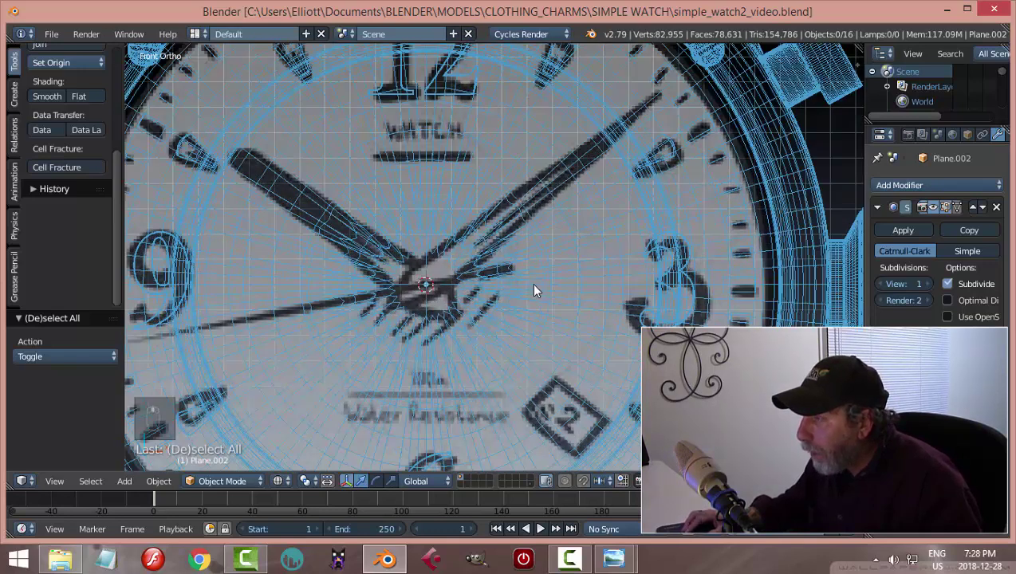
{"action": "scroll", "coordinate": [528, 283], "scroll_direction": "down", "scroll_amount": 1}
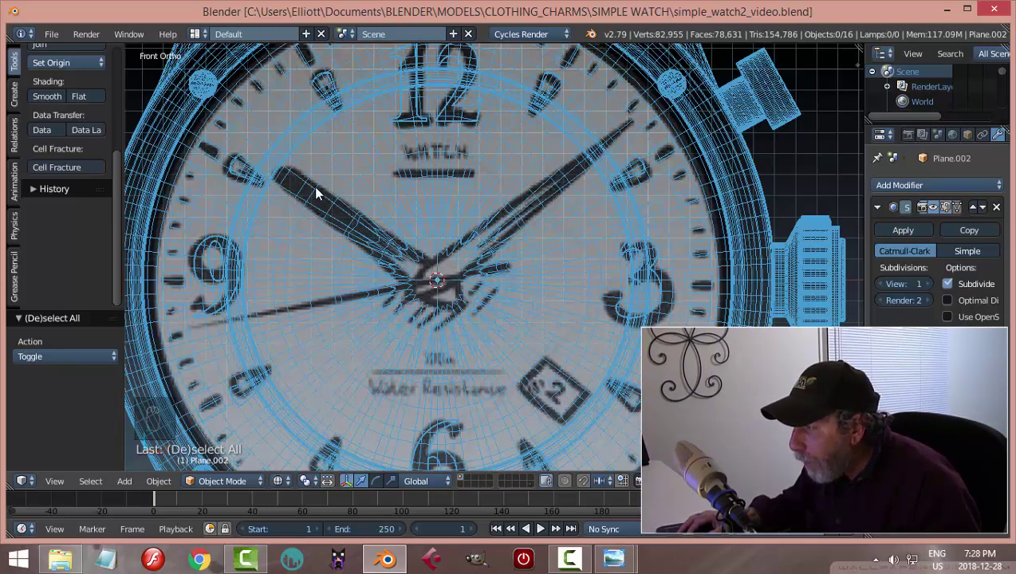
{"action": "scroll", "coordinate": [519, 259], "scroll_direction": "down", "scroll_amount": 5}
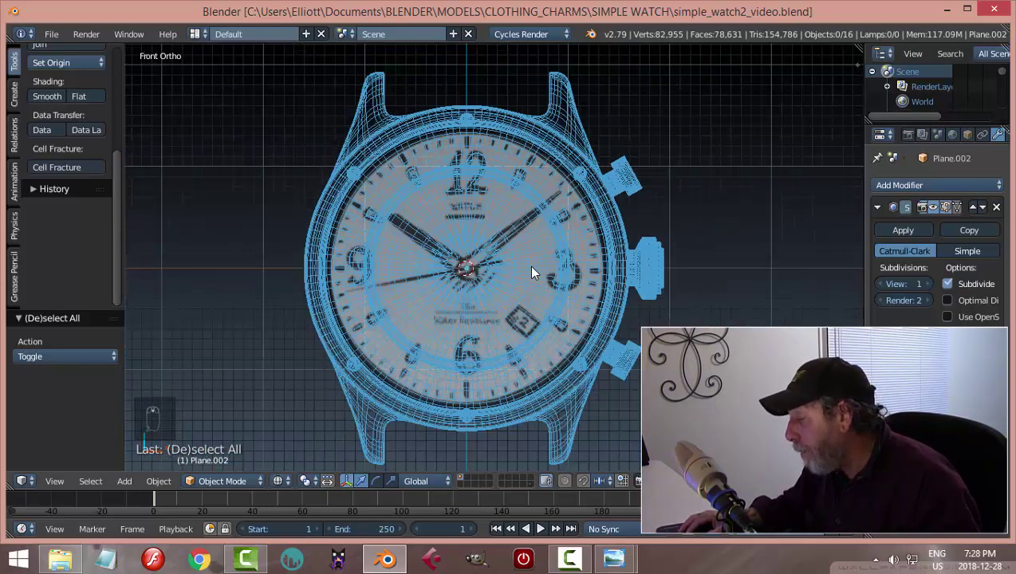
{"action": "scroll", "coordinate": [524, 275], "scroll_direction": "up", "scroll_amount": 2}
{"action": "scroll", "coordinate": [522, 280], "scroll_direction": "up", "scroll_amount": 5}
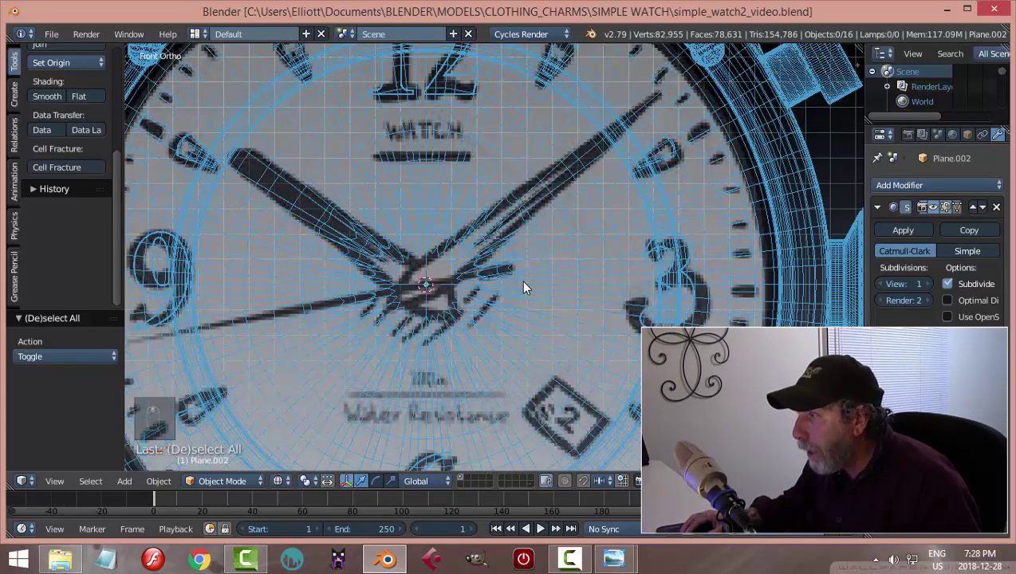
{"action": "scroll", "coordinate": [521, 280], "scroll_direction": "down", "scroll_amount": 2}
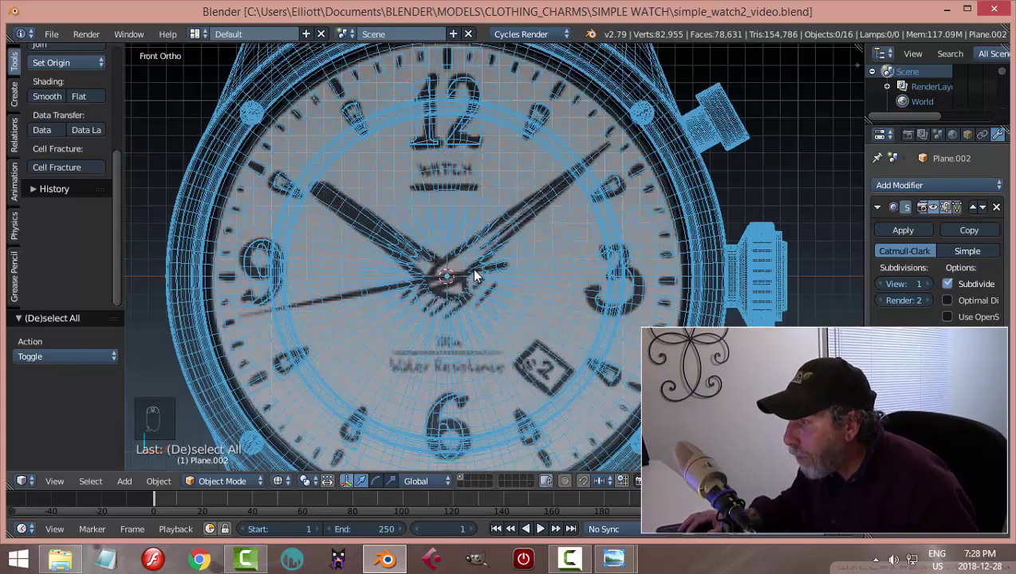
{"action": "scroll", "coordinate": [479, 288], "scroll_direction": "down", "scroll_amount": 1}
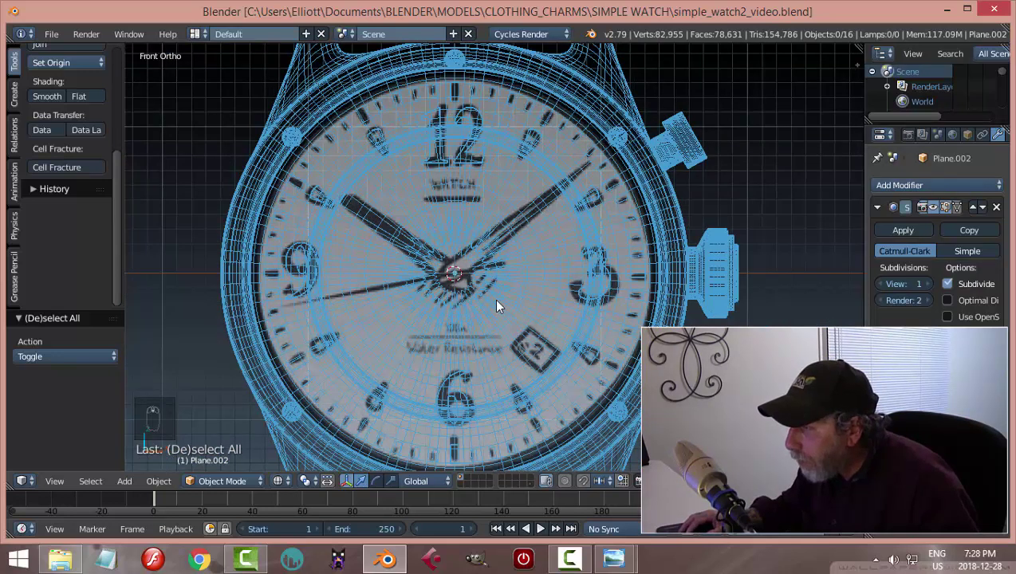
{"action": "scroll", "coordinate": [496, 305], "scroll_direction": "down", "scroll_amount": 1}
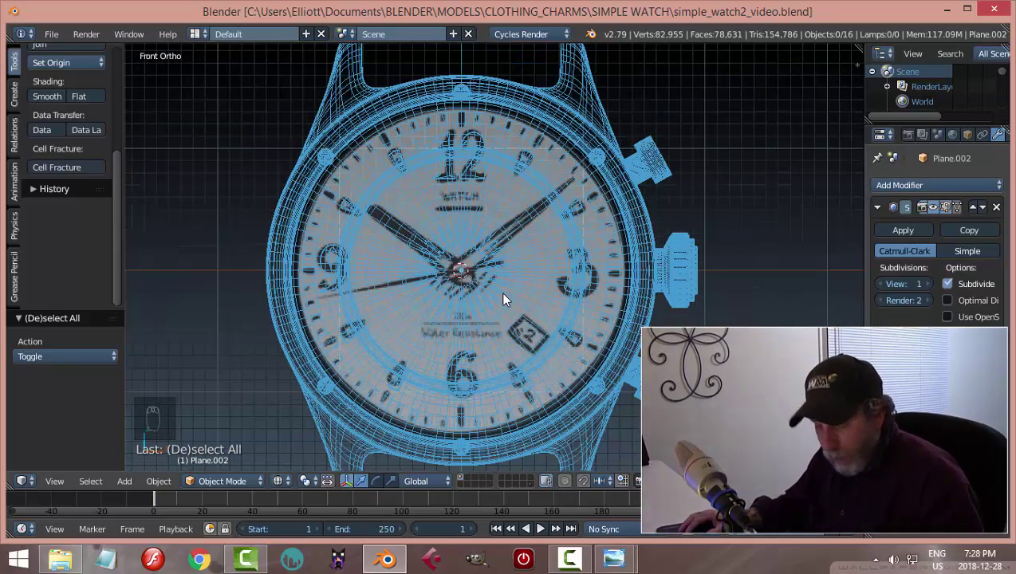
Add a mesh plane at the dial centre and rotate it 90° about X to face the front
{"action": "key", "text": "shift+a"}
{"action": "mouse_move", "coordinate": [500, 293]}
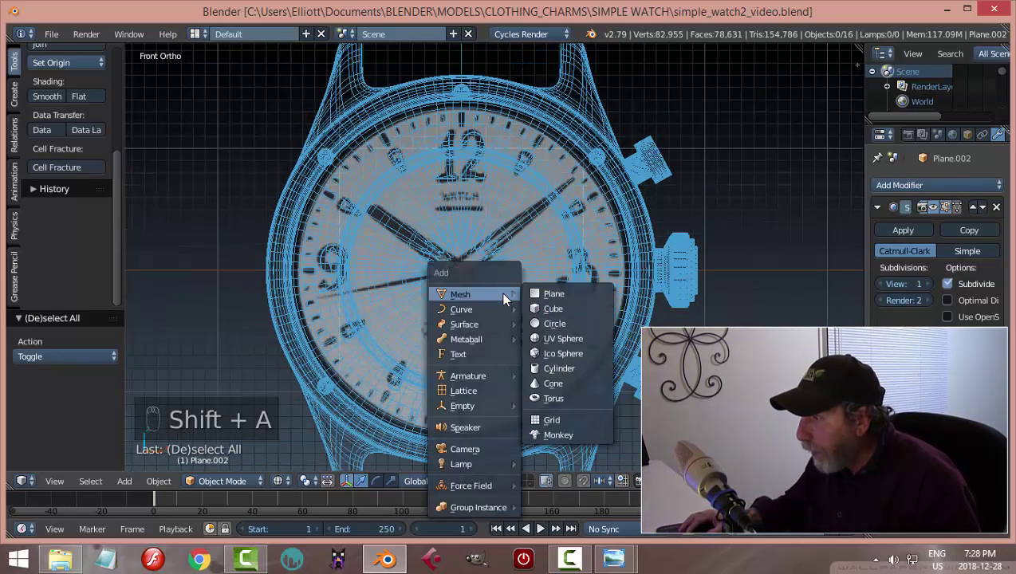
{"action": "left_click", "coordinate": [556, 294]}
{"action": "key", "text": "r"}
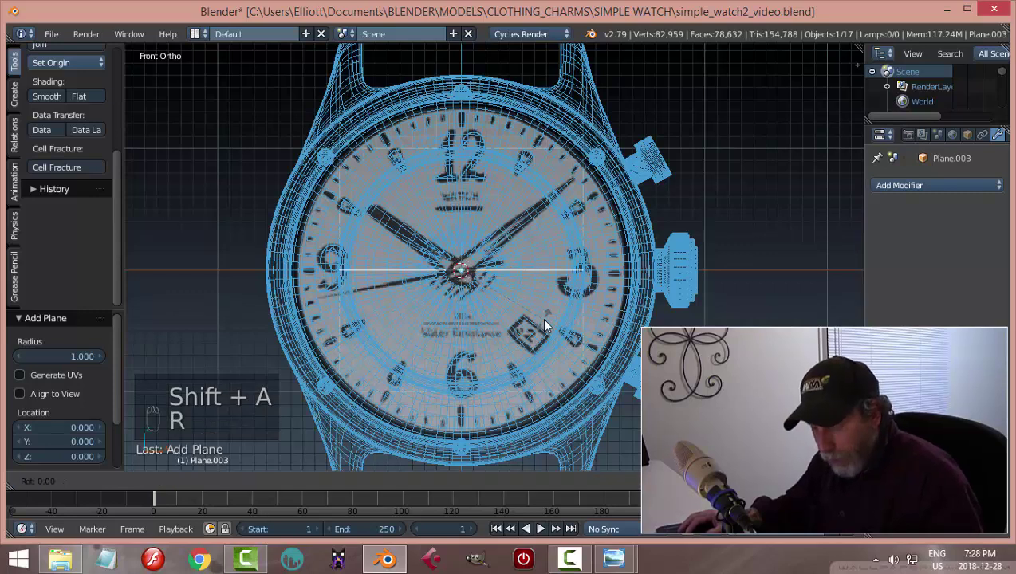
{"action": "key", "text": "x"}
{"action": "key", "text": "9"}
{"action": "key", "text": "0"}
{"action": "key", "text": "Return"}
Move the plane about -0.645 along Y in front of the watch and open its mesh for editing in front view
{"action": "middle_click_drag", "start_coordinate": [544, 325], "coordinate": [575, 285]}
{"action": "left_click_drag", "start_coordinate": [597, 263], "coordinate": [517, 277]}
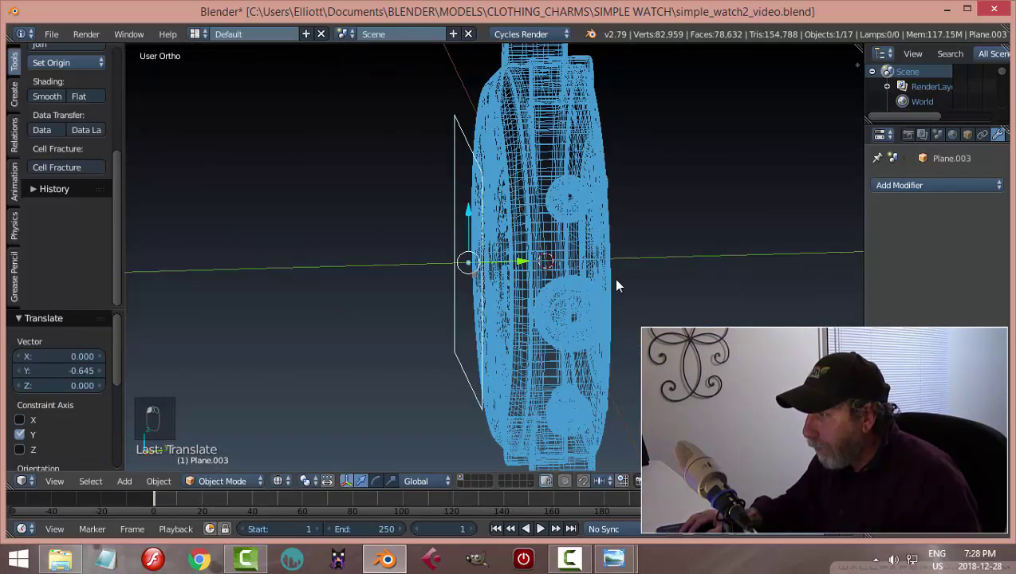
{"action": "key", "text": "KP_1"}
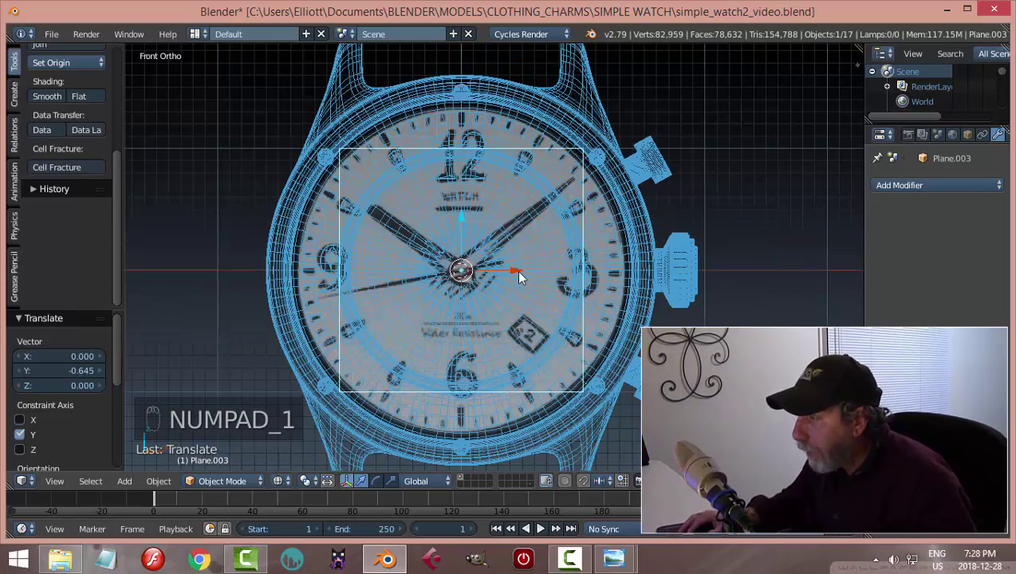
{"action": "key", "text": "Tab"}
{"action": "scroll", "coordinate": [664, 271], "scroll_direction": "up", "scroll_amount": 2}
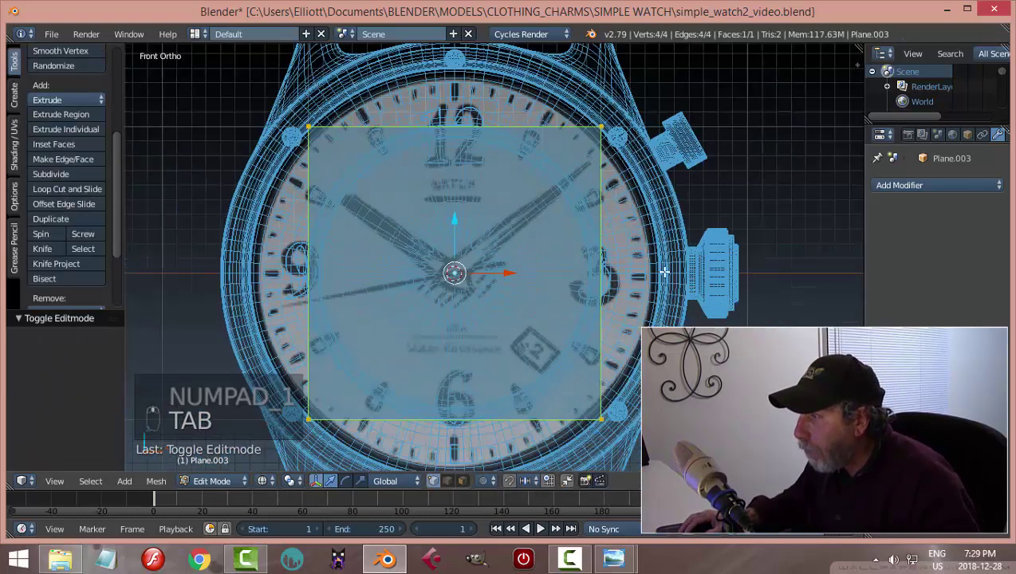
Narrow the plane into a thin vertical strip by scaling it along X to about 0.071, then slightly further
{"action": "scroll", "coordinate": [723, 272], "scroll_direction": "down", "scroll_amount": 1}
{"action": "key", "text": "s"}
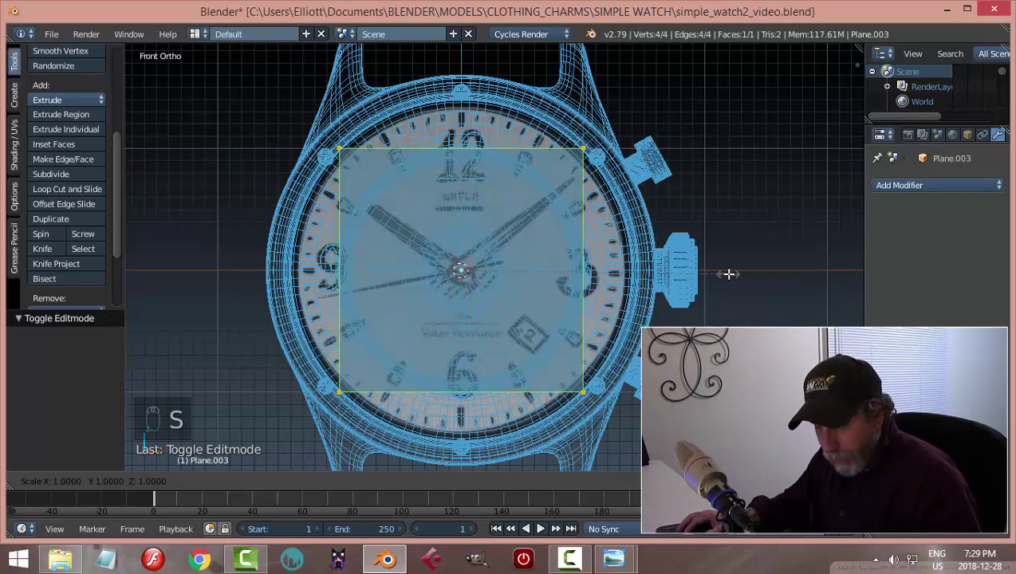
{"action": "key", "text": "x"}
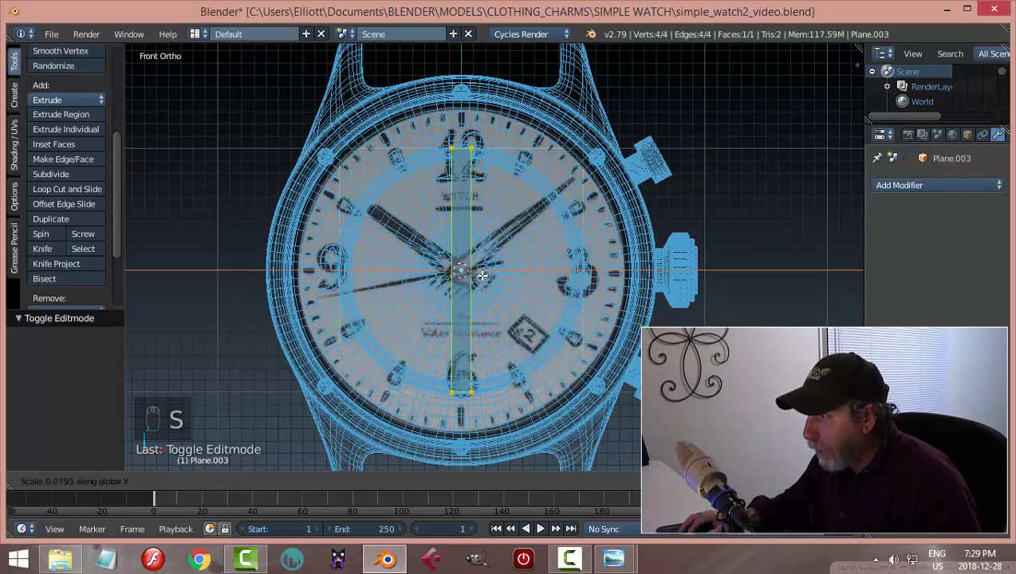
{"action": "left_click", "coordinate": [480, 275]}
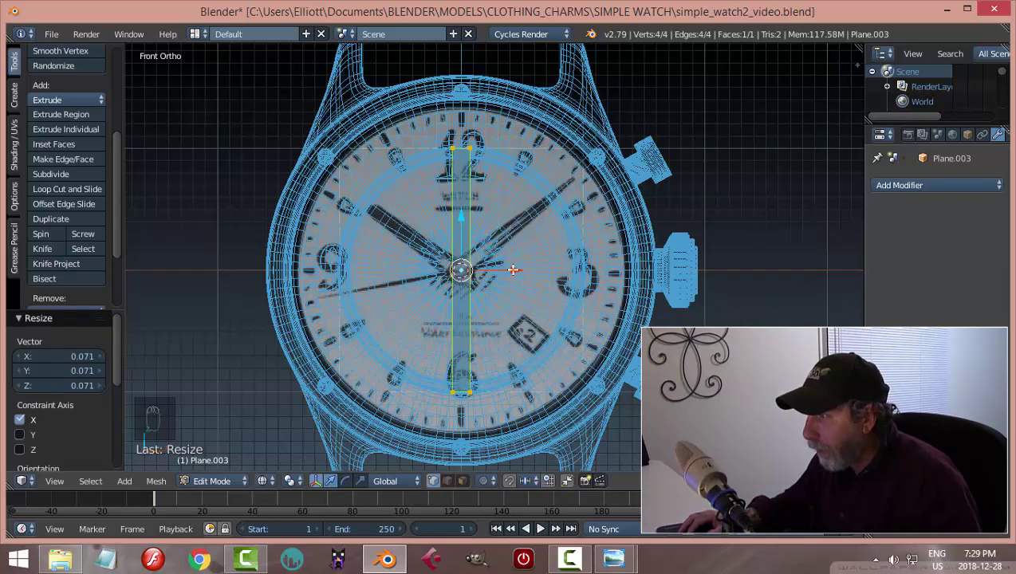
{"action": "key", "text": "s"}
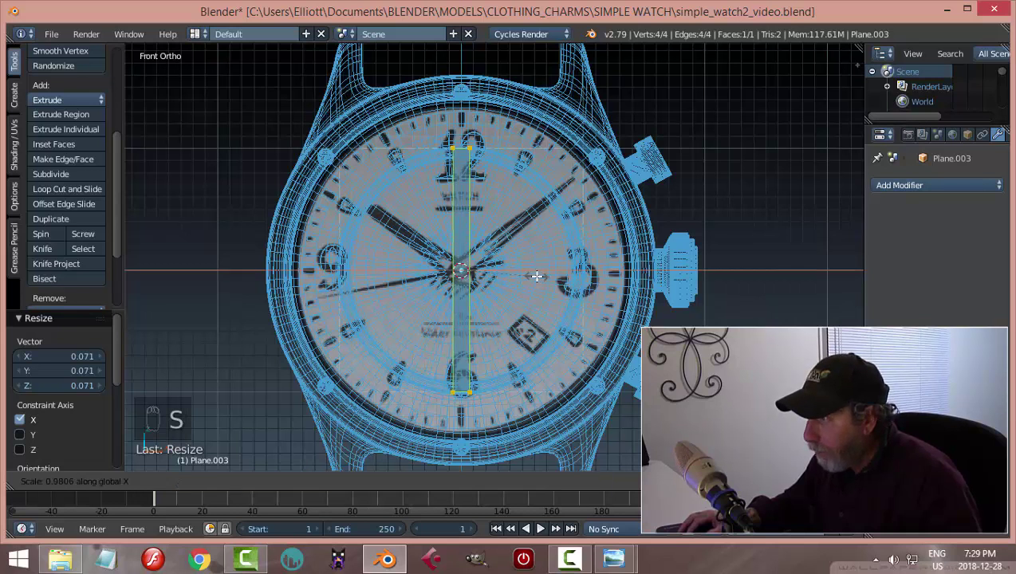
{"action": "left_click", "coordinate": [537, 276]}
Select the strip's bottom edge and move it up about 0.864 along Z to just below the dial centre
{"action": "key", "text": "a"}
{"action": "key", "text": "b"}
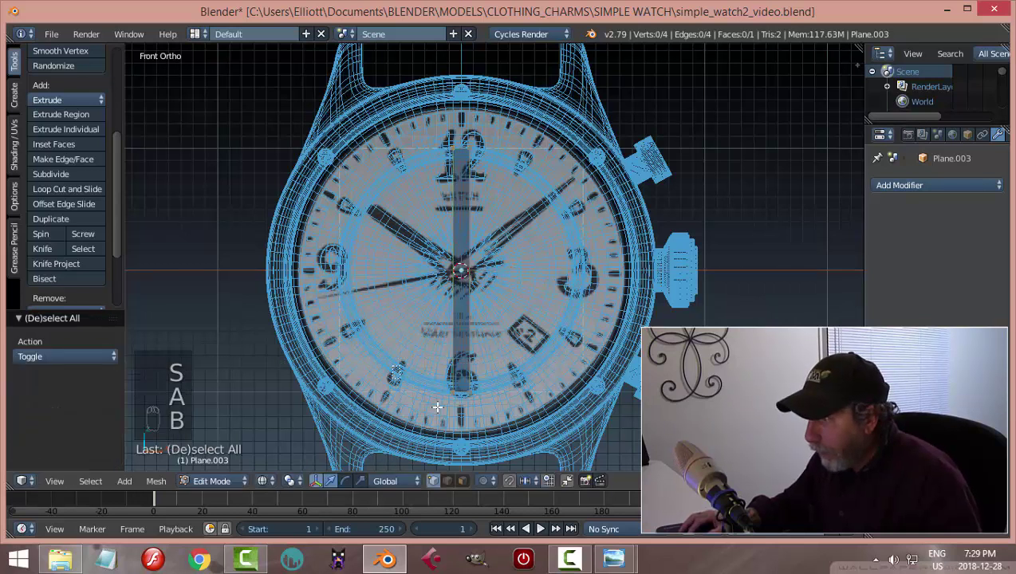
{"action": "left_click_drag", "start_coordinate": [441, 365], "coordinate": [488, 426]}
{"action": "key", "text": "g"}
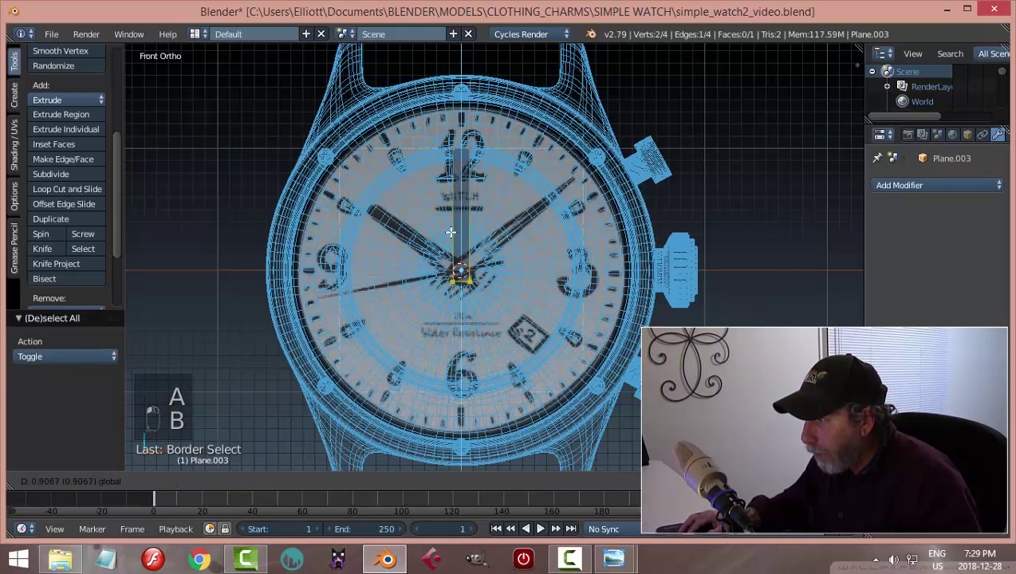
{"action": "left_click", "coordinate": [448, 238]}
{"action": "scroll", "coordinate": [463, 297], "scroll_direction": "up", "scroll_amount": 4}
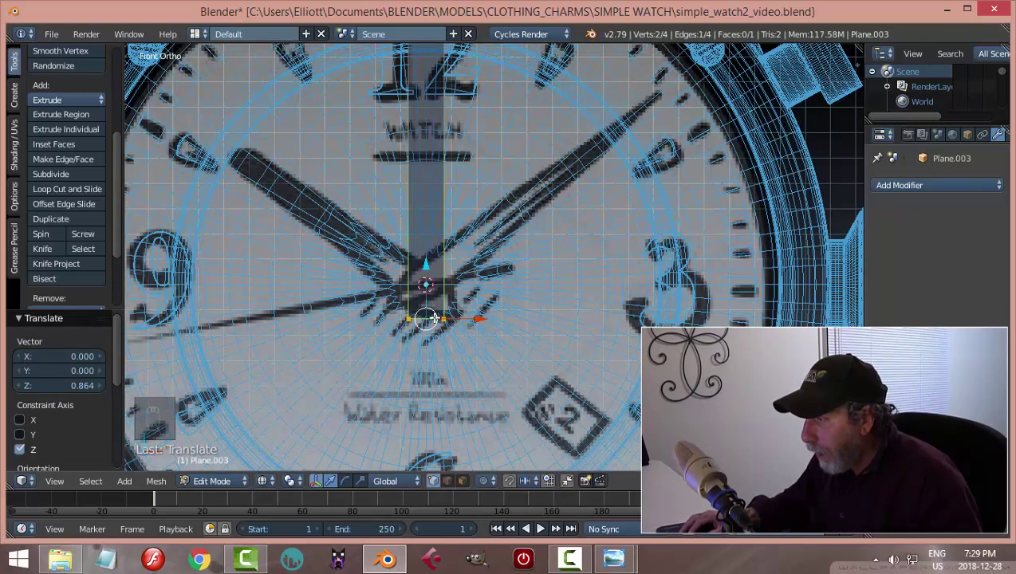
{"action": "scroll", "coordinate": [486, 313], "scroll_direction": "down", "scroll_amount": 2}
{"action": "middle_click_drag", "start_coordinate": [508, 238], "coordinate": [519, 269], "text": "shift"}
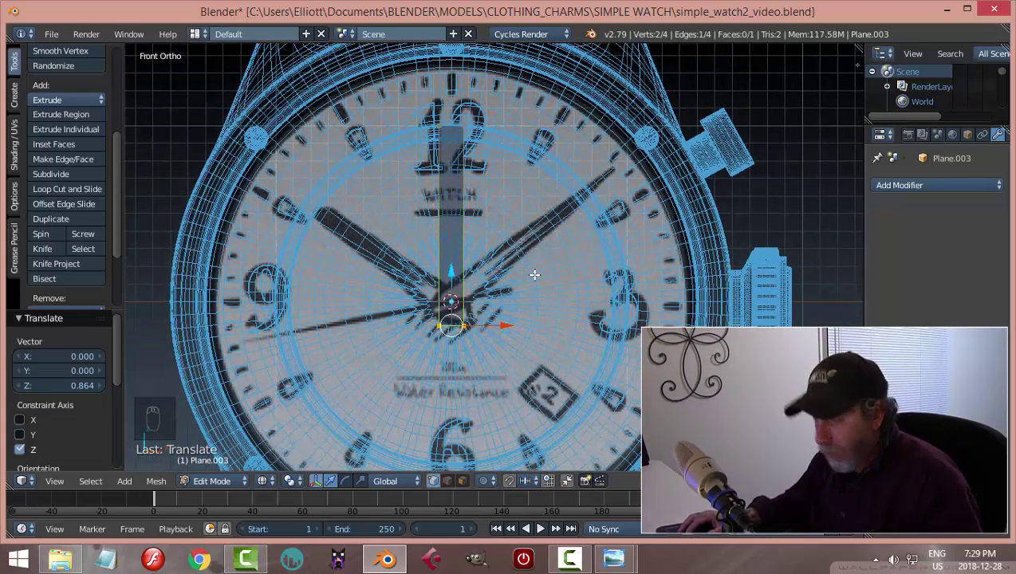
Select the strip's top edge and scale it along X to about 0.132 to form a tapered tip
{"action": "key", "text": "a"}
{"action": "key", "text": "b"}
{"action": "left_click_drag", "start_coordinate": [426, 101], "coordinate": [483, 132]}
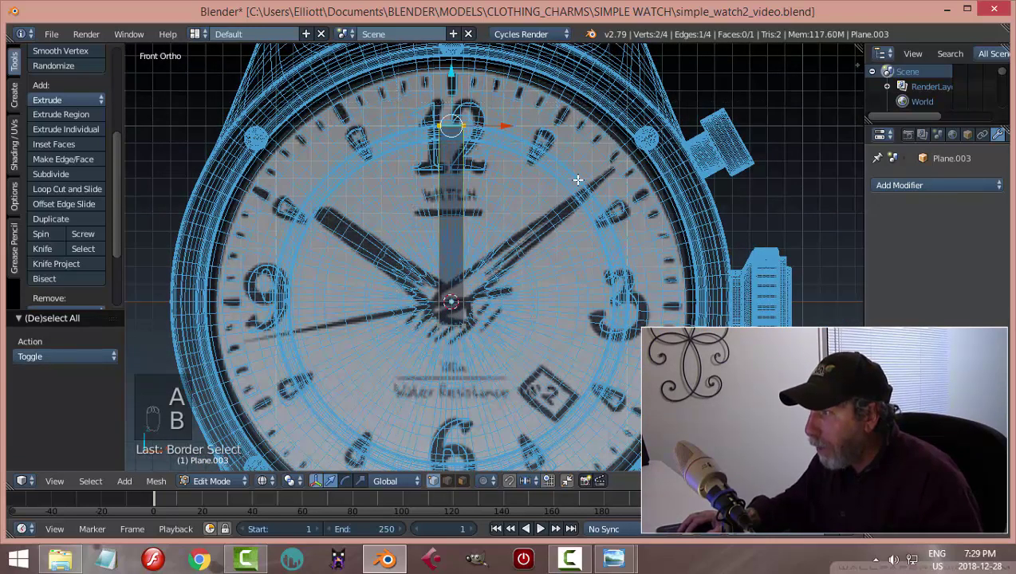
{"action": "key", "text": "s"}
{"action": "key", "text": "x"}
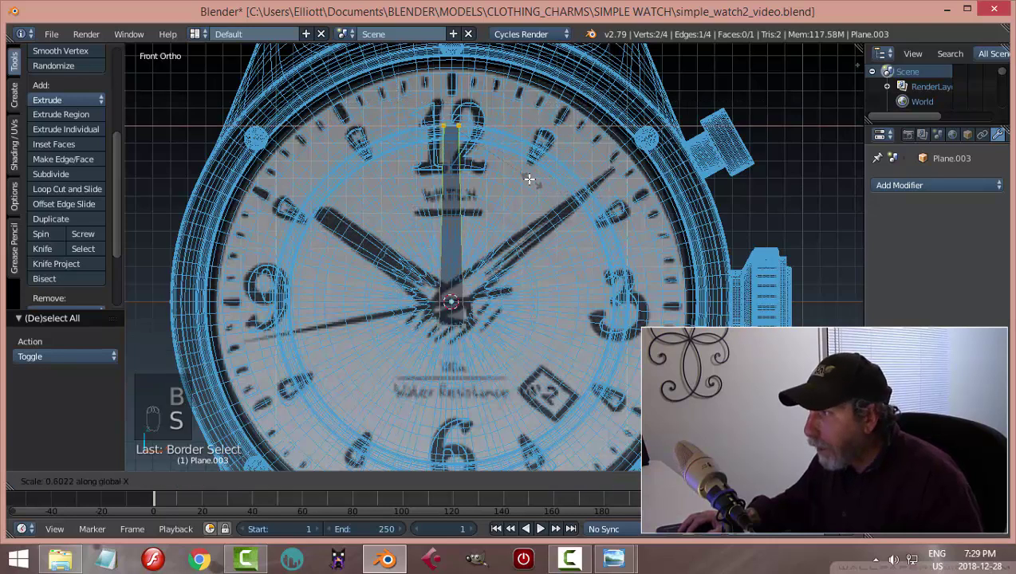
{"action": "left_click", "coordinate": [472, 135]}
{"action": "scroll", "coordinate": [494, 177], "scroll_direction": "up", "scroll_amount": 2}
{"action": "middle_click_drag", "start_coordinate": [496, 156], "coordinate": [529, 258], "text": "shift"}
{"action": "scroll", "coordinate": [540, 285], "scroll_direction": "up", "scroll_amount": 1}
{"action": "scroll", "coordinate": [539, 280], "scroll_direction": "down", "scroll_amount": 1}
{"action": "scroll", "coordinate": [539, 281], "scroll_direction": "down", "scroll_amount": 4}
{"action": "scroll", "coordinate": [484, 240], "scroll_direction": "up", "scroll_amount": 4}
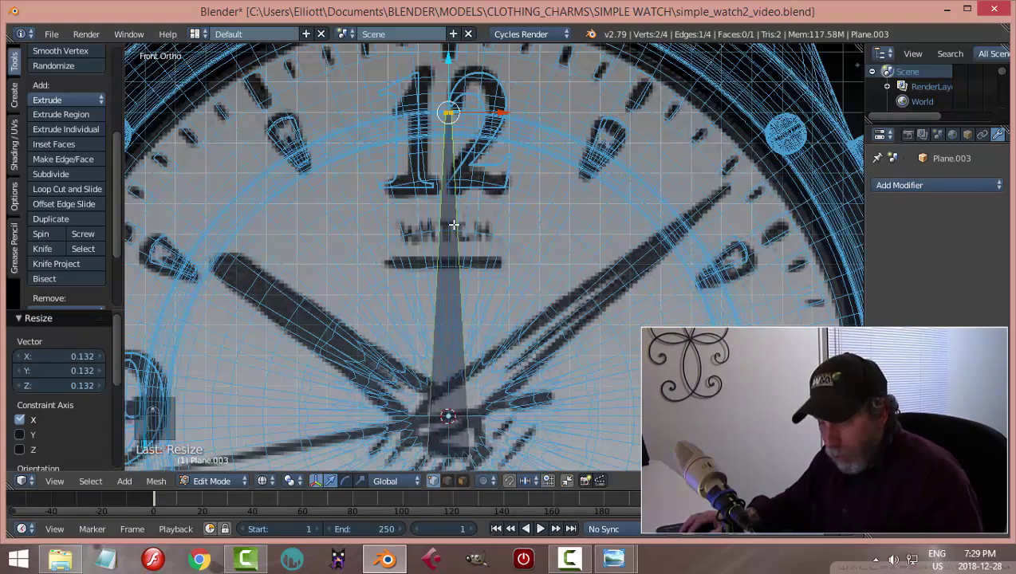
Add a horizontal loop cut above the middle of the hand and widen it along X by about 1.561
{"action": "key", "text": "ctrl+r"}
{"action": "left_click", "coordinate": [454, 215]}
{"action": "left_click", "coordinate": [456, 164]}
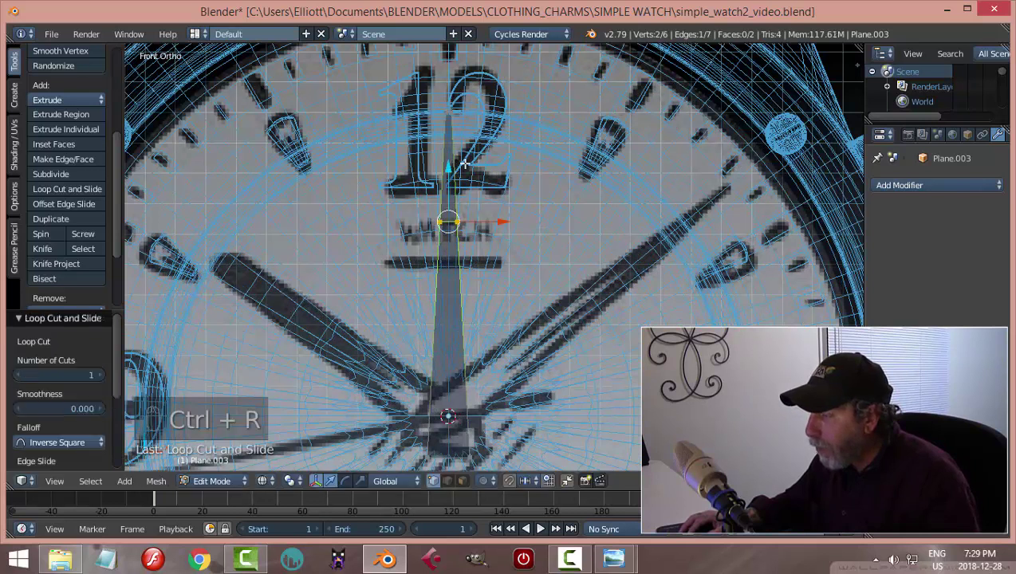
{"action": "key", "text": "s"}
{"action": "key", "text": "x"}
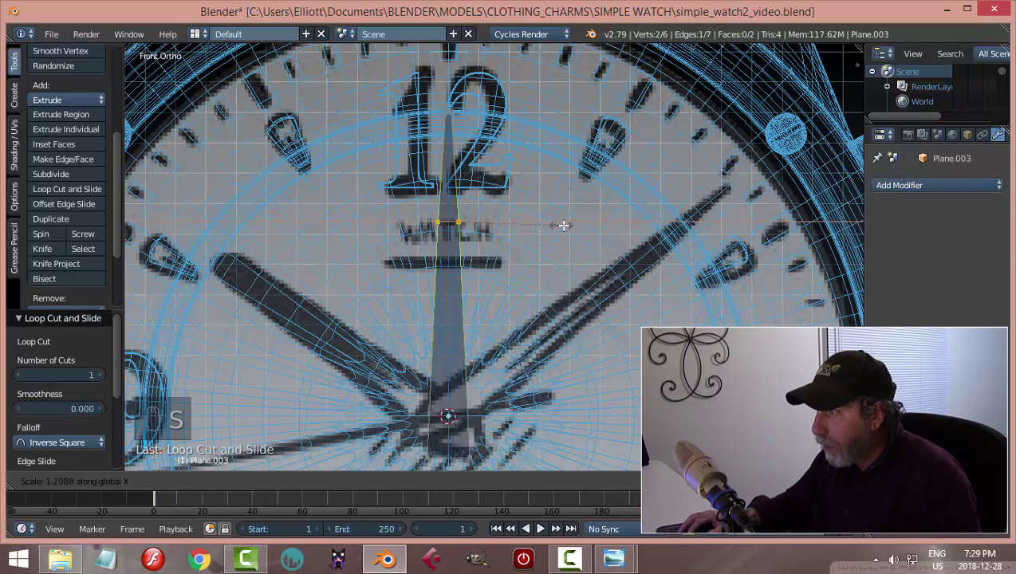
{"action": "left_click", "coordinate": [595, 226]}
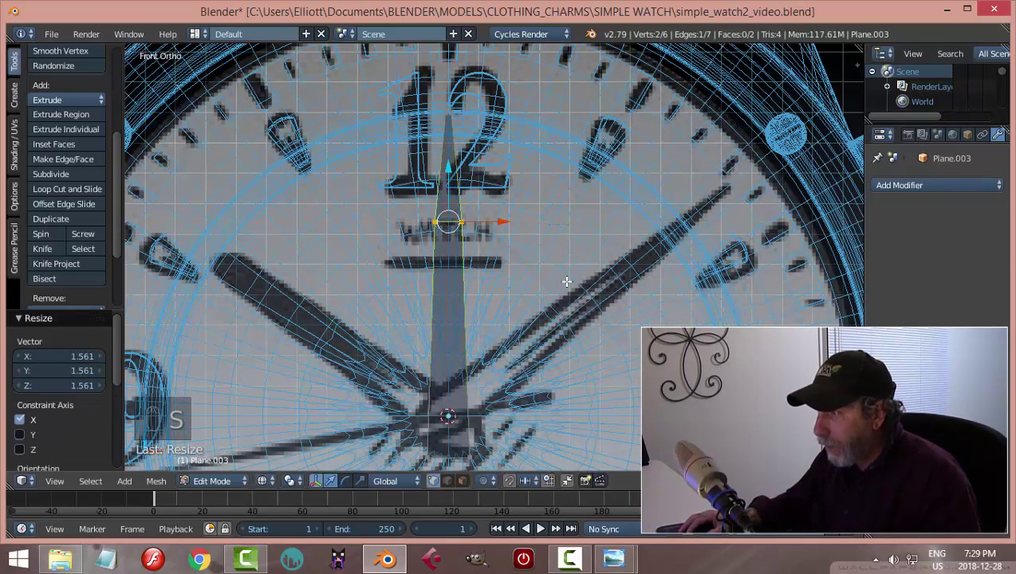
{"action": "key", "text": "a"}
Extrude the whole hand shape about -0.022 along Y to give it thickness
{"action": "scroll", "coordinate": [556, 256], "scroll_direction": "down", "scroll_amount": 3}
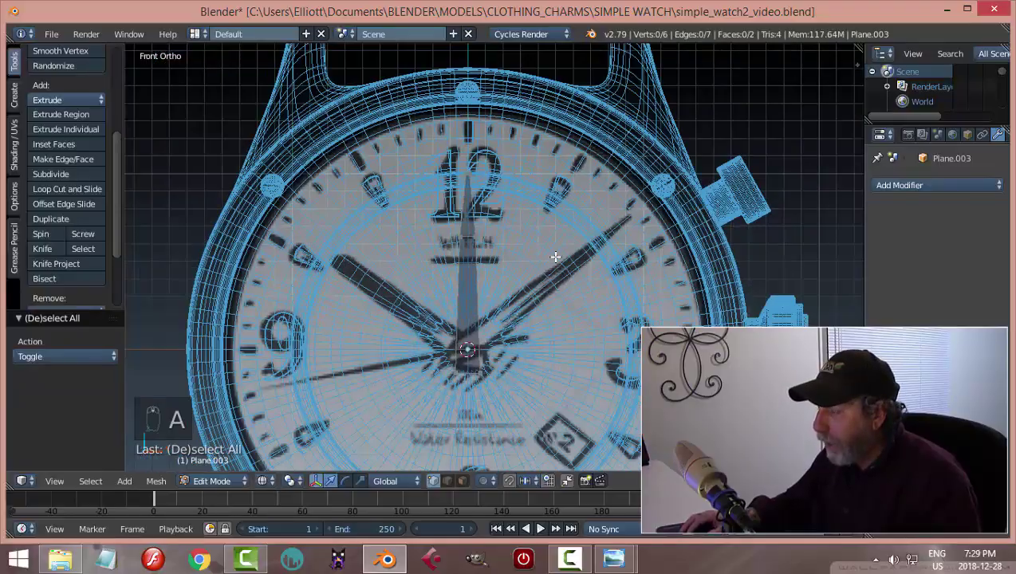
{"action": "mouse_move", "coordinate": [556, 332]}
{"action": "middle_mouse_down"}
{"action": "mouse_move", "coordinate": [575, 295]}
{"action": "mouse_move", "coordinate": [556, 313]}
{"action": "mouse_move", "coordinate": [491, 313]}
{"action": "mouse_move", "coordinate": [483, 293]}
{"action": "mouse_move", "coordinate": [563, 288]}
{"action": "middle_mouse_up"}
{"action": "key", "text": "z"}
{"action": "left_click", "coordinate": [559, 391]}
{"action": "key", "text": "a"}
{"action": "key", "text": "e"}
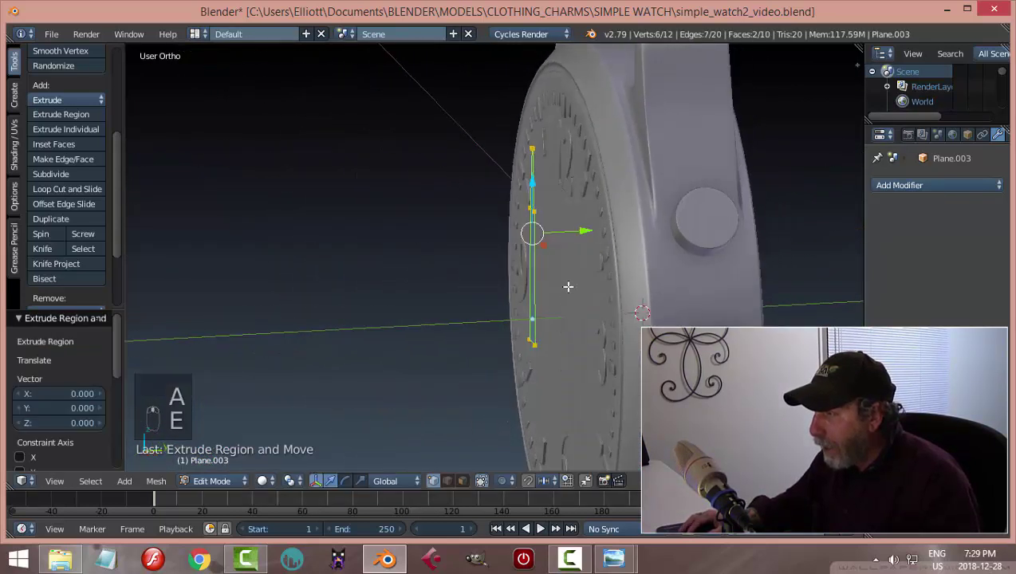
{"action": "left_click_drag", "start_coordinate": [588, 231], "coordinate": [586, 229]}
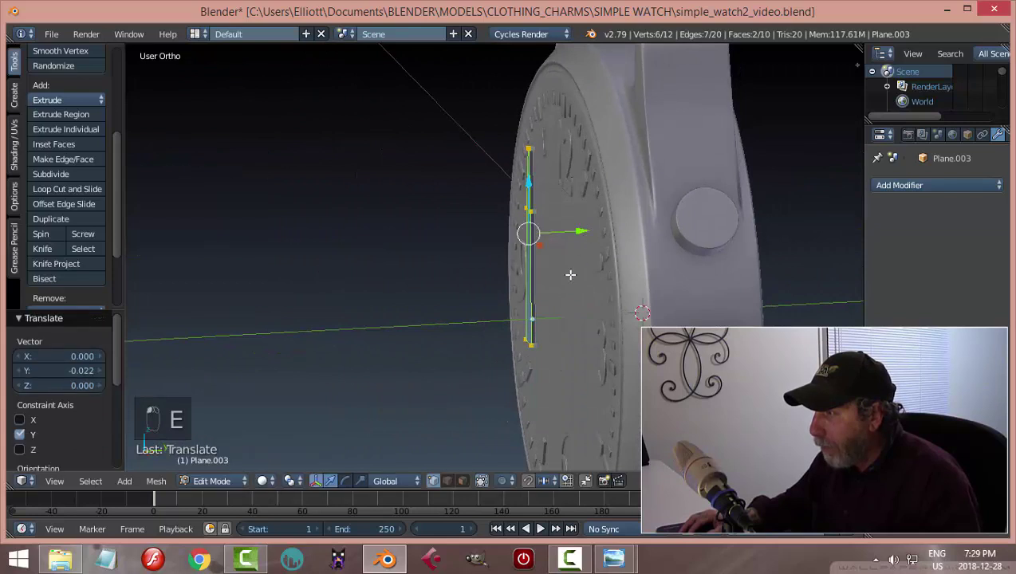
{"action": "key", "text": "a"}
Leave mesh editing, add a Bevel modifier to the hand and shade it smooth
{"action": "scroll", "coordinate": [569, 275], "scroll_direction": "up", "scroll_amount": 5}
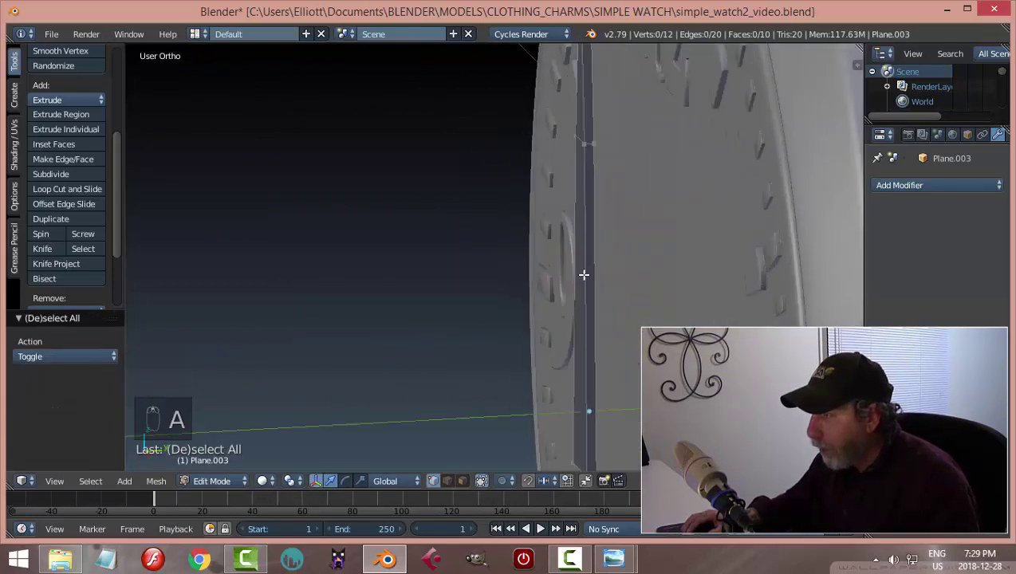
{"action": "key", "text": "Tab"}
{"action": "left_click", "coordinate": [560, 277]}
{"action": "scroll", "coordinate": [613, 279], "scroll_direction": "down", "scroll_amount": 5}
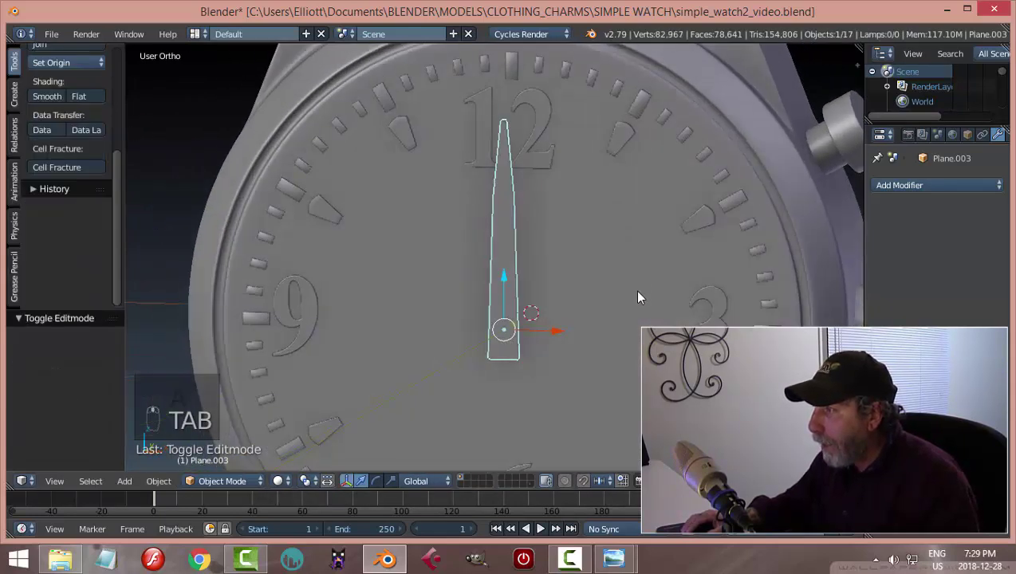
{"action": "scroll", "coordinate": [638, 297], "scroll_direction": "down", "scroll_amount": 1}
{"action": "left_click", "coordinate": [890, 185]}
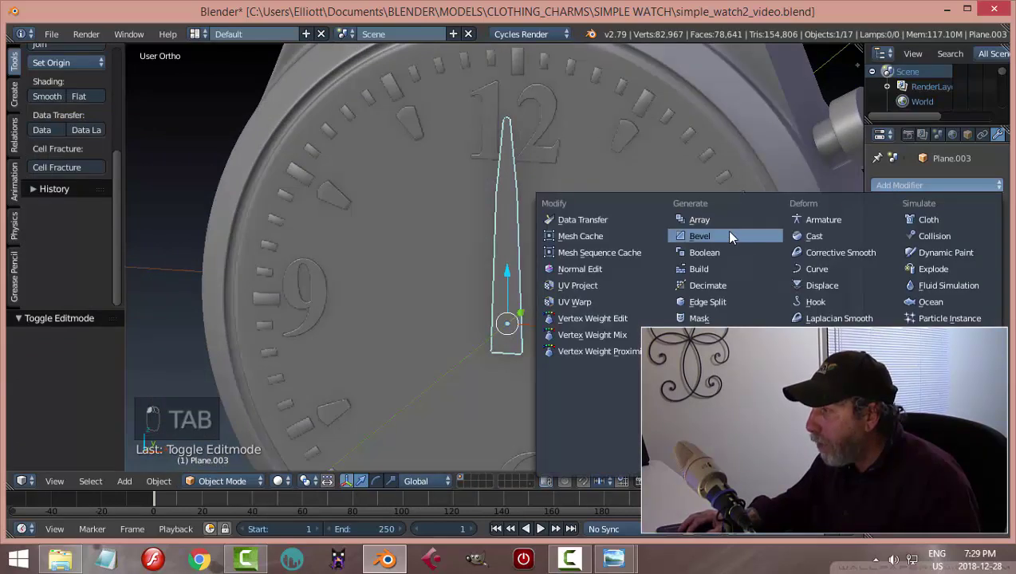
{"action": "left_click", "coordinate": [700, 231]}
{"action": "middle_click_drag", "start_coordinate": [829, 275], "coordinate": [637, 287]}
{"action": "scroll", "coordinate": [617, 284], "scroll_direction": "up", "scroll_amount": 4}
{"action": "scroll", "coordinate": [602, 289], "scroll_direction": "down", "scroll_amount": 1}
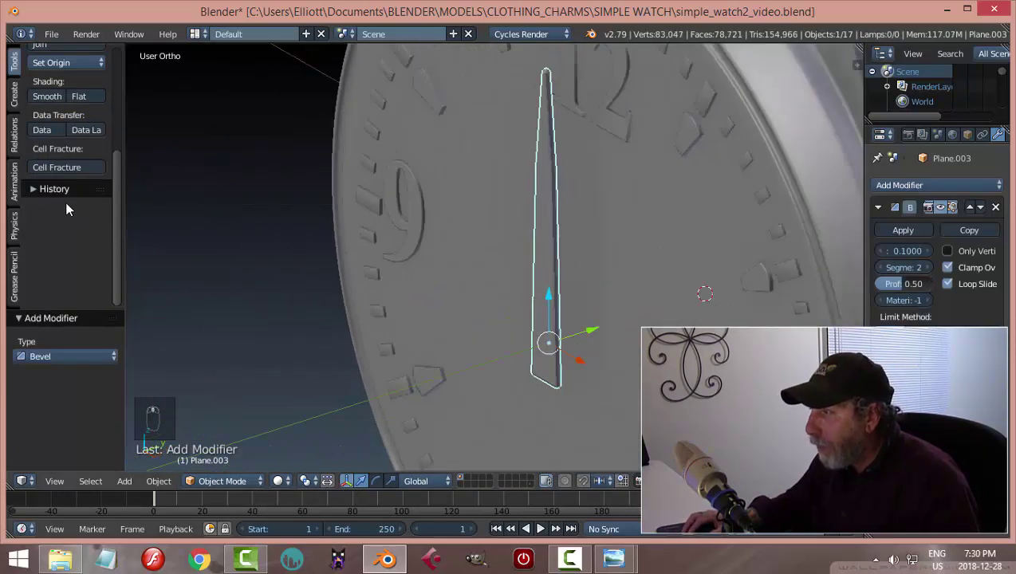
{"action": "left_click", "coordinate": [47, 96]}
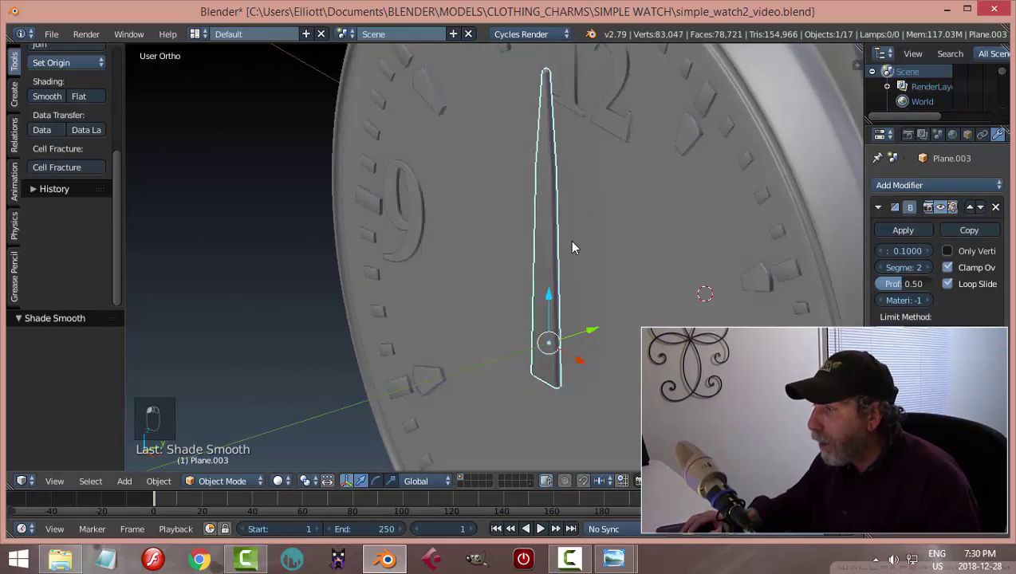
{"action": "key", "text": "a"}
Move the hand along Y closer to the dial face
{"action": "scroll", "coordinate": [571, 247], "scroll_direction": "down", "scroll_amount": 5}
{"action": "middle_click_drag", "start_coordinate": [571, 247], "coordinate": [525, 249]}
{"action": "right_click", "coordinate": [526, 248]}
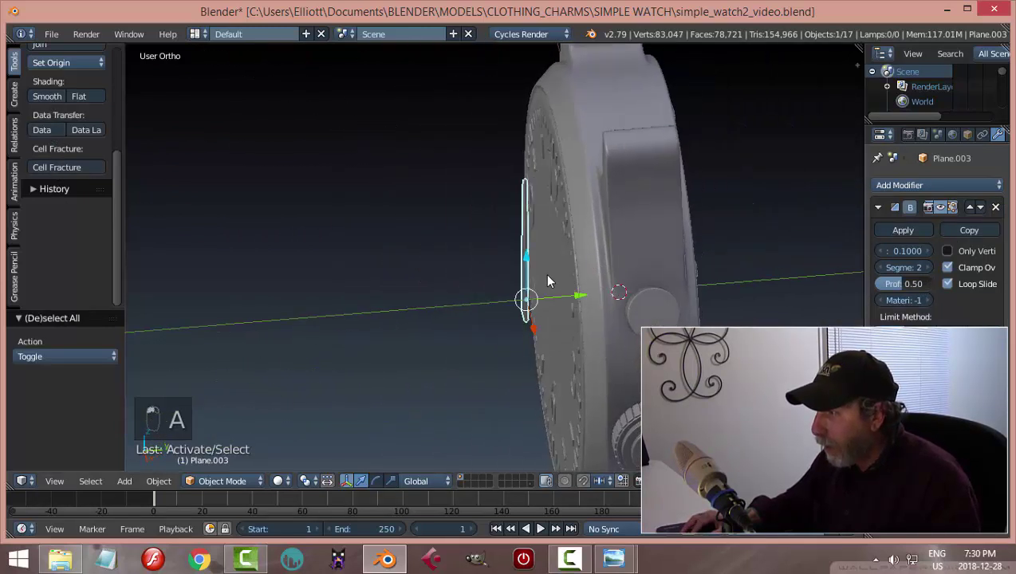
{"action": "mouse_move", "coordinate": [585, 303]}
{"action": "left_mouse_down"}
{"action": "mouse_move", "coordinate": [613, 299]}
{"action": "mouse_move", "coordinate": [603, 300]}
{"action": "left_mouse_up"}
{"action": "key", "text": "a"}
{"action": "middle_click_drag", "start_coordinate": [521, 299], "coordinate": [550, 270]}
{"action": "scroll", "coordinate": [550, 269], "scroll_direction": "up", "scroll_amount": 3}
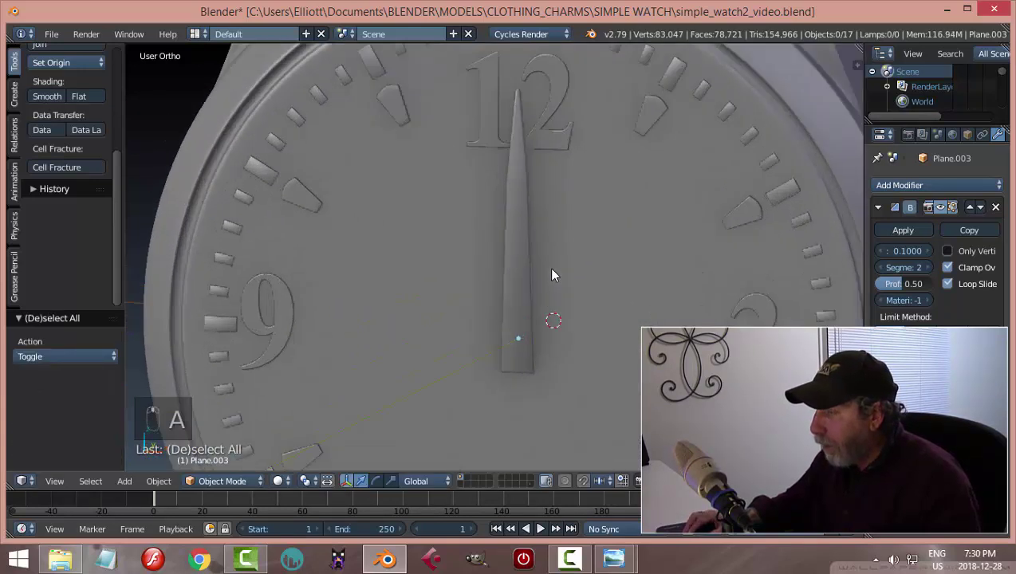
Try to add supporting loop cuts just below and just above the bend in the hand's outline
{"action": "right_click", "coordinate": [519, 229]}
{"action": "key", "text": "Tab"}
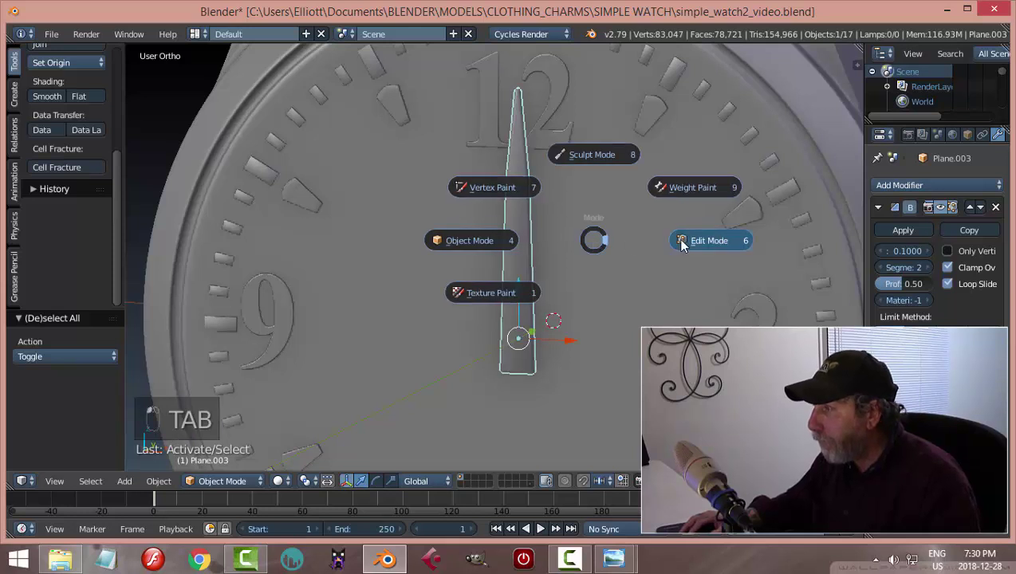
{"action": "left_click", "coordinate": [599, 239]}
{"action": "scroll", "coordinate": [599, 239], "scroll_direction": "up", "scroll_amount": 4}
{"action": "scroll", "coordinate": [587, 238], "scroll_direction": "down", "scroll_amount": 2}
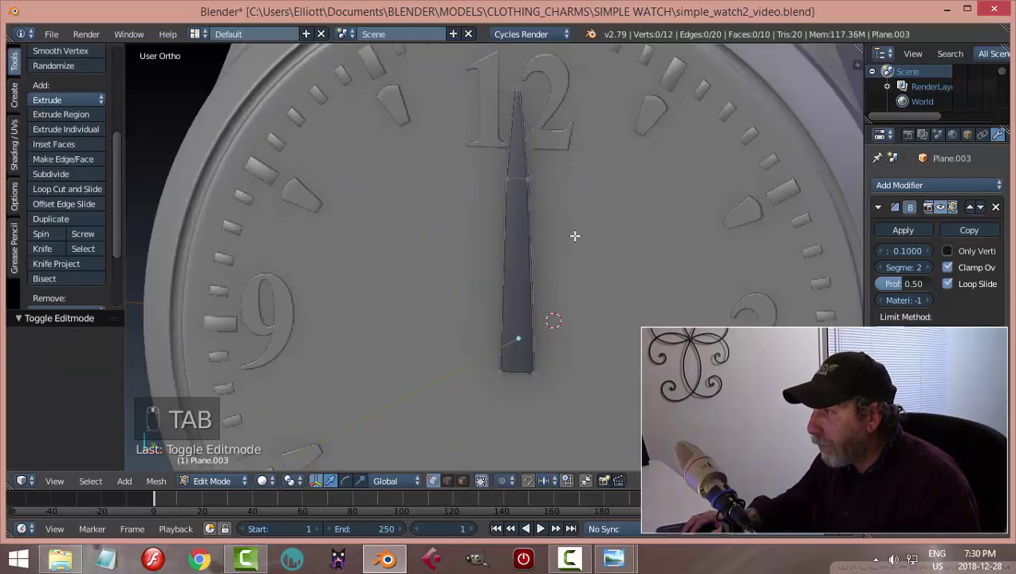
{"action": "key", "text": "ctrl+r"}
{"action": "left_click", "coordinate": [535, 224]}
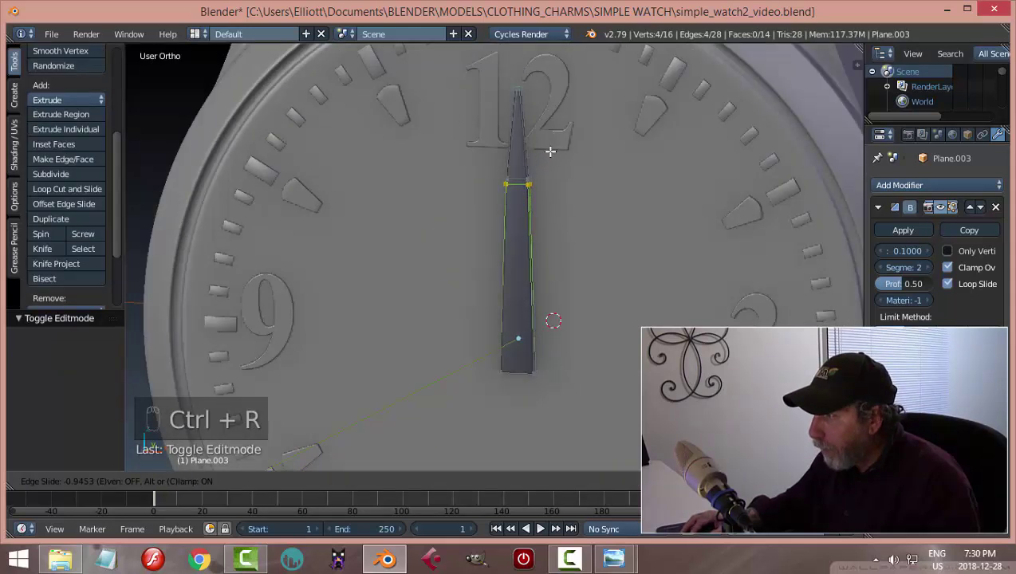
{"action": "left_click", "coordinate": [550, 152]}
{"action": "key", "text": "ctrl+r"}
{"action": "left_click", "coordinate": [527, 157]}
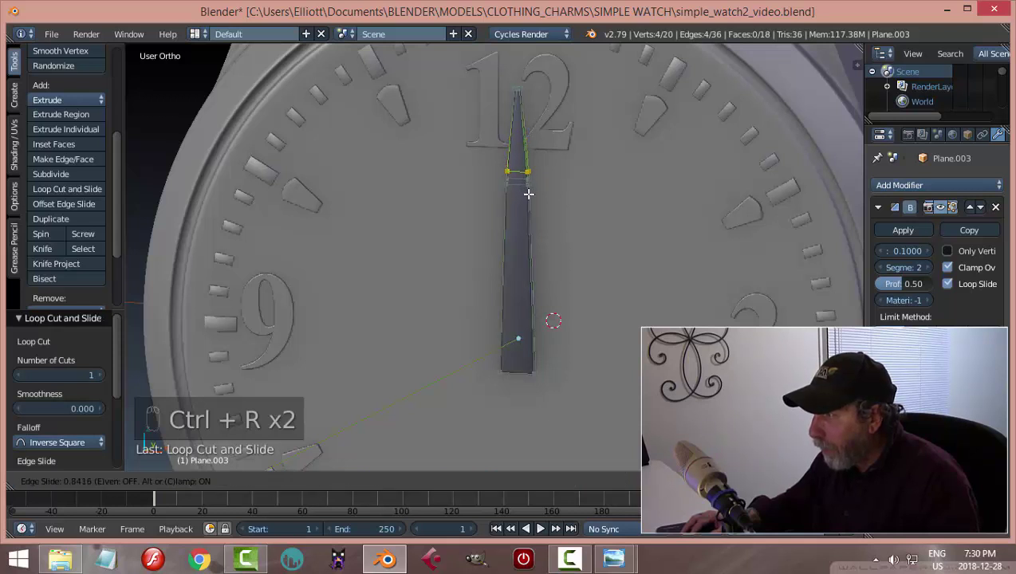
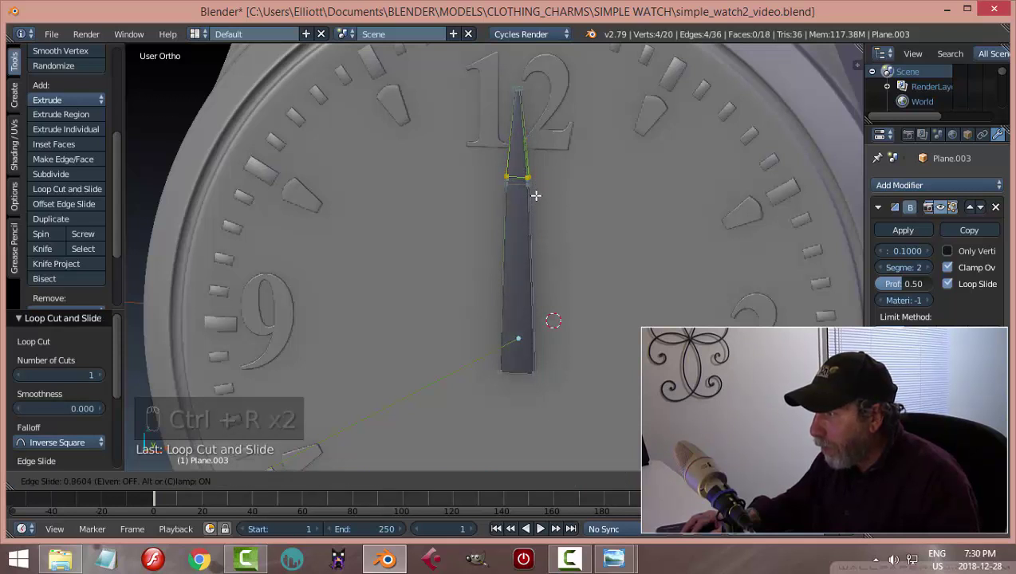
{"action": "left_click", "coordinate": [536, 195]}
Try a supporting loop cut close to the hand's base and check the shading in Object Mode
{"action": "key", "text": "ctrl+r"}
{"action": "left_click", "coordinate": [531, 295]}
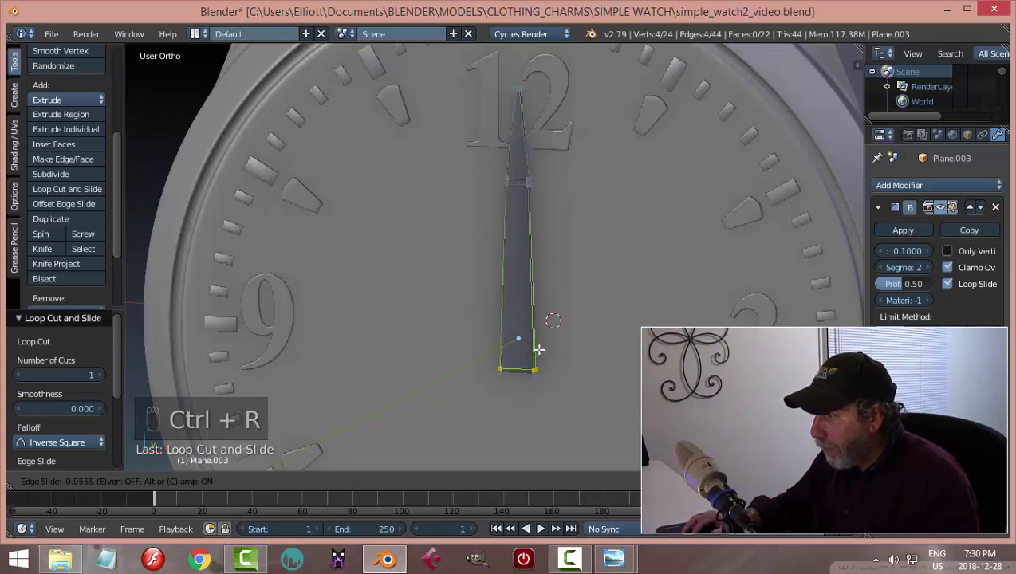
{"action": "left_click", "coordinate": [539, 351]}
{"action": "key", "text": "a"}
{"action": "key", "text": "Tab"}
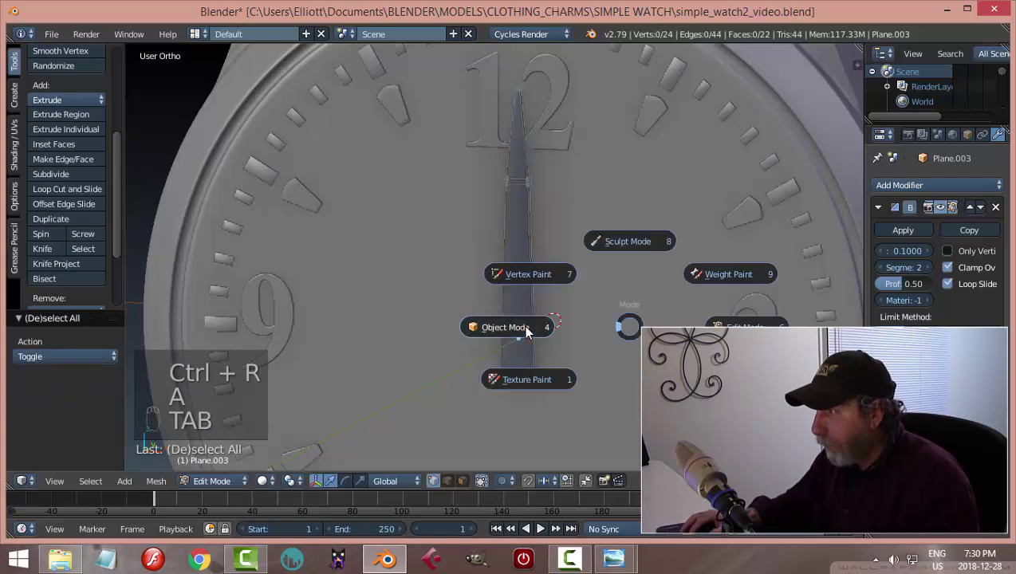
{"action": "middle_click_drag", "start_coordinate": [614, 323], "coordinate": [599, 277]}
{"action": "scroll", "coordinate": [502, 165], "scroll_direction": "up", "scroll_amount": 5}
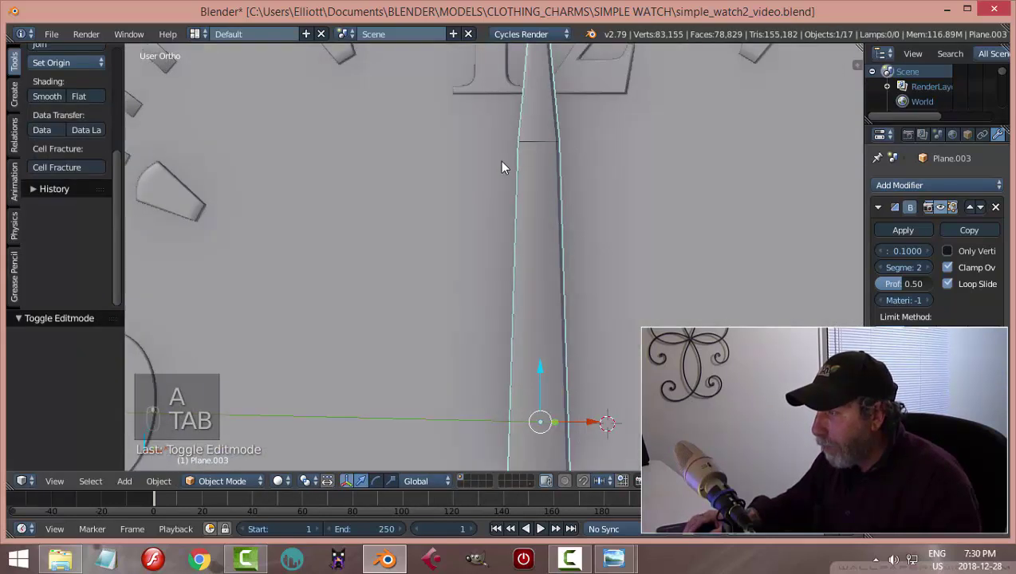
Undo the supporting loop cuts on the hand
{"action": "key", "text": "ctrl+z"}
{"action": "scroll", "coordinate": [562, 263], "scroll_direction": "down", "scroll_amount": 4}
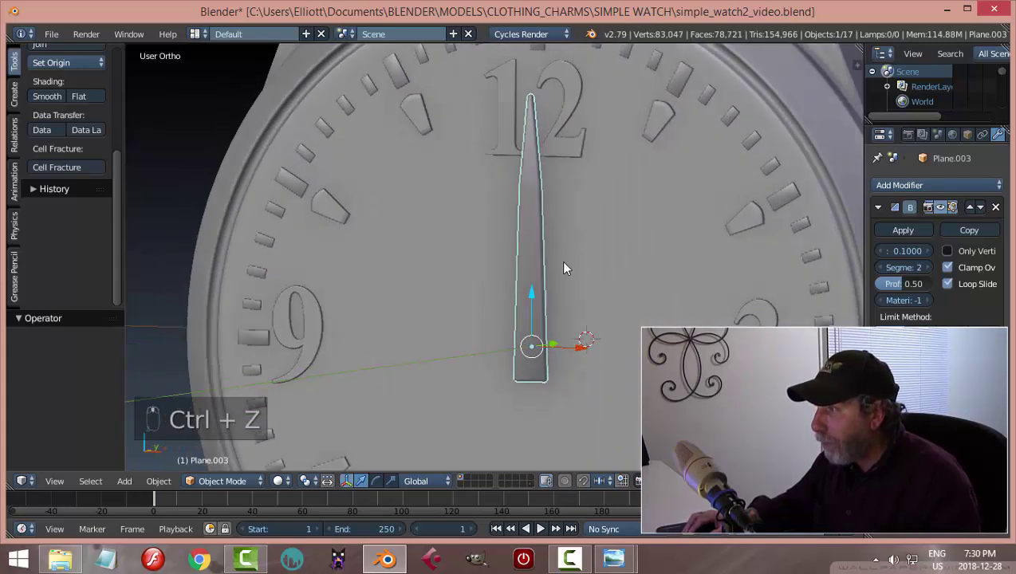
Open the hand's mesh for editing and add a centred loop cut lengthwise around its thin sides
{"action": "key", "text": "a"}
{"action": "middle_click_drag", "start_coordinate": [621, 254], "coordinate": [599, 214]}
{"action": "right_click", "coordinate": [601, 211]}
{"action": "key", "text": "Tab"}
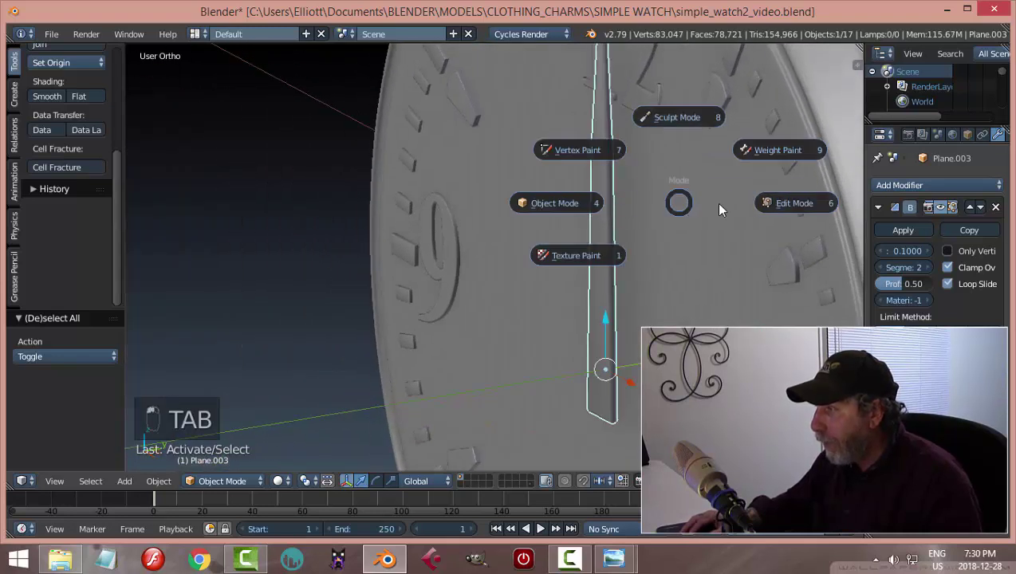
{"action": "left_click", "coordinate": [740, 204]}
{"action": "middle_click_drag", "start_coordinate": [740, 204], "coordinate": [555, 114]}
{"action": "key", "text": "ctrl+r"}
{"action": "left_click", "coordinate": [549, 110]}
{"action": "right_click", "coordinate": [547, 110]}
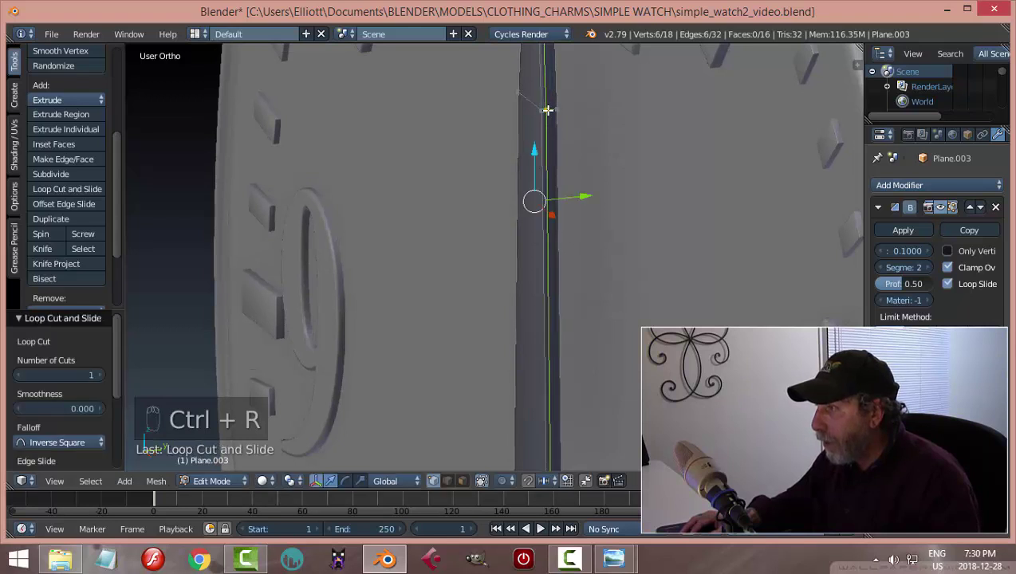
Add a second centred loop cut lengthwise along the hand's thin sides and check the shading in Object Mode
{"action": "key", "text": "ctrl+r"}
{"action": "left_click", "coordinate": [549, 110]}
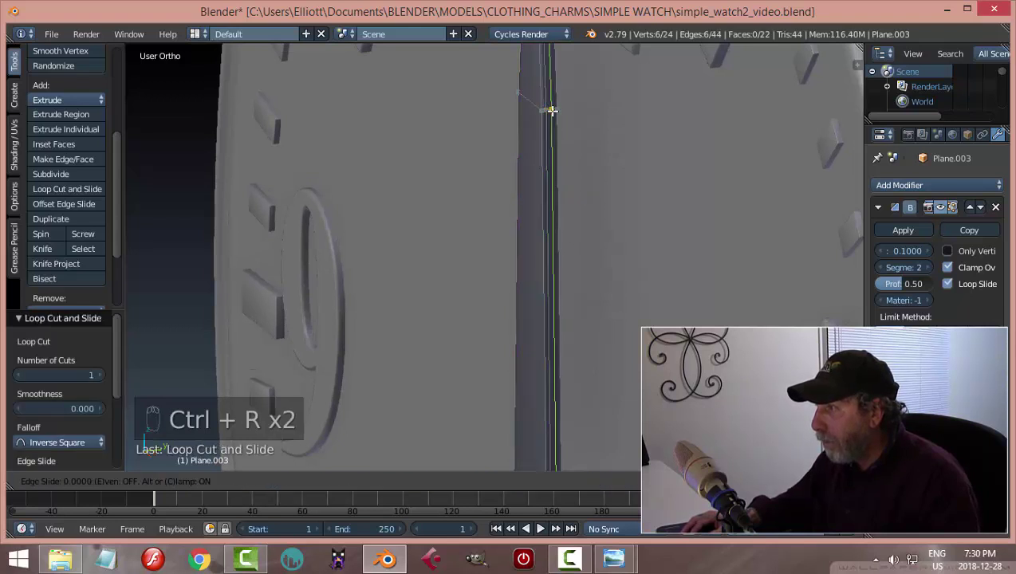
{"action": "right_click", "coordinate": [558, 116]}
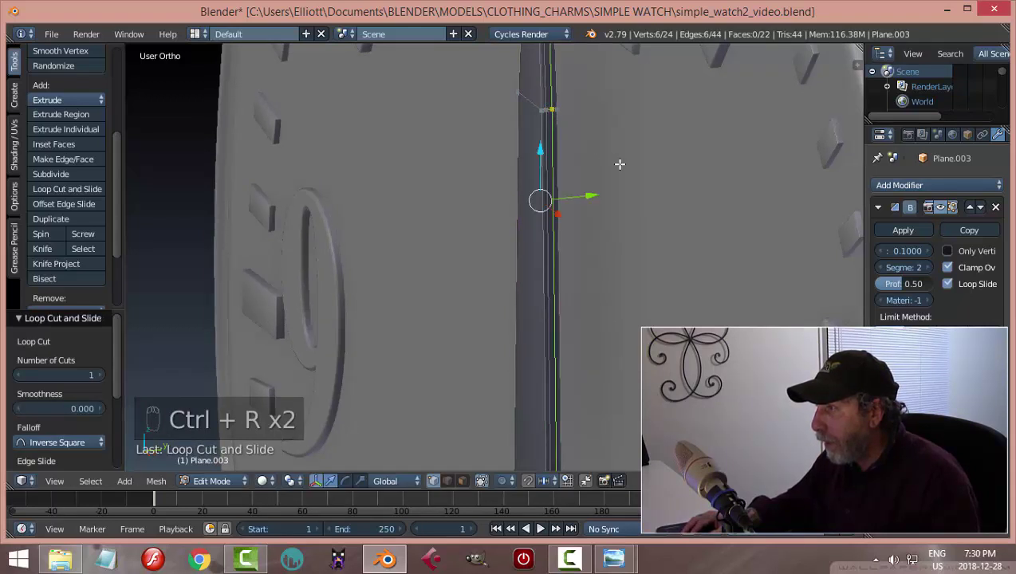
{"action": "key", "text": "a"}
{"action": "key", "text": "Tab"}
{"action": "left_click", "coordinate": [536, 177]}
{"action": "scroll", "coordinate": [574, 224], "scroll_direction": "down", "scroll_amount": 3}
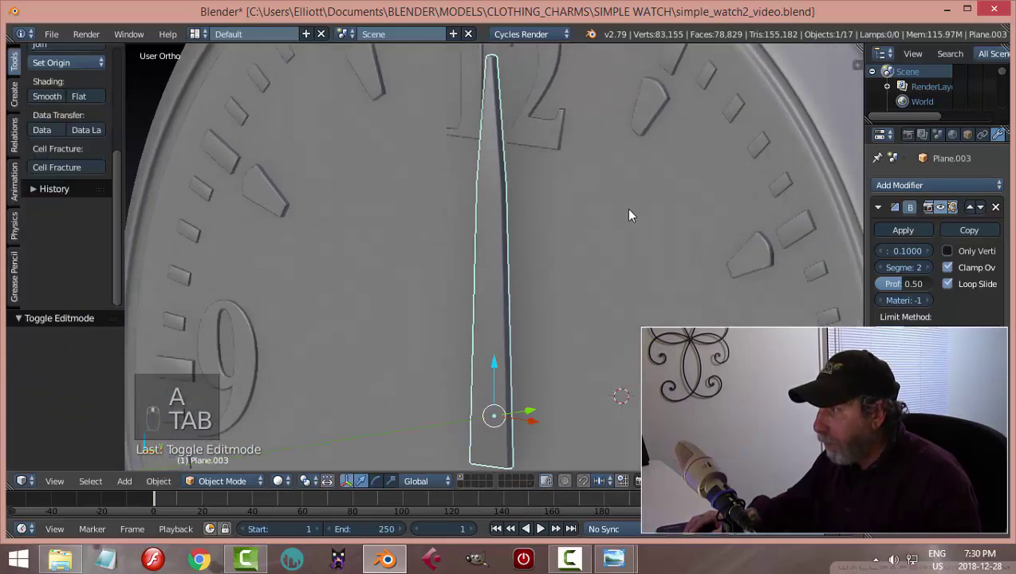
{"action": "key", "text": "a"}
{"action": "key", "text": "a"}
{"action": "scroll", "coordinate": [618, 209], "scroll_direction": "down", "scroll_amount": 2}
{"action": "scroll", "coordinate": [617, 216], "scroll_direction": "down", "scroll_amount": 3}
{"action": "middle_click_drag", "start_coordinate": [587, 184], "coordinate": [660, 217]}
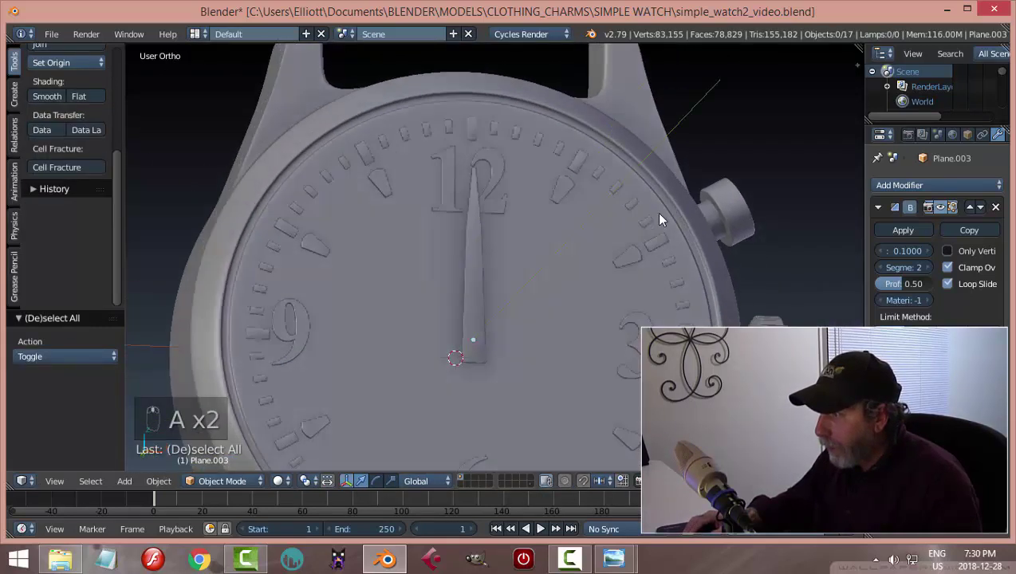
Select the minute hand in the front view and duplicate it in place
{"action": "scroll", "coordinate": [604, 261], "scroll_direction": "up", "scroll_amount": 4}
{"action": "scroll", "coordinate": [594, 251], "scroll_direction": "down", "scroll_amount": 3}
{"action": "key", "text": "KP_1"}
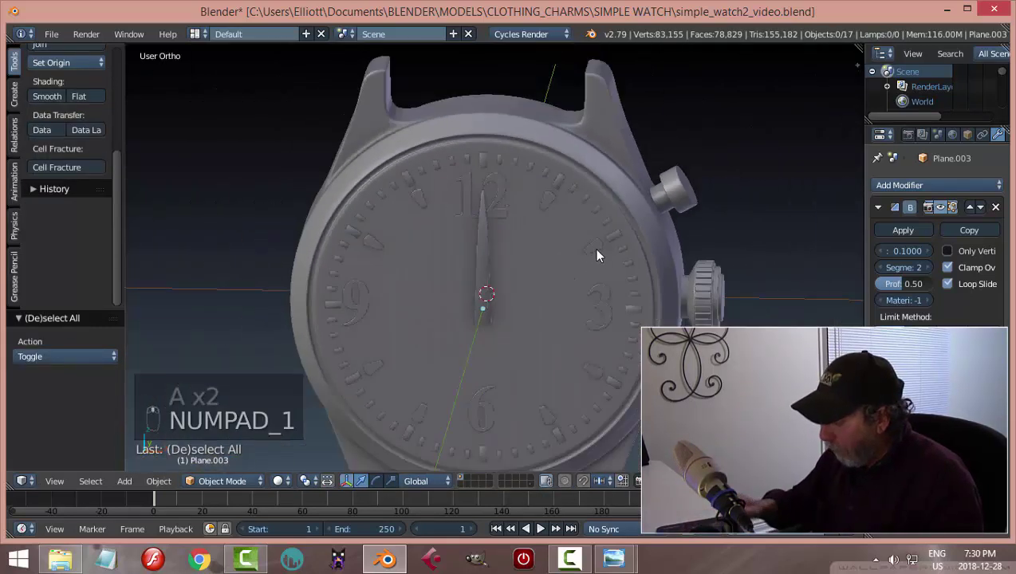
{"action": "scroll", "coordinate": [490, 335], "scroll_direction": "up", "scroll_amount": 2}
{"action": "right_click", "coordinate": [484, 308]}
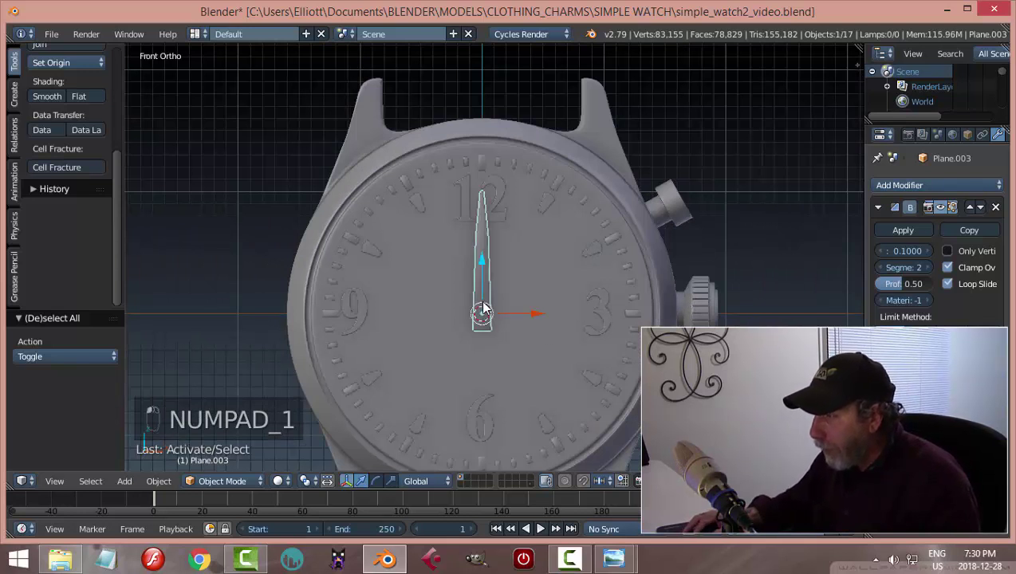
{"action": "key", "text": "shift+d"}
{"action": "right_click", "coordinate": [528, 307]}
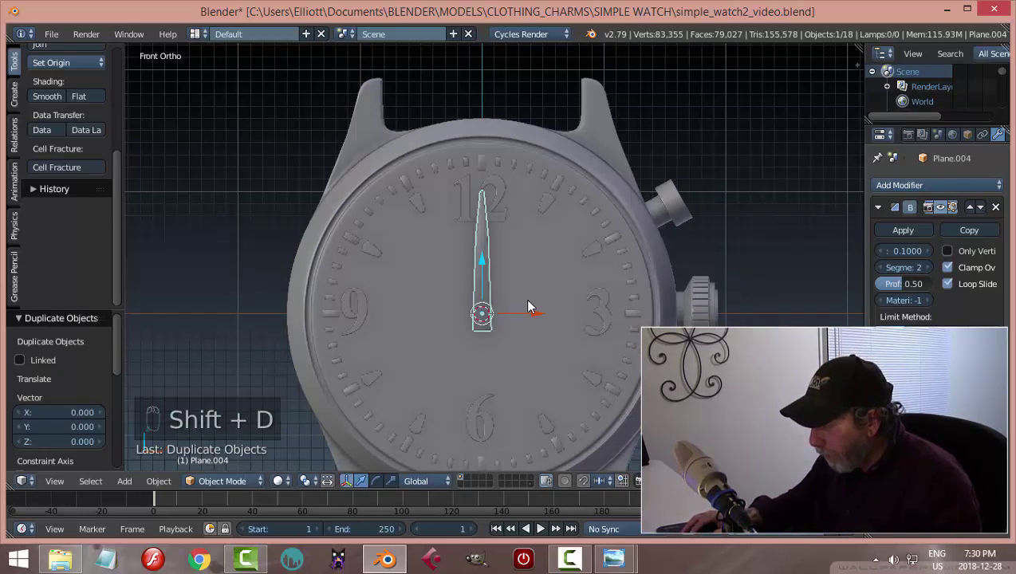
Display the scene in wireframe over the reference image and set the pivot point to the 3D cursor
{"action": "key", "text": "z"}
{"action": "left_click", "coordinate": [627, 431]}
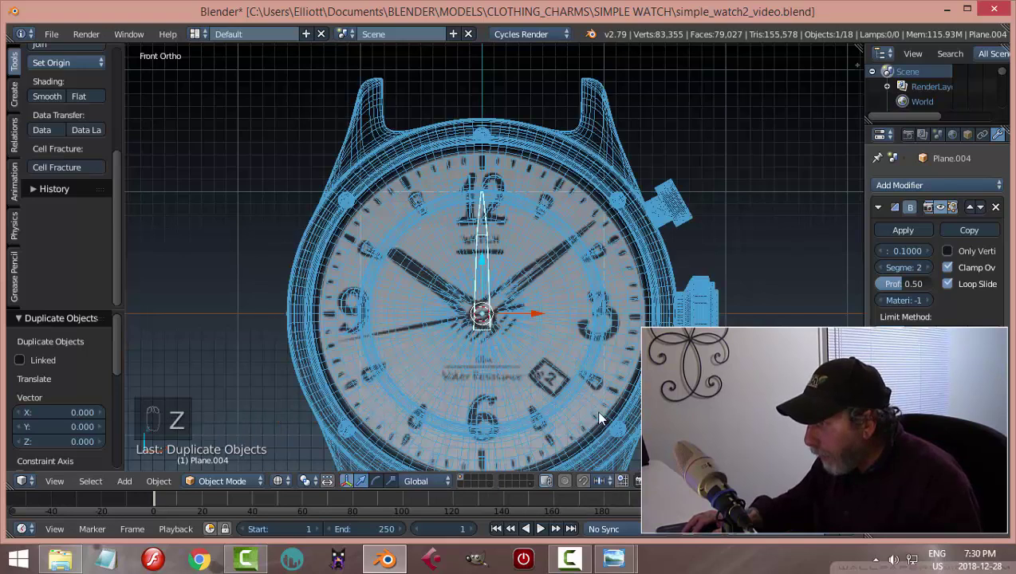
{"action": "scroll", "coordinate": [563, 394], "scroll_direction": "up", "scroll_amount": 4}
{"action": "scroll", "coordinate": [563, 393], "scroll_direction": "down", "scroll_amount": 4}
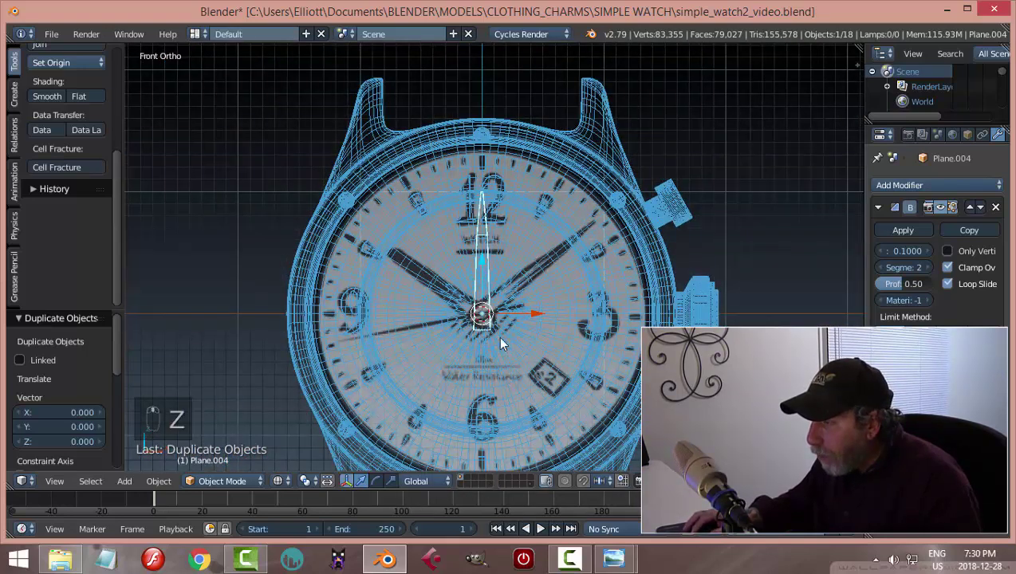
{"action": "left_click", "coordinate": [305, 481]}
{"action": "left_click", "coordinate": [331, 444]}
{"action": "scroll", "coordinate": [510, 365], "scroll_direction": "up", "scroll_amount": 3}
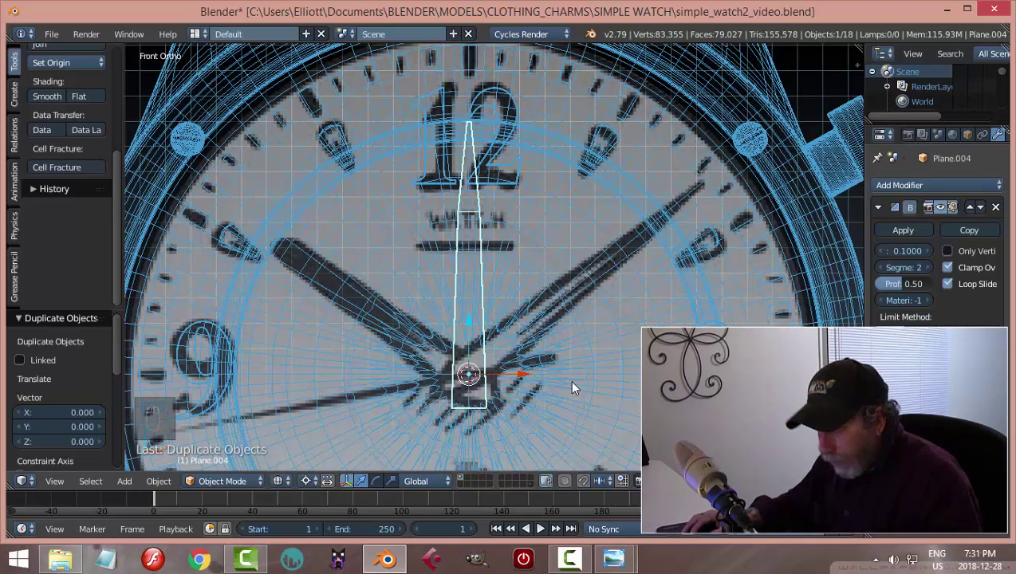
Rotate the duplicate hand about -54.4° around Y and scale it to about 0.905 to match the reference's hour hand
{"action": "key", "text": "r"}
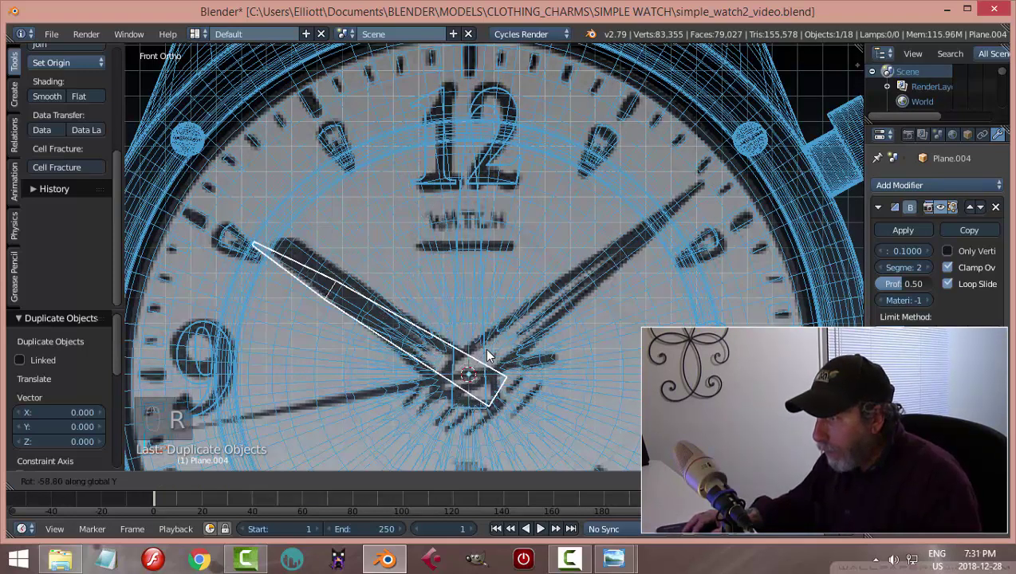
{"action": "left_click", "coordinate": [490, 357]}
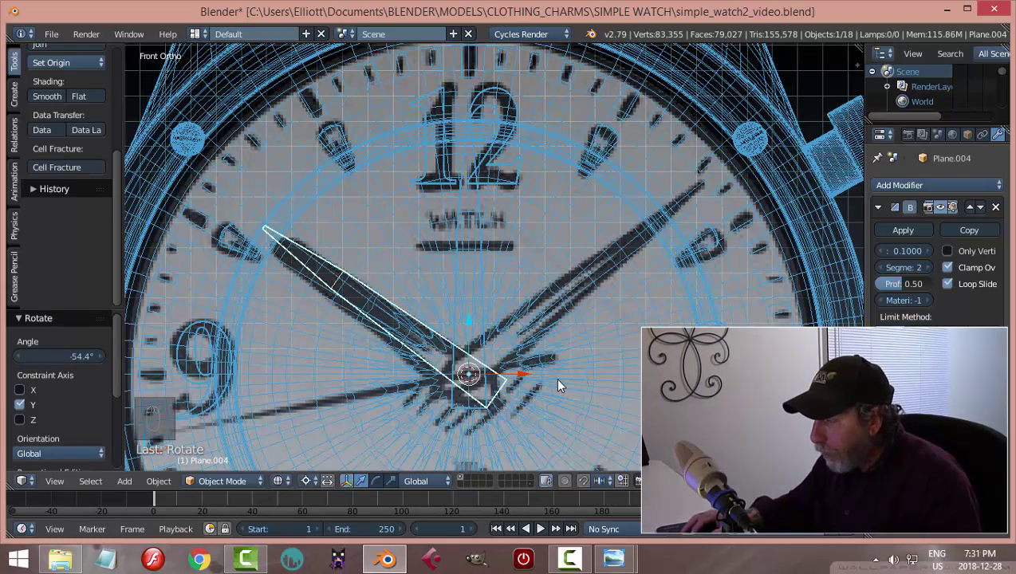
{"action": "key", "text": "s"}
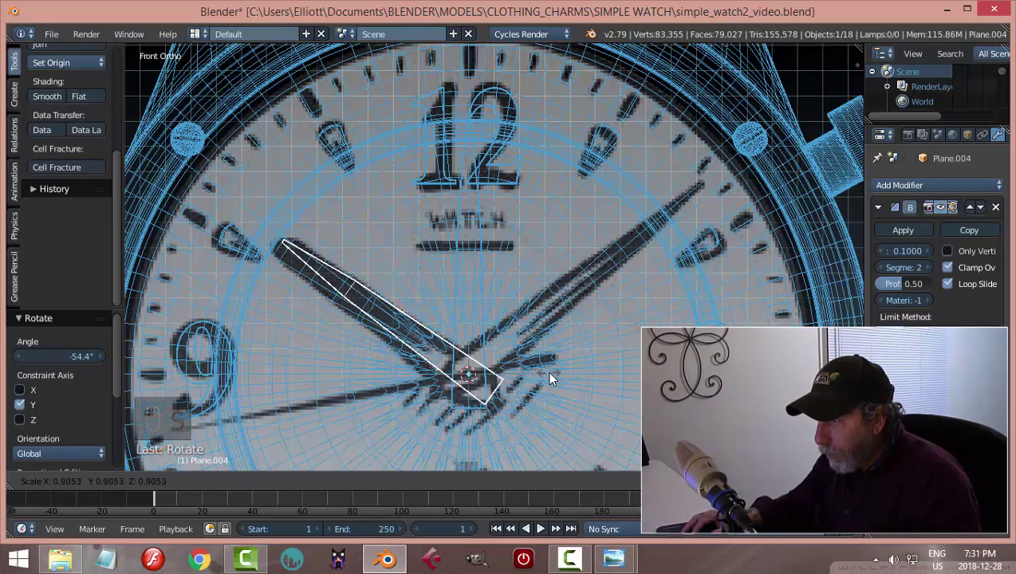
{"action": "left_click", "coordinate": [547, 371]}
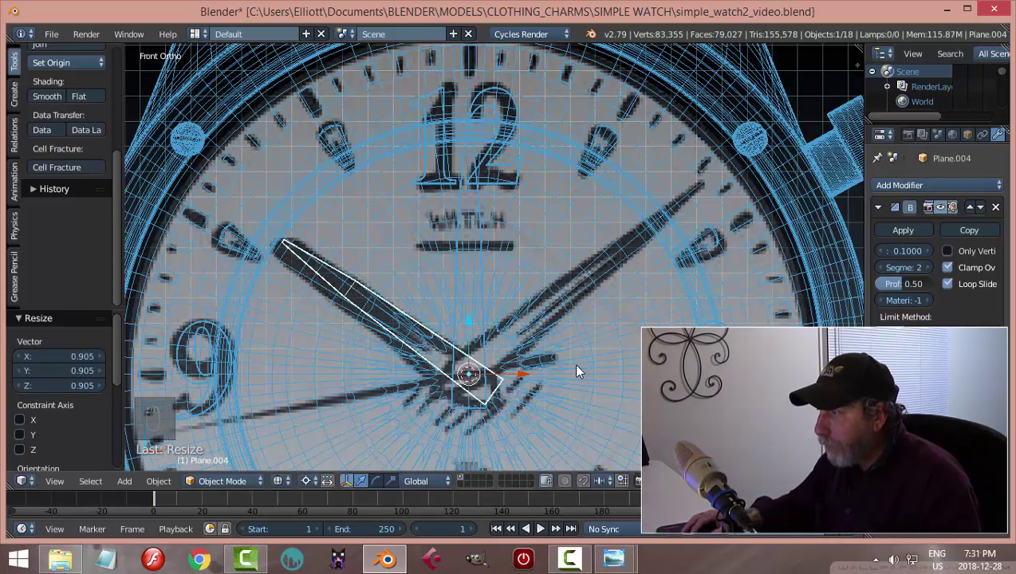
{"action": "key", "text": "z"}
{"action": "left_click", "coordinate": [576, 451]}
{"action": "scroll", "coordinate": [585, 401], "scroll_direction": "down", "scroll_amount": 5}
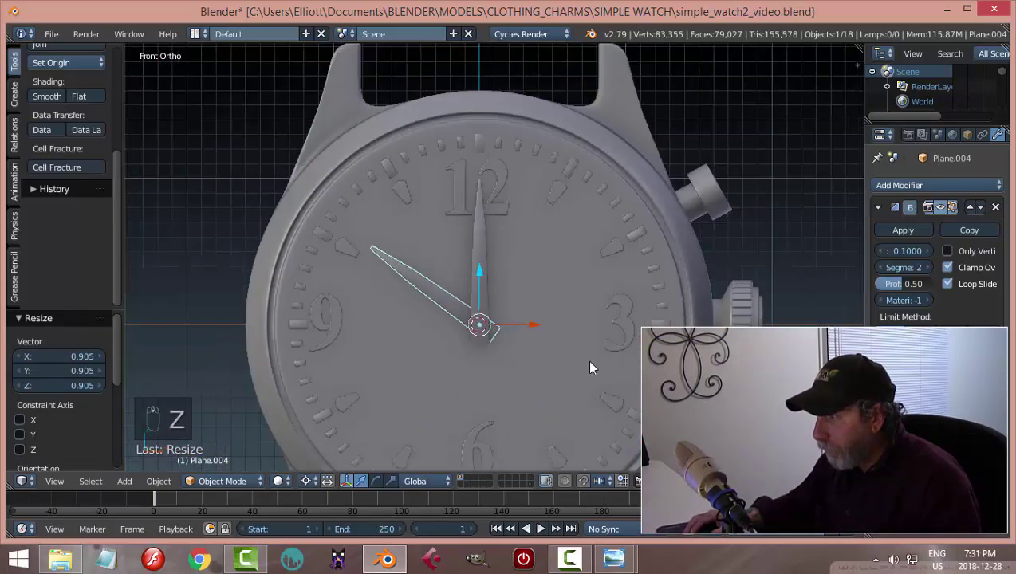
Move the hour hand forward along Y so it sits in front of the minute hand
{"action": "mouse_move", "coordinate": [587, 360]}
{"action": "middle_mouse_down"}
{"action": "mouse_move", "coordinate": [623, 333]}
{"action": "mouse_move", "coordinate": [600, 352]}
{"action": "mouse_move", "coordinate": [619, 313]}
{"action": "mouse_move", "coordinate": [594, 356]}
{"action": "mouse_move", "coordinate": [519, 365]}
{"action": "mouse_move", "coordinate": [607, 336]}
{"action": "mouse_move", "coordinate": [497, 376]}
{"action": "mouse_move", "coordinate": [518, 371]}
{"action": "middle_mouse_up"}
{"action": "key", "text": "a"}
{"action": "scroll", "coordinate": [558, 370], "scroll_direction": "up", "scroll_amount": 3}
{"action": "right_click", "coordinate": [521, 371]}
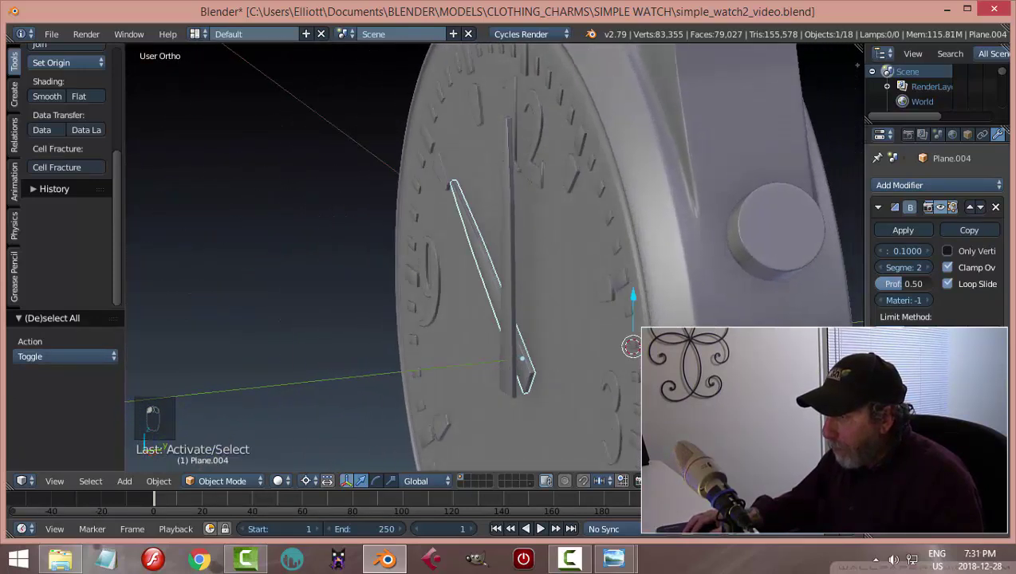
{"action": "key", "text": "g"}
{"action": "left_click", "coordinate": [522, 375]}
{"action": "key", "text": "a"}
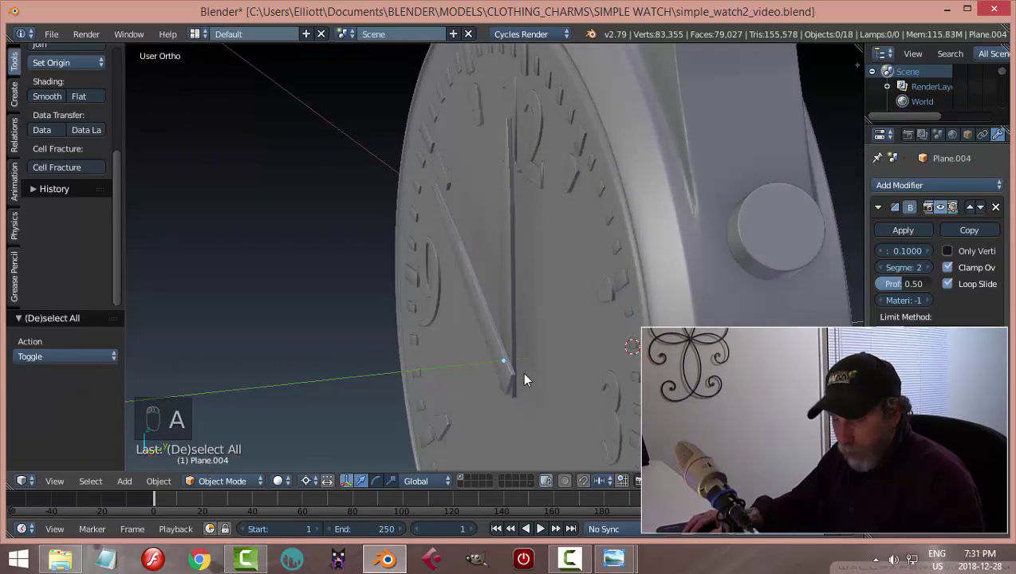
Examine the two hands' shape, shading and spacing from several angles in front of the dial
{"action": "middle_click_drag", "start_coordinate": [524, 379], "coordinate": [475, 370]}
{"action": "scroll", "coordinate": [504, 366], "scroll_direction": "up", "scroll_amount": 4}
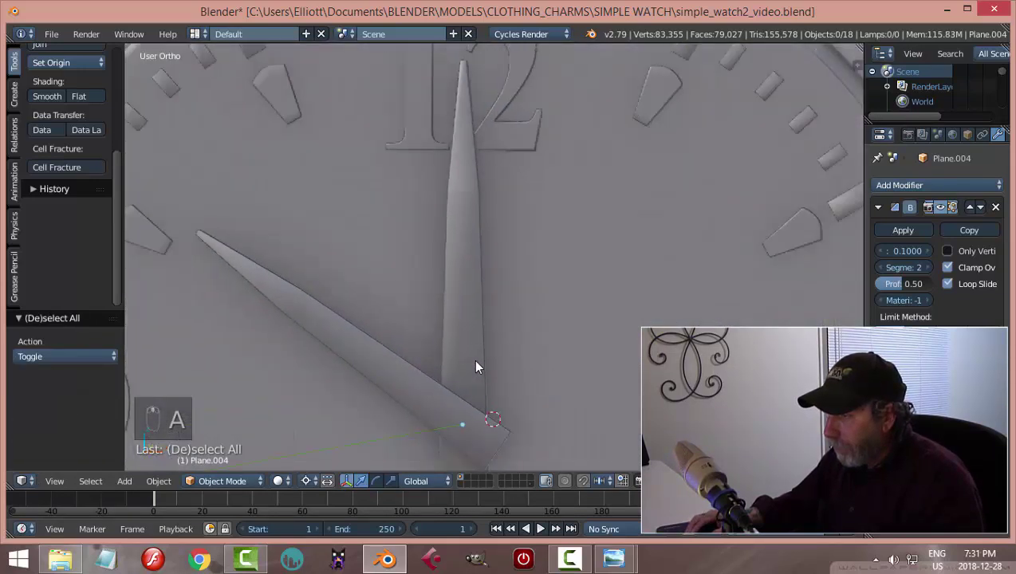
{"action": "scroll", "coordinate": [475, 367], "scroll_direction": "down", "scroll_amount": 4}
{"action": "right_click", "coordinate": [444, 320]}
{"action": "middle_click_drag", "start_coordinate": [599, 347], "coordinate": [572, 317]}
{"action": "scroll", "coordinate": [591, 339], "scroll_direction": "down", "scroll_amount": 3}
{"action": "key", "text": "a"}
{"action": "scroll", "coordinate": [548, 345], "scroll_direction": "down", "scroll_amount": 2}
{"action": "scroll", "coordinate": [548, 328], "scroll_direction": "up", "scroll_amount": 5}
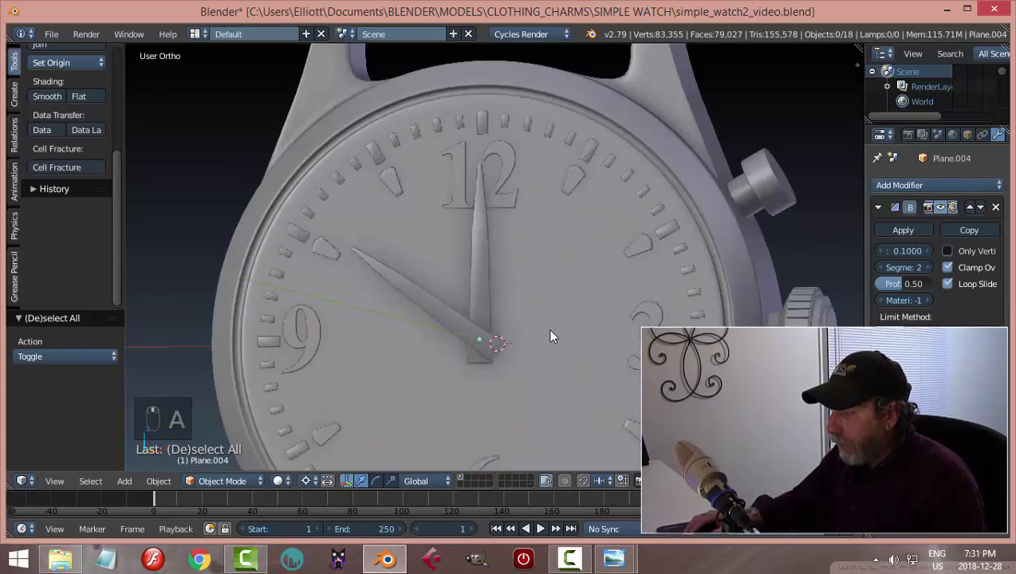
{"action": "scroll", "coordinate": [550, 336], "scroll_direction": "down", "scroll_amount": 2}
Move both hands together along Y toward the dial, by about 0.020 and a further 0.022
{"action": "middle_click_drag", "start_coordinate": [549, 359], "coordinate": [574, 391]}
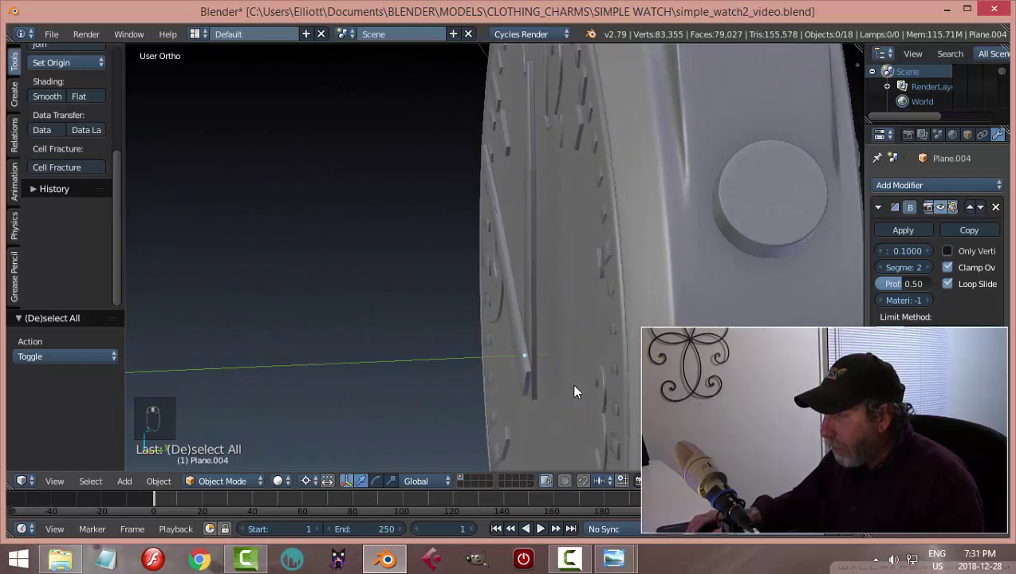
{"action": "right_click", "coordinate": [529, 271]}
{"action": "right_click", "coordinate": [505, 273], "text": "shift"}
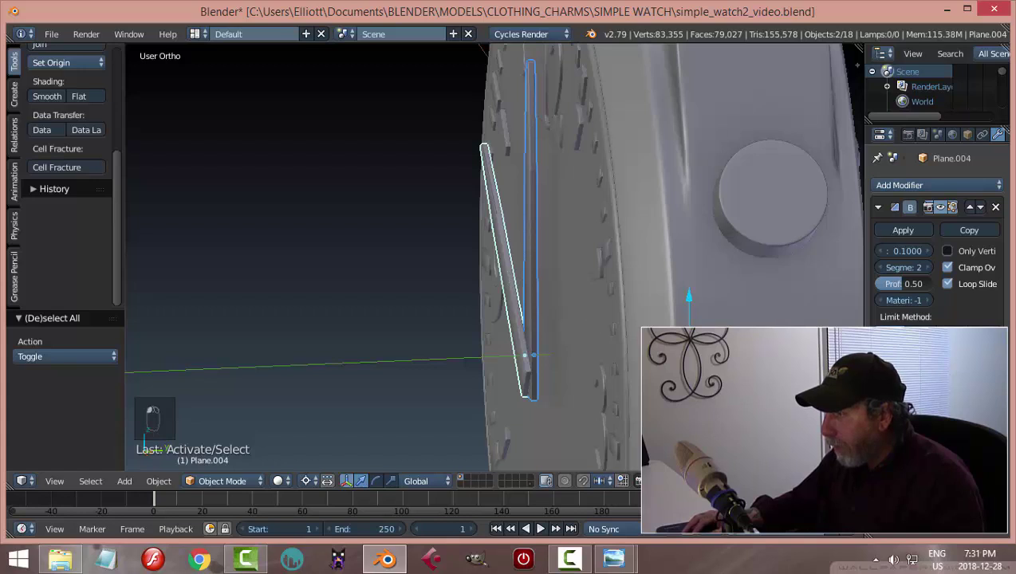
{"action": "key", "text": "g"}
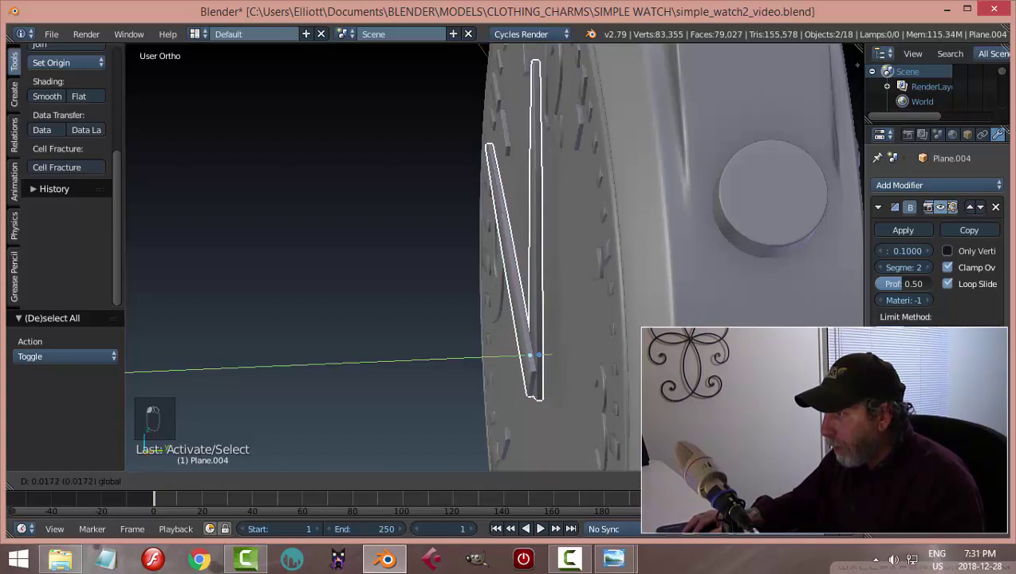
{"action": "key", "text": "Return"}
{"action": "middle_click_drag", "start_coordinate": [662, 315], "coordinate": [10, 302]}
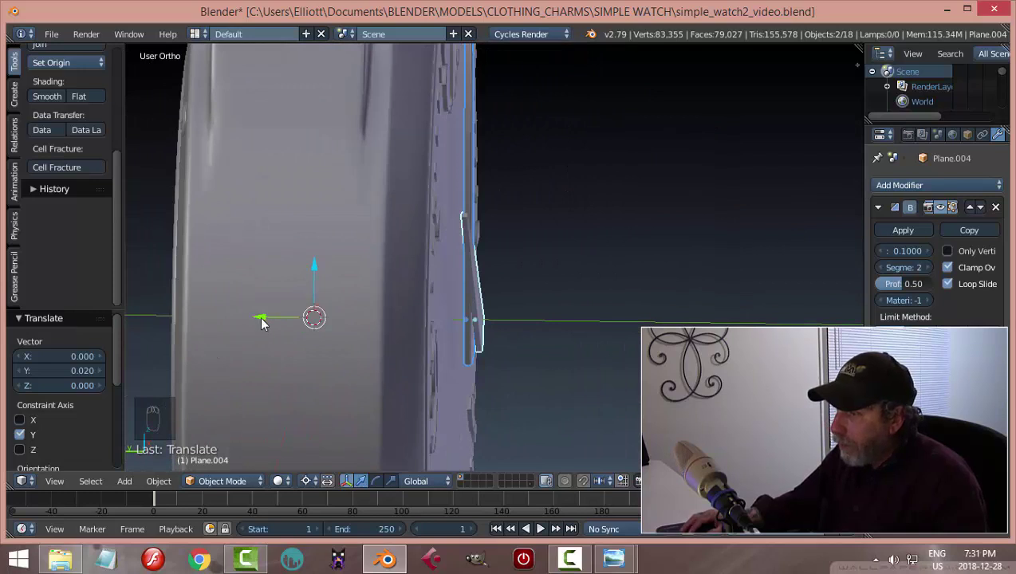
{"action": "key", "text": "g"}
{"action": "key", "text": "y"}
{"action": "key", "text": "Return"}
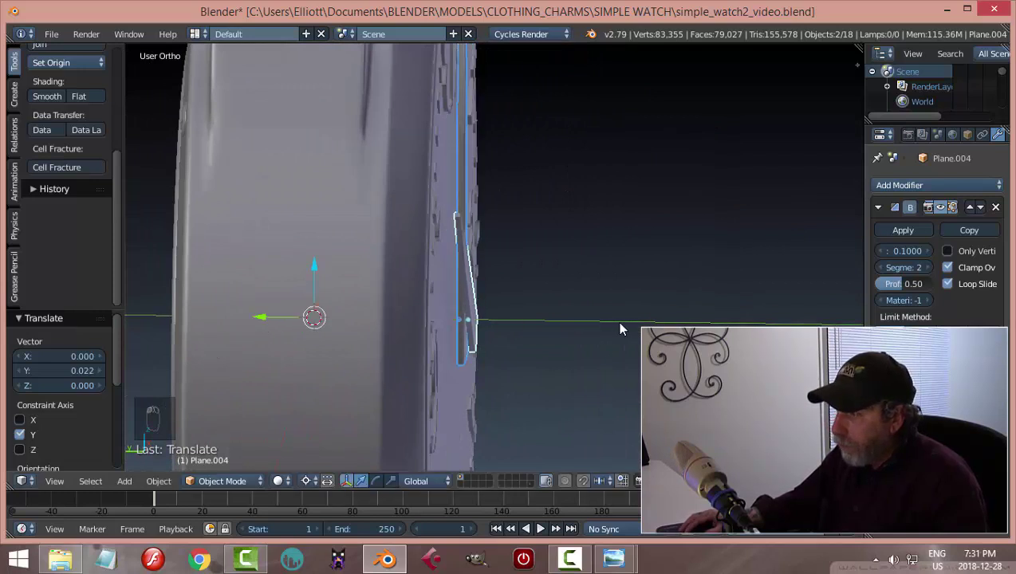
{"action": "key", "text": "a"}
{"action": "middle_click_drag", "start_coordinate": [620, 329], "coordinate": [470, 402]}
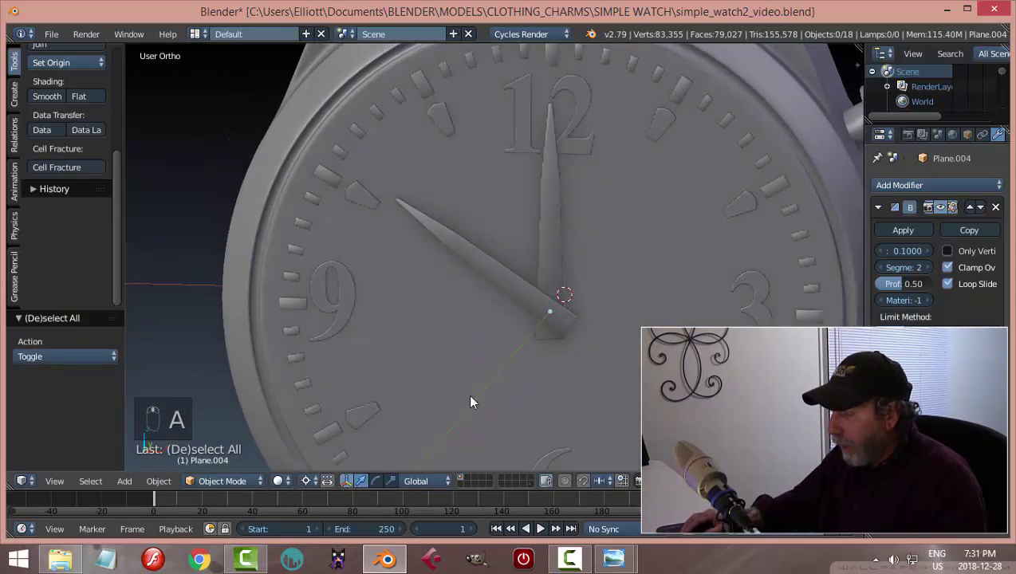
Switch the pivot point back from the 3D cursor to its earlier setting
{"action": "left_click", "coordinate": [307, 481]}
{"action": "left_click", "coordinate": [332, 411]}
{"action": "middle_click_drag", "start_coordinate": [333, 415], "coordinate": [577, 367]}
Add a 32-vertex mesh circle and rotate it 90° about X so it faces the dial
{"action": "key", "text": "shift+a"}
{"action": "mouse_move", "coordinate": [554, 306]}
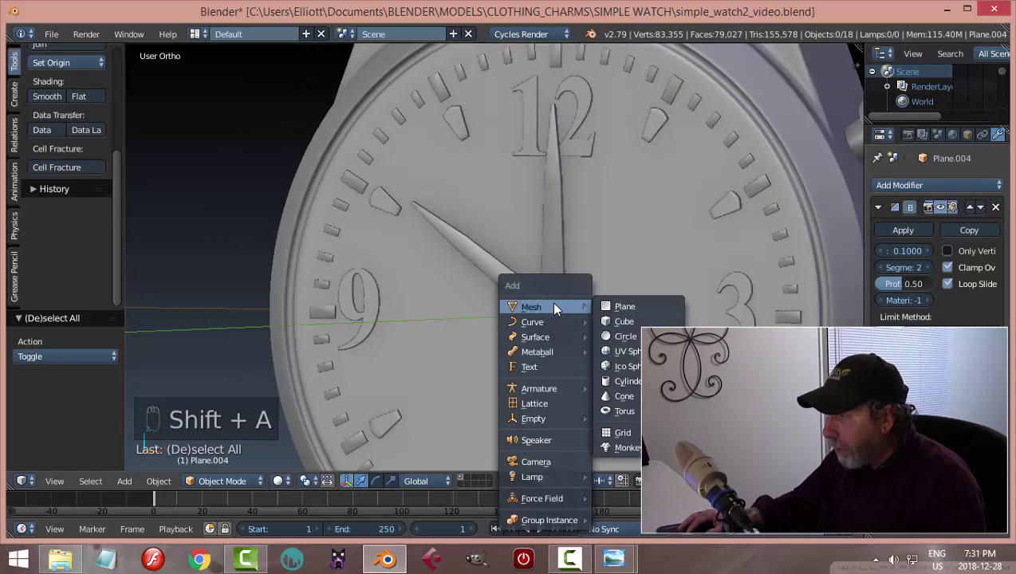
{"action": "left_click", "coordinate": [625, 336]}
{"action": "middle_click_drag", "start_coordinate": [626, 336], "coordinate": [562, 311]}
{"action": "type", "text": "r"}
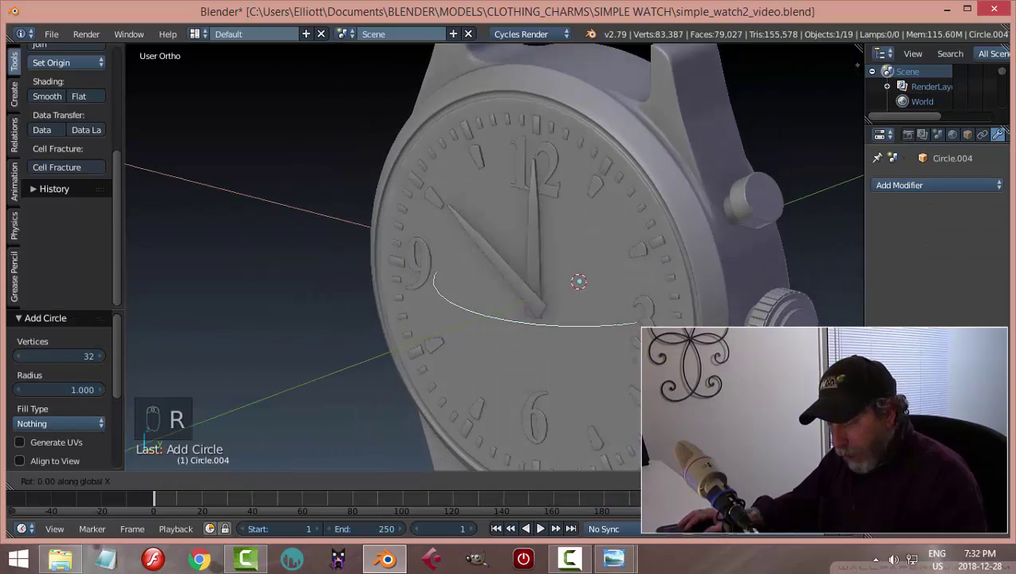
{"action": "type", "text": "90"}
{"action": "key", "text": "Return"}
Move the circle out in front of the dial and scale its vertices to about 0.048 in Edit Mode
{"action": "left_click_drag", "start_coordinate": [621, 272], "coordinate": [572, 303]}
{"action": "key", "text": "Tab"}
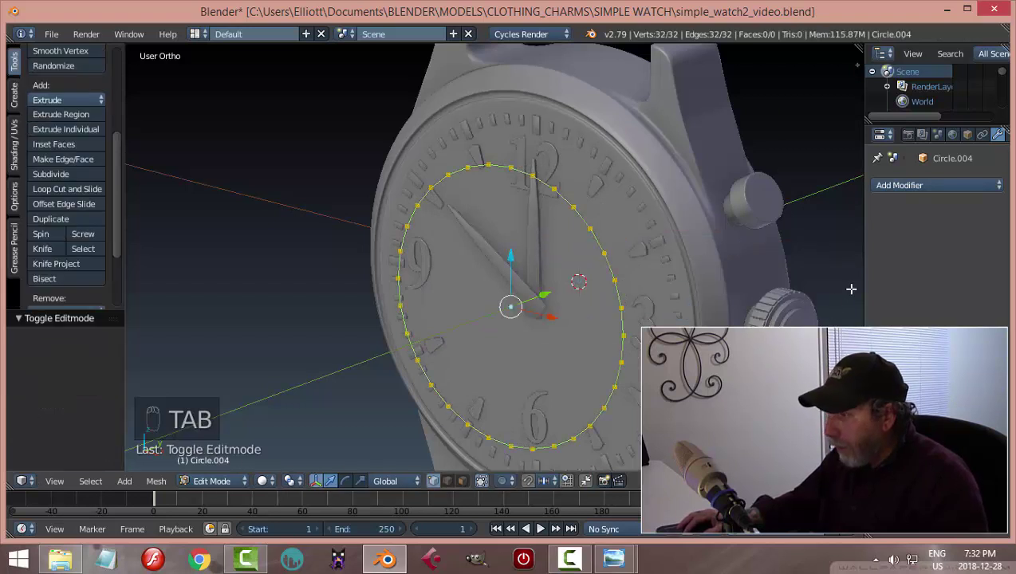
{"action": "key", "text": "s"}
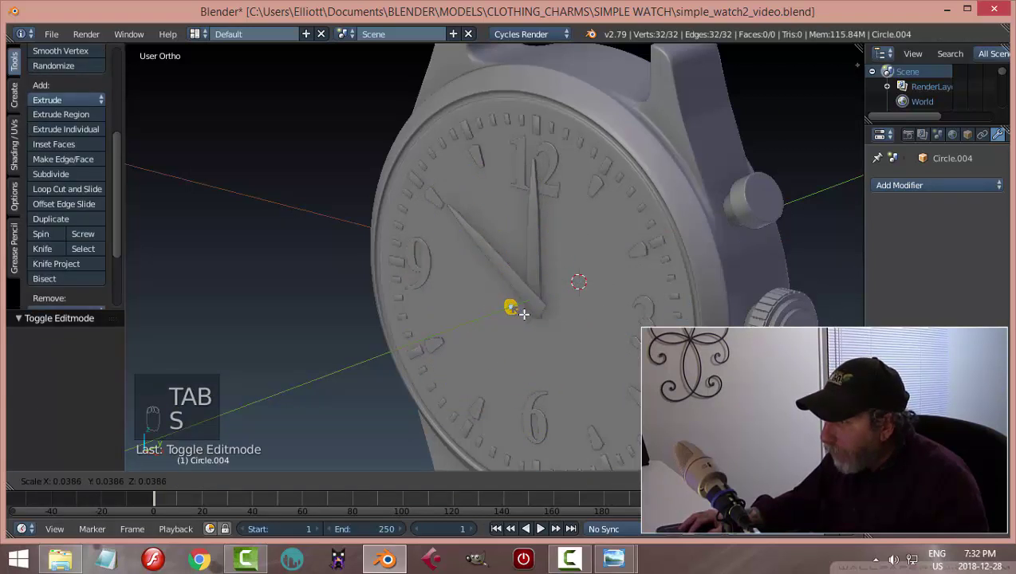
{"action": "left_click", "coordinate": [550, 311]}
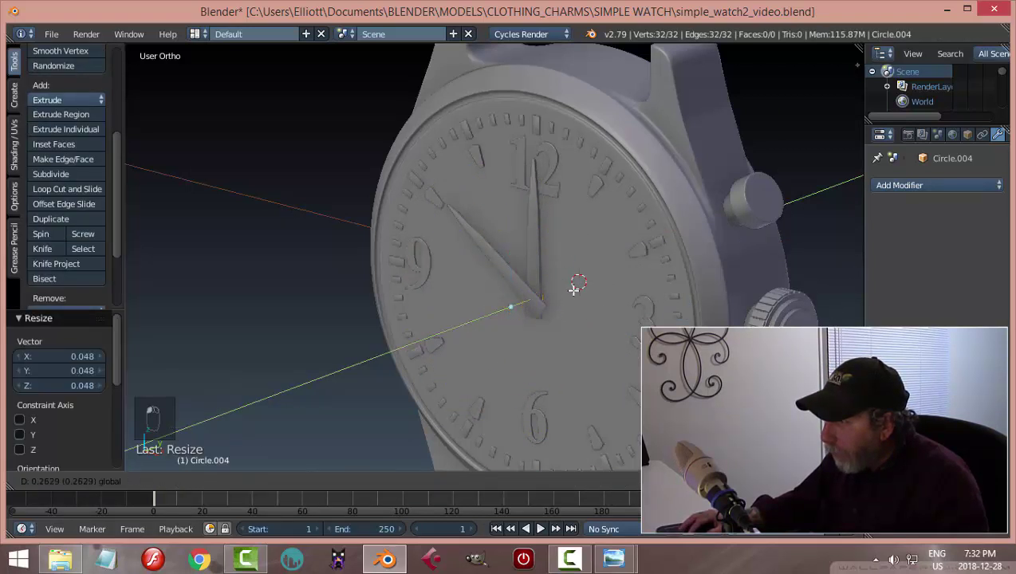
Move the small circle back along Y to the base of the hands and extrude it into a short pin through them
{"action": "left_click_drag", "start_coordinate": [575, 289], "coordinate": [578, 292]}
{"action": "middle_click_drag", "start_coordinate": [578, 292], "coordinate": [696, 285]}
{"action": "key", "text": "e"}
{"action": "left_click", "coordinate": [575, 346]}
{"action": "scroll", "coordinate": [674, 323], "scroll_direction": "up", "scroll_amount": 4}
Extrude the pin's front rim inward at about 0.878 scale and close the cap by merging a further extrusion at its centre
{"action": "key", "text": "e"}
{"action": "key", "text": "s"}
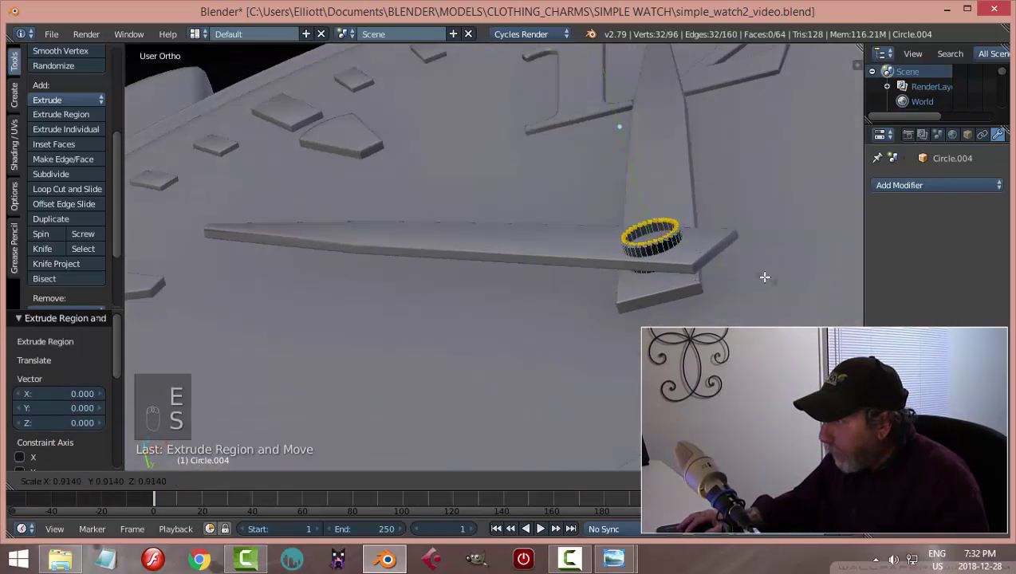
{"action": "left_click", "coordinate": [762, 276]}
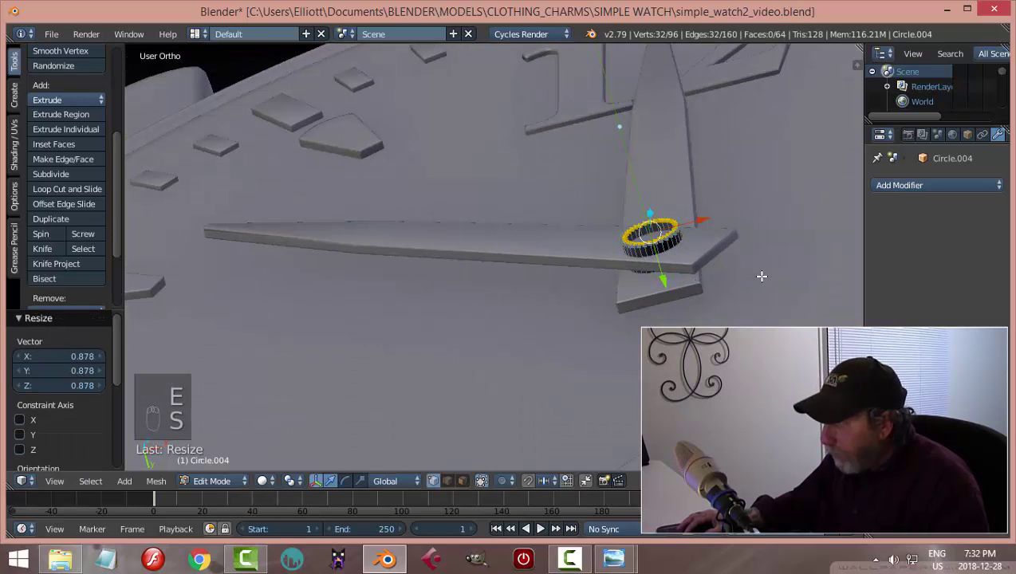
{"action": "key", "text": "s"}
{"action": "key", "text": "e"}
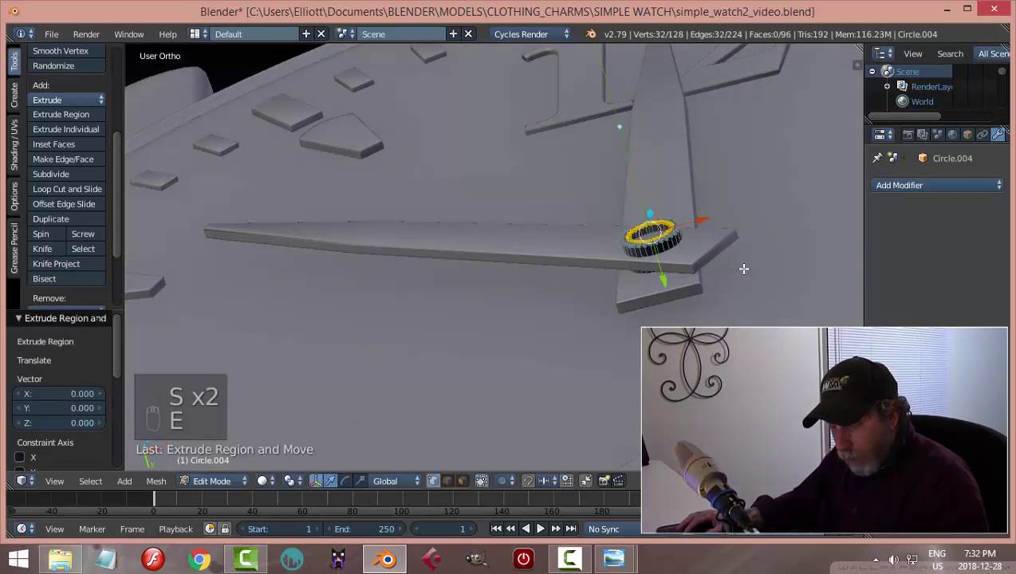
{"action": "key", "text": "alt+m"}
{"action": "left_click", "coordinate": [740, 267]}
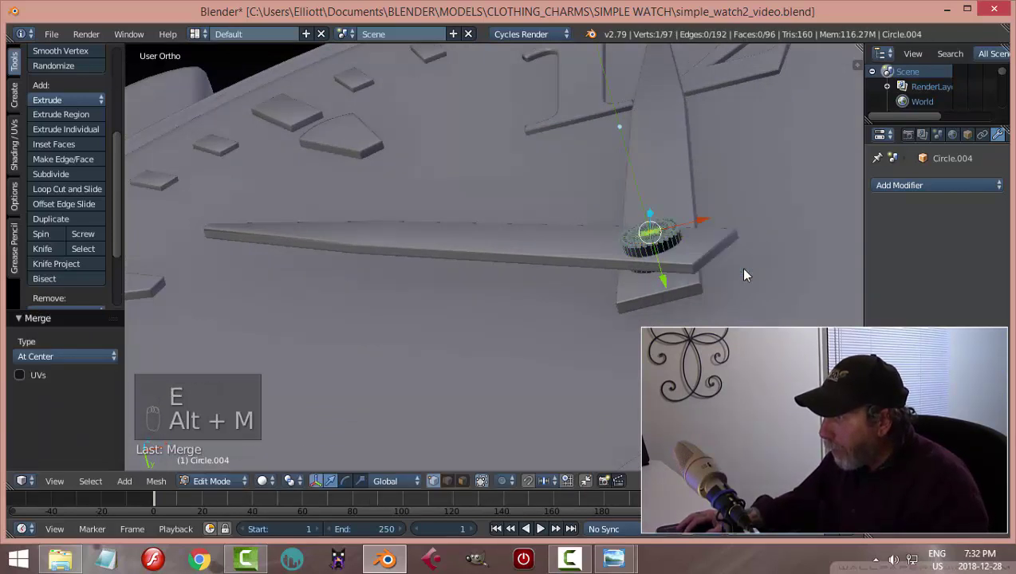
Select the whole pin mesh and recalculate its normals to face outward
{"action": "key", "text": "a"}
{"action": "key", "text": "a"}
{"action": "key", "text": "a"}
{"action": "key", "text": "ctrl+n"}
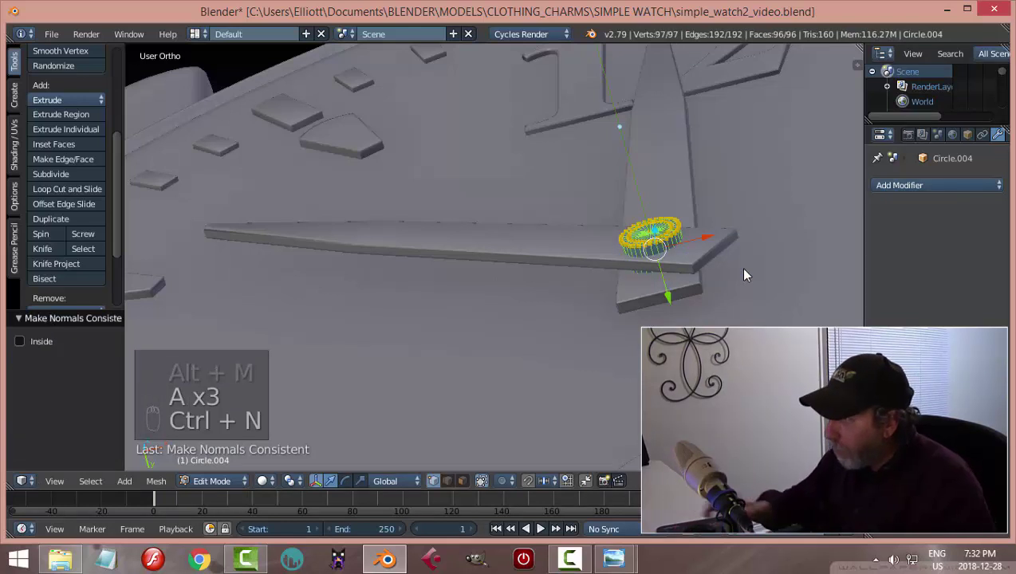
Leave Edit Mode and set the centre pin's origin to its geometry
{"action": "key", "text": "a"}
{"action": "key", "text": "Tab"}
{"action": "scroll", "coordinate": [741, 256], "scroll_direction": "up", "scroll_amount": 3}
{"action": "middle_click_drag", "start_coordinate": [741, 256], "coordinate": [323, 305]}
{"action": "left_click", "coordinate": [67, 62]}
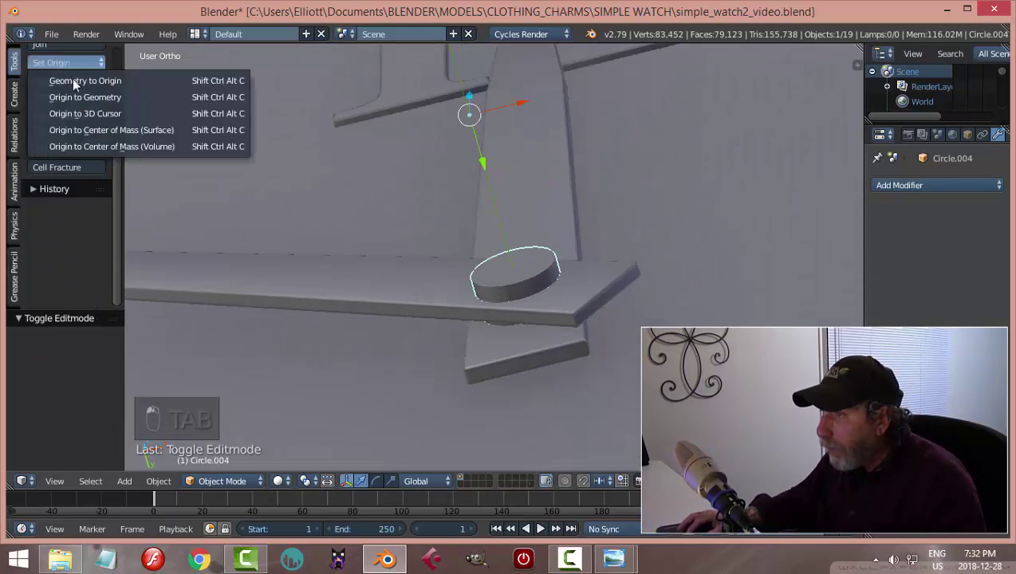
{"action": "left_click", "coordinate": [112, 95]}
{"action": "middle_click_drag", "start_coordinate": [335, 208], "coordinate": [594, 260]}
Bevel the edge loop around the pin's front rim with an offset of about 0.006 and four segments
{"action": "key", "text": "Tab"}
{"action": "scroll", "coordinate": [661, 271], "scroll_direction": "up", "scroll_amount": 3}
{"action": "scroll", "coordinate": [661, 271], "scroll_direction": "up", "scroll_amount": 2}
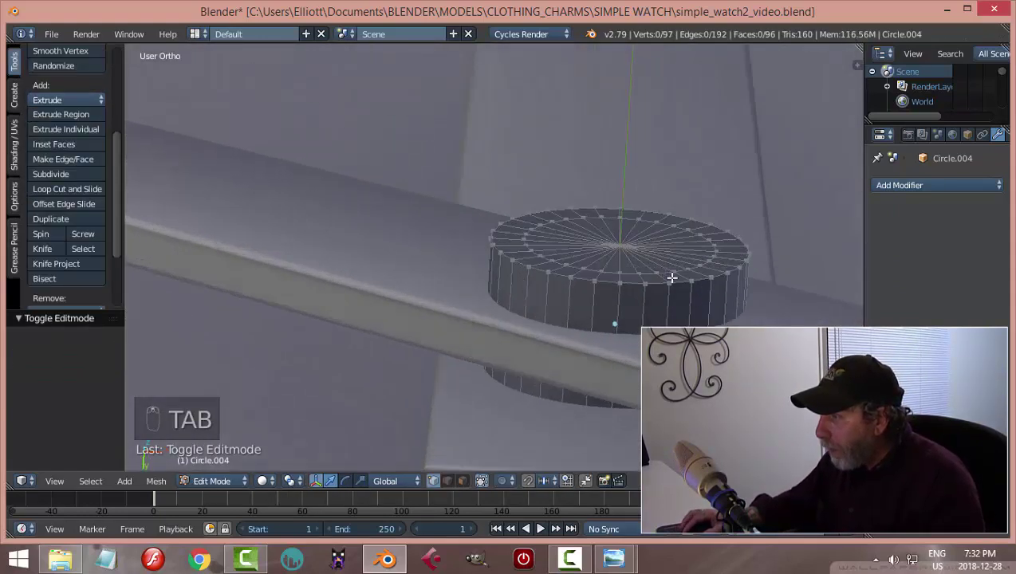
{"action": "key", "text": "ctrl+Tab"}
{"action": "left_click", "coordinate": [639, 287]}
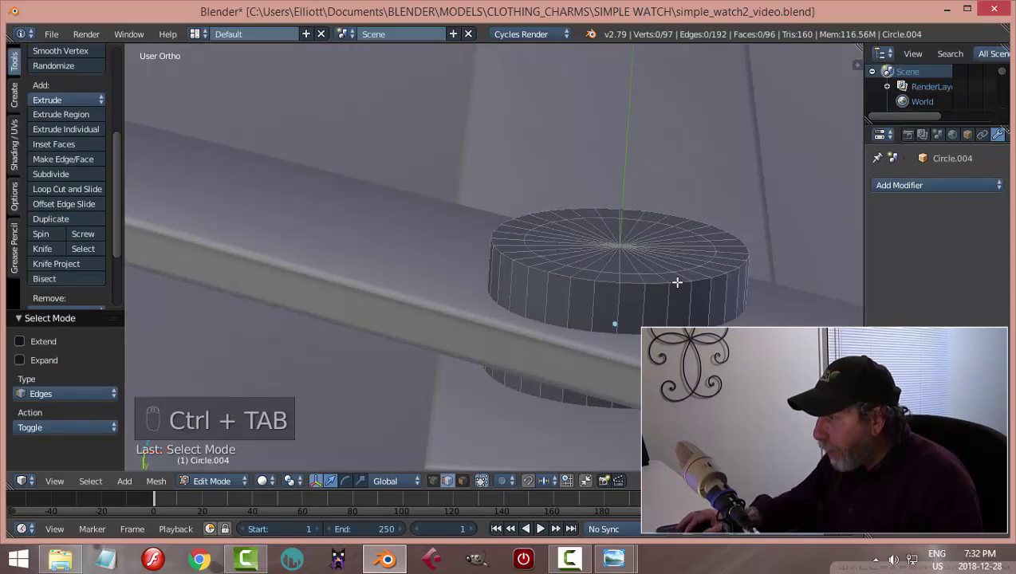
{"action": "left_click", "coordinate": [676, 280], "text": "alt"}
{"action": "middle_click_drag", "start_coordinate": [771, 311], "coordinate": [726, 300]}
{"action": "key", "text": "ctrl+b"}
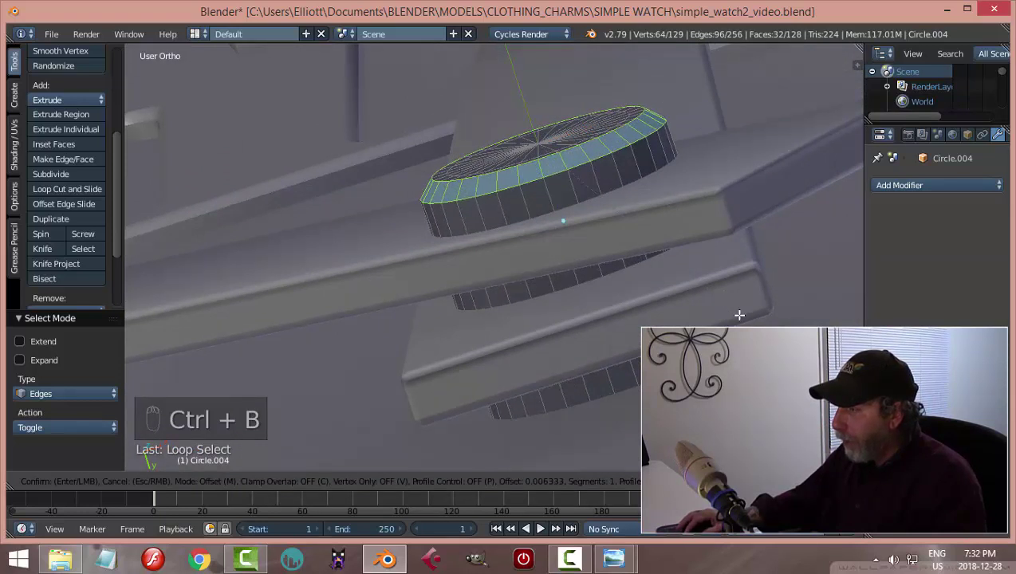
{"action": "scroll", "coordinate": [739, 315], "scroll_direction": "up", "scroll_amount": 2}
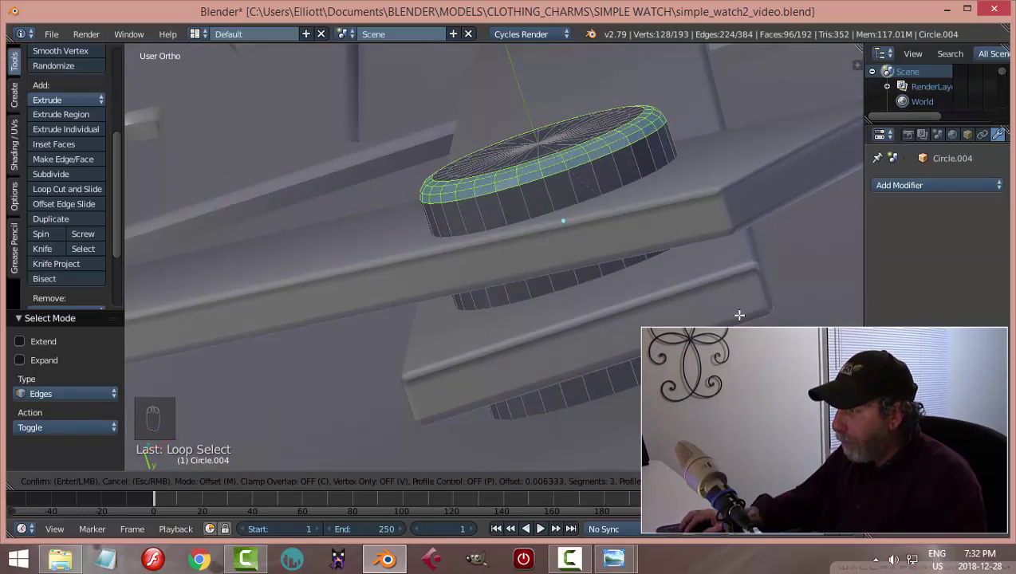
{"action": "scroll", "coordinate": [740, 316], "scroll_direction": "up", "scroll_amount": 1}
{"action": "left_click", "coordinate": [739, 315]}
{"action": "key", "text": "a"}
Apply smooth shading to the centre pin in Object Mode and deselect everything
{"action": "key", "text": "Tab"}
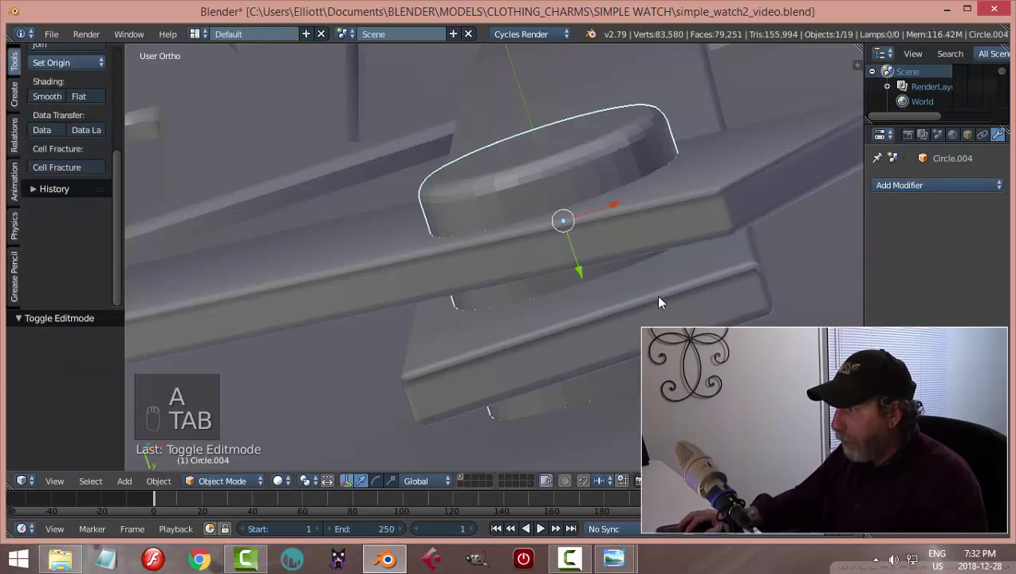
{"action": "left_click", "coordinate": [47, 96]}
{"action": "middle_click_drag", "start_coordinate": [453, 193], "coordinate": [581, 349]}
{"action": "key", "text": "a"}
{"action": "key", "text": "a"}
{"action": "scroll", "coordinate": [583, 281], "scroll_direction": "down", "scroll_amount": 5}
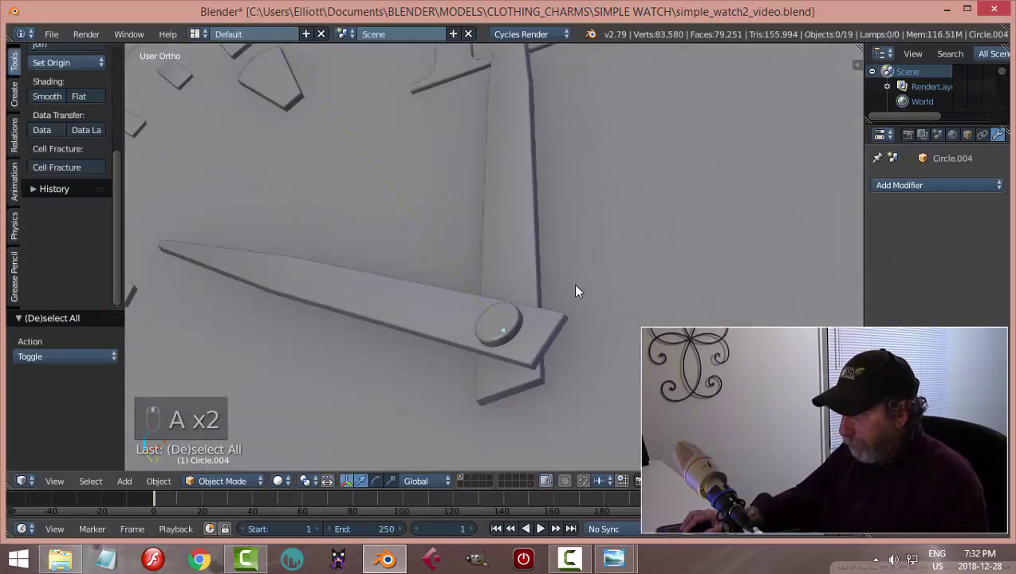
{"action": "scroll", "coordinate": [518, 267], "scroll_direction": "down", "scroll_amount": 4}
{"action": "middle_click_drag", "start_coordinate": [518, 268], "coordinate": [537, 328]}
Rotate the minute hand 51.3° in front wireframe view around the 3D cursor to match the reference image
{"action": "right_click", "coordinate": [503, 241]}
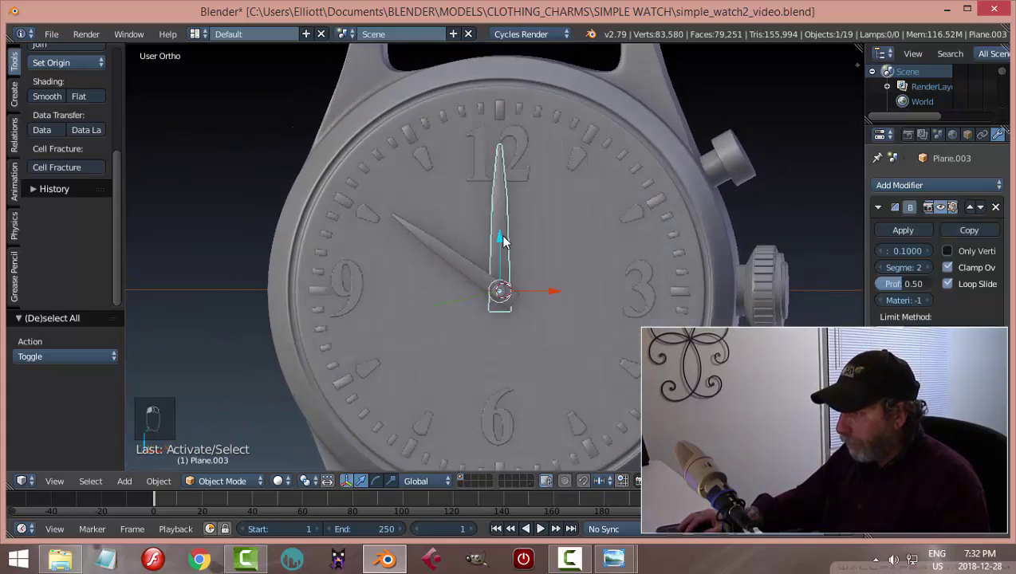
{"action": "key", "text": "KP_1"}
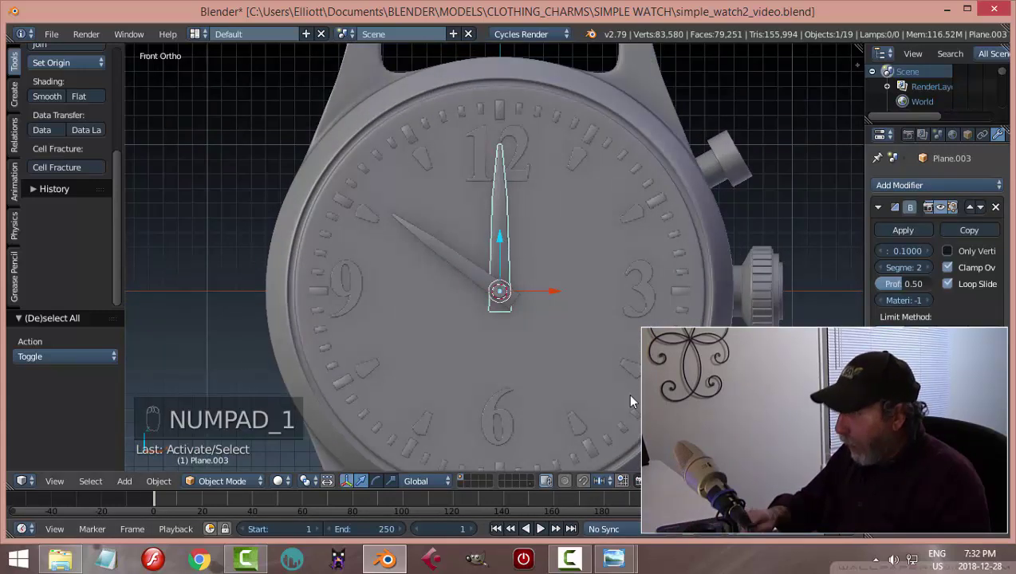
{"action": "key", "text": "z"}
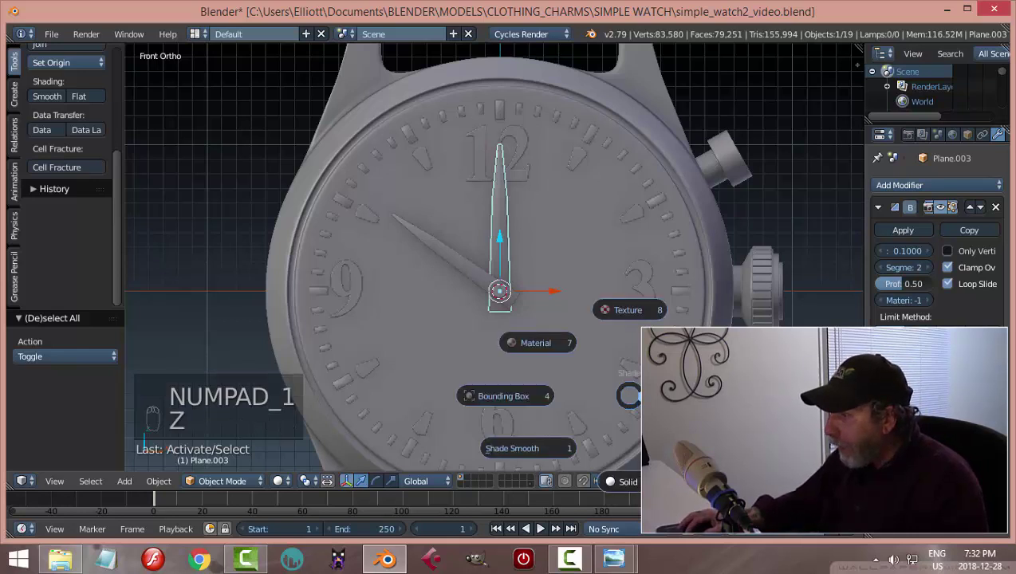
{"action": "left_click", "coordinate": [631, 395]}
{"action": "scroll", "coordinate": [529, 247], "scroll_direction": "up", "scroll_amount": 4}
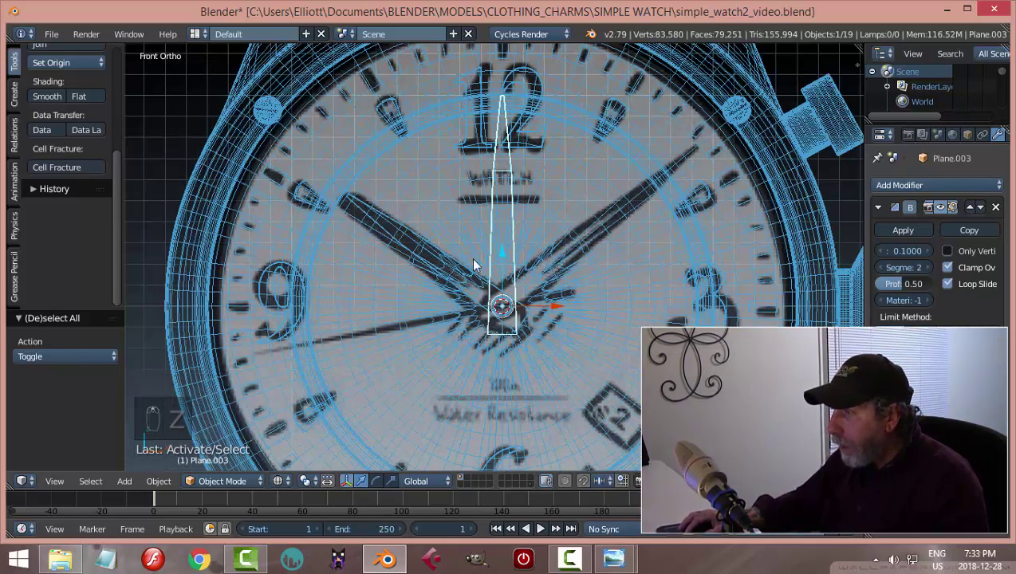
{"action": "scroll", "coordinate": [591, 300], "scroll_direction": "down", "scroll_amount": 3}
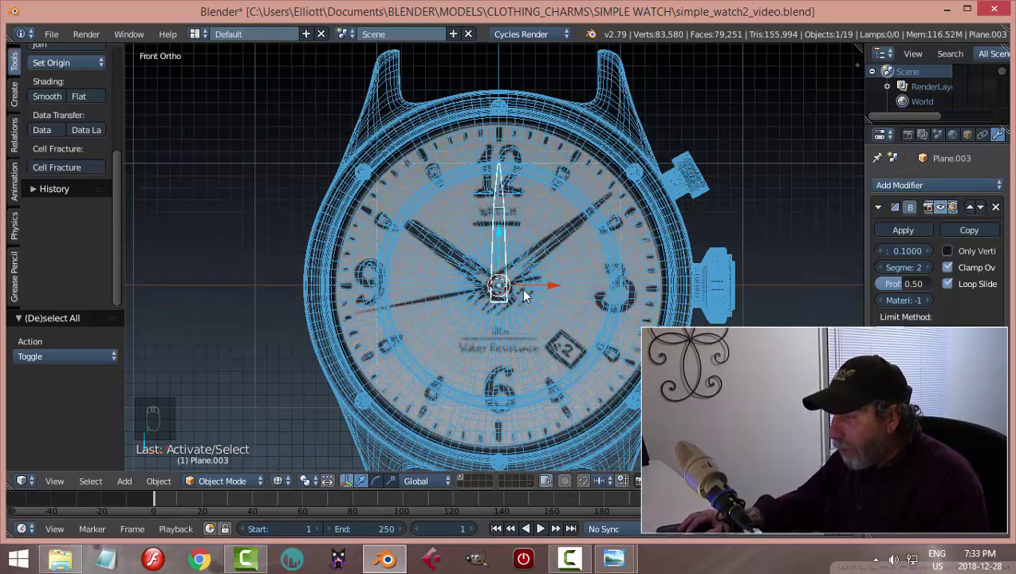
{"action": "scroll", "coordinate": [524, 296], "scroll_direction": "up", "scroll_amount": 2}
{"action": "left_click", "coordinate": [310, 480]}
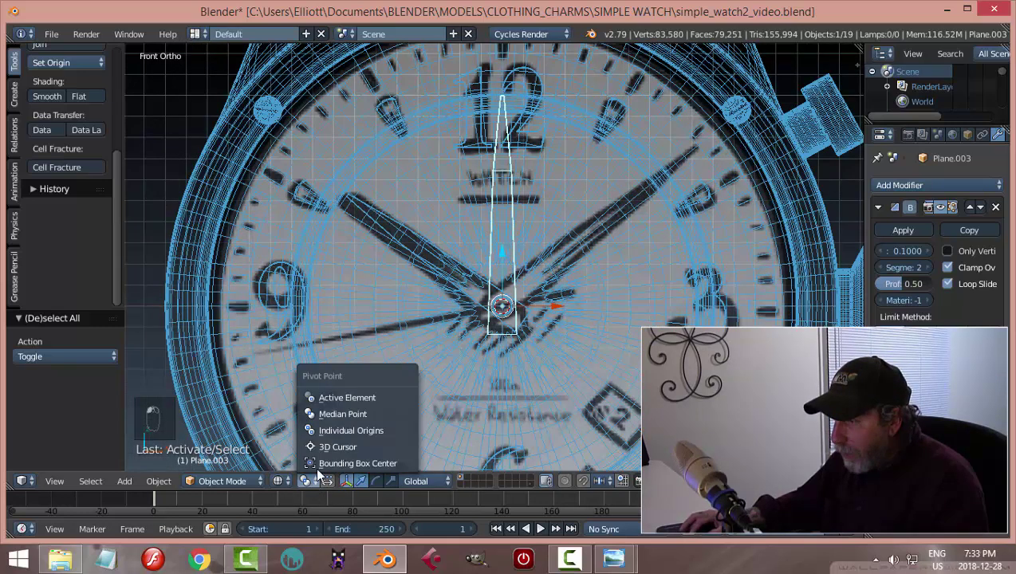
{"action": "left_click", "coordinate": [327, 445]}
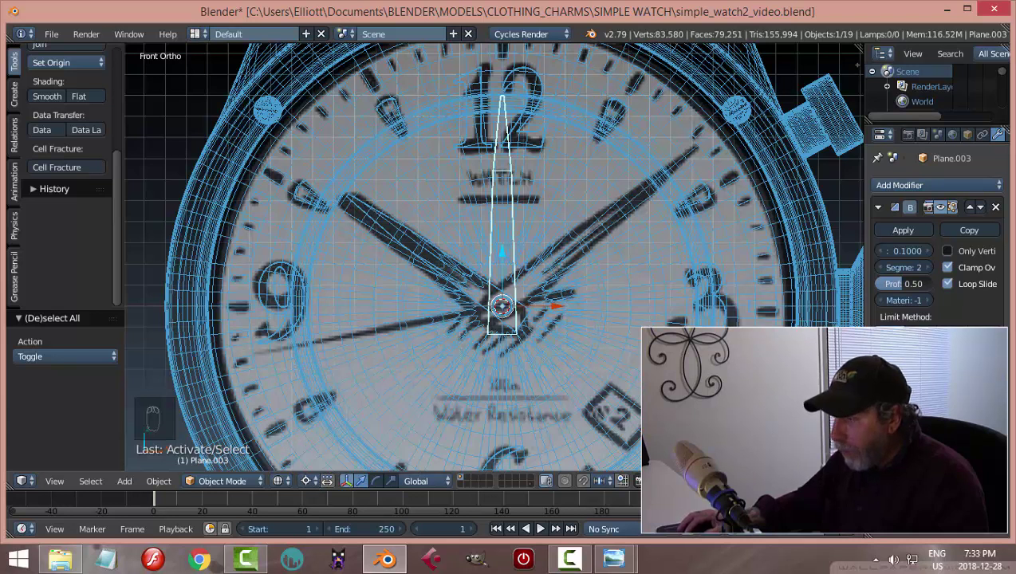
{"action": "key", "text": "r"}
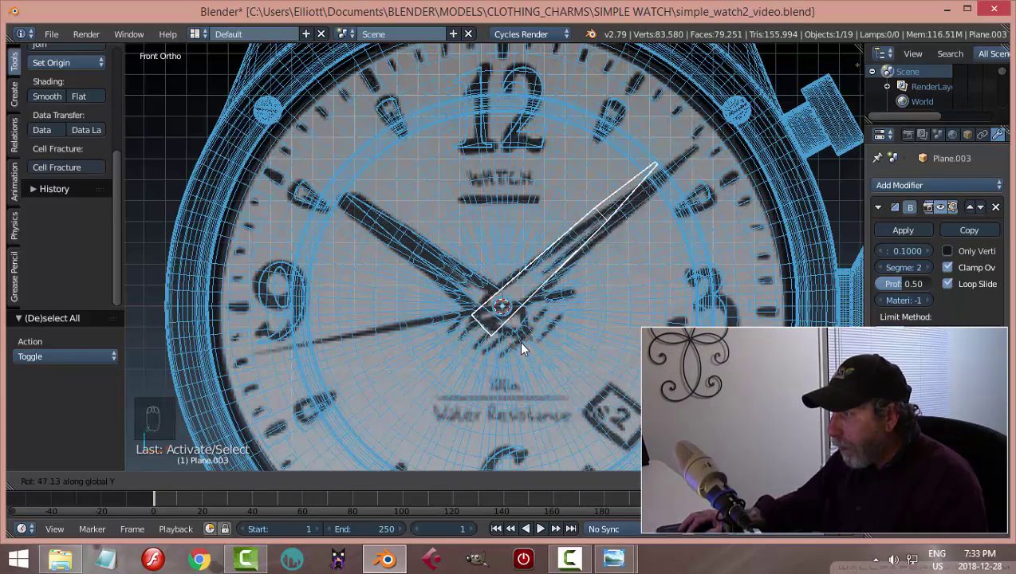
{"action": "left_click", "coordinate": [518, 340]}
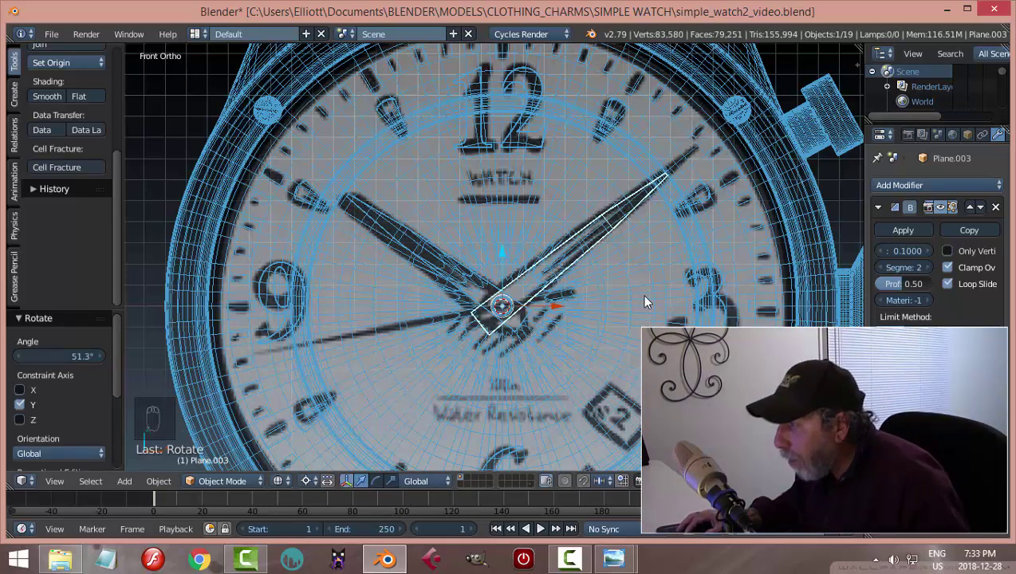
Open the minute hand's mesh in Edit Mode with vertex selection
{"action": "middle_click_drag", "start_coordinate": [616, 318], "coordinate": [569, 325], "text": "shift"}
{"action": "key", "text": "Tab"}
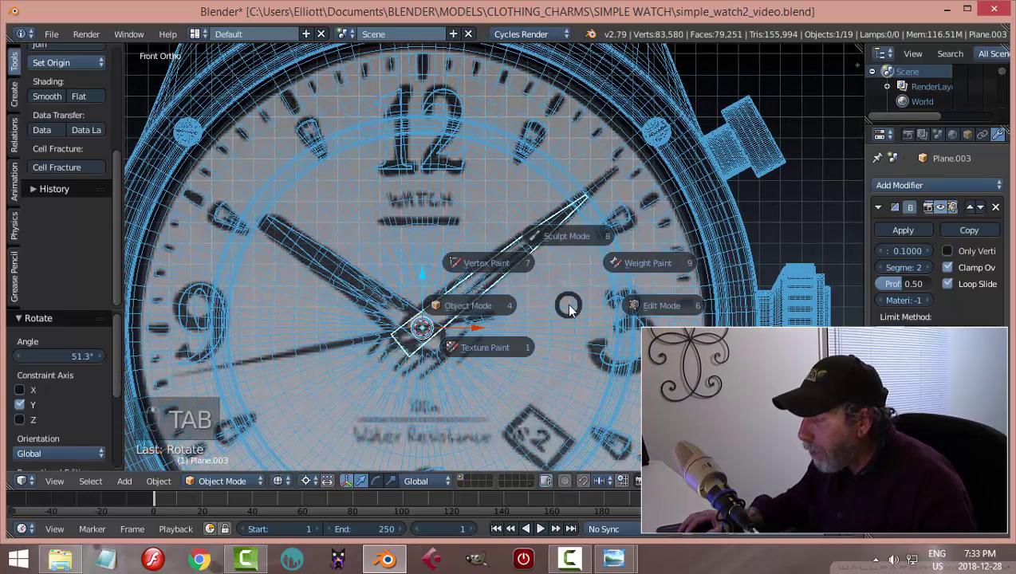
{"action": "left_click", "coordinate": [671, 303]}
{"action": "scroll", "coordinate": [631, 255], "scroll_direction": "up", "scroll_amount": 1}
{"action": "scroll", "coordinate": [631, 255], "scroll_direction": "up", "scroll_amount": 3}
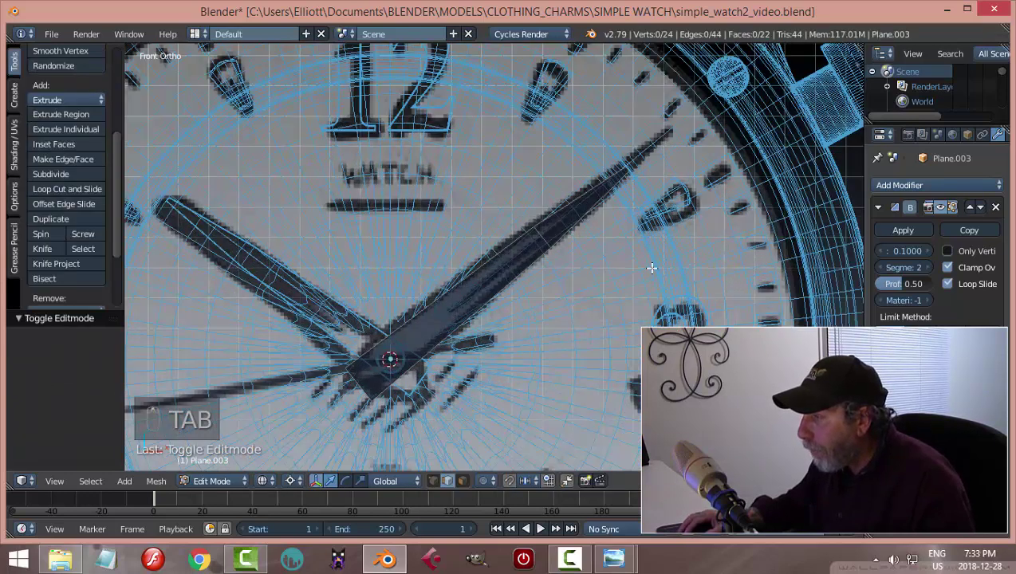
{"action": "key", "text": "ctrl+Tab"}
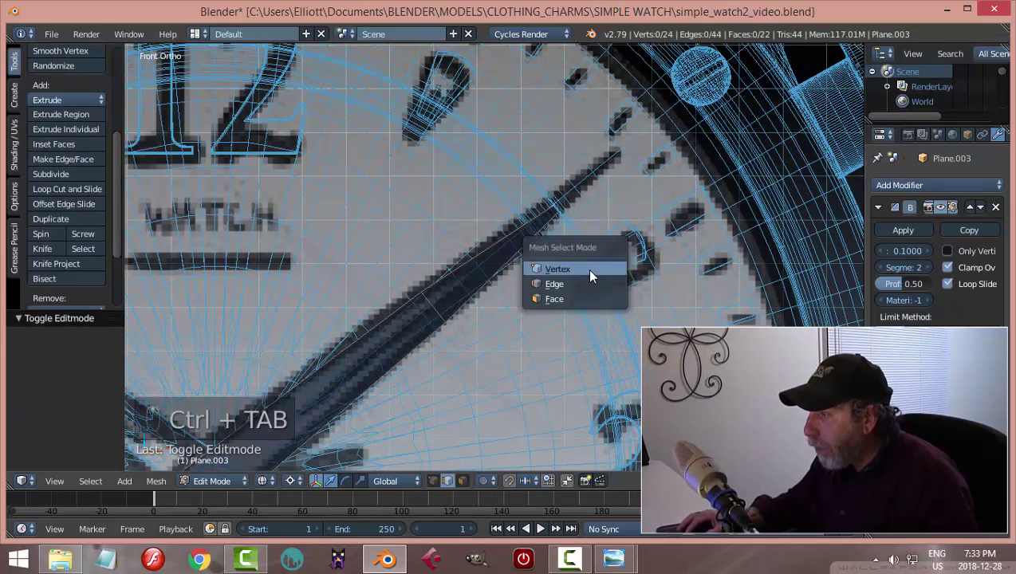
{"action": "left_click", "coordinate": [591, 272]}
Select the minute hand's tip vertices and, using the Median Point pivot and Normal orientation, move them outward 0.192 along Z
{"action": "key", "text": "b"}
{"action": "left_click_drag", "start_coordinate": [519, 166], "coordinate": [645, 273]}
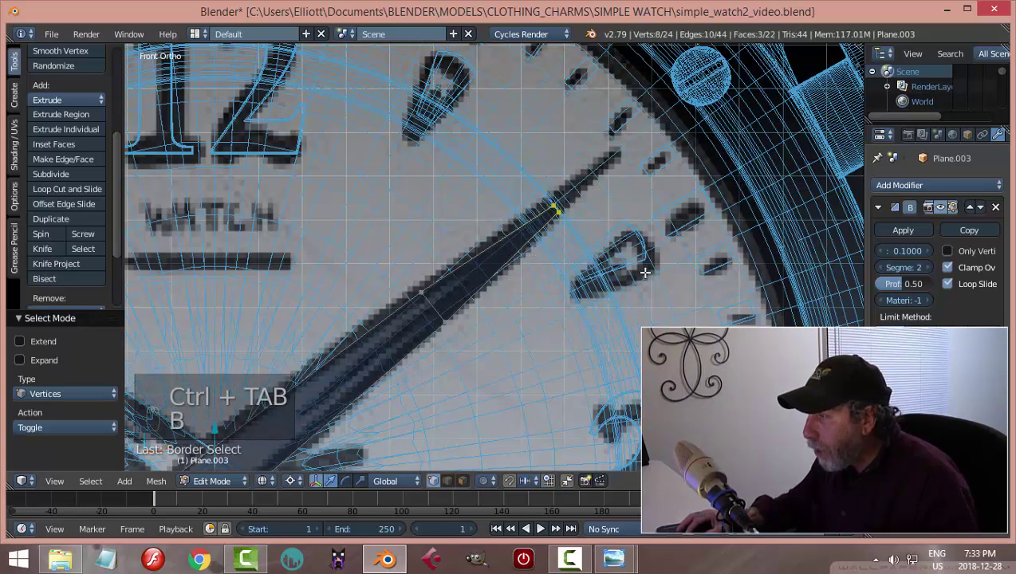
{"action": "scroll", "coordinate": [528, 295], "scroll_direction": "down", "scroll_amount": 2}
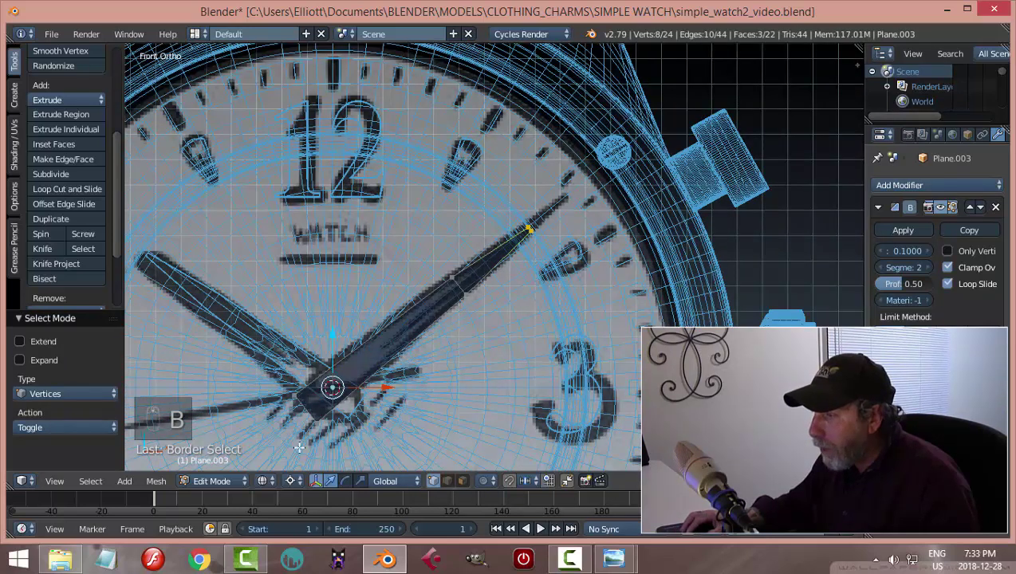
{"action": "left_click", "coordinate": [291, 481]}
{"action": "left_click", "coordinate": [325, 414]}
{"action": "scroll", "coordinate": [580, 261], "scroll_direction": "up", "scroll_amount": 2}
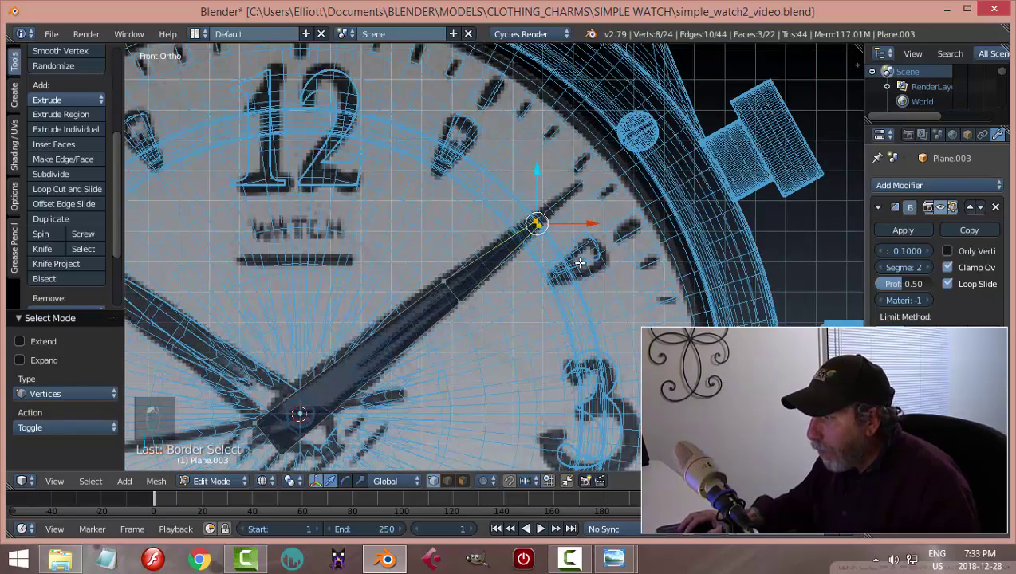
{"action": "left_click", "coordinate": [400, 481]}
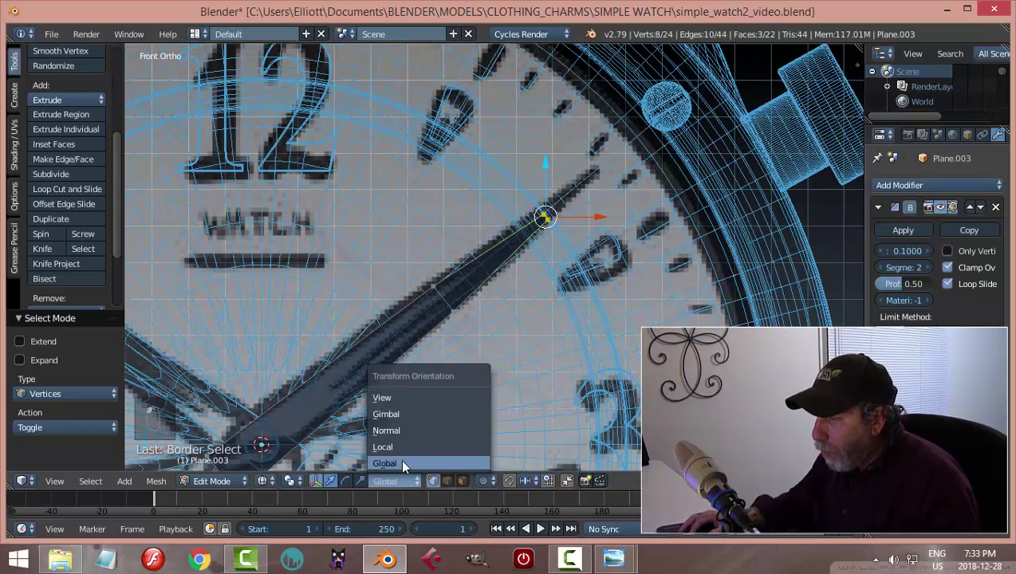
{"action": "left_click", "coordinate": [405, 427]}
{"action": "left_click_drag", "start_coordinate": [587, 186], "coordinate": [627, 126]}
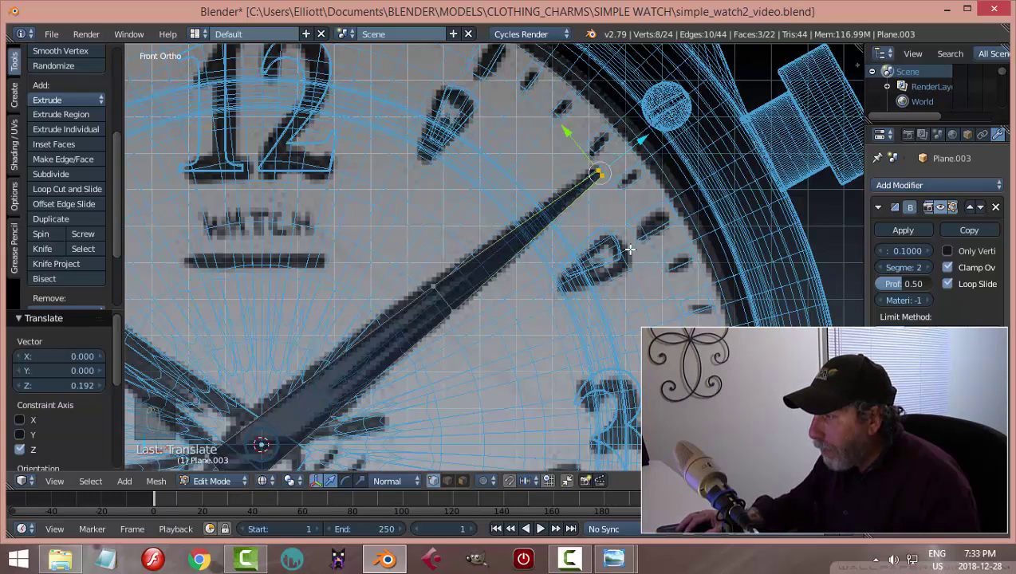
{"action": "key", "text": "a"}
Return to solid shading and Object Mode, deselect everything and save the file over the existing one
{"action": "key", "text": "z"}
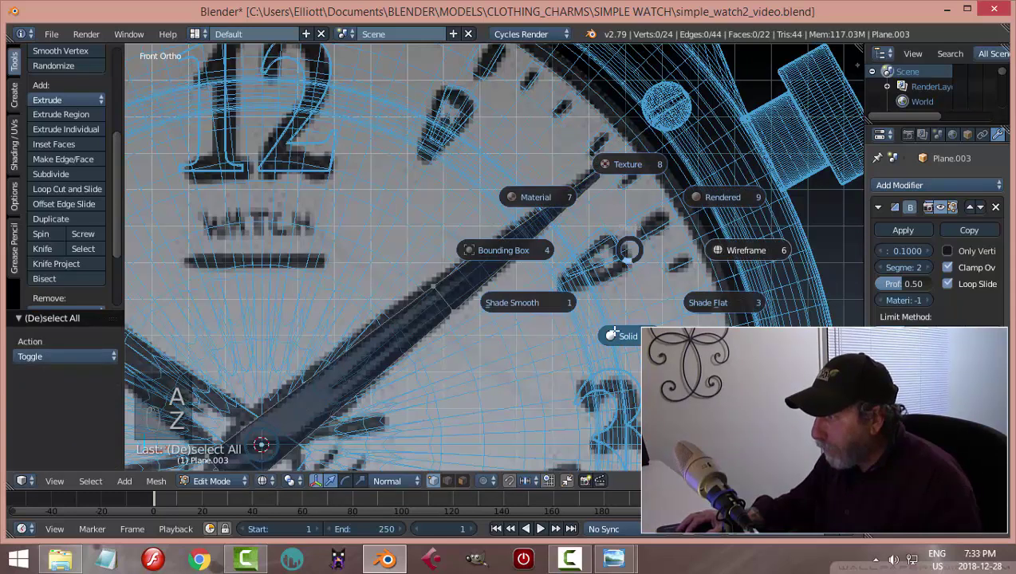
{"action": "left_click", "coordinate": [590, 328]}
{"action": "scroll", "coordinate": [586, 323], "scroll_direction": "down", "scroll_amount": 4}
{"action": "key", "text": "Tab"}
{"action": "left_click", "coordinate": [558, 319]}
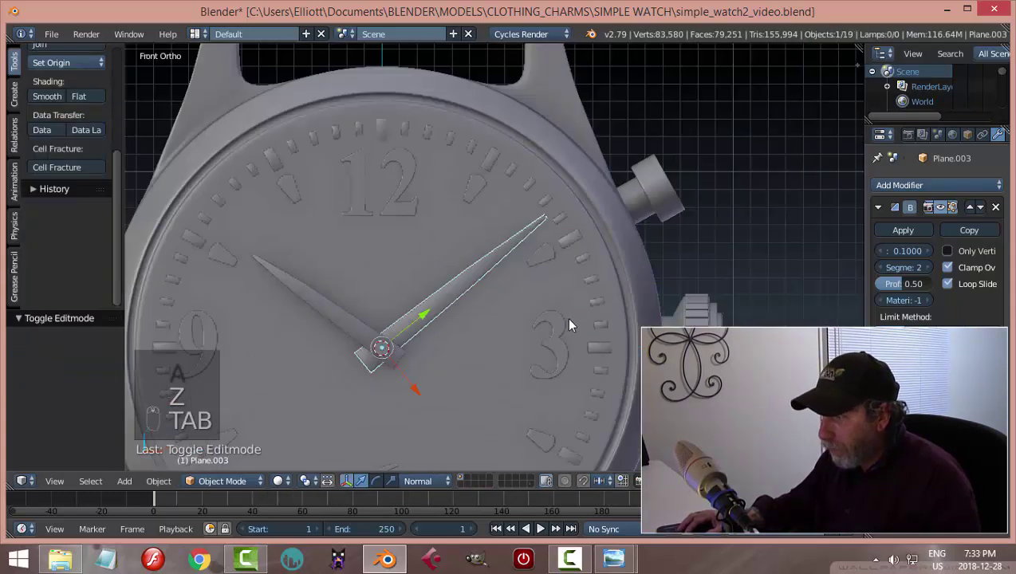
{"action": "key", "text": "a"}
{"action": "key", "text": "a"}
{"action": "scroll", "coordinate": [563, 327], "scroll_direction": "down", "scroll_amount": 4}
{"action": "middle_click_drag", "start_coordinate": [563, 329], "coordinate": [514, 324]}
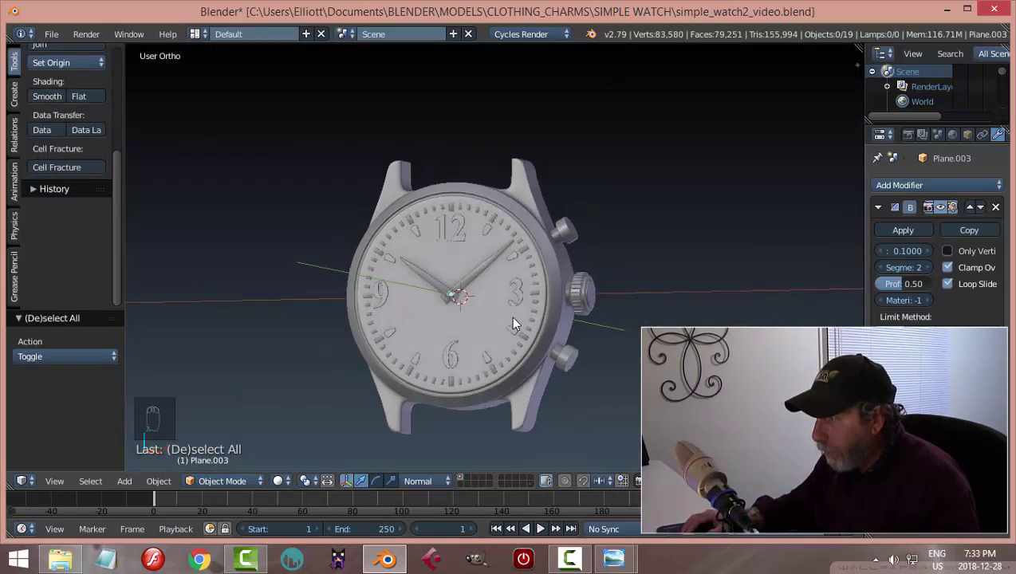
{"action": "key", "text": "ctrl+s"}
{"action": "left_click", "coordinate": [511, 316]}
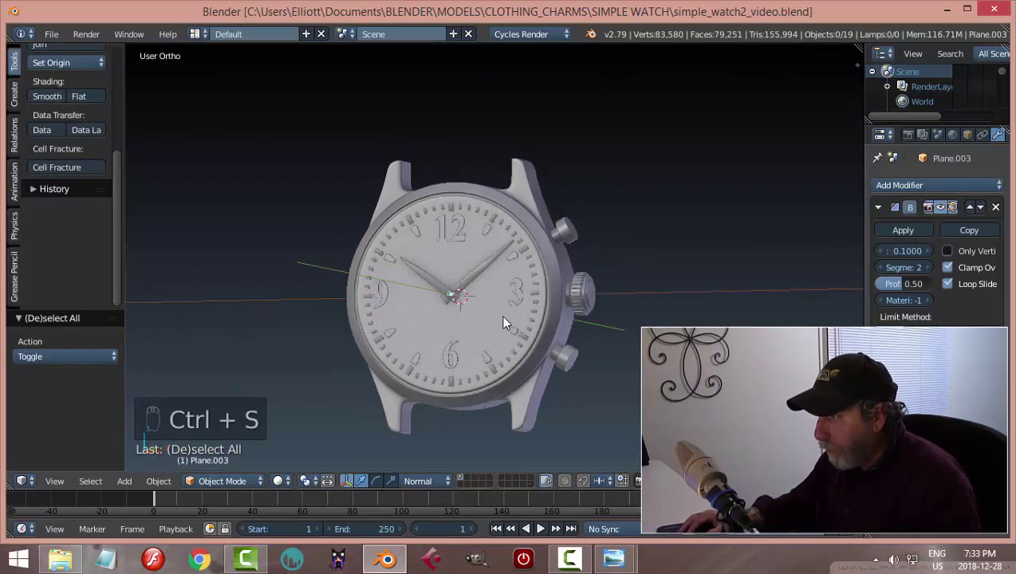
Select the hour hand and display it in front wireframe view over the reference image
{"action": "middle_click_drag", "start_coordinate": [501, 315], "coordinate": [513, 324]}
{"action": "right_click", "coordinate": [424, 277]}
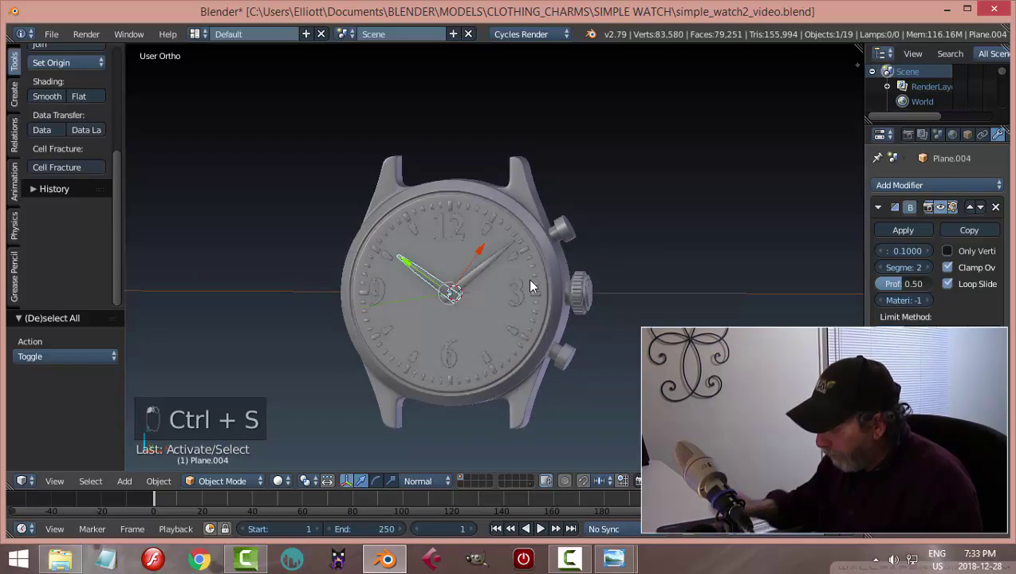
{"action": "key", "text": "KP_1"}
{"action": "key", "text": "z"}
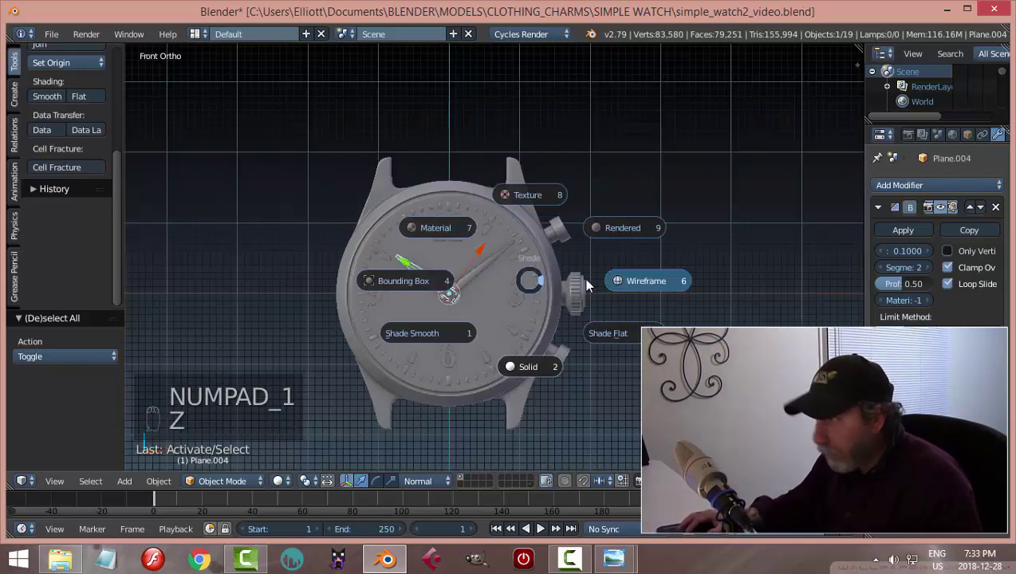
{"action": "left_click", "coordinate": [526, 193]}
{"action": "scroll", "coordinate": [398, 277], "scroll_direction": "up", "scroll_amount": 4}
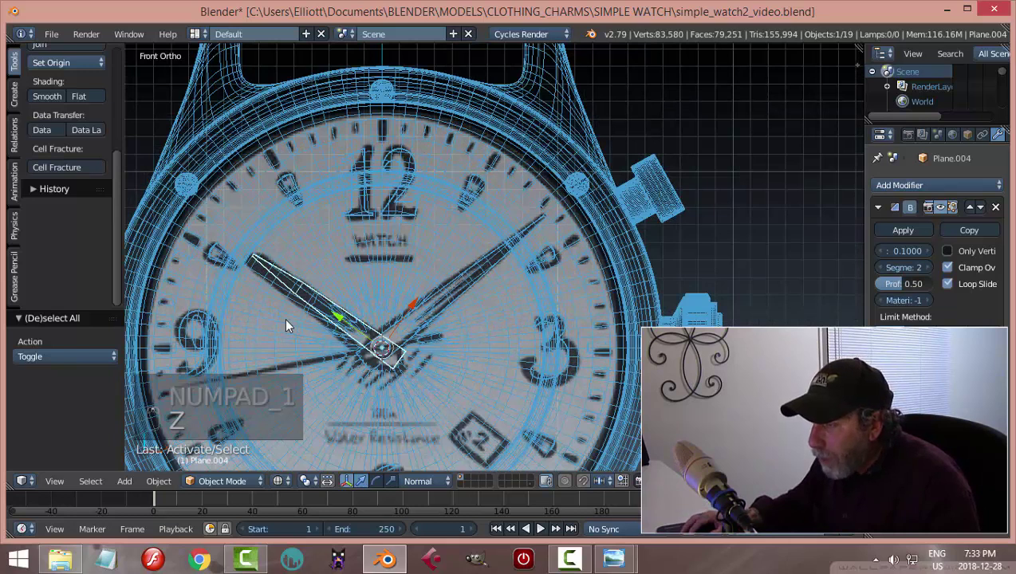
{"action": "scroll", "coordinate": [295, 313], "scroll_direction": "up", "scroll_amount": 3}
{"action": "middle_click_drag", "start_coordinate": [308, 304], "coordinate": [402, 299], "text": "shift"}
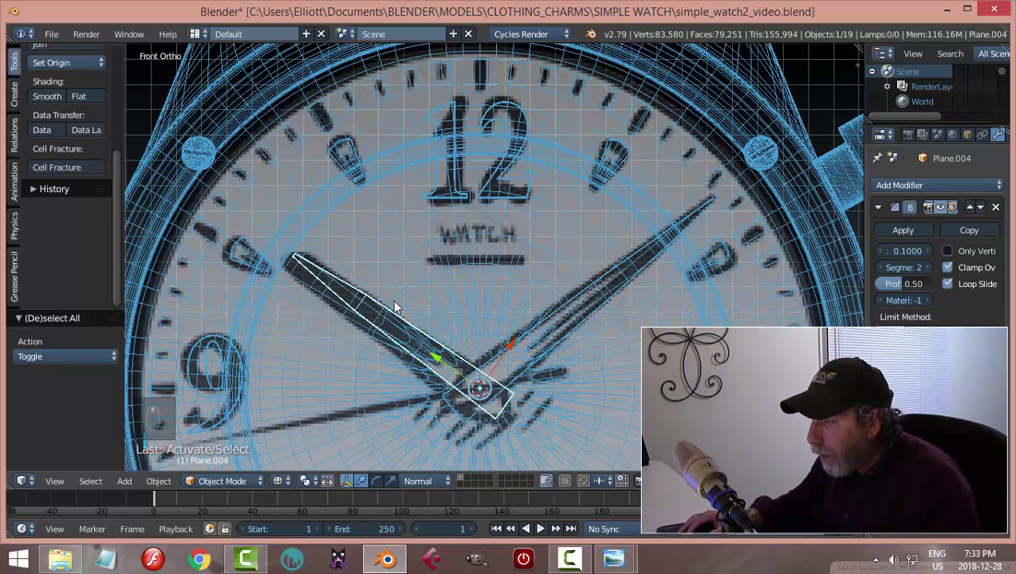
Shorten the hour hand in Edit Mode by moving its tip vertices -0.100 along the normal Z axis
{"action": "key", "text": "Tab"}
{"action": "key", "text": "b"}
{"action": "key", "text": "b"}
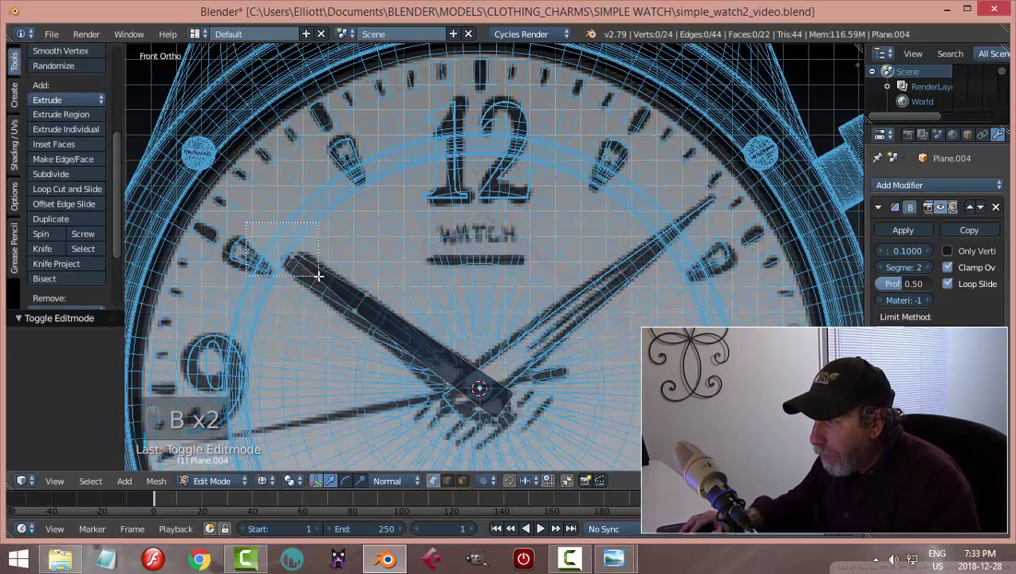
{"action": "left_click_drag", "start_coordinate": [257, 232], "coordinate": [330, 271]}
{"action": "key", "text": "e"}
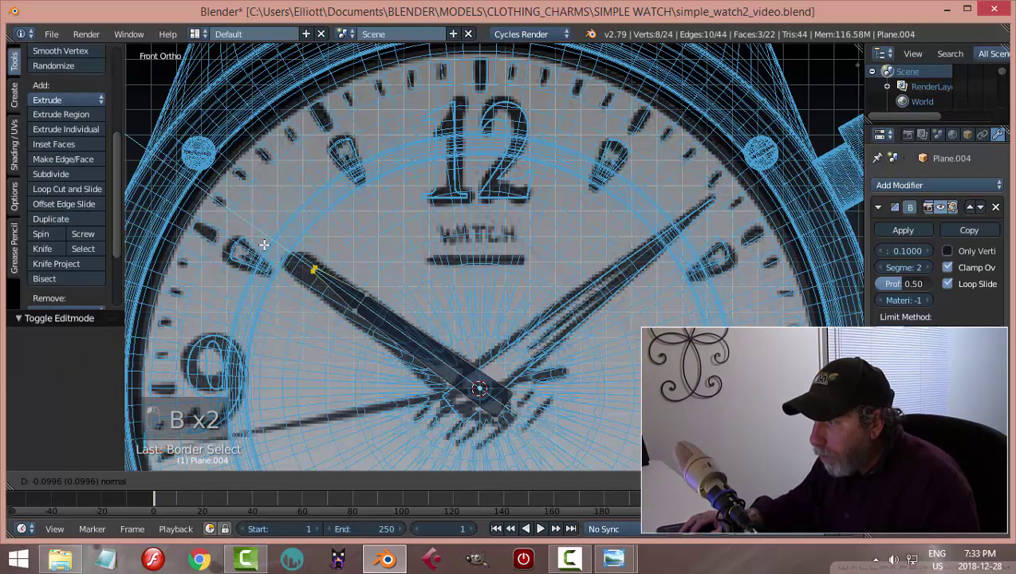
{"action": "left_click", "coordinate": [264, 245]}
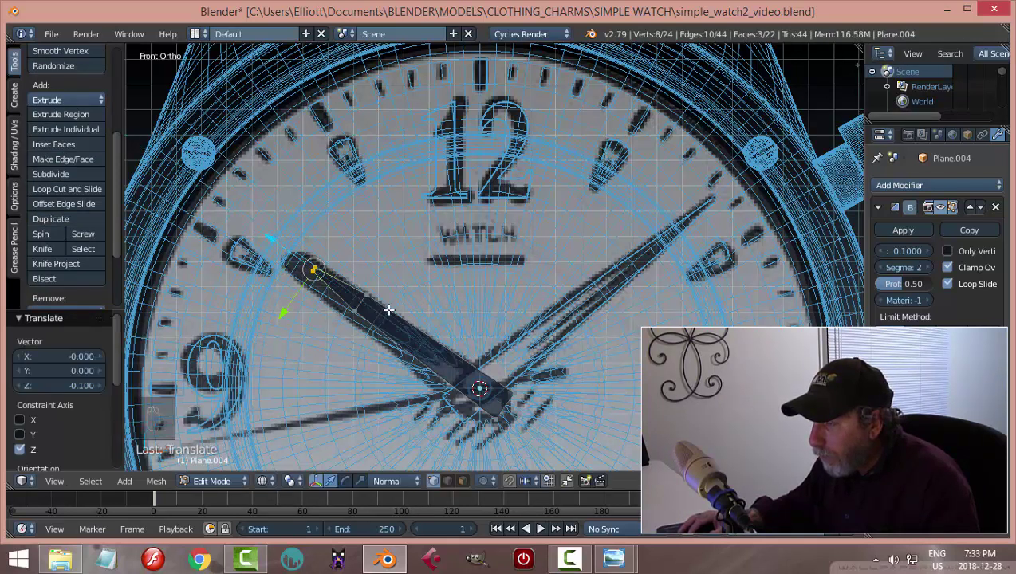
Add the hour hand's shoulder vertices to the tip selection and scale them by 1.471 along the normal Y axis
{"action": "key", "text": "b"}
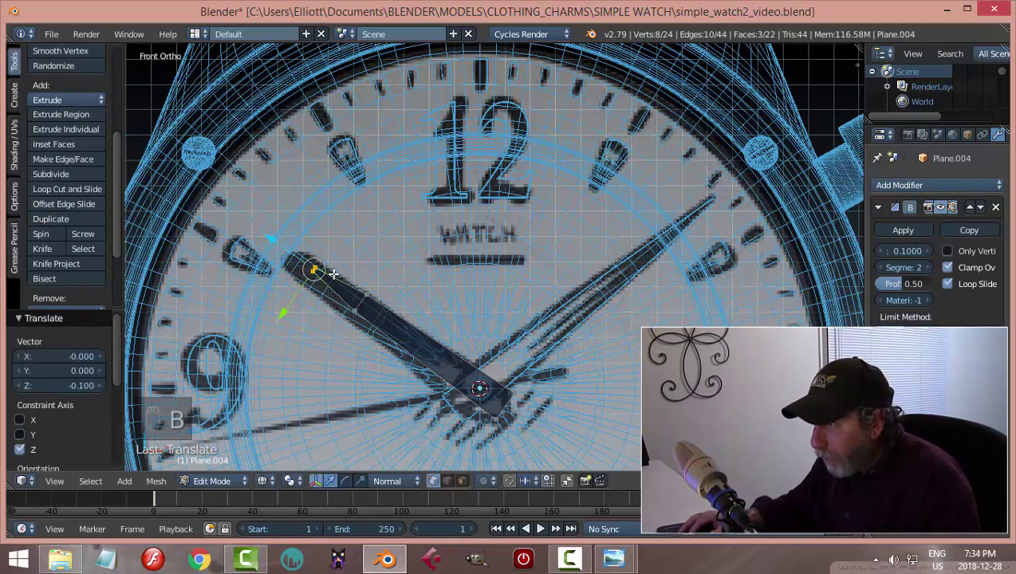
{"action": "left_click_drag", "start_coordinate": [329, 269], "coordinate": [397, 320]}
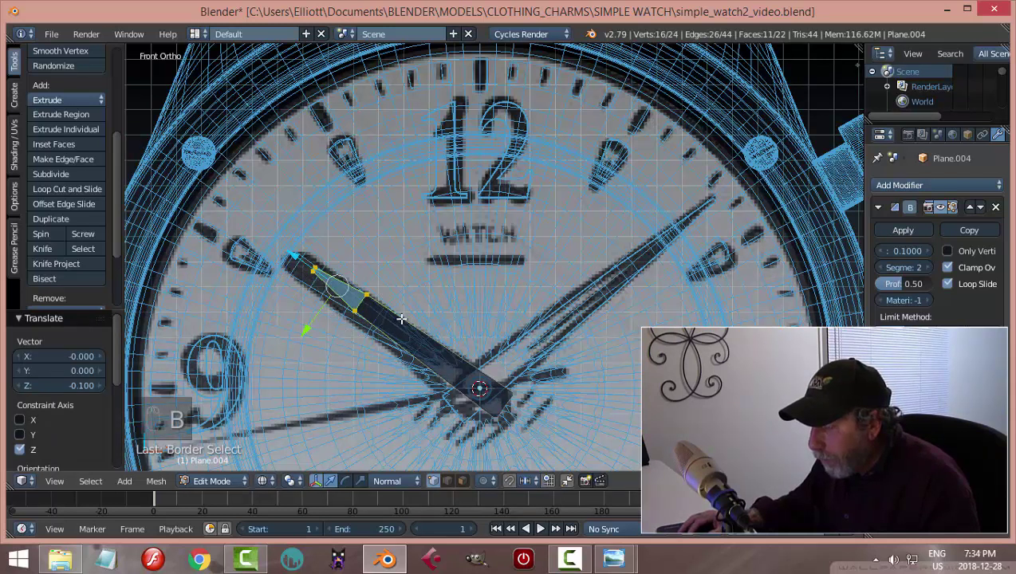
{"action": "key", "text": "s"}
{"action": "key", "text": "y"}
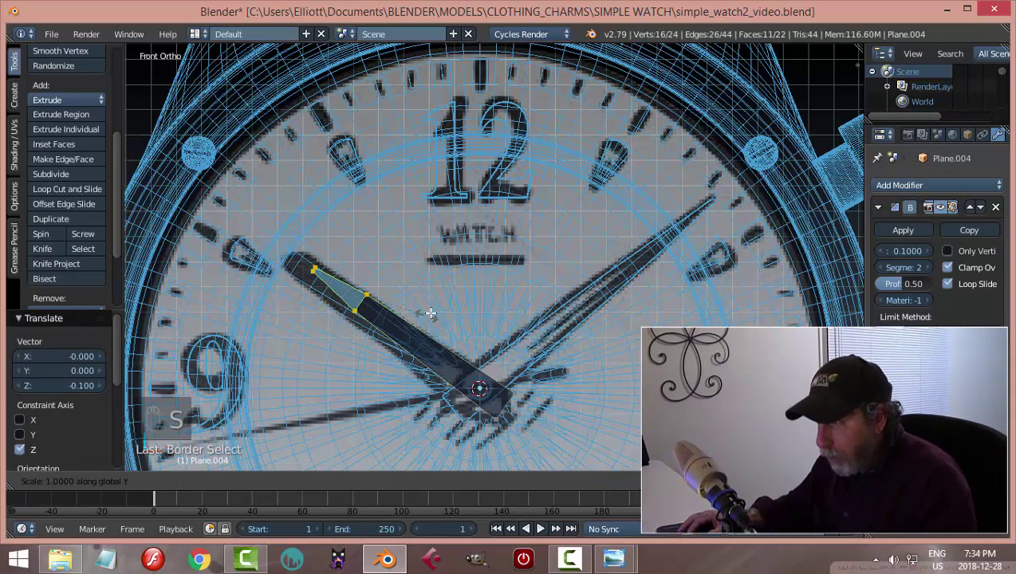
{"action": "left_click", "coordinate": [503, 271]}
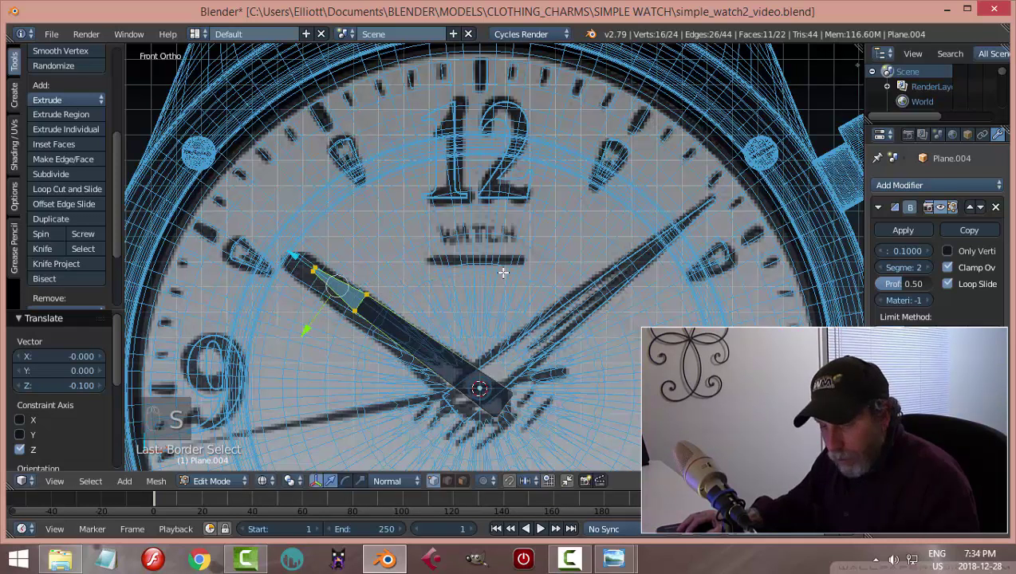
{"action": "key", "text": "s"}
{"action": "key", "text": "y"}
{"action": "key", "text": "y"}
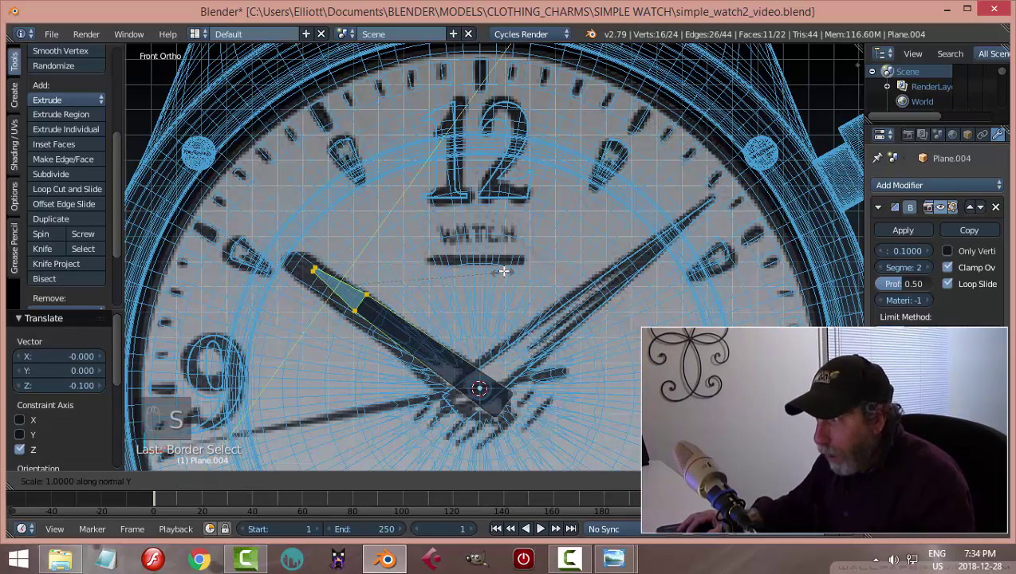
{"action": "left_click", "coordinate": [576, 230]}
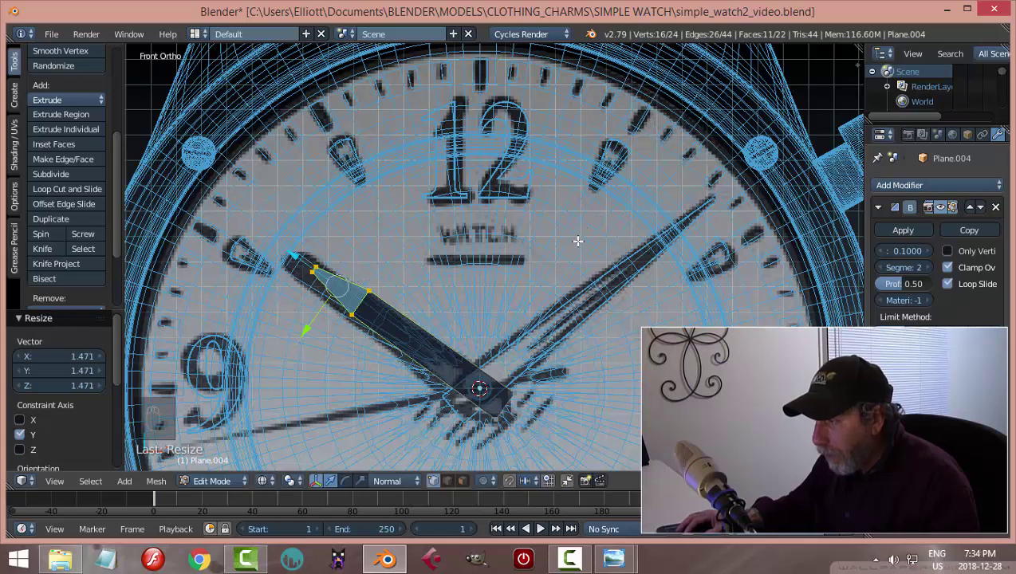
Leave the hour hand's Edit Mode, return to solid shading and deselect everything
{"action": "key", "text": "a"}
{"action": "key", "text": "Tab"}
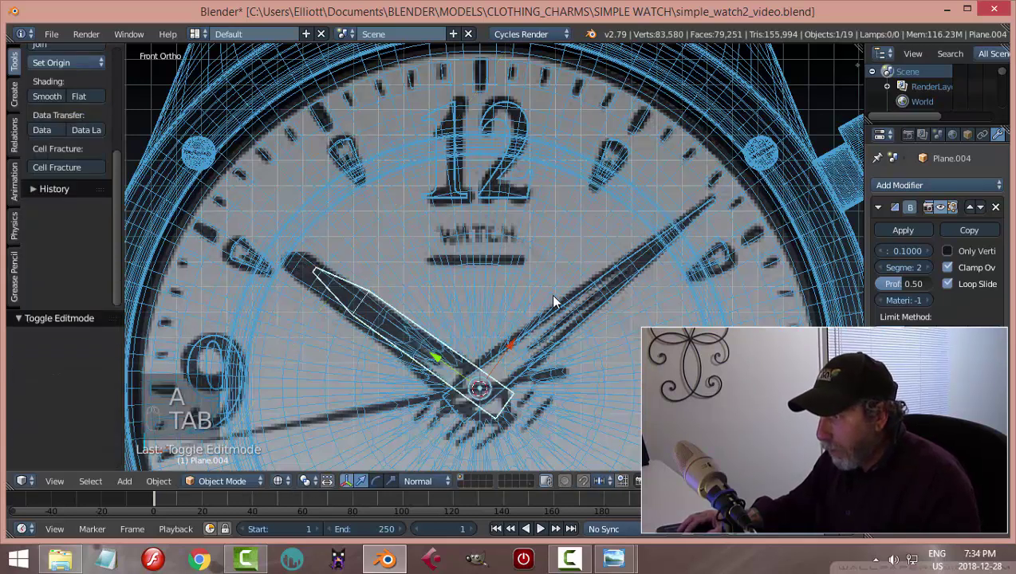
{"action": "key", "text": "z"}
{"action": "left_click", "coordinate": [545, 388]}
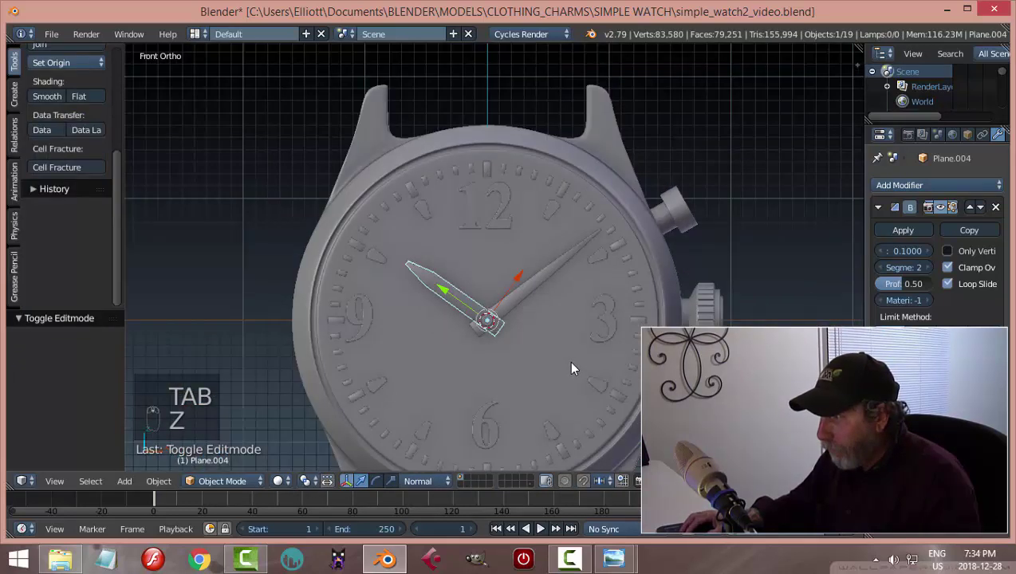
{"action": "key", "text": "a"}
{"action": "mouse_move", "coordinate": [574, 340]}
{"action": "middle_mouse_down"}
{"action": "mouse_move", "coordinate": [525, 352]}
{"action": "mouse_move", "coordinate": [571, 329]}
{"action": "middle_mouse_up"}
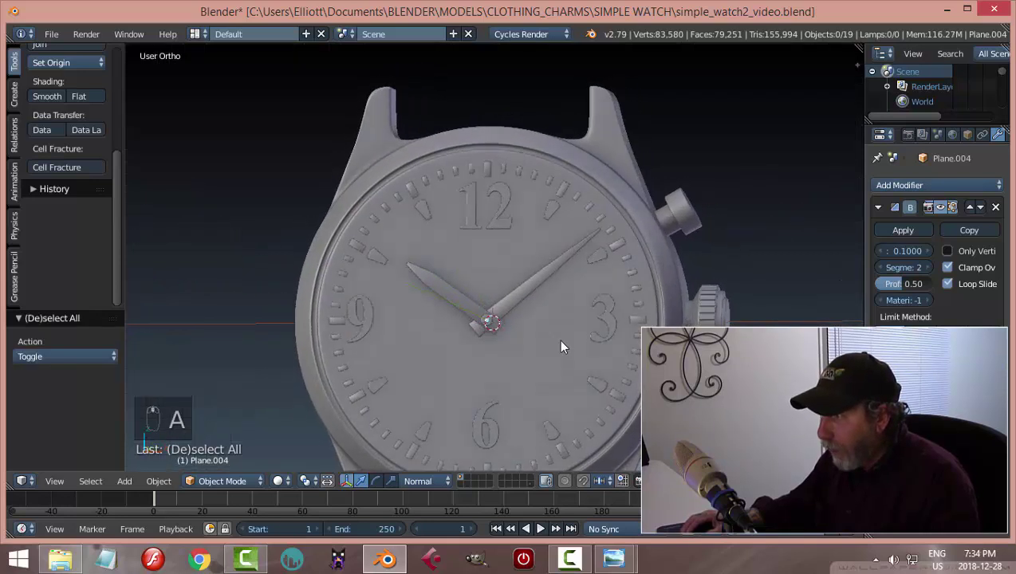
Examine the hour hand's tip and tapered shoulder up close in Edit Mode
{"action": "scroll", "coordinate": [479, 328], "scroll_direction": "up", "scroll_amount": 5}
{"action": "mouse_move", "coordinate": [381, 335]}
{"action": "middle_mouse_down"}
{"action": "mouse_move", "coordinate": [374, 308]}
{"action": "mouse_move", "coordinate": [428, 334]}
{"action": "mouse_move", "coordinate": [480, 324]}
{"action": "mouse_move", "coordinate": [431, 325]}
{"action": "middle_mouse_up"}
{"action": "right_click", "coordinate": [369, 315]}
{"action": "key", "text": "Tab"}
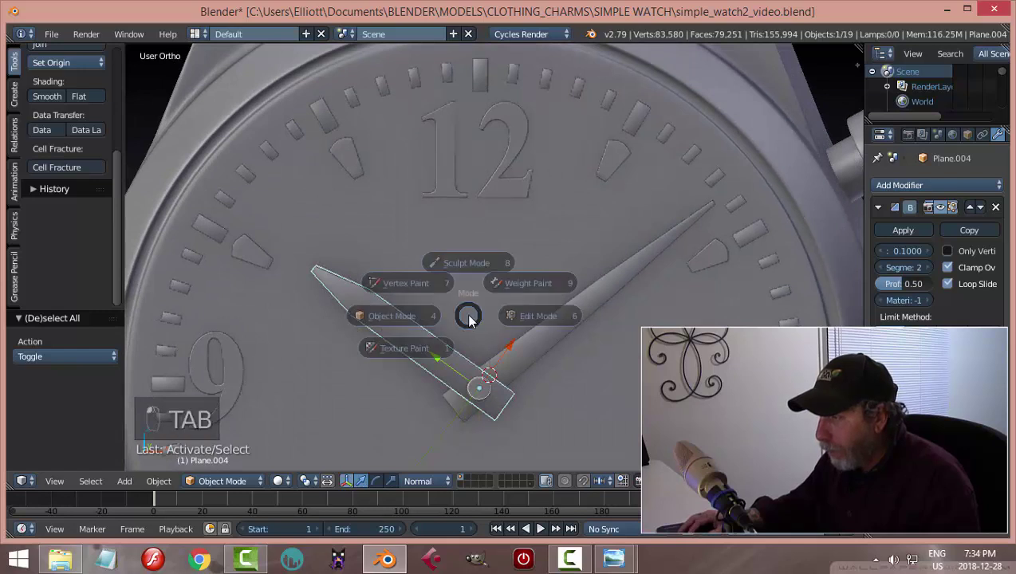
{"action": "scroll", "coordinate": [334, 312], "scroll_direction": "up", "scroll_amount": 5}
{"action": "middle_click_drag", "start_coordinate": [334, 311], "coordinate": [508, 226]}
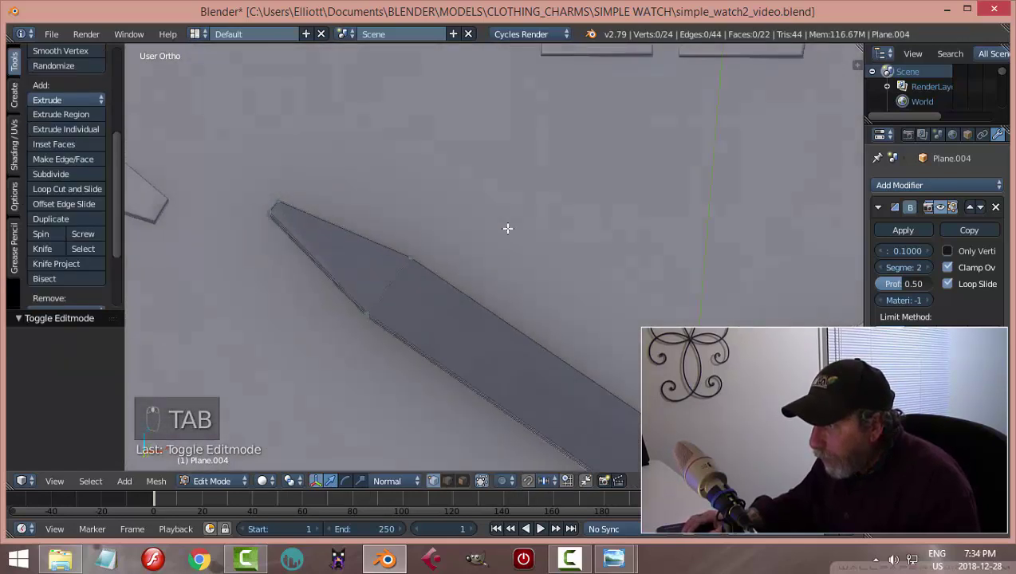
{"action": "scroll", "coordinate": [519, 200], "scroll_direction": "down", "scroll_amount": 3}
{"action": "middle_click_drag", "start_coordinate": [529, 166], "coordinate": [471, 277]}
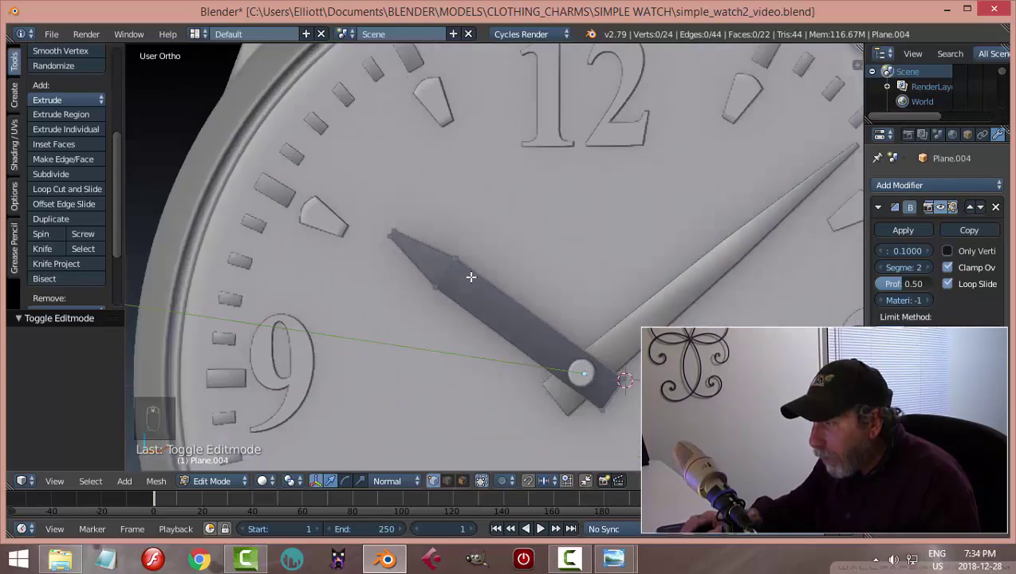
Return to Object Mode, deselect everything and save the file over the existing one
{"action": "key", "text": "Tab"}
{"action": "key", "text": "a"}
{"action": "key", "text": "a"}
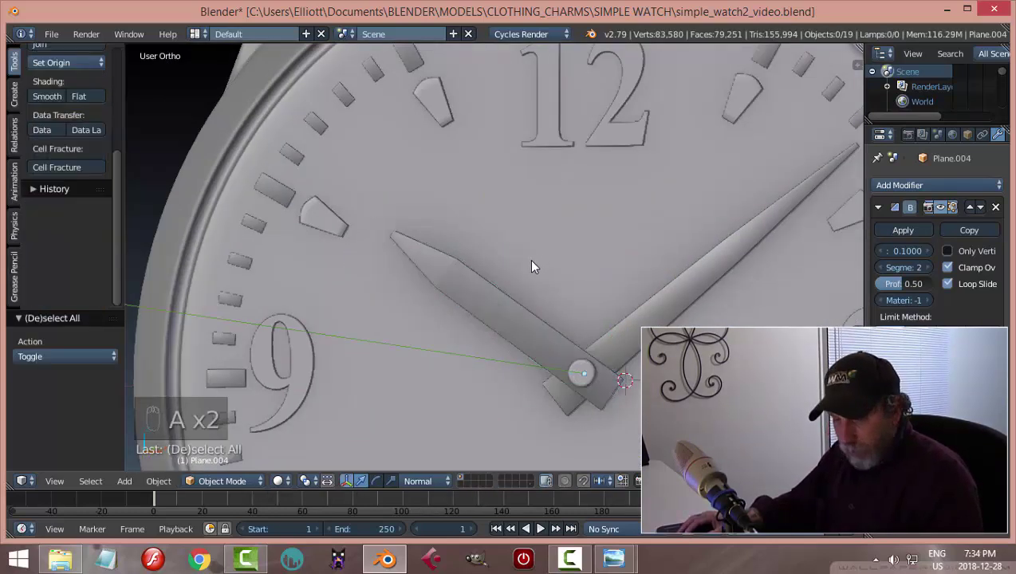
{"action": "scroll", "coordinate": [529, 258], "scroll_direction": "down", "scroll_amount": 5}
{"action": "scroll", "coordinate": [576, 295], "scroll_direction": "down", "scroll_amount": 2}
{"action": "middle_click_drag", "start_coordinate": [576, 295], "coordinate": [584, 301]}
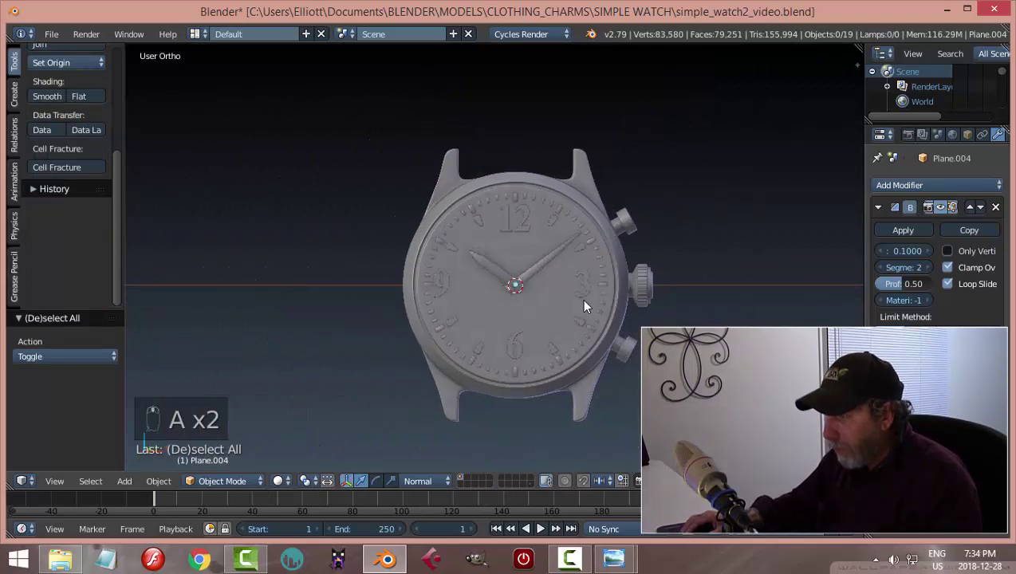
{"action": "key", "text": "ctrl+s"}
In front wireframe view over the reference image, duplicate the minute hand in place for the second hand
{"action": "key", "text": "KP_1"}
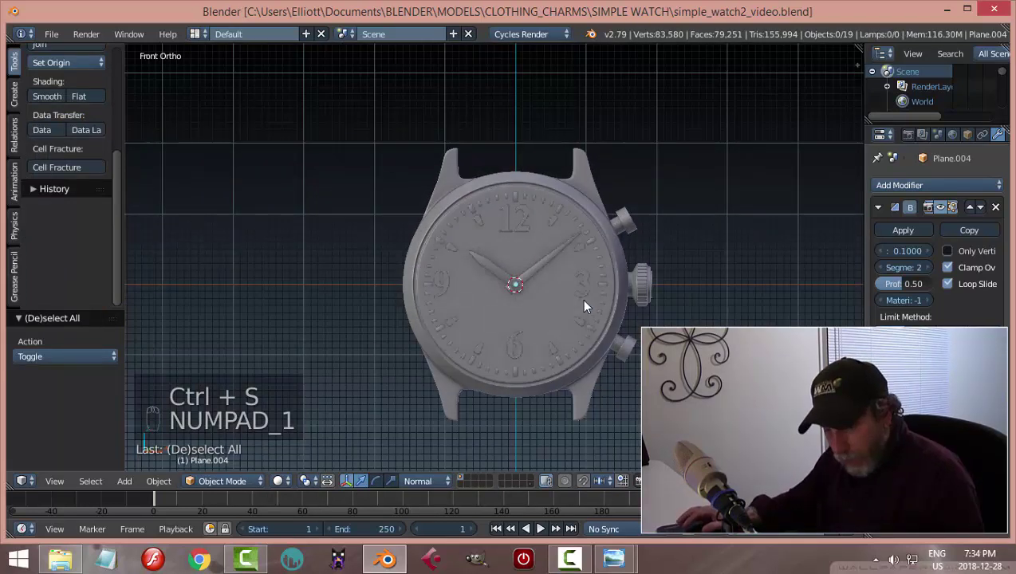
{"action": "key", "text": "z"}
{"action": "left_click", "coordinate": [690, 296]}
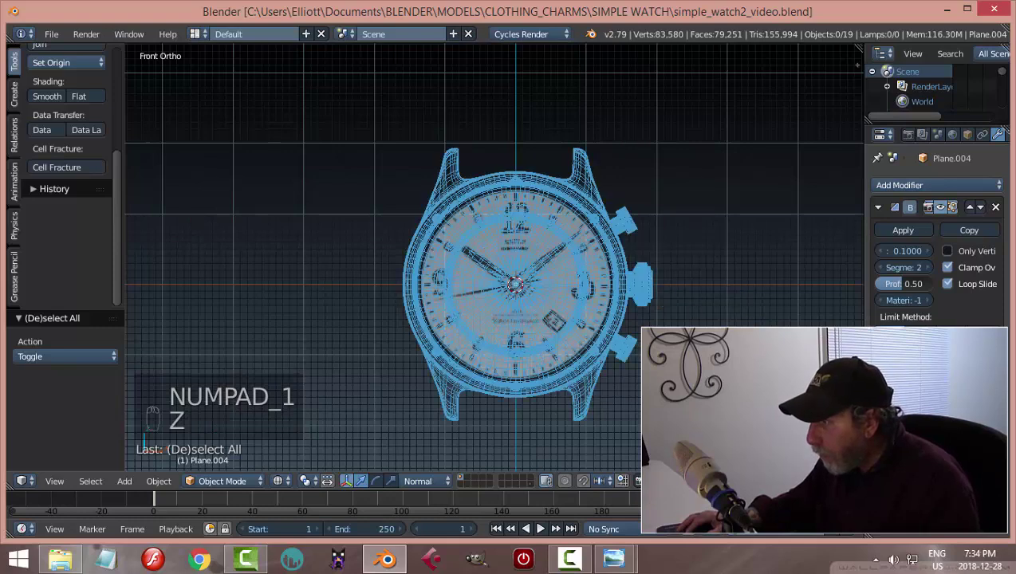
{"action": "scroll", "coordinate": [691, 296], "scroll_direction": "up", "scroll_amount": 5}
{"action": "scroll", "coordinate": [617, 249], "scroll_direction": "up", "scroll_amount": 4}
{"action": "scroll", "coordinate": [613, 283], "scroll_direction": "down", "scroll_amount": 3}
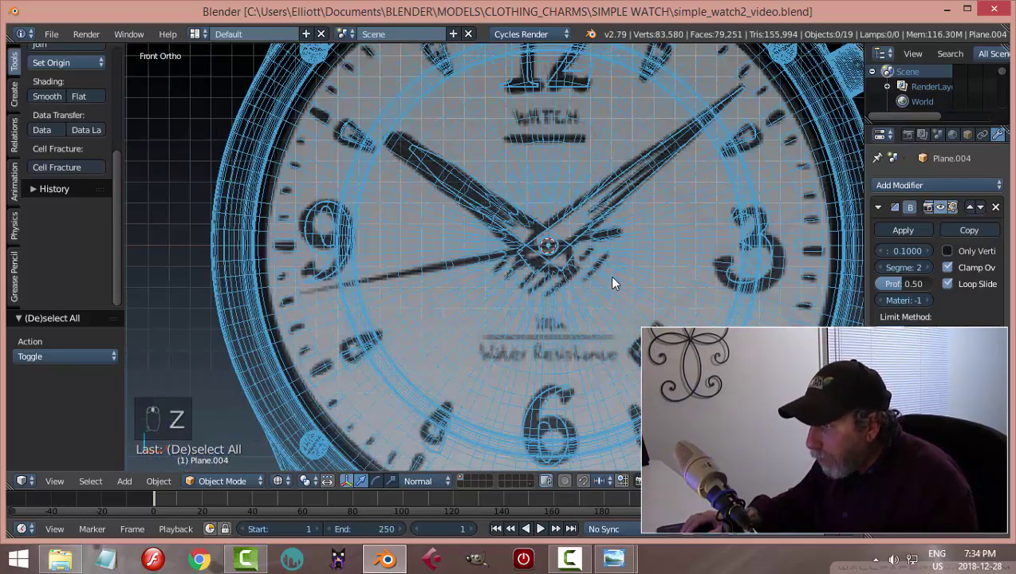
{"action": "right_click", "coordinate": [615, 187]}
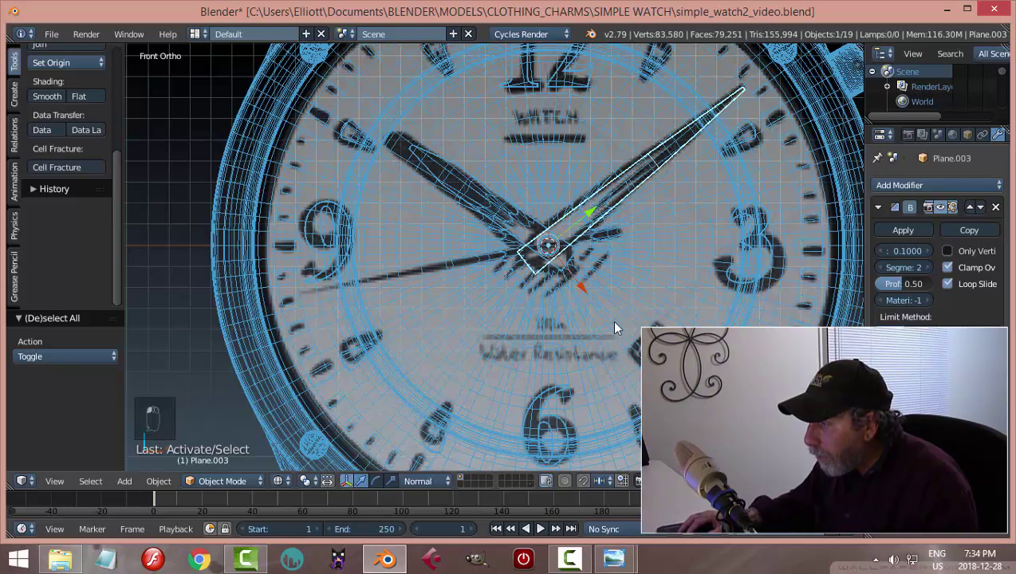
{"action": "key", "text": "shift+d"}
{"action": "right_click", "coordinate": [705, 281]}
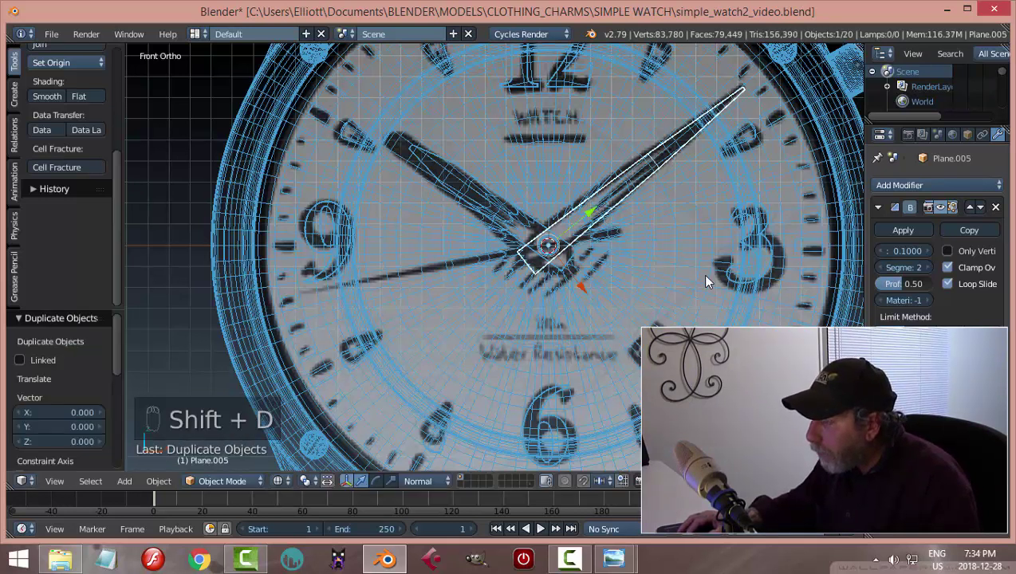
Switch to Global orientation and rotate the duplicated hand -152° about the Y axis onto the reference second hand
{"action": "left_click", "coordinate": [423, 481]}
{"action": "left_click", "coordinate": [426, 461]}
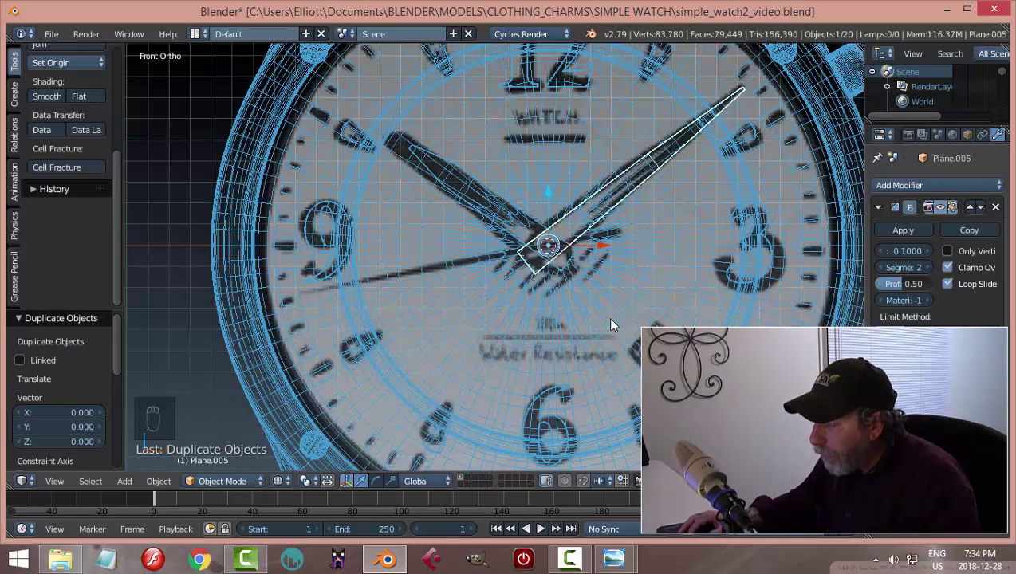
{"action": "key", "text": "r"}
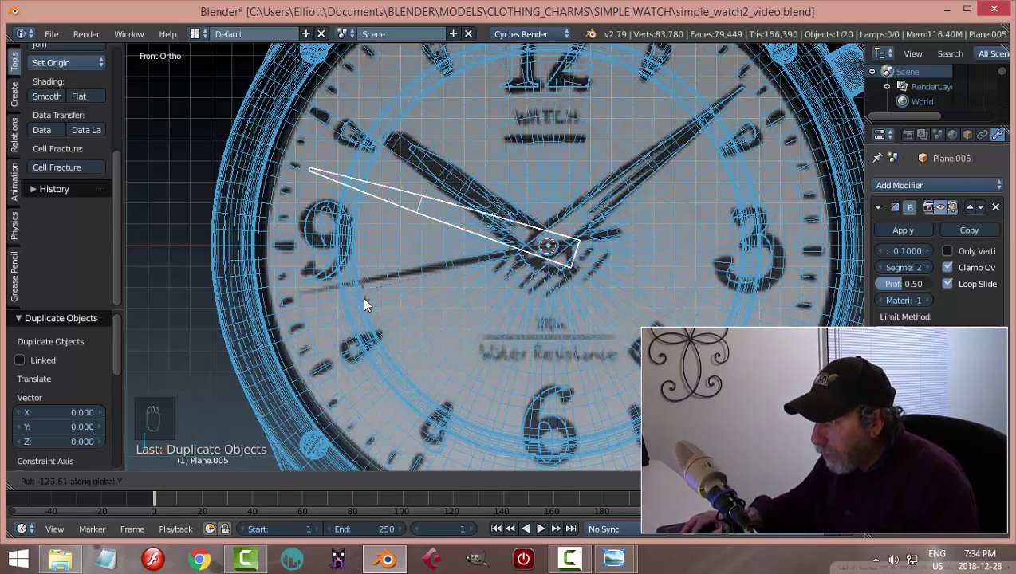
{"action": "left_click", "coordinate": [390, 397]}
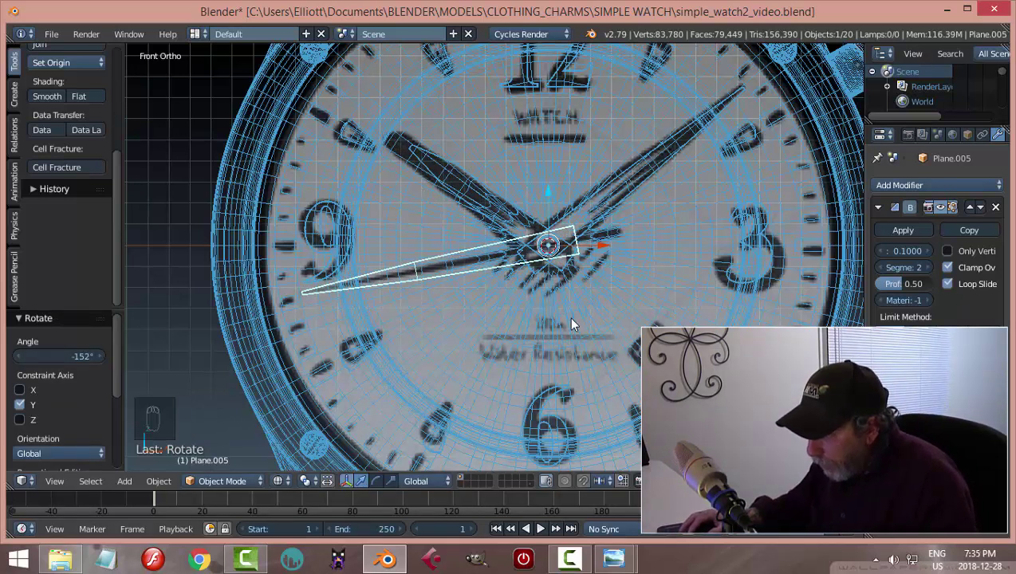
Thin the whole second hand in Edit Mode by scaling all vertices to 0.327 along Y in Normal orientation
{"action": "key", "text": "Tab"}
{"action": "key", "text": "a"}
{"action": "key", "text": "a"}
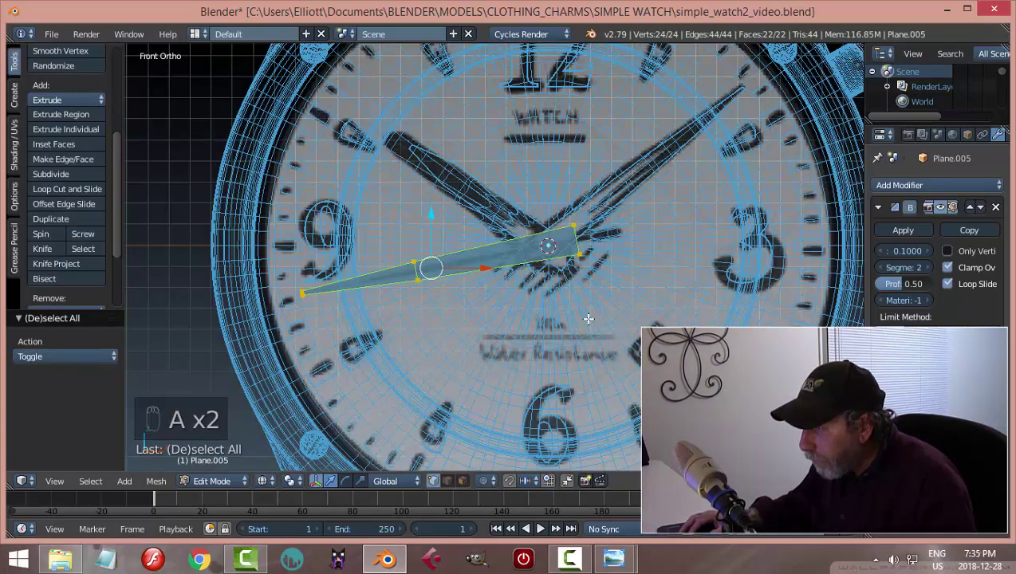
{"action": "scroll", "coordinate": [588, 319], "scroll_direction": "up", "scroll_amount": 1}
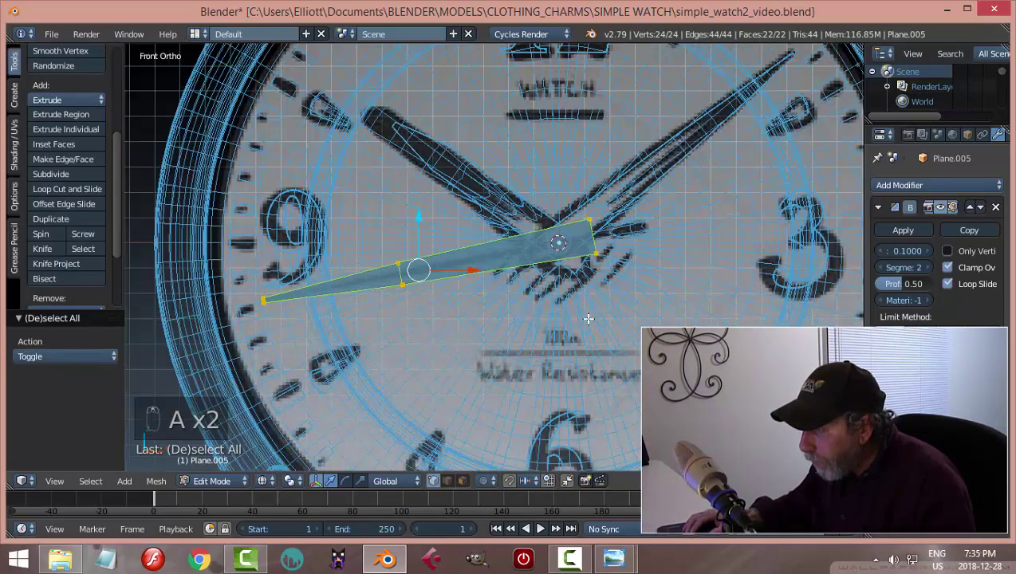
{"action": "left_click", "coordinate": [394, 481]}
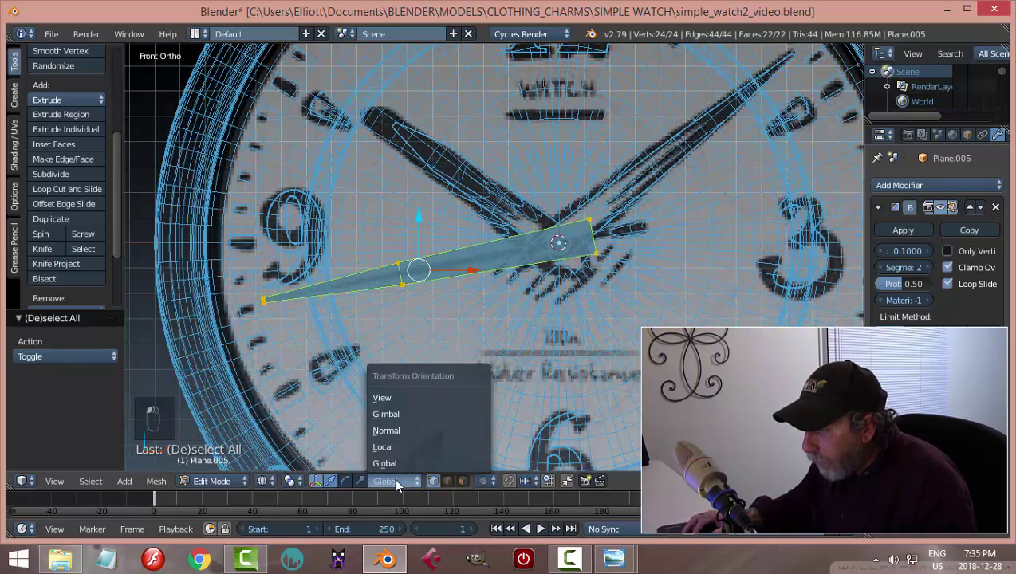
{"action": "left_click", "coordinate": [392, 429]}
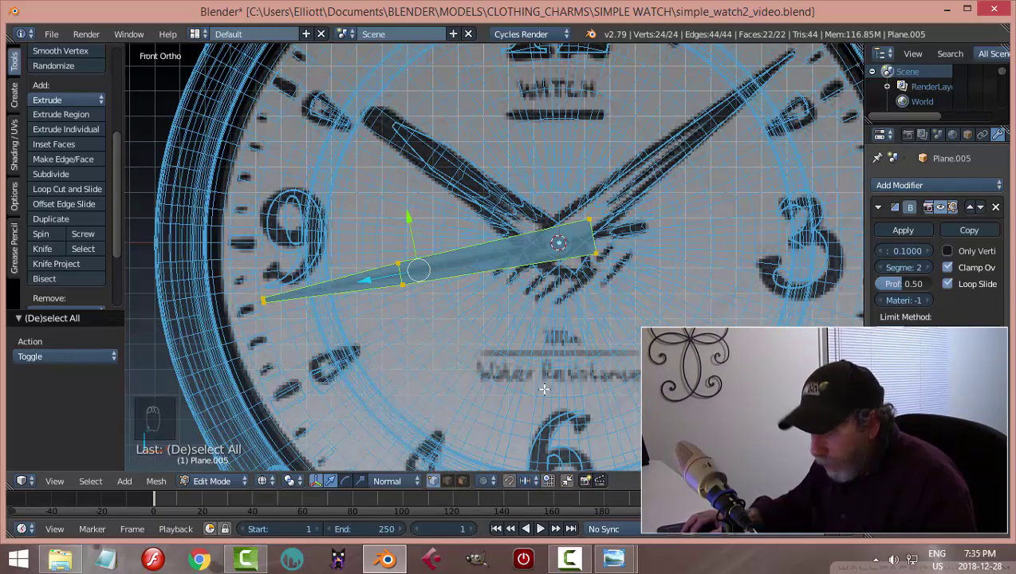
{"action": "key", "text": "s"}
{"action": "key", "text": "y"}
{"action": "key", "text": "y"}
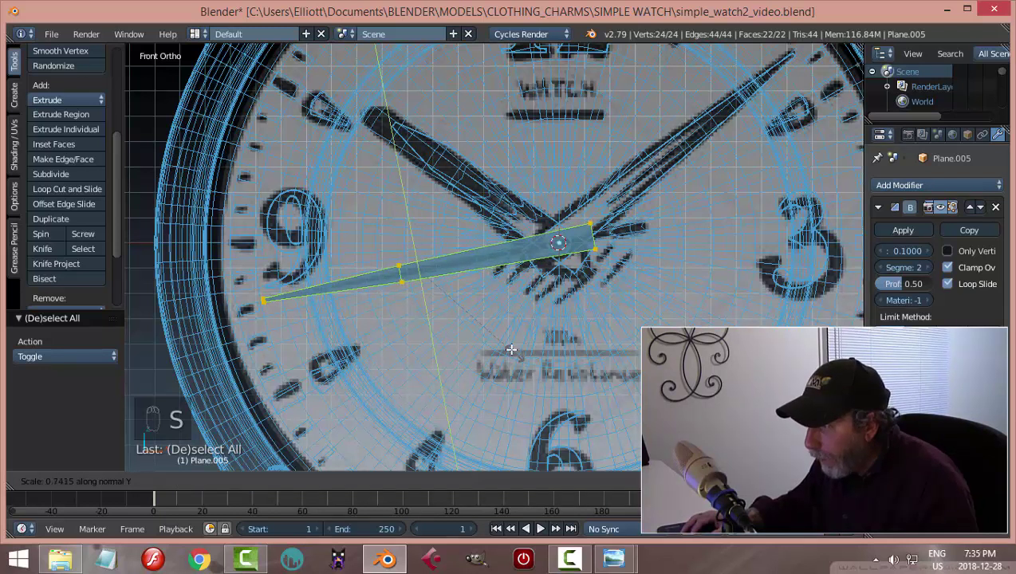
{"action": "left_click", "coordinate": [471, 294]}
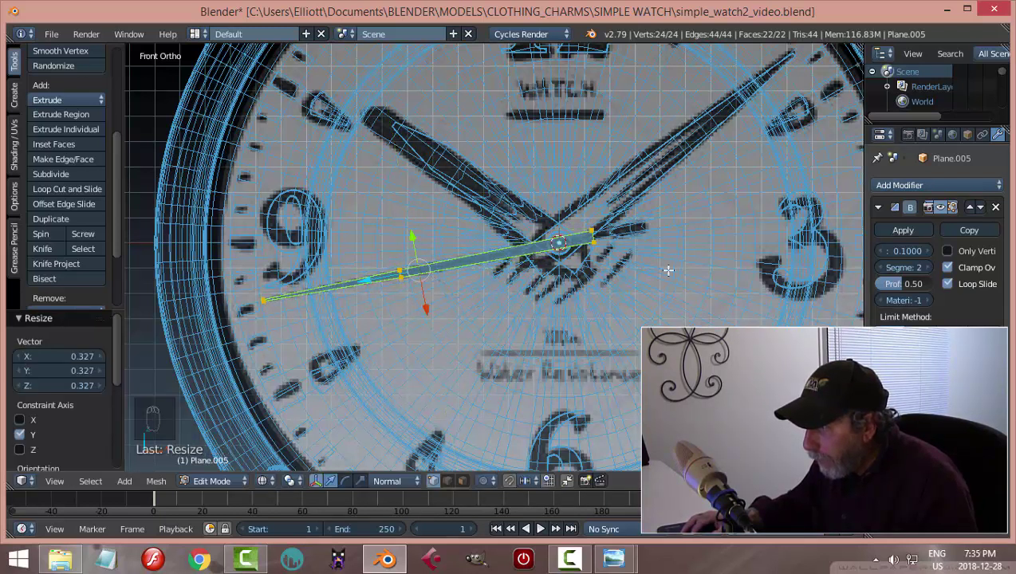
Lengthen the second hand's tail by moving its end vertices 0.217 along the normal Z axis
{"action": "key", "text": "a"}
{"action": "key", "text": "b"}
{"action": "left_click_drag", "start_coordinate": [576, 209], "coordinate": [639, 256]}
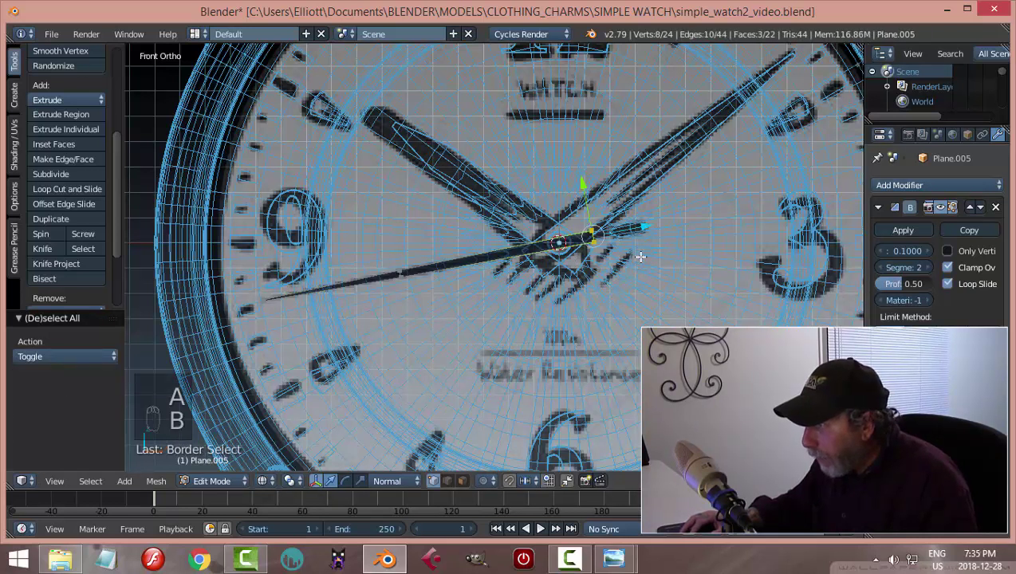
{"action": "key", "text": "g"}
{"action": "key", "text": "y"}
{"action": "key", "text": "y"}
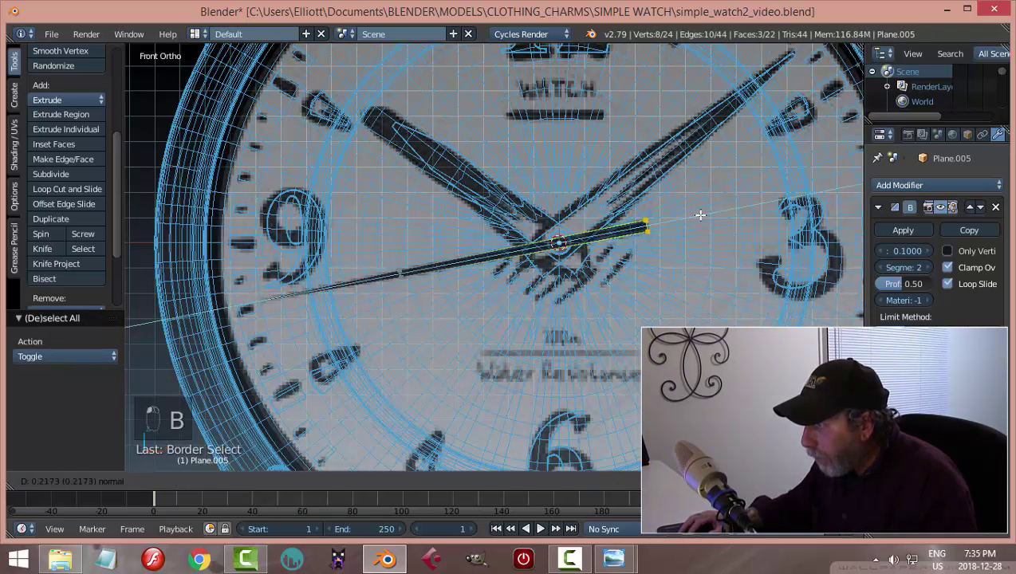
{"action": "left_click", "coordinate": [699, 214]}
Restore solid shading, leave the second hand's Edit Mode and deselect everything
{"action": "key", "text": "z"}
{"action": "left_click", "coordinate": [632, 396]}
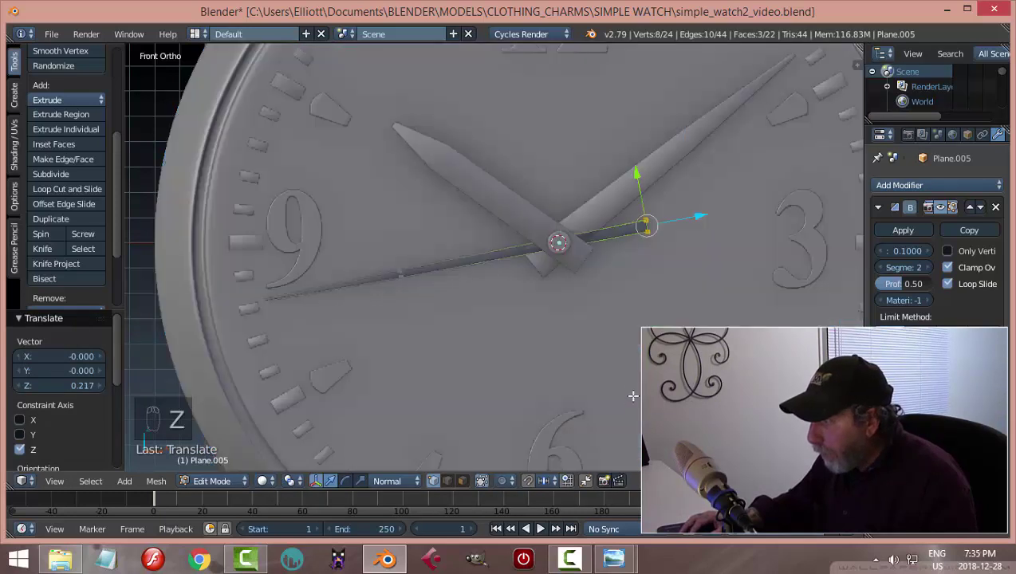
{"action": "middle_click_drag", "start_coordinate": [638, 383], "coordinate": [607, 244]}
{"action": "key", "text": "Tab"}
{"action": "left_click", "coordinate": [530, 285]}
{"action": "left_click_drag", "start_coordinate": [551, 200], "coordinate": [549, 183]}
{"action": "key", "text": "a"}
Select the centre pin and slide it outward about 0.033 along its normal Z axis so it protrudes past the second hand
{"action": "scroll", "coordinate": [697, 241], "scroll_direction": "up", "scroll_amount": 8}
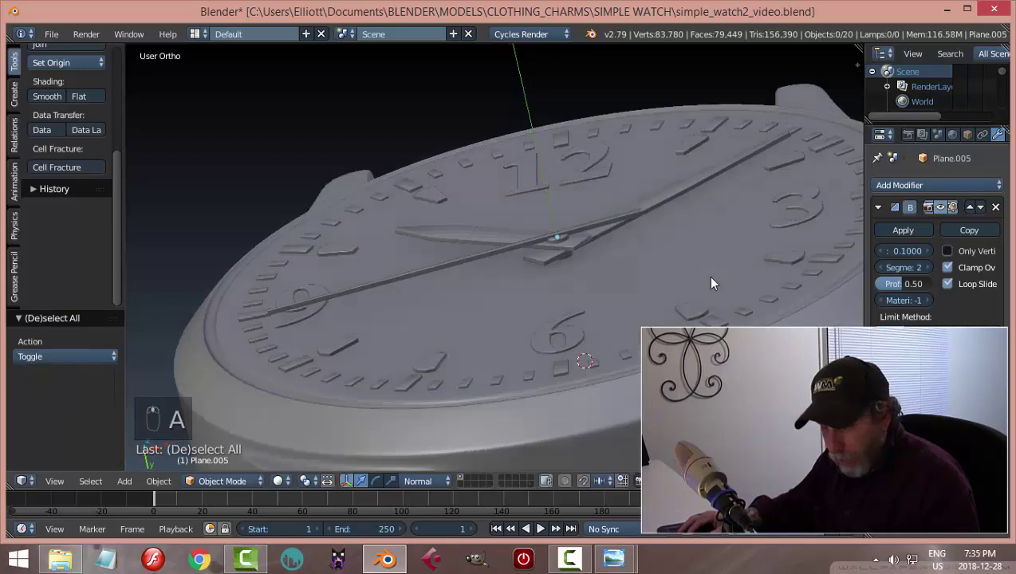
{"action": "middle_click_drag", "start_coordinate": [749, 325], "coordinate": [712, 319]}
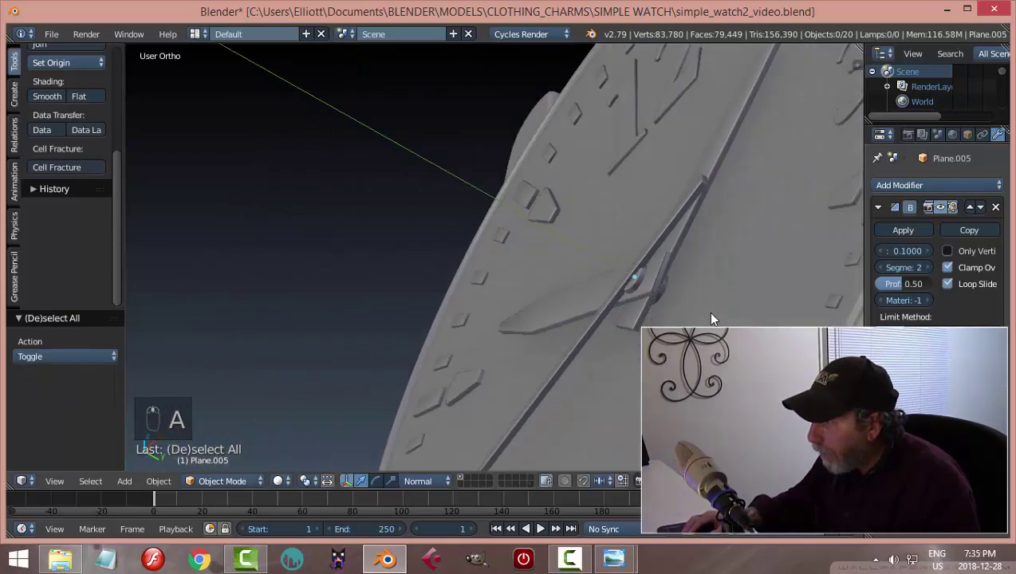
{"action": "right_click", "coordinate": [633, 274]}
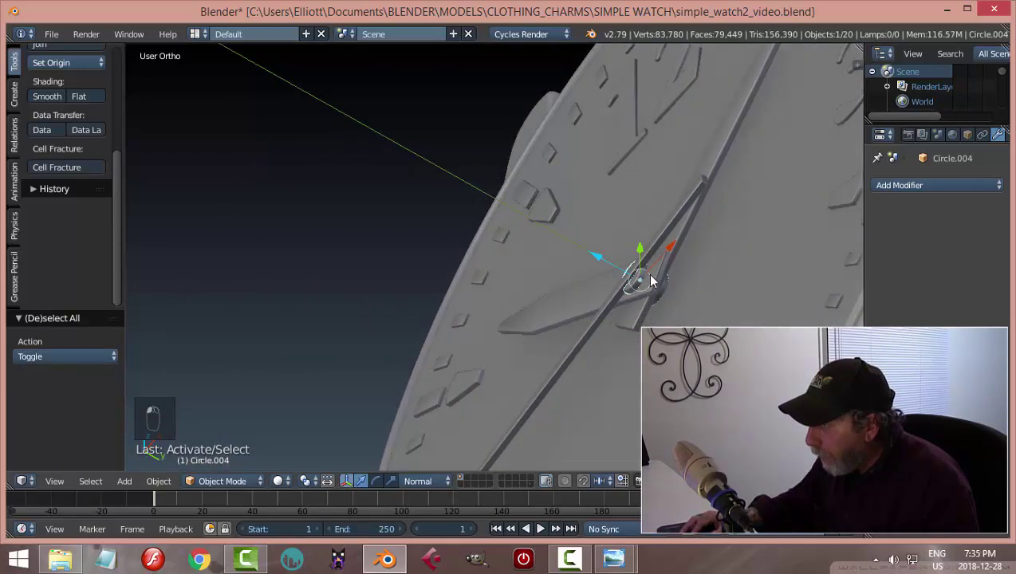
{"action": "left_click_drag", "start_coordinate": [600, 254], "coordinate": [604, 260]}
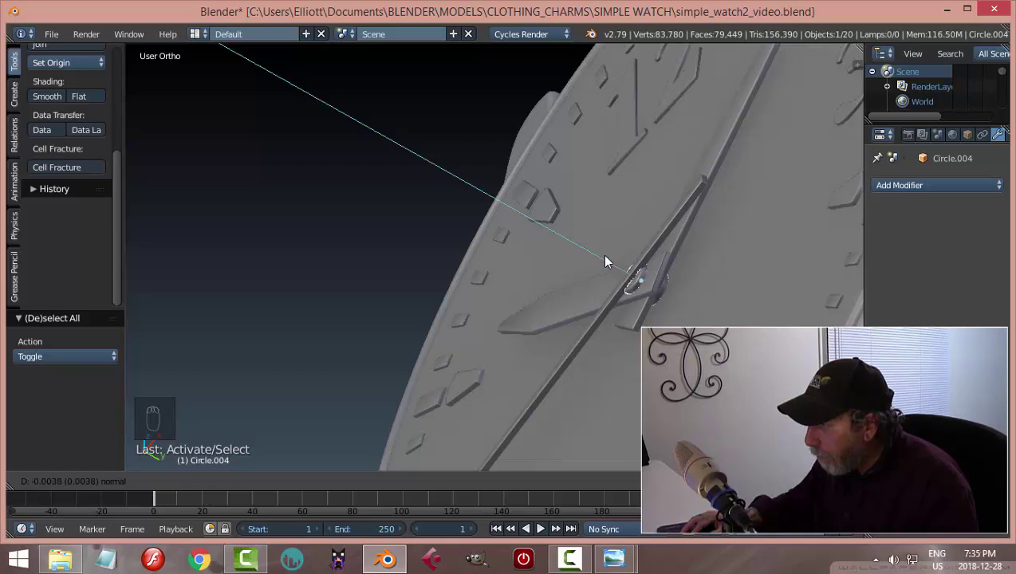
{"action": "left_click", "coordinate": [606, 261]}
{"action": "key", "text": "Tab"}
{"action": "left_click", "coordinate": [759, 284]}
{"action": "scroll", "coordinate": [670, 305], "scroll_direction": "up", "scroll_amount": 3}
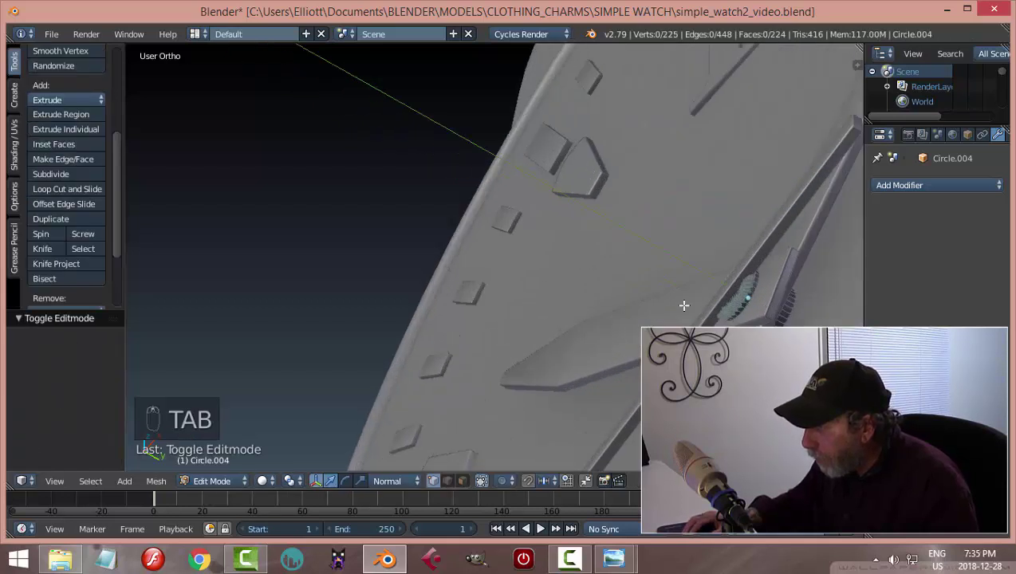
{"action": "key", "text": "Tab"}
{"action": "left_click", "coordinate": [608, 303]}
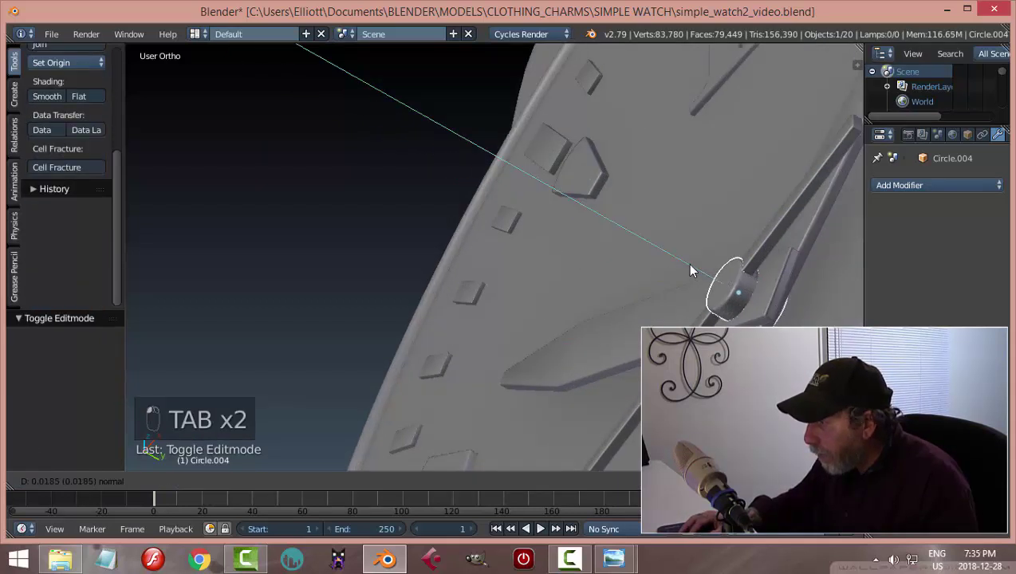
{"action": "left_click_drag", "start_coordinate": [684, 262], "coordinate": [686, 257]}
{"action": "middle_click_drag", "start_coordinate": [683, 261], "coordinate": [586, 265]}
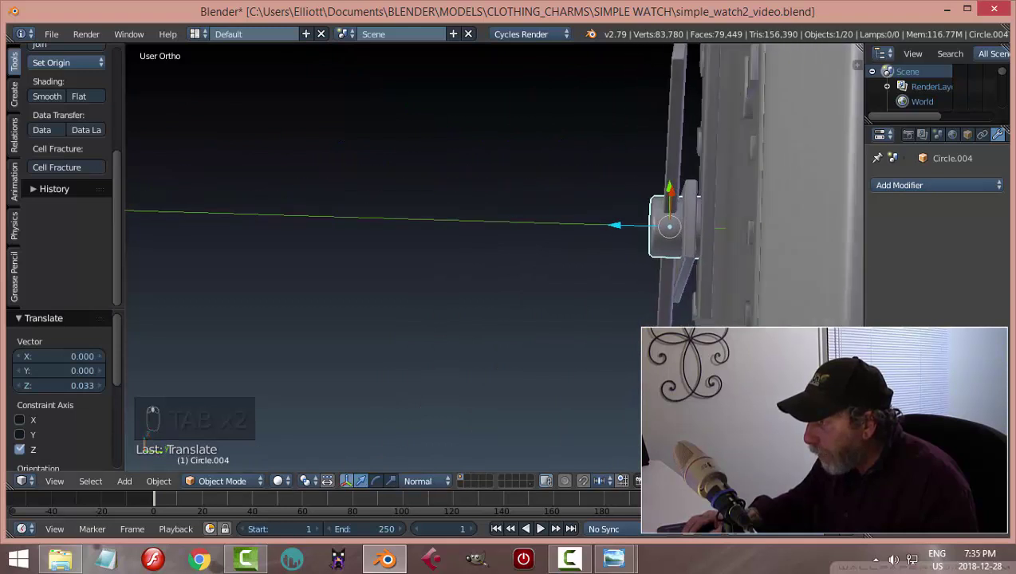
{"action": "mouse_move", "coordinate": [624, 224]}
{"action": "left_mouse_down"}
{"action": "mouse_move", "coordinate": [608, 231]}
{"action": "mouse_move", "coordinate": [628, 236]}
{"action": "left_mouse_up"}
Extend the pin's rear edge loop 0.028 along the normal X axis into the dial in Edit Mode, leave Edit Mode and deselect everything
{"action": "mouse_move", "coordinate": [734, 252]}
{"action": "middle_mouse_down"}
{"action": "mouse_move", "coordinate": [704, 265]}
{"action": "mouse_move", "coordinate": [734, 301]}
{"action": "mouse_move", "coordinate": [729, 270]}
{"action": "middle_mouse_up"}
{"action": "key", "text": "Tab"}
{"action": "left_click", "coordinate": [842, 274]}
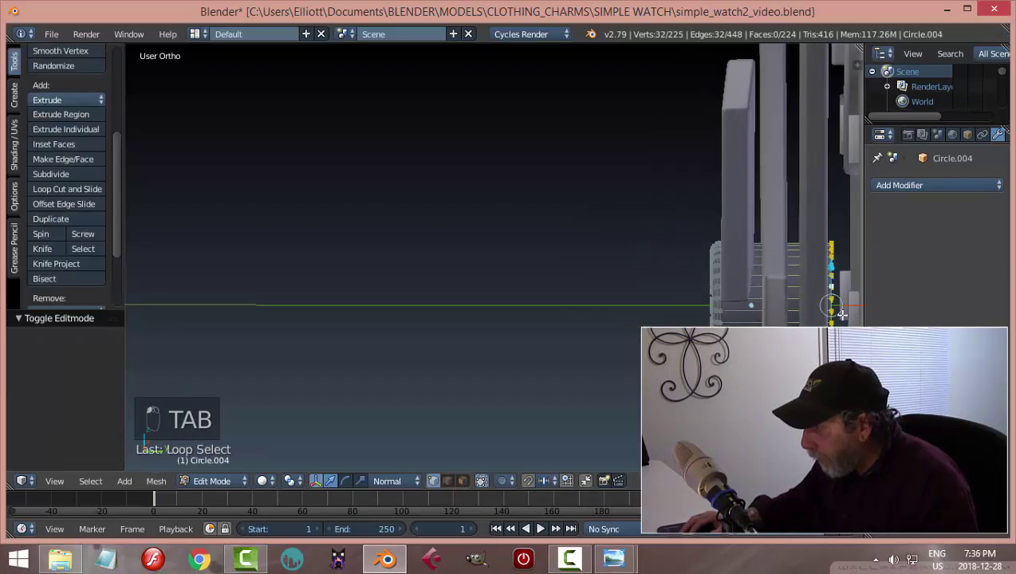
{"action": "middle_click_drag", "start_coordinate": [843, 313], "coordinate": [782, 295]}
{"action": "left_click_drag", "start_coordinate": [783, 295], "coordinate": [784, 289]}
{"action": "left_click", "coordinate": [803, 296]}
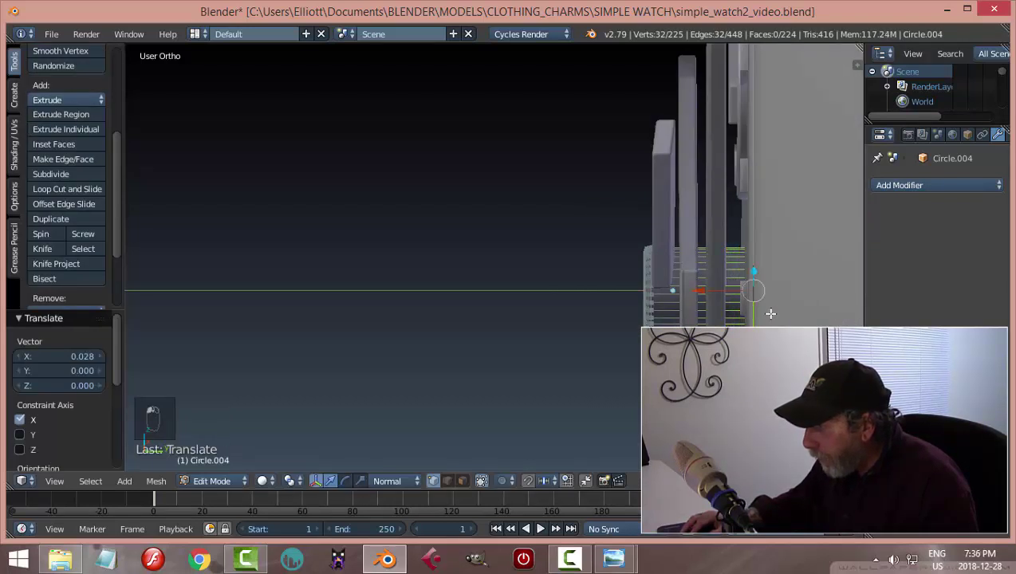
{"action": "key", "text": "a"}
{"action": "key", "text": "Tab"}
{"action": "key", "text": "a"}
{"action": "key", "text": "a"}
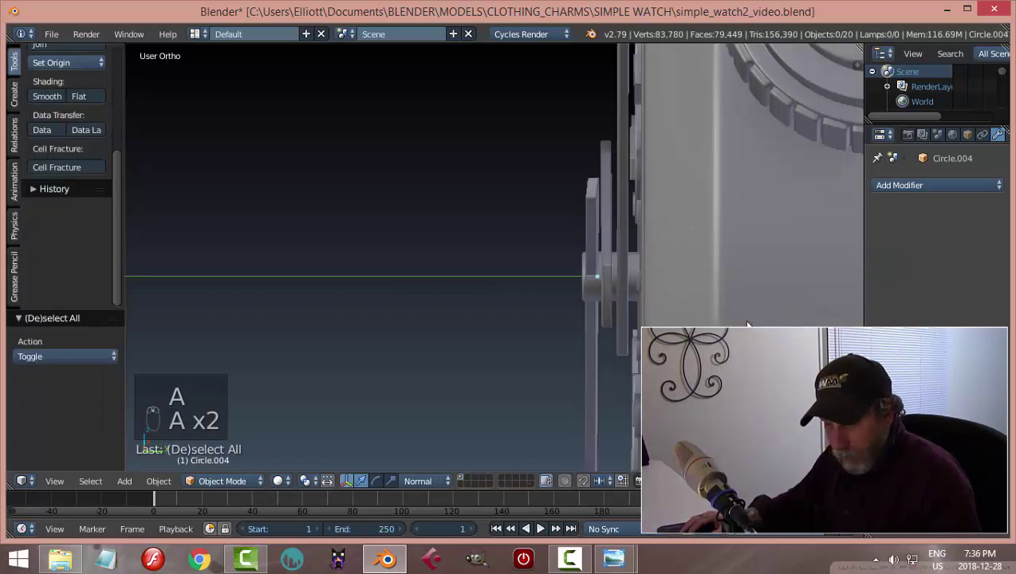
{"action": "middle_click_drag", "start_coordinate": [772, 321], "coordinate": [650, 254]}
{"action": "right_click", "coordinate": [662, 254]}
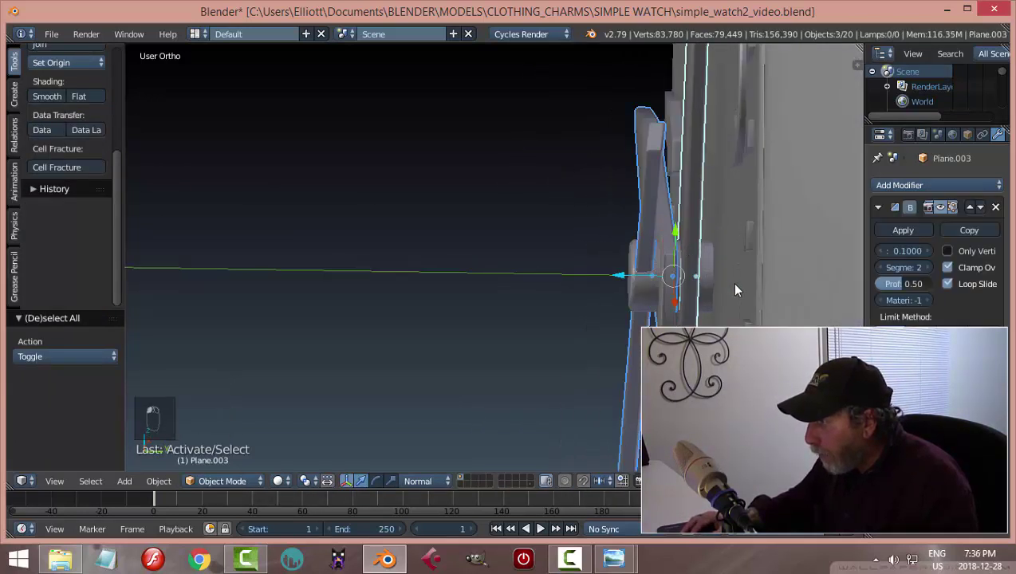
{"action": "middle_click_drag", "start_coordinate": [735, 287], "coordinate": [685, 261]}
{"action": "right_click", "coordinate": [681, 252], "text": "shift"}
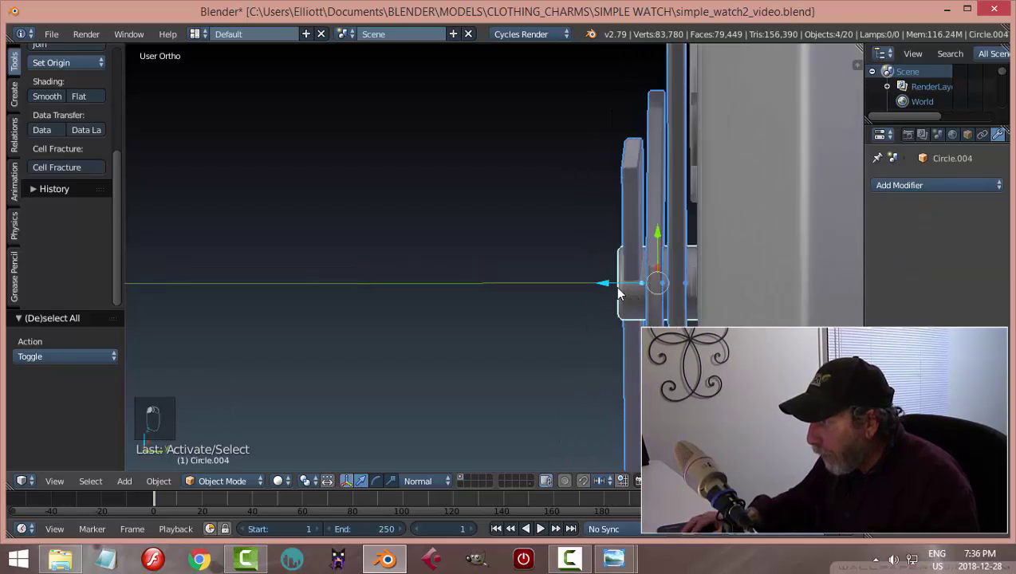
Move the two front-most hands together -0.007 along the normal Z axis, closer to the dial
{"action": "right_click", "coordinate": [656, 207]}
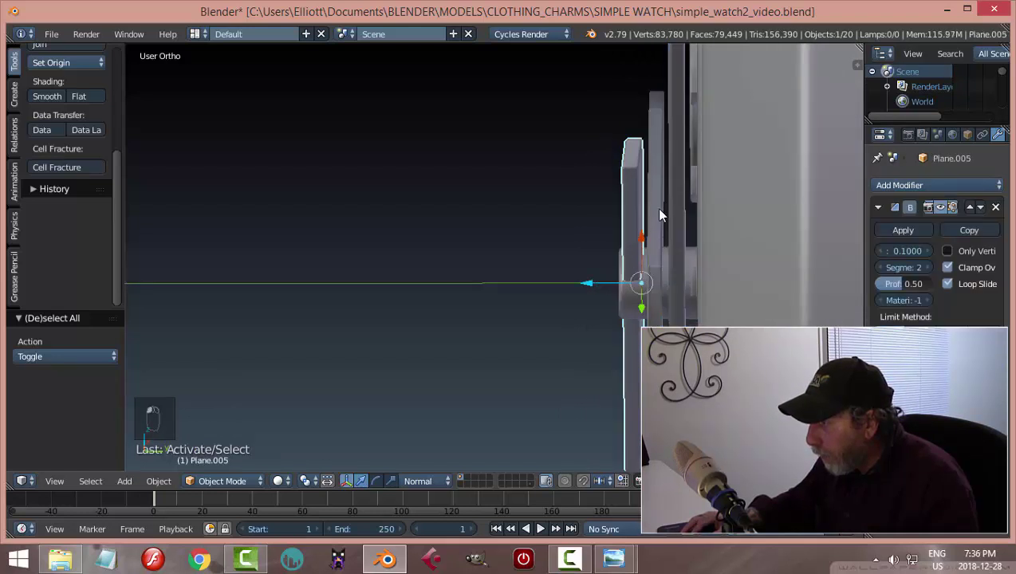
{"action": "key", "text": "g"}
{"action": "key", "text": "z"}
{"action": "key", "text": "z"}
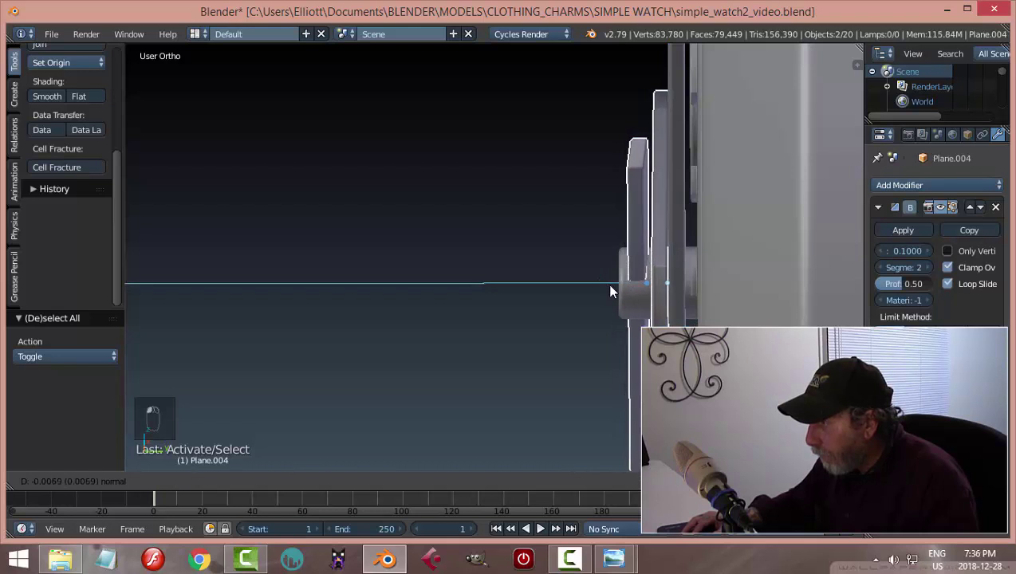
{"action": "left_click", "coordinate": [606, 283]}
Add the hand nearest the dial to the selection, move all three hands -0.004 along normal Z and deselect them
{"action": "right_click", "coordinate": [615, 284], "text": "shift"}
{"action": "key", "text": "g"}
{"action": "key", "text": "z"}
{"action": "key", "text": "z"}
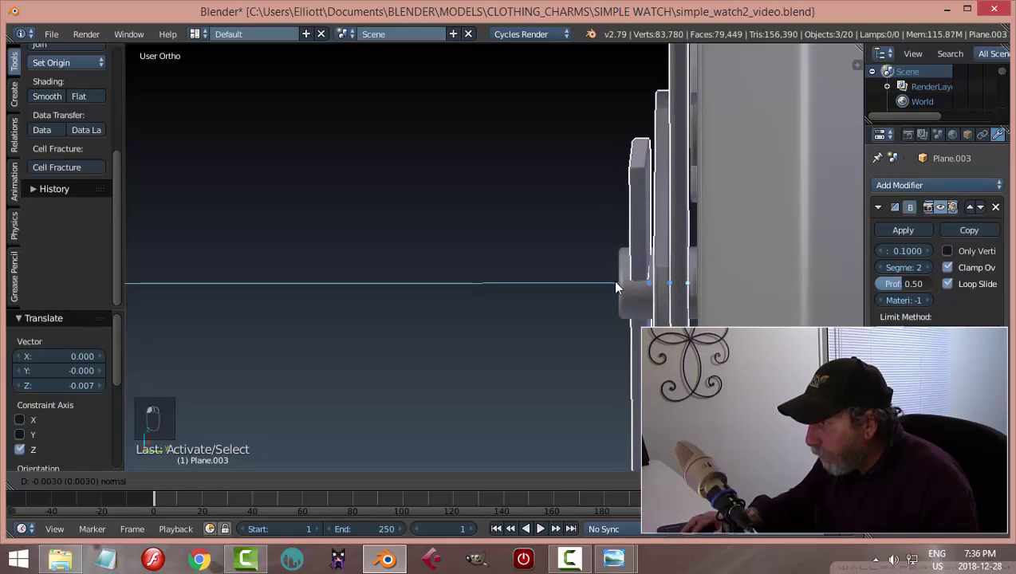
{"action": "left_click", "coordinate": [616, 287]}
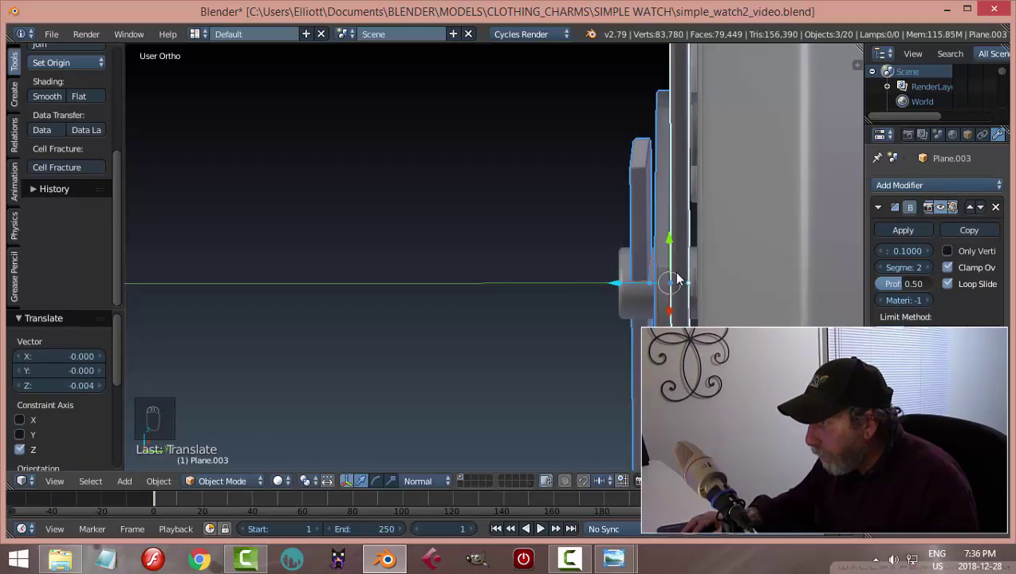
{"action": "key", "text": "a"}
Move only the second hand back about 0.005 along its normal Z axis toward the hand behind it, and deselect it
{"action": "right_click", "coordinate": [636, 217]}
{"action": "key", "text": "g"}
{"action": "key", "text": "z"}
{"action": "key", "text": "z"}
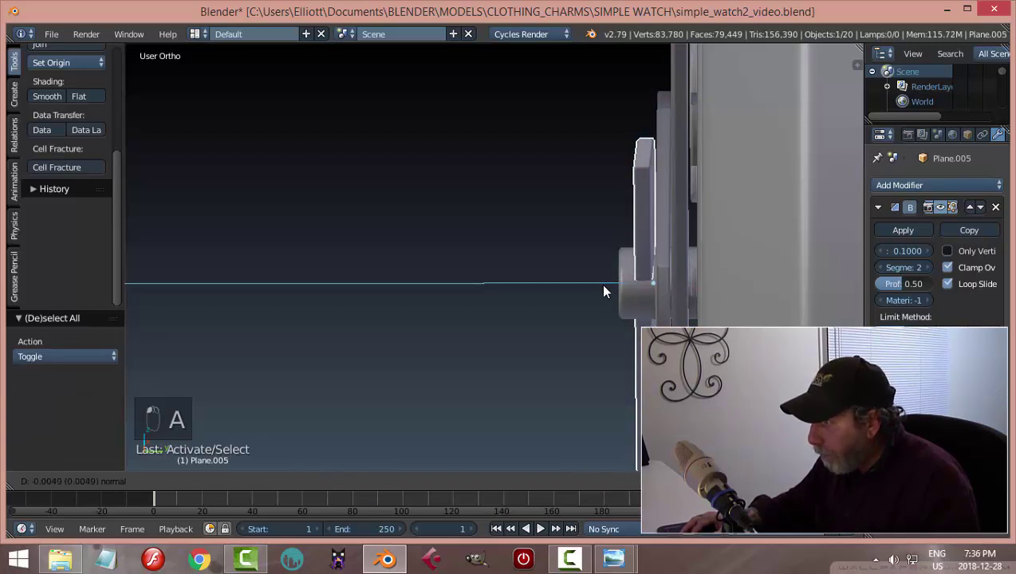
{"action": "left_click", "coordinate": [666, 288]}
{"action": "key", "text": "a"}
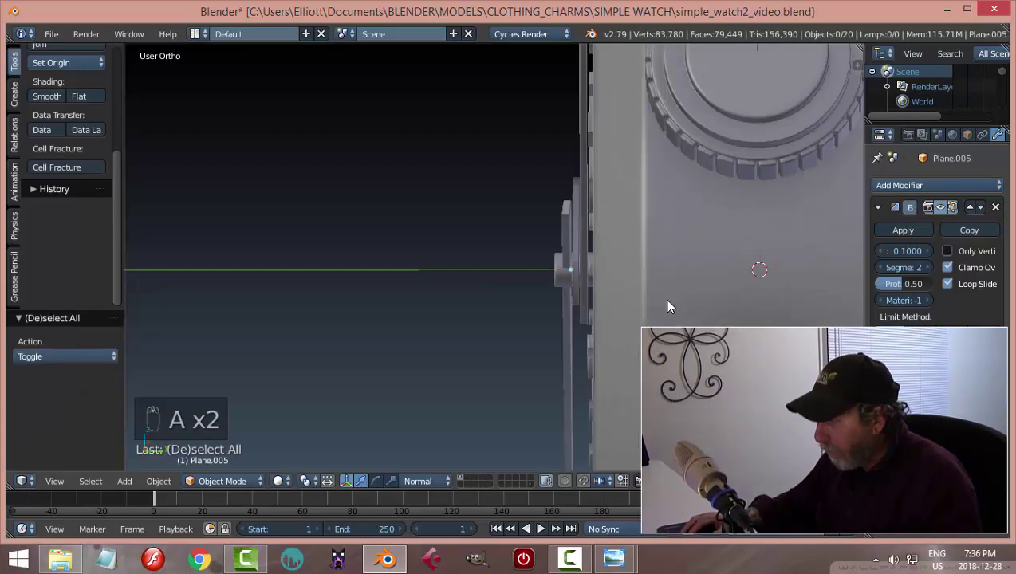
Review the whole watch from the front and the side and save the file
{"action": "key", "text": "KP_1"}
{"action": "scroll", "coordinate": [662, 301], "scroll_direction": "down", "scroll_amount": 5}
{"action": "middle_click_drag", "start_coordinate": [657, 310], "coordinate": [584, 310]}
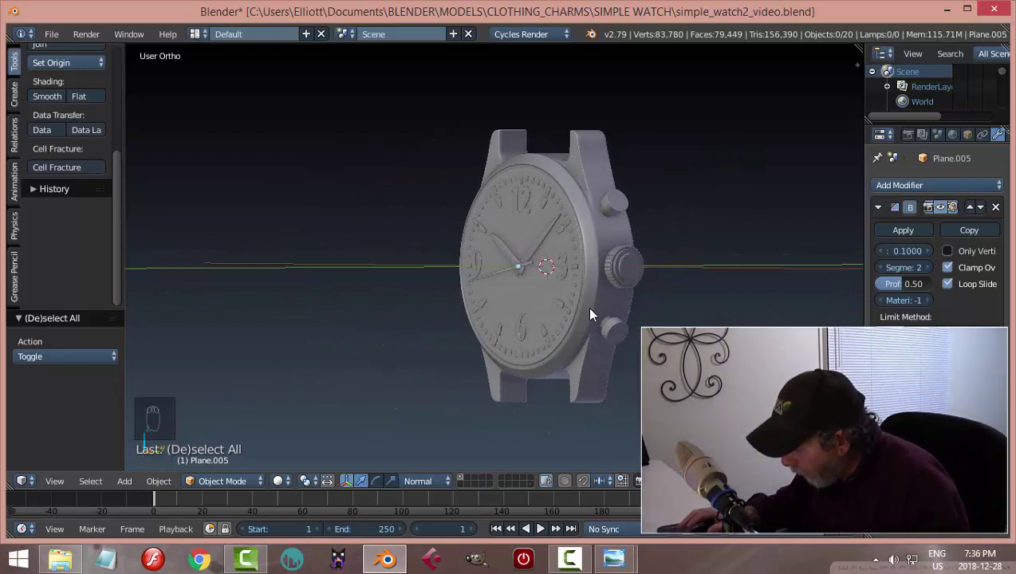
{"action": "middle_click_drag", "start_coordinate": [590, 312], "coordinate": [590, 334]}
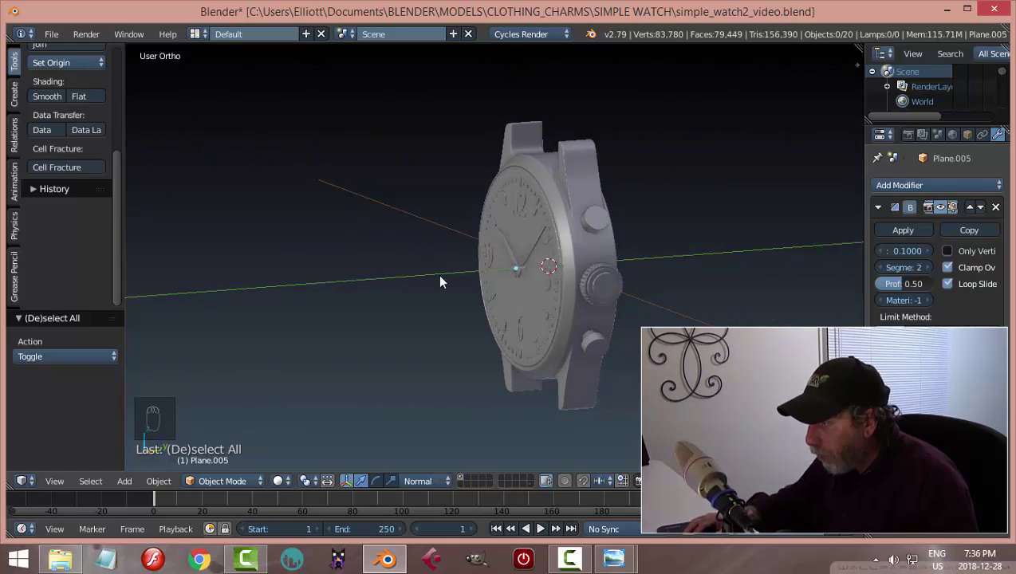
{"action": "middle_click_drag", "start_coordinate": [440, 280], "coordinate": [516, 260]}
{"action": "key", "text": "ctrl+s"}
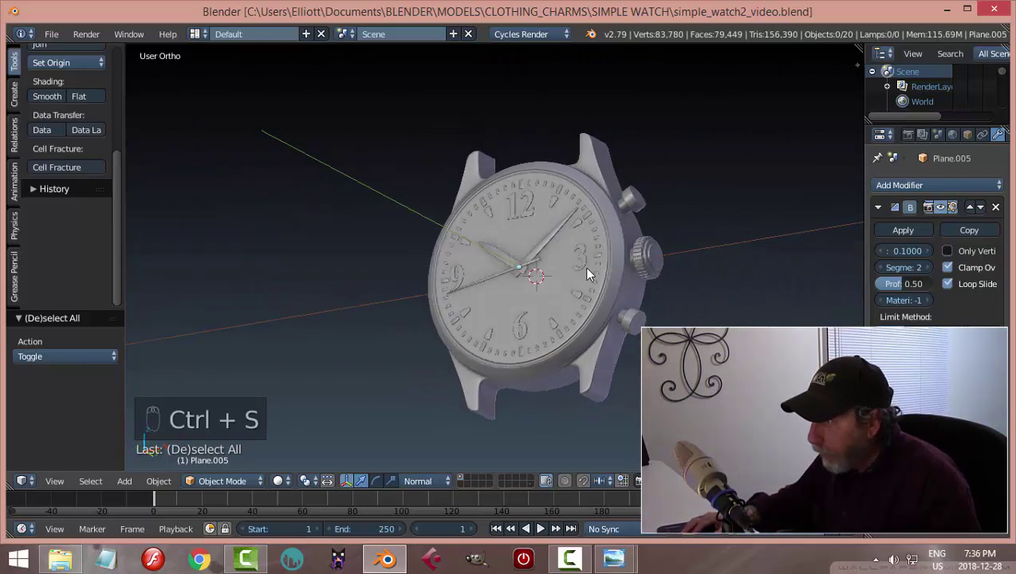
Nudge the numeral 9 slightly on the dial, deselect it and save the file
{"action": "middle_click_drag", "start_coordinate": [586, 274], "coordinate": [632, 318]}
{"action": "scroll", "coordinate": [594, 307], "scroll_direction": "up", "scroll_amount": 3}
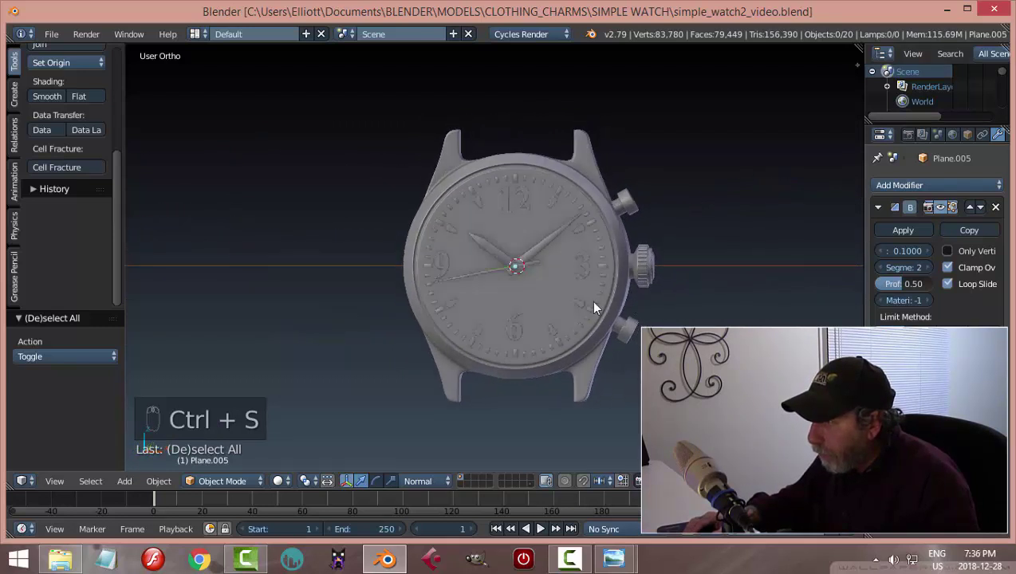
{"action": "right_click", "coordinate": [393, 270]}
{"action": "left_click_drag", "start_coordinate": [448, 263], "coordinate": [458, 257]}
{"action": "key", "text": "a"}
{"action": "scroll", "coordinate": [598, 326], "scroll_direction": "down", "scroll_amount": 3}
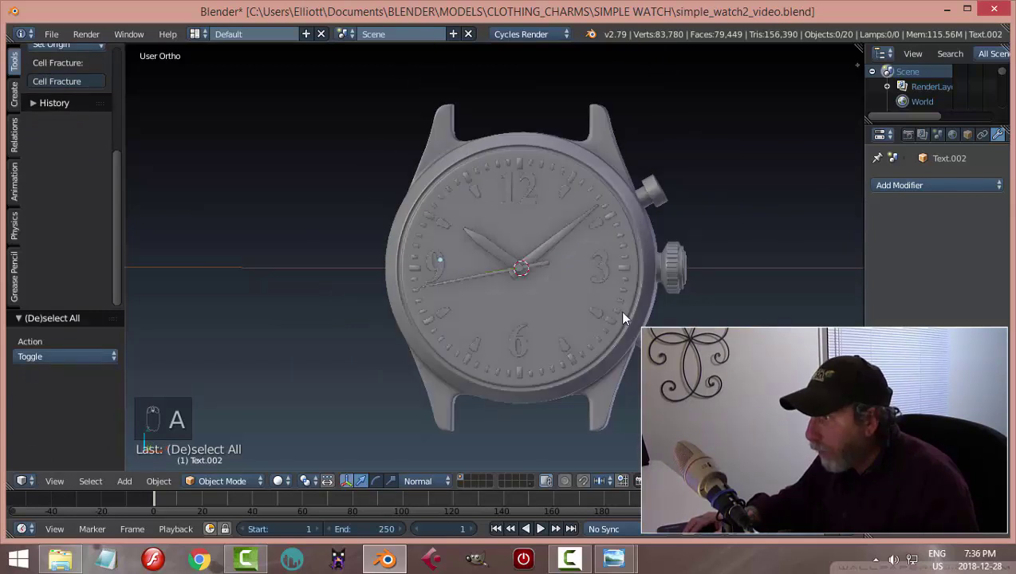
{"action": "mouse_move", "coordinate": [619, 310]}
{"action": "middle_mouse_down"}
{"action": "mouse_move", "coordinate": [590, 306]}
{"action": "mouse_move", "coordinate": [582, 331]}
{"action": "mouse_move", "coordinate": [643, 291]}
{"action": "mouse_move", "coordinate": [605, 325]}
{"action": "middle_mouse_up"}
{"action": "key", "text": "ctrl+s"}
{"action": "left_click", "coordinate": [590, 305]}
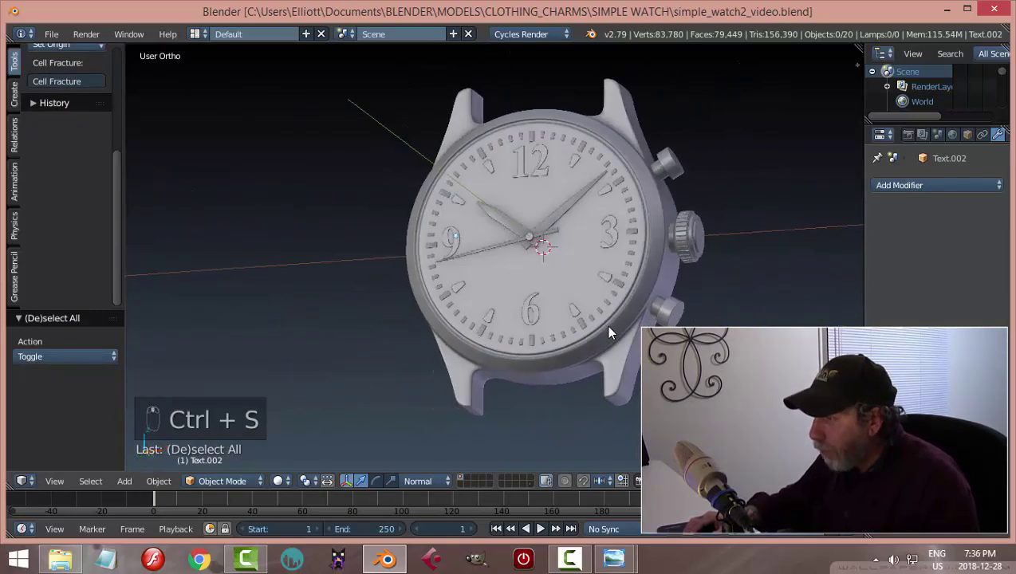
Collapse the background image and display settings and shade the viewport with a shiny dark metallic Matcap
{"action": "key", "text": "n"}
{"action": "scroll", "coordinate": [781, 310], "scroll_direction": "down", "scroll_amount": 4}
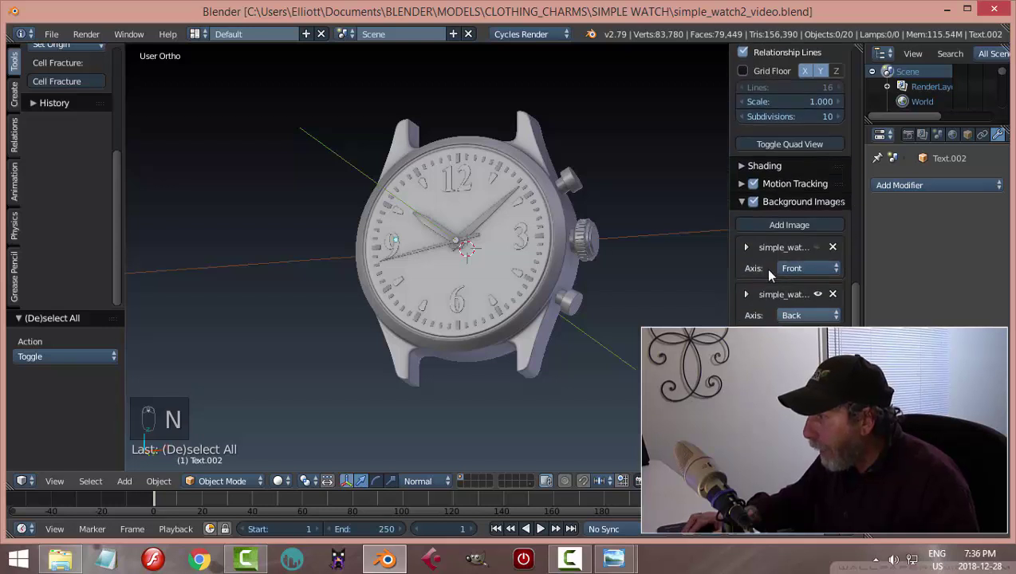
{"action": "left_click", "coordinate": [741, 204]}
{"action": "scroll", "coordinate": [789, 203], "scroll_direction": "up", "scroll_amount": 7}
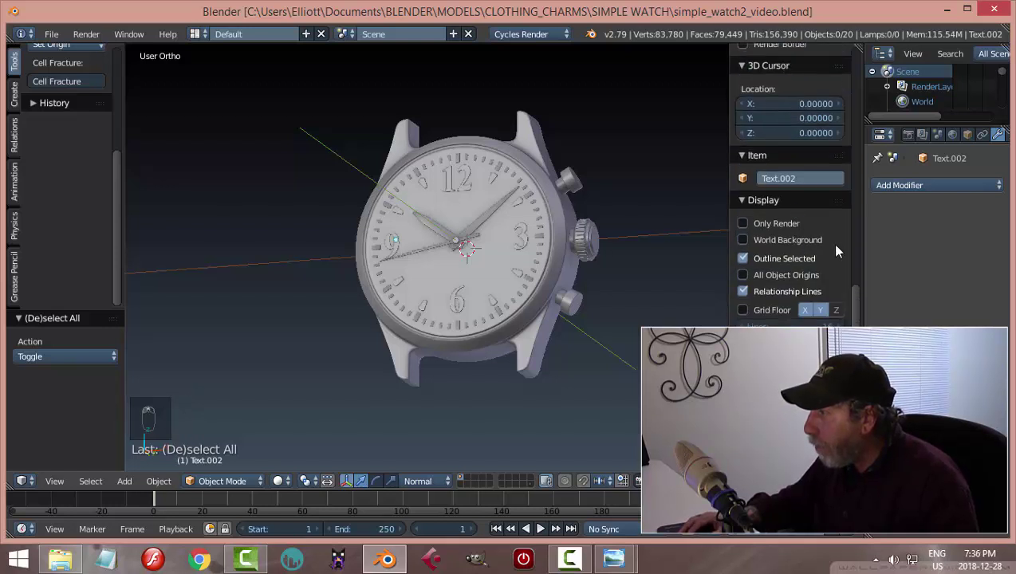
{"action": "left_click", "coordinate": [744, 201]}
{"action": "left_click", "coordinate": [745, 218]}
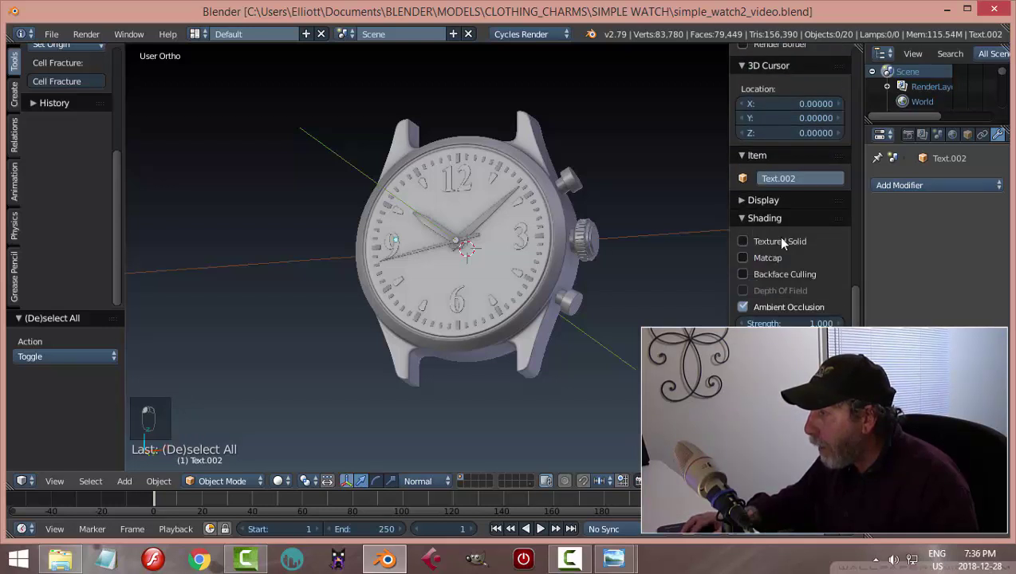
{"action": "left_click", "coordinate": [766, 257]}
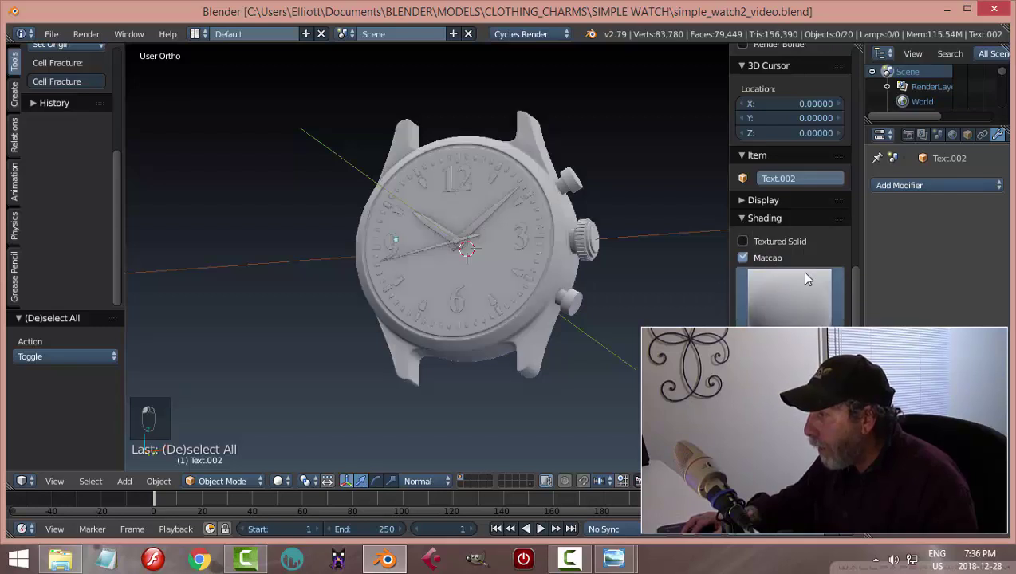
{"action": "left_click", "coordinate": [810, 318]}
{"action": "left_click", "coordinate": [717, 149]}
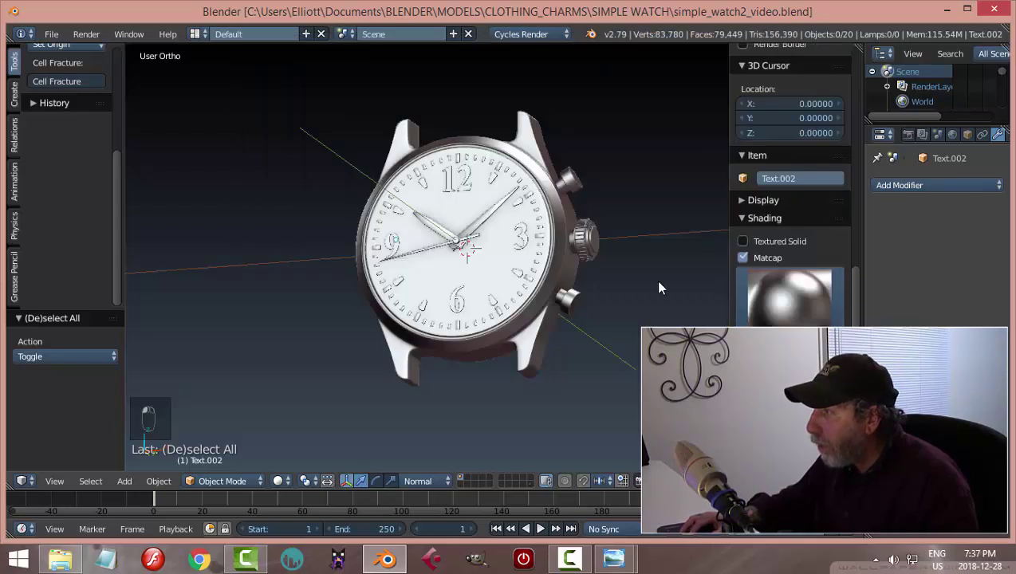
Render the metal-shaded watch from two viewing angles as viewport previews and return to the 3D view
{"action": "middle_click_drag", "start_coordinate": [660, 288], "coordinate": [624, 281]}
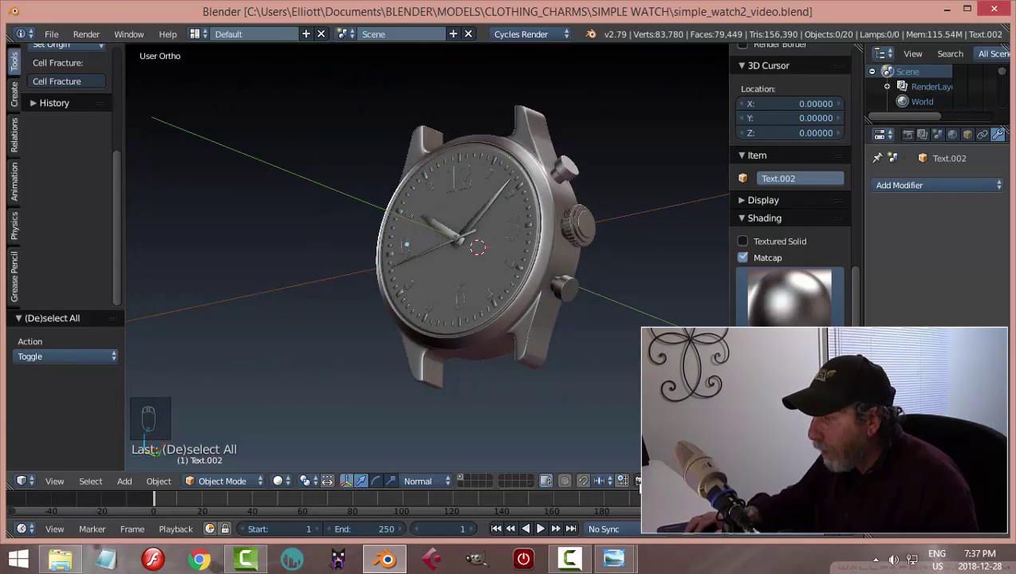
{"action": "key", "text": "F12"}
{"action": "key", "text": "Escape"}
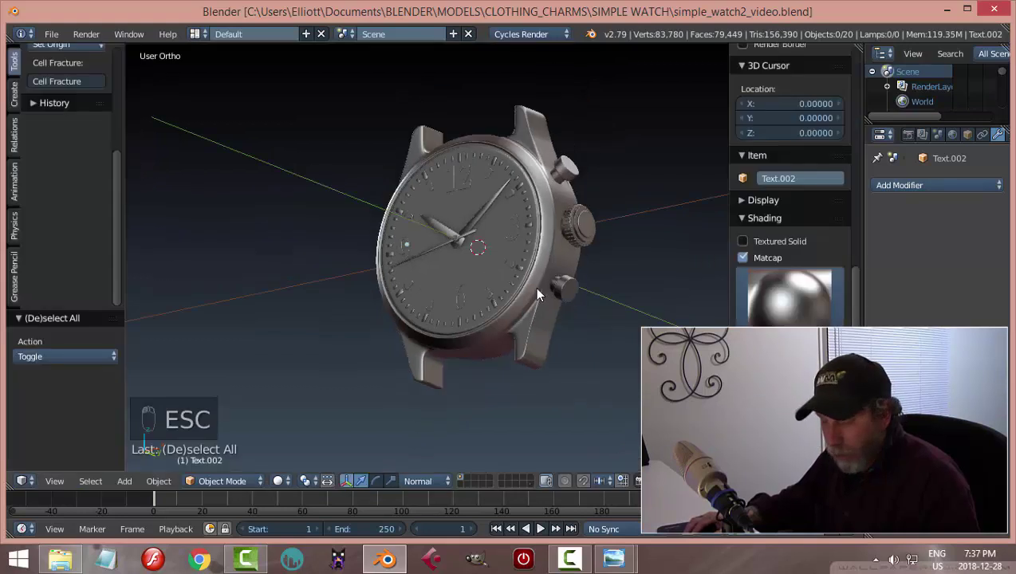
{"action": "middle_click_drag", "start_coordinate": [534, 287], "coordinate": [604, 237]}
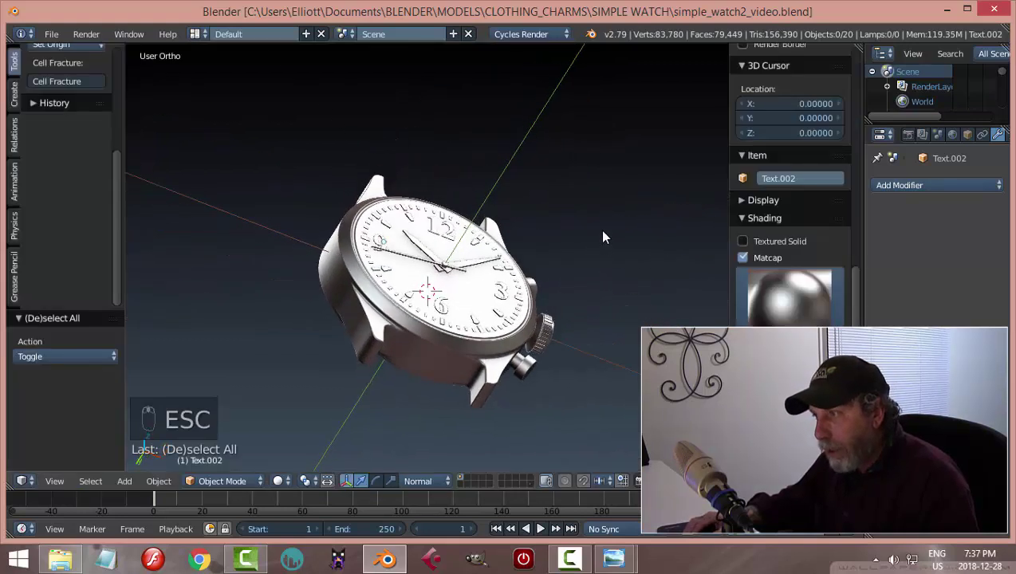
{"action": "key", "text": "F12"}
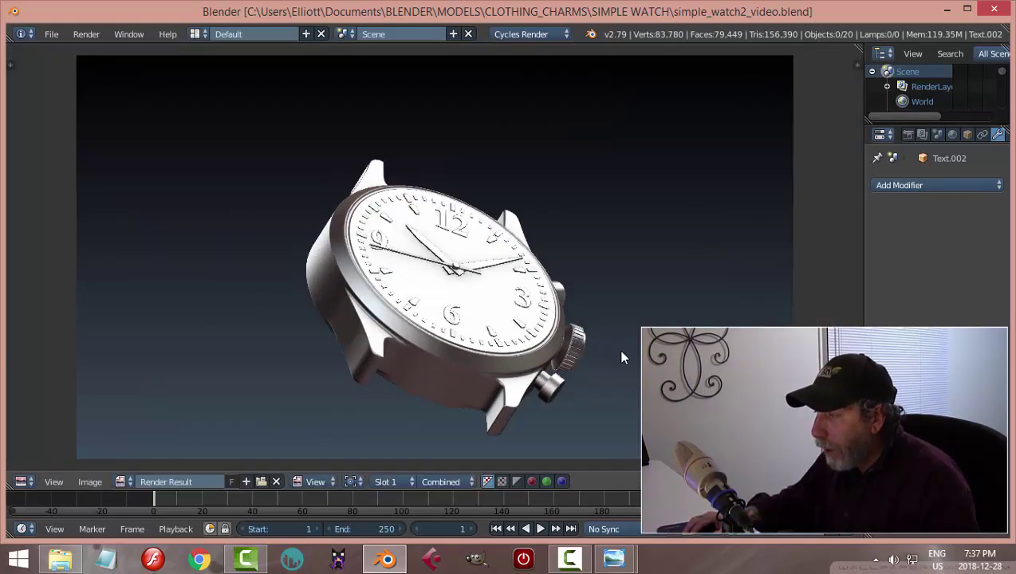
{"action": "key", "text": "Escape"}
Hide the view properties sidebar and show the watch face from a three-quarter angle
{"action": "middle_click_drag", "start_coordinate": [605, 320], "coordinate": [569, 389]}
{"action": "key", "text": "n"}
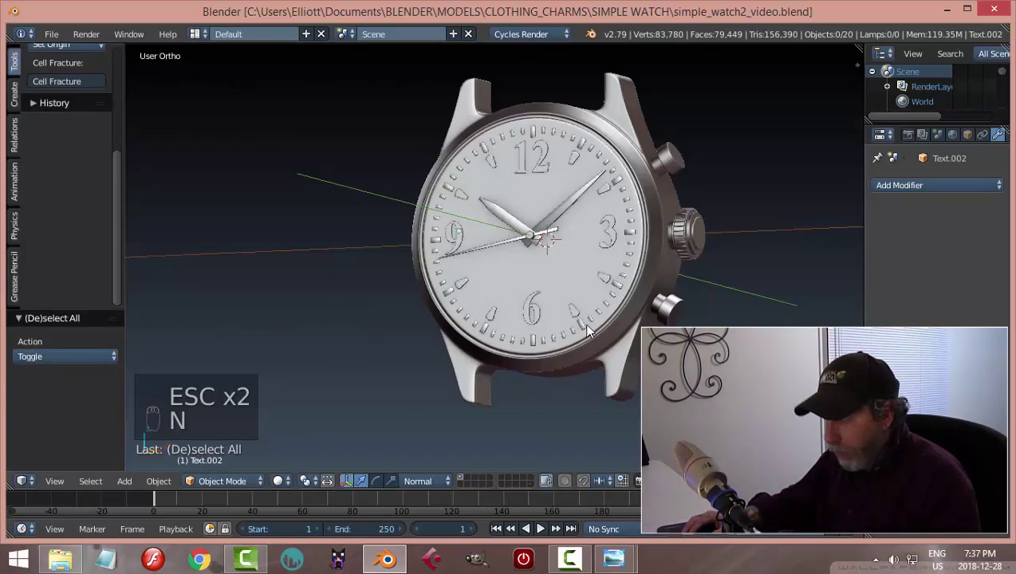
{"action": "middle_click_drag", "start_coordinate": [585, 327], "coordinate": [564, 335]}
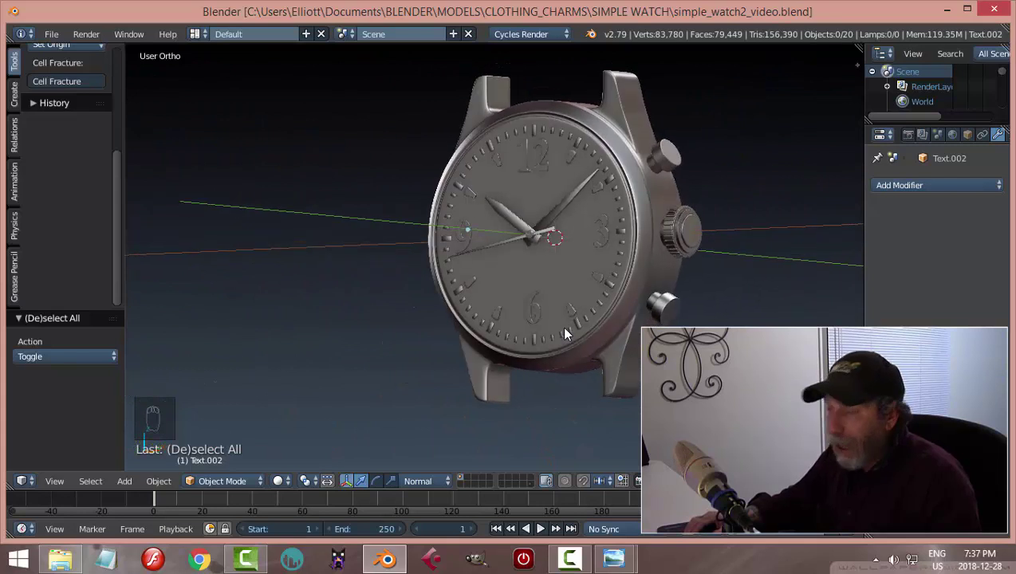